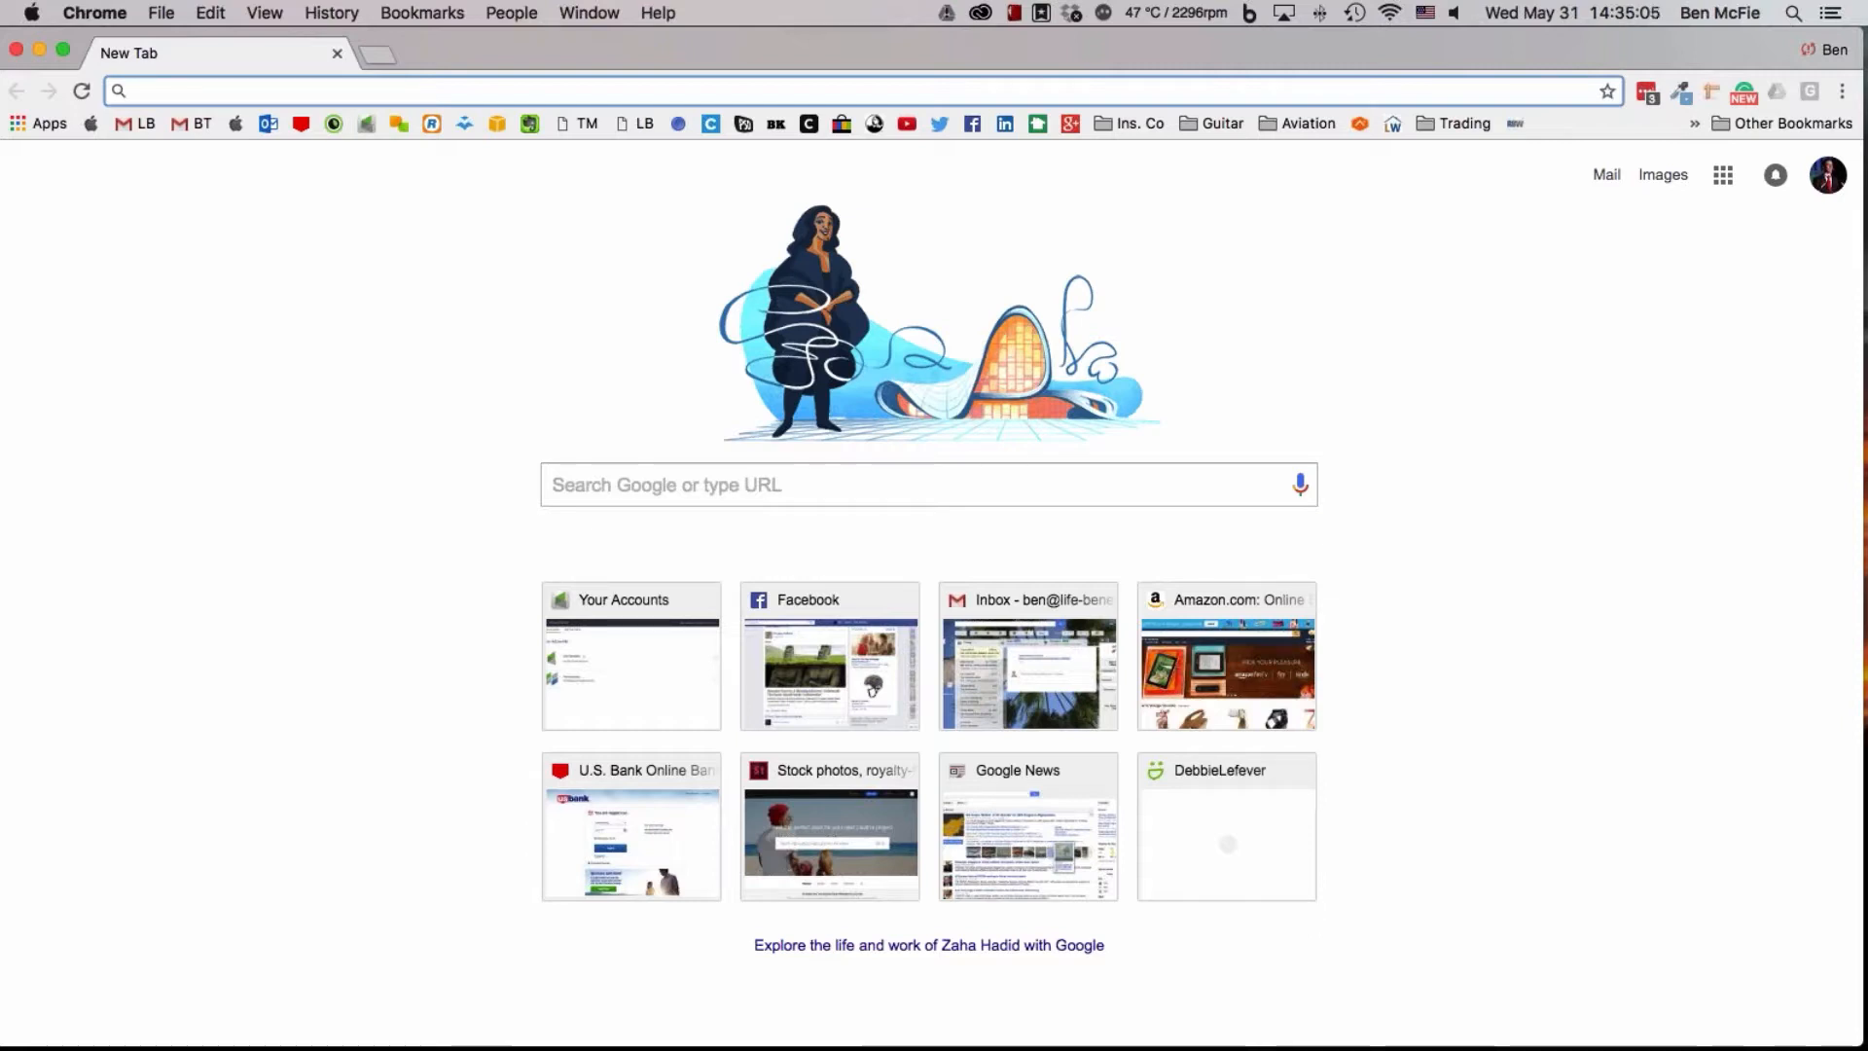
Open the moneytools.net website
type("moneyto")
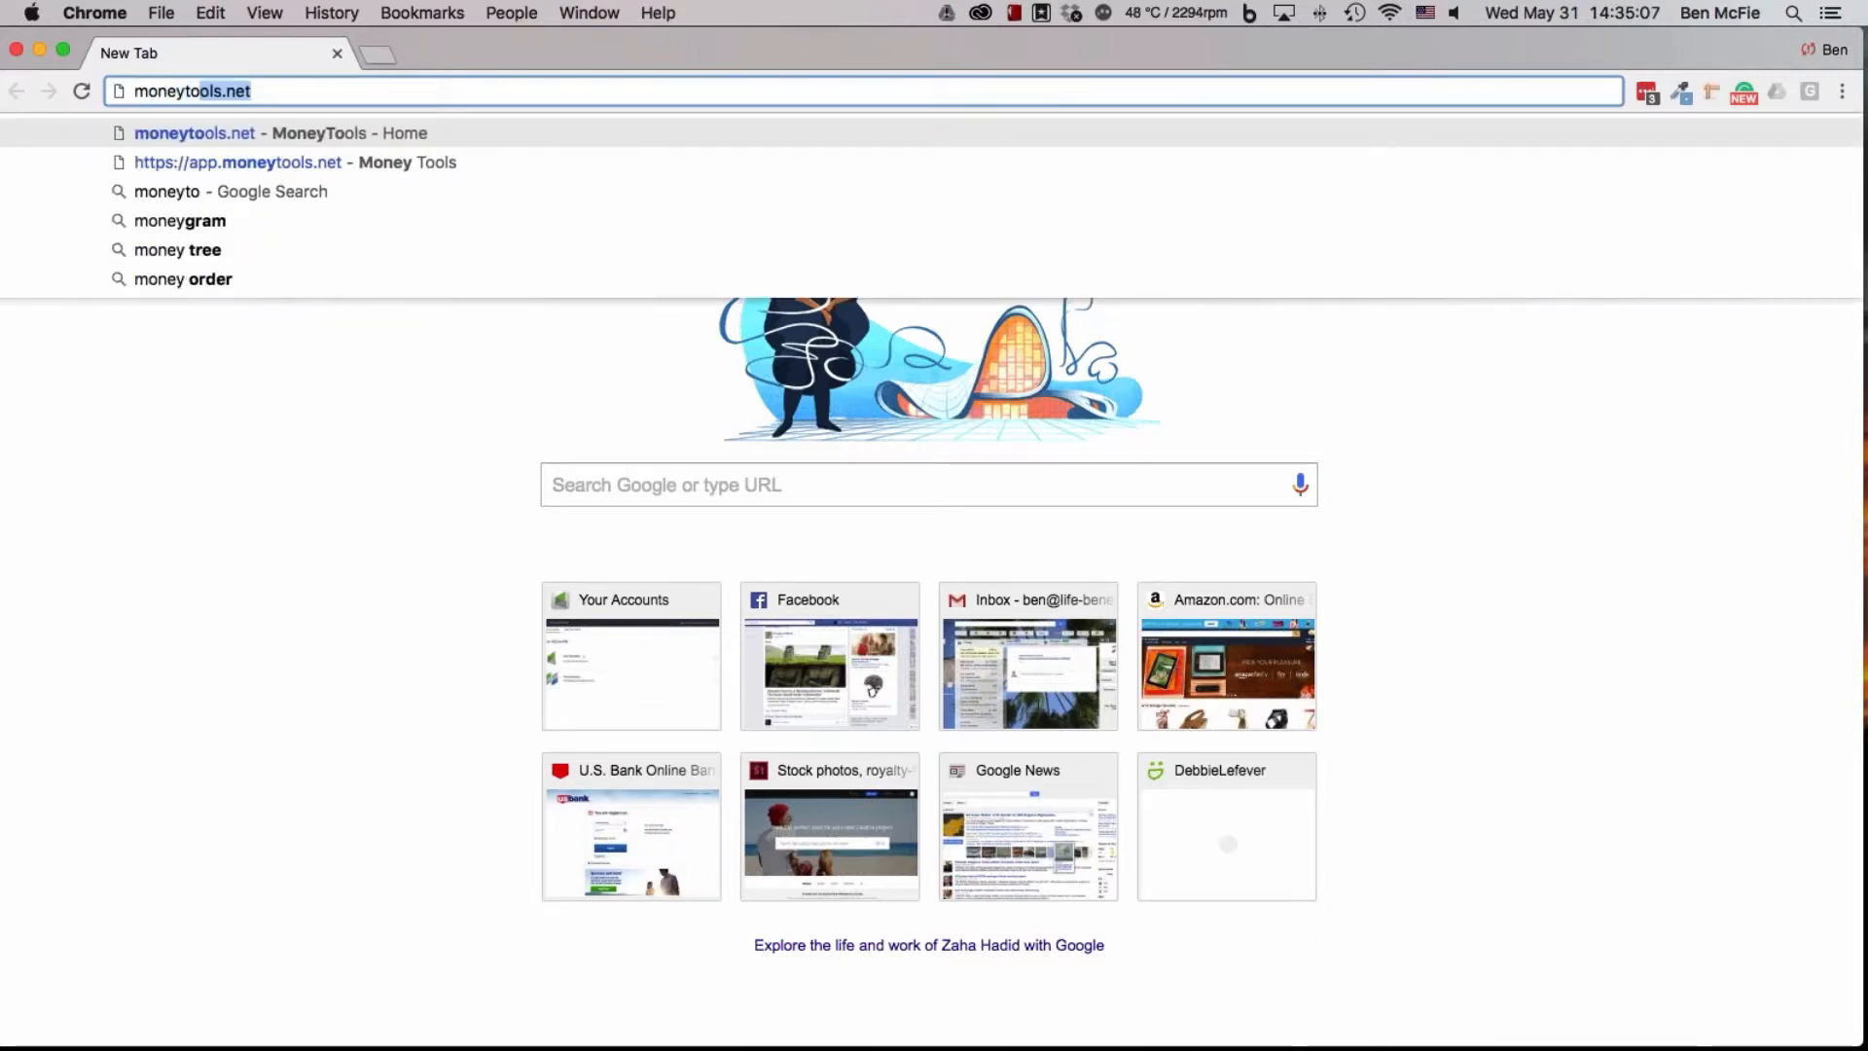
type("ols.net")
key("Return")
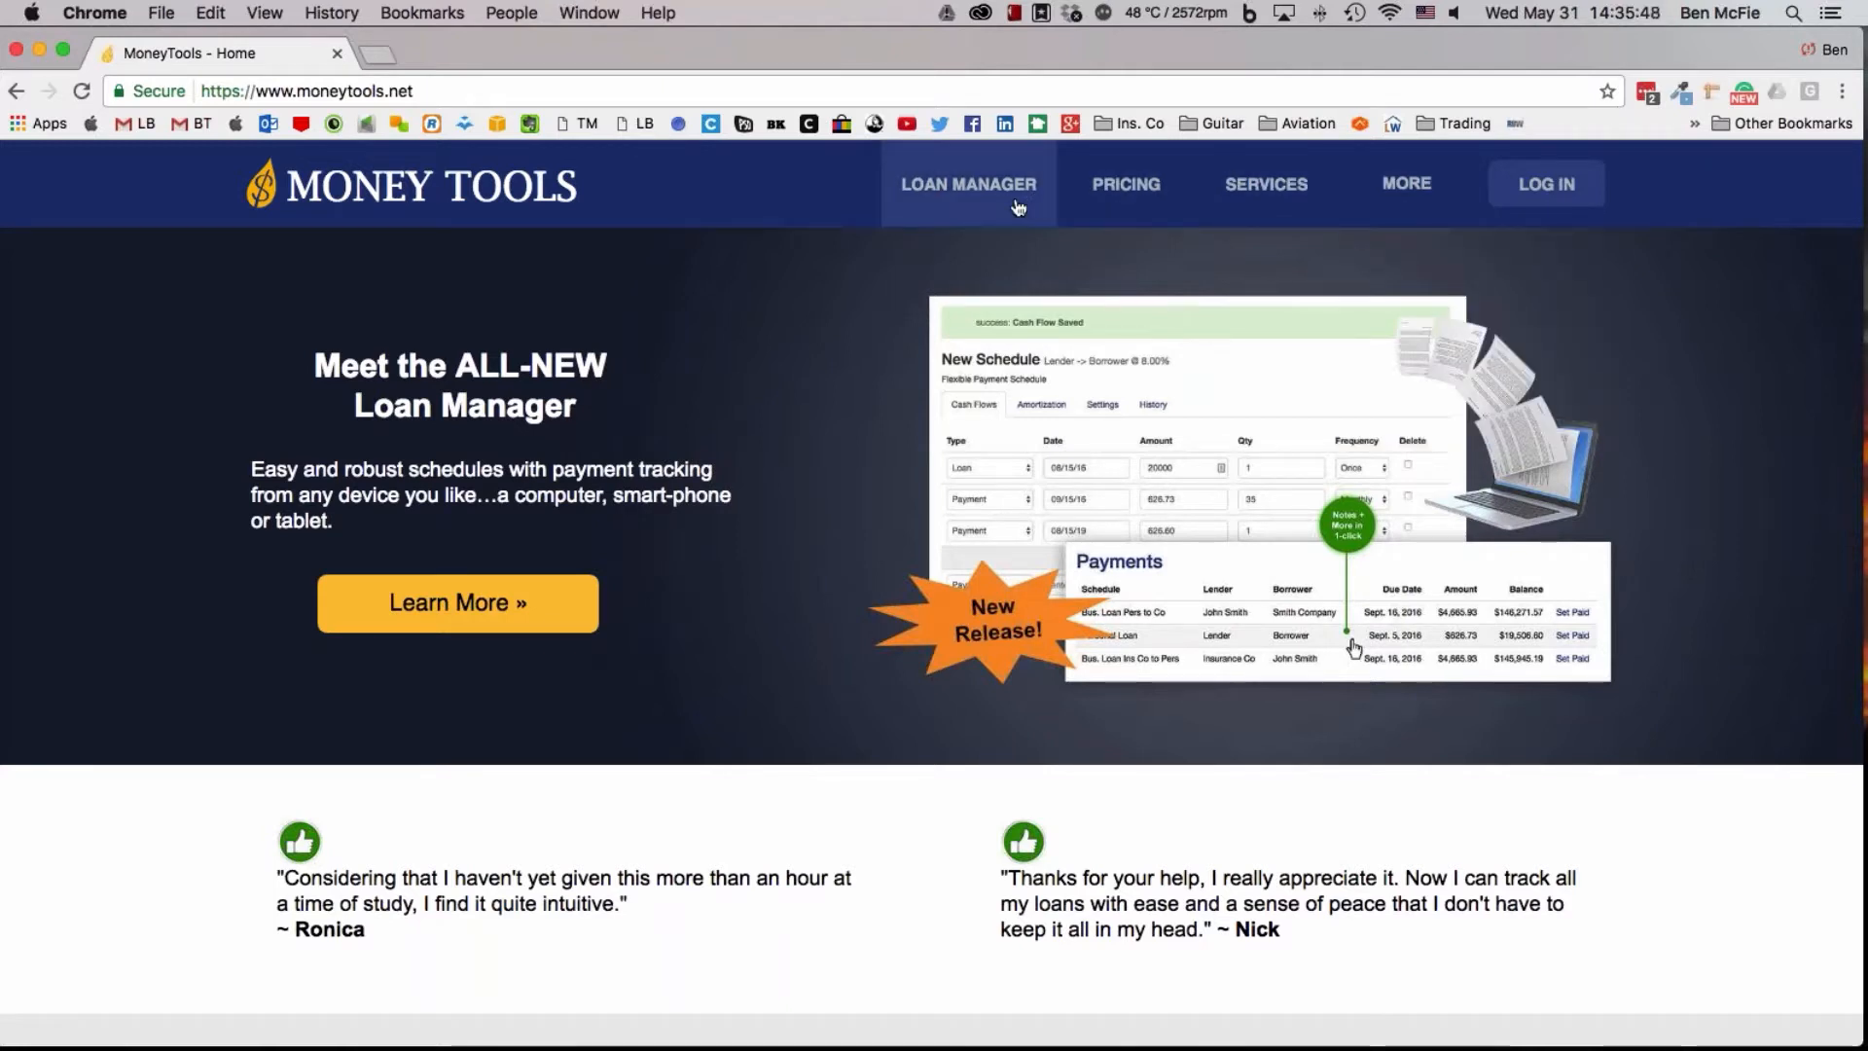
Go from the Money Tools home page to the Loan Manager login
mouse_move(1410, 191)
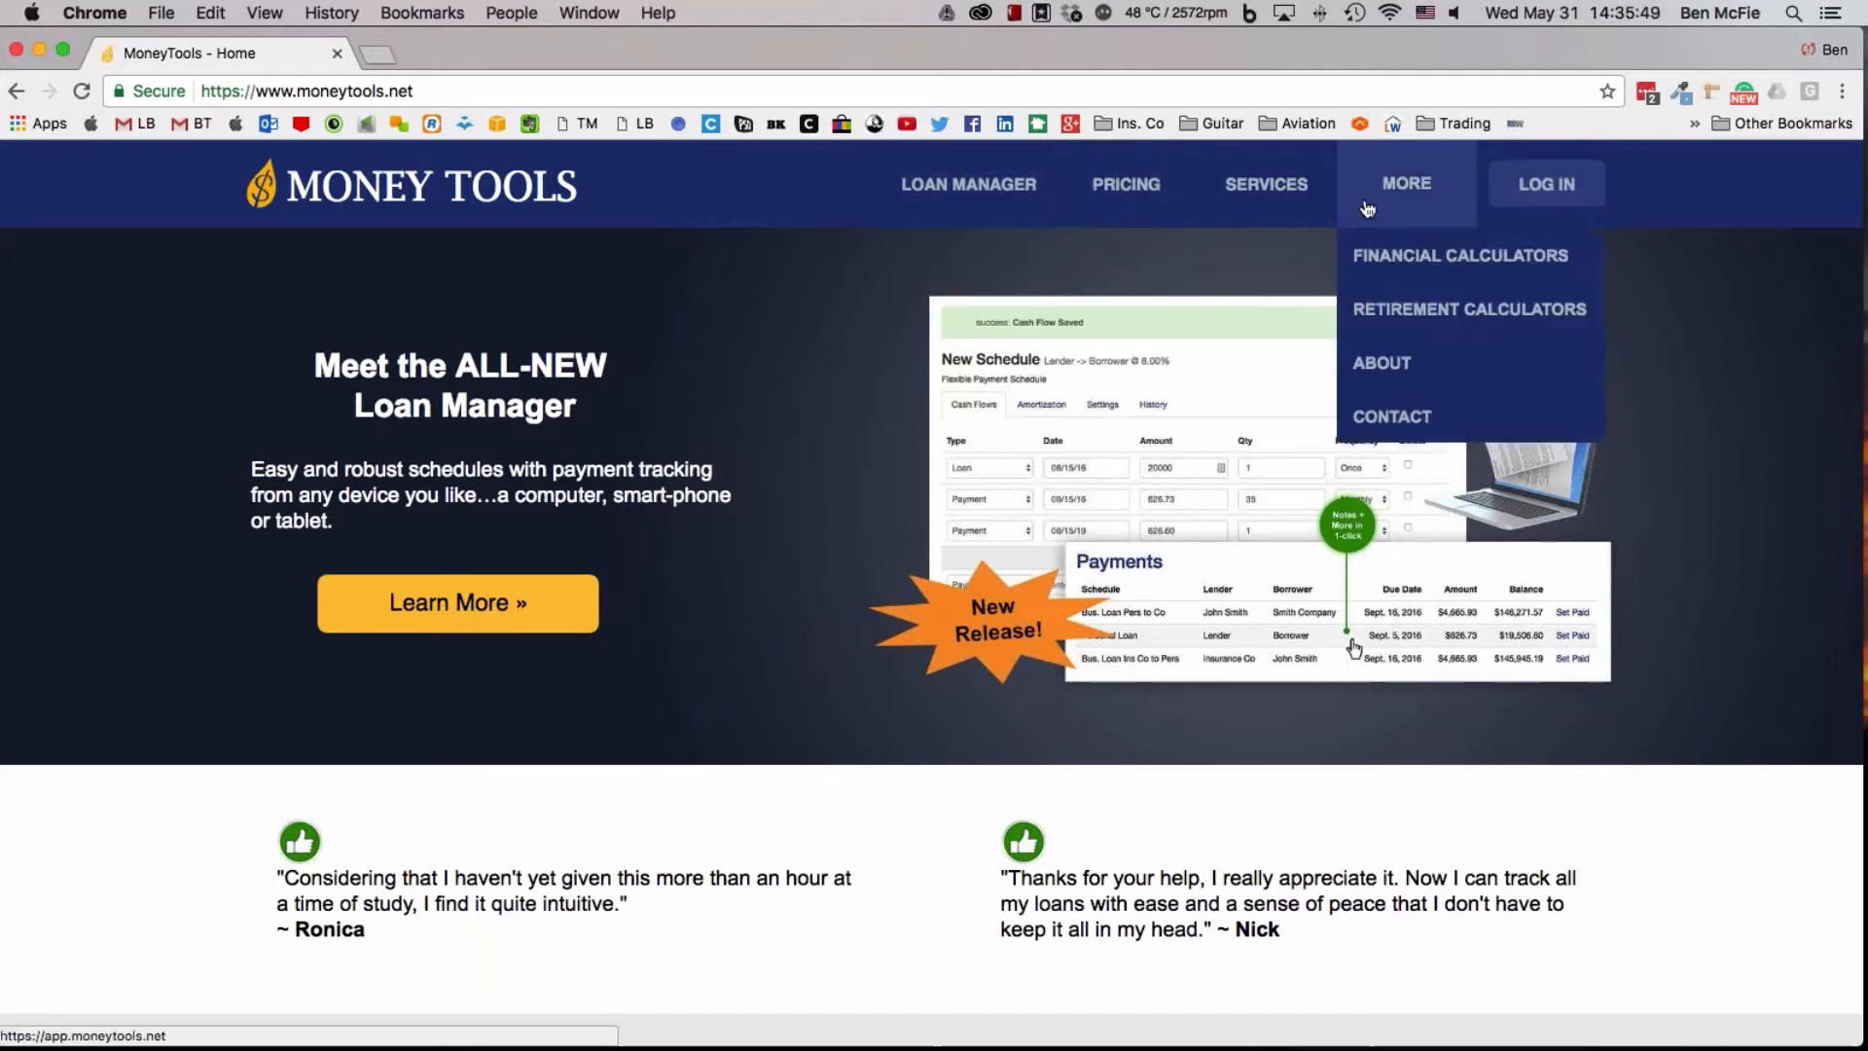
scroll(1540, 389, "down", 2)
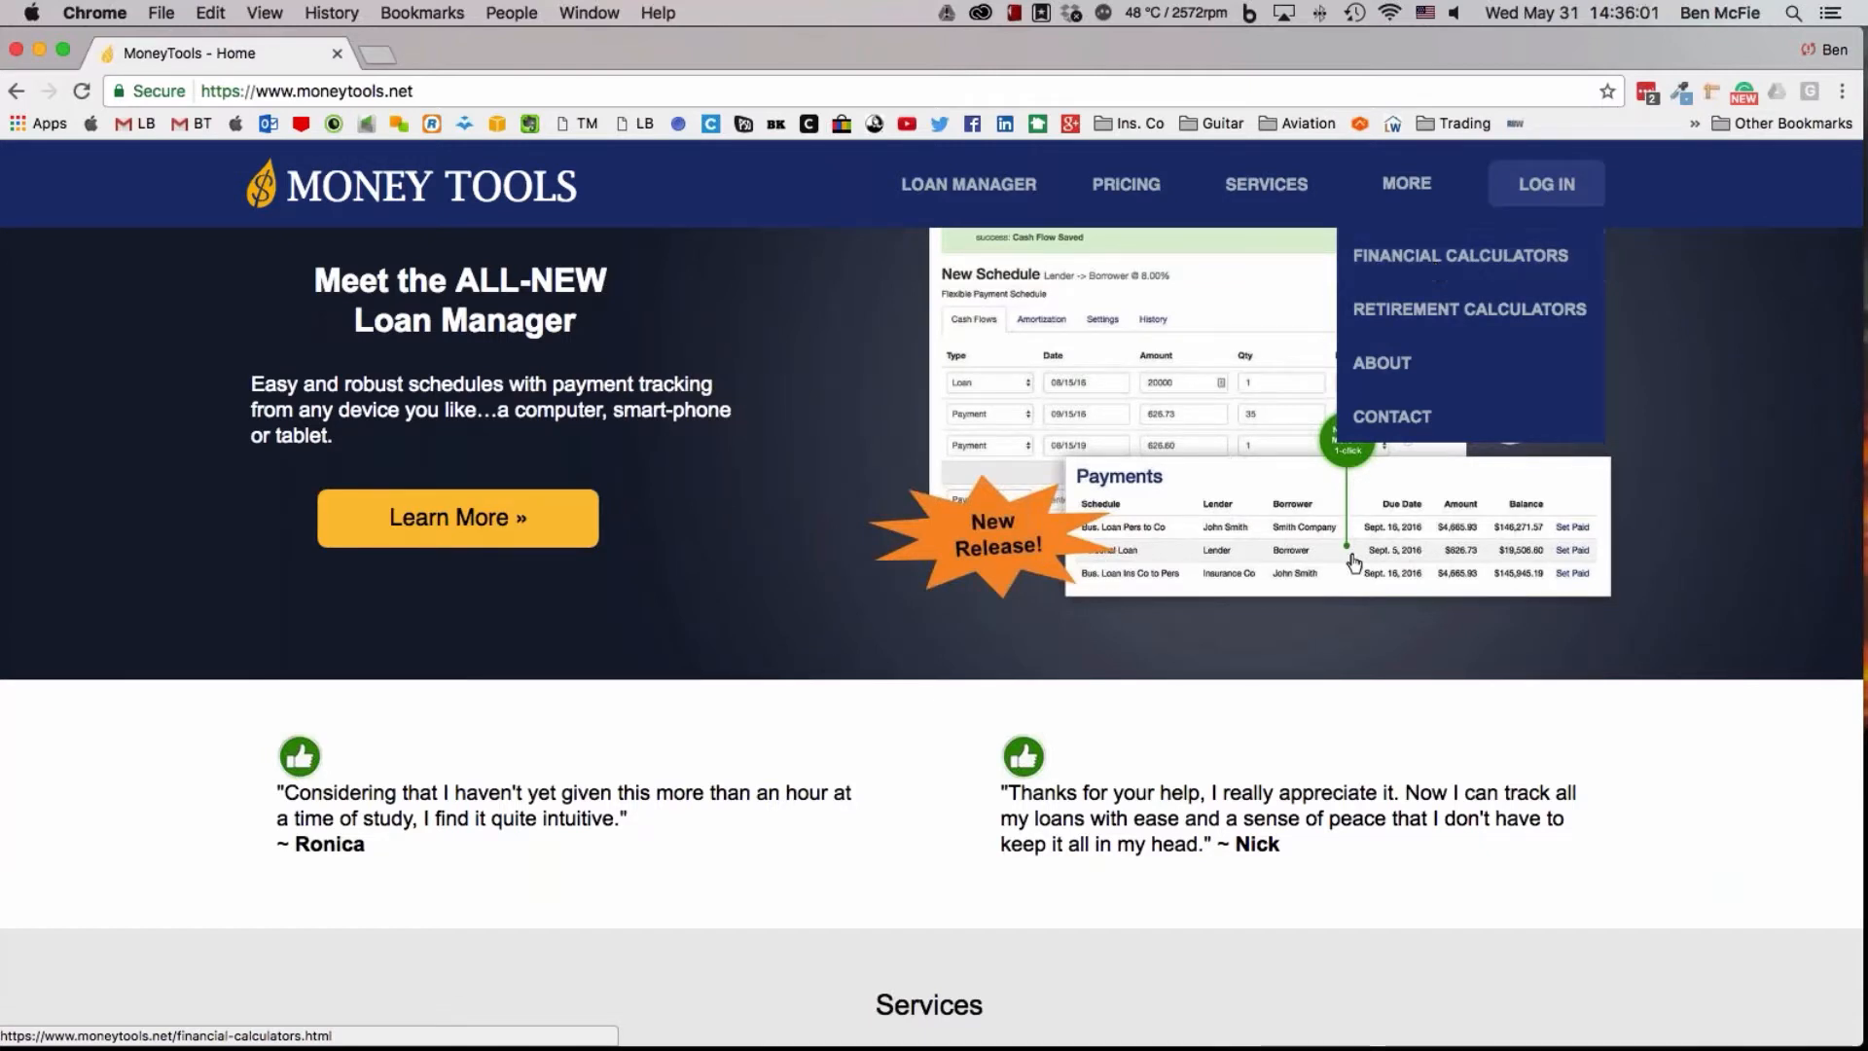
left_click(1557, 185)
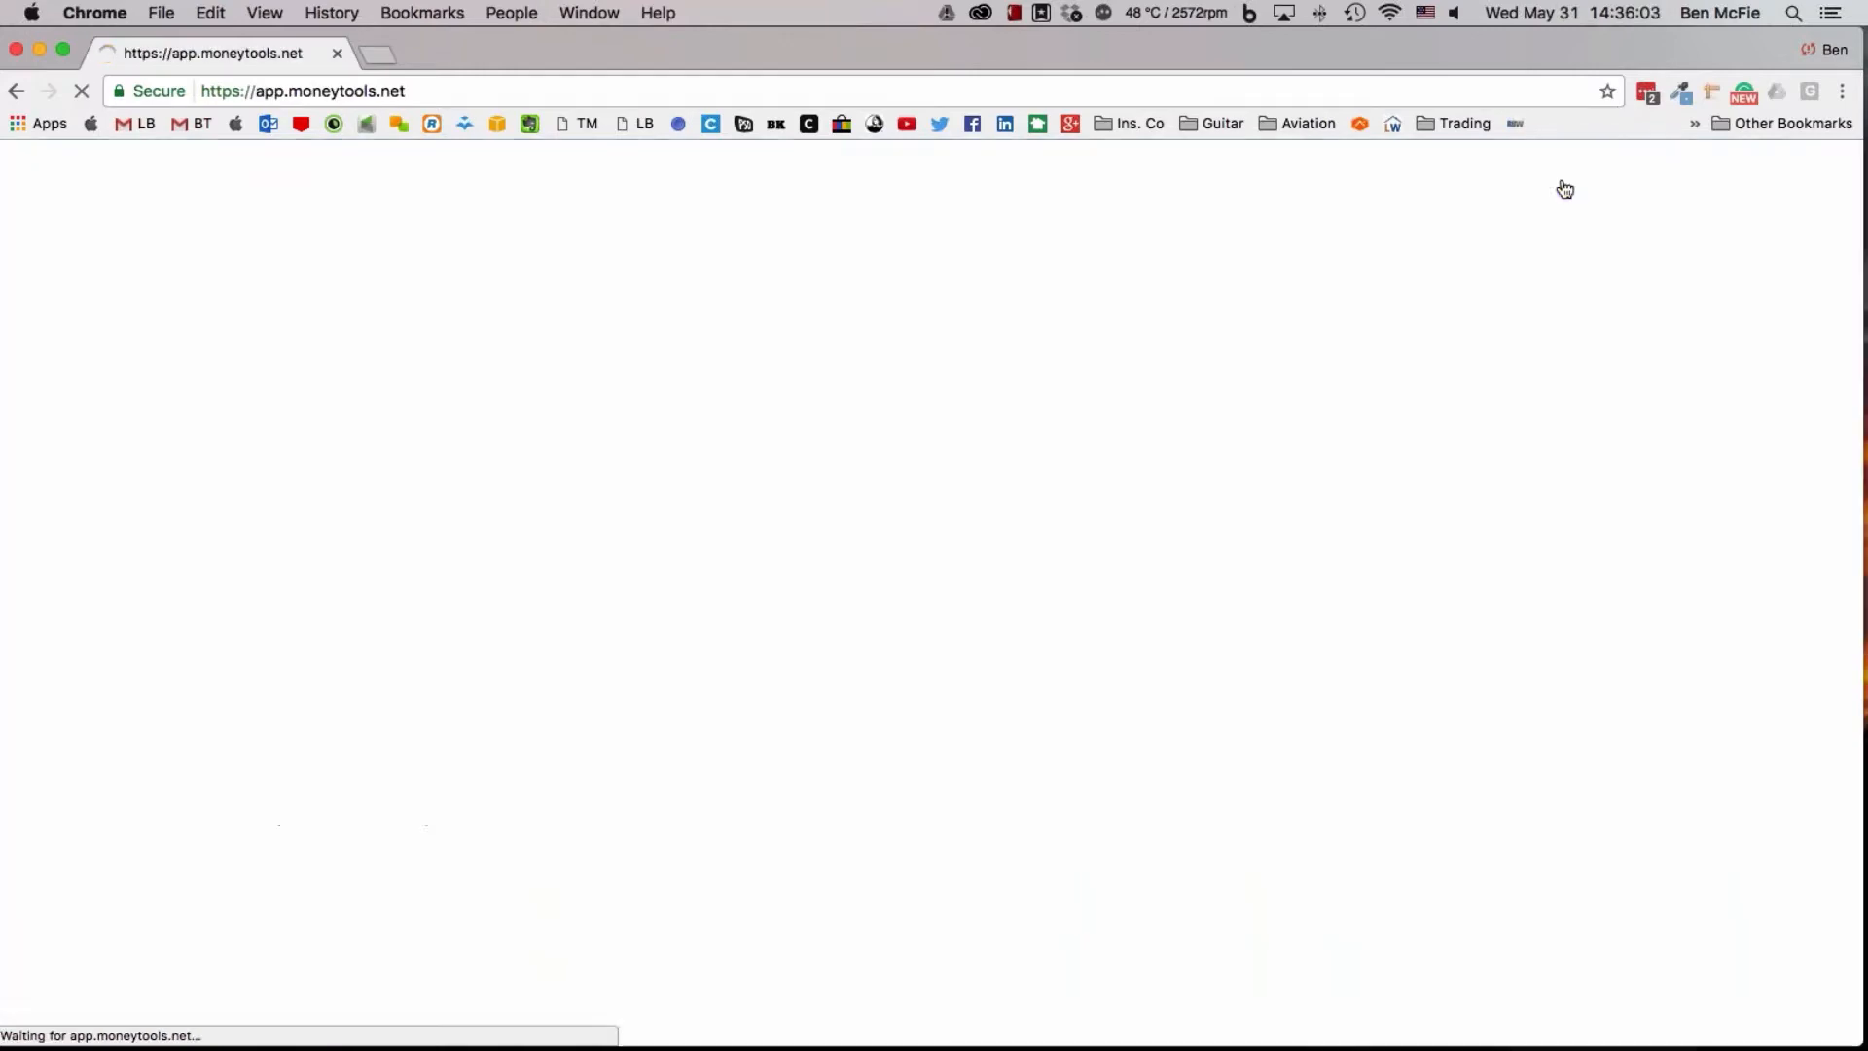
Mark the upcoming payment due June 30, 2017 as paid on the dashboard
left_click_drag(1253, 52, 1207, 2)
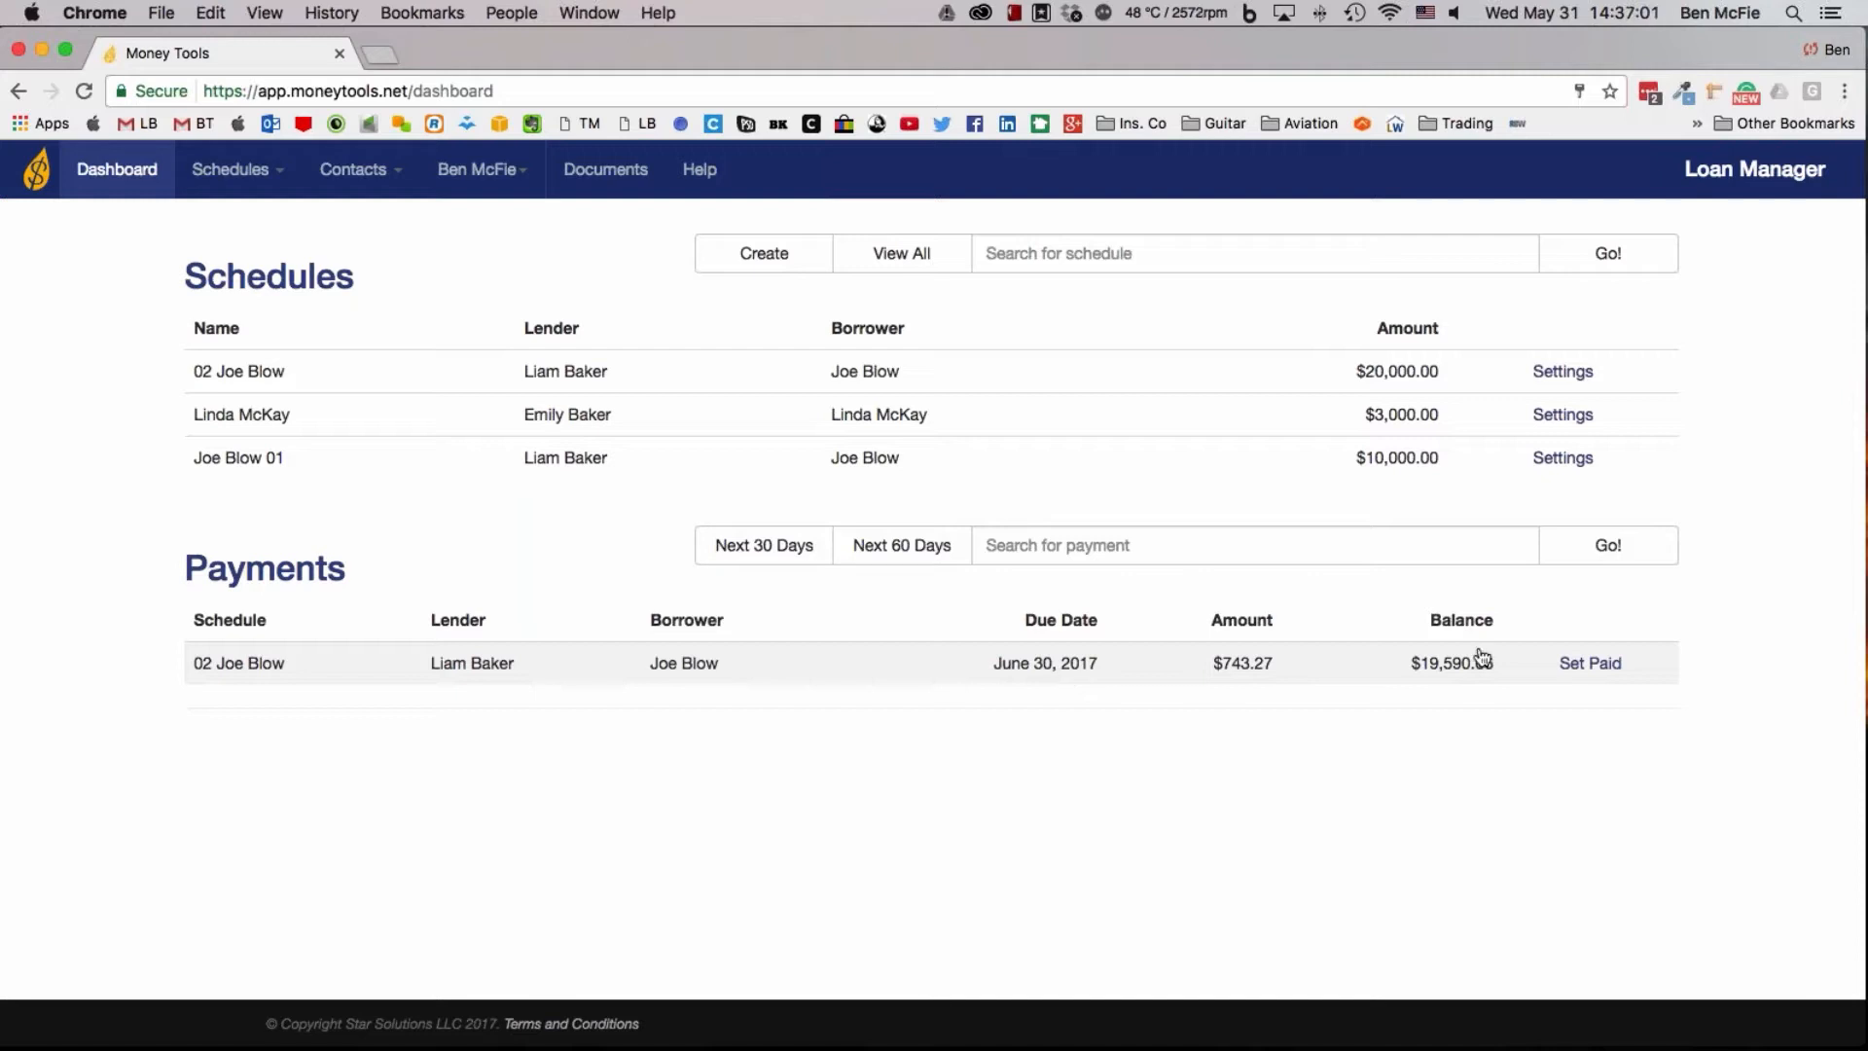
left_click(1592, 663)
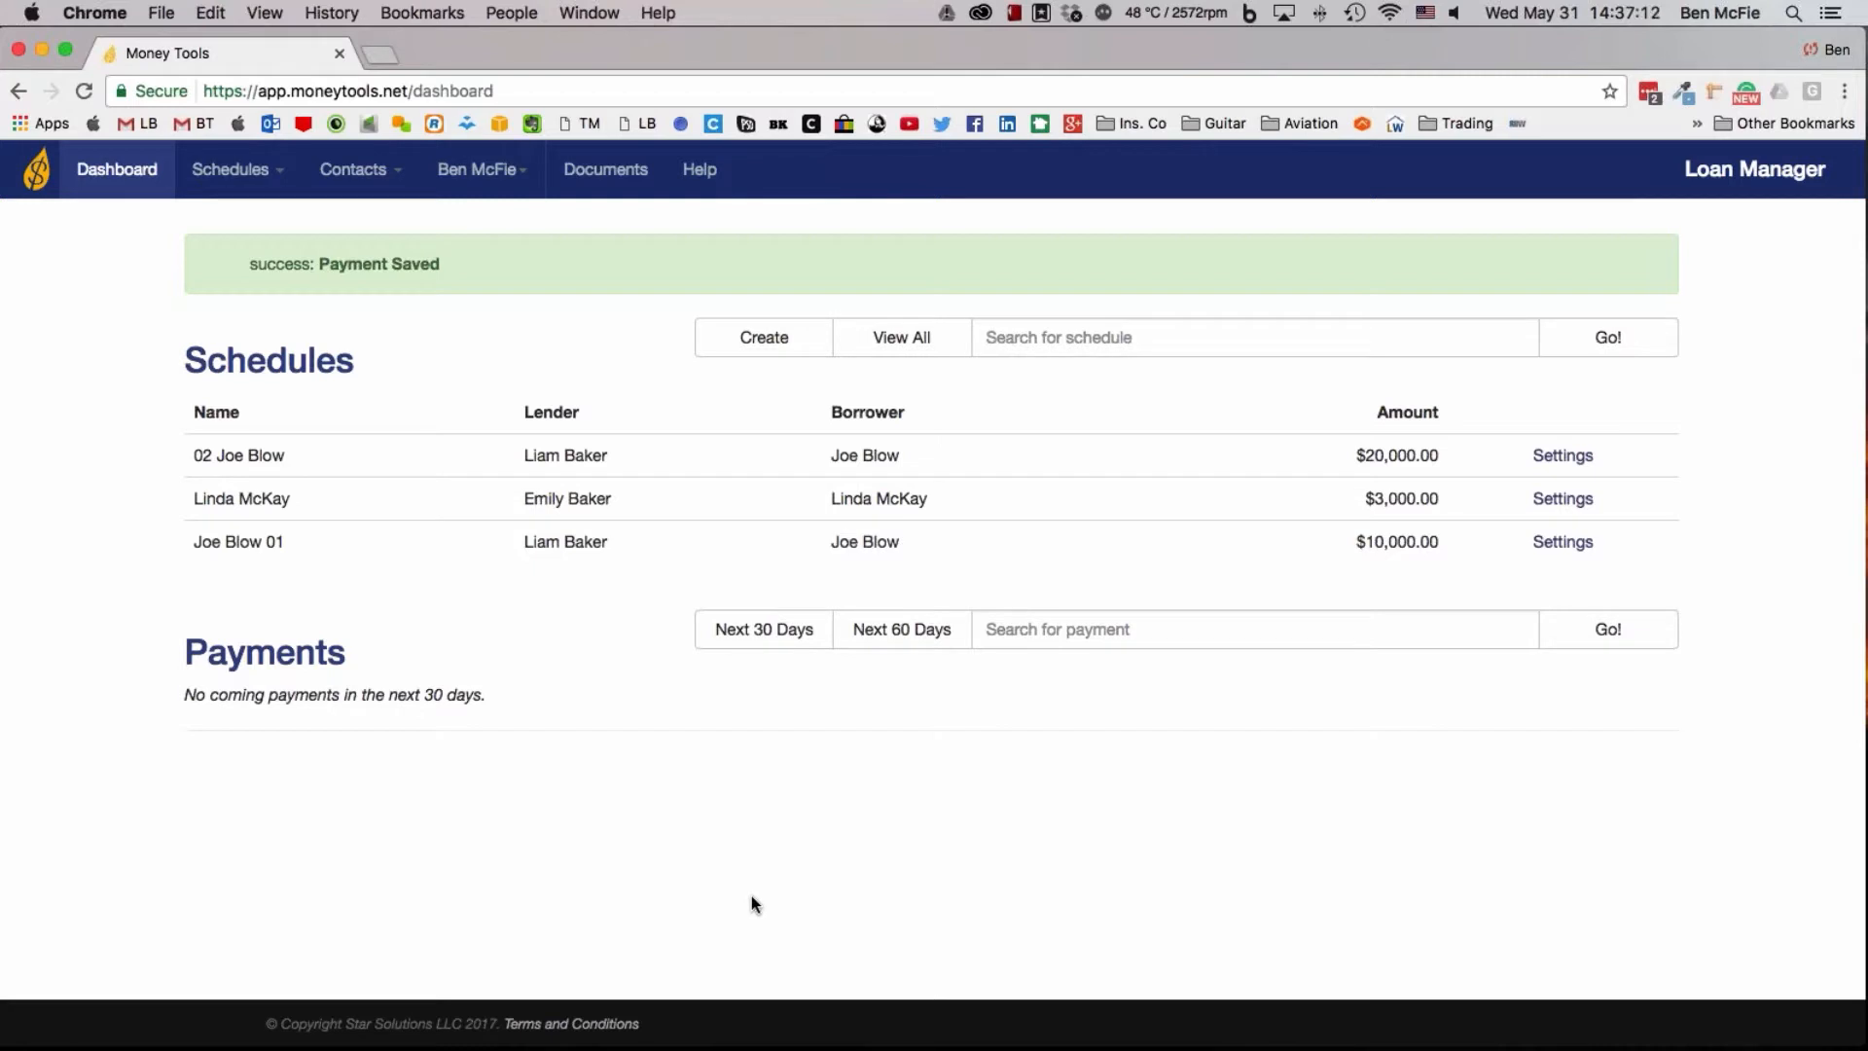
Create and save a new contact, entering the person's full name and the description Co-worker
mouse_move(361, 184)
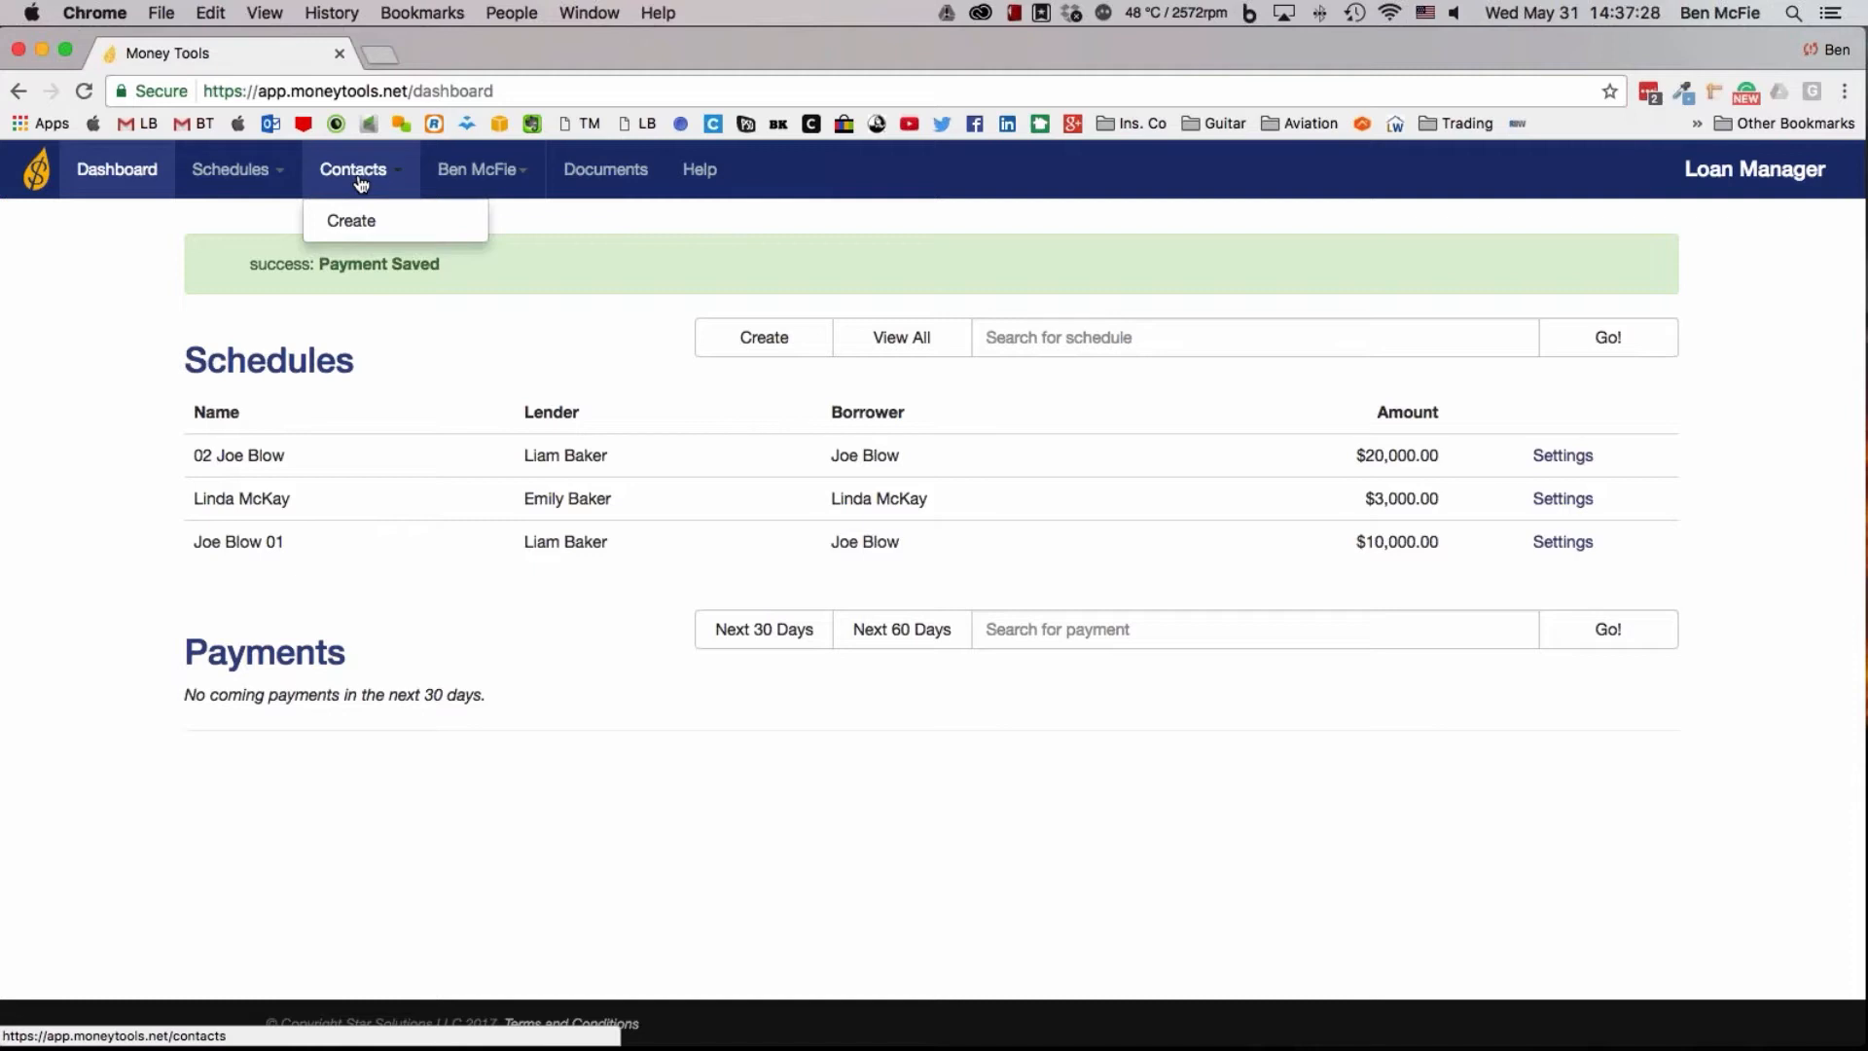
left_click(355, 172)
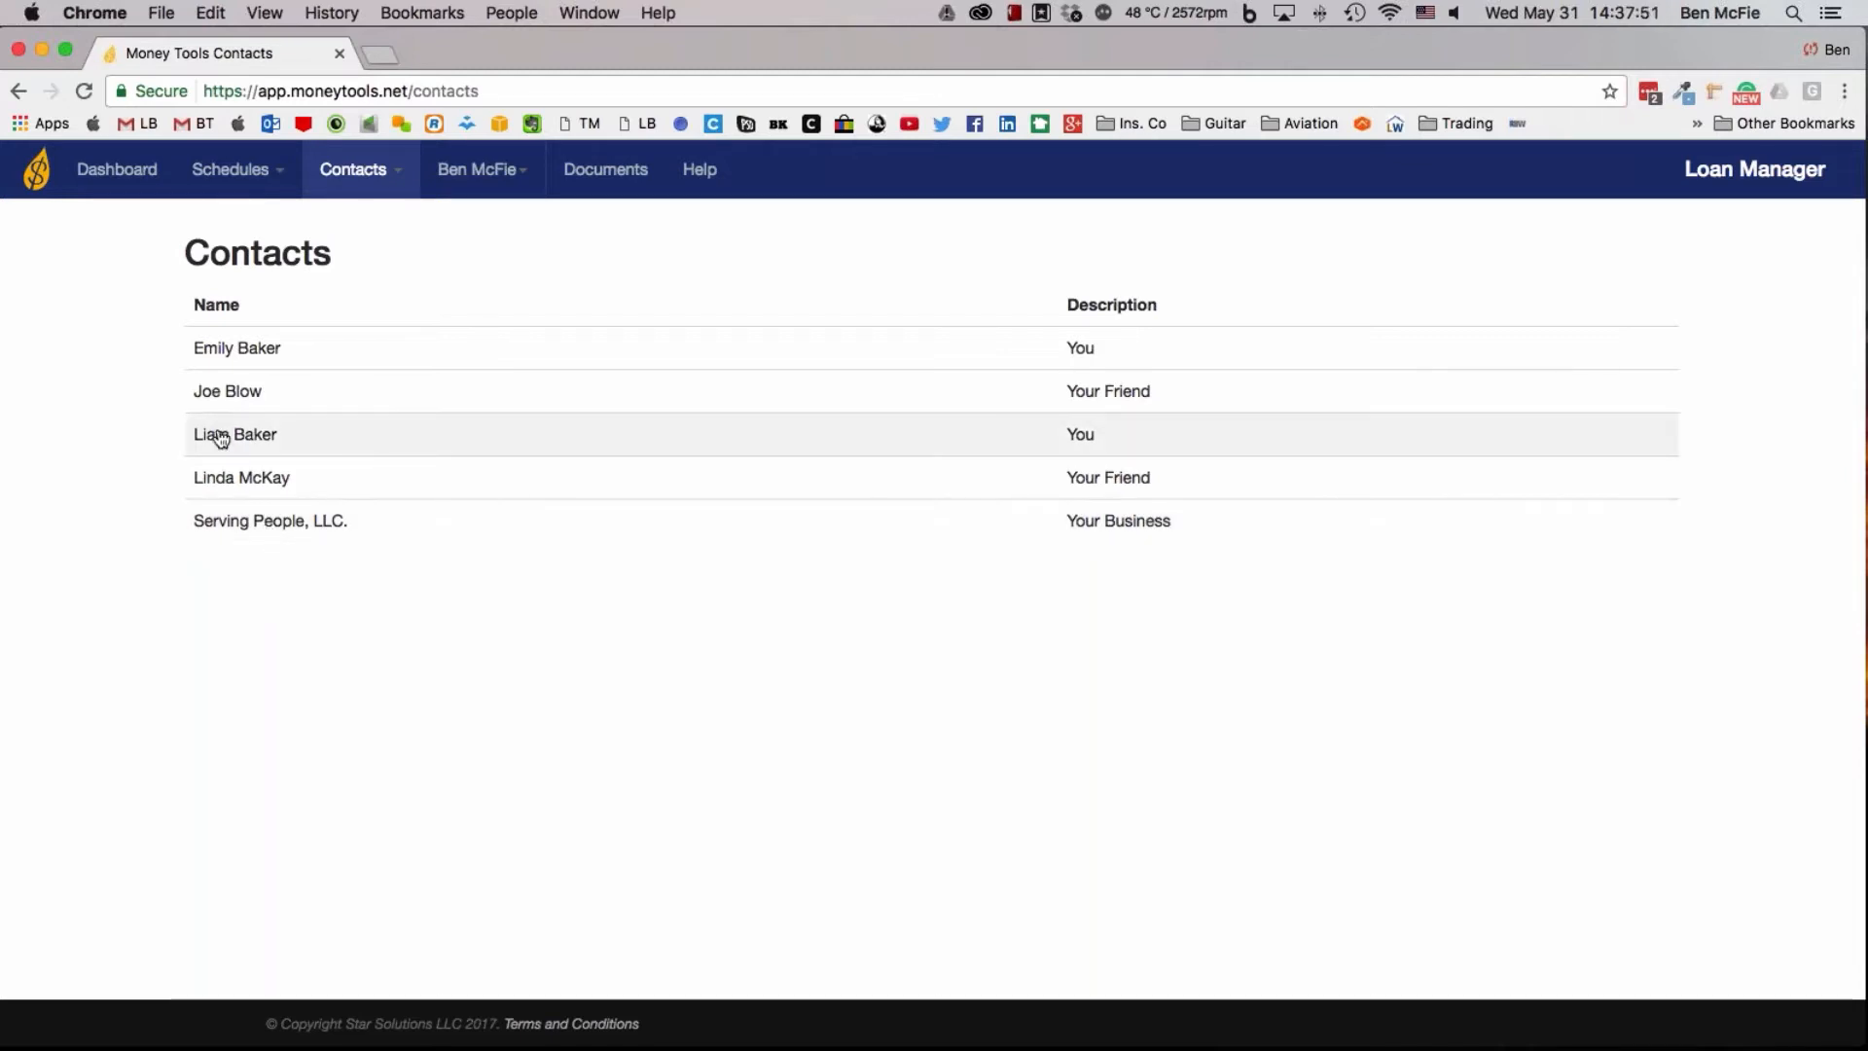
left_click(399, 180)
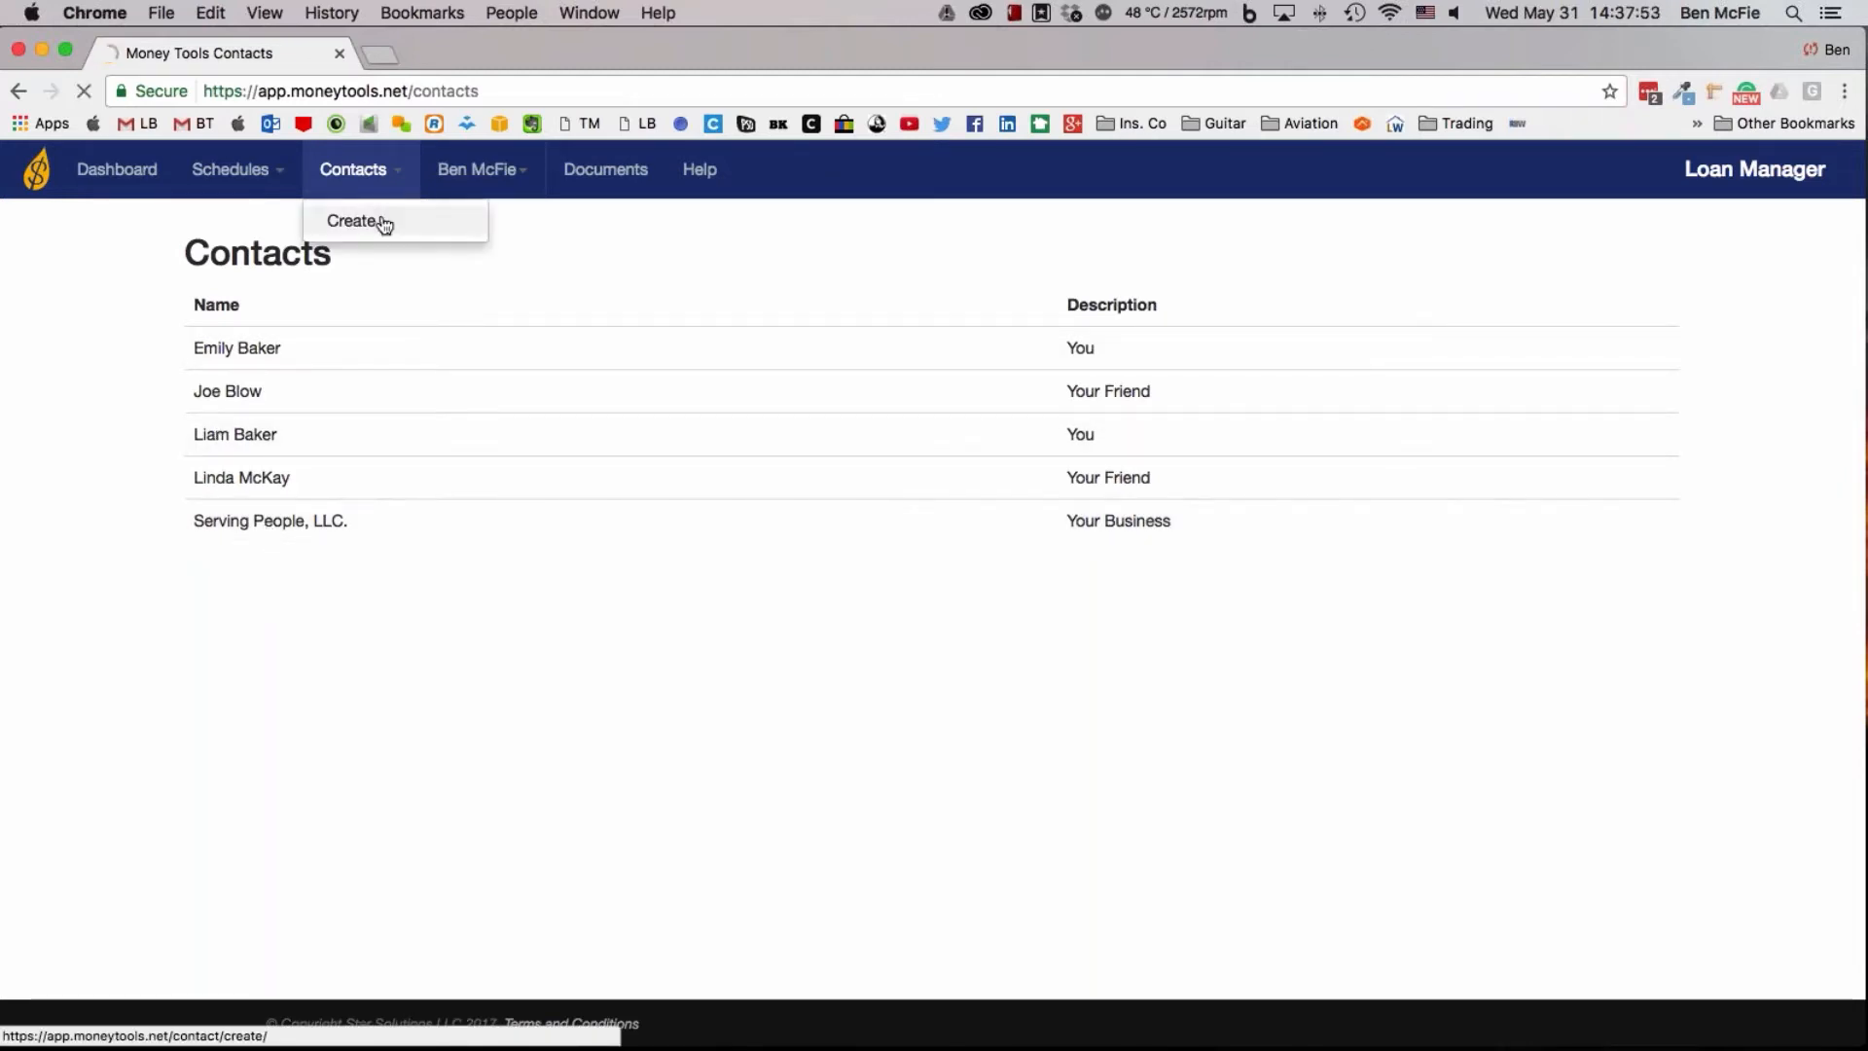
left_click(380, 221)
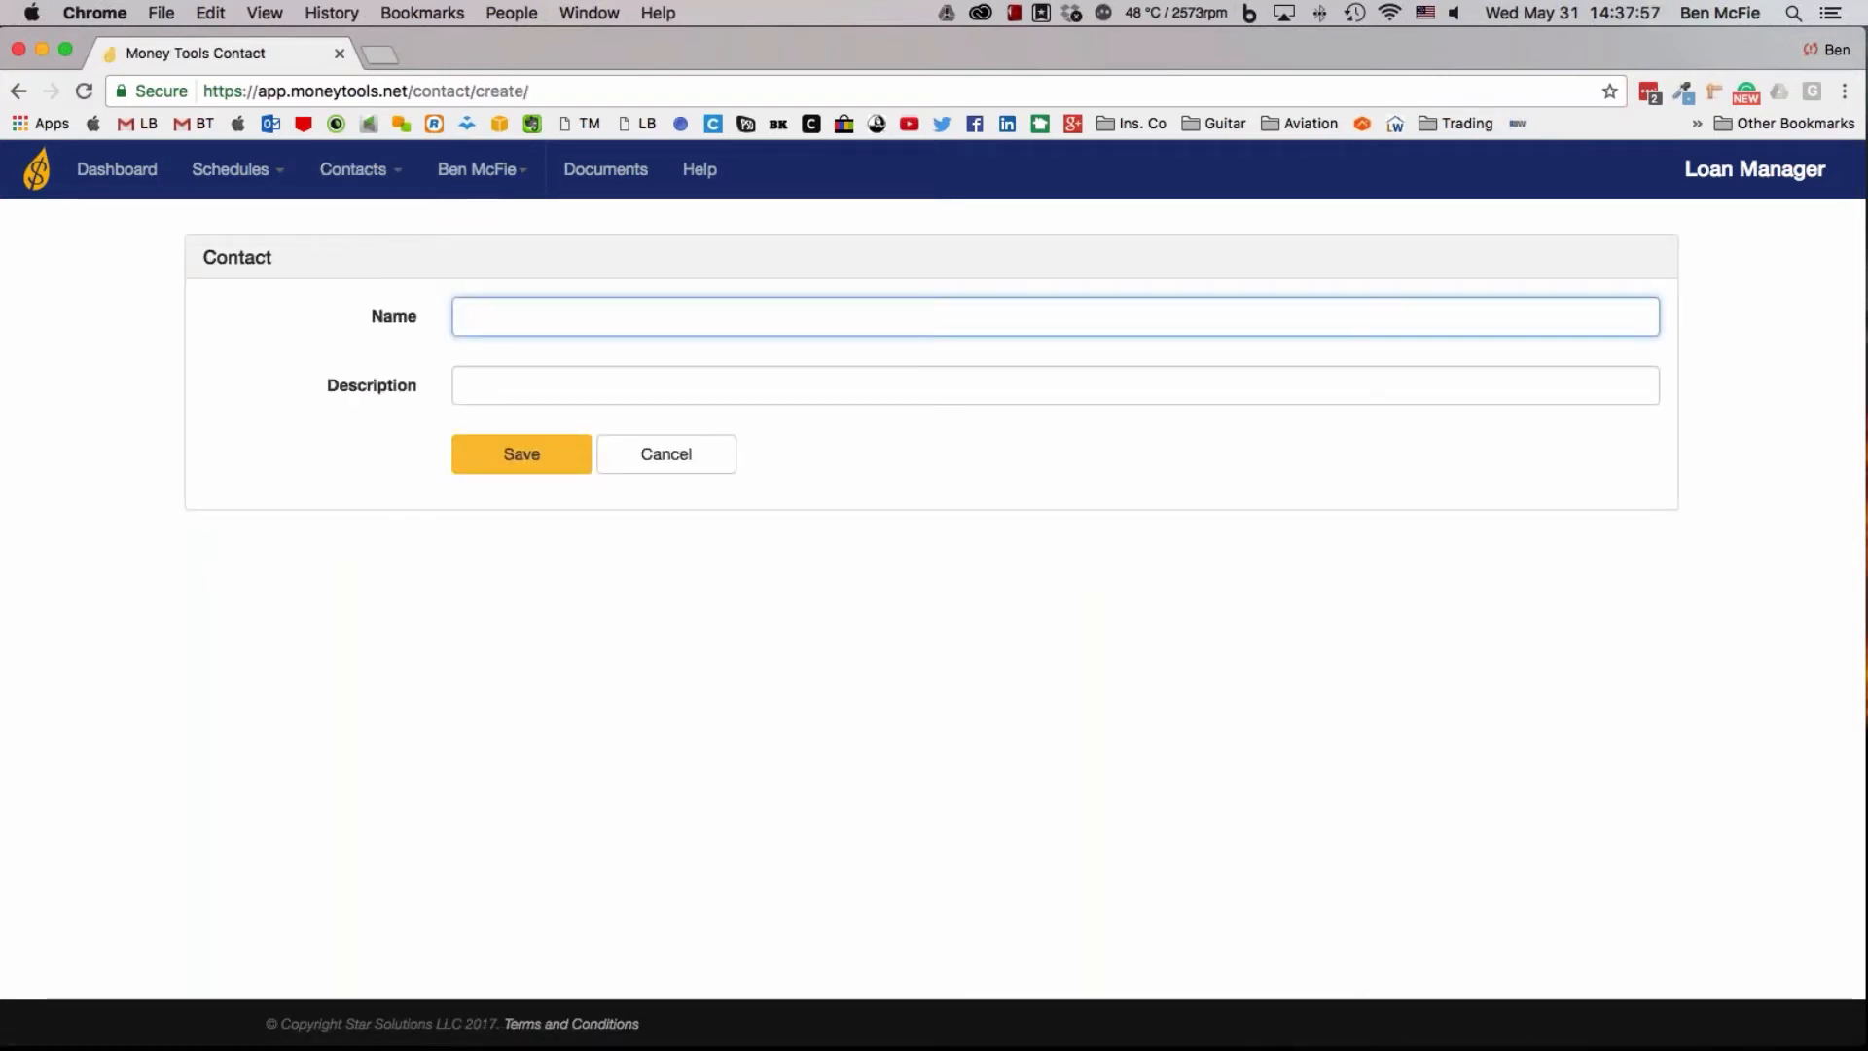
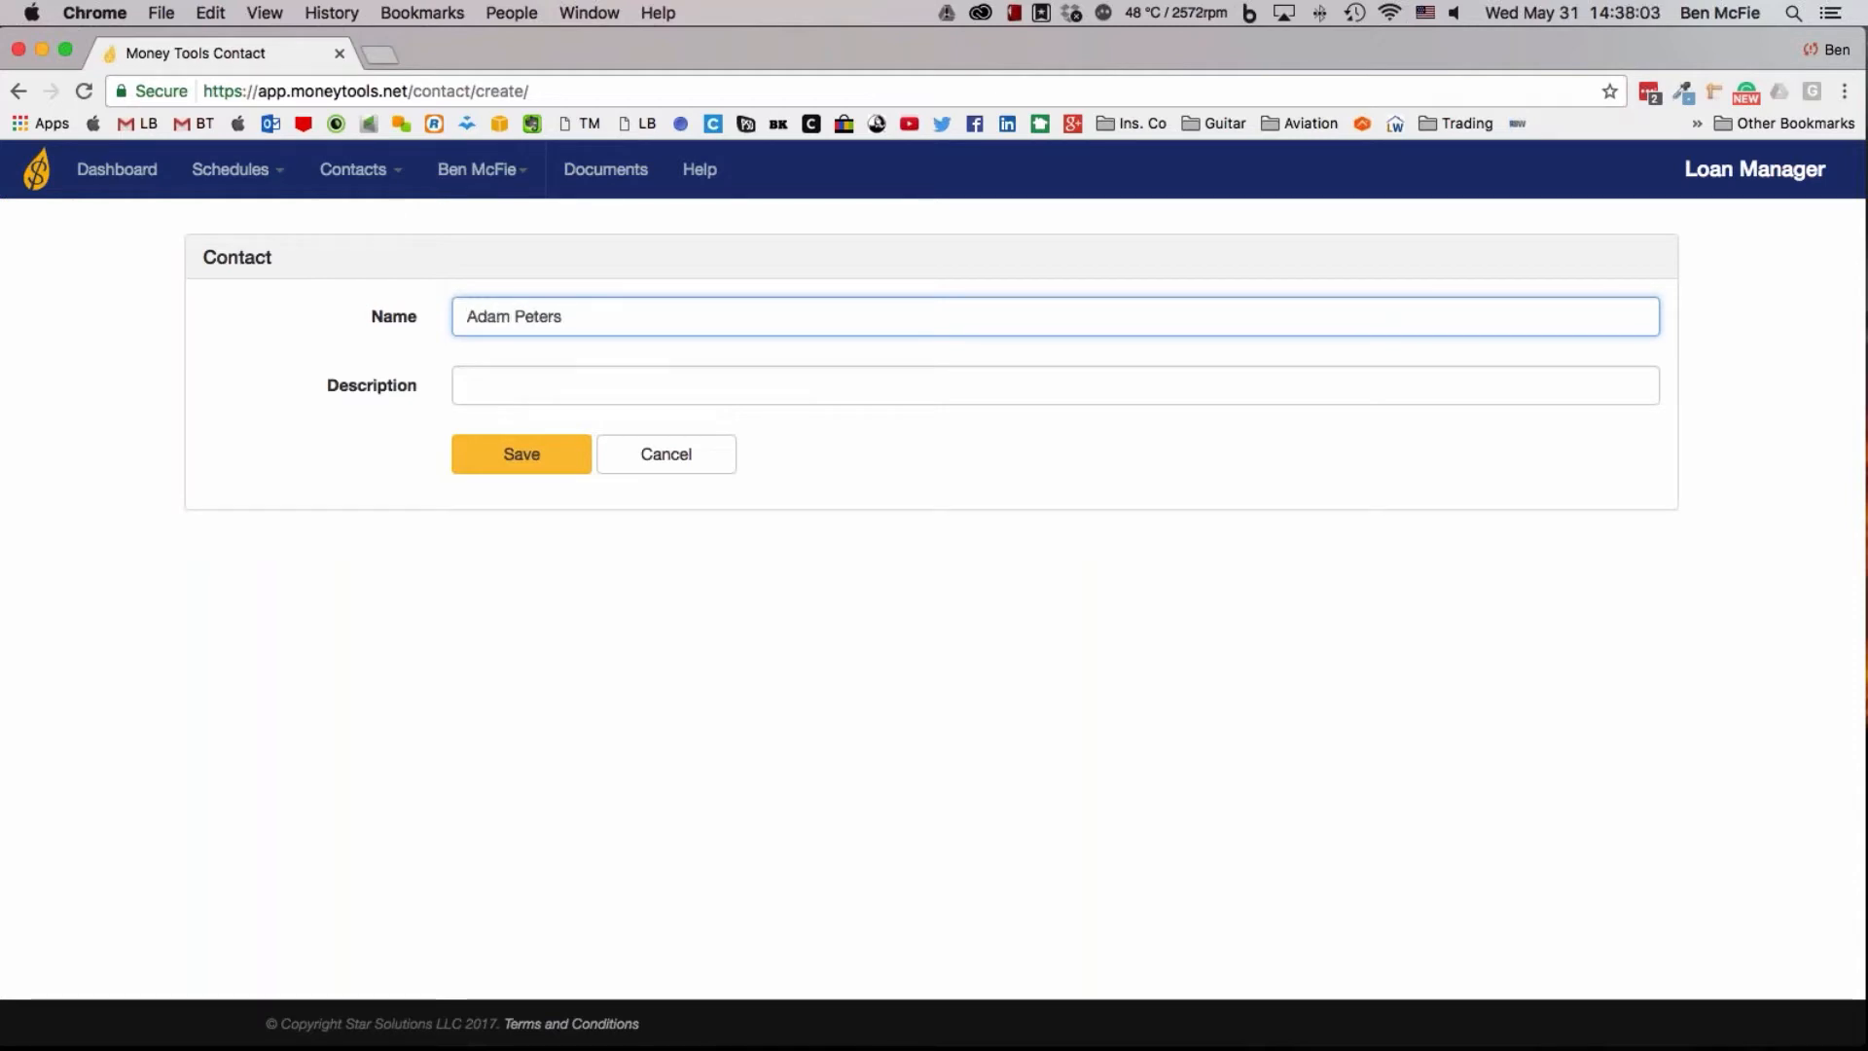
left_click(489, 383)
type("C")
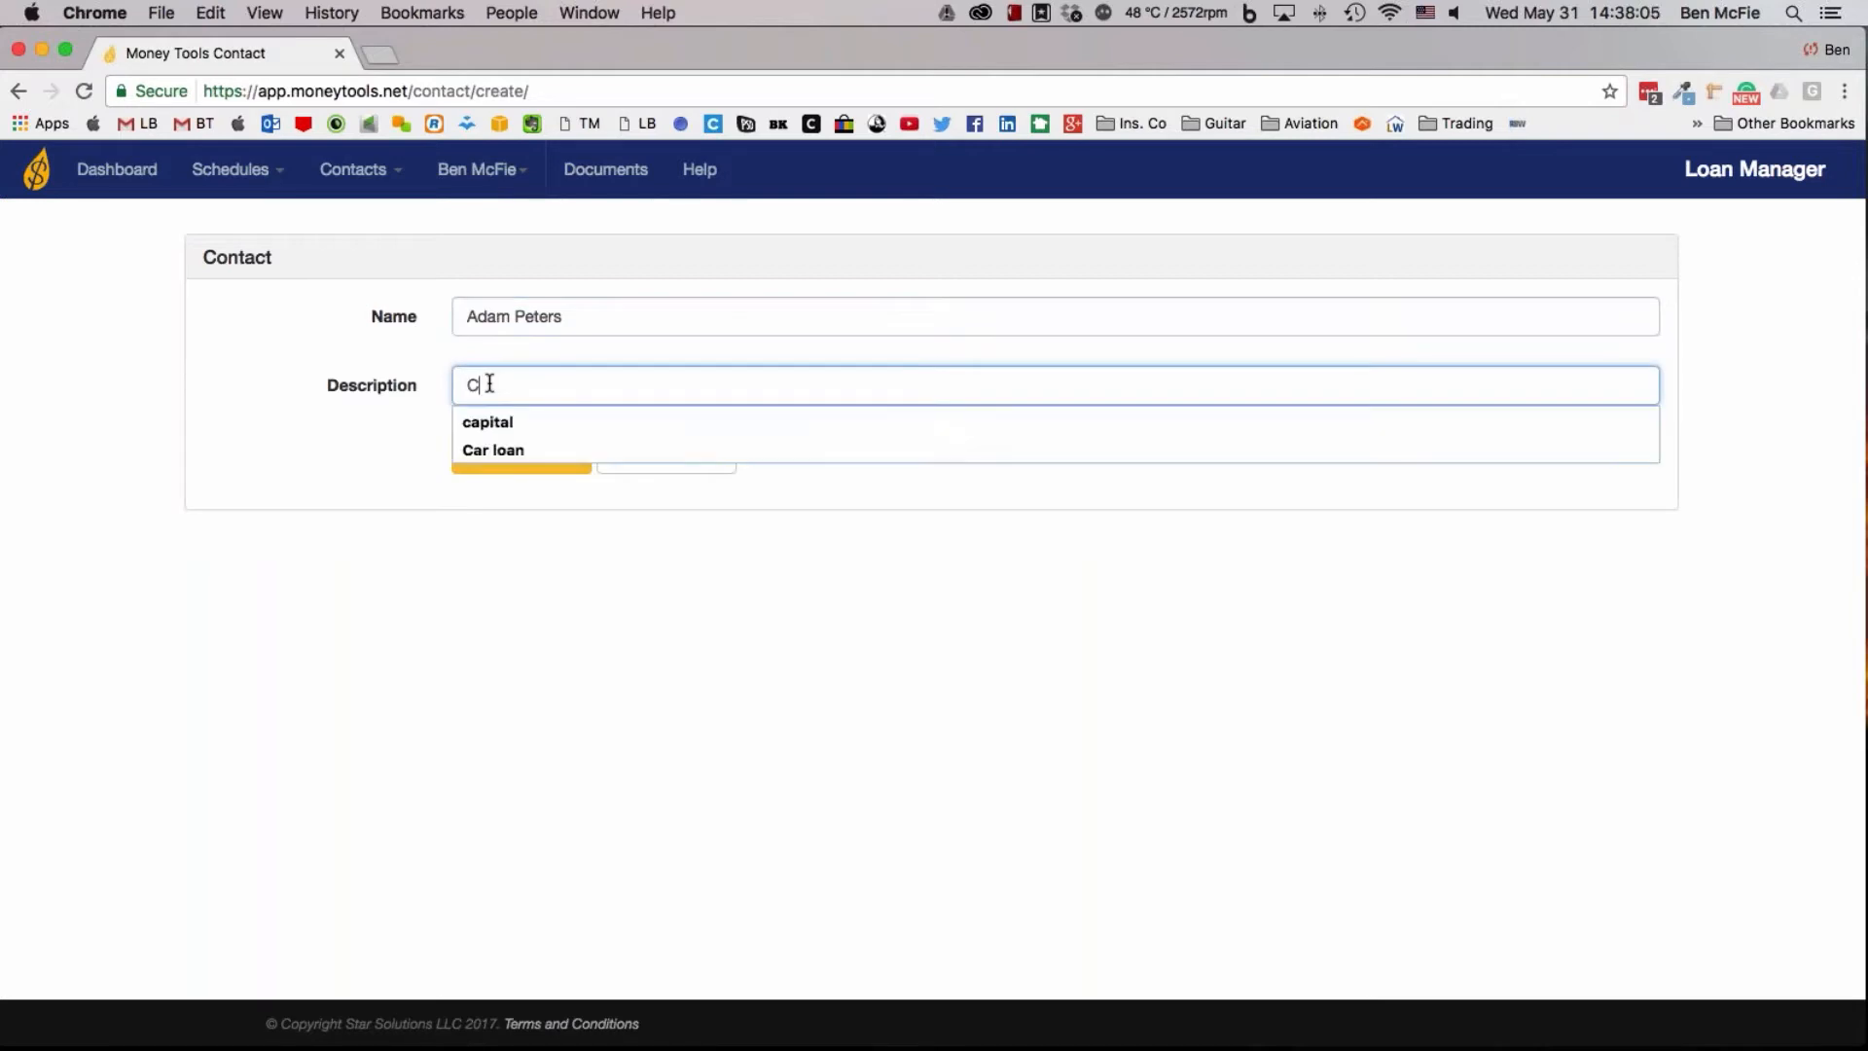
type("o-worker")
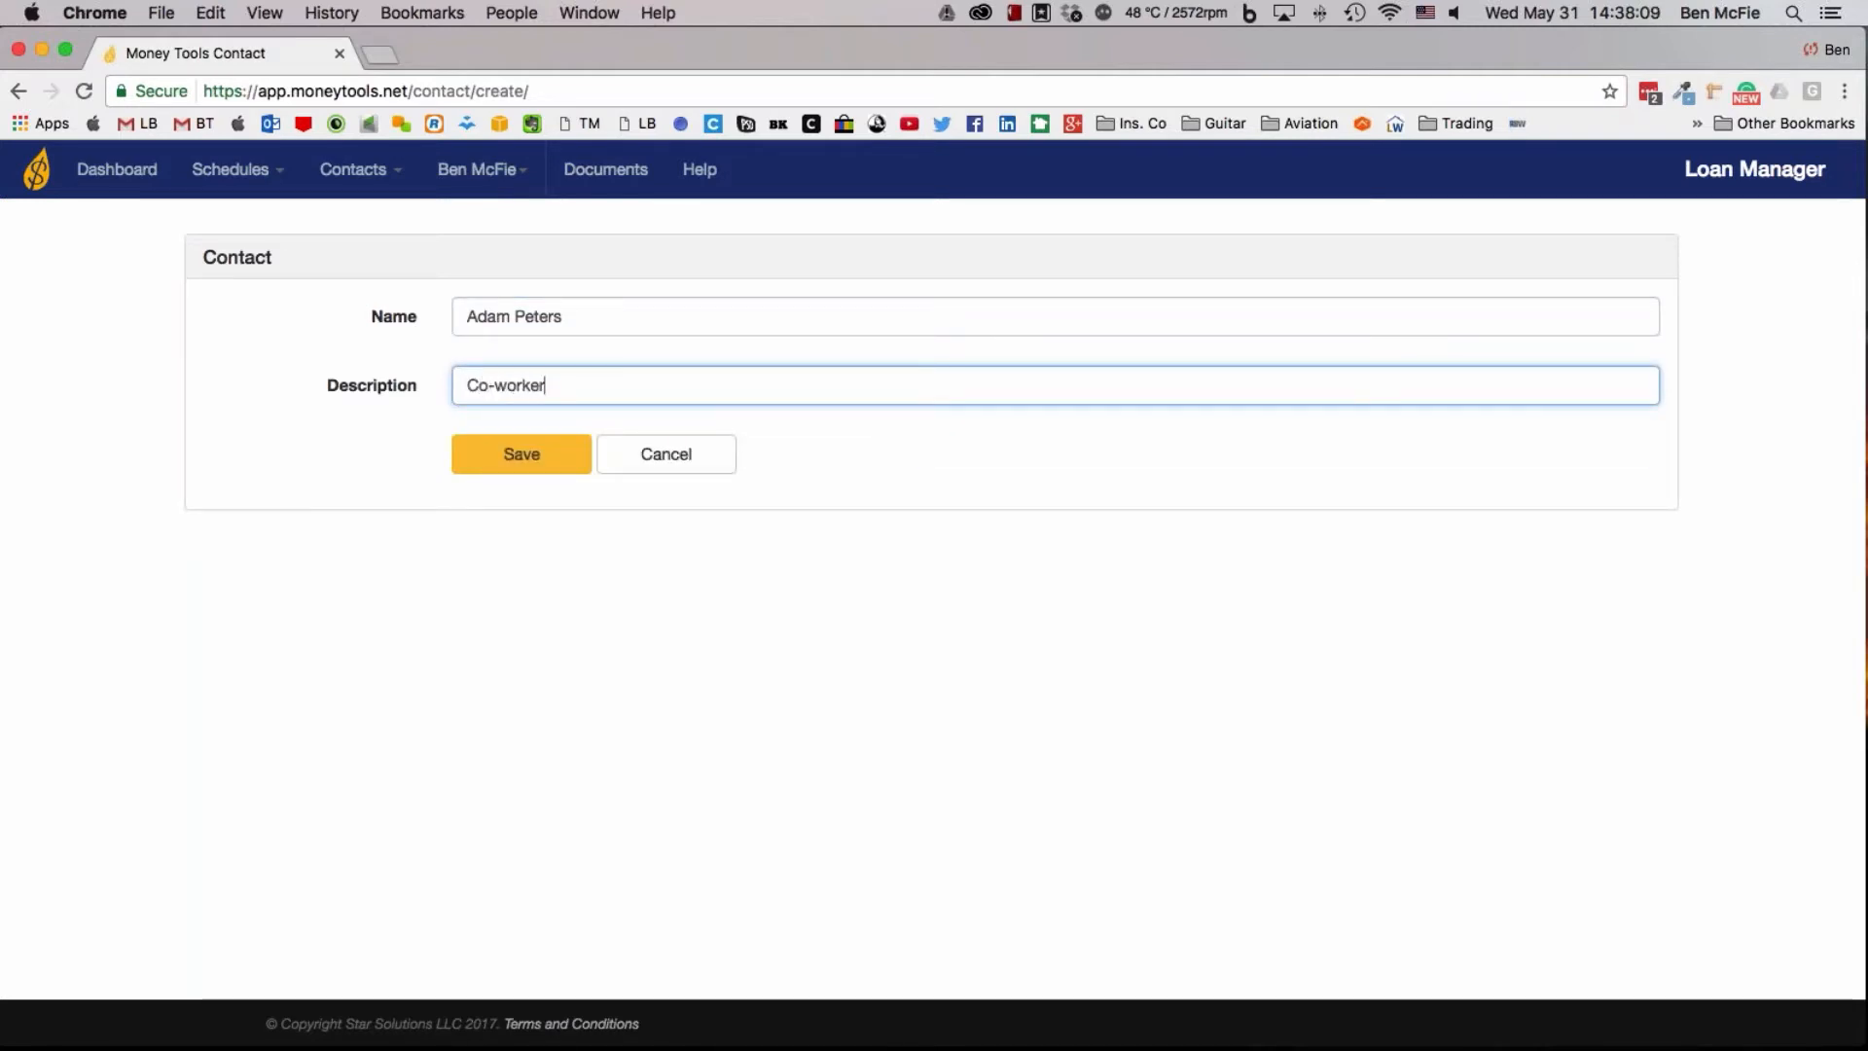
left_click(505, 456)
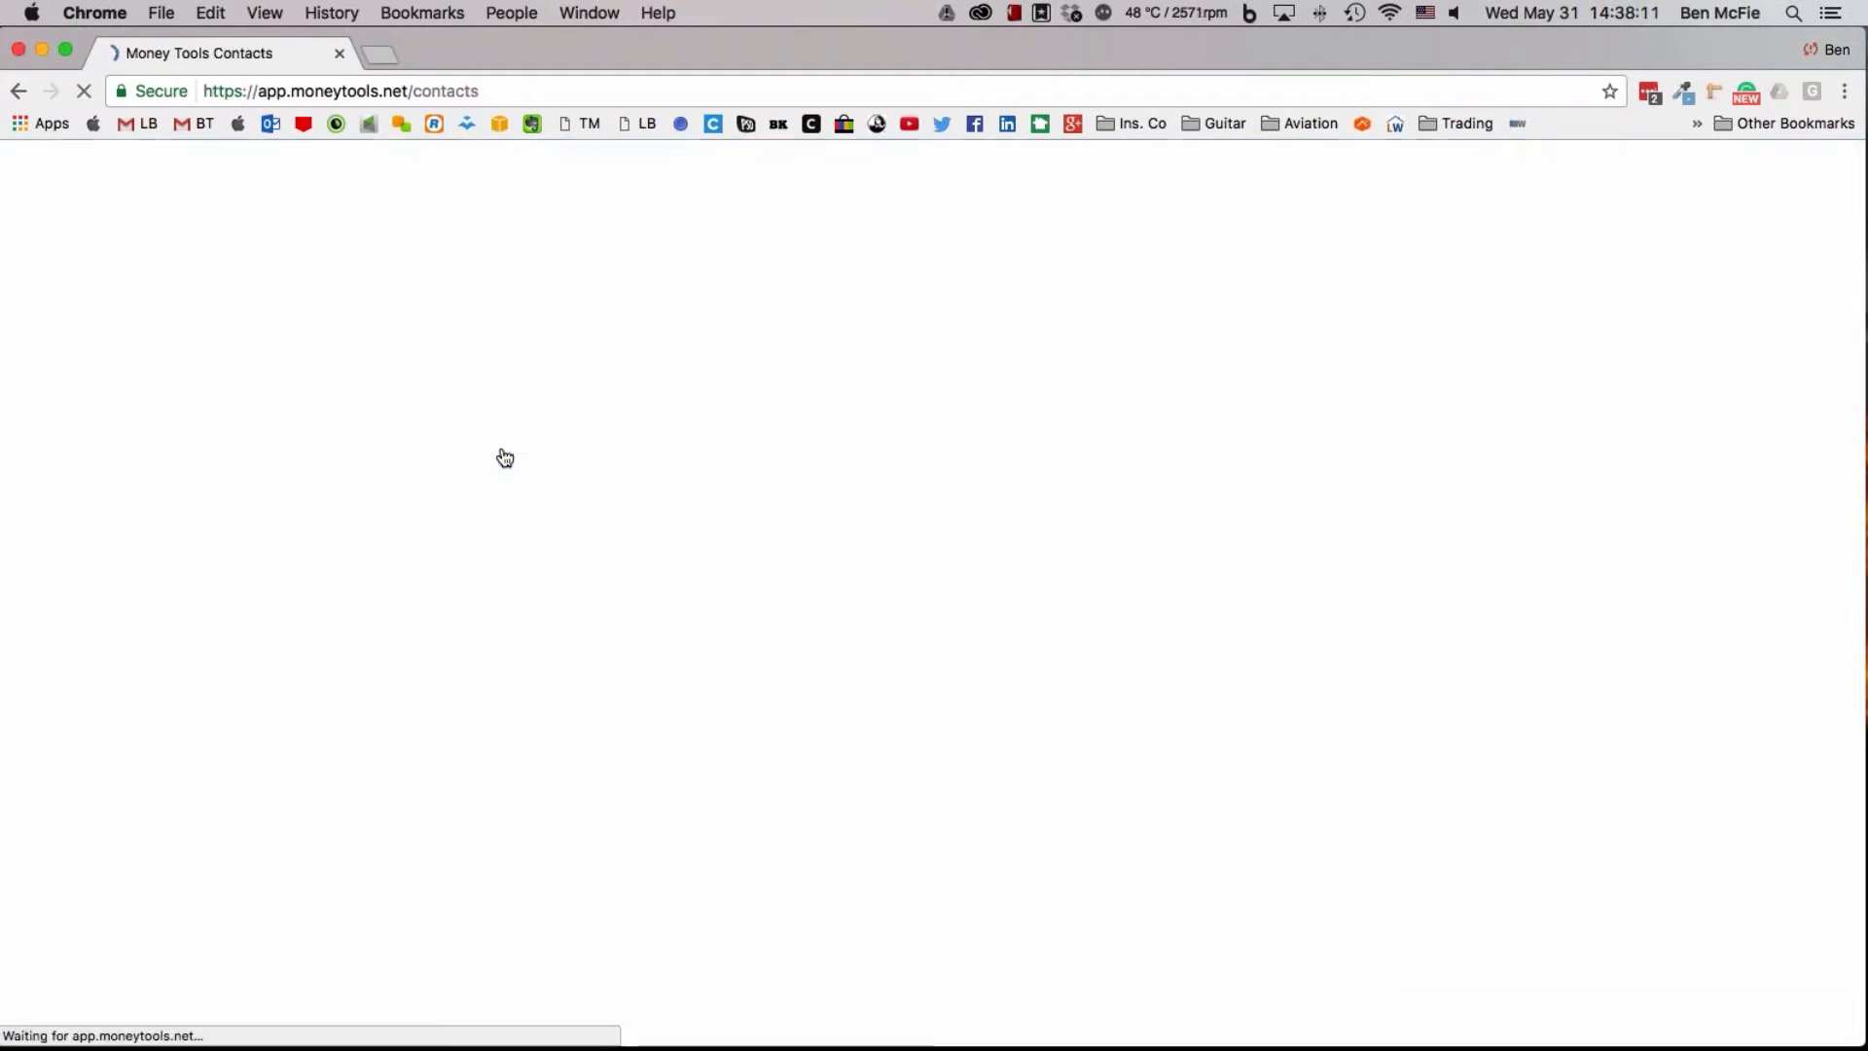
Create and save another contact with the person's full name and the description Workout partner
left_click(407, 195)
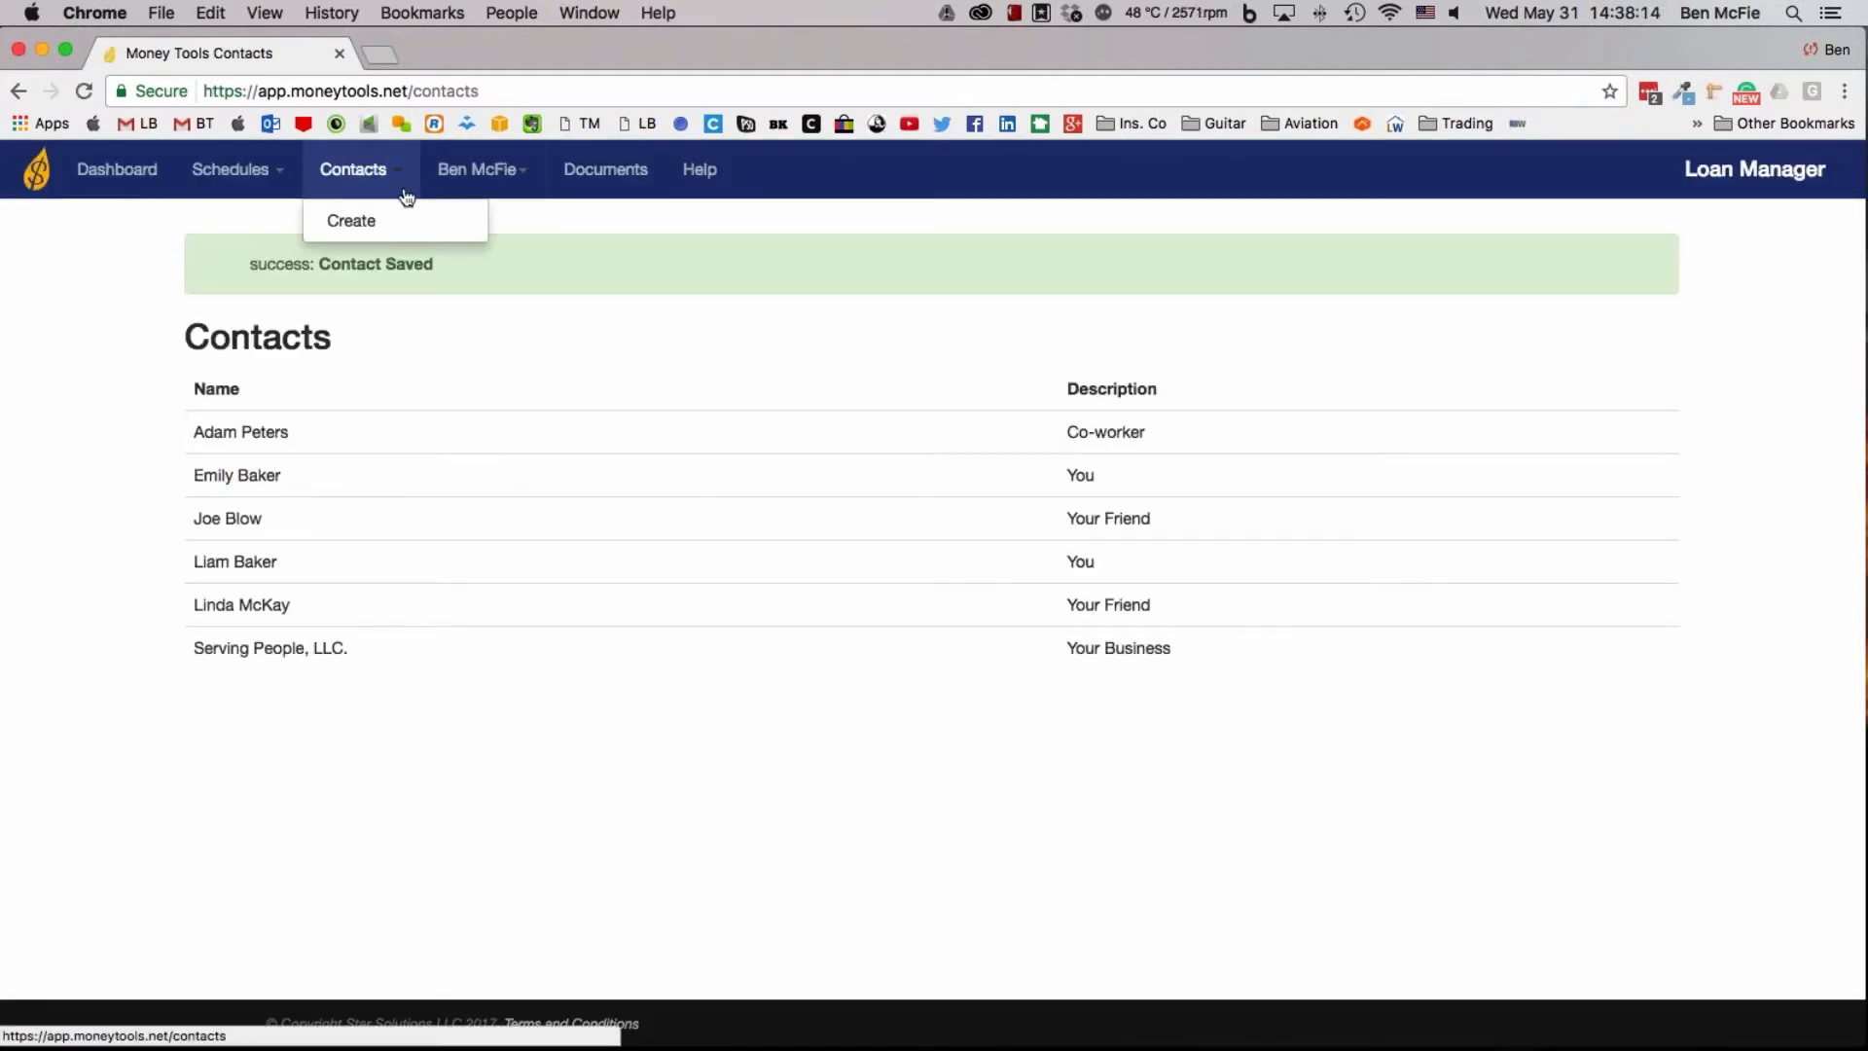
left_click(373, 224)
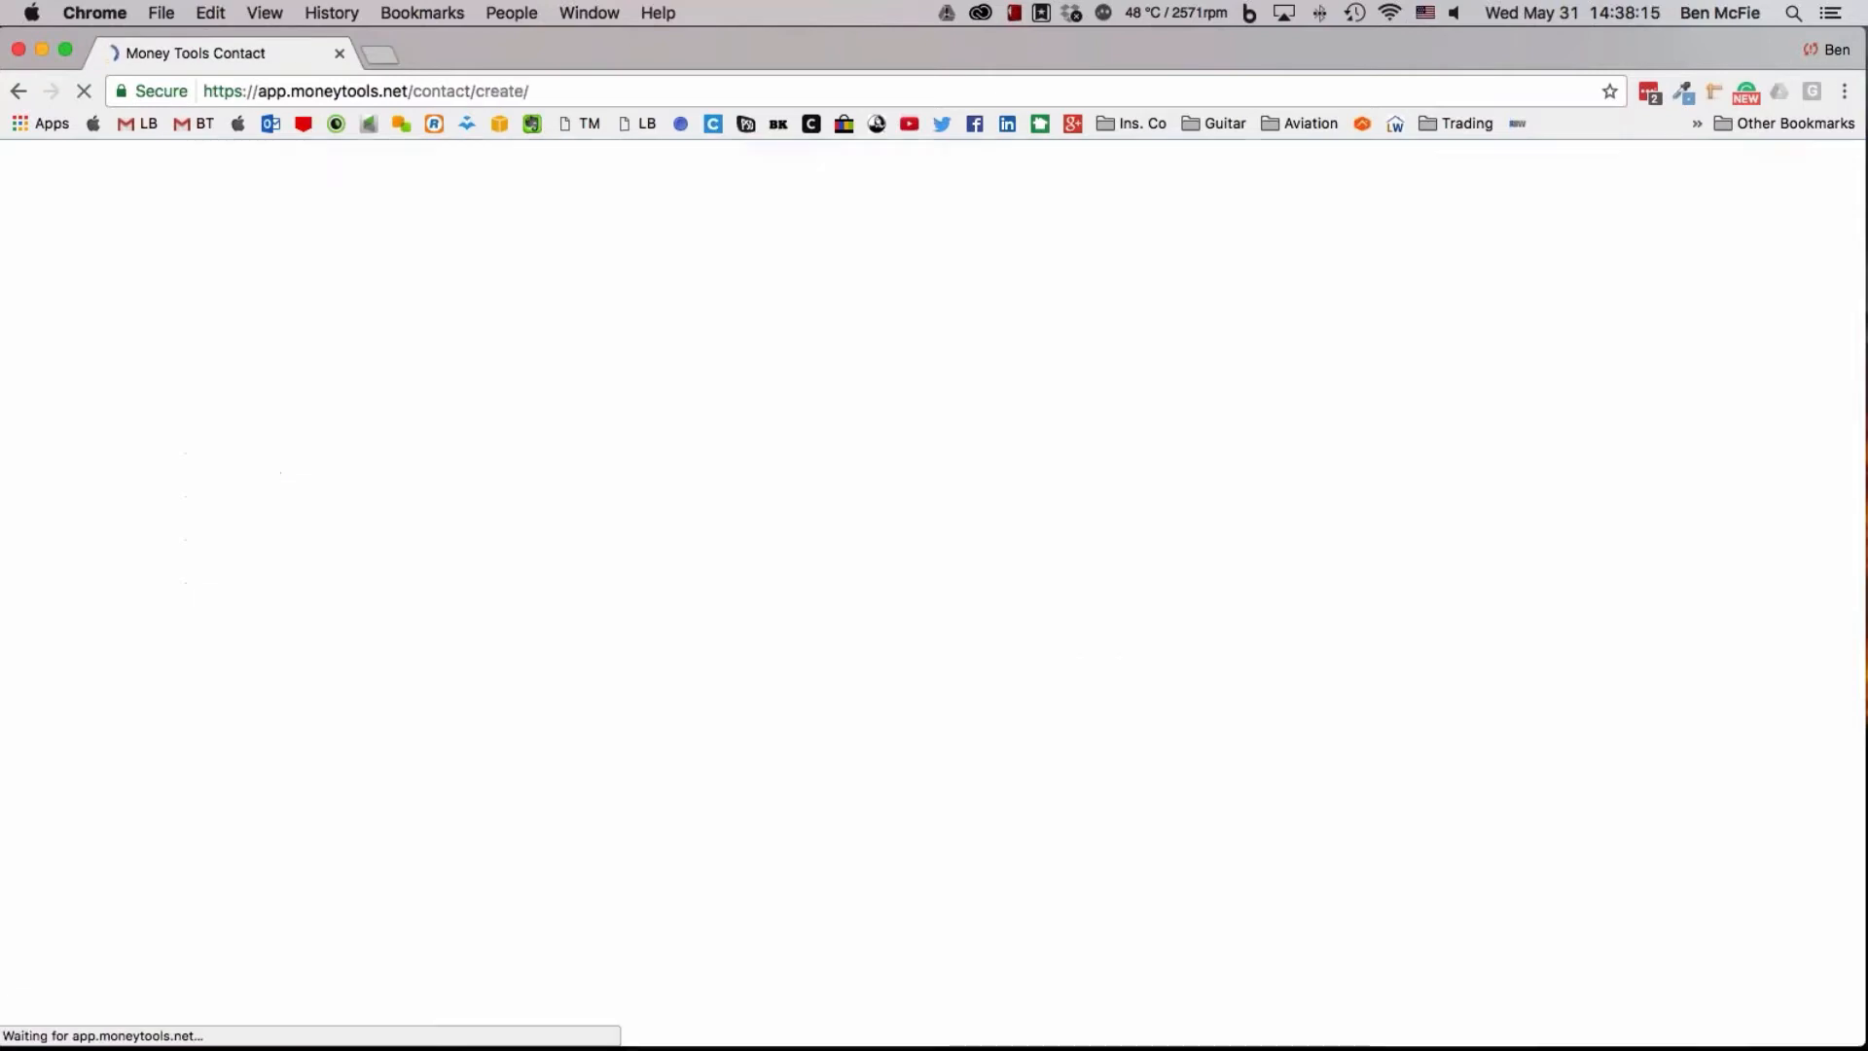
left_click(482, 313)
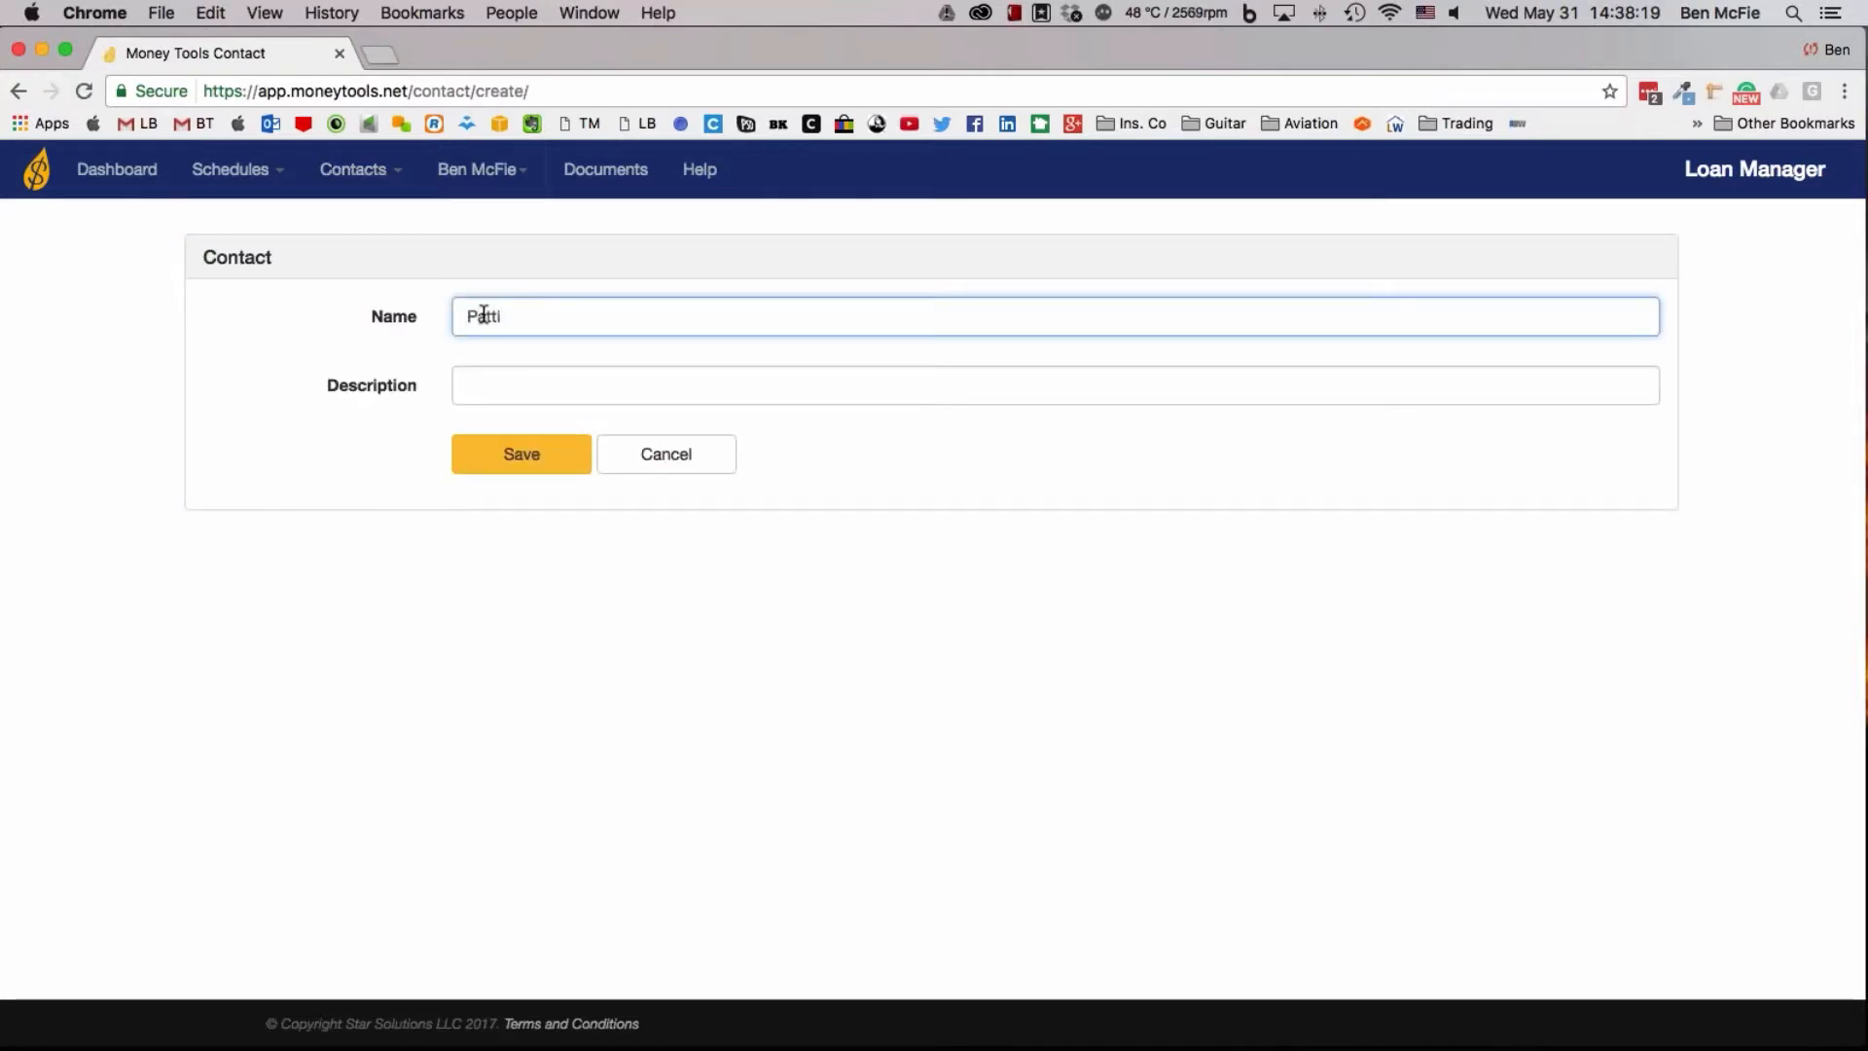
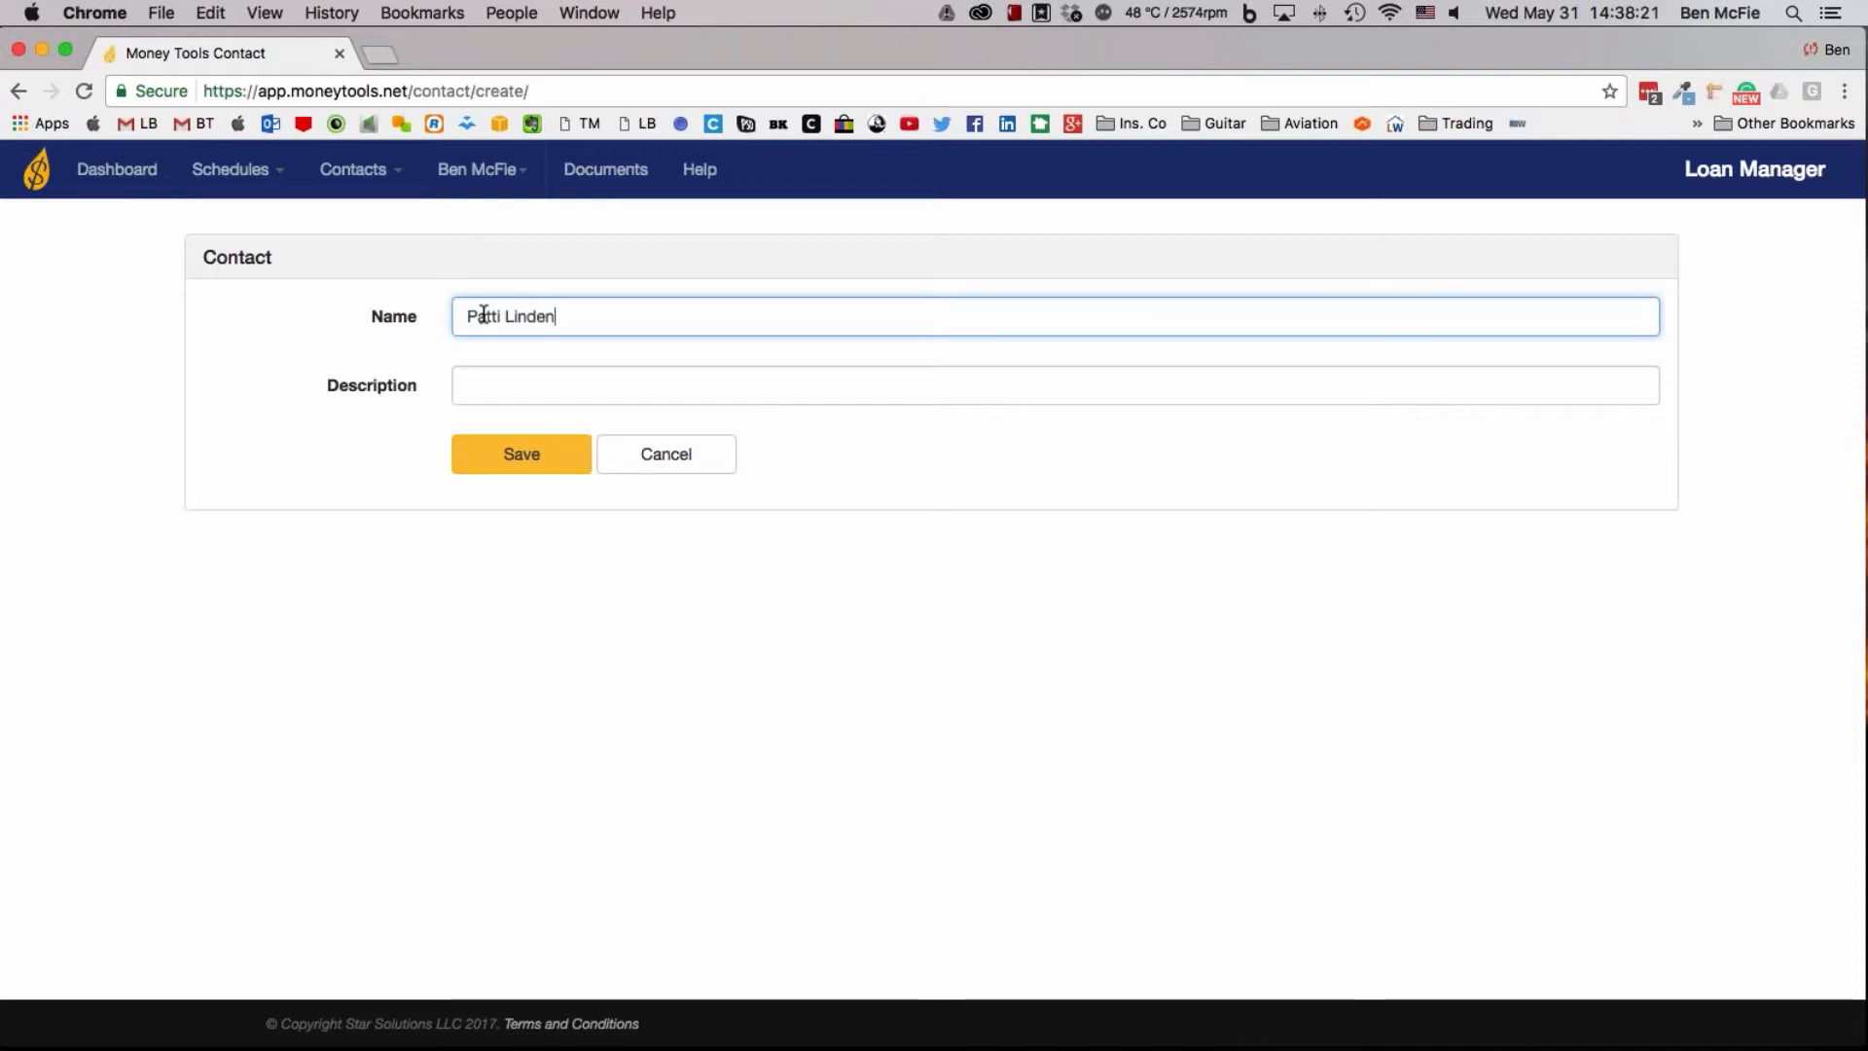
left_click(505, 375)
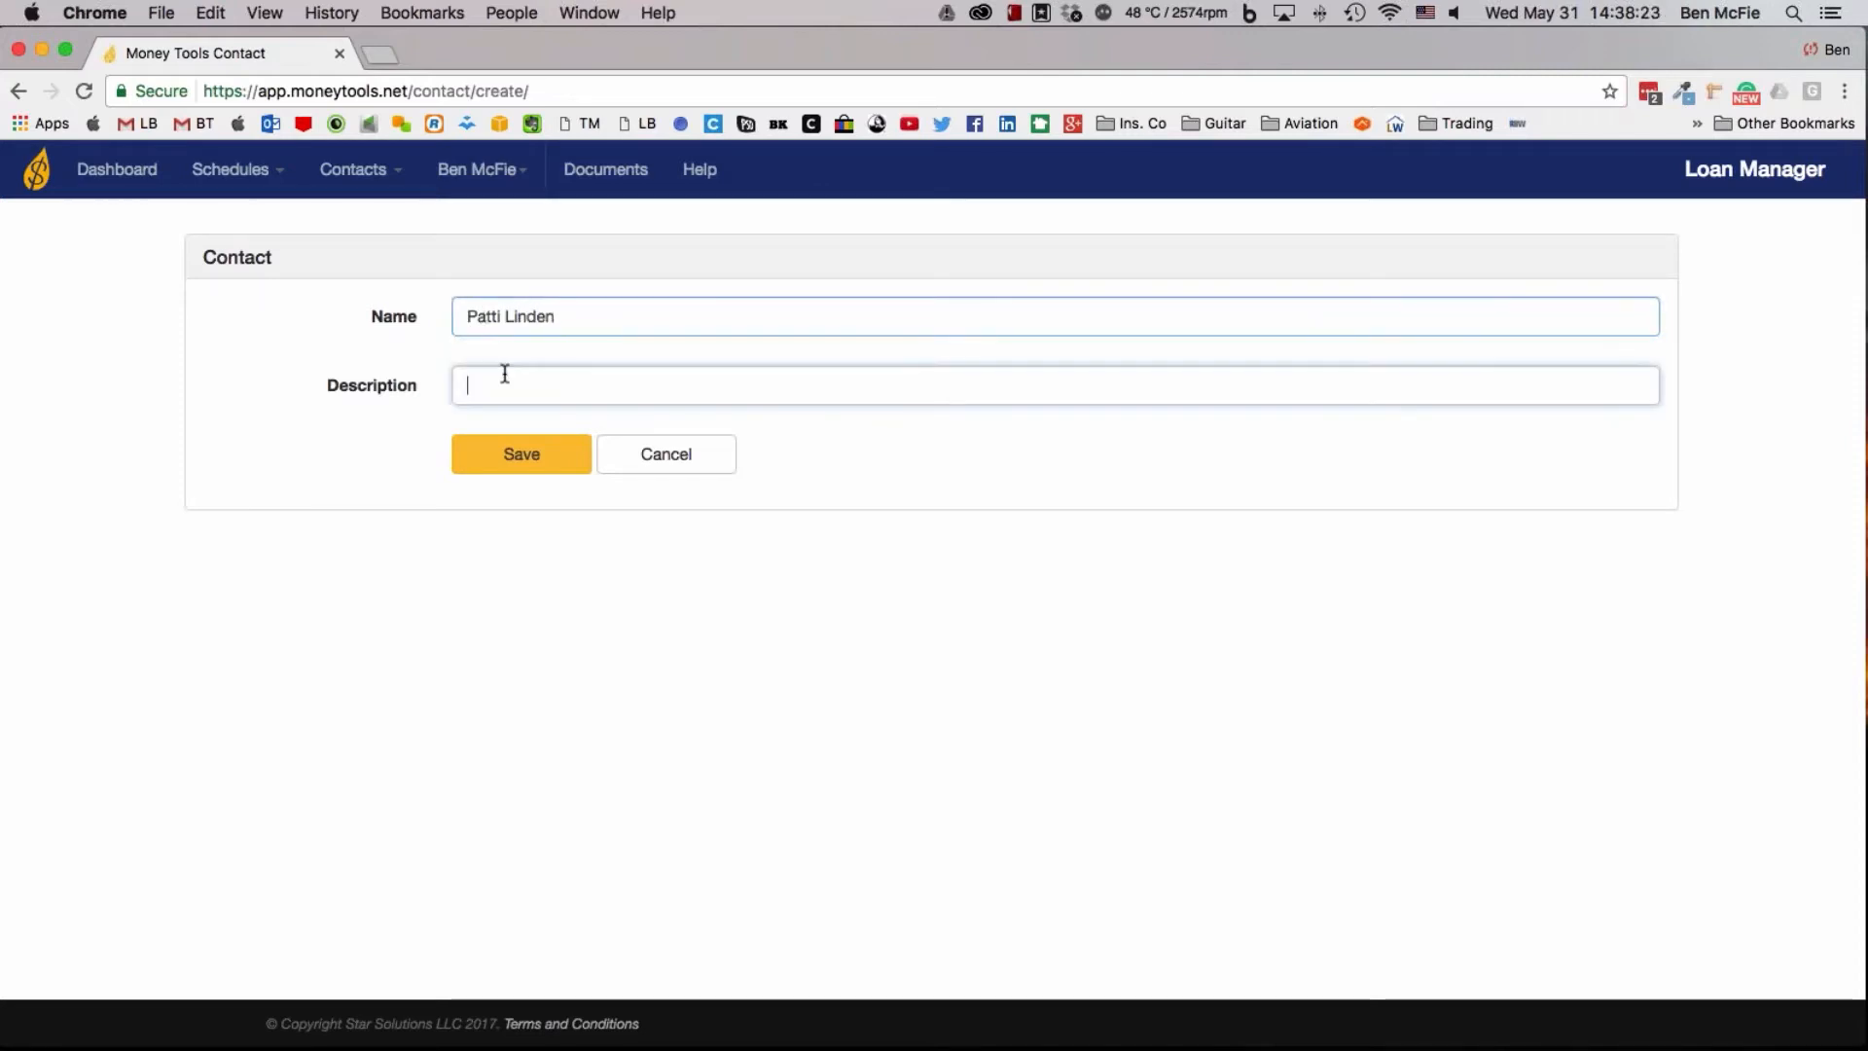
type("Work")
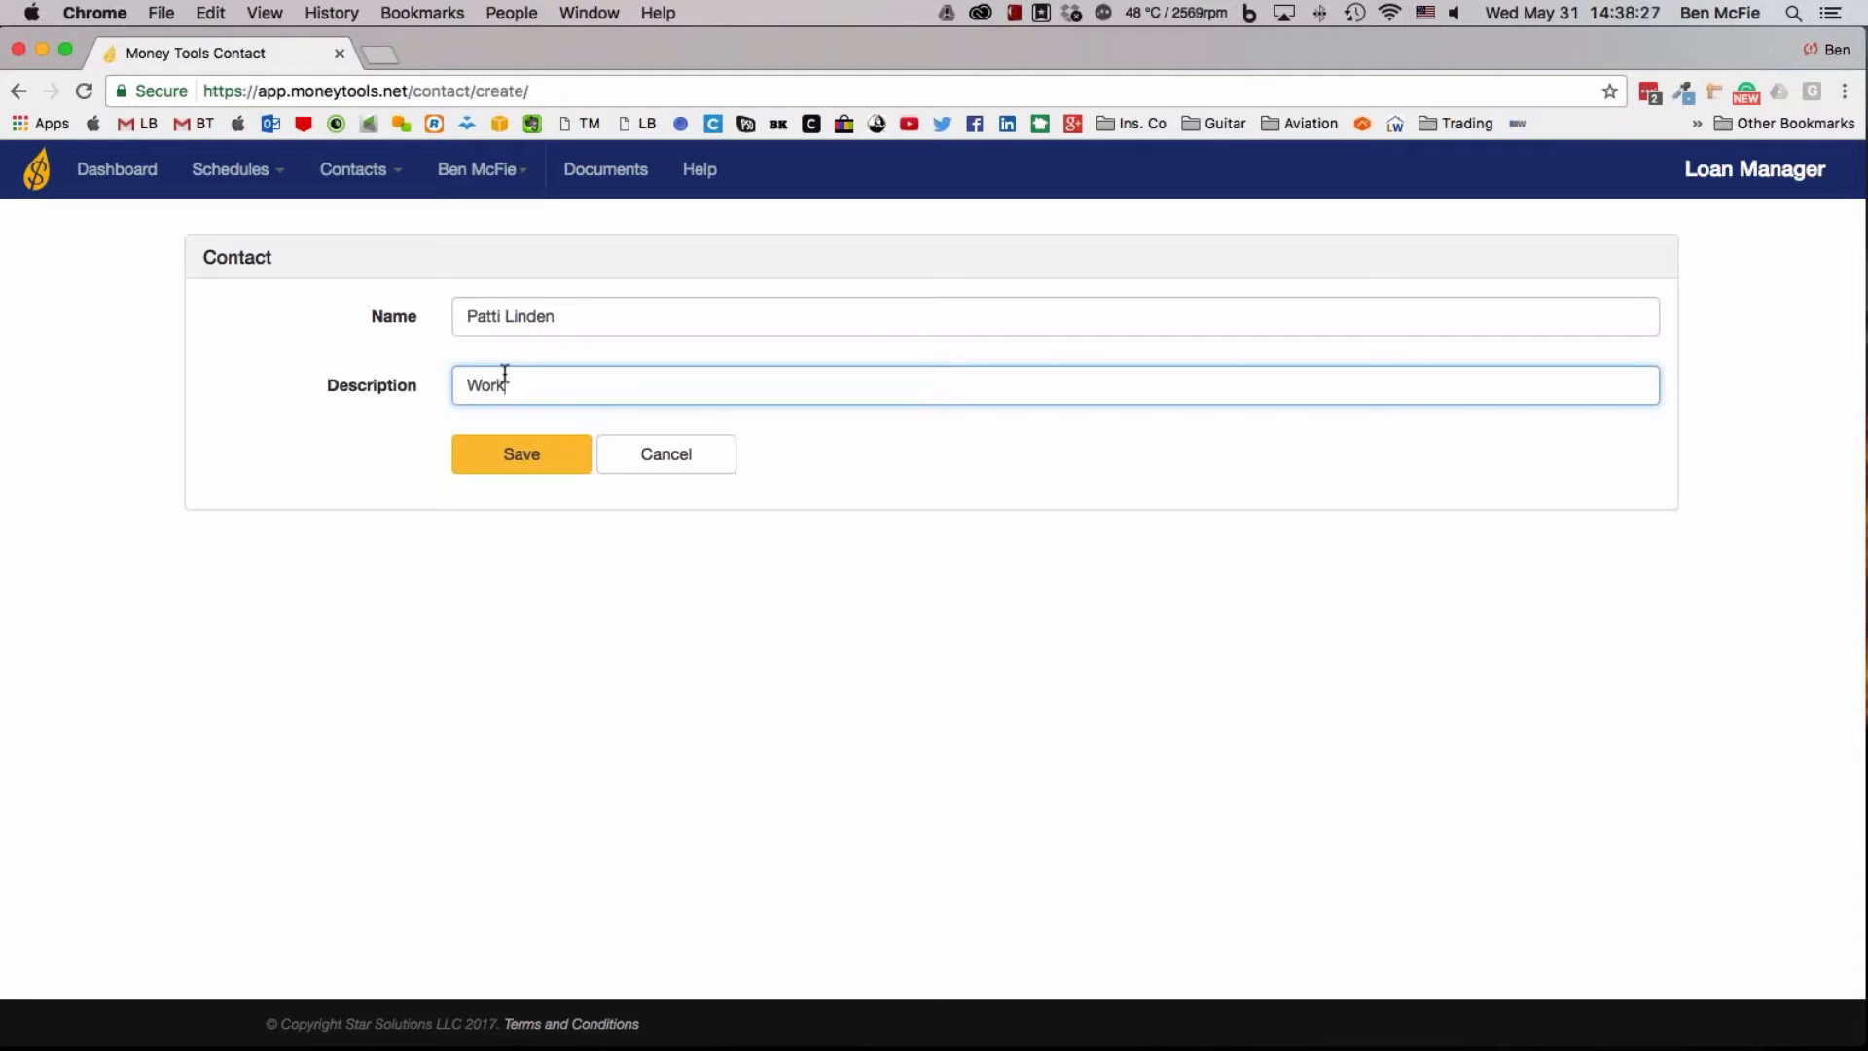
type("out partner")
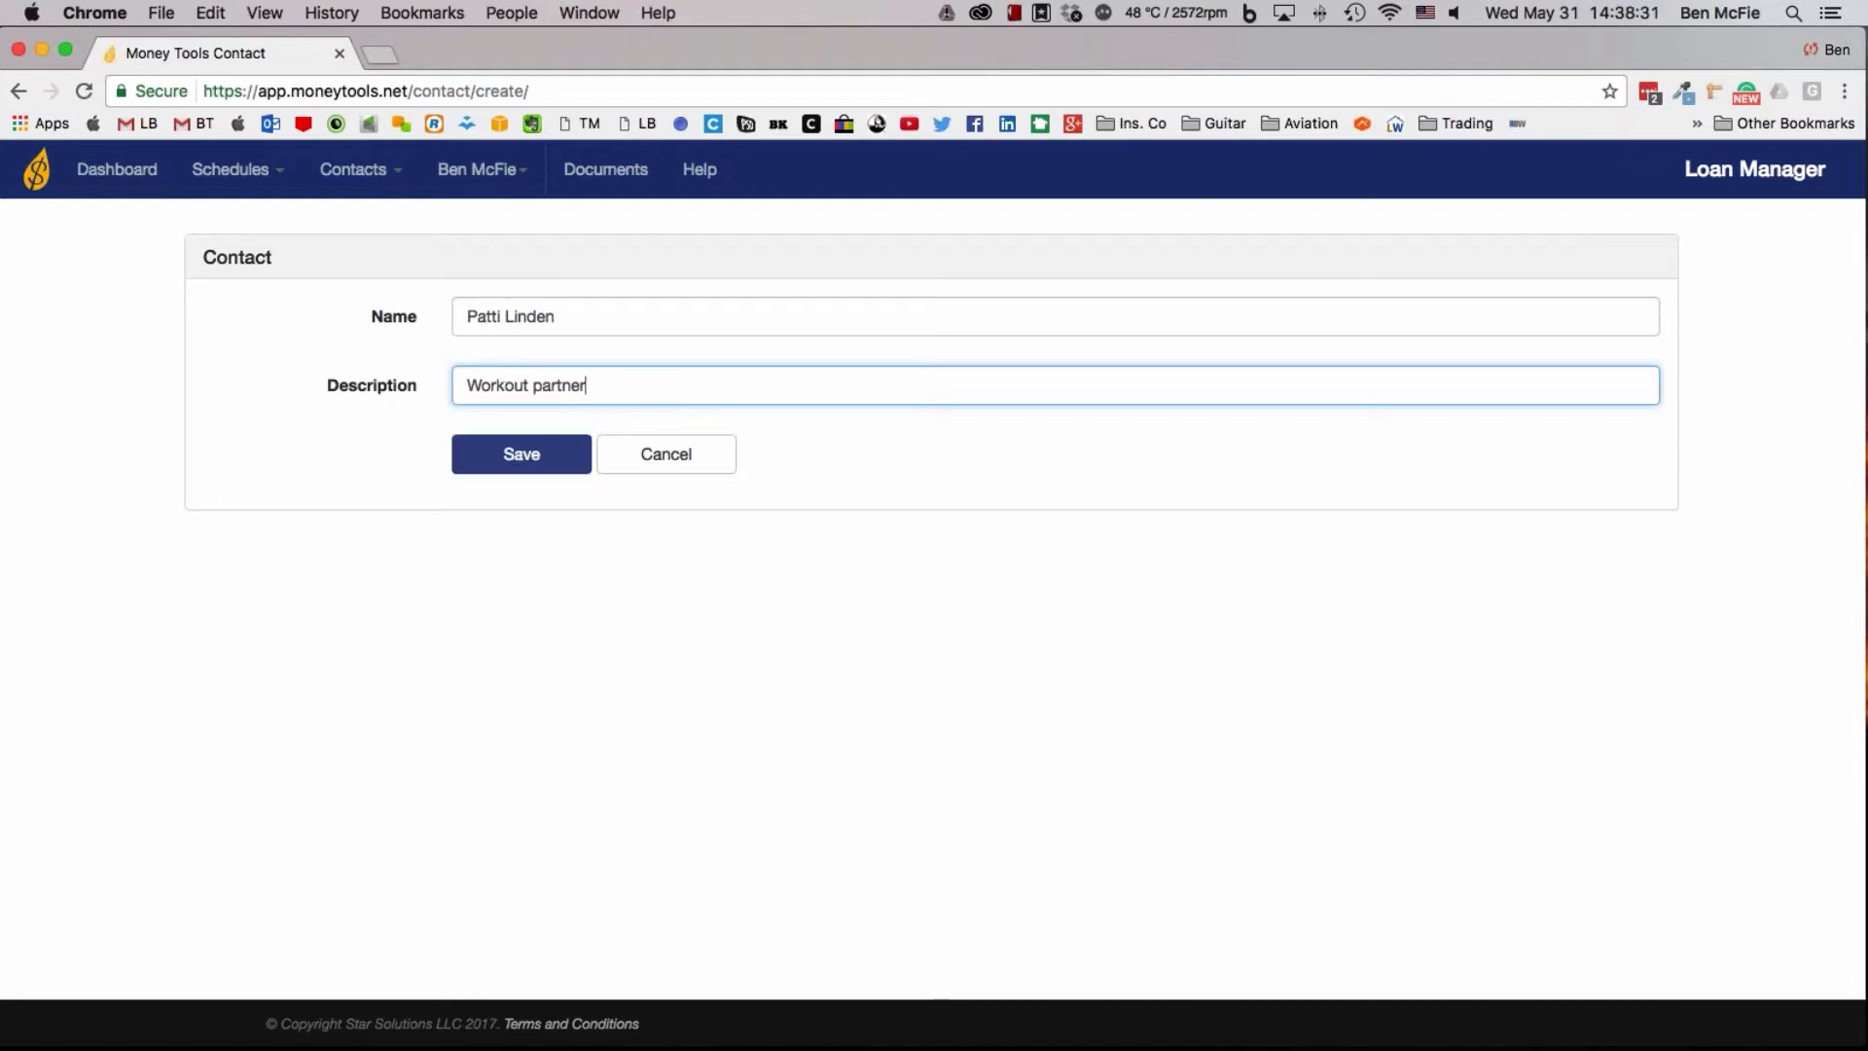
left_click(573, 457)
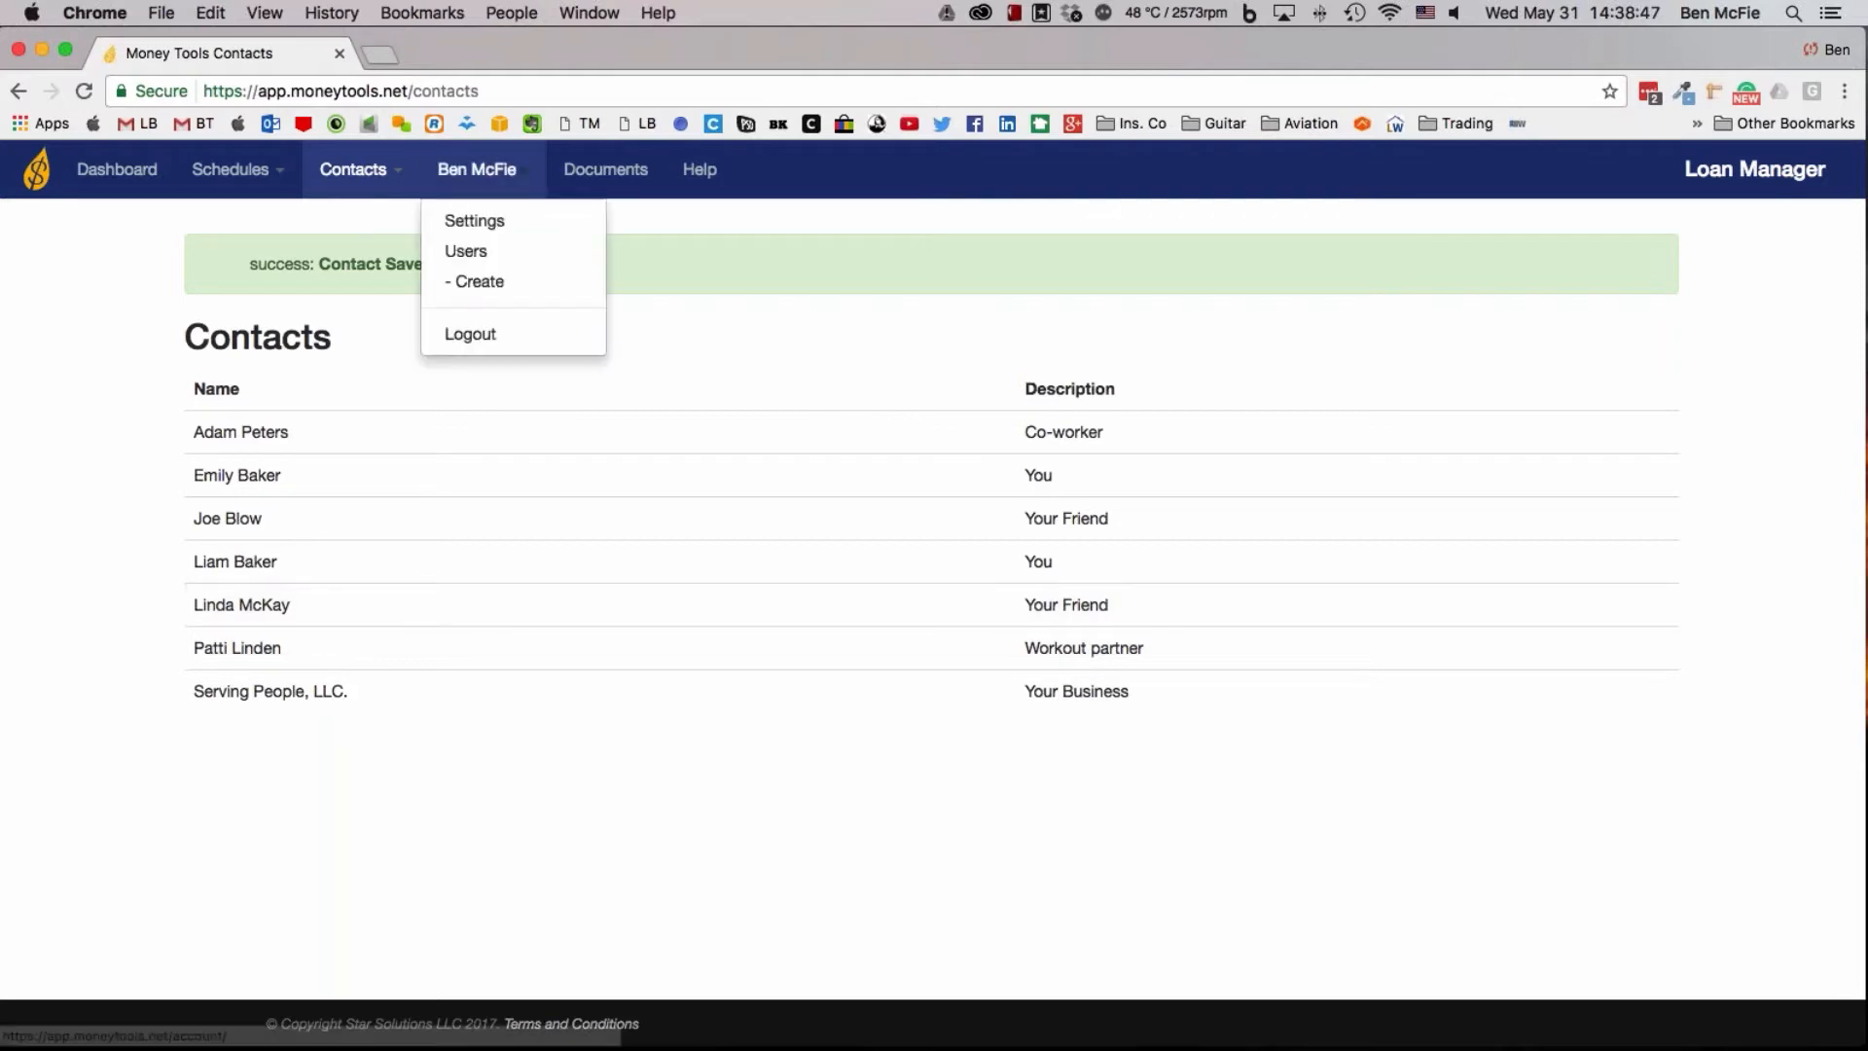
Create and save a joint contact using the couple's combined full name, leaving the description blank
mouse_move(389, 187)
left_click(371, 223)
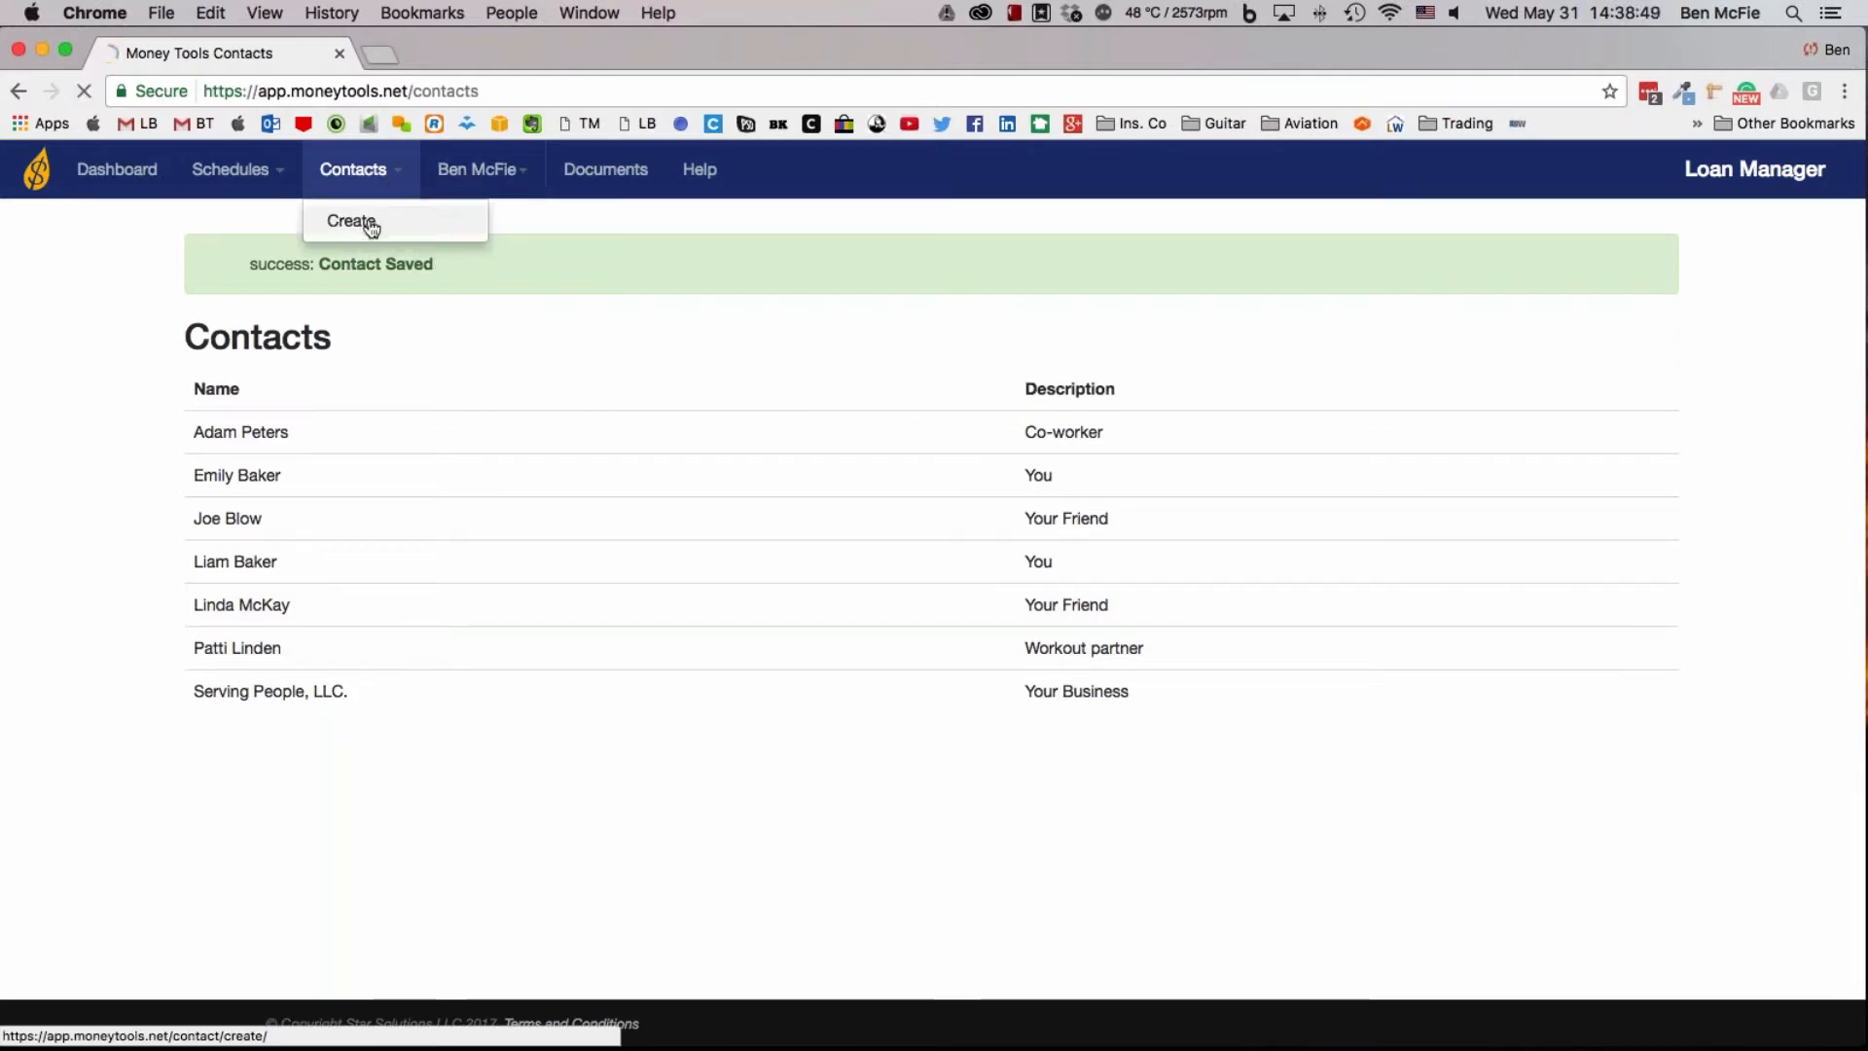
left_click(504, 323)
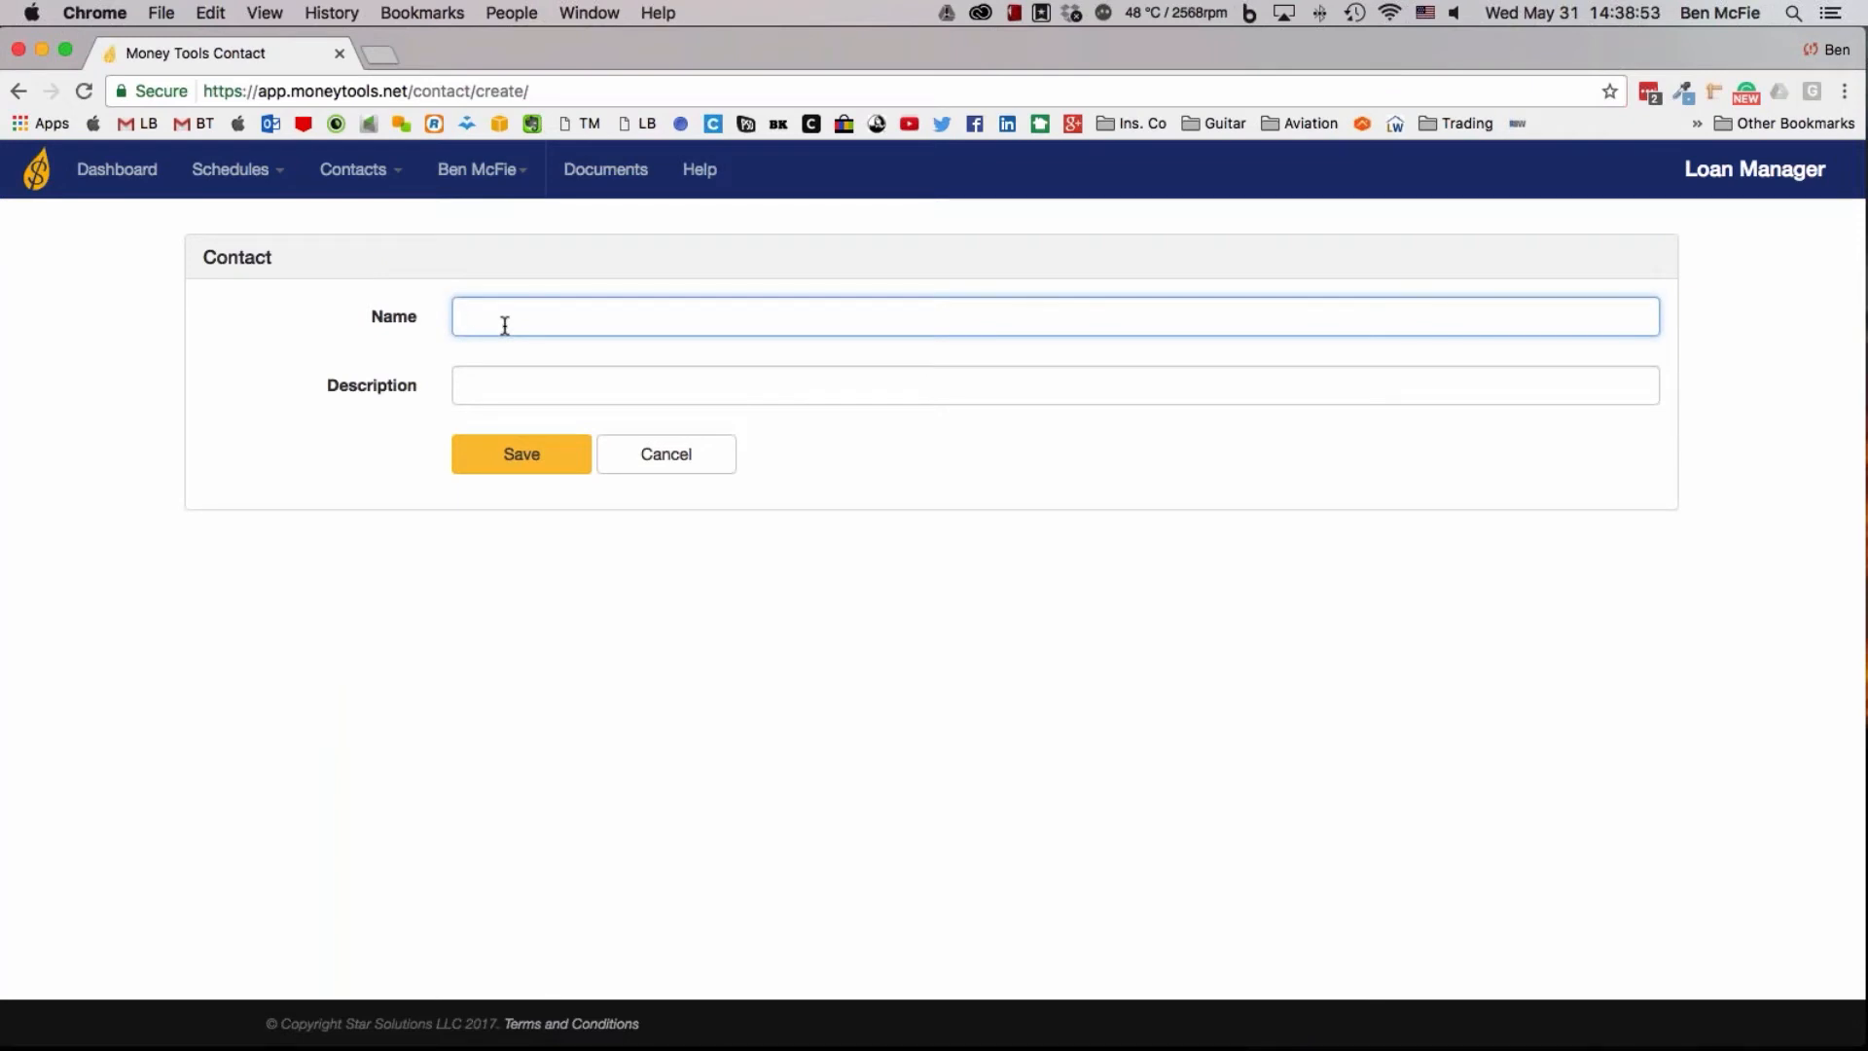
type("liam")
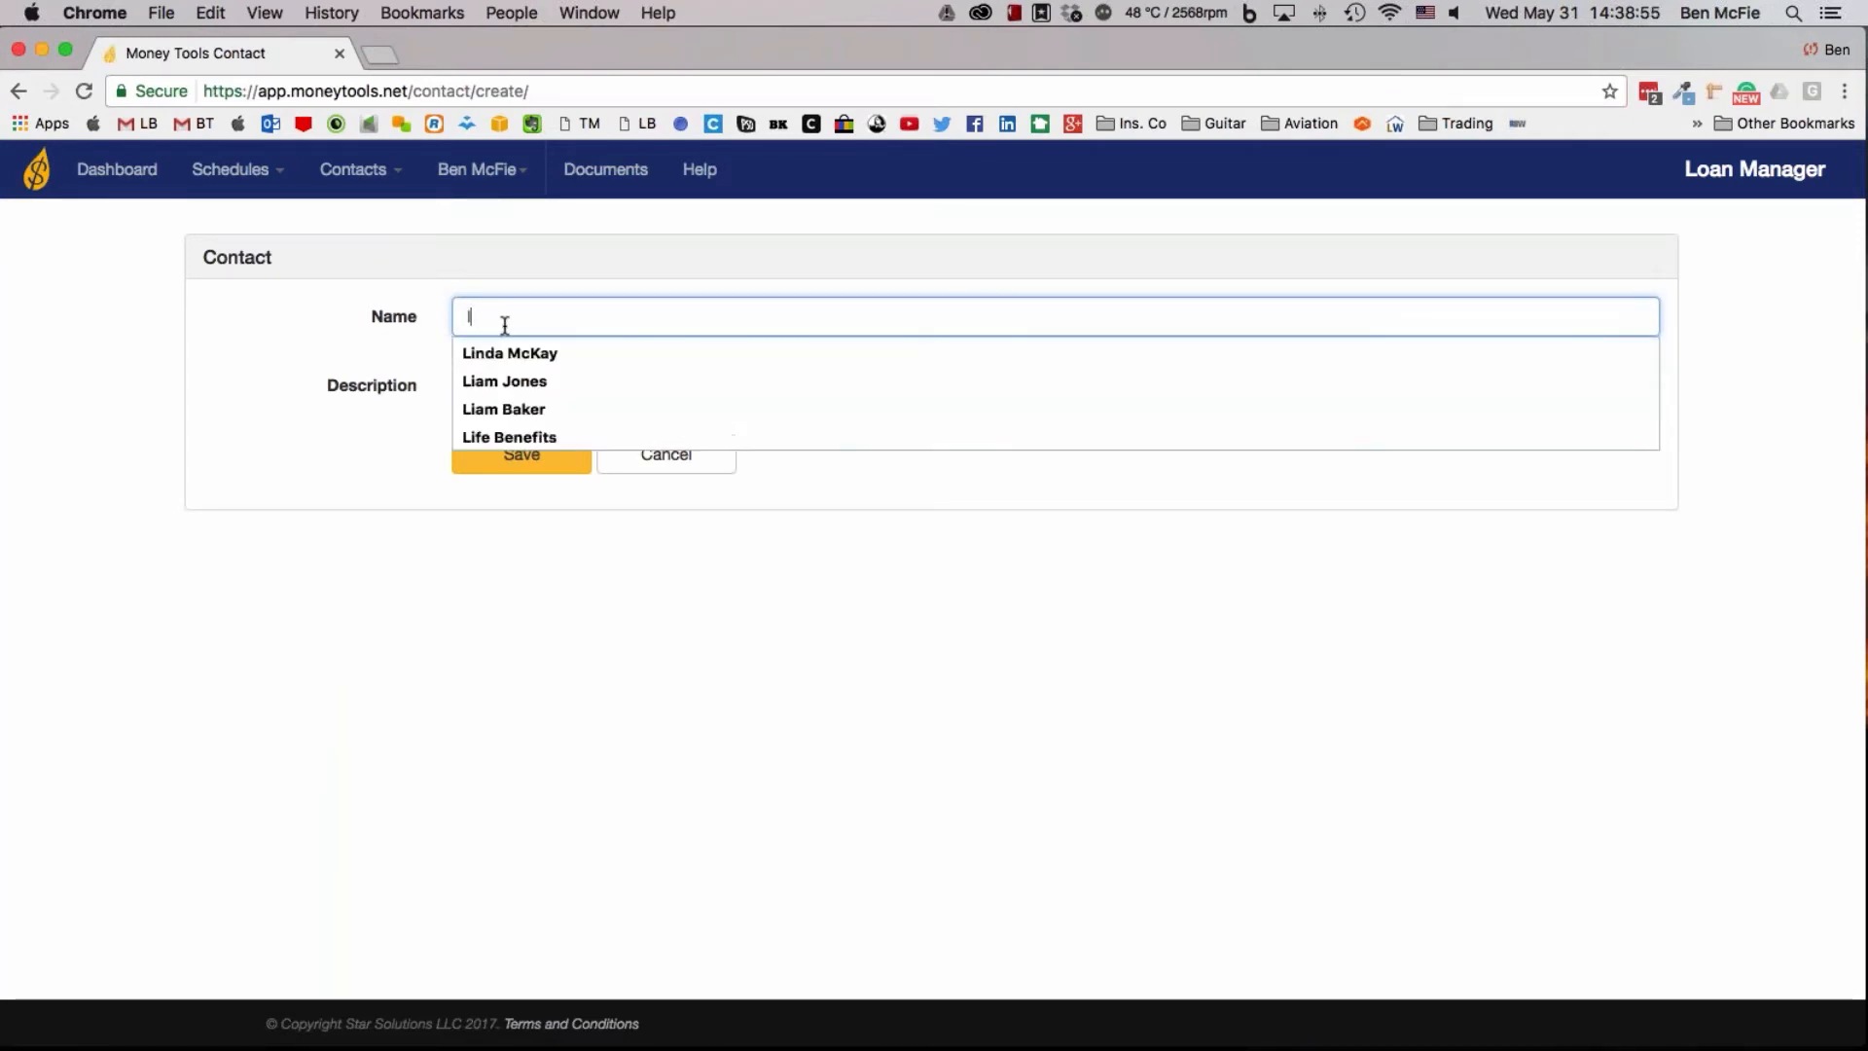
key("BackSpace")
key("BackSpace")
key("BackSpace")
key("BackSpace")
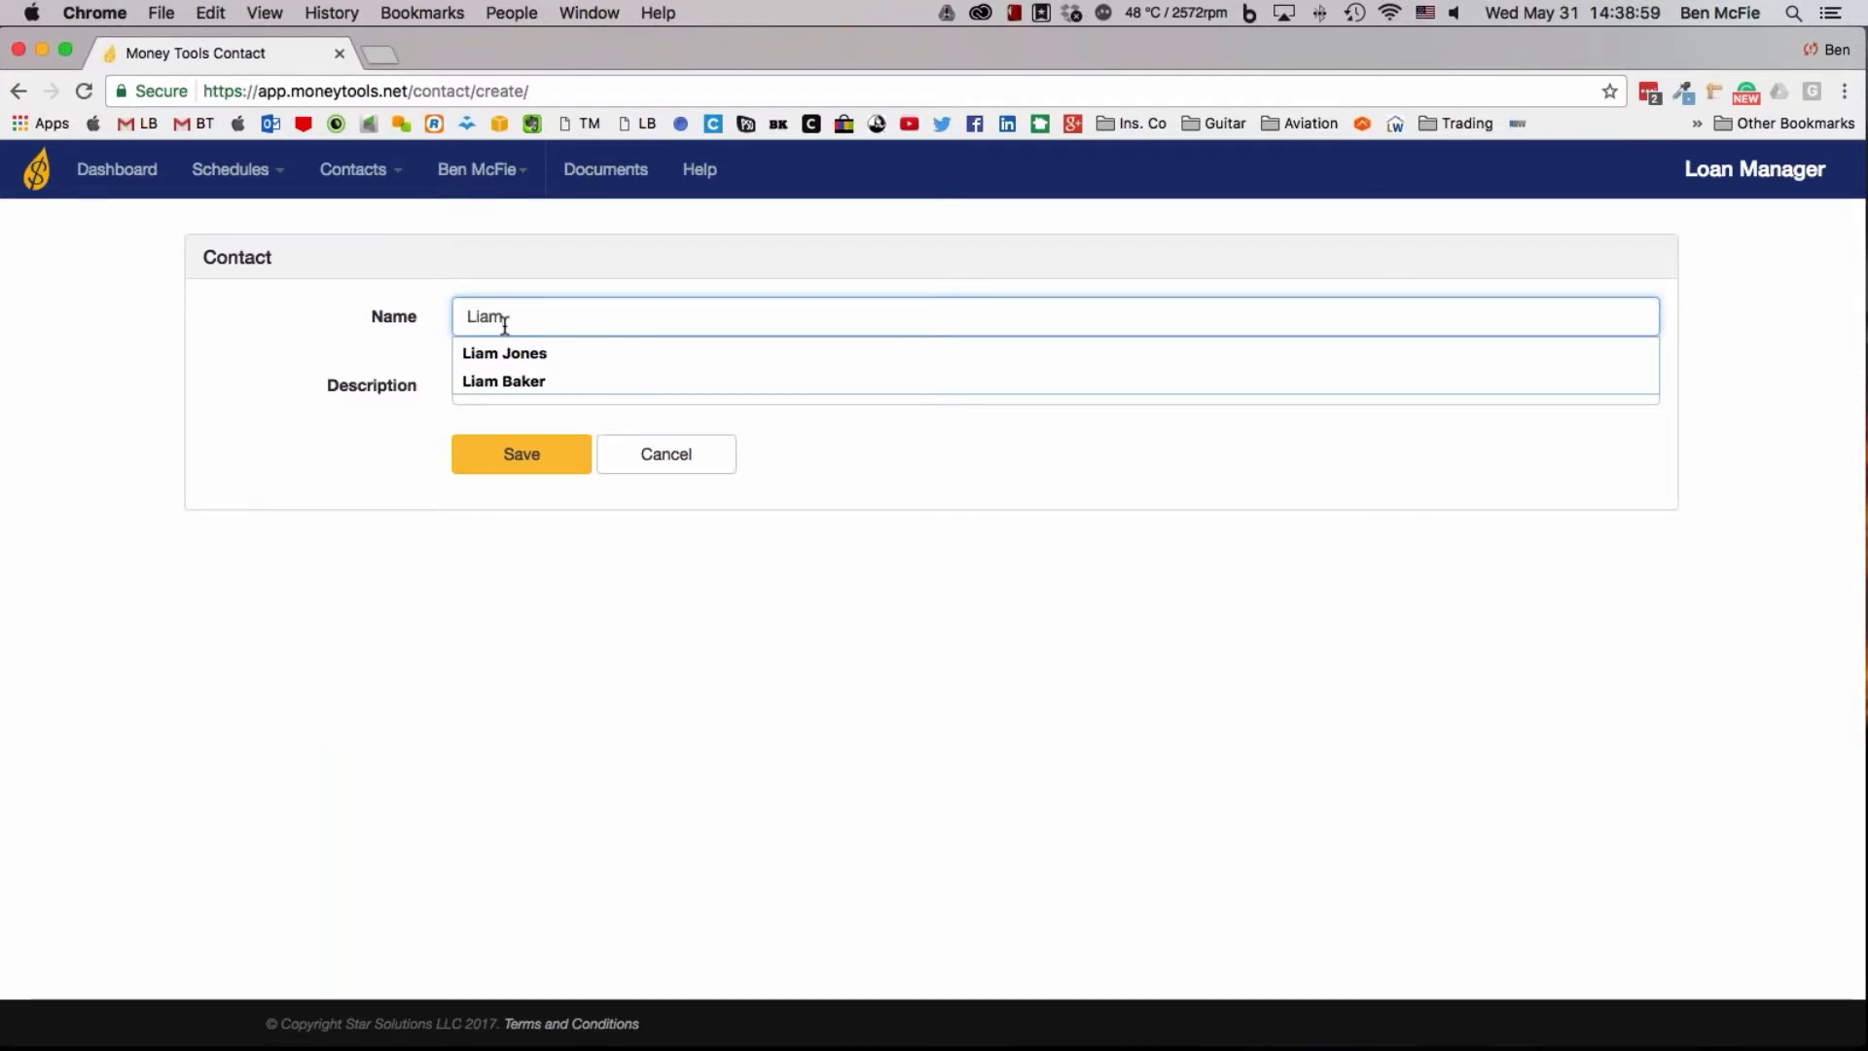
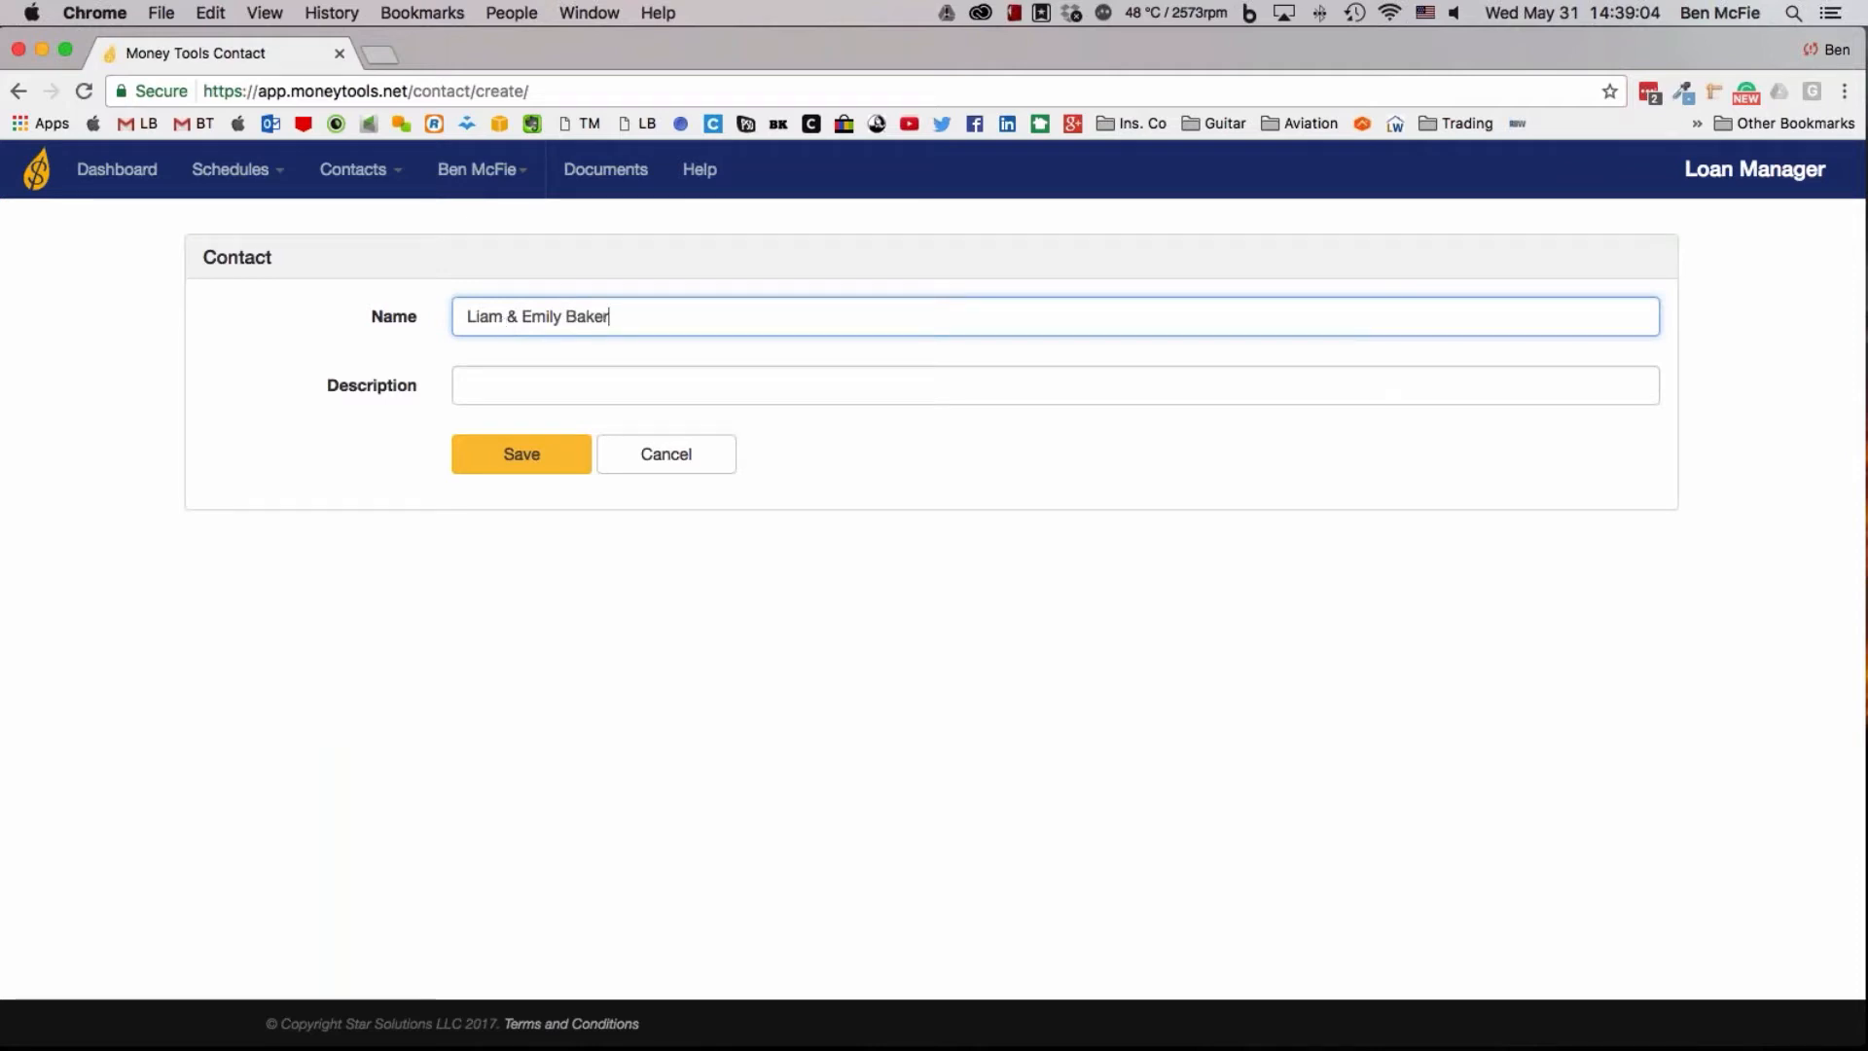
left_click(533, 384)
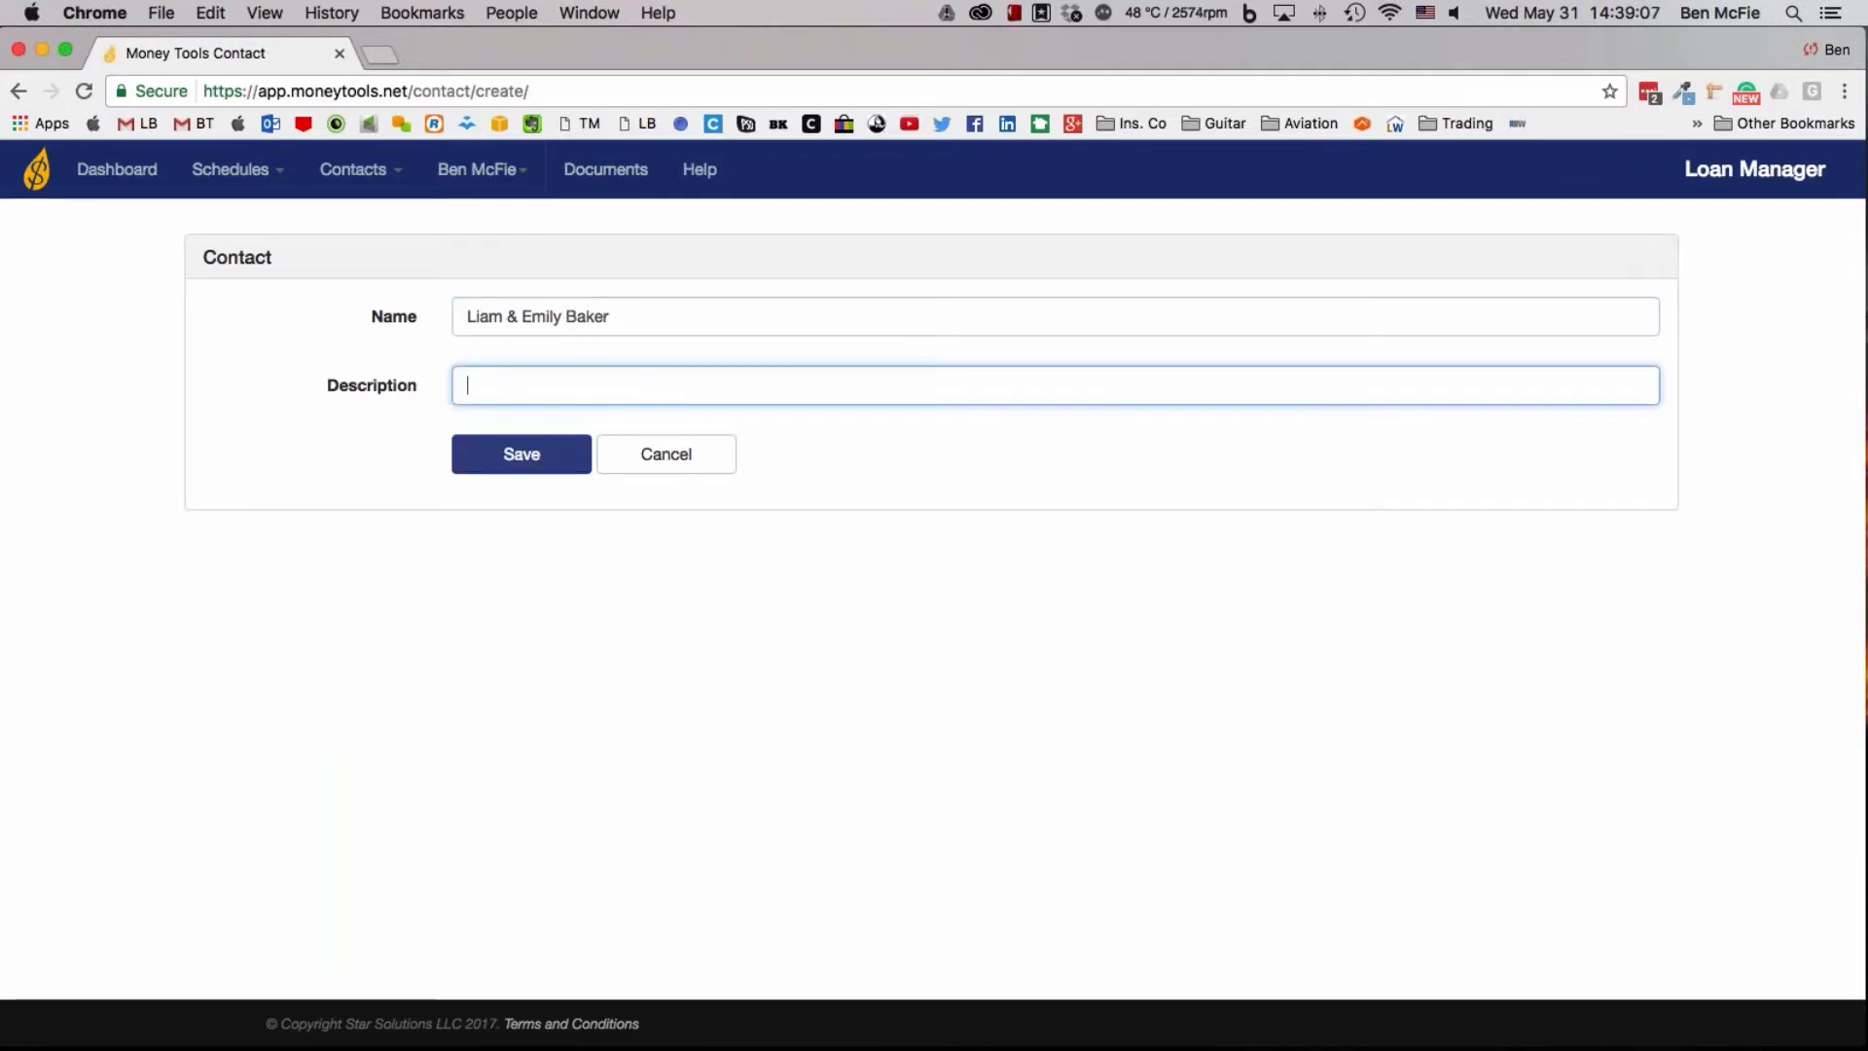
left_click(521, 455)
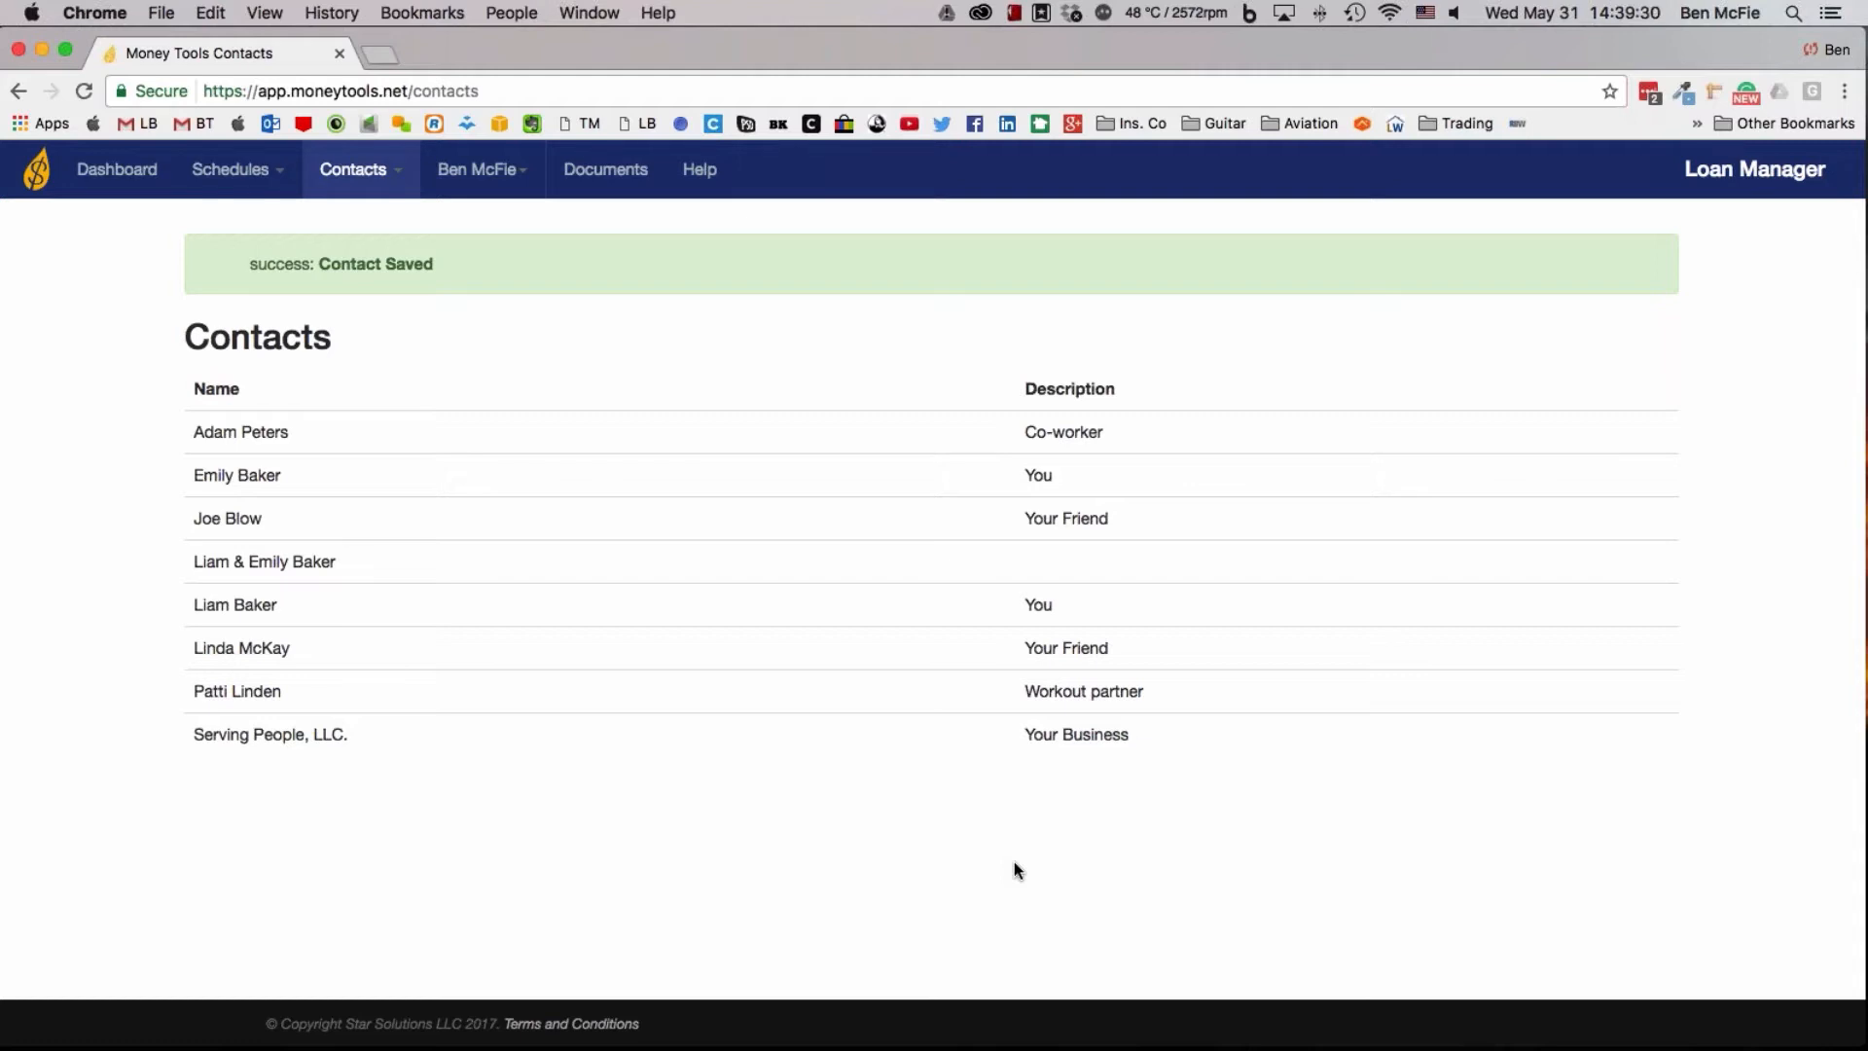
Create and save a new contact named Policy #1 with the description Mutual insurance company
mouse_move(356, 187)
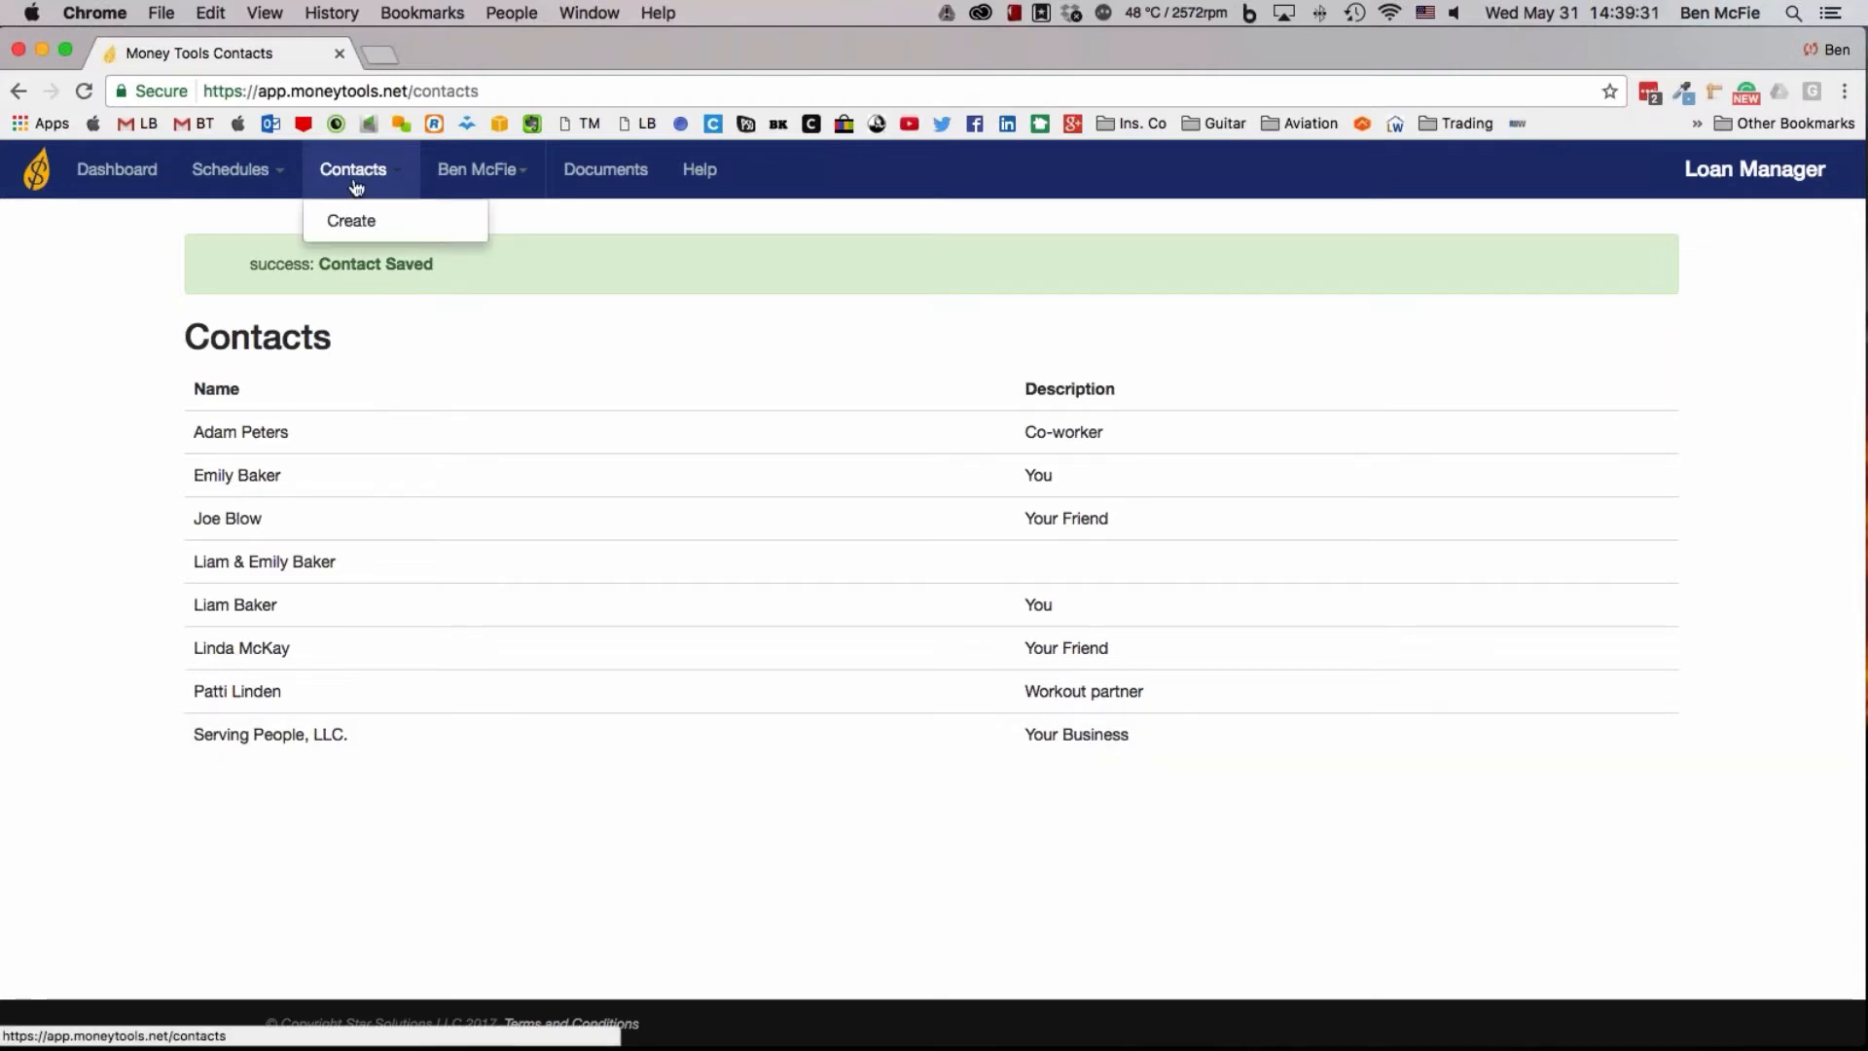
left_click(350, 221)
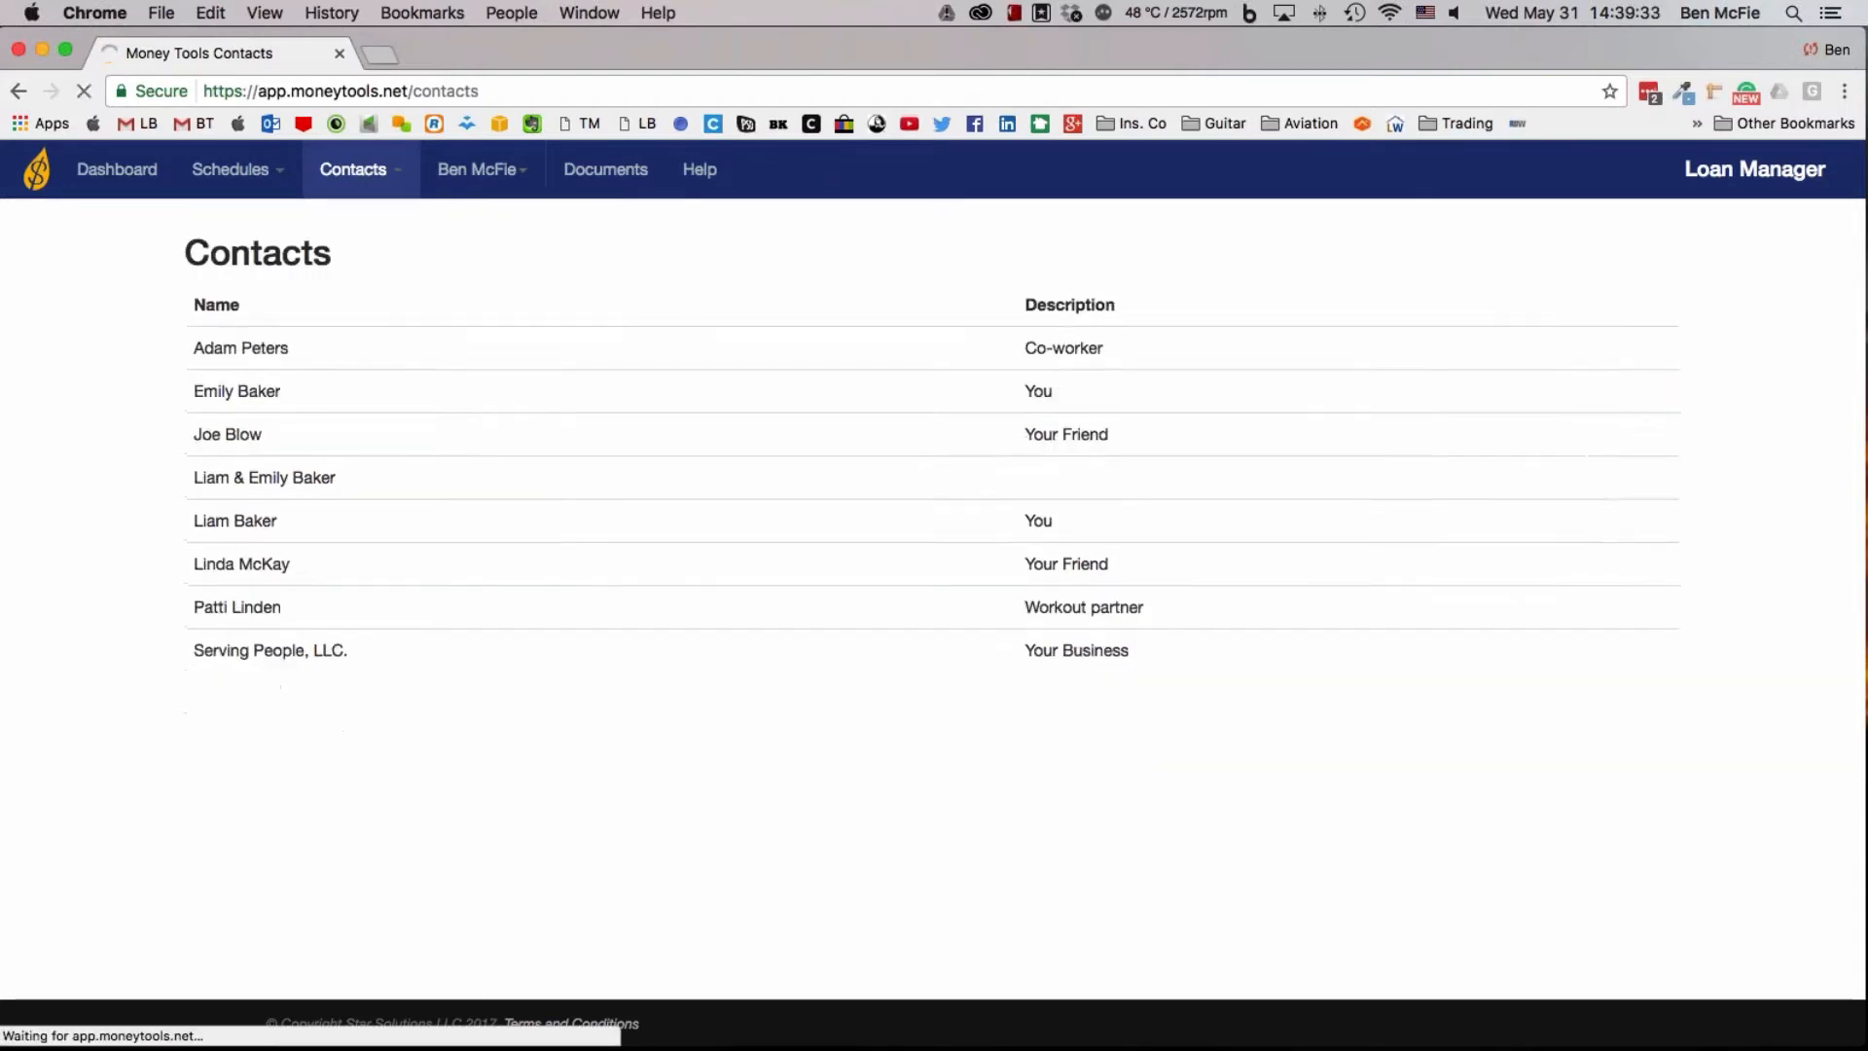
mouse_move(389, 189)
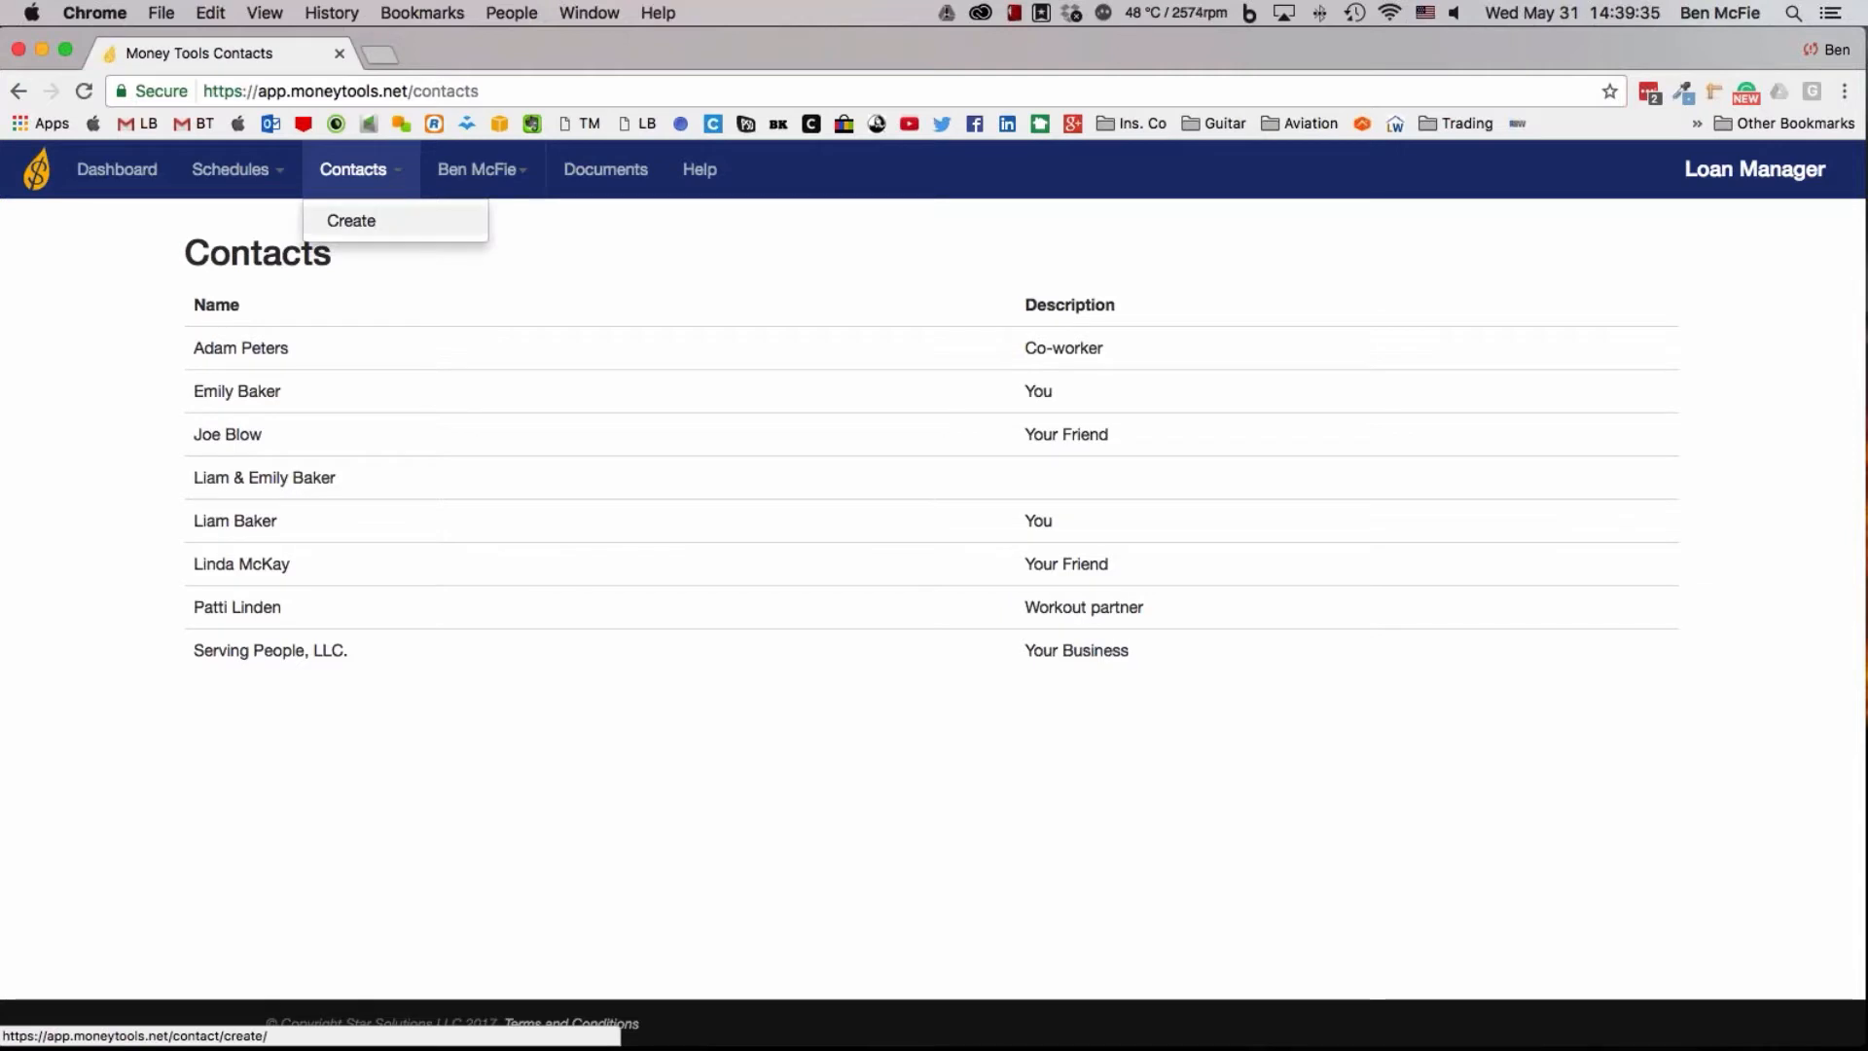
left_click(350, 221)
left_click(544, 324)
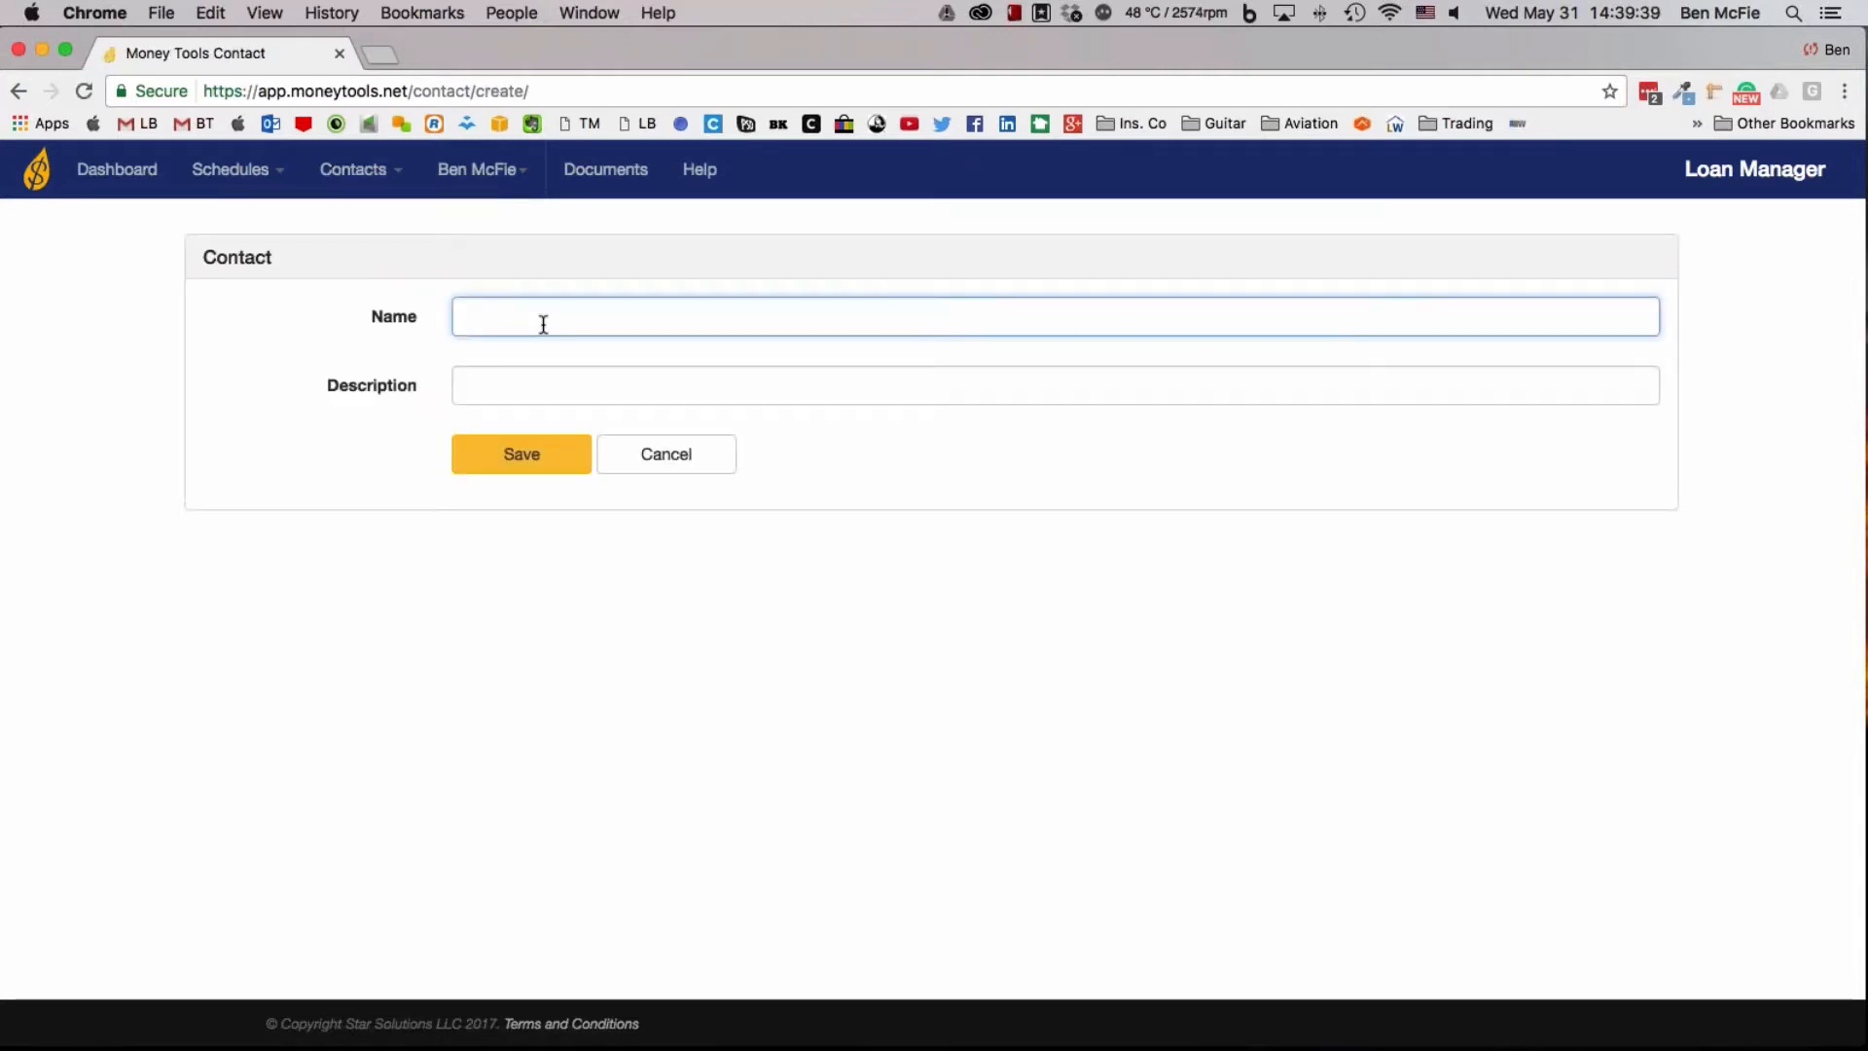
type("Policy ")
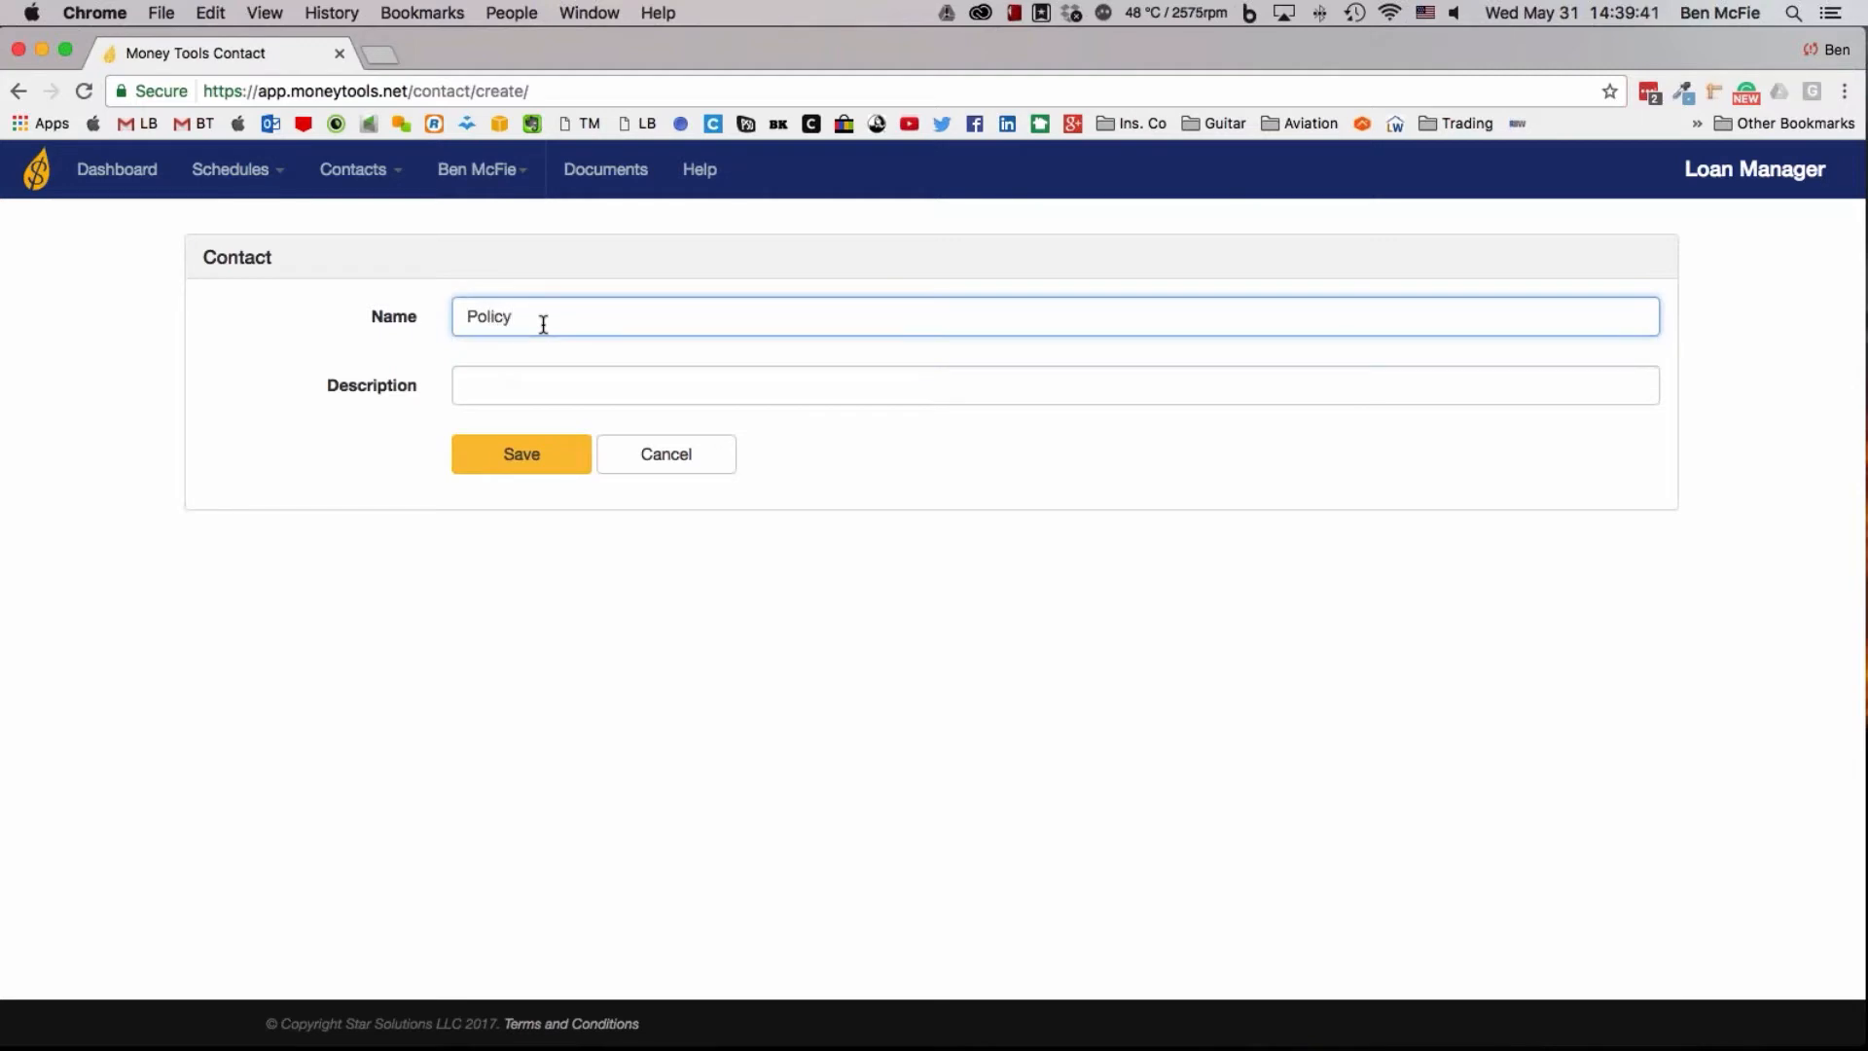
type("#1")
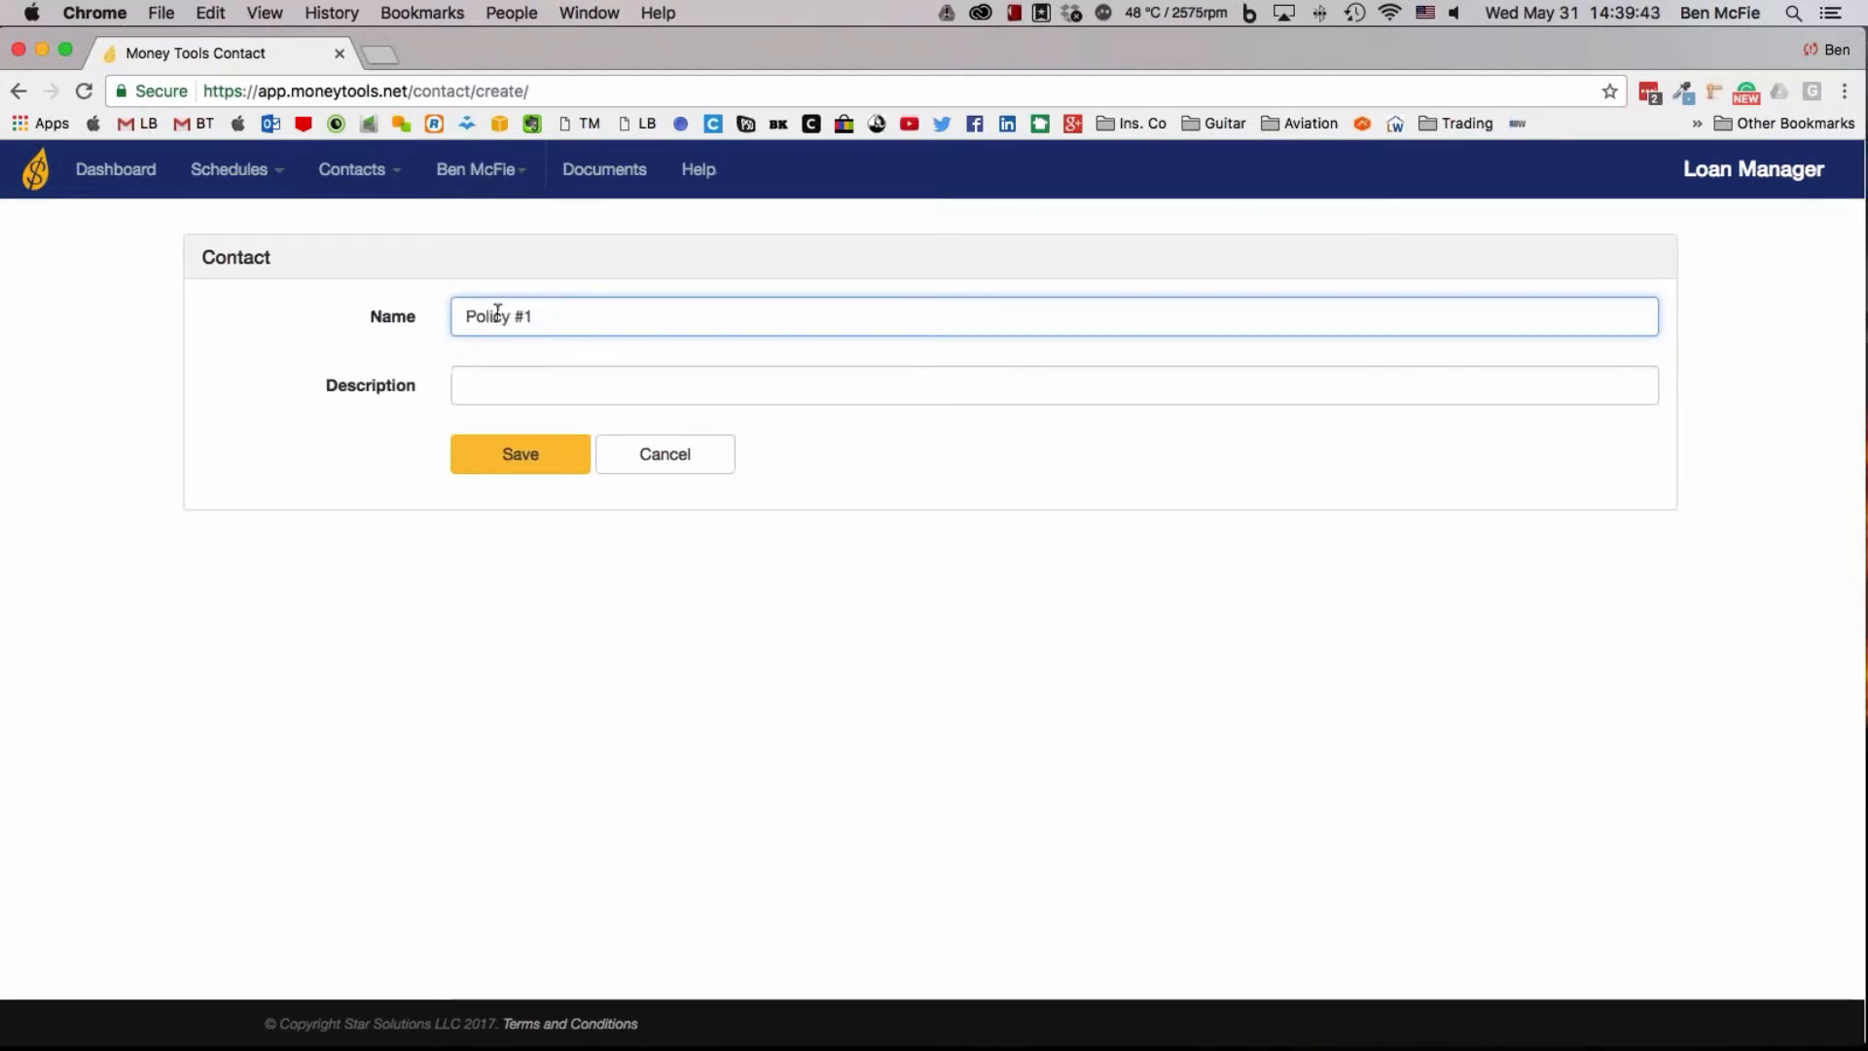
left_click(503, 389)
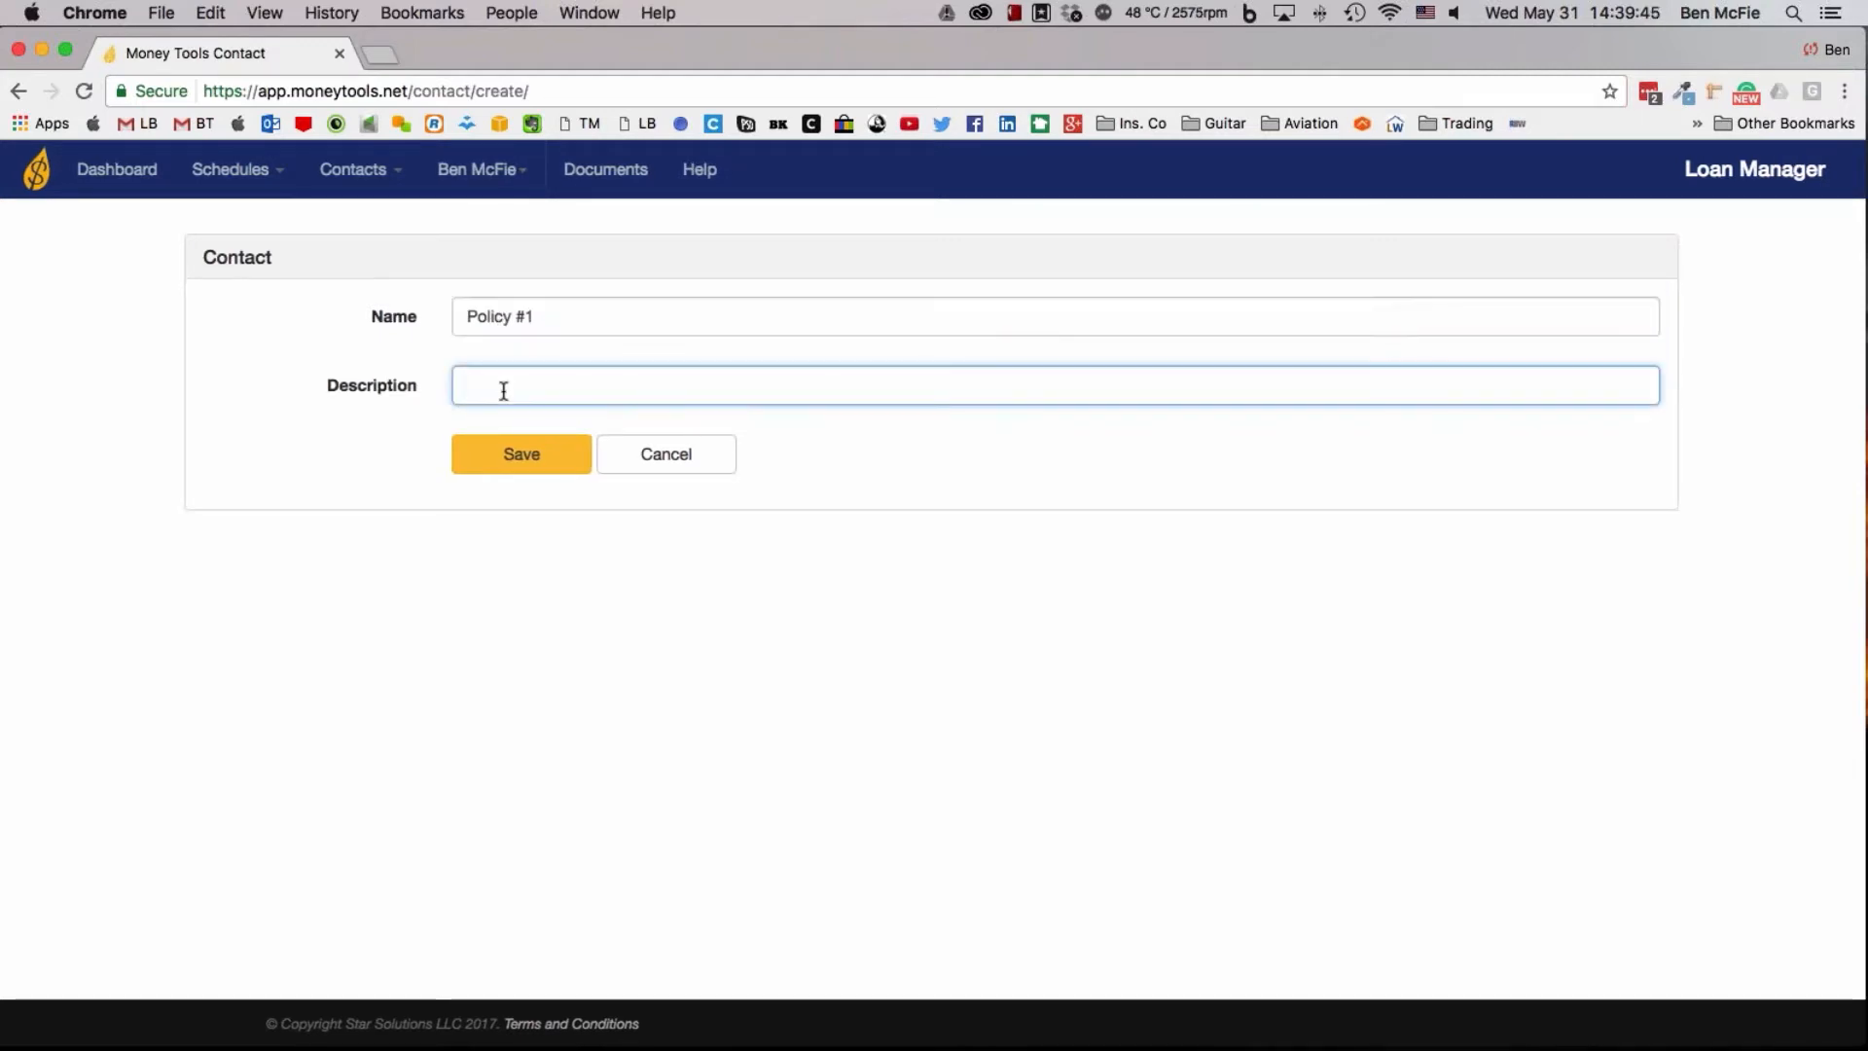
type("Mutual insurance ")
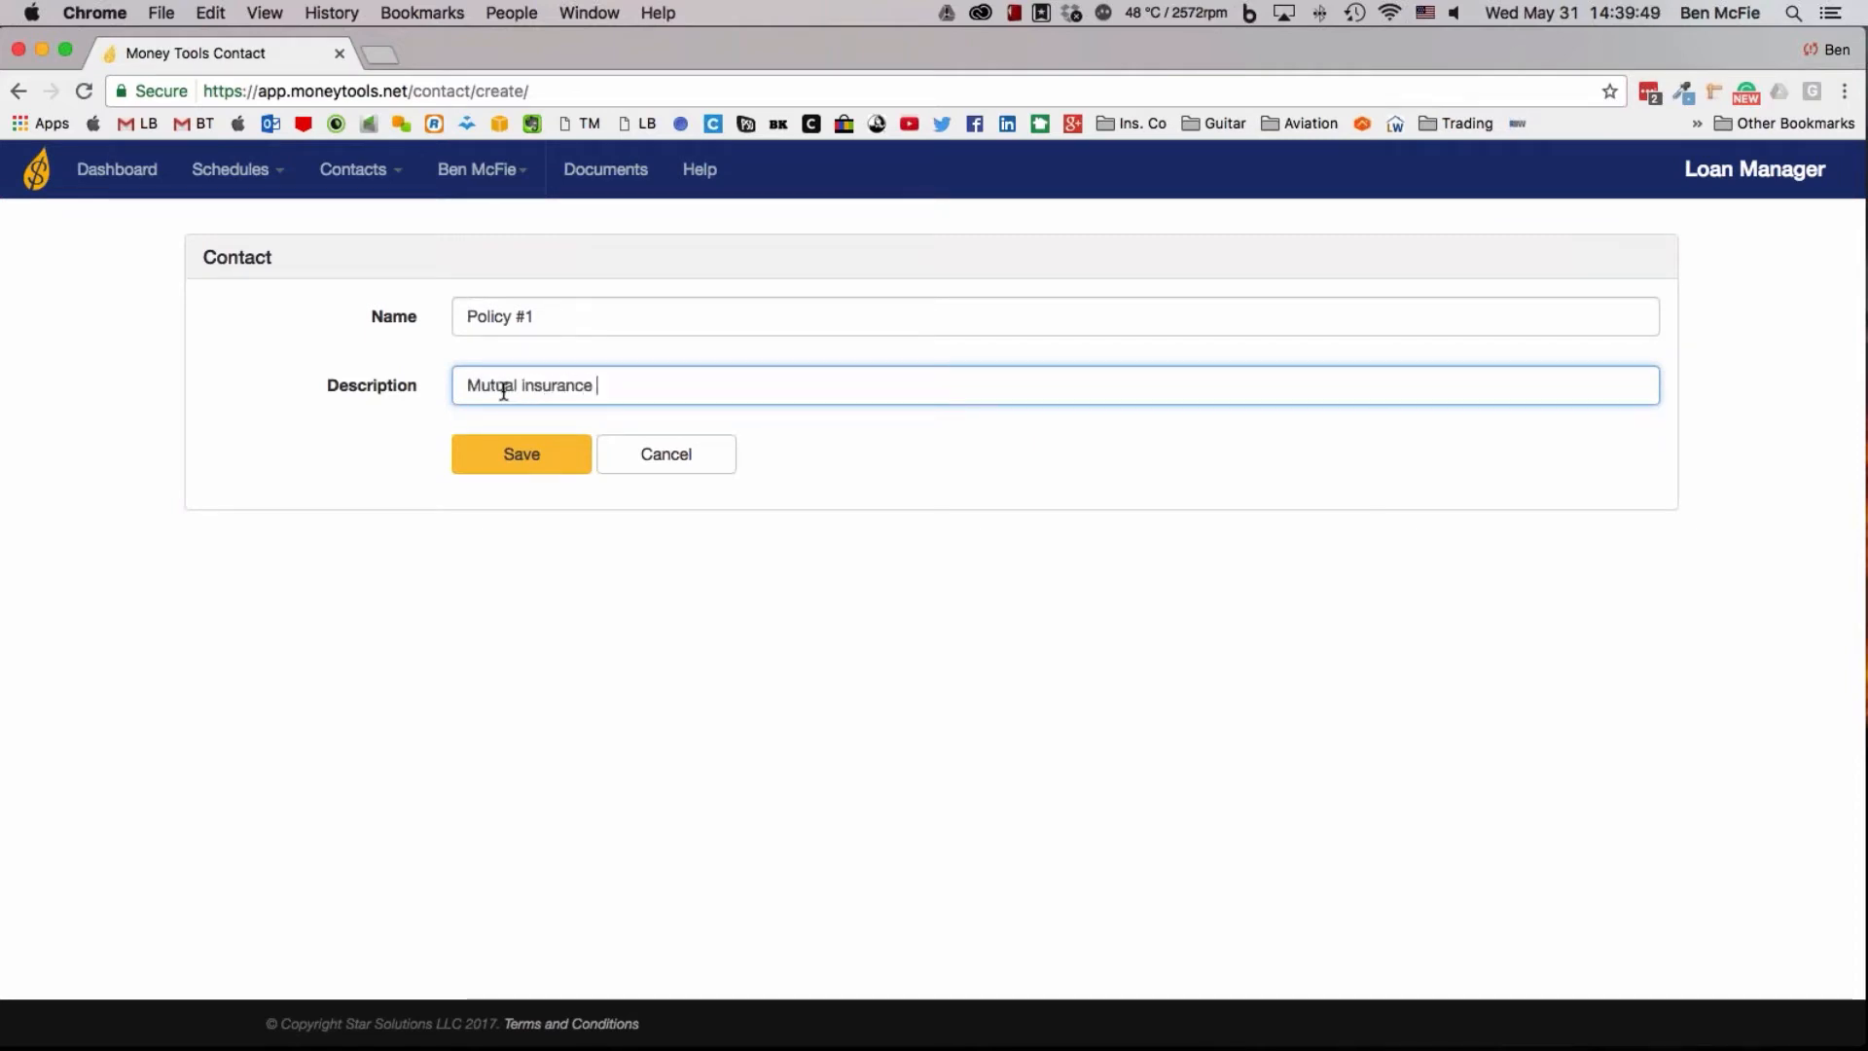
type("company")
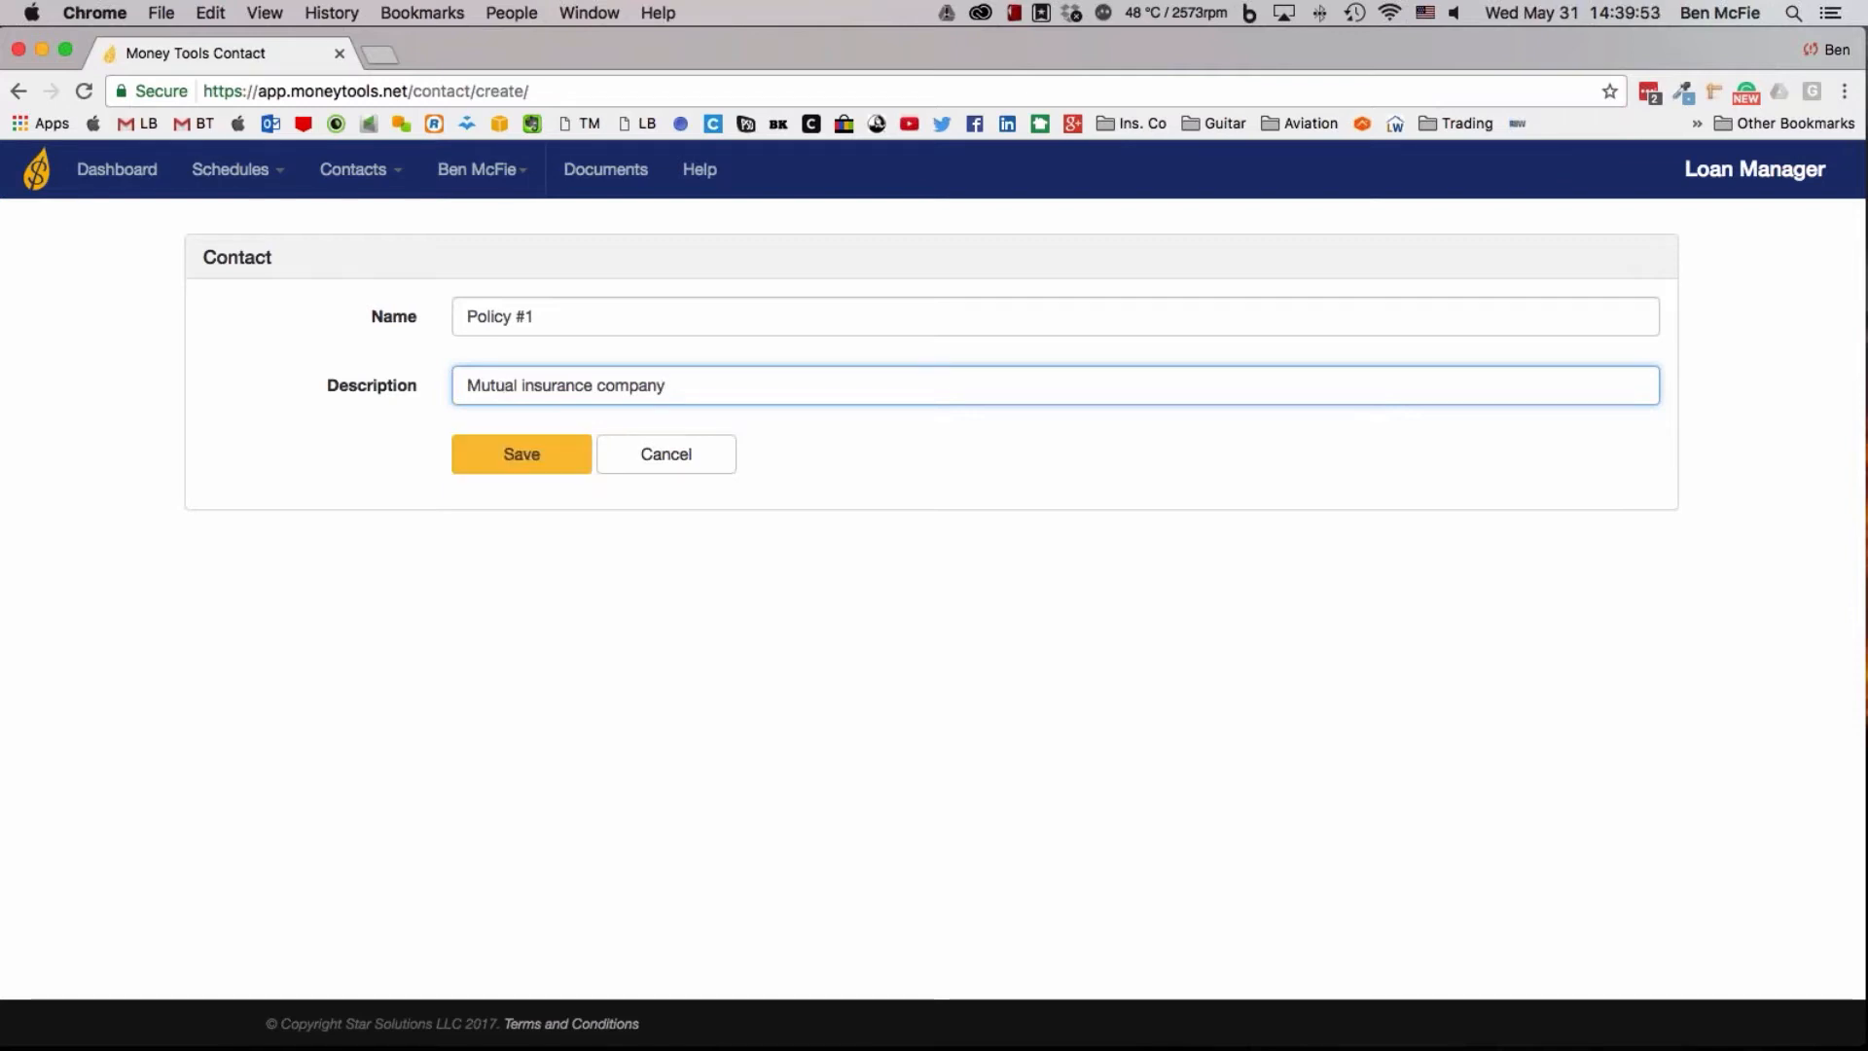
left_click(534, 460)
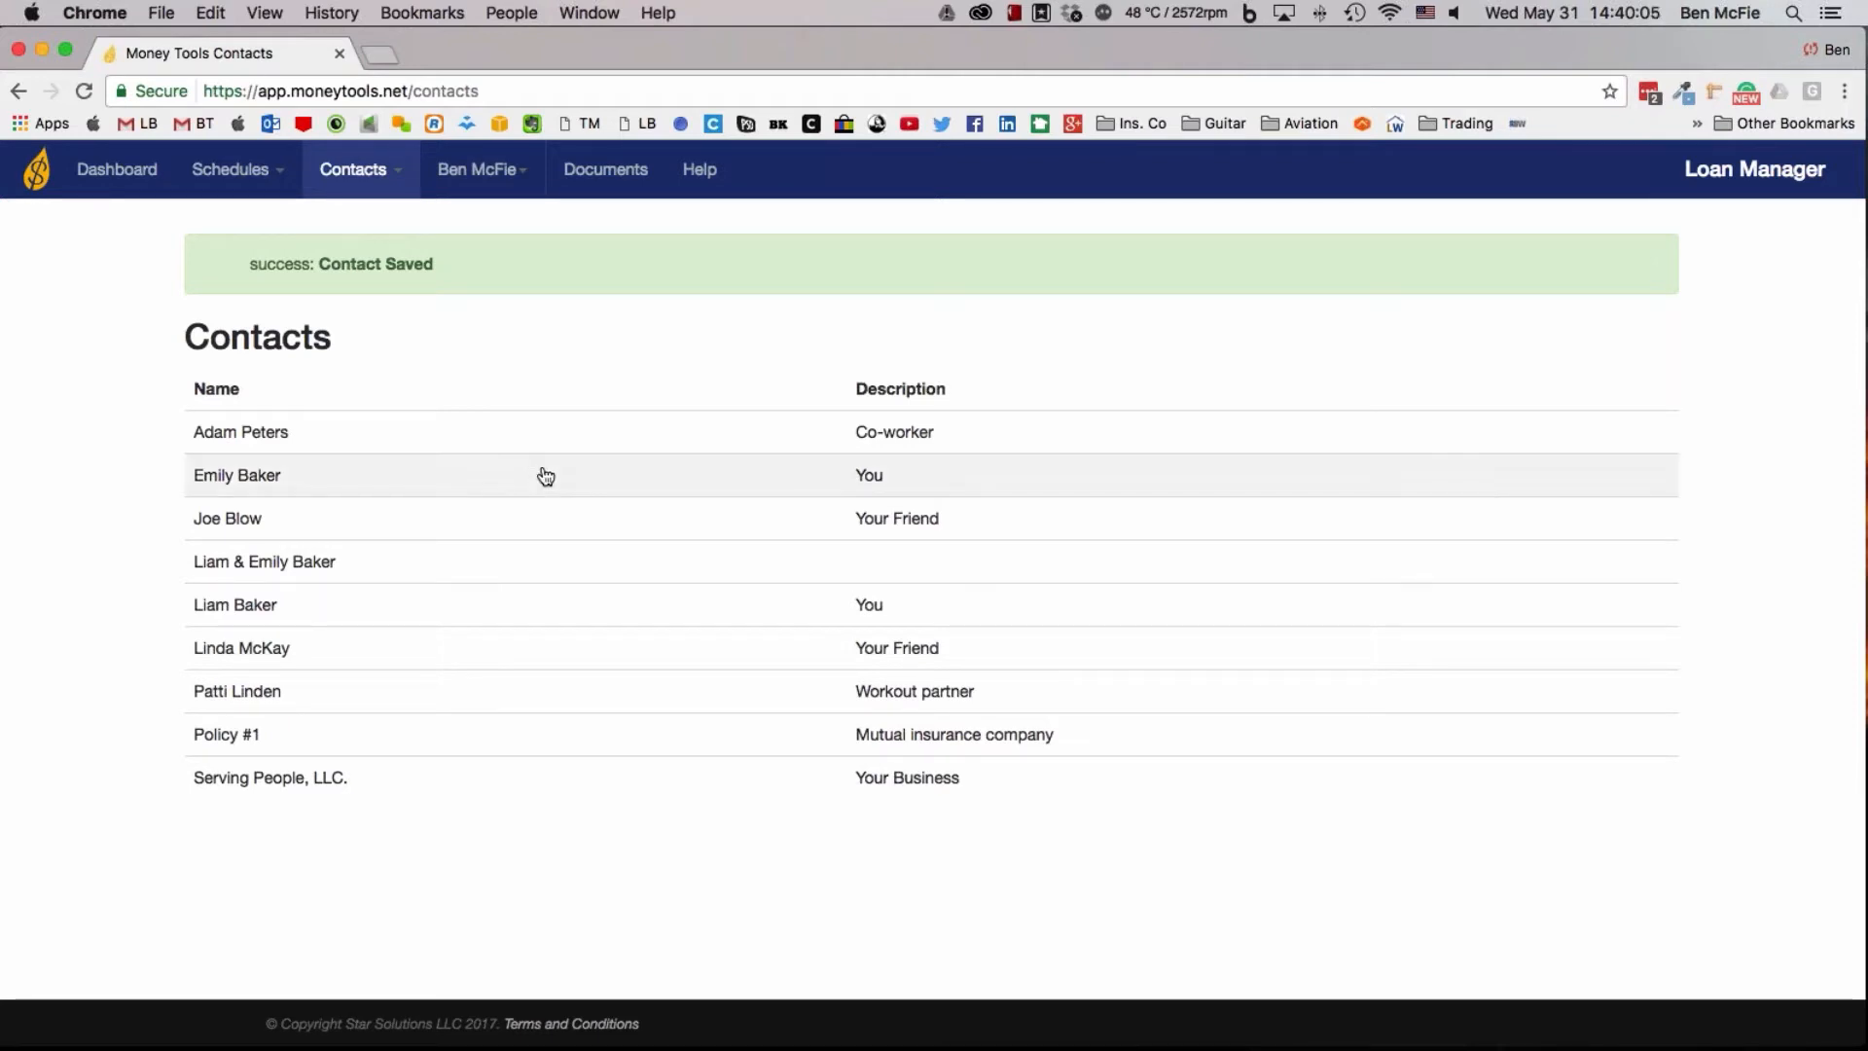
Start a new loan schedule named RV Loan with the description Travel trailer
left_click(231, 173)
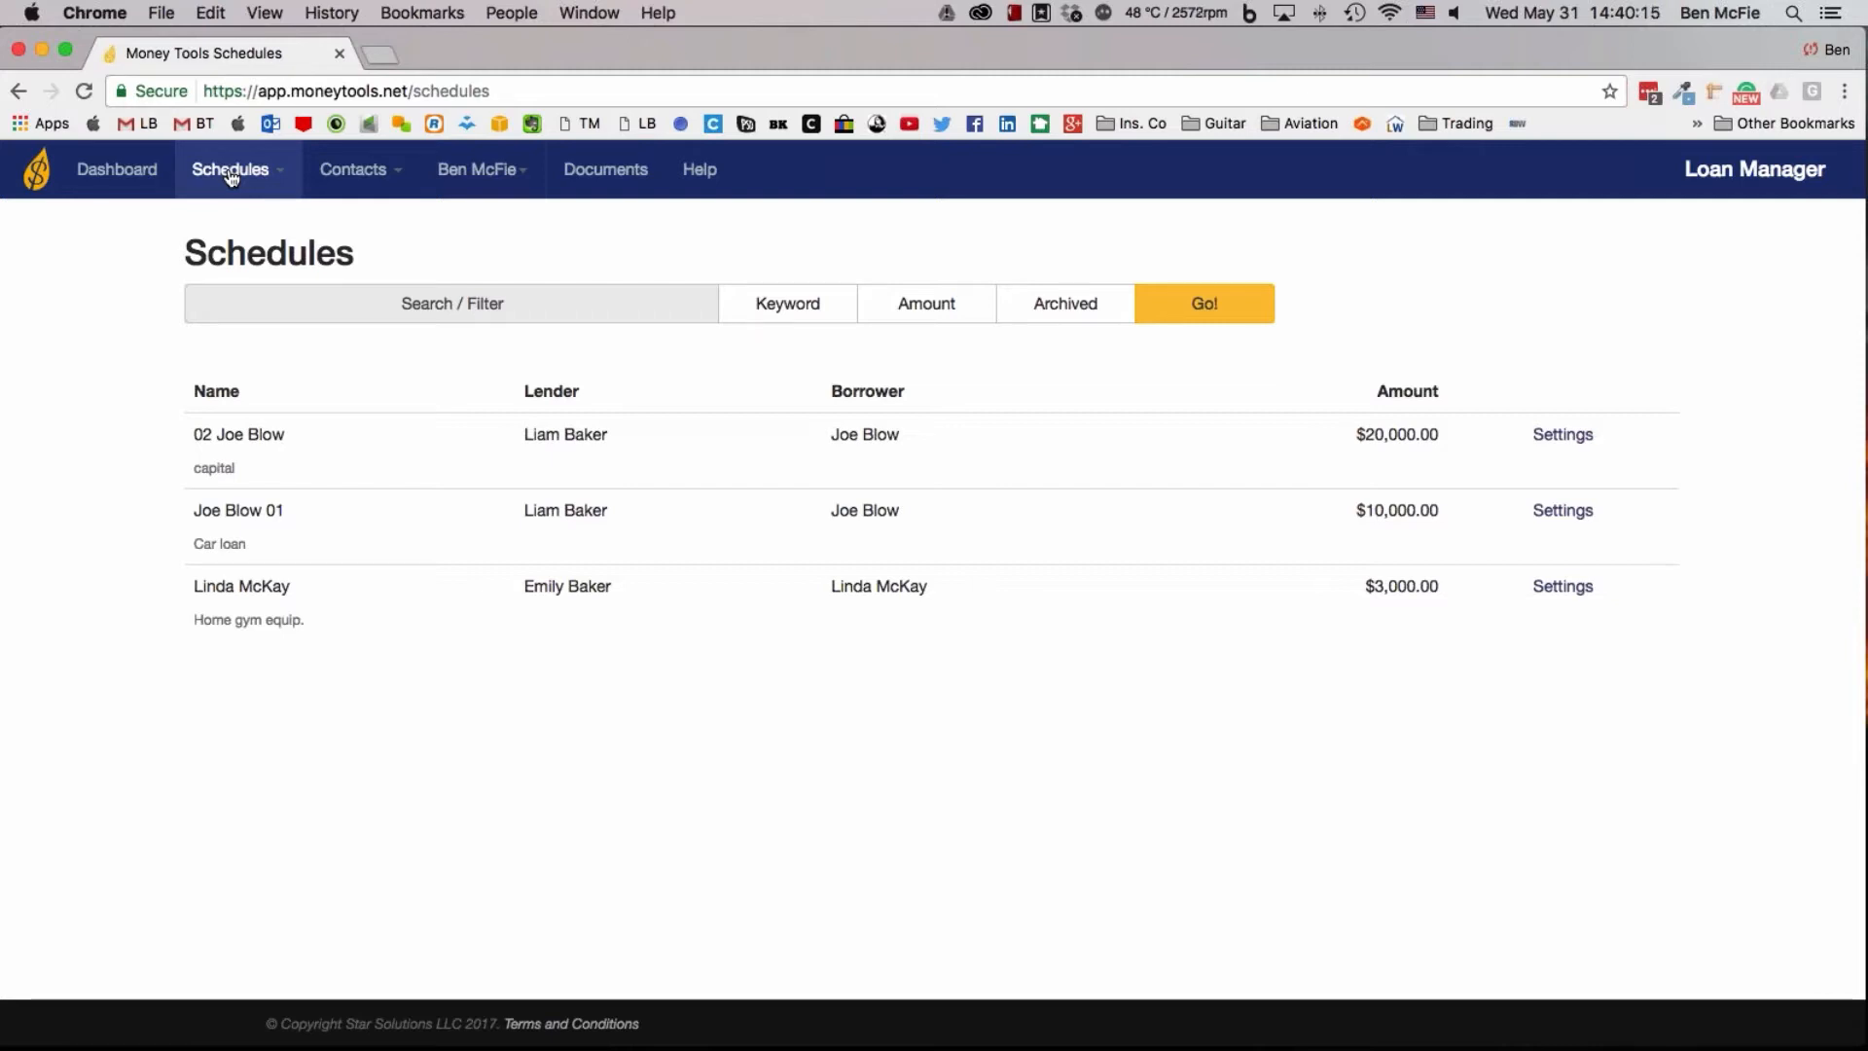
left_click(231, 174)
left_click(243, 222)
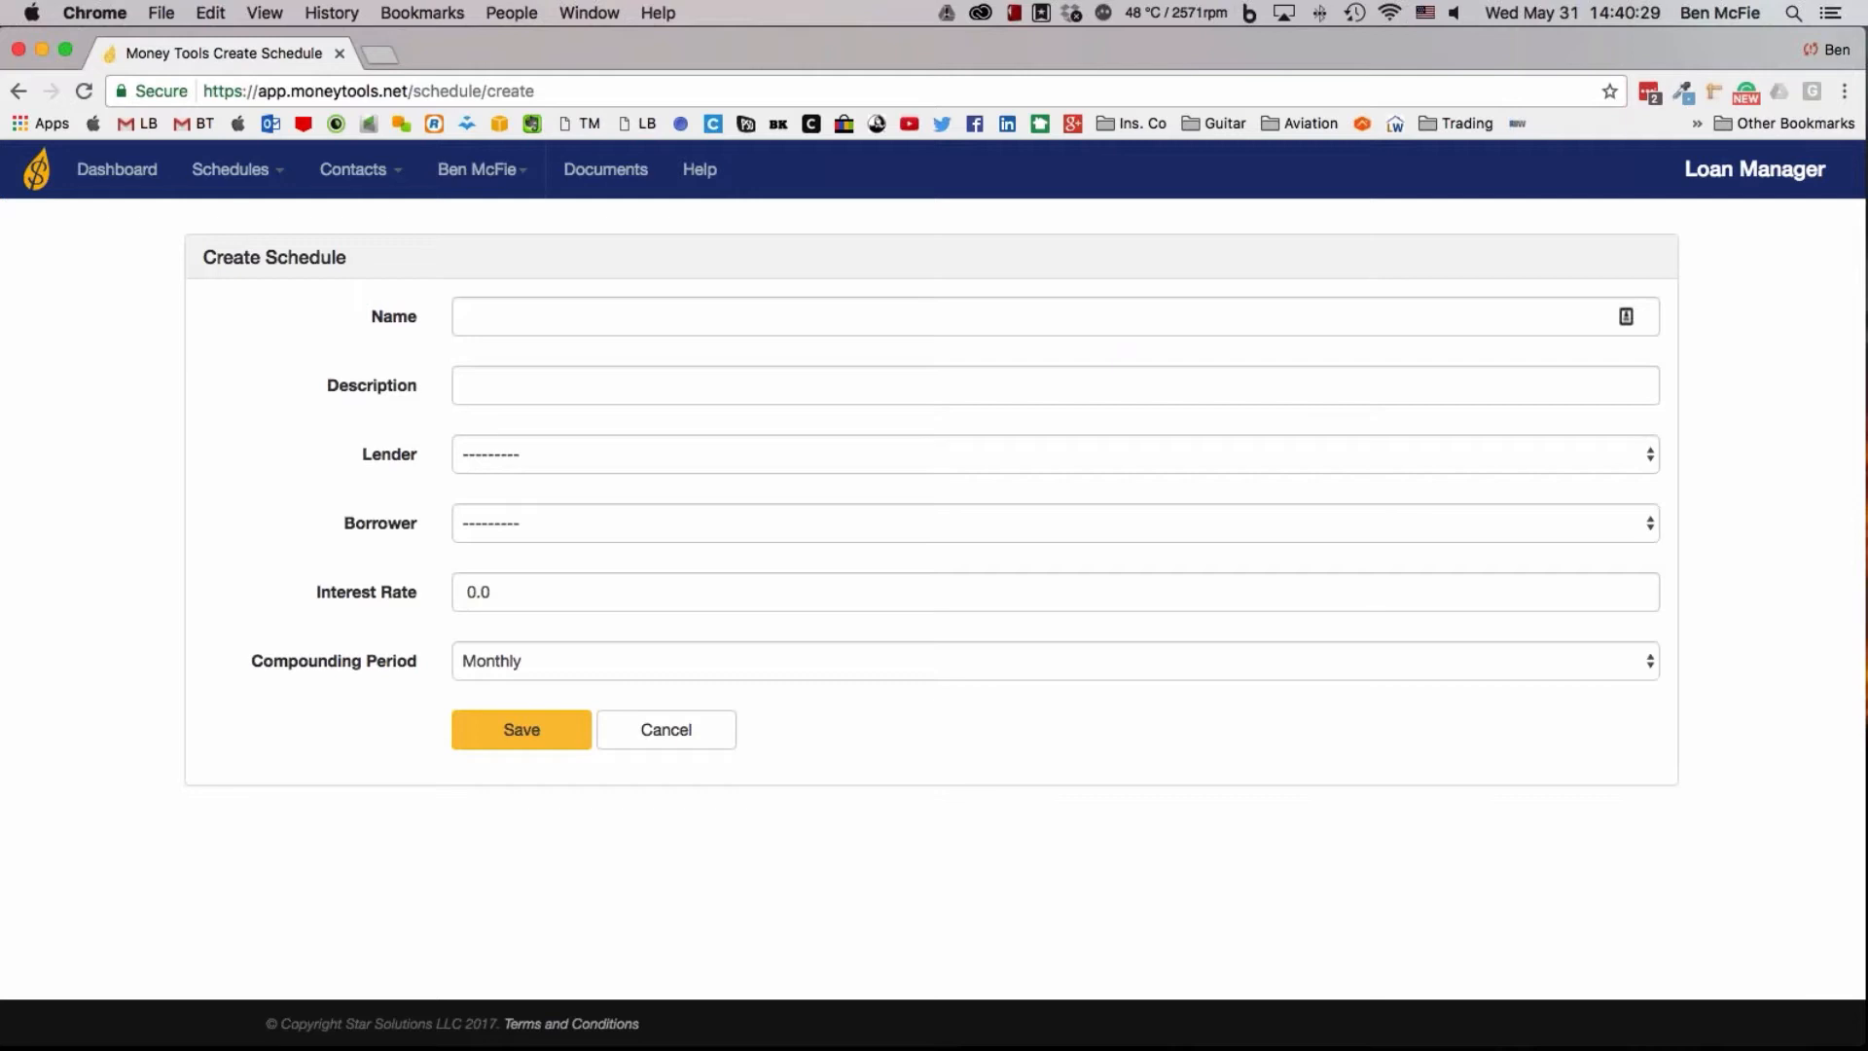
left_click(509, 321)
type("RV L")
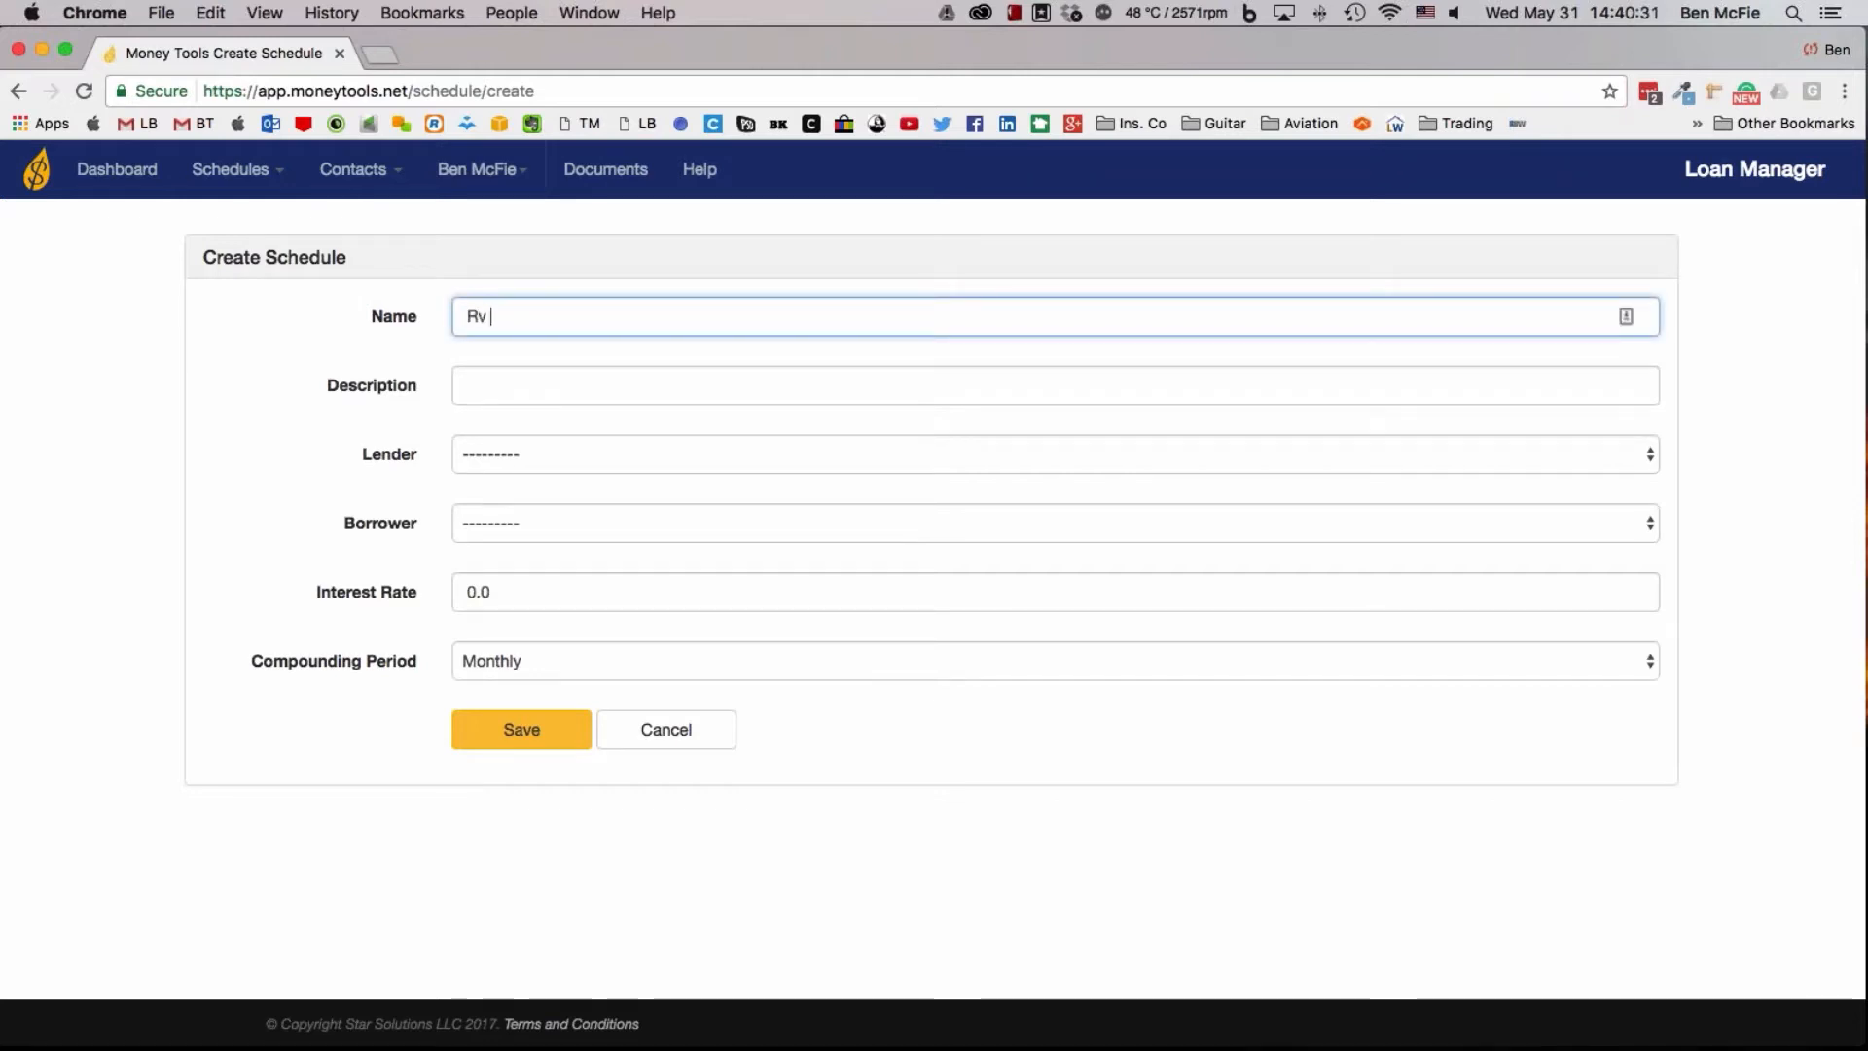
type("oan")
key("Tab")
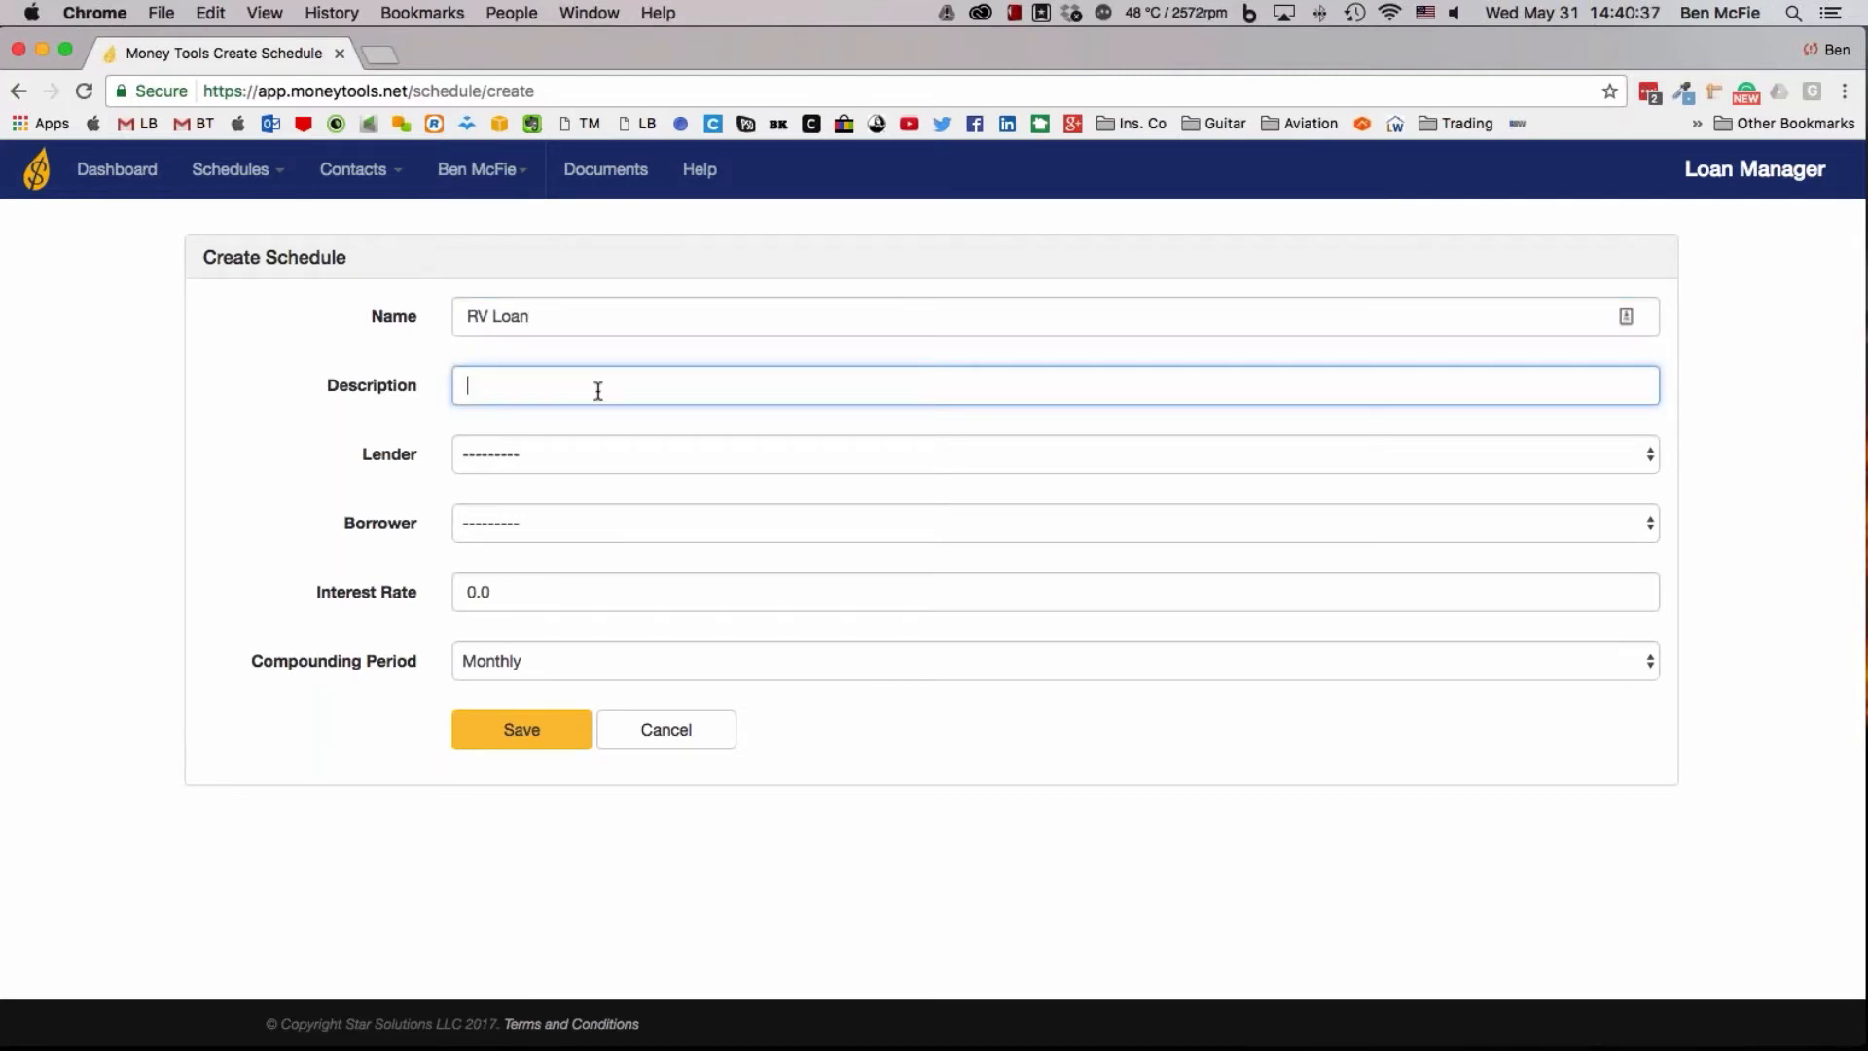
type("T")
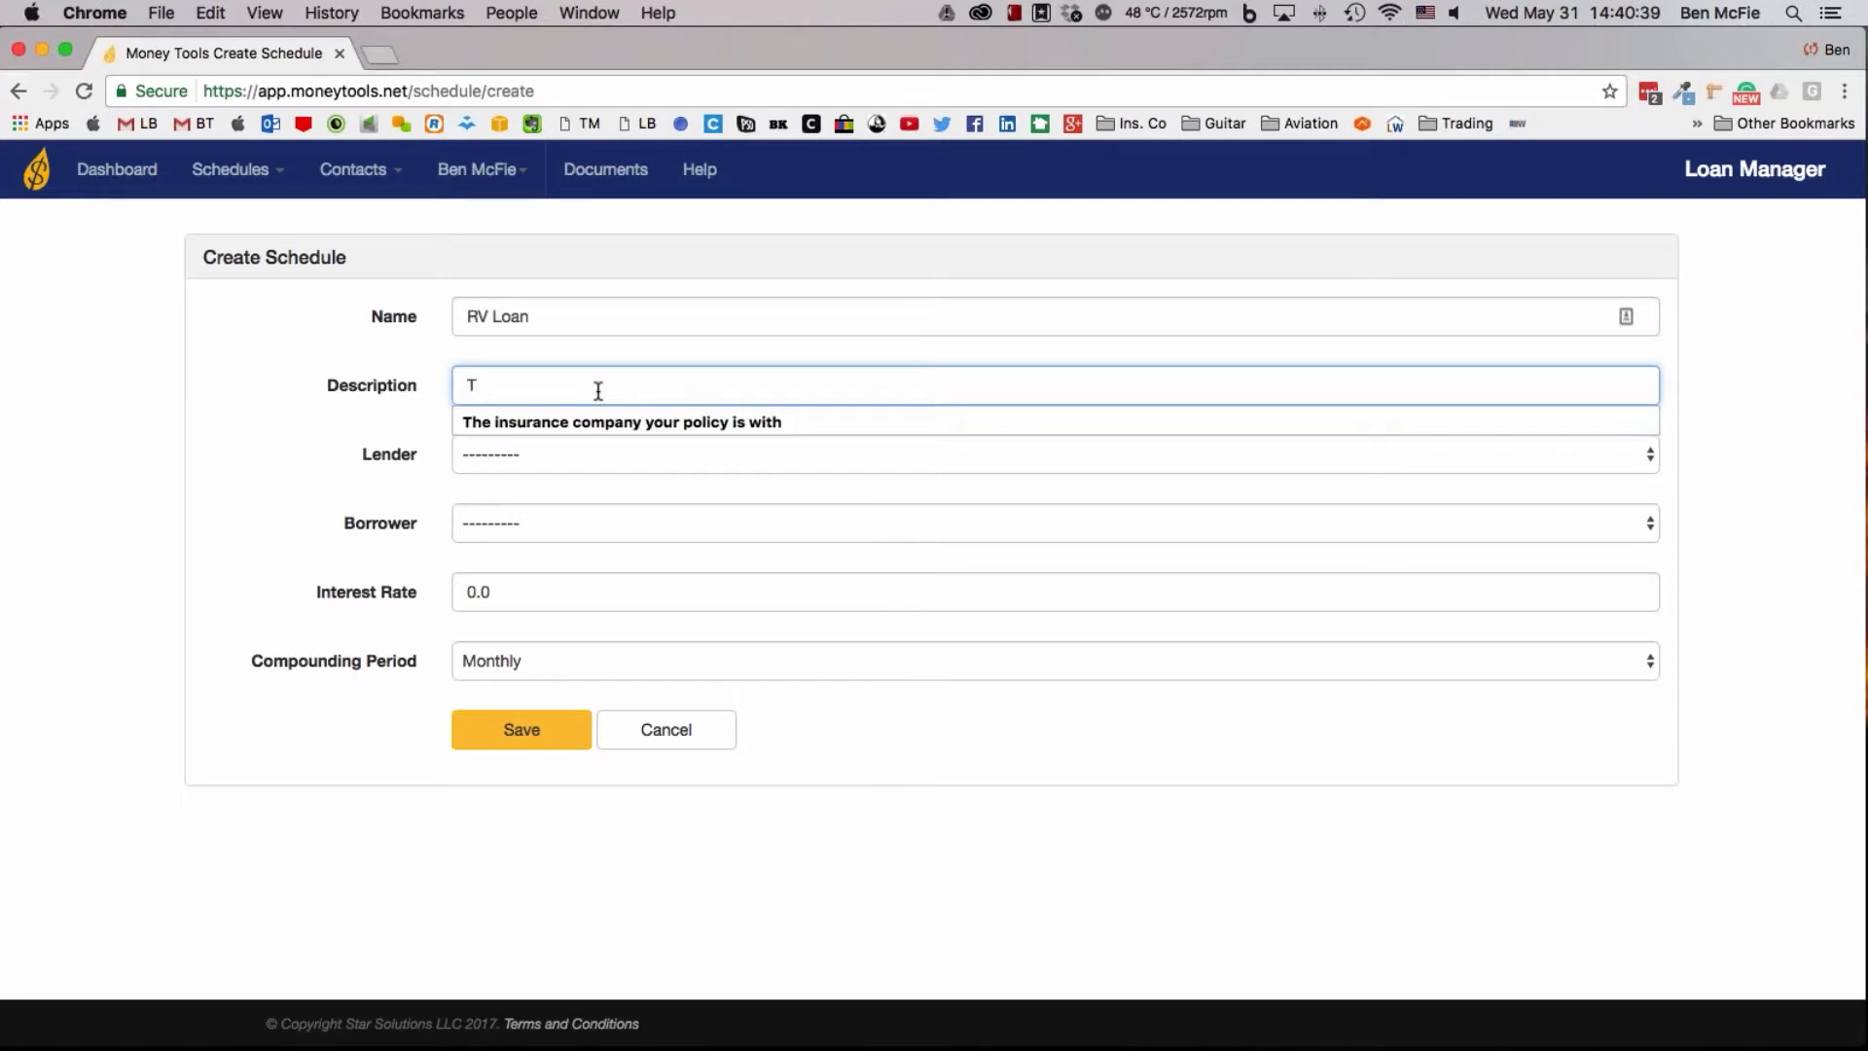
type("ravel trailer")
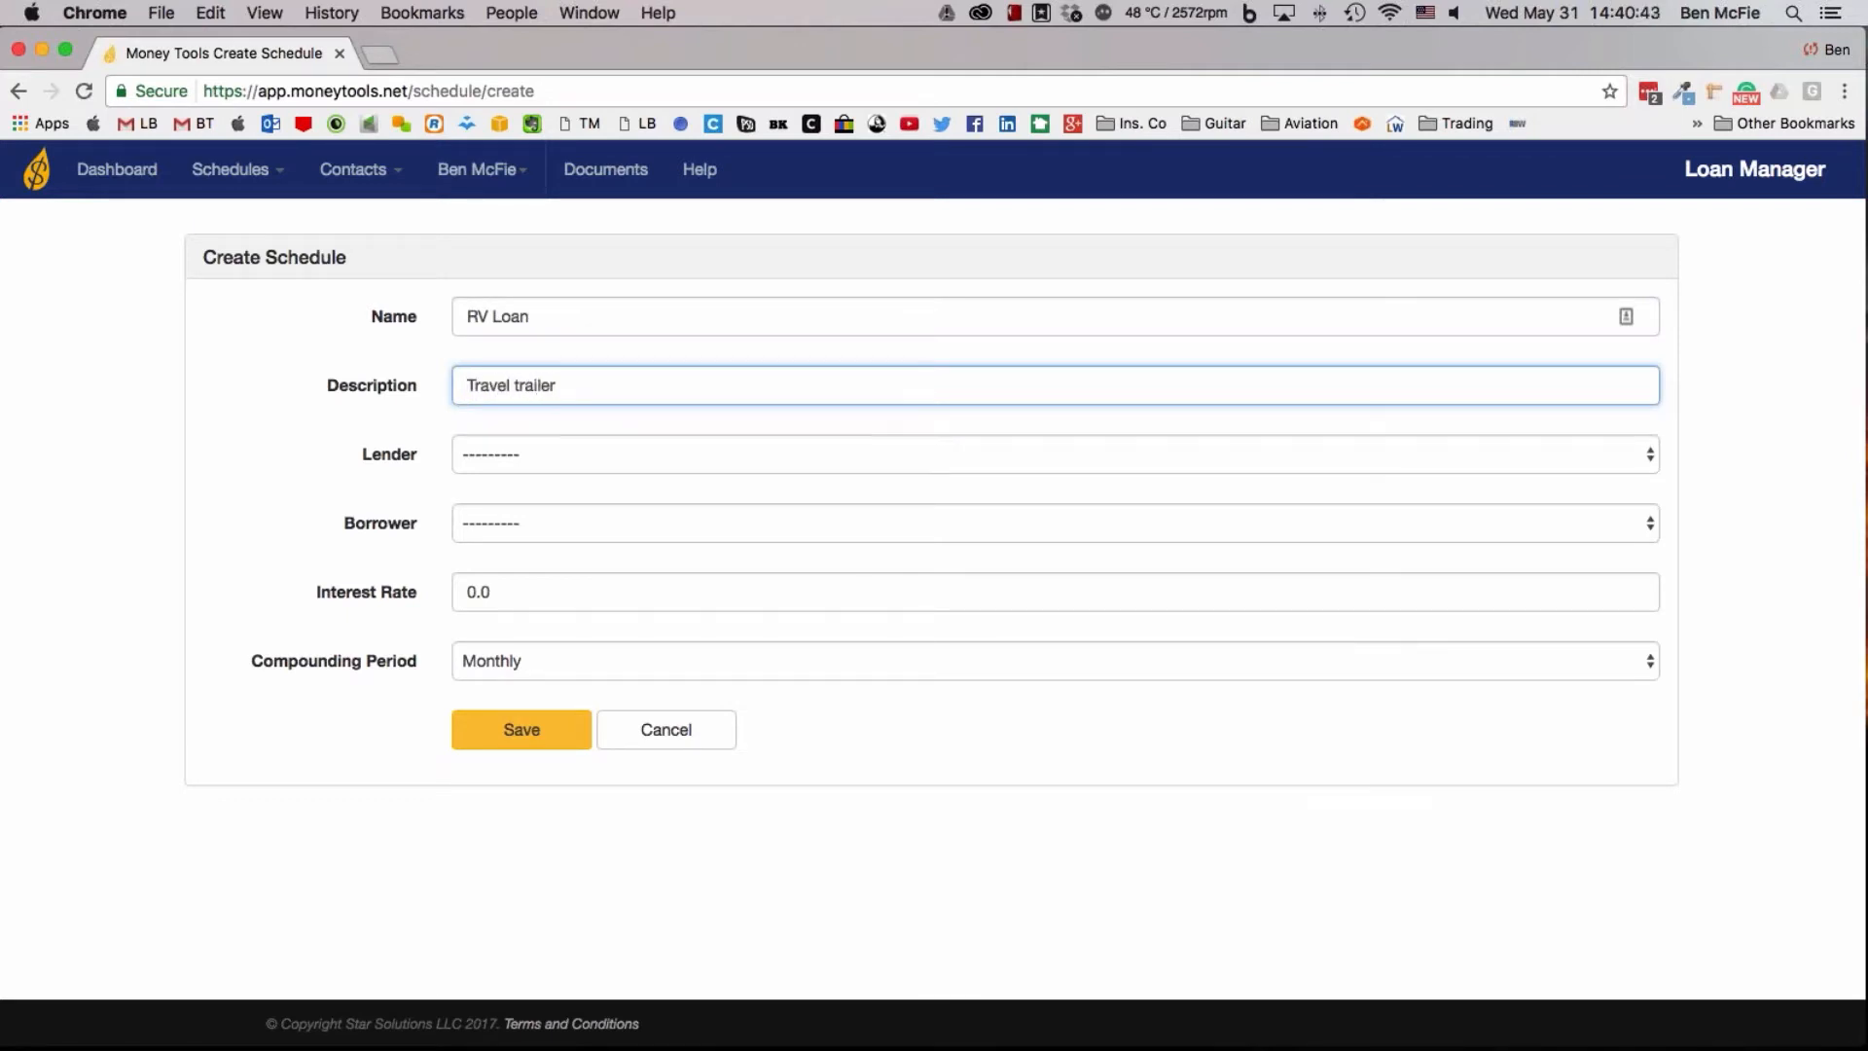
Choose Policy #1 as the schedule's lender and the couple's joint contact as the borrower
left_click(607, 449)
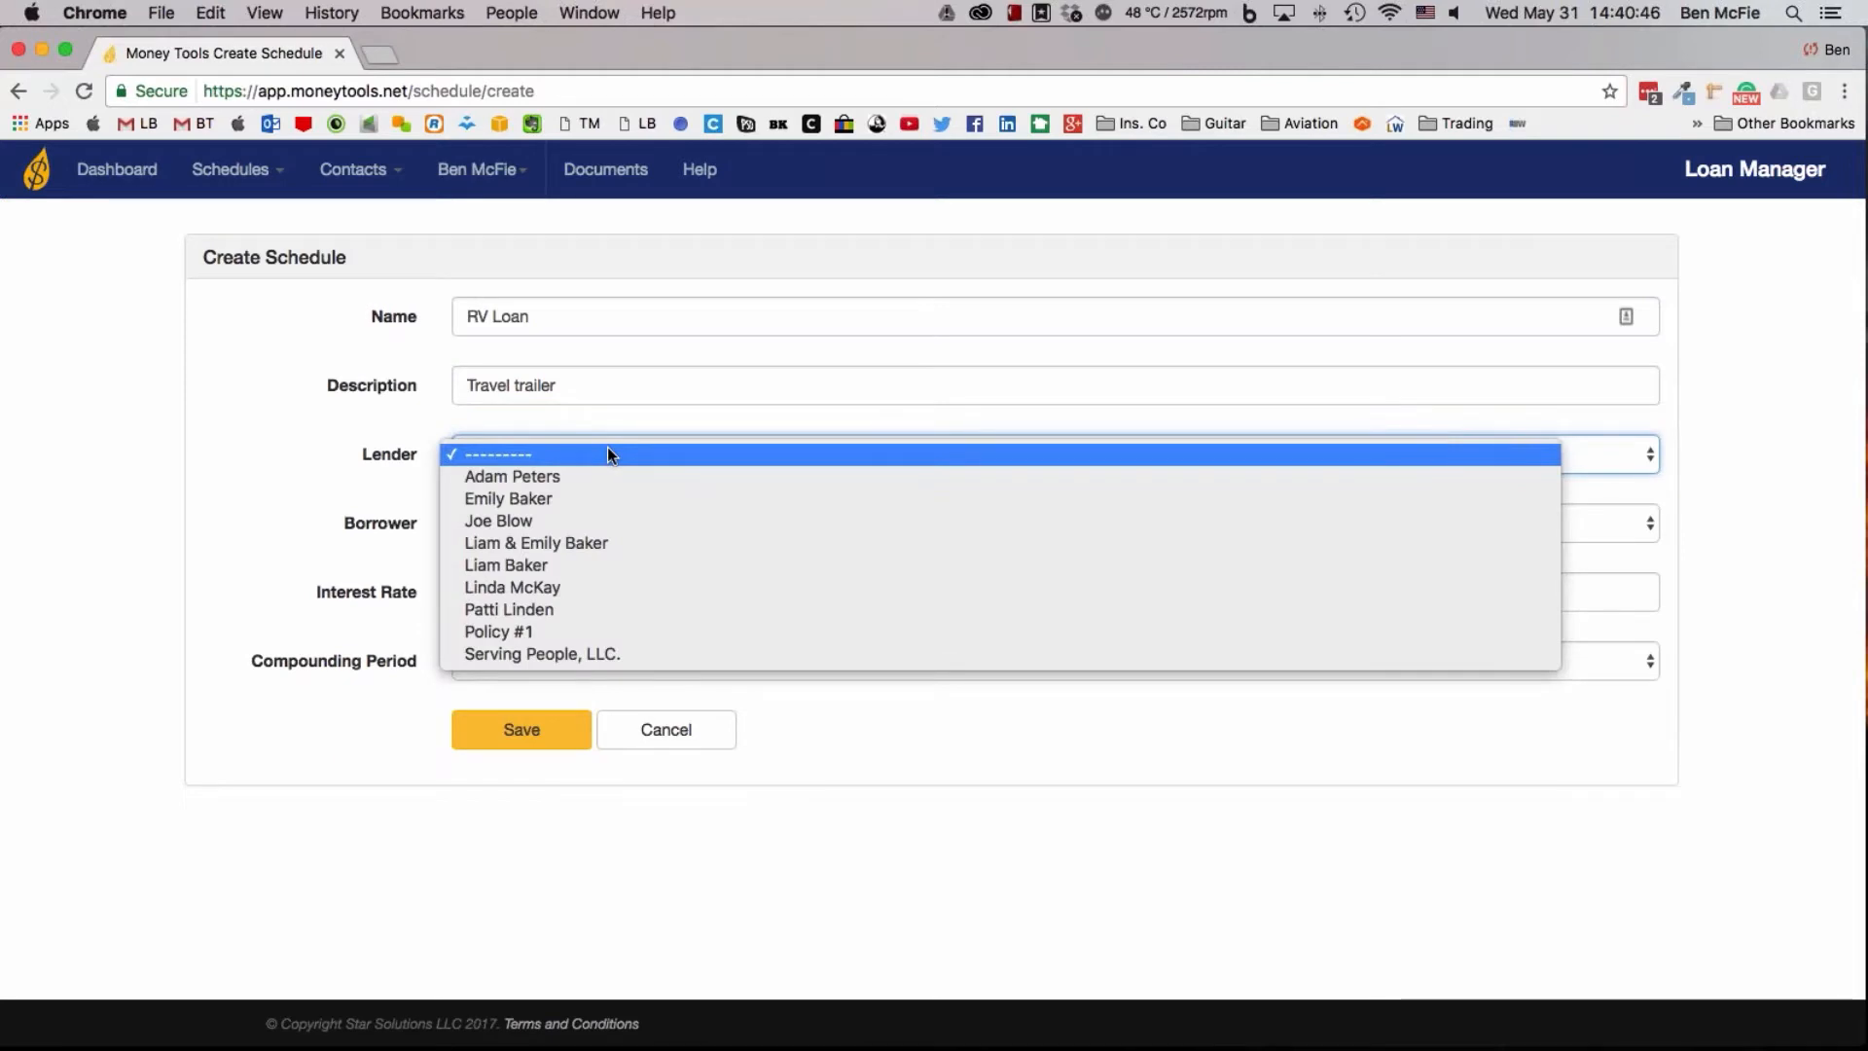
left_click(538, 634)
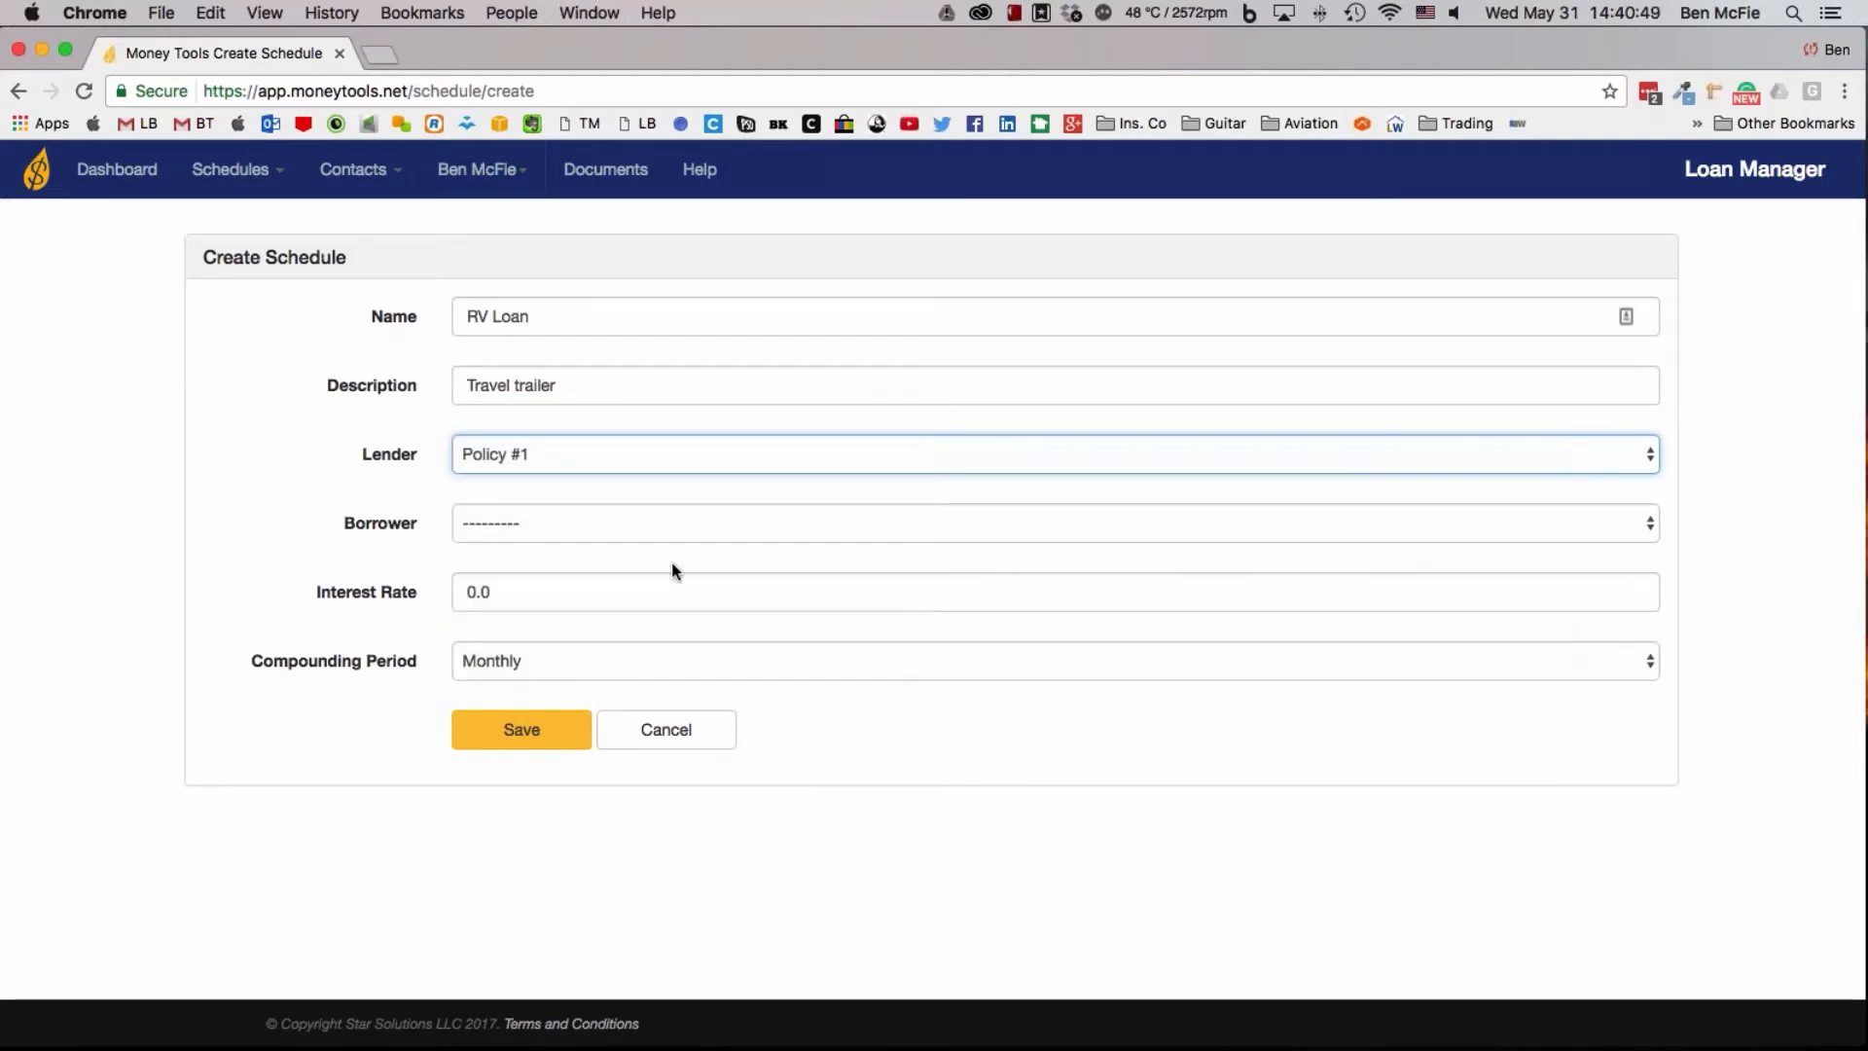
left_click(531, 526)
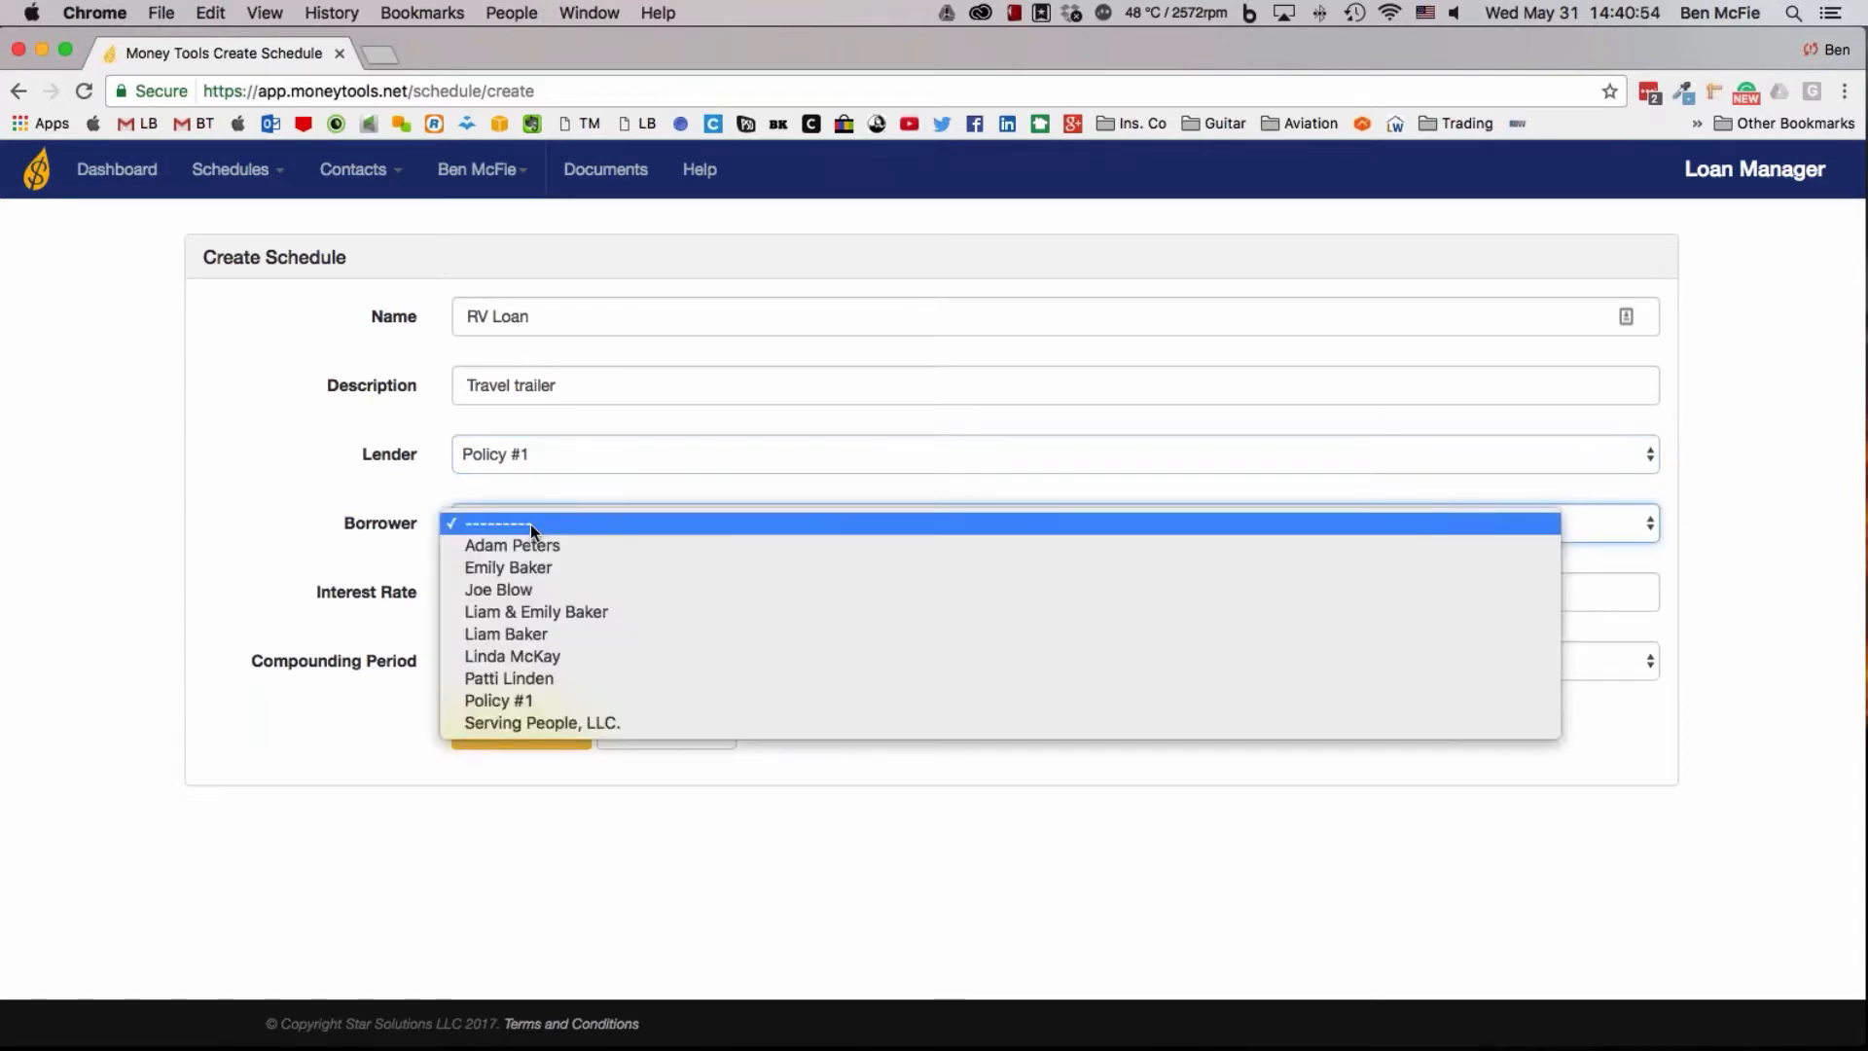
left_click(533, 615)
Set the interest rate to 15, keep the compounding period at Monthly, and save the schedule
left_click(655, 591)
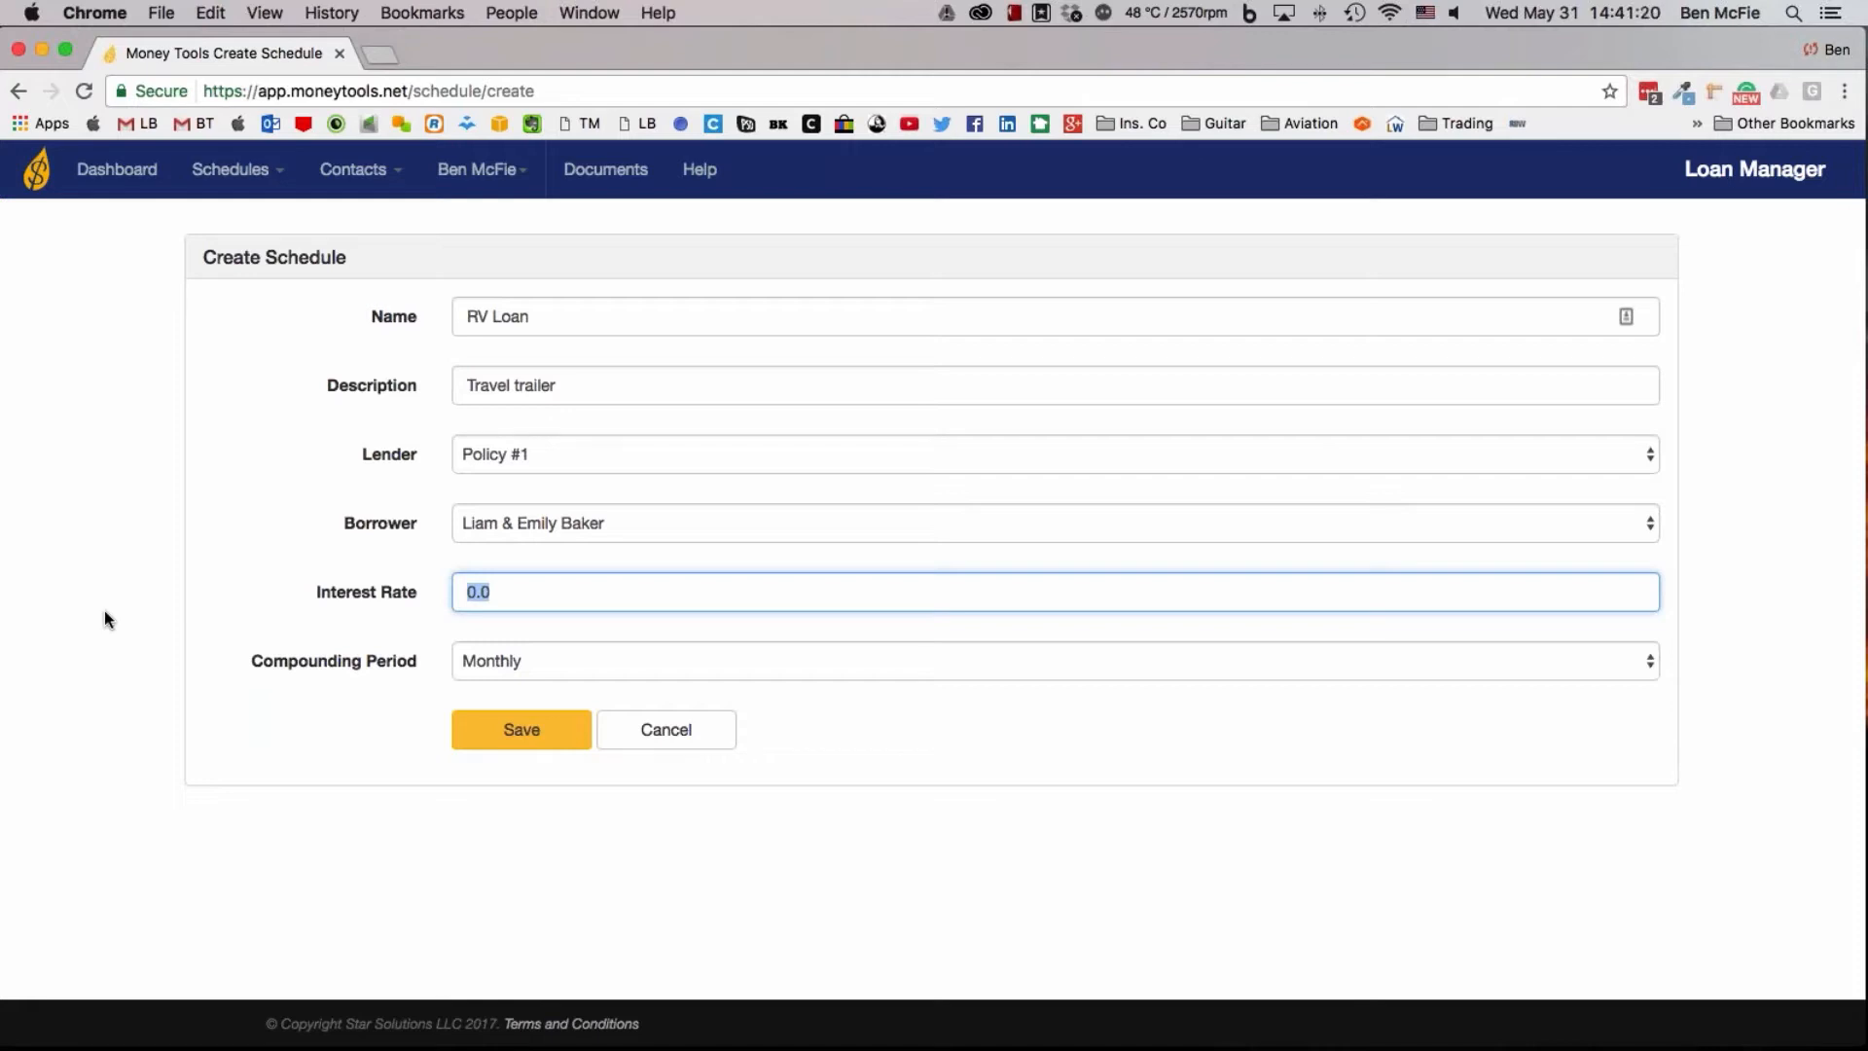
type("1")
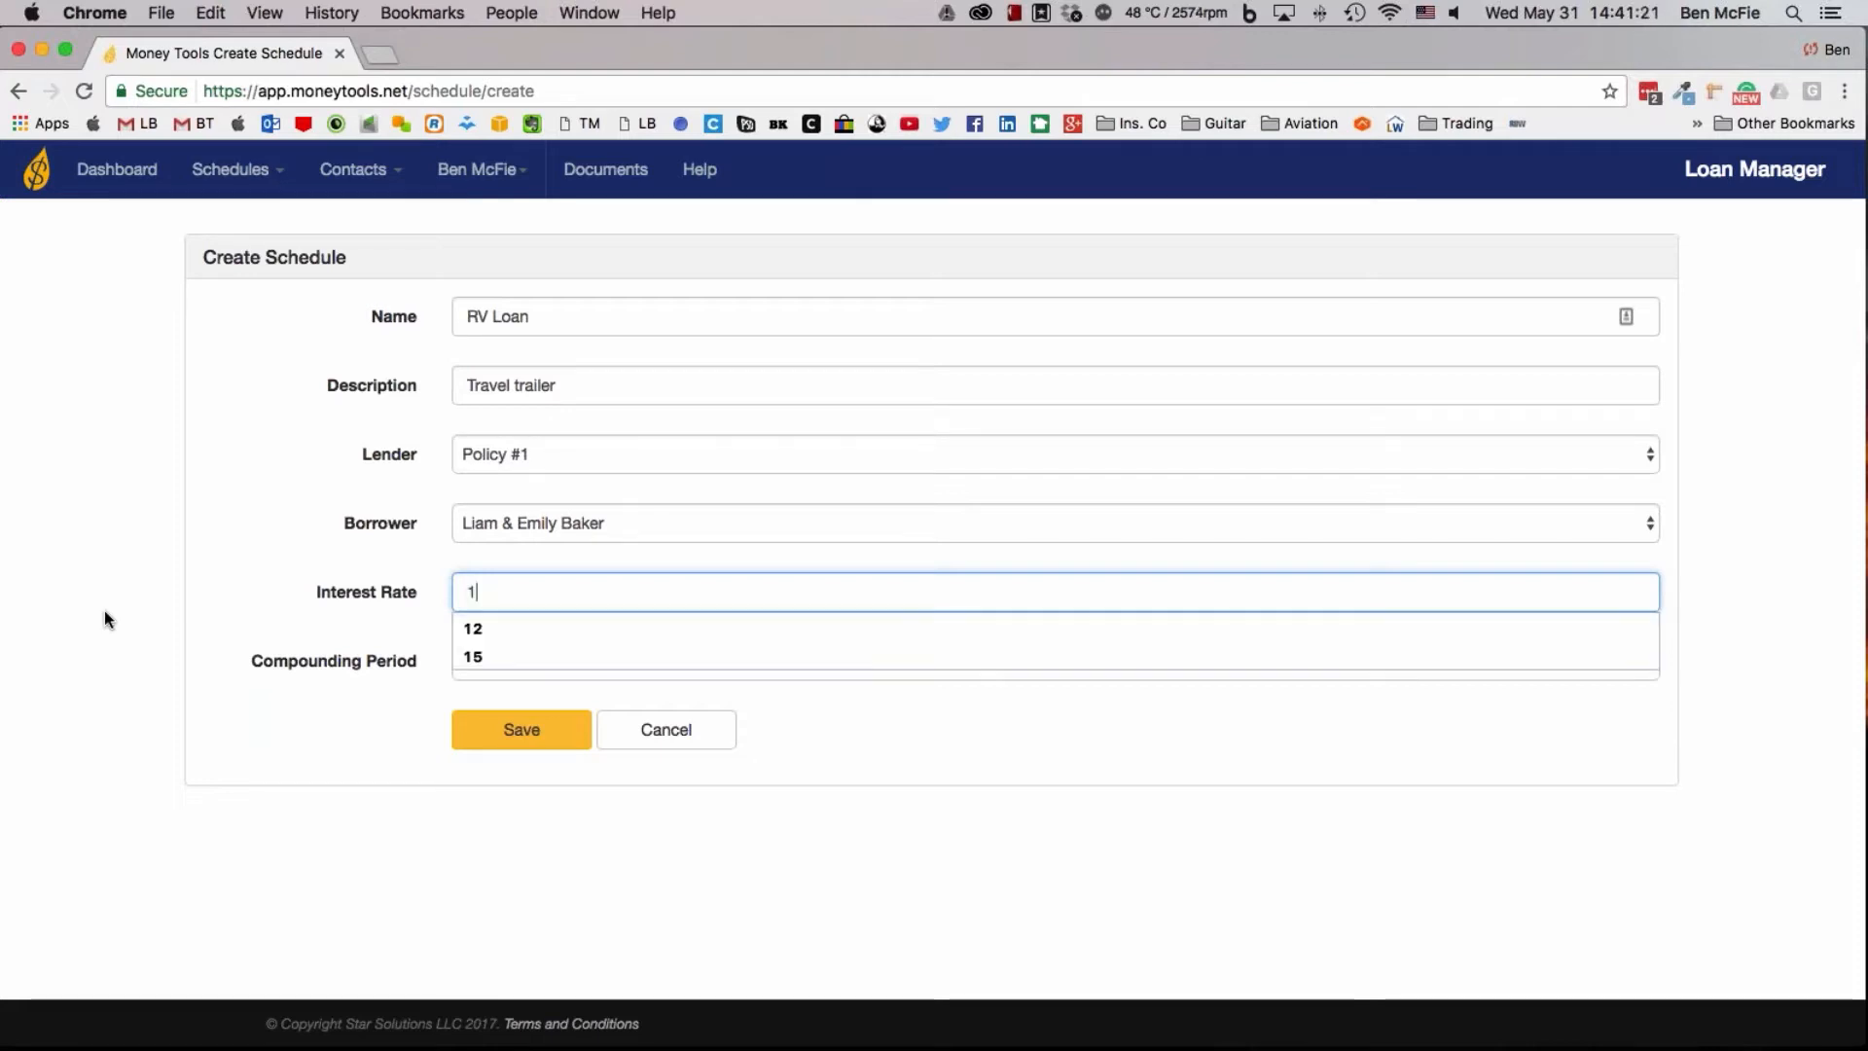
type("5")
left_click(585, 632)
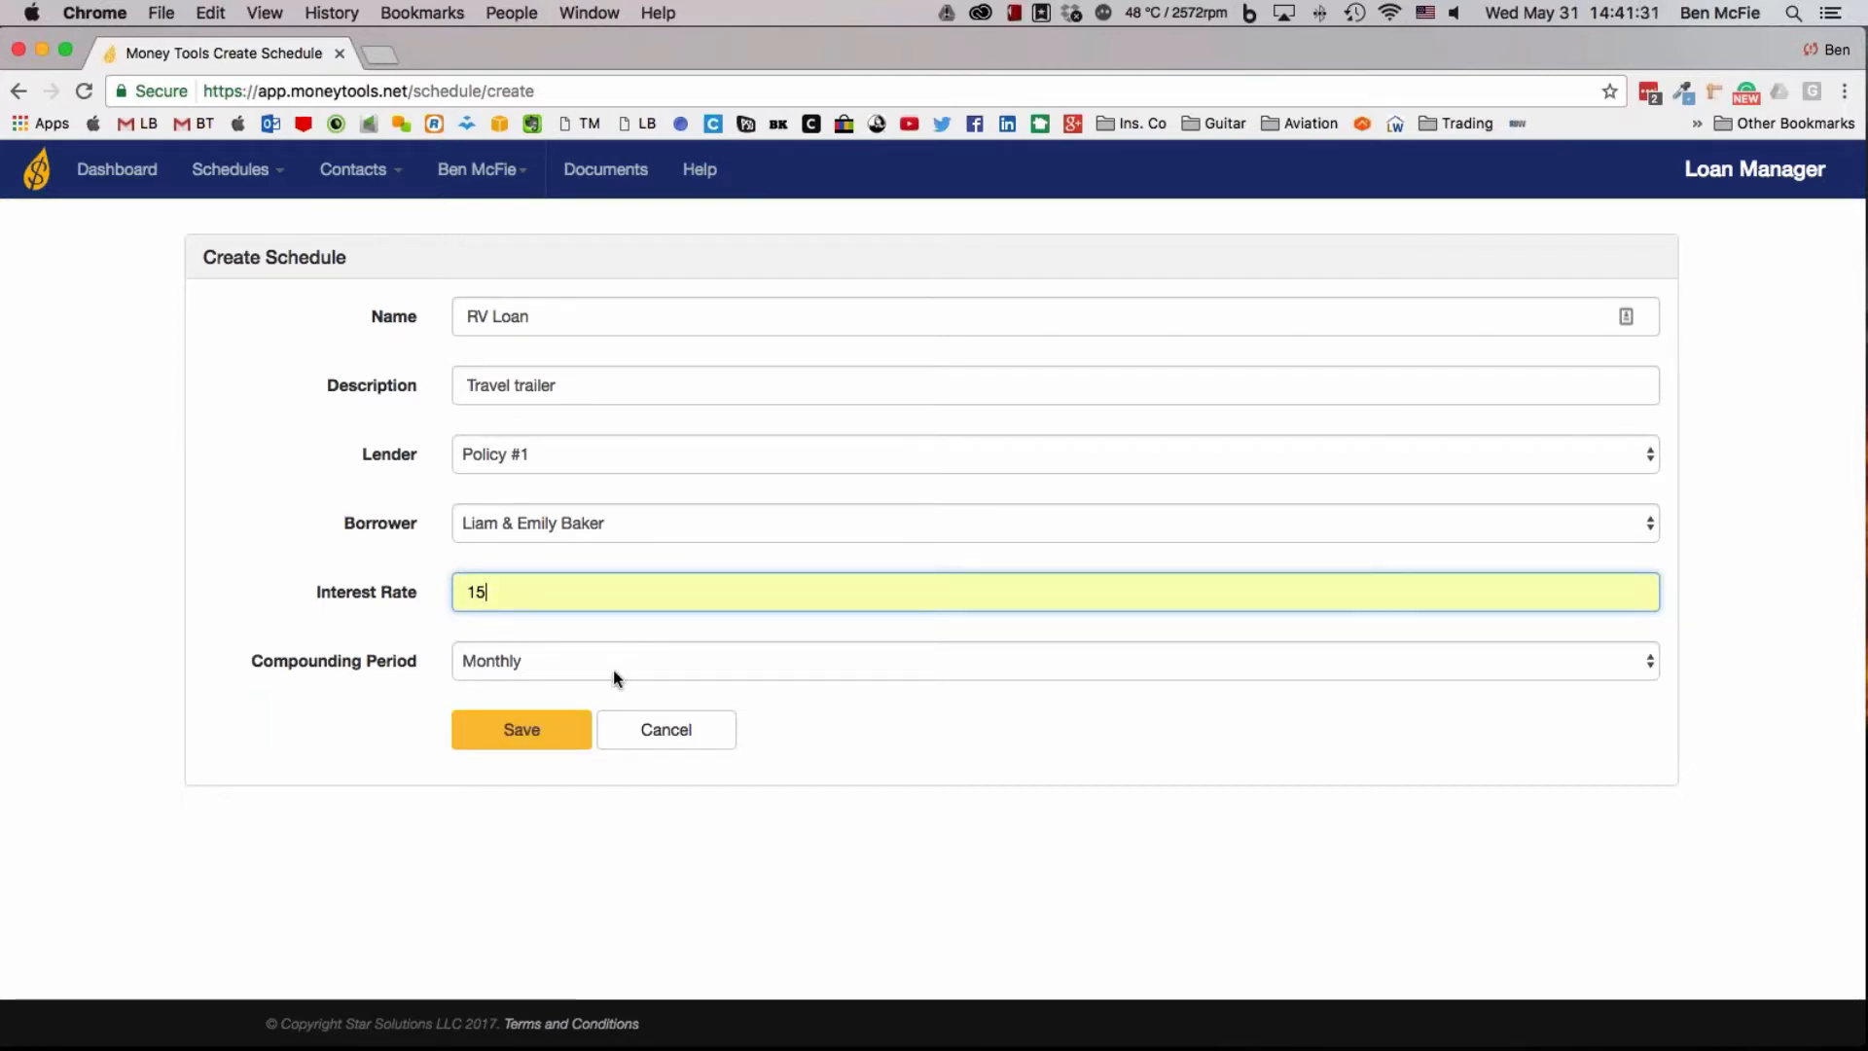
left_click(613, 678)
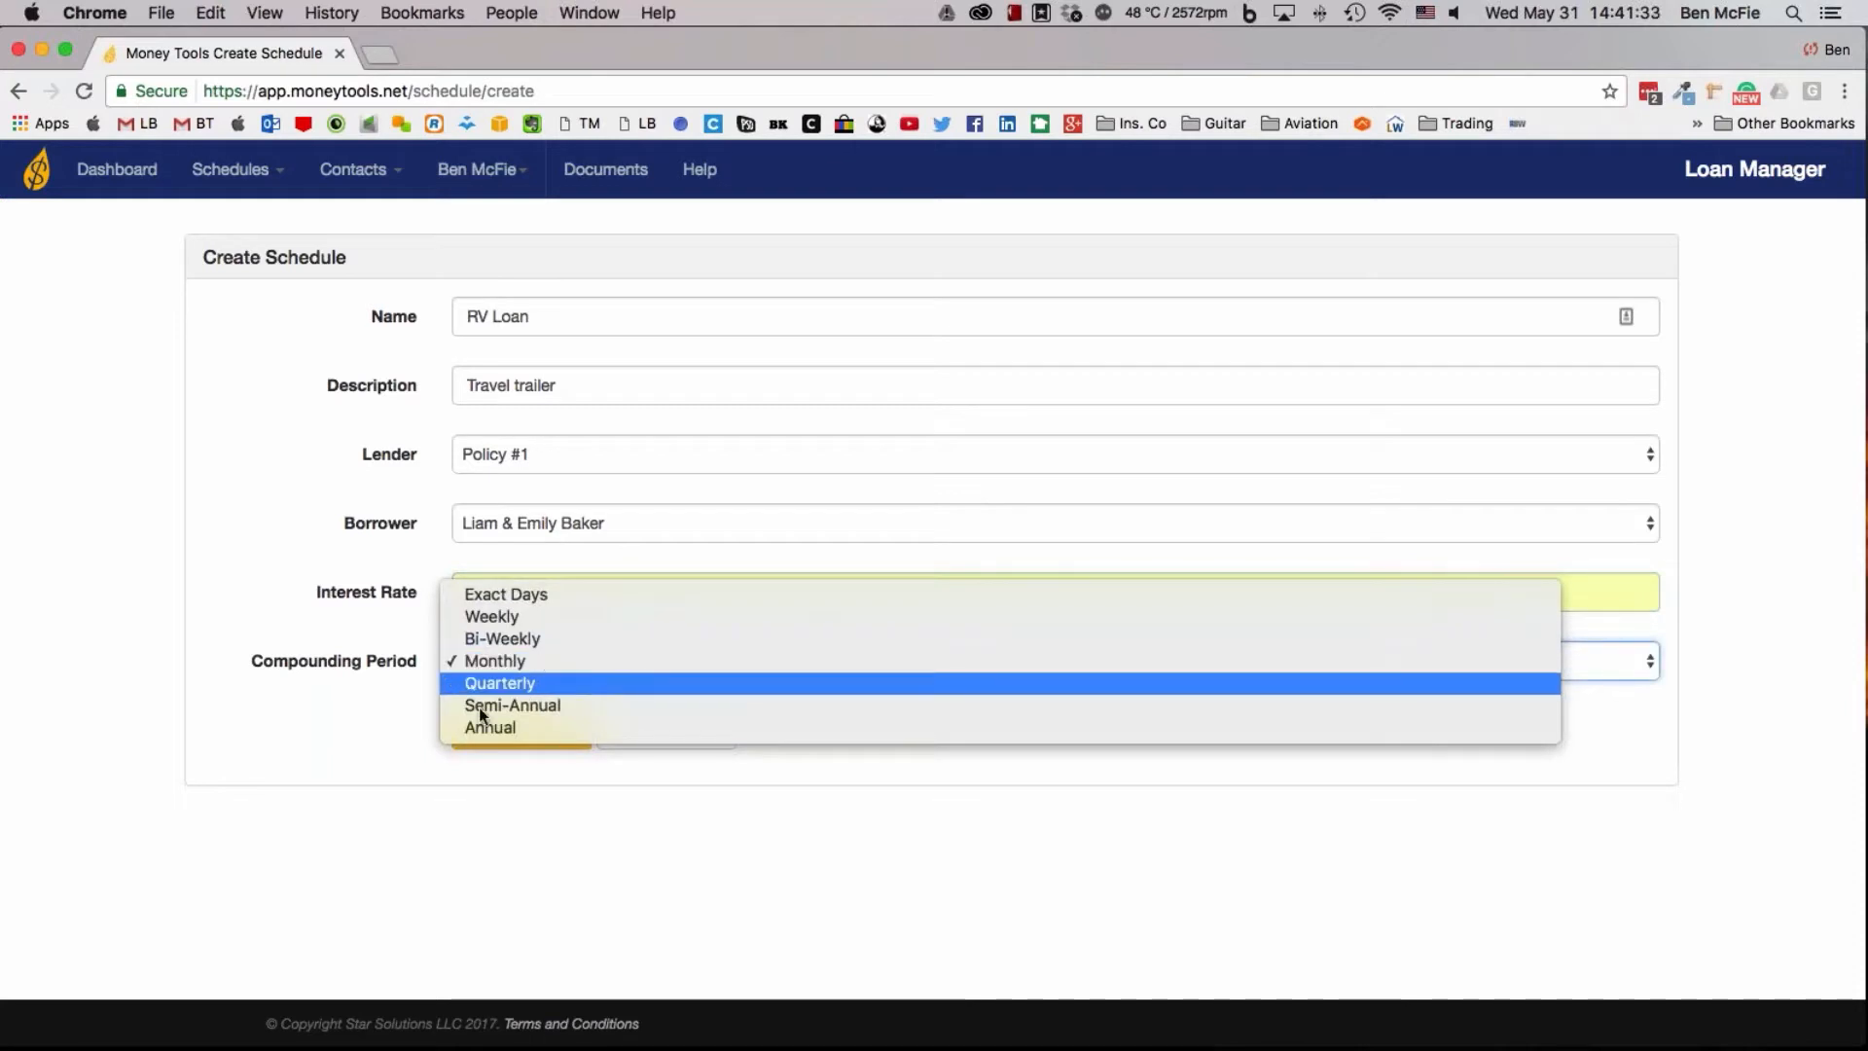
key("Escape")
left_click(471, 742)
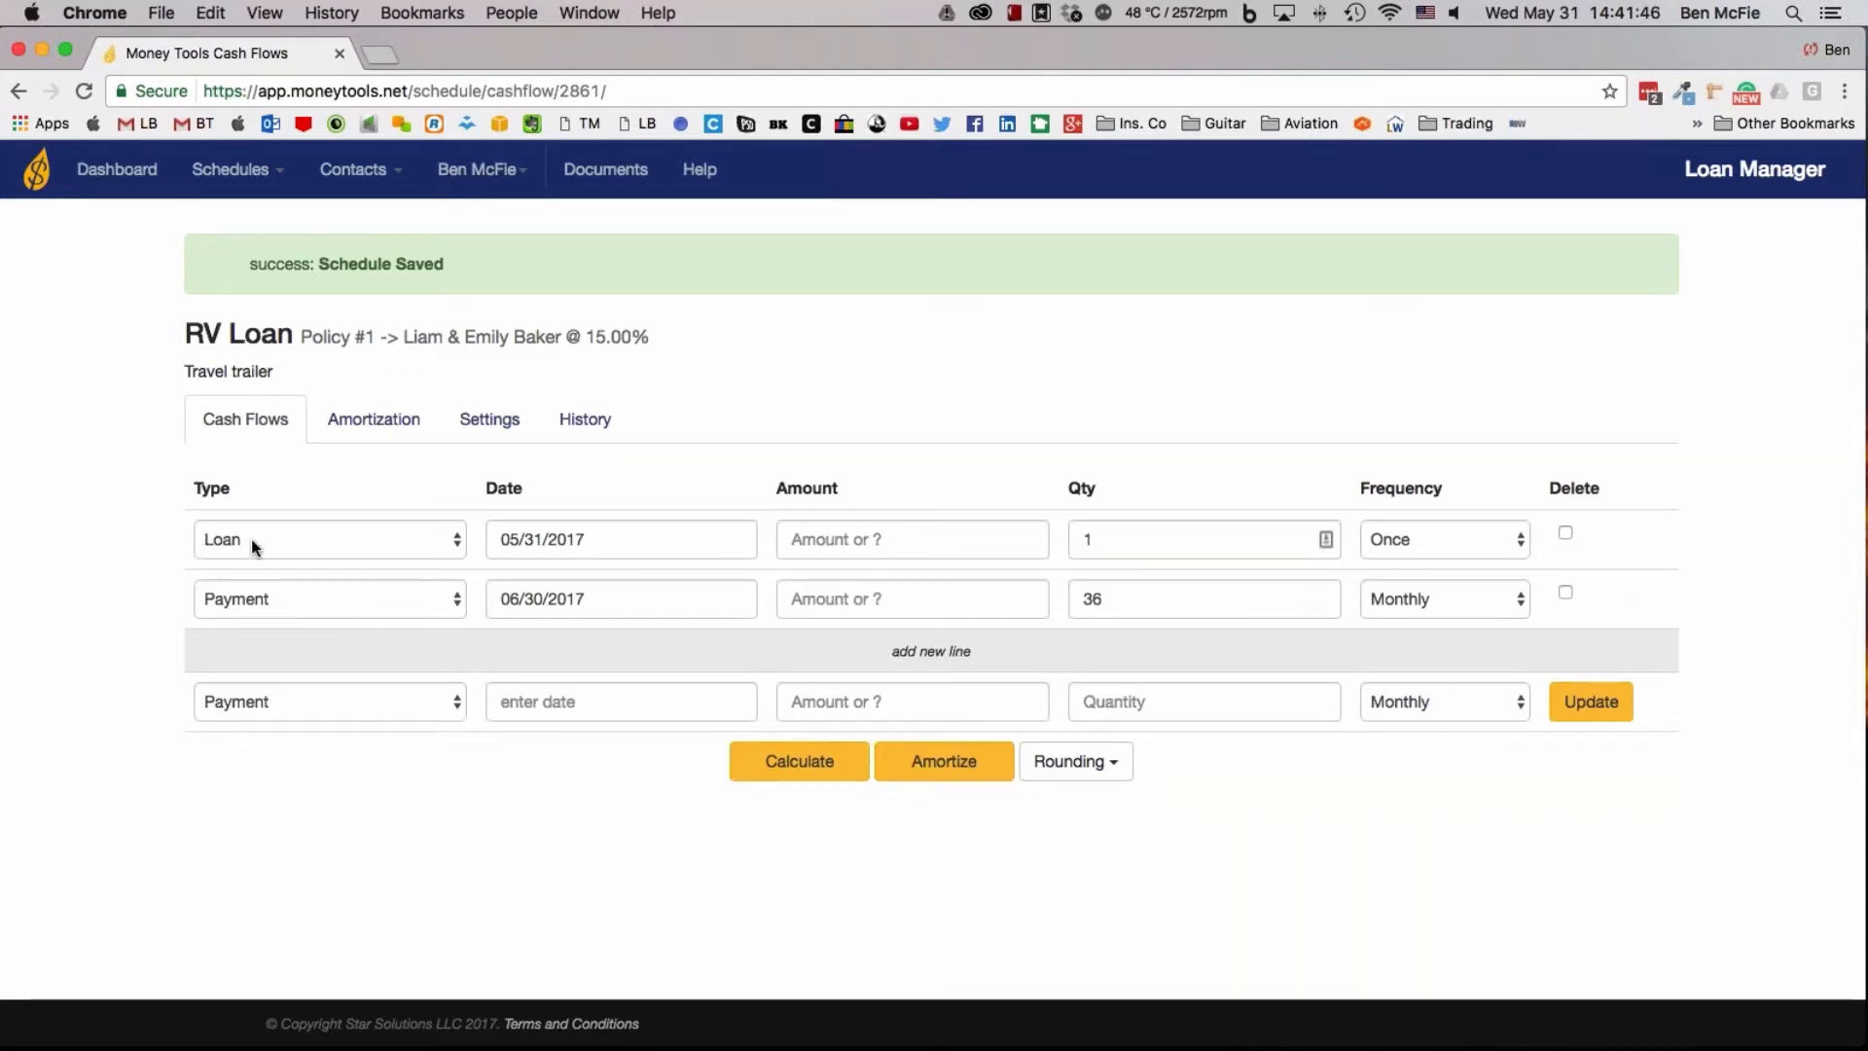
Enter 30000 as the amount of the loan line dated 05/31/2017, keeping its quantity at 1
left_click(815, 539)
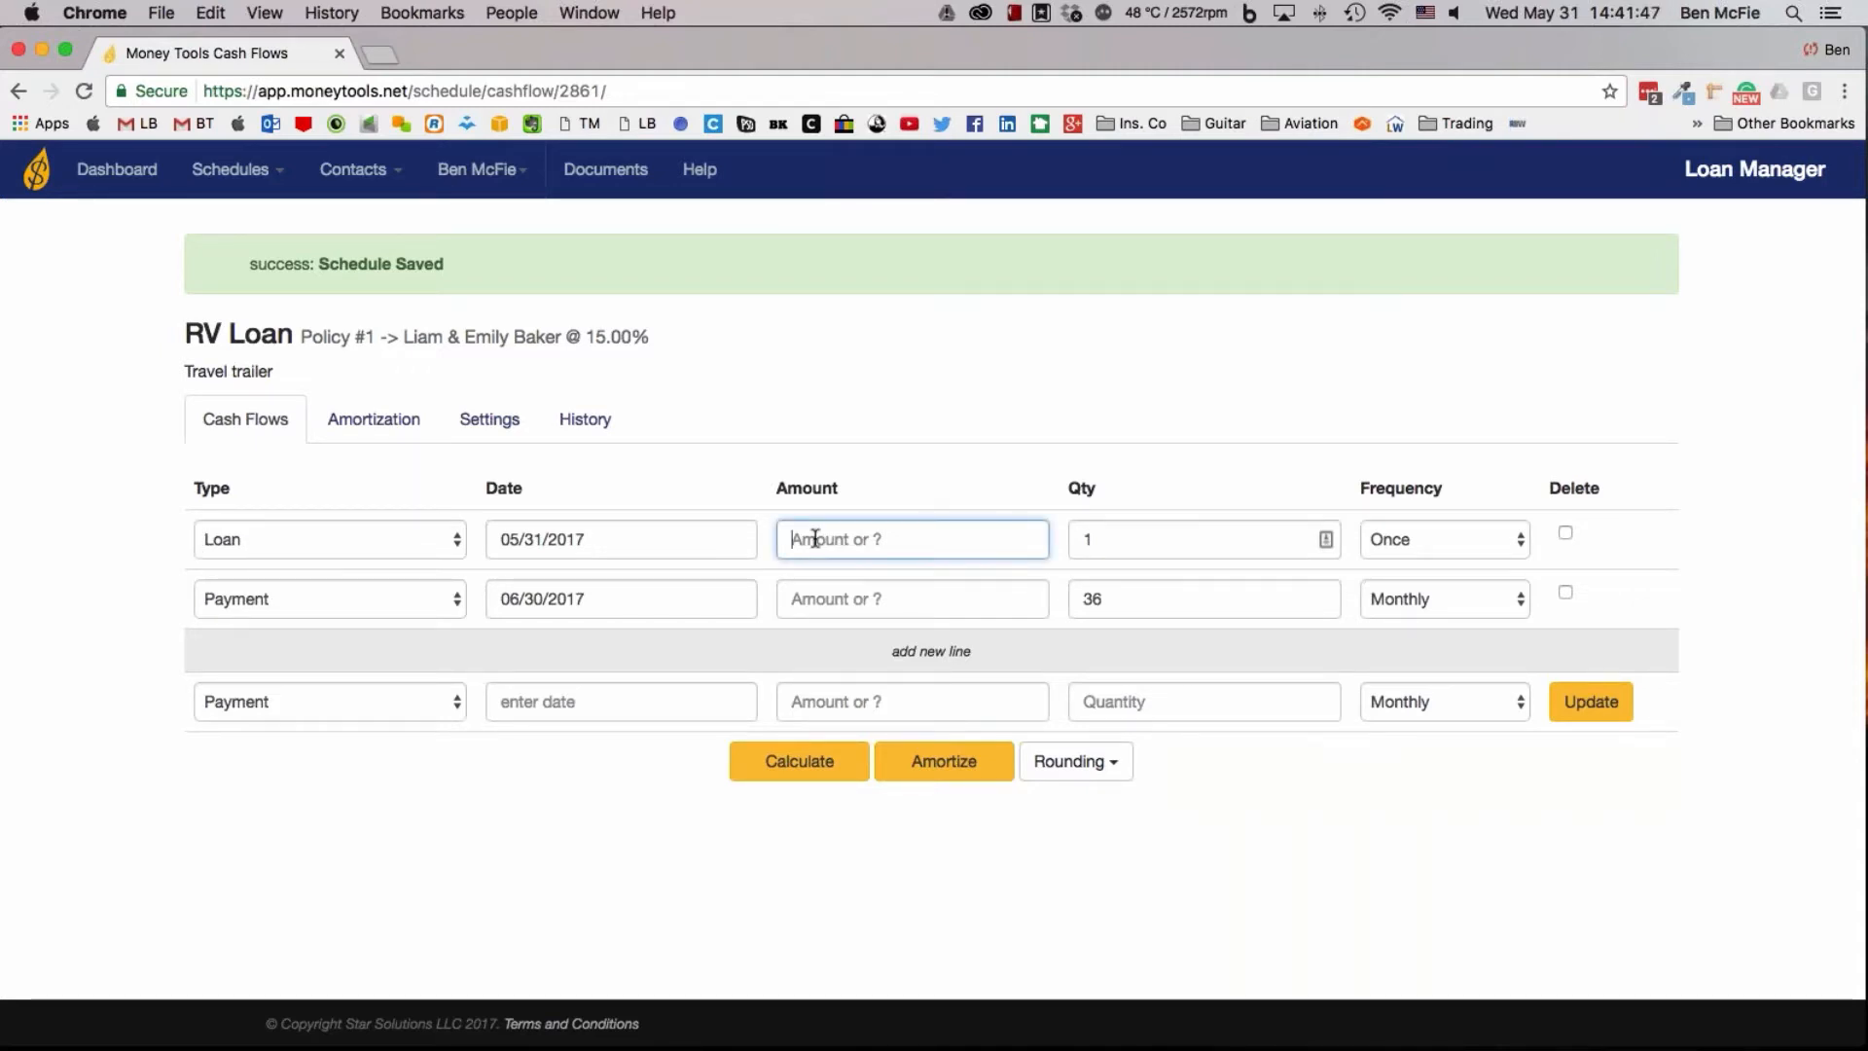
type("30000")
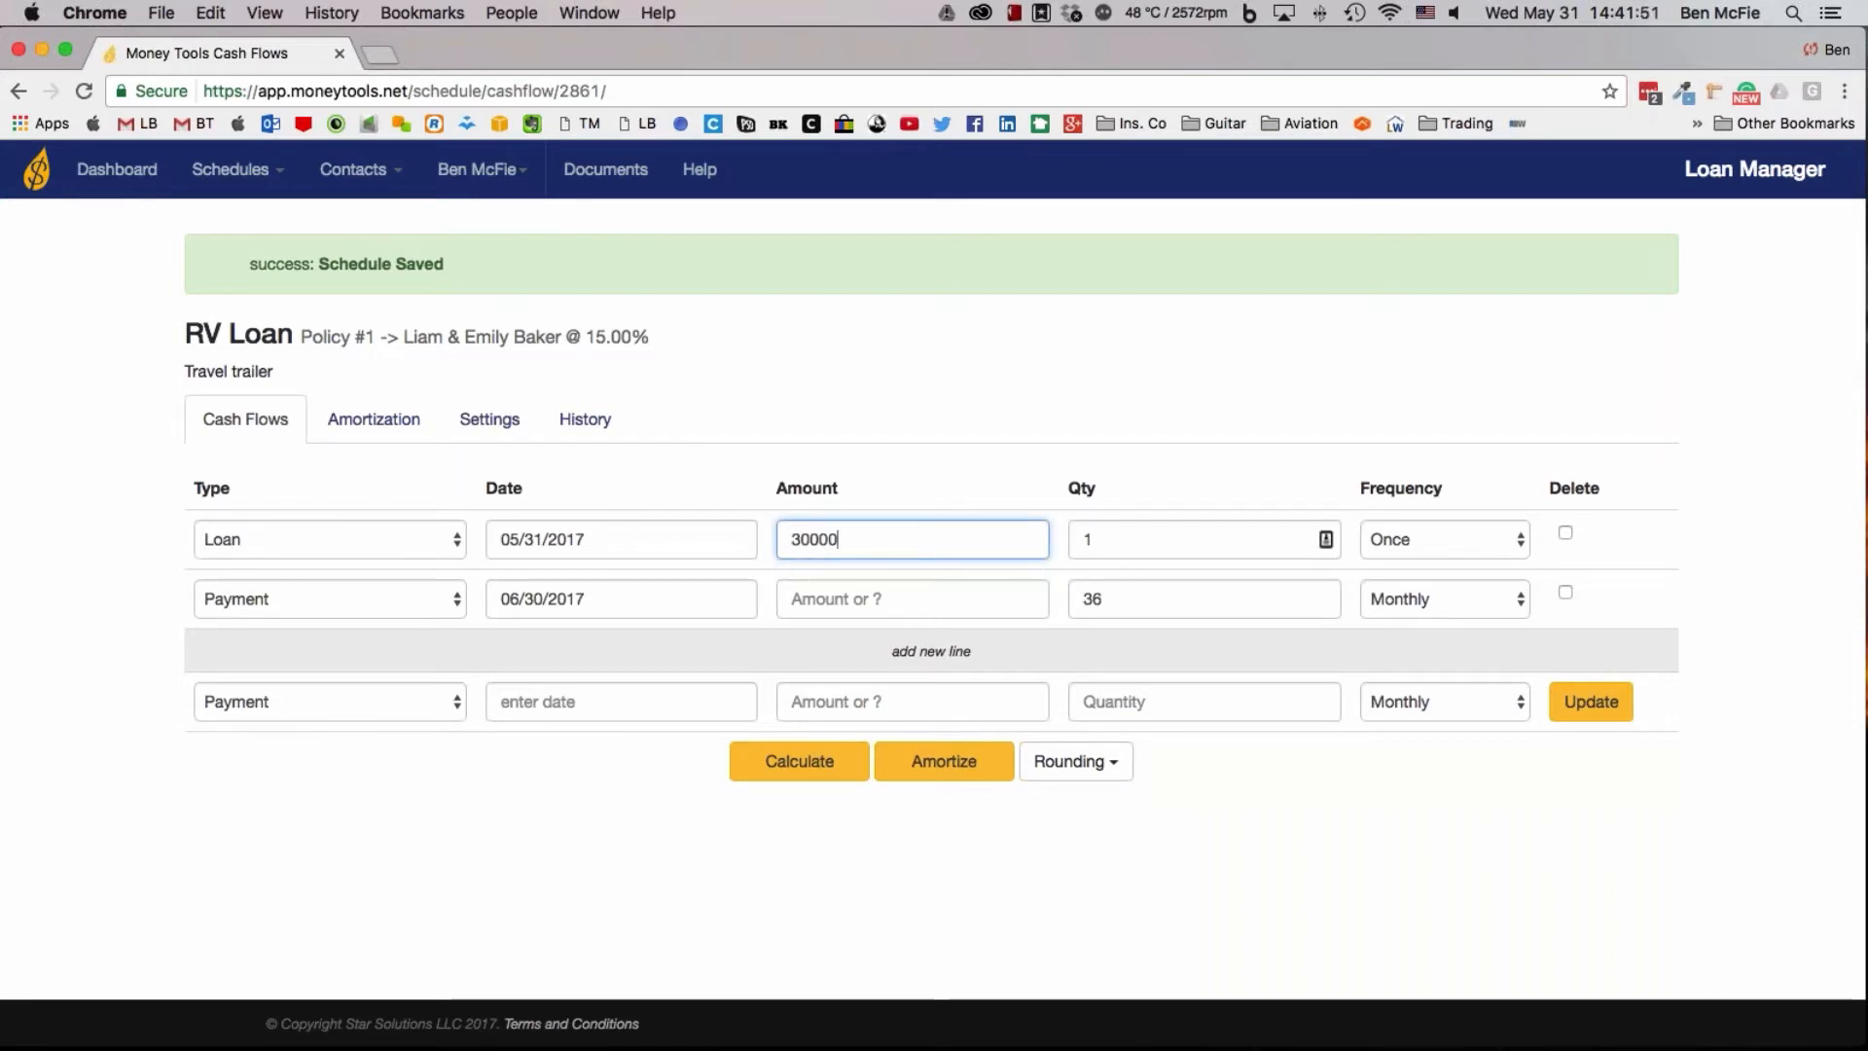
left_click(1119, 547)
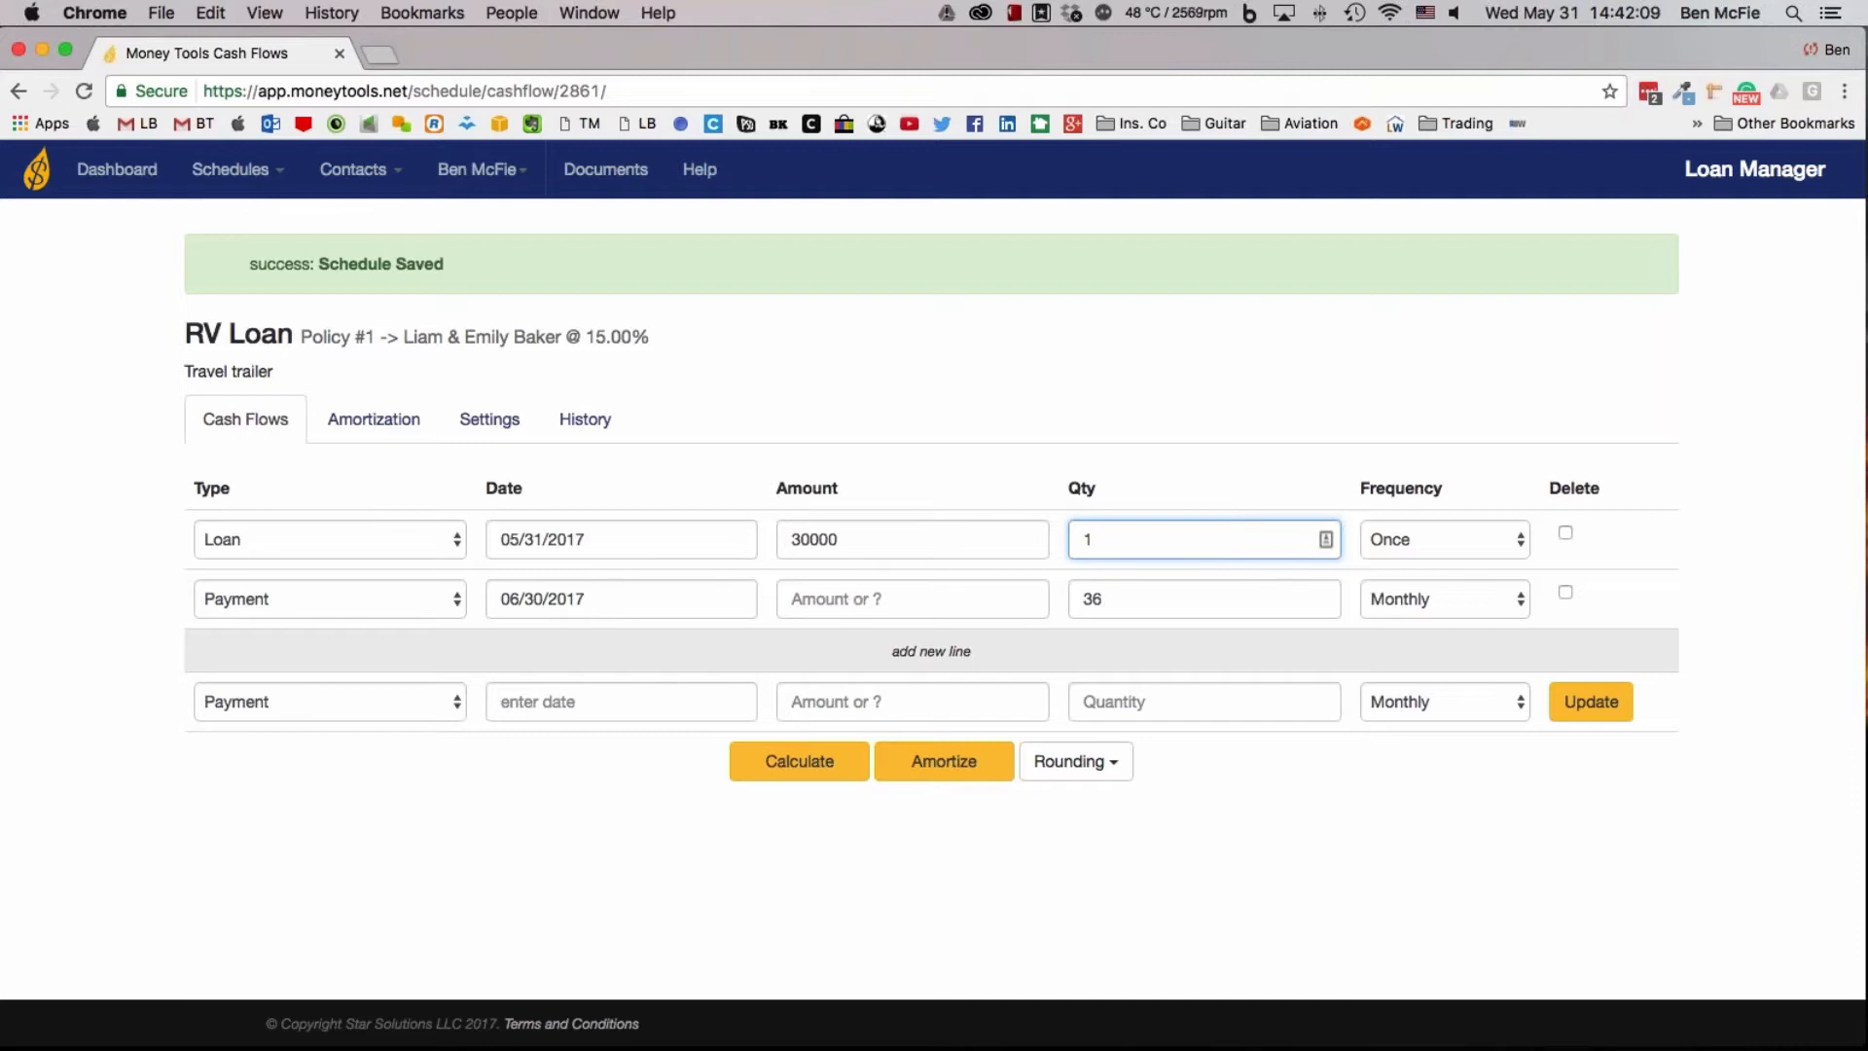
Set the quantity of the payment line dated 06/30/2017 to 72
left_click(1142, 604)
left_click_drag(1142, 604, 1025, 609)
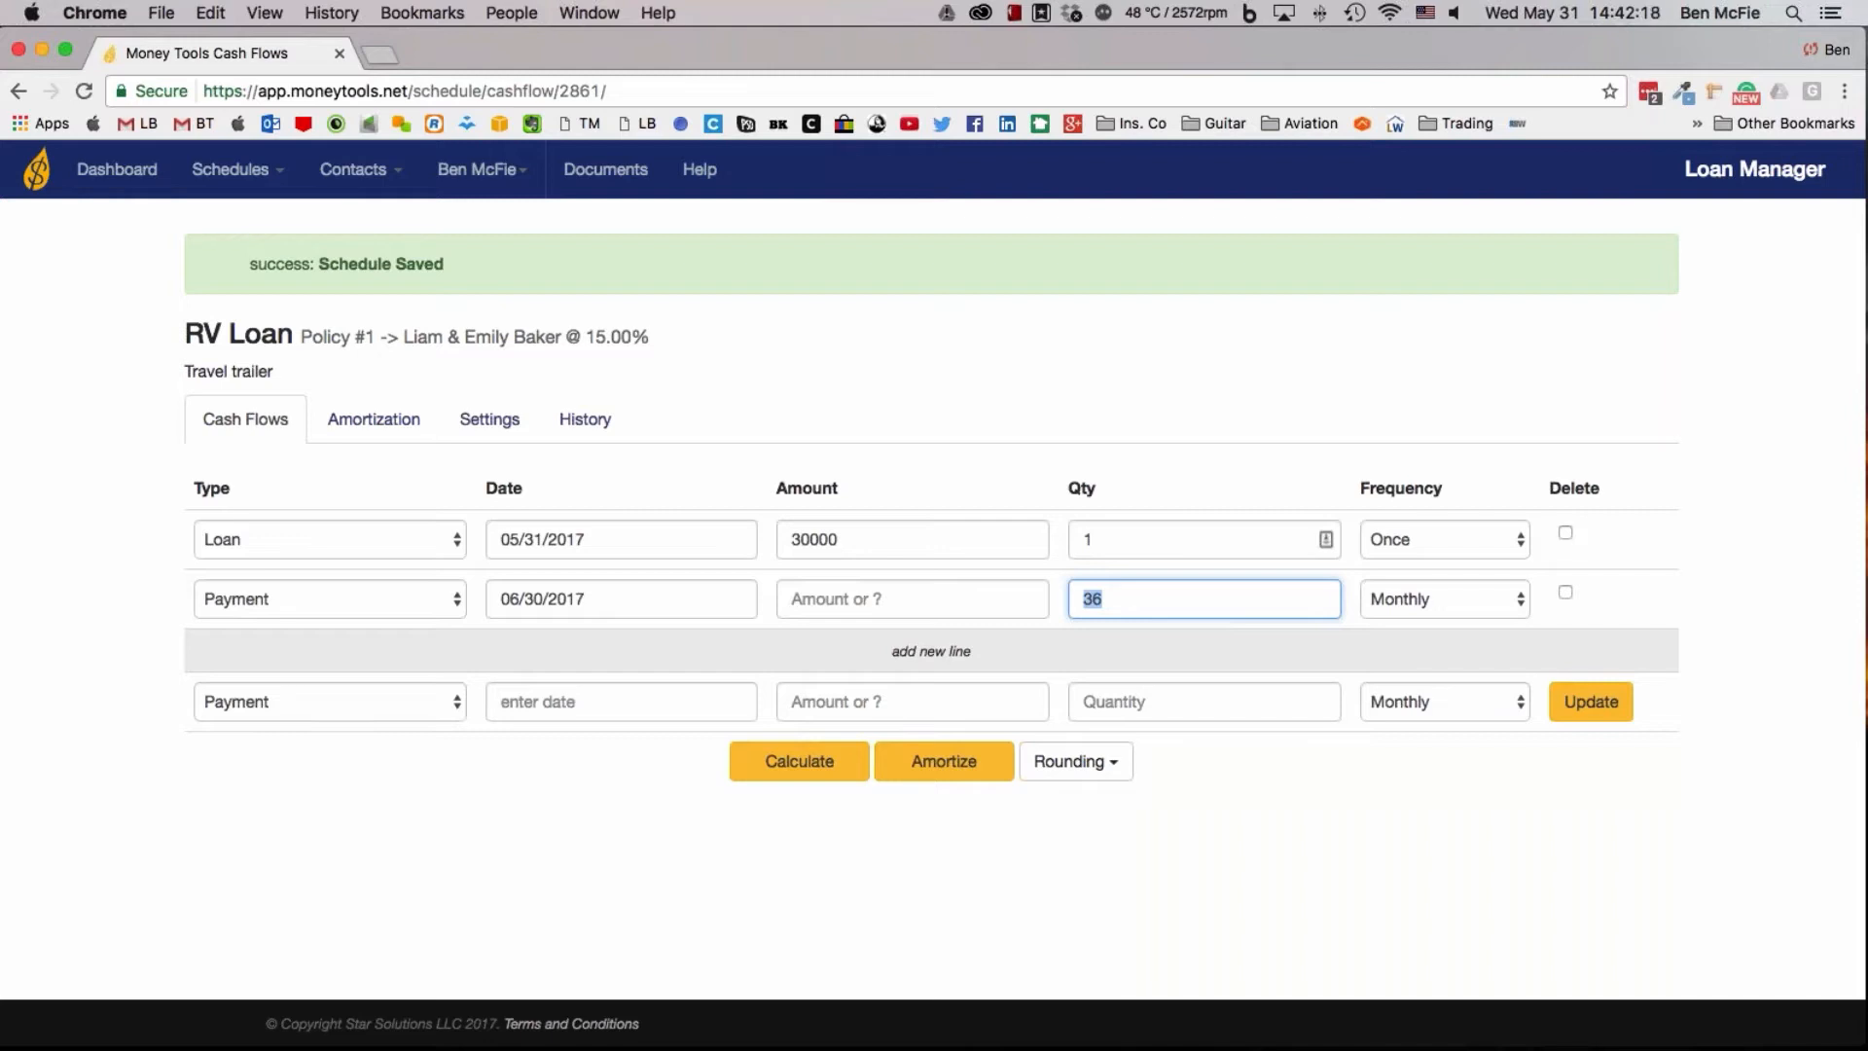
type("72")
Change the payment line to a quantity of 6 with an Annual frequency
left_click_drag(1231, 599, 978, 599)
type("6")
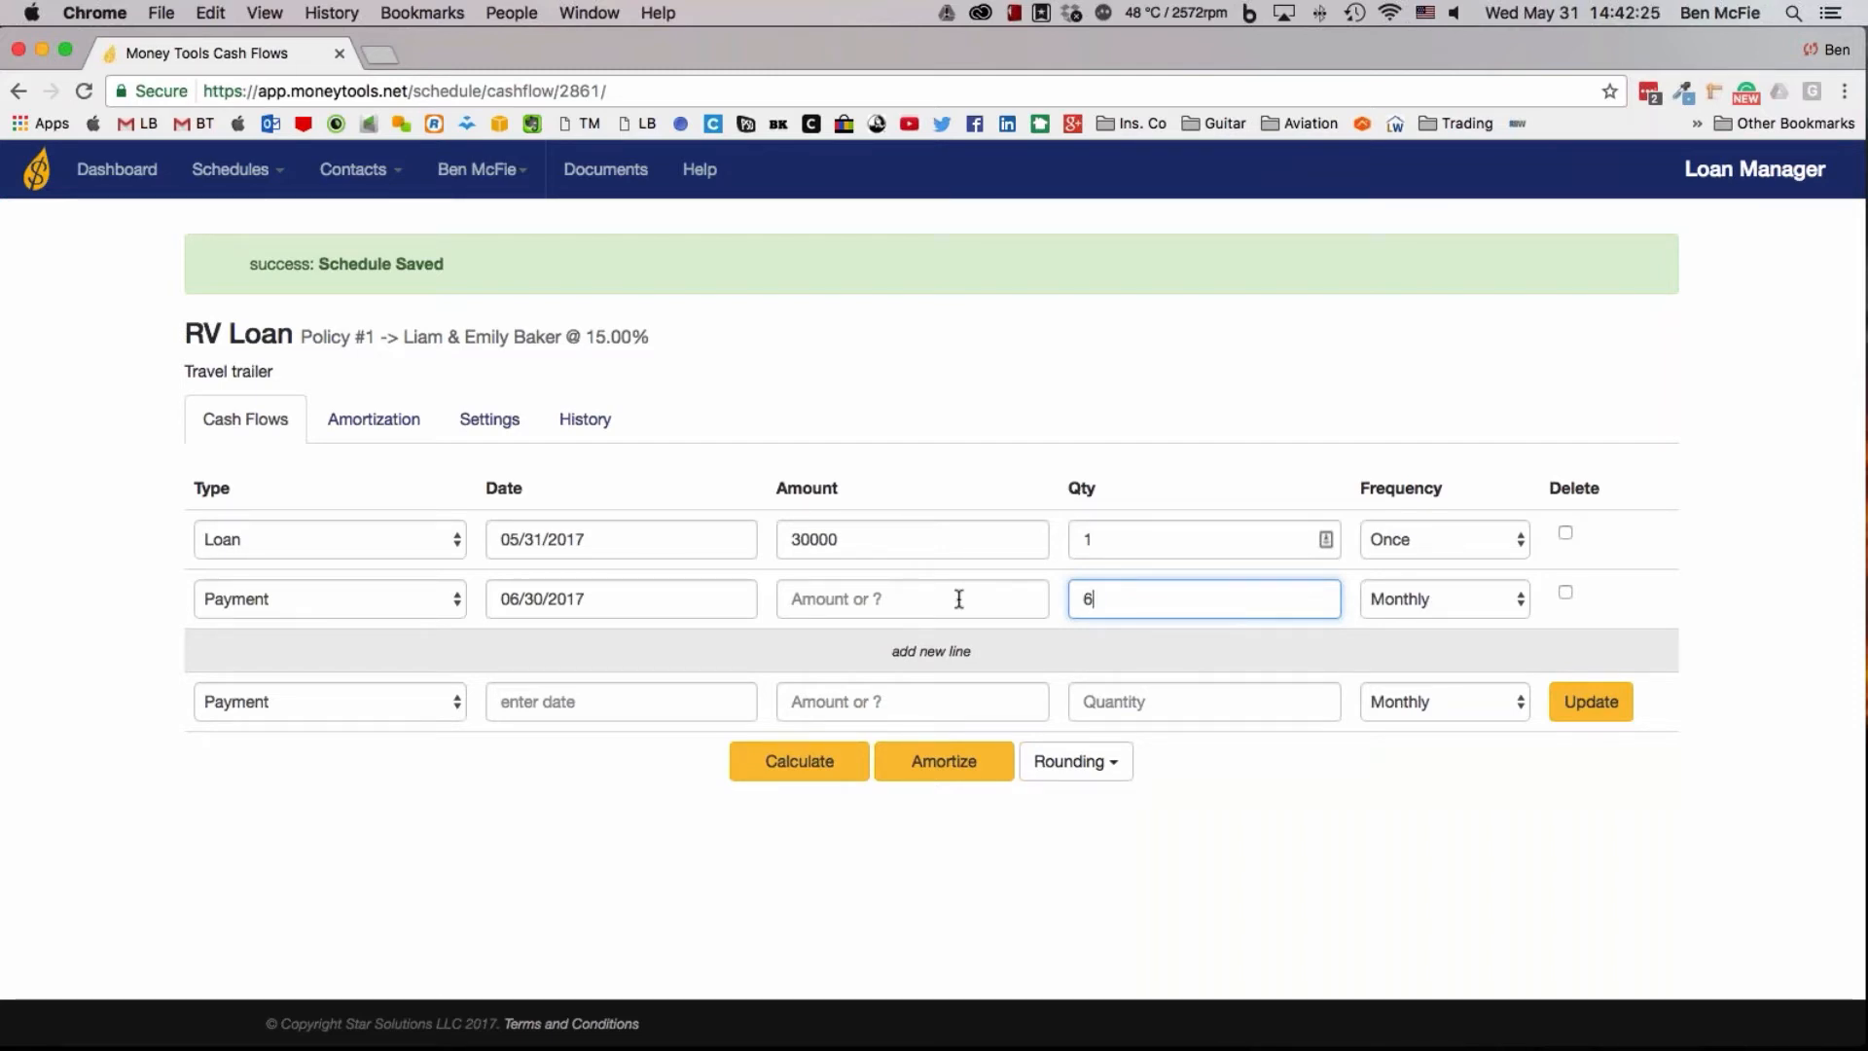
left_click(1434, 599)
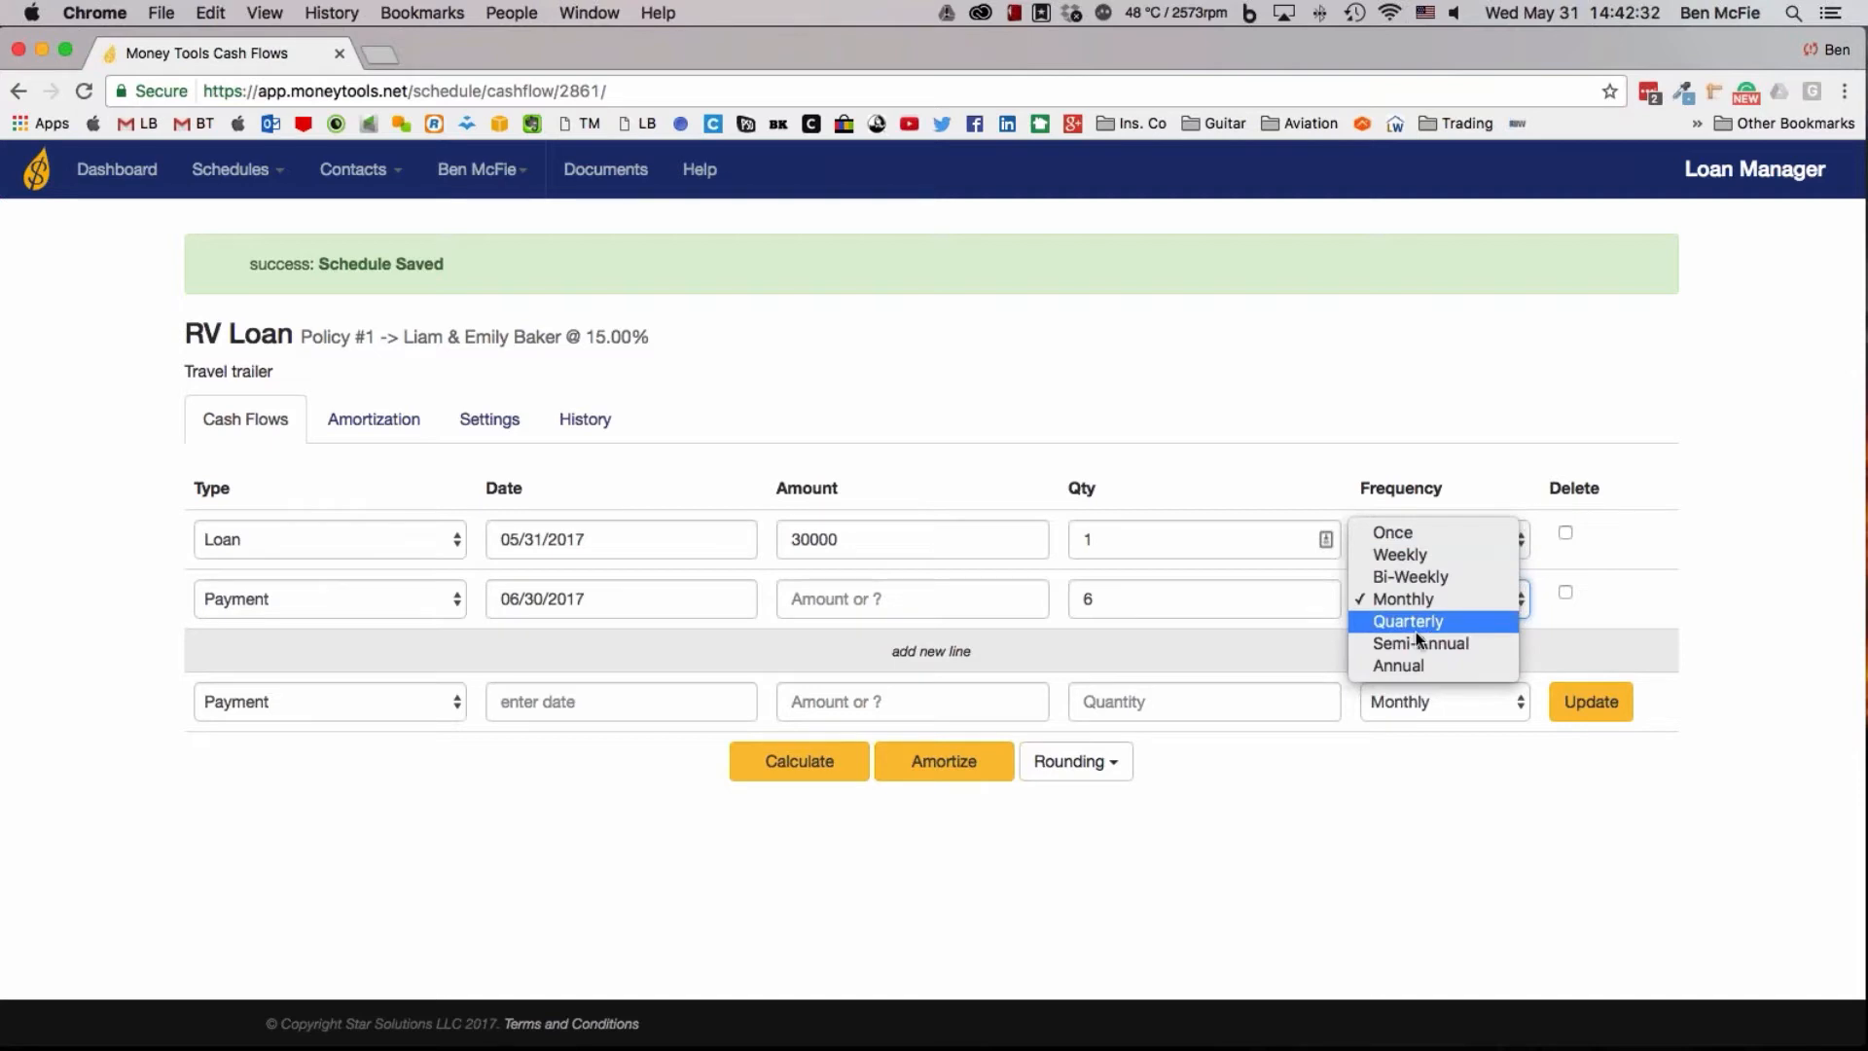
left_click(1408, 667)
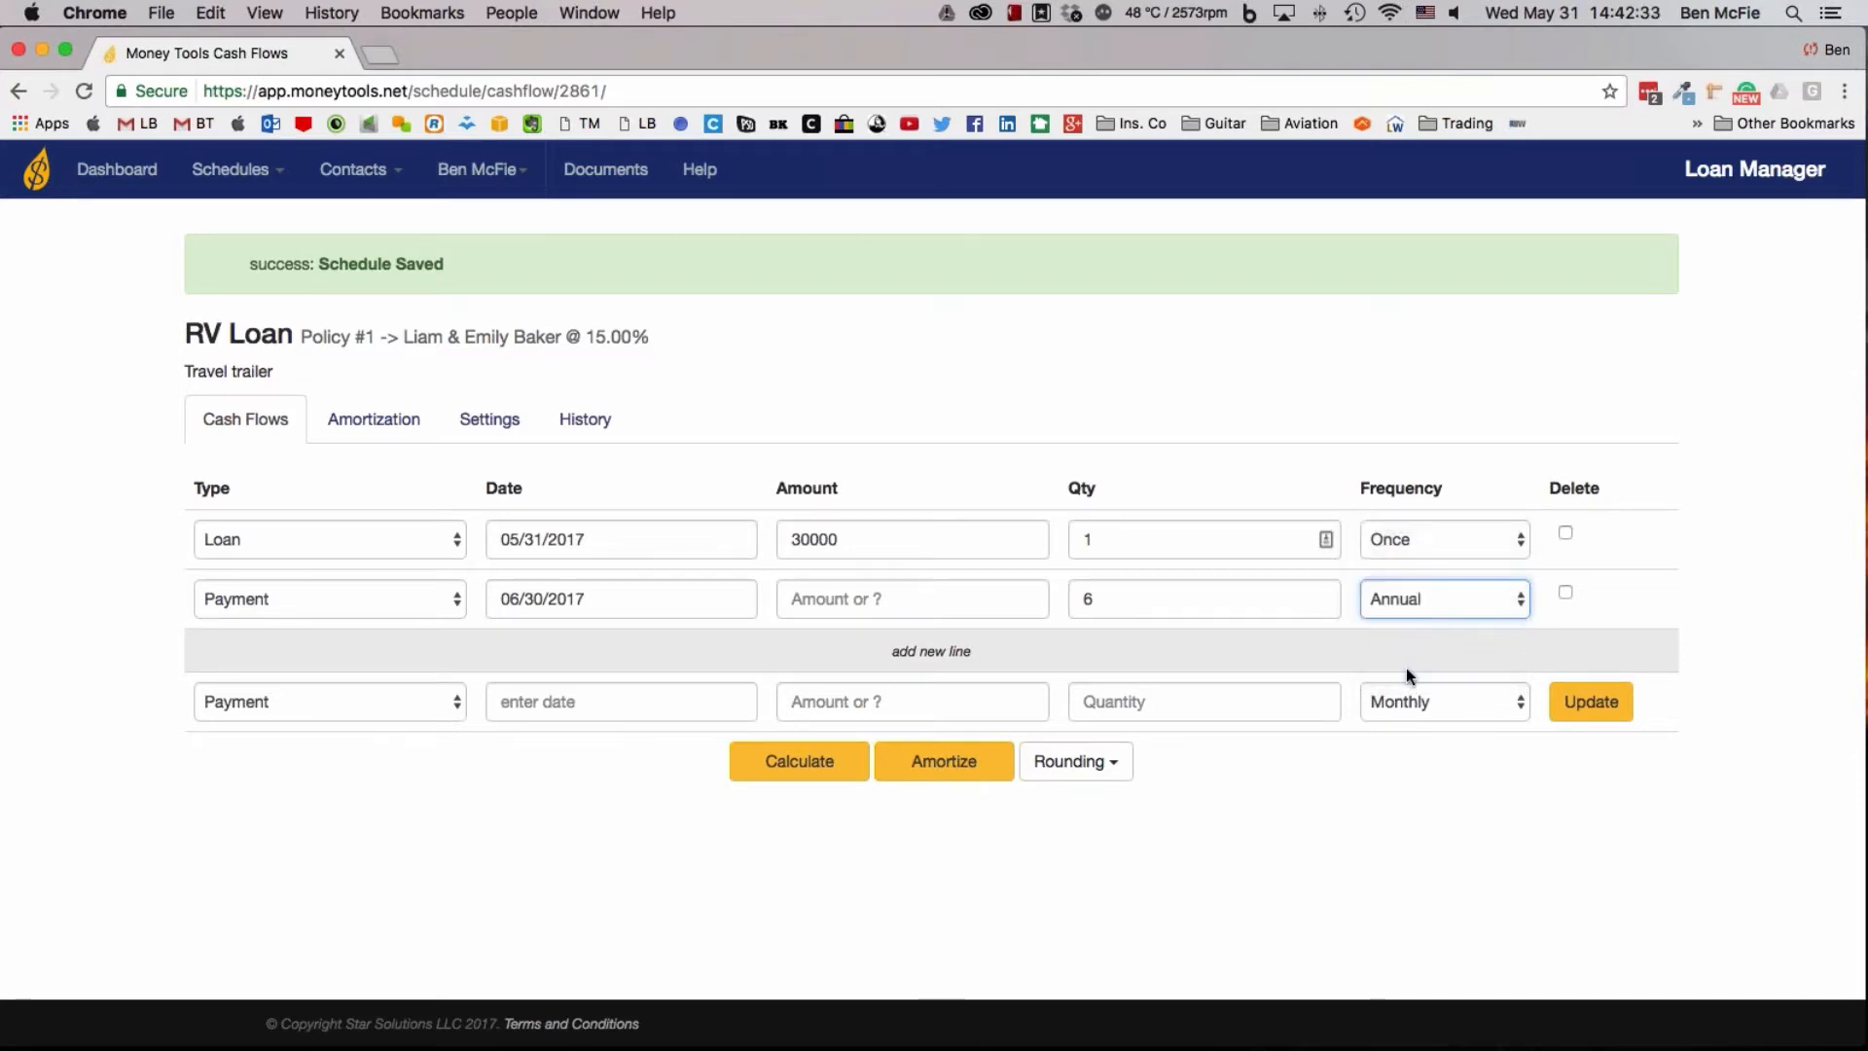
Set the payment line to a quantity of 72 with a Monthly frequency
key("shift+Tab")
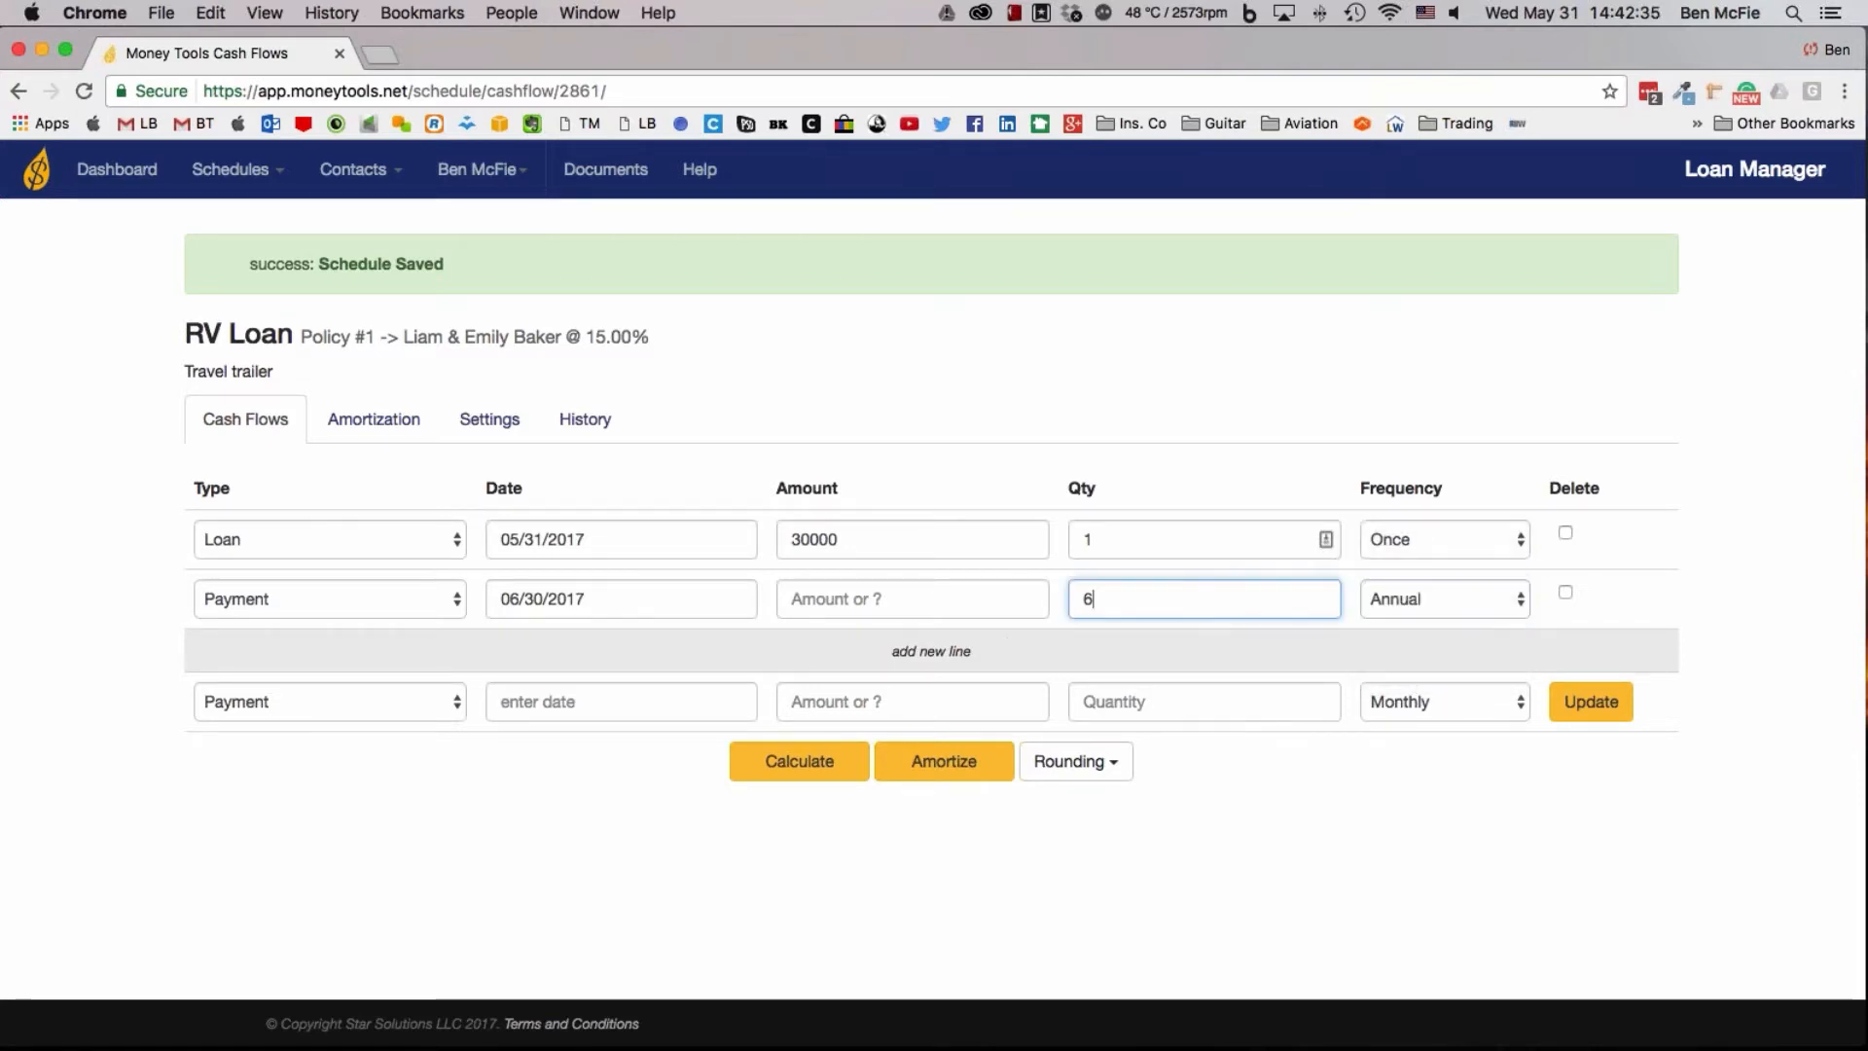
type("72")
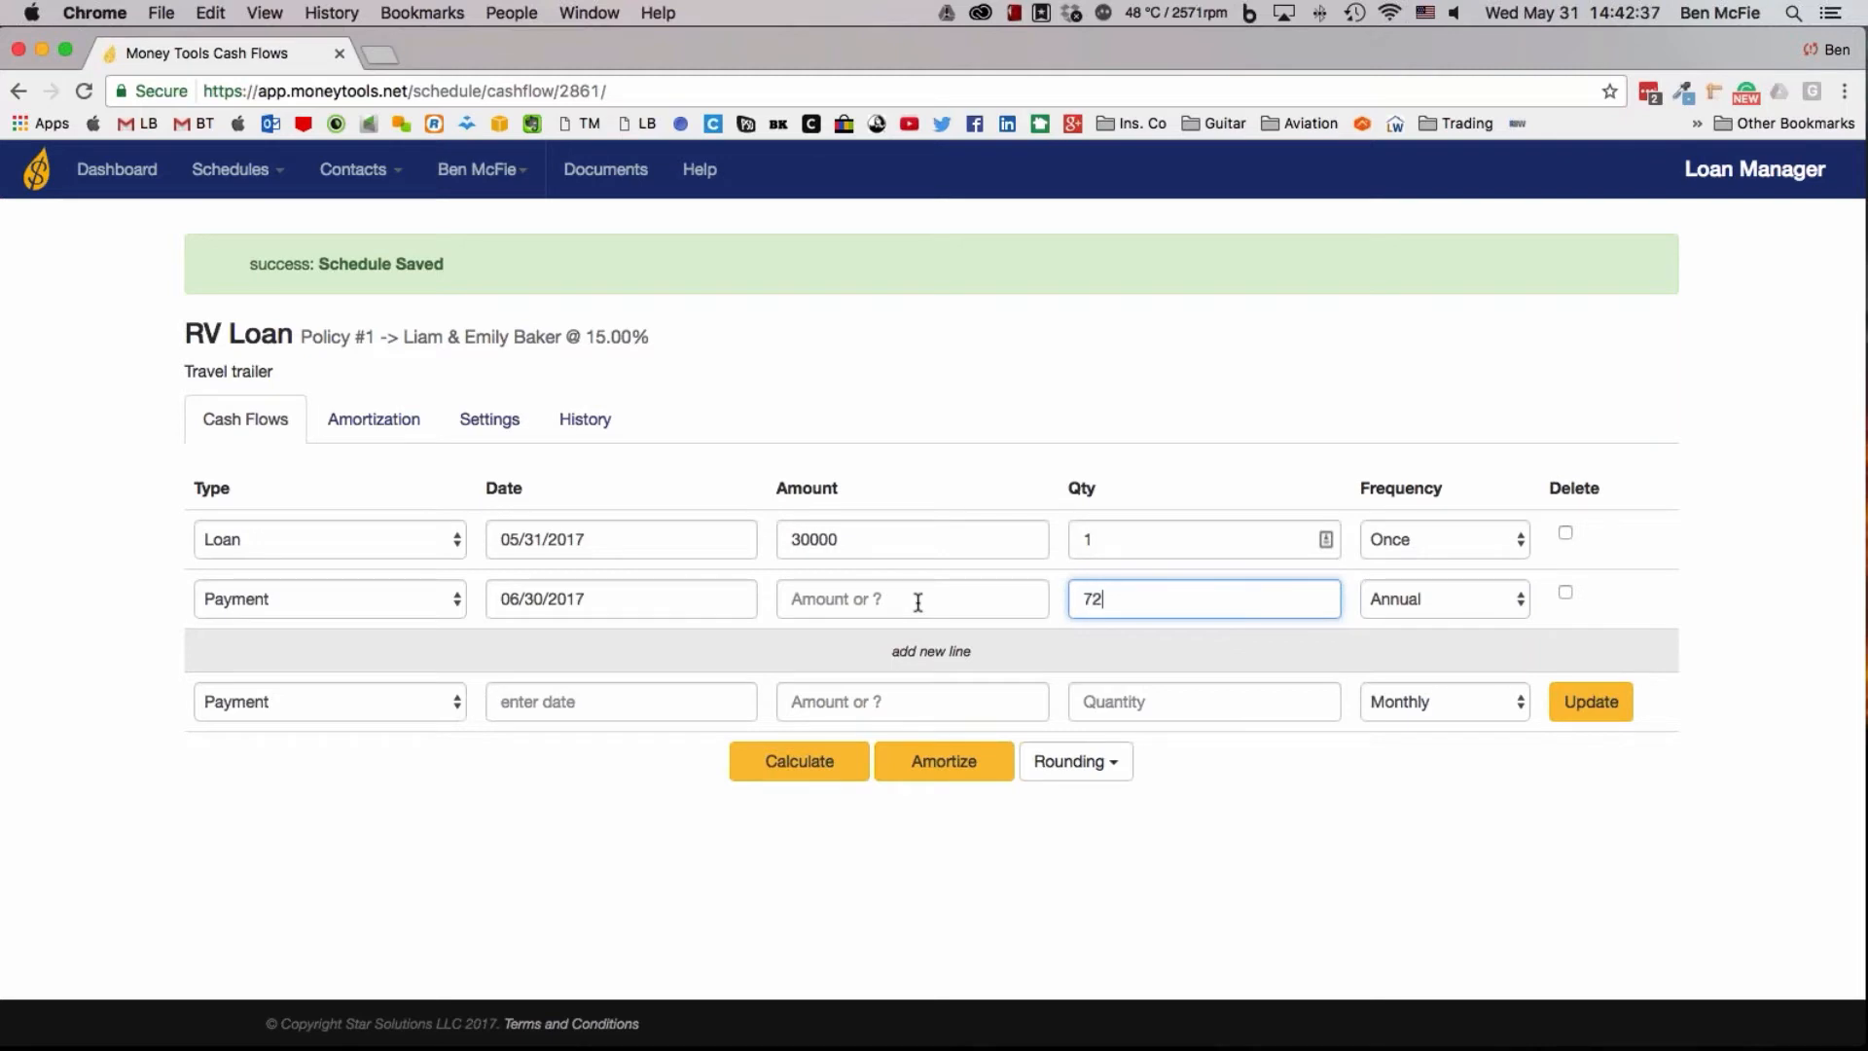
left_click(1428, 604)
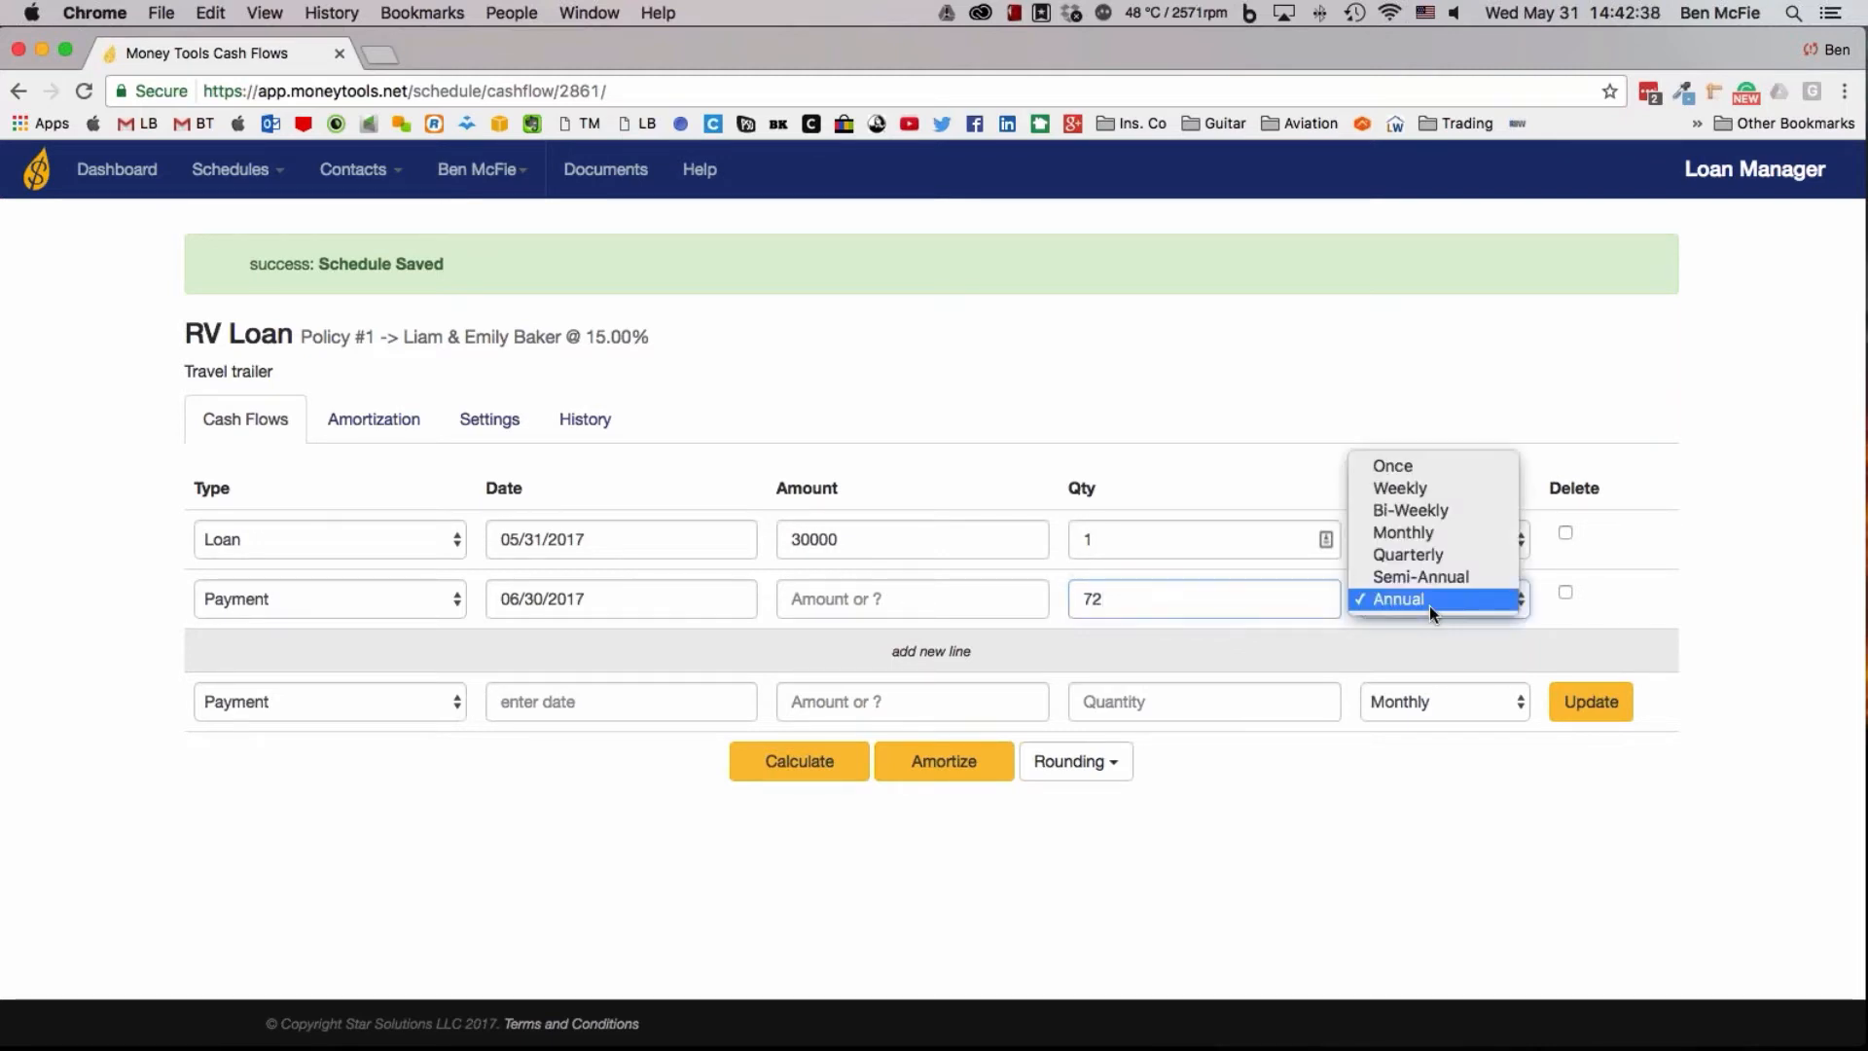
left_click(1408, 532)
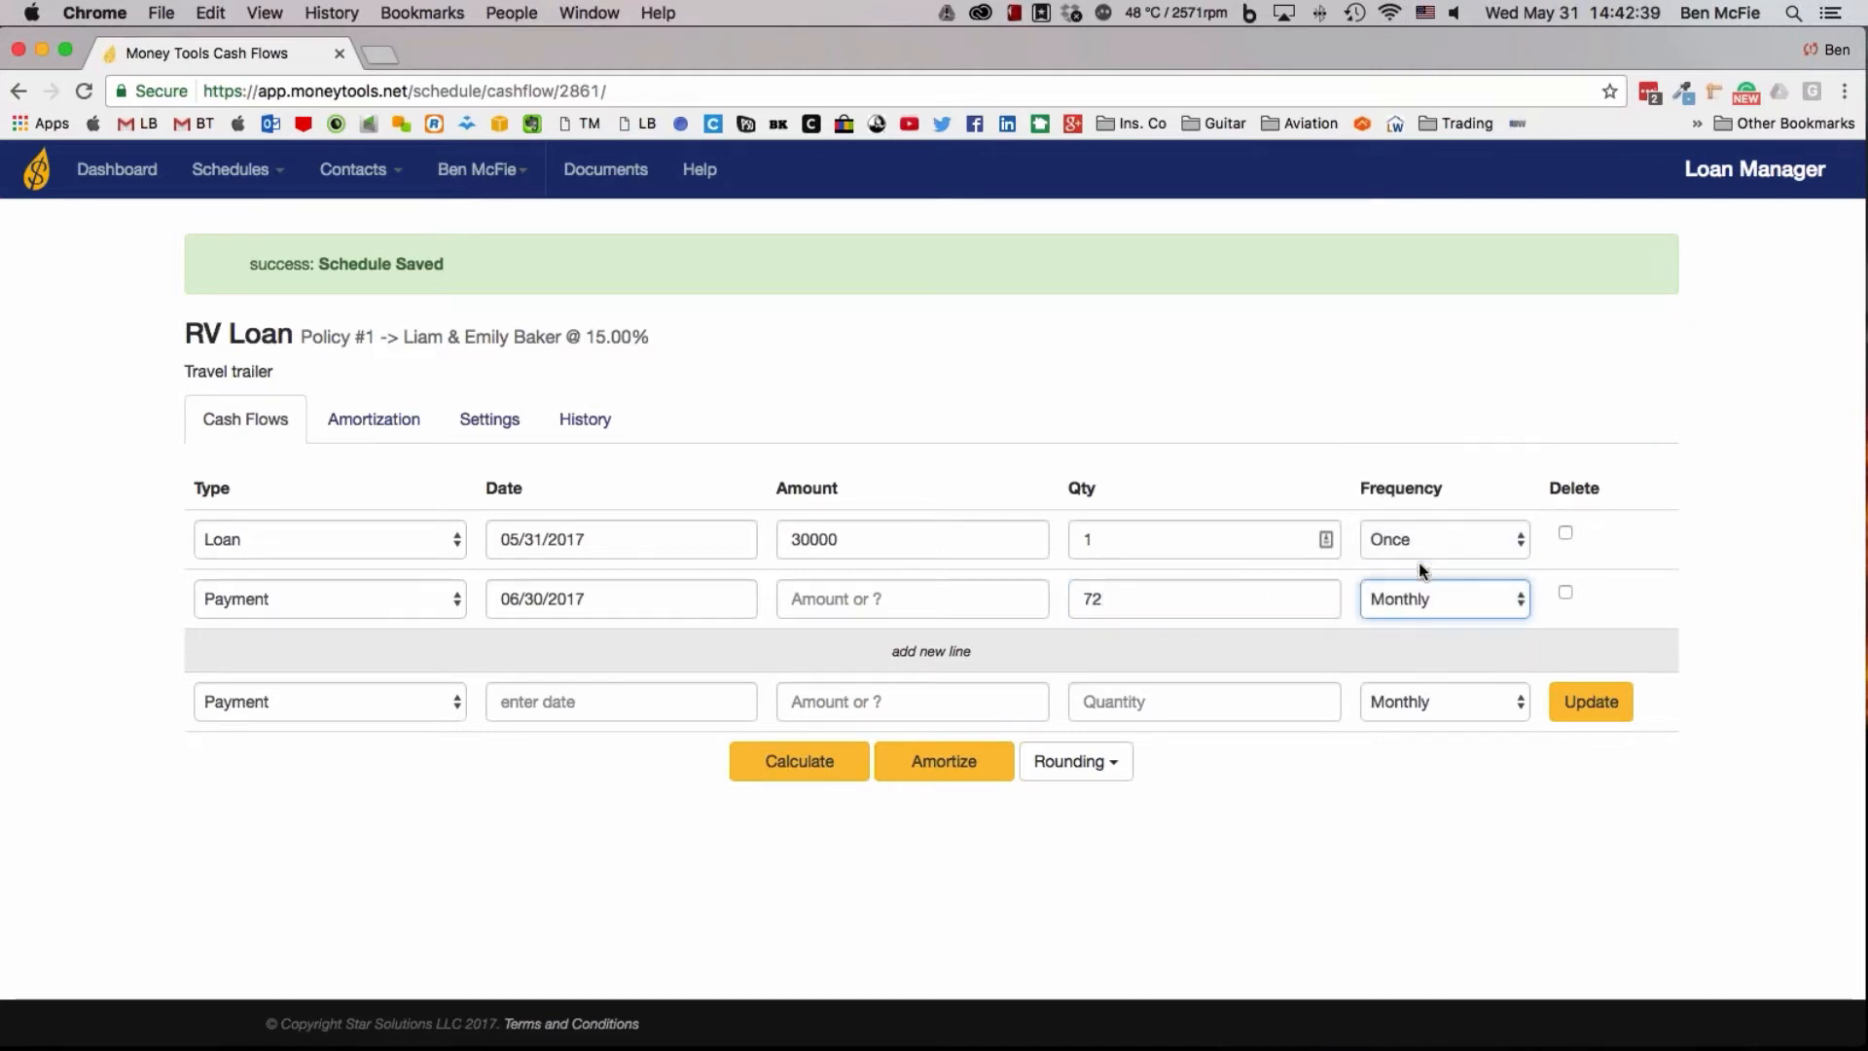
Calculate the unknown payment amount for the RV Loan, then check the resulting payment lines and the available rounding options
left_click(798, 769)
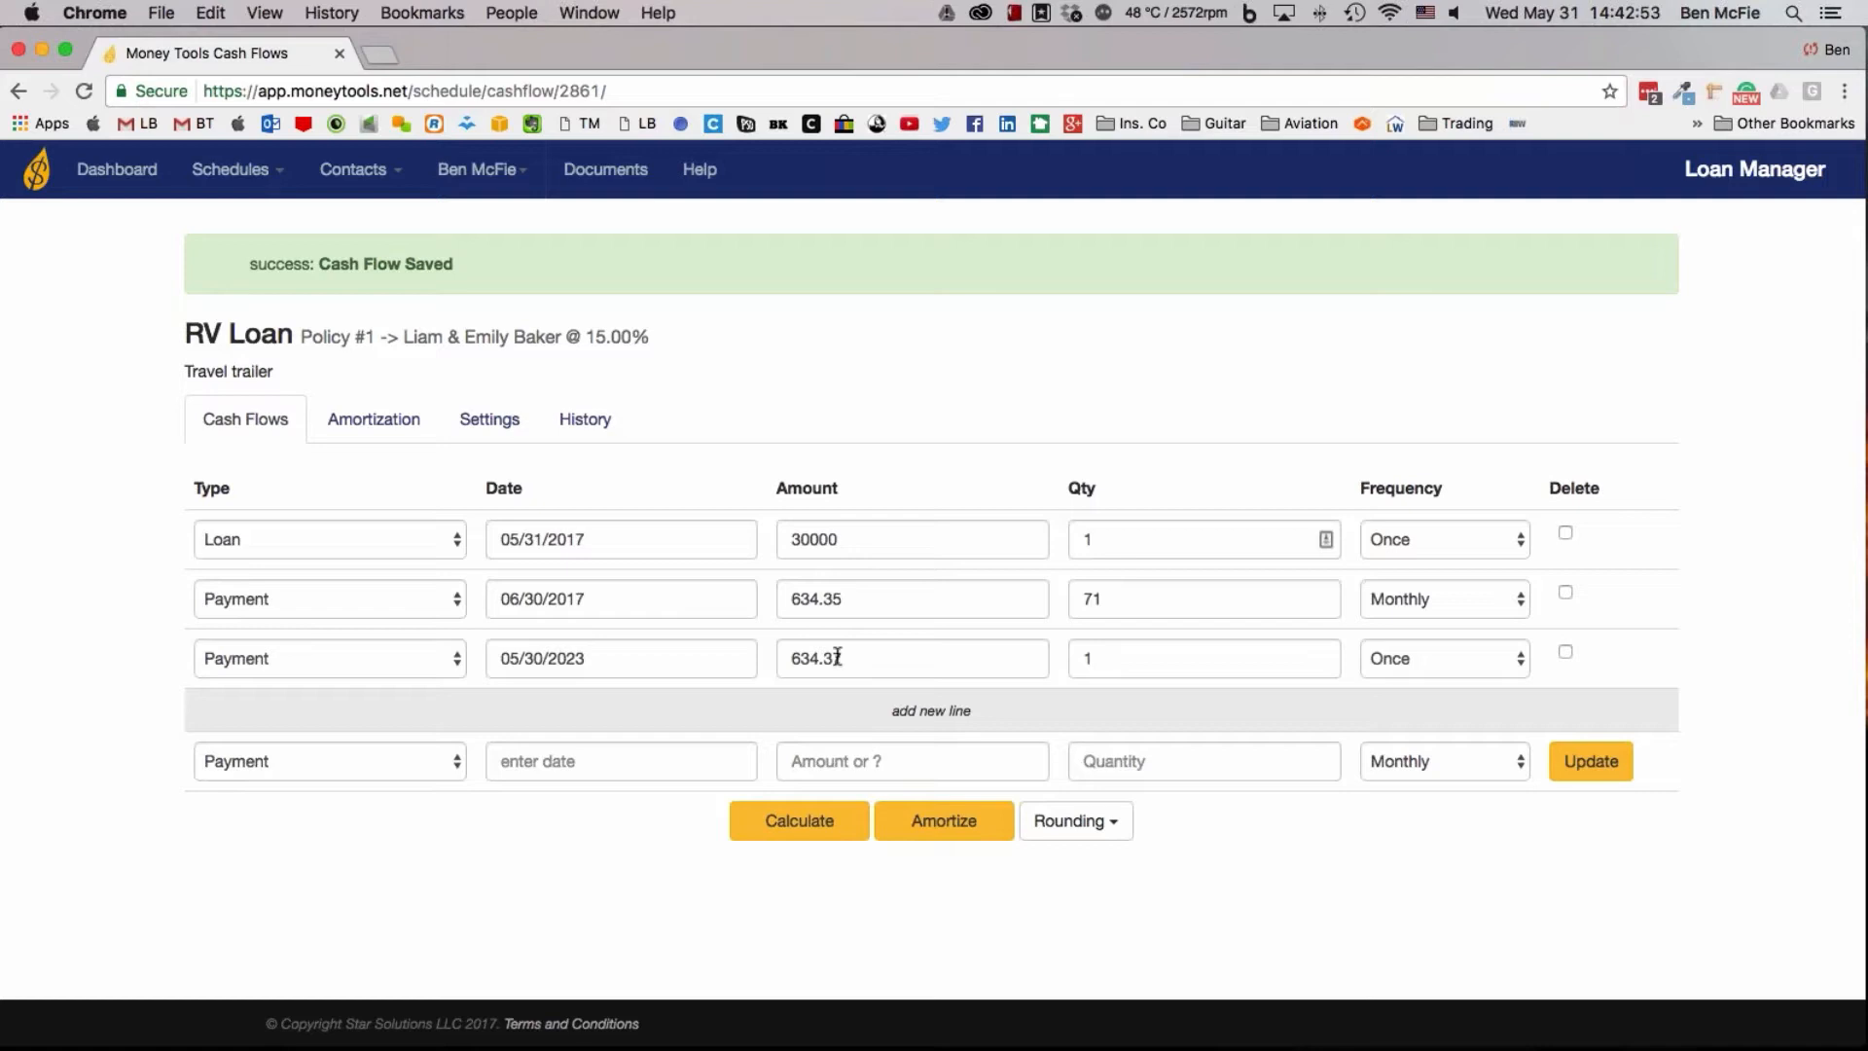
mouse_move(847, 657)
left_mouse_down()
mouse_move(797, 658)
mouse_move(838, 659)
left_mouse_up()
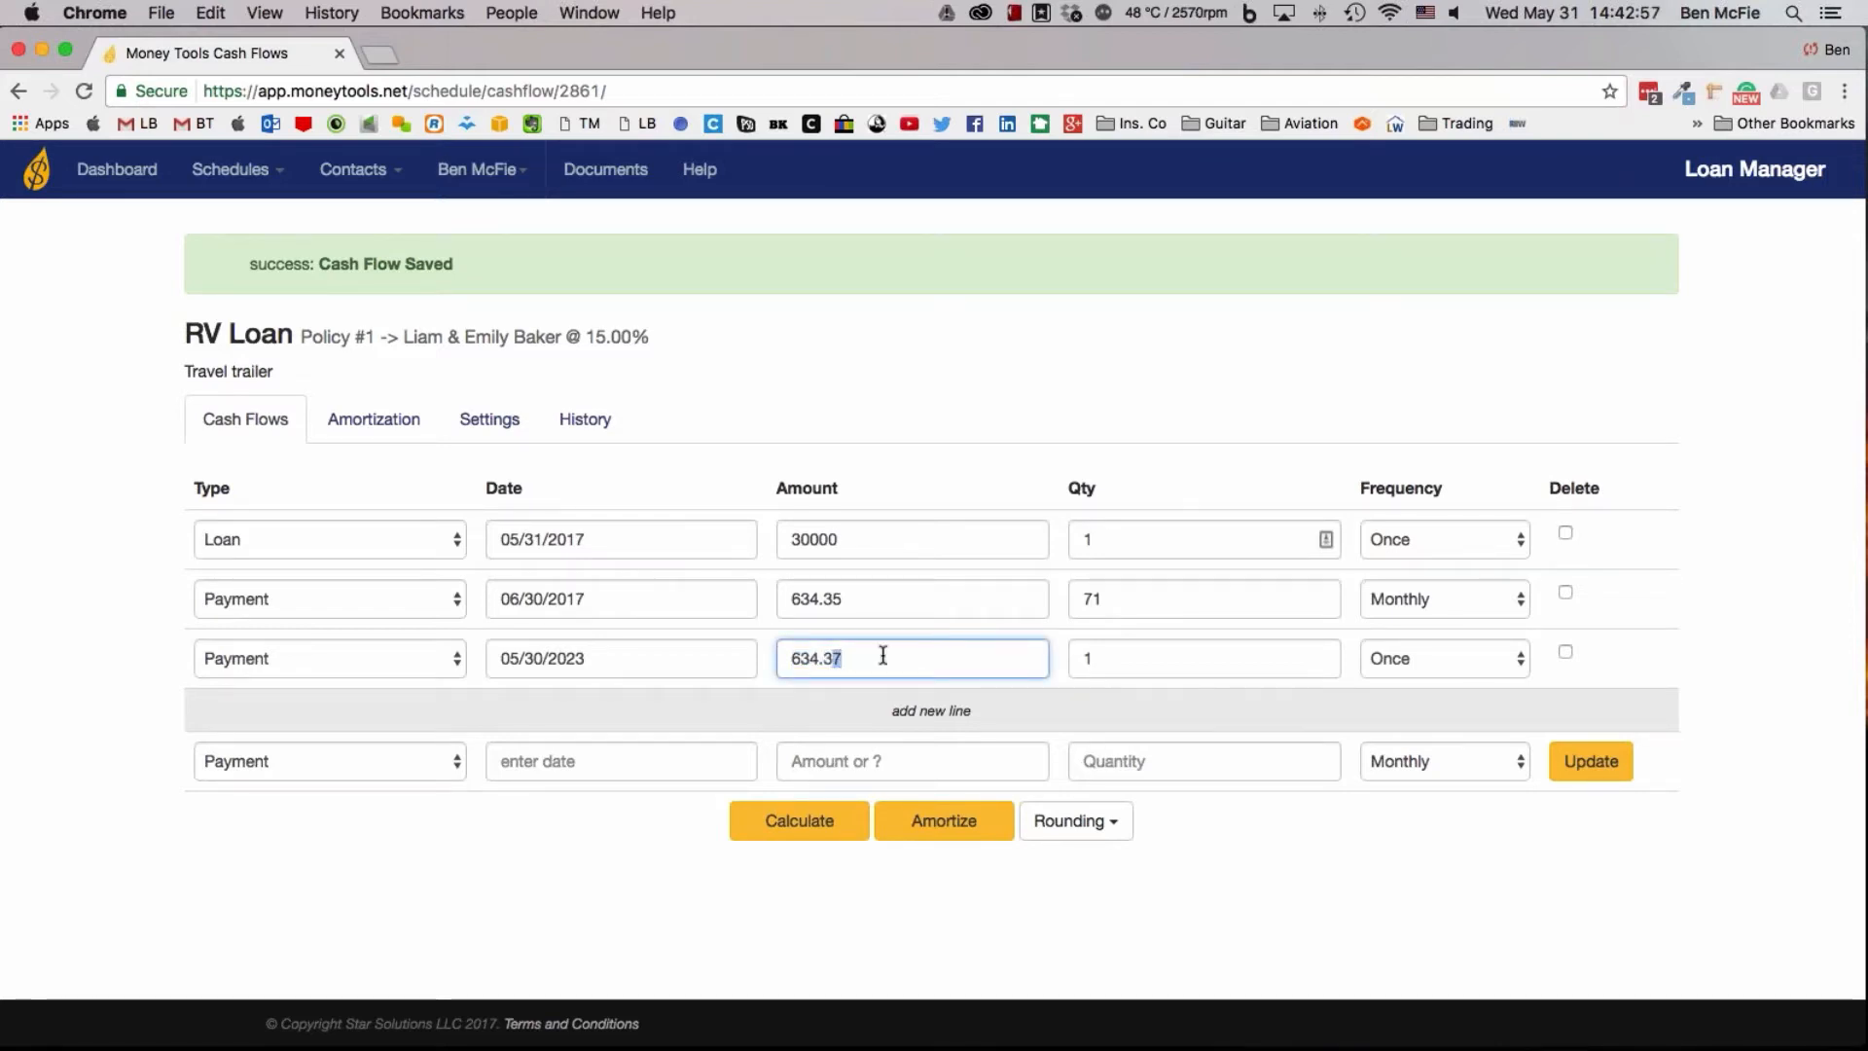
left_click(1095, 658)
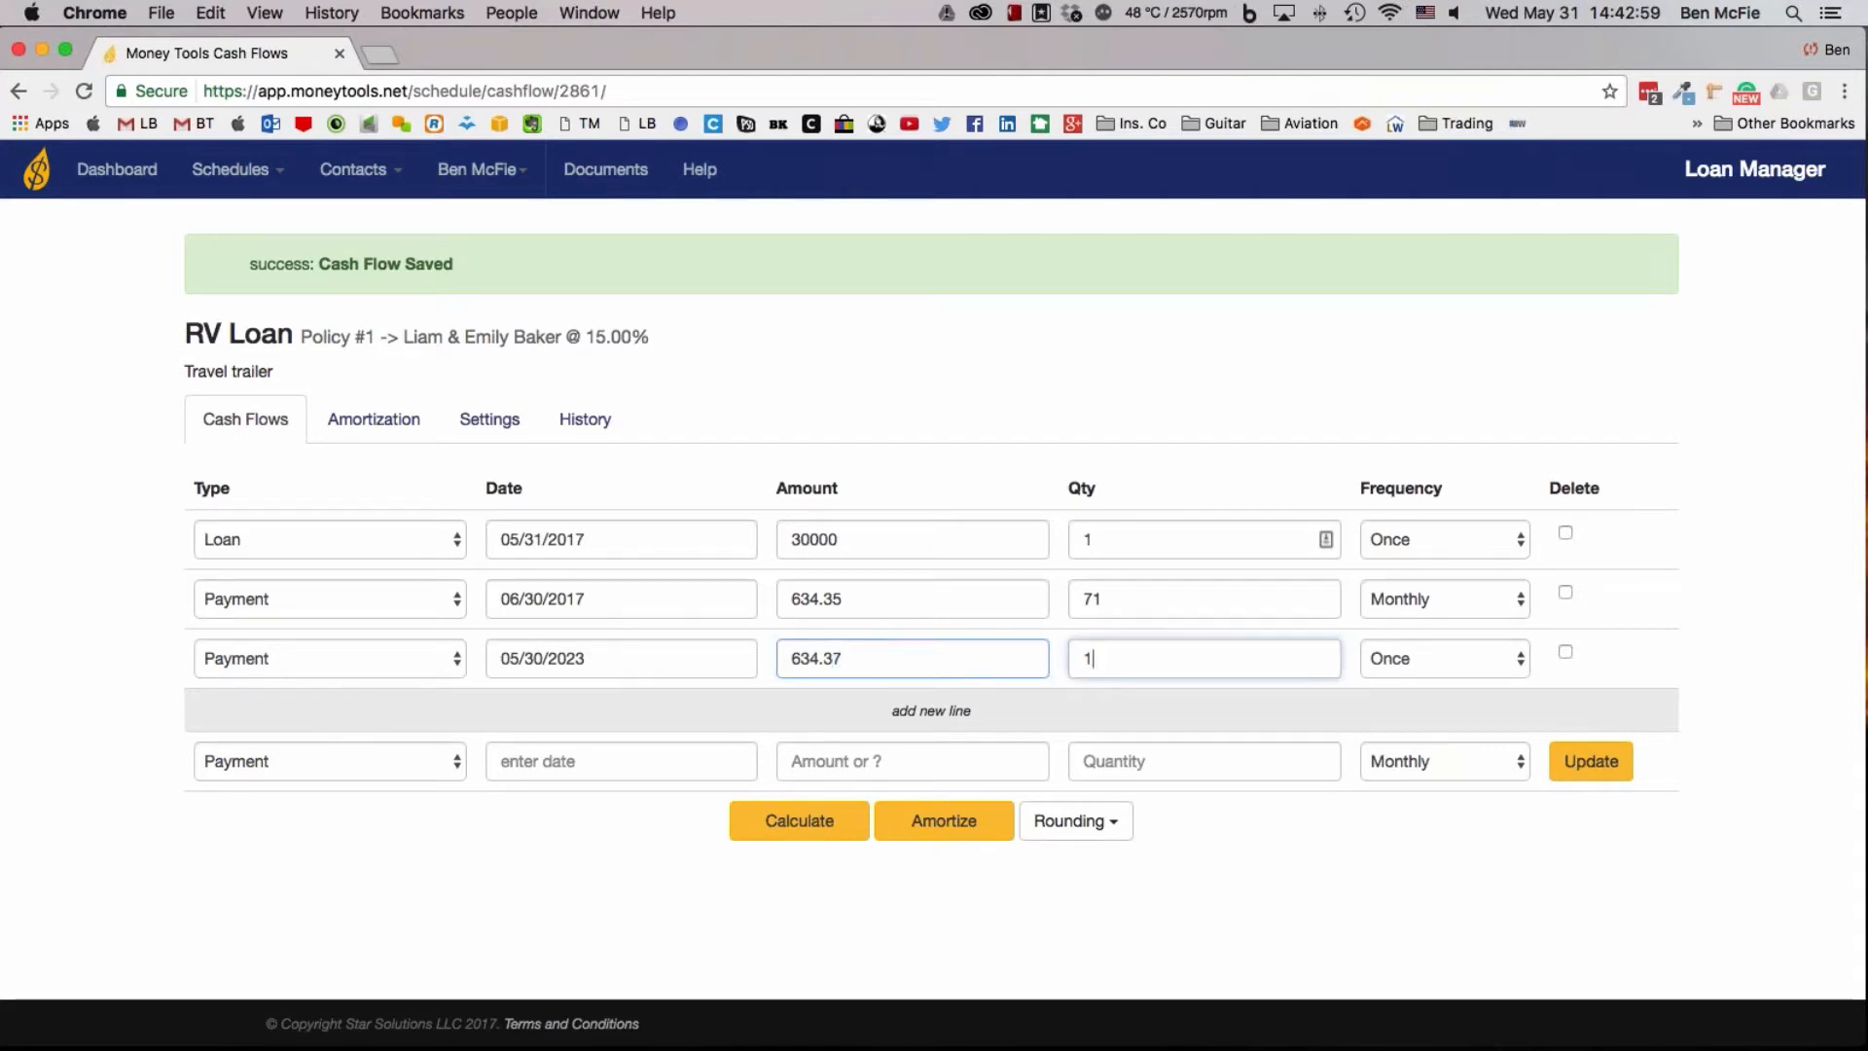
double_click(1092, 598)
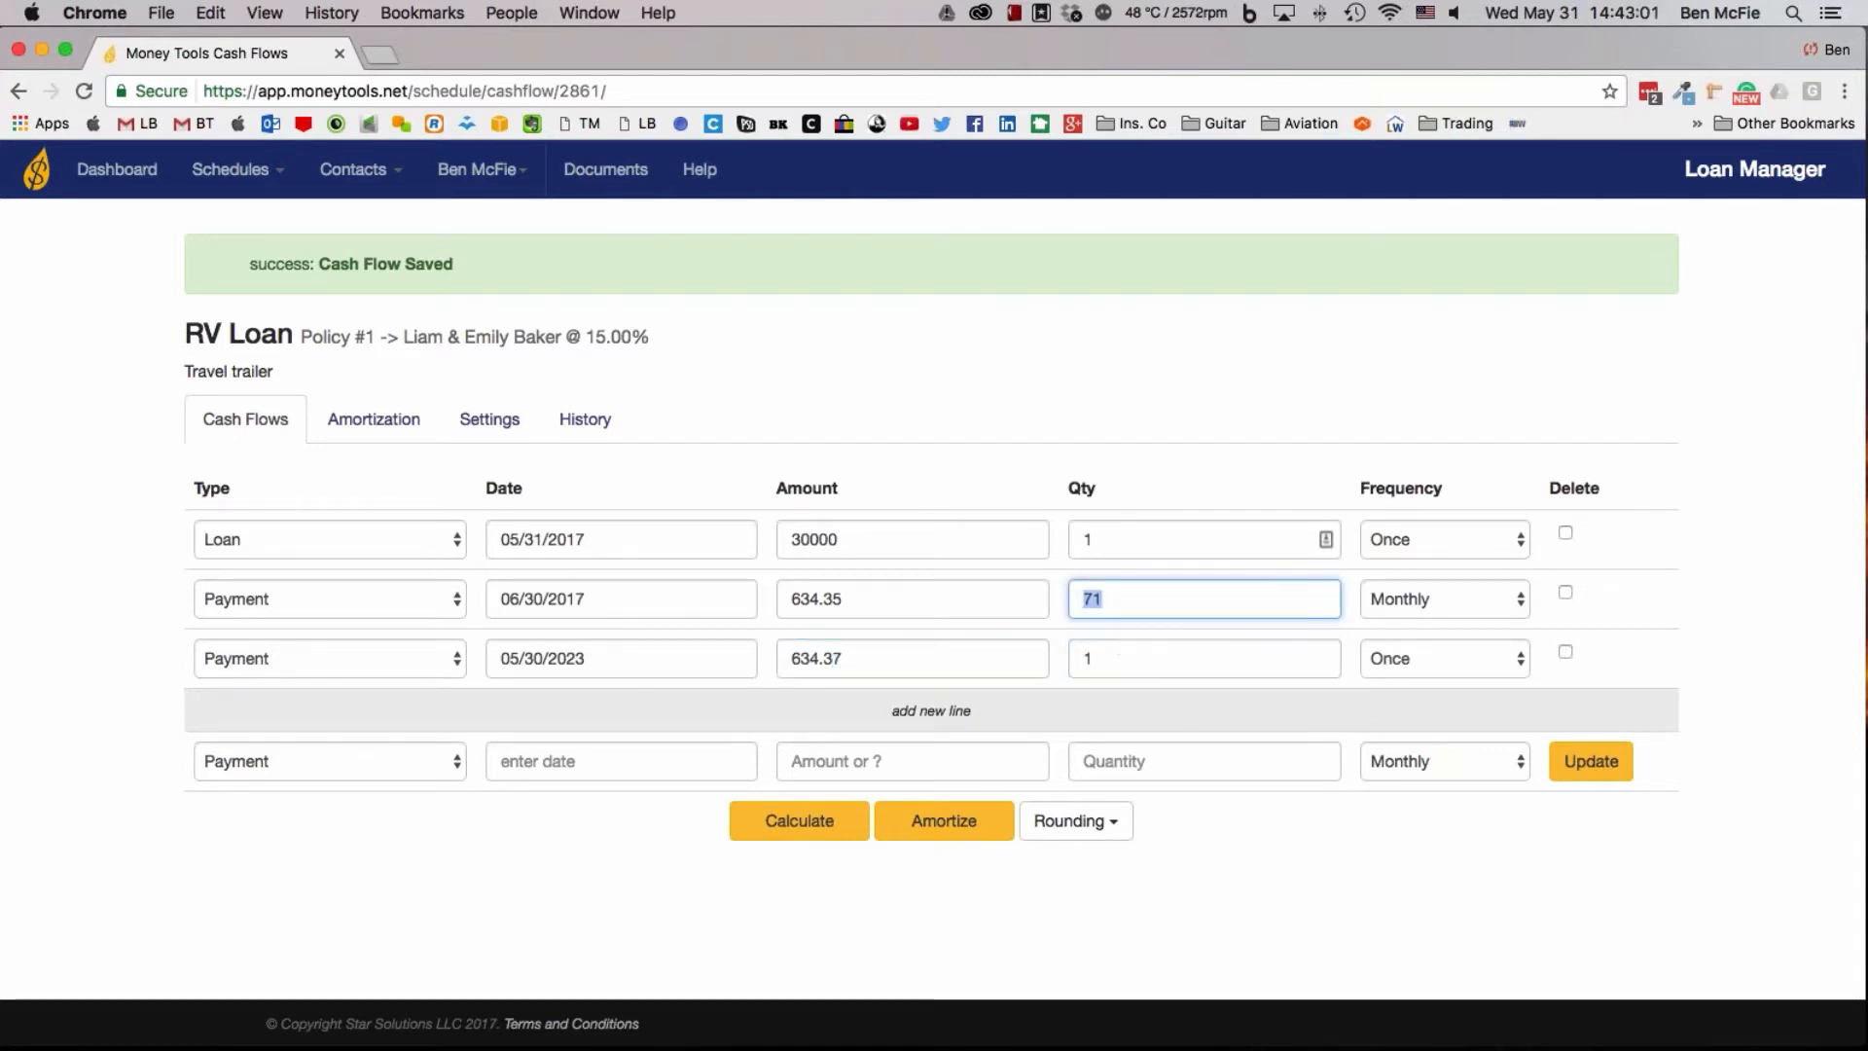
double_click(1087, 658)
left_click(910, 600)
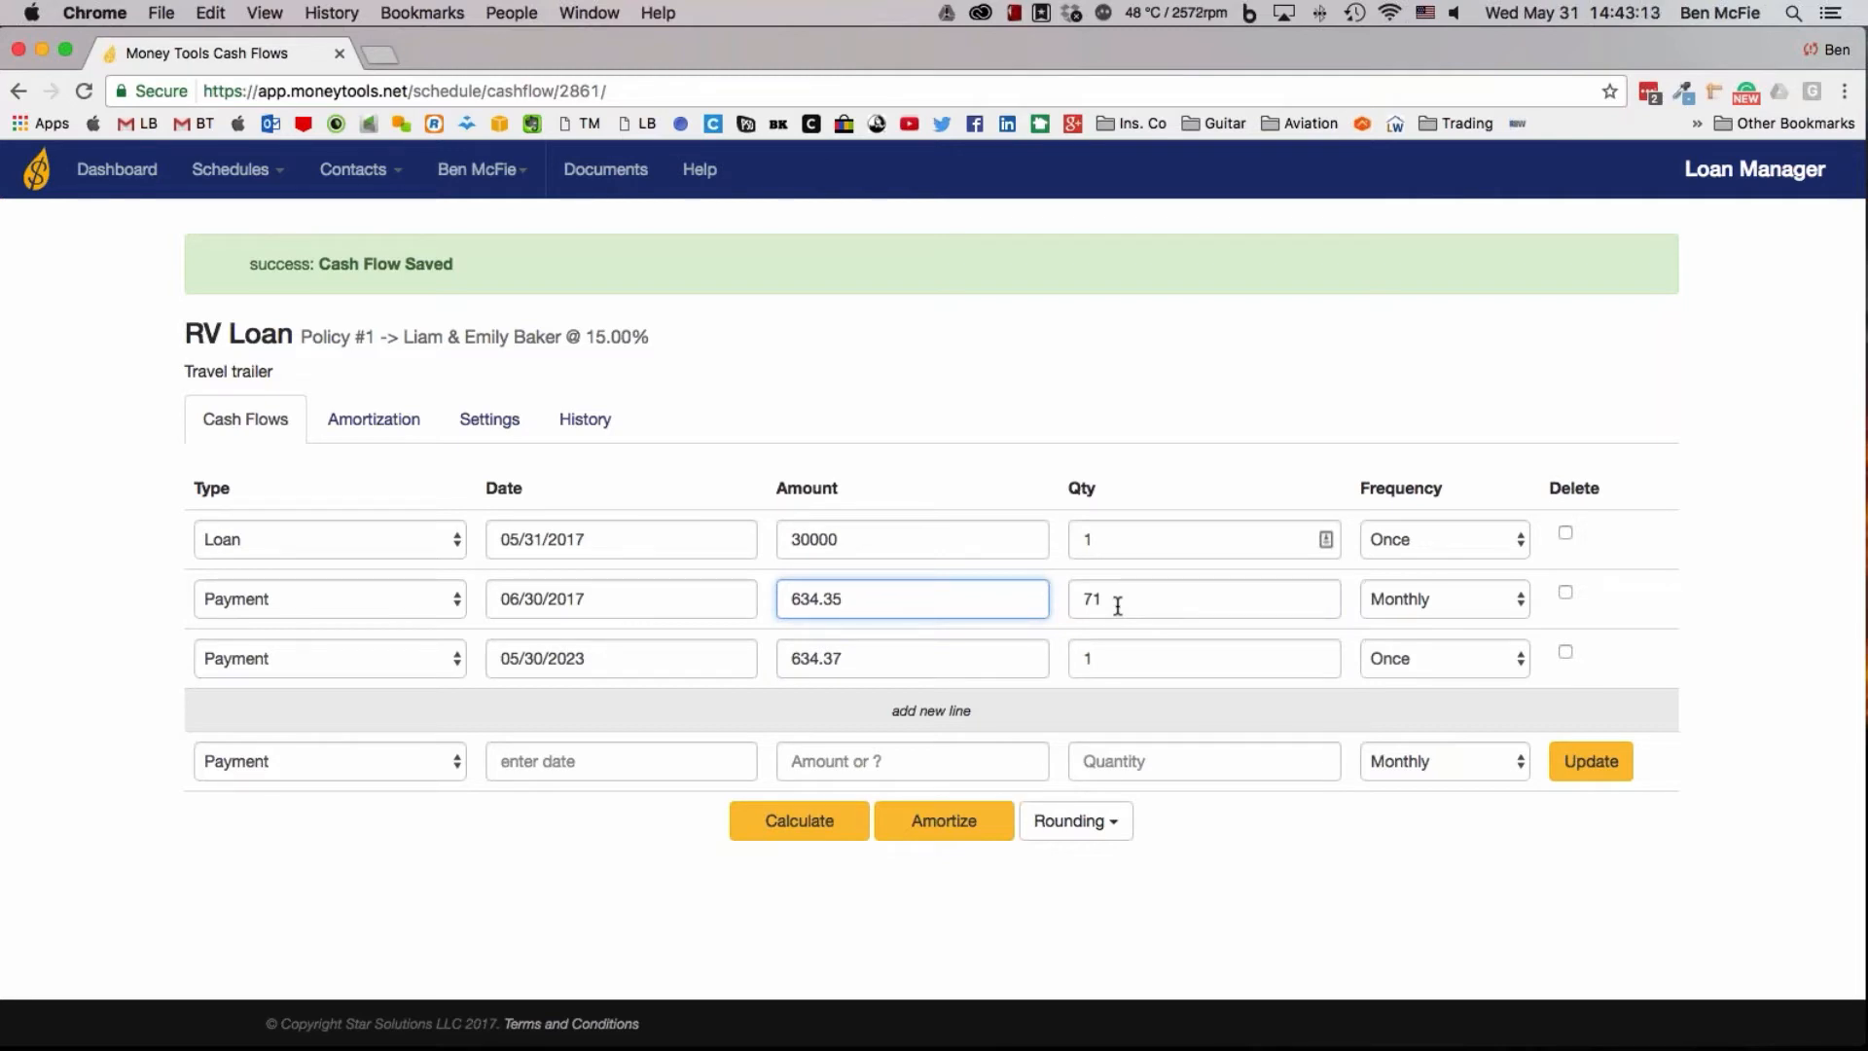
left_click(1086, 829)
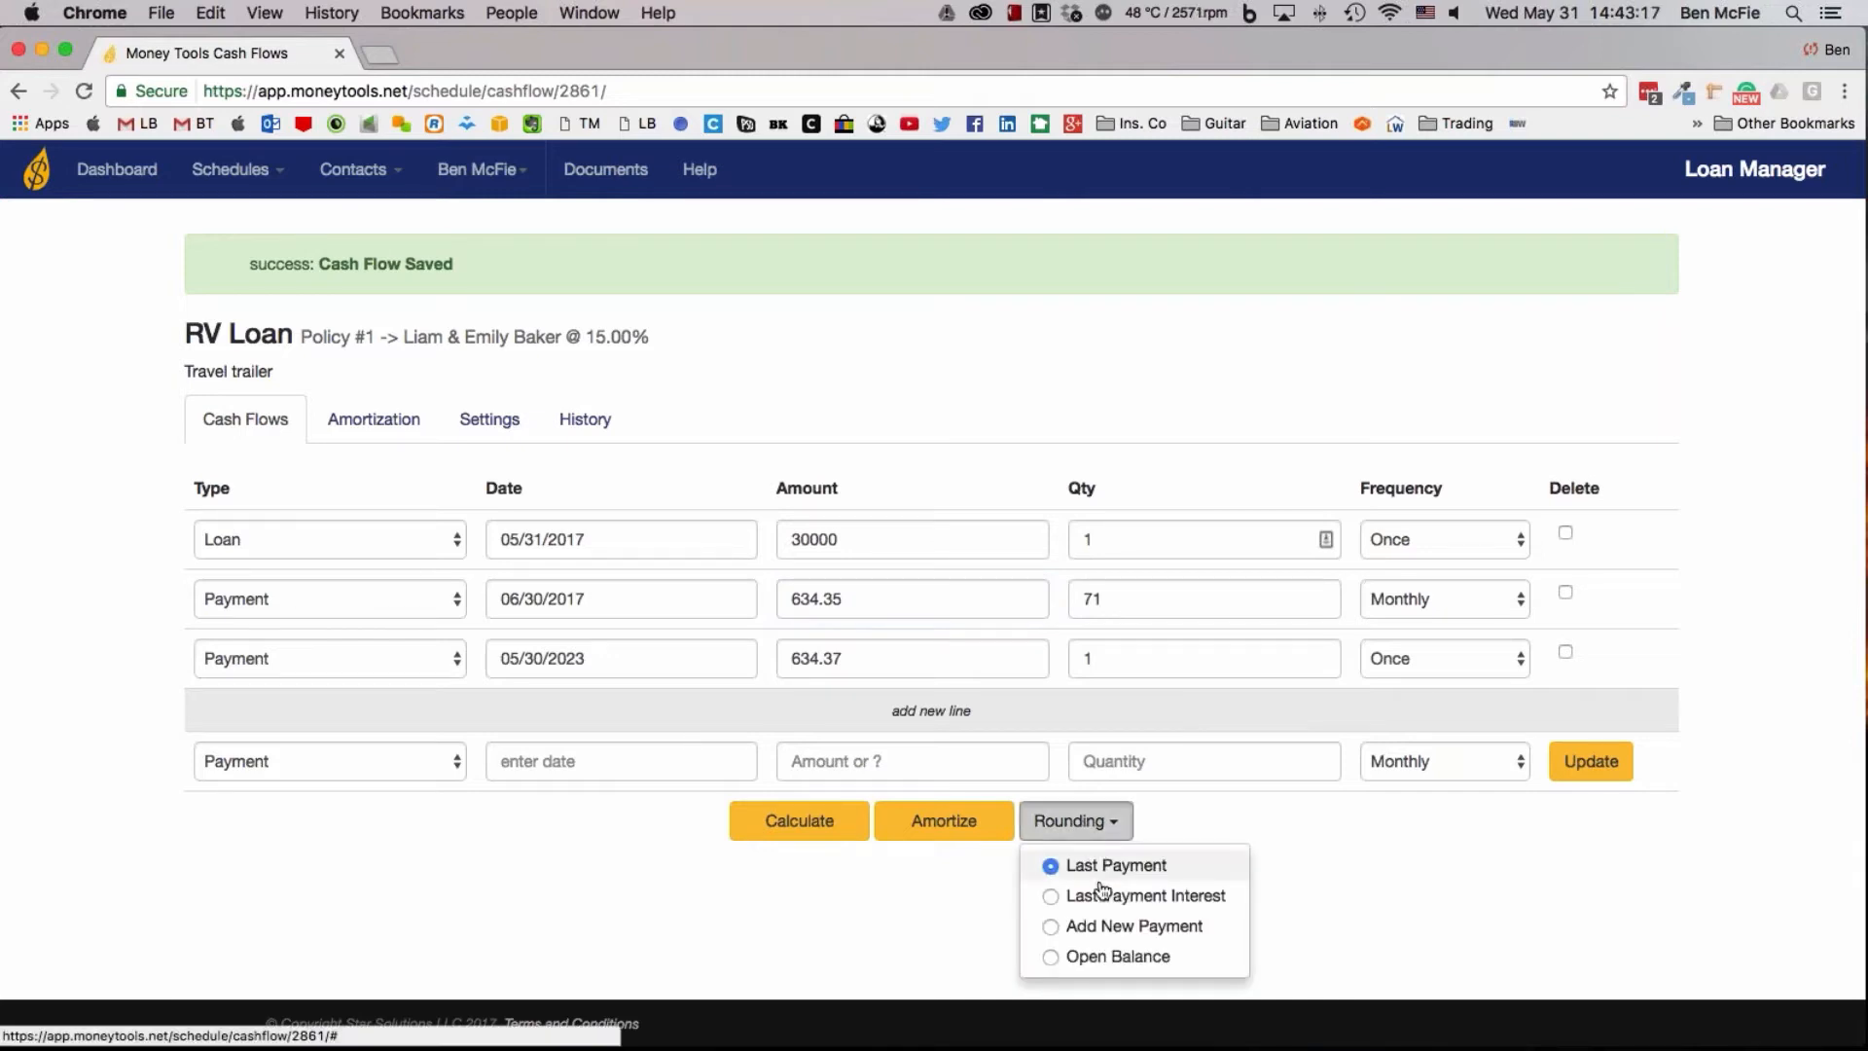
left_click(1265, 815)
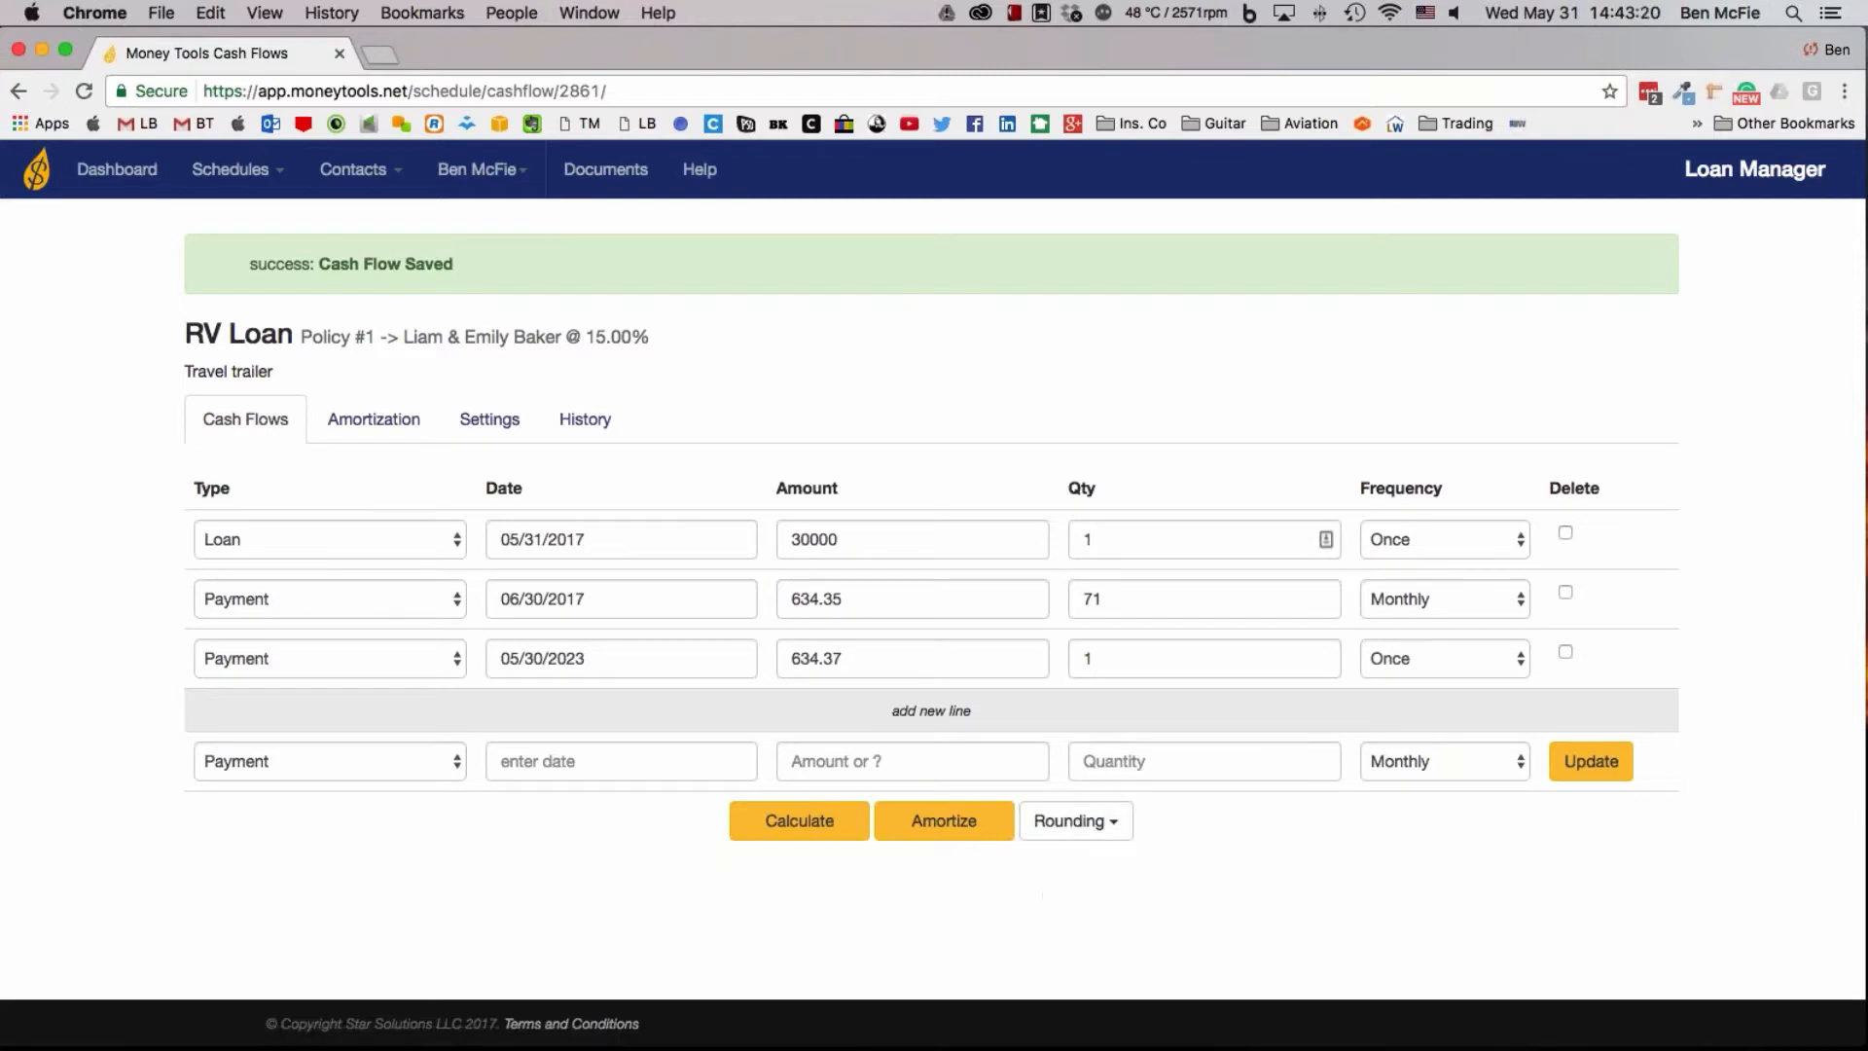
Amortize the RV Loan and examine the interest, principal, balance and yearly totals of its payments
left_click(989, 837)
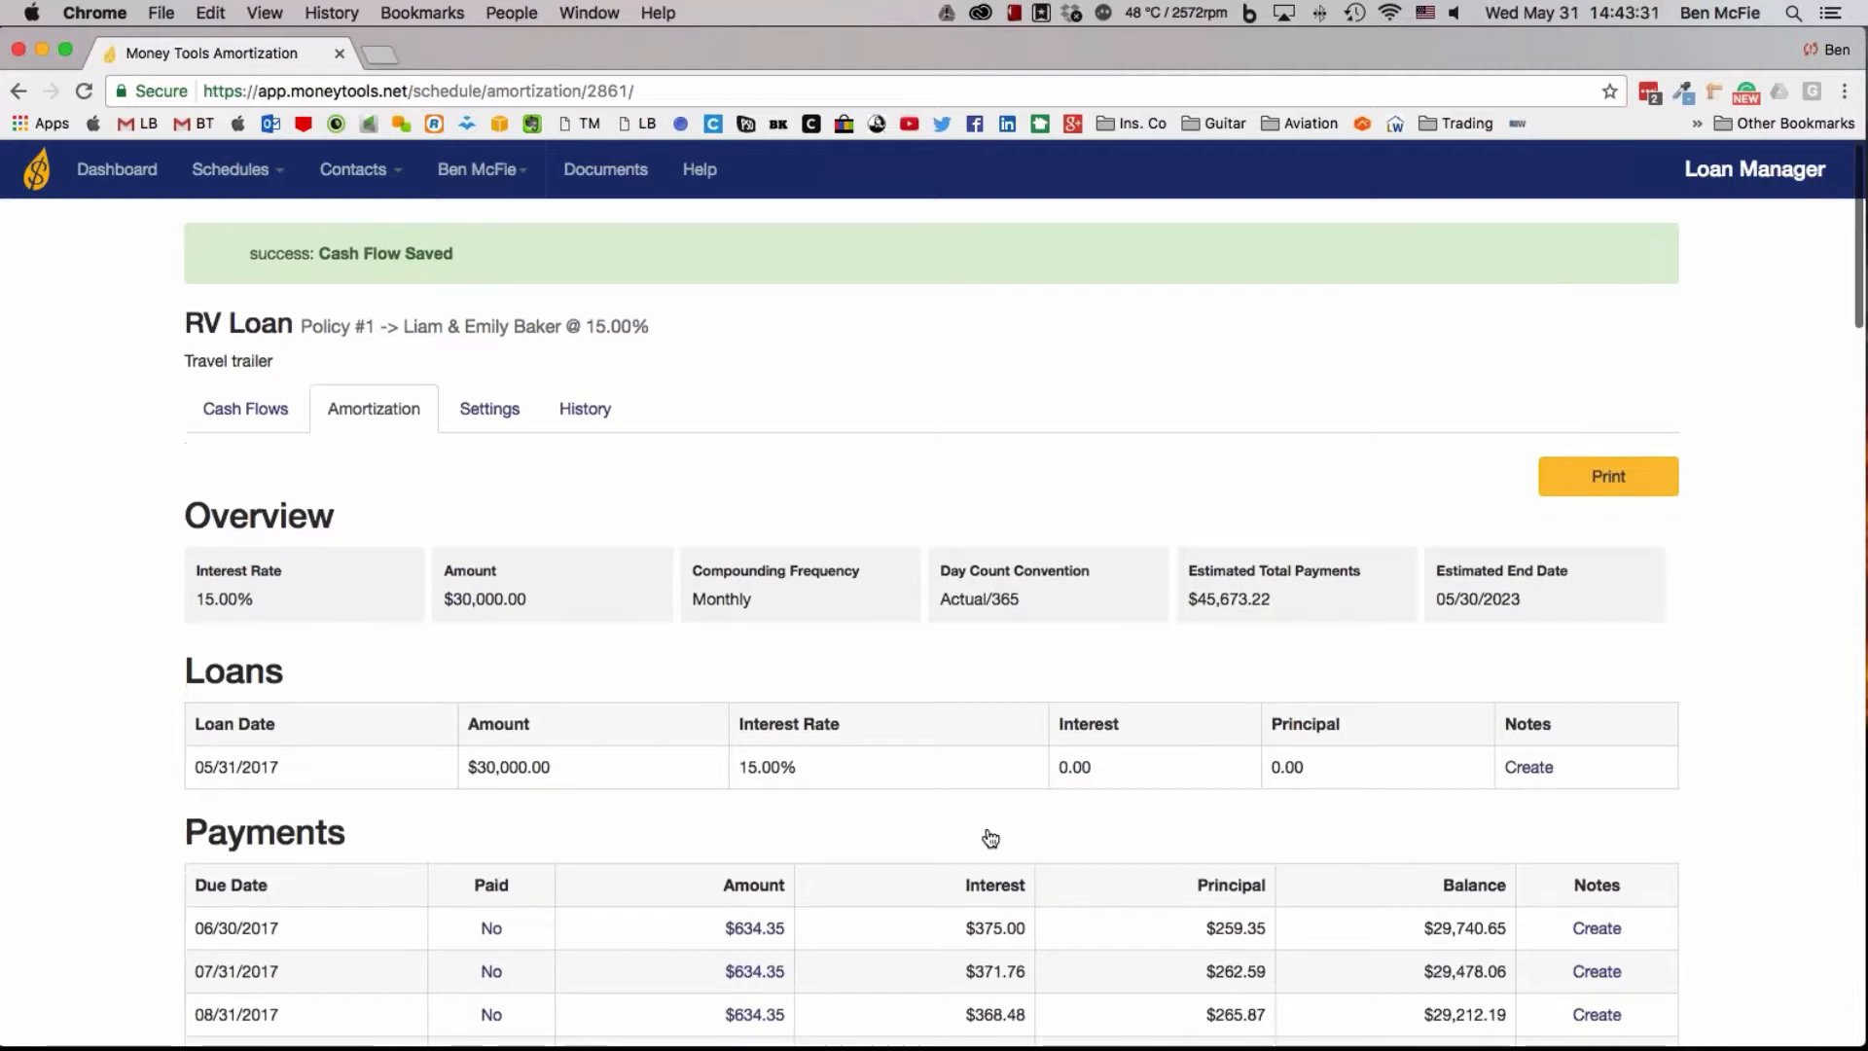
scroll(990, 839, "down", 3)
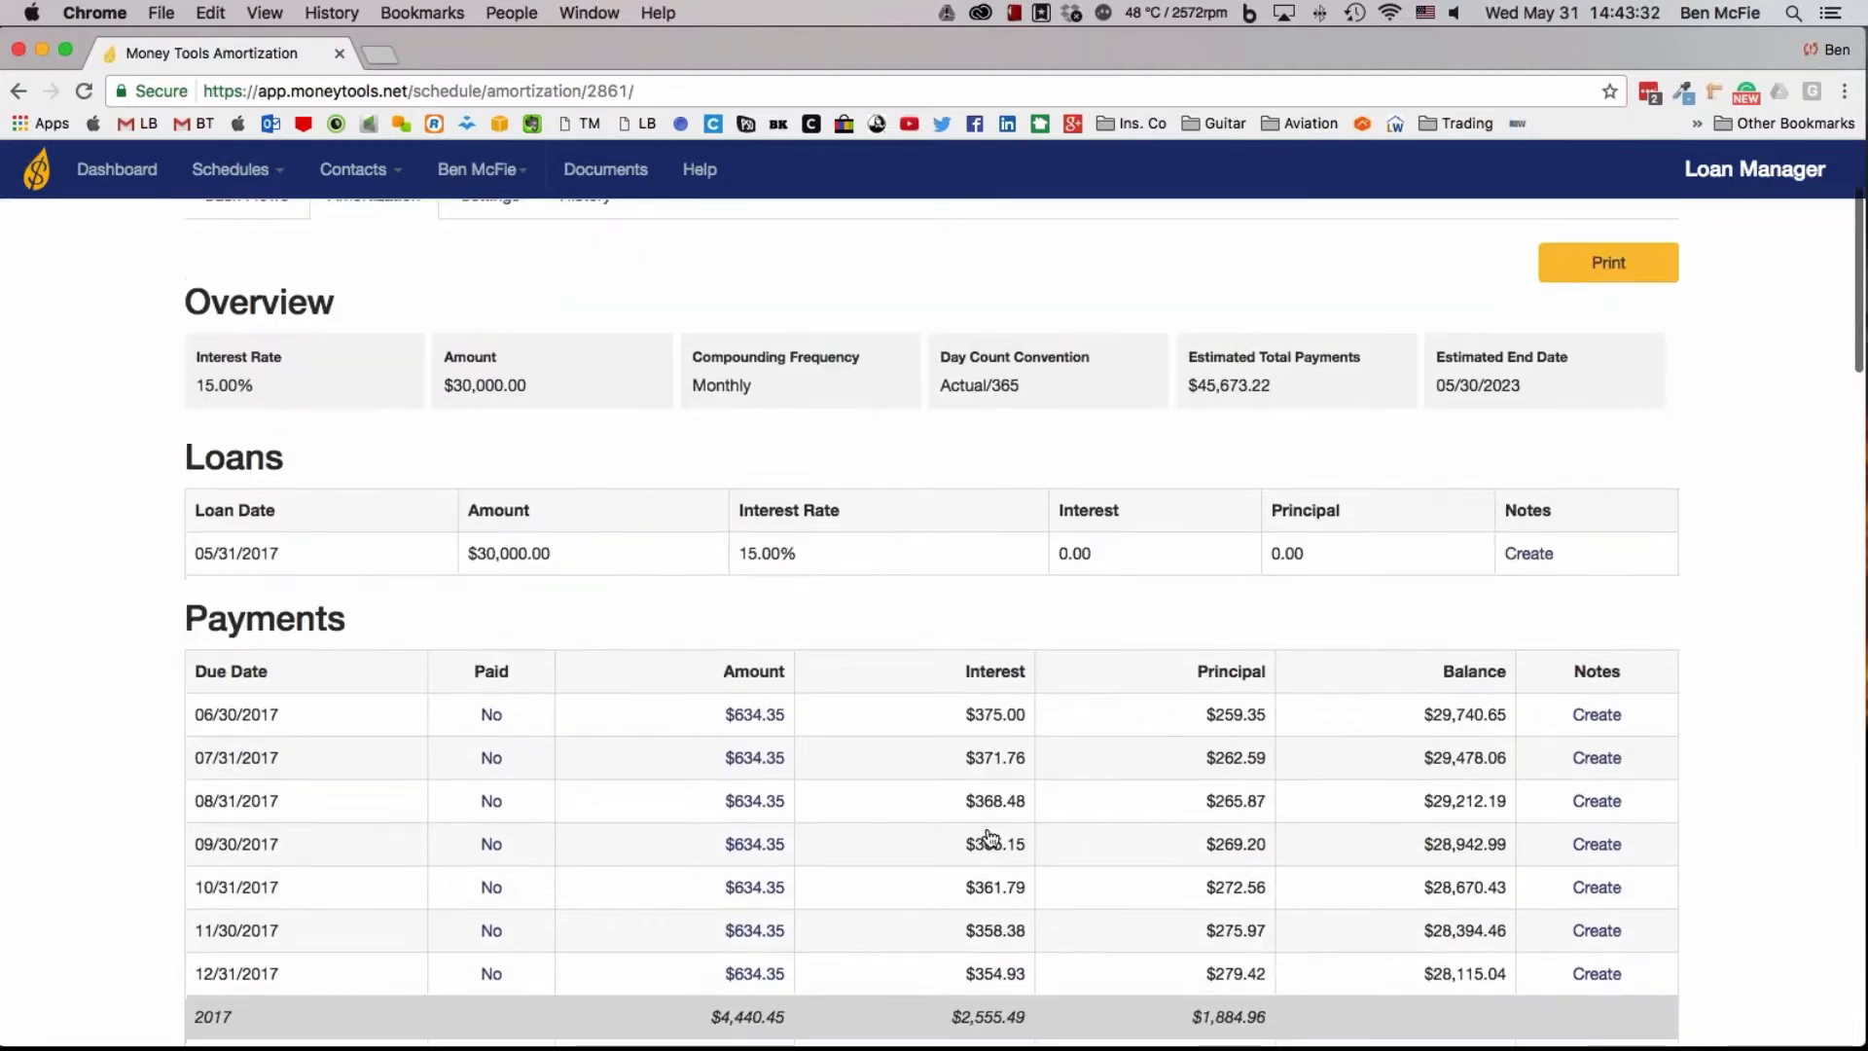
scroll(991, 839, "down", 2)
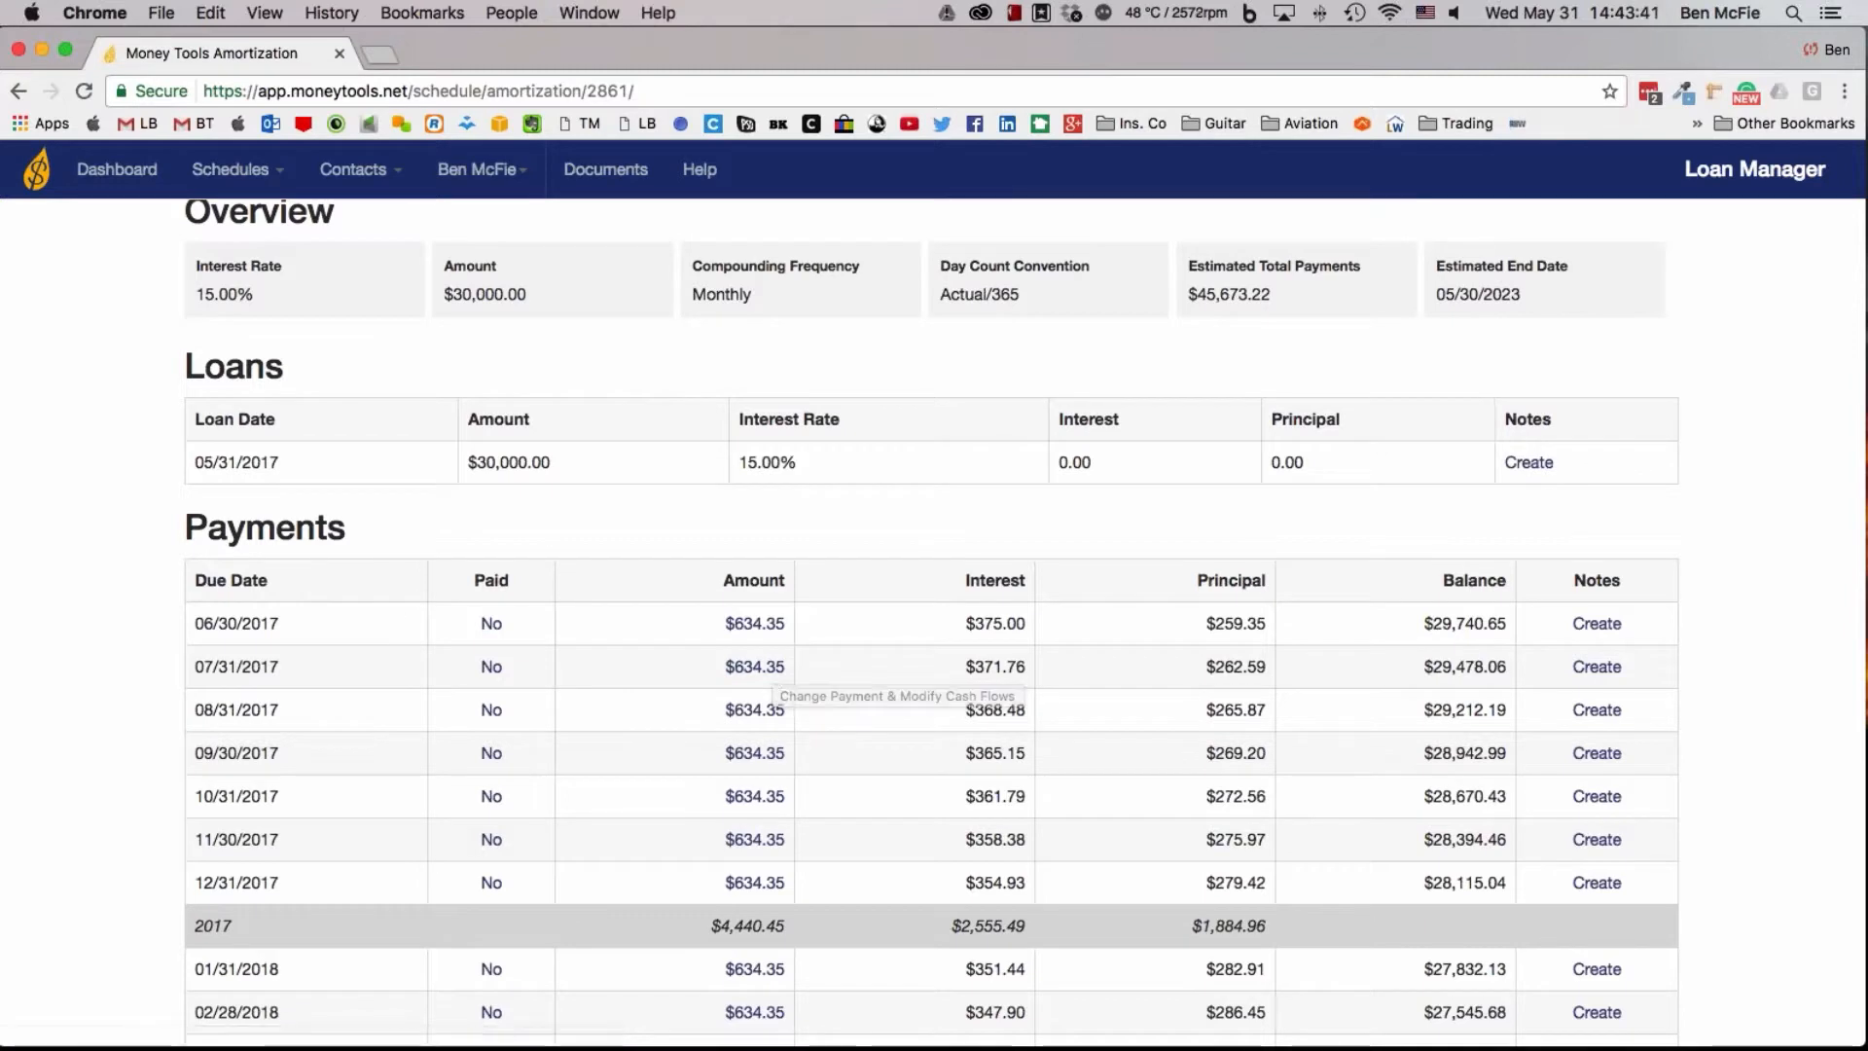
scroll(775, 669, "down", 1)
scroll(1018, 541, "down", 2)
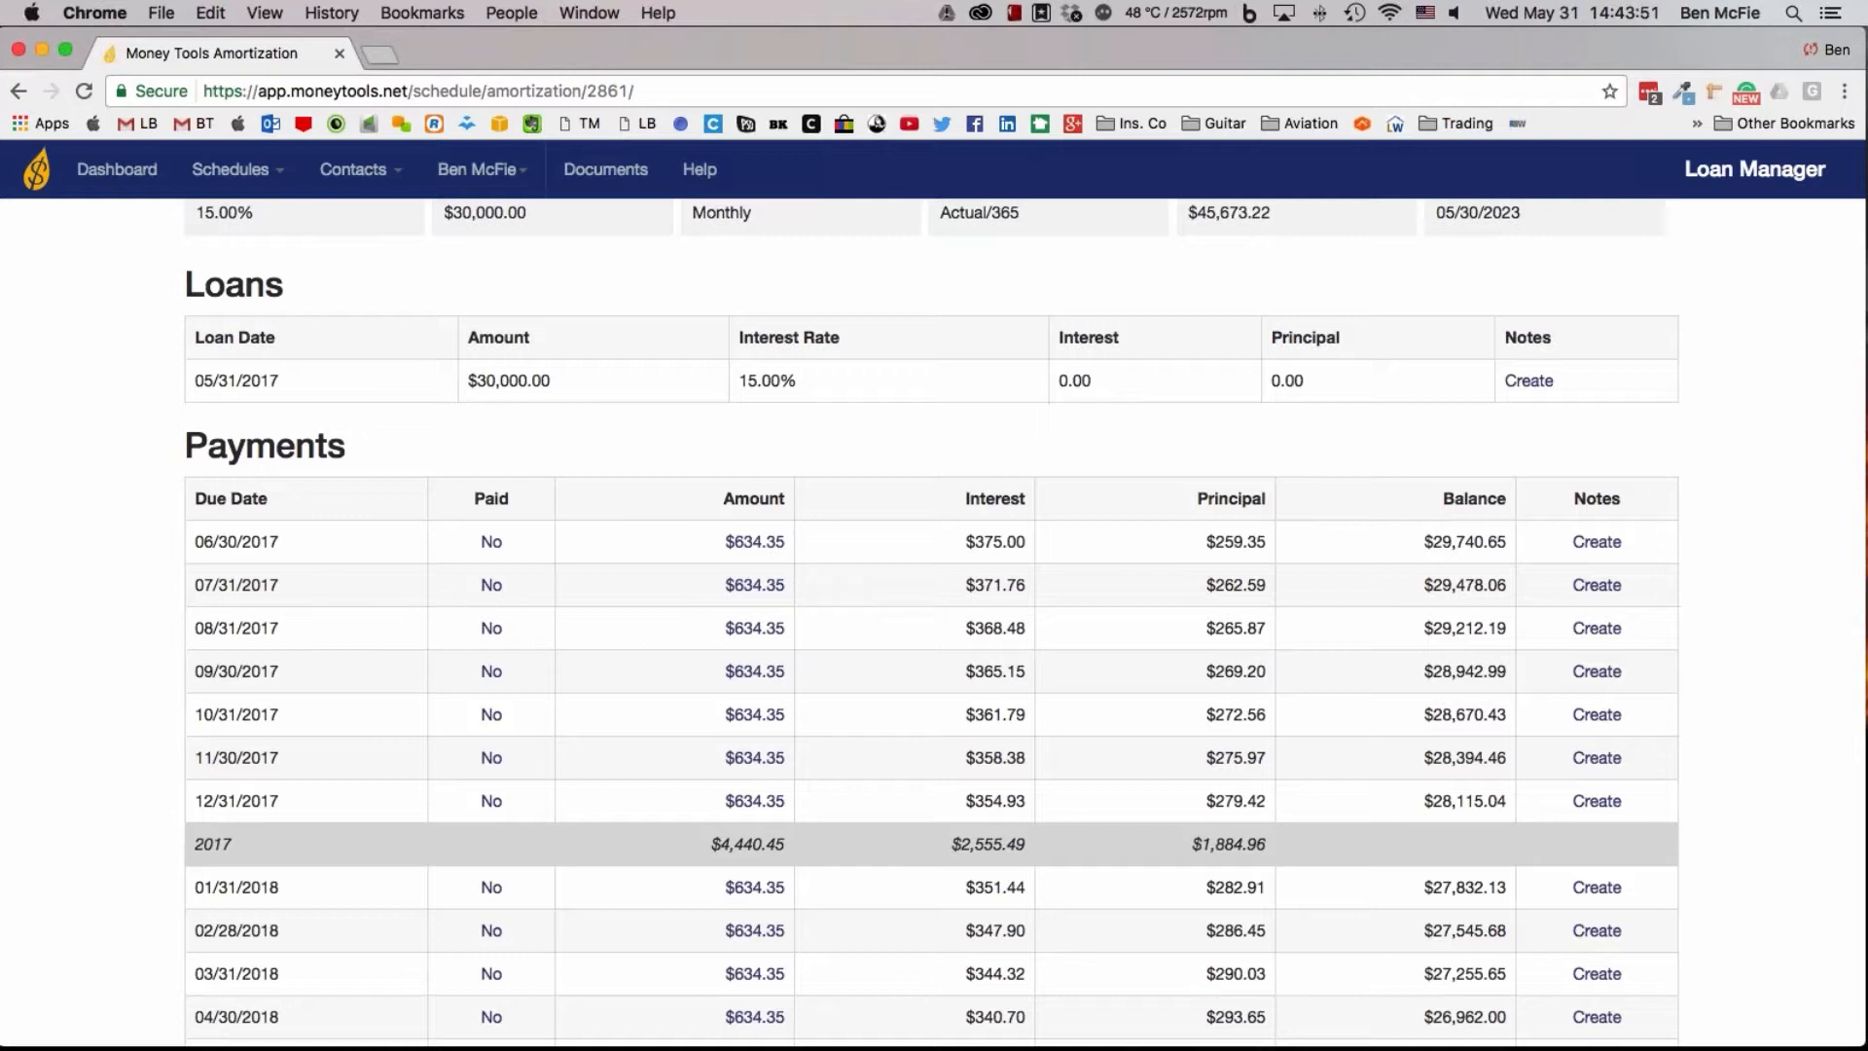
scroll(1480, 561, "down", 1)
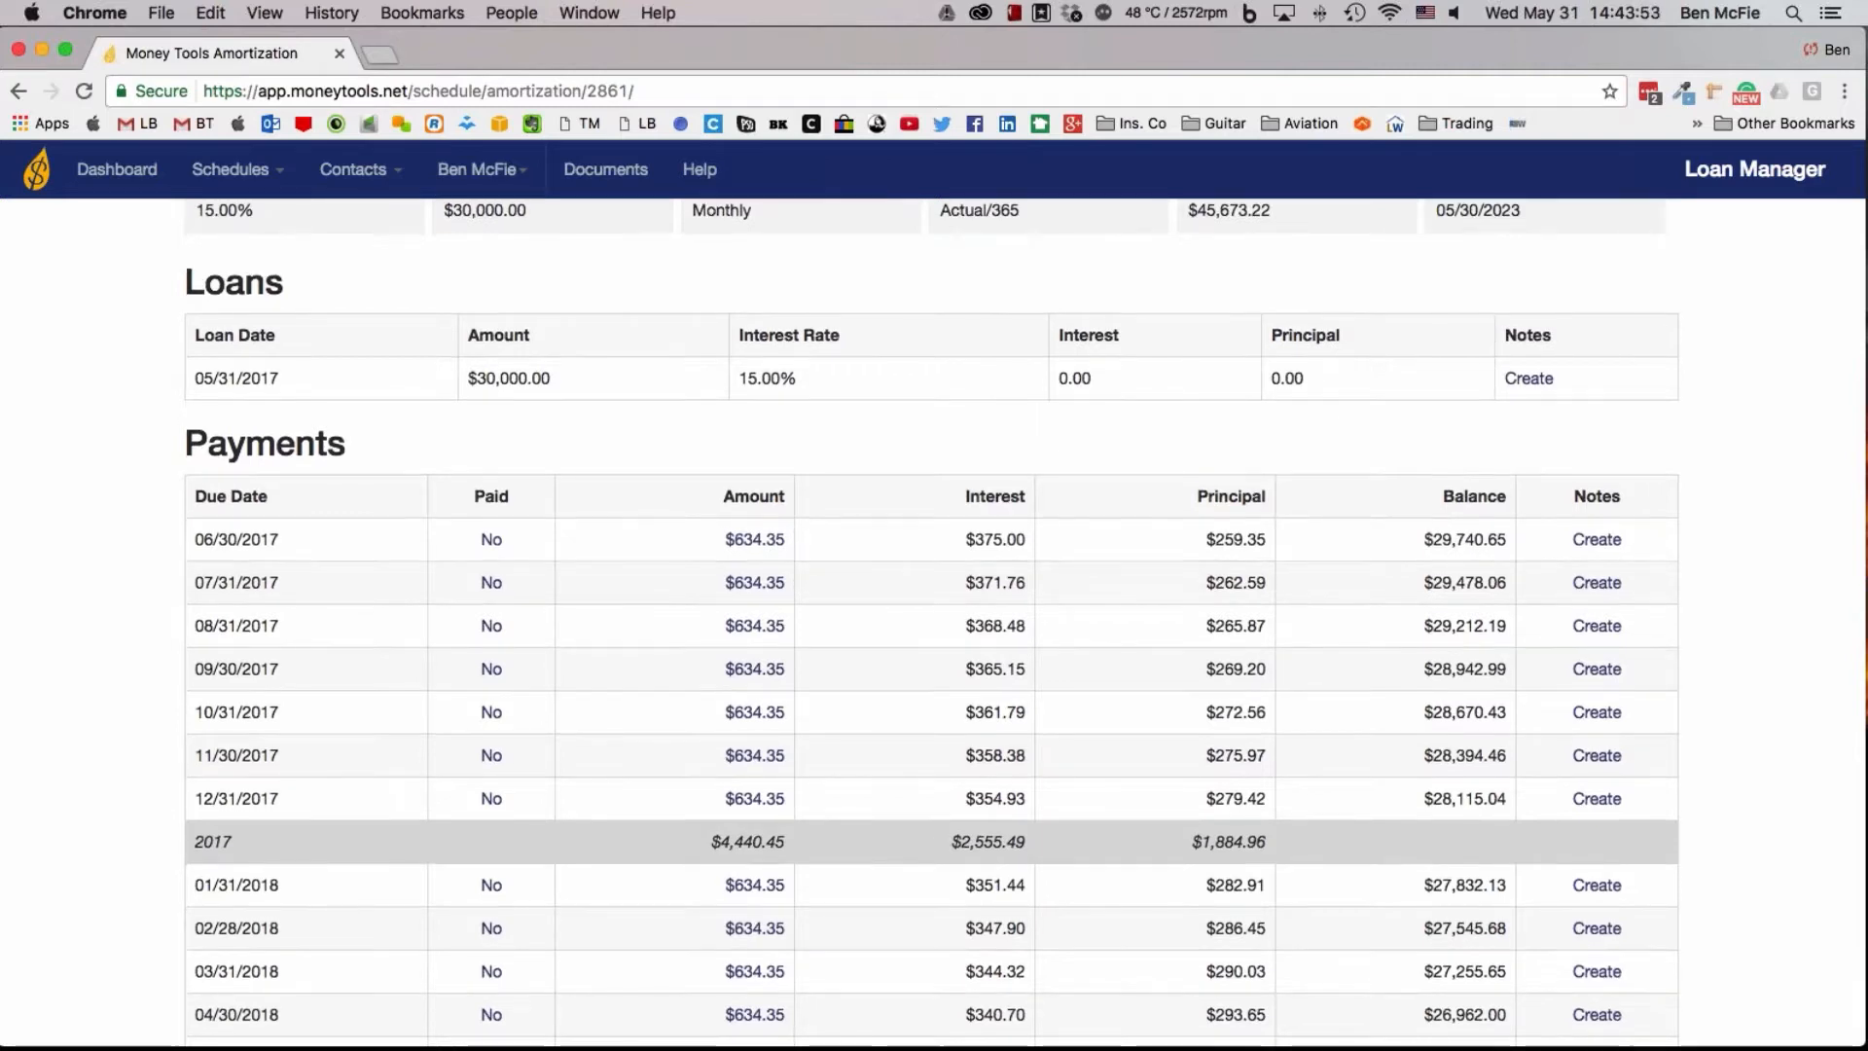
scroll(934, 622, "down", 3)
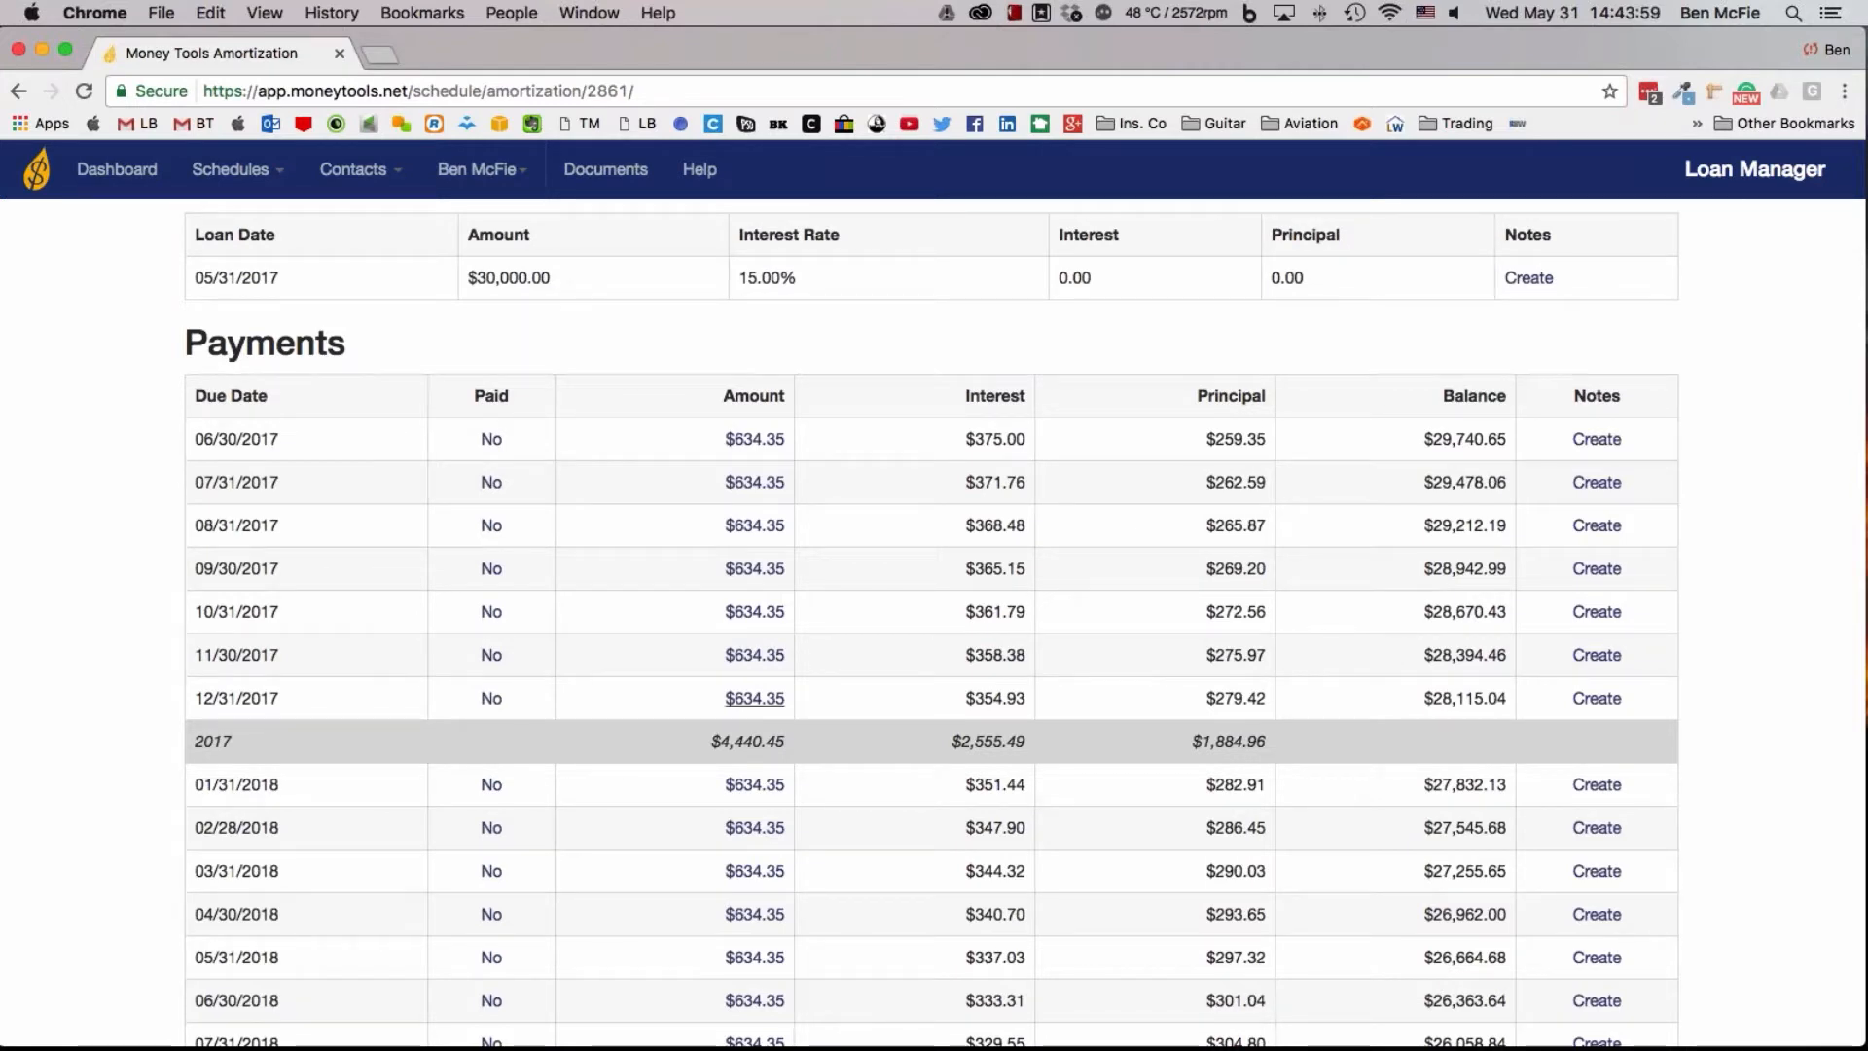
scroll(1177, 703, "down", 1)
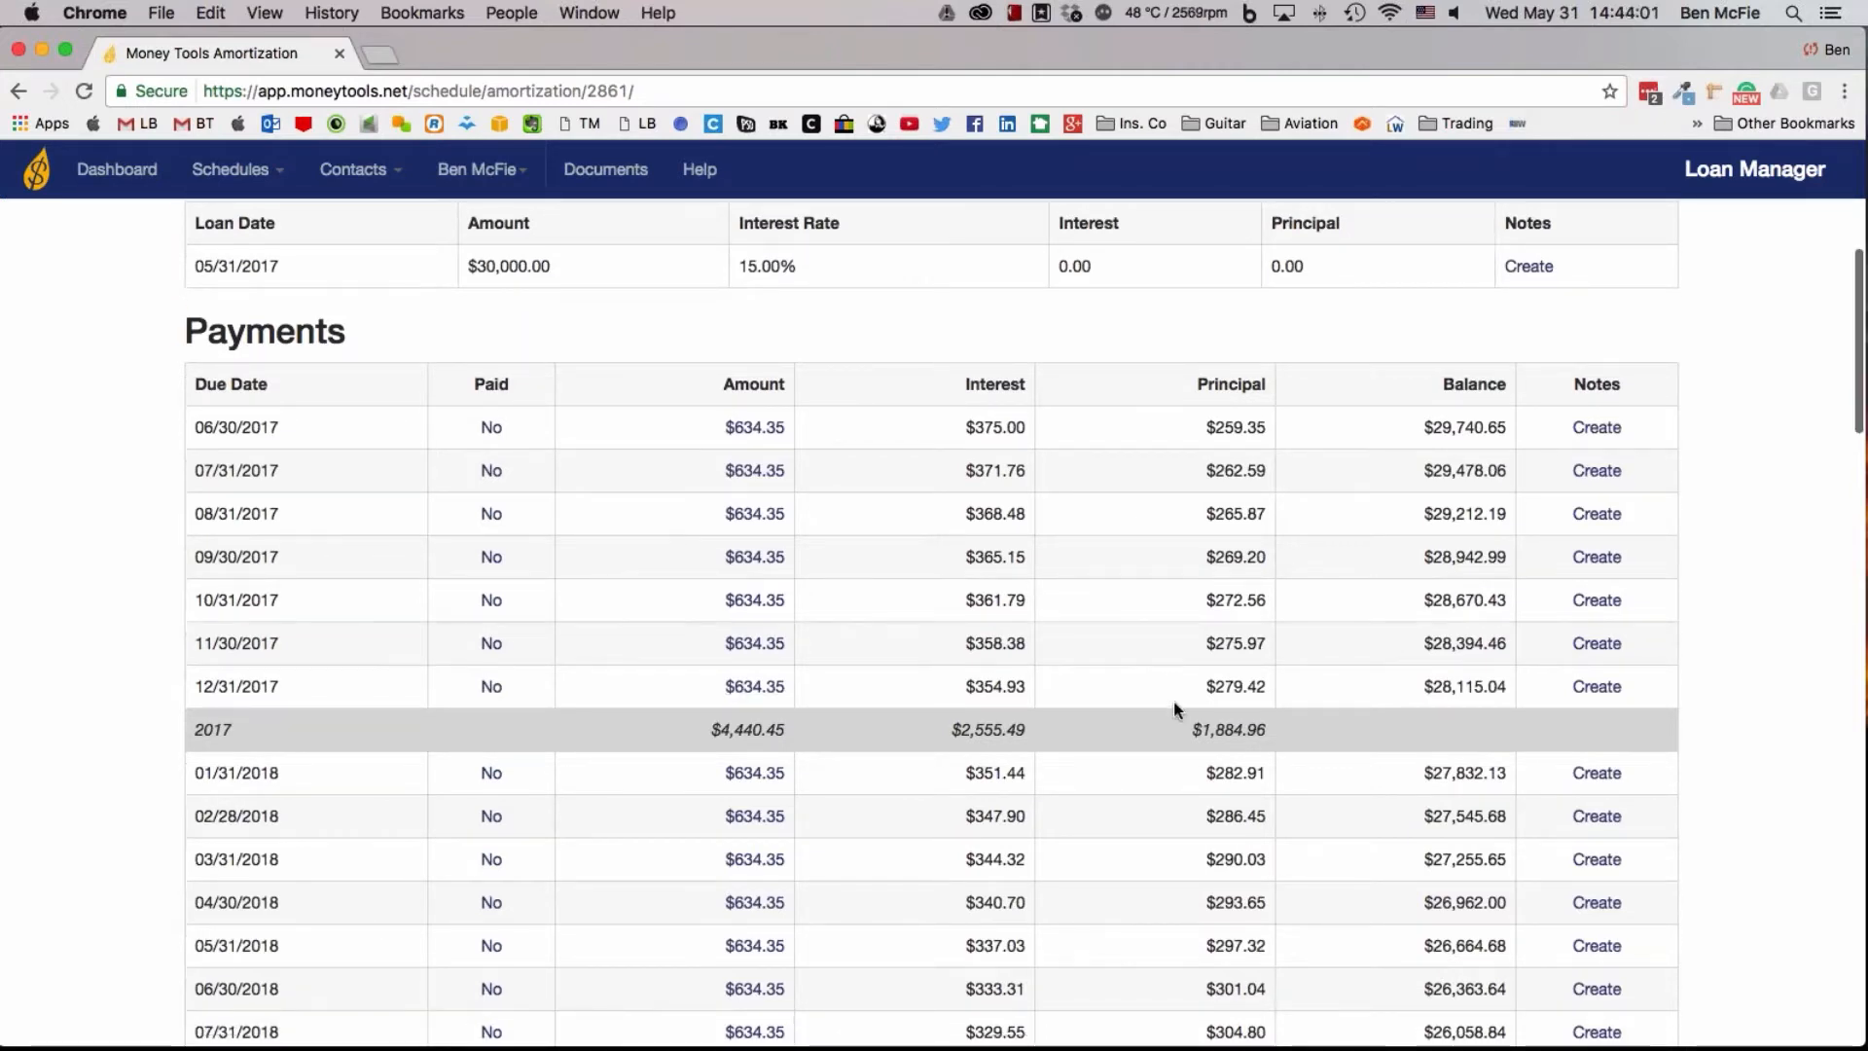
scroll(1175, 709, "down", 2)
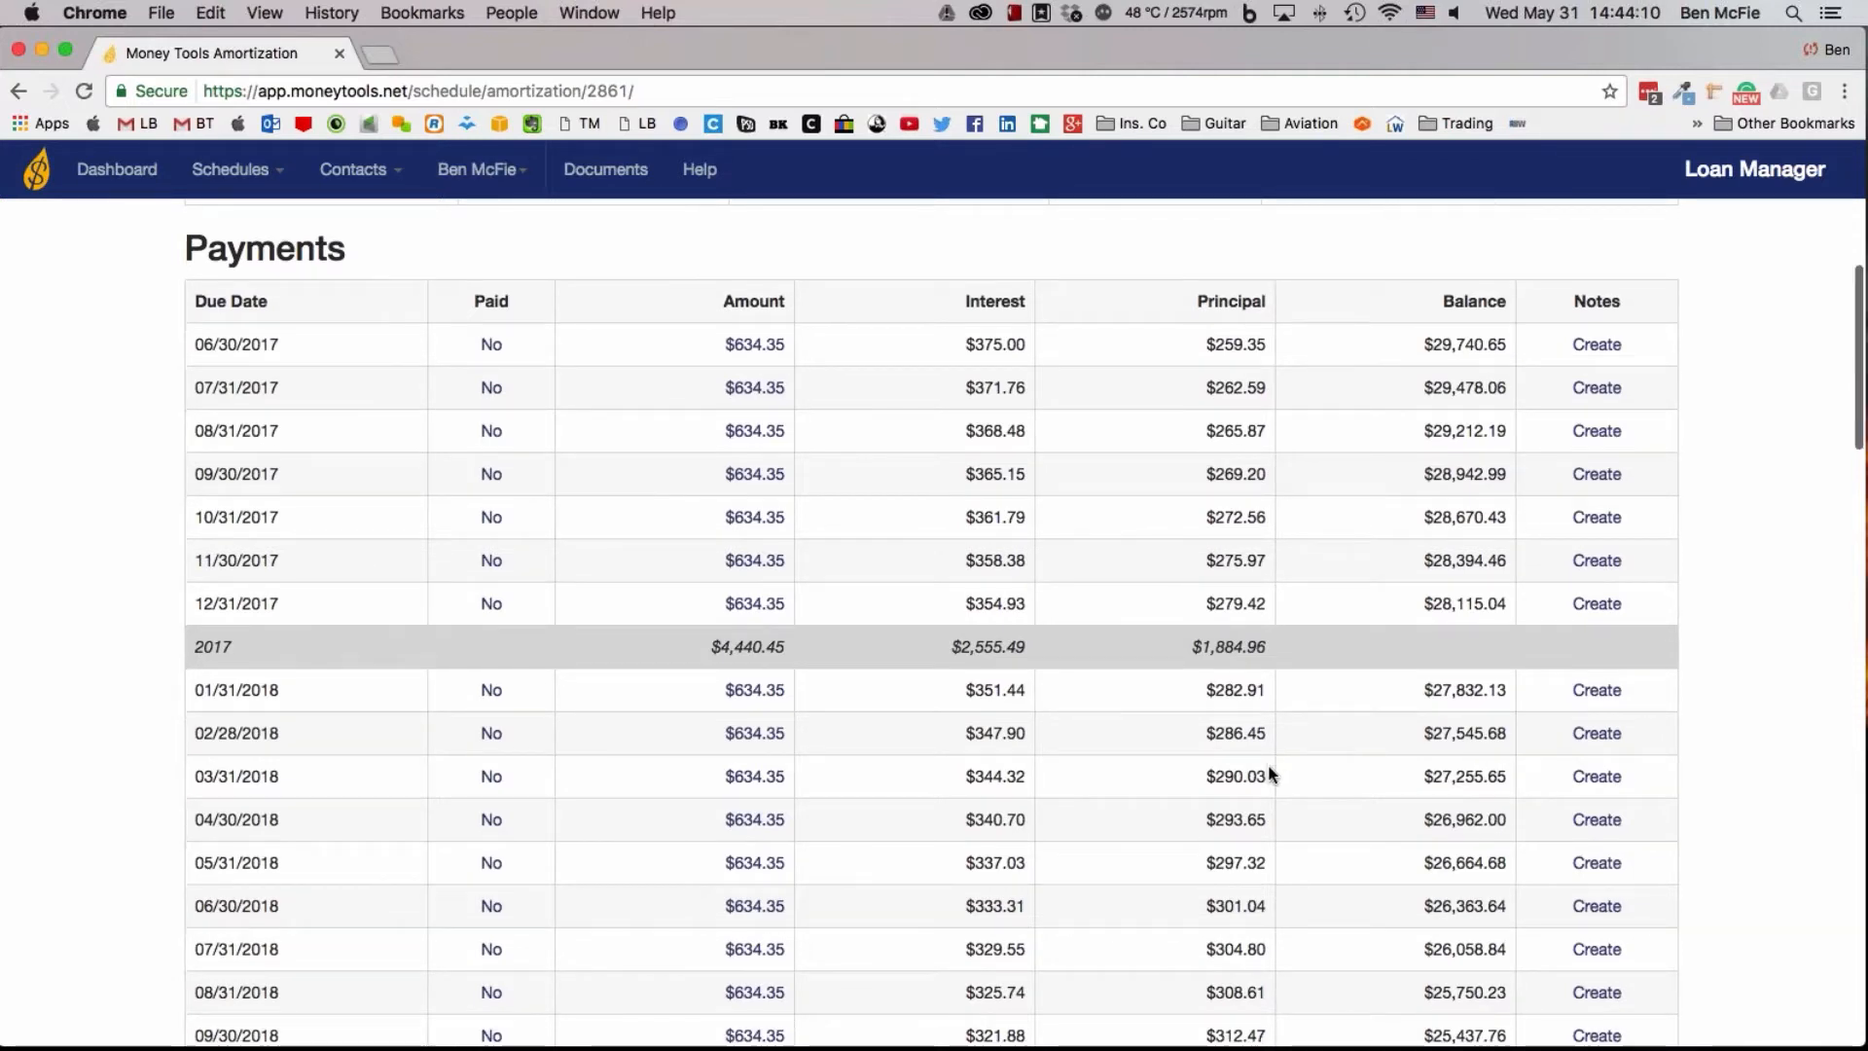
scroll(1270, 772, "down", 1)
scroll(1270, 772, "down", 1)
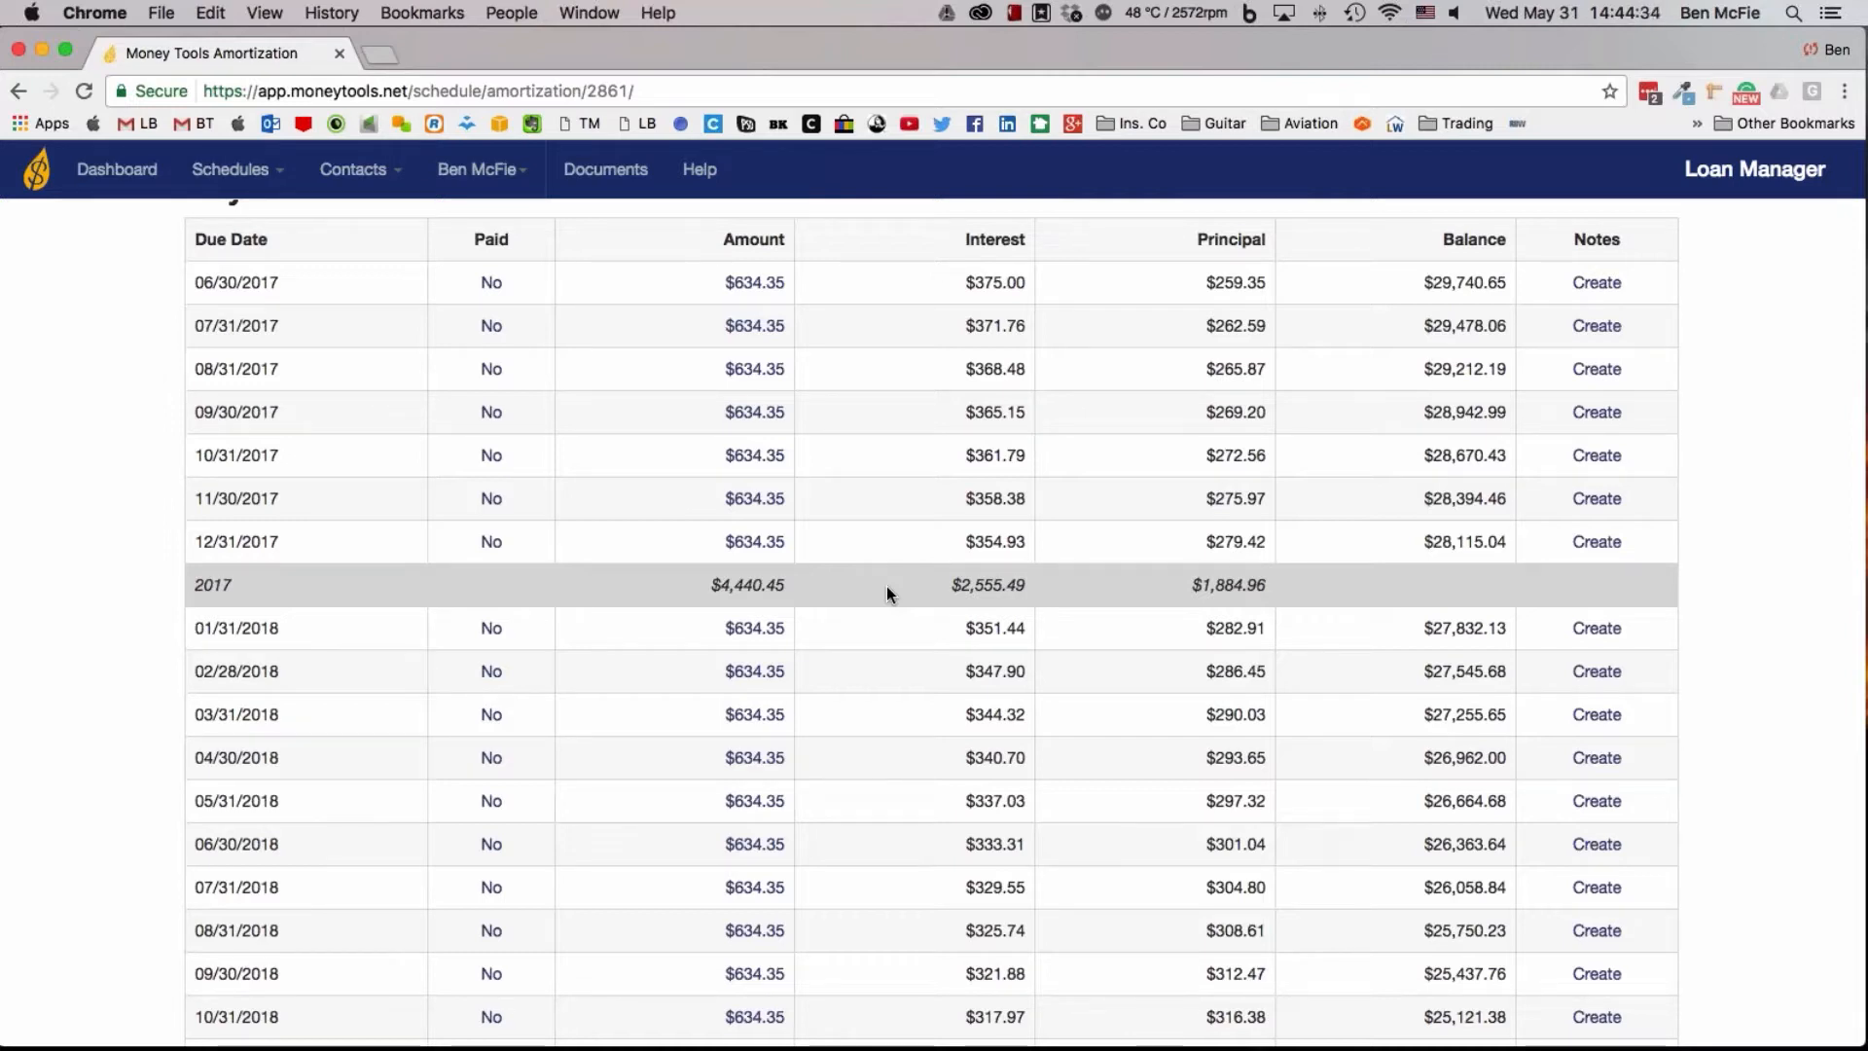
scroll(887, 588, "down", 1)
scroll(962, 651, "down", 20)
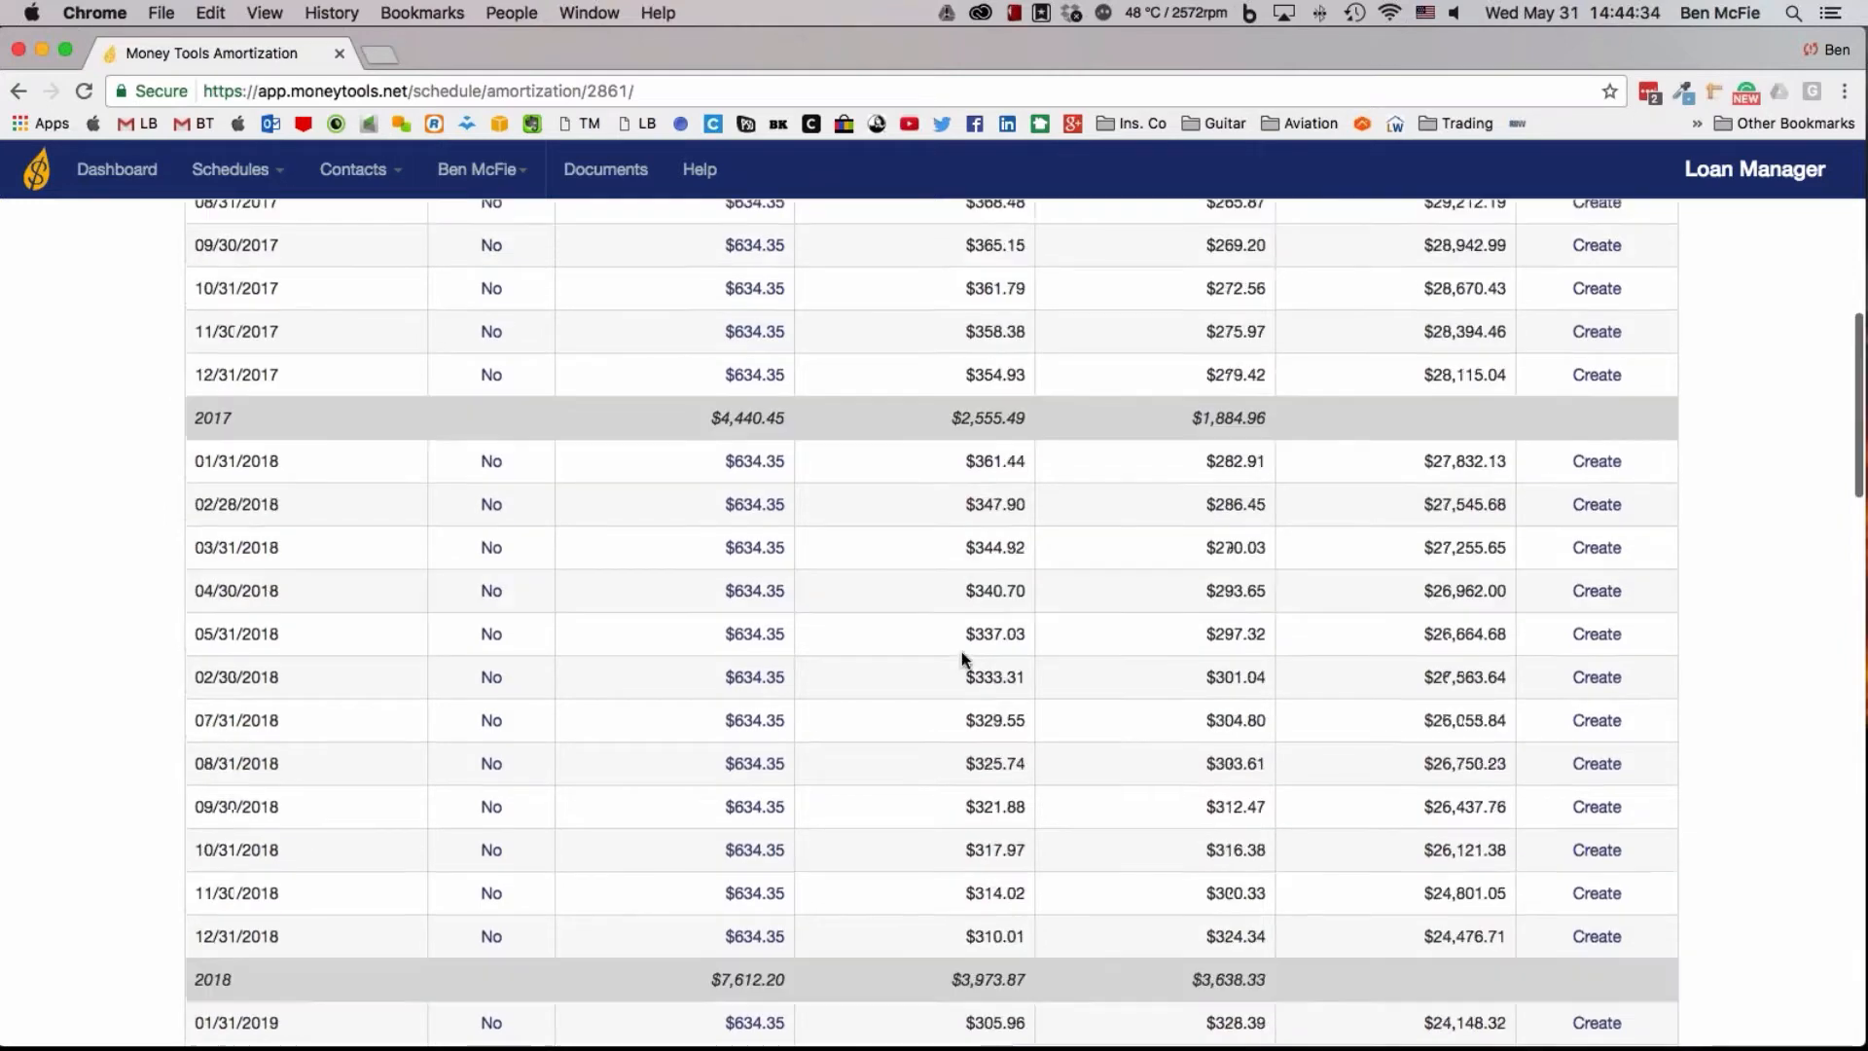
scroll(1060, 619, "down", 10)
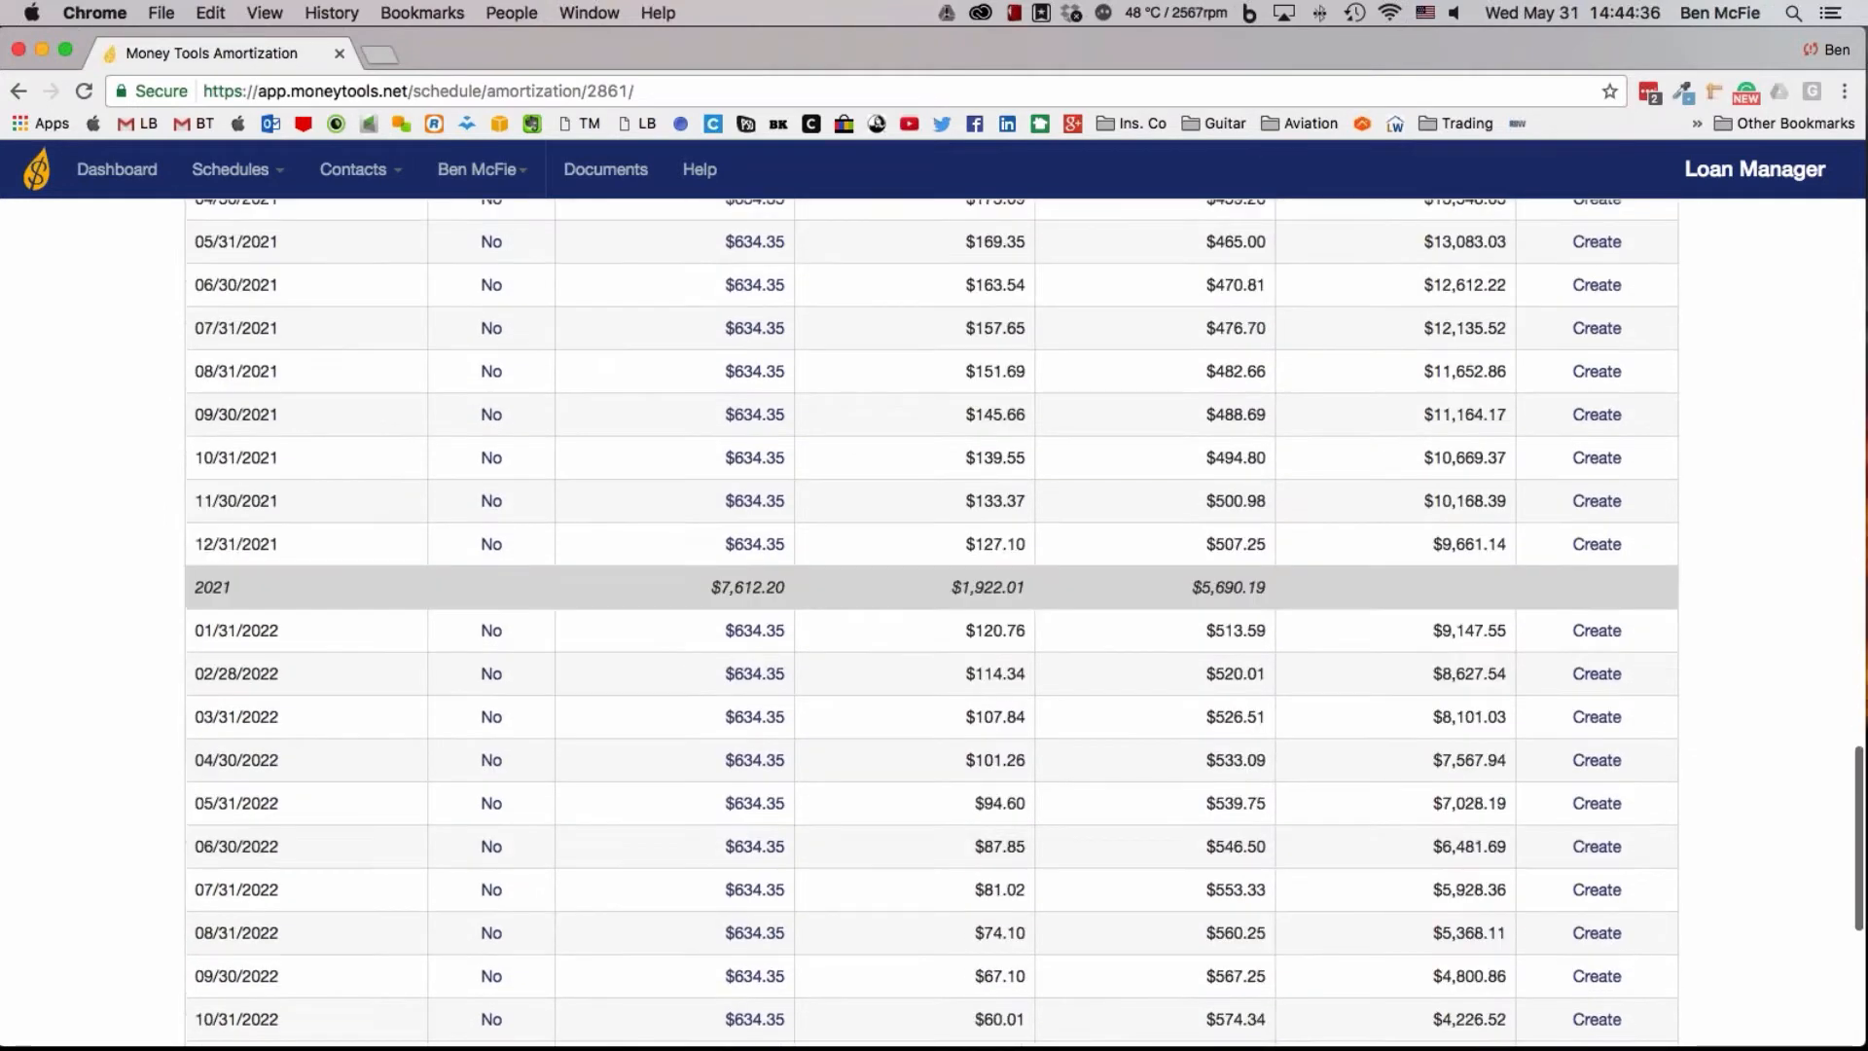
scroll(1061, 618, "up", 6)
scroll(1063, 618, "up", 15)
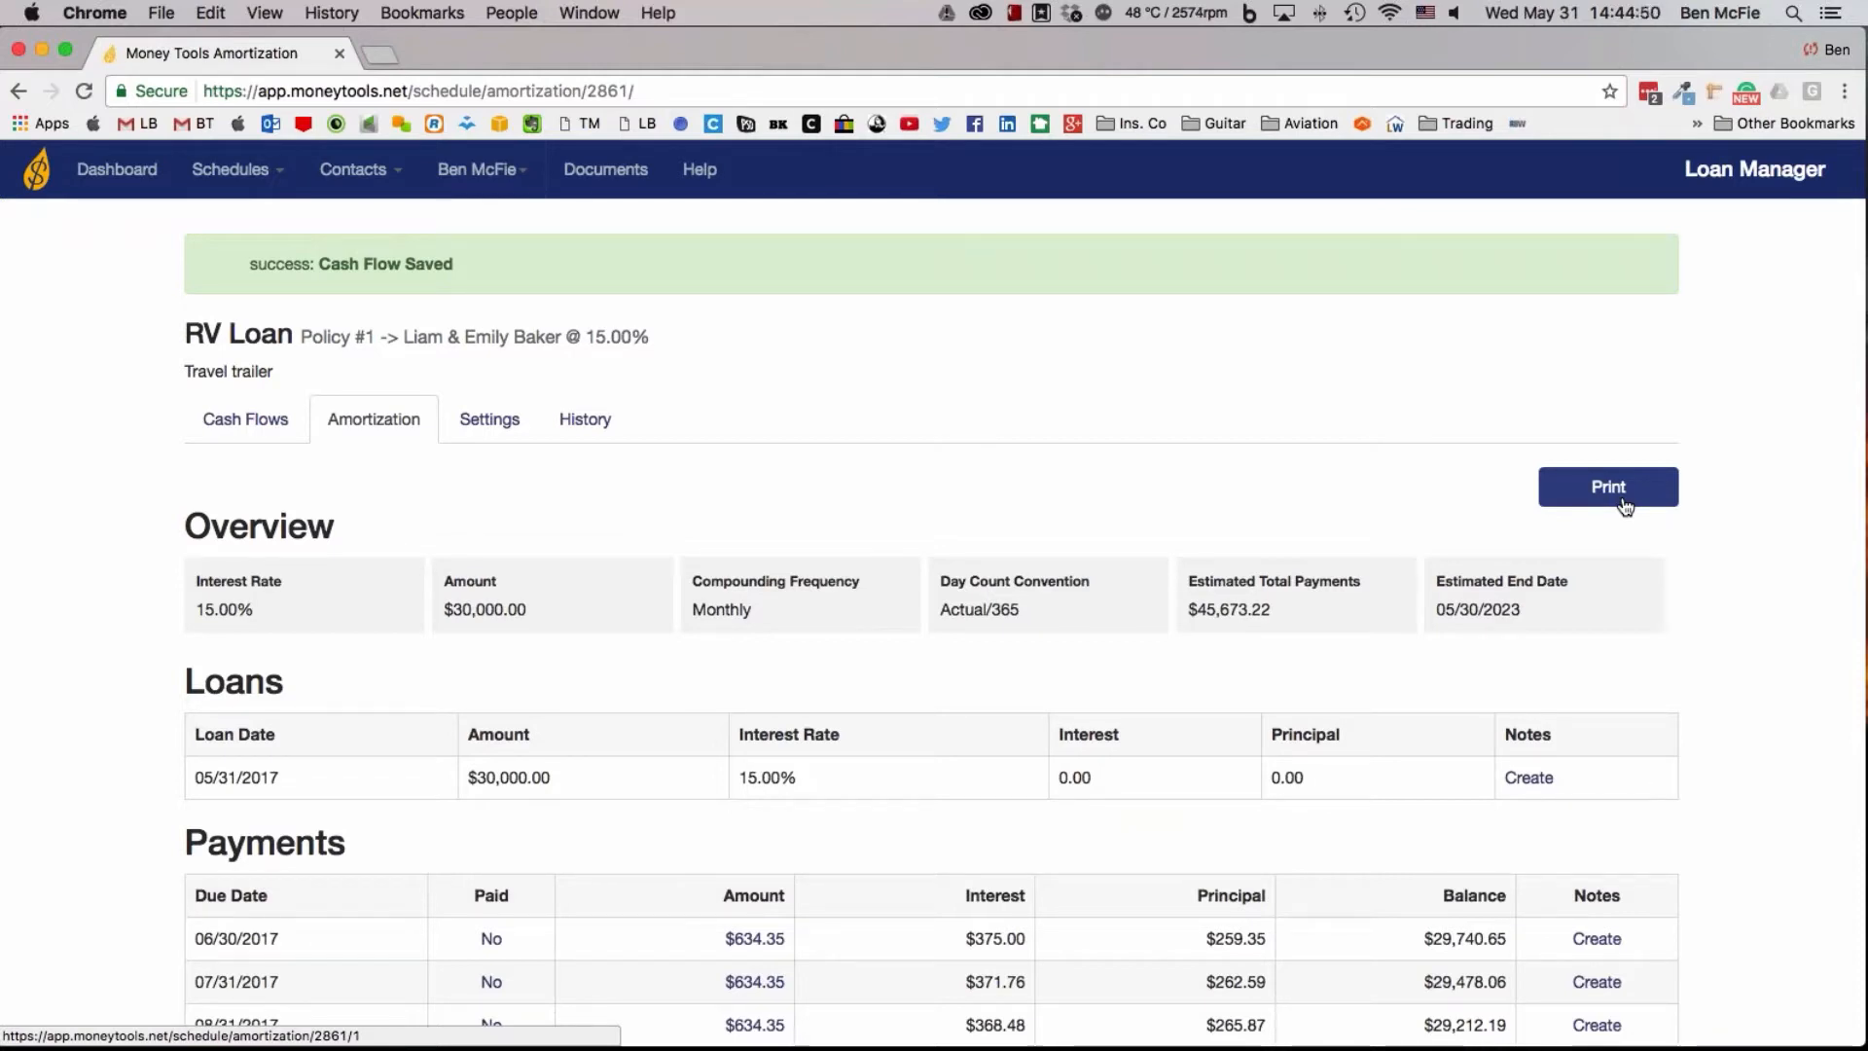
Preview the printable RV Loan amortization, check the available print destinations, and close it without printing
left_click(1624, 504)
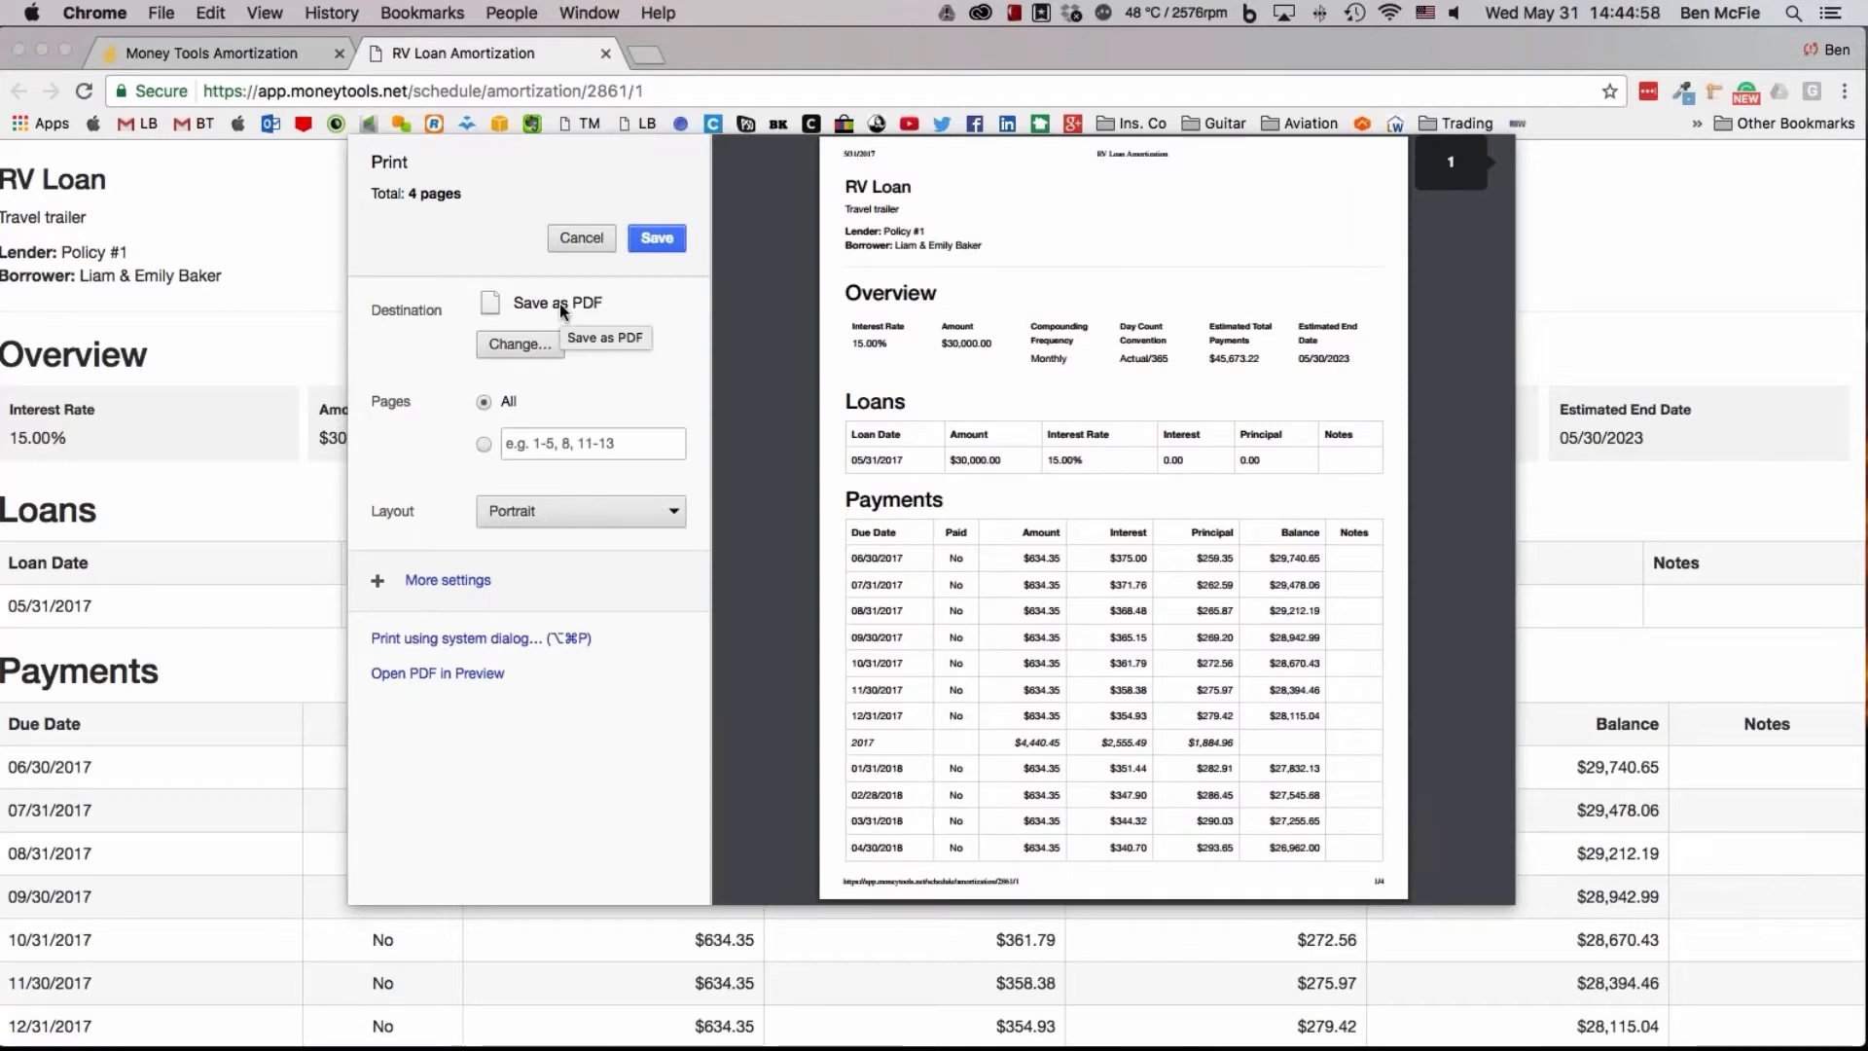
left_click(528, 343)
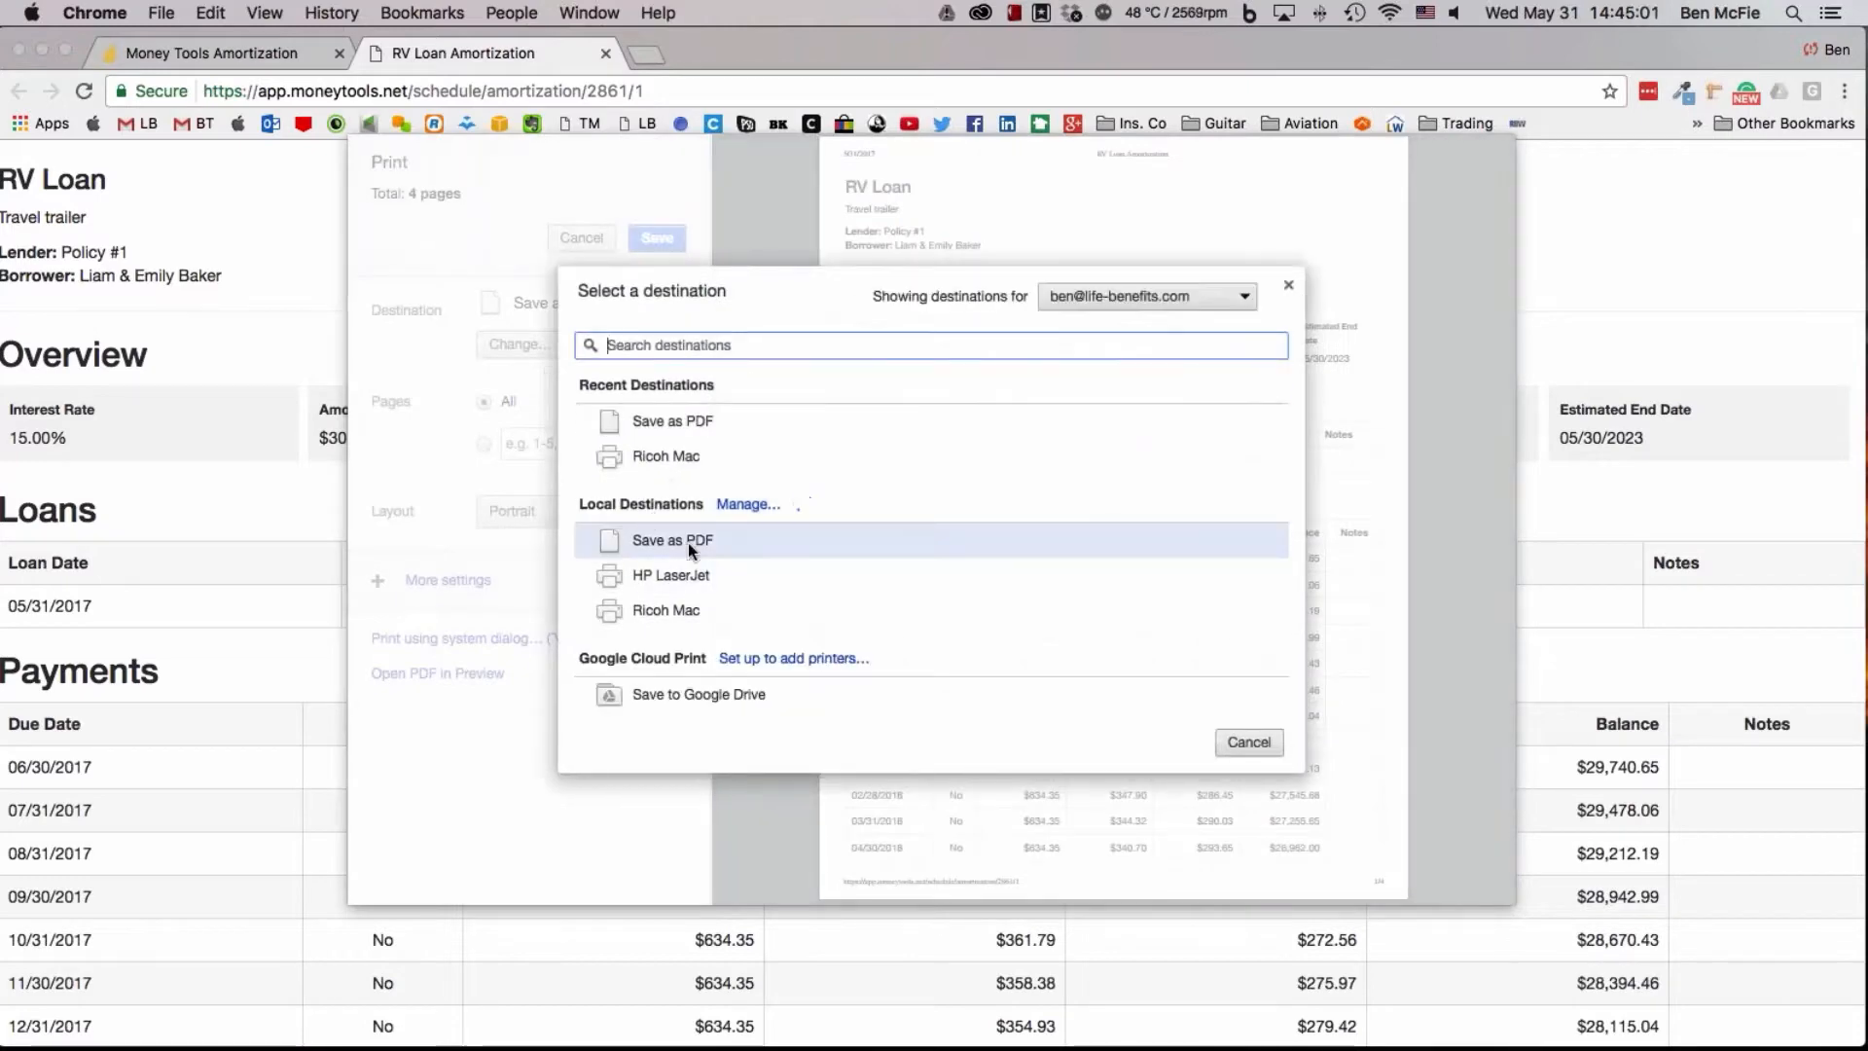
left_click(1255, 744)
left_click(580, 236)
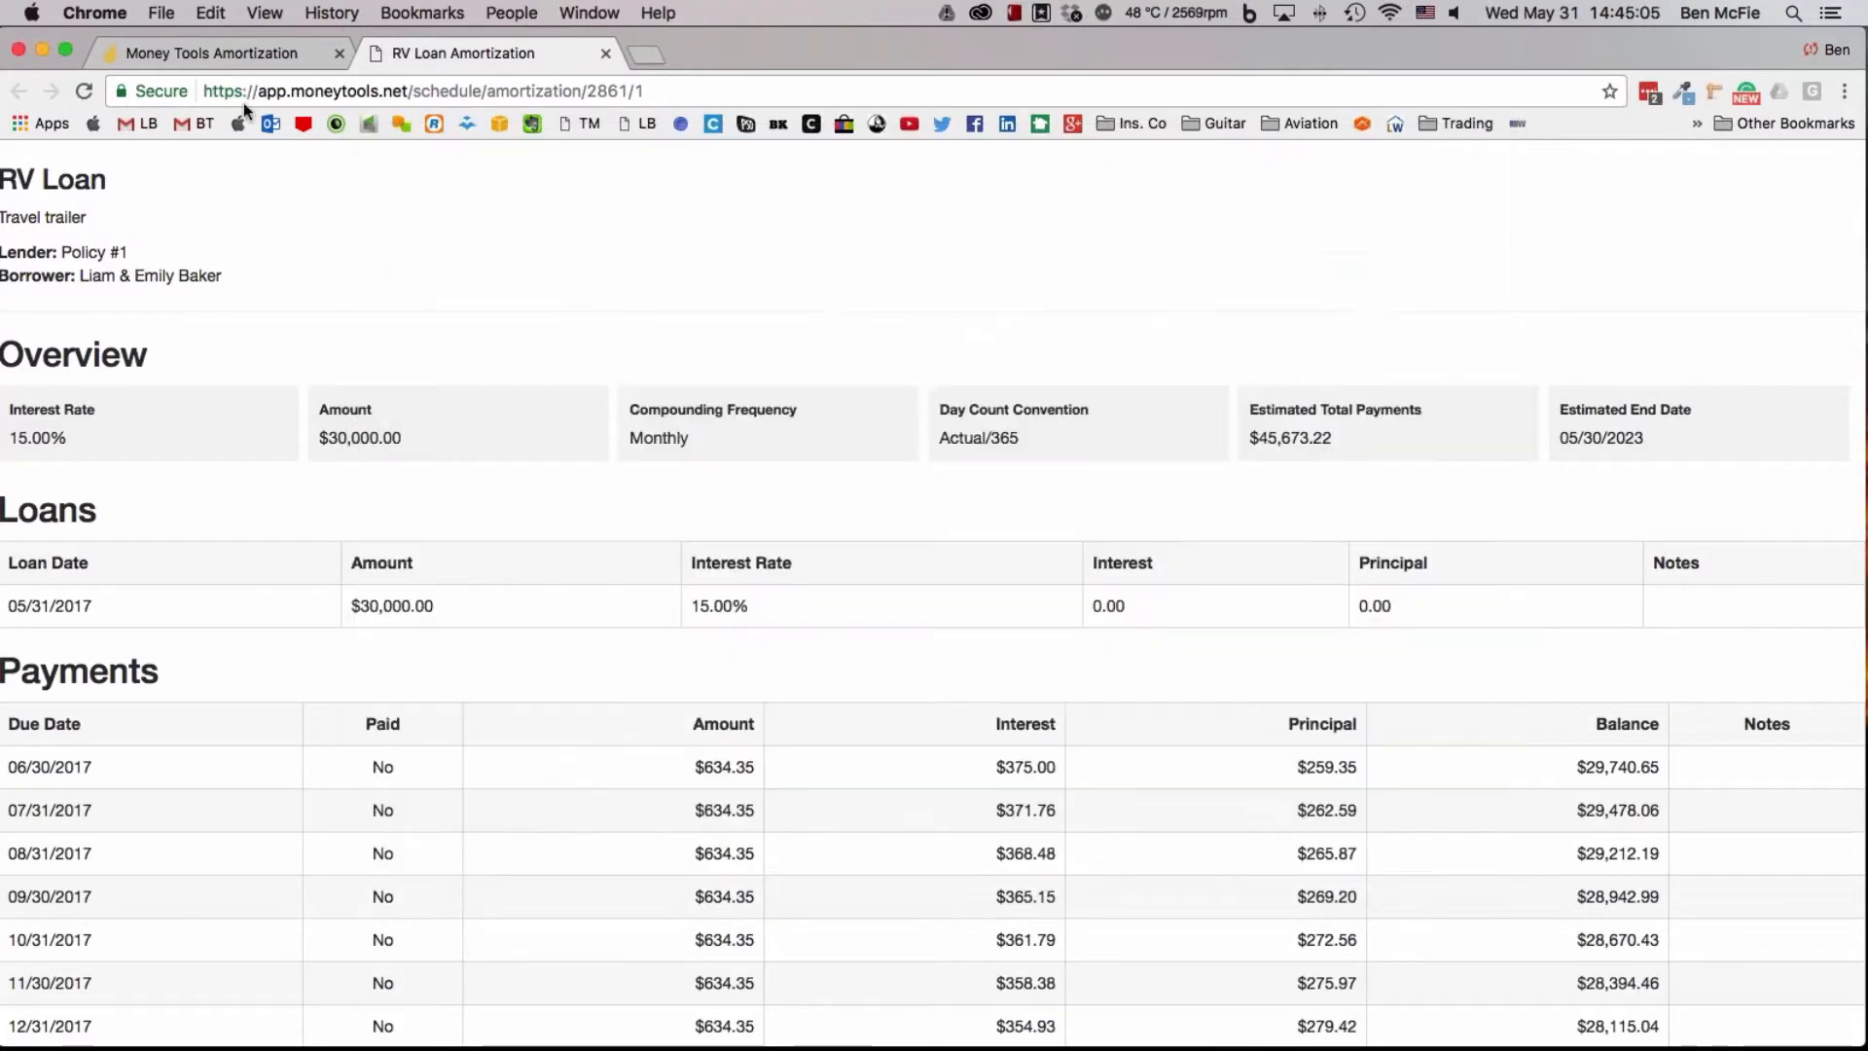
left_click(605, 55)
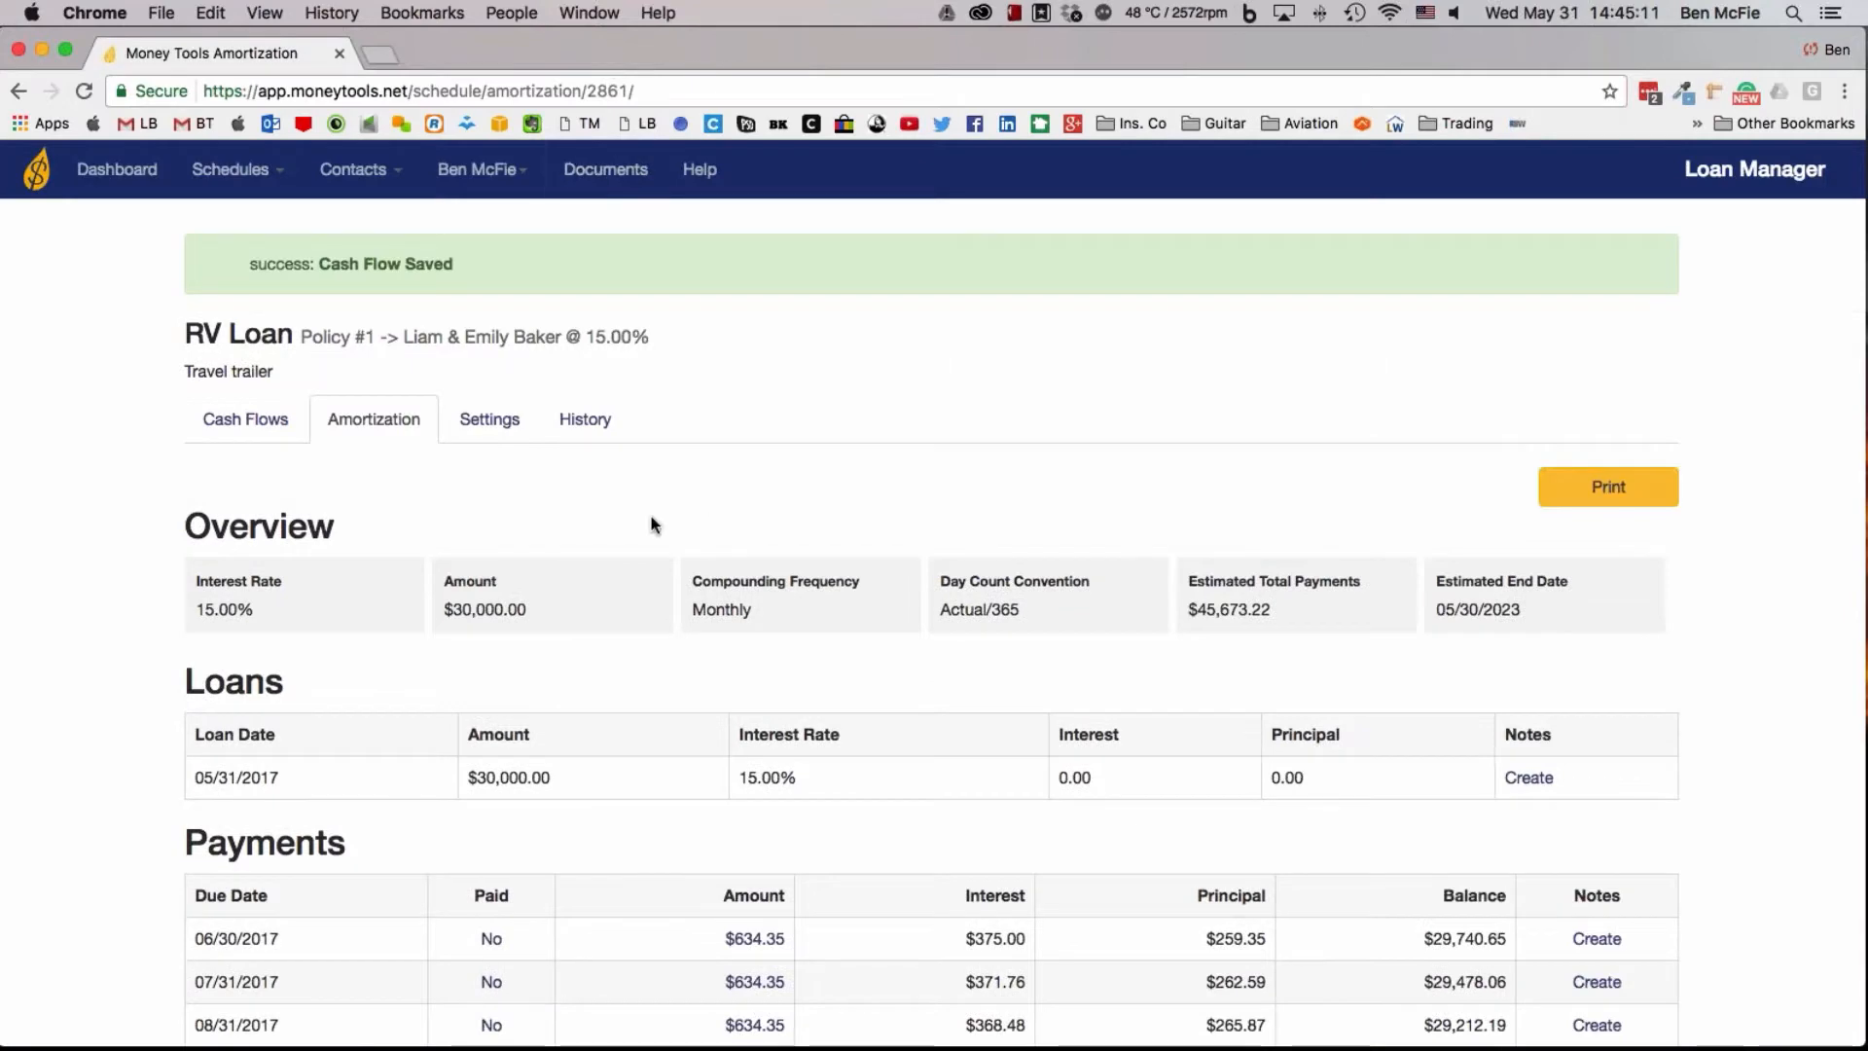
Check the end of the RV Loan payment table and view the schedule's saved history
mouse_move(273, 177)
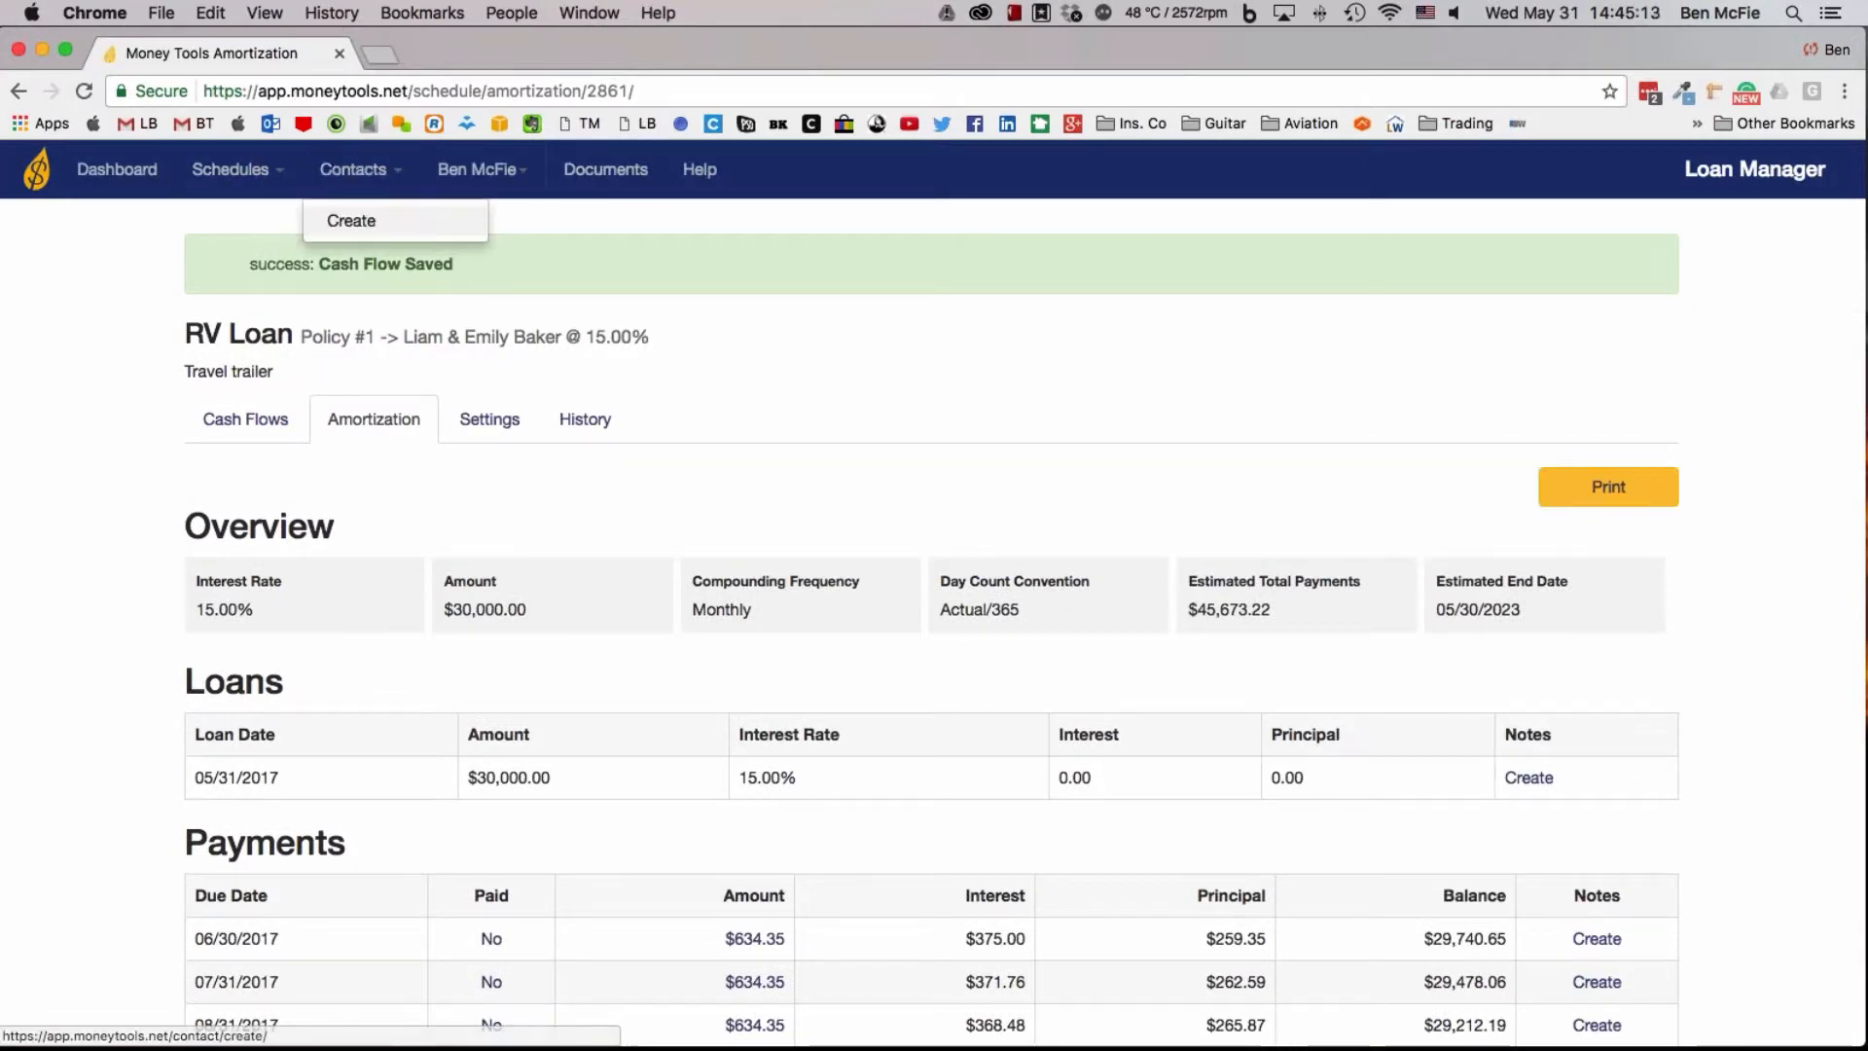
scroll(1420, 610, "down", 20)
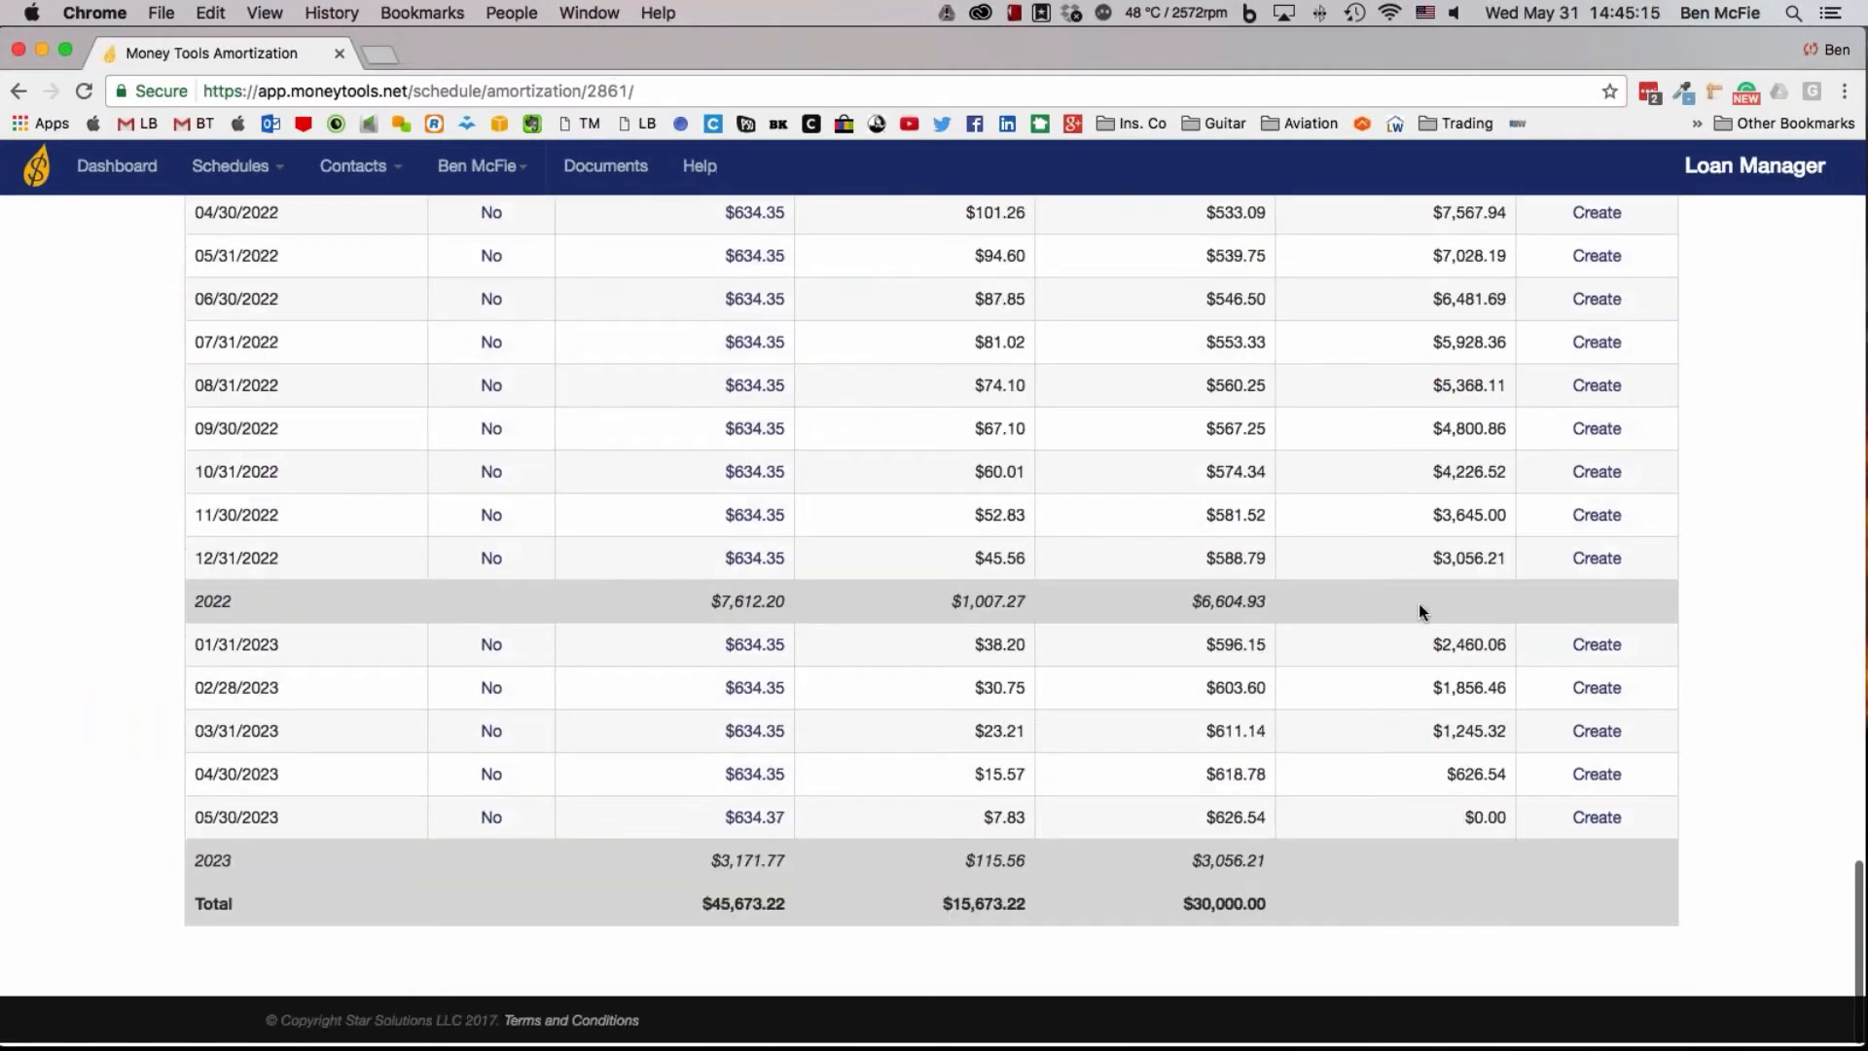
scroll(1418, 603, "up", 20)
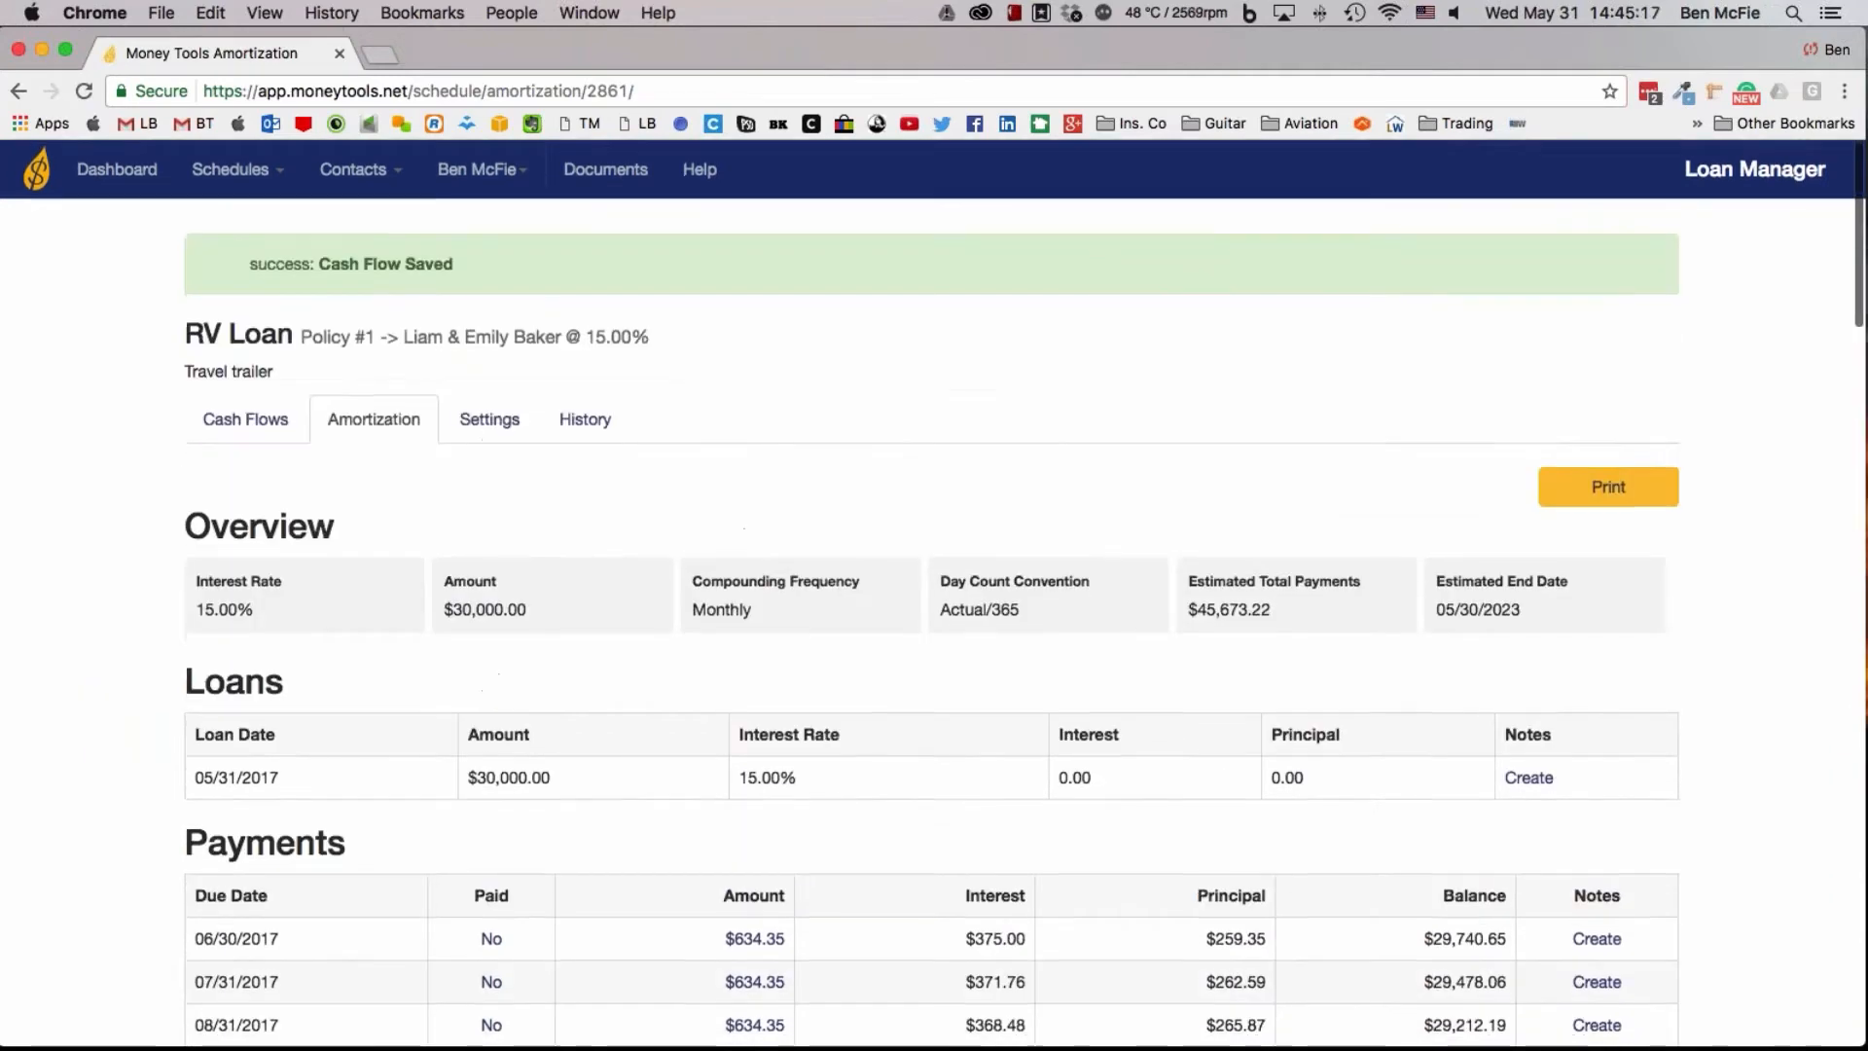
double_click(434, 264)
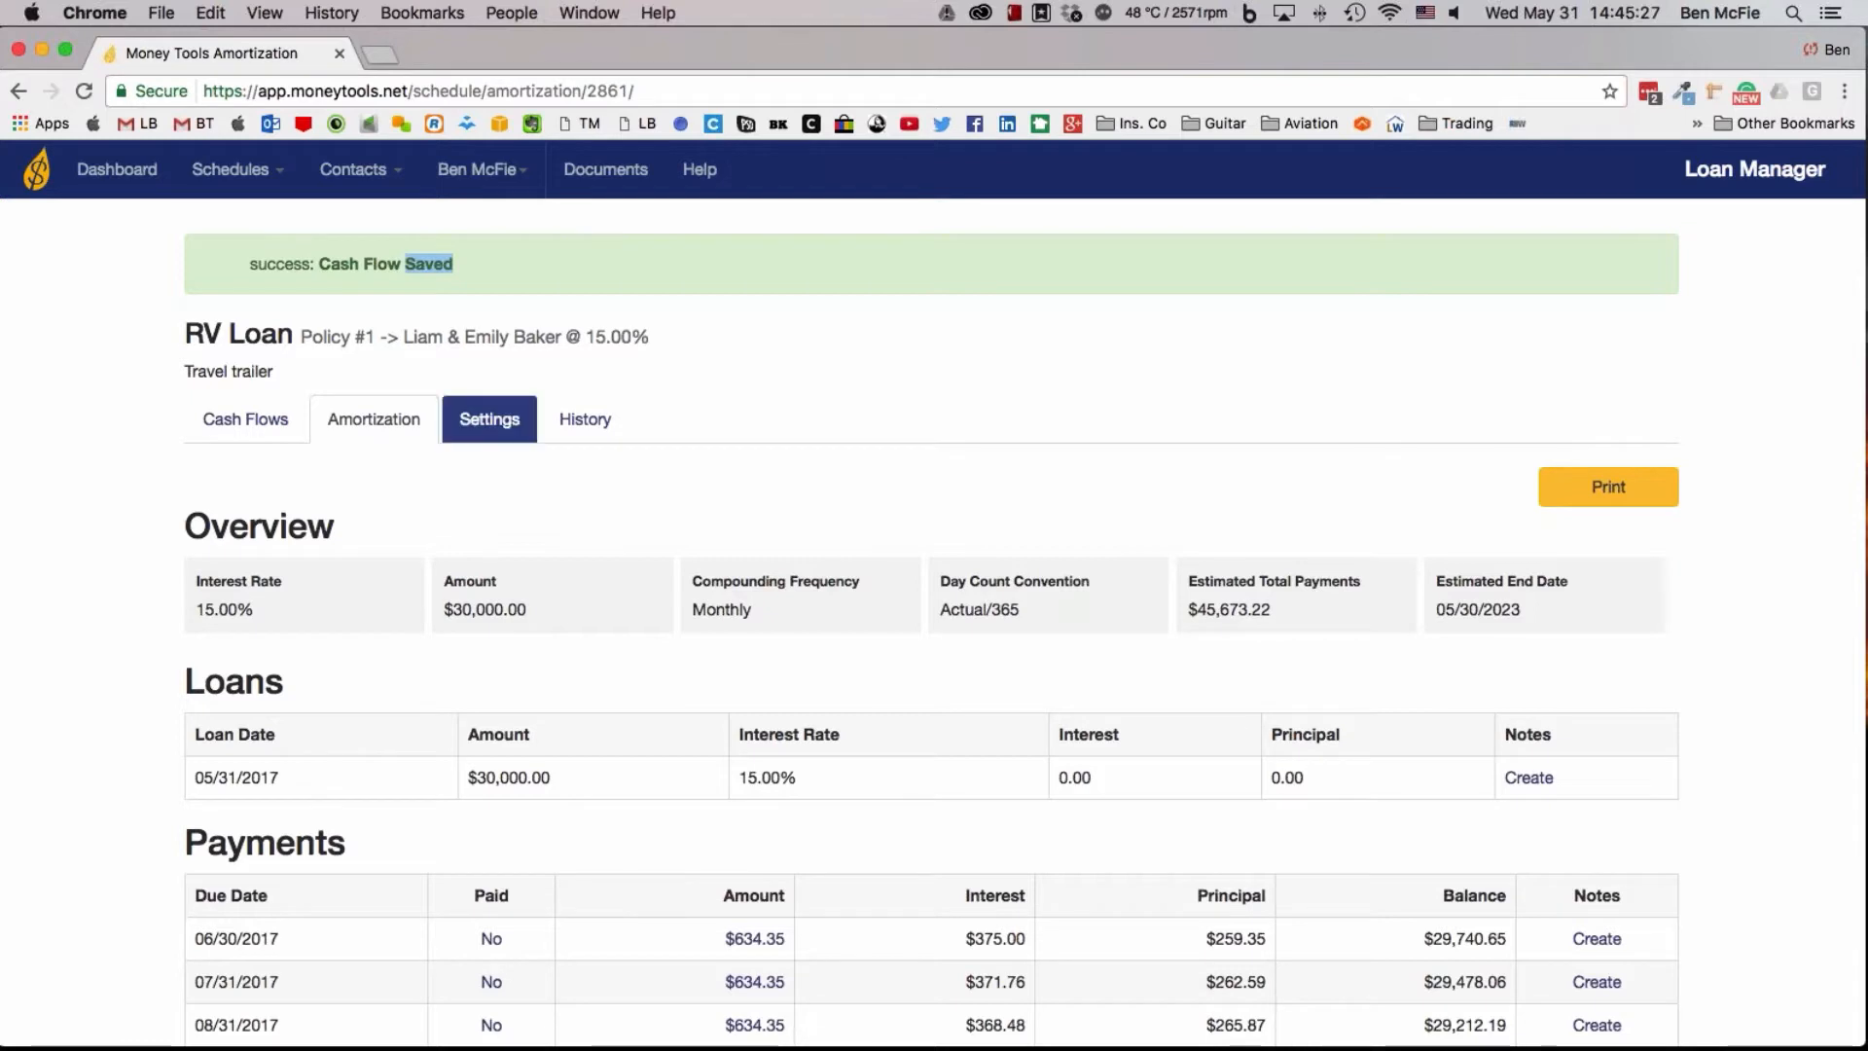
left_click(562, 423)
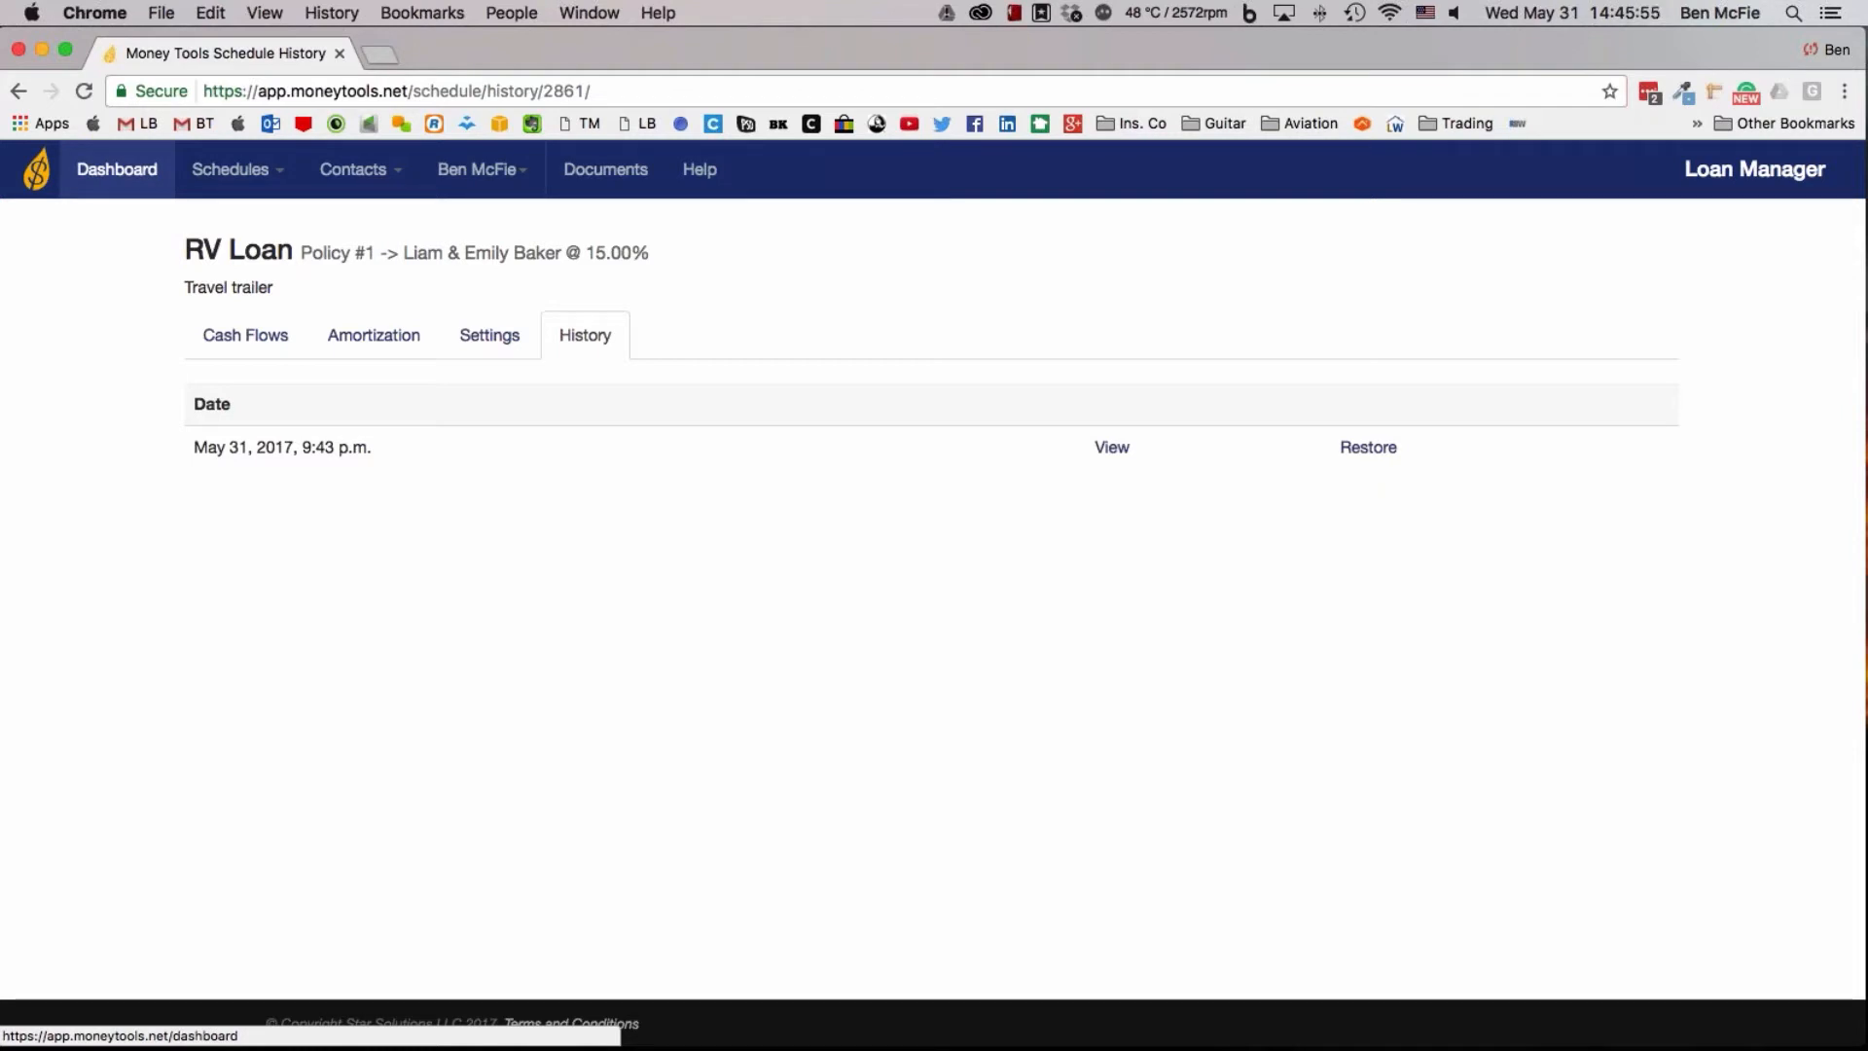
List the payments due in the next 30 days and open a new note for the RV Loan payment
left_click(117, 170)
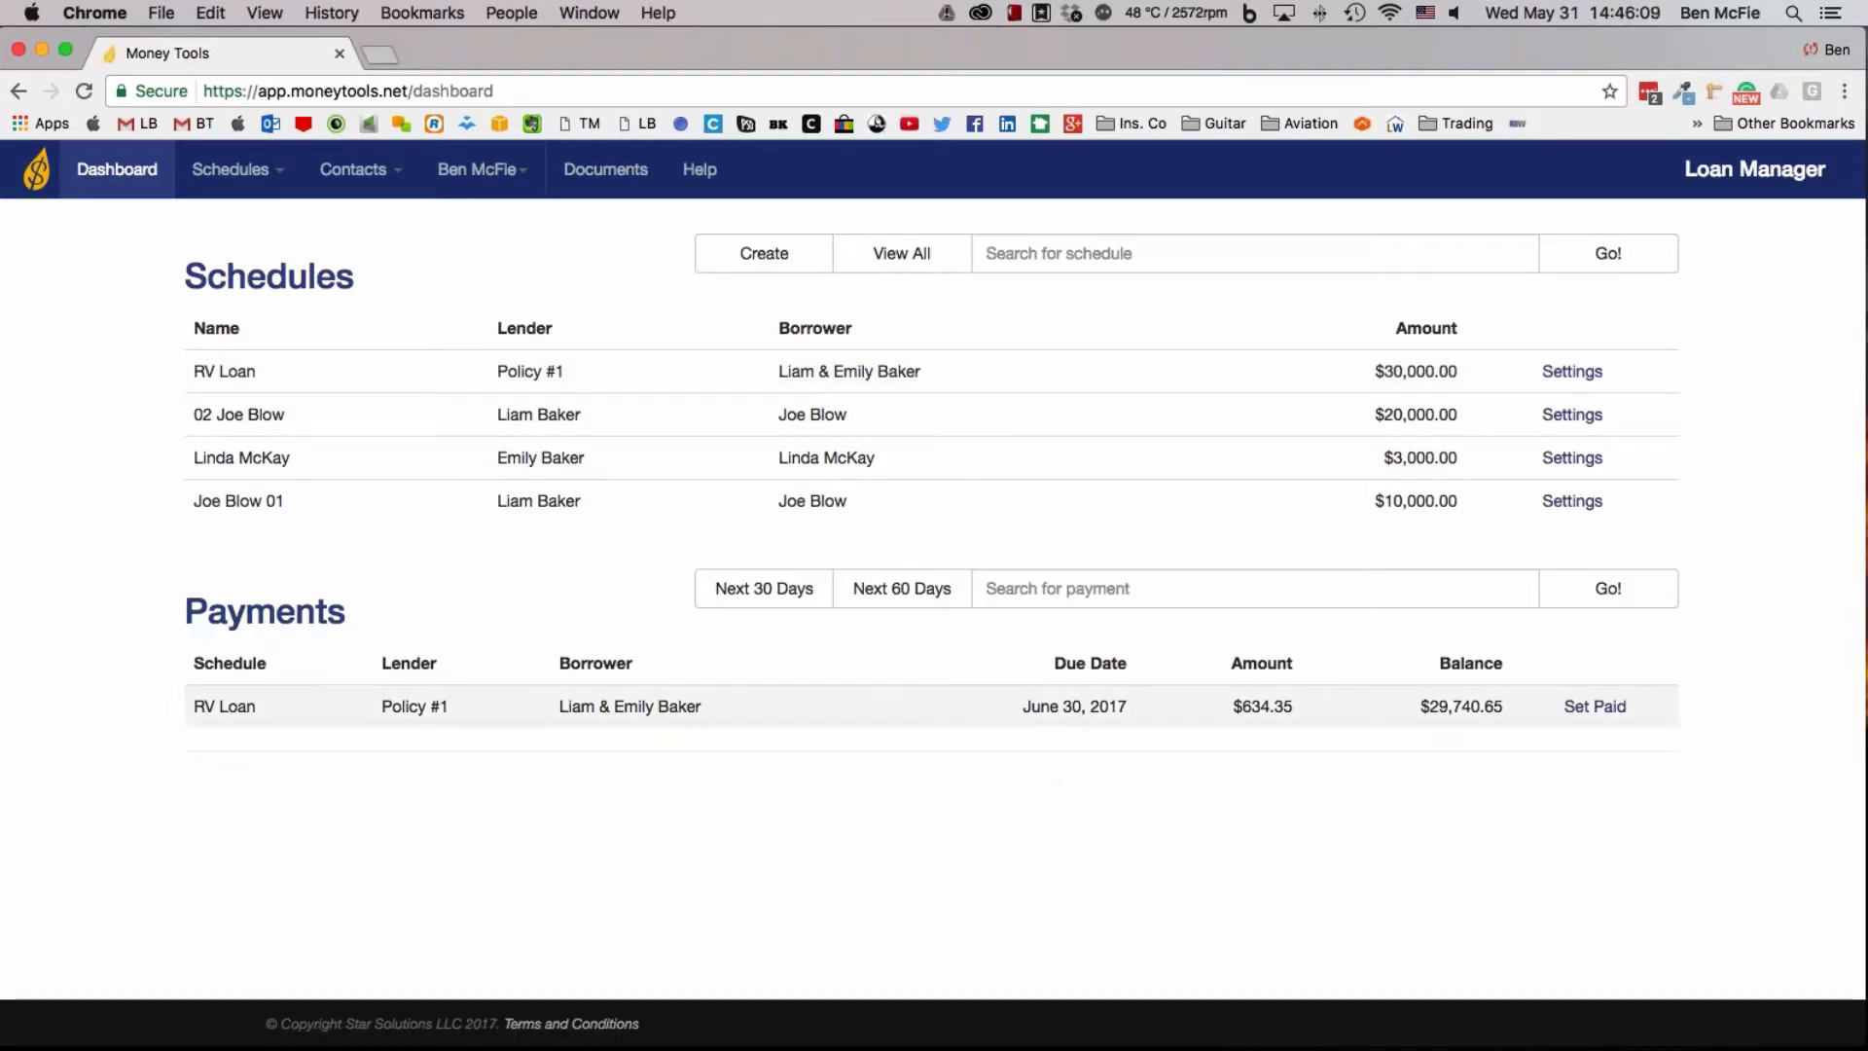
left_click(765, 596)
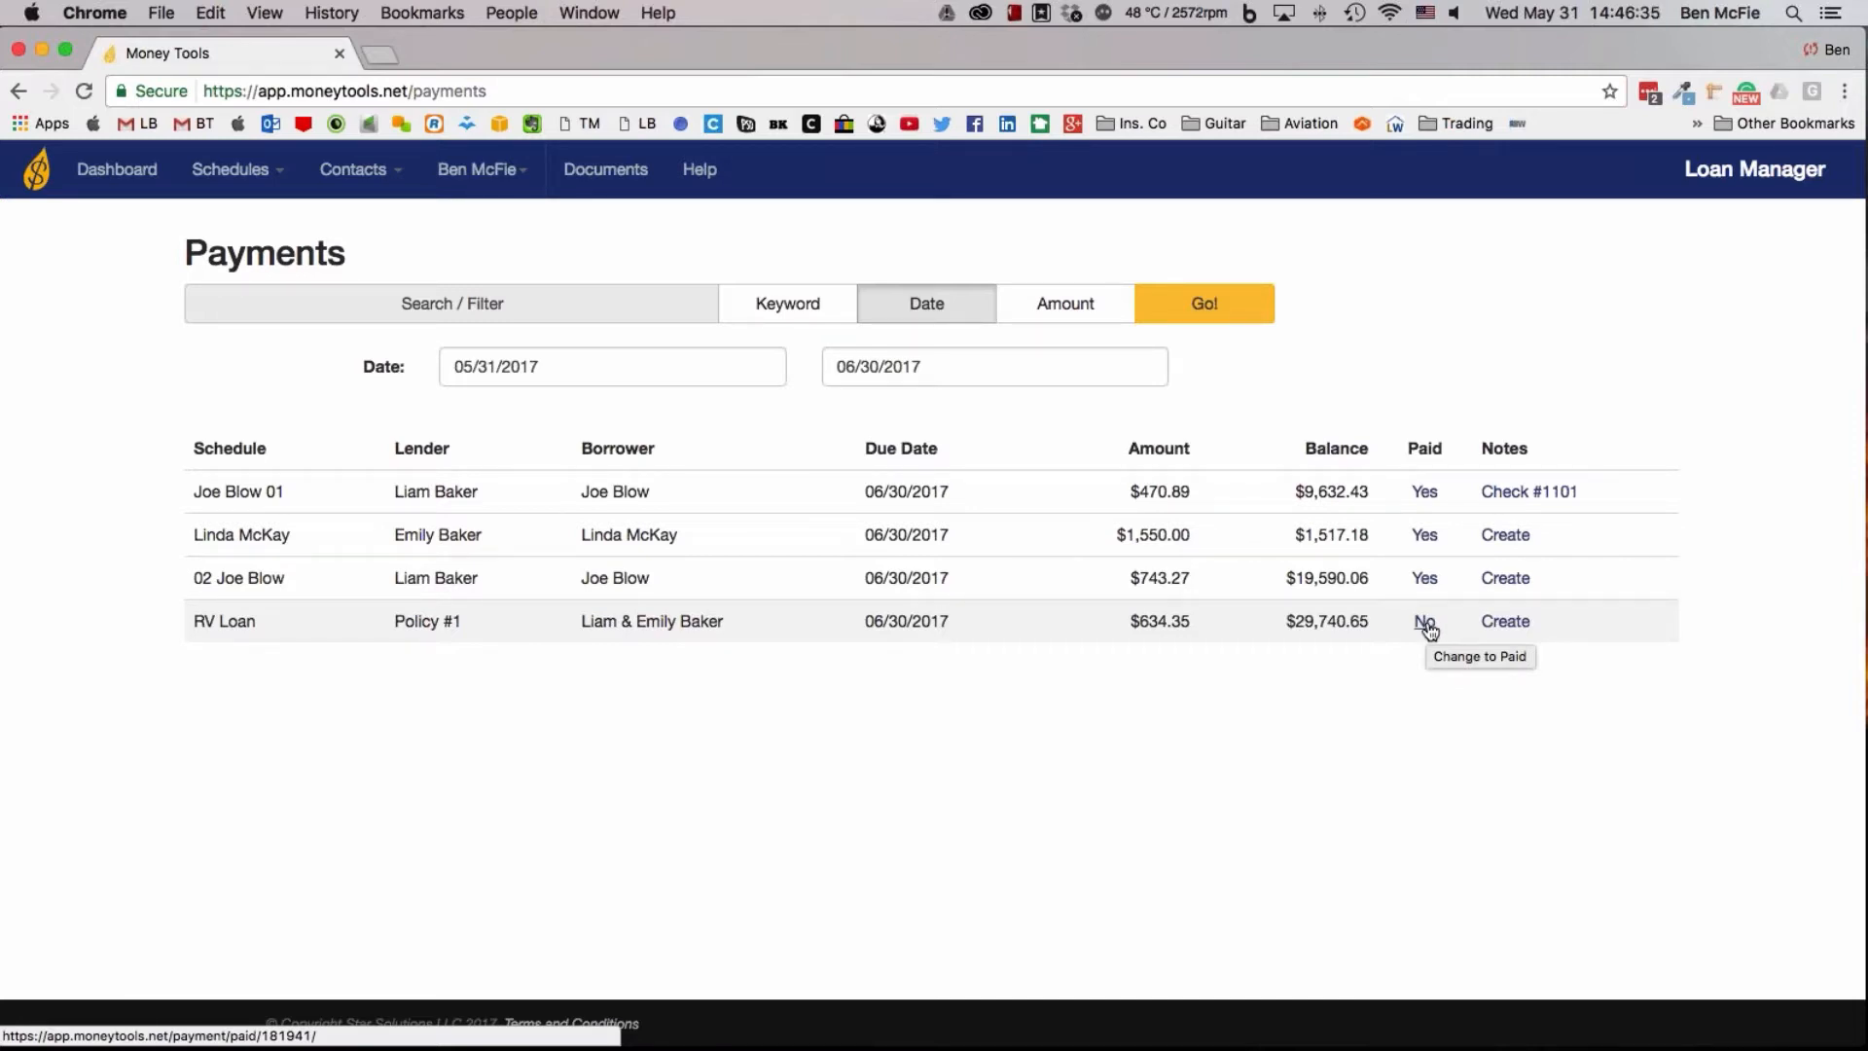
left_click(1486, 625)
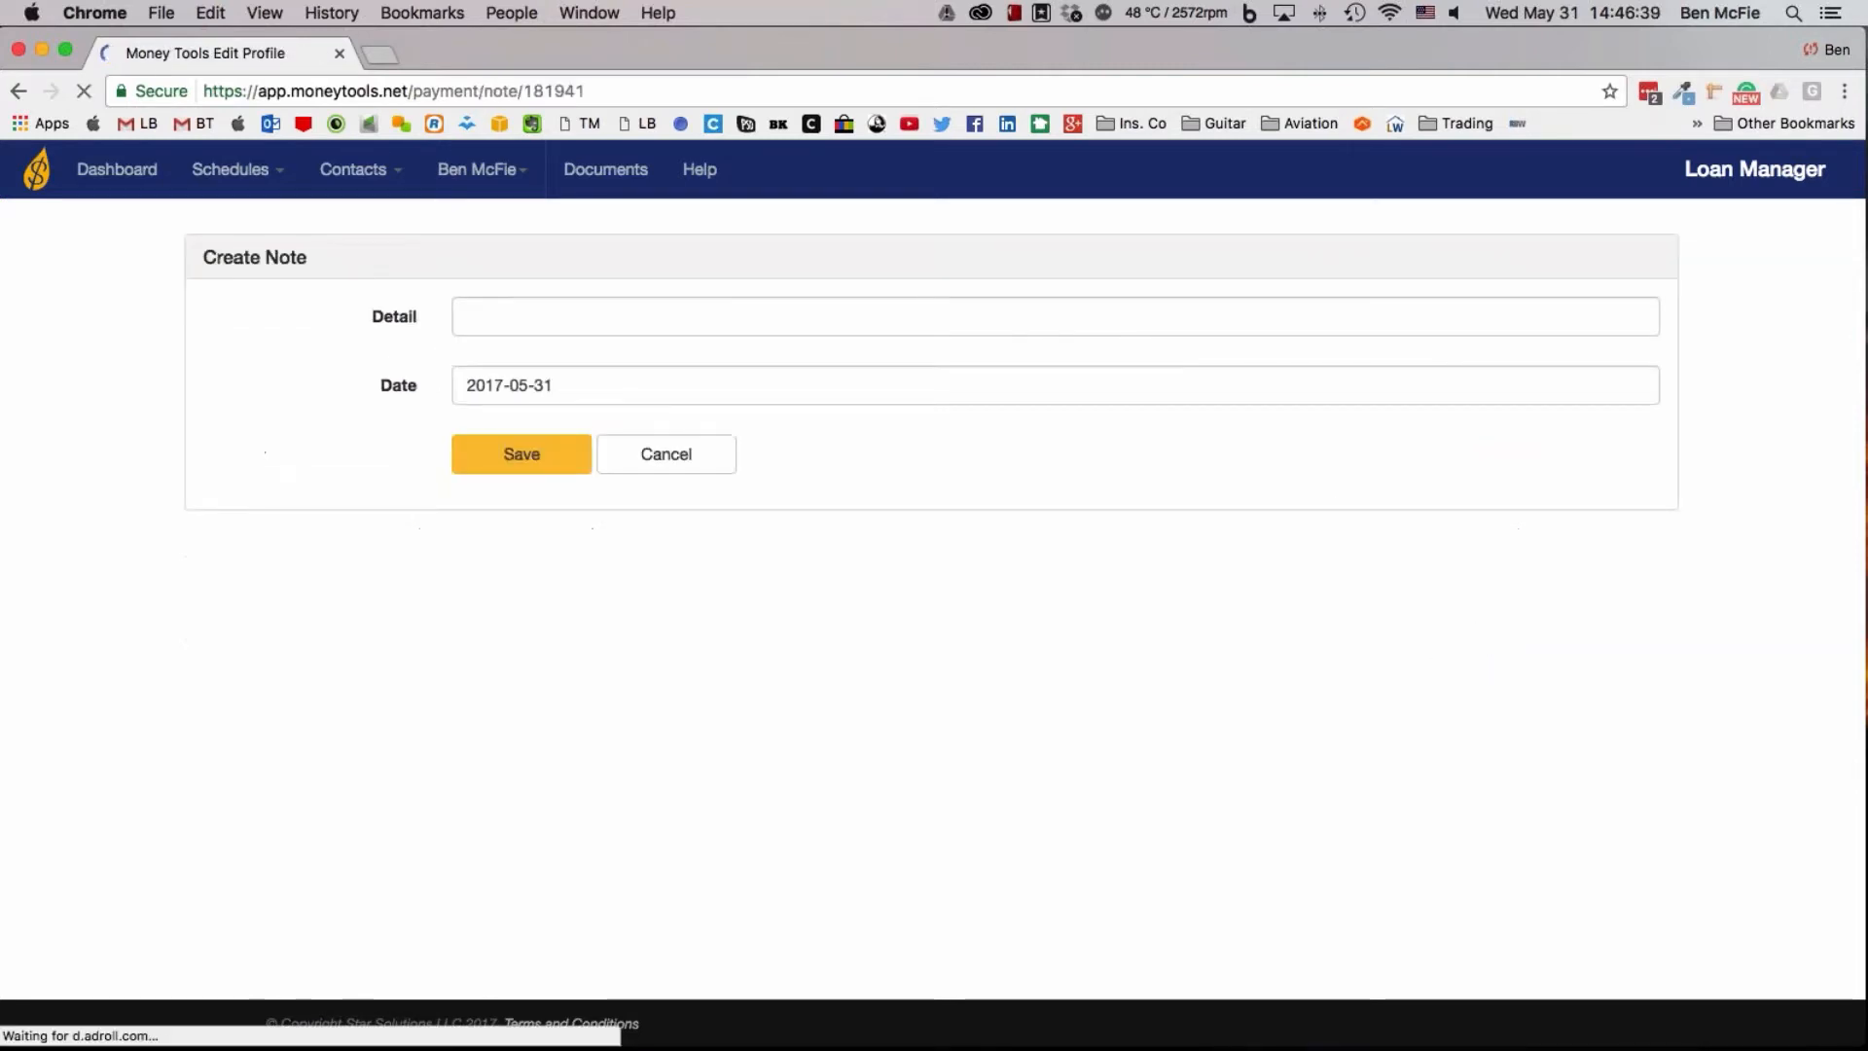
Save the payment note "Sent all money from loan to pay off policy loan" and return to the dashboard
left_click(580, 307)
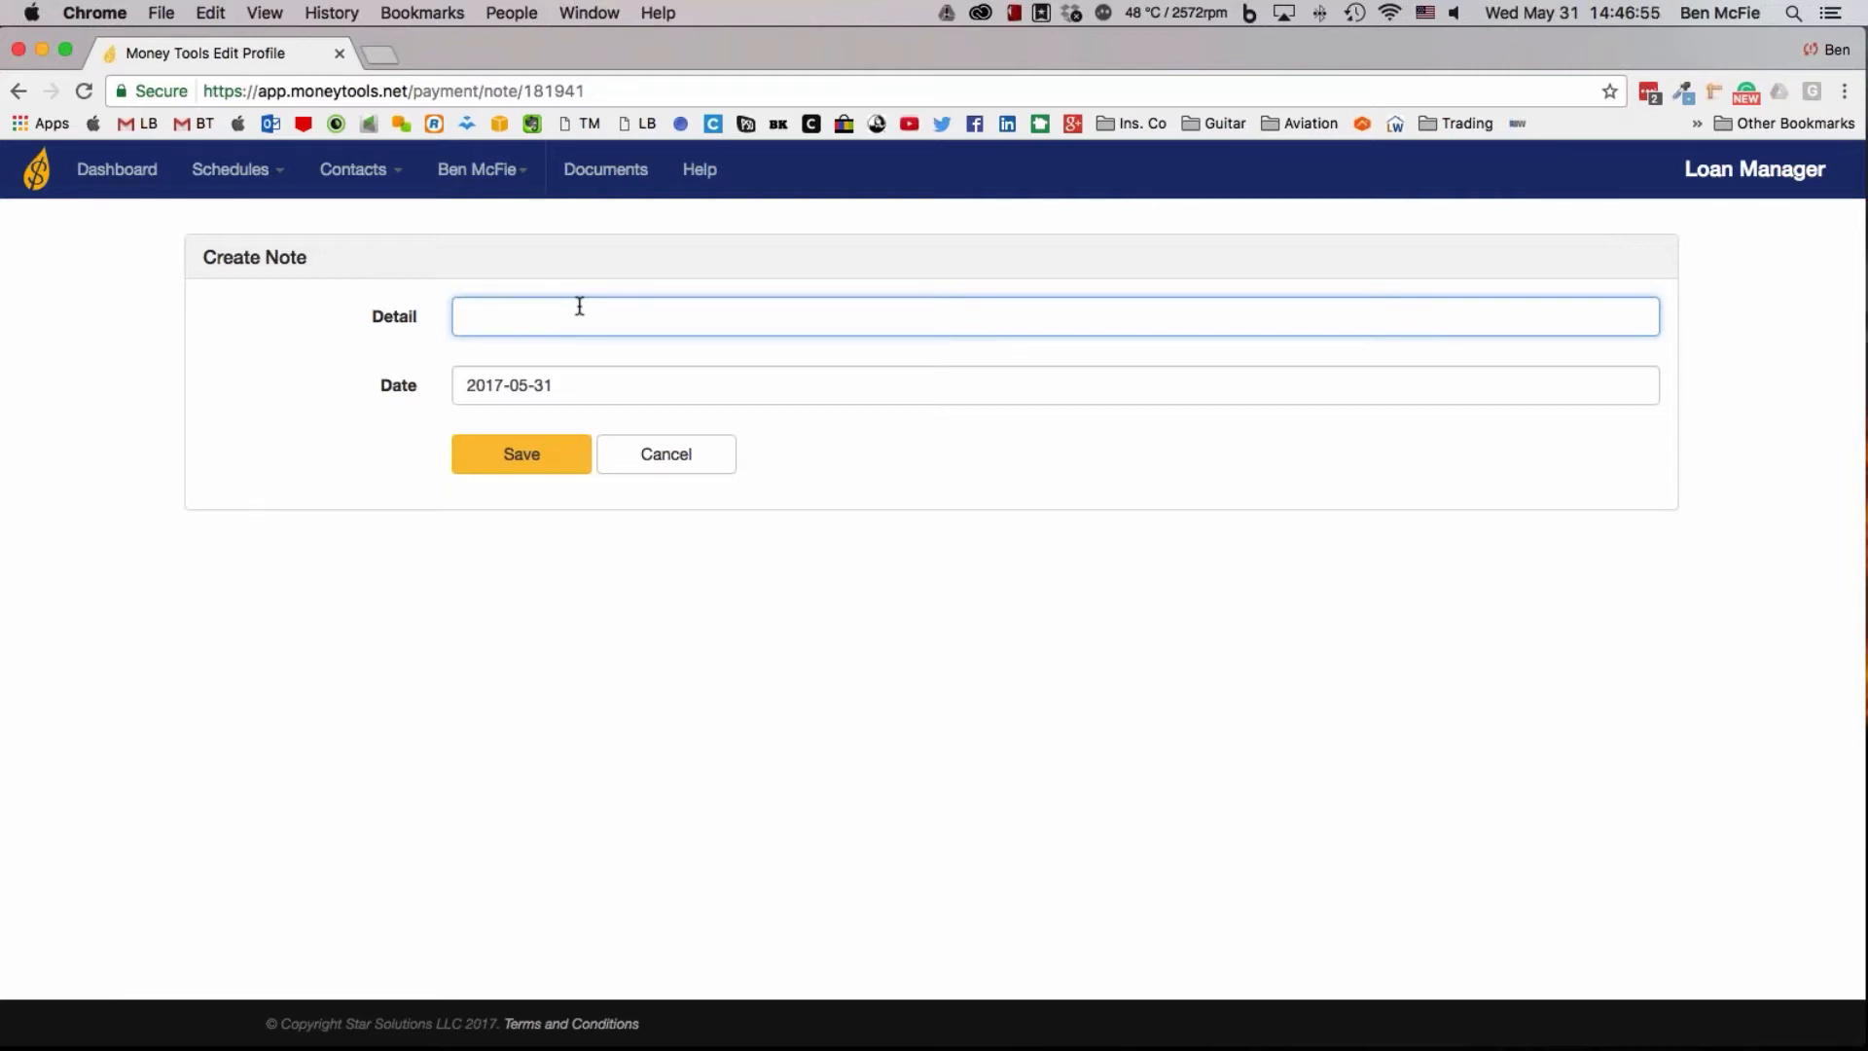
type("Sent all money from loan to pay off pol")
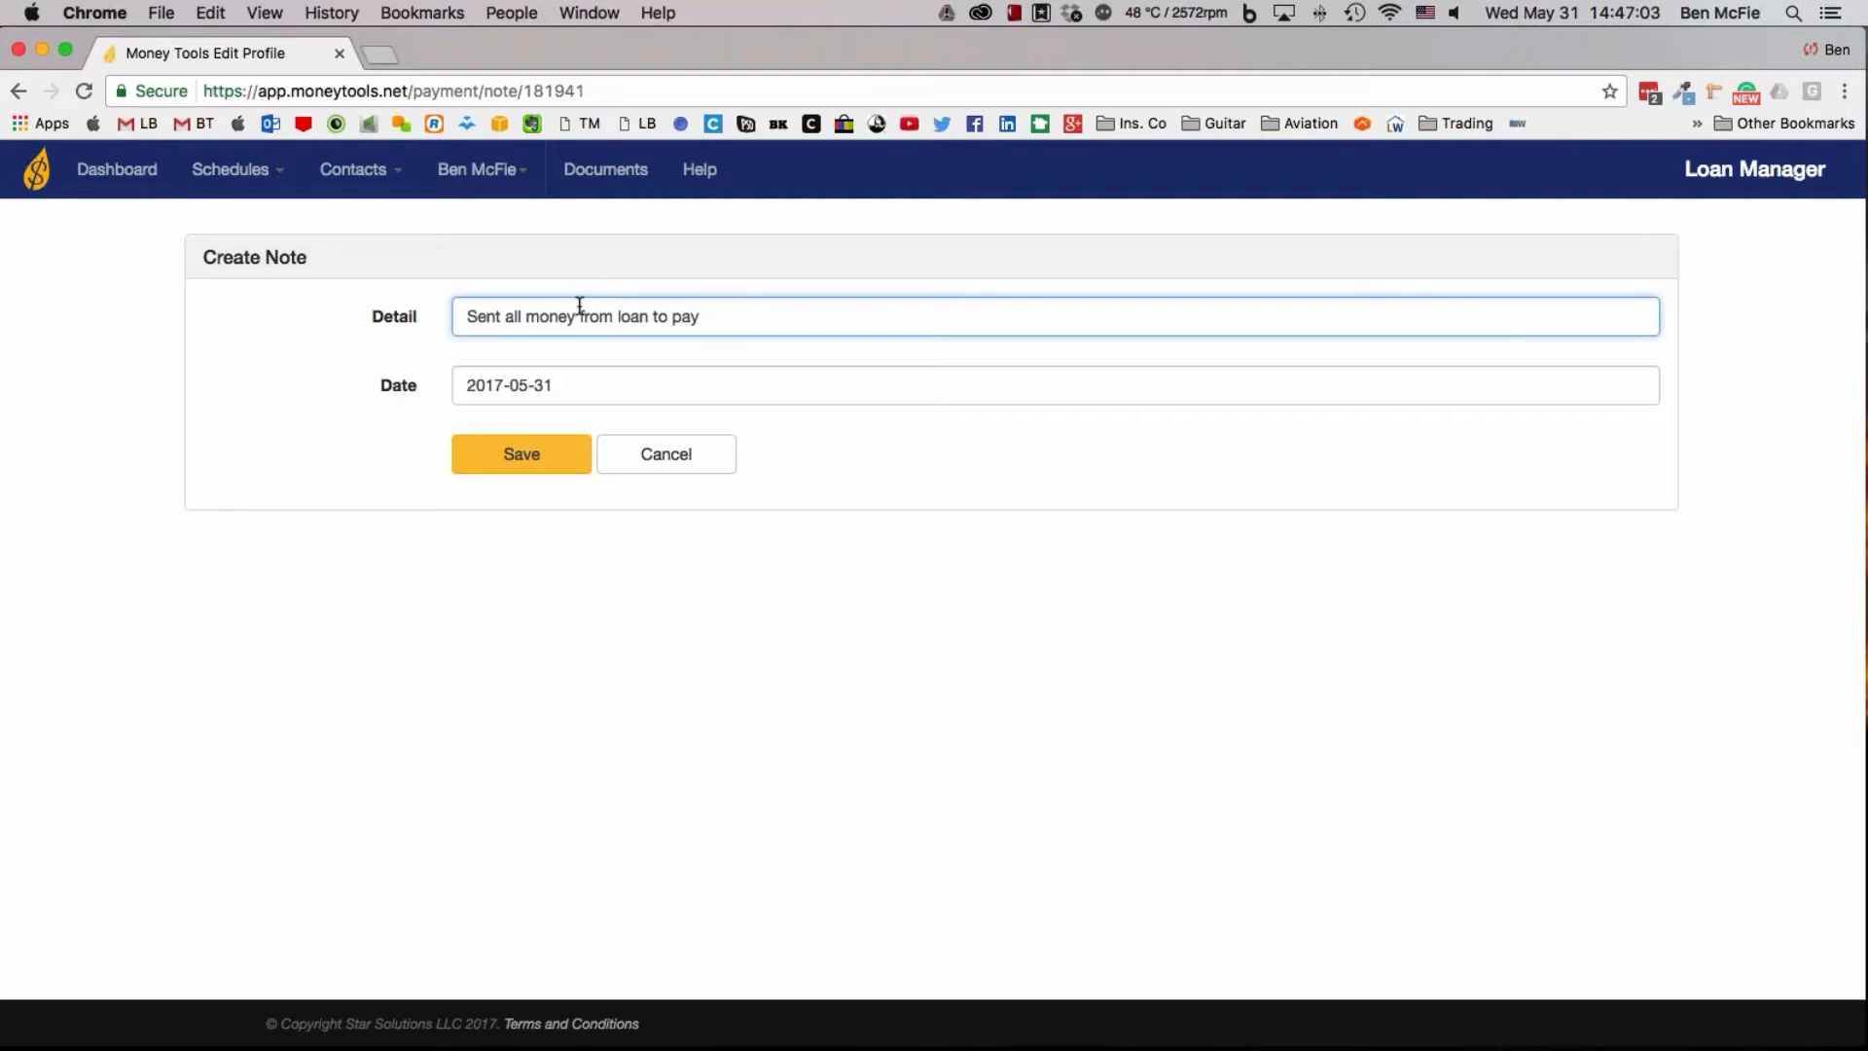
type("icy loan")
left_click(538, 465)
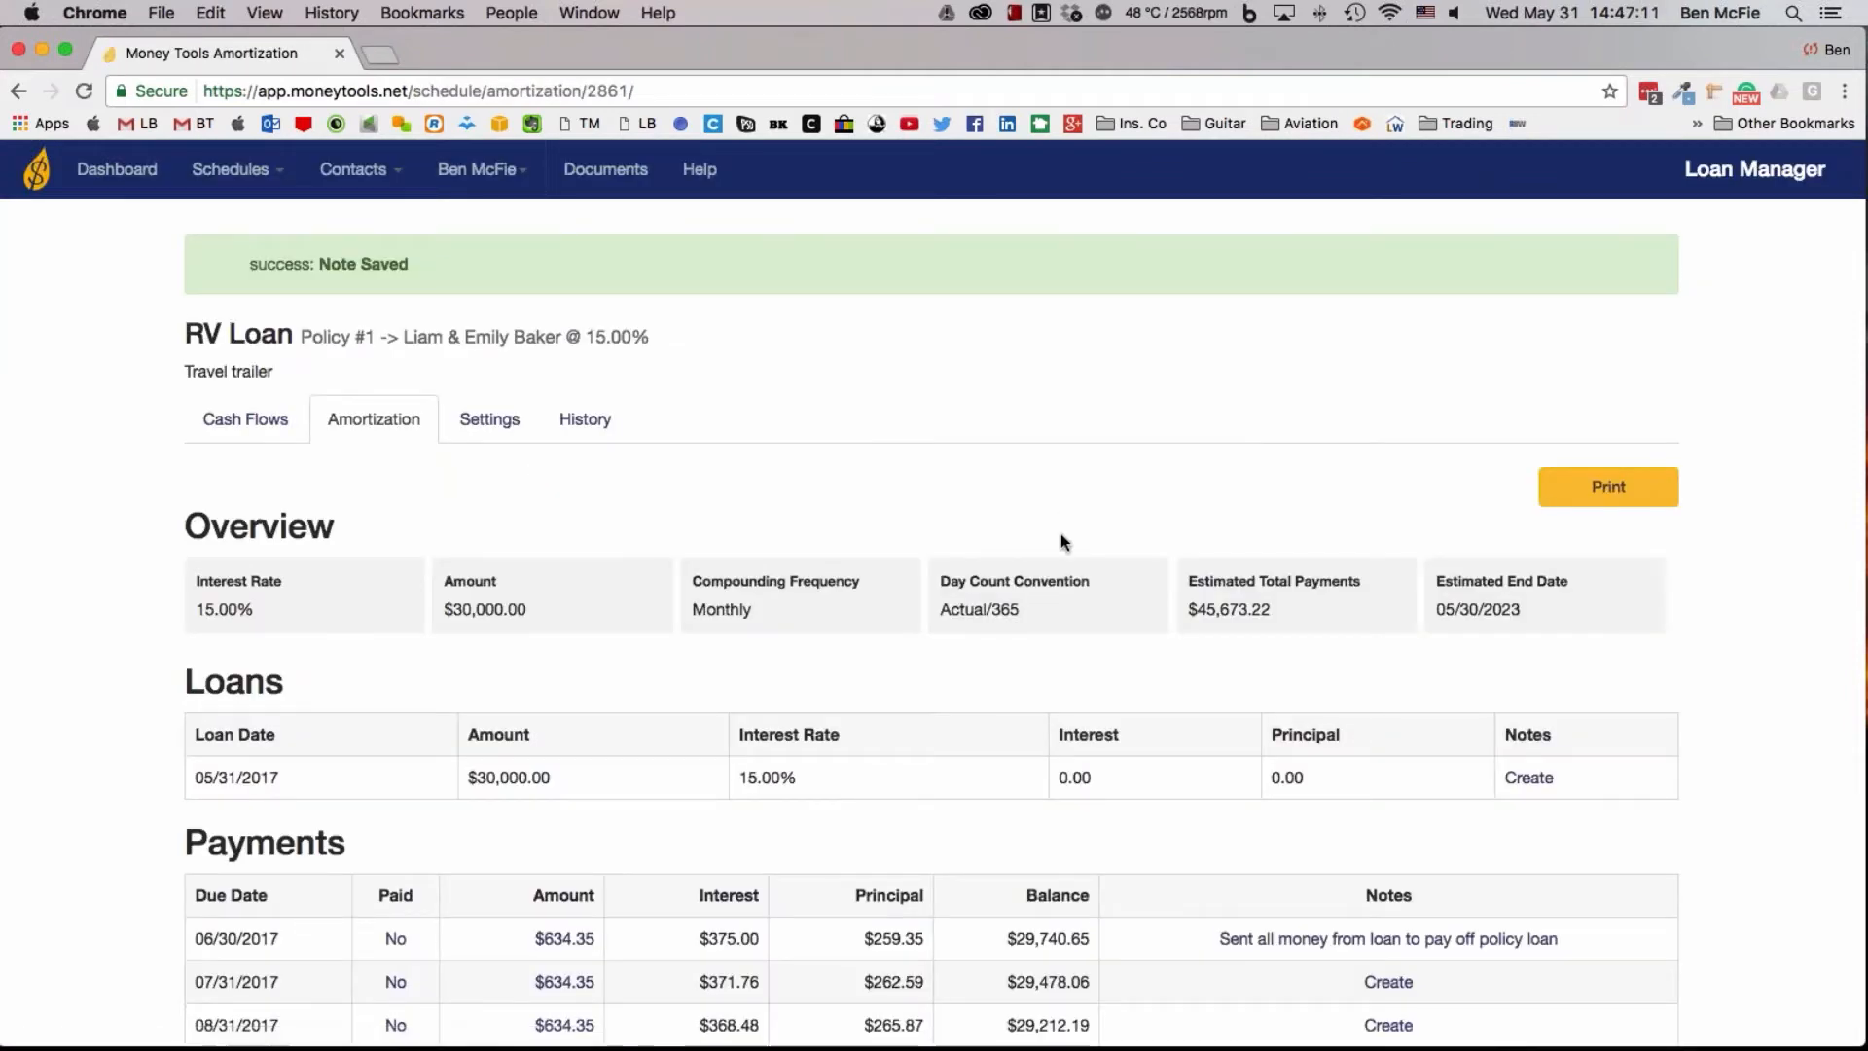
left_click(124, 185)
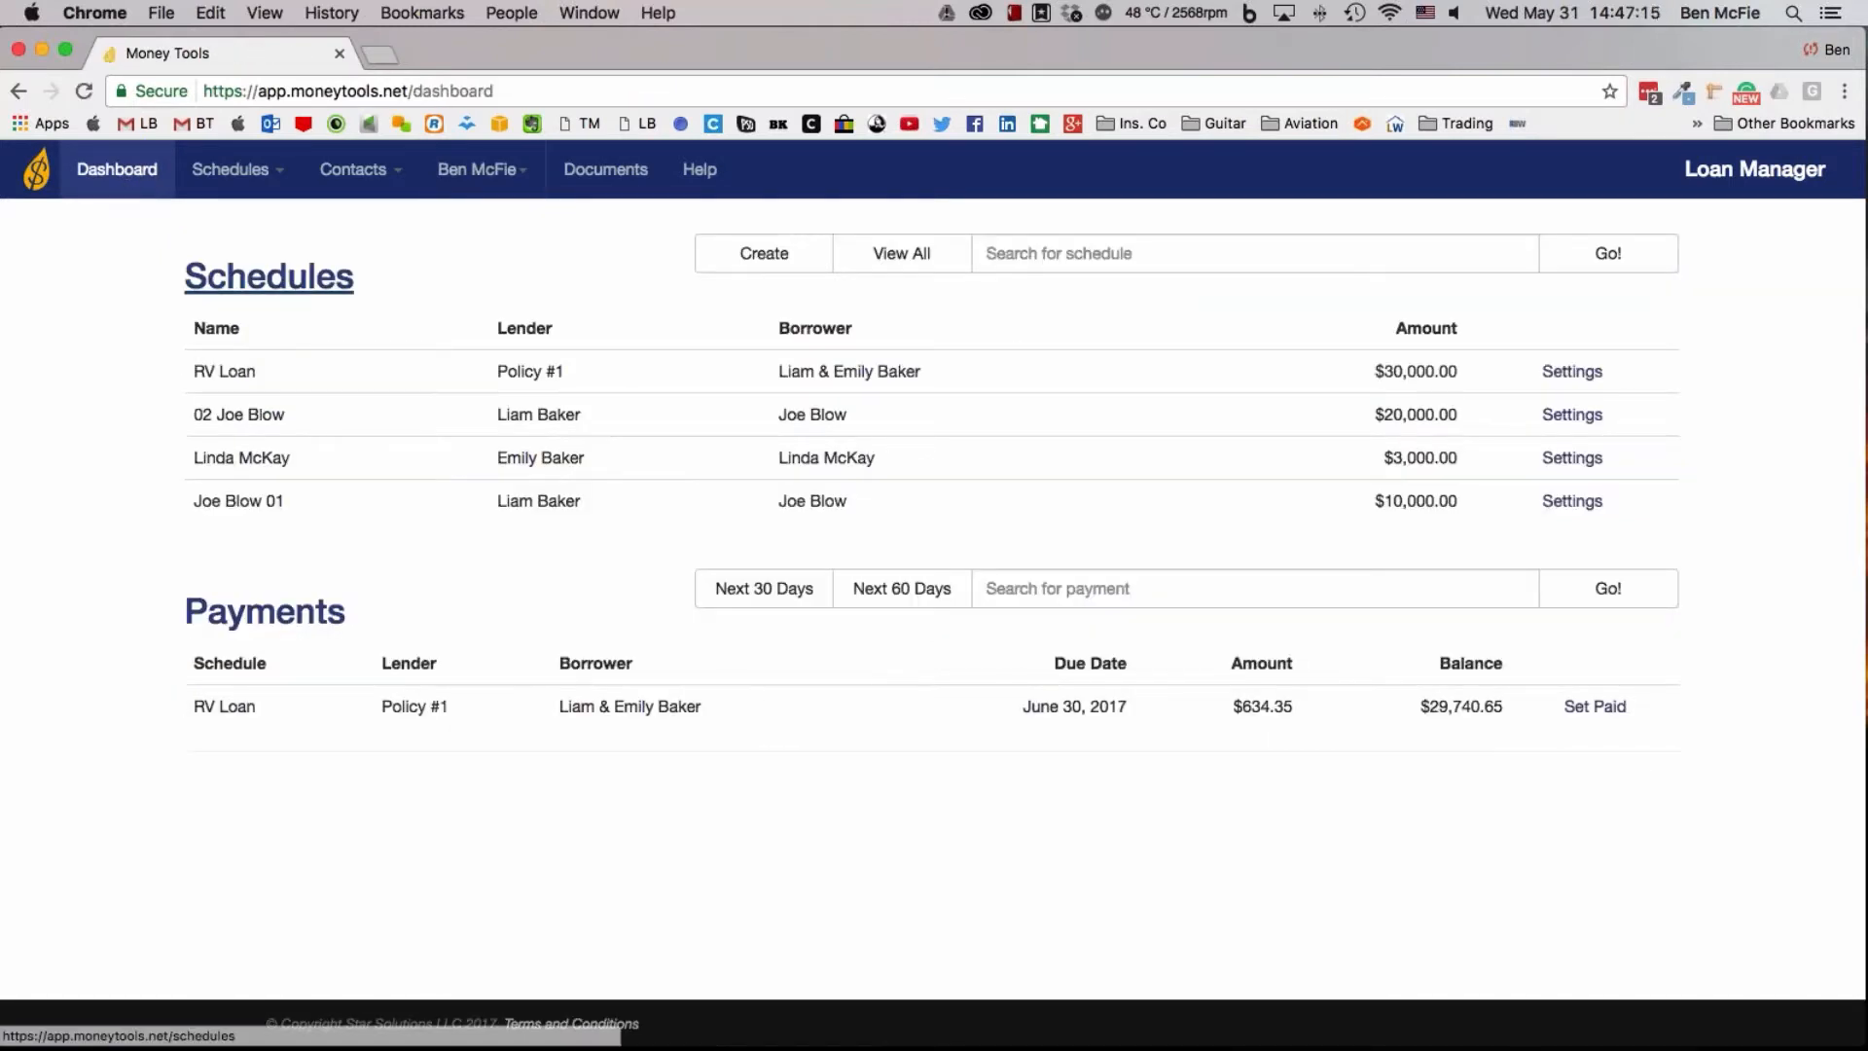
Mark the RV Loan payment due June 30, 2017 as paid and view the full list of schedules
left_click(1612, 717)
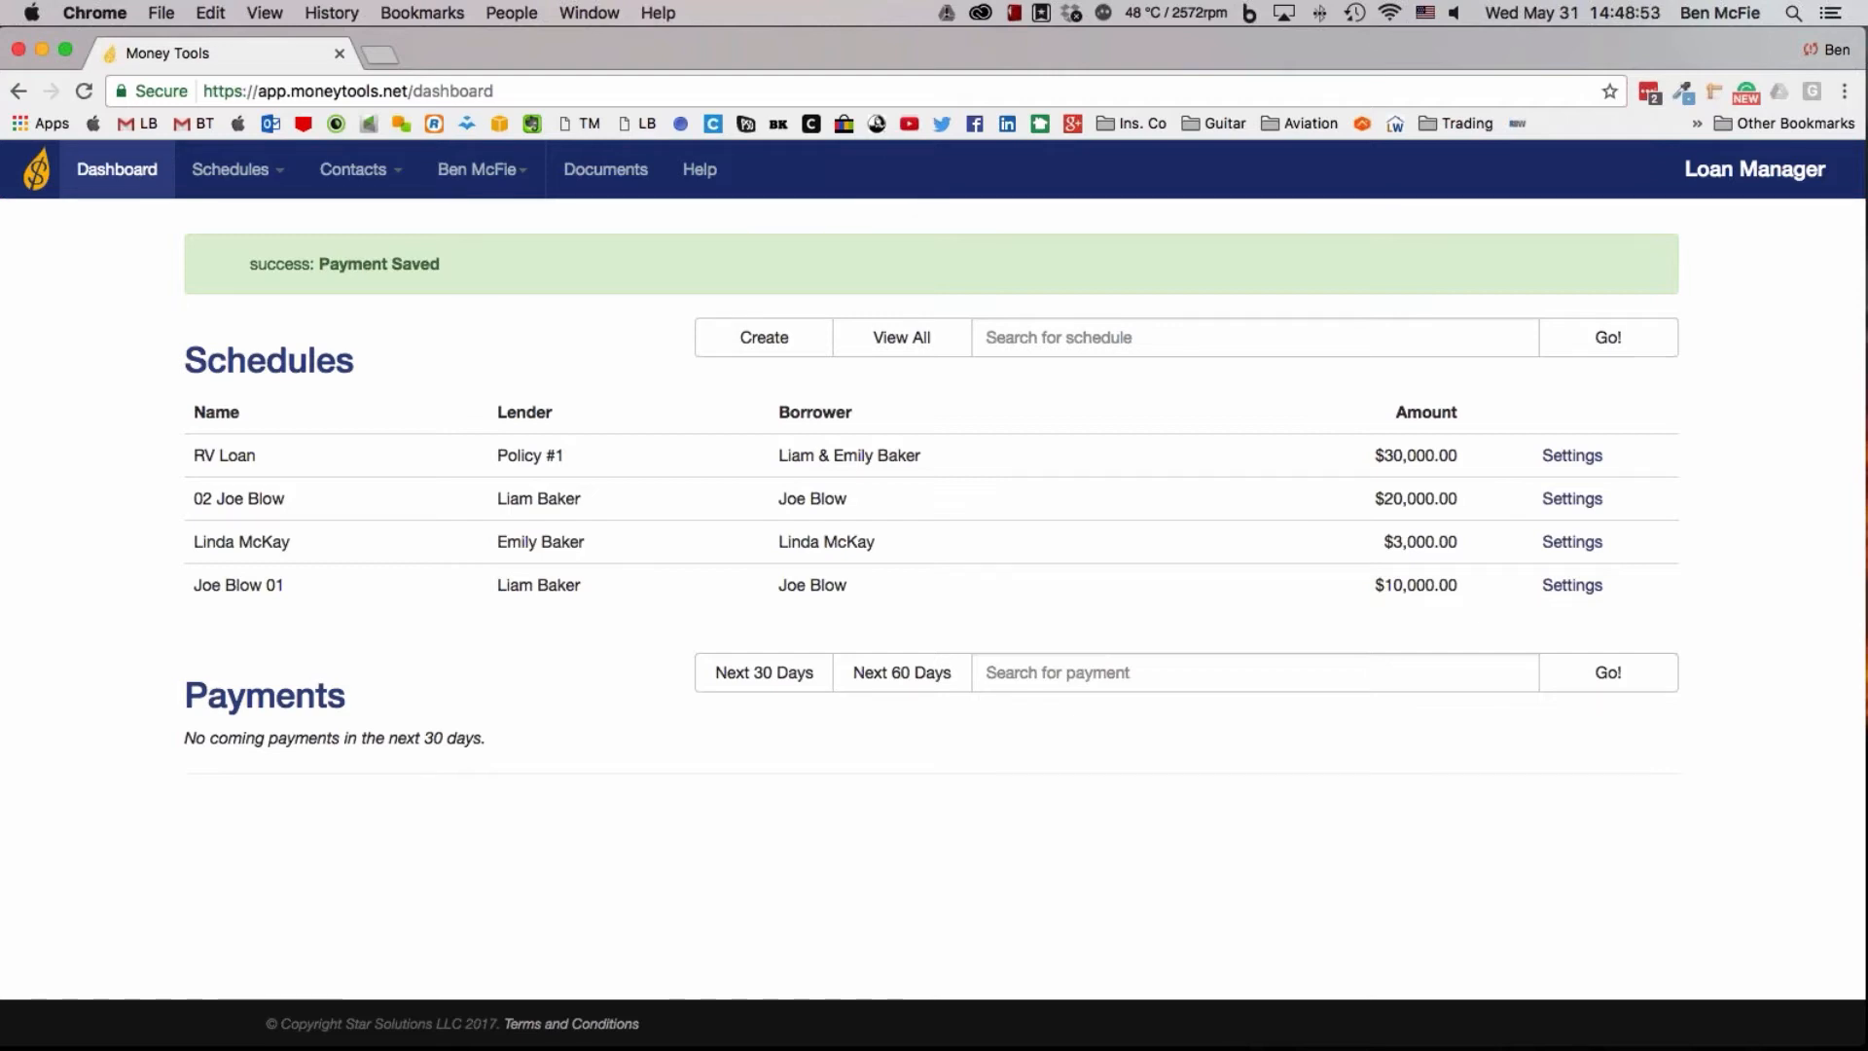
mouse_move(231, 170)
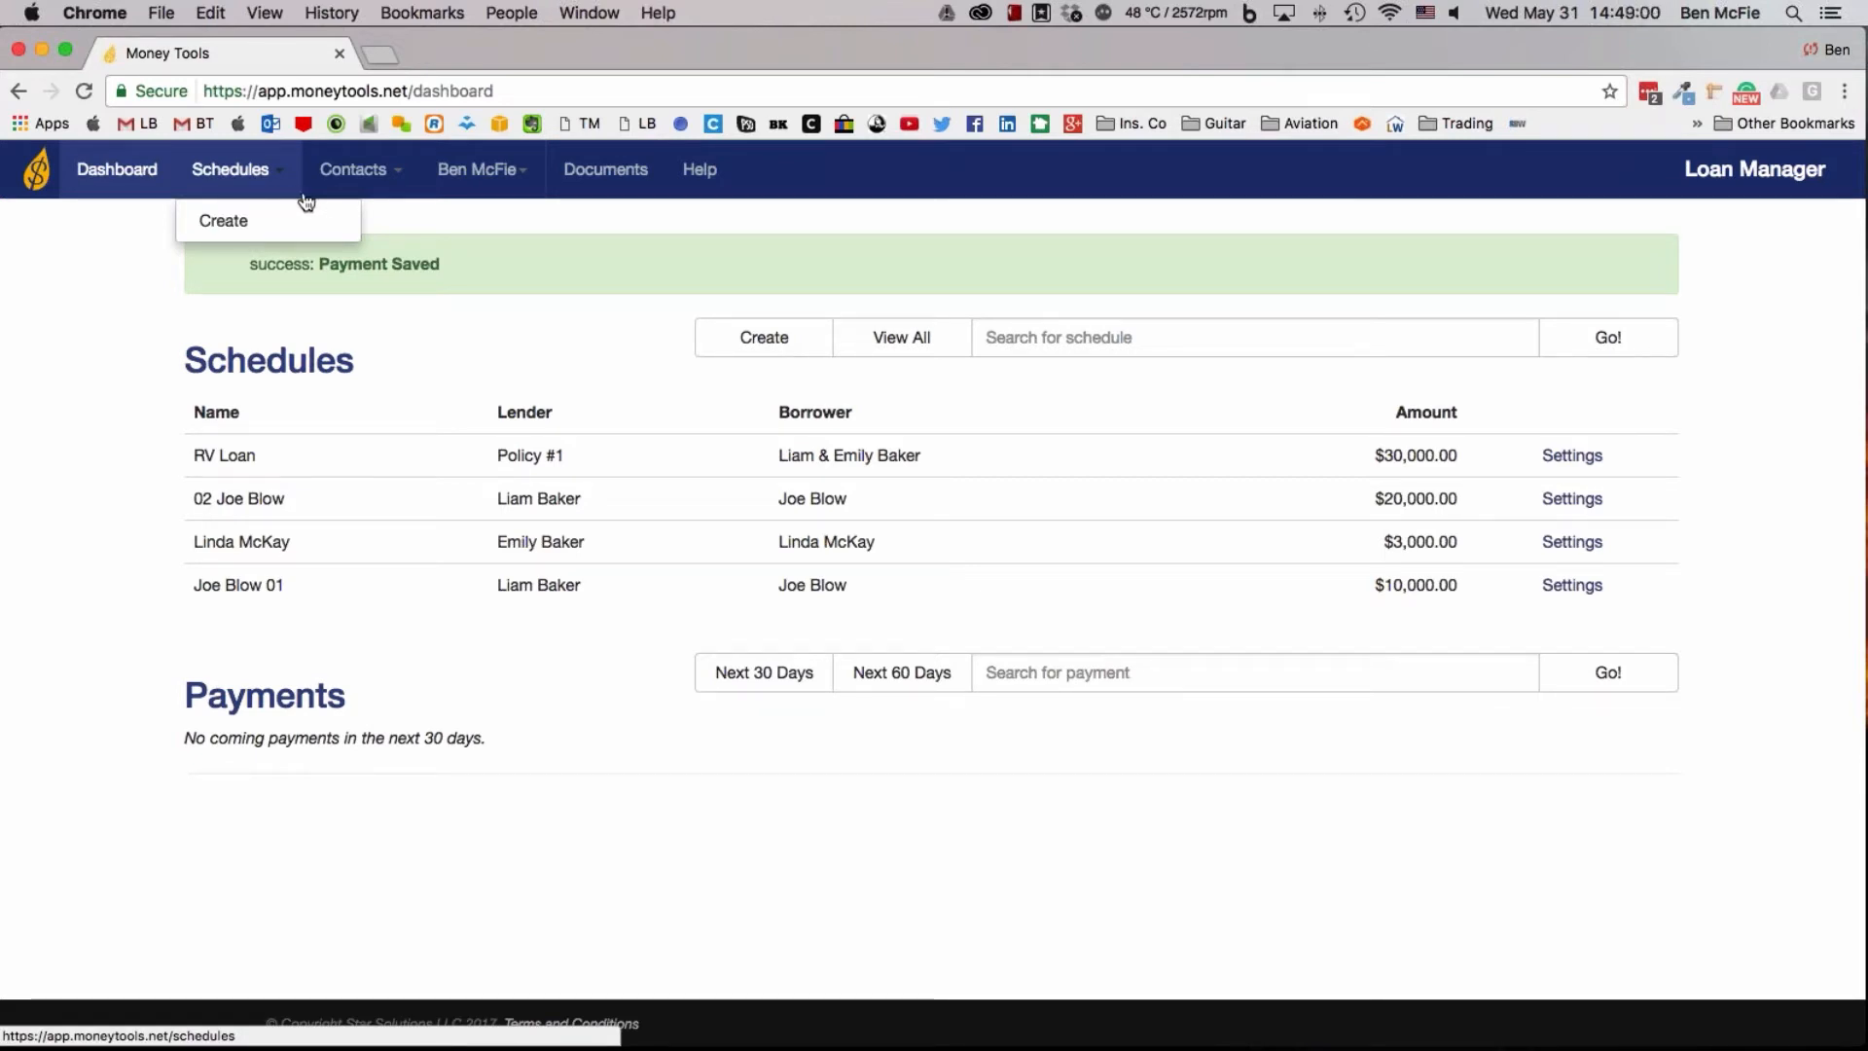
mouse_move(339, 193)
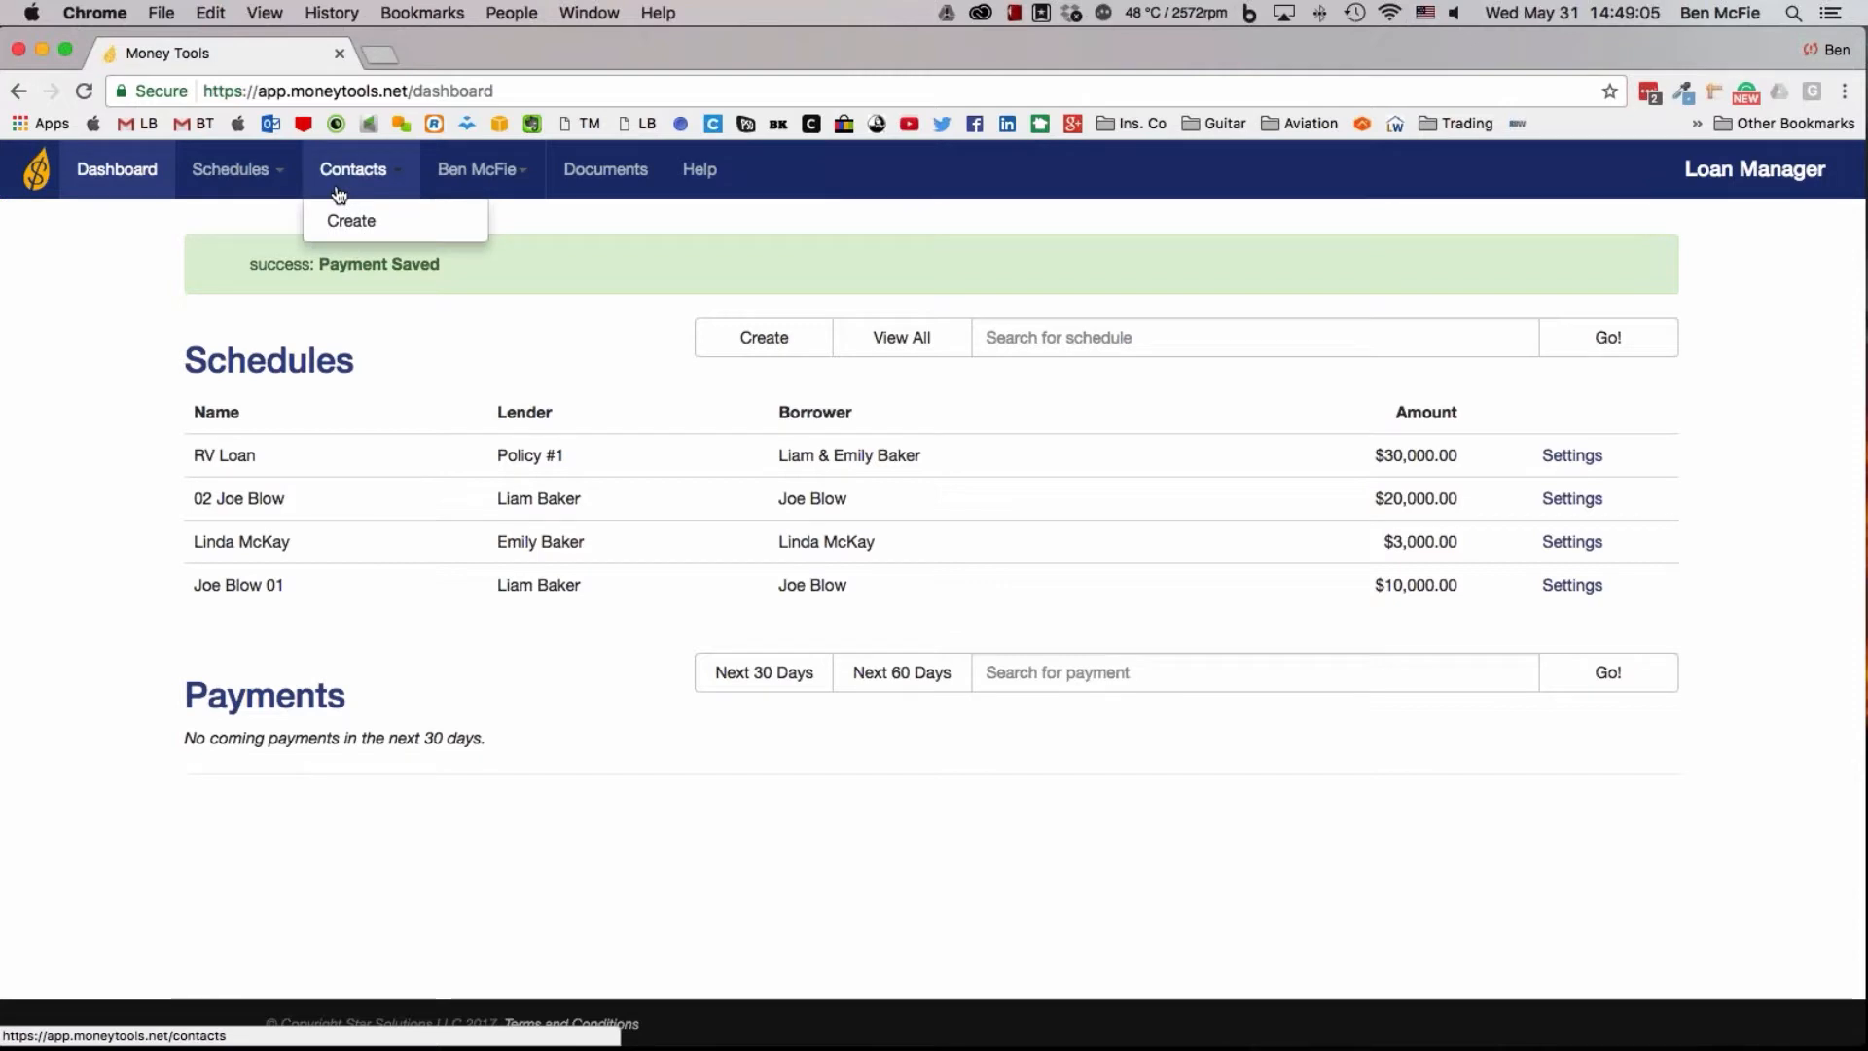
mouse_move(272, 192)
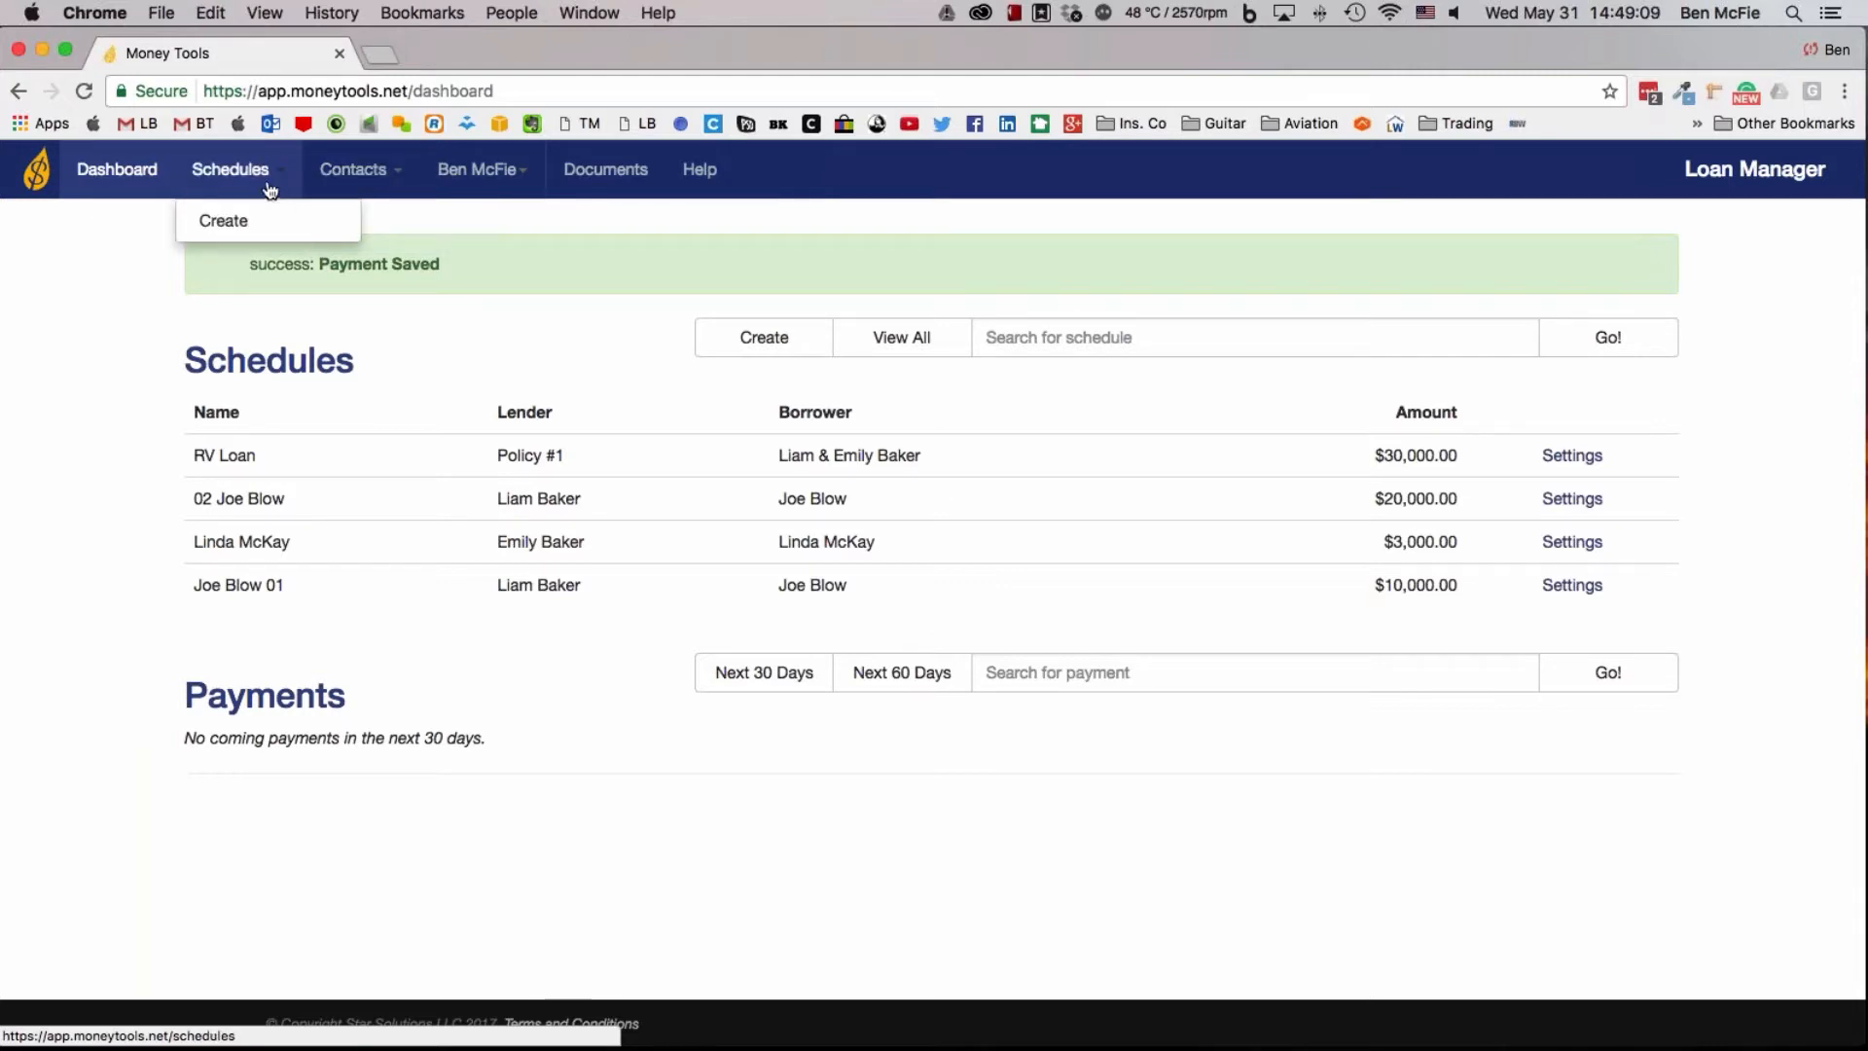
left_click(269, 176)
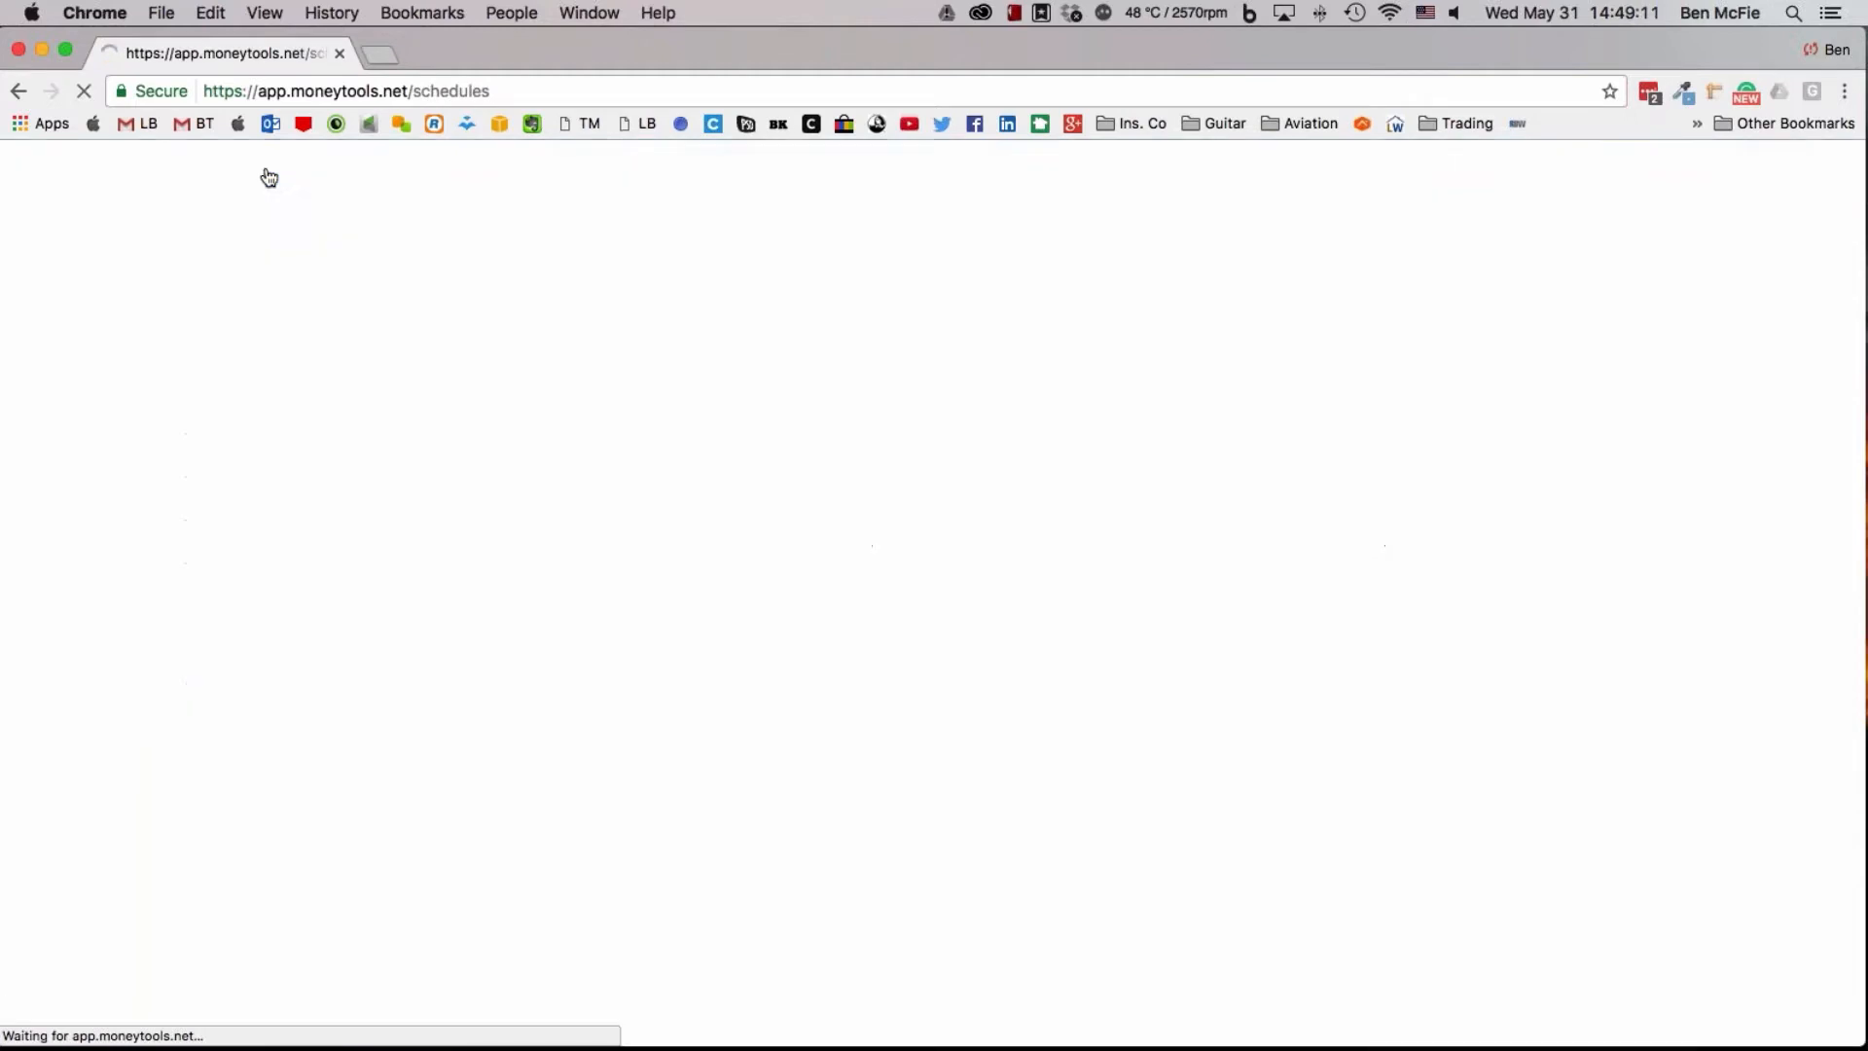
mouse_move(477, 170)
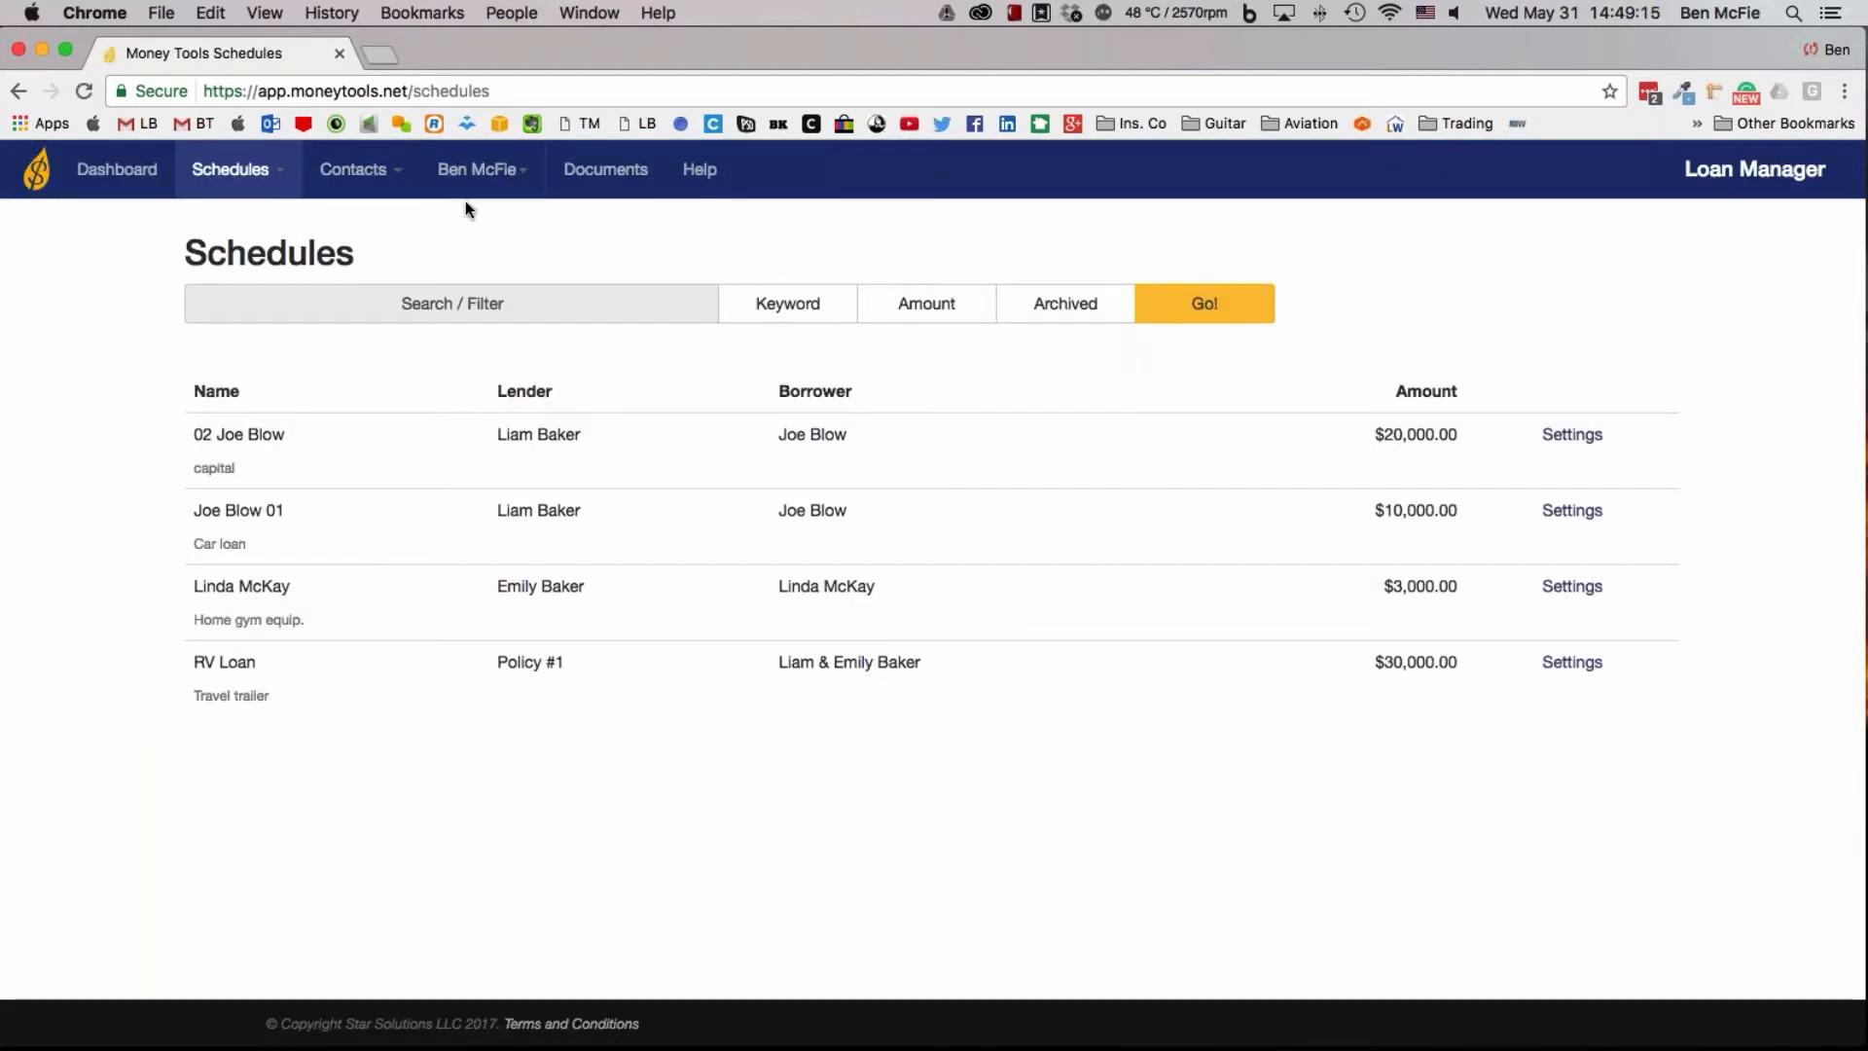
Start a new schedule and describe it as an ATV loan to the borrower, using the borrower's first name
mouse_move(299, 190)
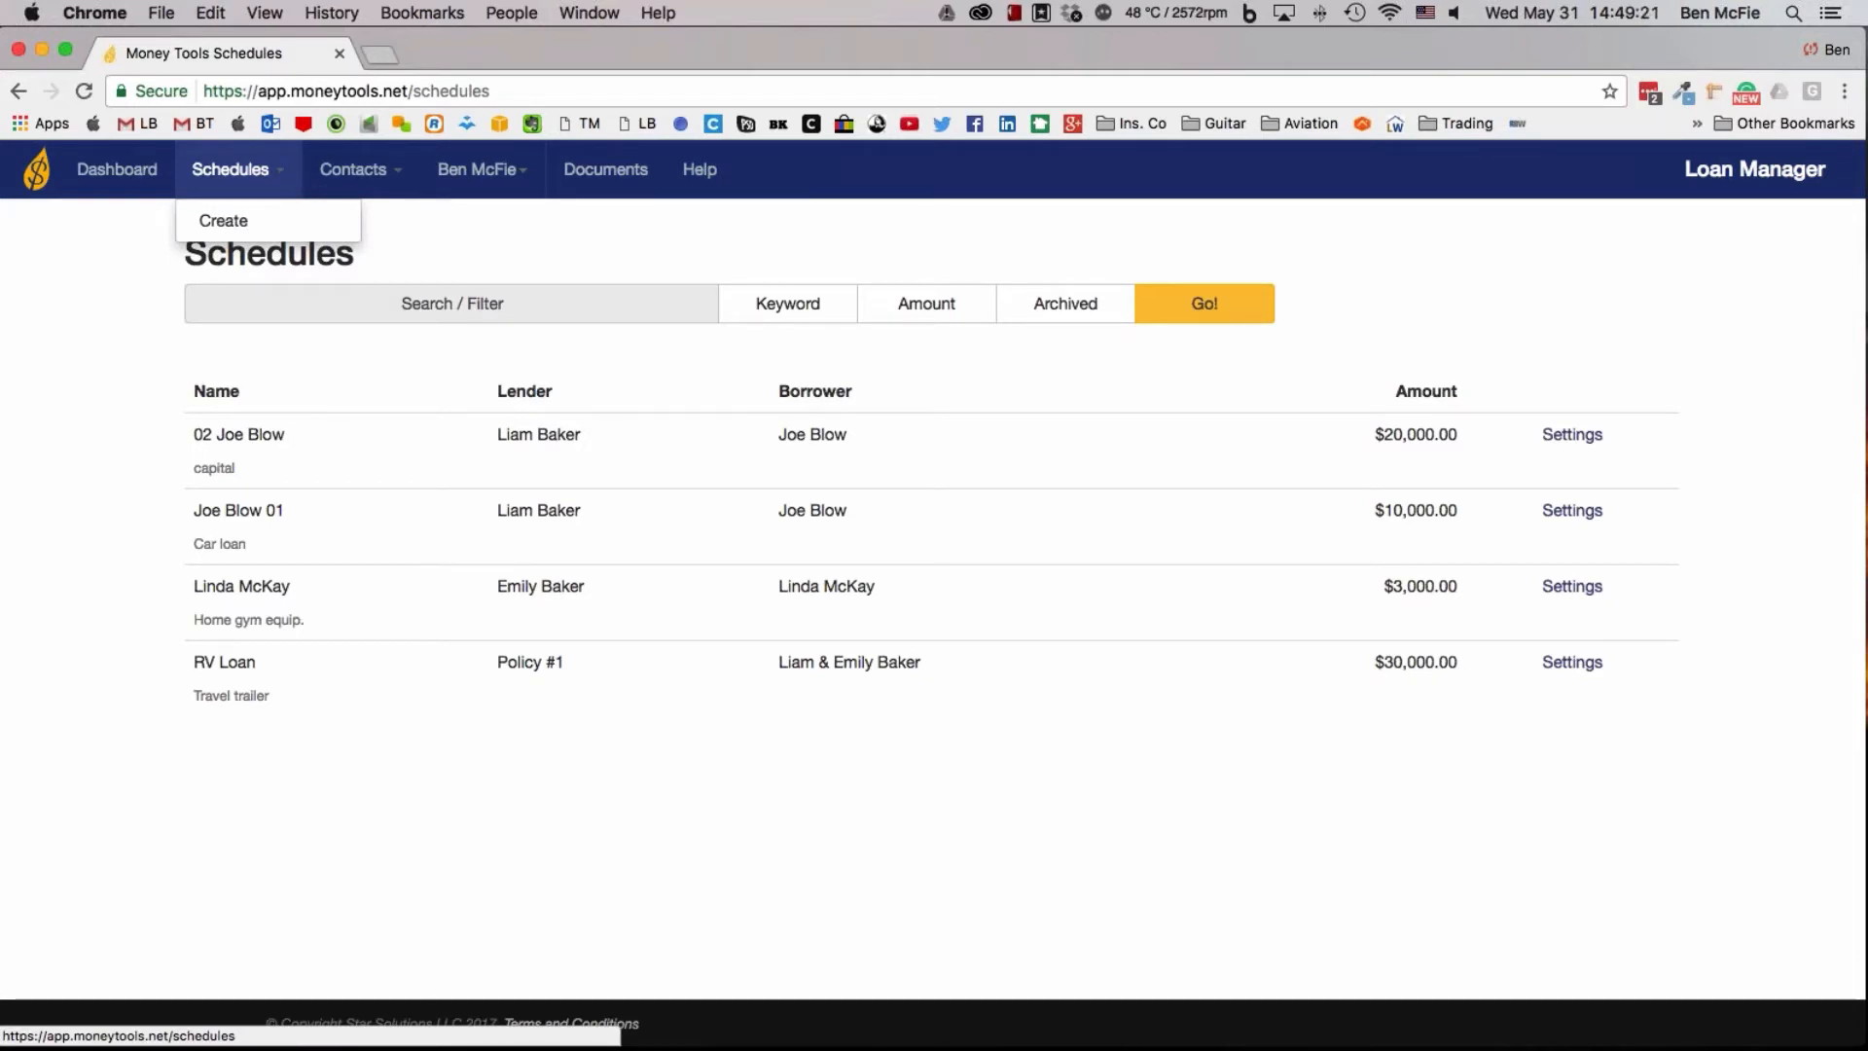
left_click(248, 222)
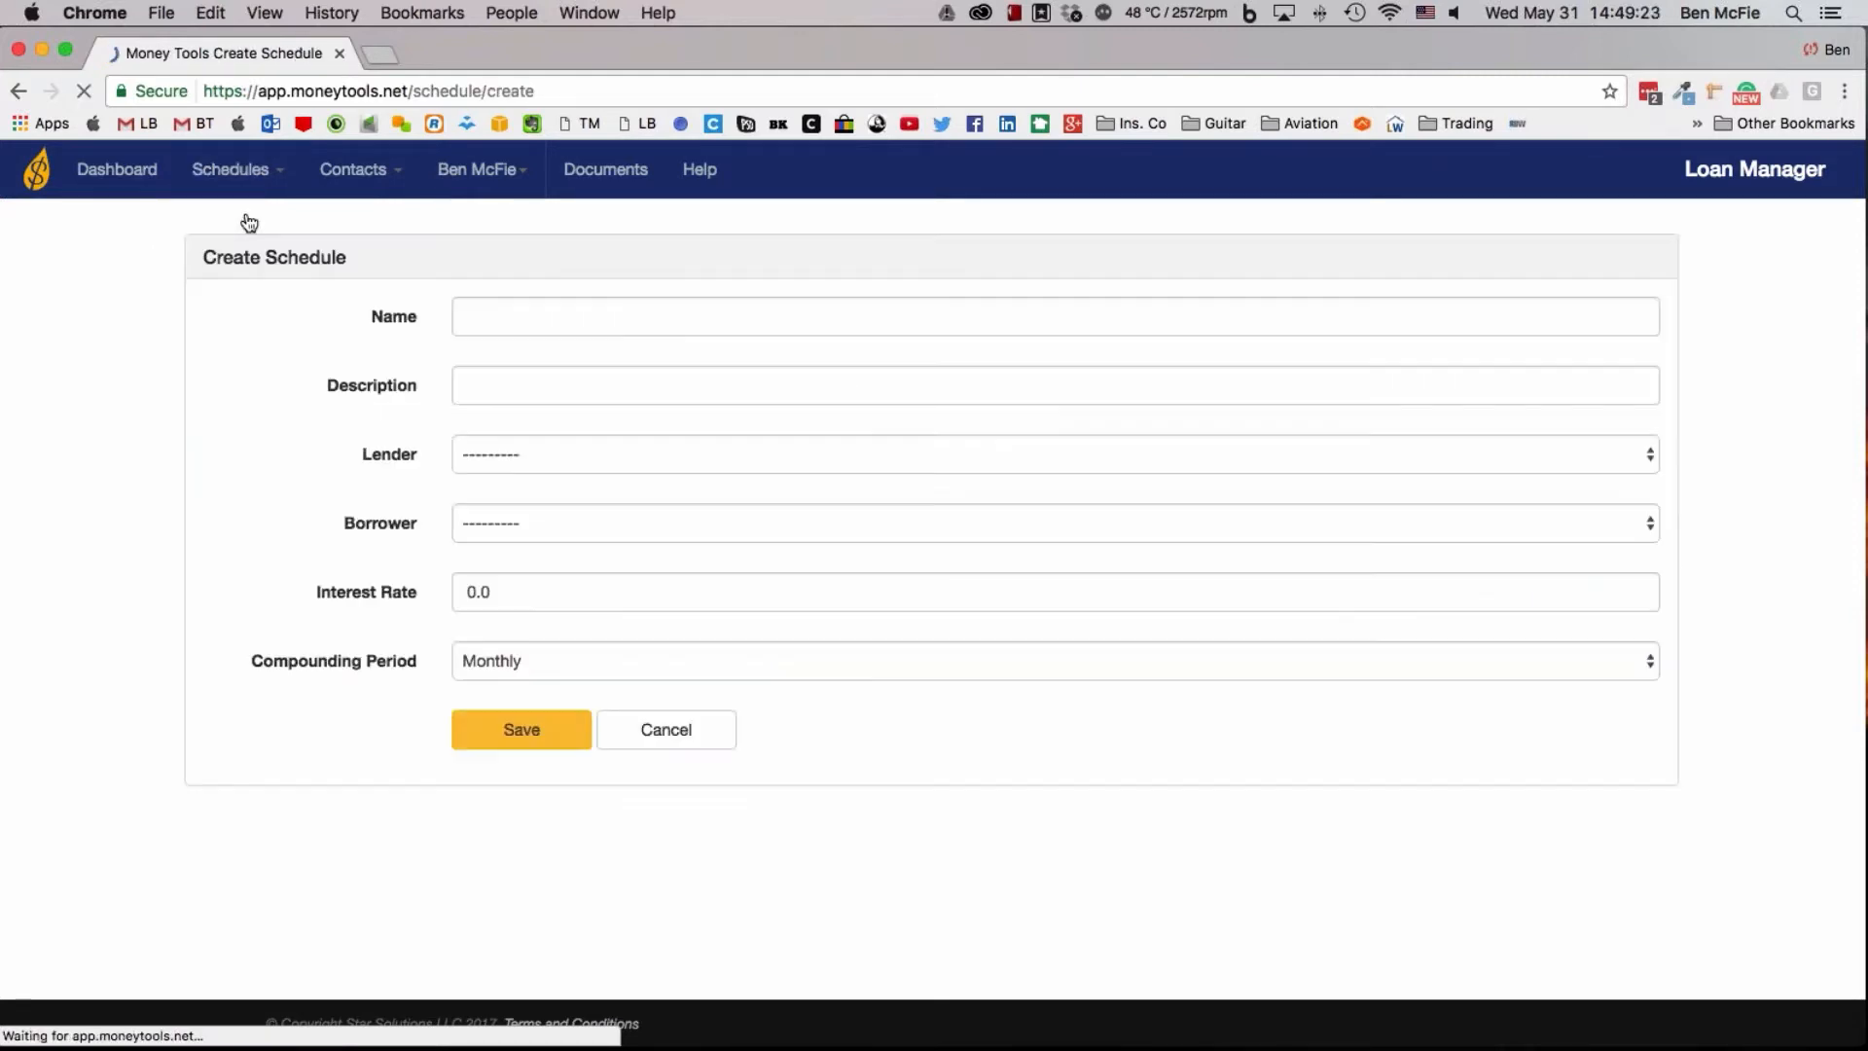
left_click(502, 314)
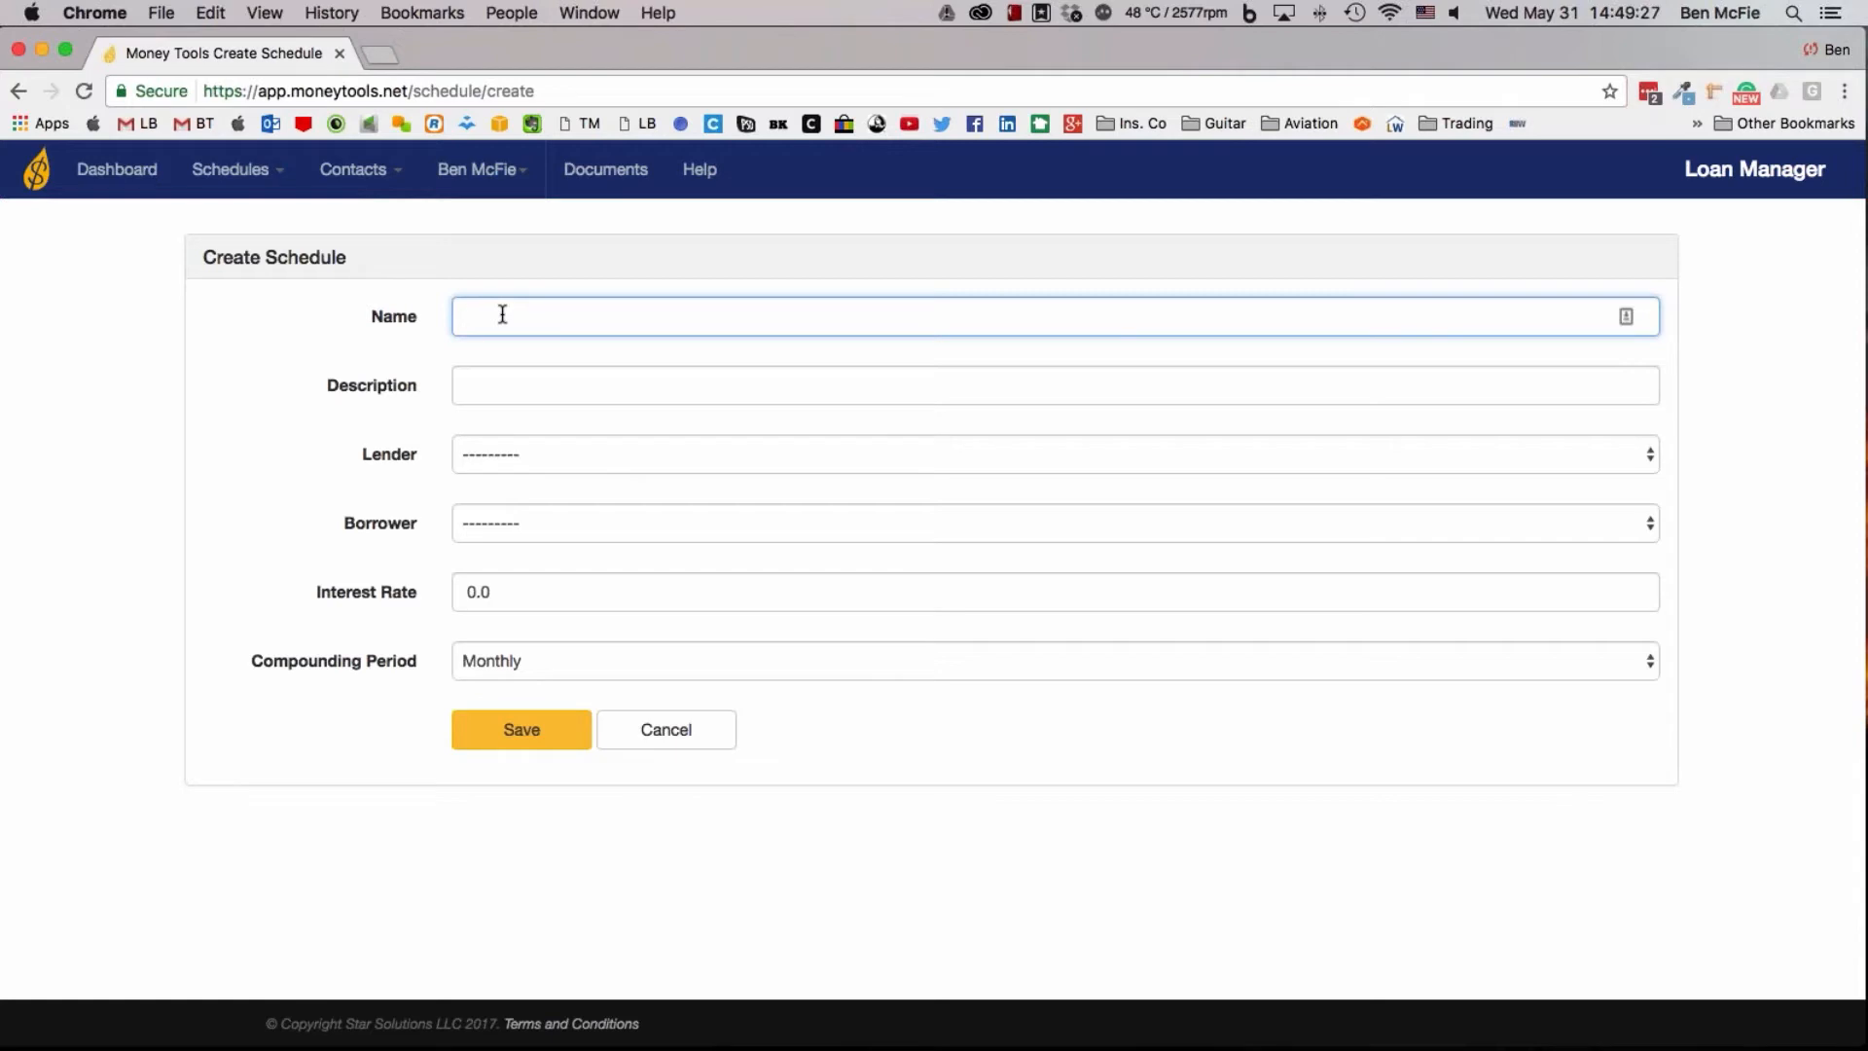
type("ATV Loan to Adam")
key("BackSpace")
key("BackSpace")
key("BackSpace")
type("dam")
left_click_drag(611, 316, 422, 319)
key("super+c")
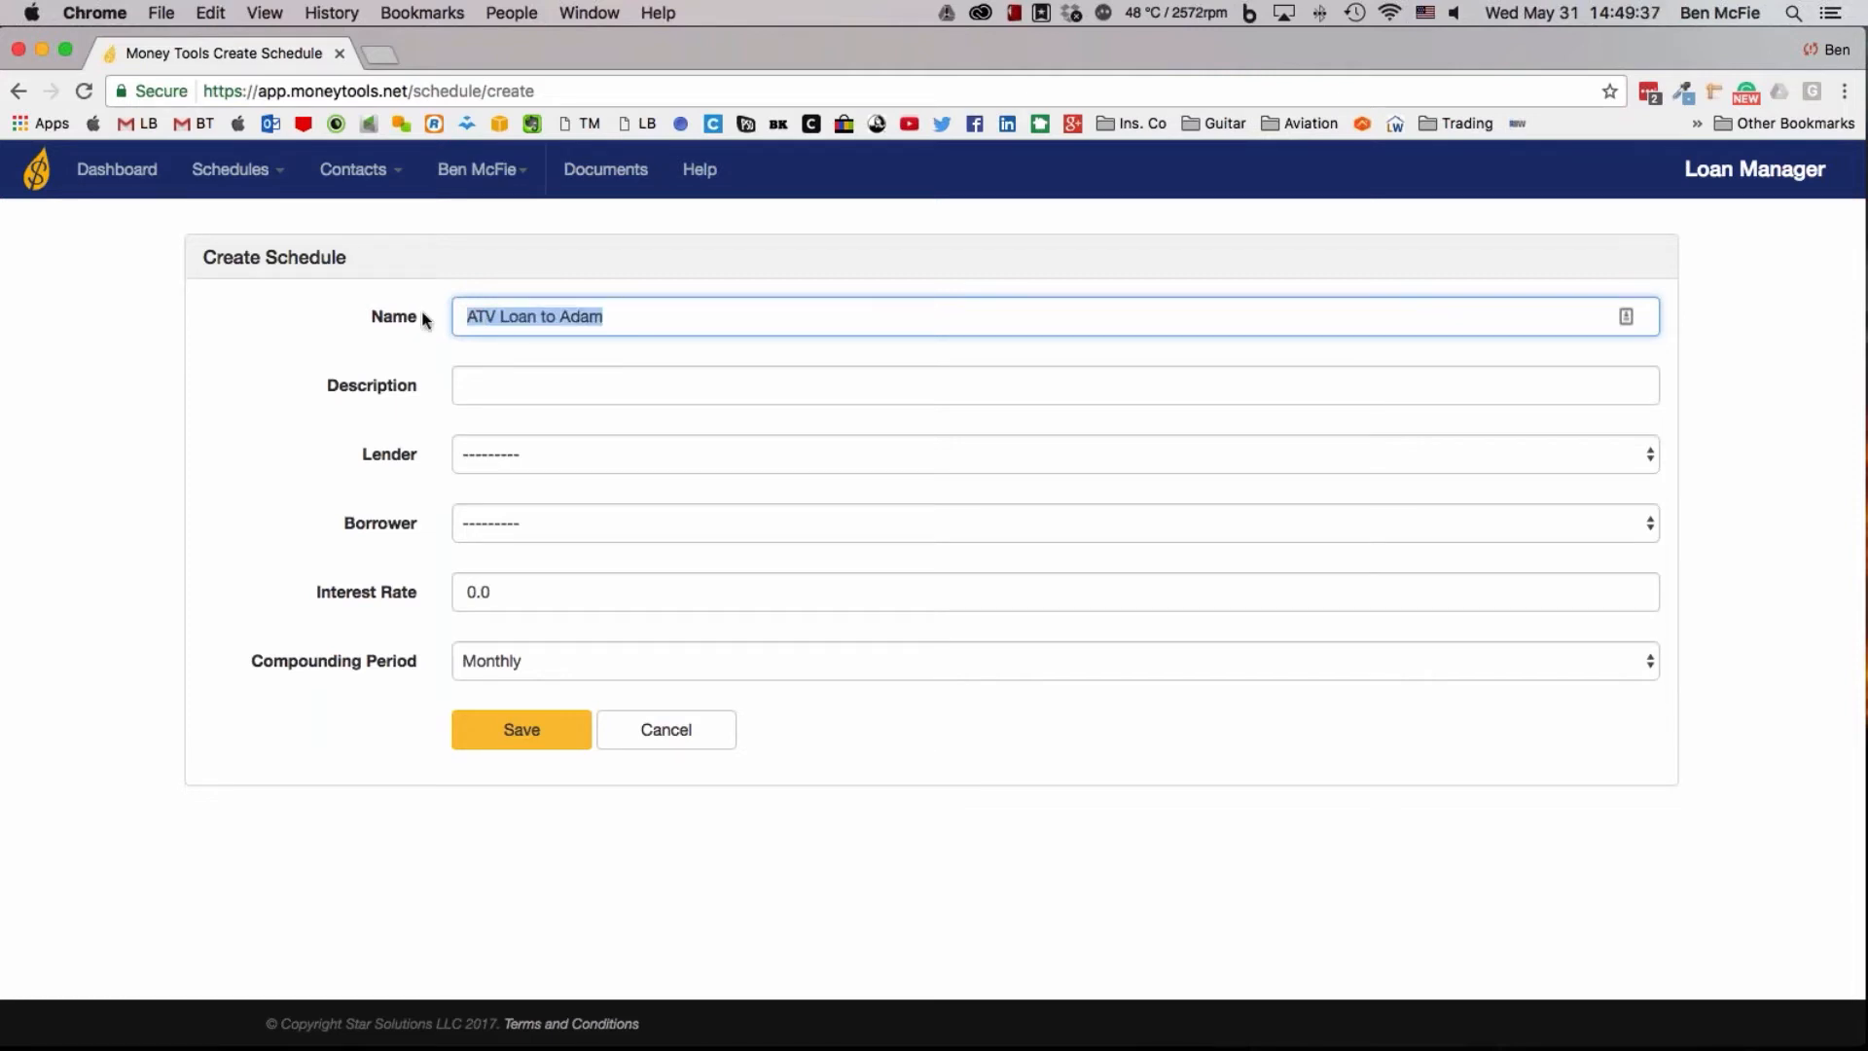
key("BackSpace")
key("Tab")
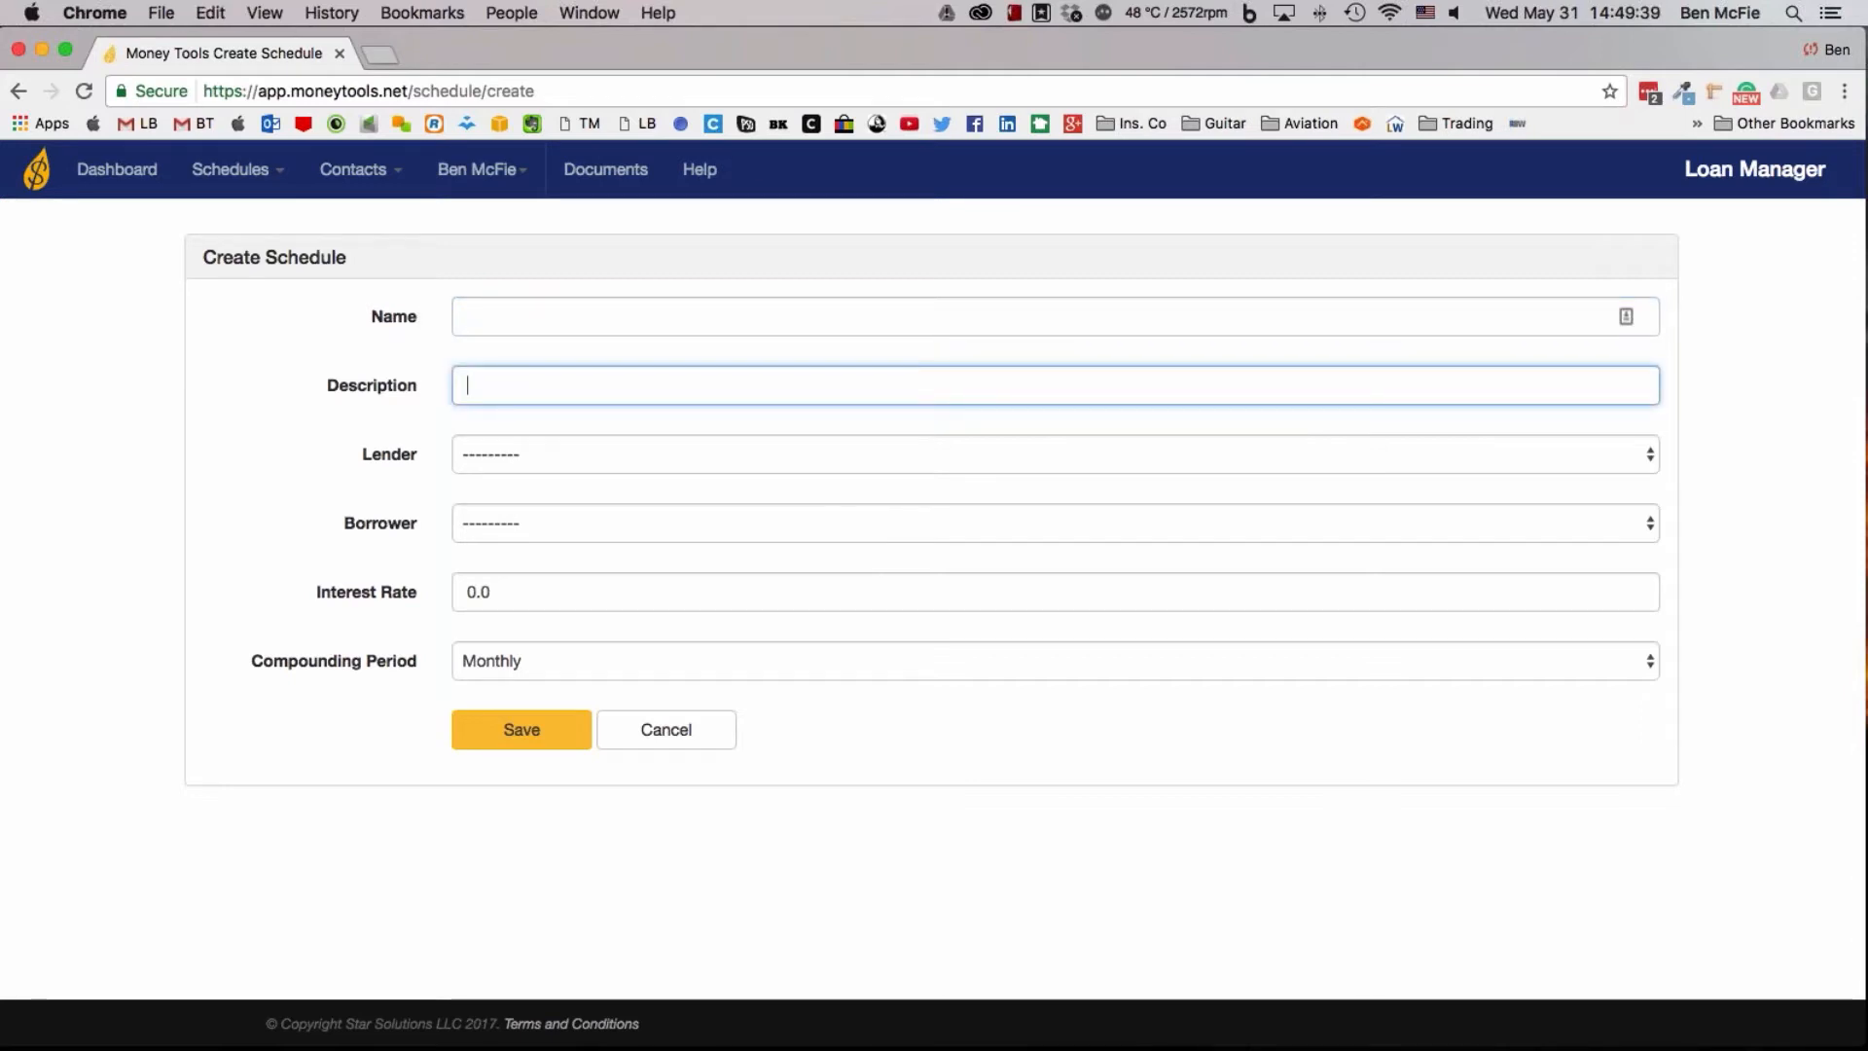
key("super+v")
Name the new schedule "01" followed by the borrower's first name
left_click(526, 321)
type("0")
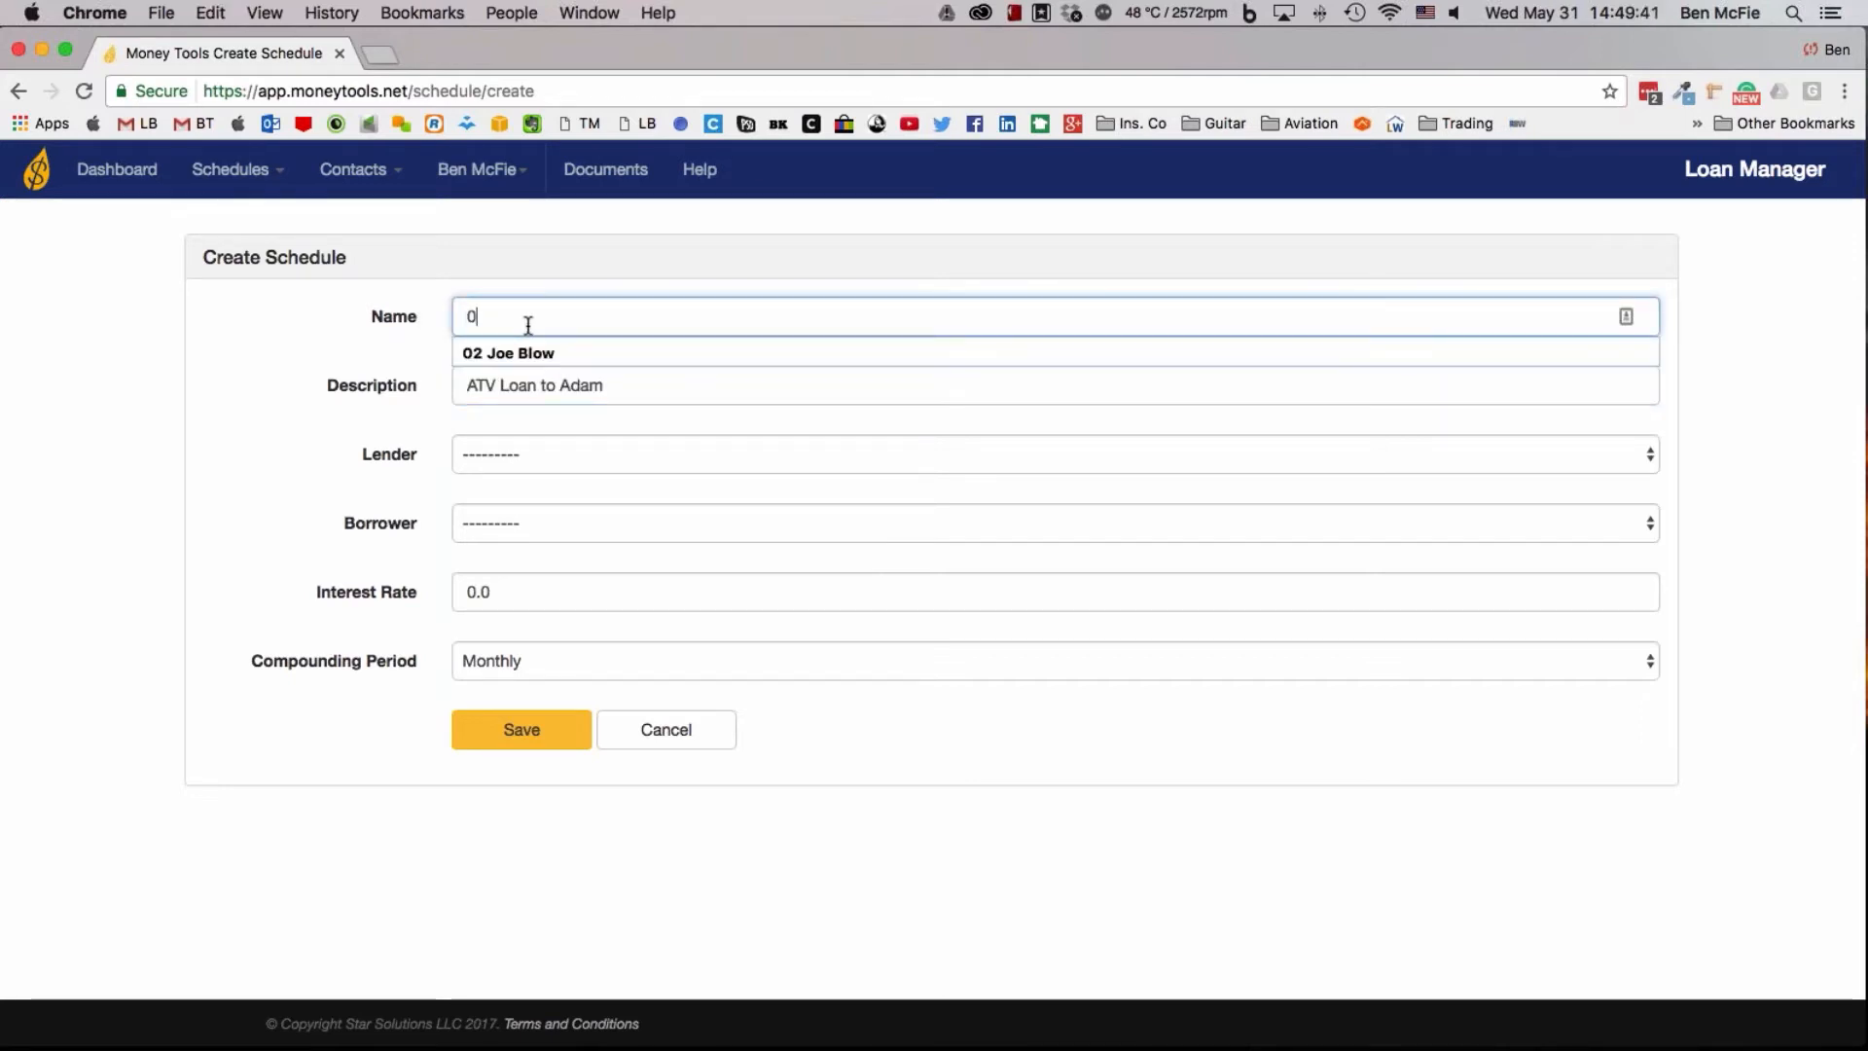
type("1 Ad")
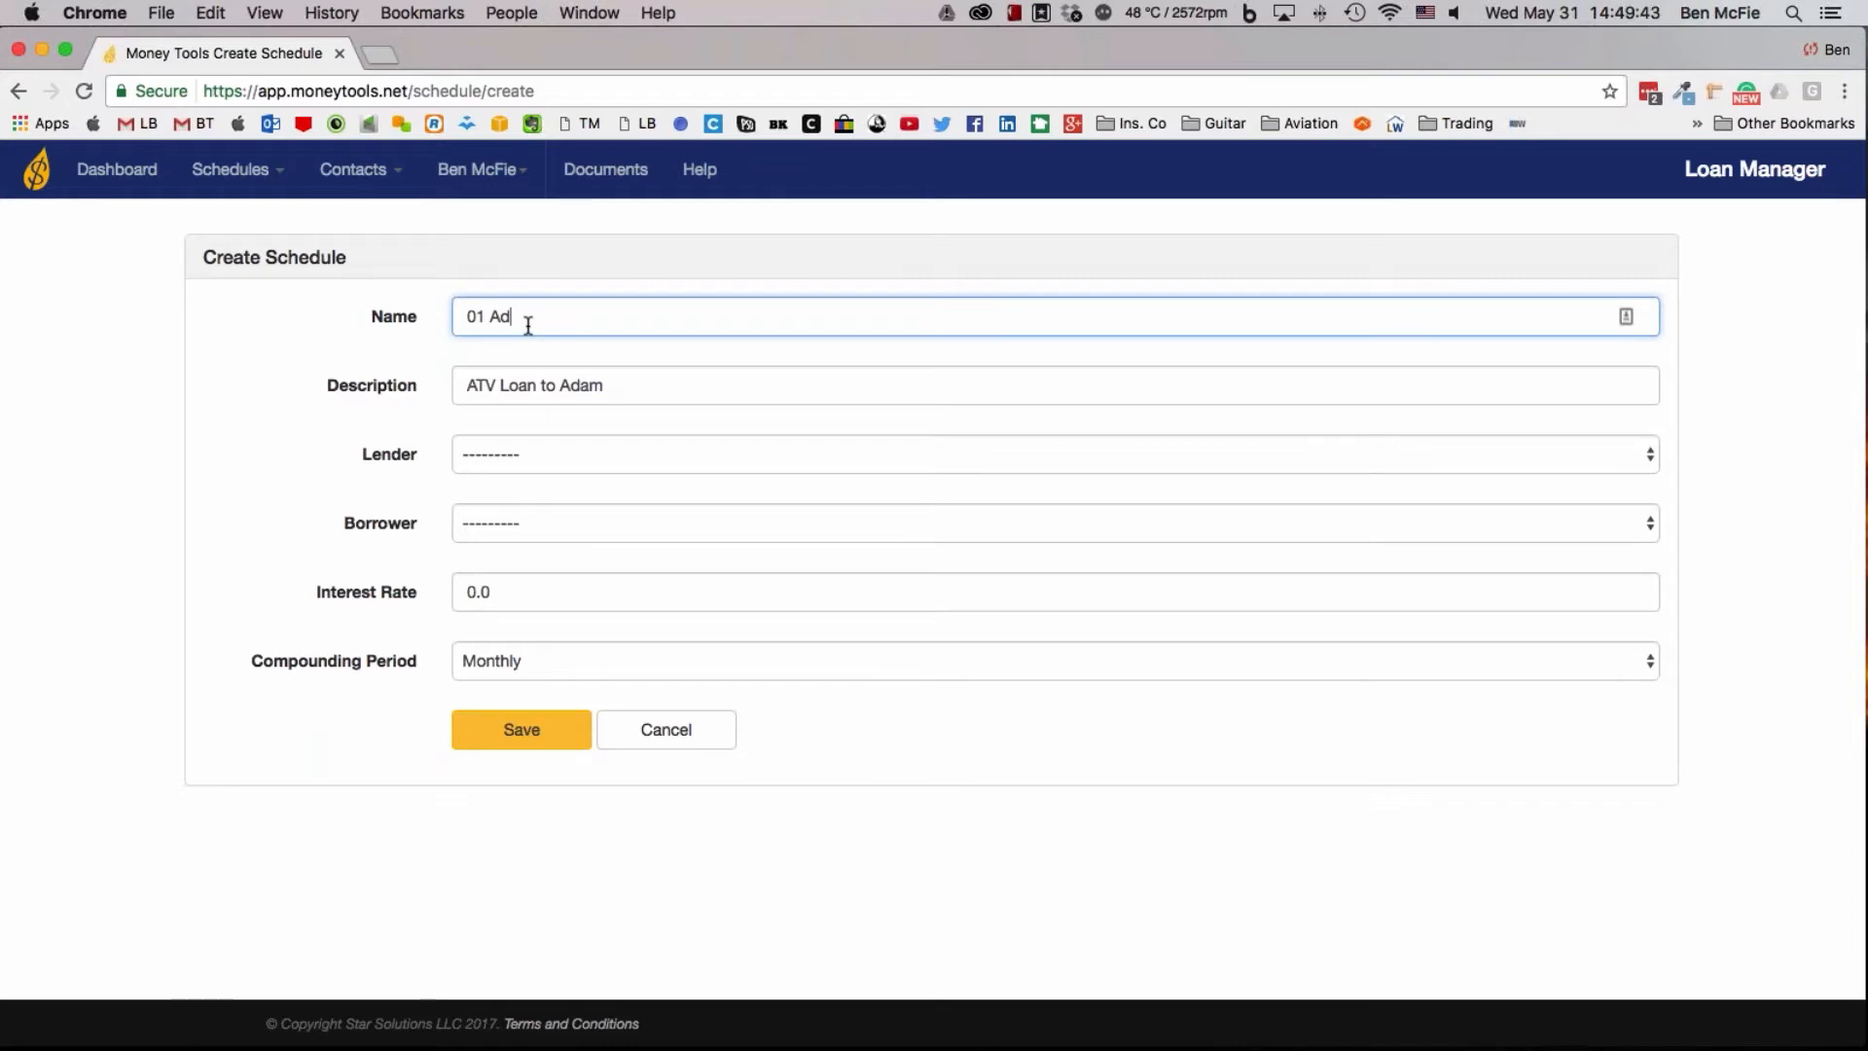
type("am")
Assign the husband's individual contact as the lender and the ATV buyer's contact as the borrower
left_click(541, 457)
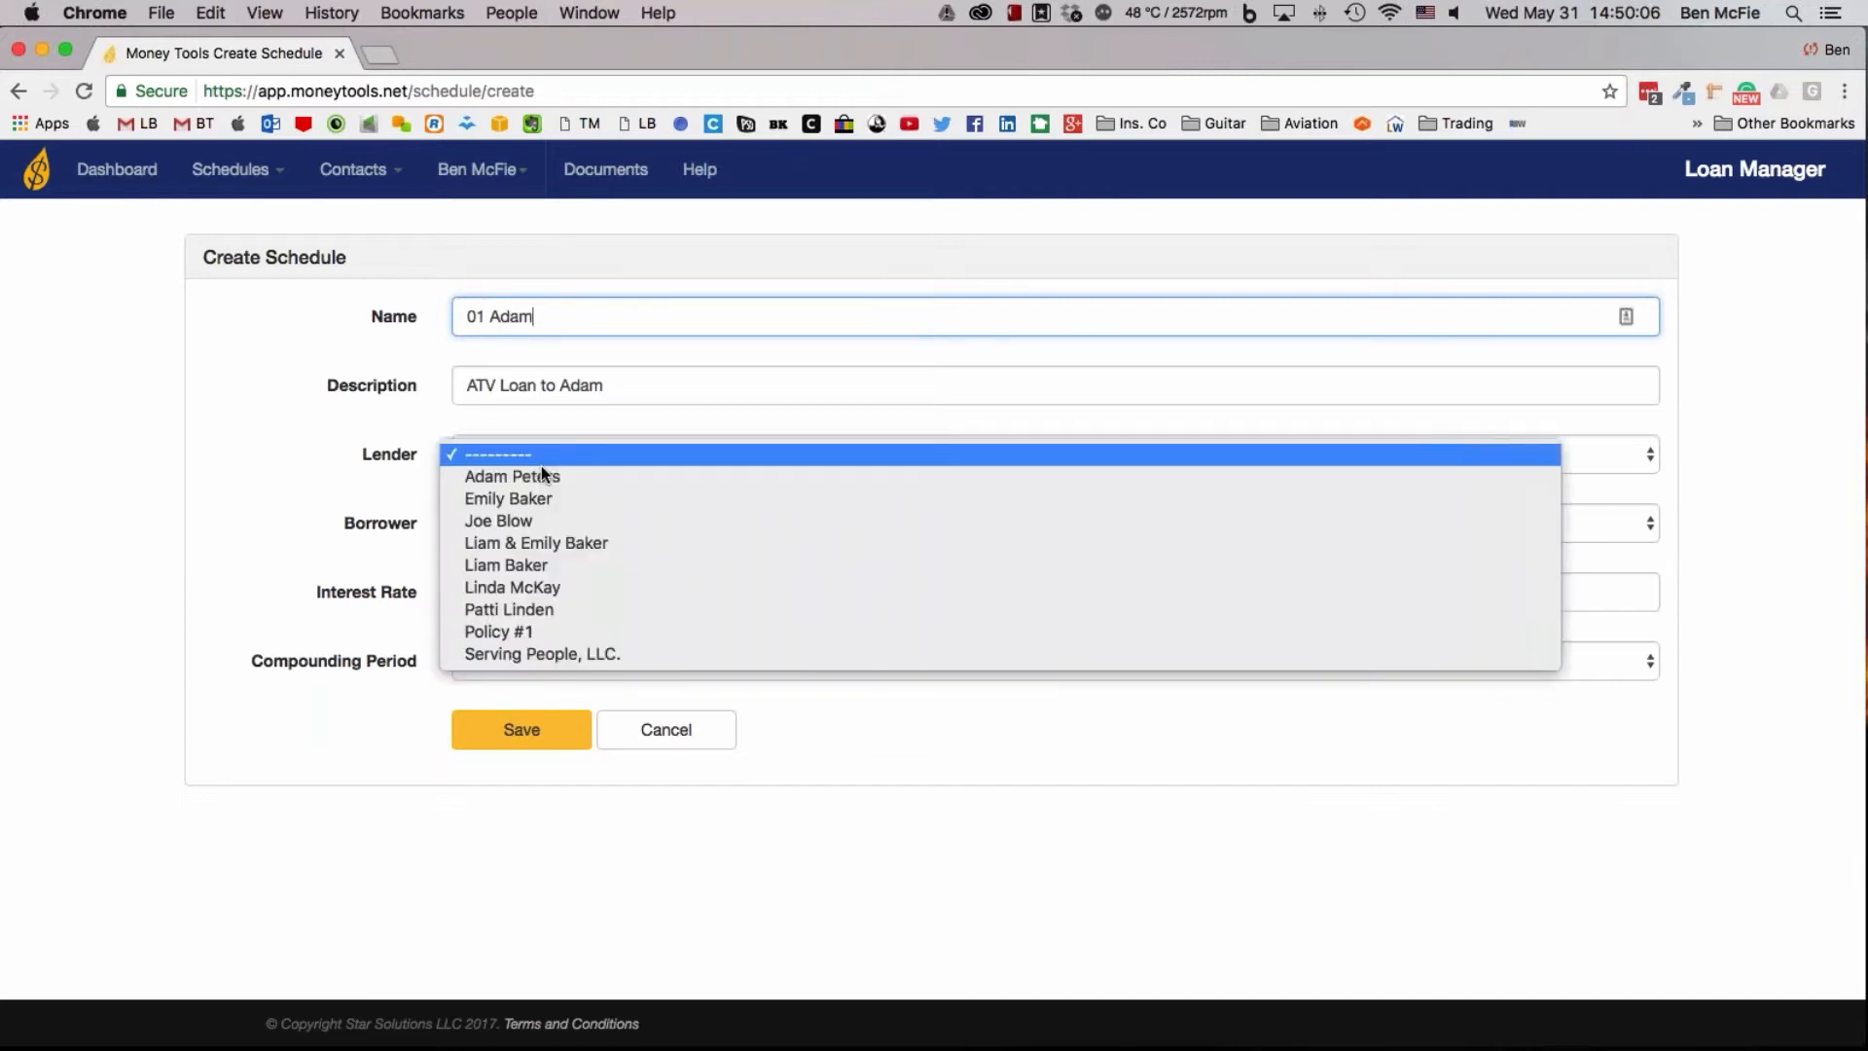
left_click(529, 567)
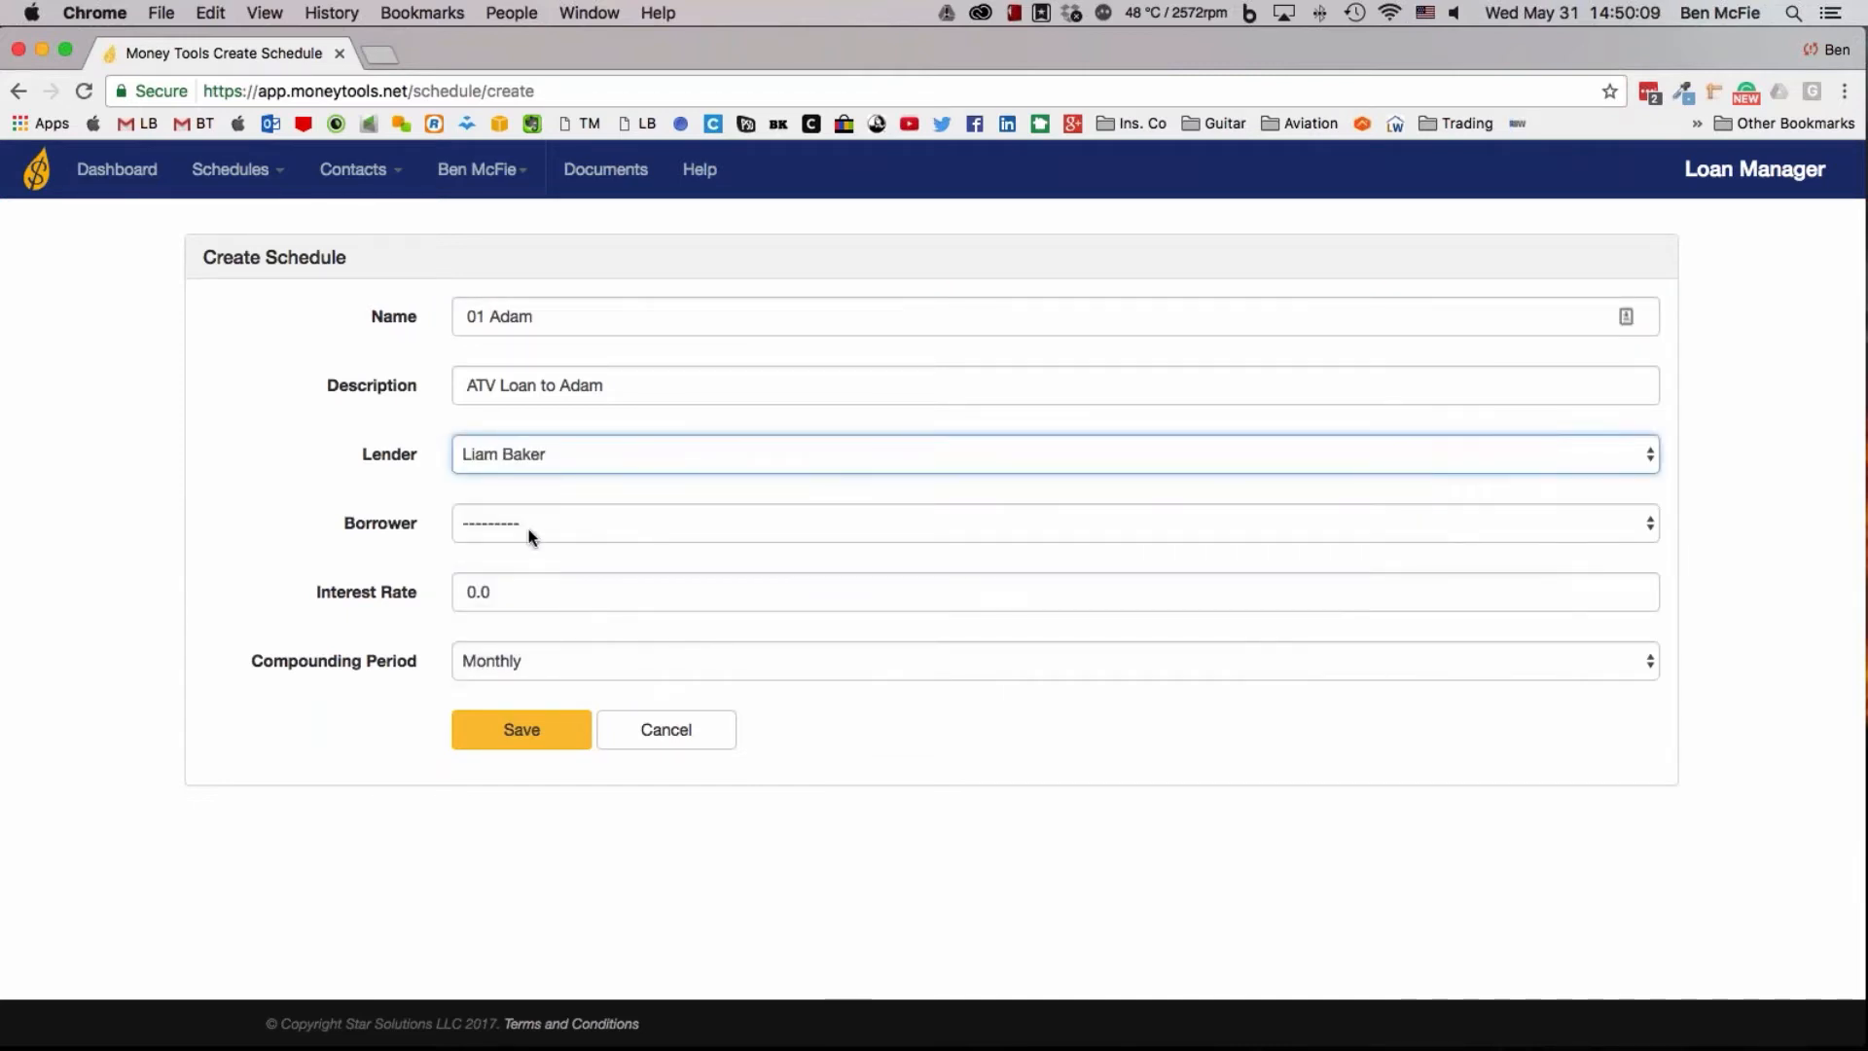
left_click(528, 527)
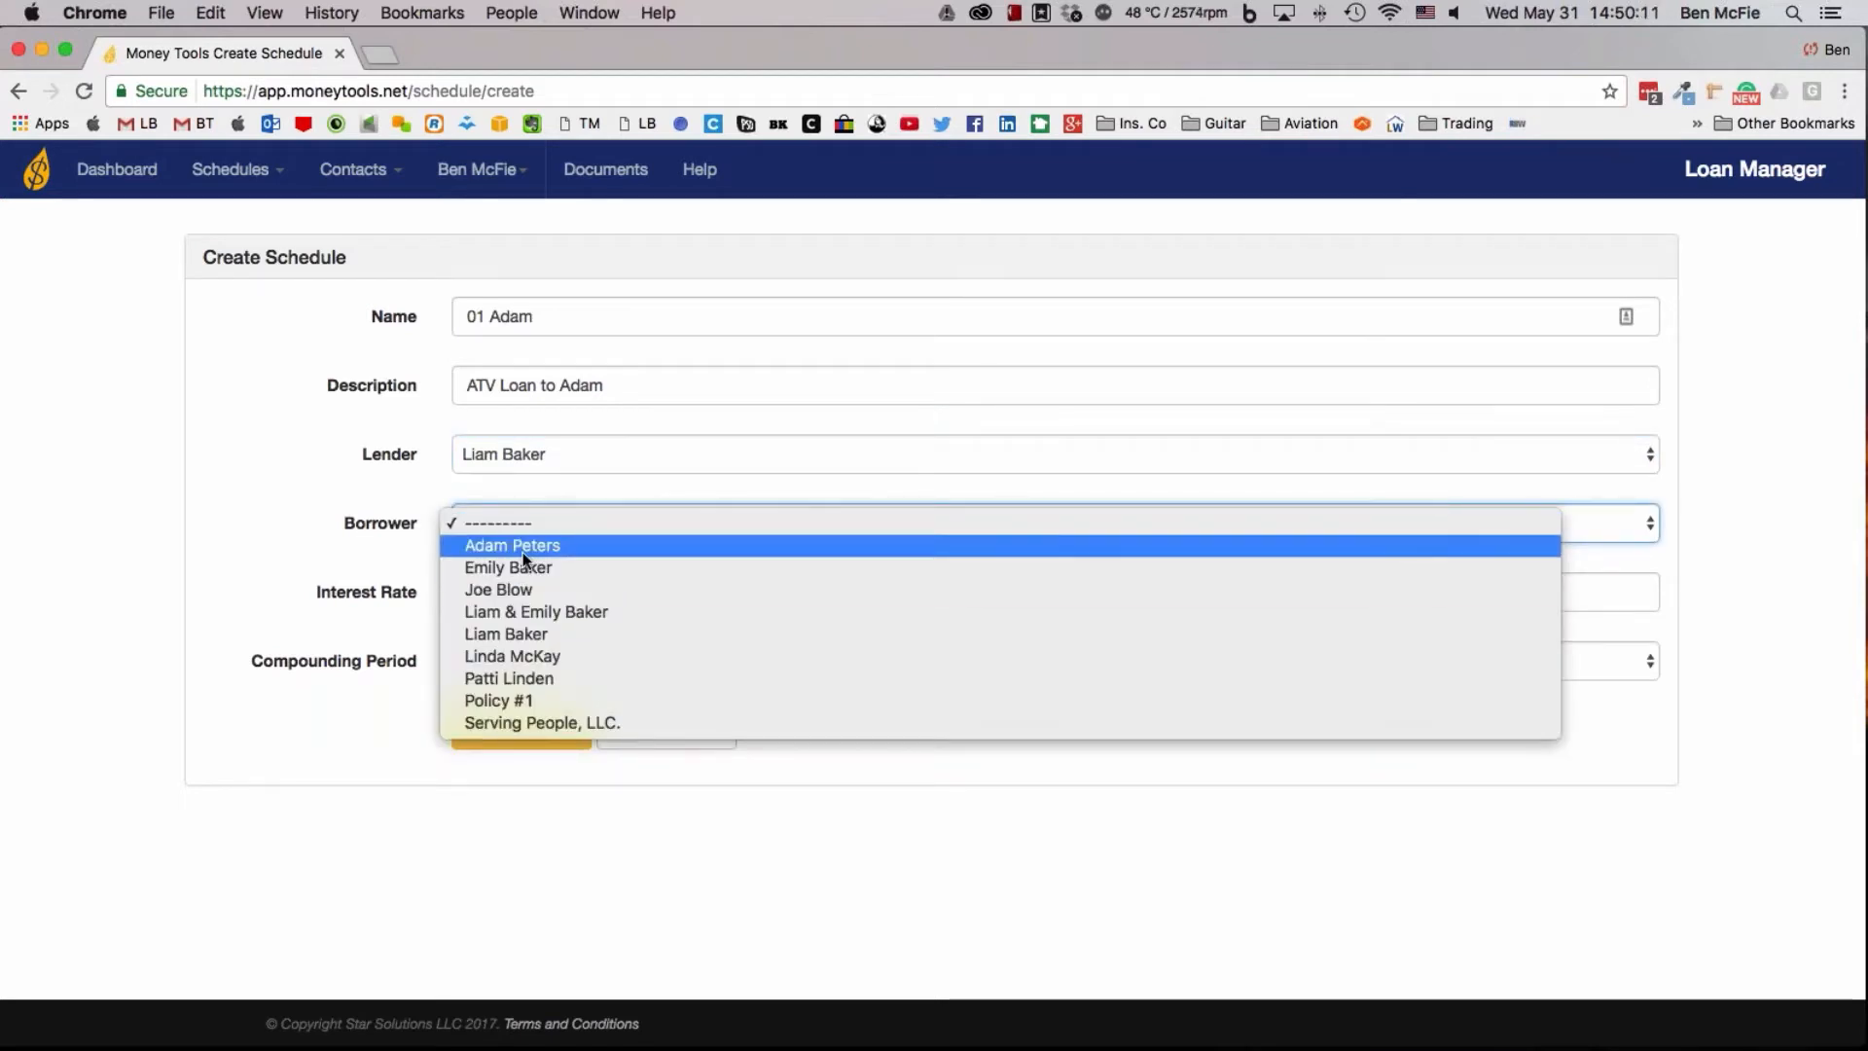
left_click(523, 550)
Set the interest rate to 18 and save the new ATV loan schedule
left_click(524, 599)
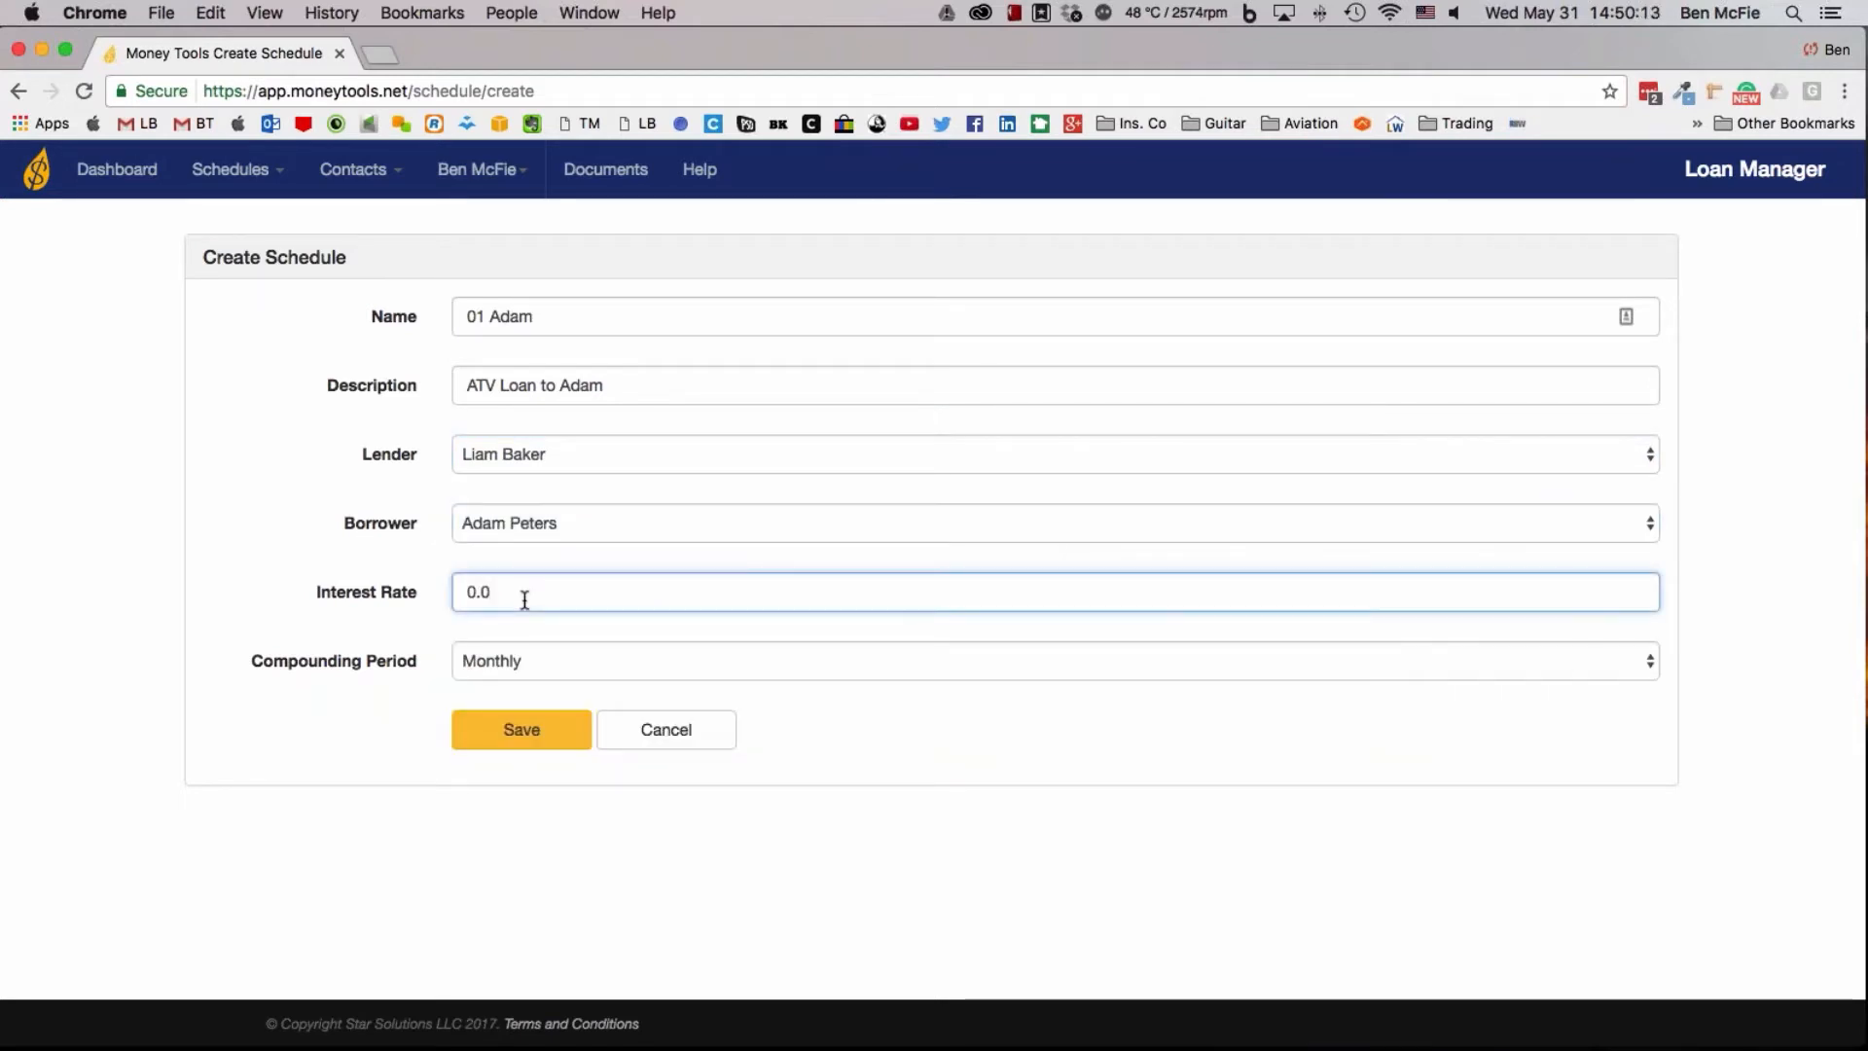
key("super+a")
type("18")
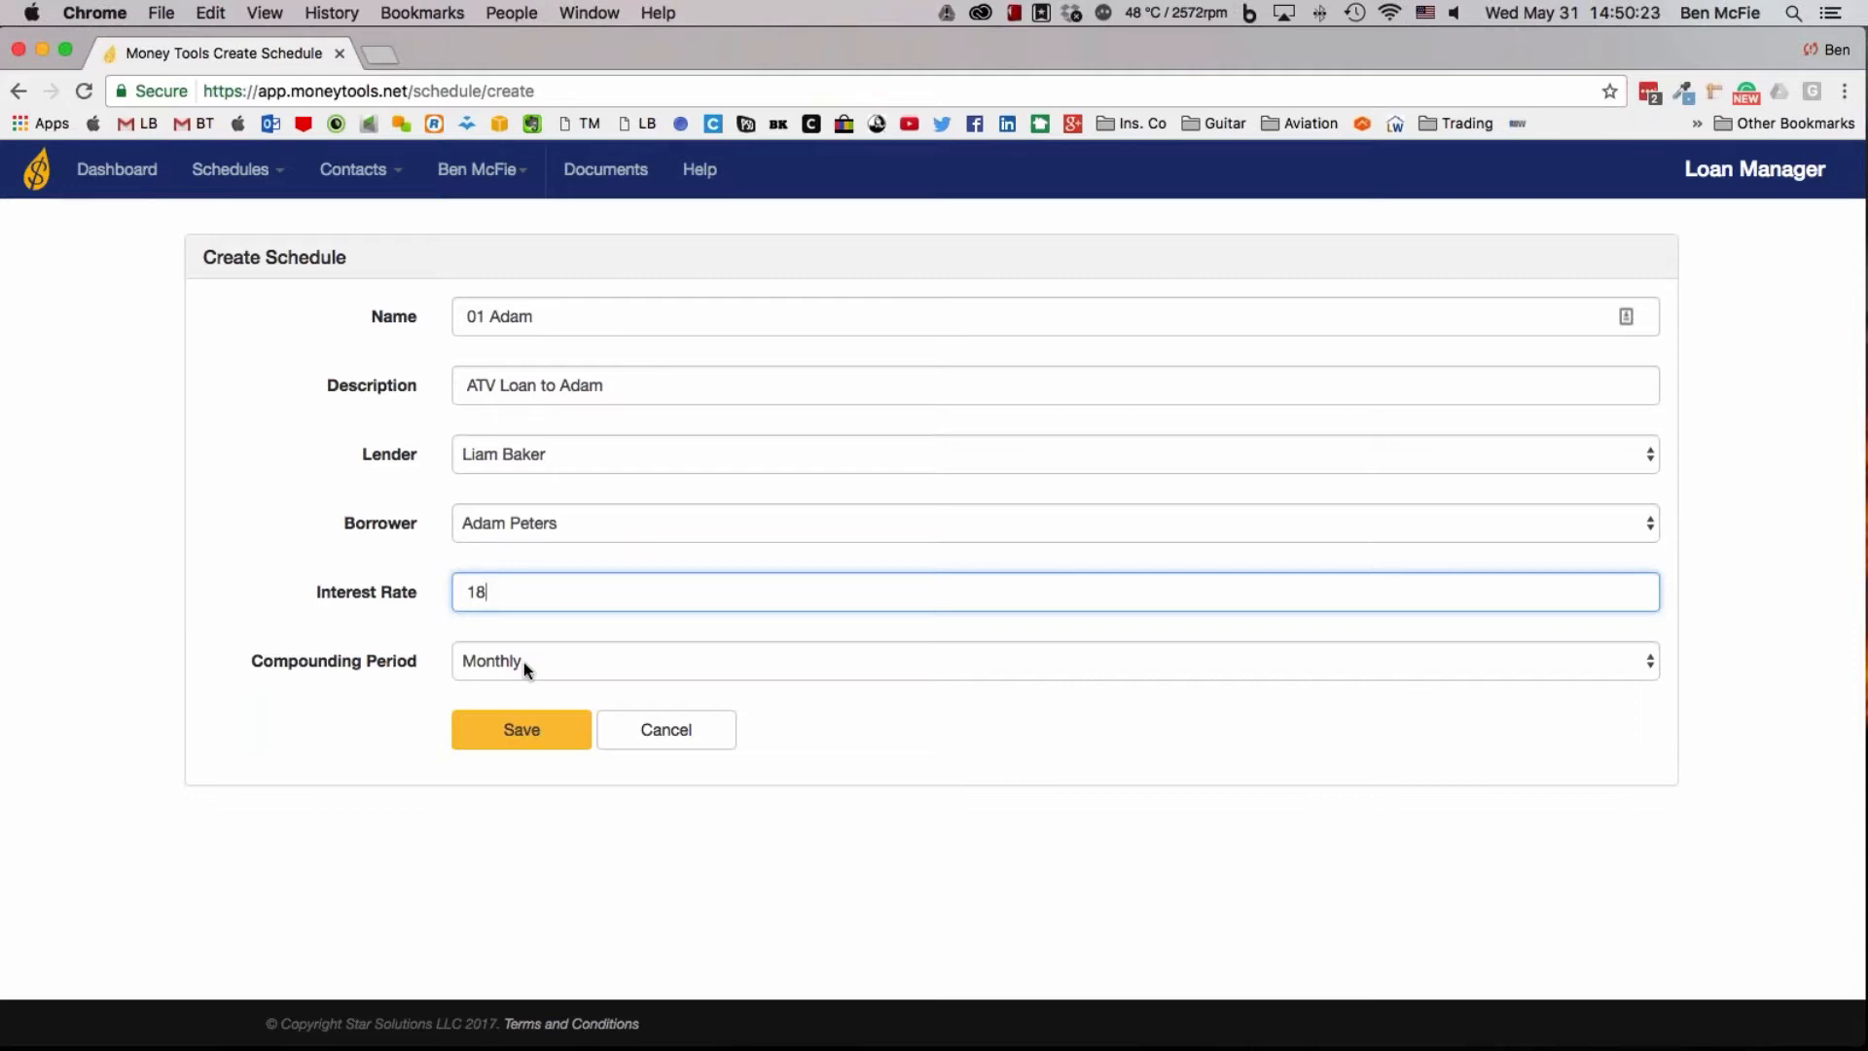
left_click(542, 717)
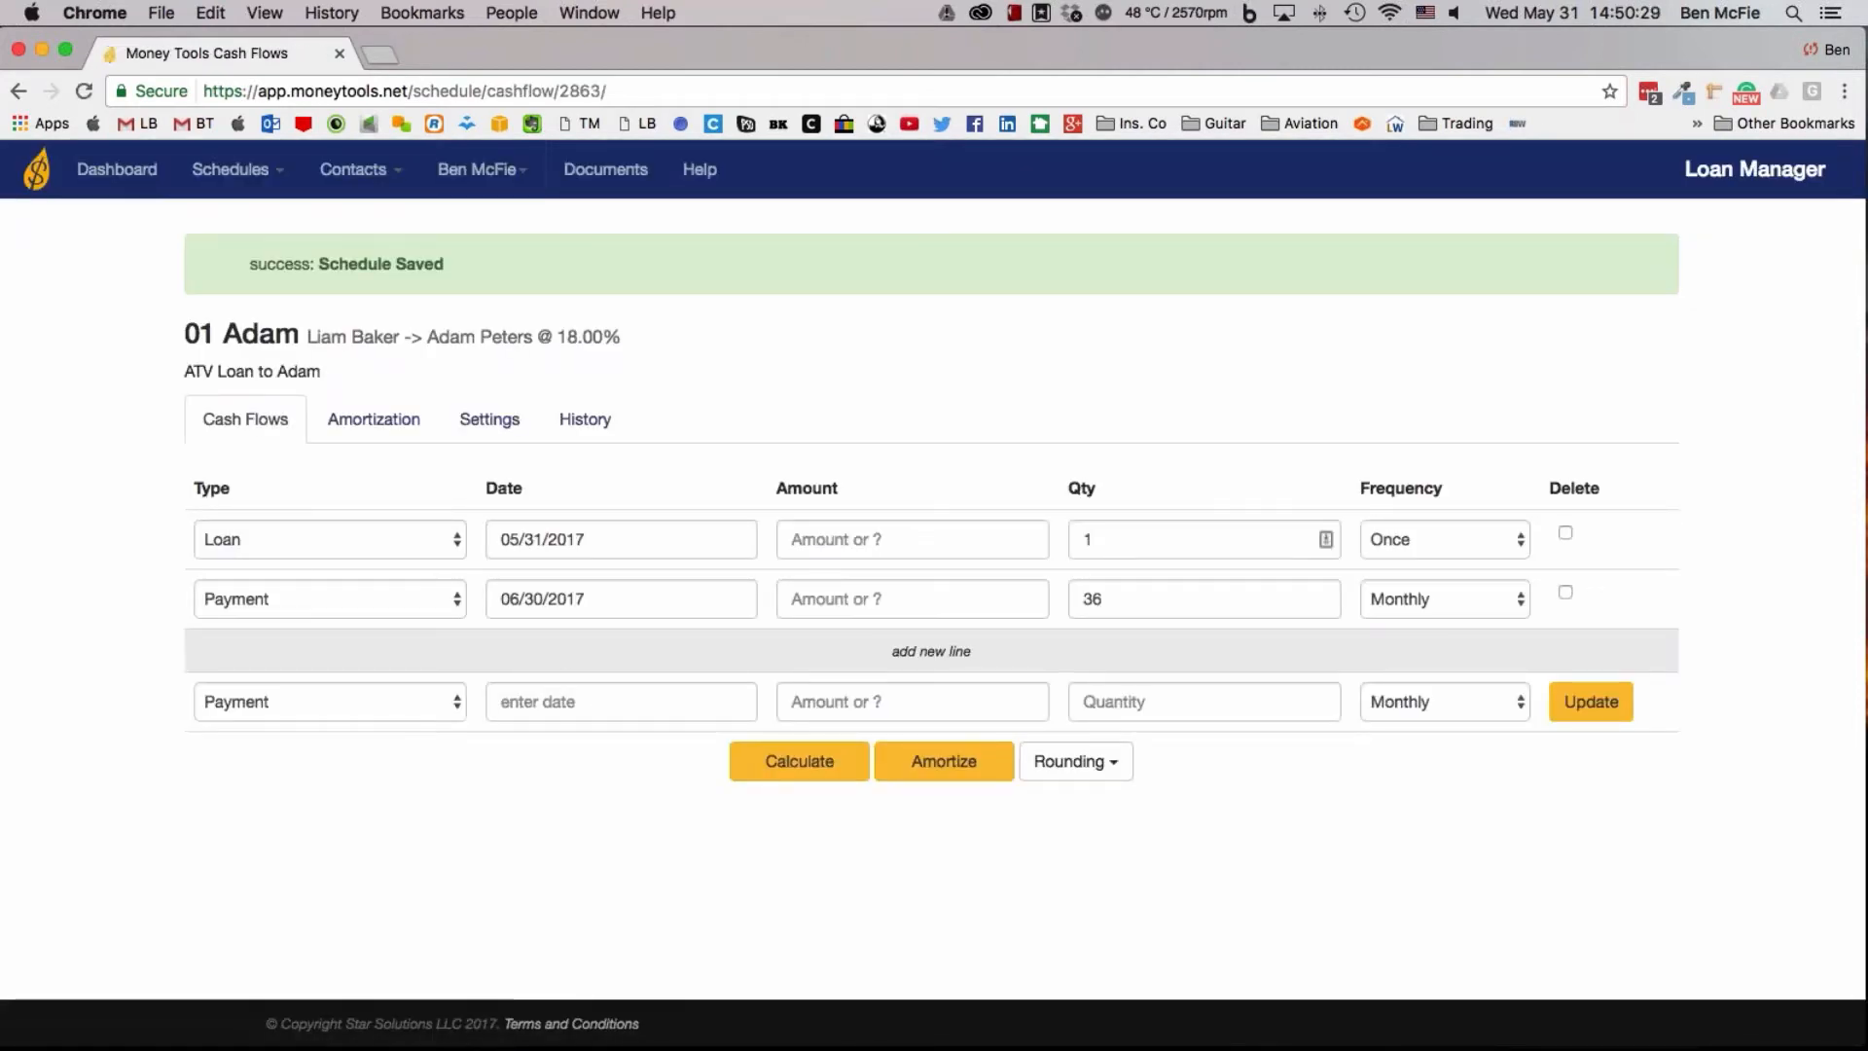
Set the amount of the 05/31/2017 loan line to 10000
left_click(931, 545)
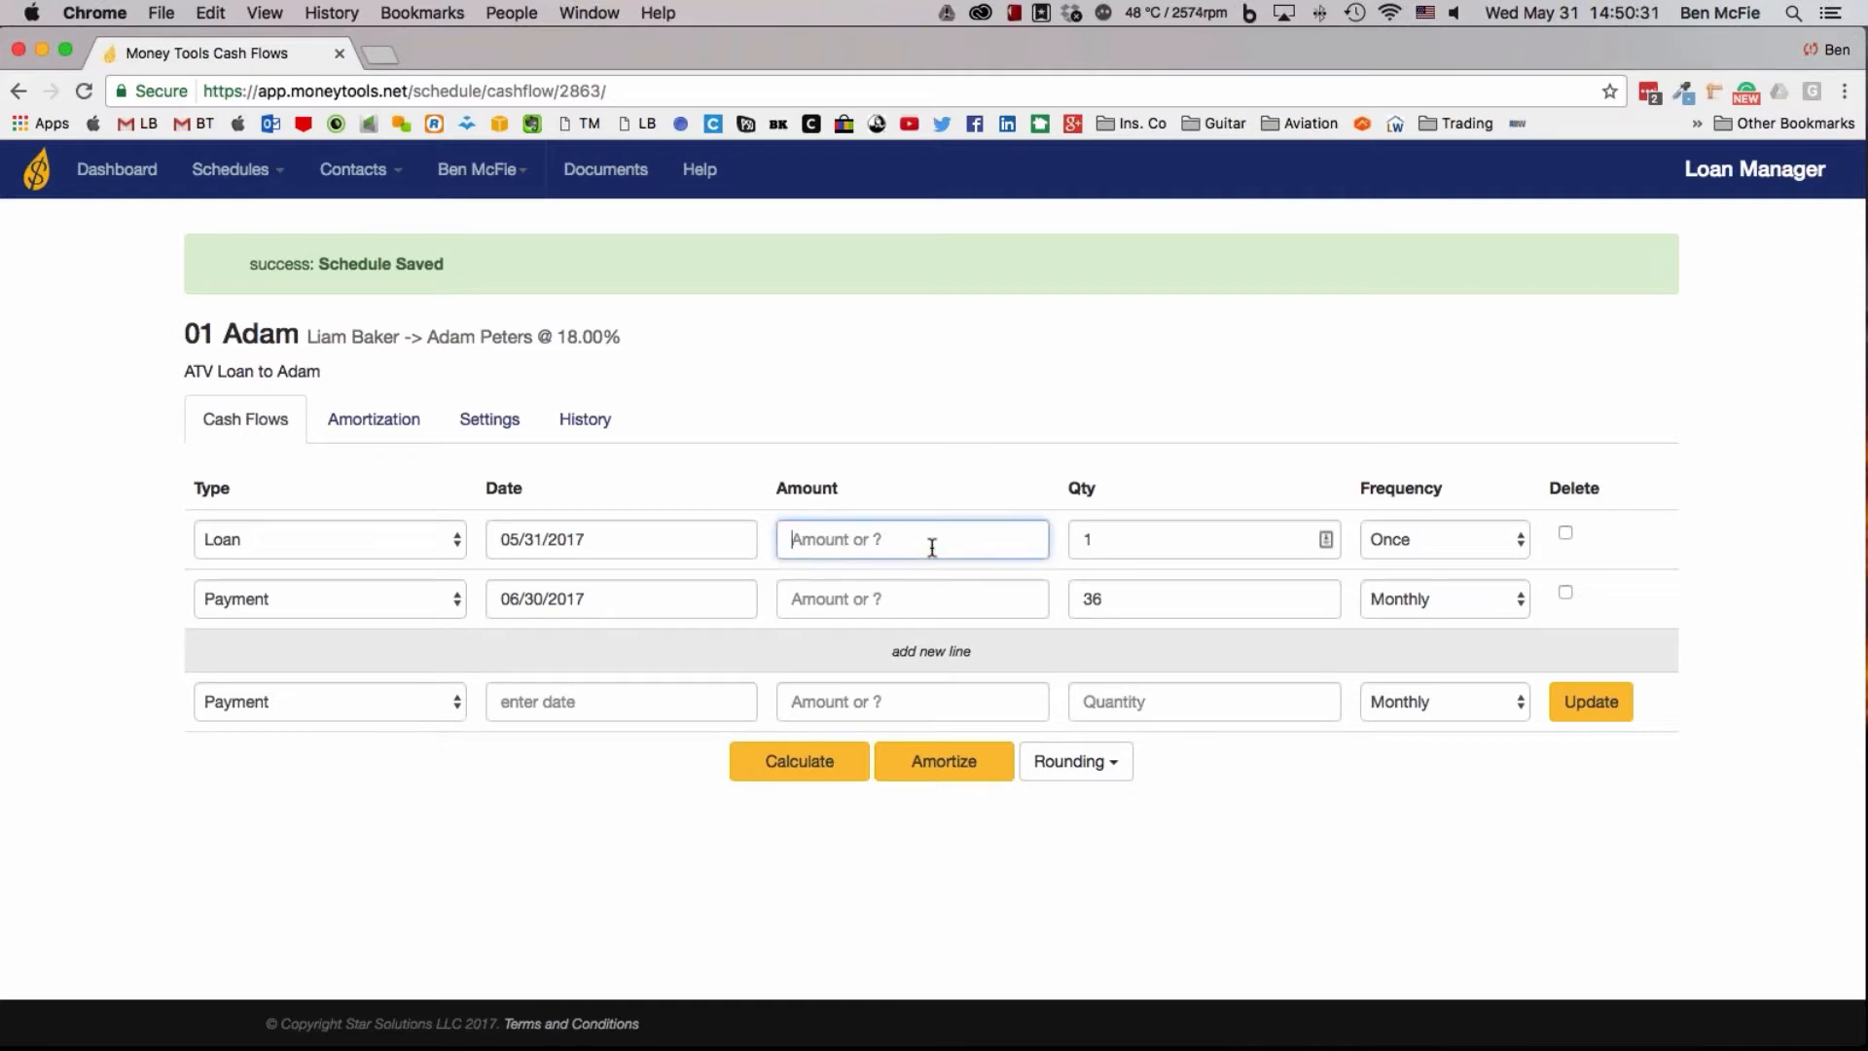
type("10000")
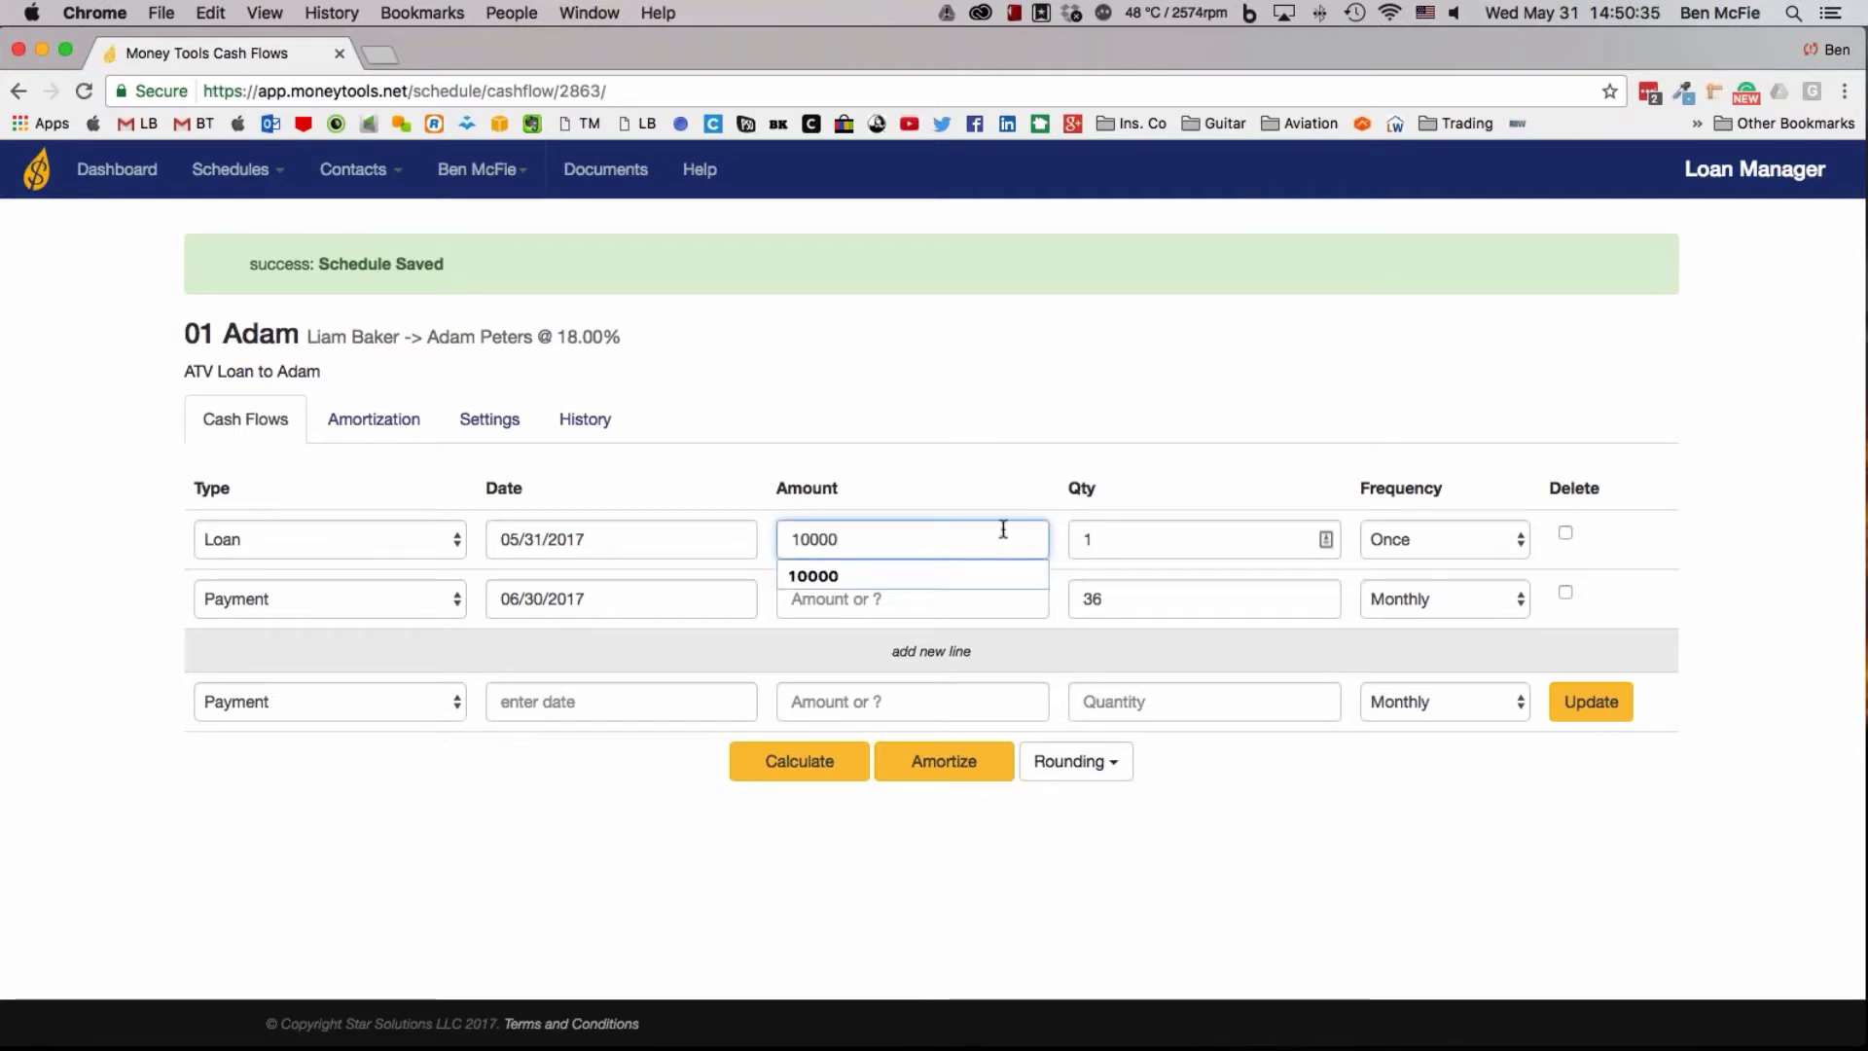
Set the first payment date of the ATV loan to 07/31/2017
left_click(638, 605)
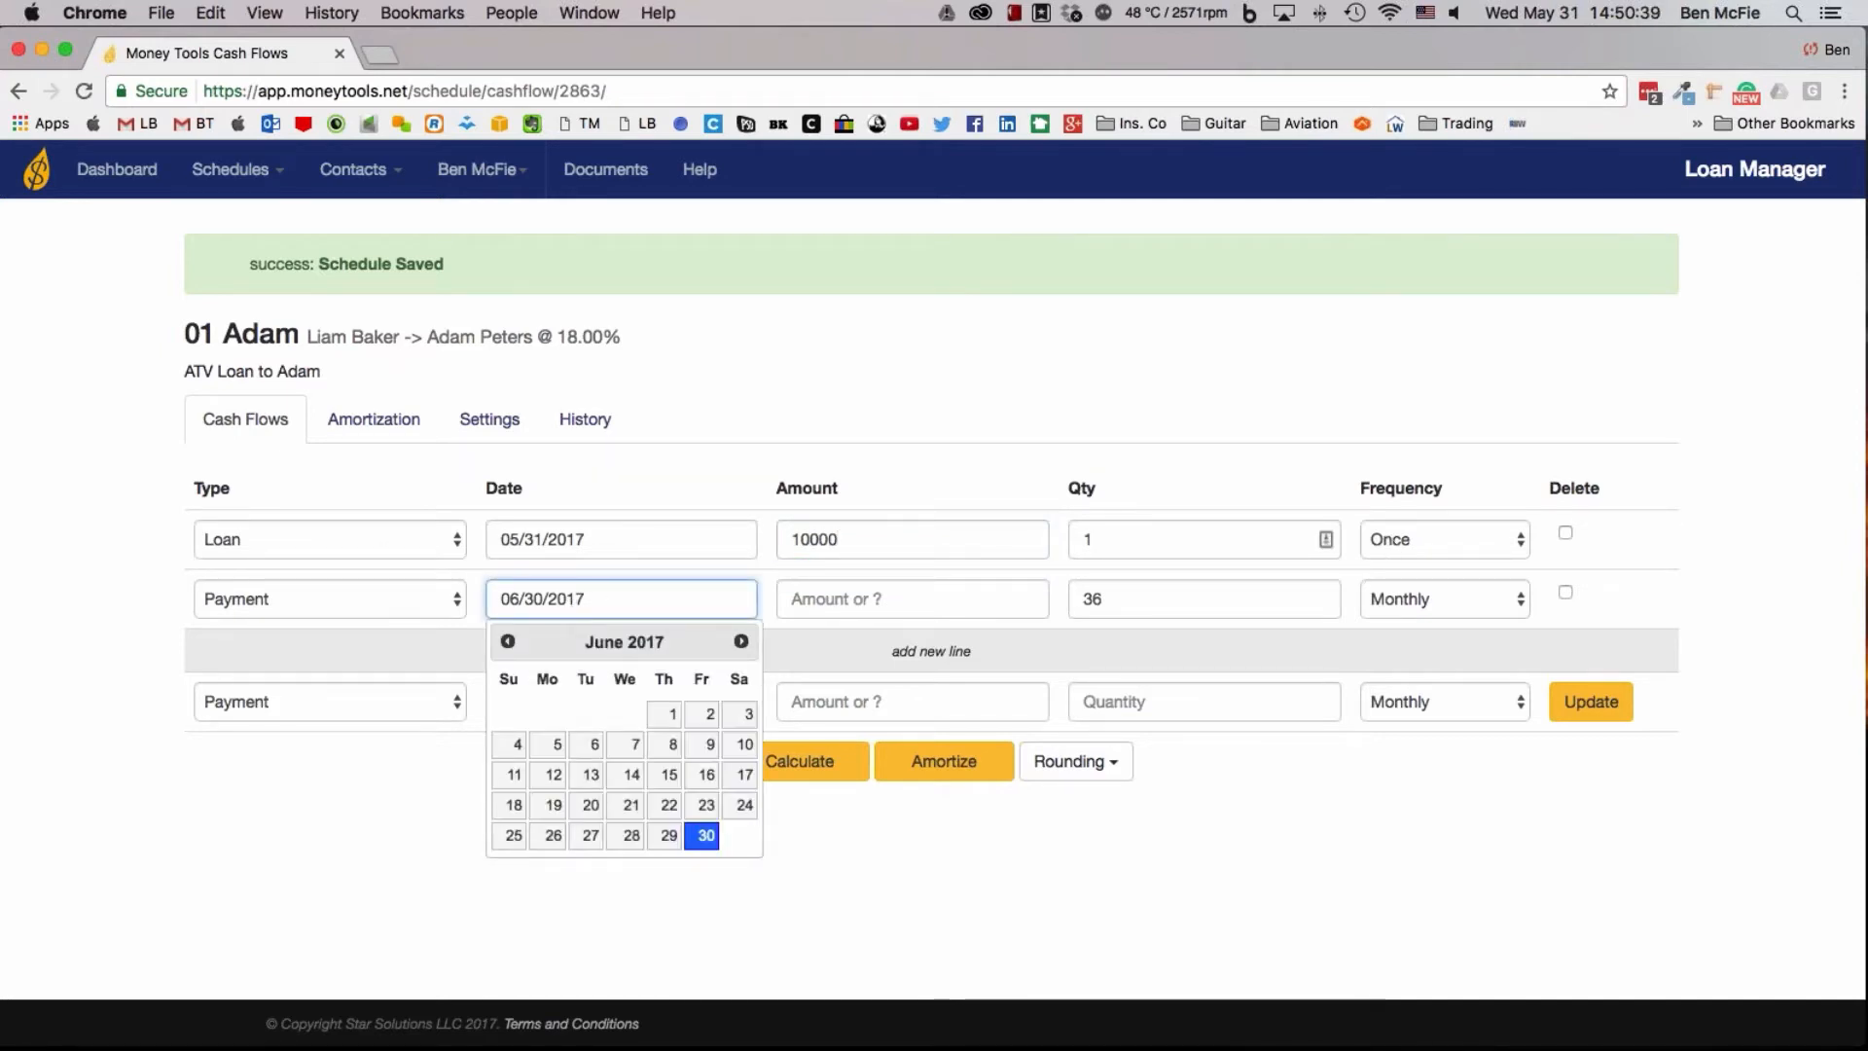
left_click(829, 603)
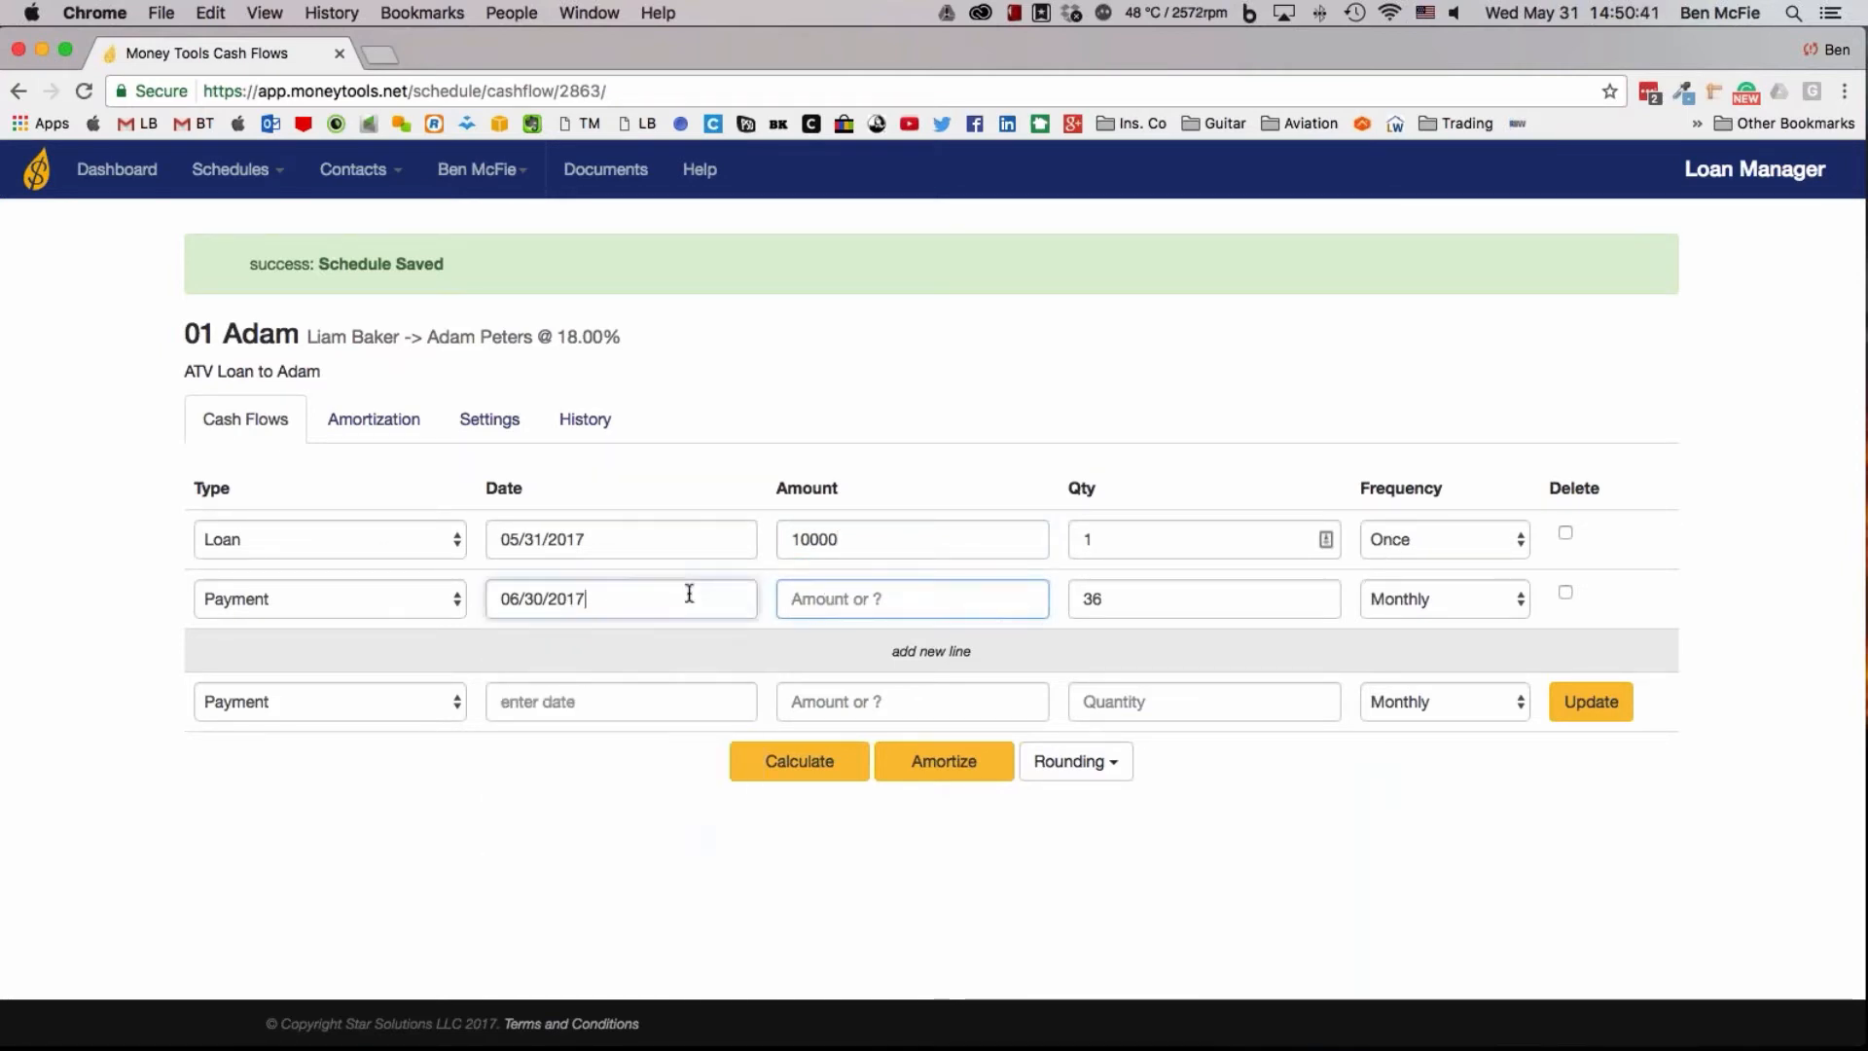
left_click(688, 593)
left_click(741, 642)
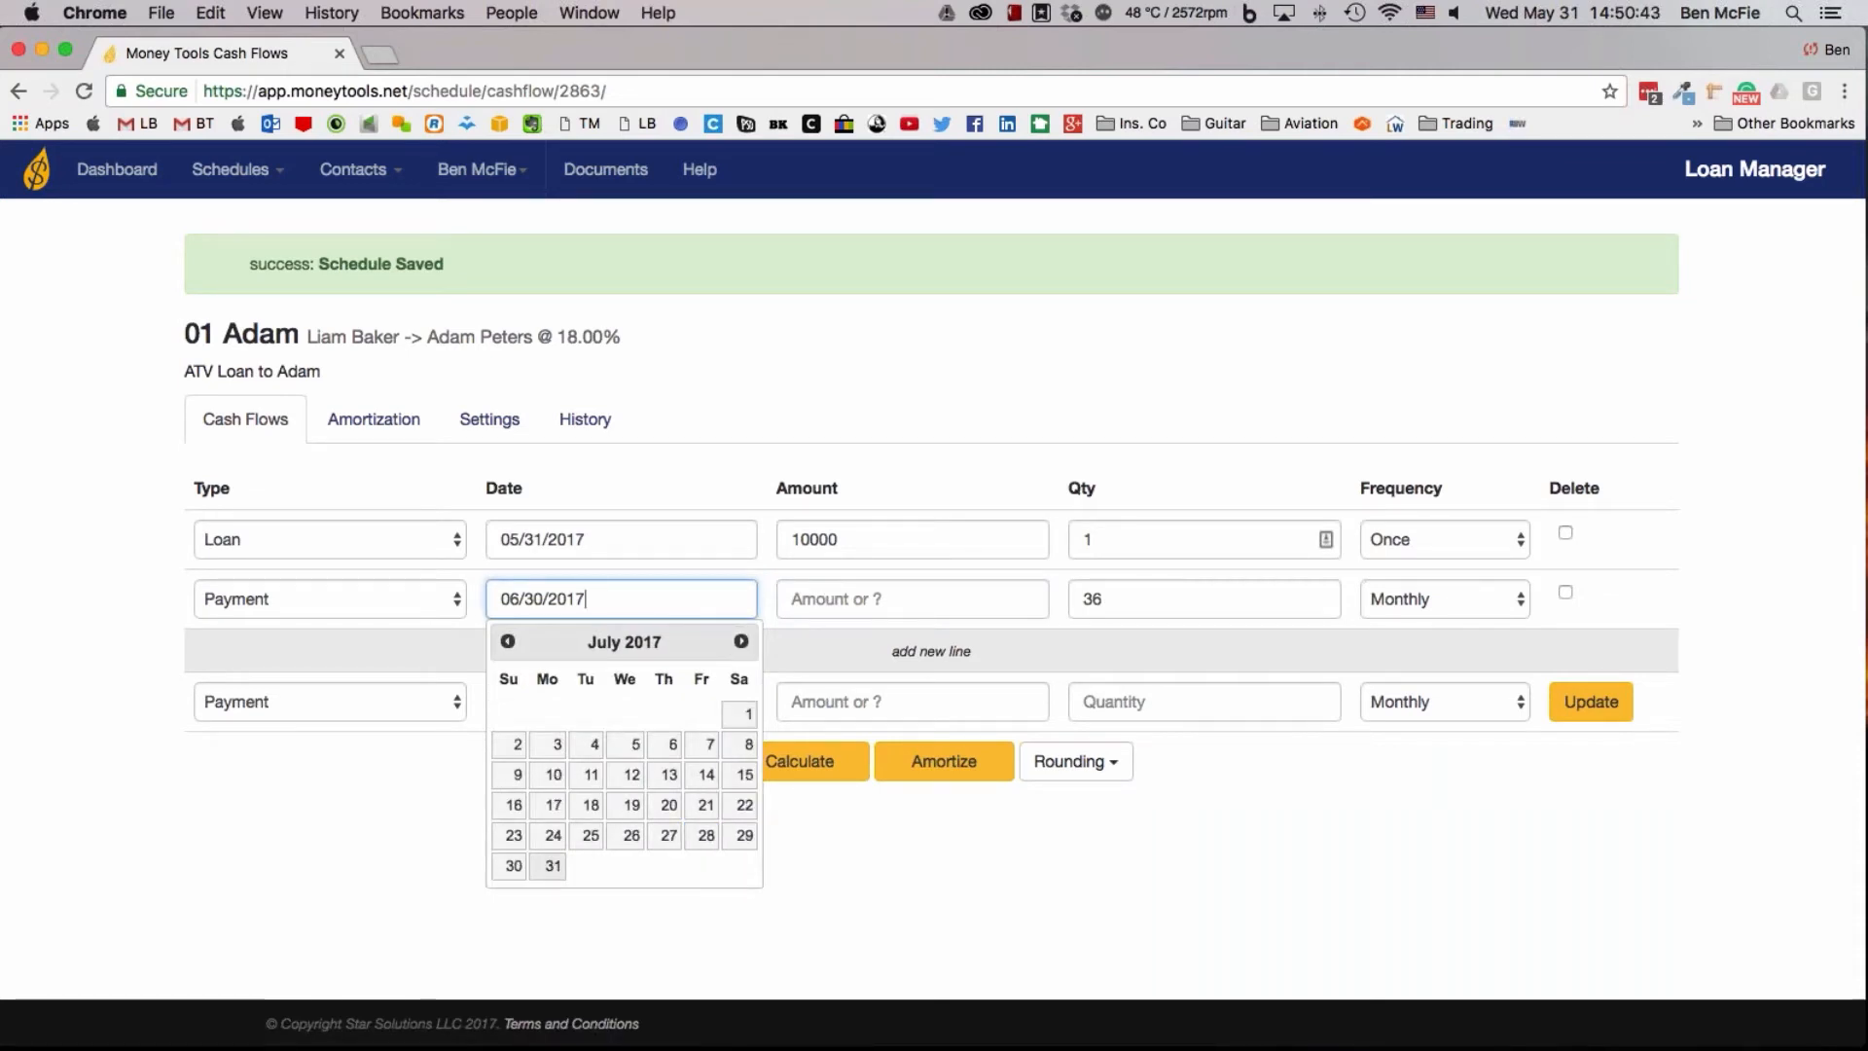
left_click(553, 865)
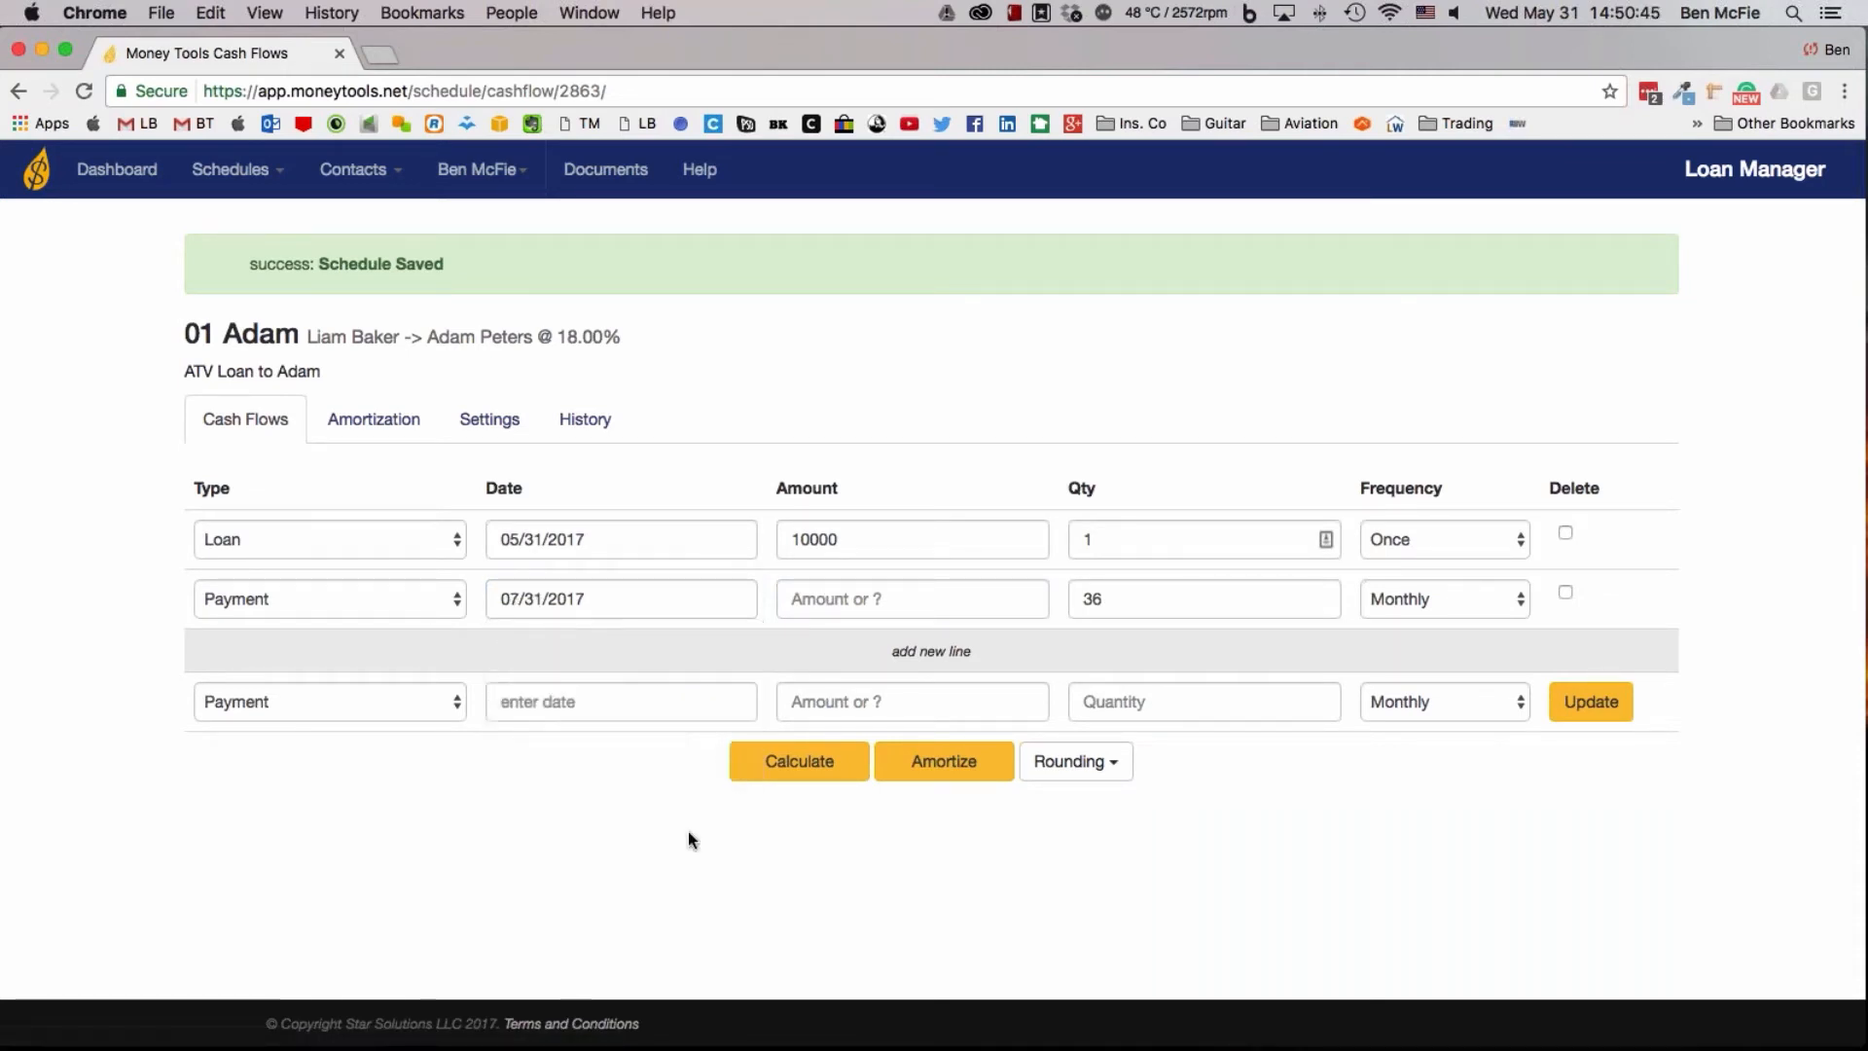
Set the number of monthly payments to 24 and calculate the unknown payment amount
key("Tab")
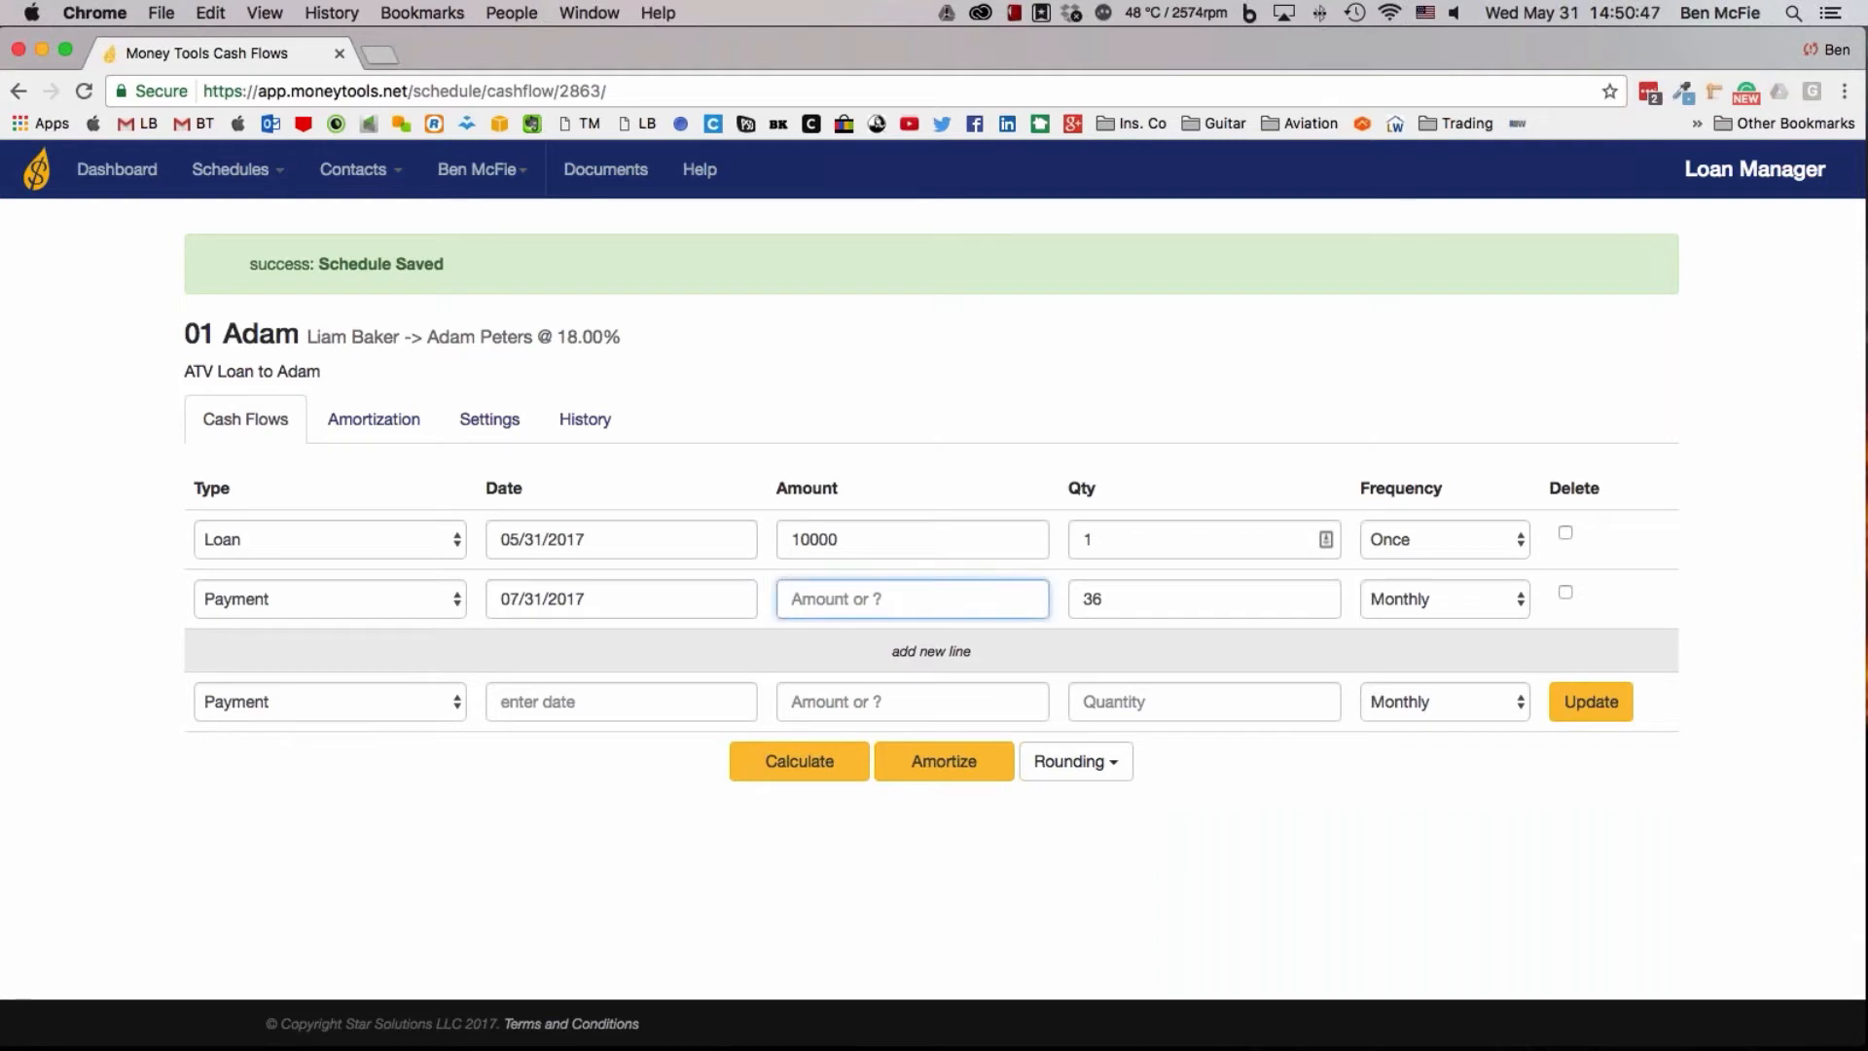
left_click_drag(1103, 600, 1051, 600)
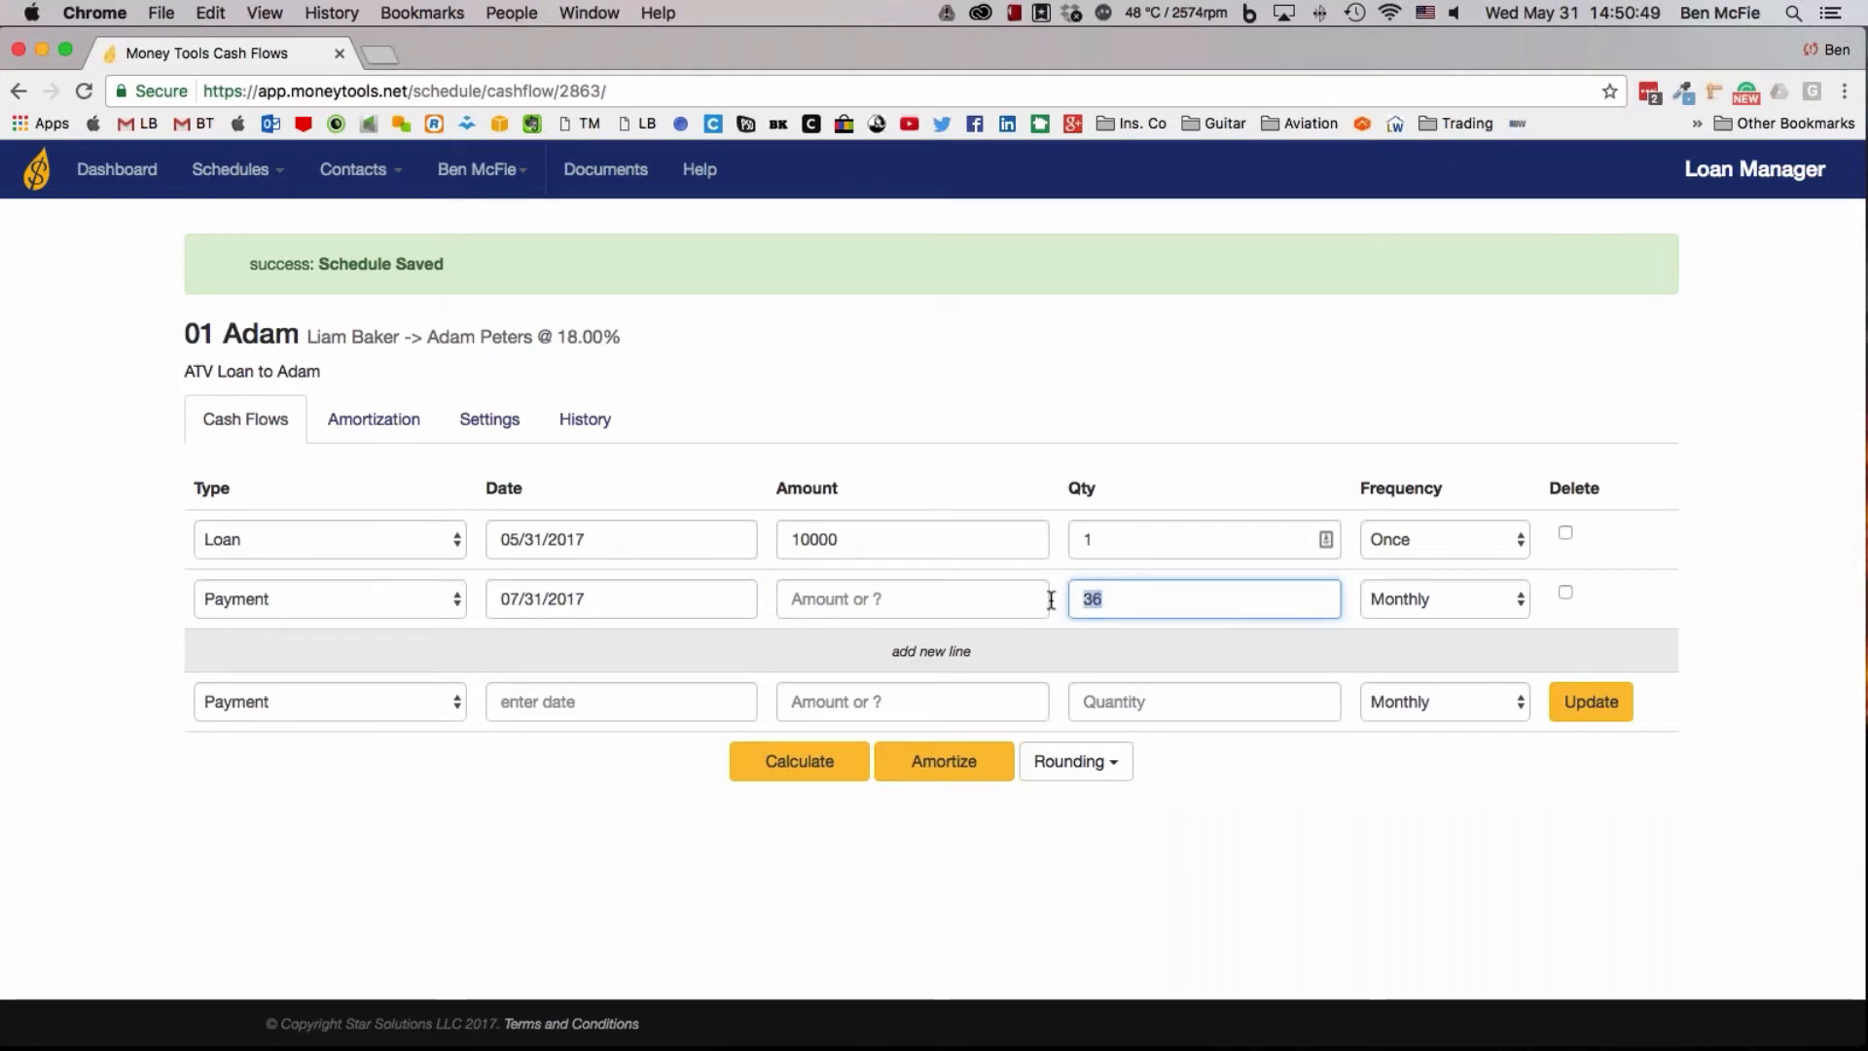
type("24")
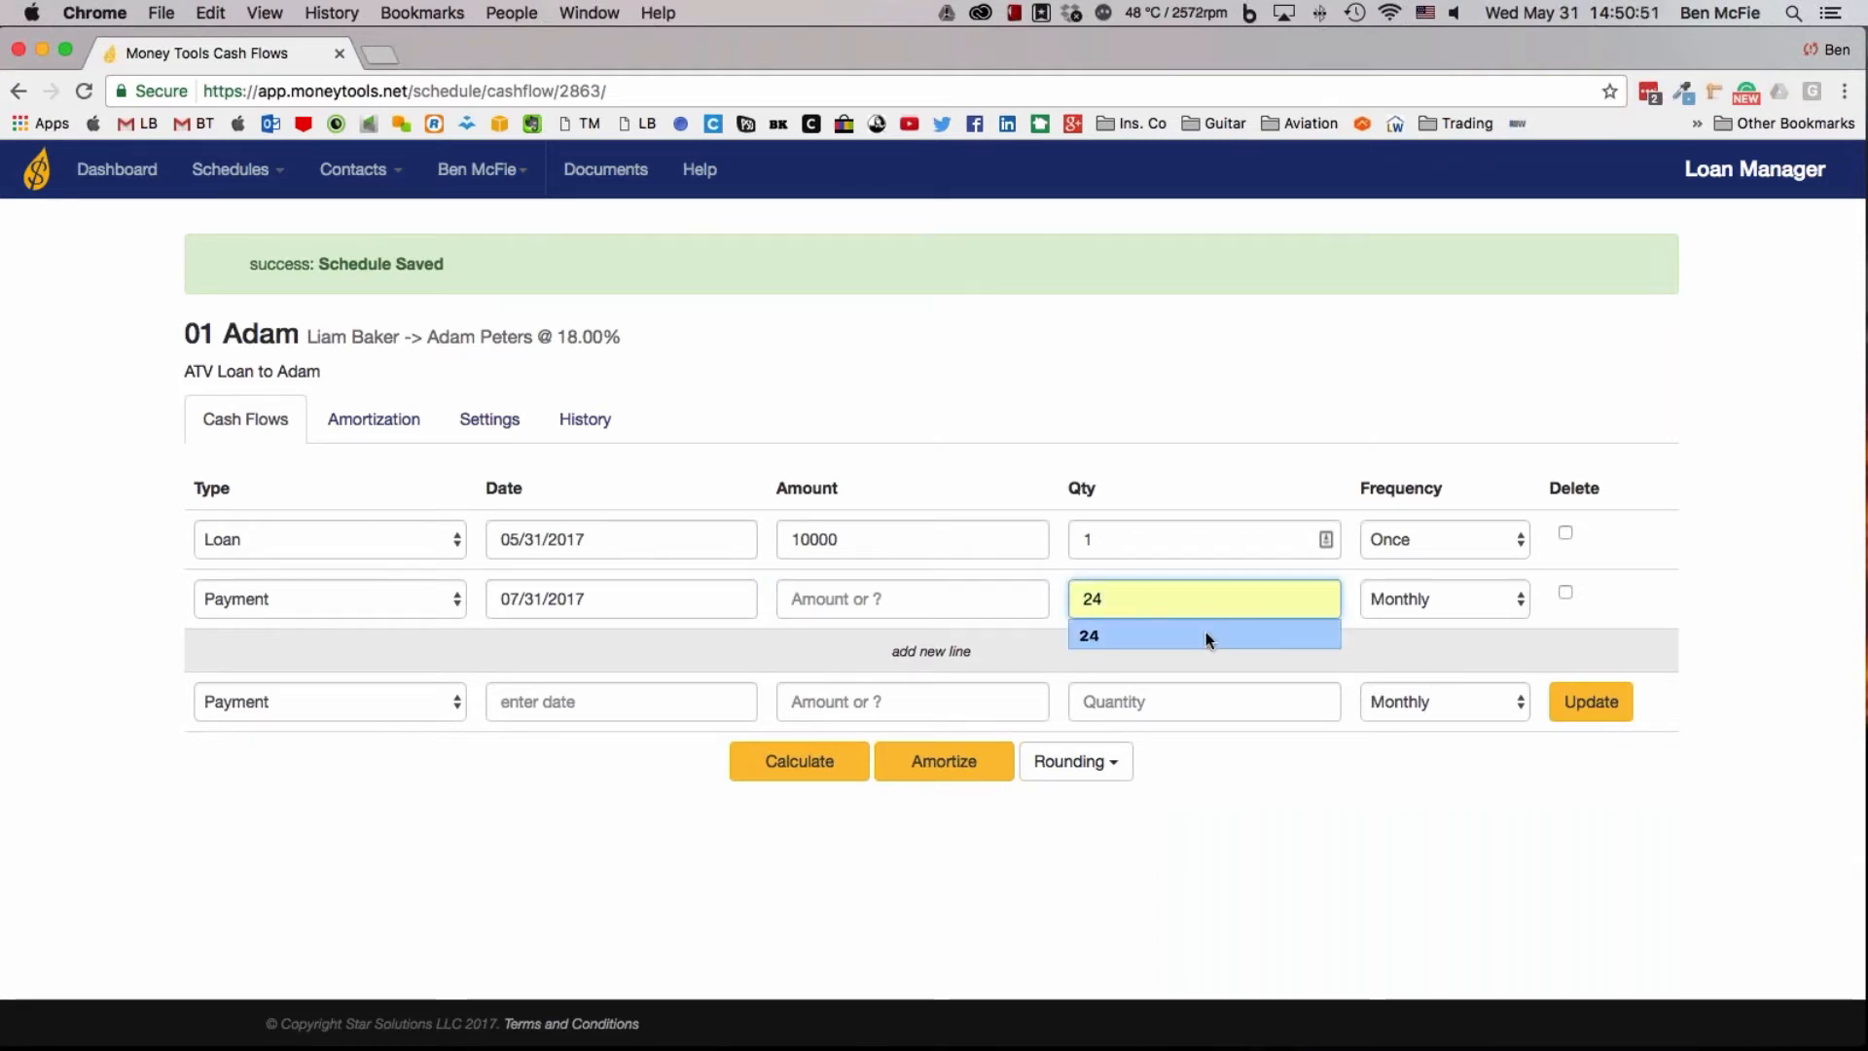
left_click(1205, 635)
left_click(781, 769)
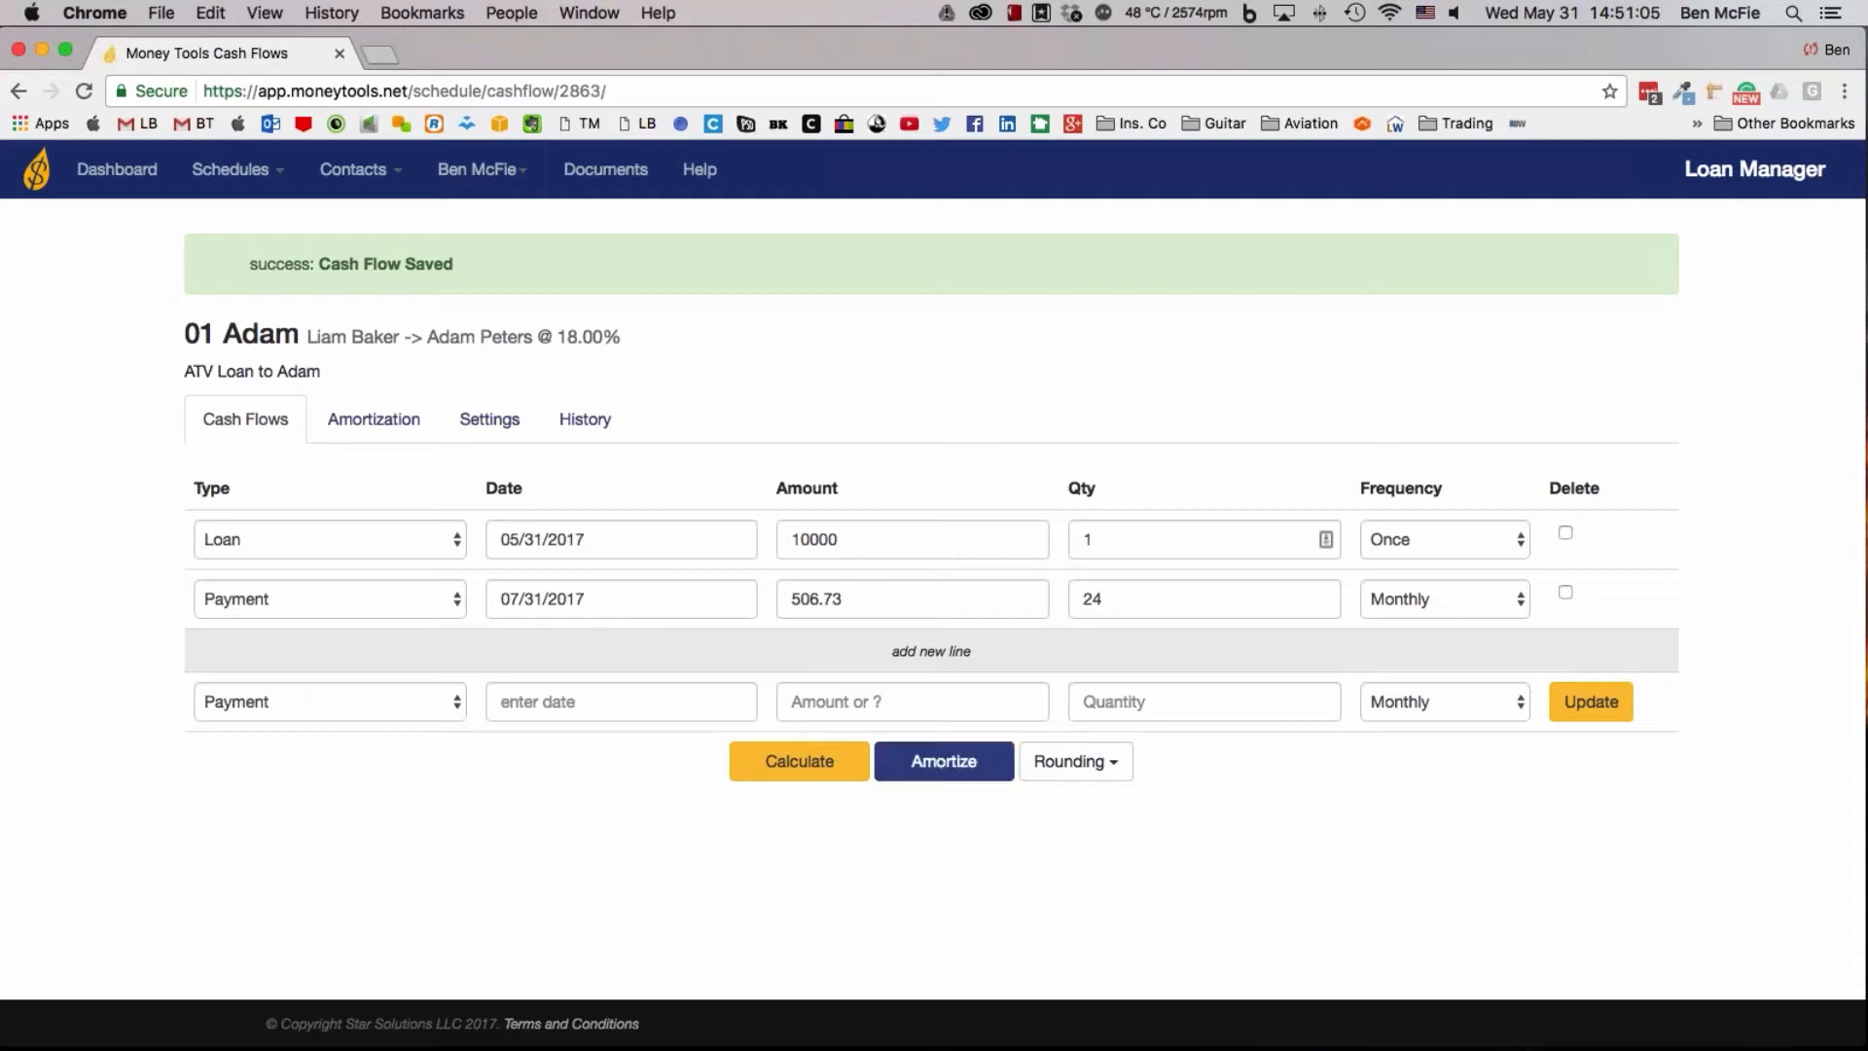
Amortize the ATV loan and review its payment table through to the yearly and overall totals
left_click(953, 761)
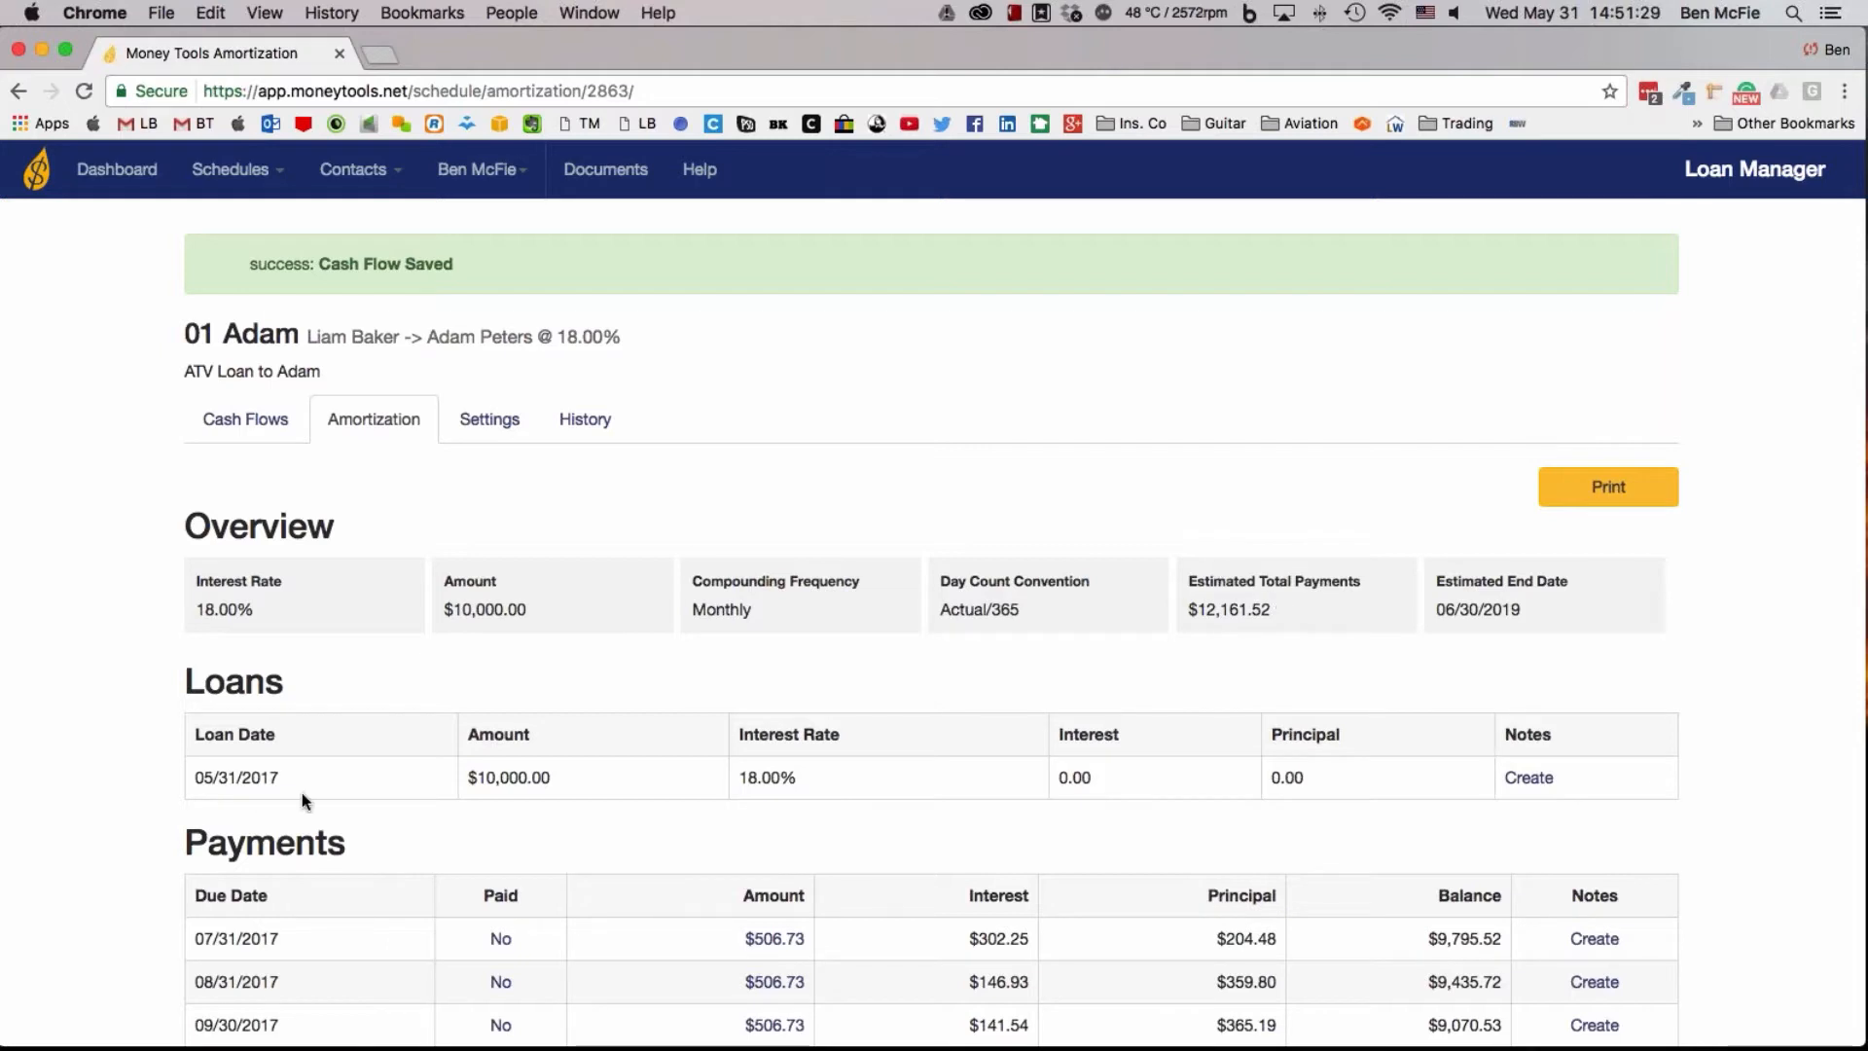
scroll(379, 814, "down", 3)
scroll(379, 815, "down", 1)
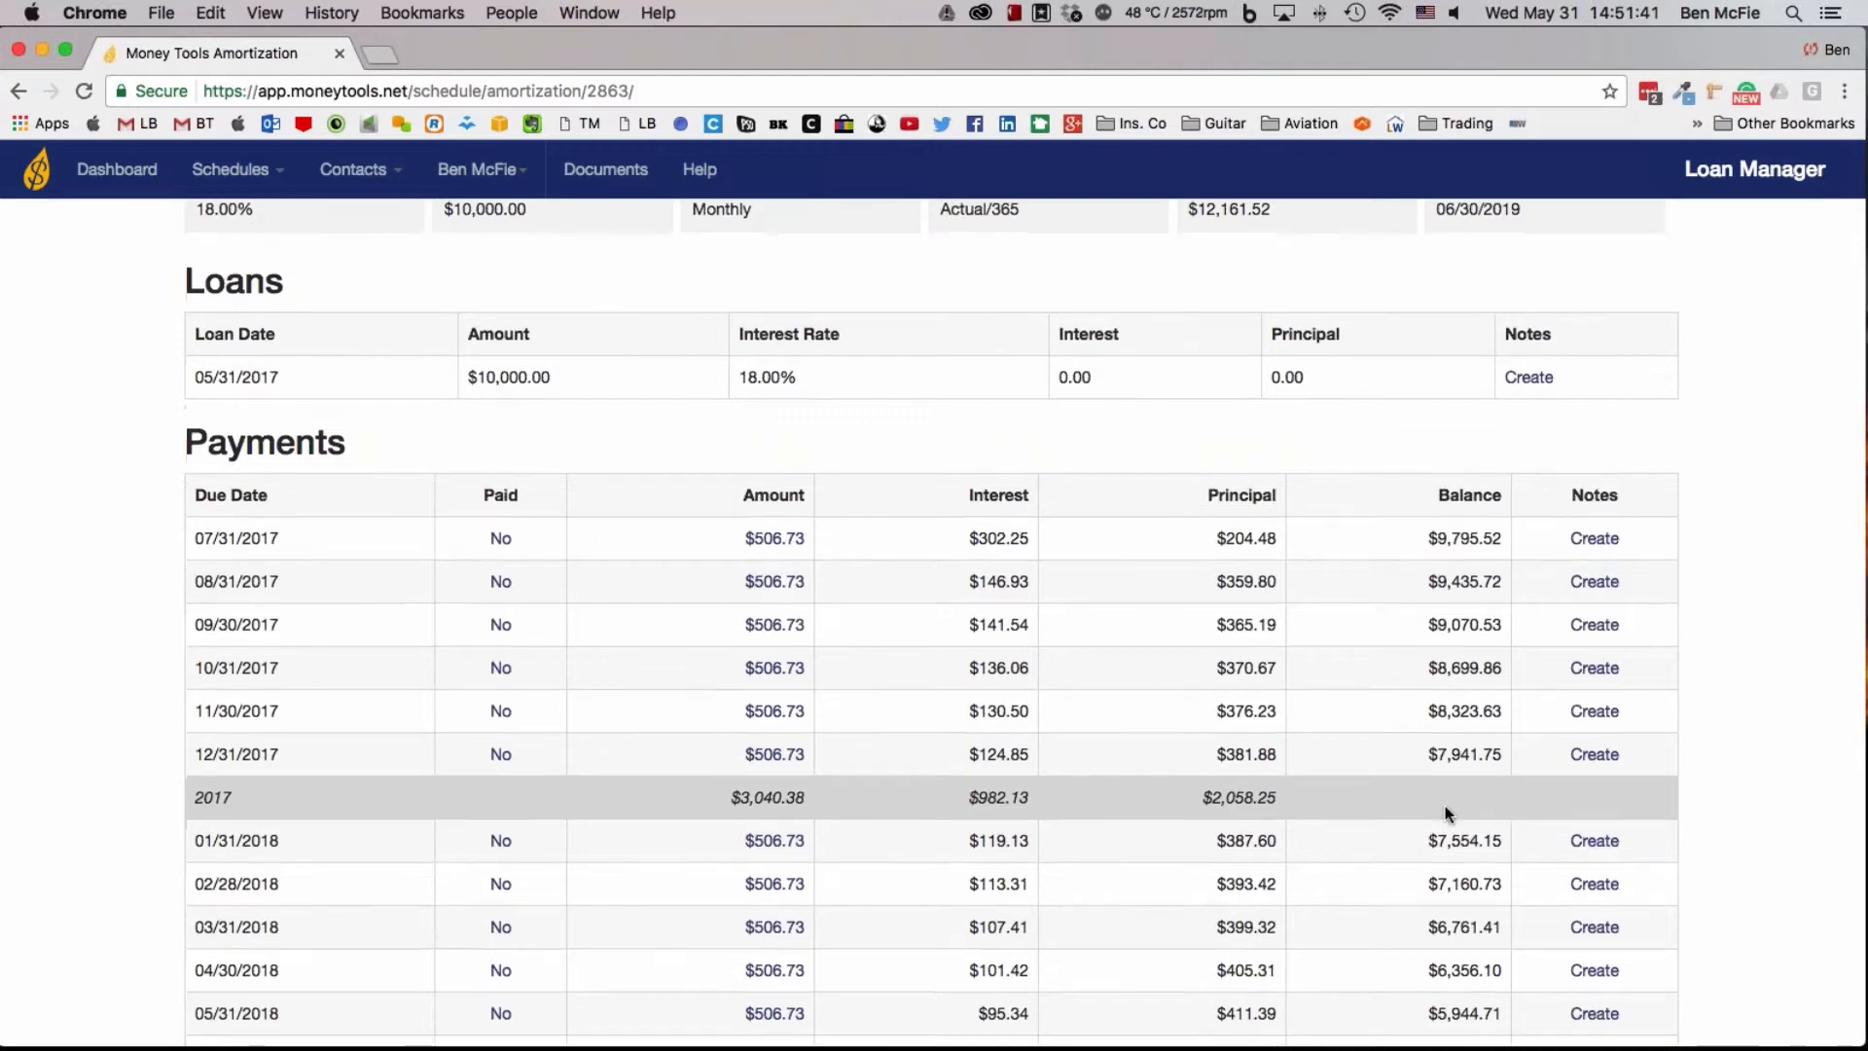
scroll(1447, 814, "down", 10)
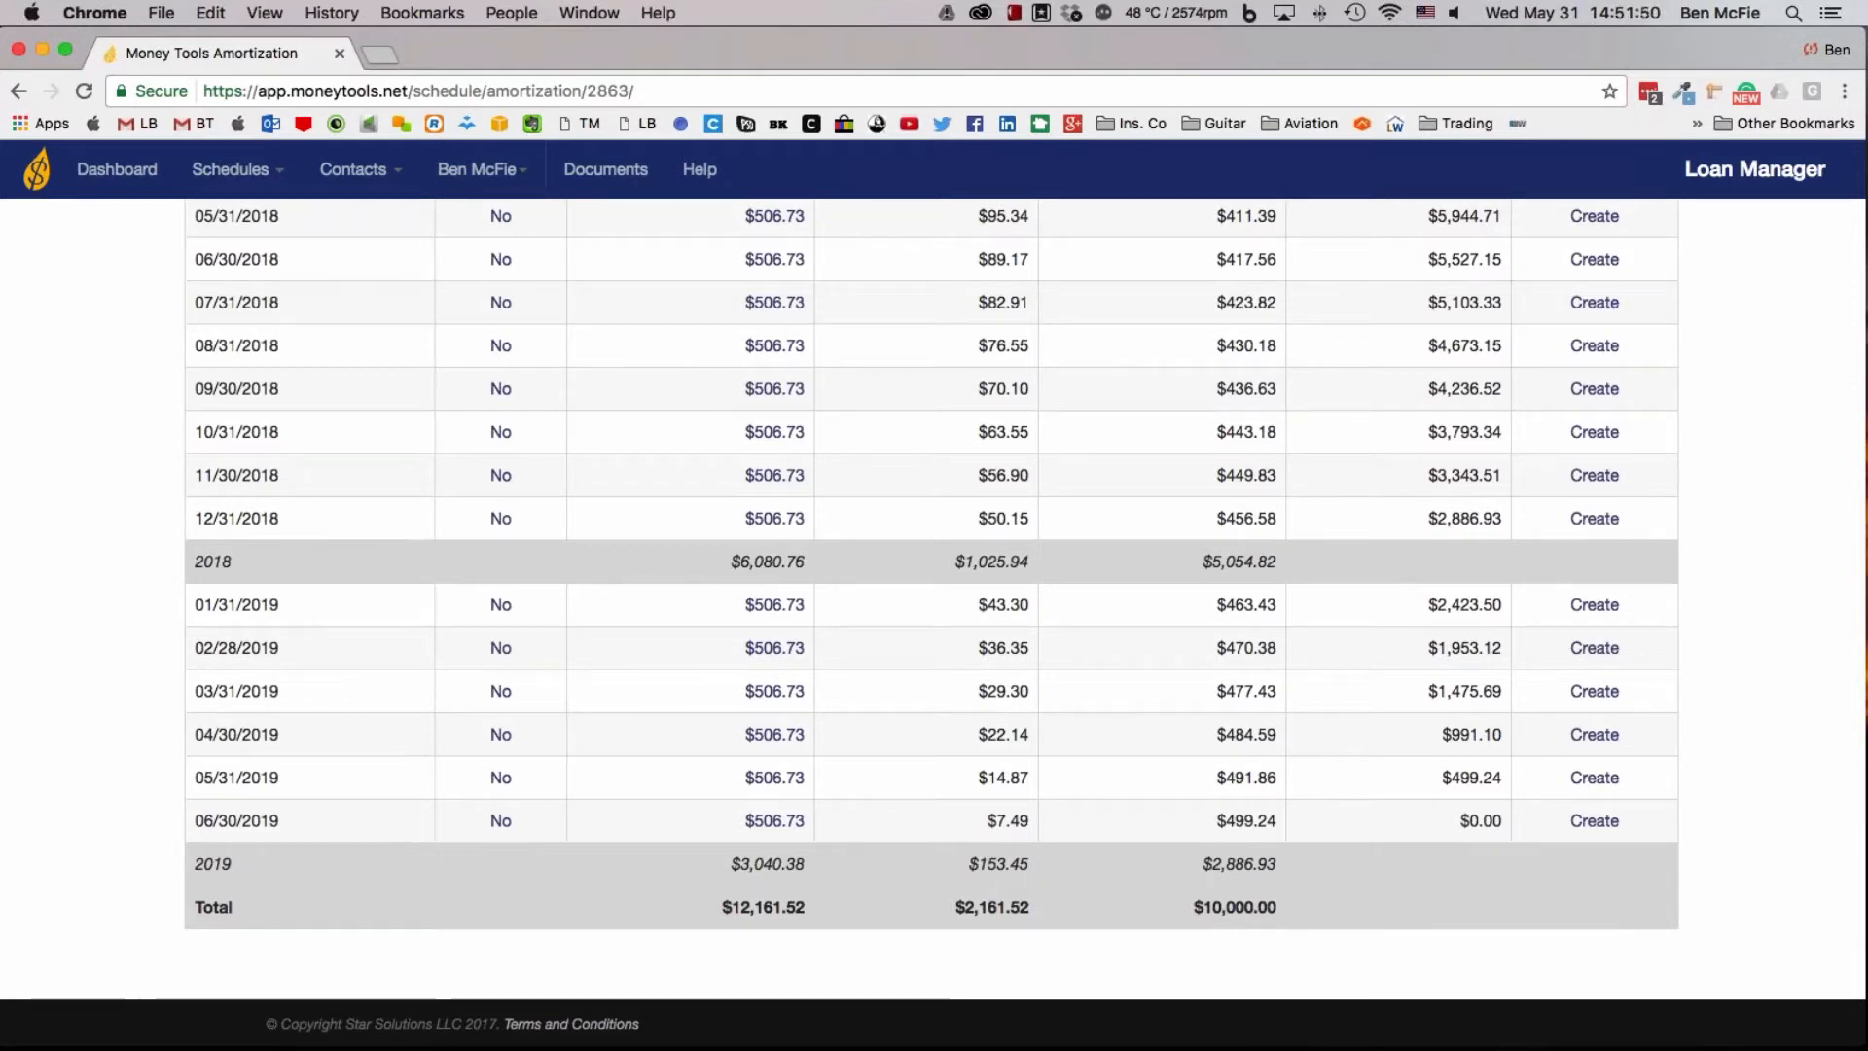
Return to the dashboard and list the payments due in the next 60 days
scroll(1125, 855, "up", 15)
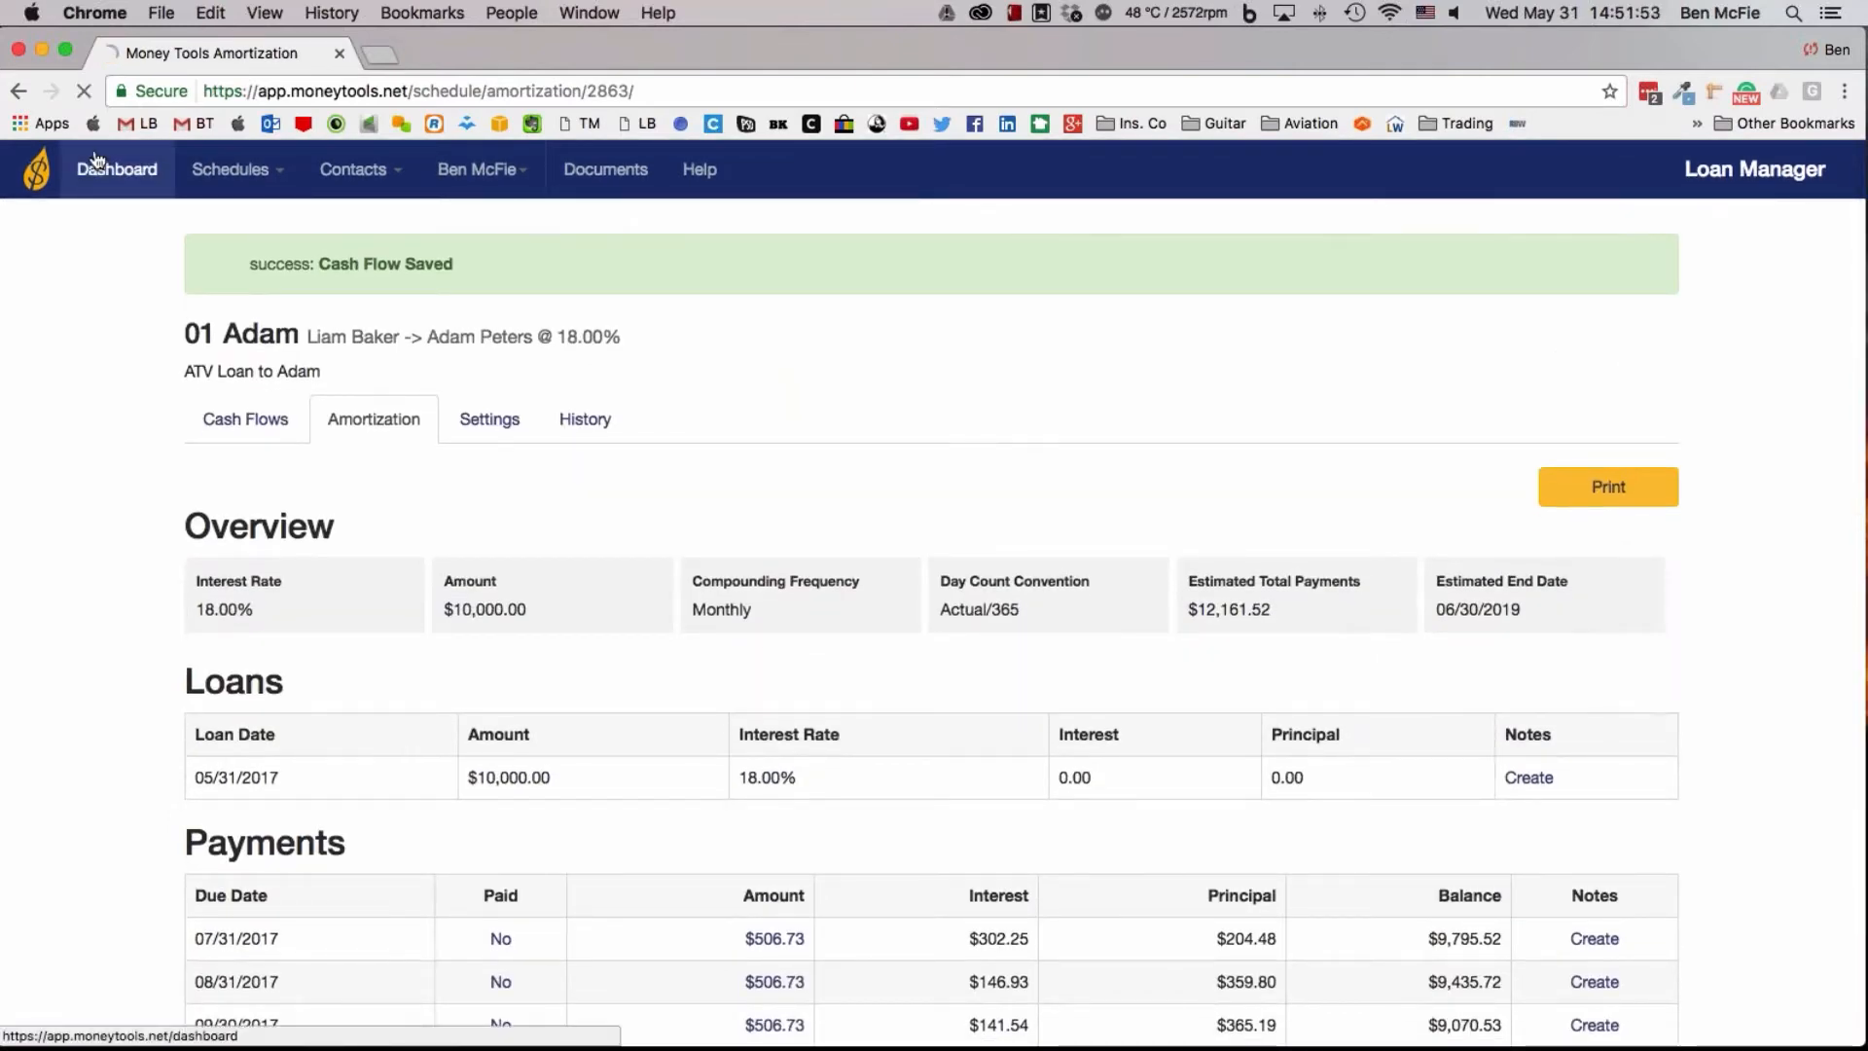
left_click(97, 161)
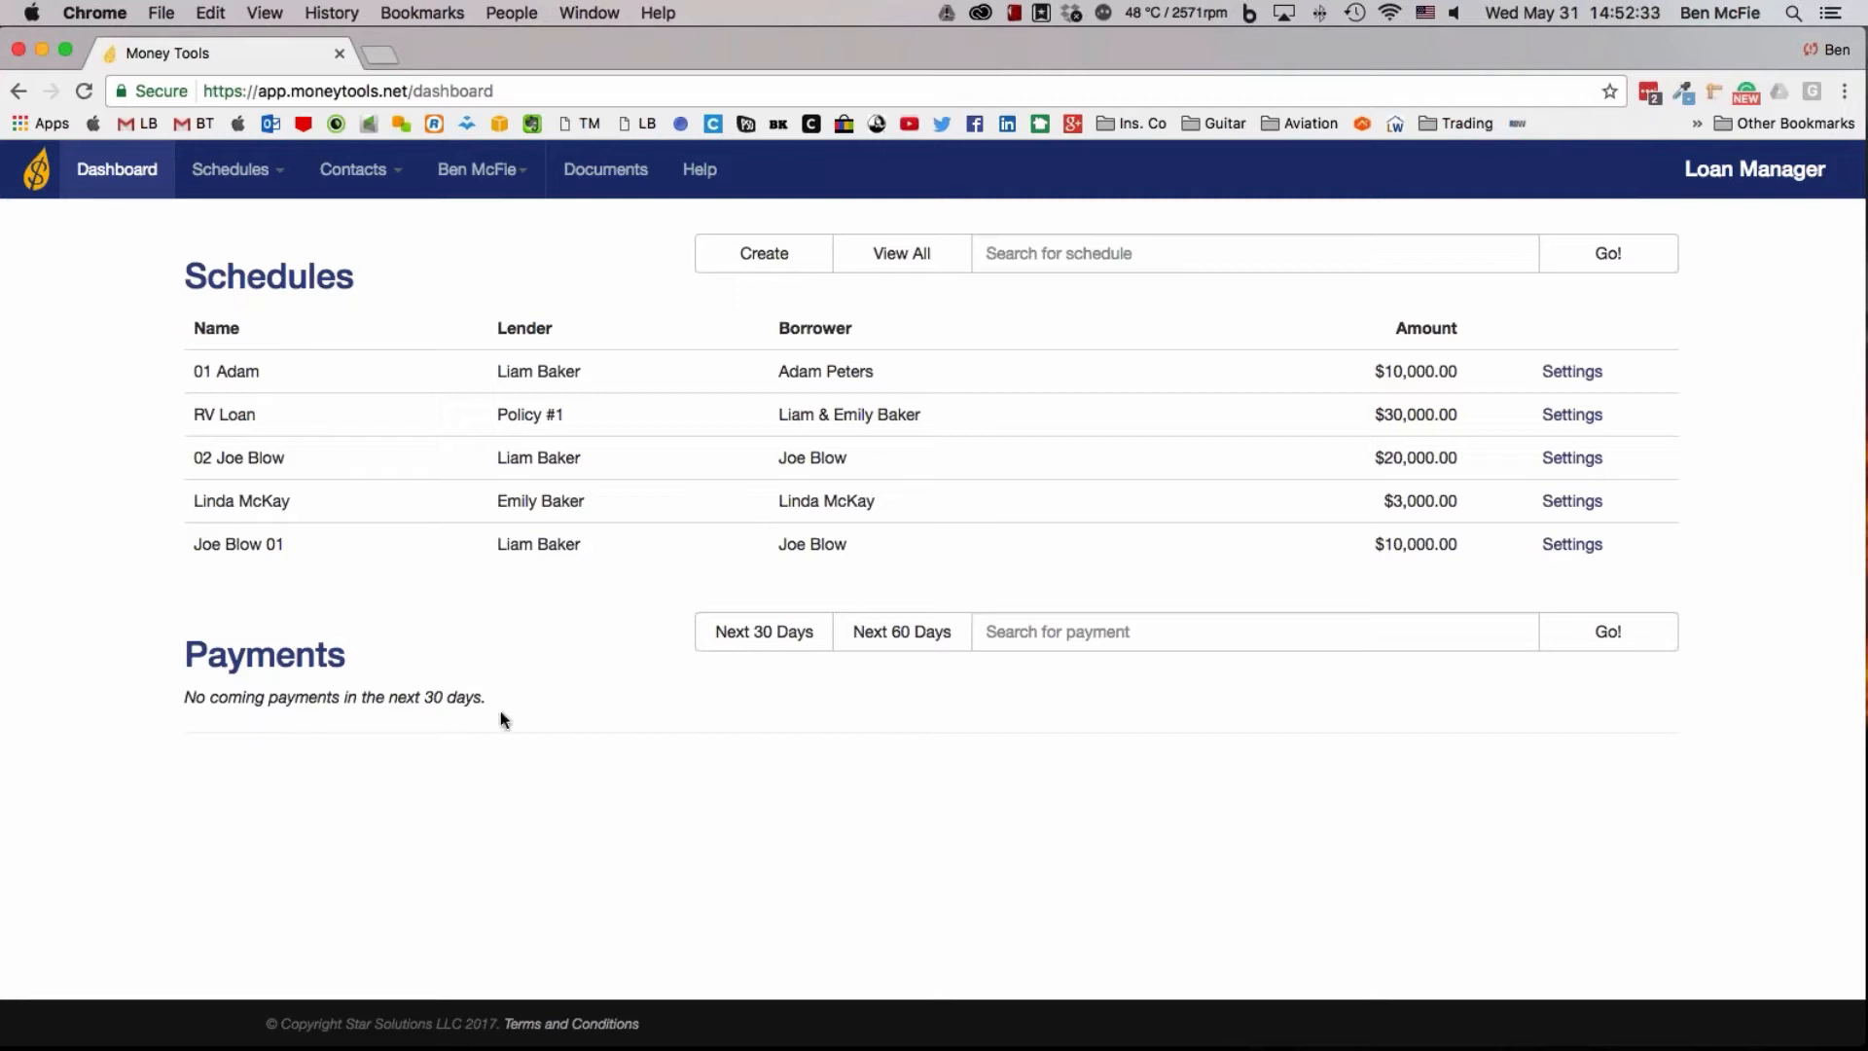
left_click(907, 651)
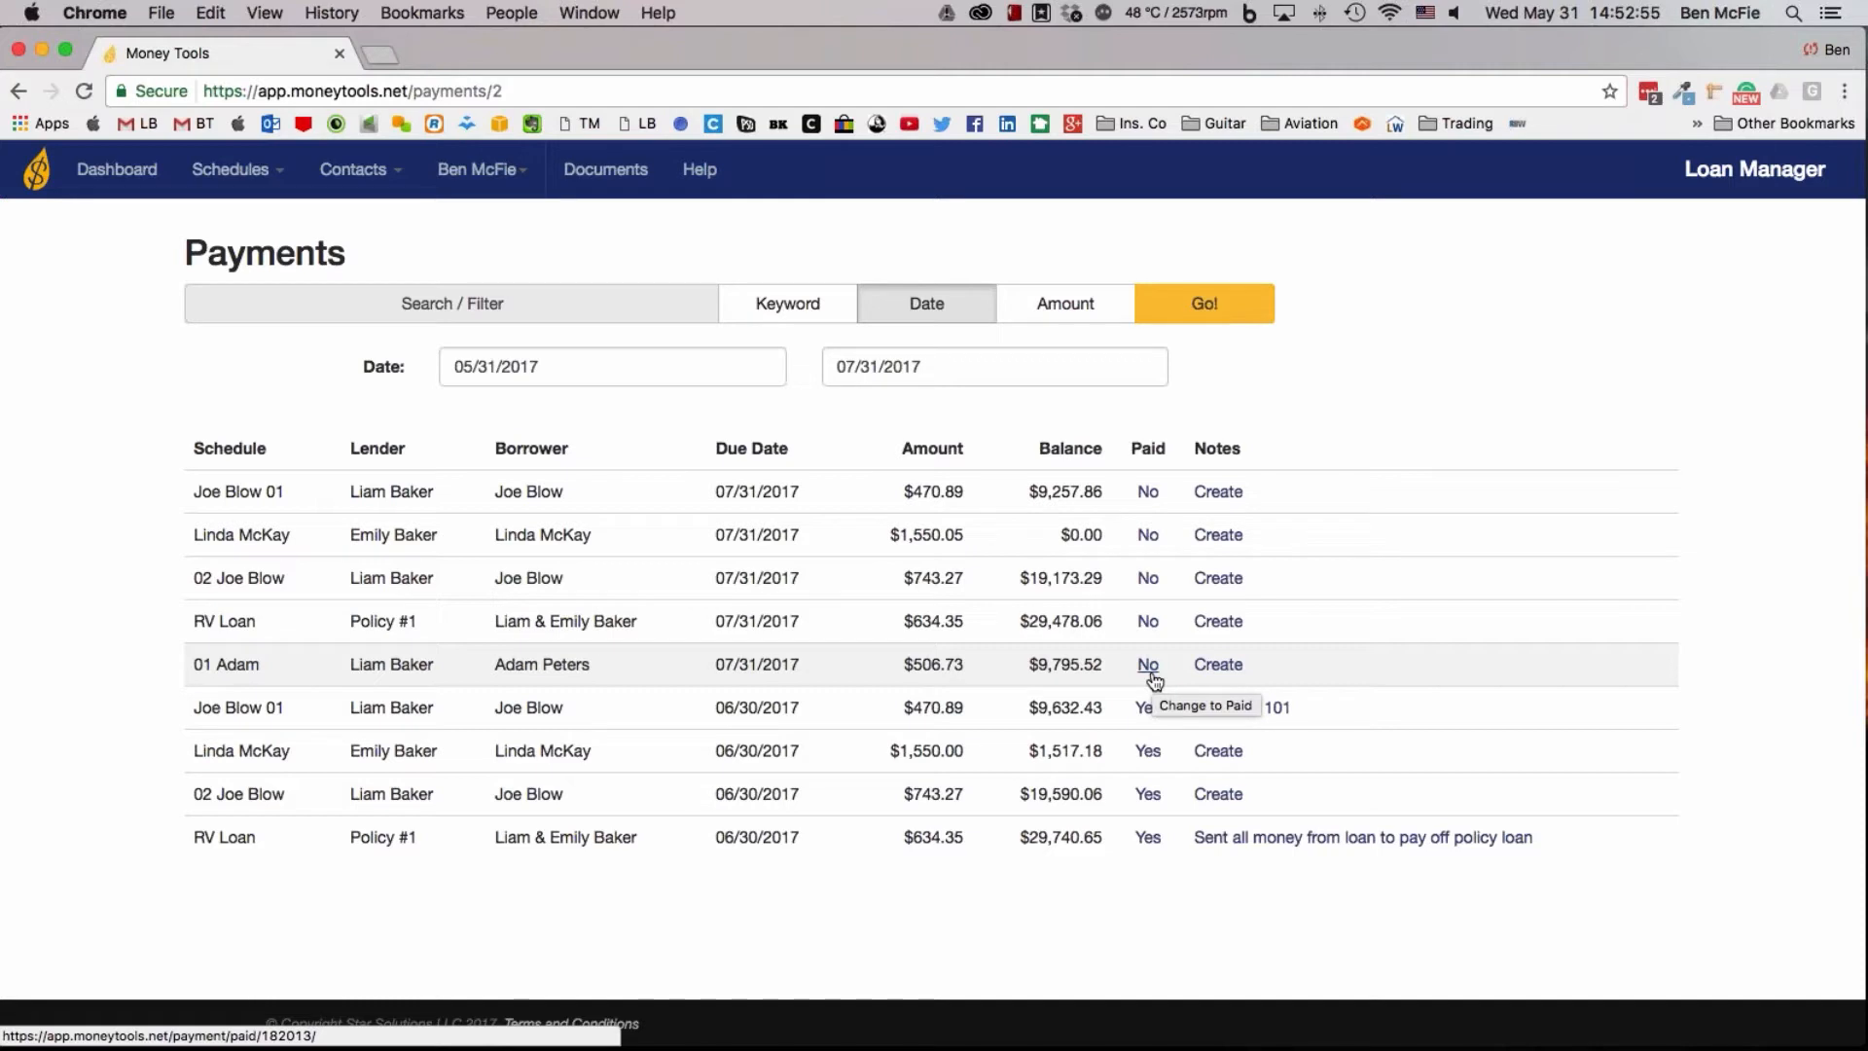
Start a new loan schedule from the dashboard and name it 01 plus the borrower's first name
left_click(105, 174)
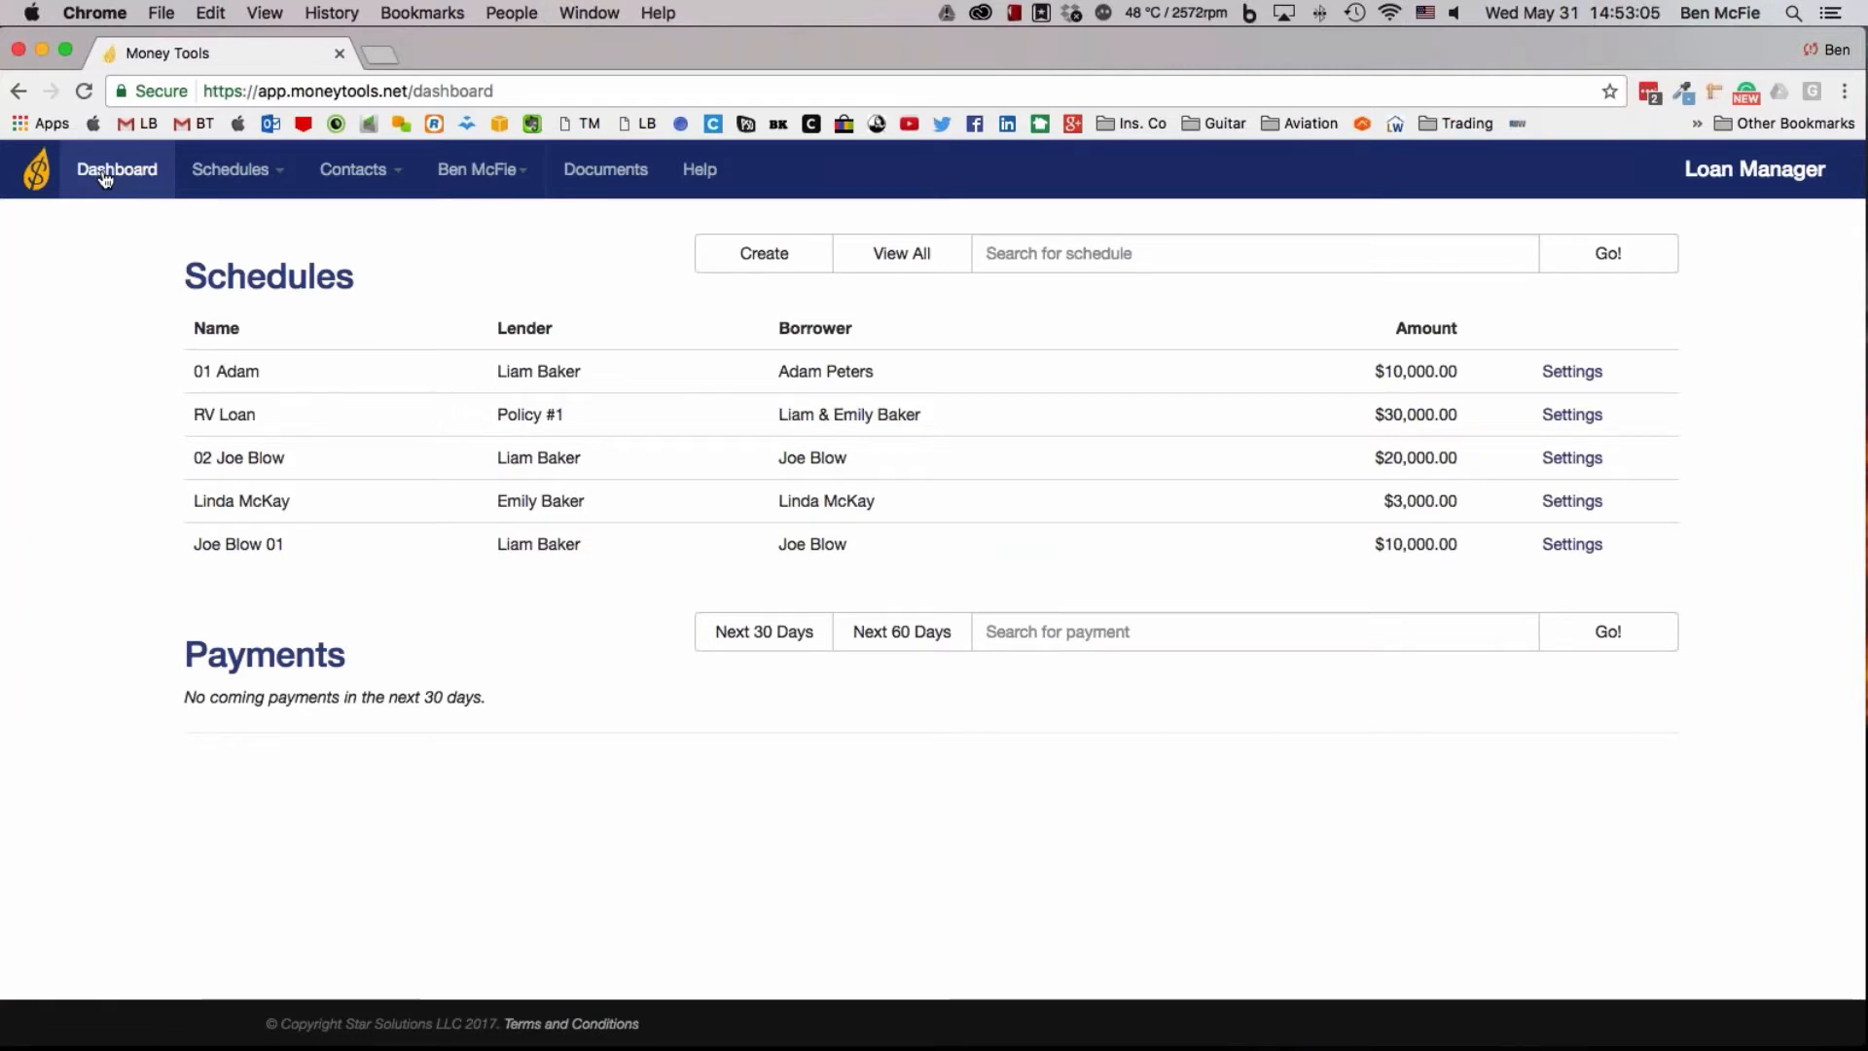
mouse_move(238, 181)
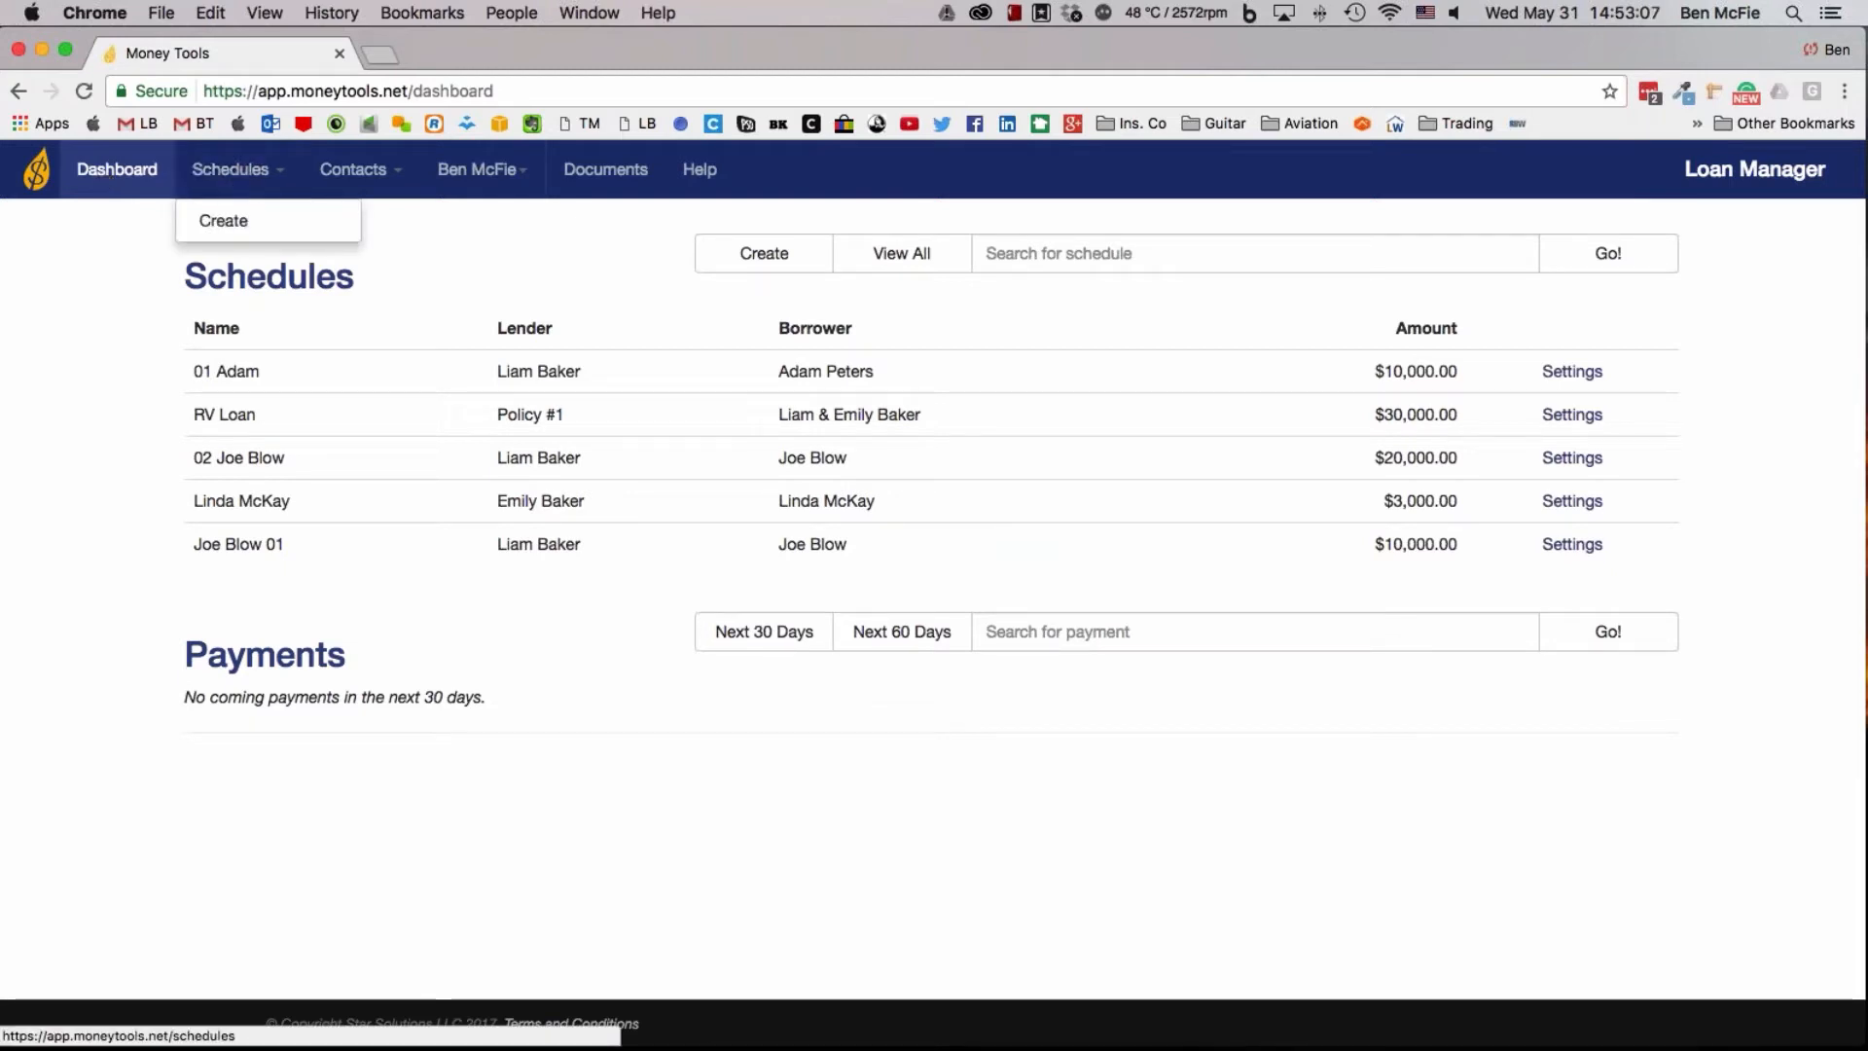
left_click(224, 219)
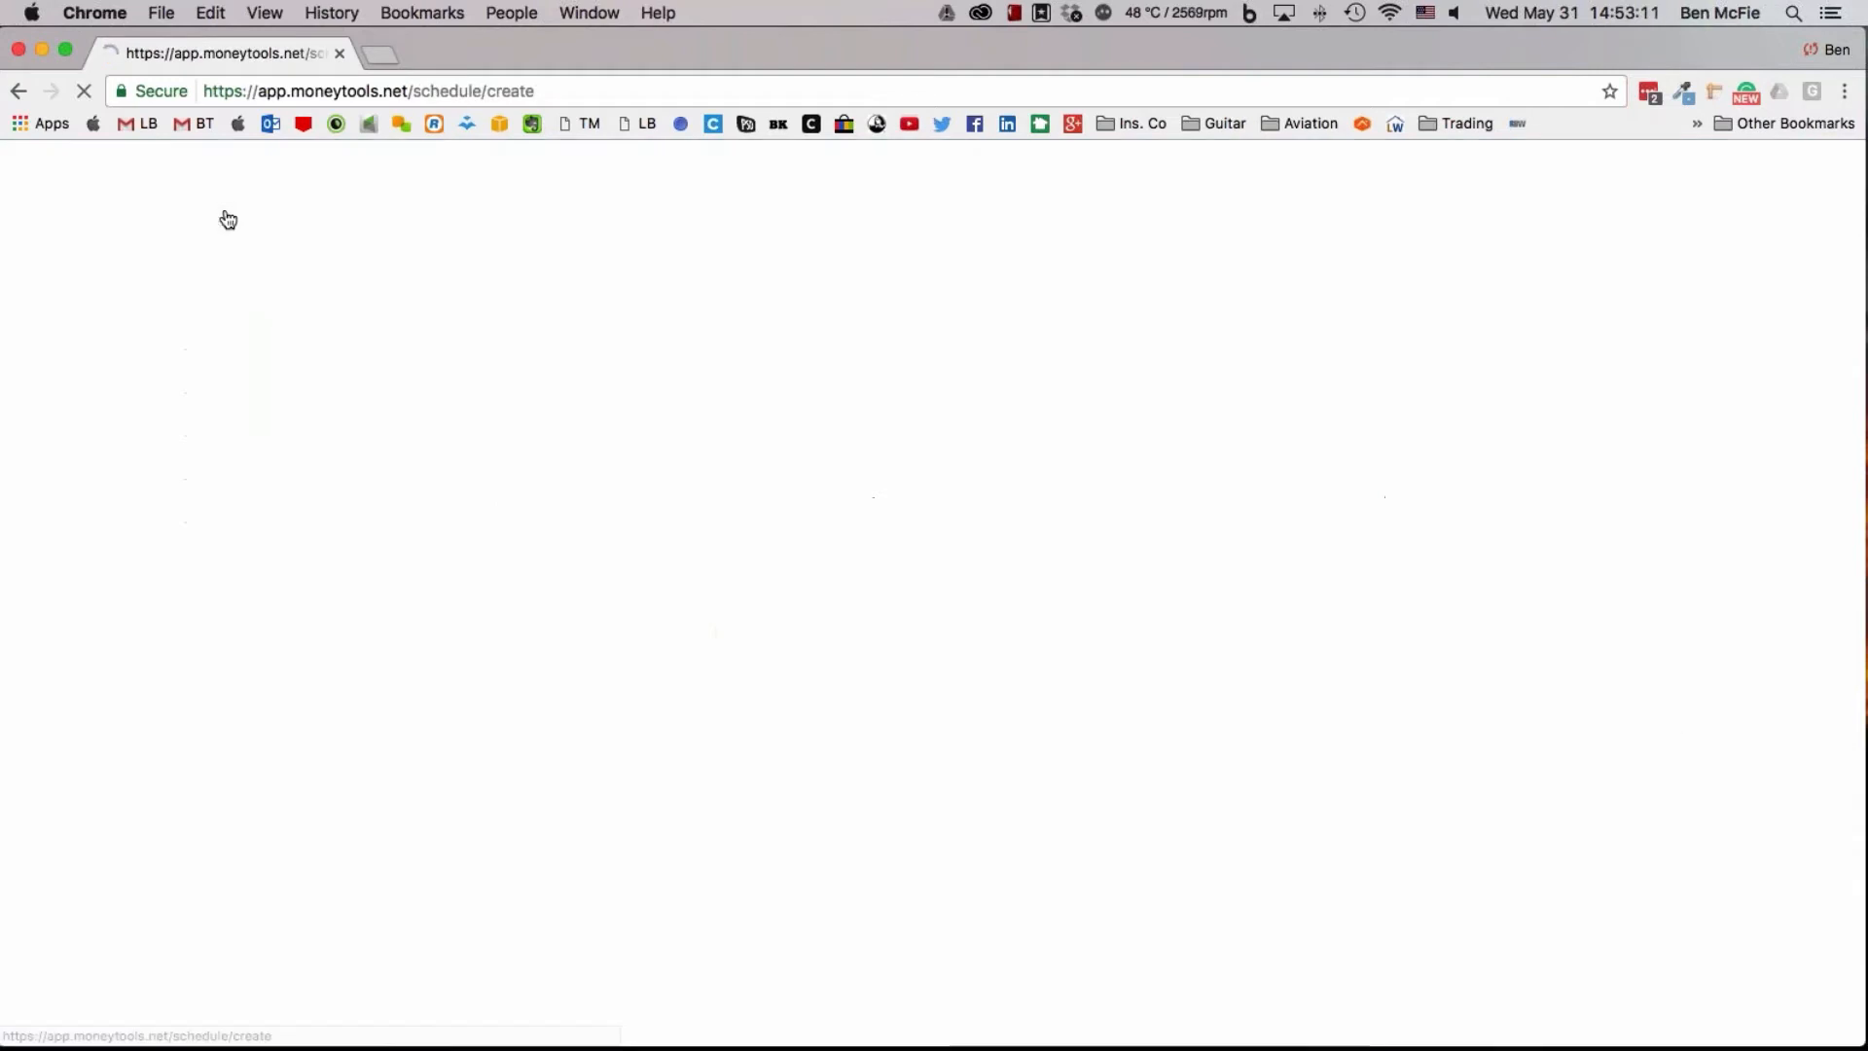
left_click(537, 318)
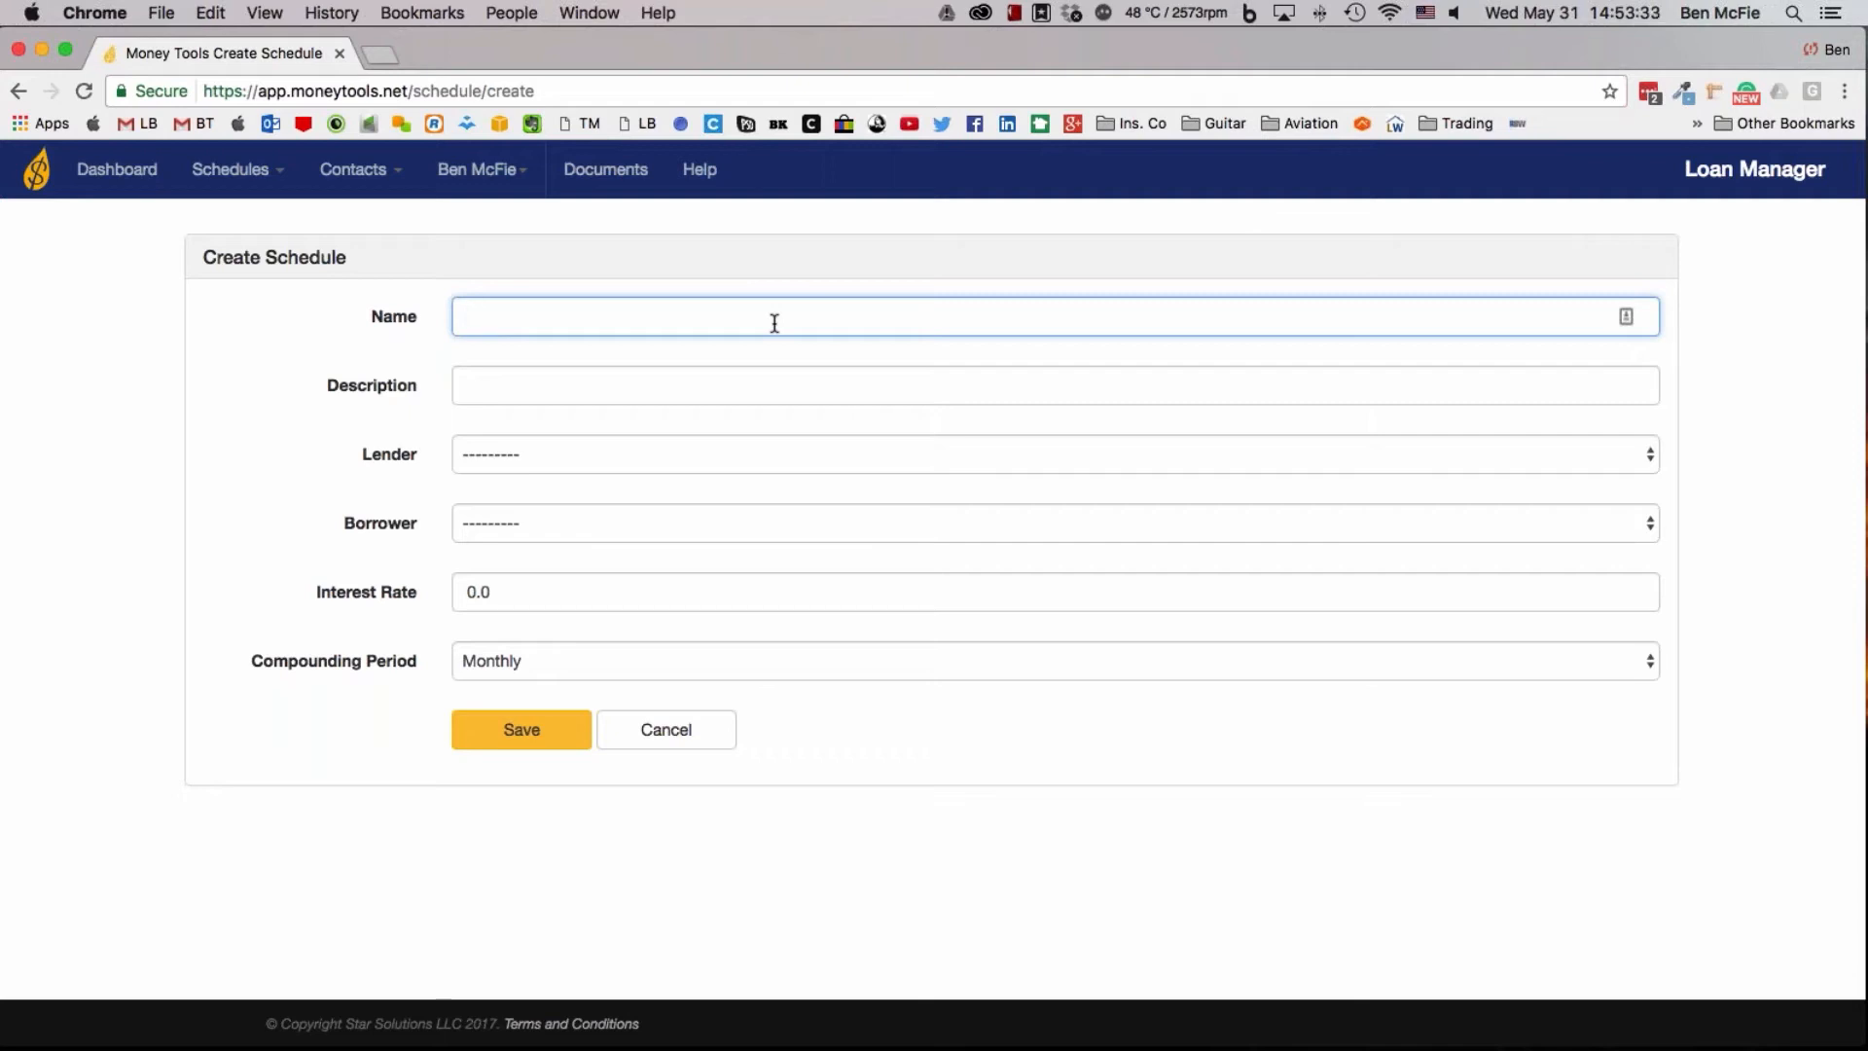
type("01")
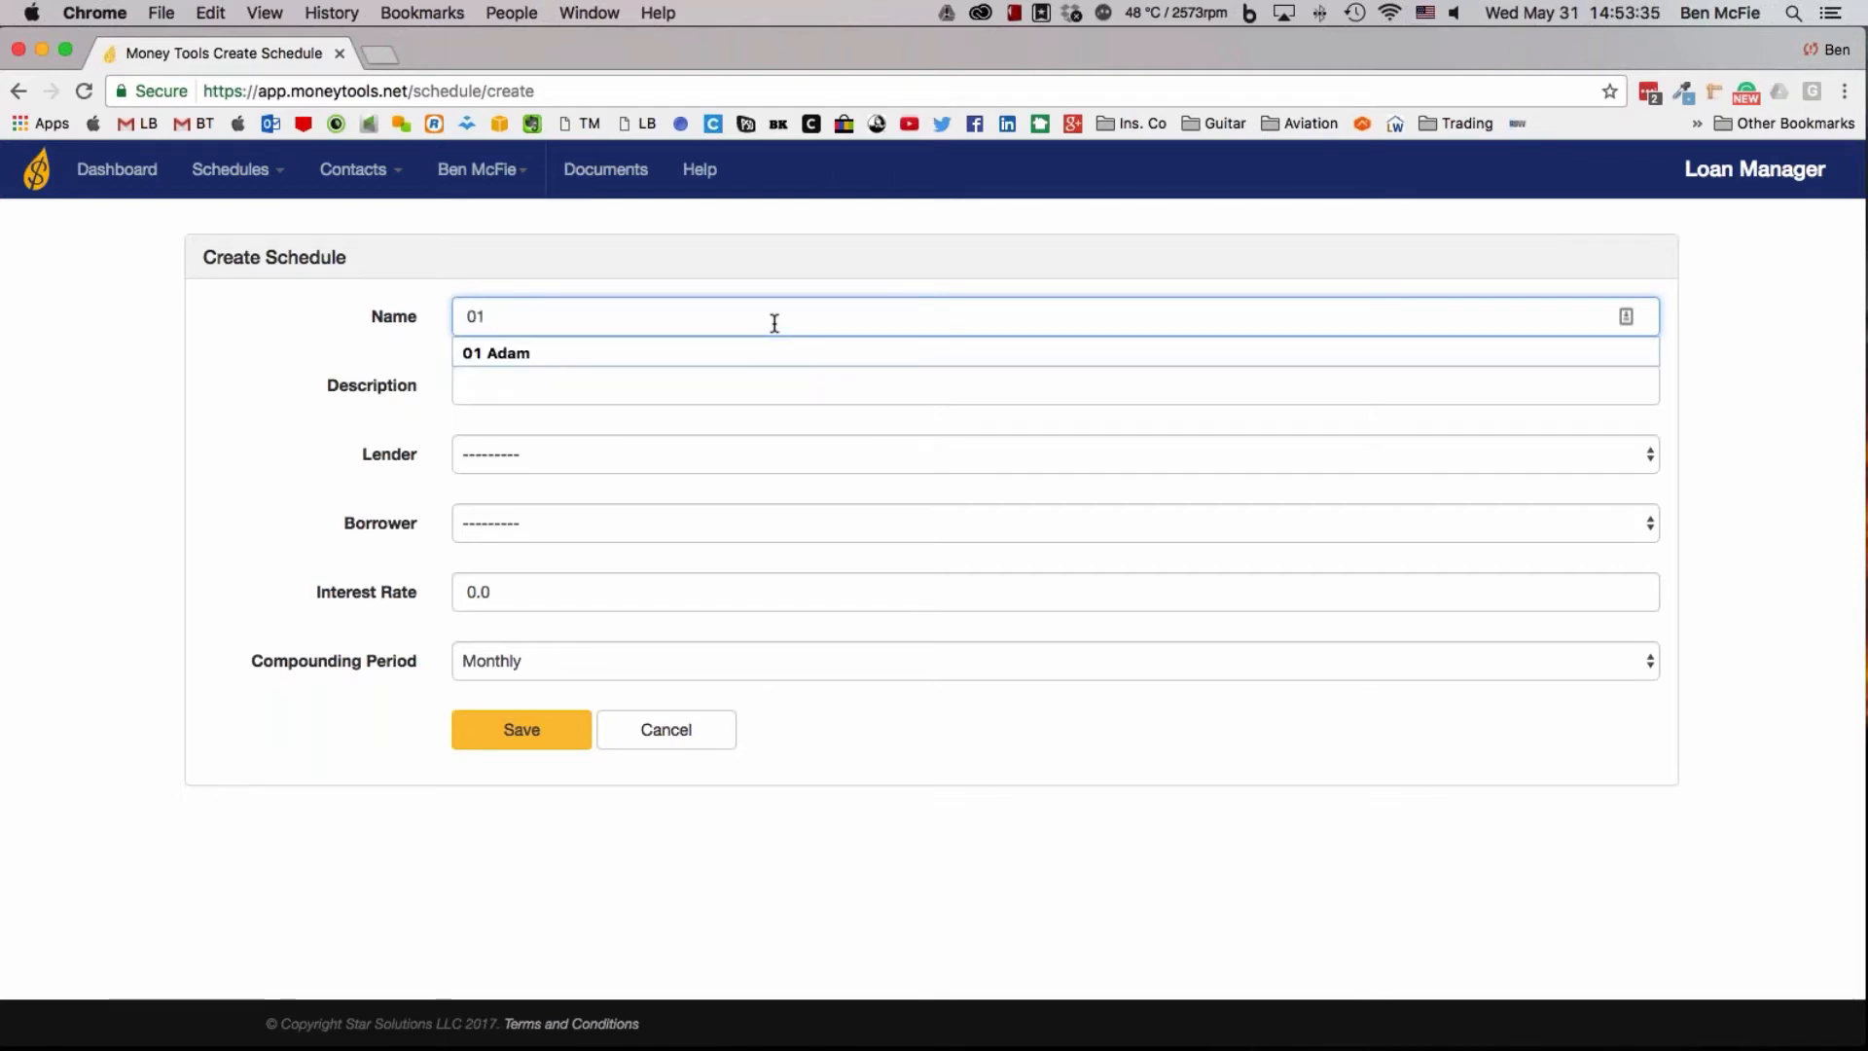
type(" Patti")
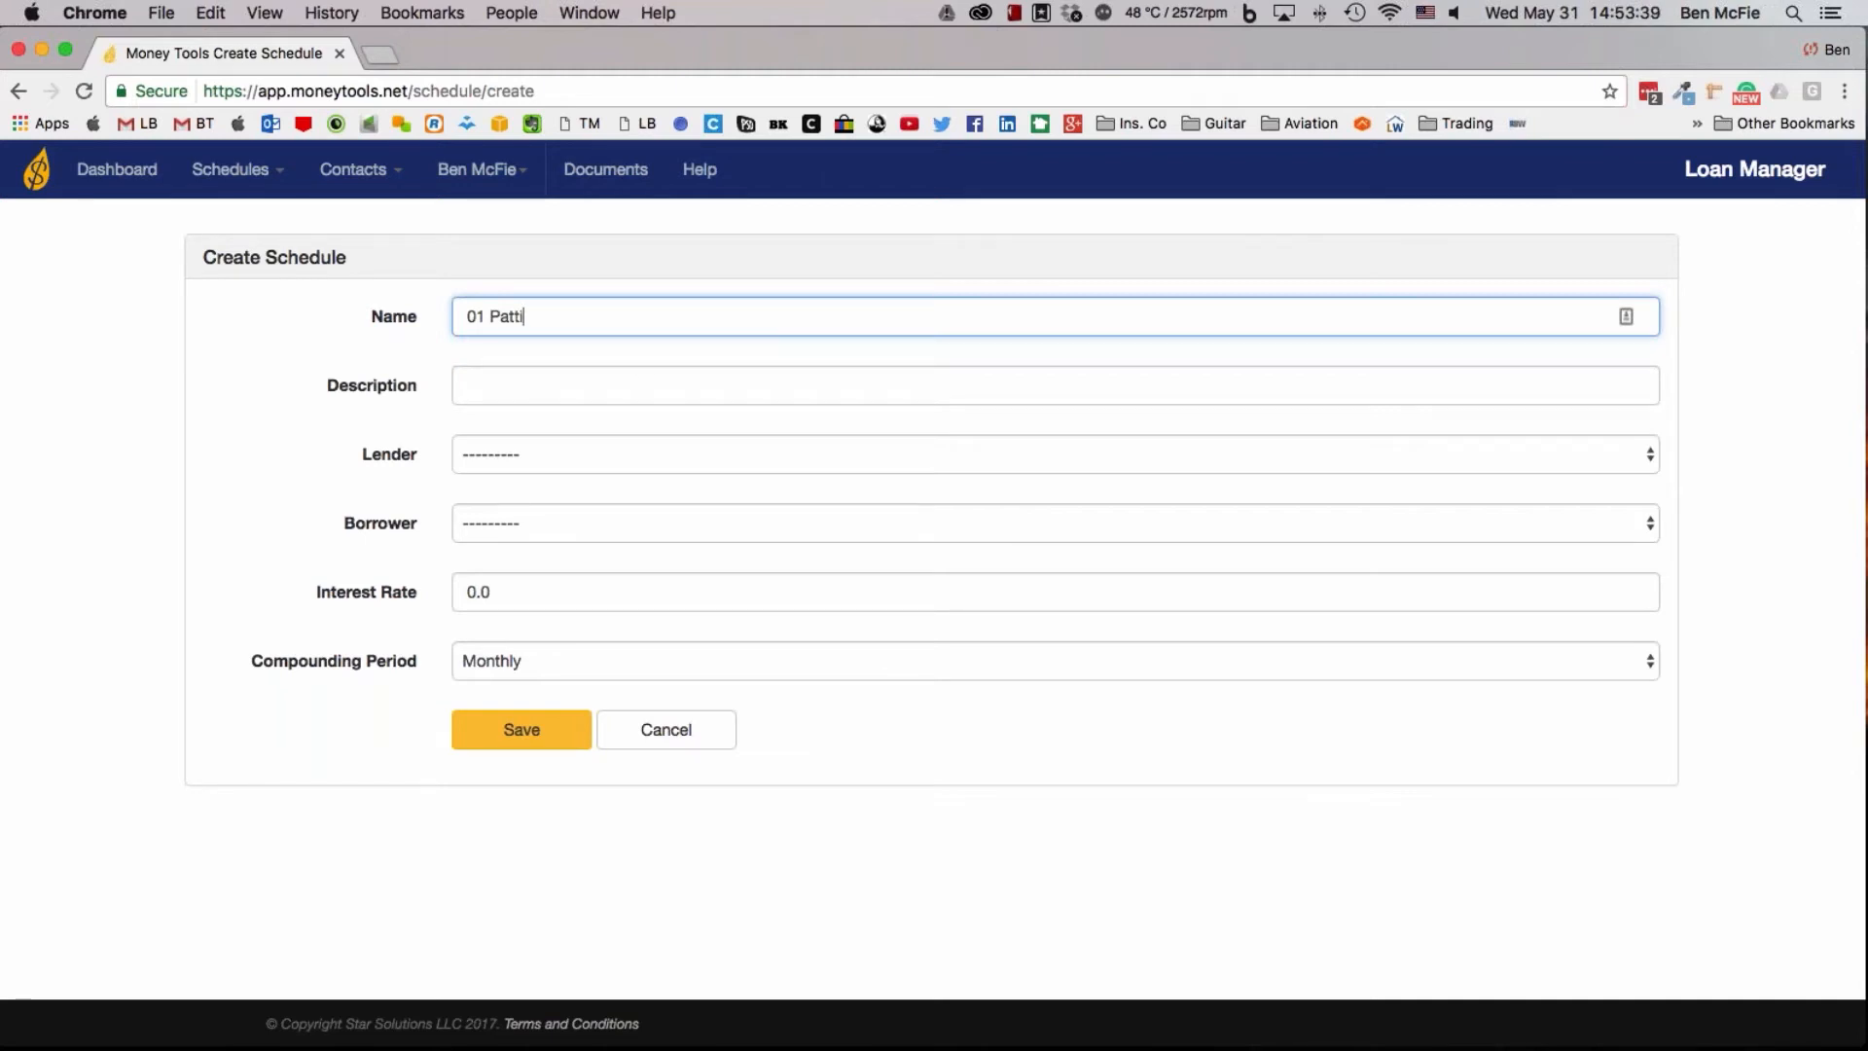
Describe the new schedule as "Home gym equip."
left_click(895, 390)
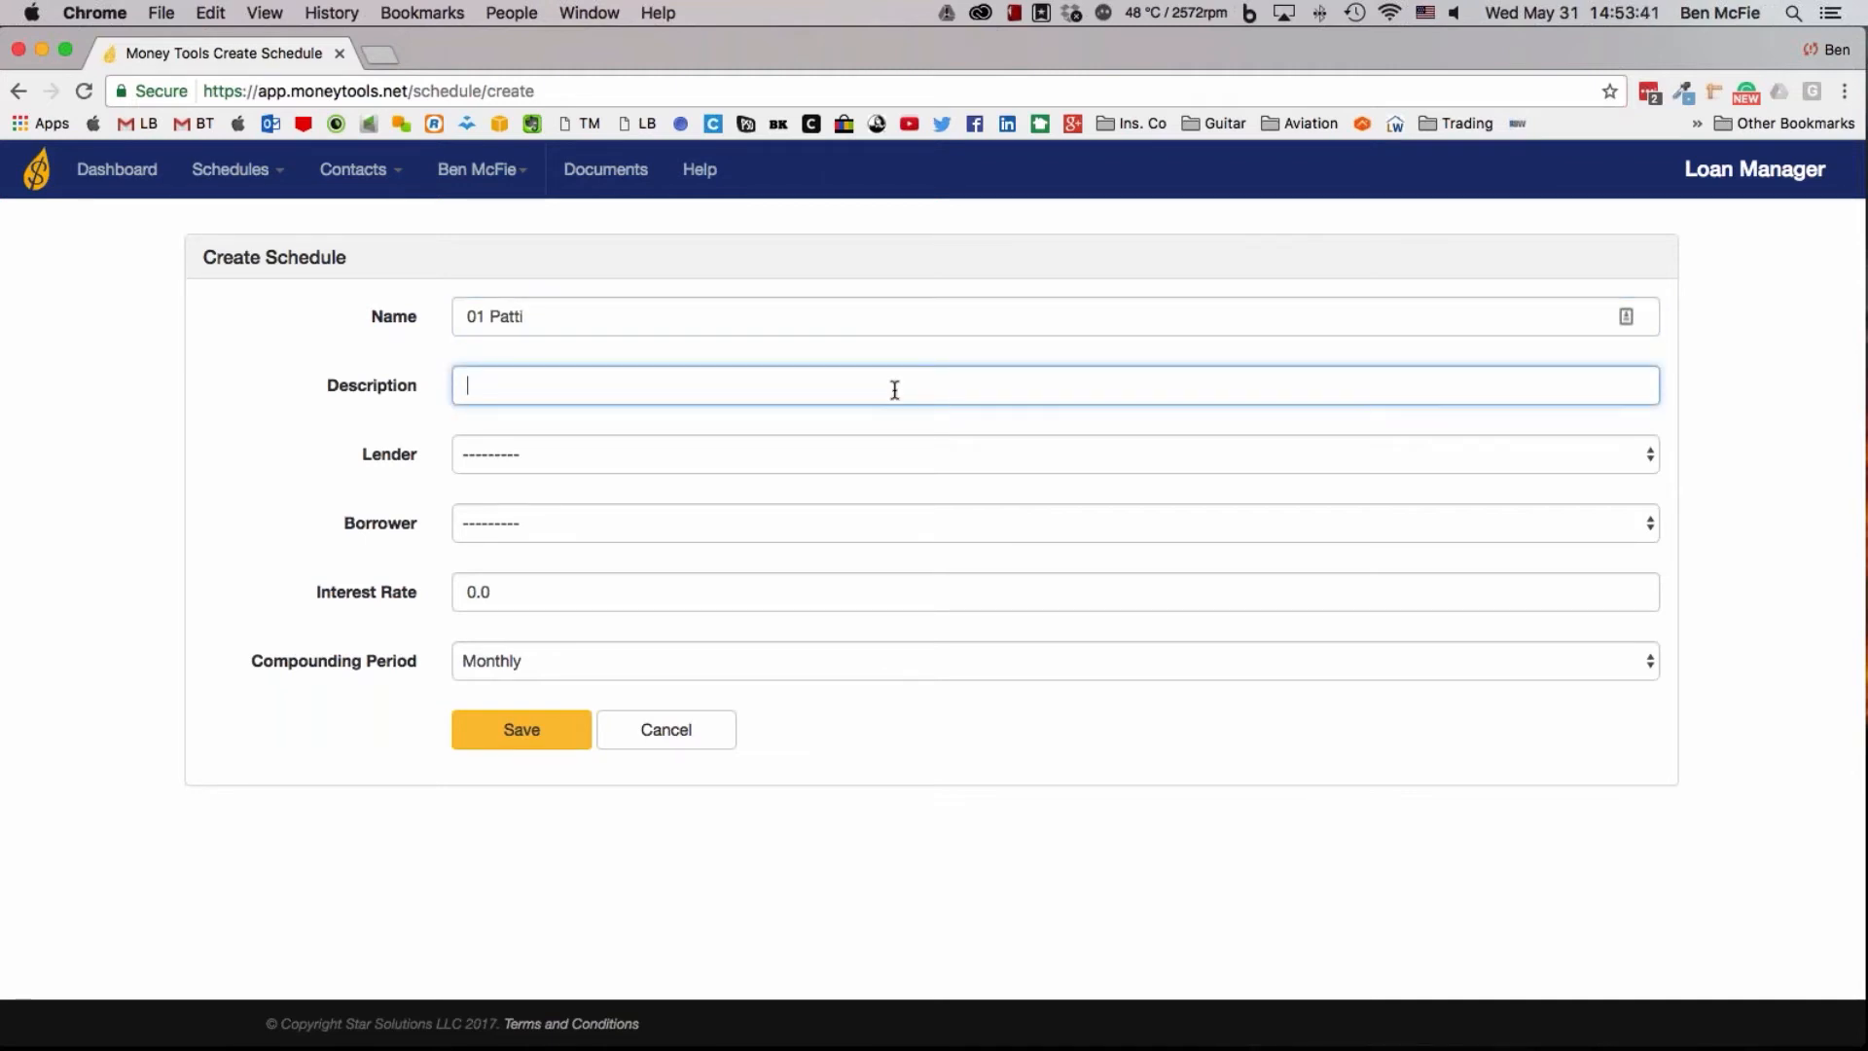
type("w")
key("BackSpace")
type("home")
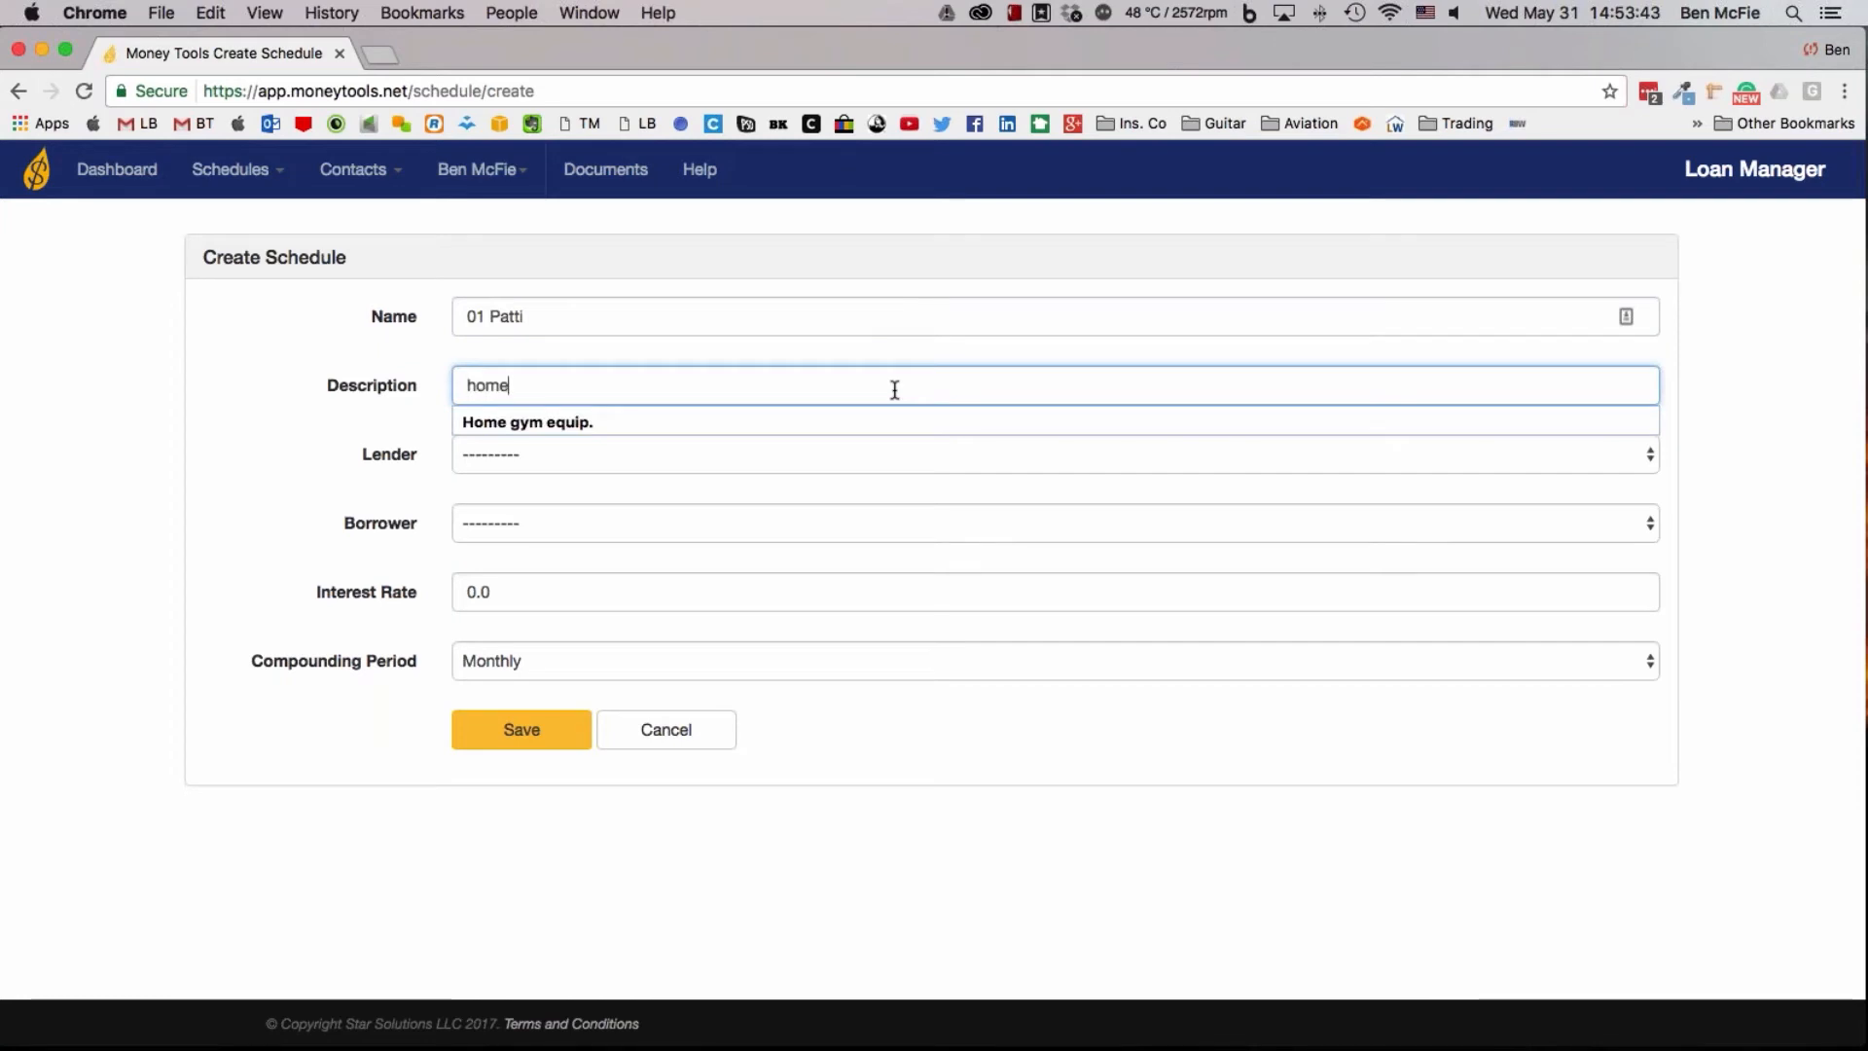
left_click(771, 427)
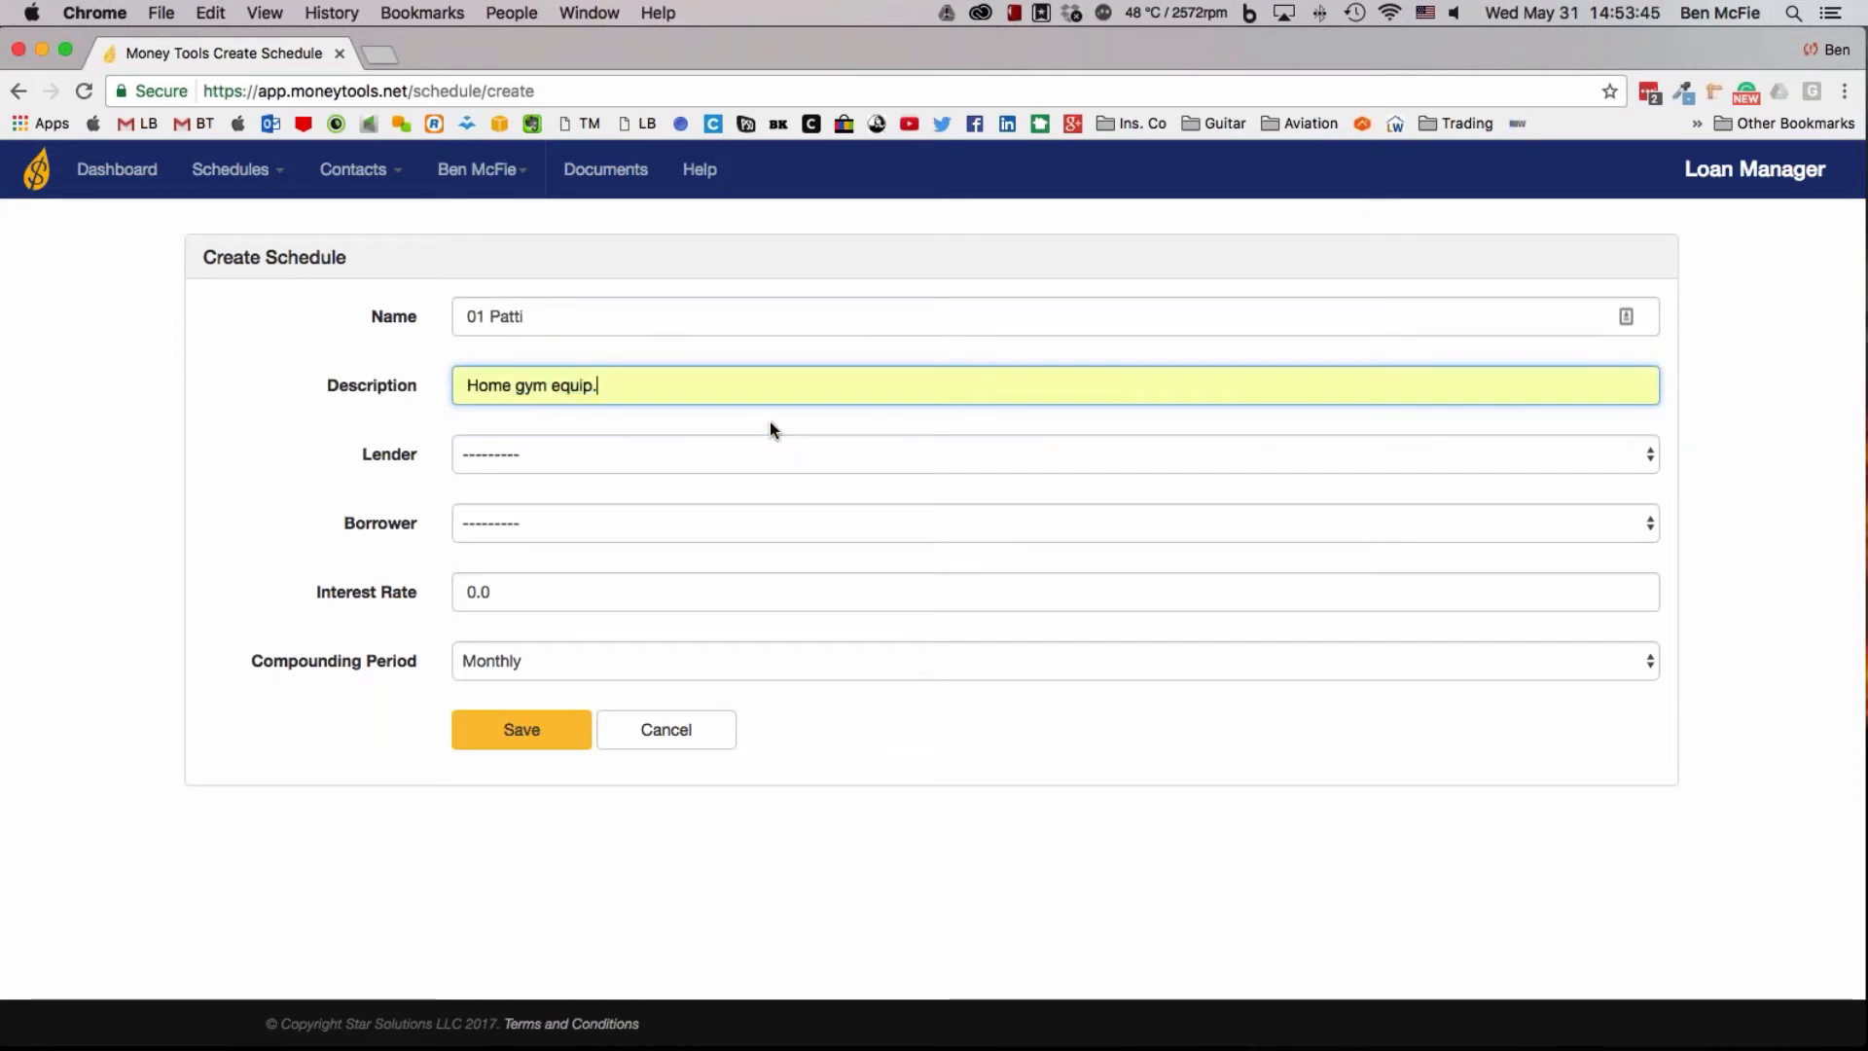
Assign an individual contact as lender and the person named in the schedule title as borrower
left_click(537, 458)
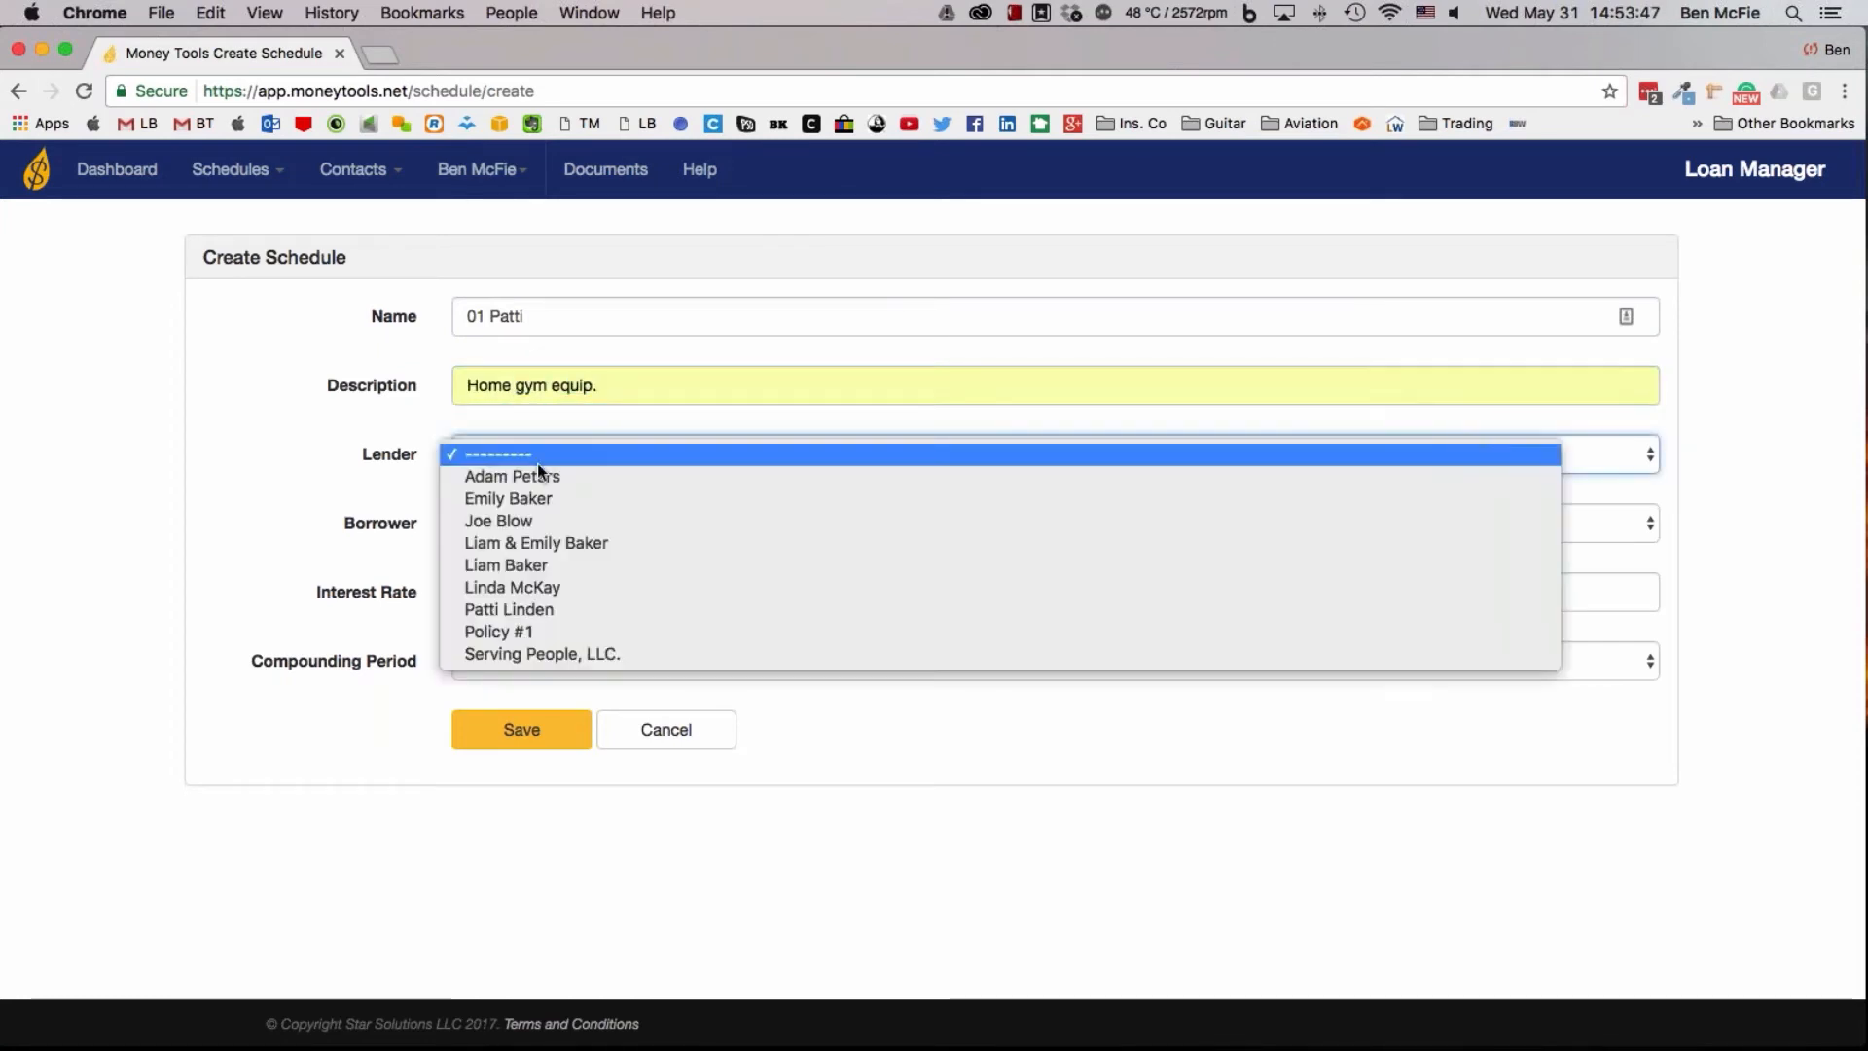
left_click(517, 499)
left_click(533, 523)
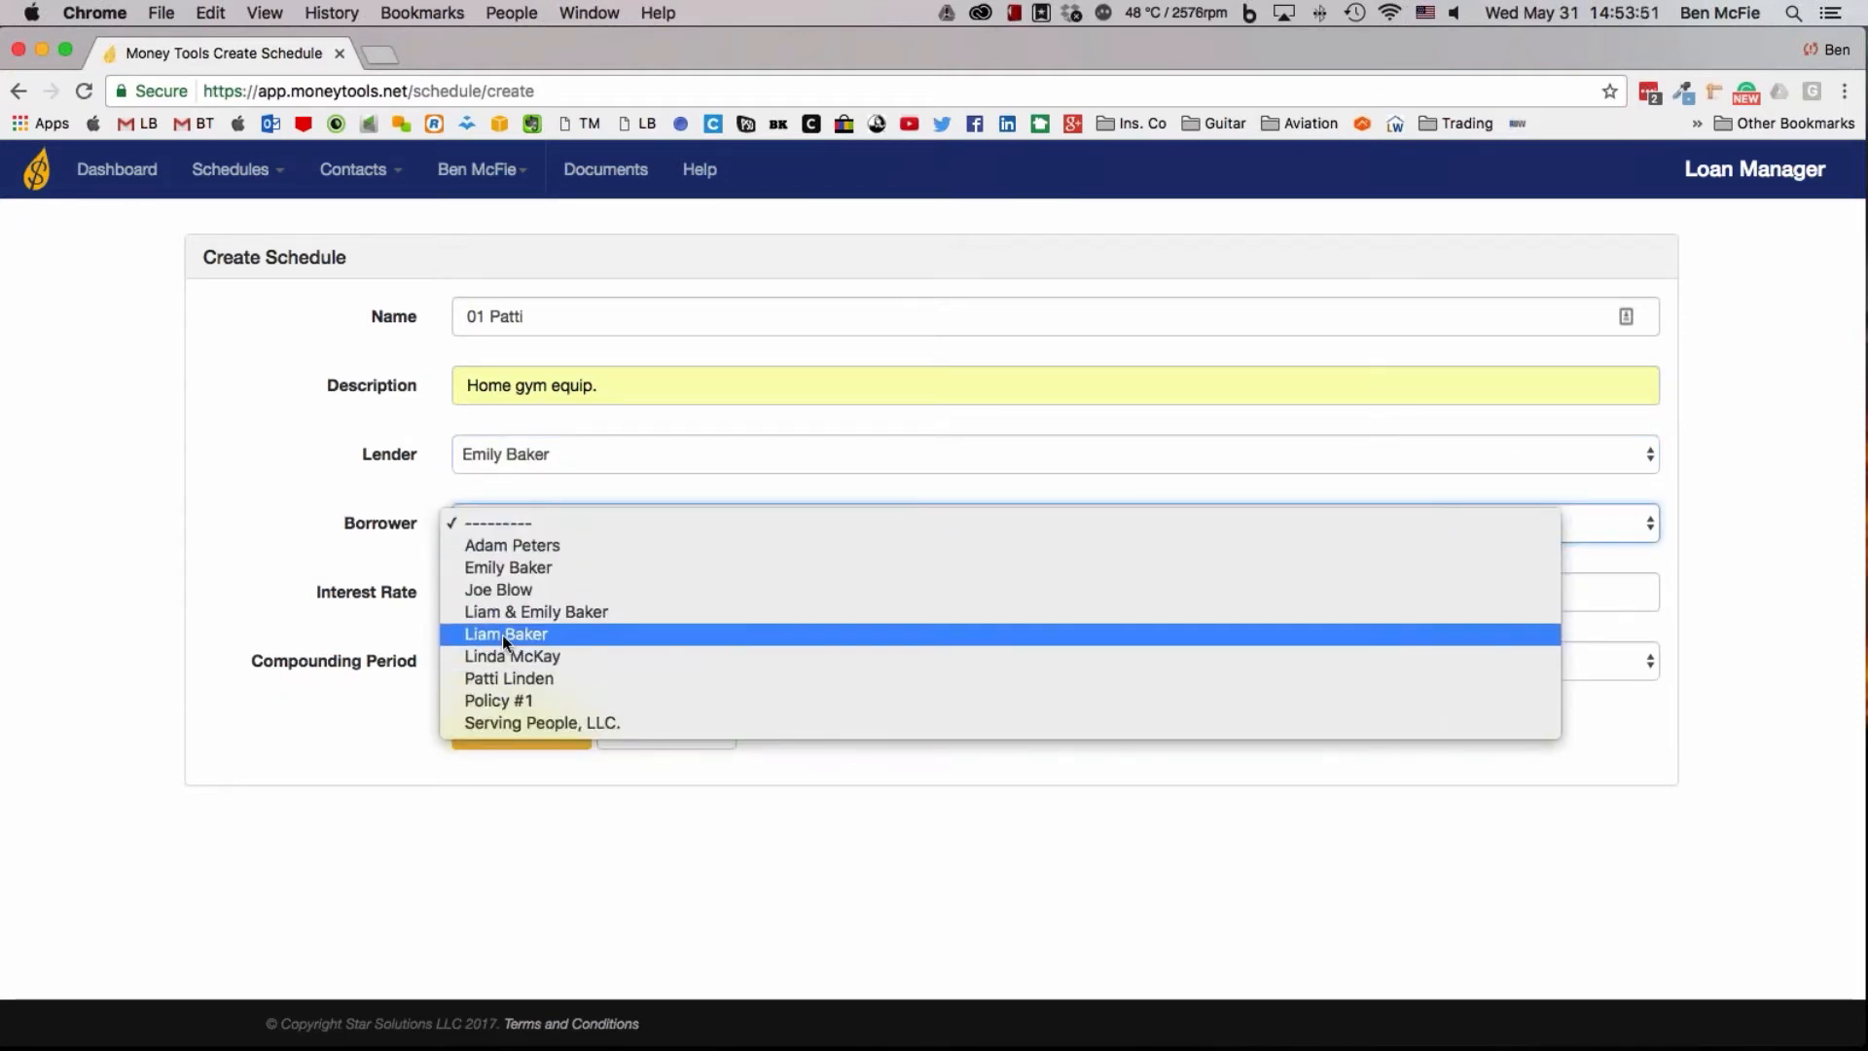
left_click(500, 676)
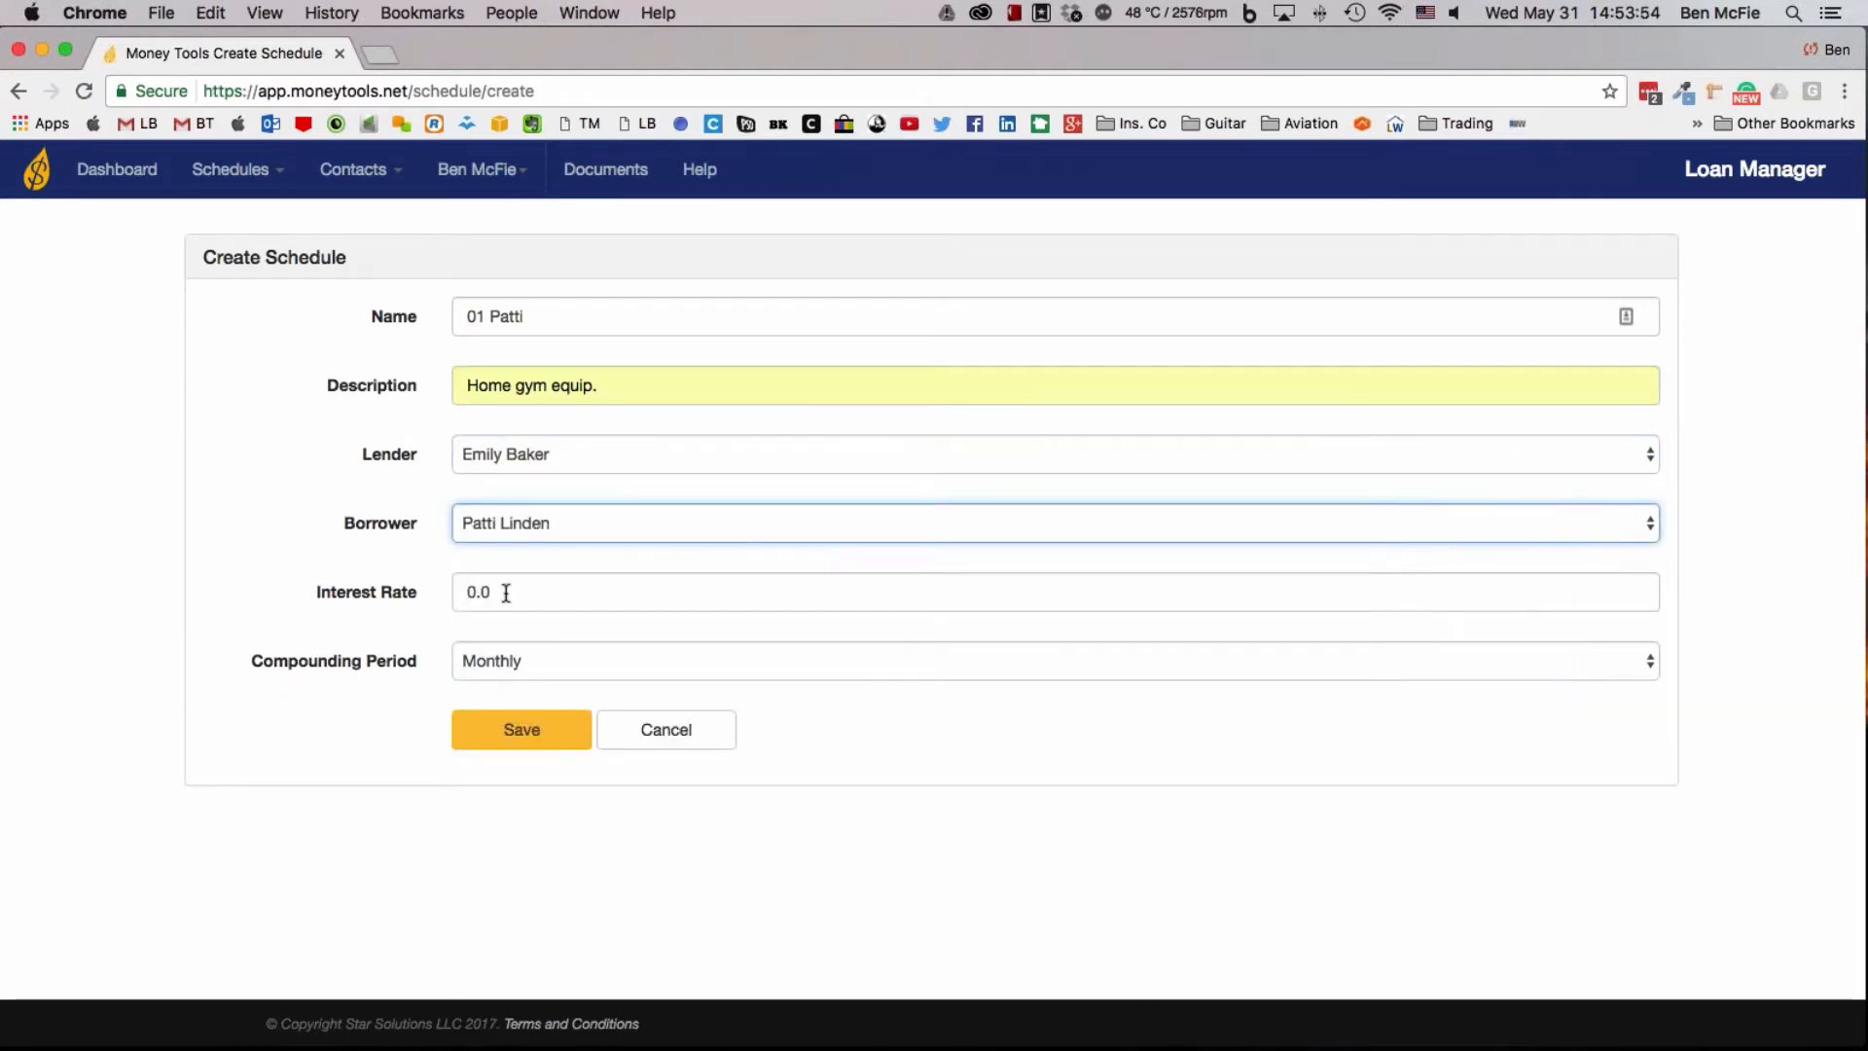
Set the interest rate to 30 with Monthly compounding and save the schedule
left_click_drag(506, 594, 372, 592)
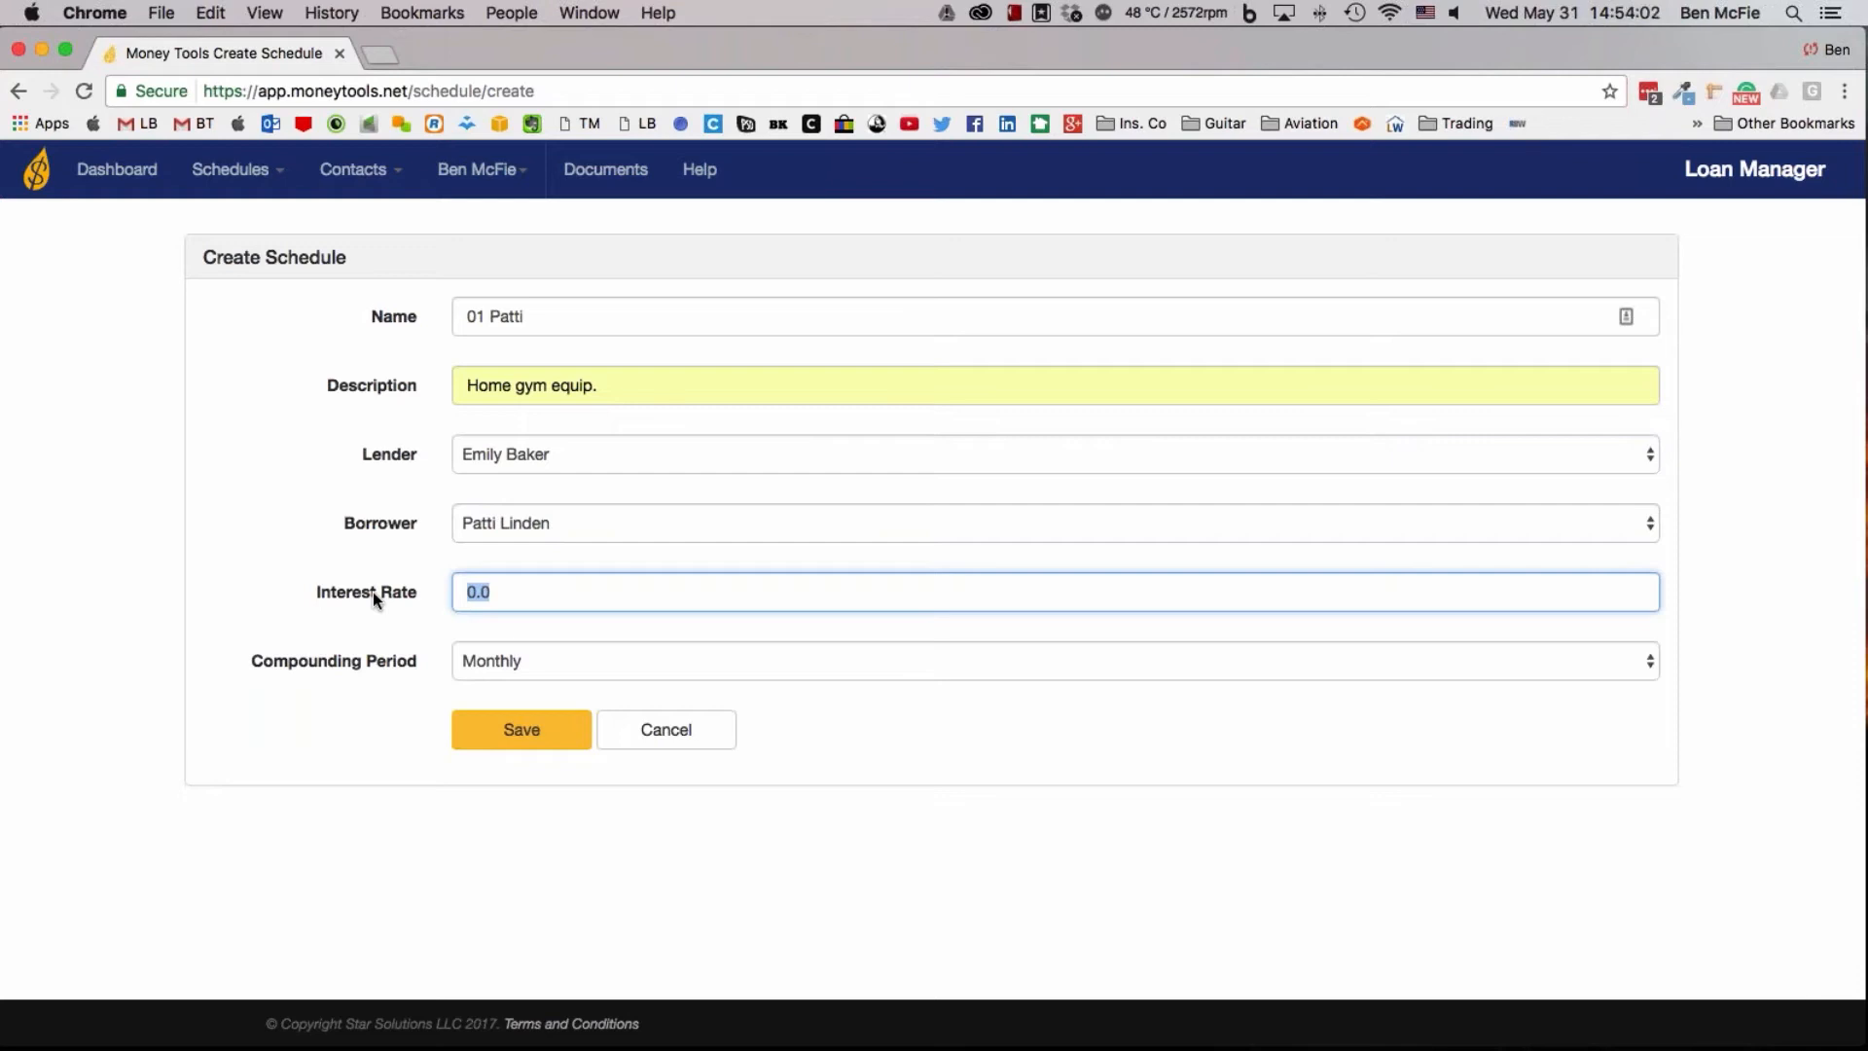
type("30")
left_click(601, 657)
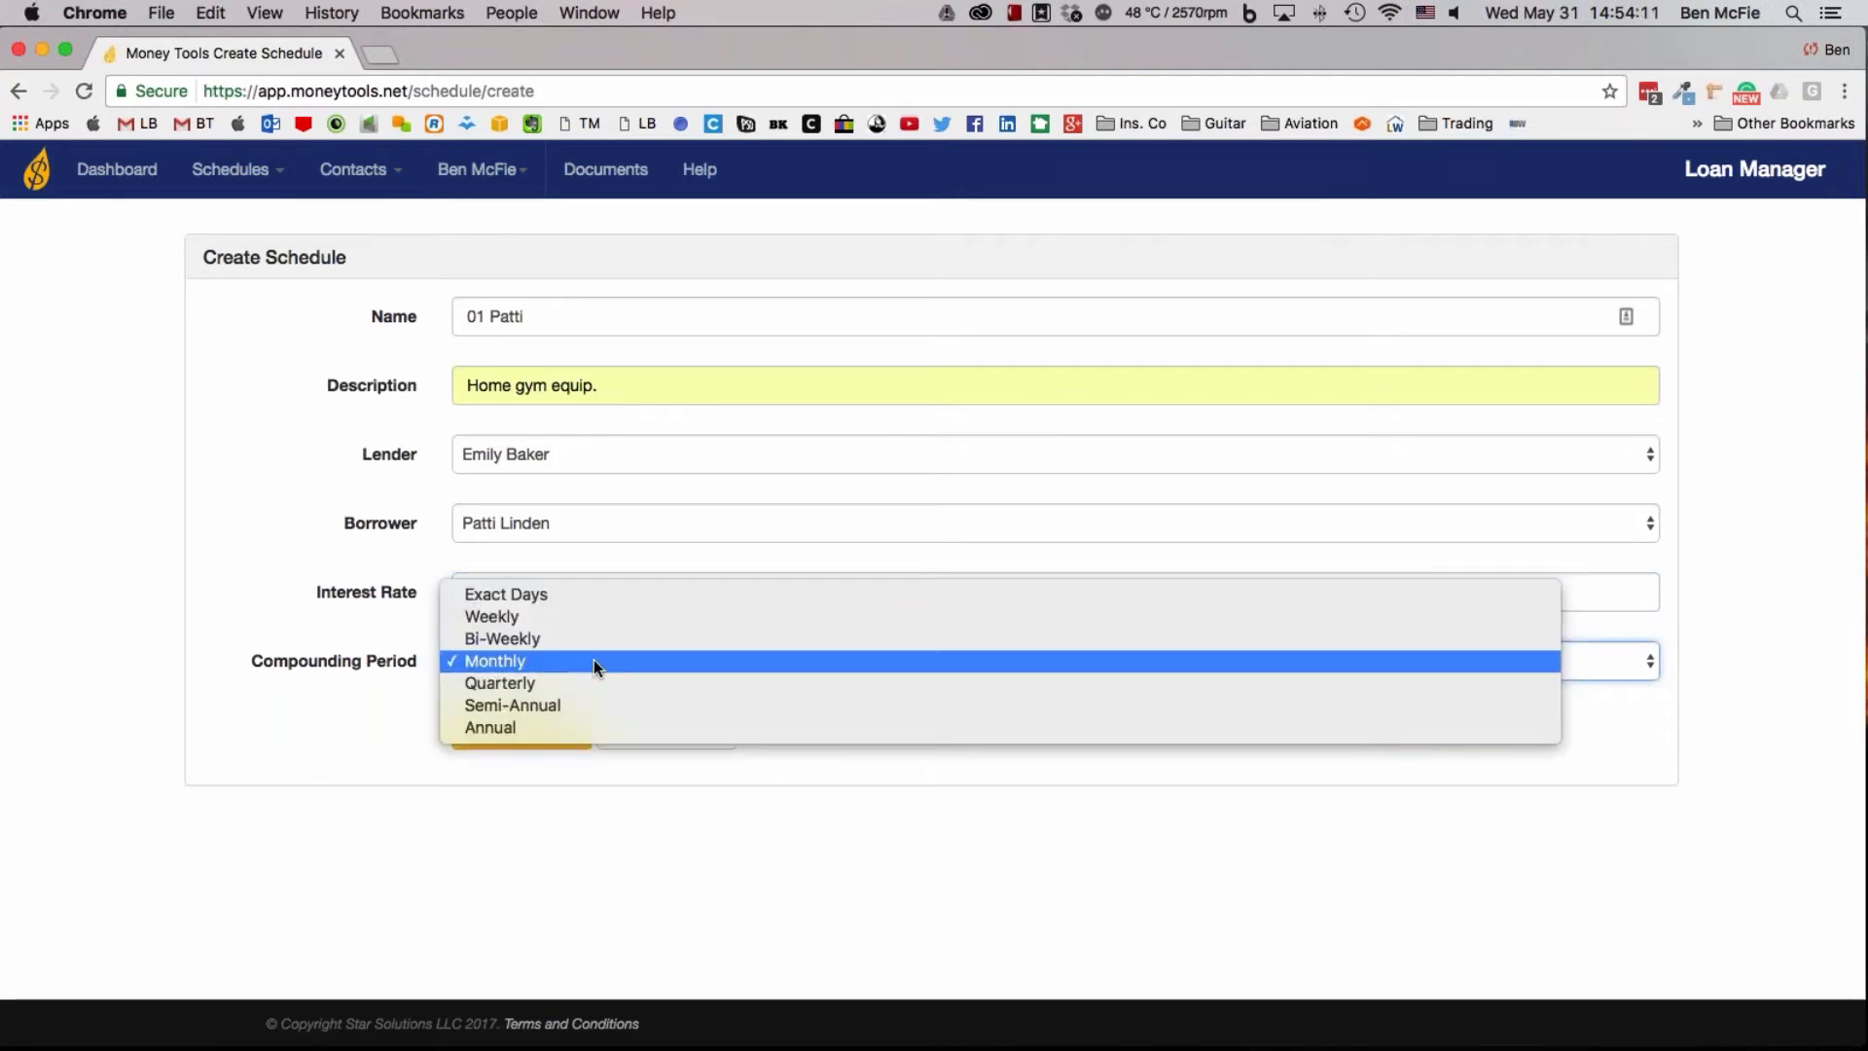
left_click(594, 663)
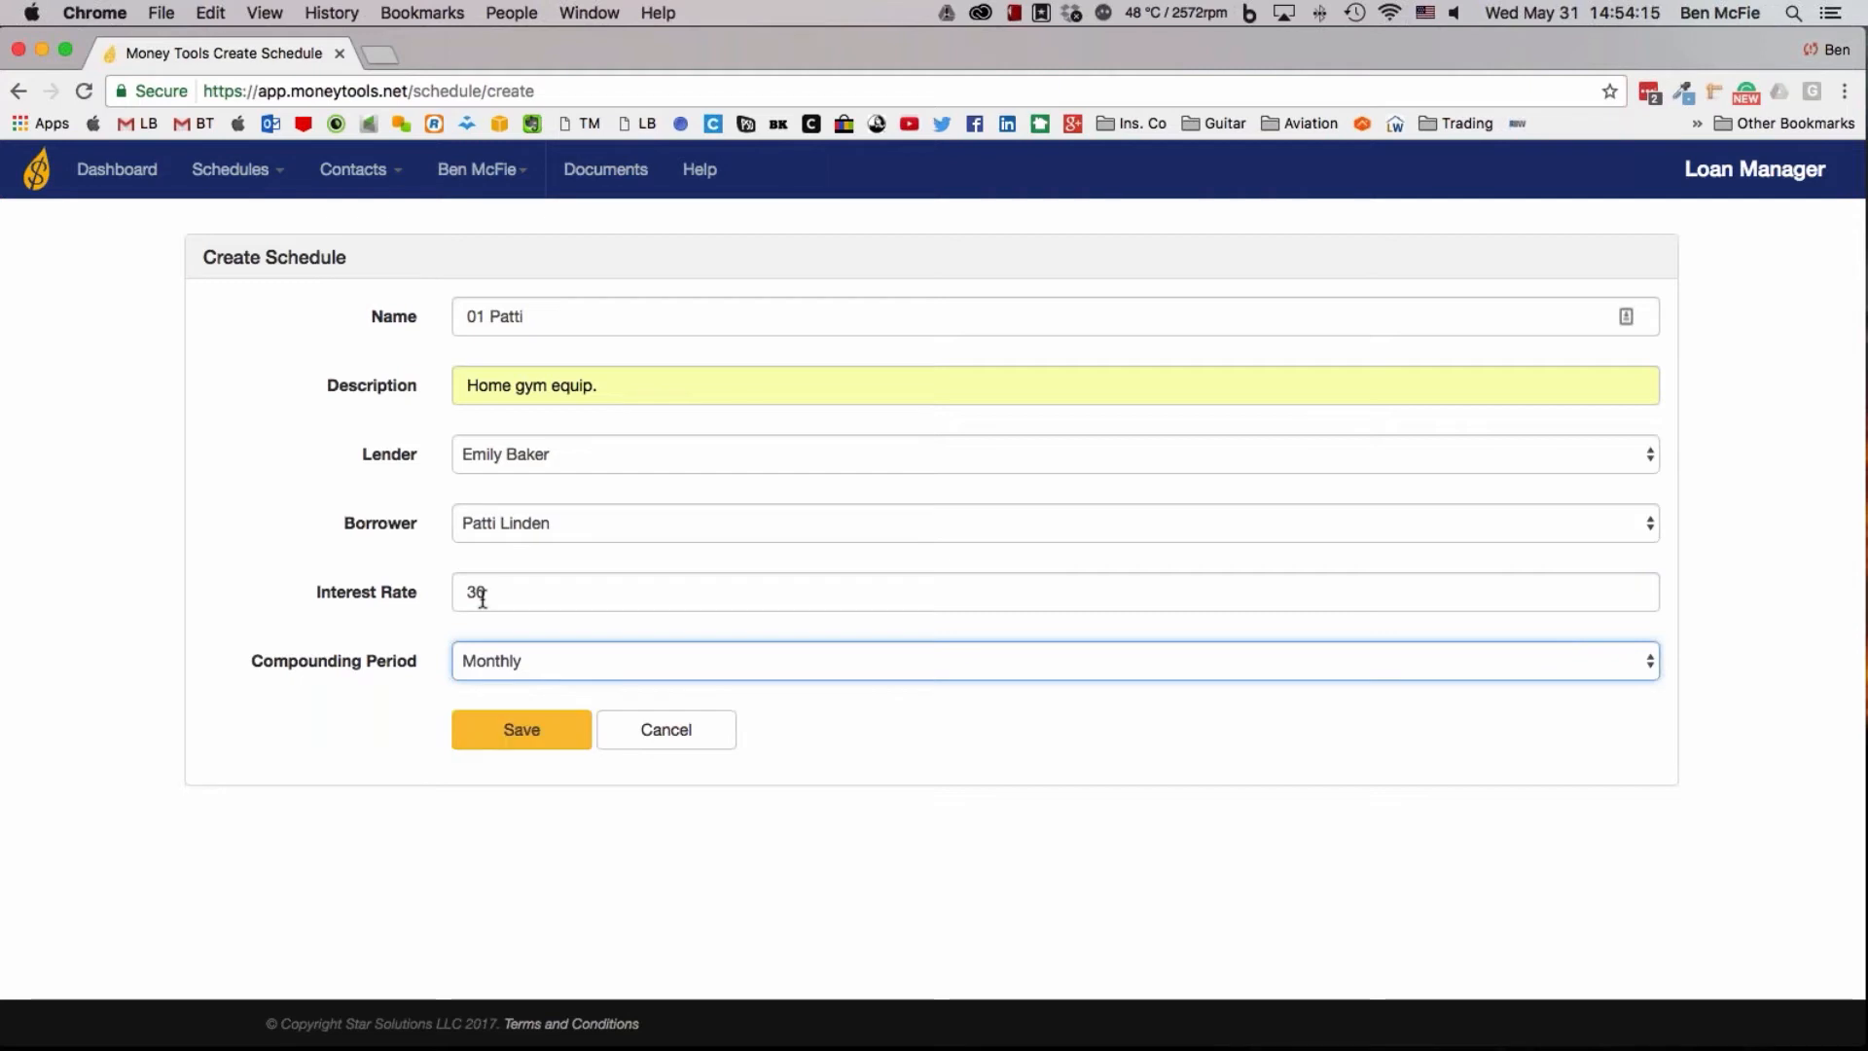
left_click(526, 729)
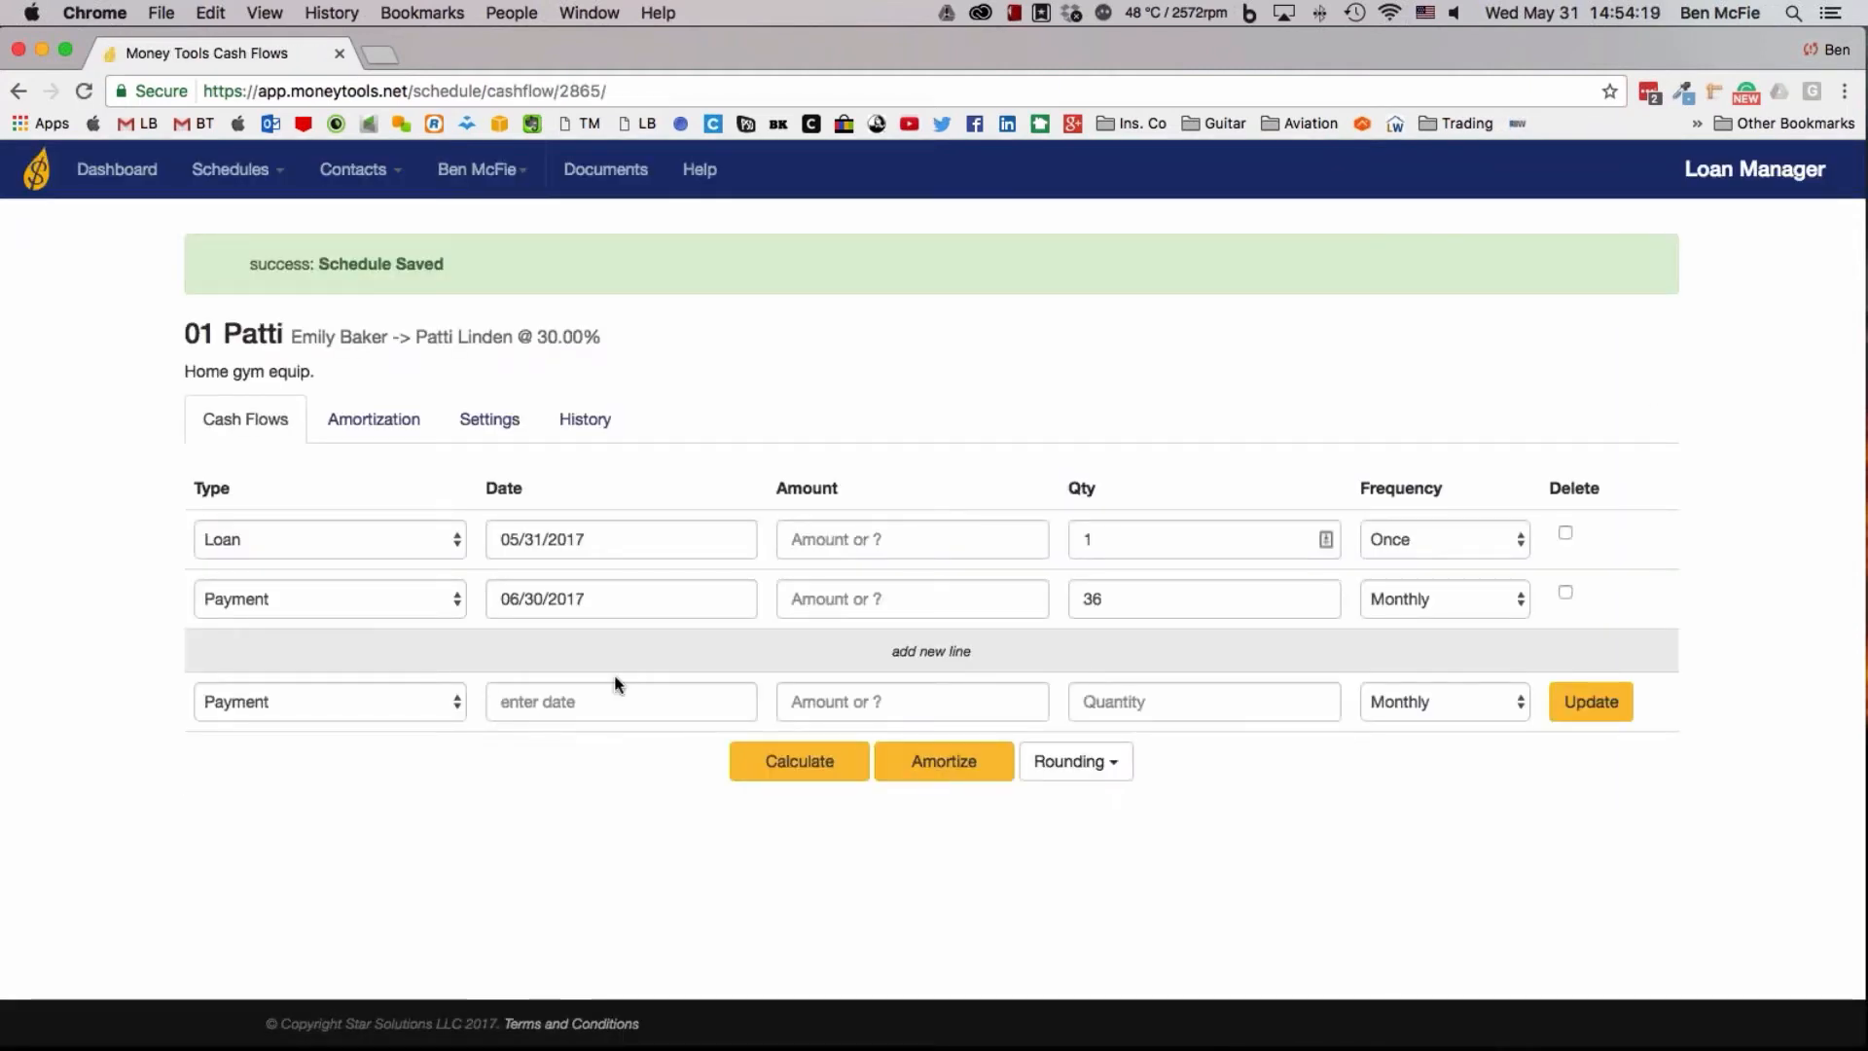
Set the loan amount to 2000 with 4 monthly payments and calculate the unknown payment amount
left_click(847, 542)
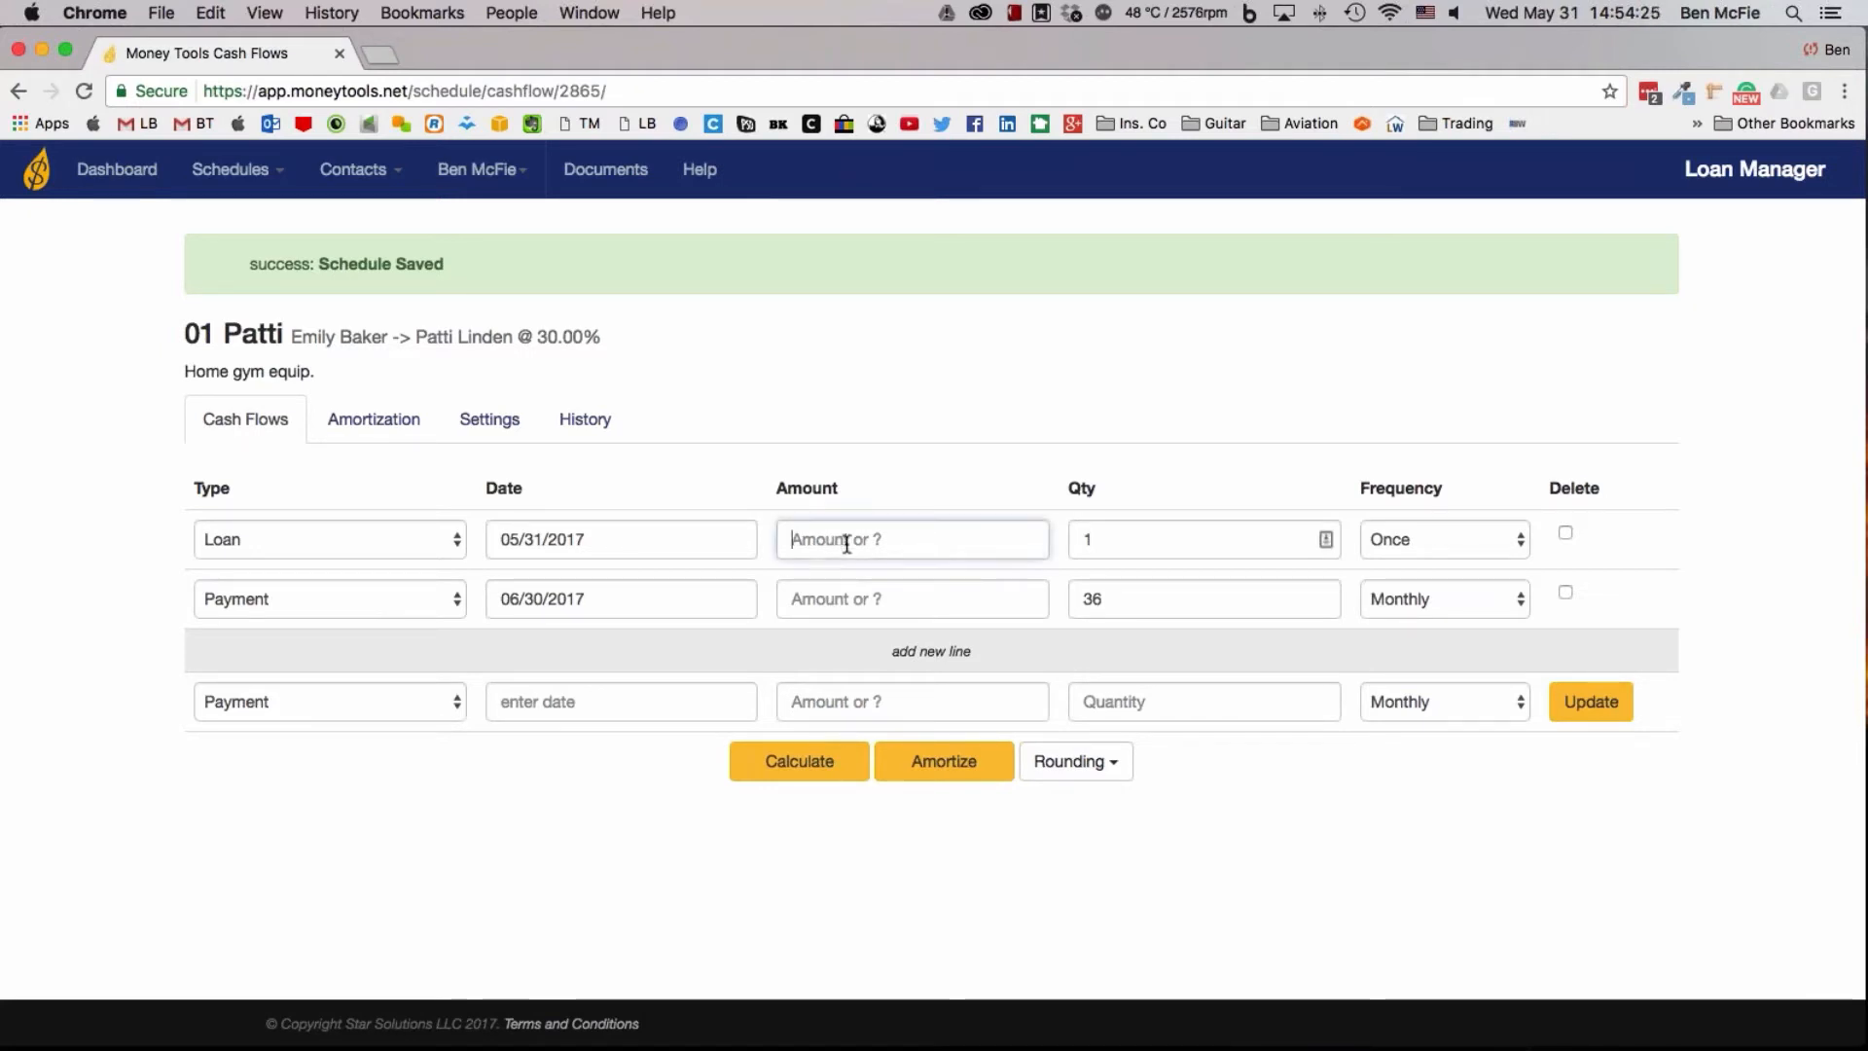
type("2000")
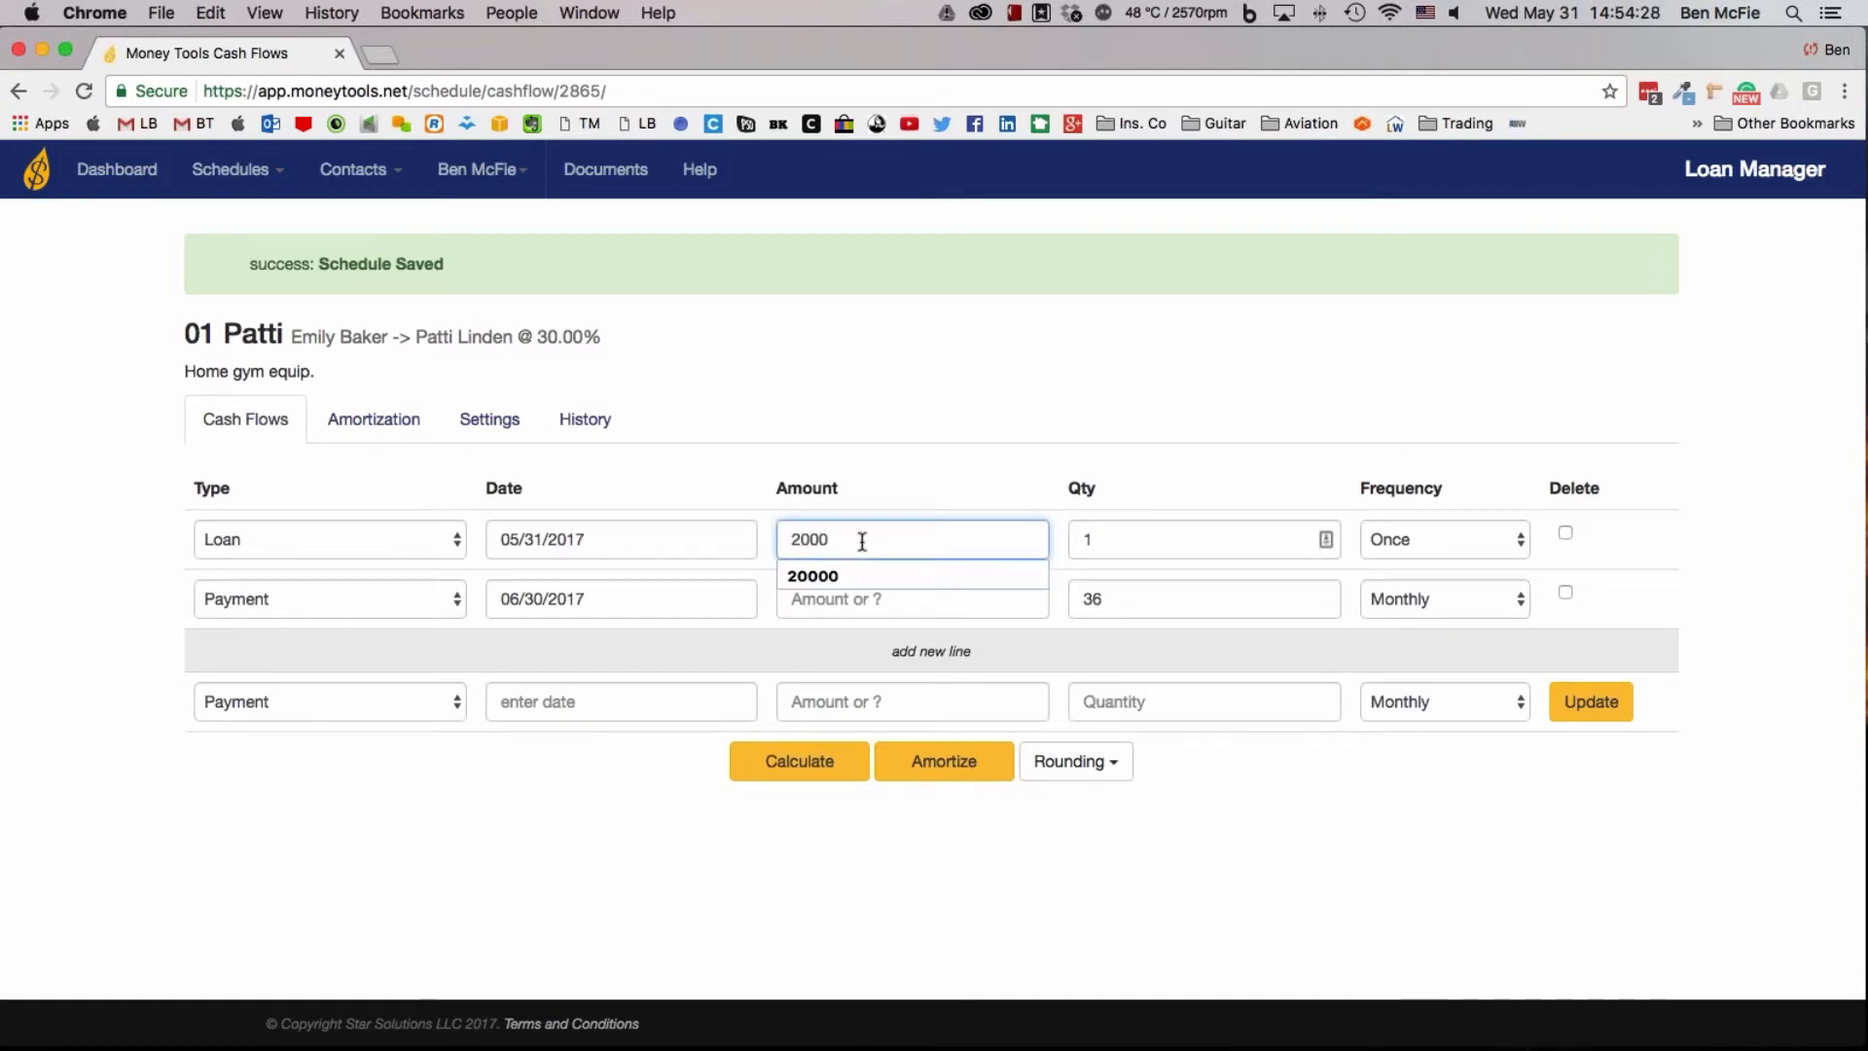
left_click(1138, 542)
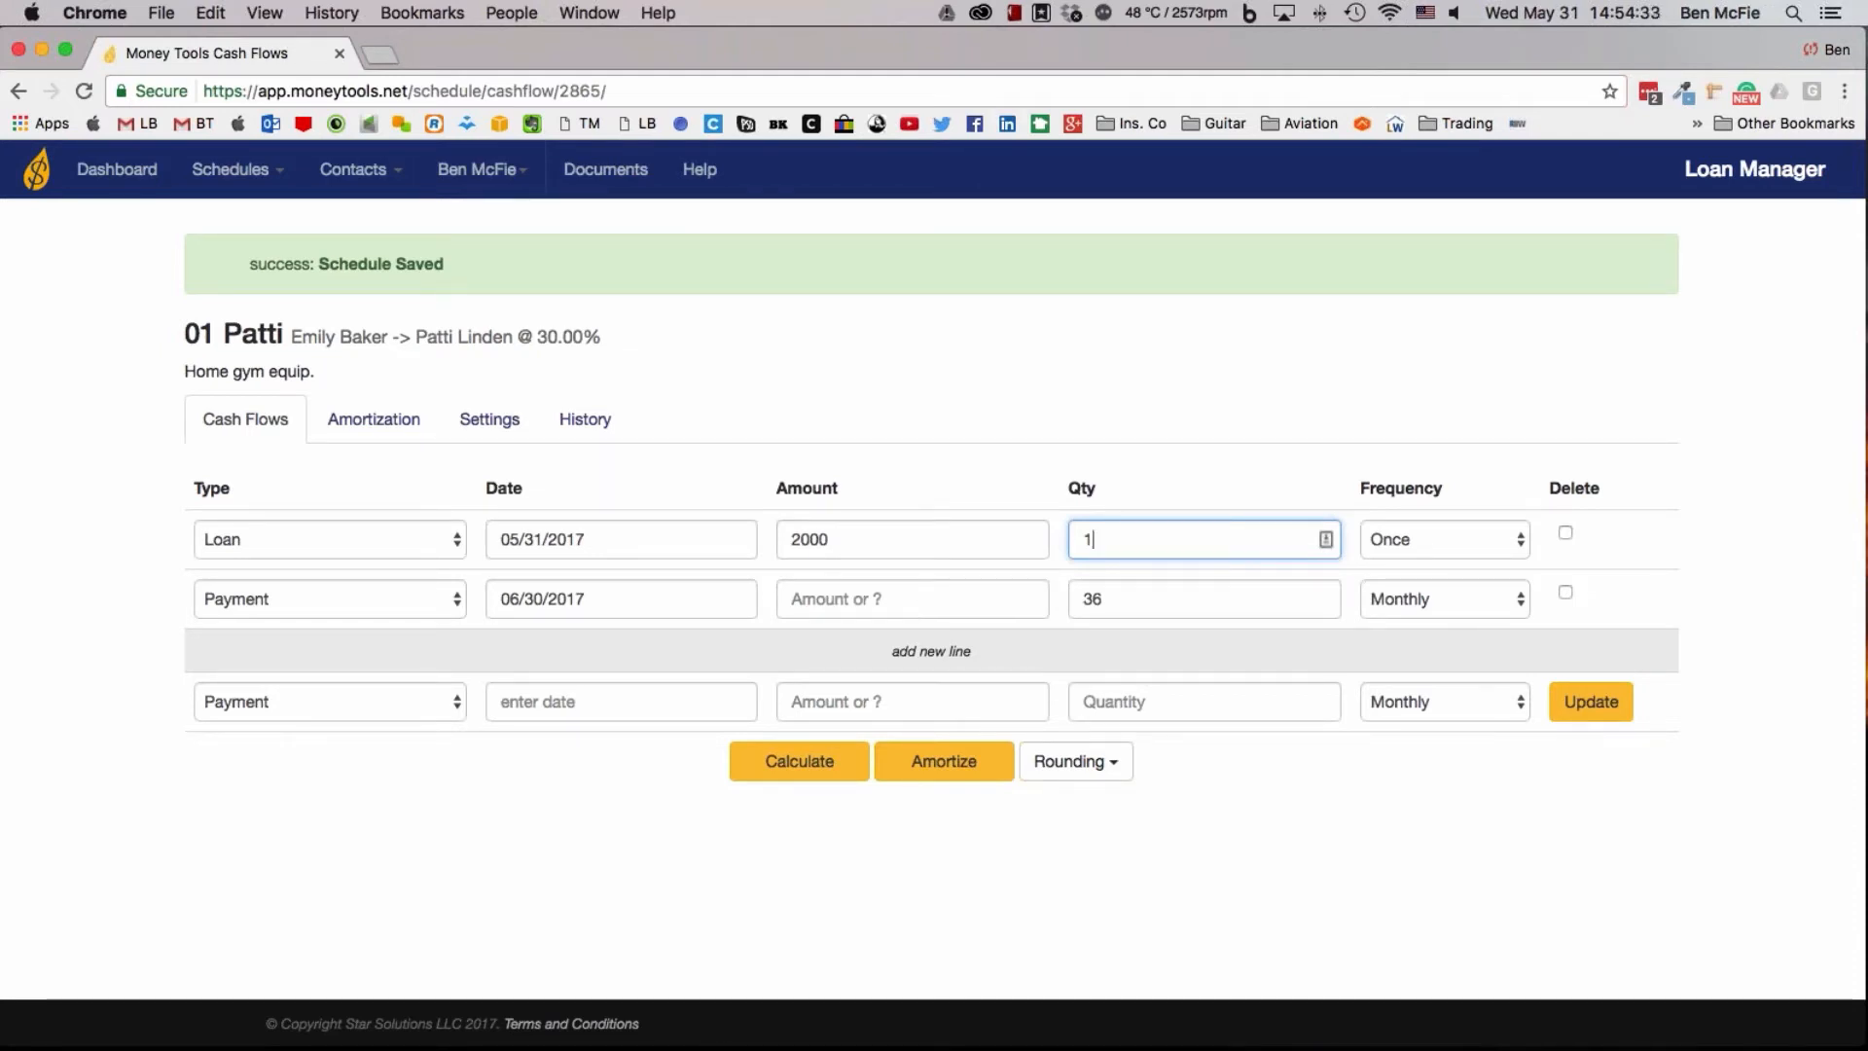
left_click_drag(1147, 596, 1058, 598)
type("4")
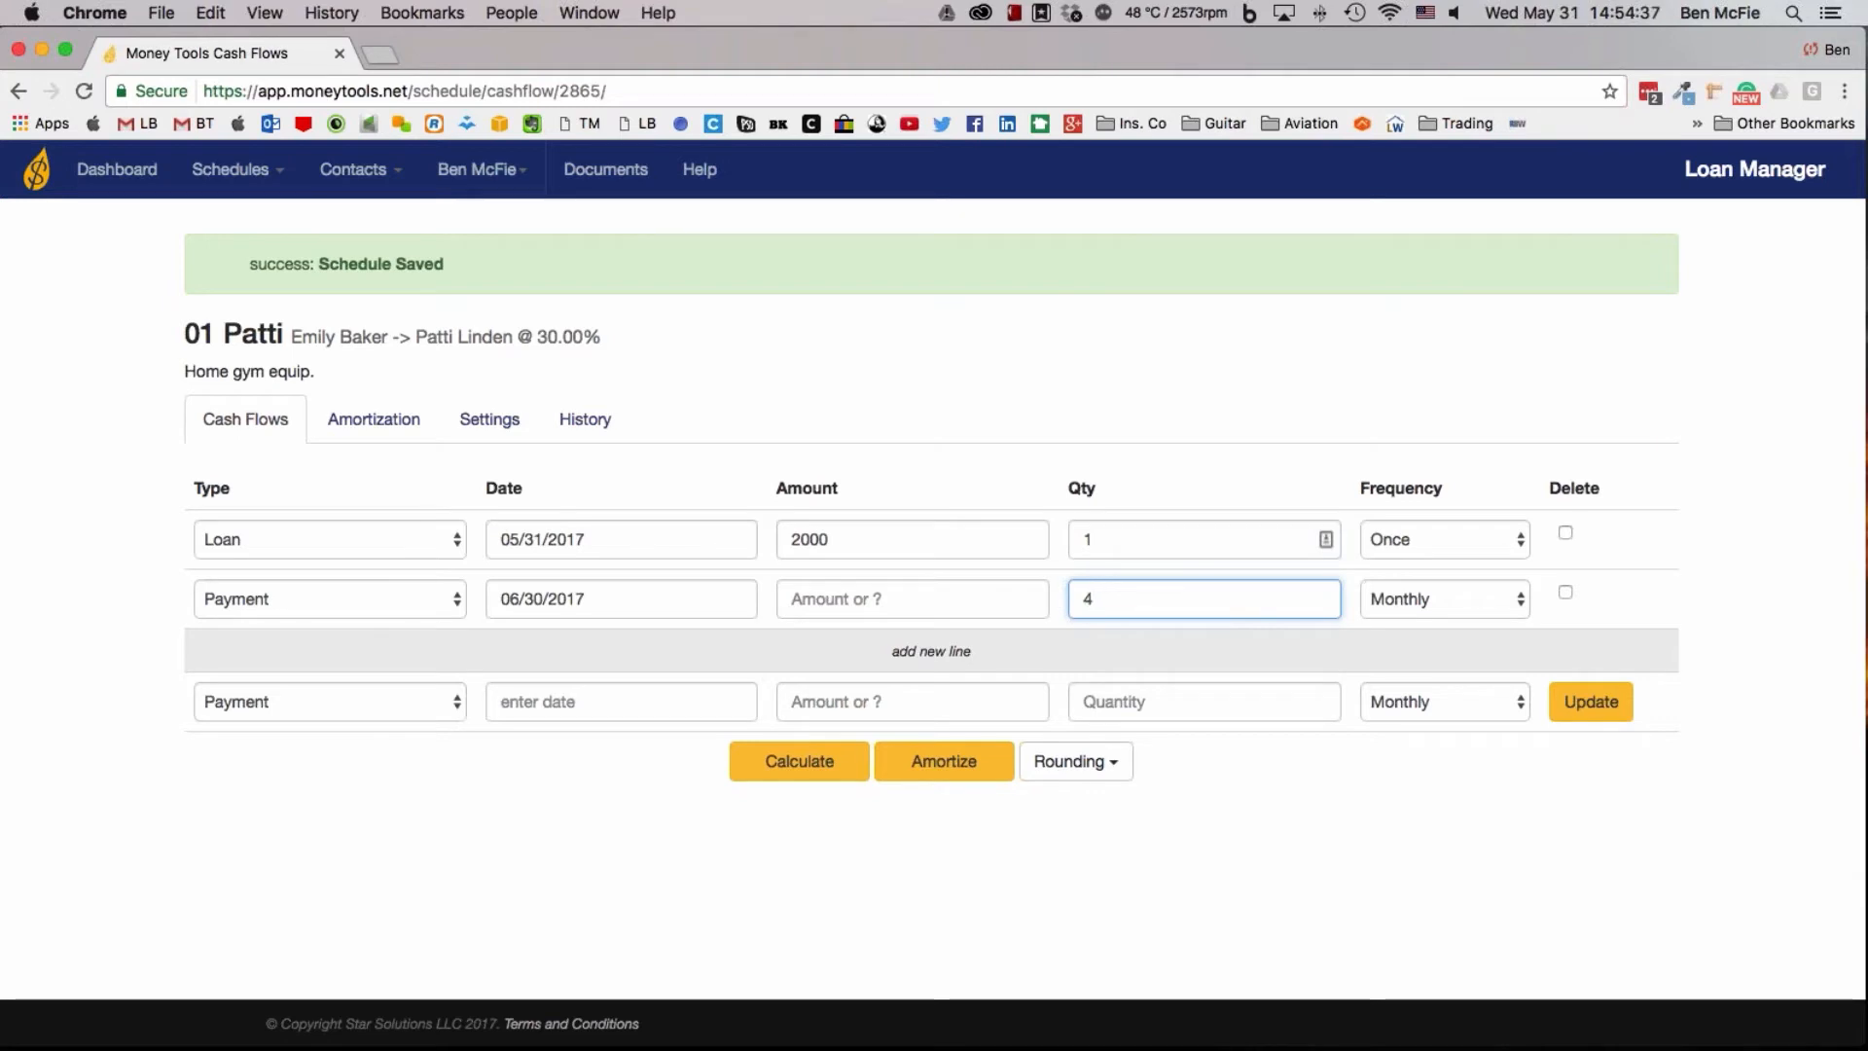
left_click(786, 769)
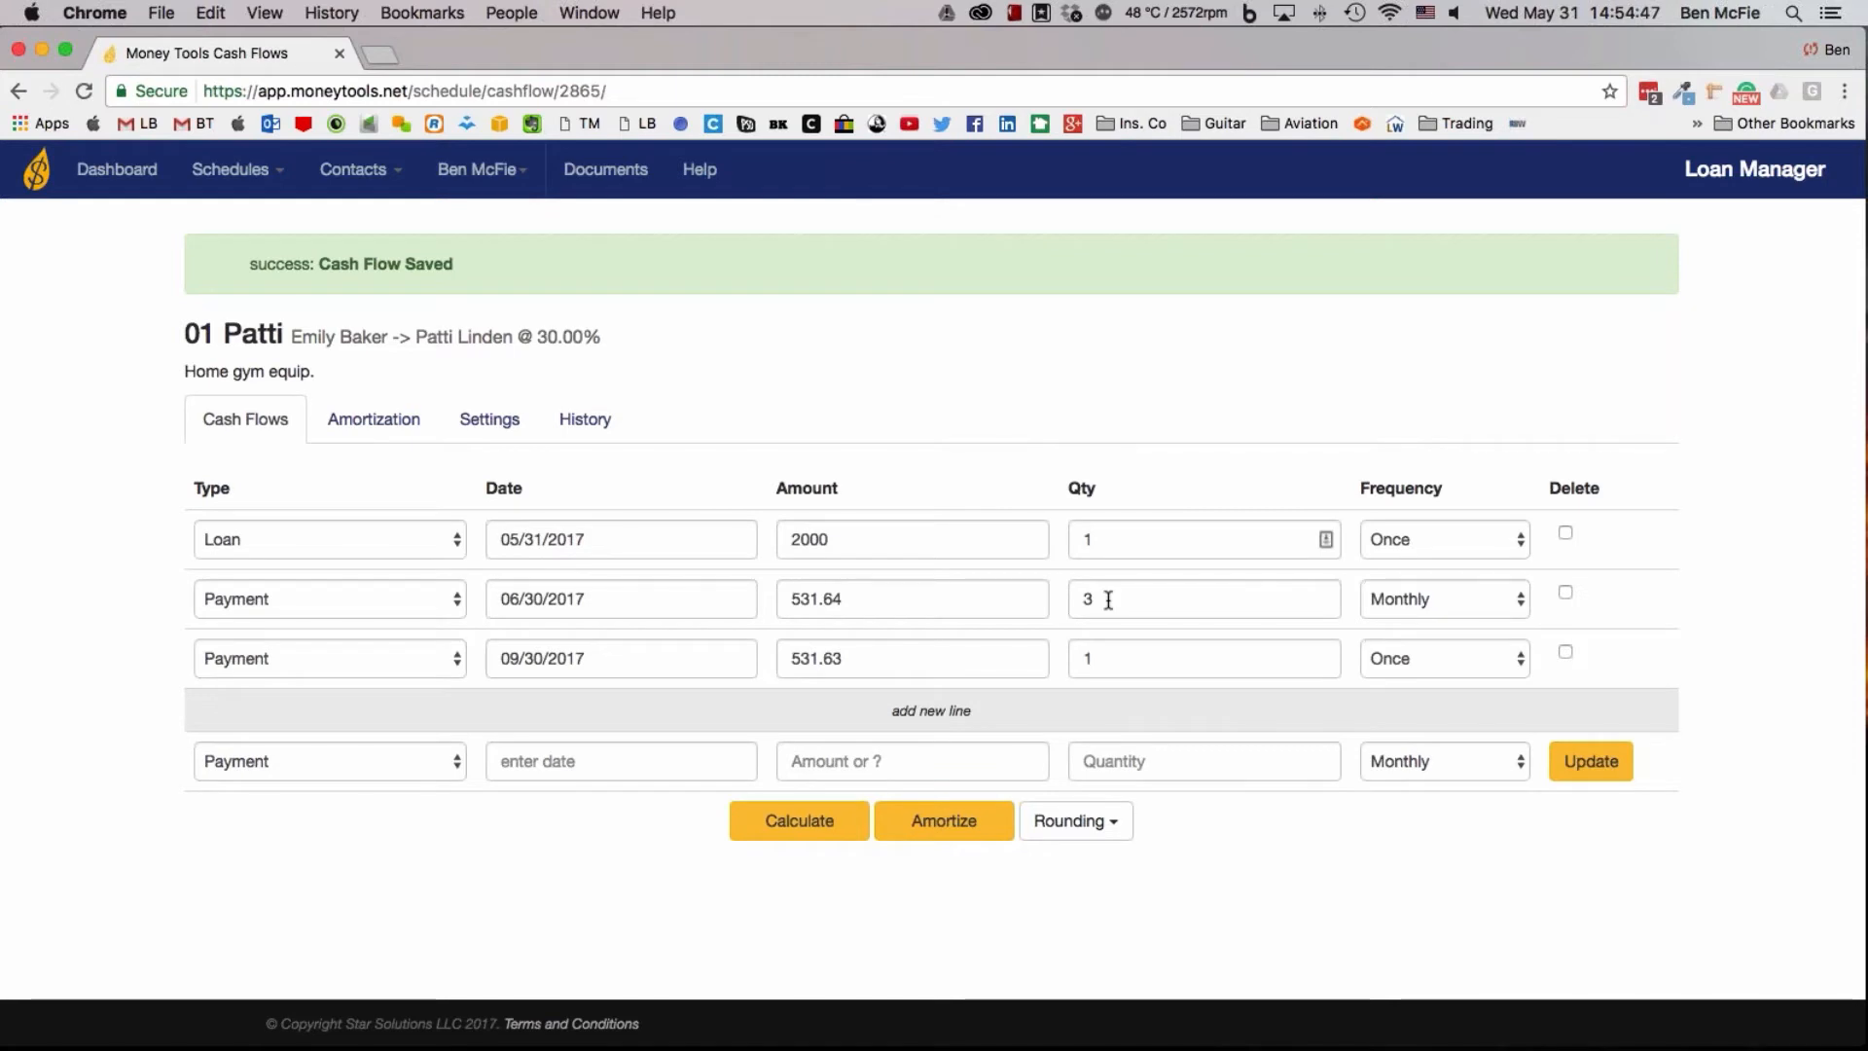
Amortize the home gym loan and review its payment table through to the totals
left_click(907, 833)
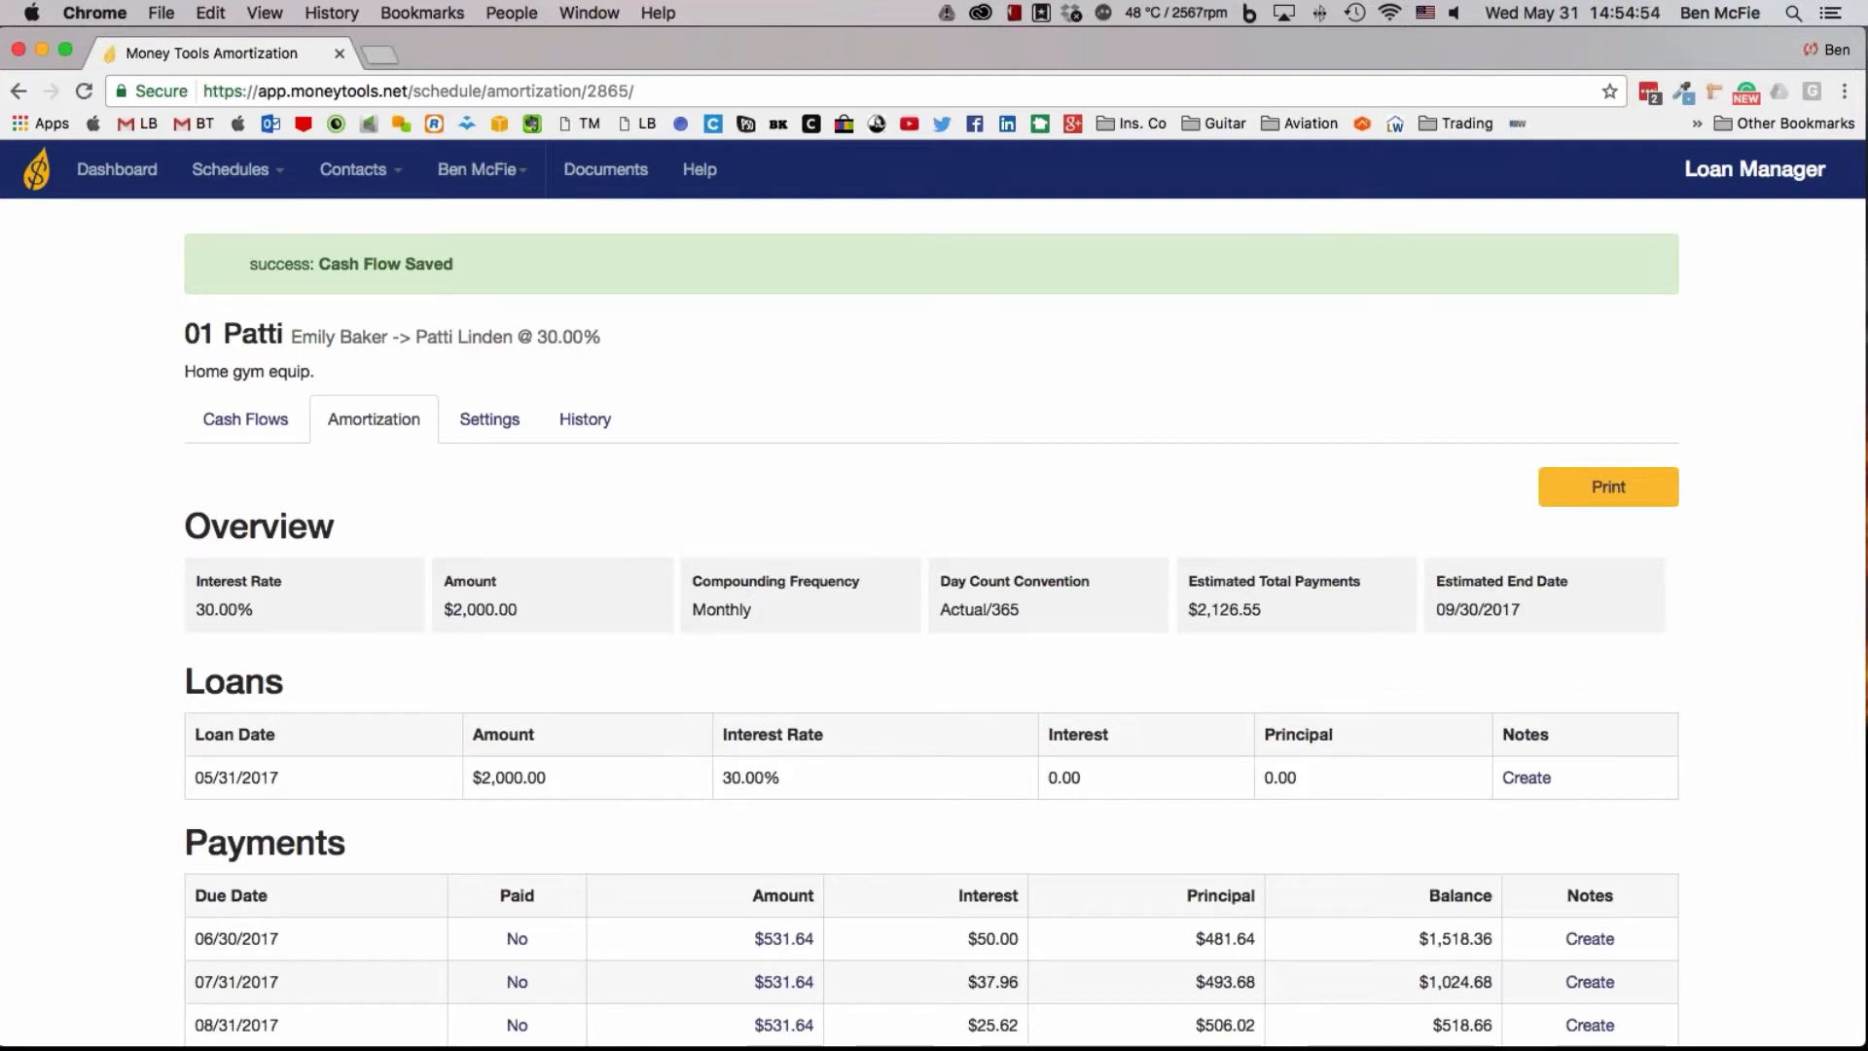
scroll(893, 837, "down", 5)
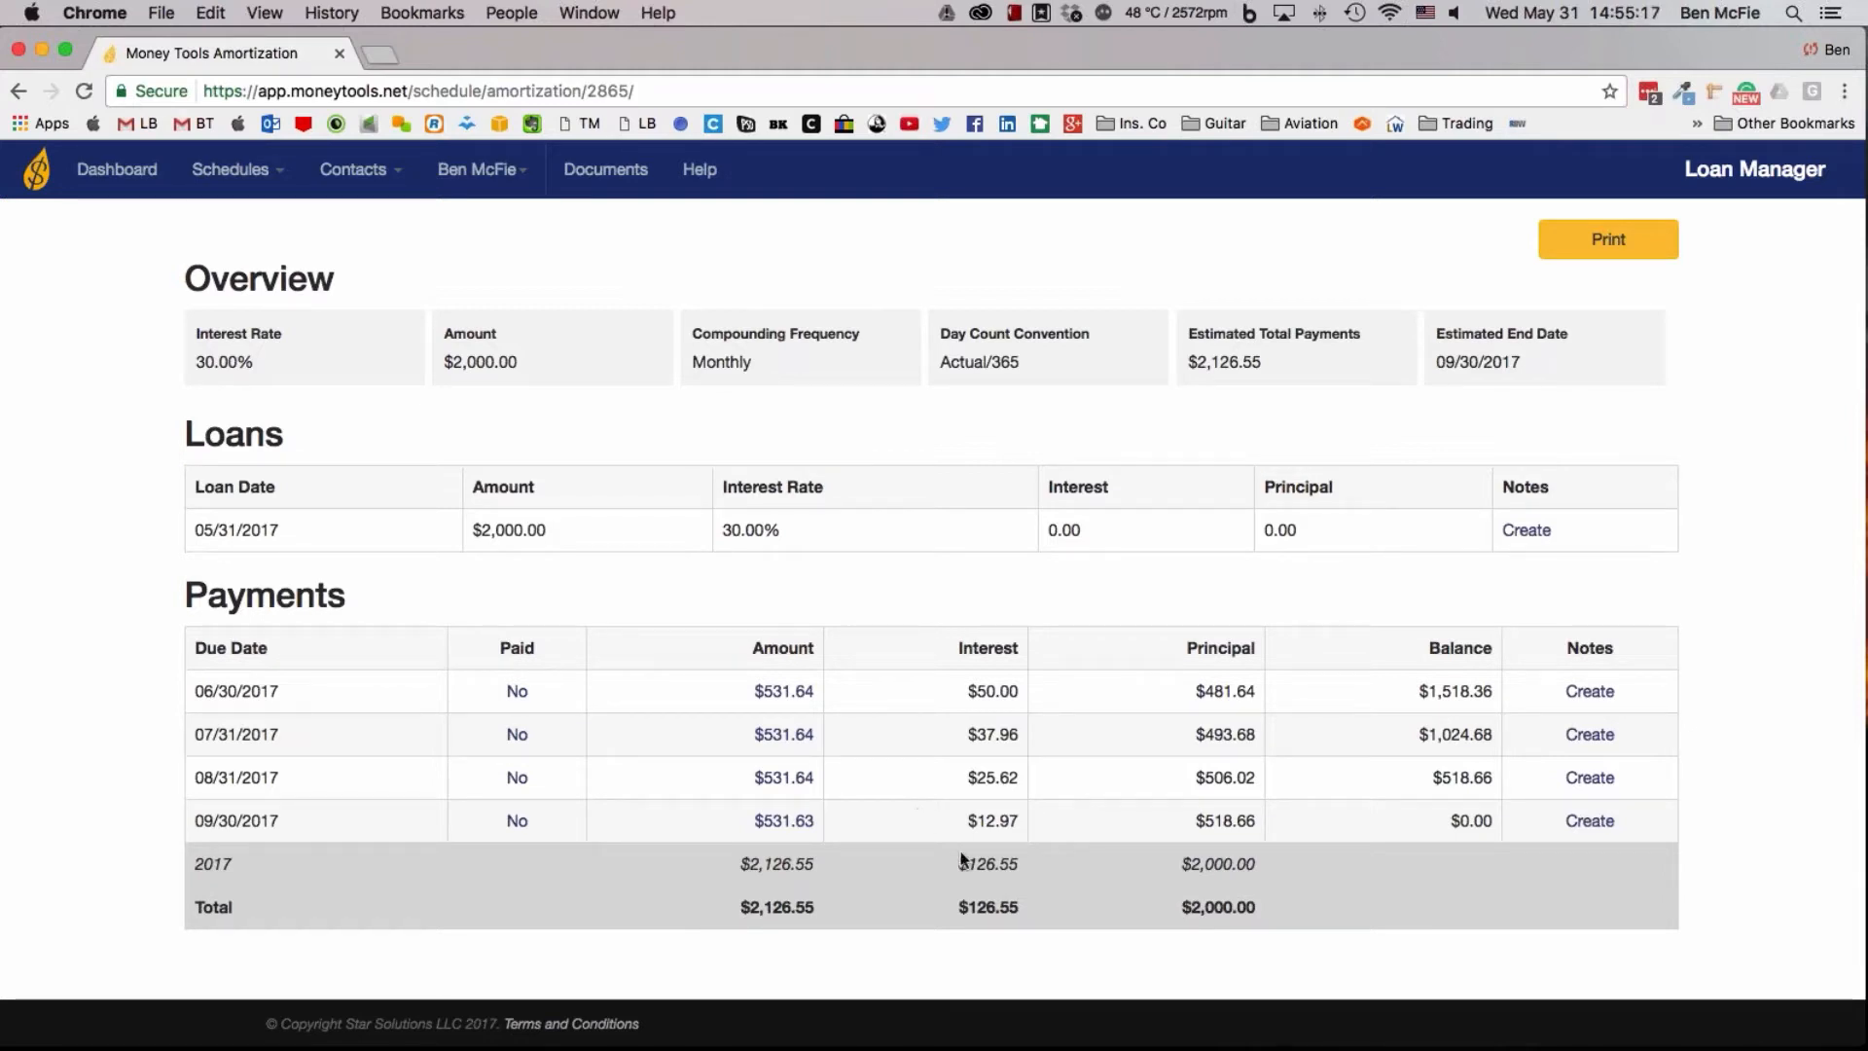
scroll(745, 575, "up", 3)
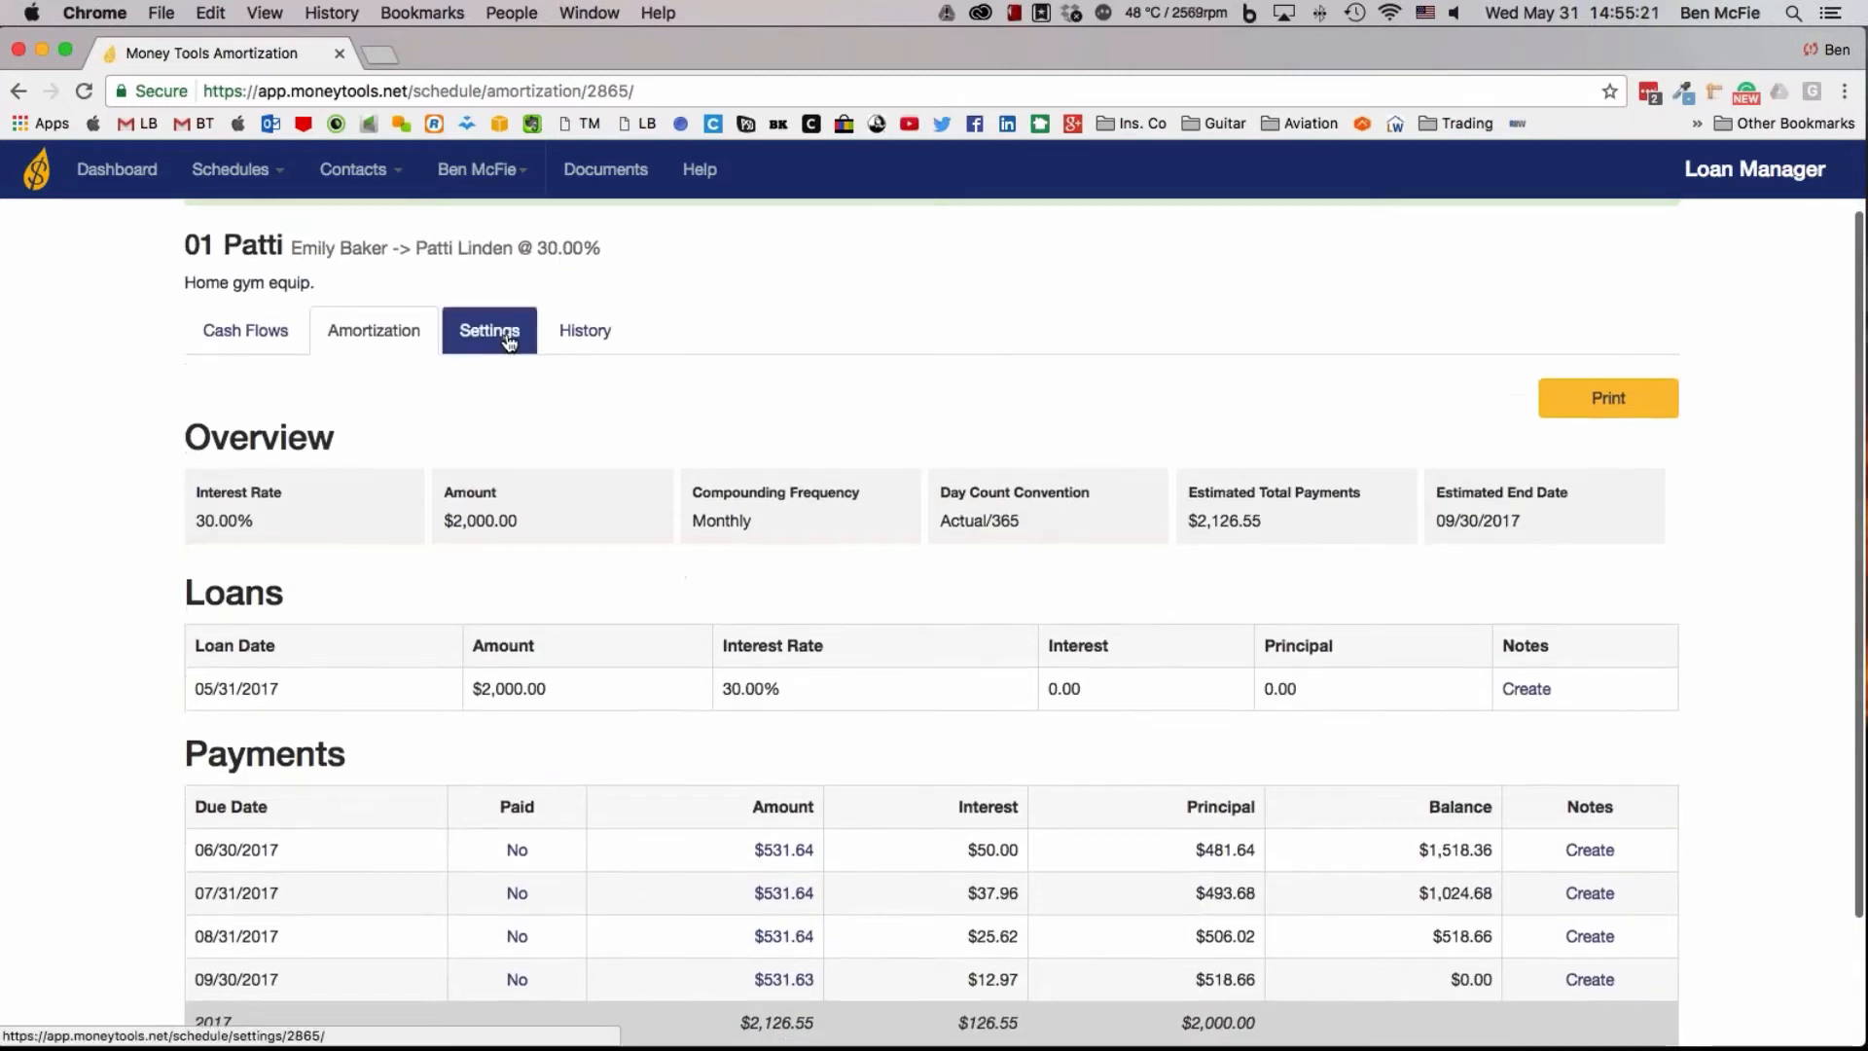
Change the home gym loan's interest rate to 25 in its settings and save
left_click(501, 333)
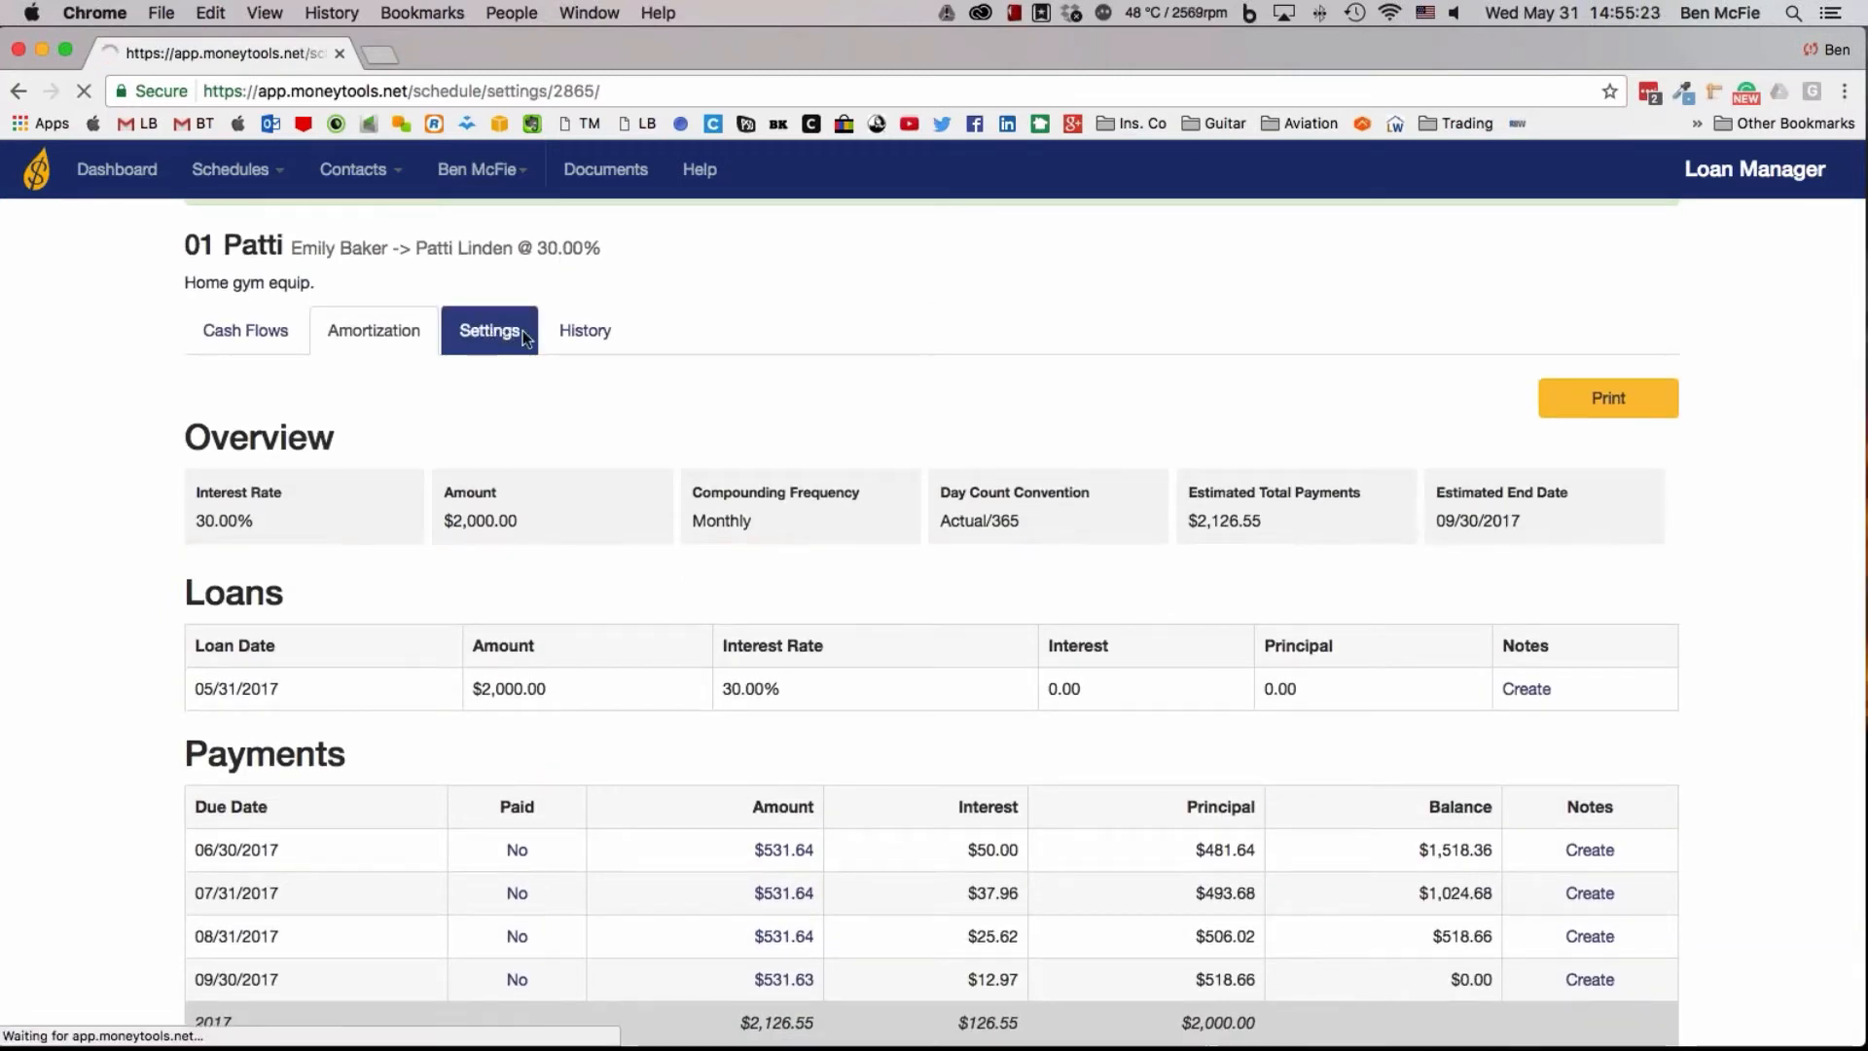
left_click_drag(542, 678, 394, 678)
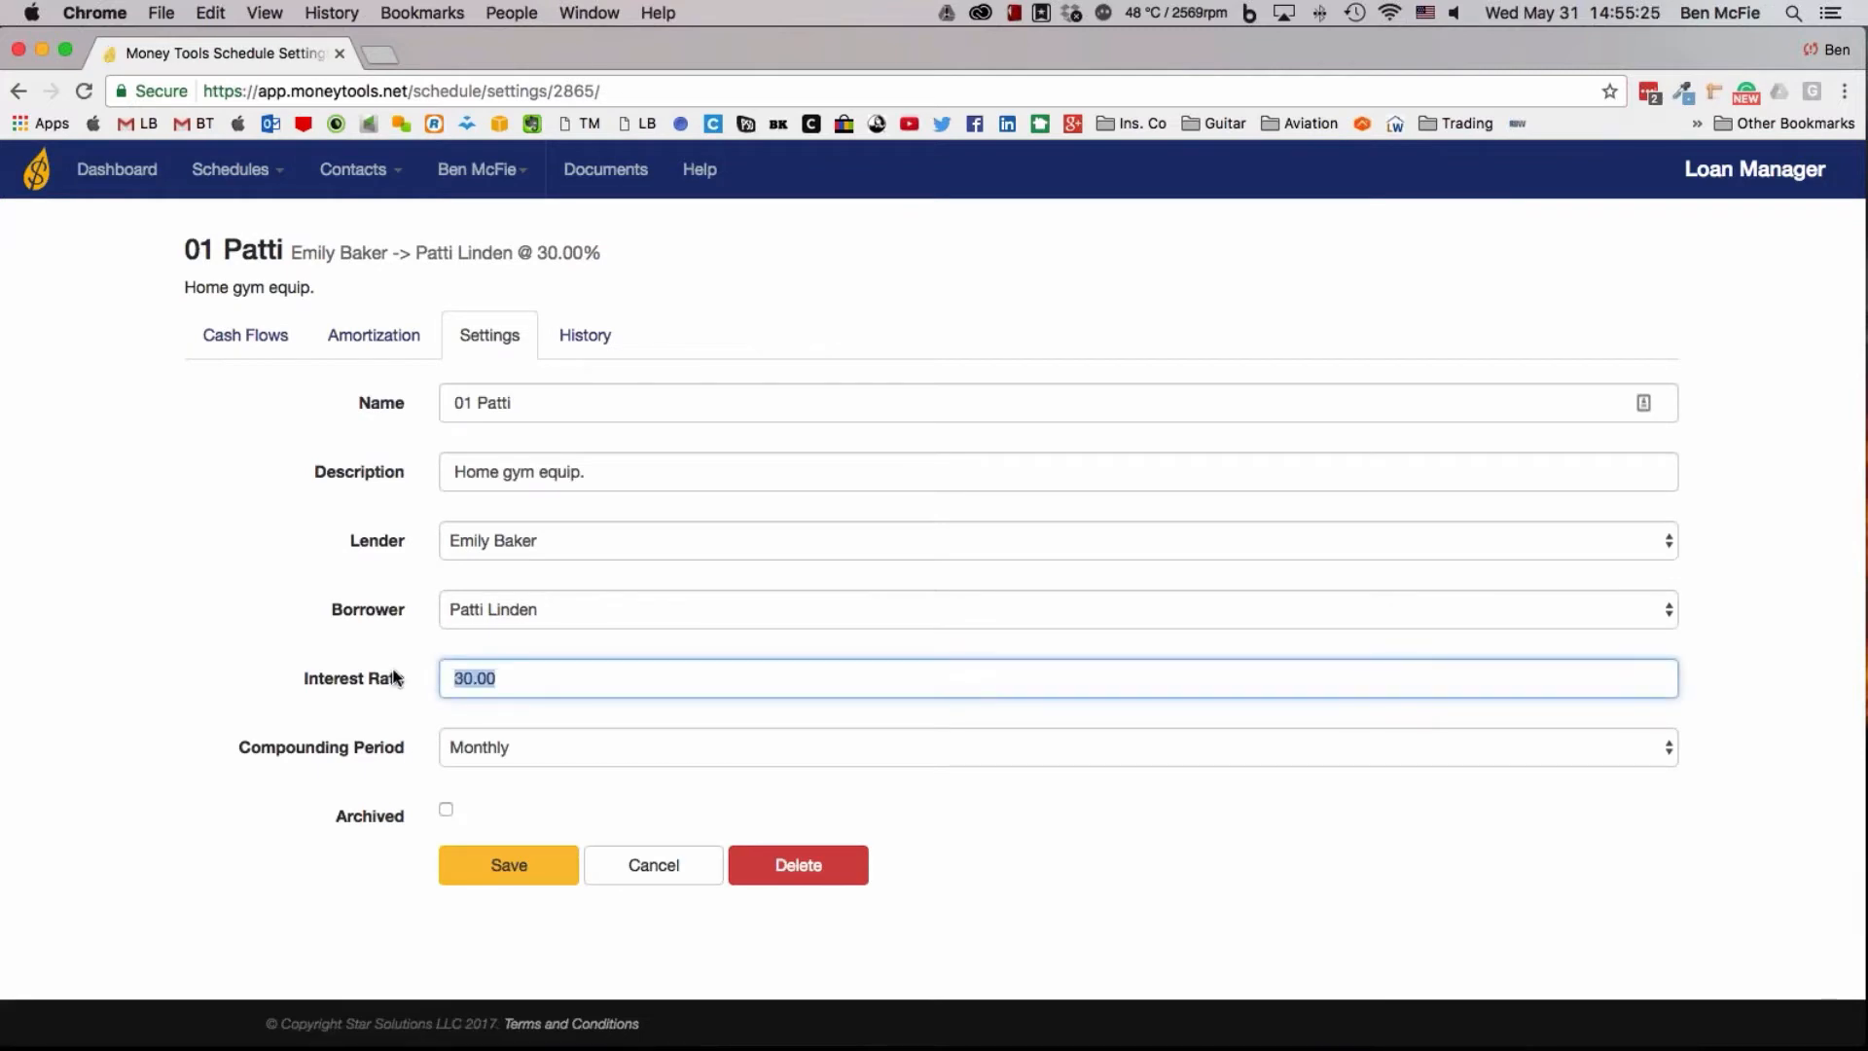
type("25")
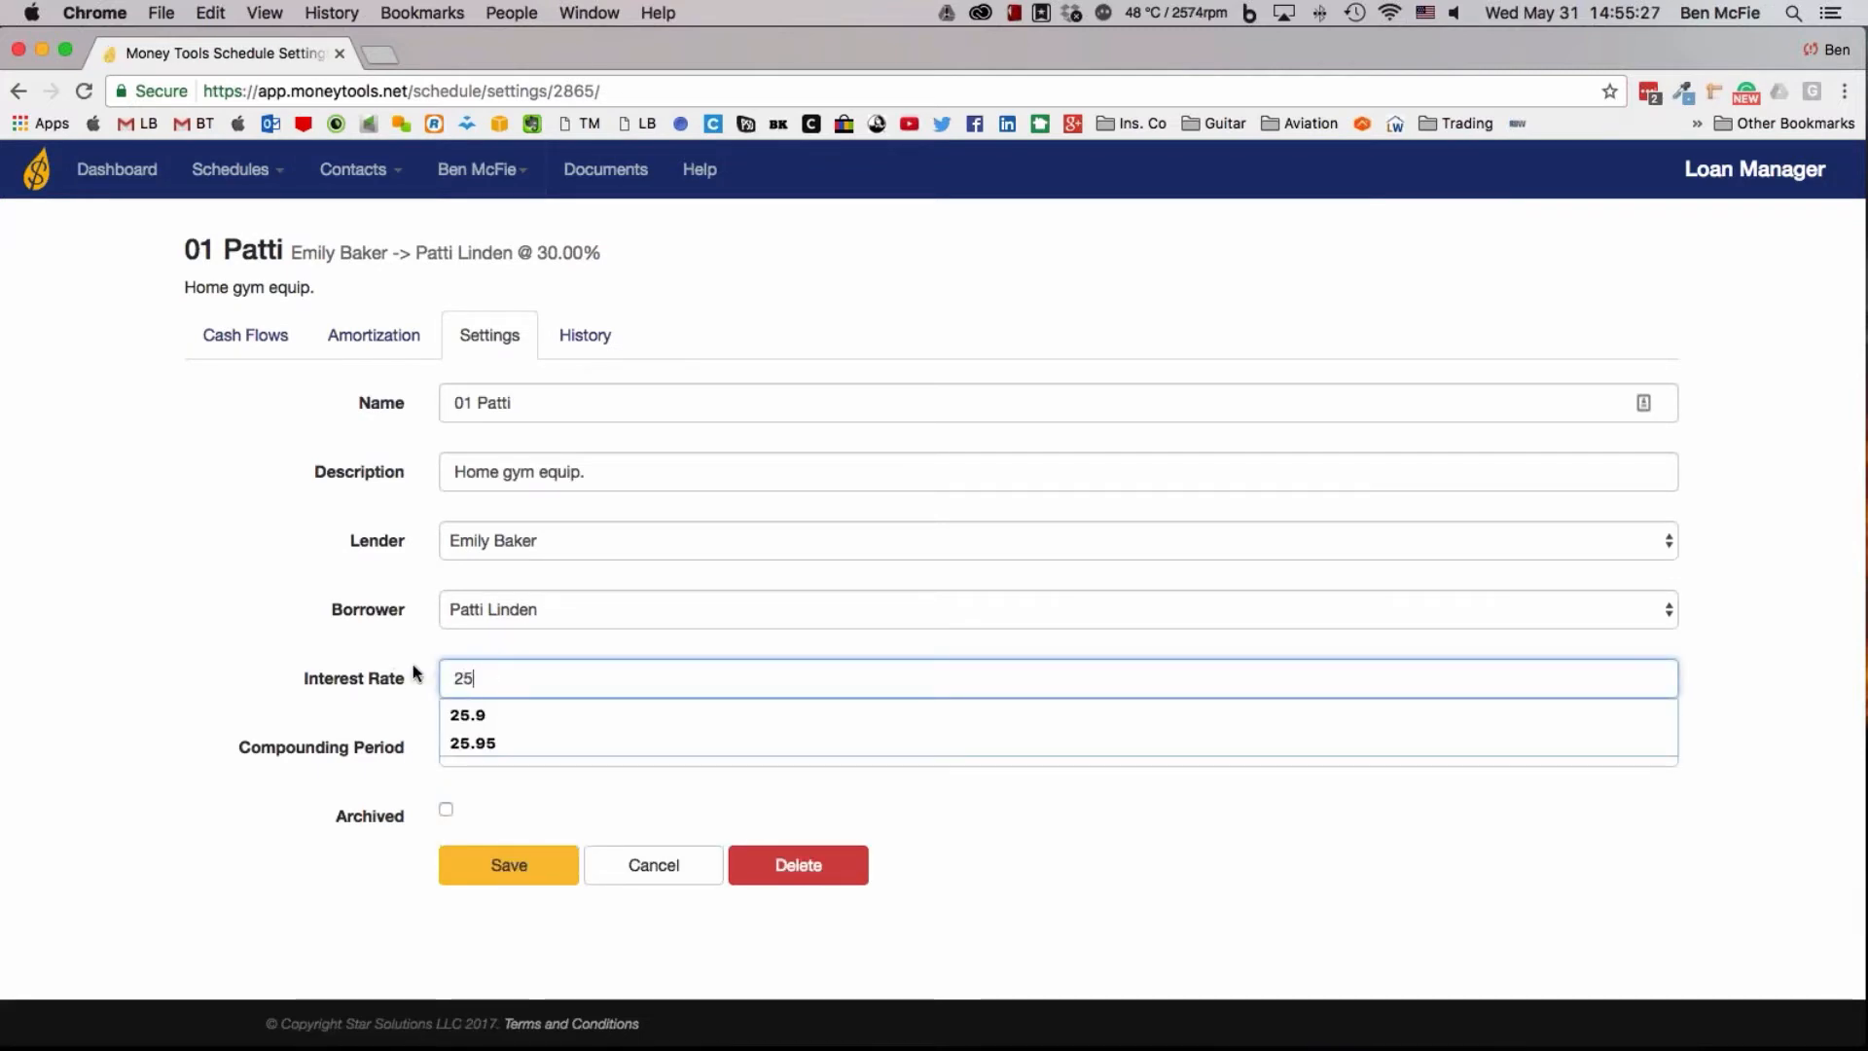
left_click(542, 867)
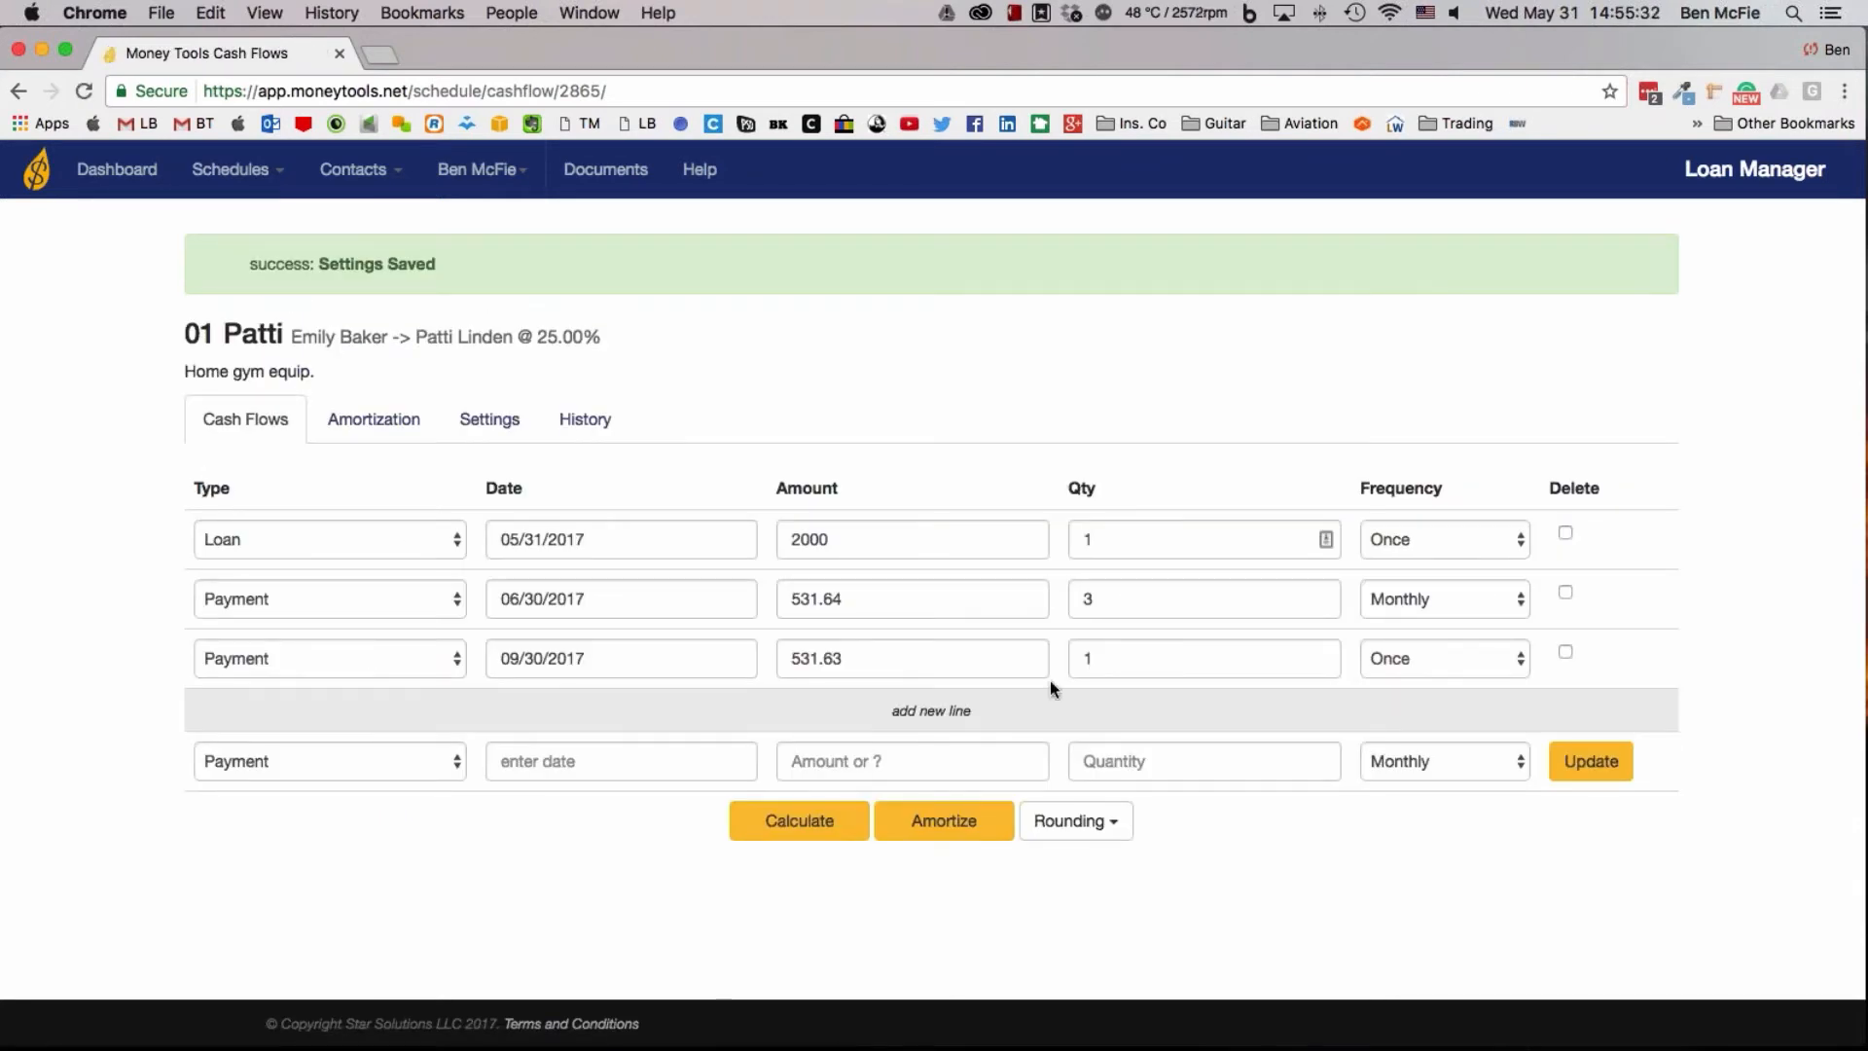
Delete both payment lines from the home gym loan's cash flows and update the schedule
left_click(1565, 653)
left_click(1563, 593)
left_click(1595, 762)
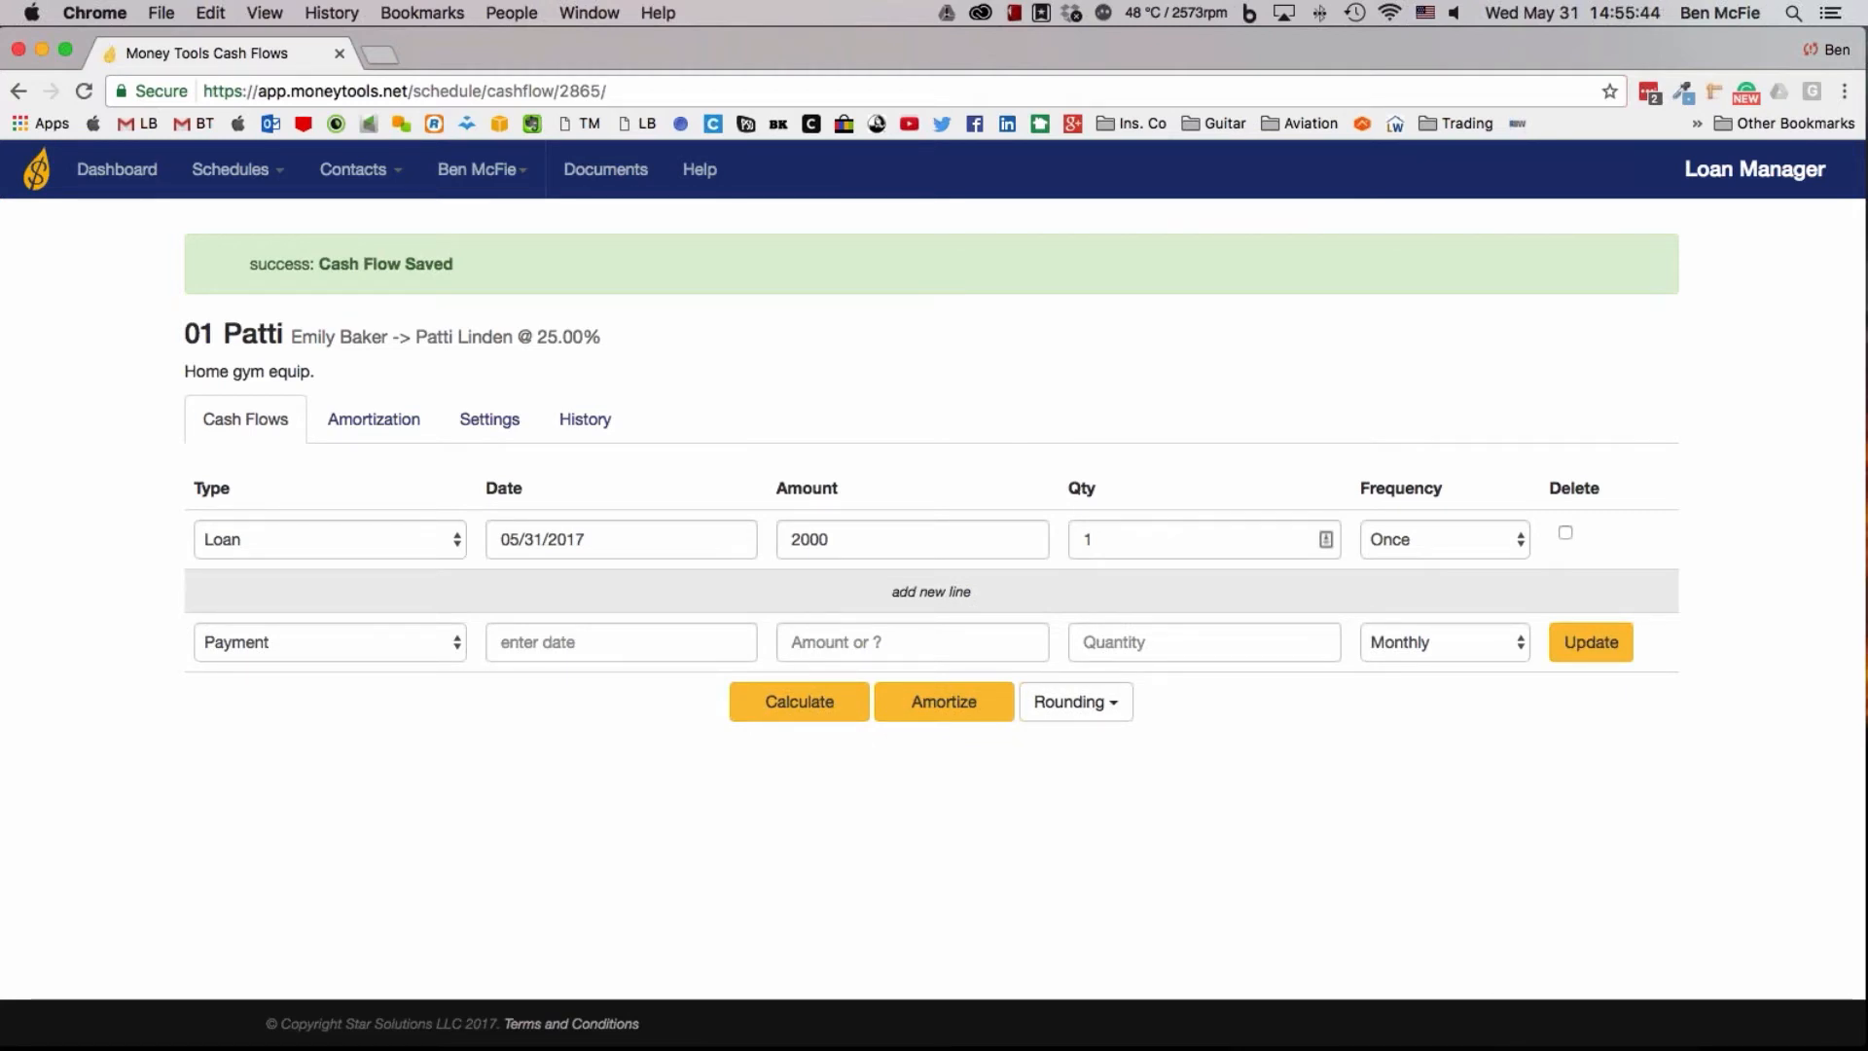
Enter a quantity of 4 on the new monthly payment line and try to update the schedule without a date
left_click(1074, 652)
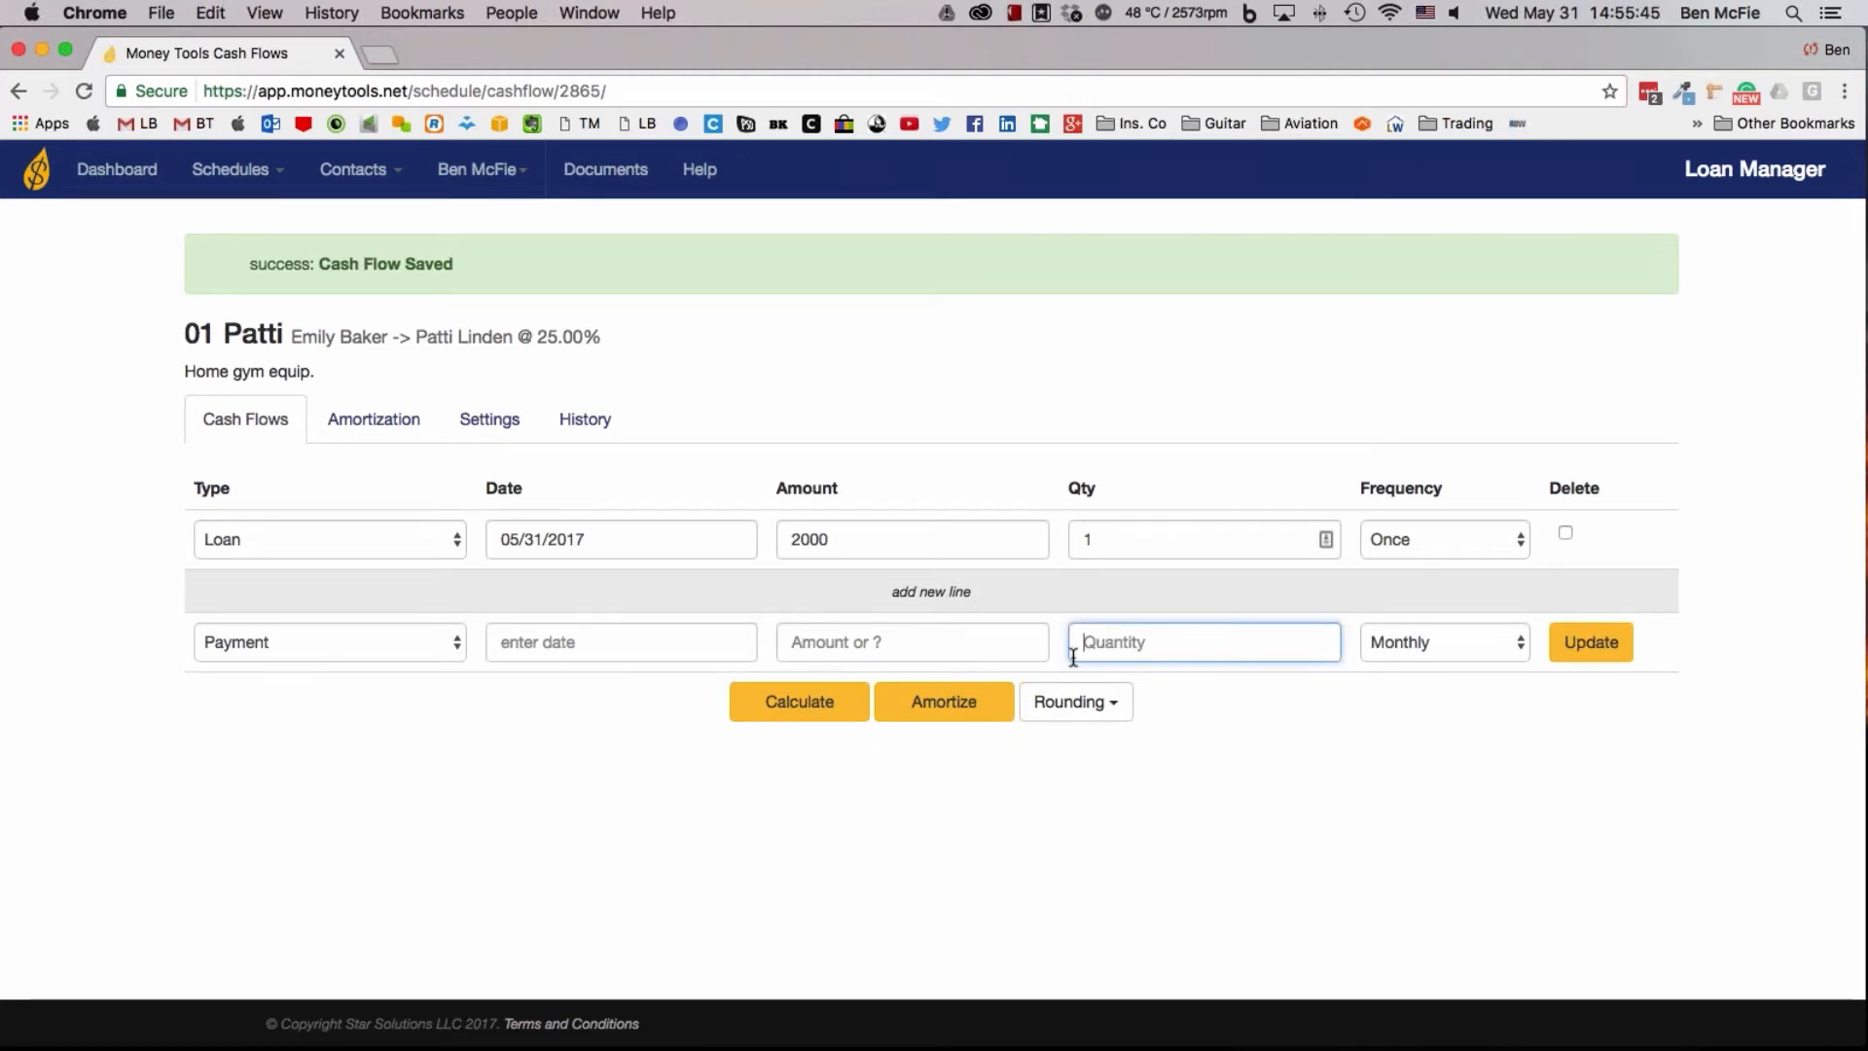
type("4")
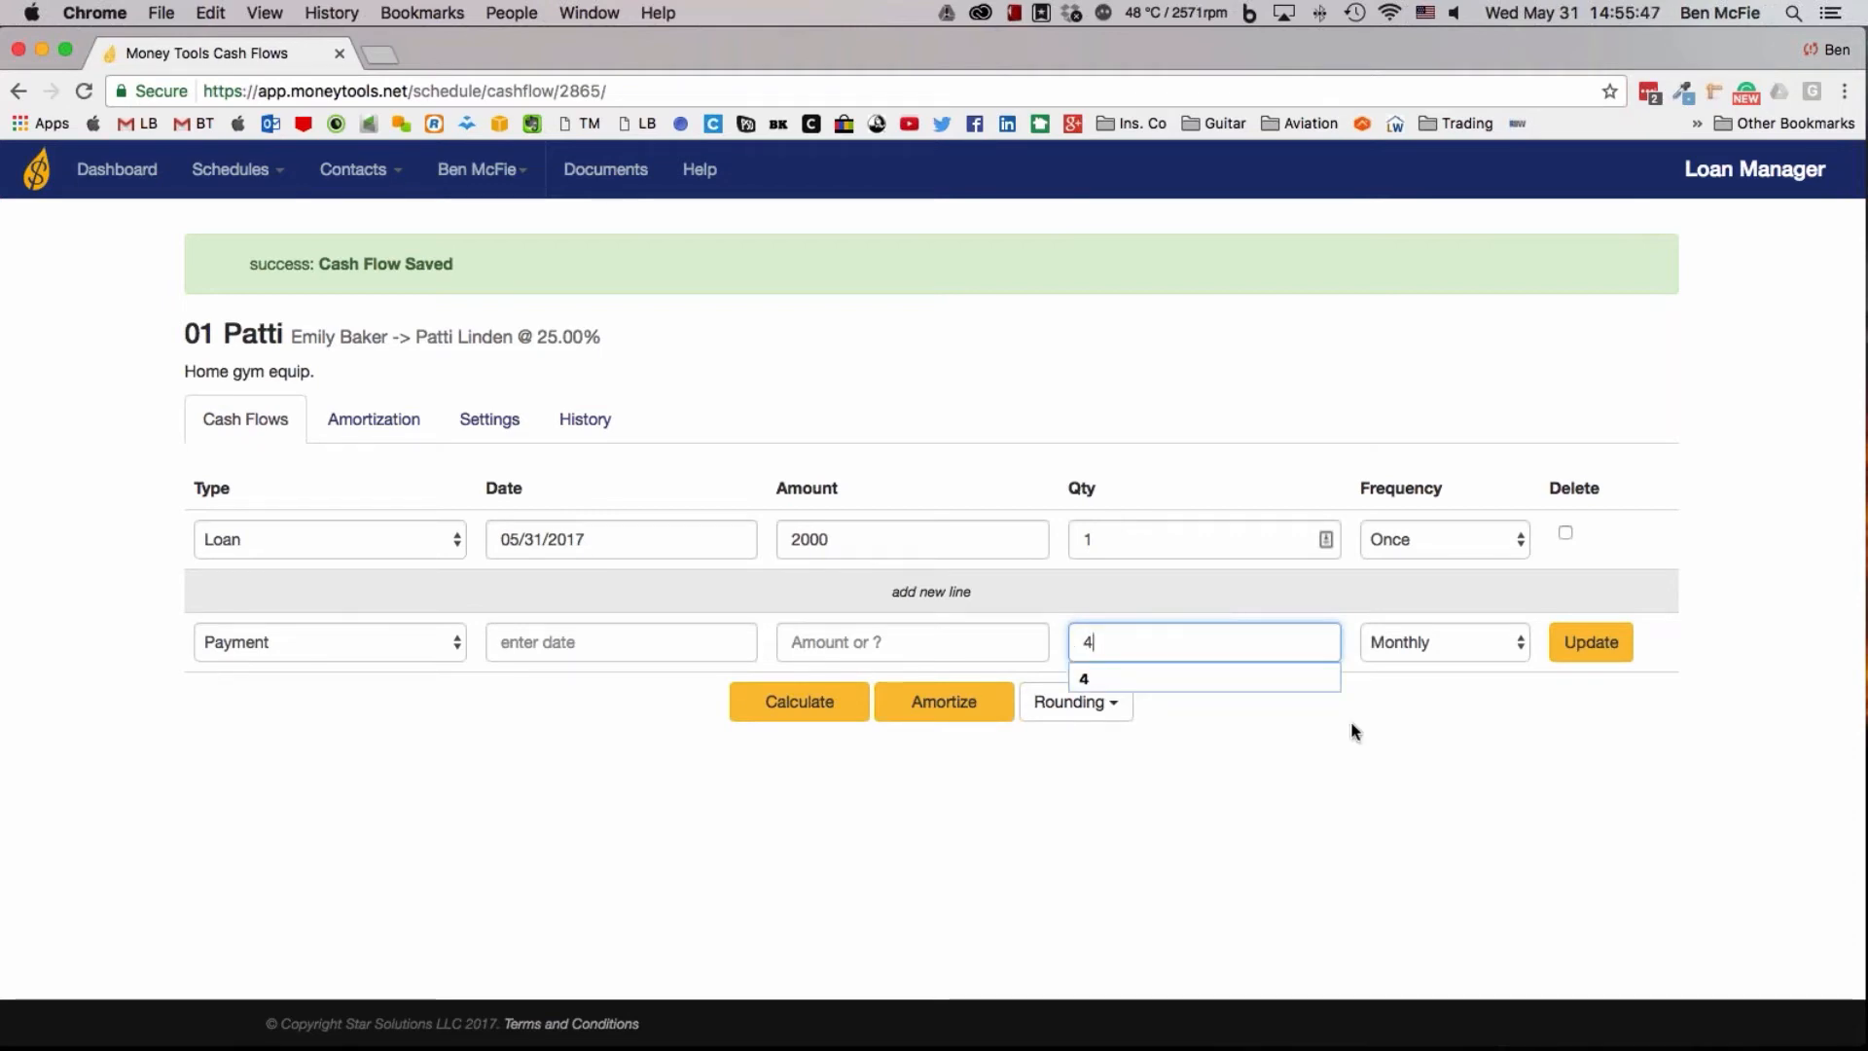
left_click(1571, 642)
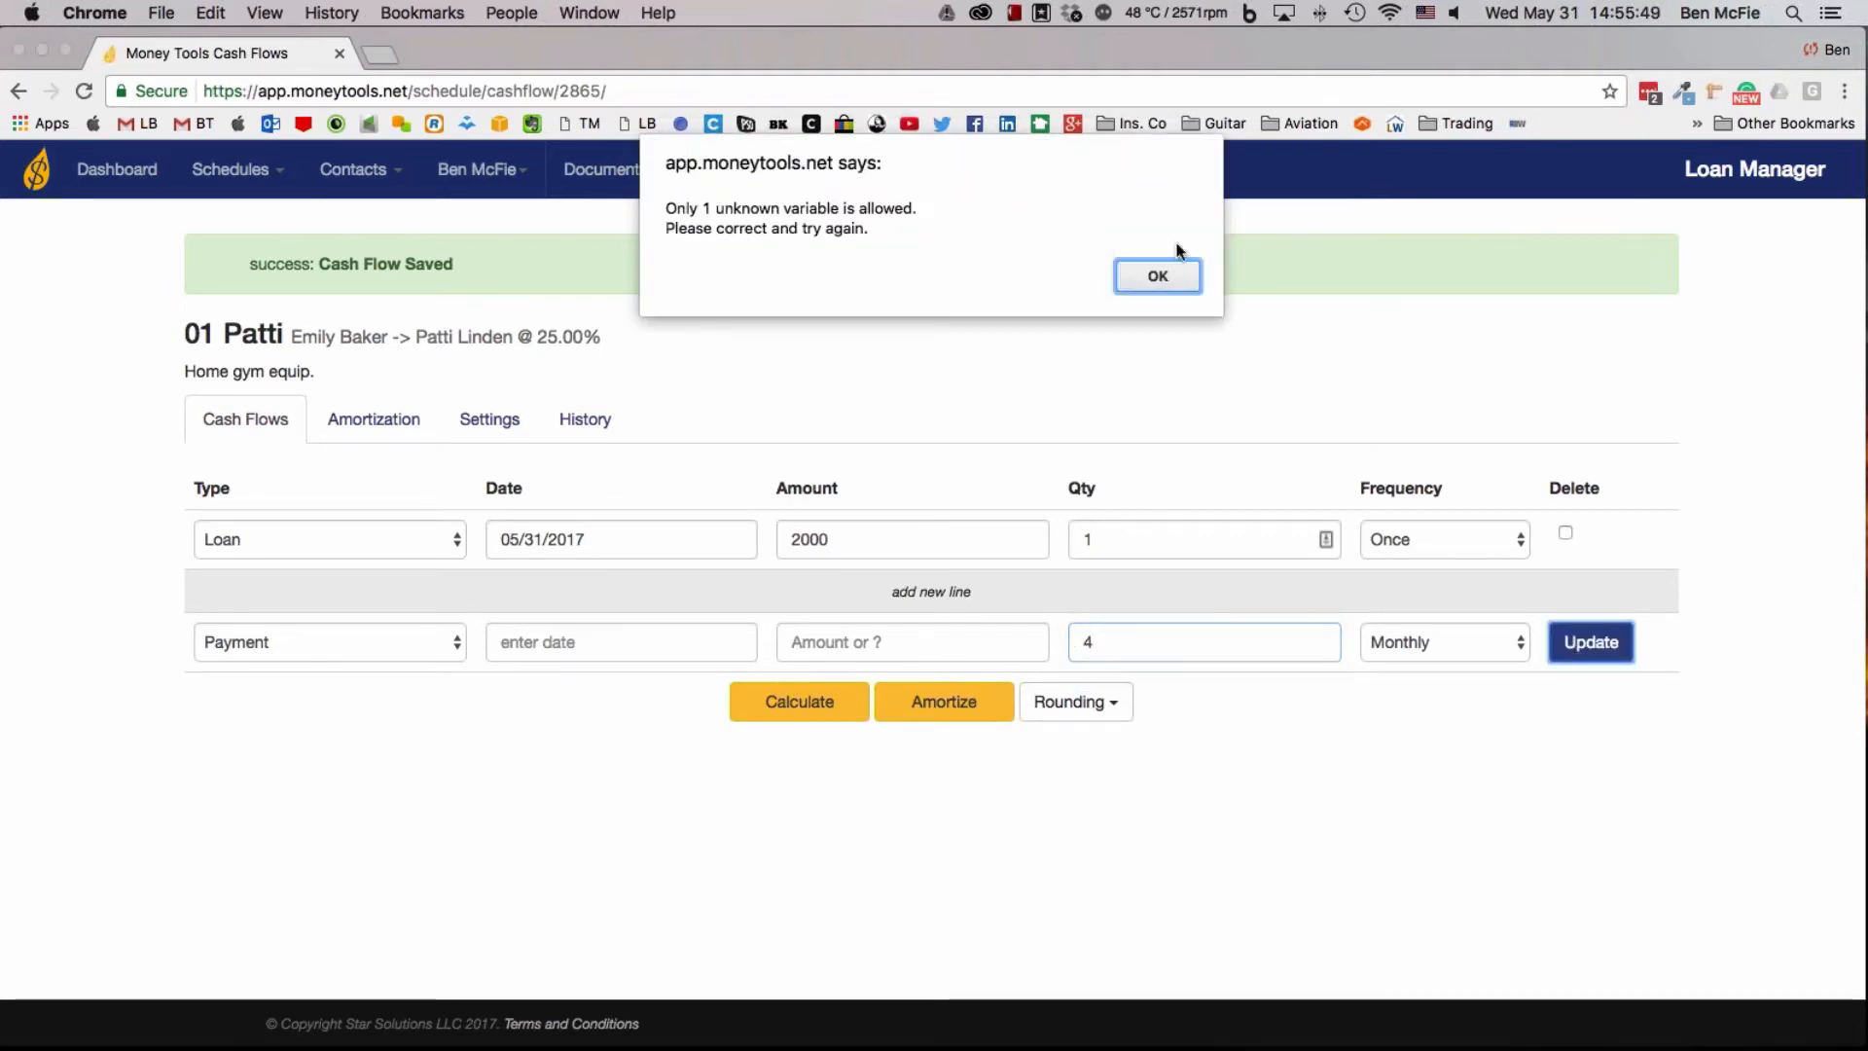
left_click(1155, 272)
Set the new payment line's date to 06/30/2017 and calculate the unknown payment amount
left_click(625, 638)
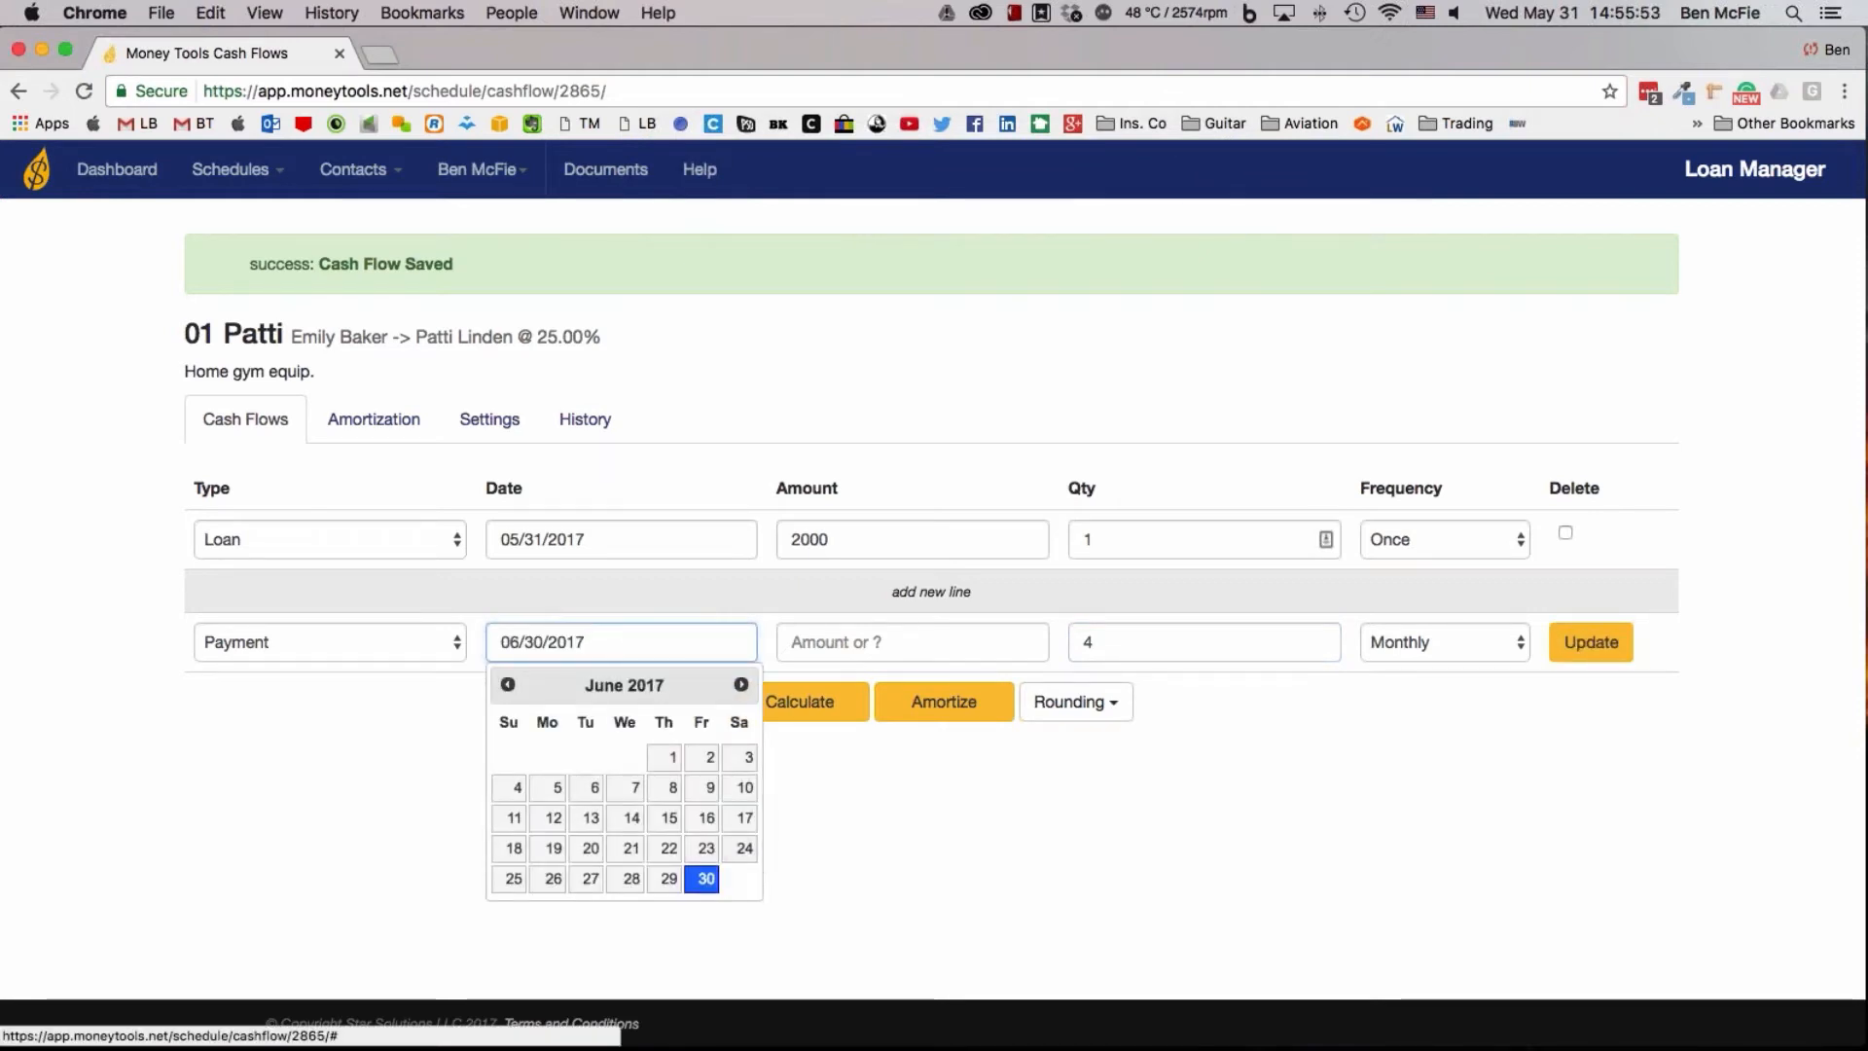
left_click(873, 879)
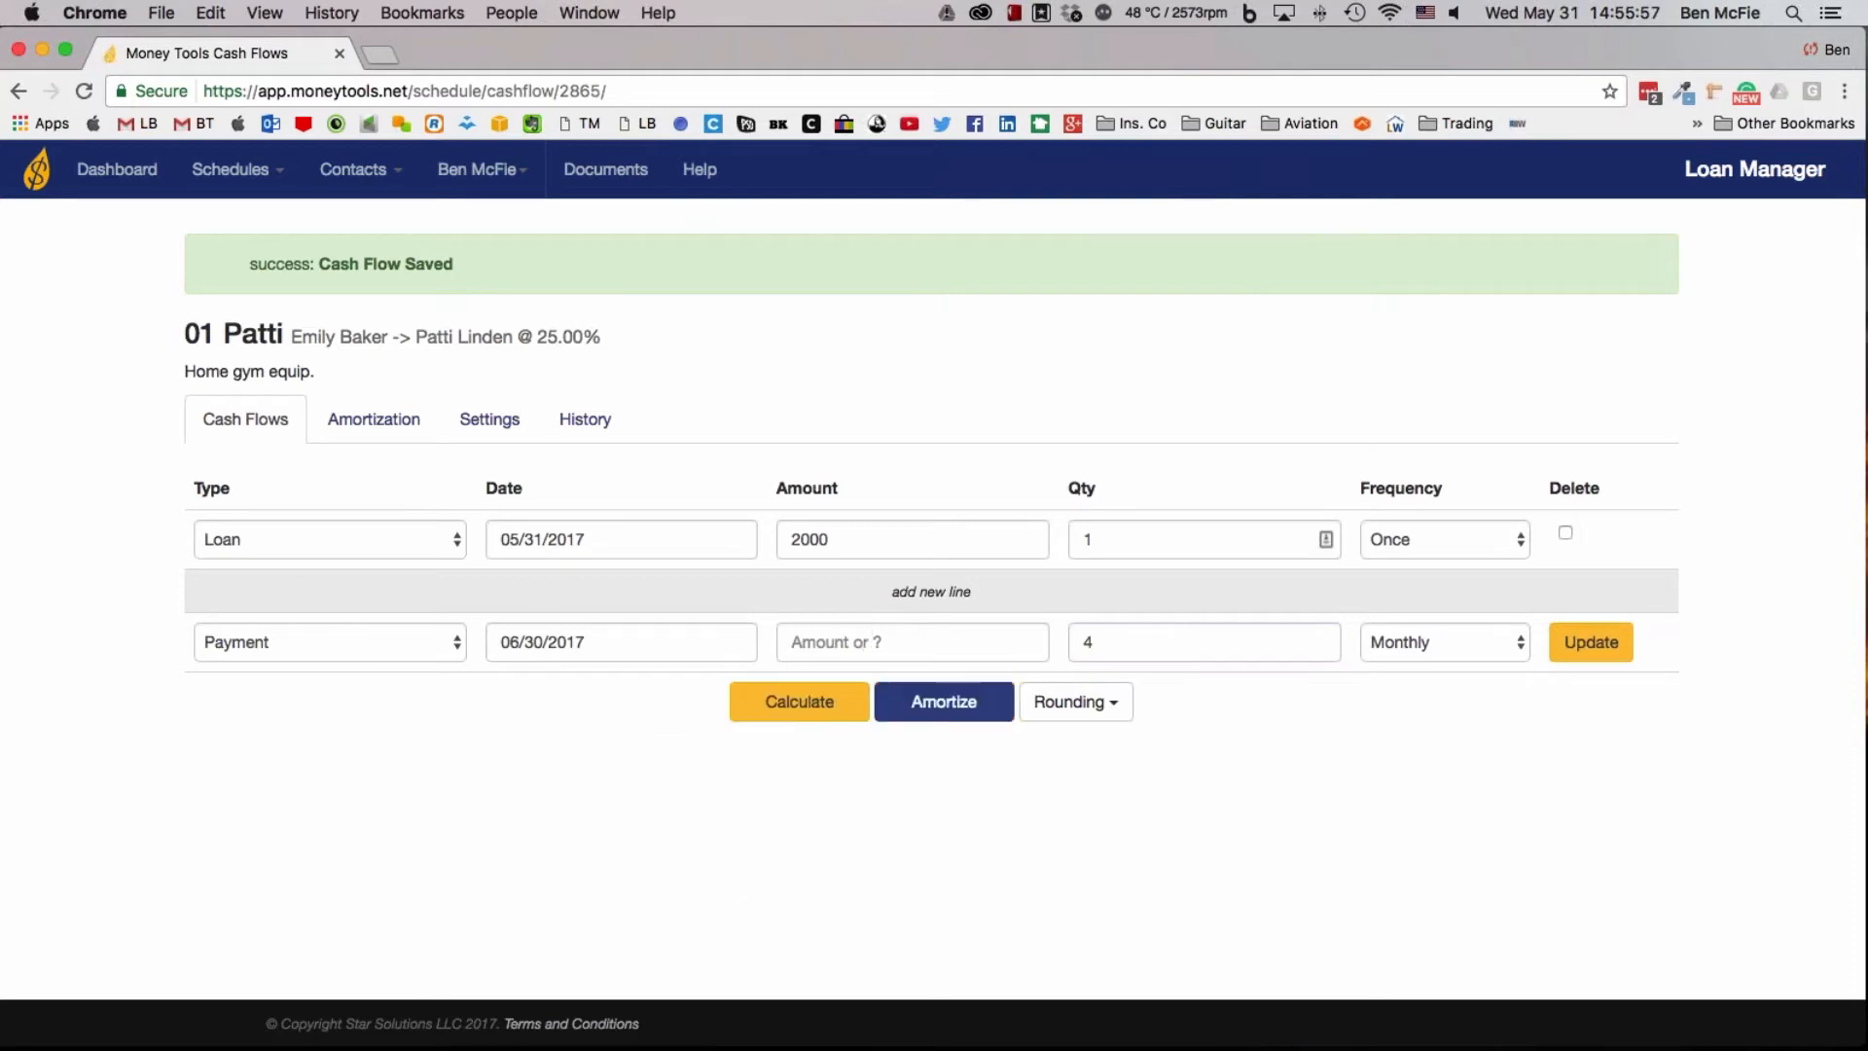
left_click(804, 708)
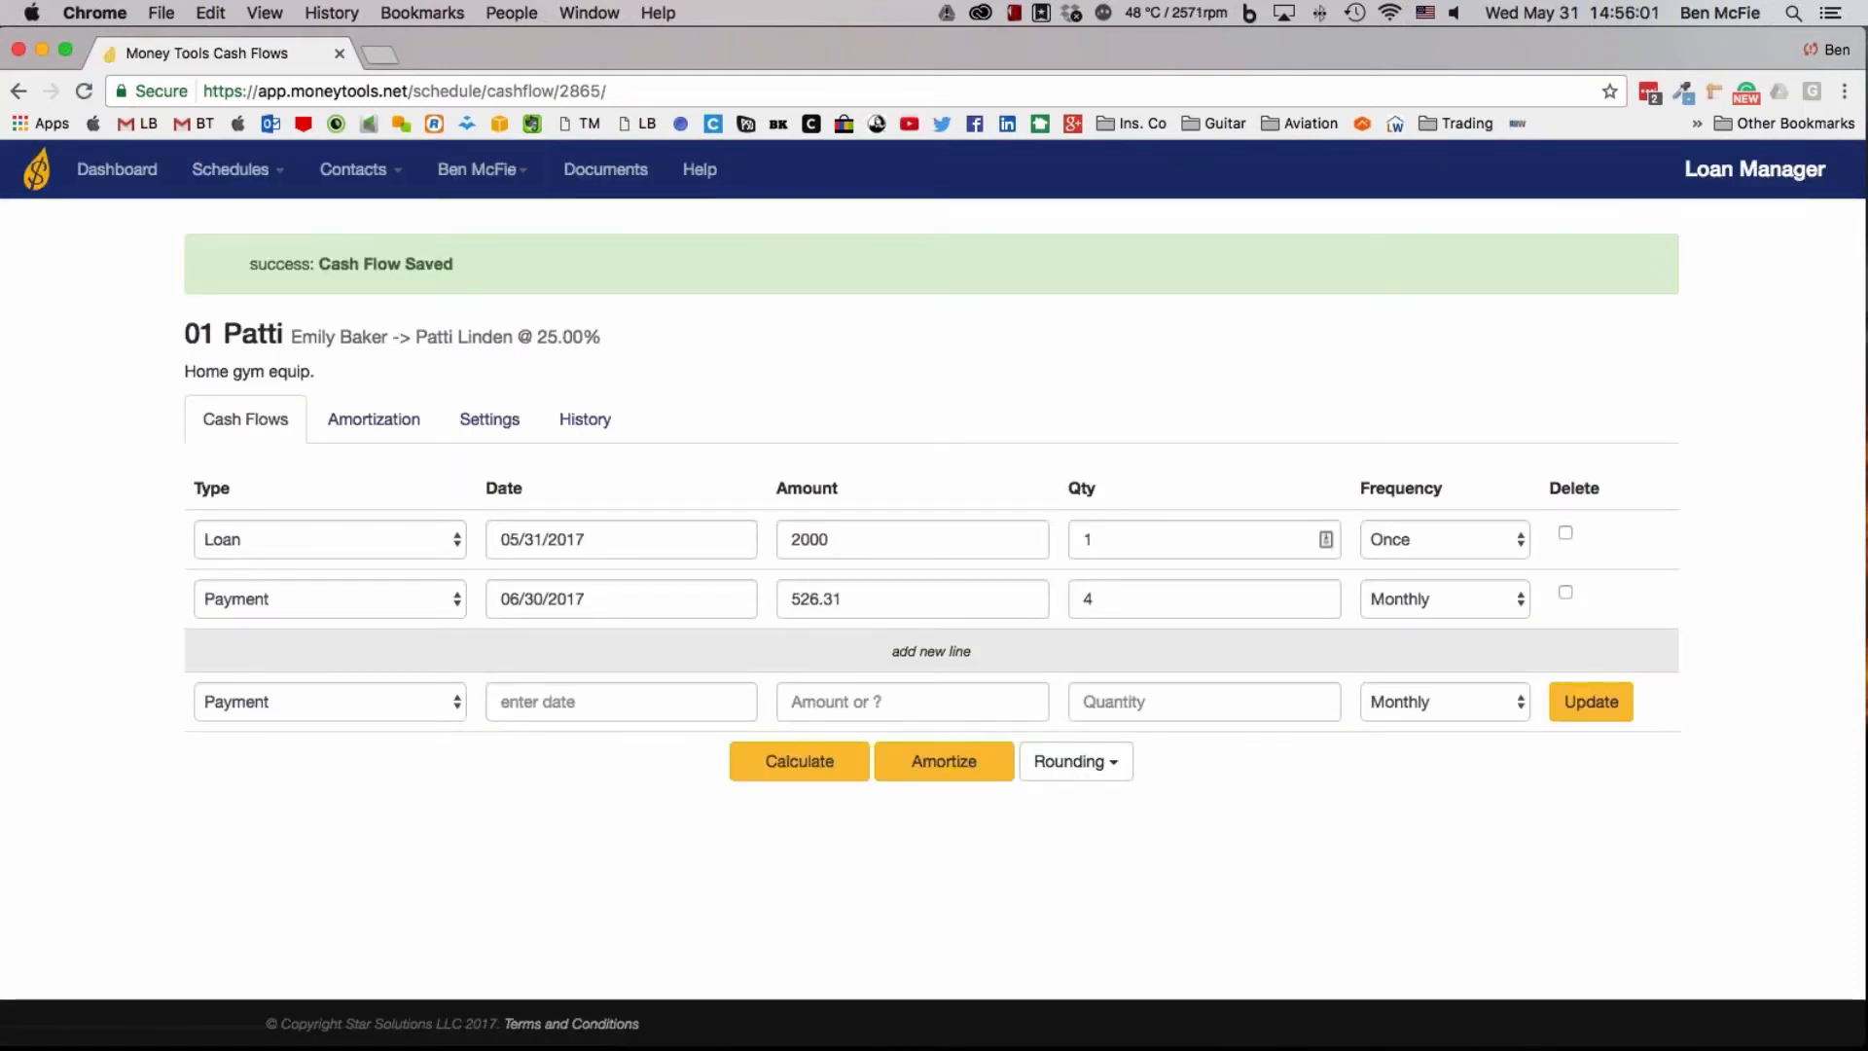
Amortize the home gym loan and preview its printable amortization schedule without saving or printing it
left_click(890, 774)
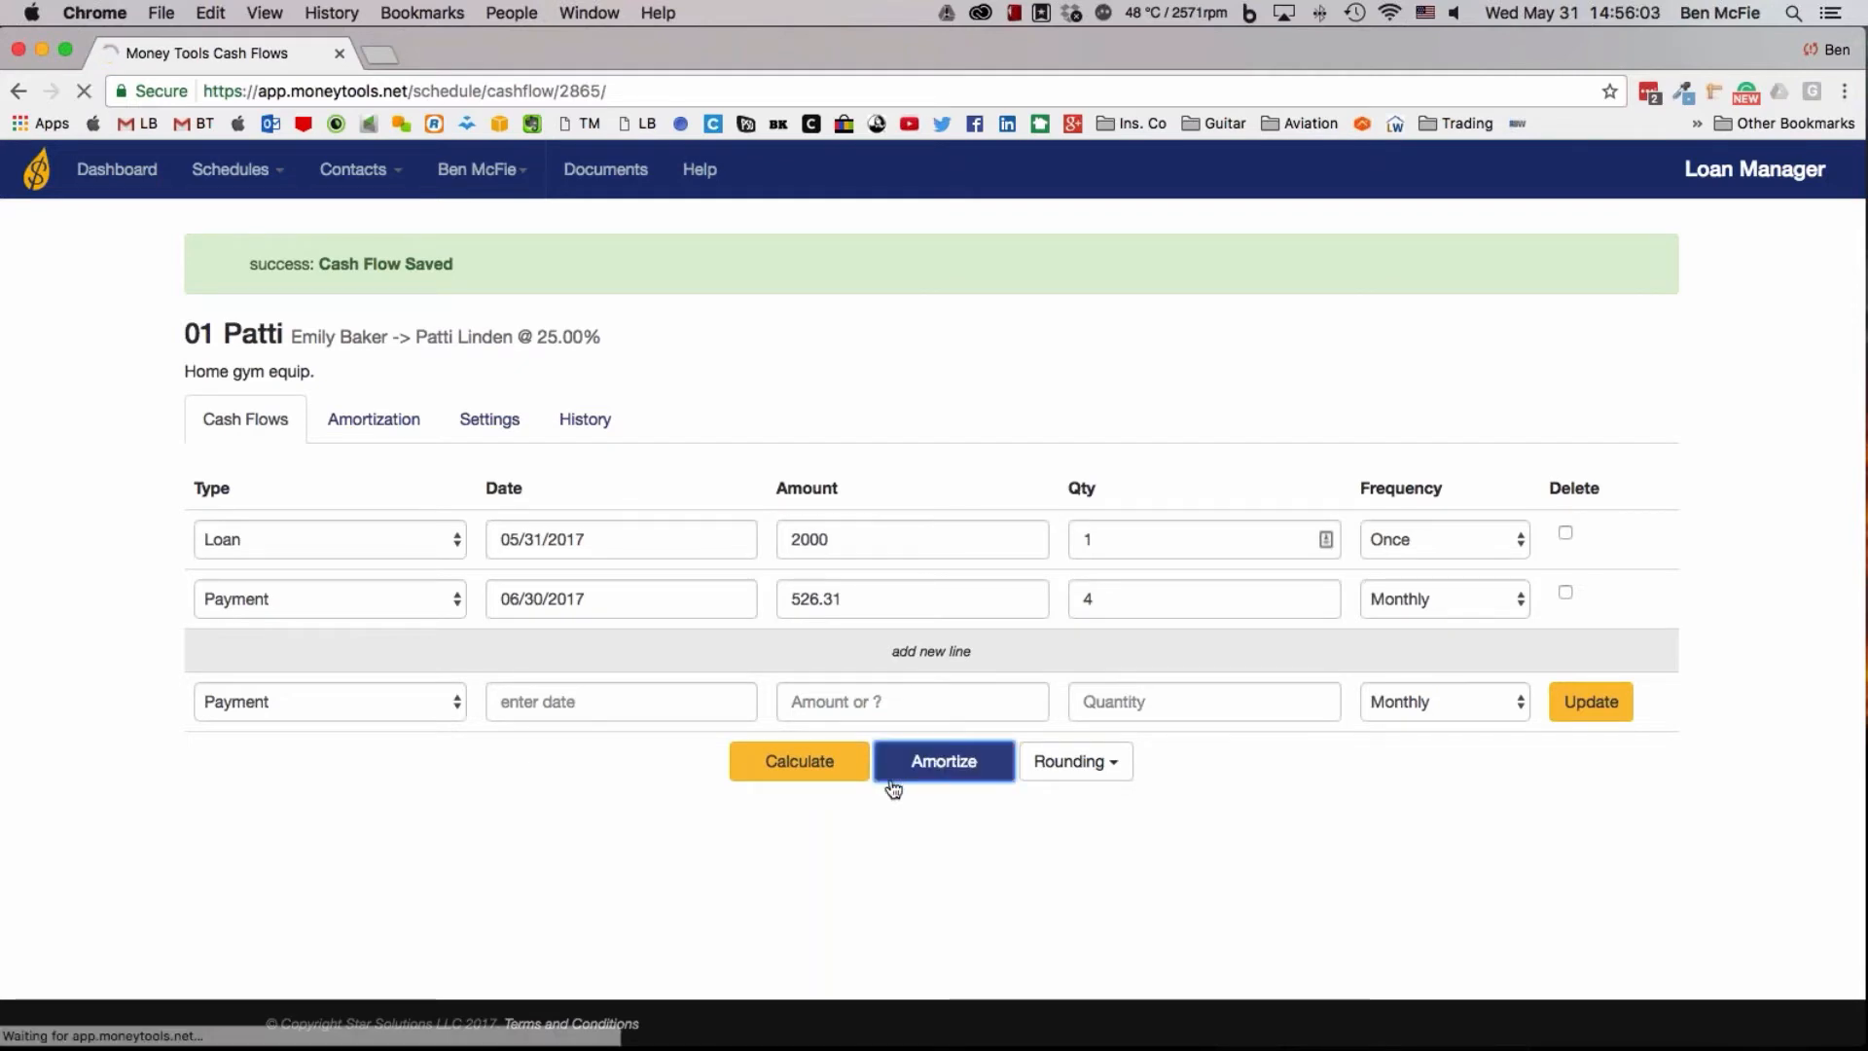
scroll(893, 788, "down", 5)
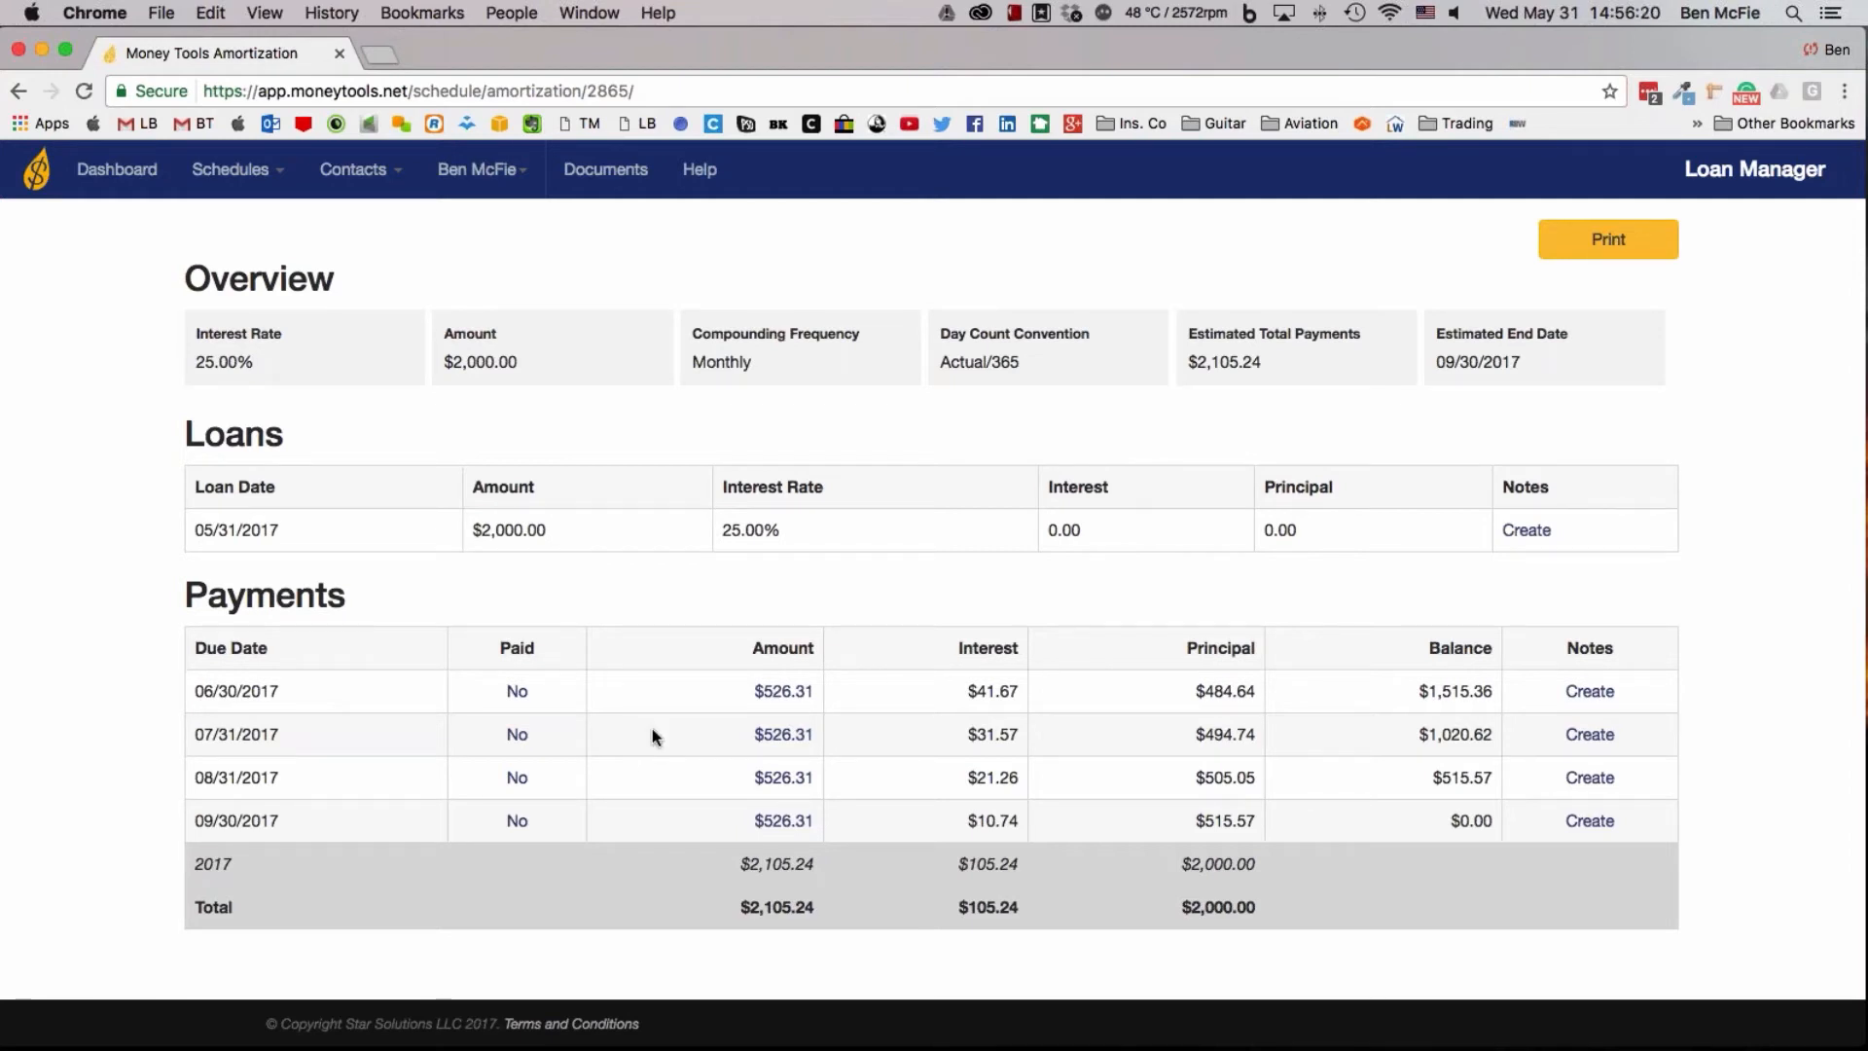
left_click(1608, 238)
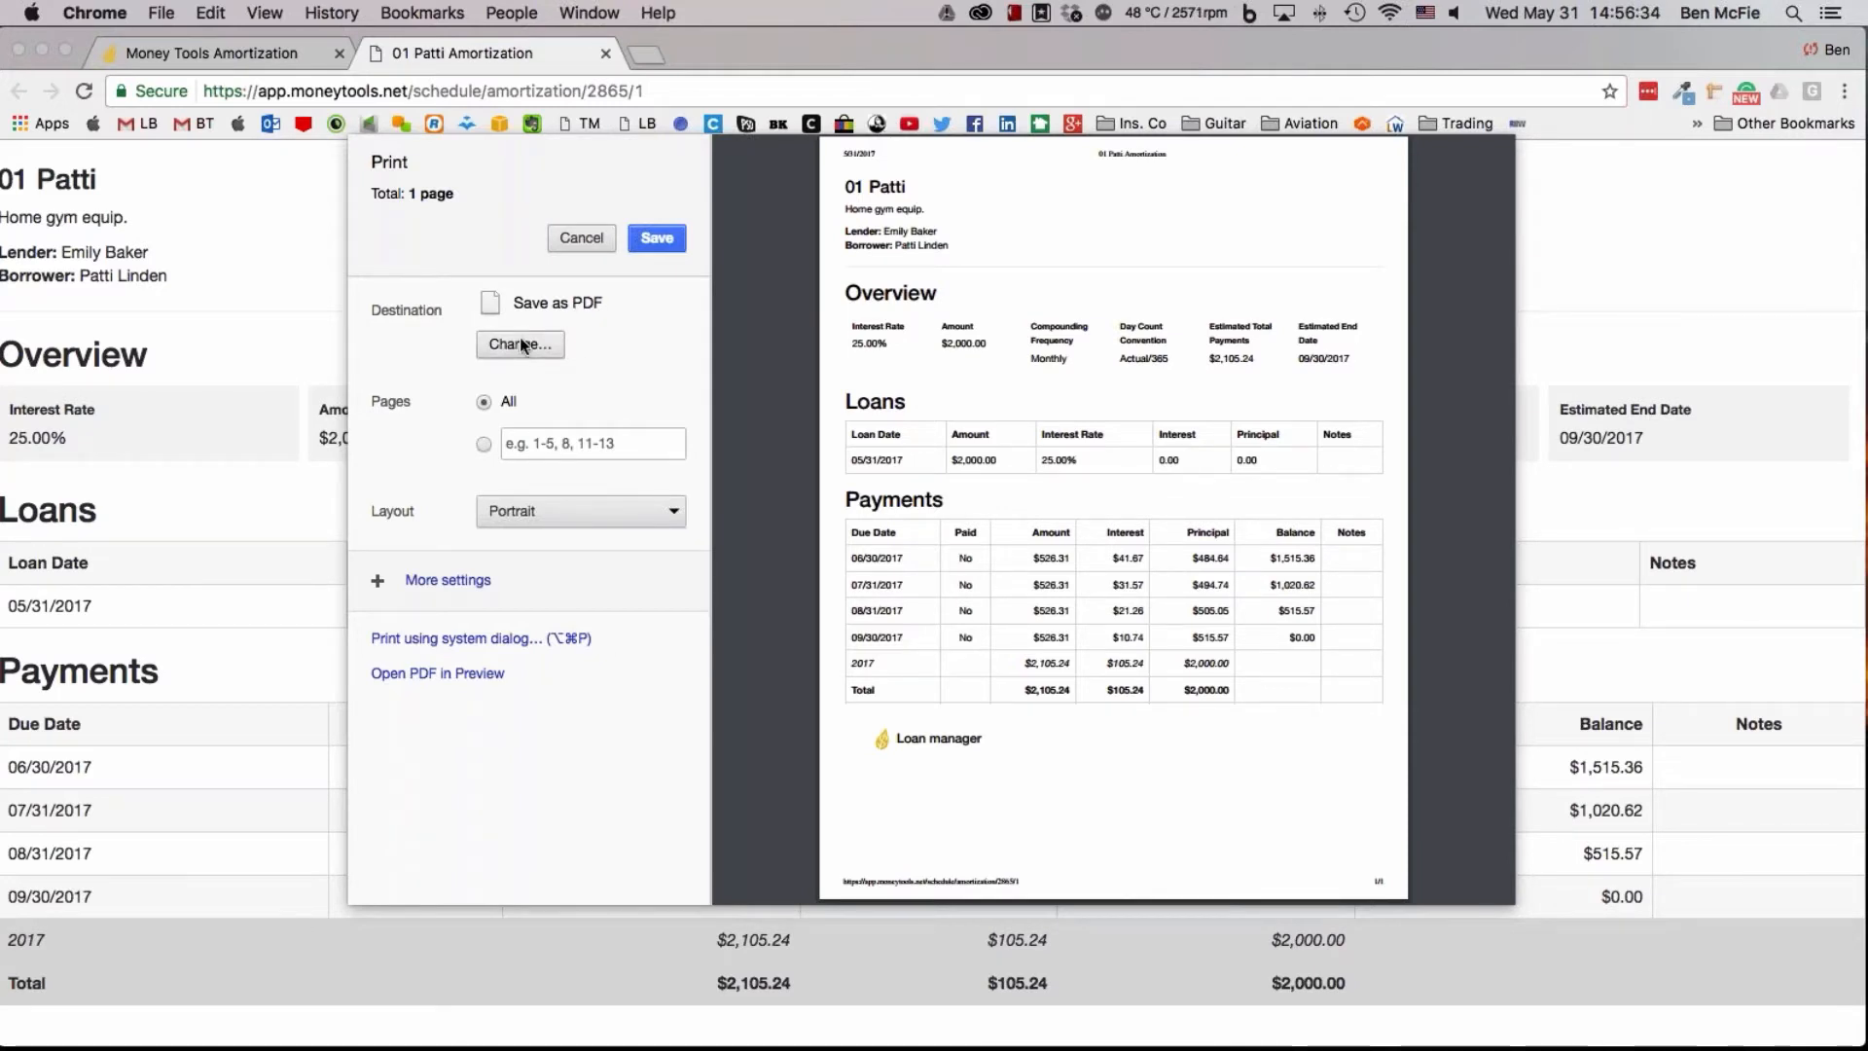
left_click(579, 238)
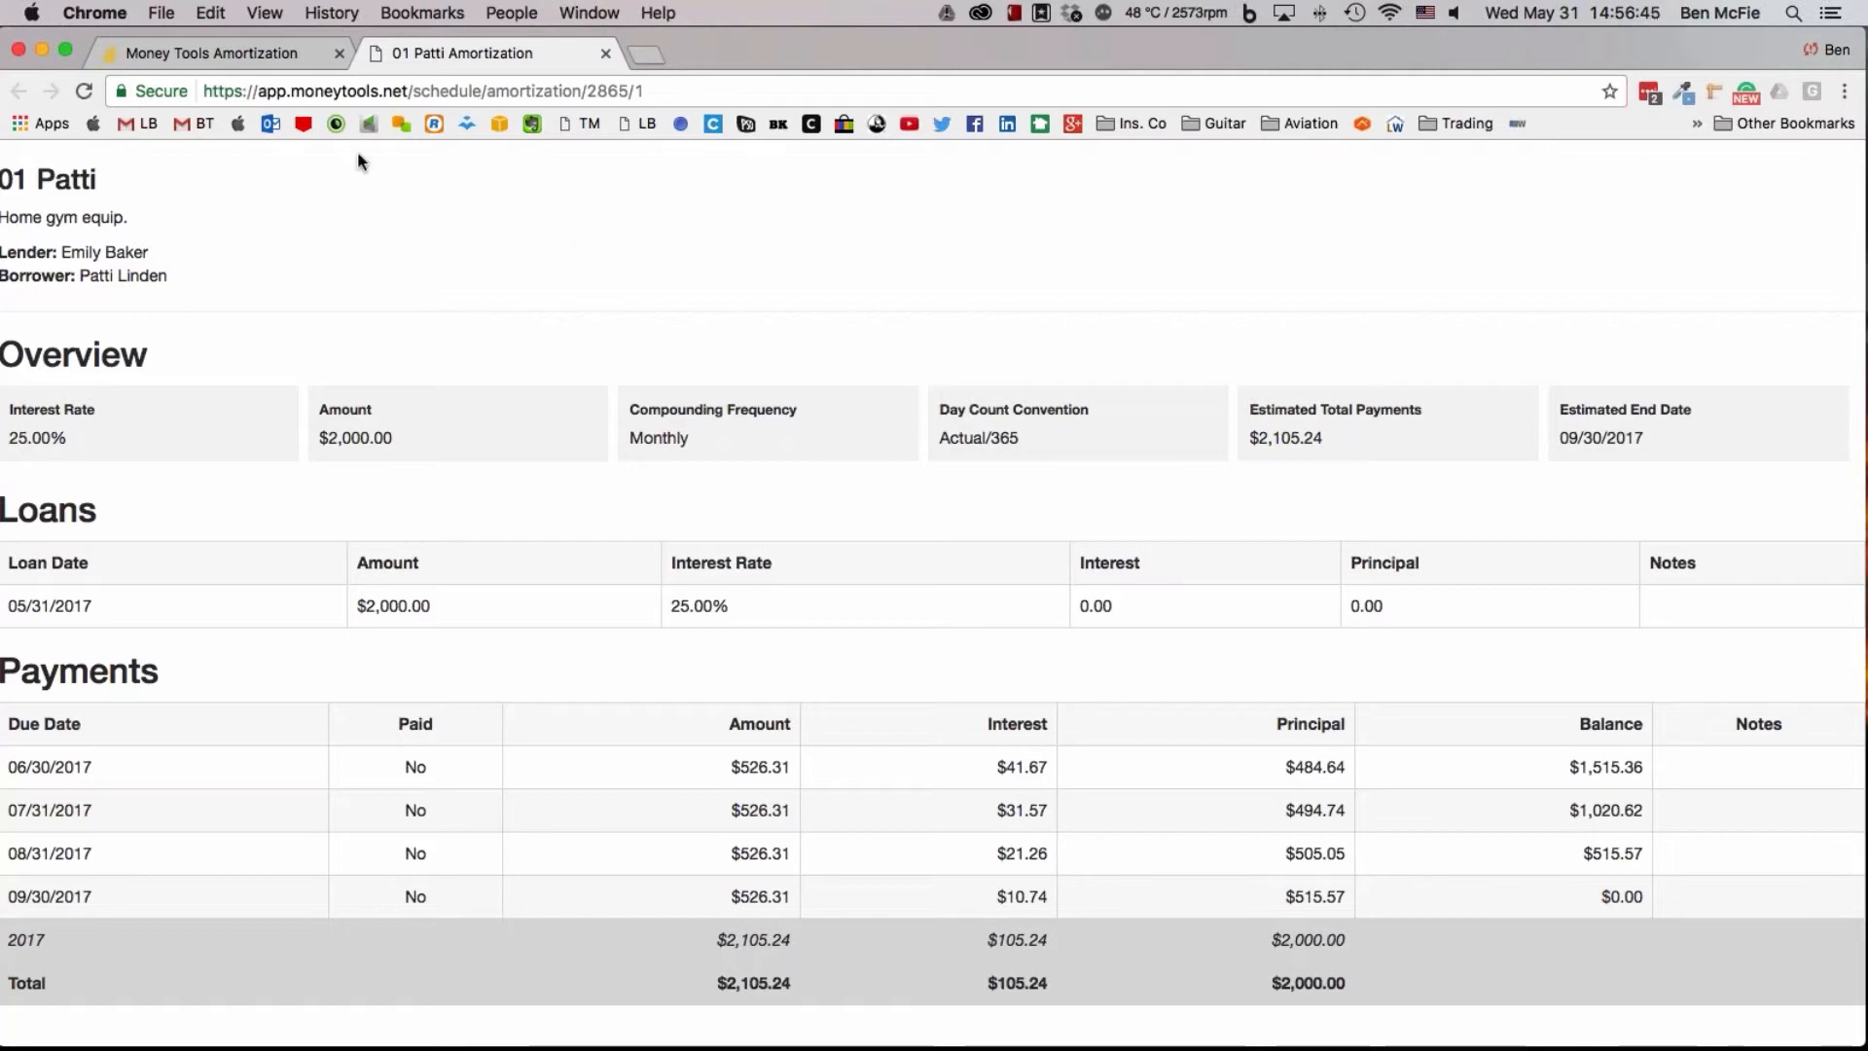
scroll(472, 210, "up", 2)
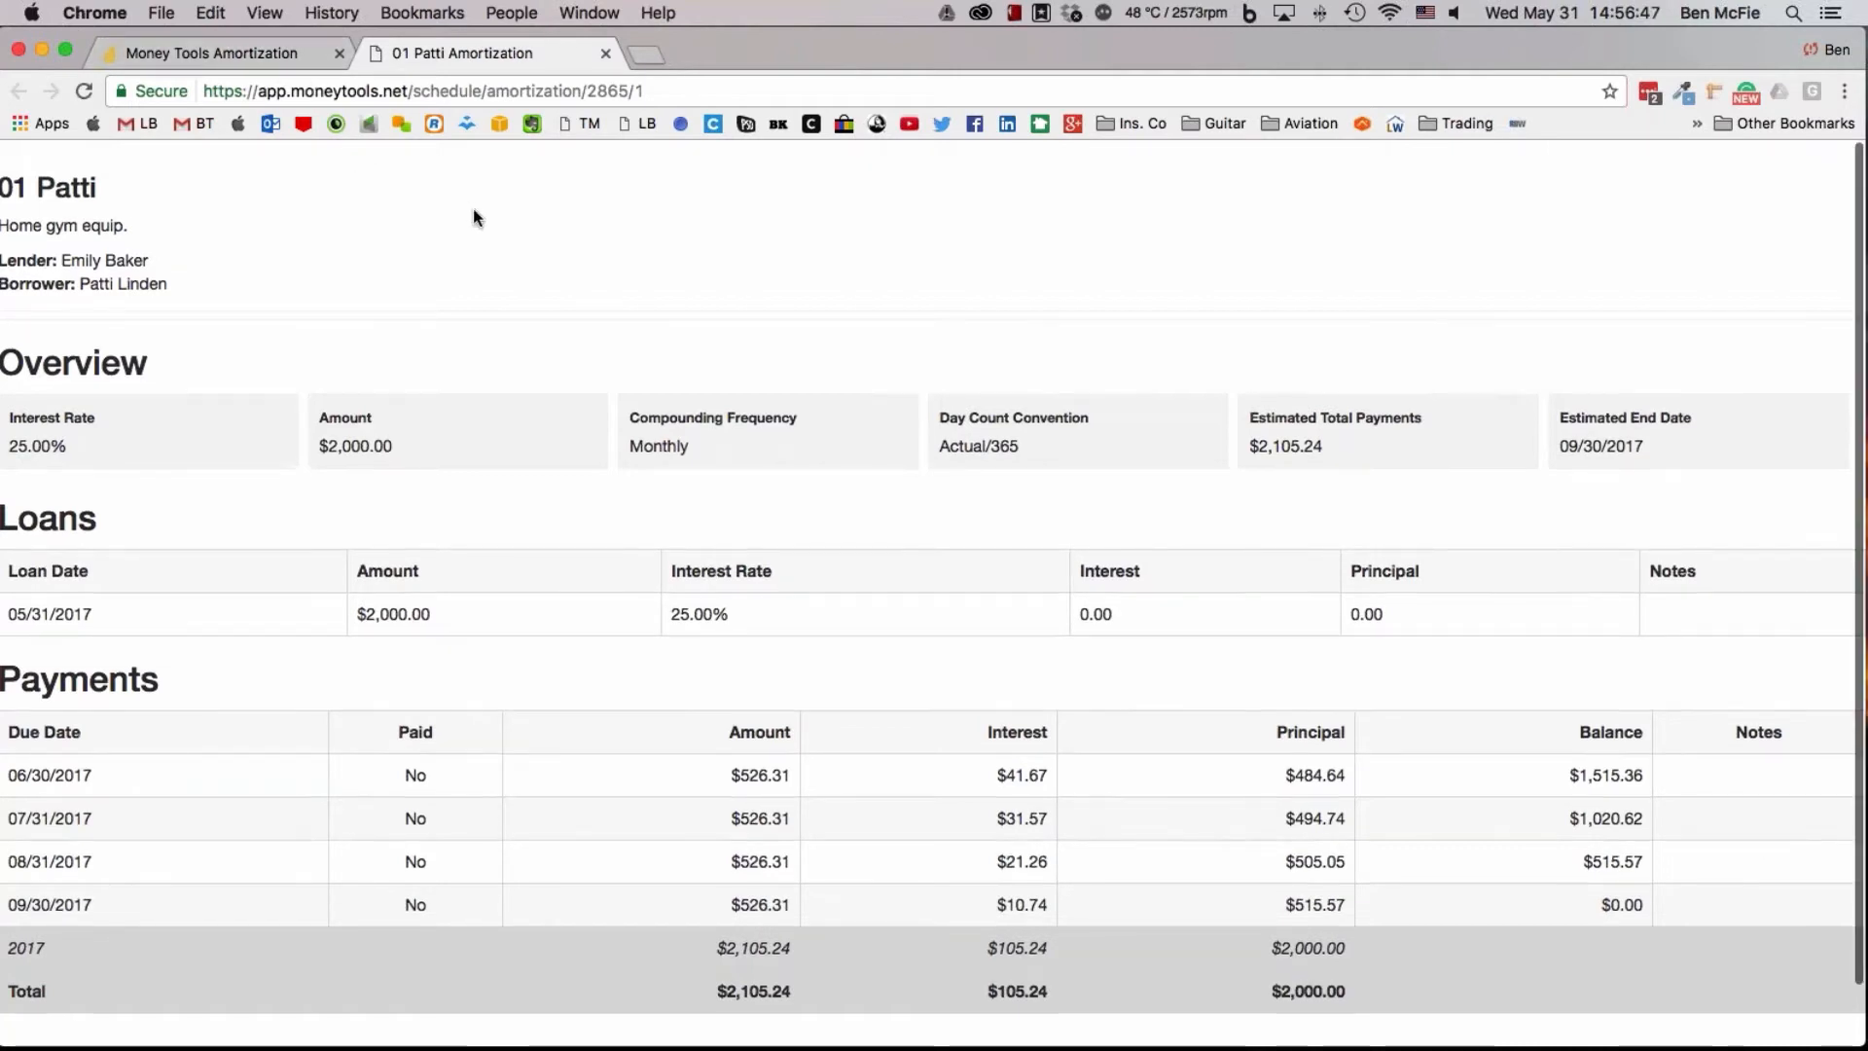
left_click(605, 52)
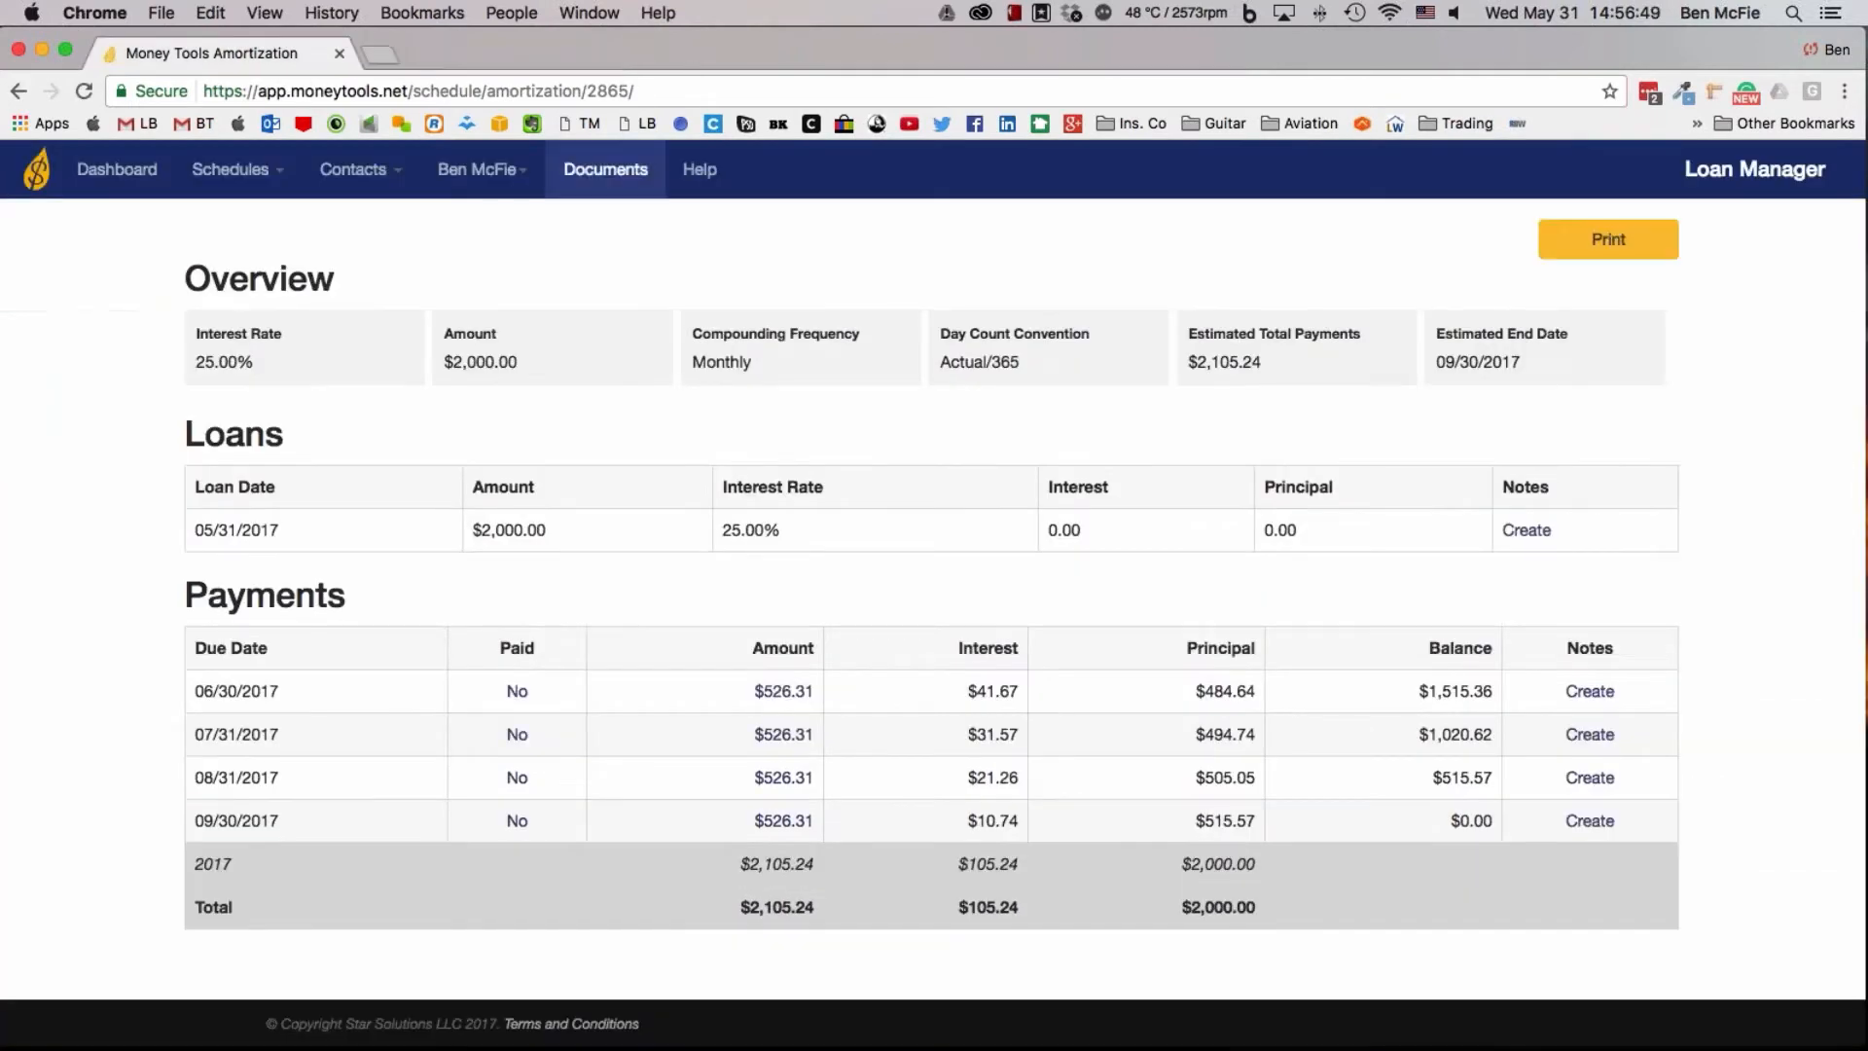
Download the Promissory Note template from the document template library and open it in Microsoft Word with macros enabled
scroll(866, 391, "up", 3)
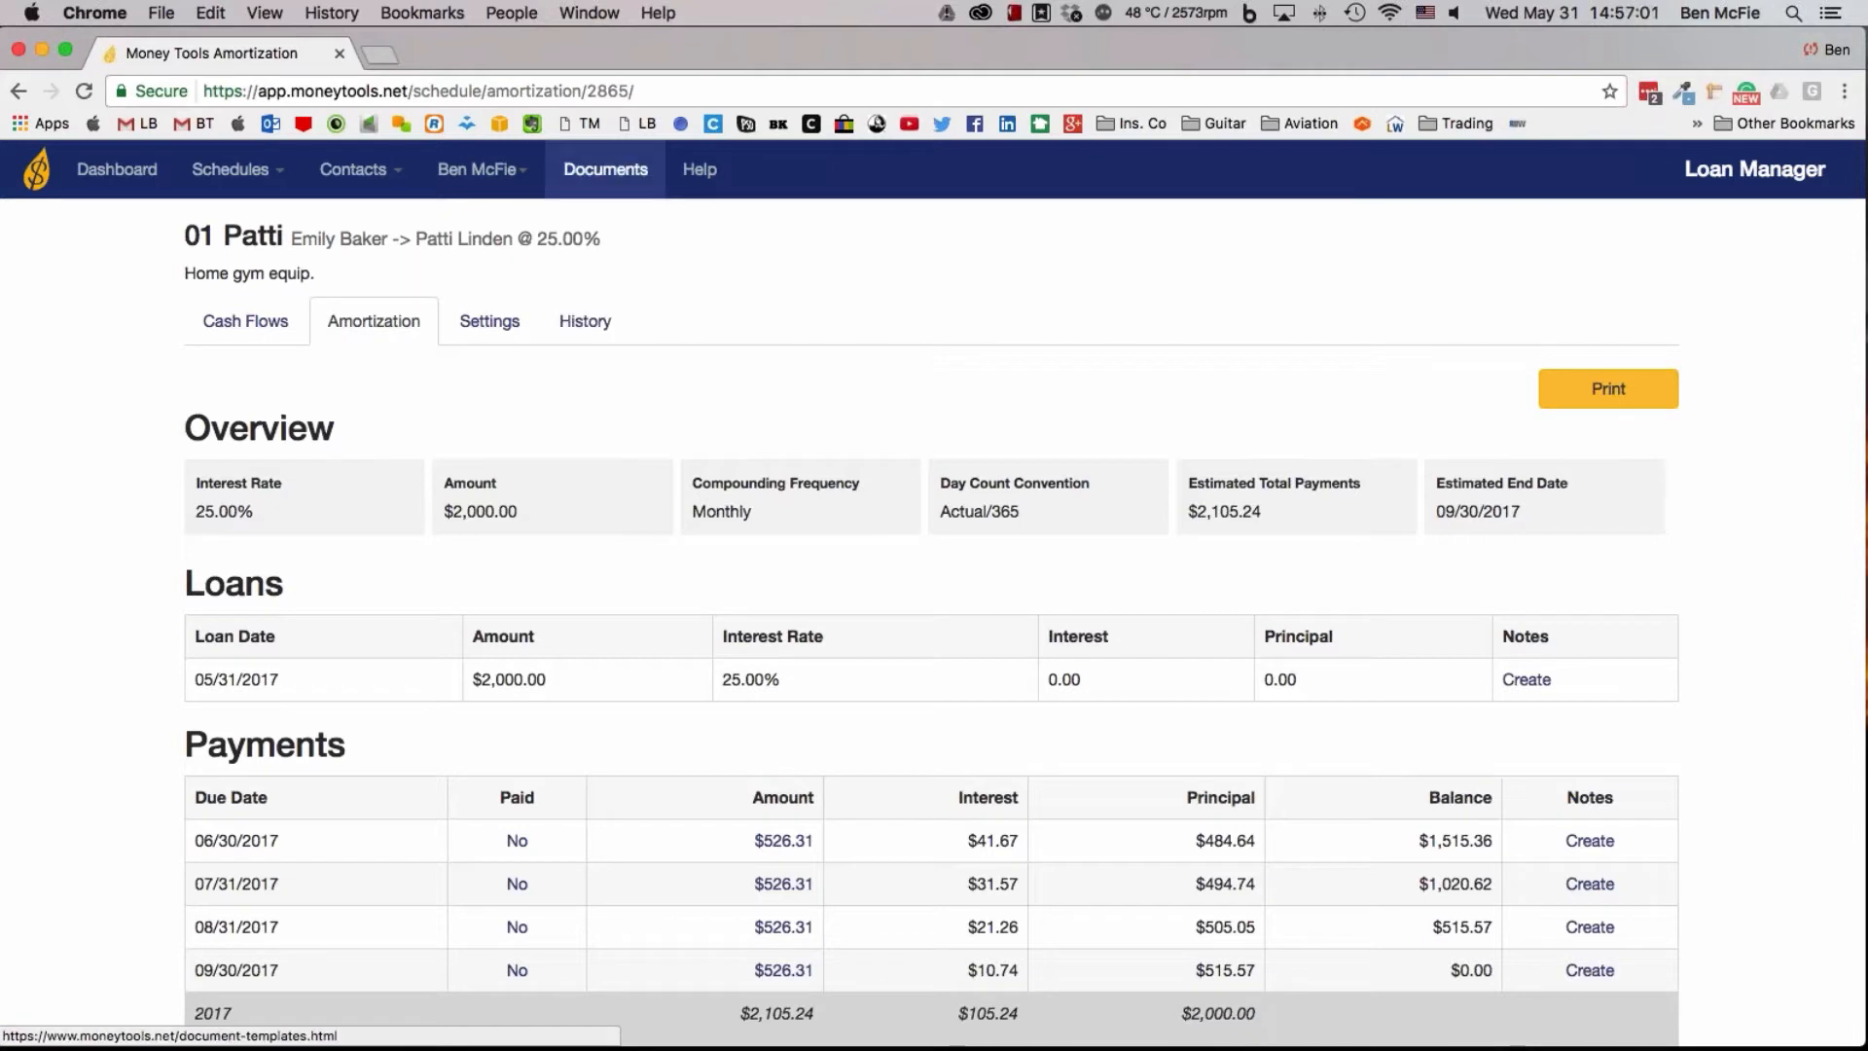
left_click(605, 169)
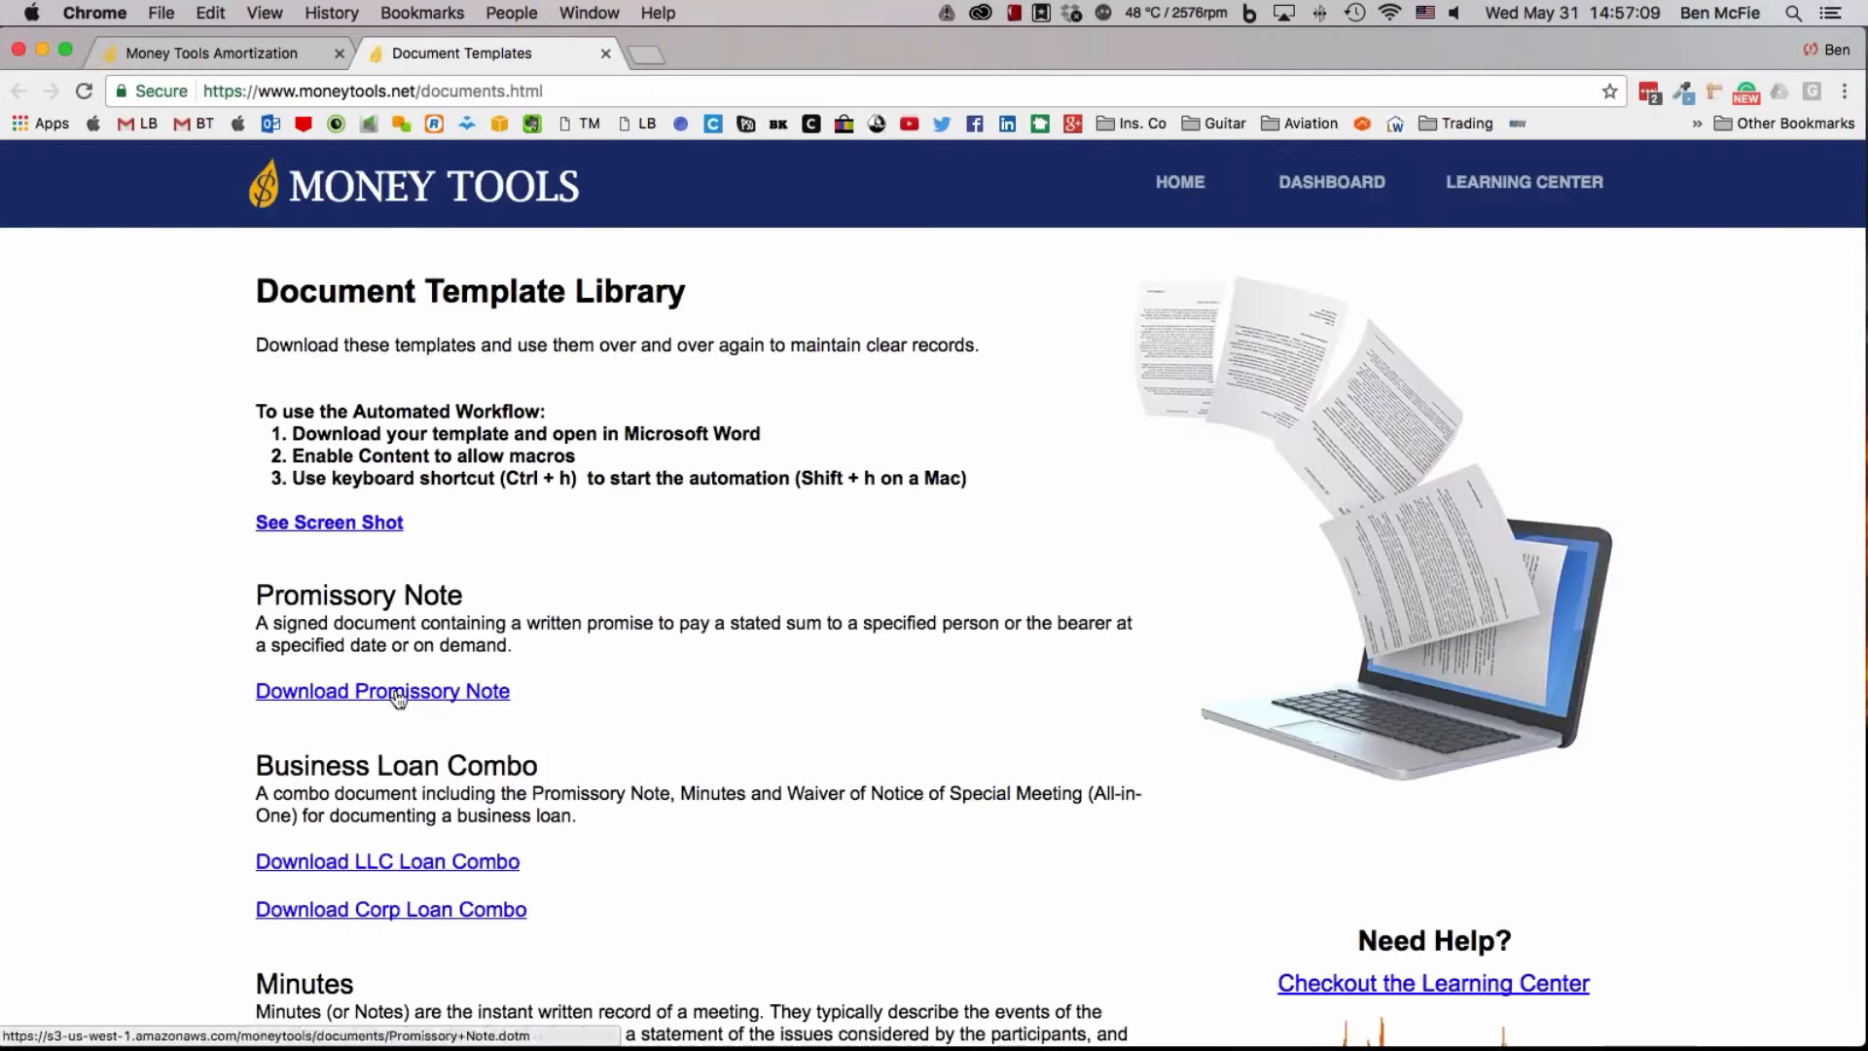
left_click(398, 693)
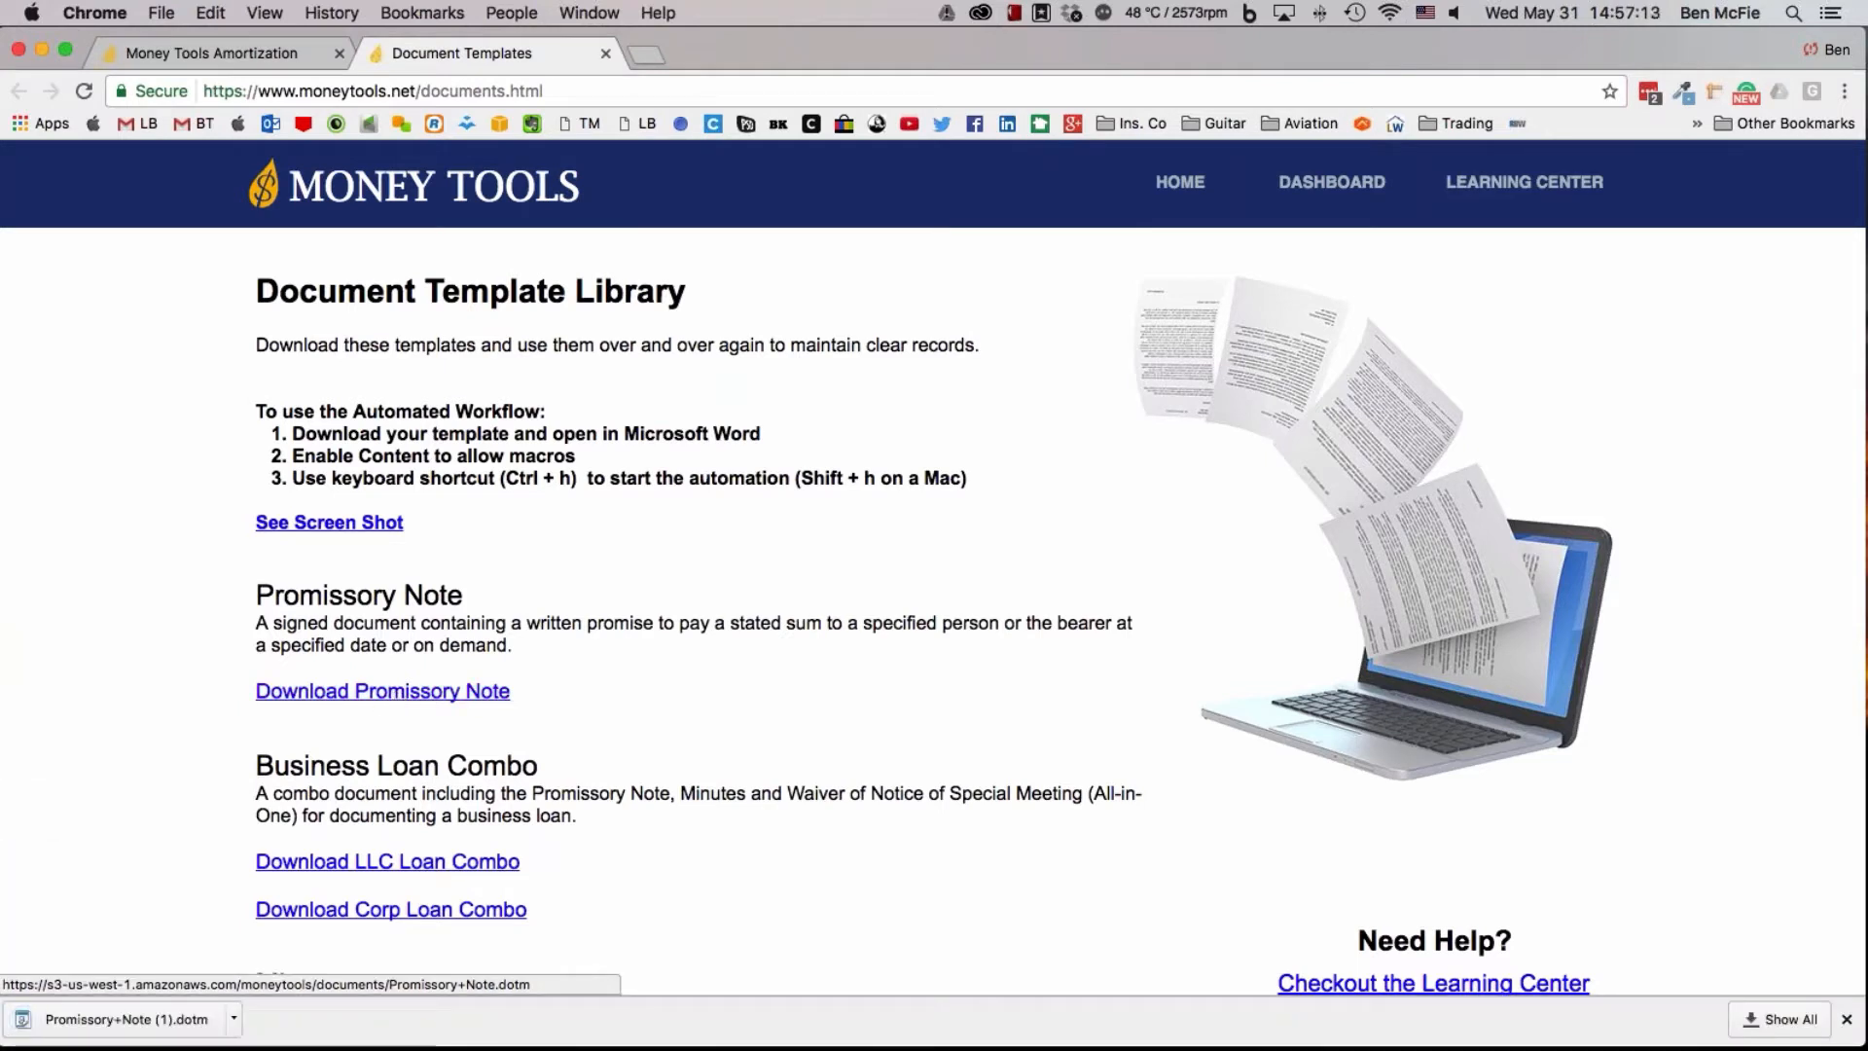
left_click(144, 1029)
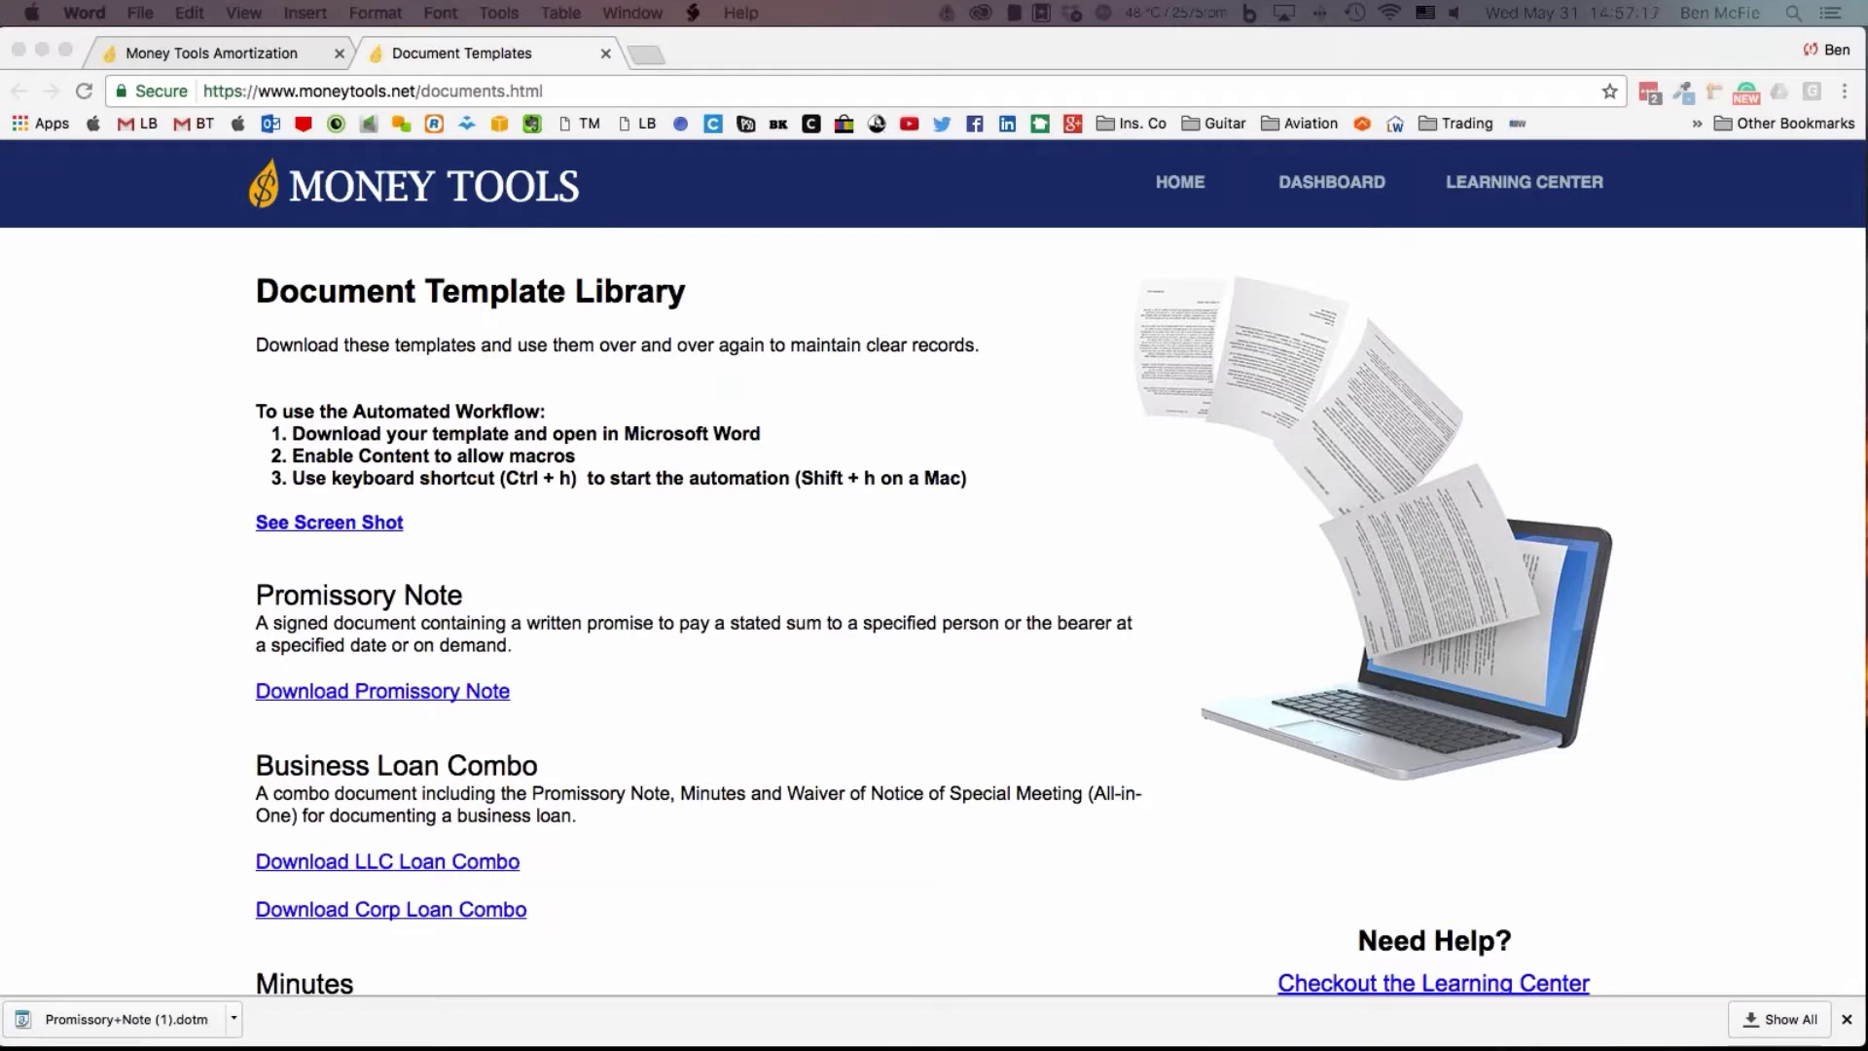
left_click_drag(835, 452, 943, 406)
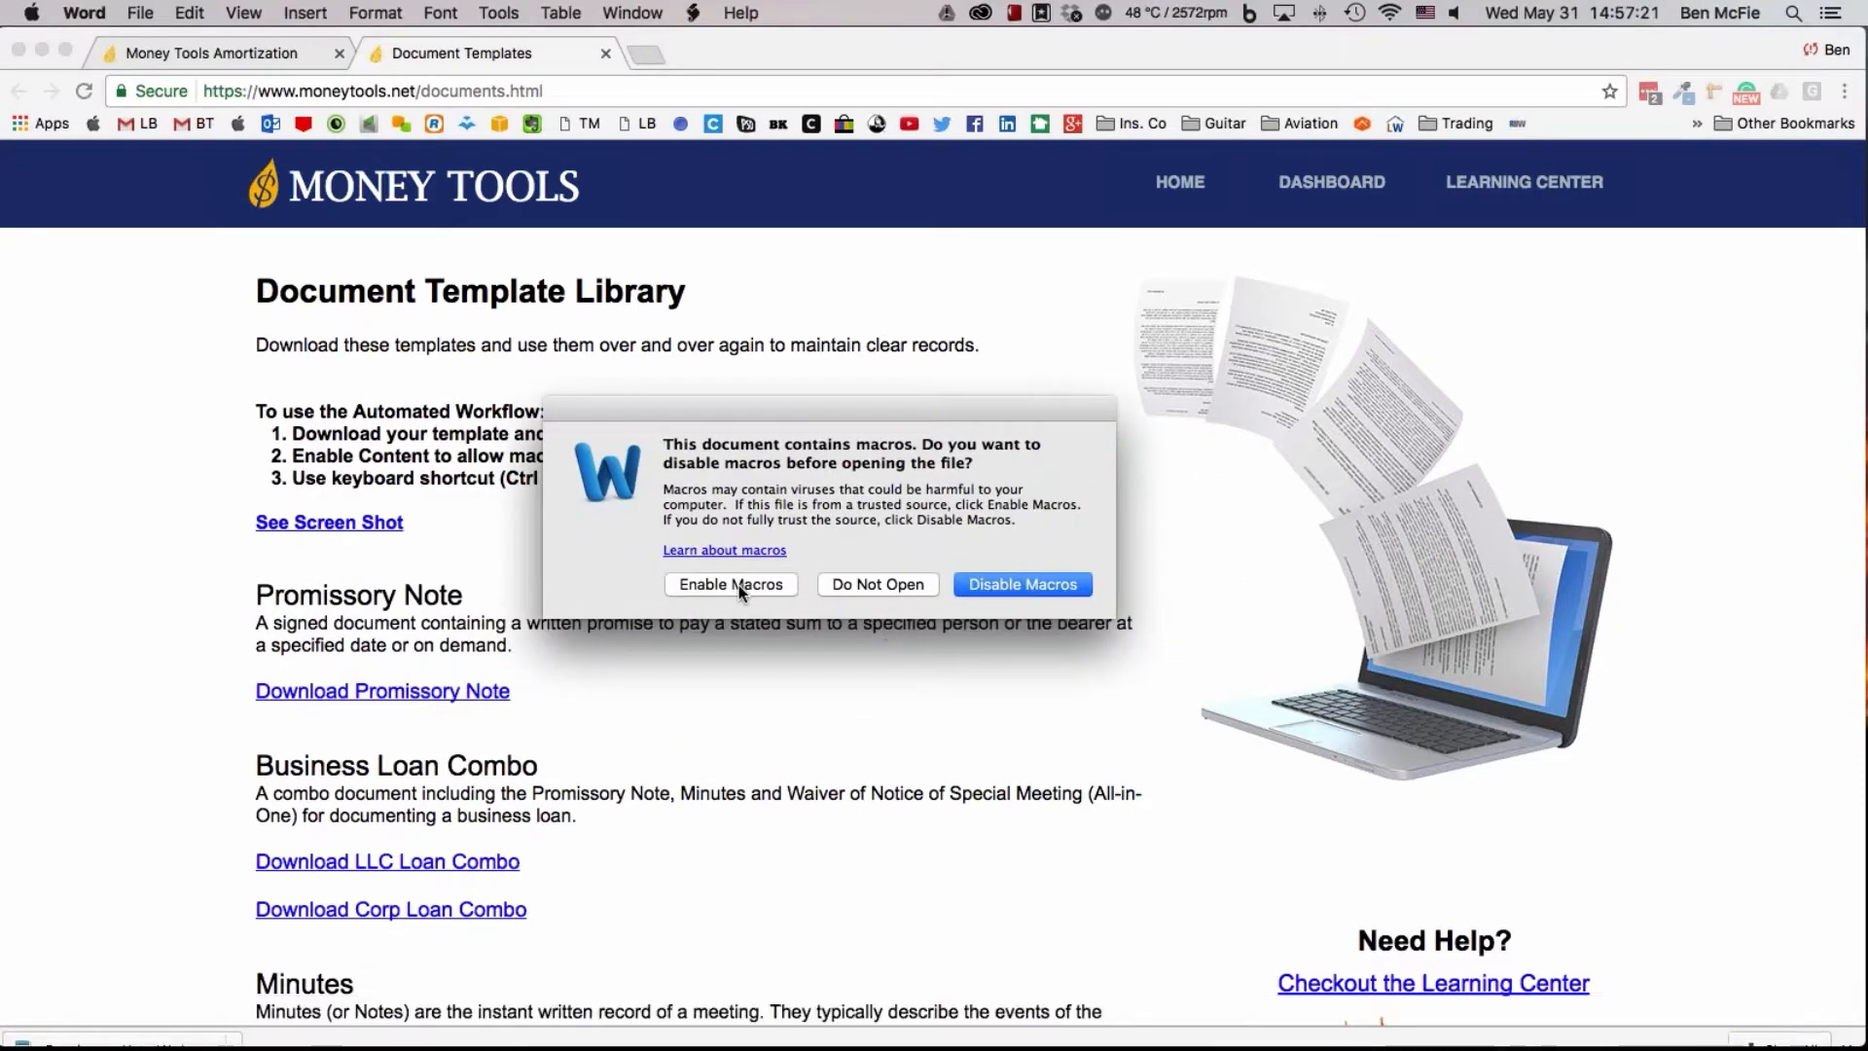
left_click_drag(859, 395, 1043, 430)
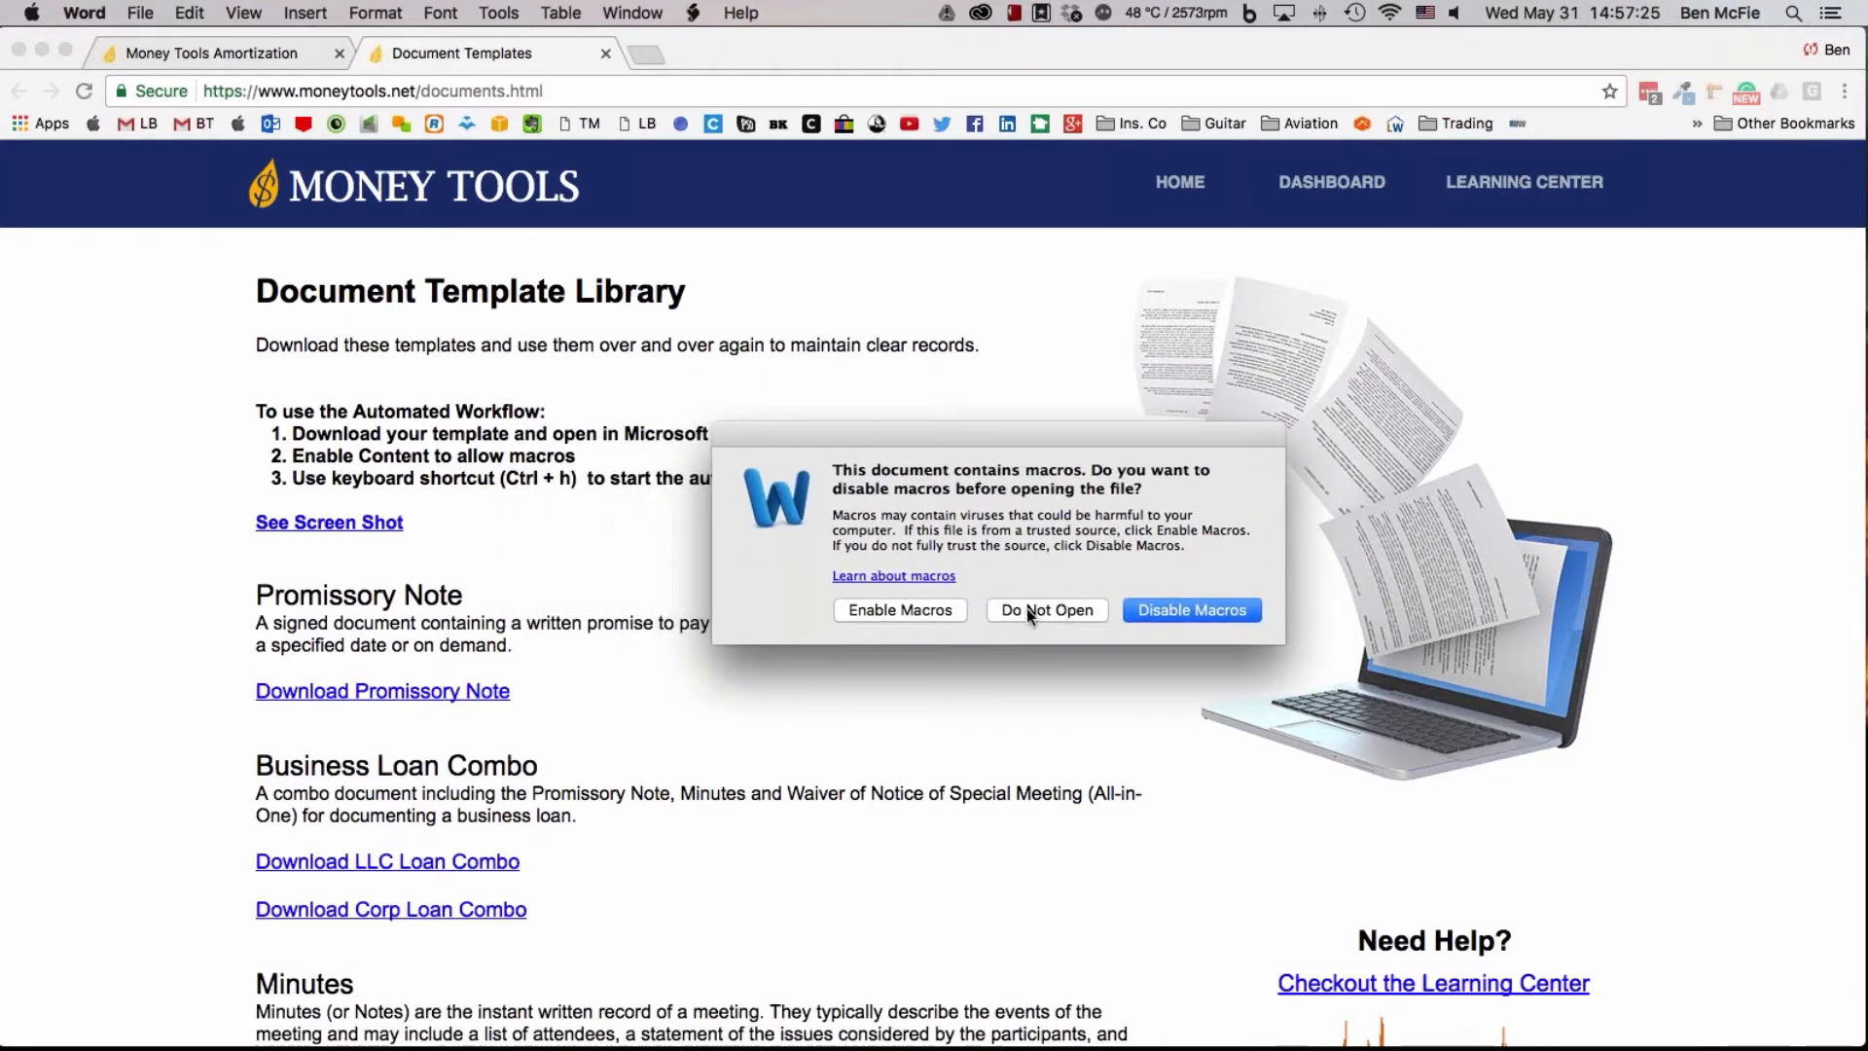
left_click(887, 609)
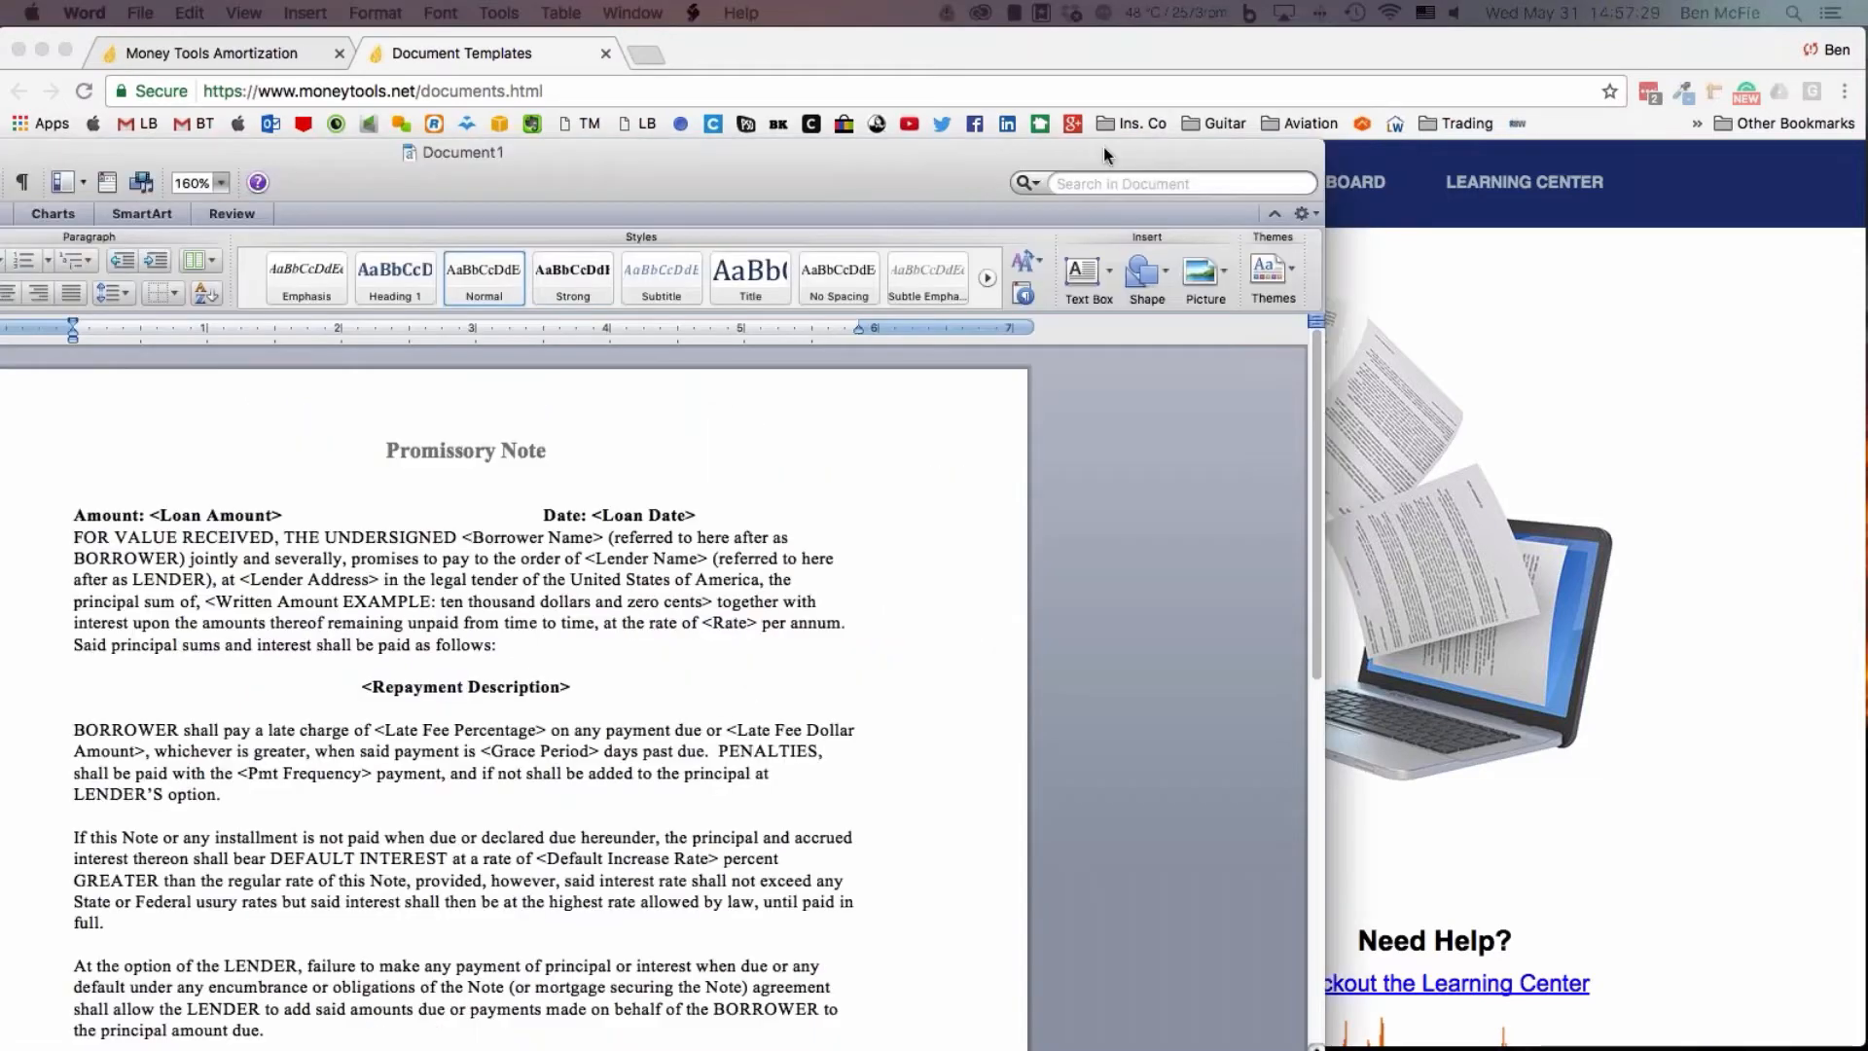
Check the workflow instructions behind the promissory note, start its automated workflow and accept the legal disclaimer
double_click(1104, 148)
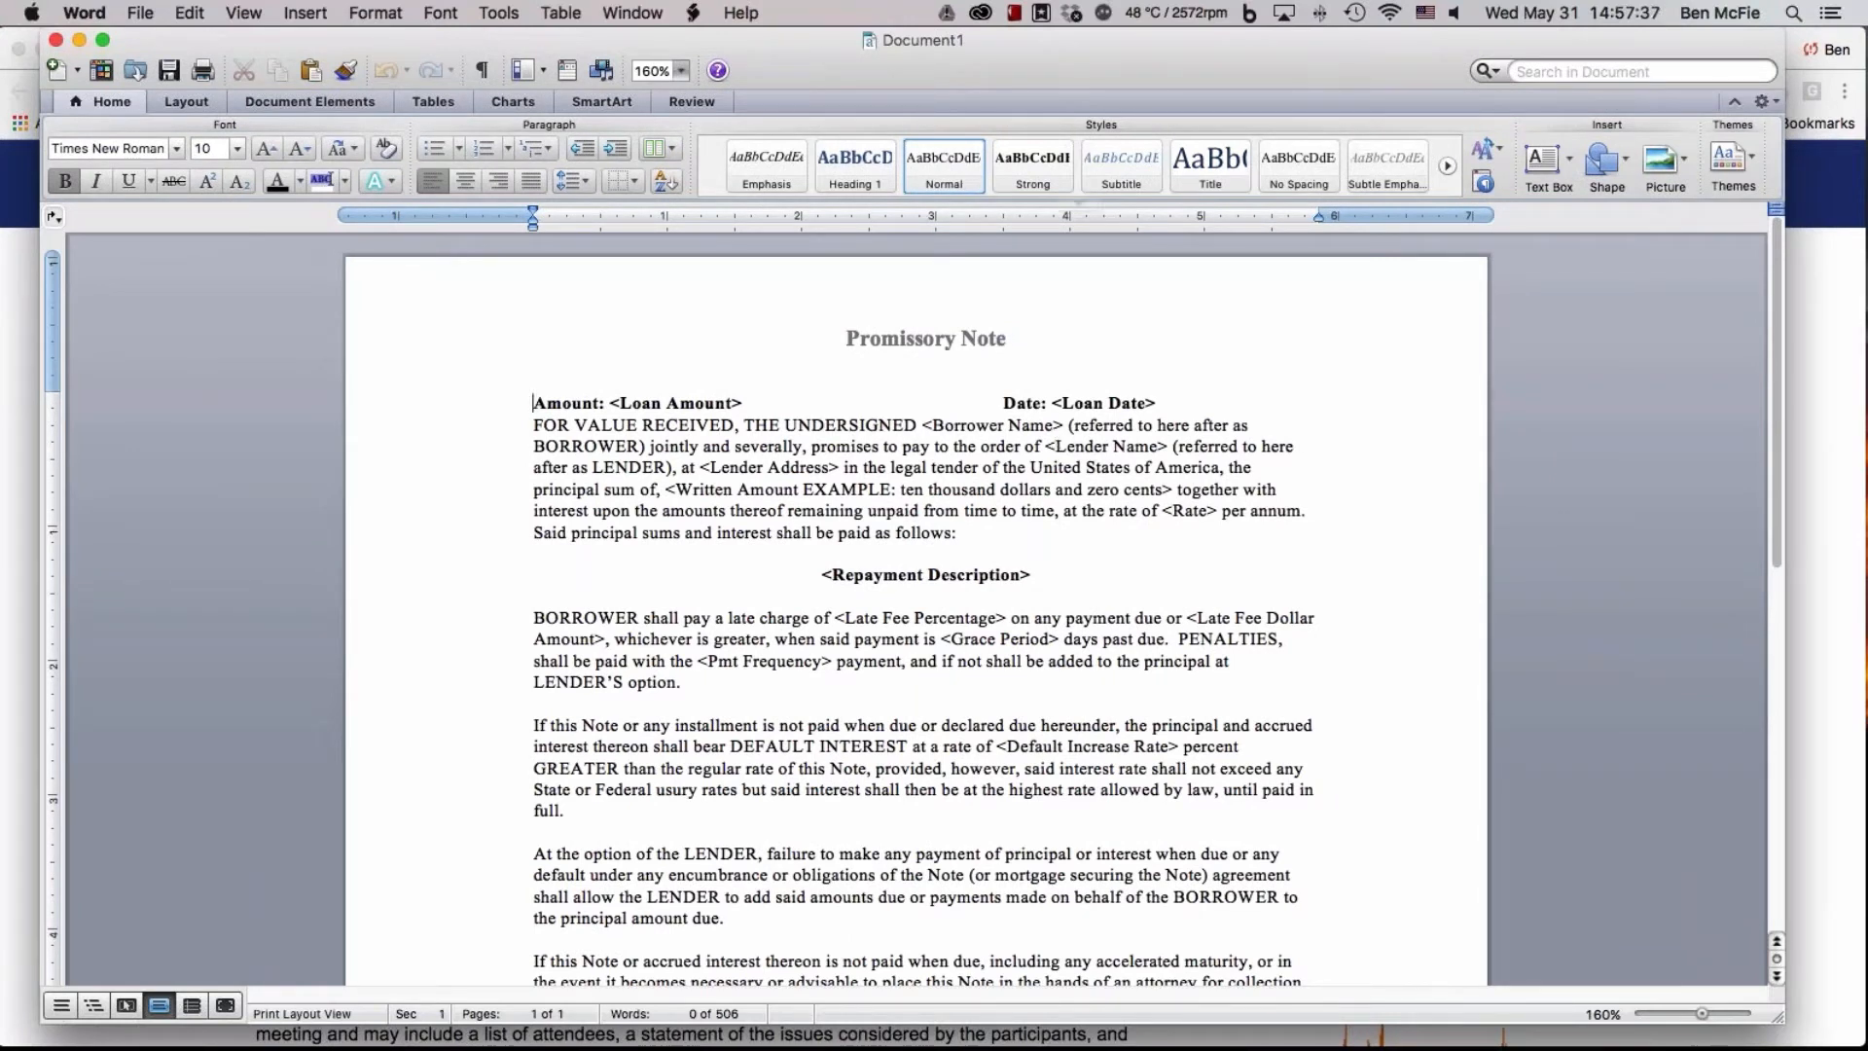
left_click_drag(804, 51, 809, 617)
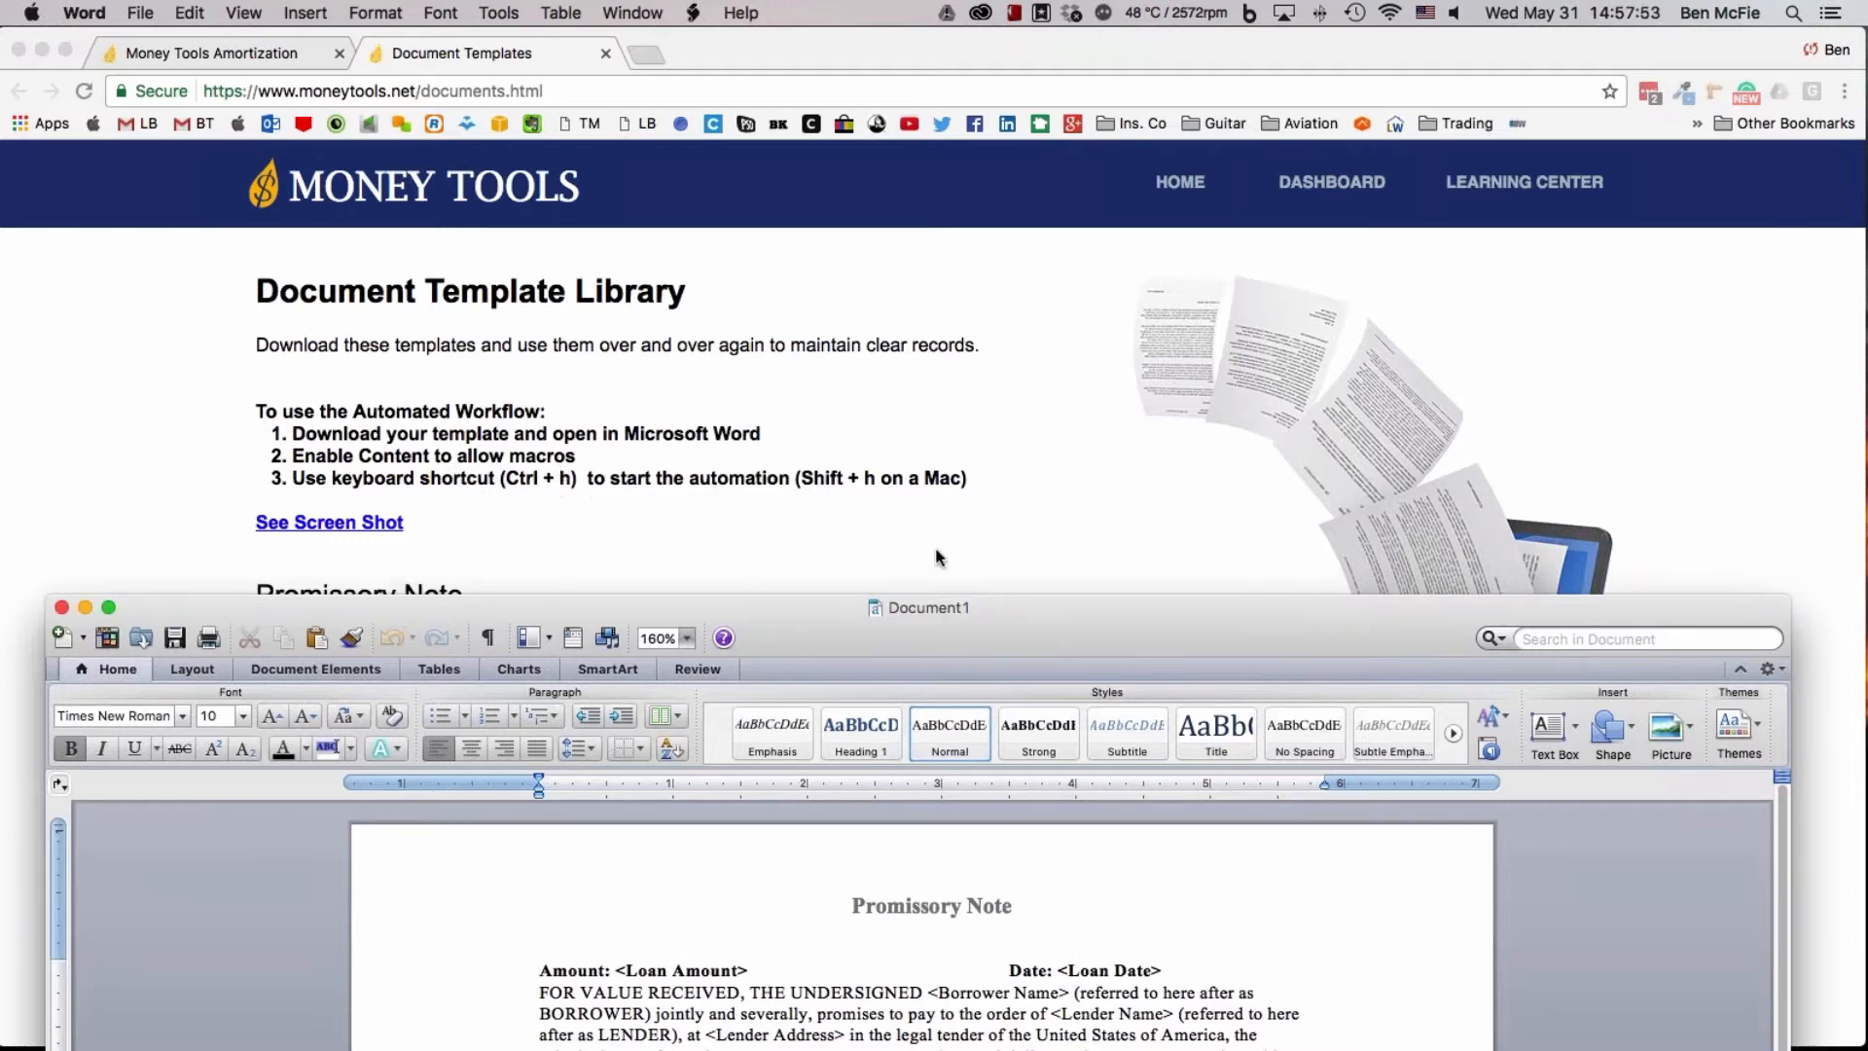
left_click_drag(1130, 607, 1161, 38)
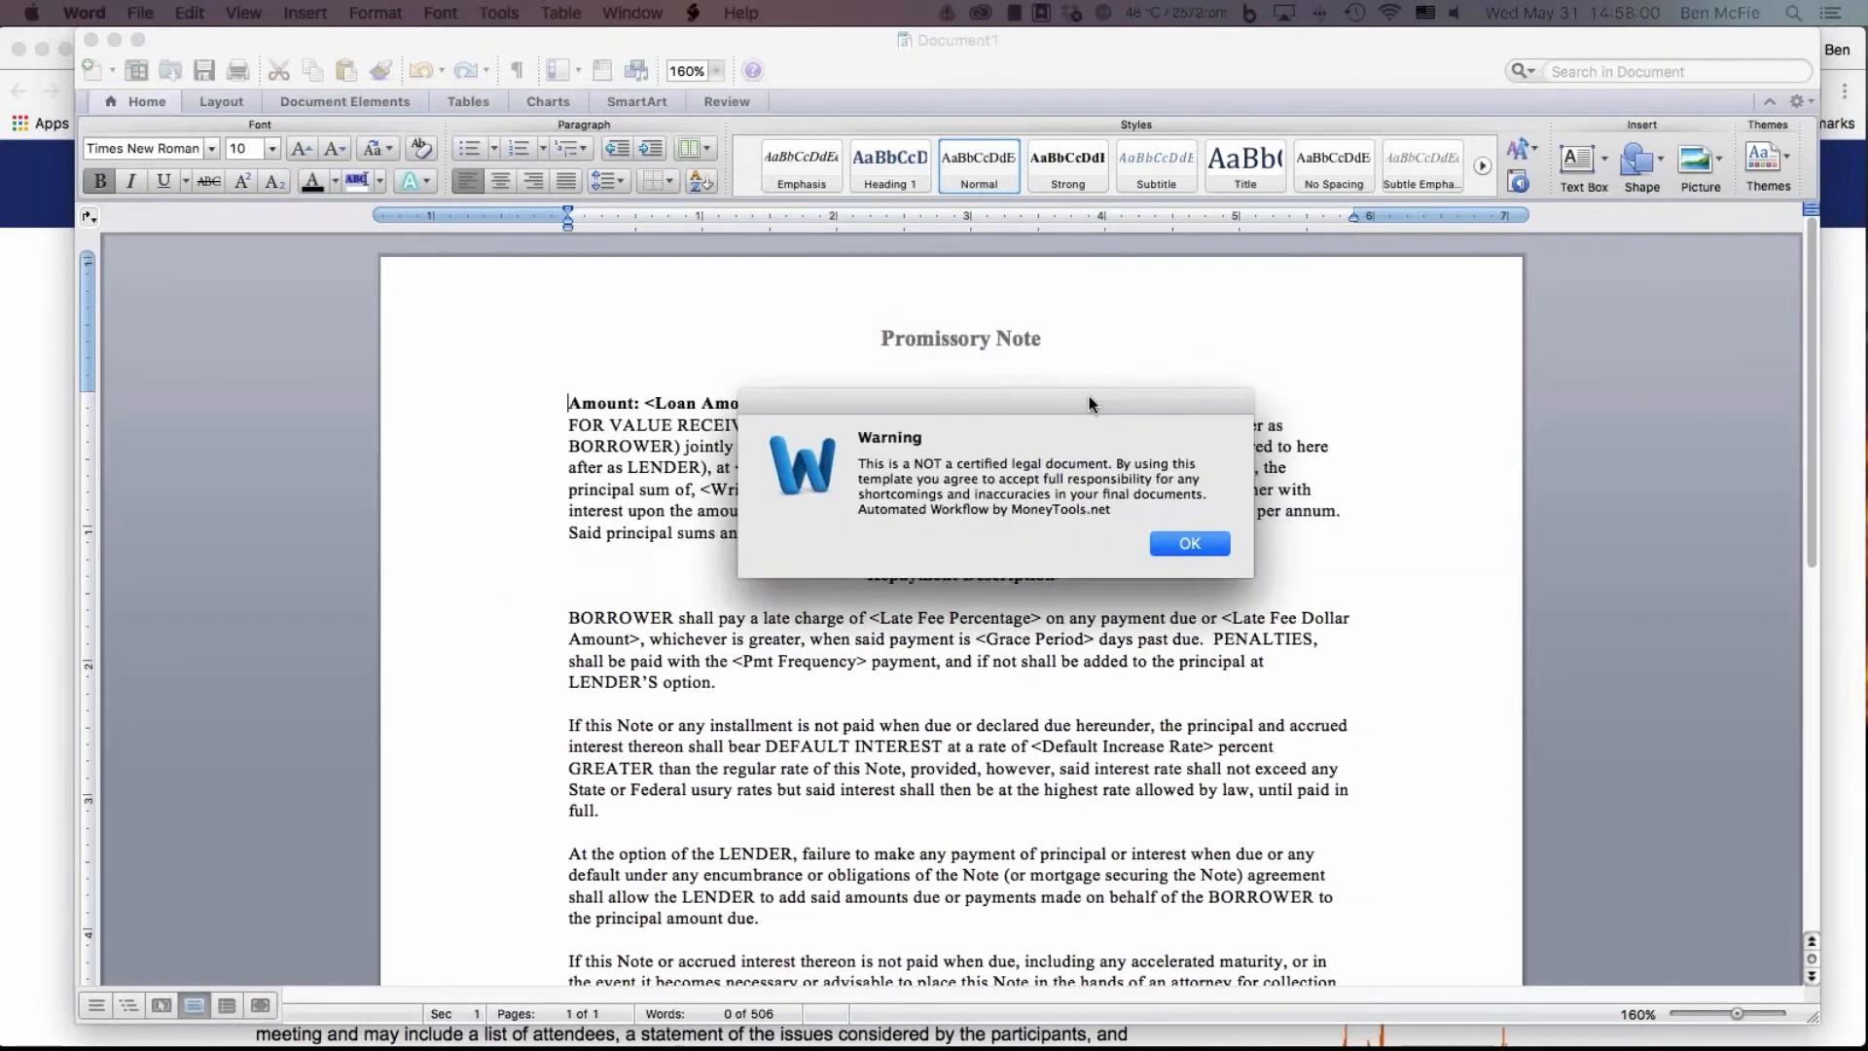
left_click_drag(1038, 419, 1036, 440)
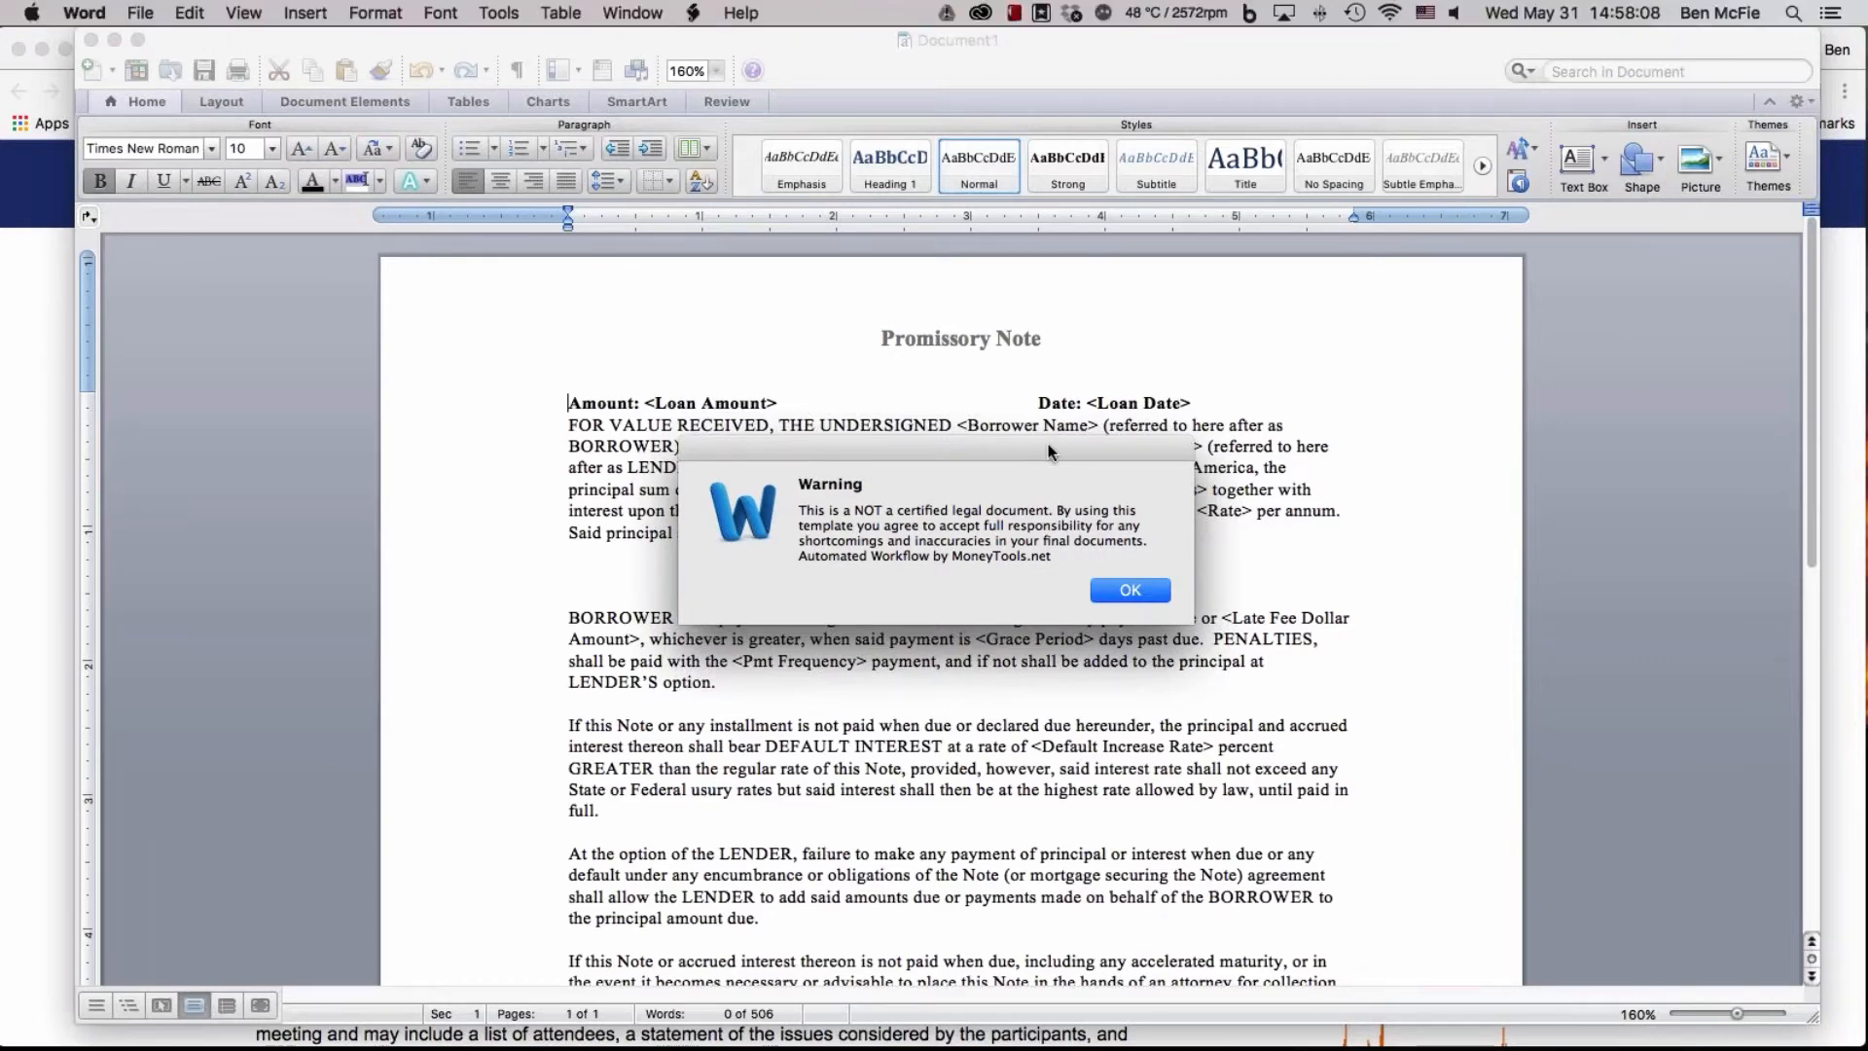
left_click(1129, 590)
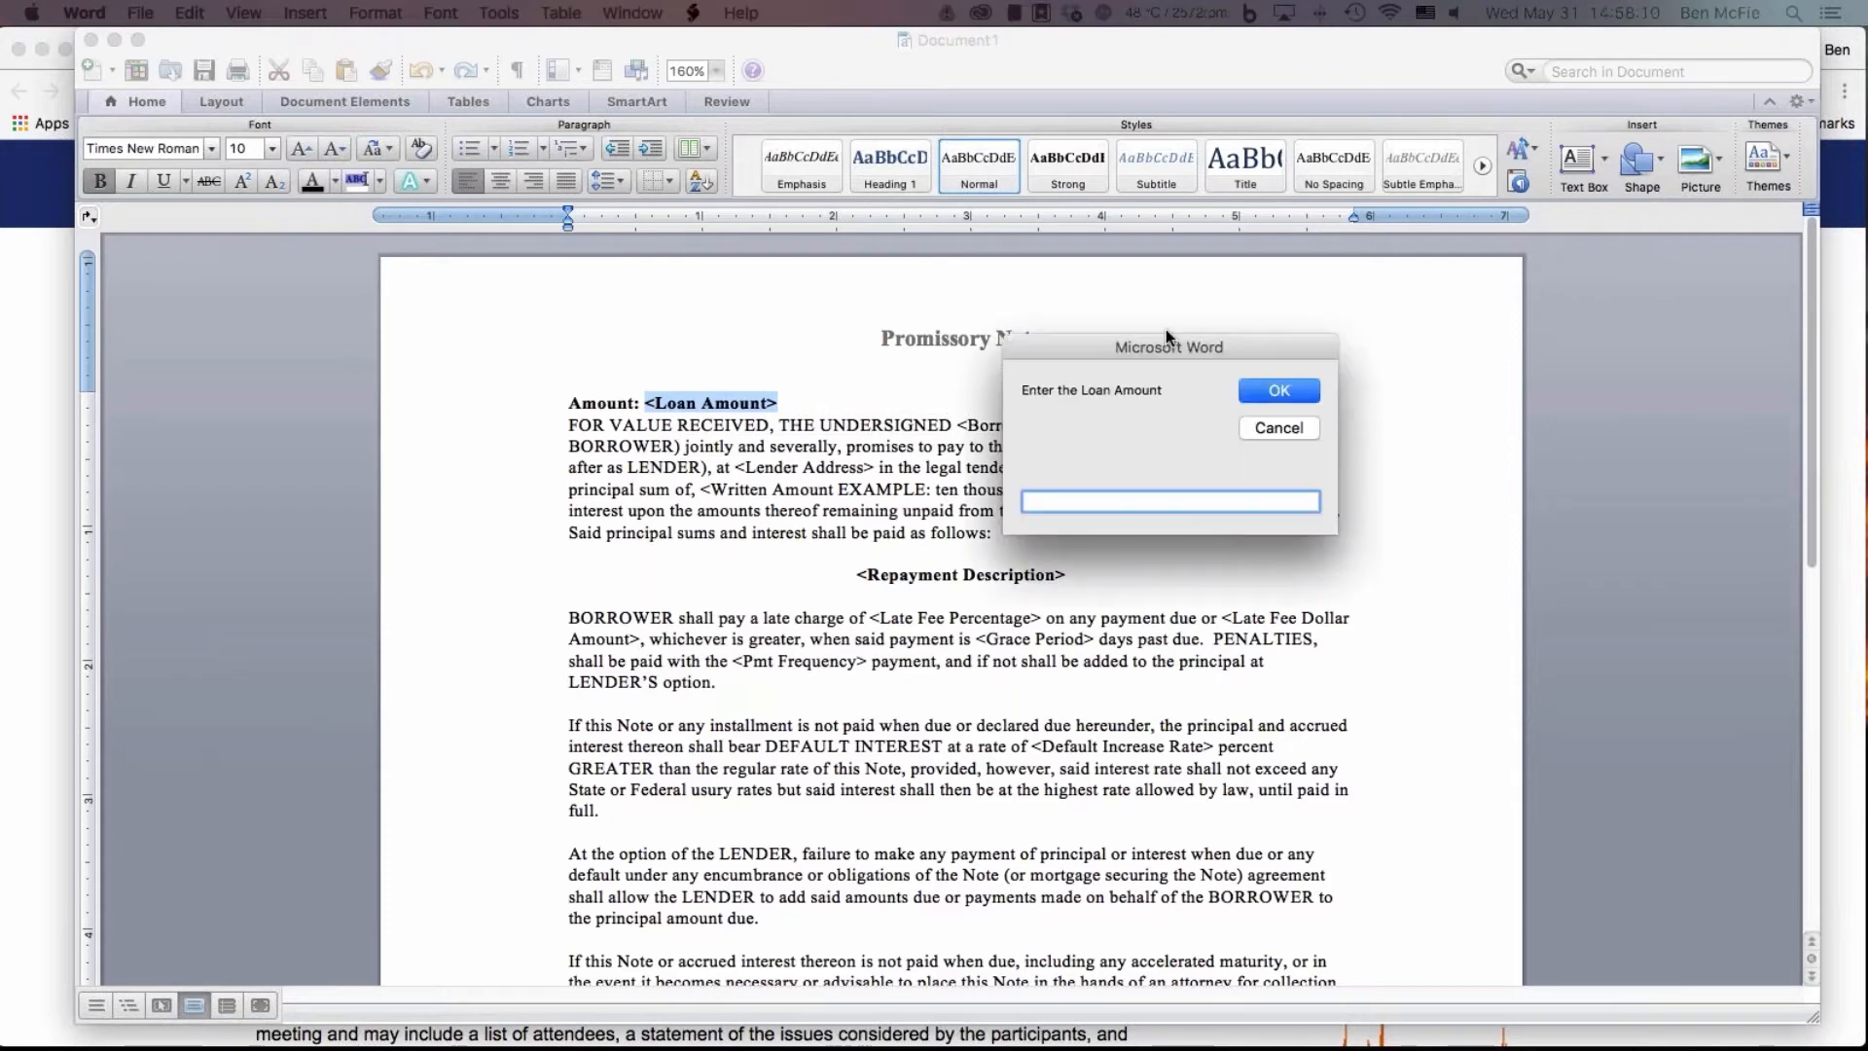
Fill in the promissory note's loan amount as $2000
left_click_drag(1165, 329, 856, 373)
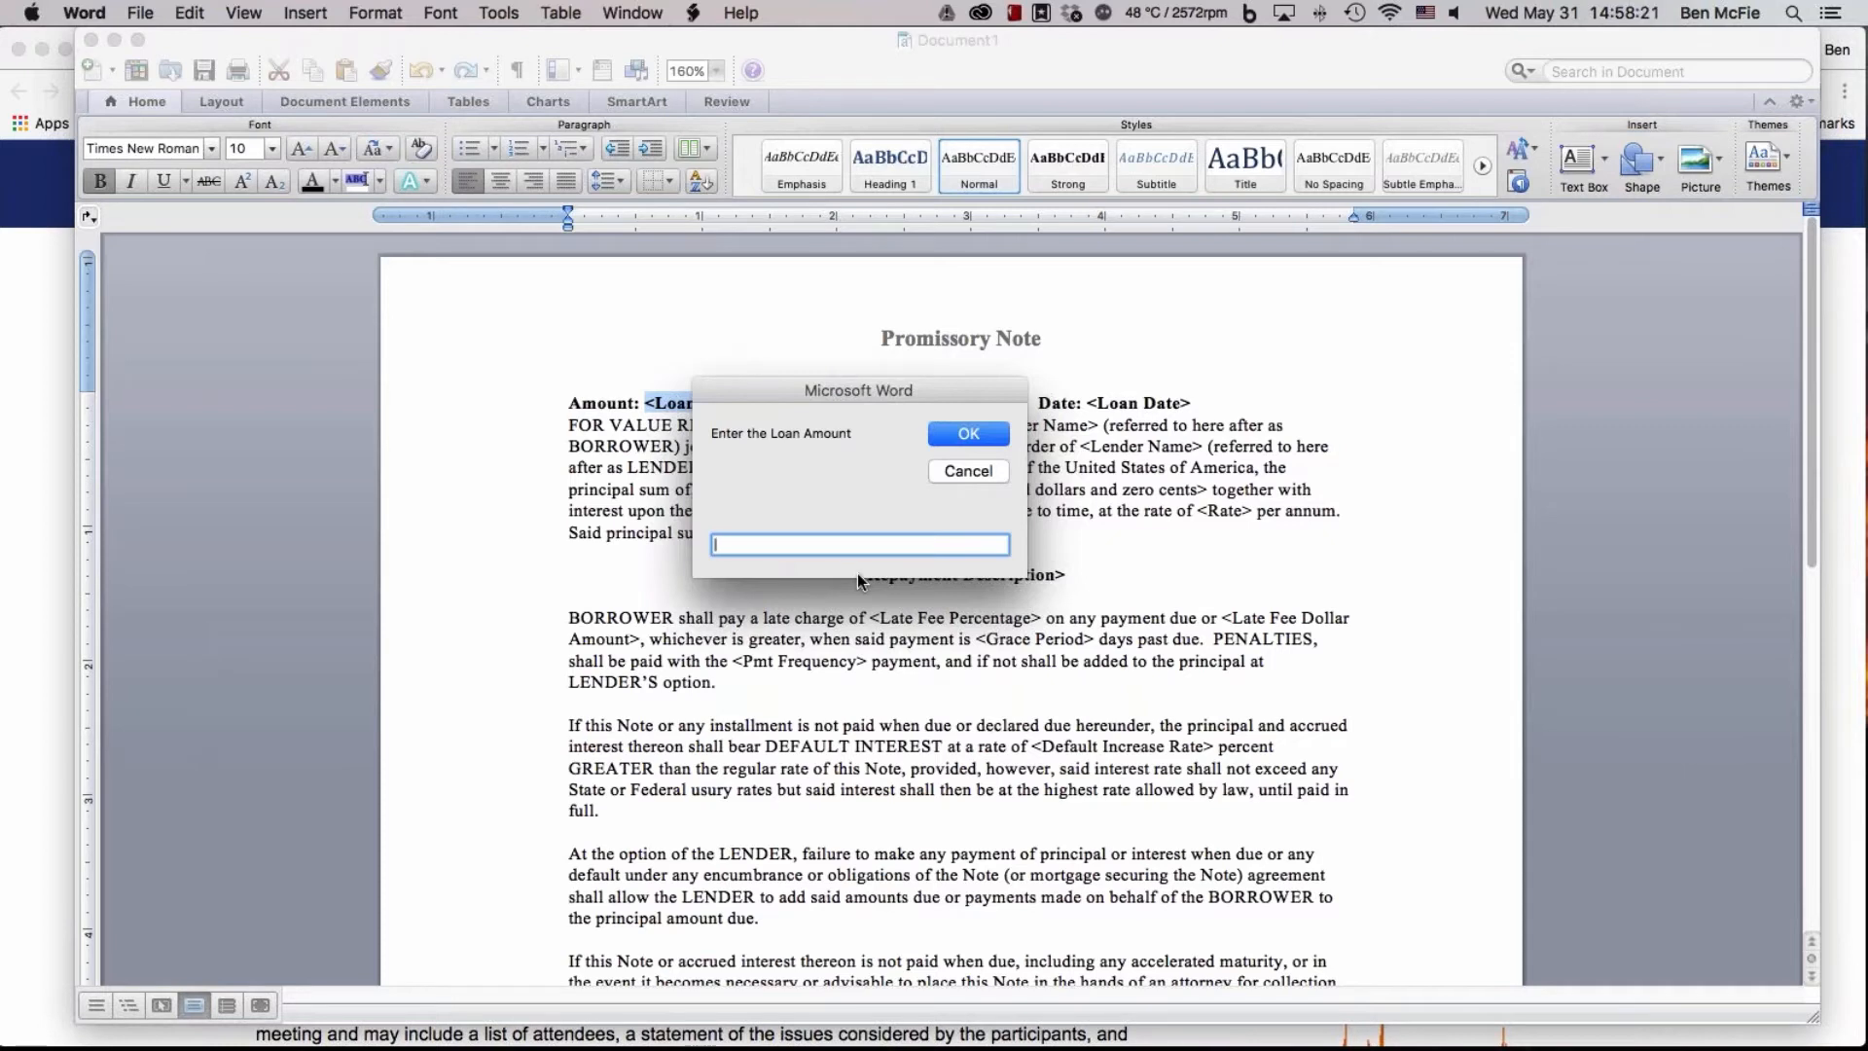
type("2000")
left_click(713, 545)
type("$")
key("Return")
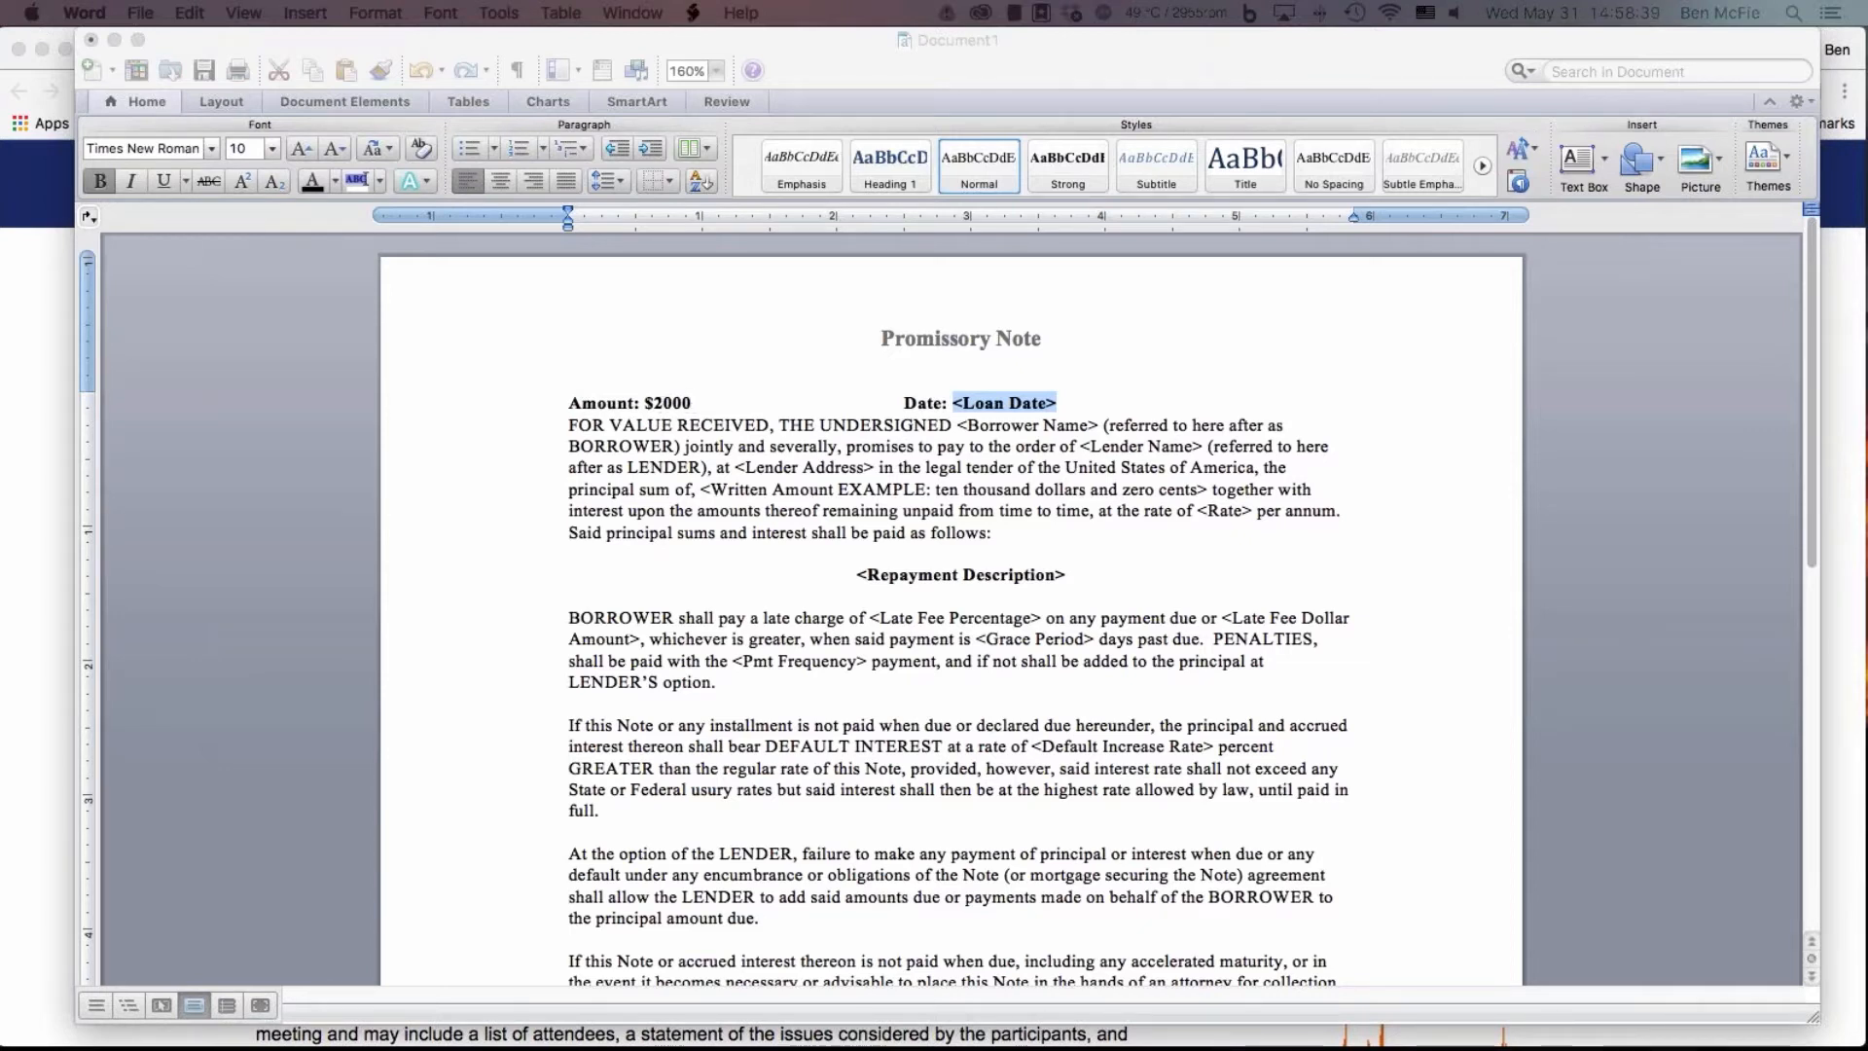
Fill in the promissory note's loan date as 05/31/2017
left_click_drag(370, 432, 1029, 532)
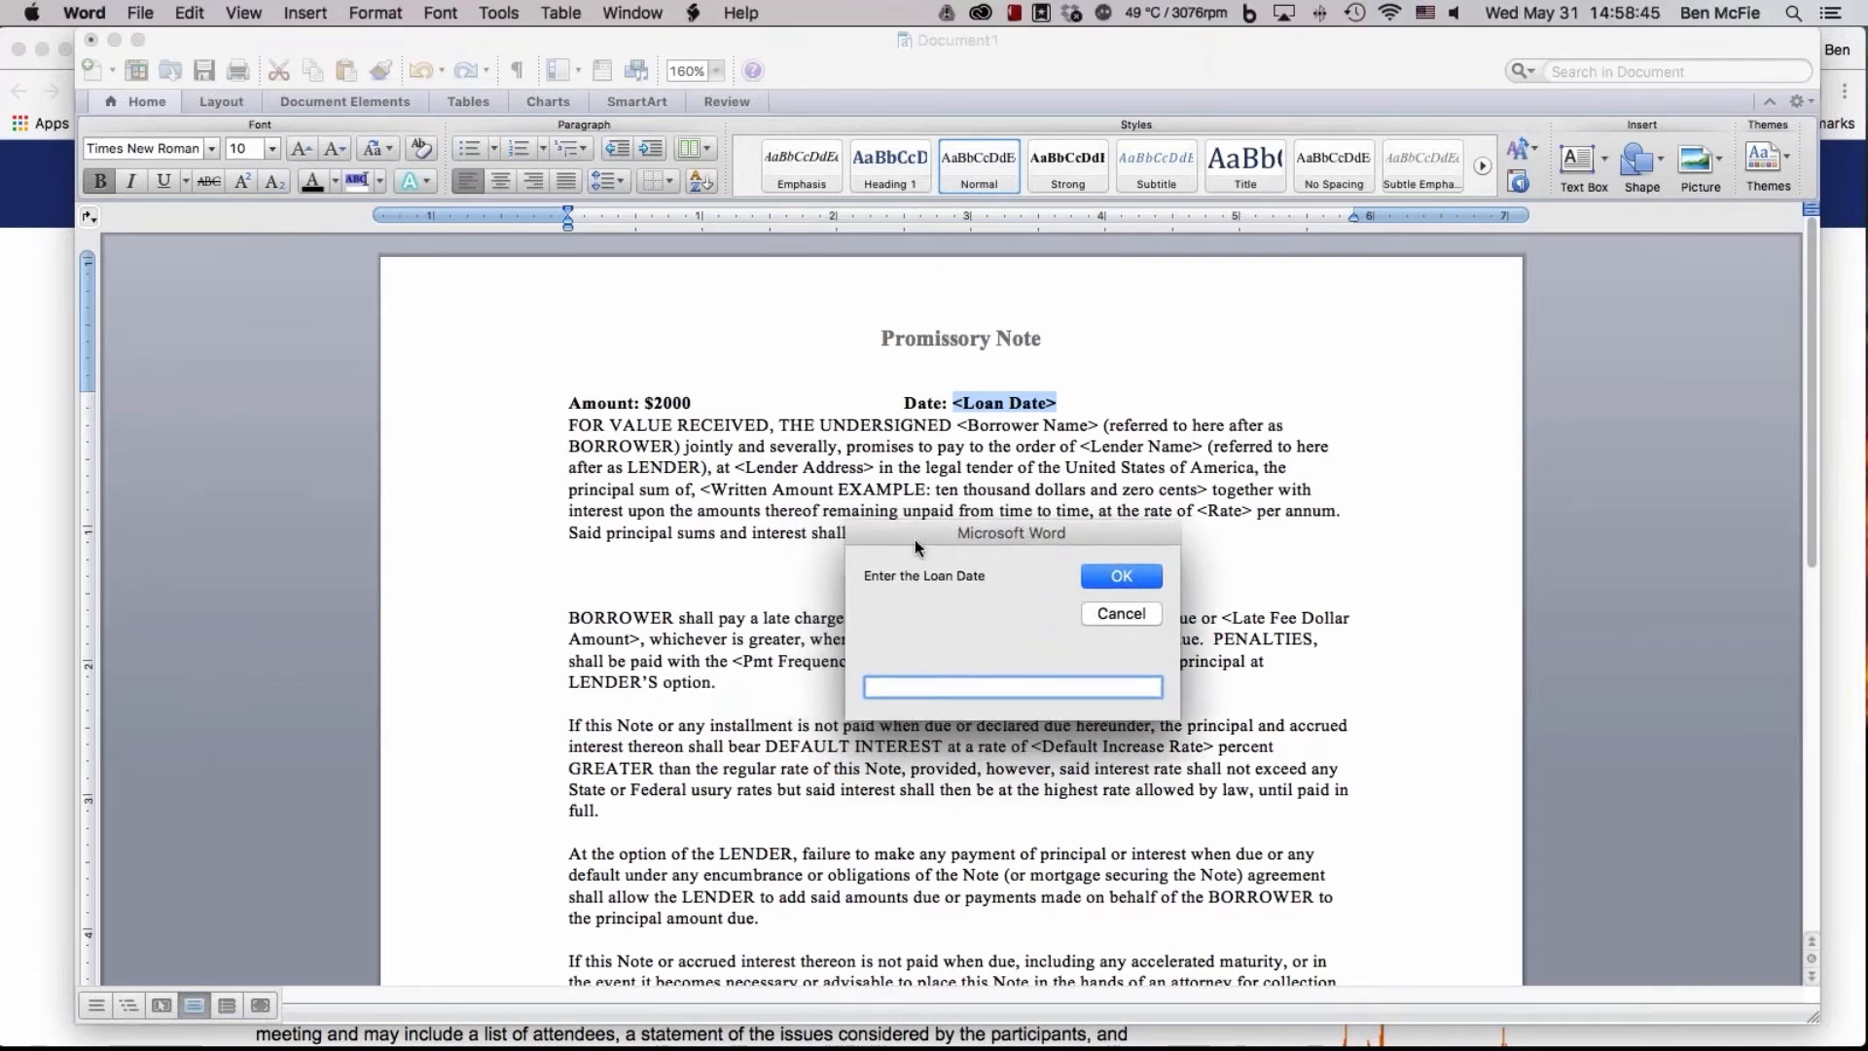
left_click_drag(946, 545, 868, 562)
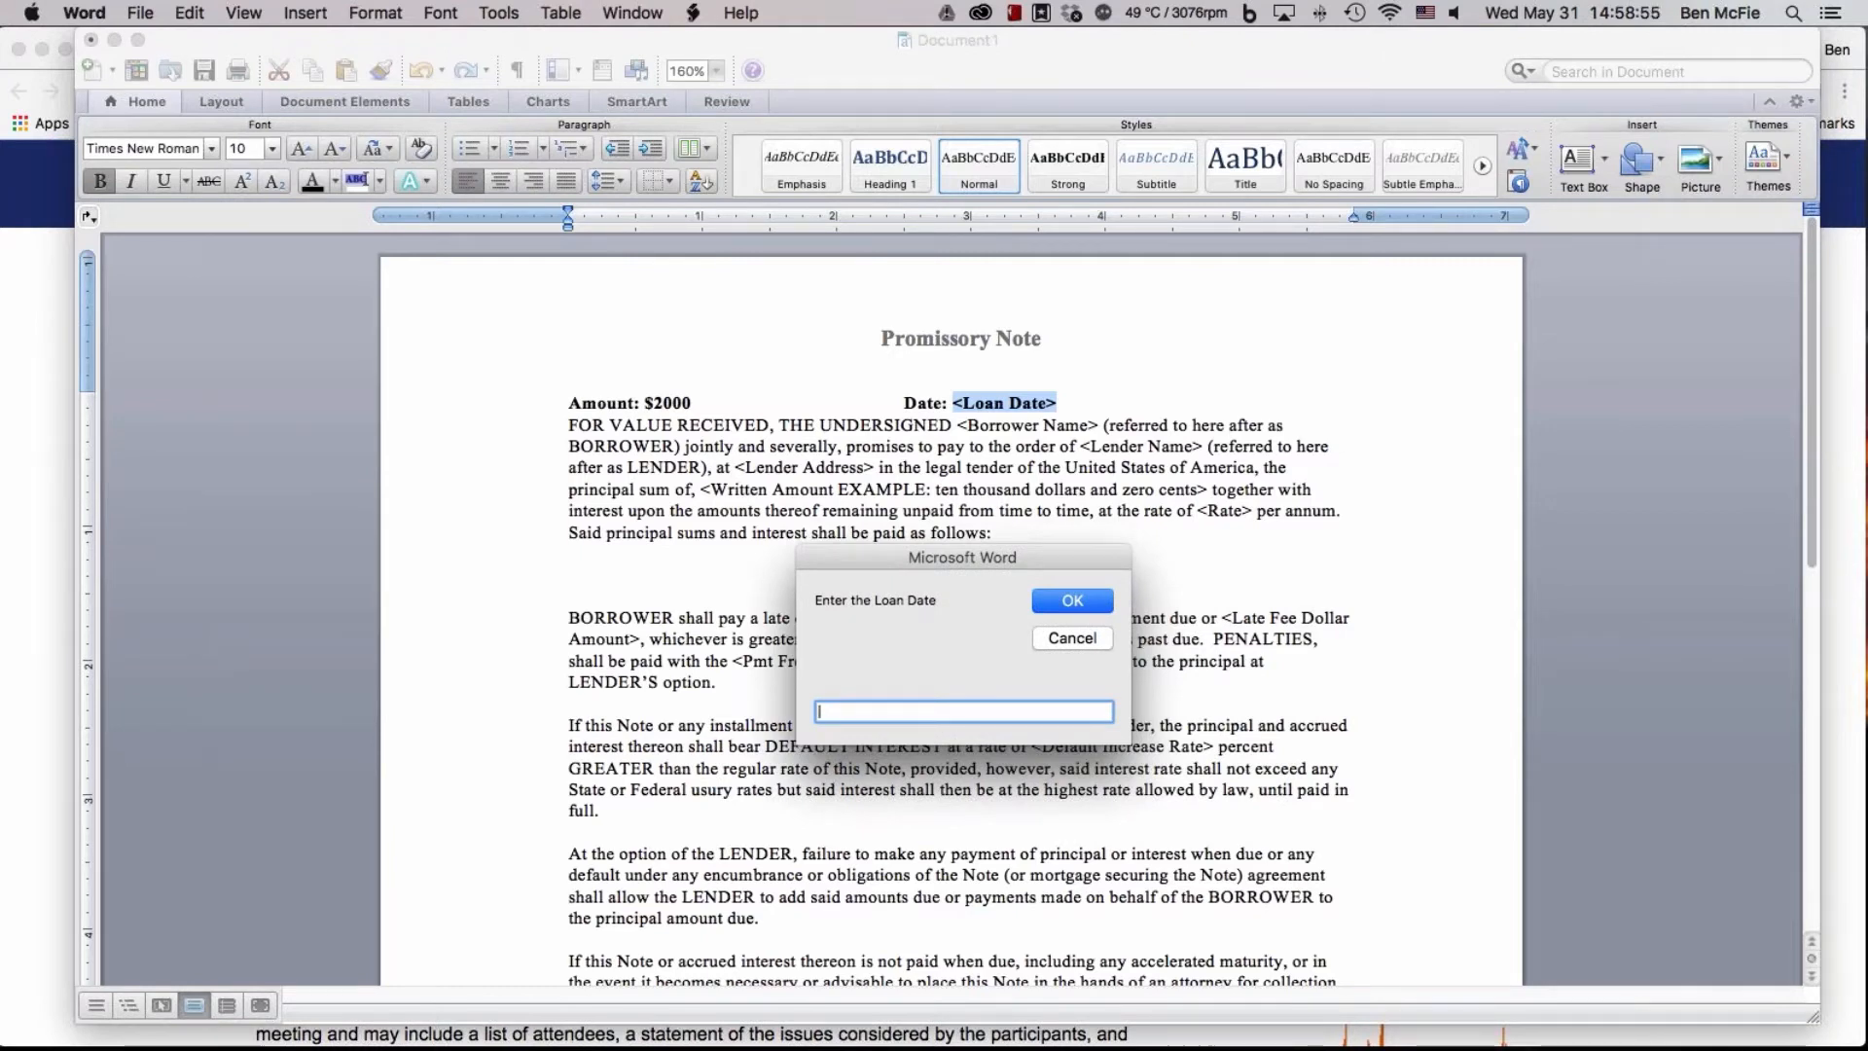
type("05/31/2017")
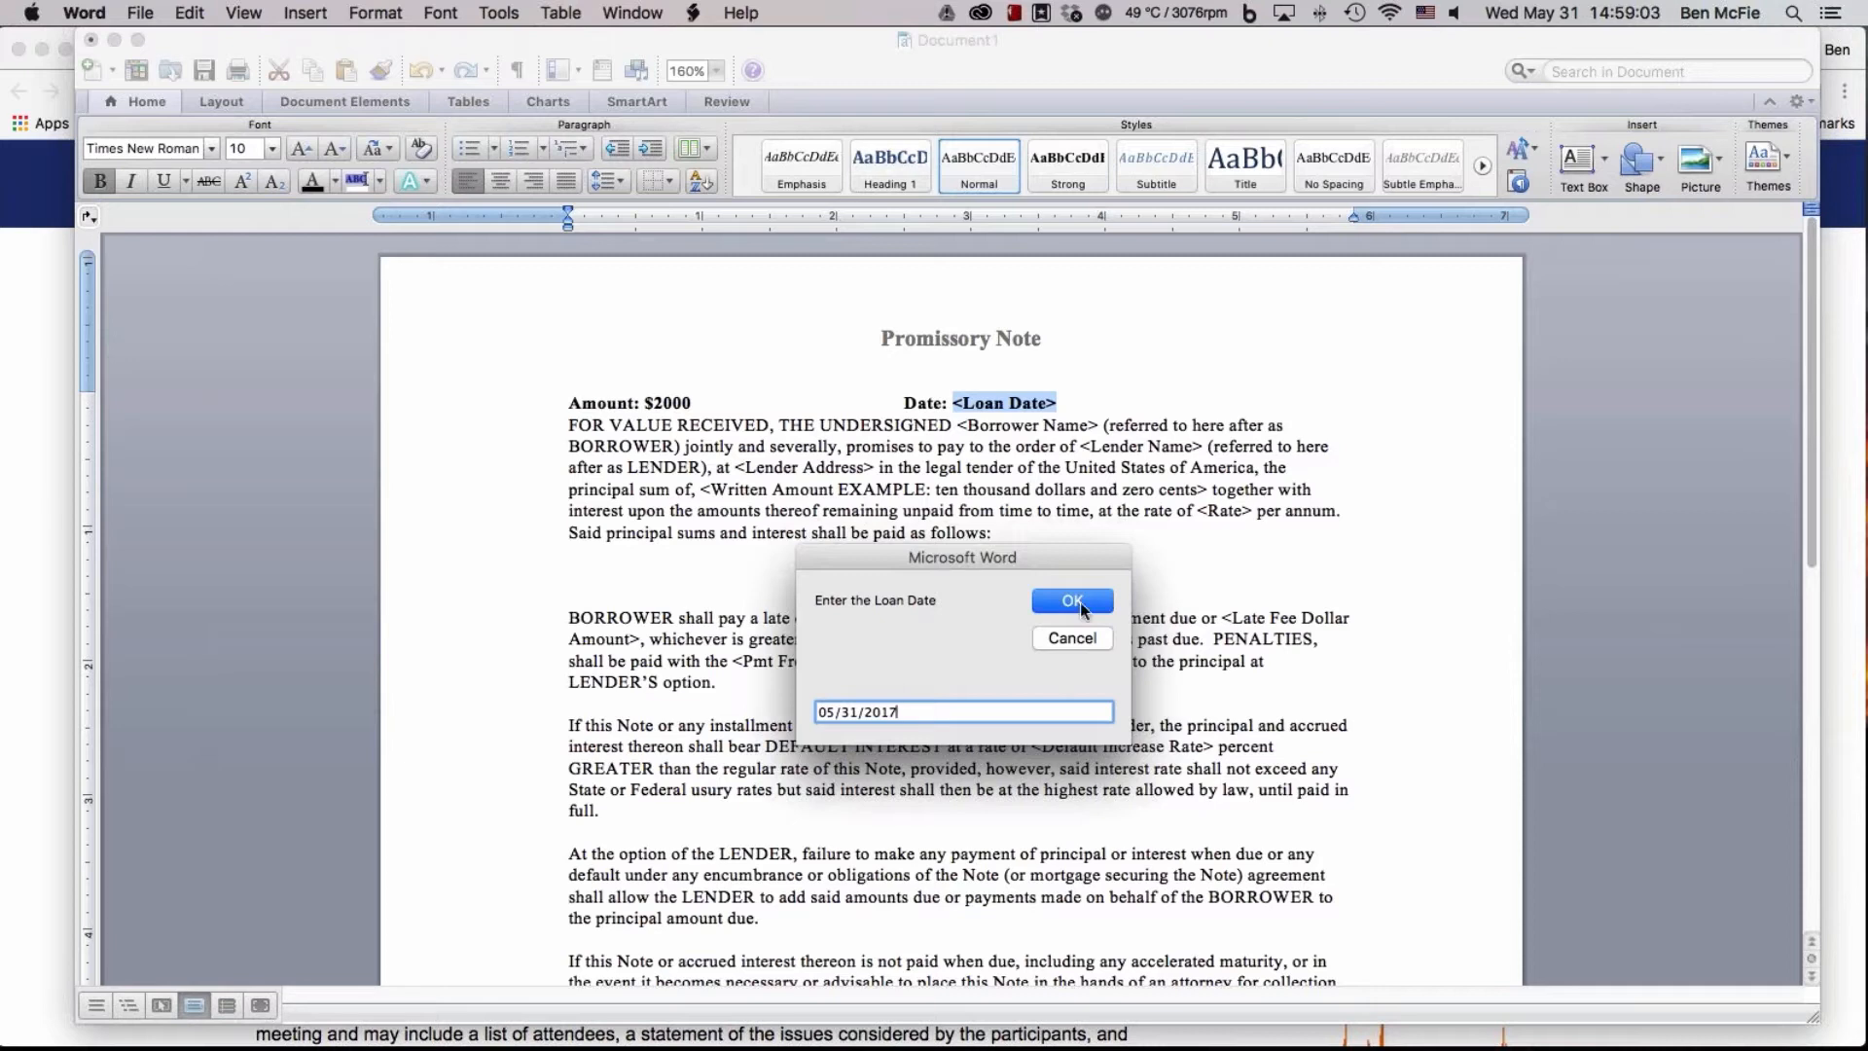
left_click(1081, 607)
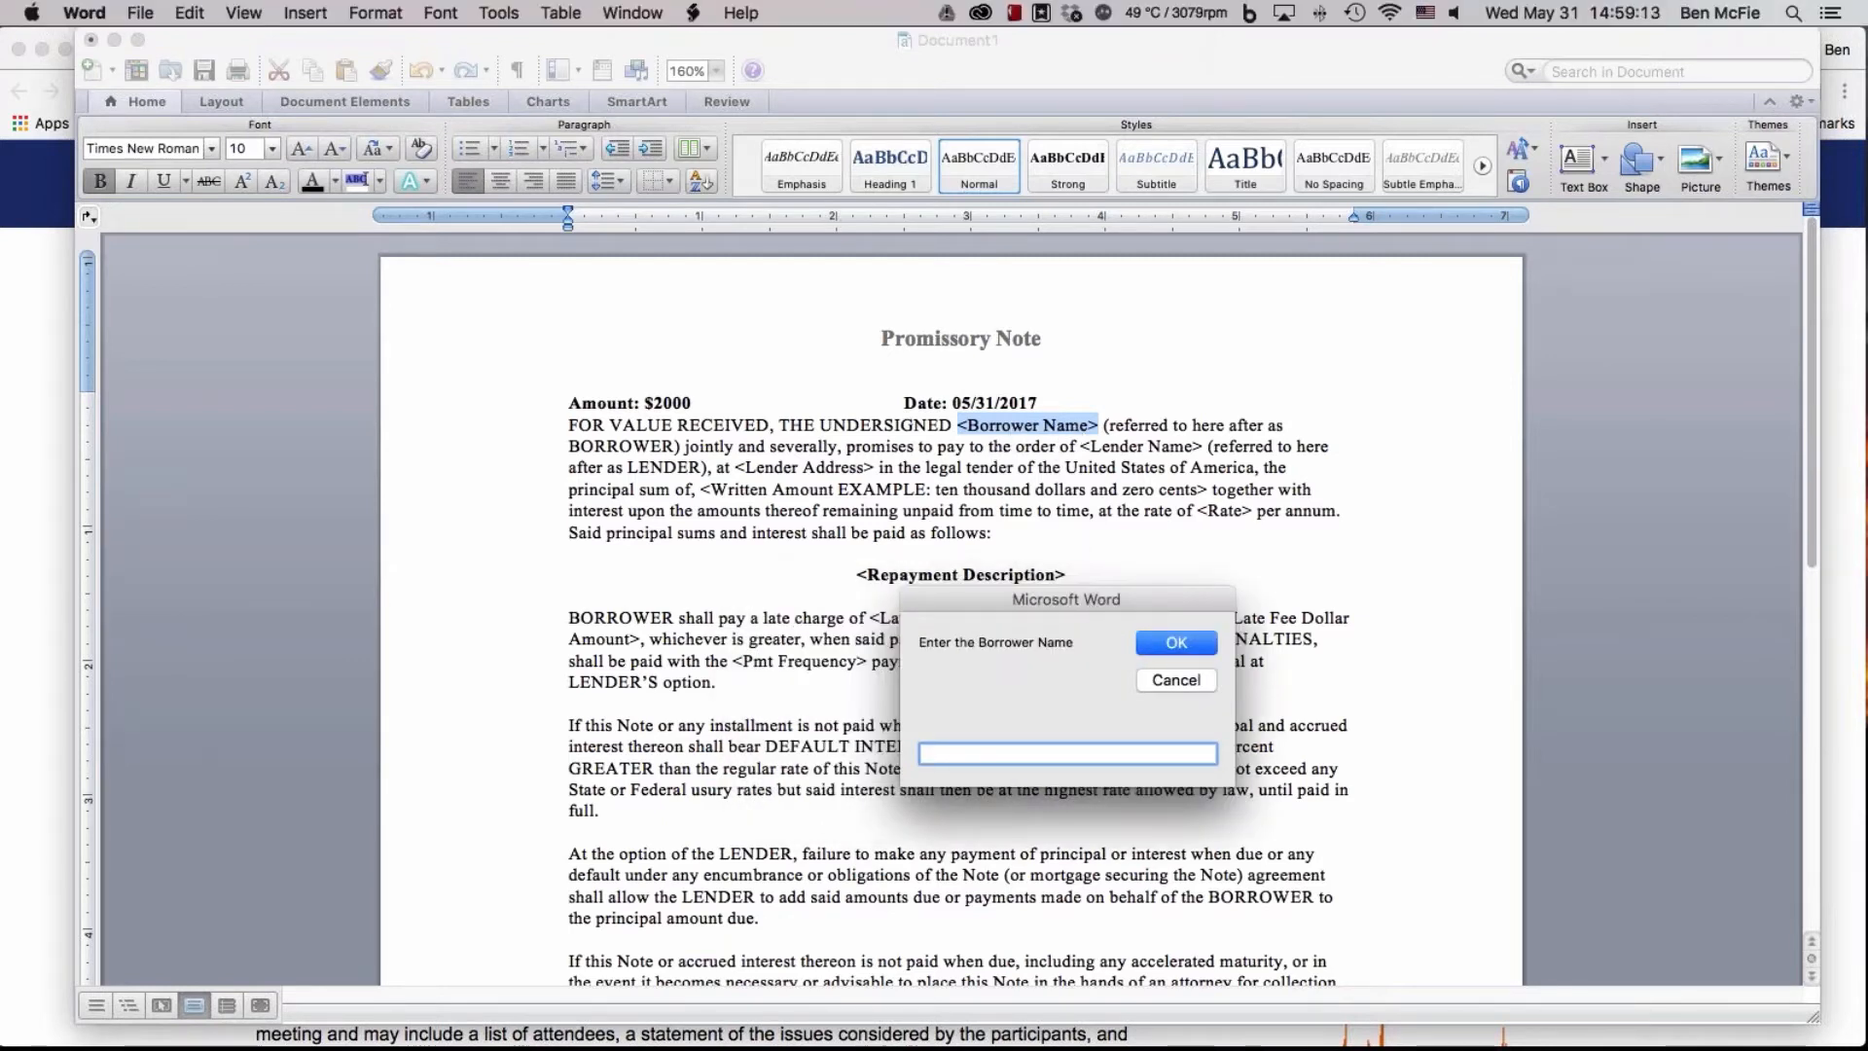
Fill in the full names of the borrower and the lender in the promissory note
key("Return")
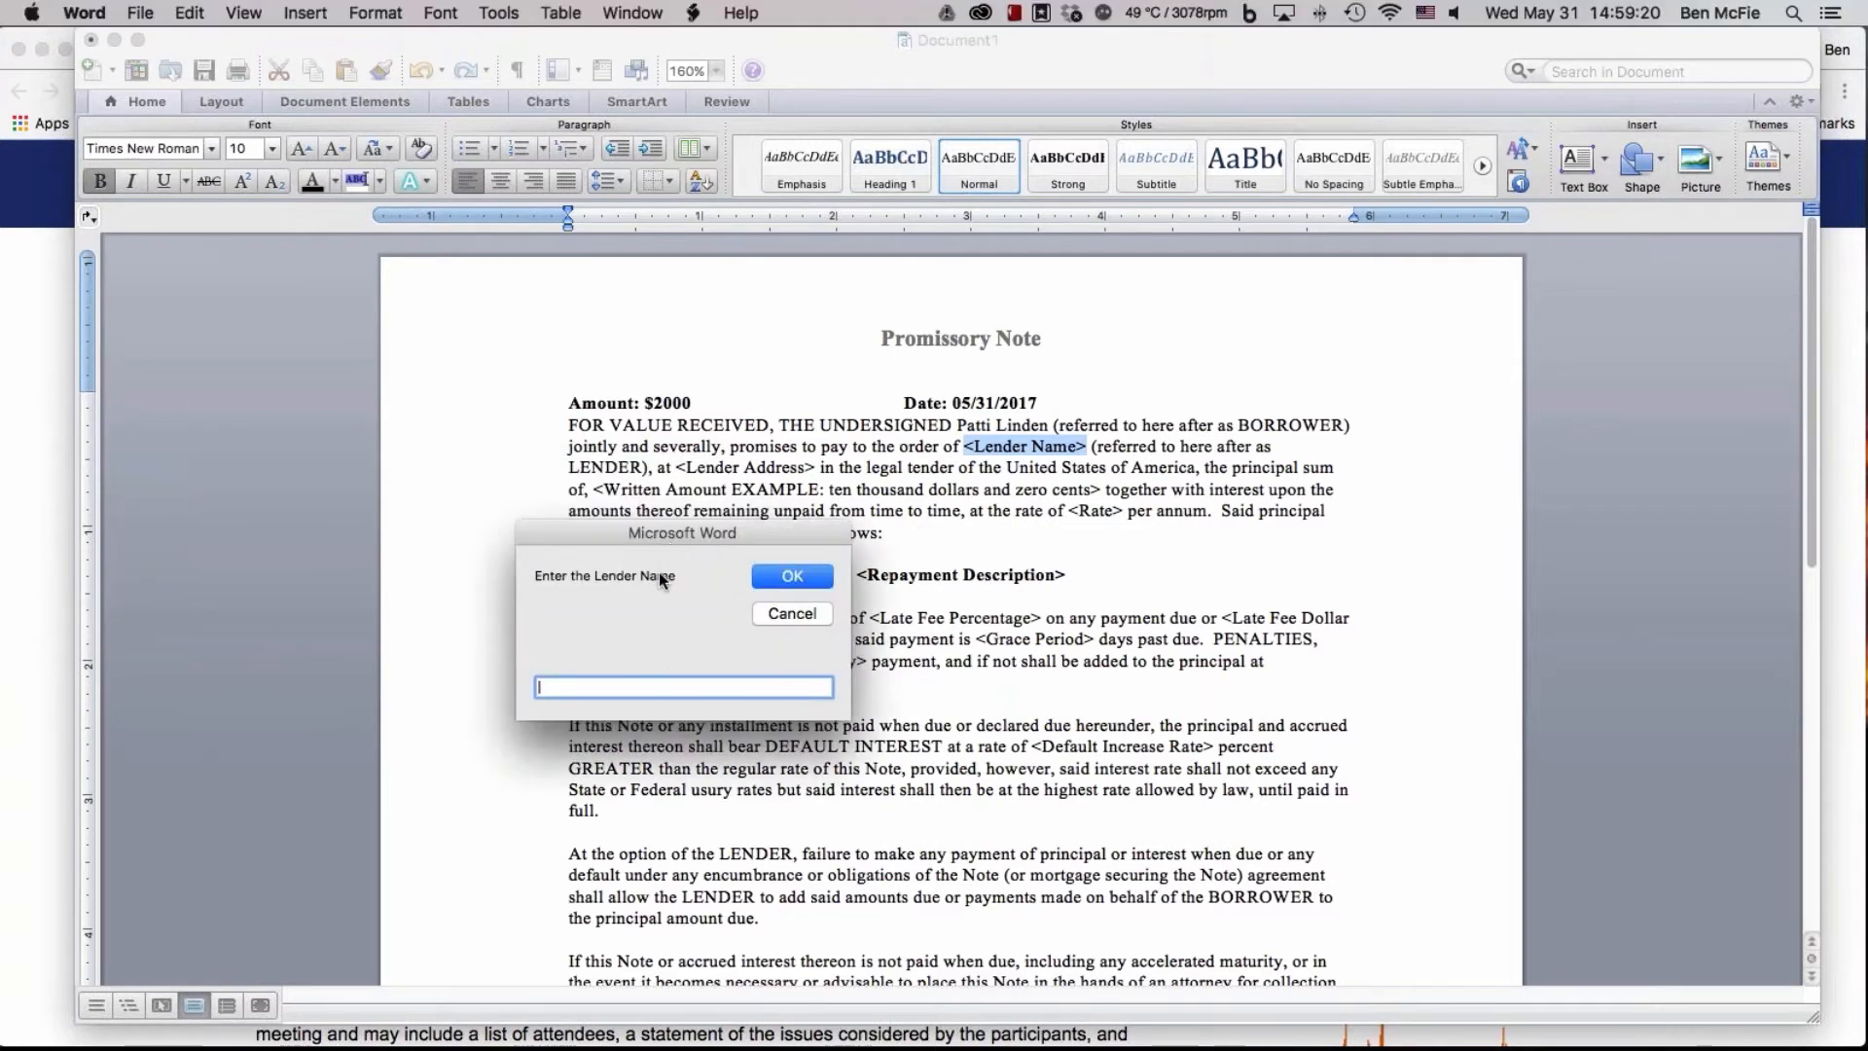
key("Return")
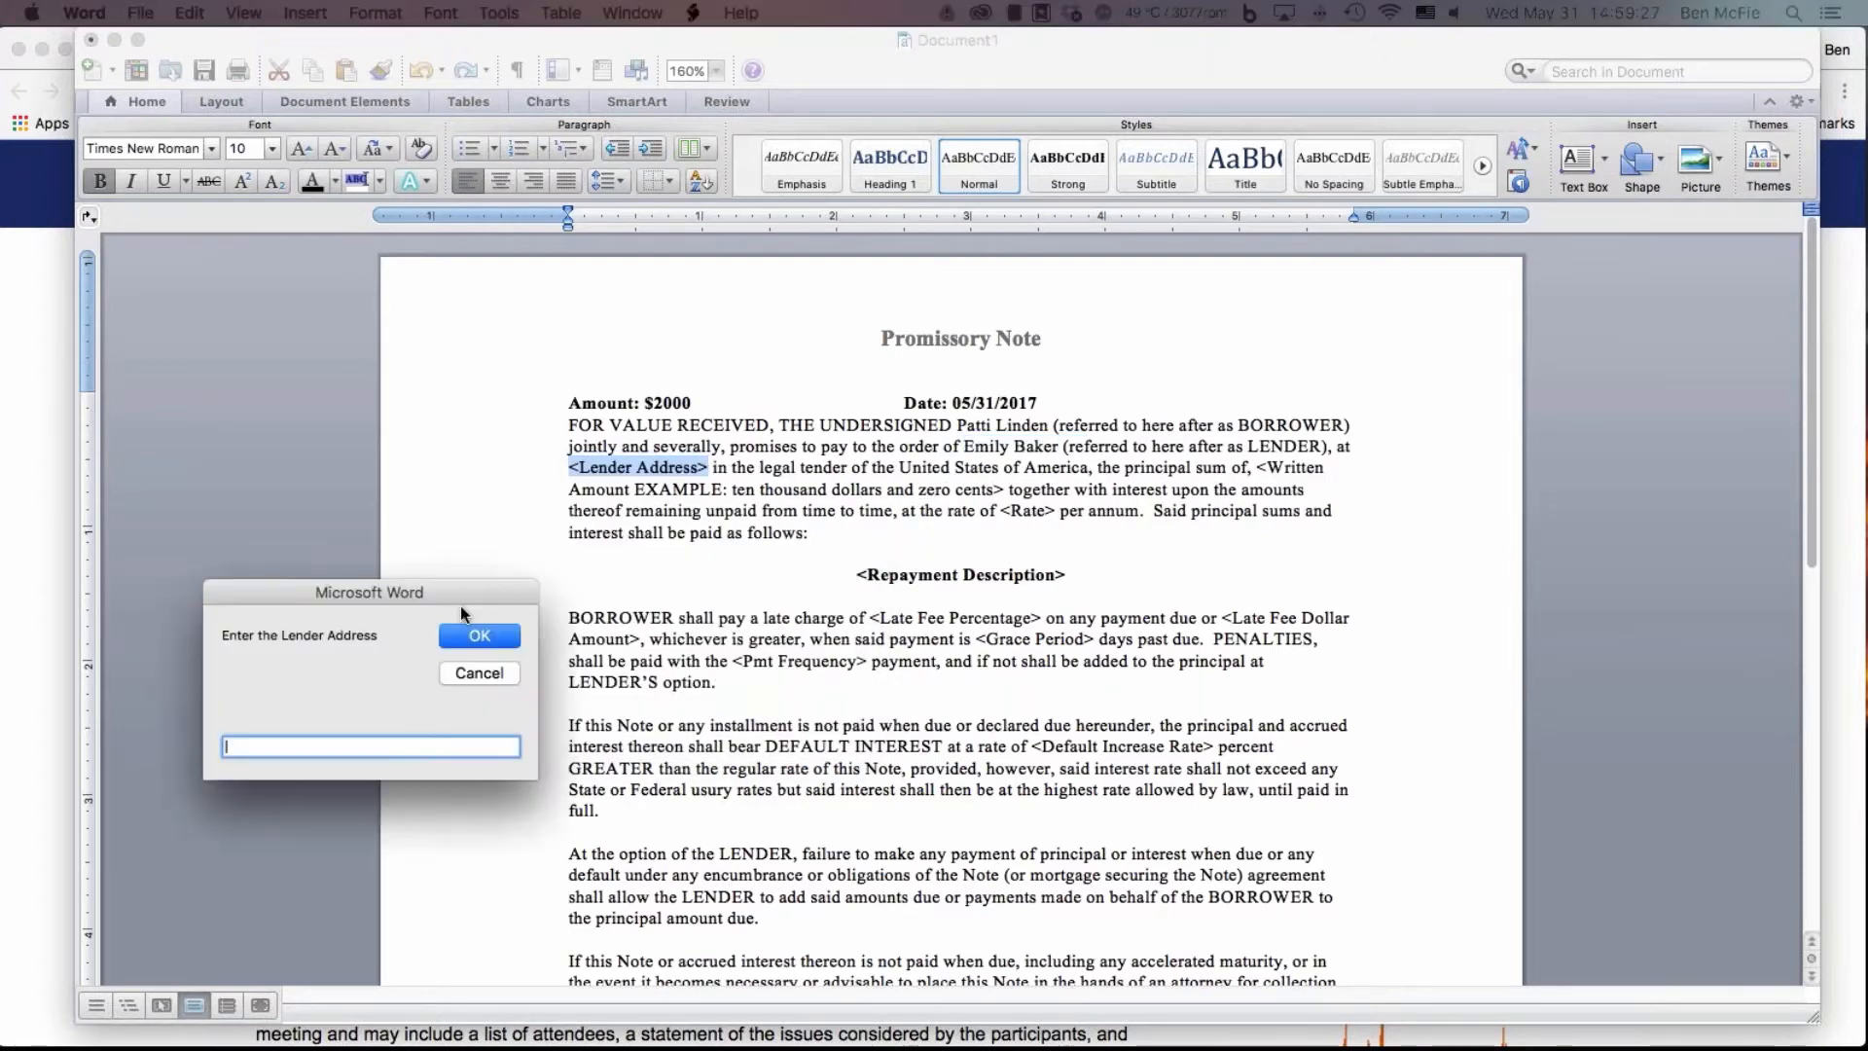
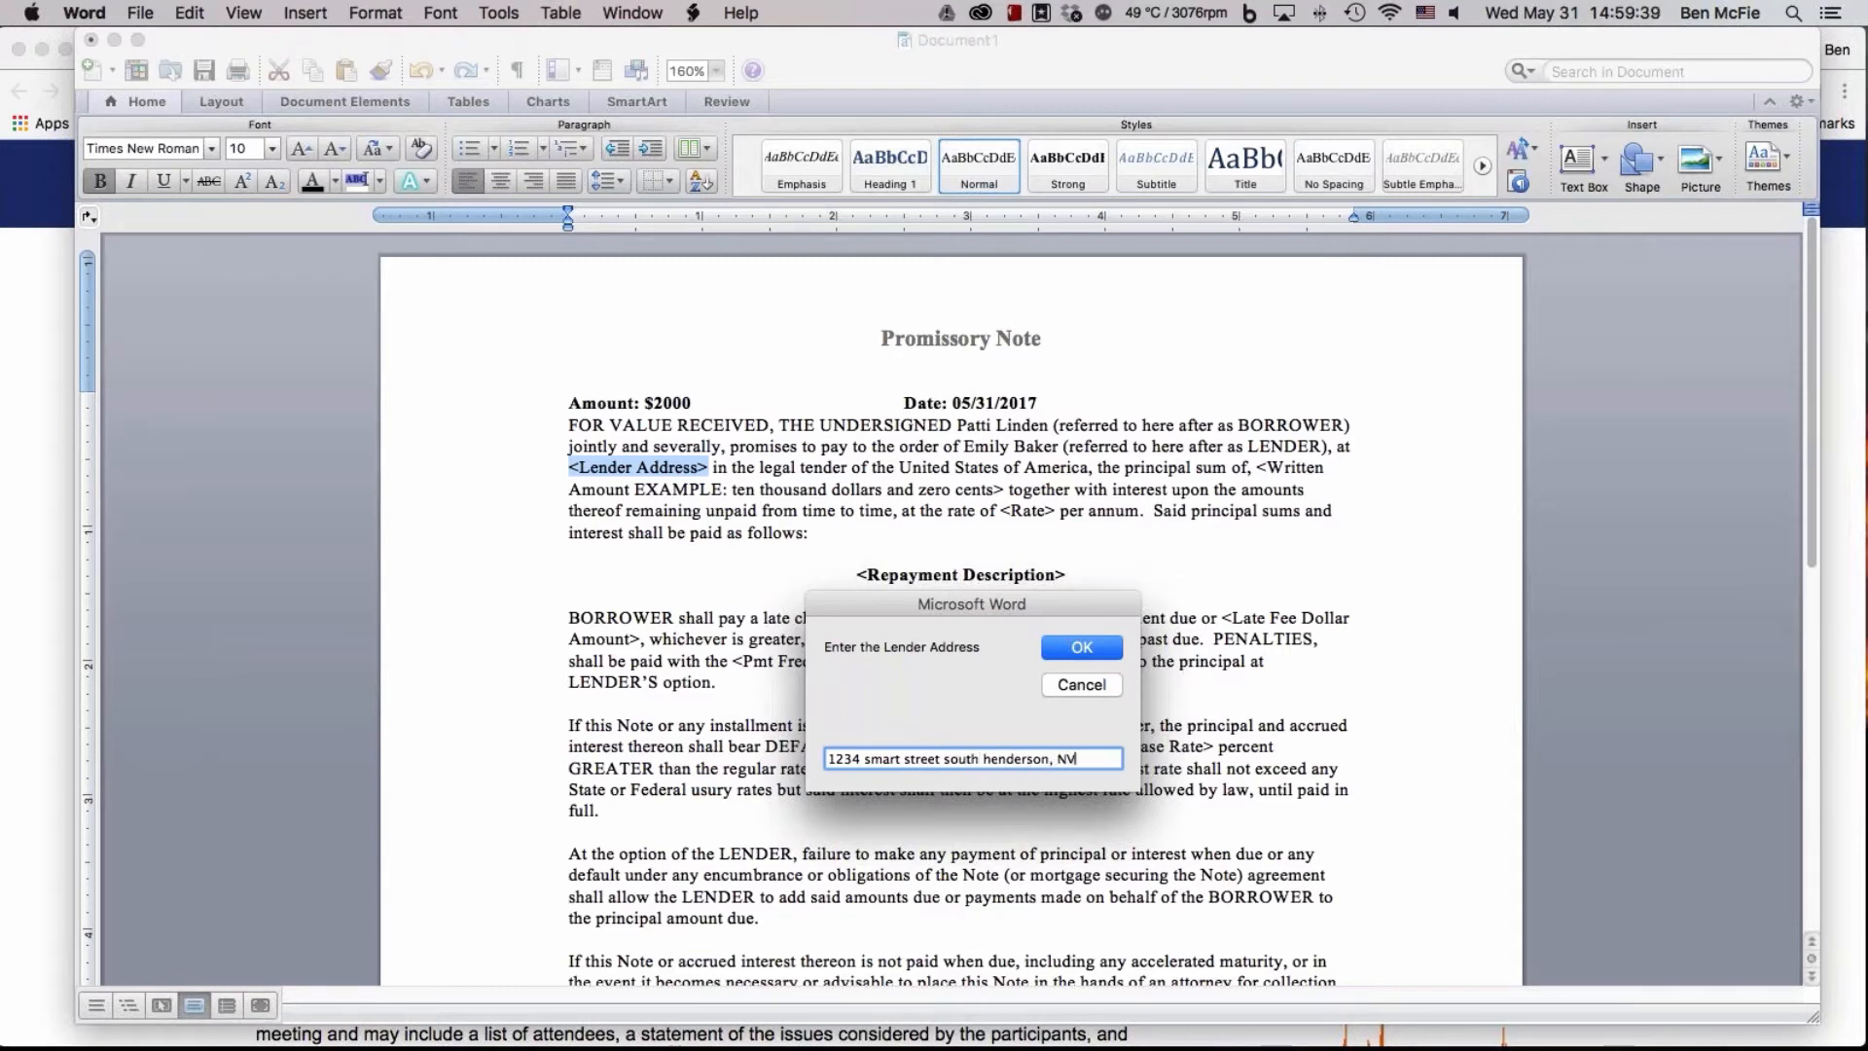
Fill in the lender's full postal address in the promissory note
left_click(1082, 648)
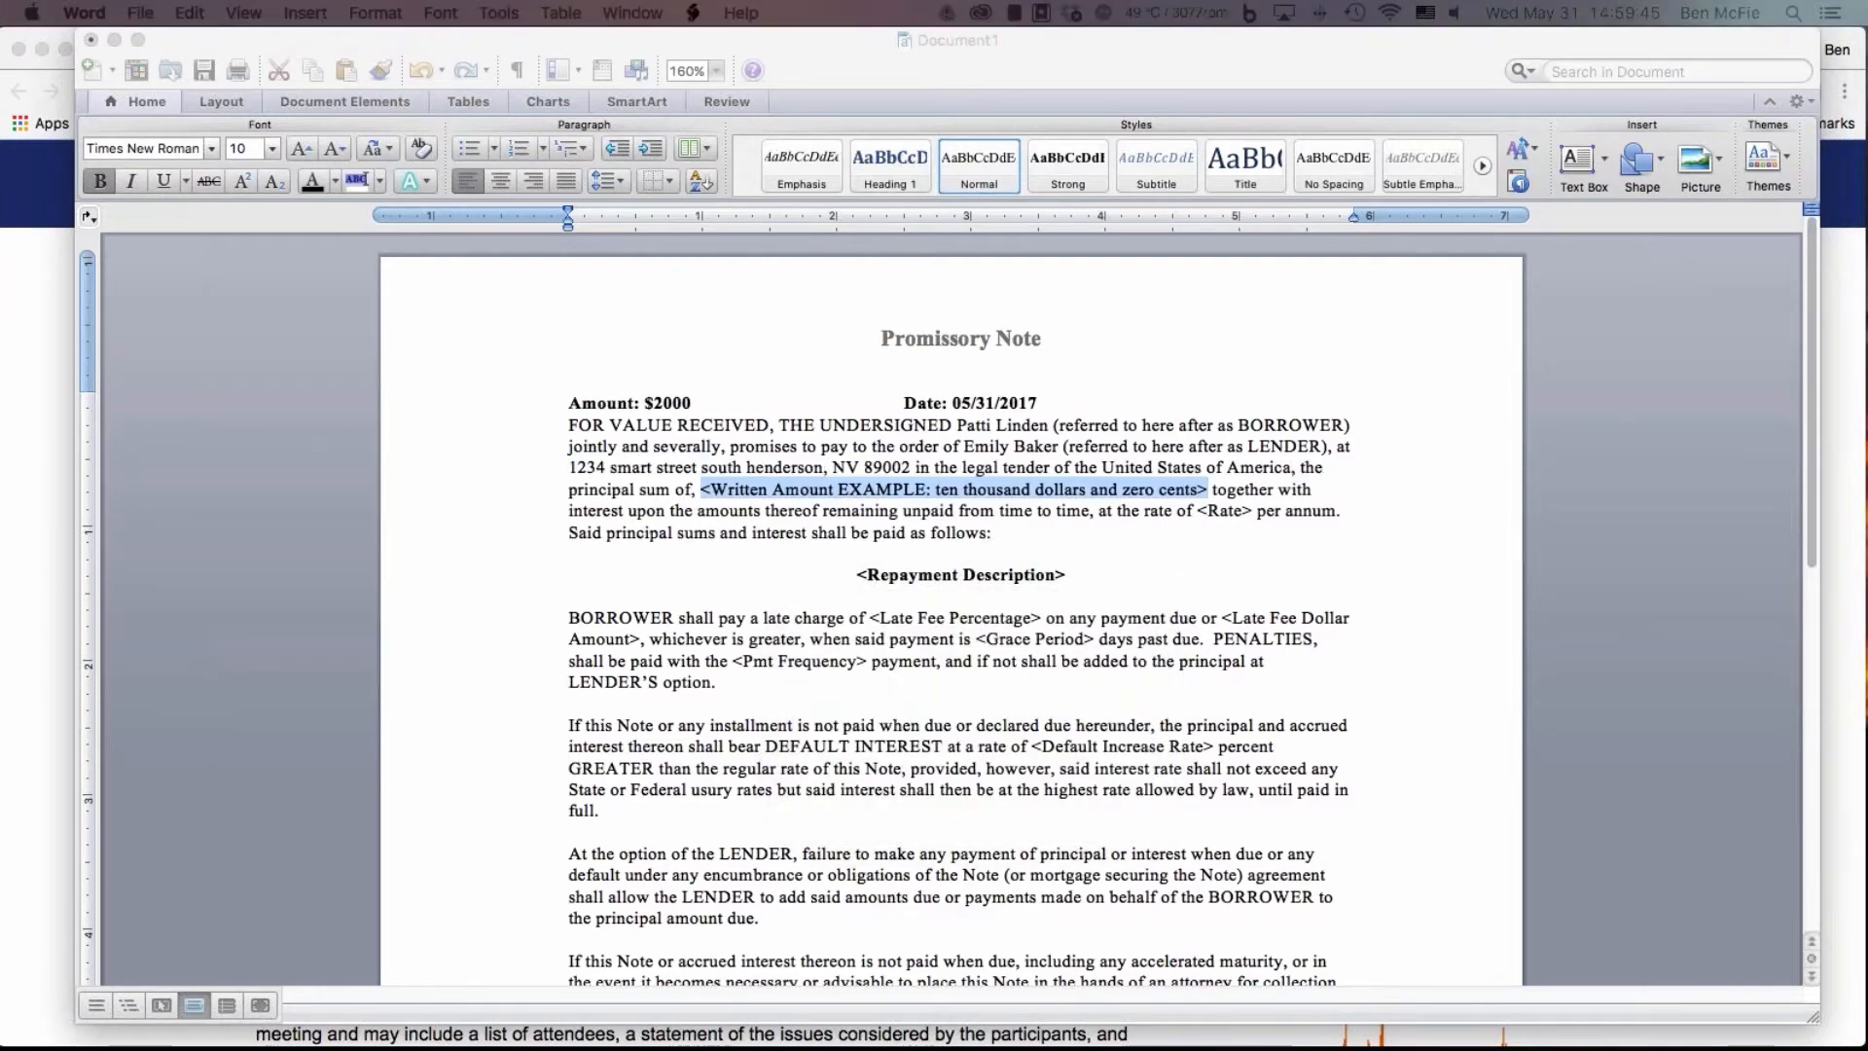
Fill in the written loan amount as "Two thousand dollars and zero cents"
left_click_drag(917, 516, 1054, 575)
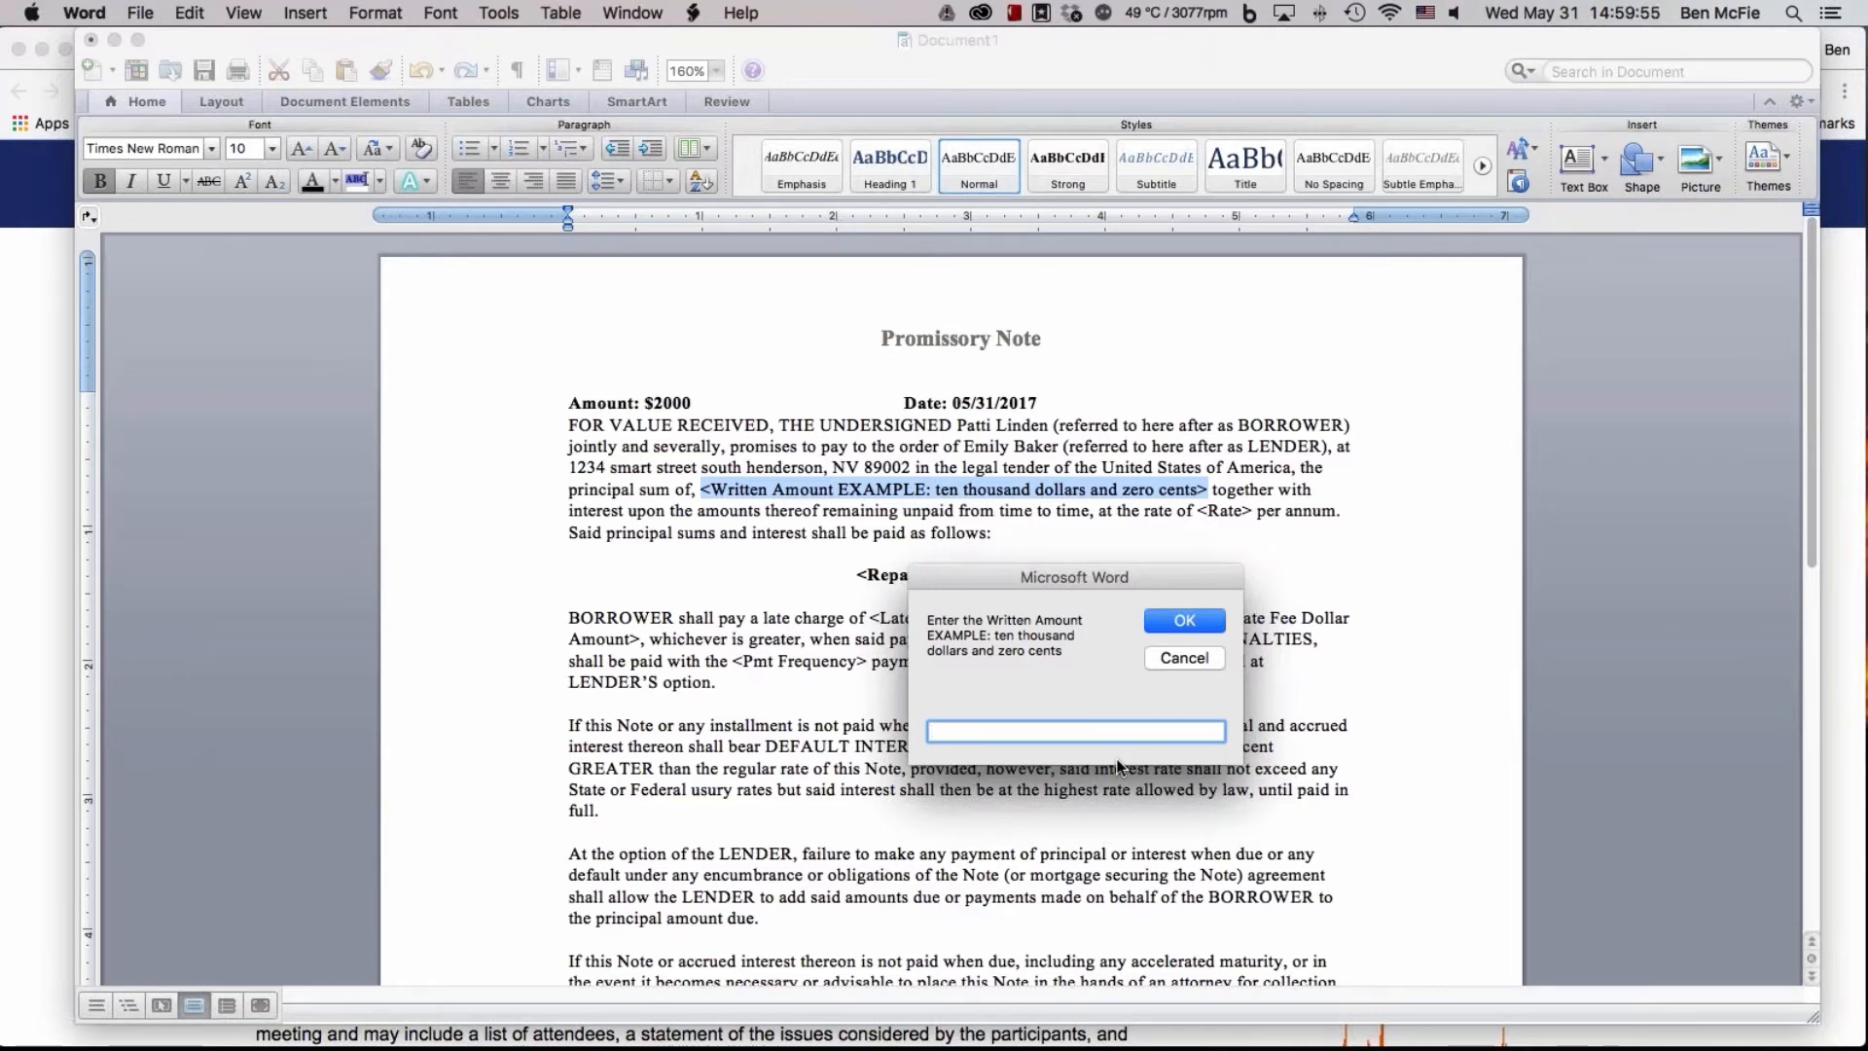
type("Two T")
key("BackSpace")
type("thousand doll")
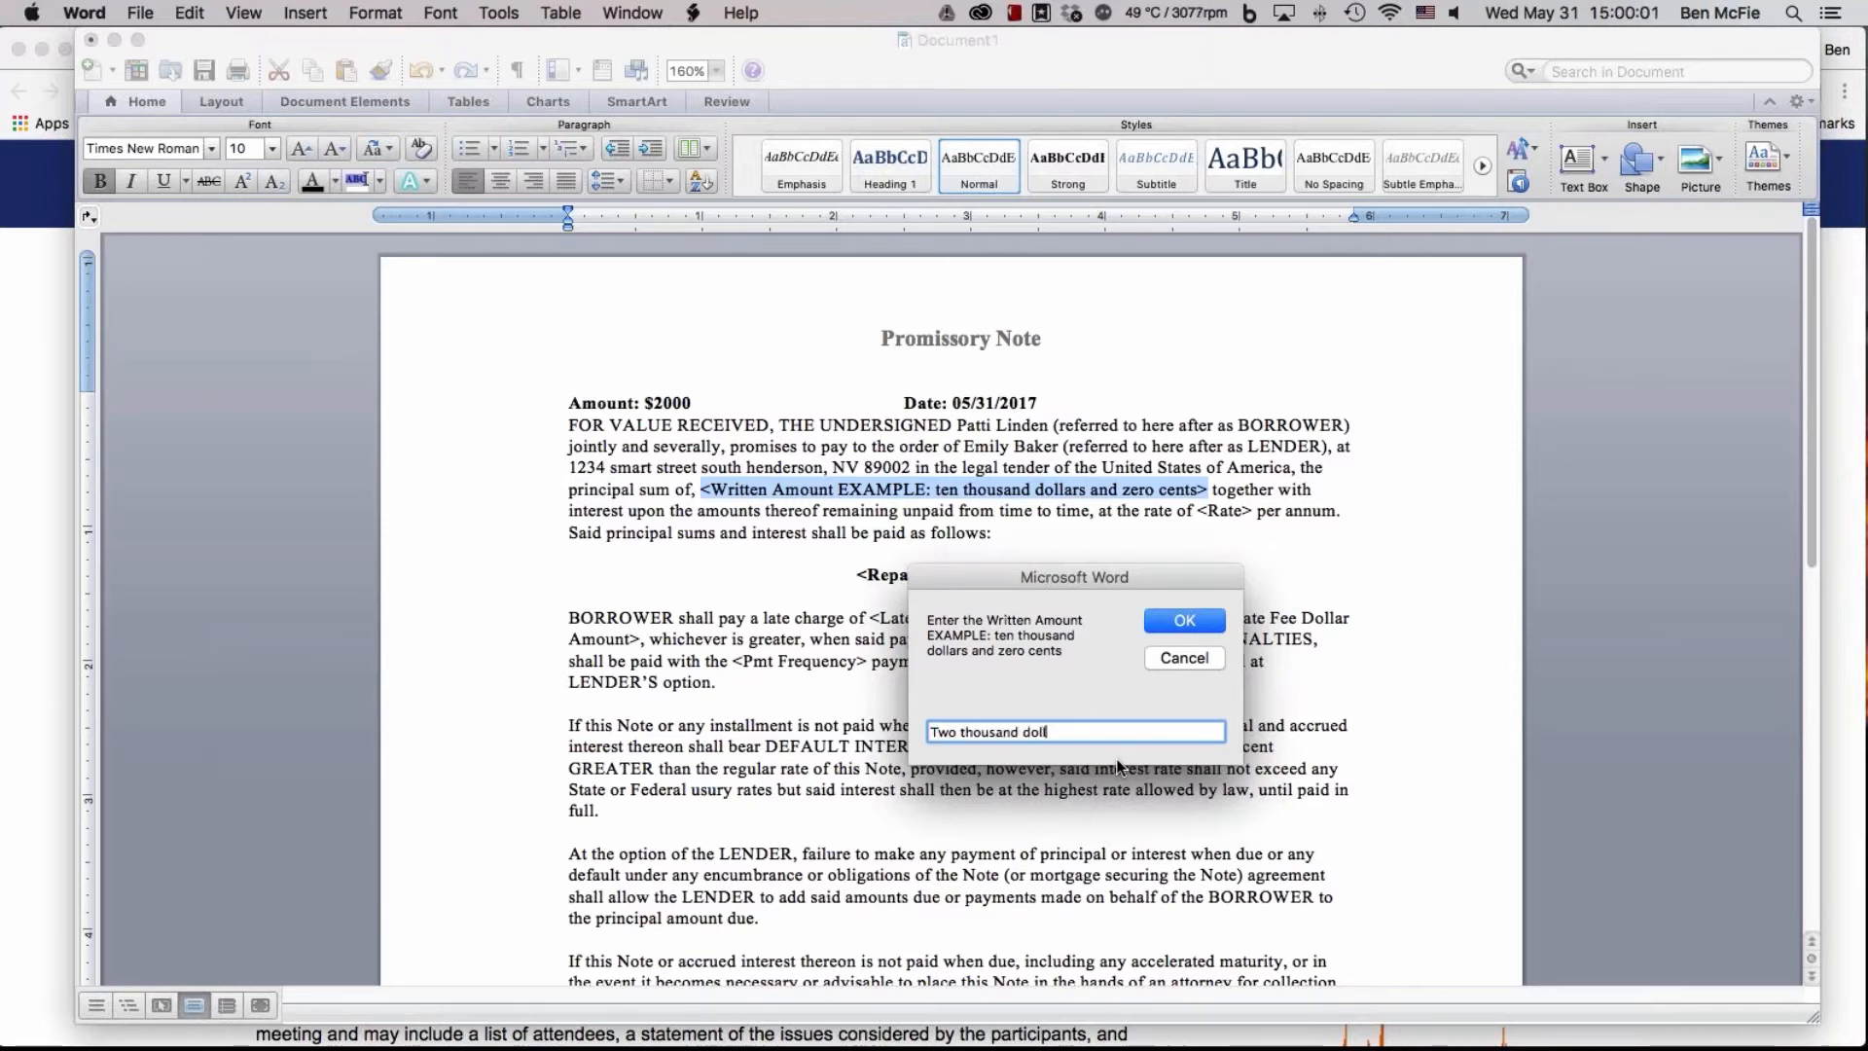
type("ars and zero cents")
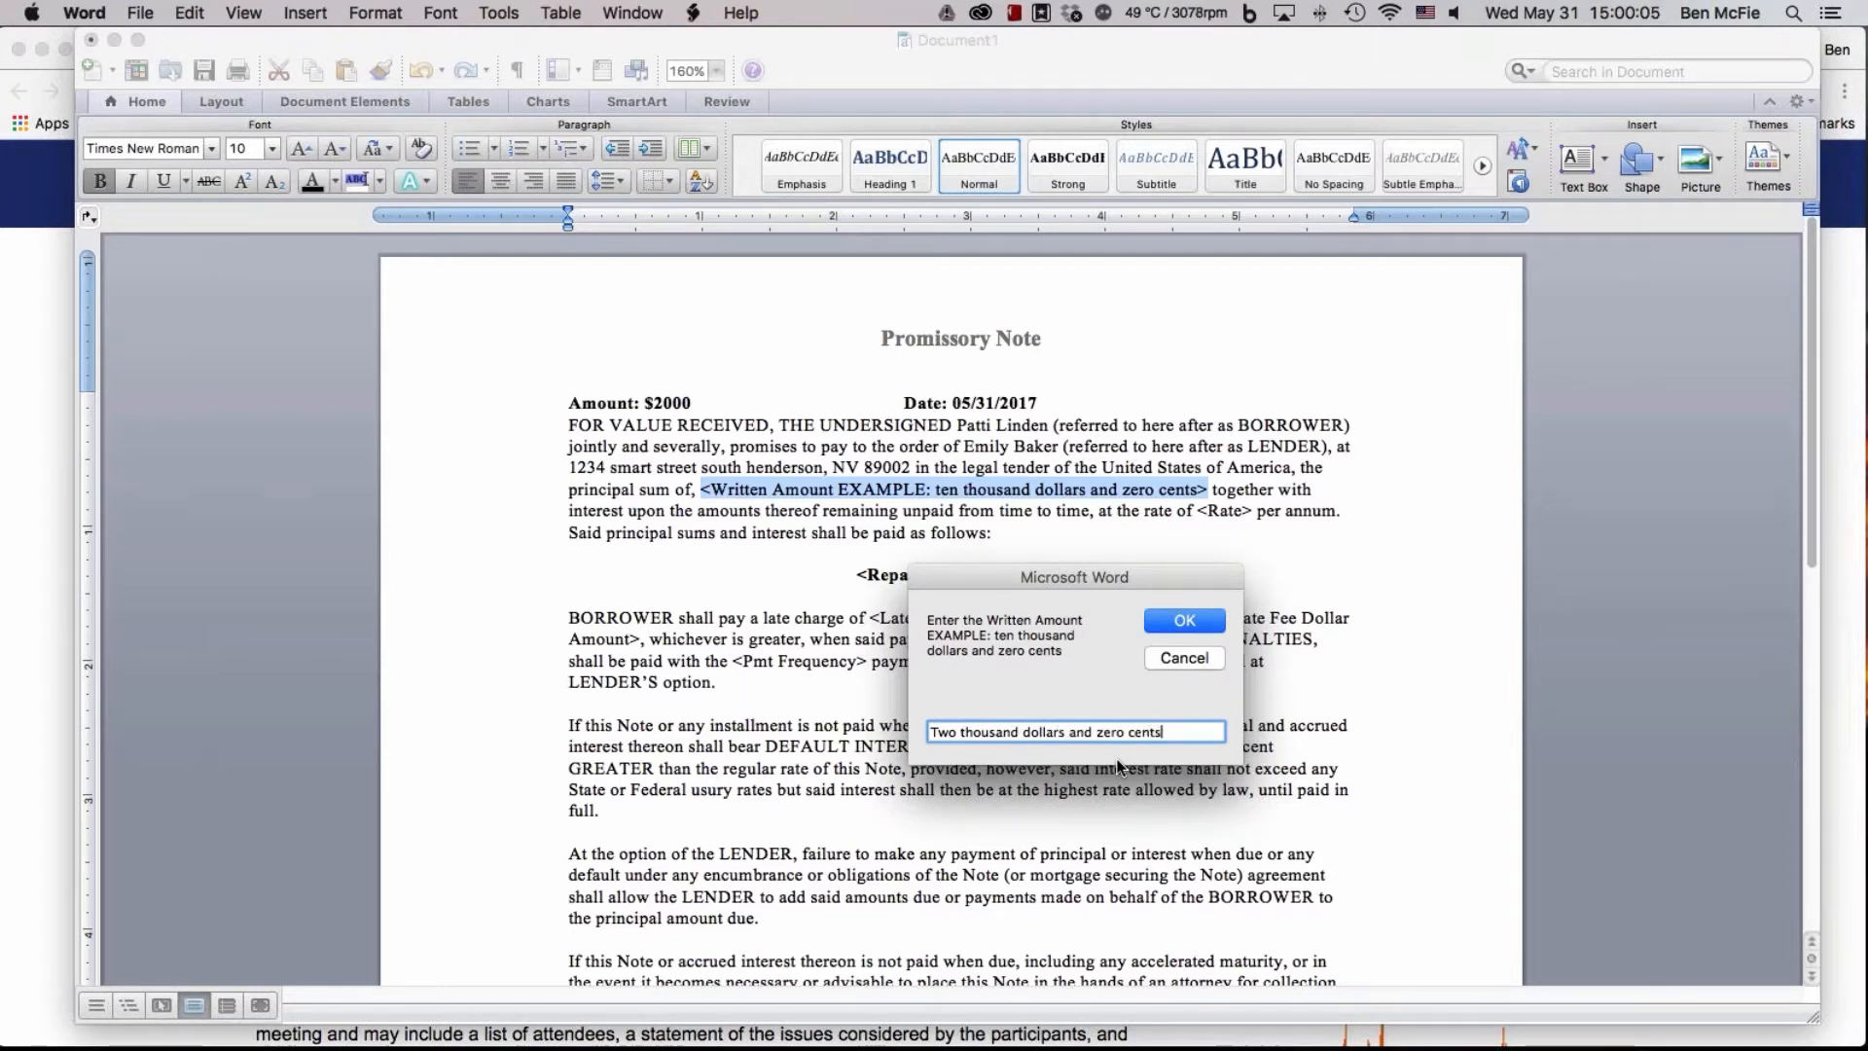
left_click(1200, 621)
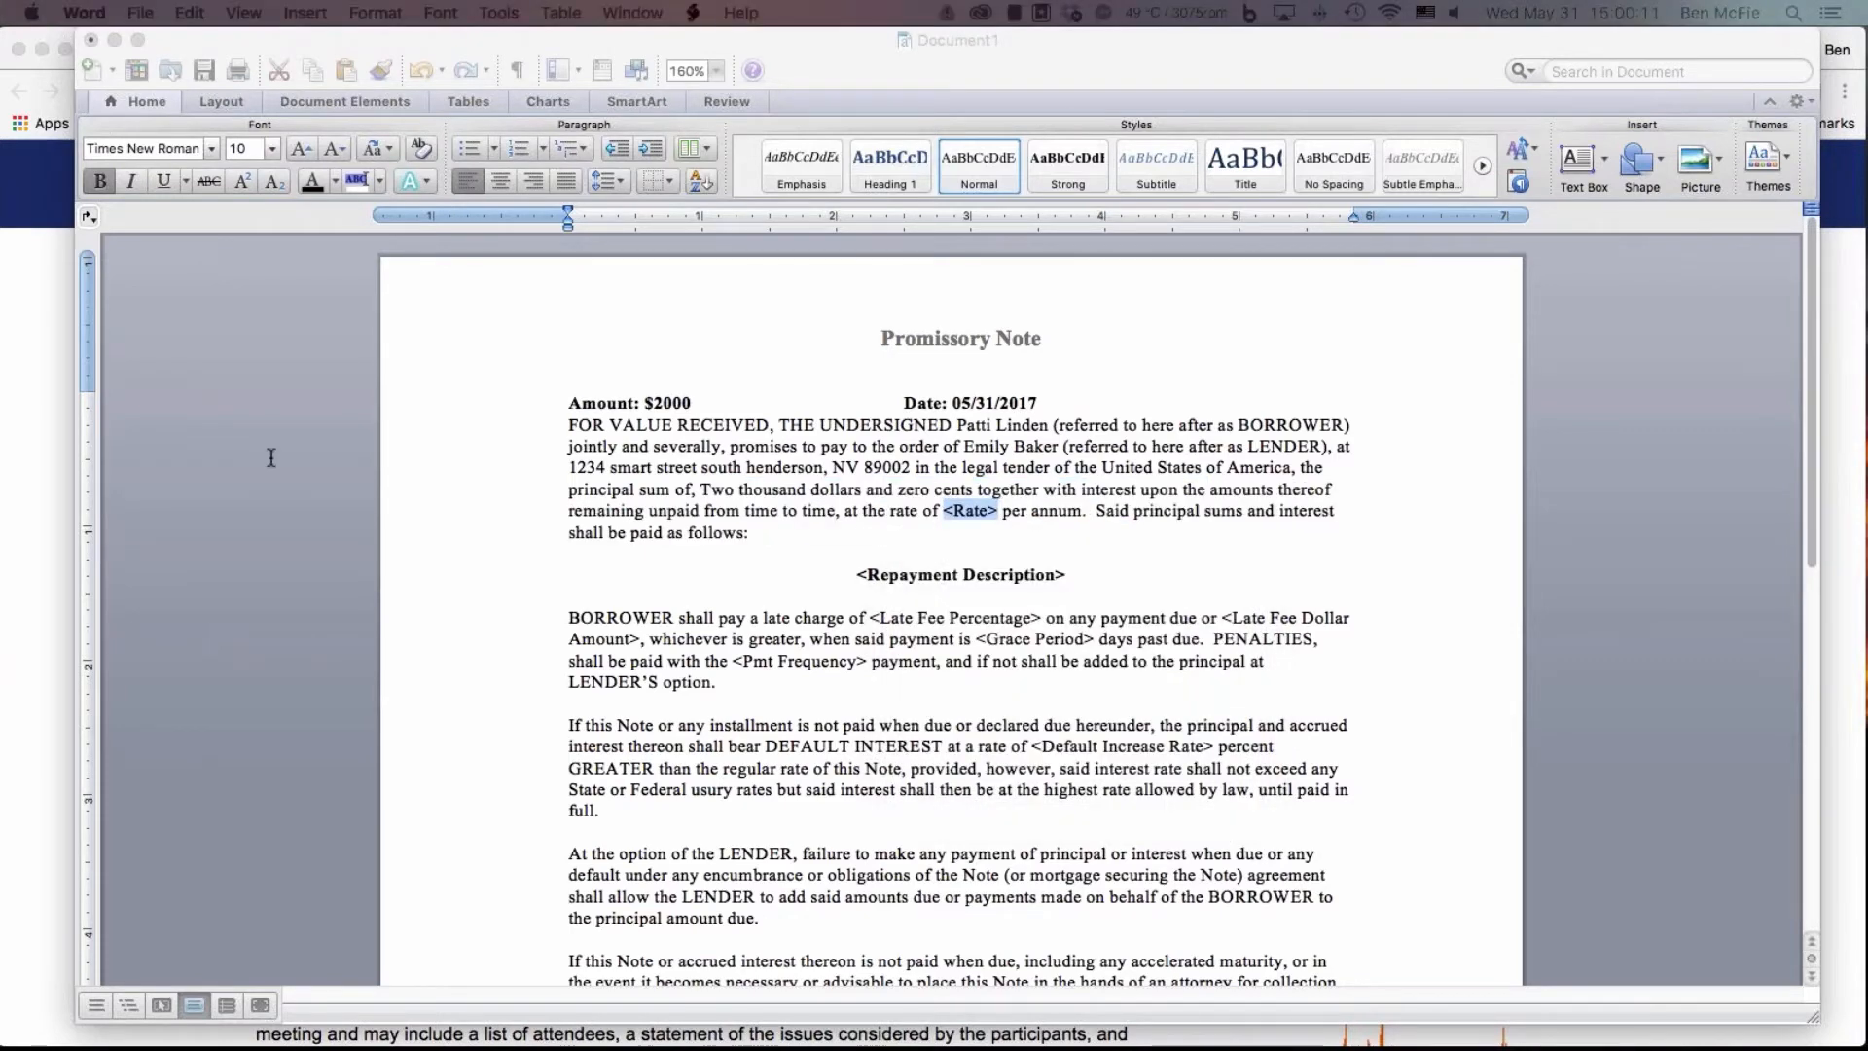
Fill in the promissory note's interest rate as 25%
left_click_drag(616, 391, 820, 581)
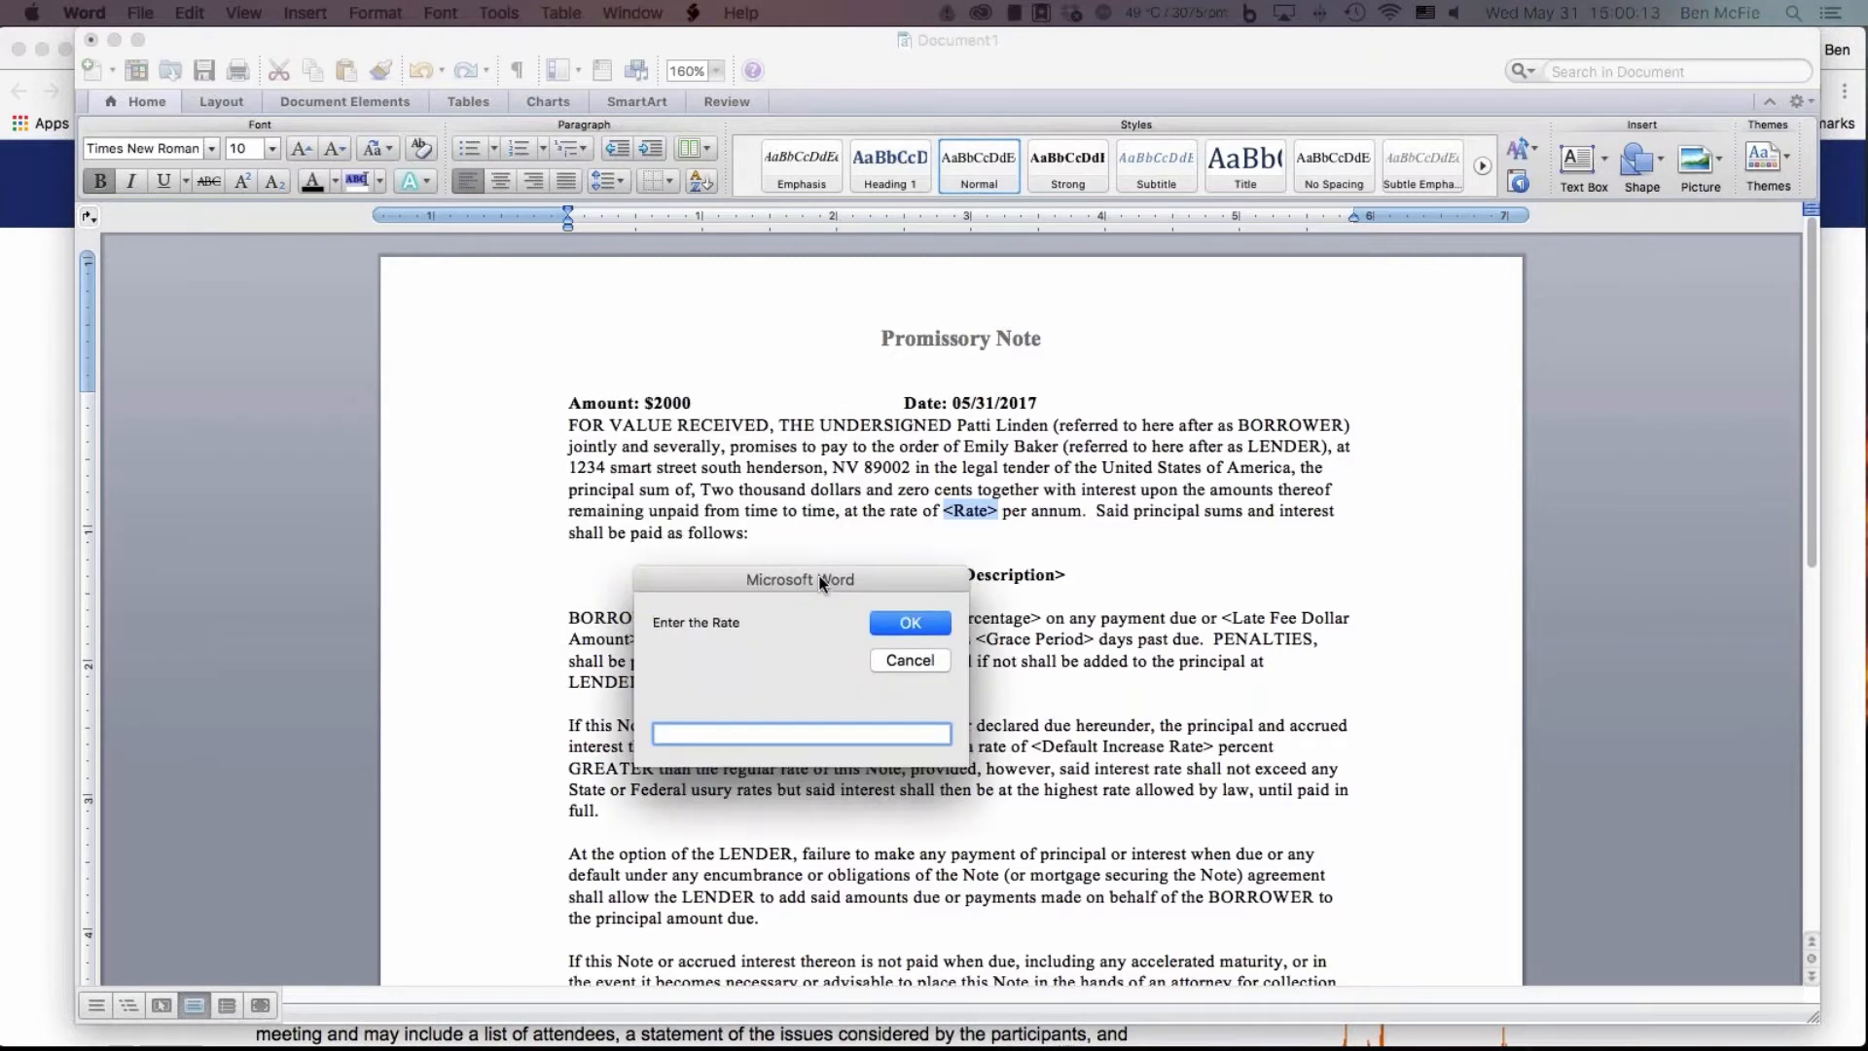
type("25")
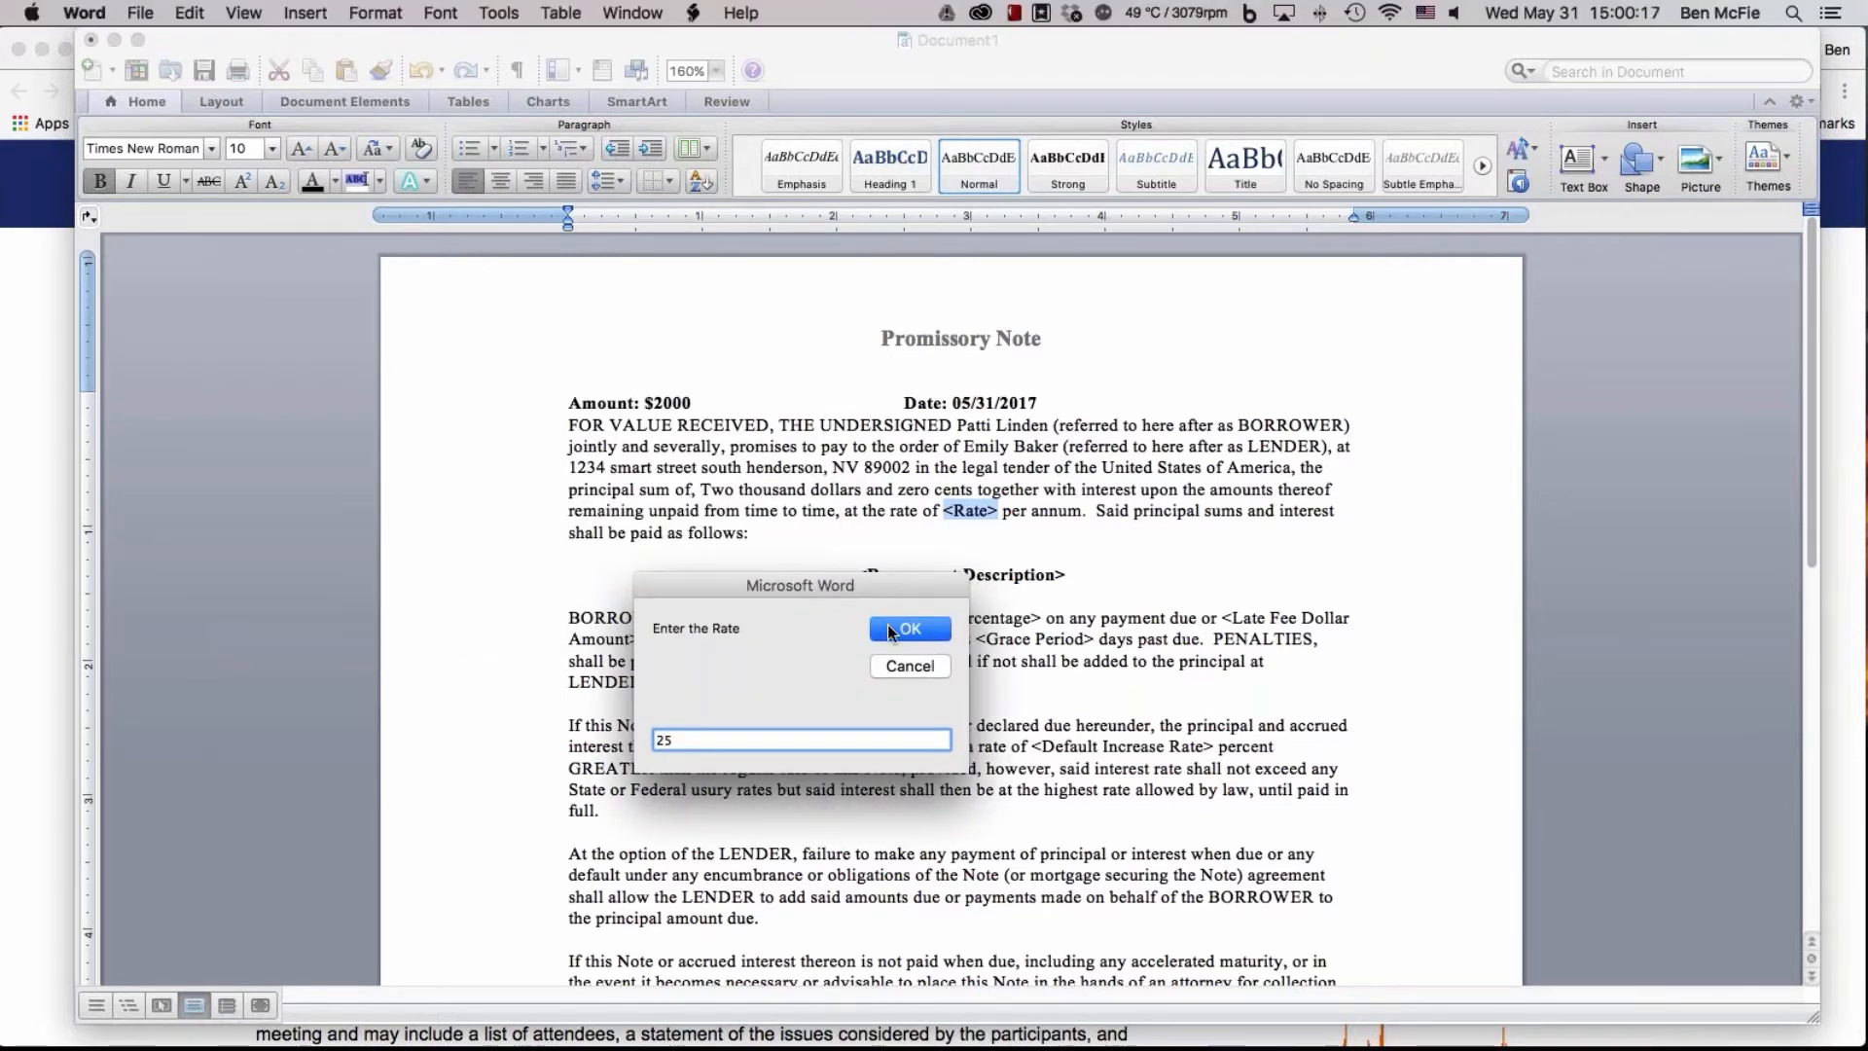
type("%")
left_click(910, 629)
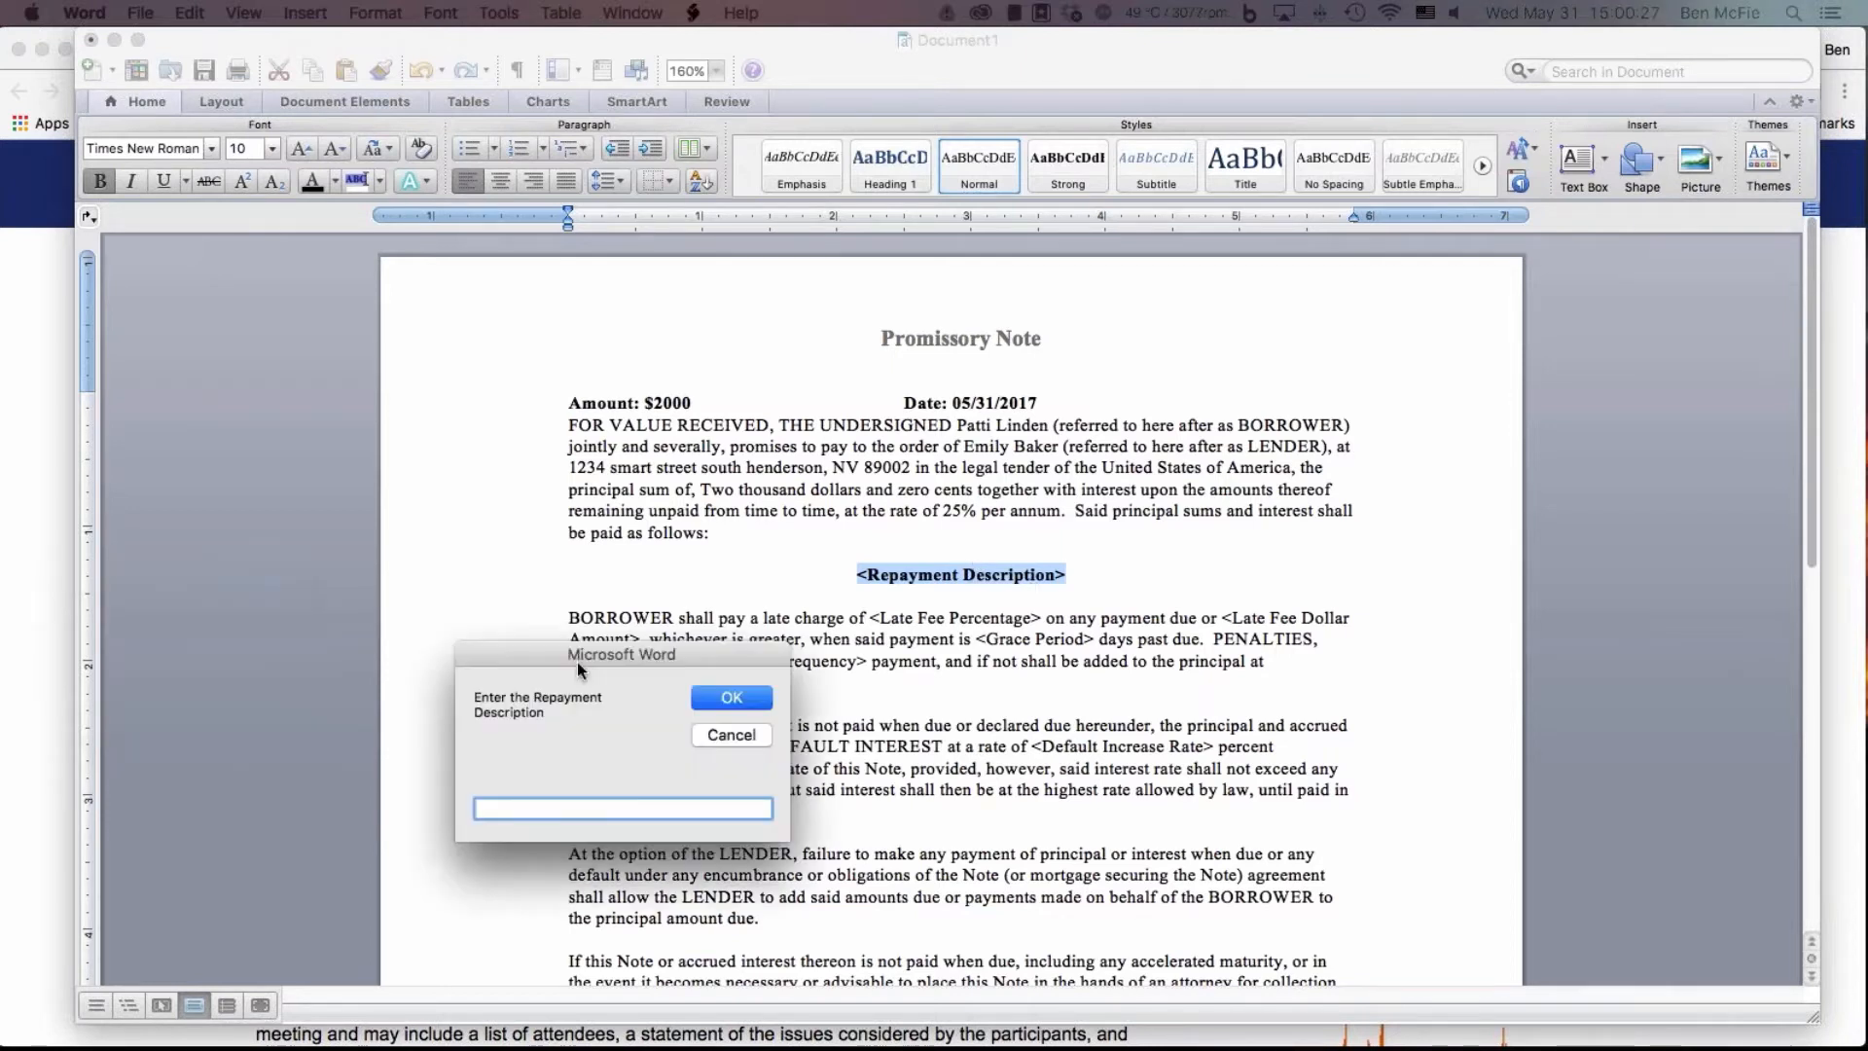
Fill in the repayment description as "Four equal payments as depicted on attached amoritization schedule"
left_click_drag(577, 661, 915, 755)
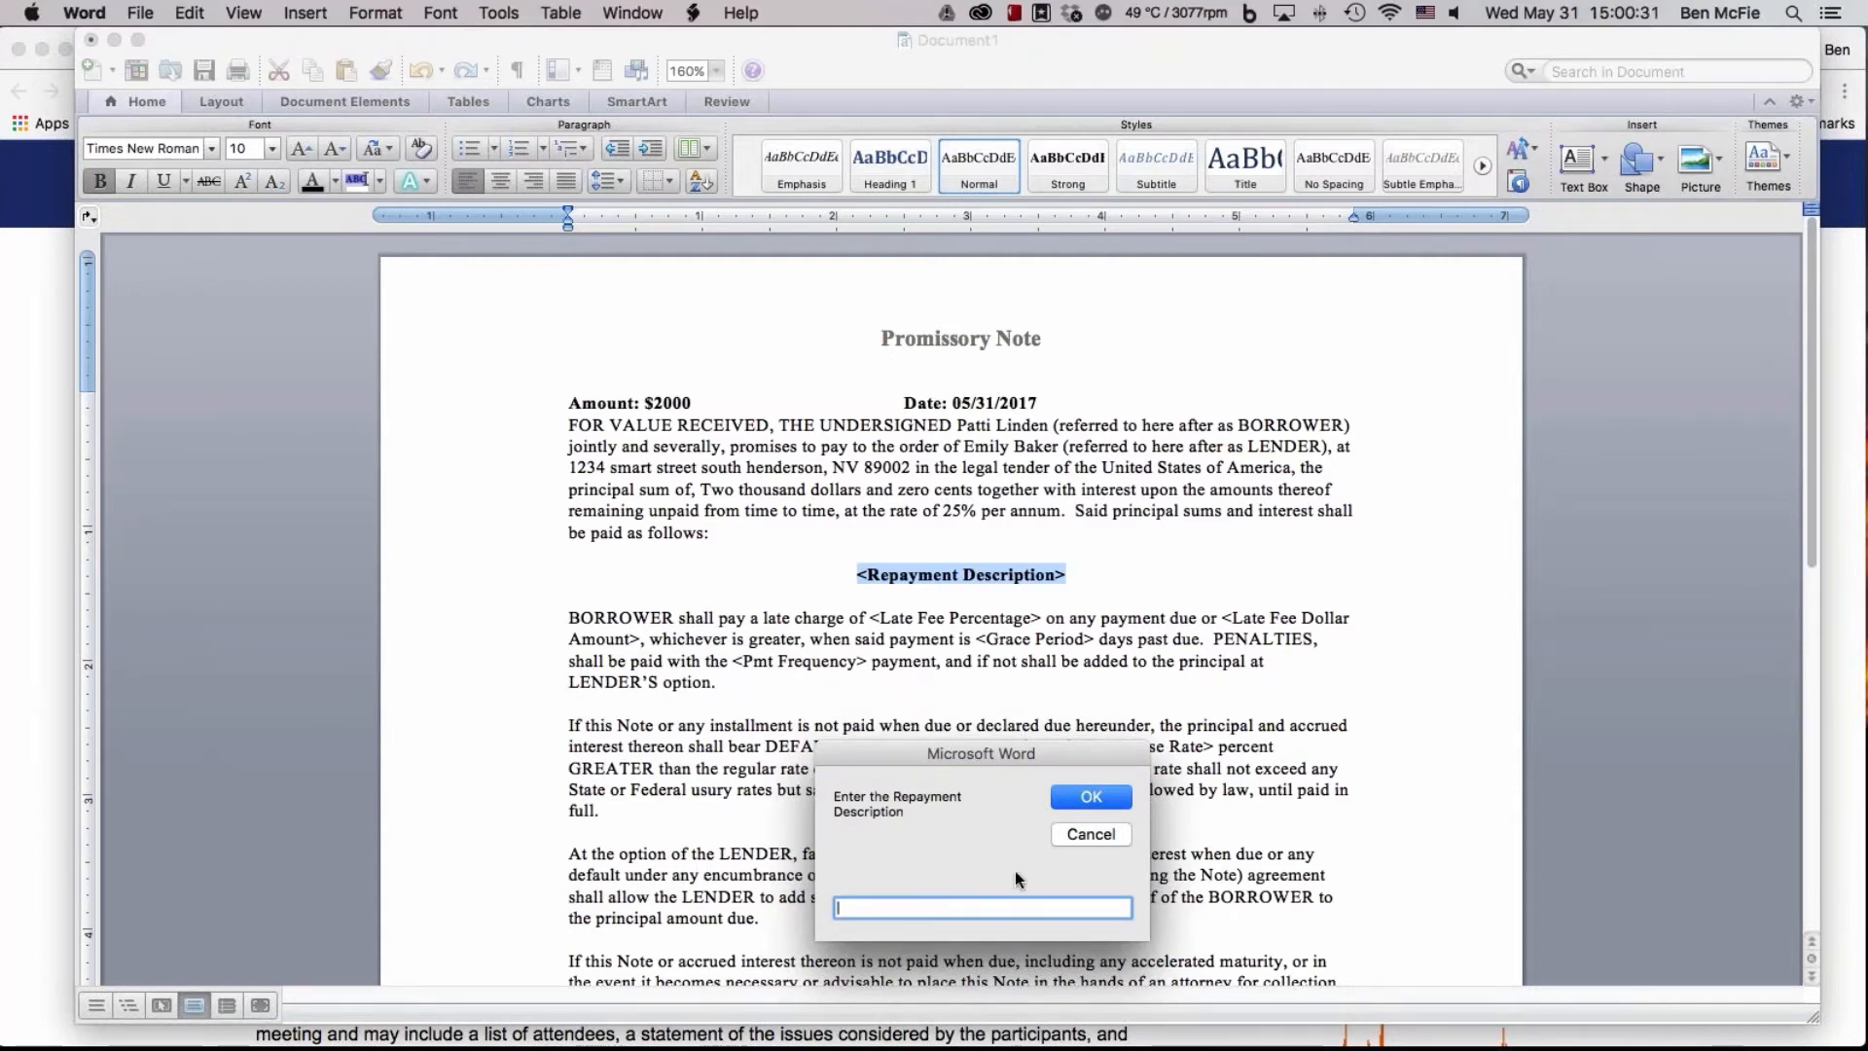
left_click_drag(943, 749, 1107, 750)
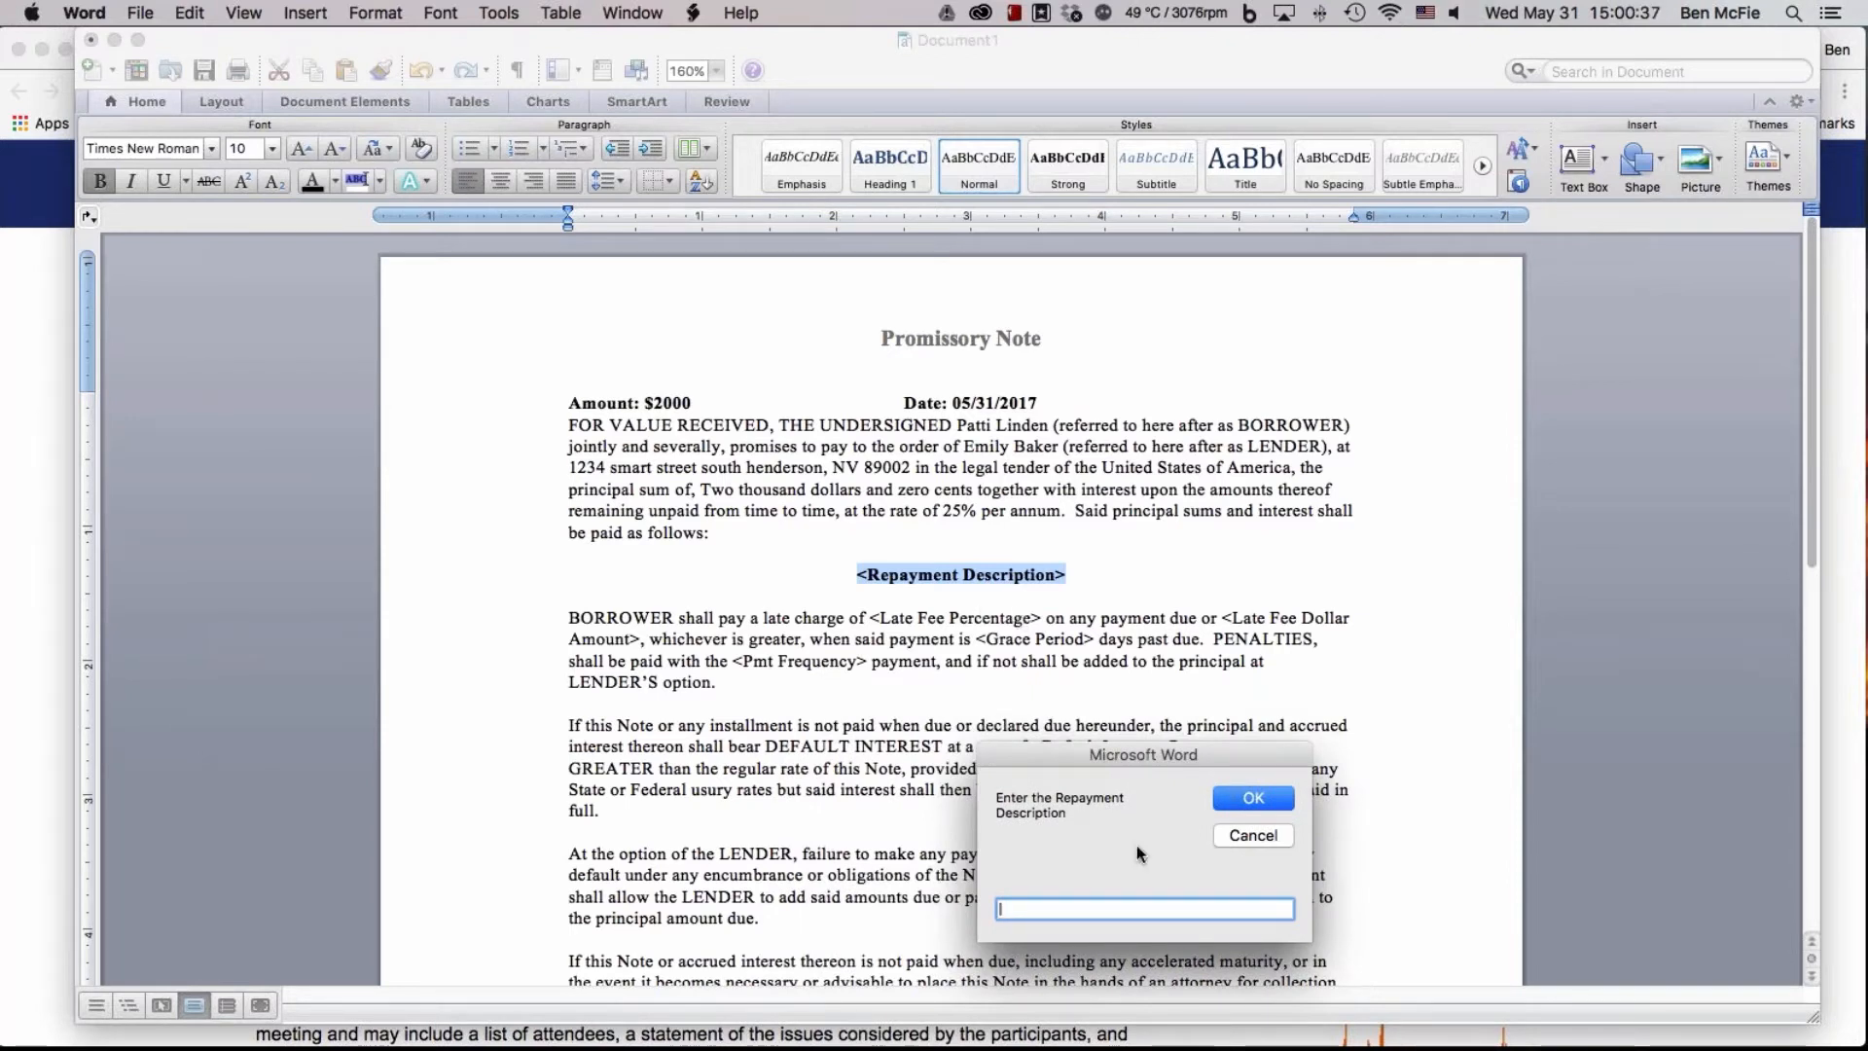
left_click_drag(1106, 750, 1149, 754)
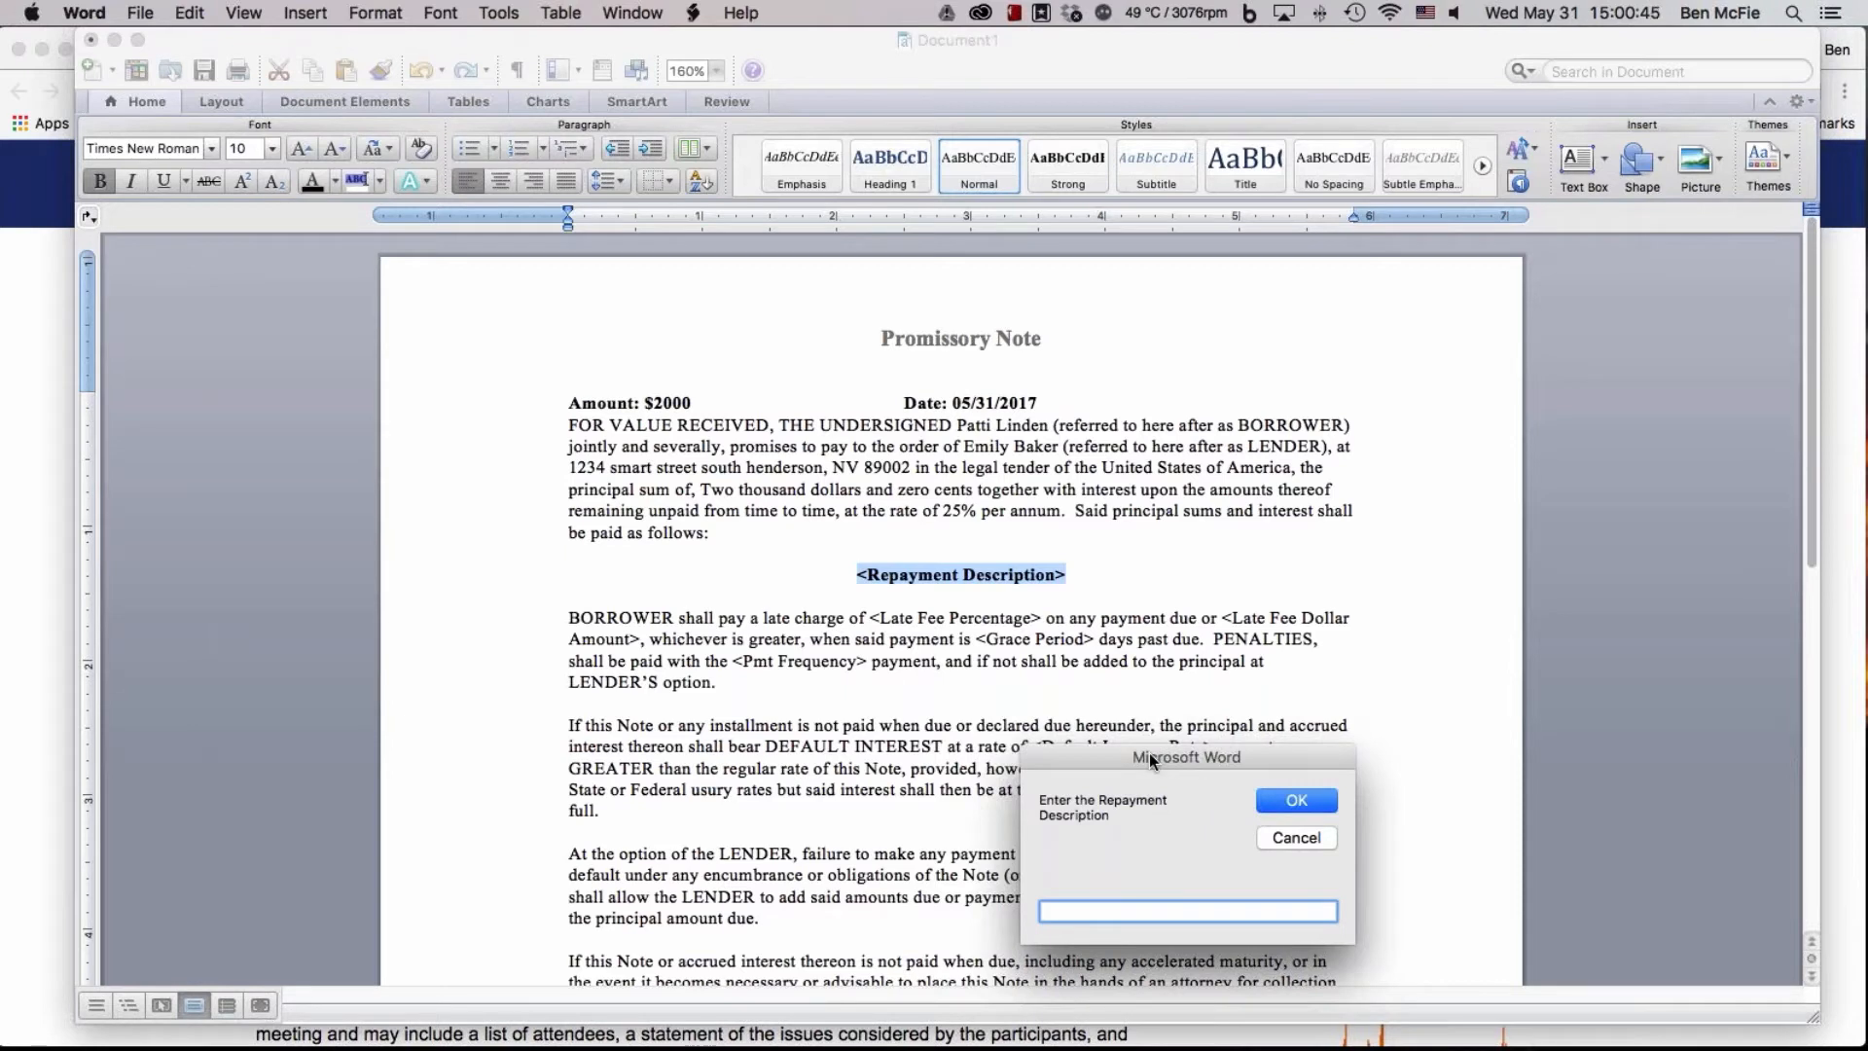
type("Pay")
key("BackSpace")
key("BackSpace")
key("BackSpace")
type("equal payments as")
type("depicted")
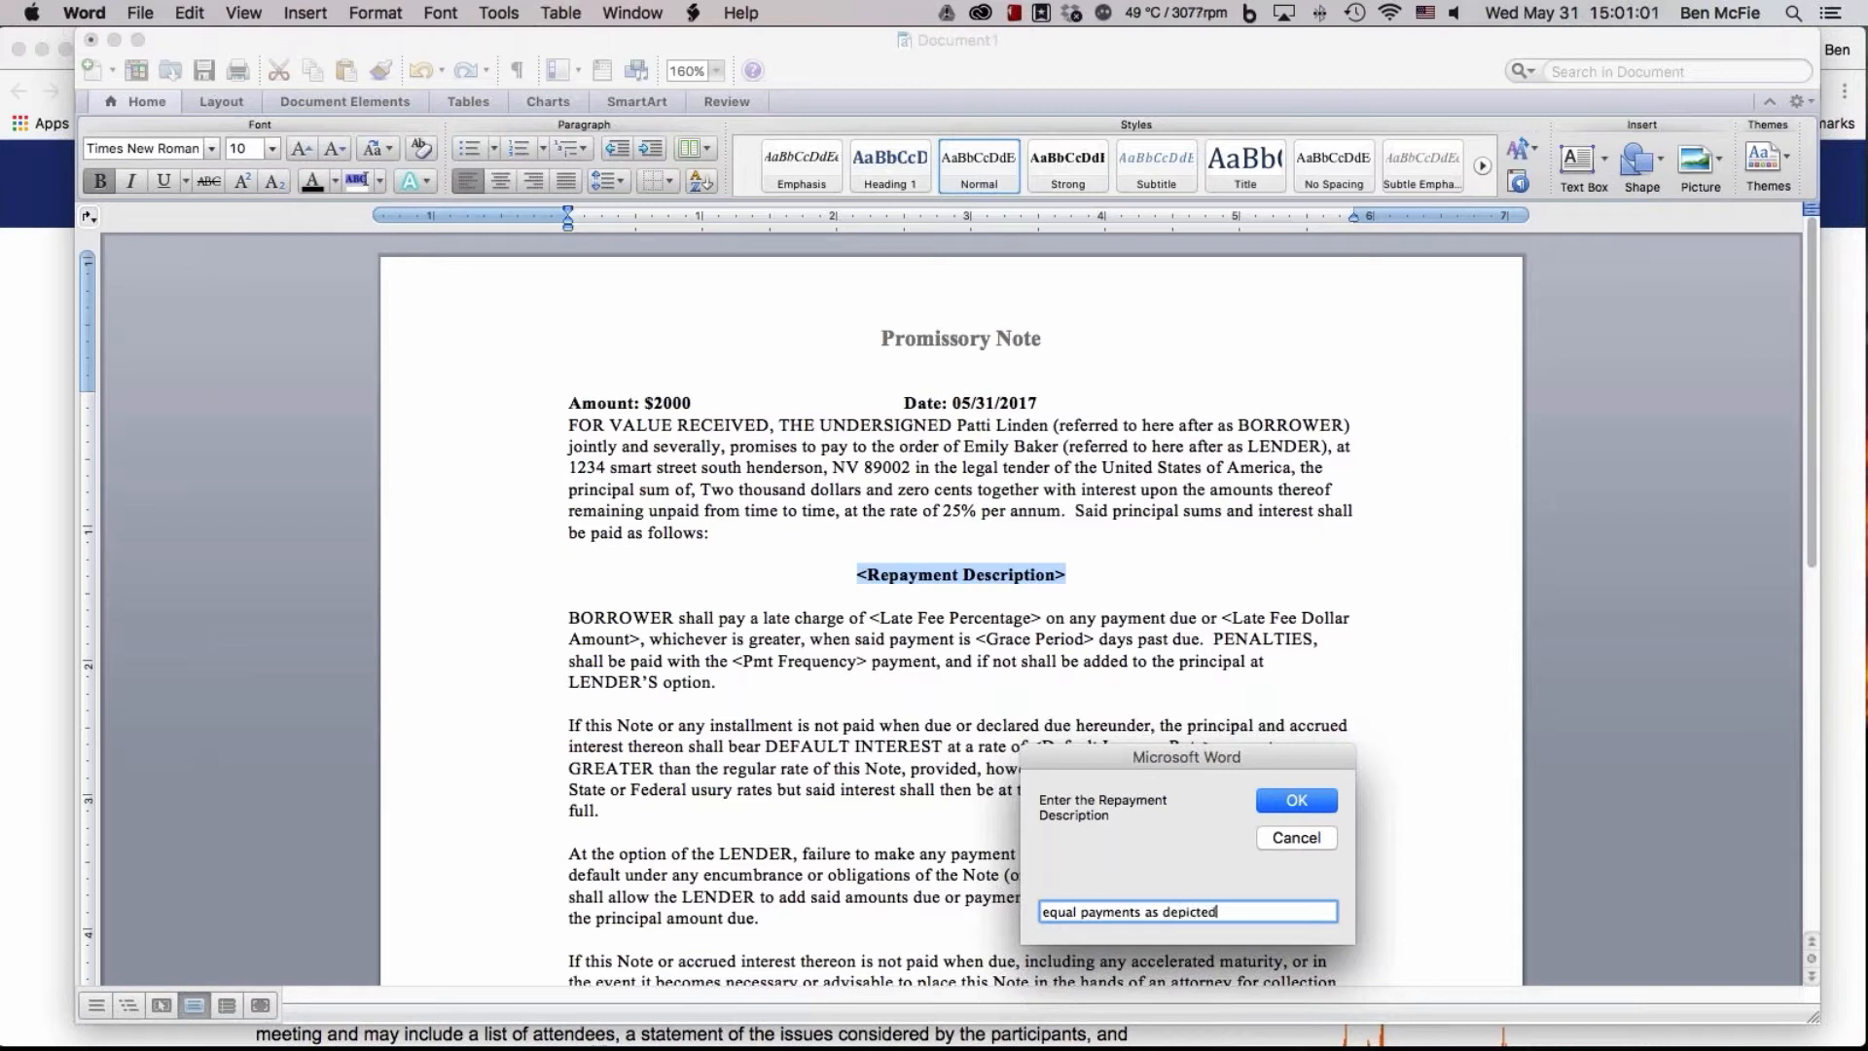
type(" on attached amorit")
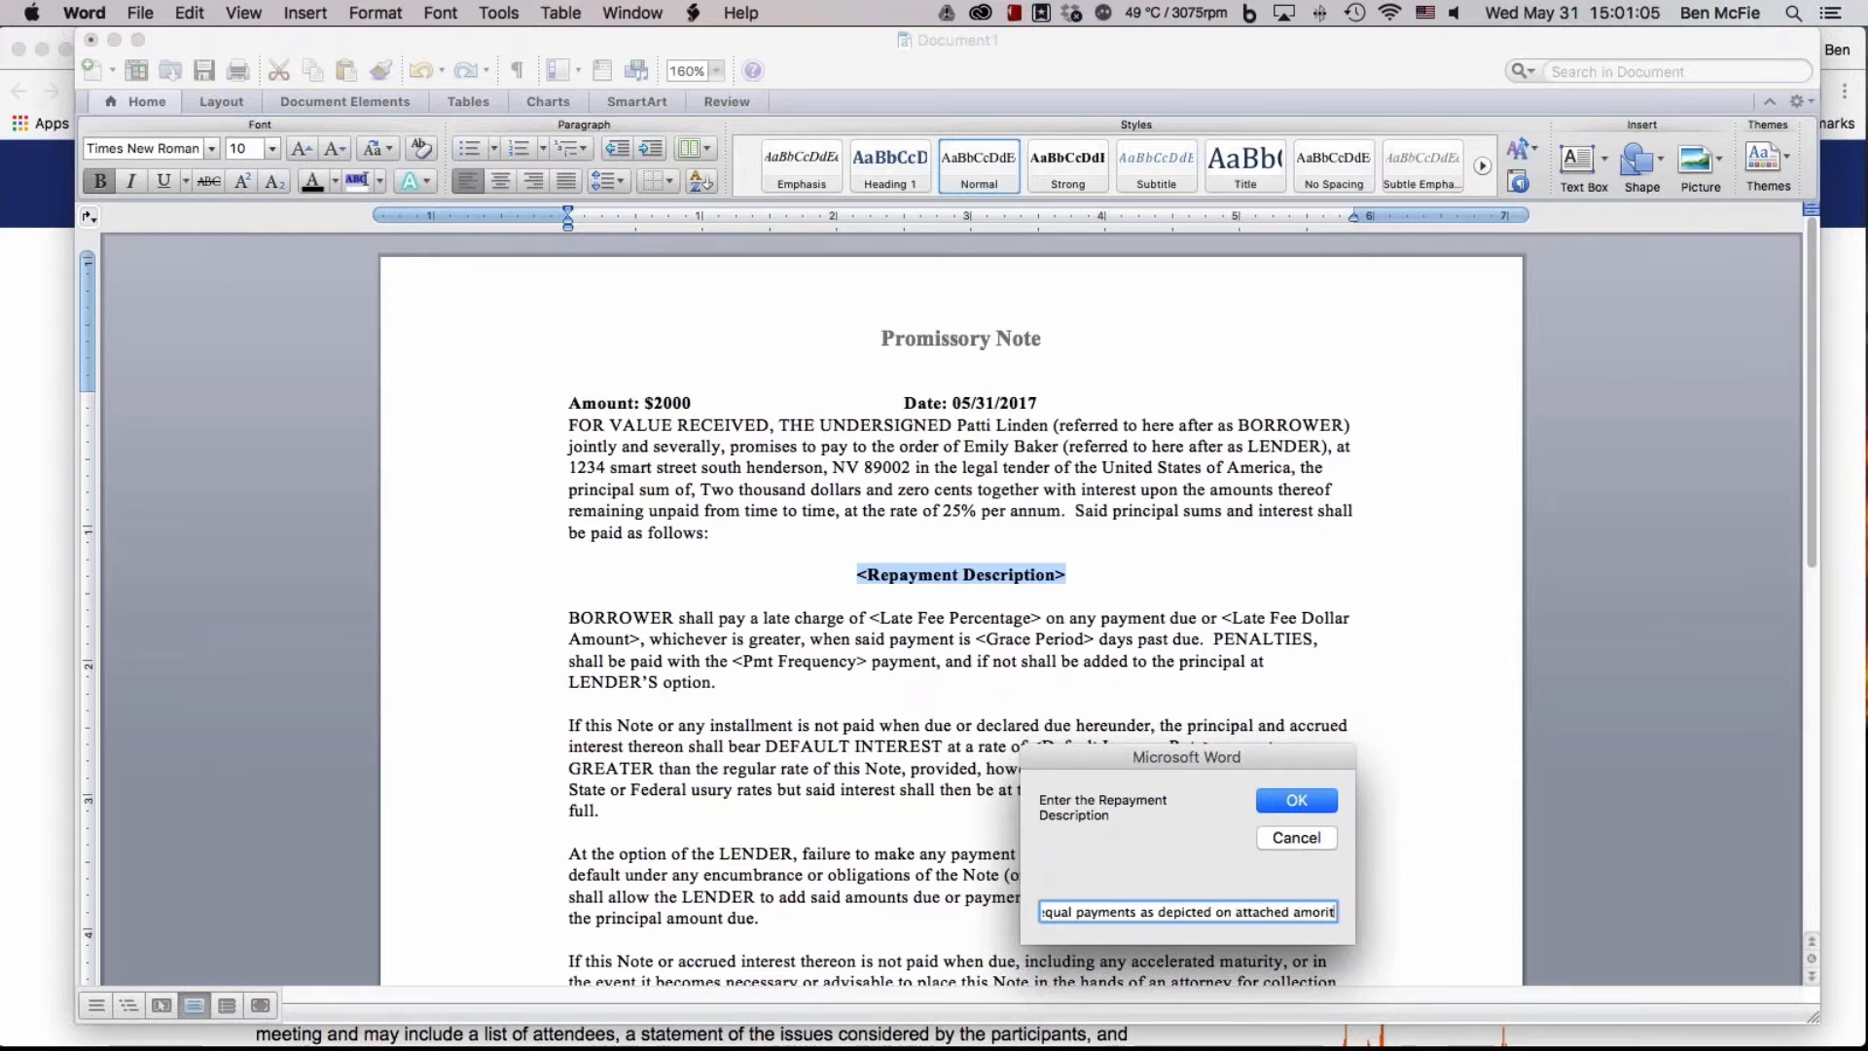
type("ization s")
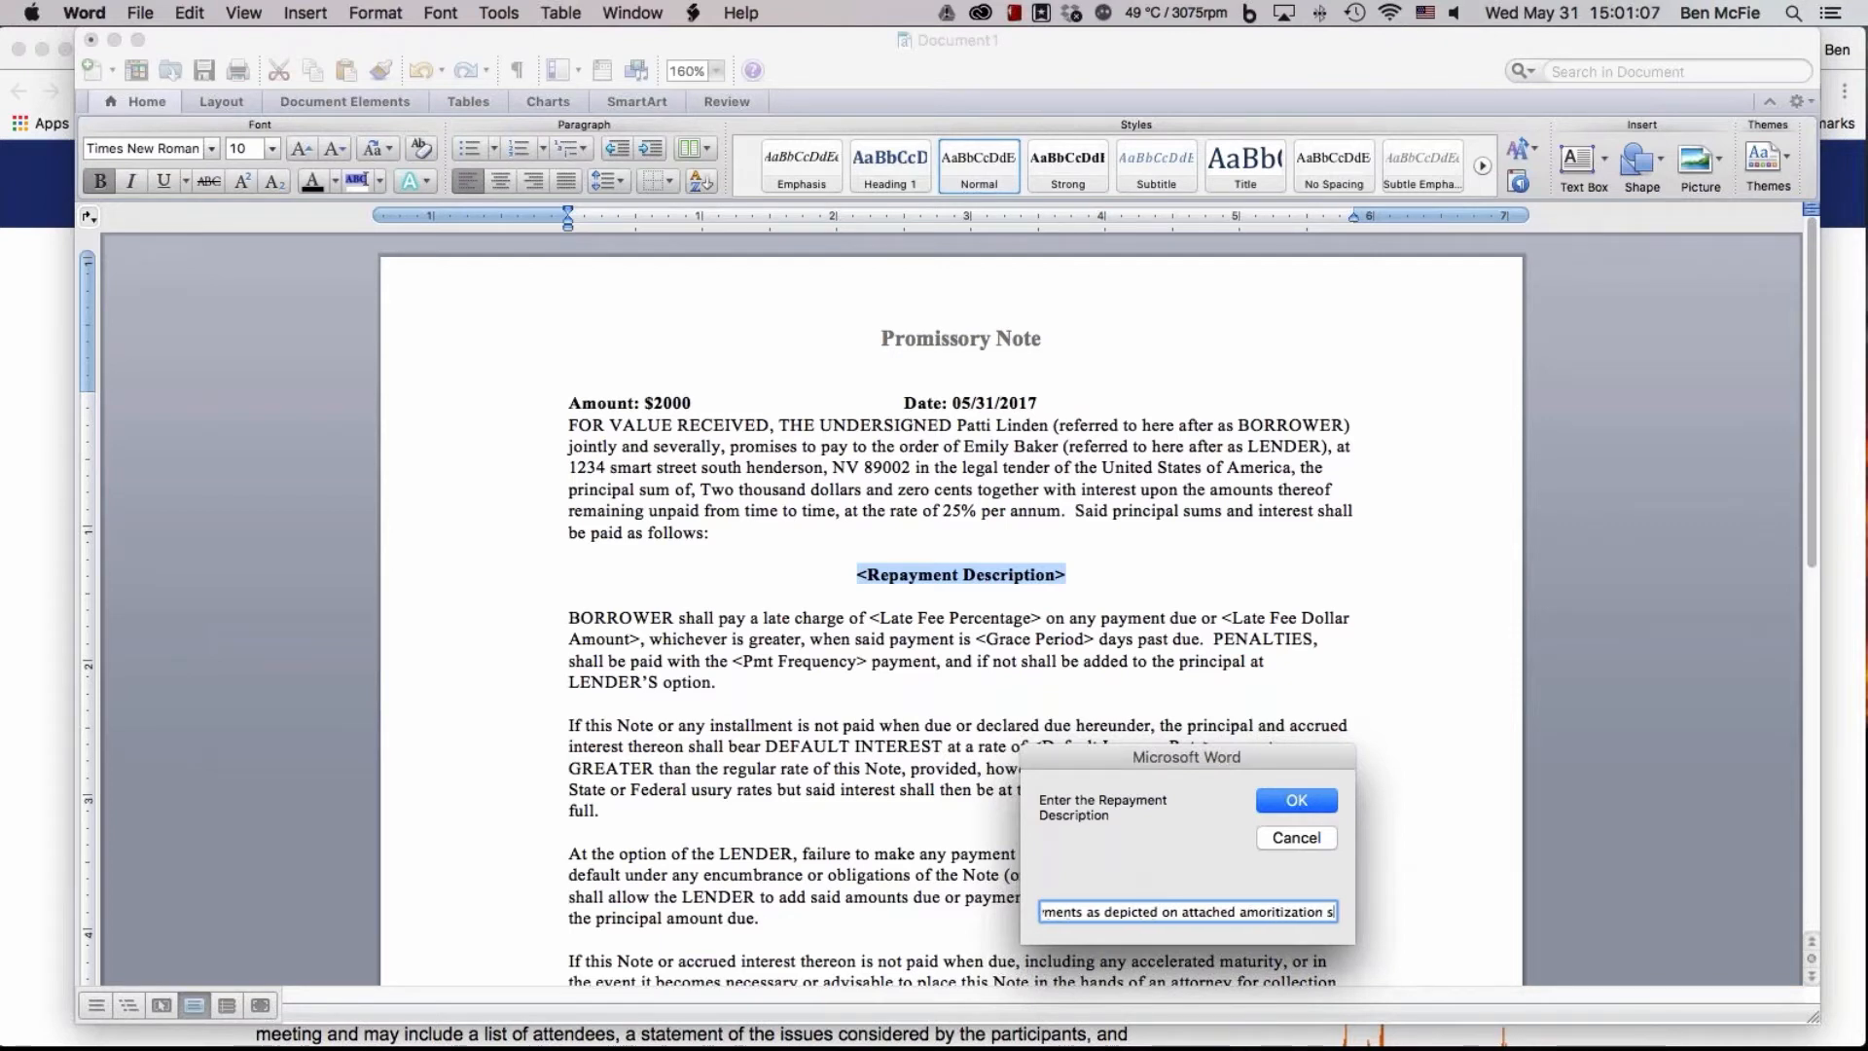
type("chedule")
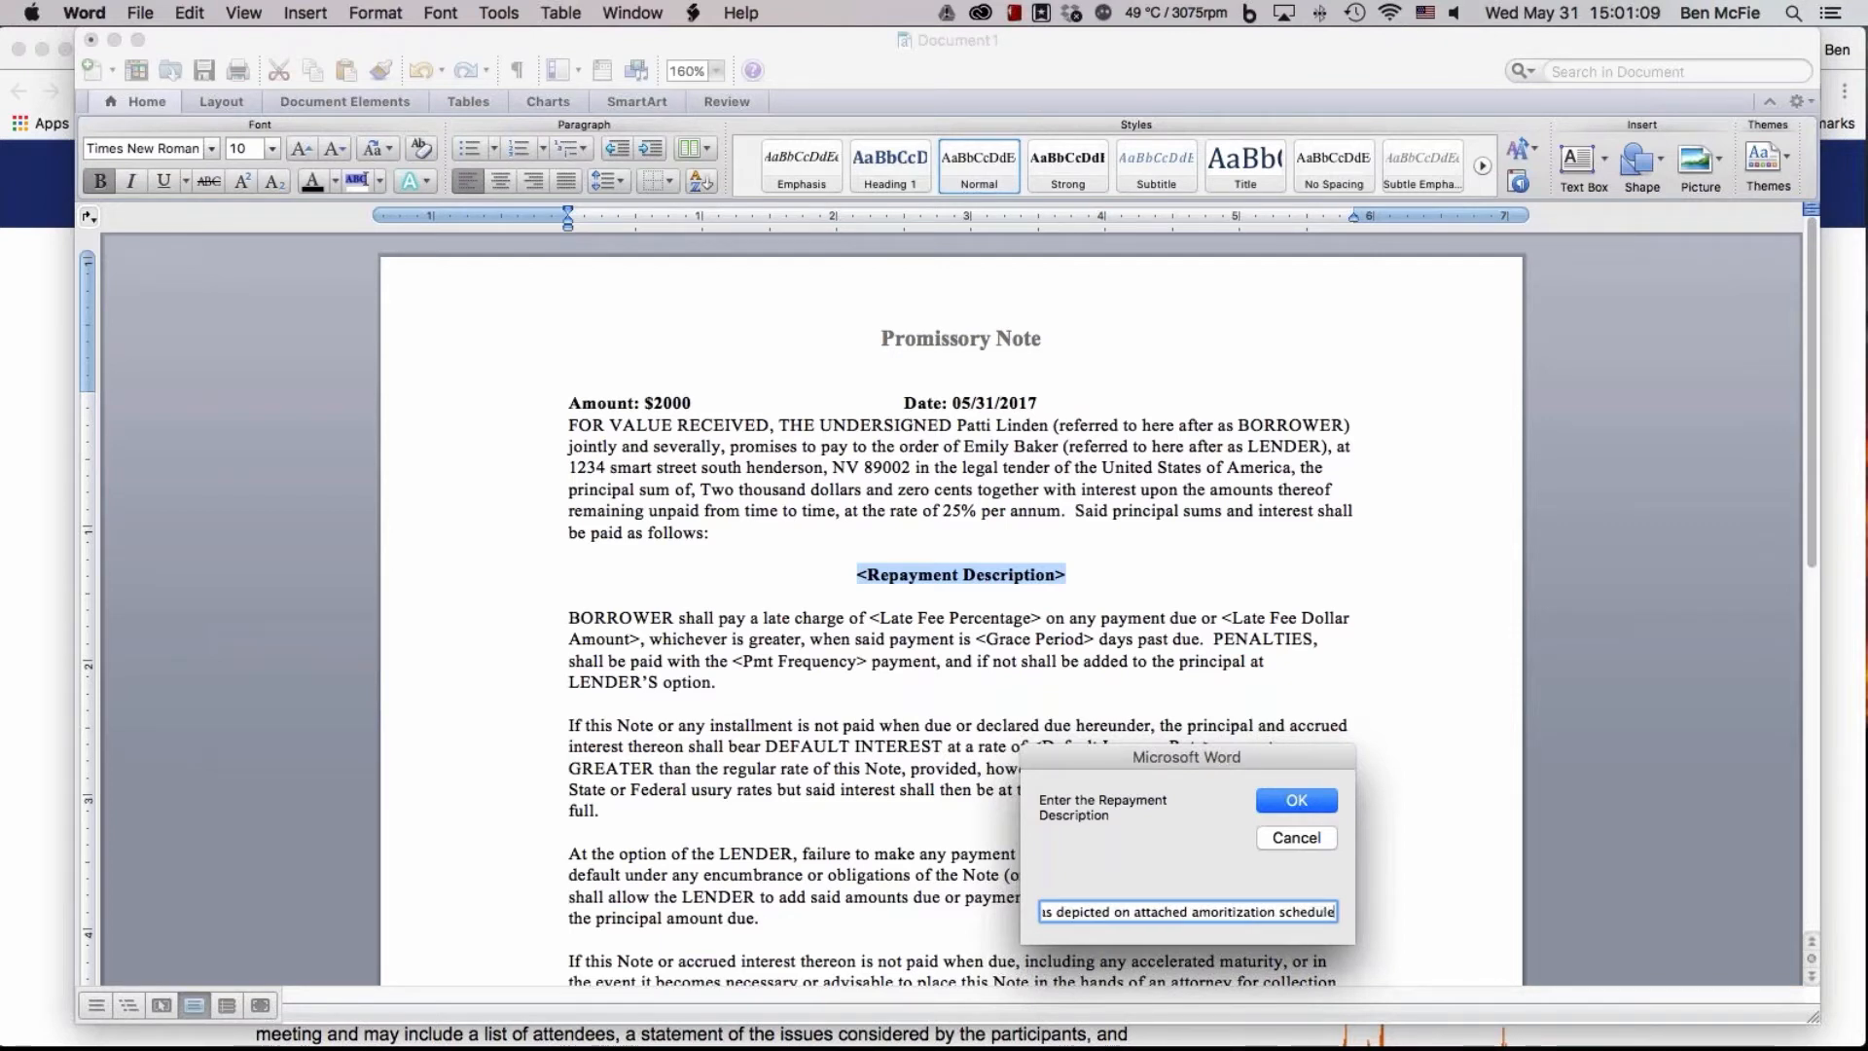
left_click_drag(1126, 917, 1009, 918)
key("Left")
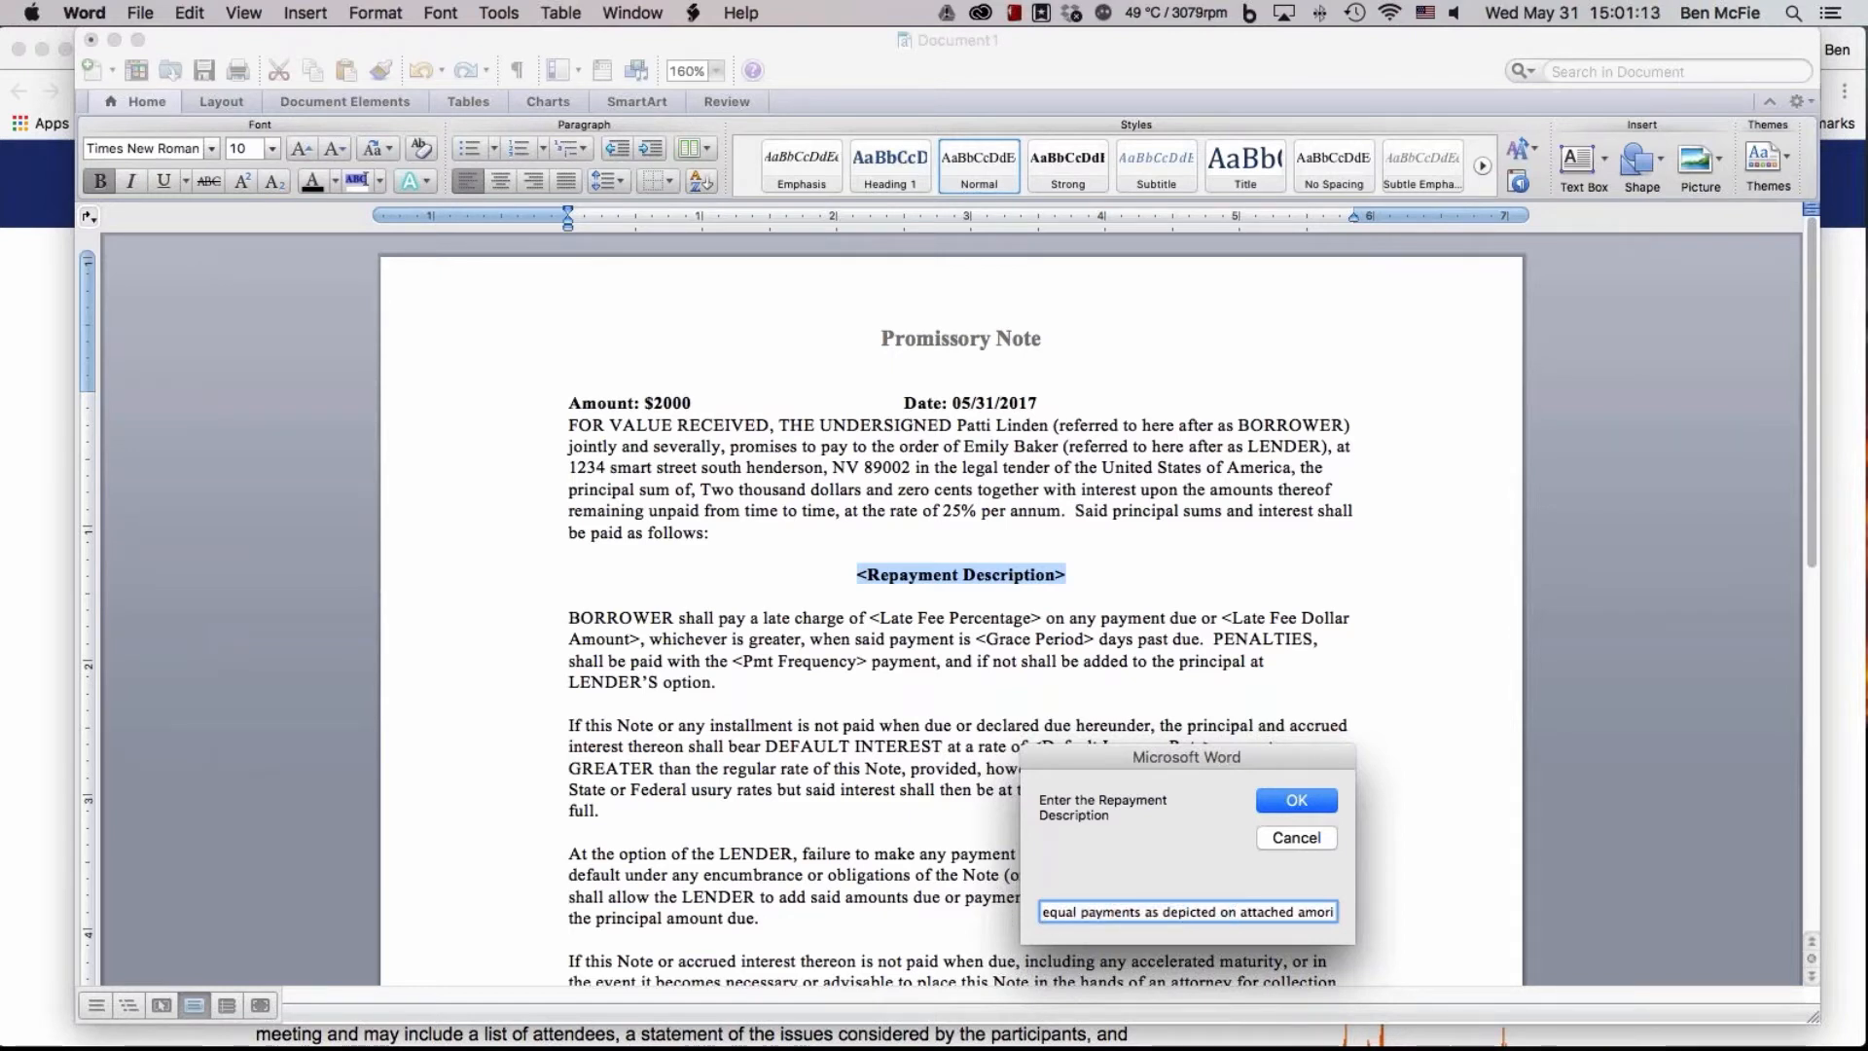
type("Four")
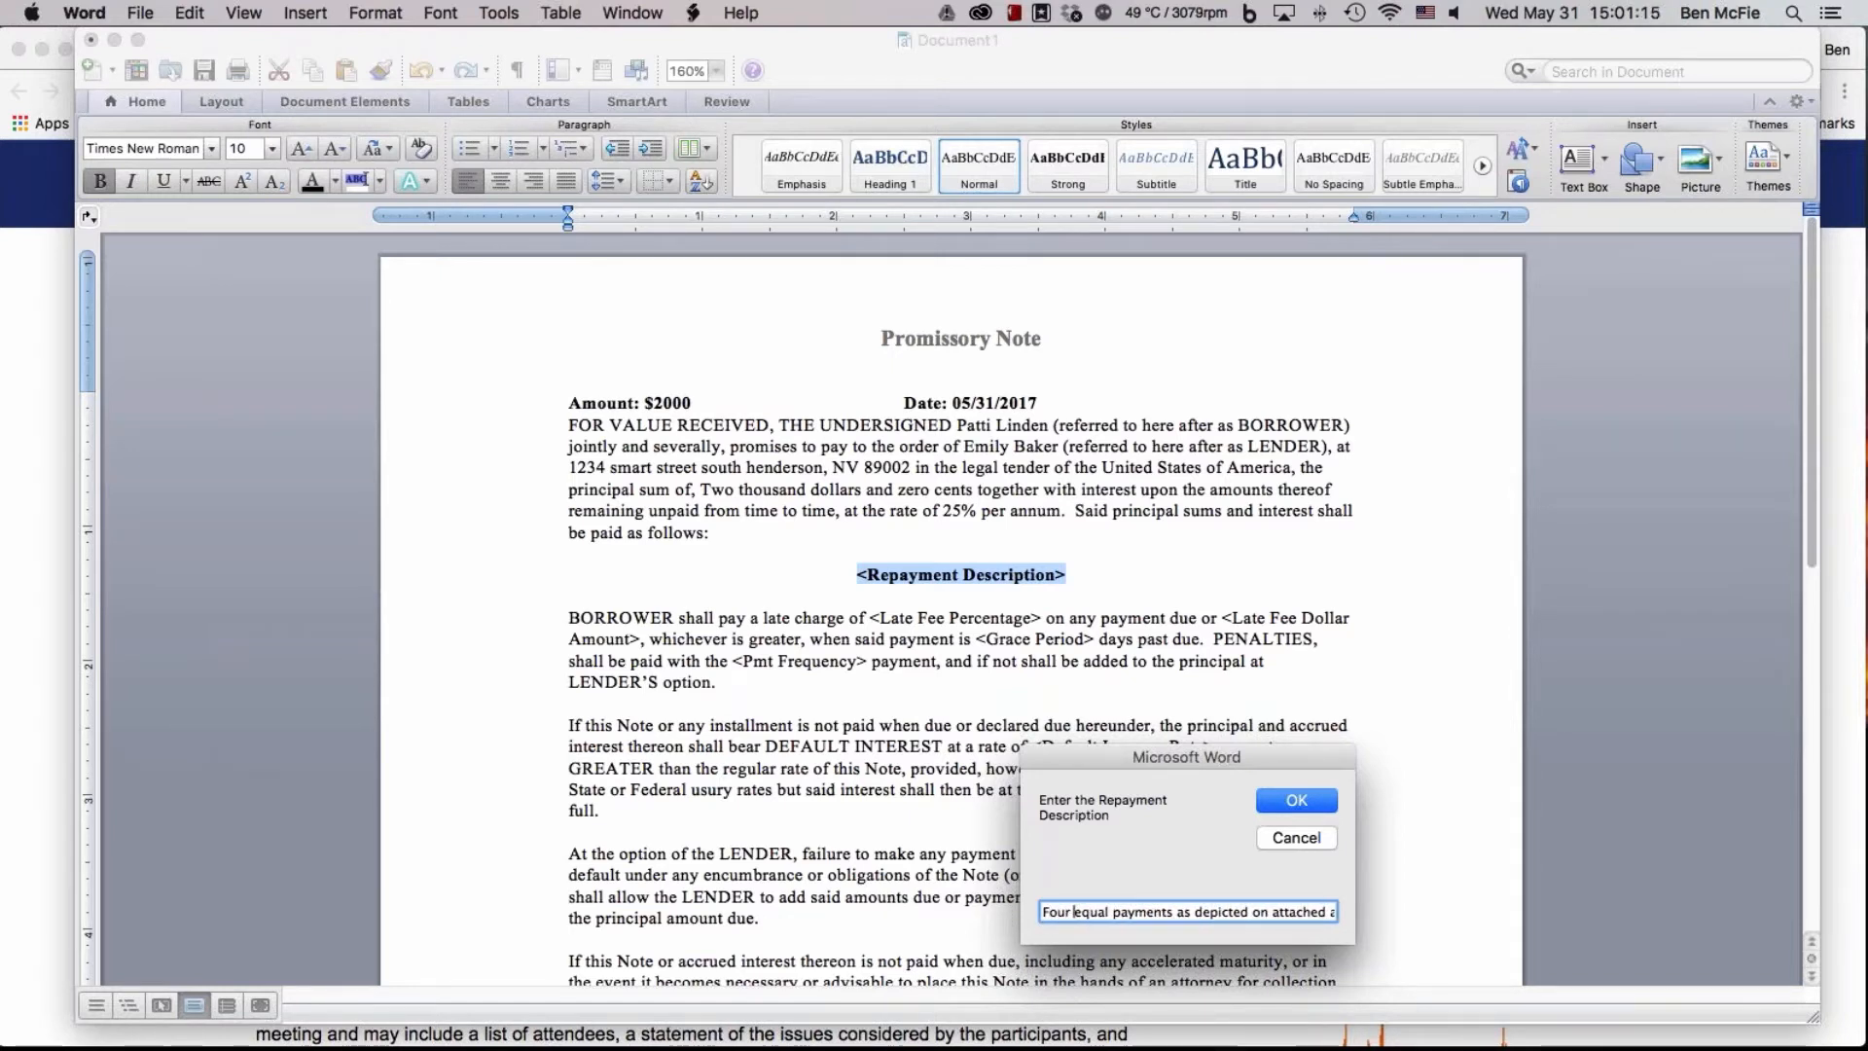
key("Return")
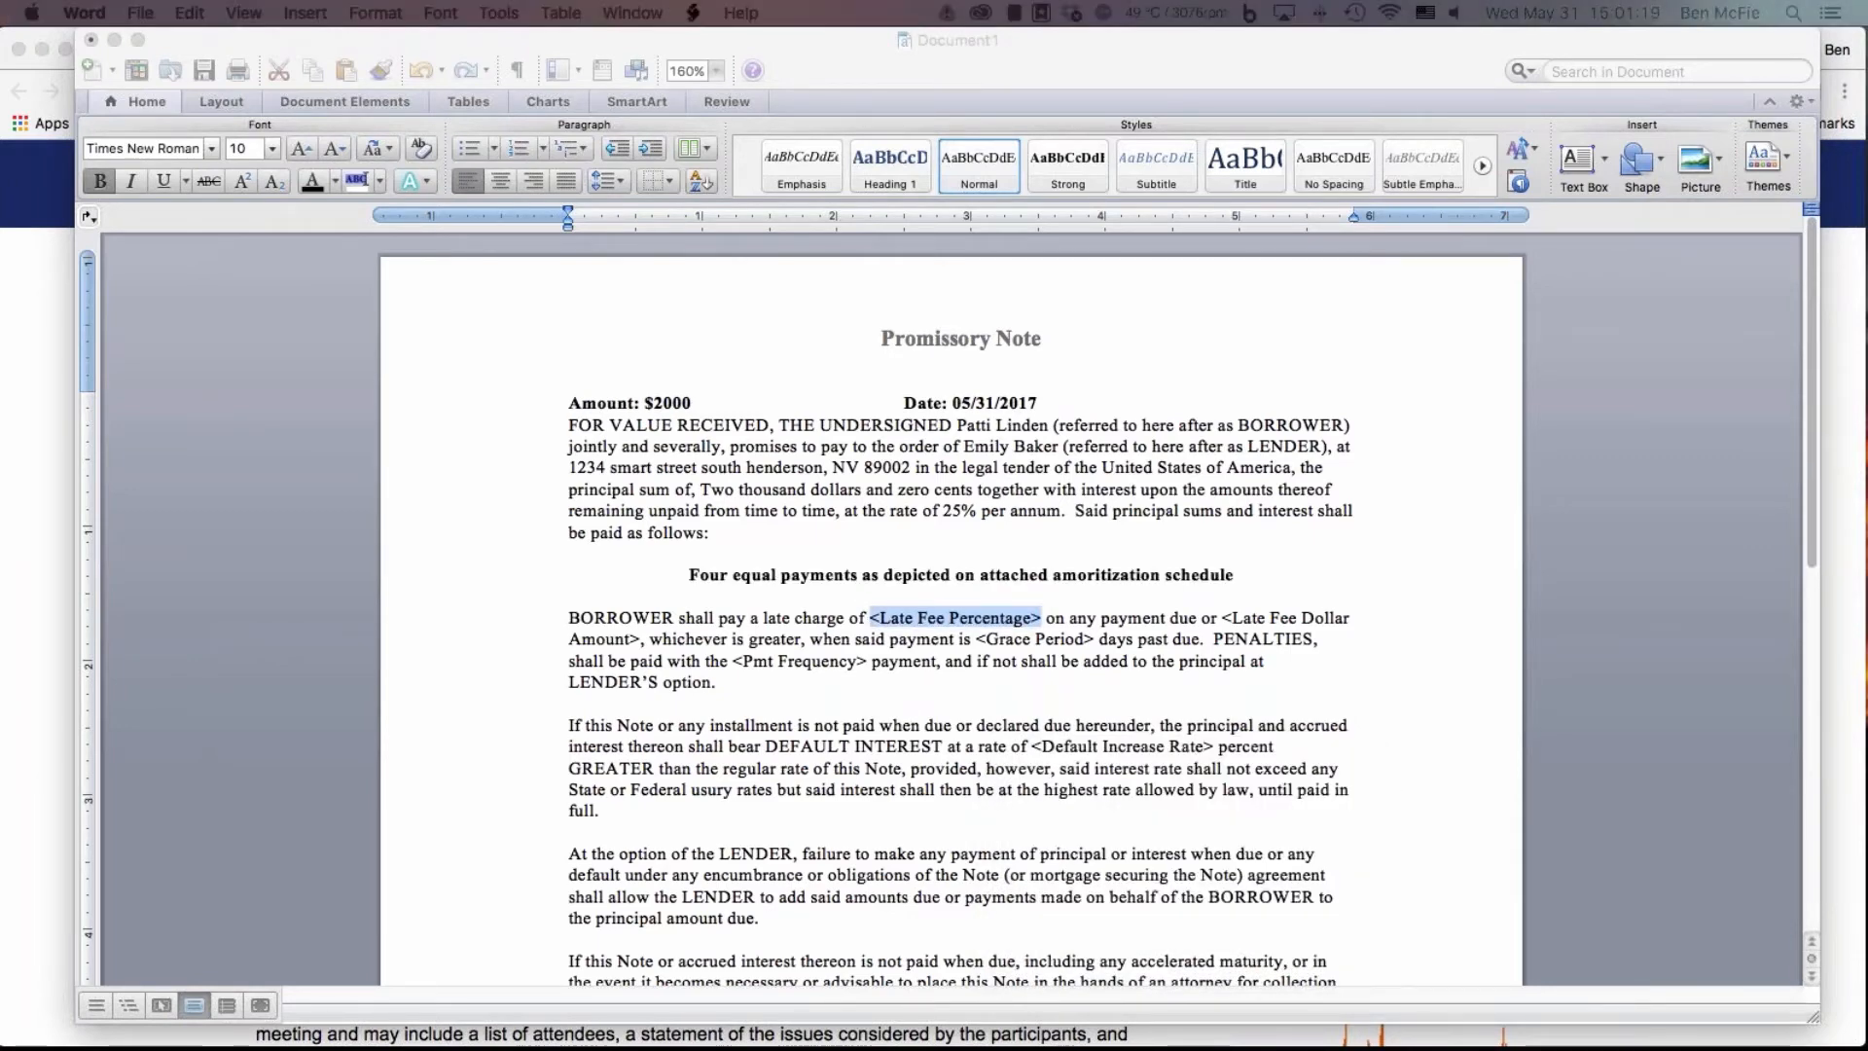
Fill in the promissory note's late fee percentage as 10%
left_click_drag(319, 631, 1048, 722)
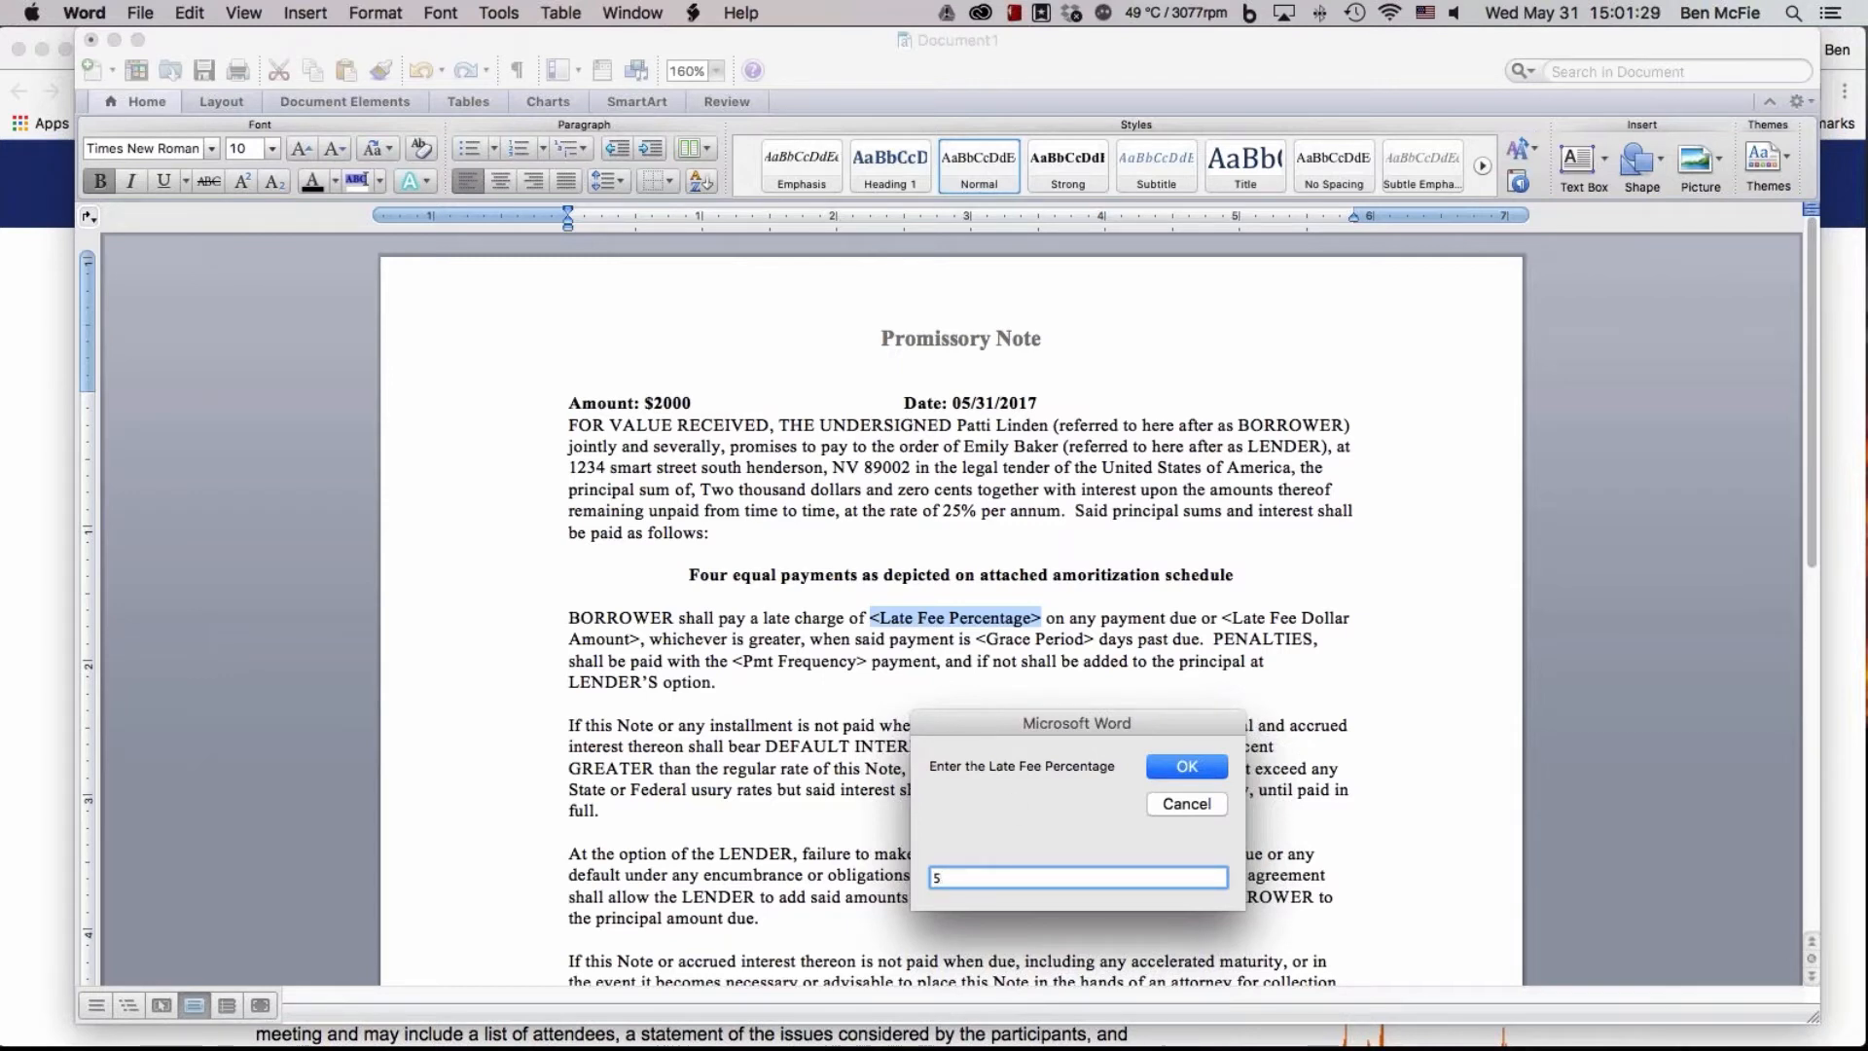
key("BackSpace")
type("5")
key("BackSpace")
type("10%")
key("Return")
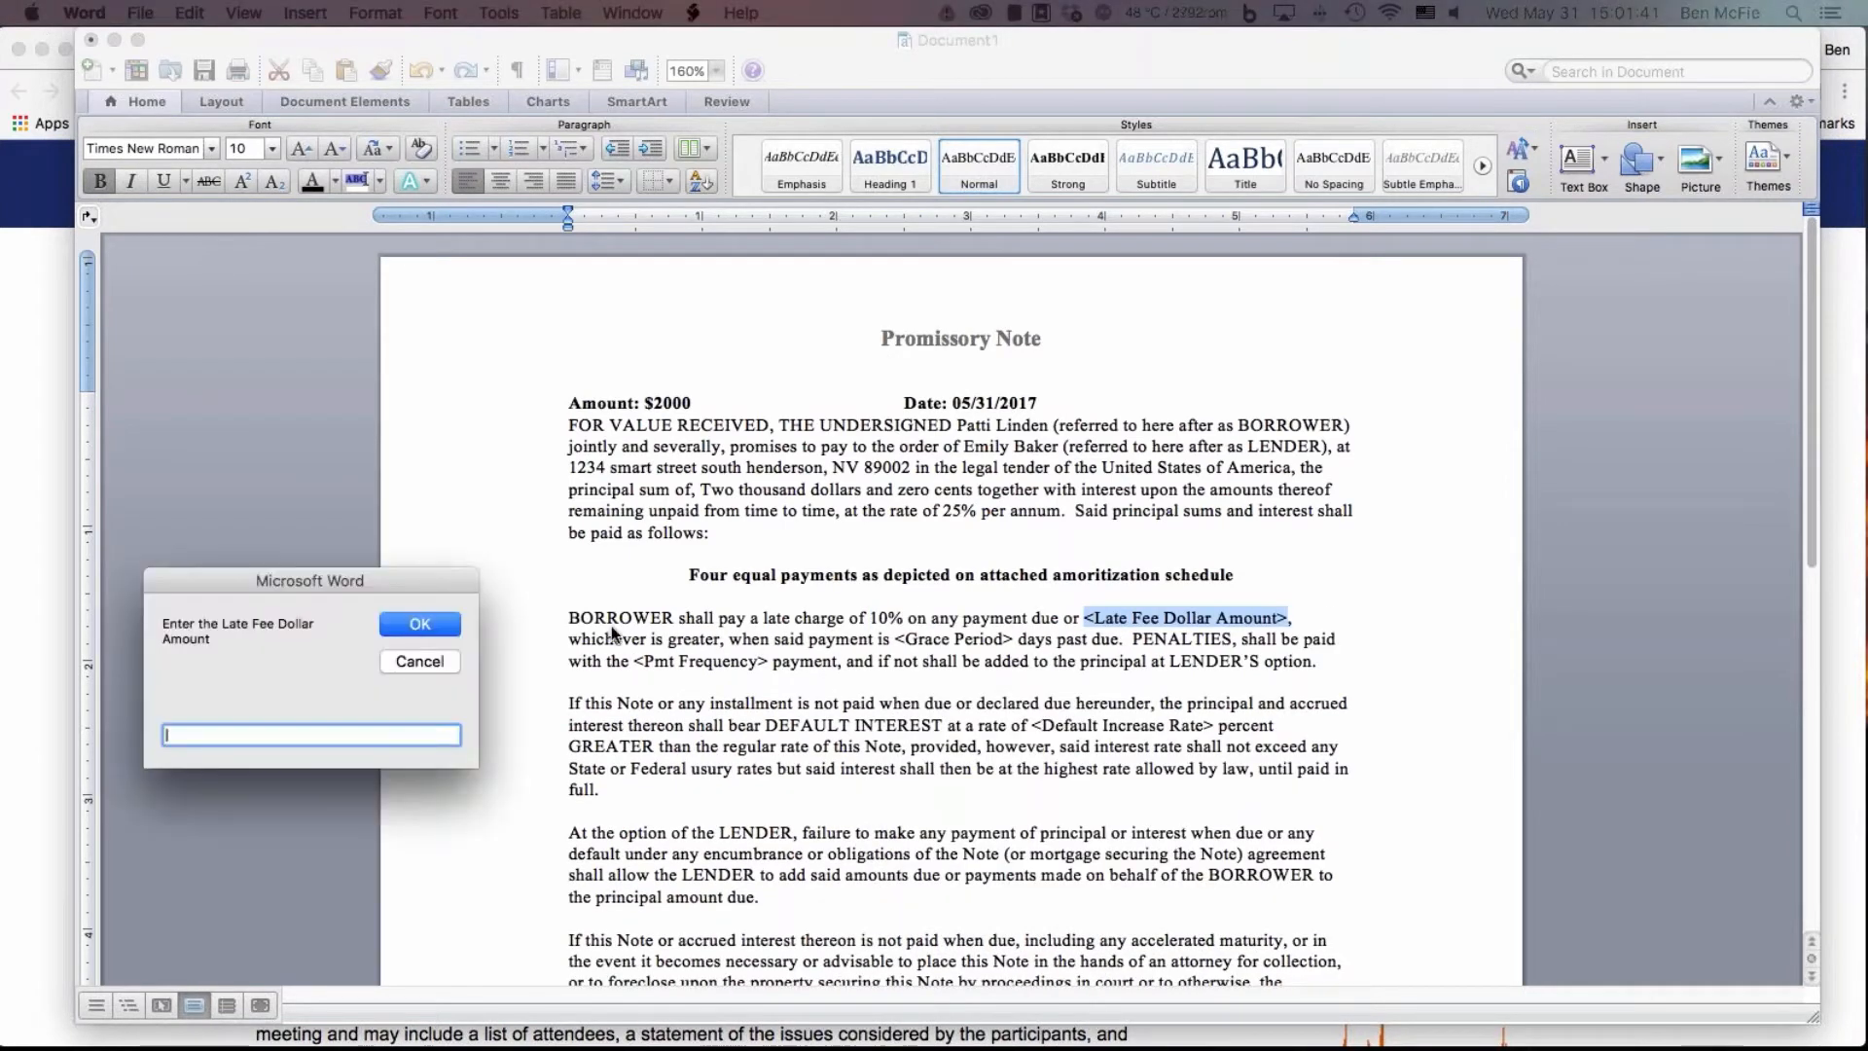
Fill in the late fee dollar amount as 100 and the grace period as 30 days
left_click_drag(314, 568, 1322, 650)
type("100")
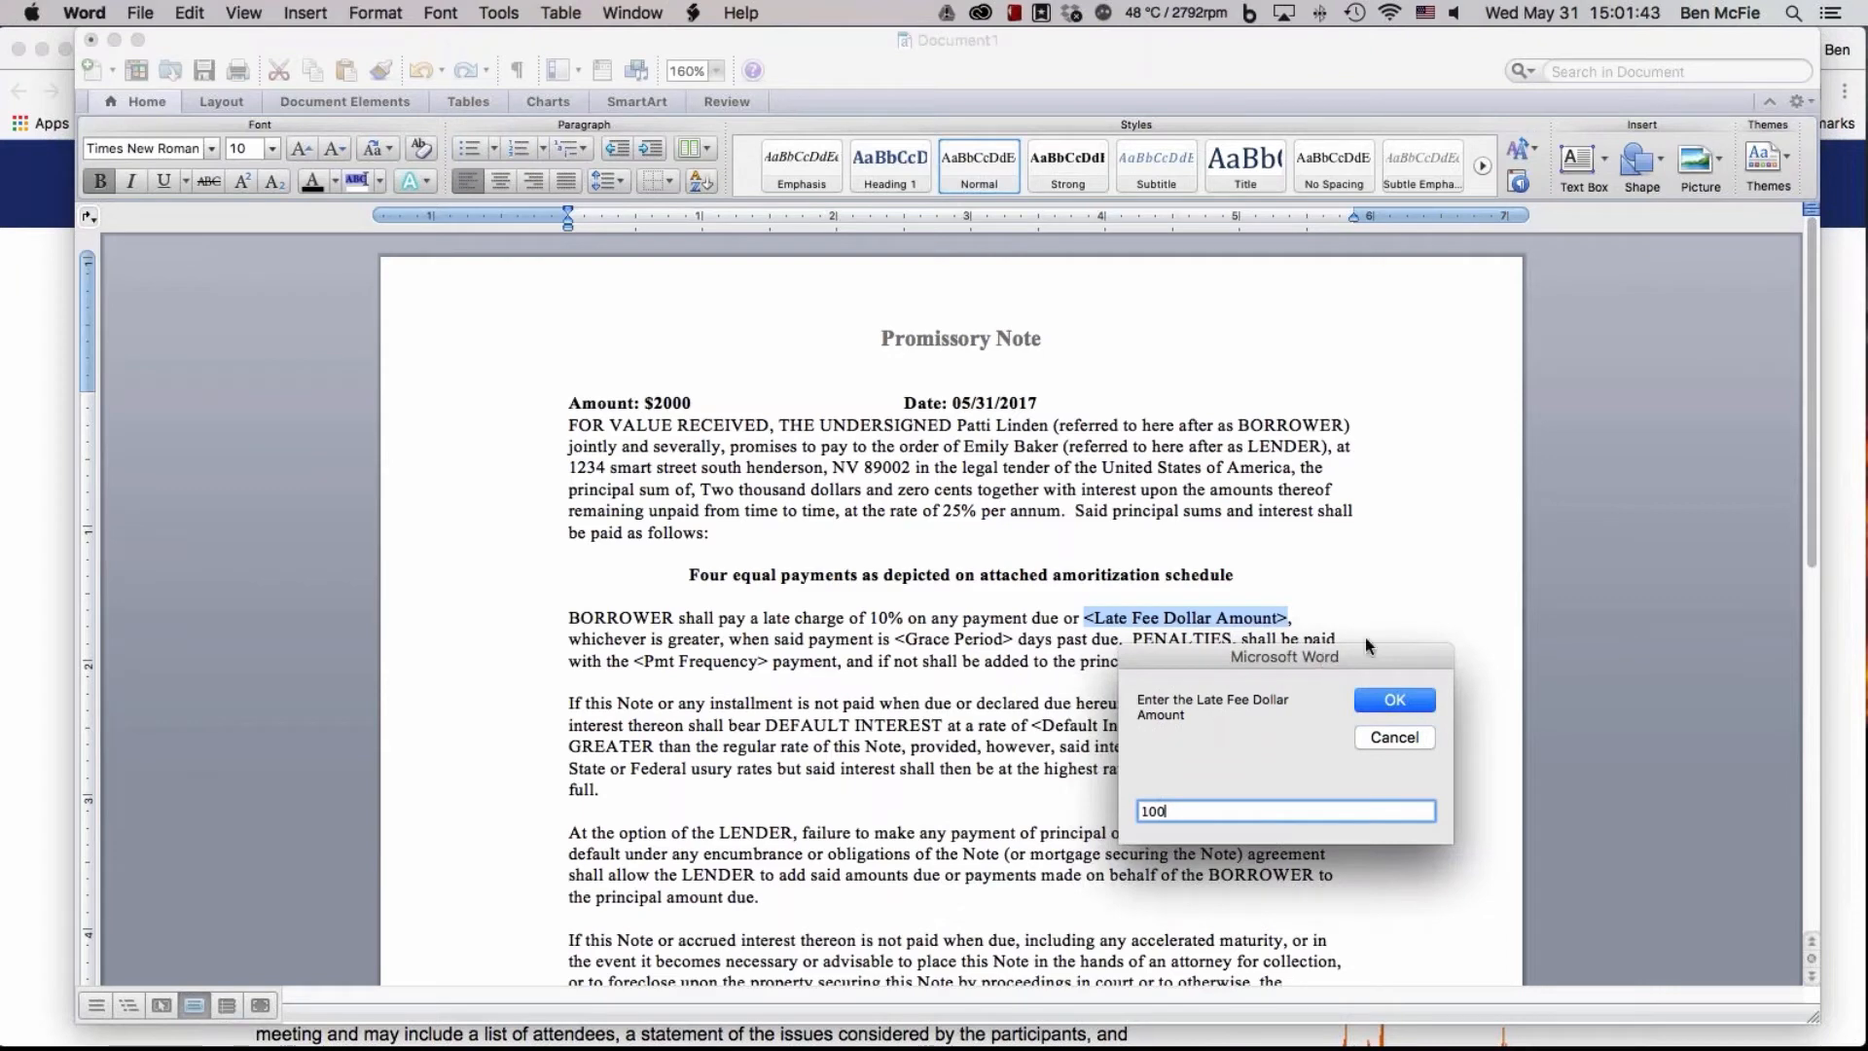
left_click(1391, 701)
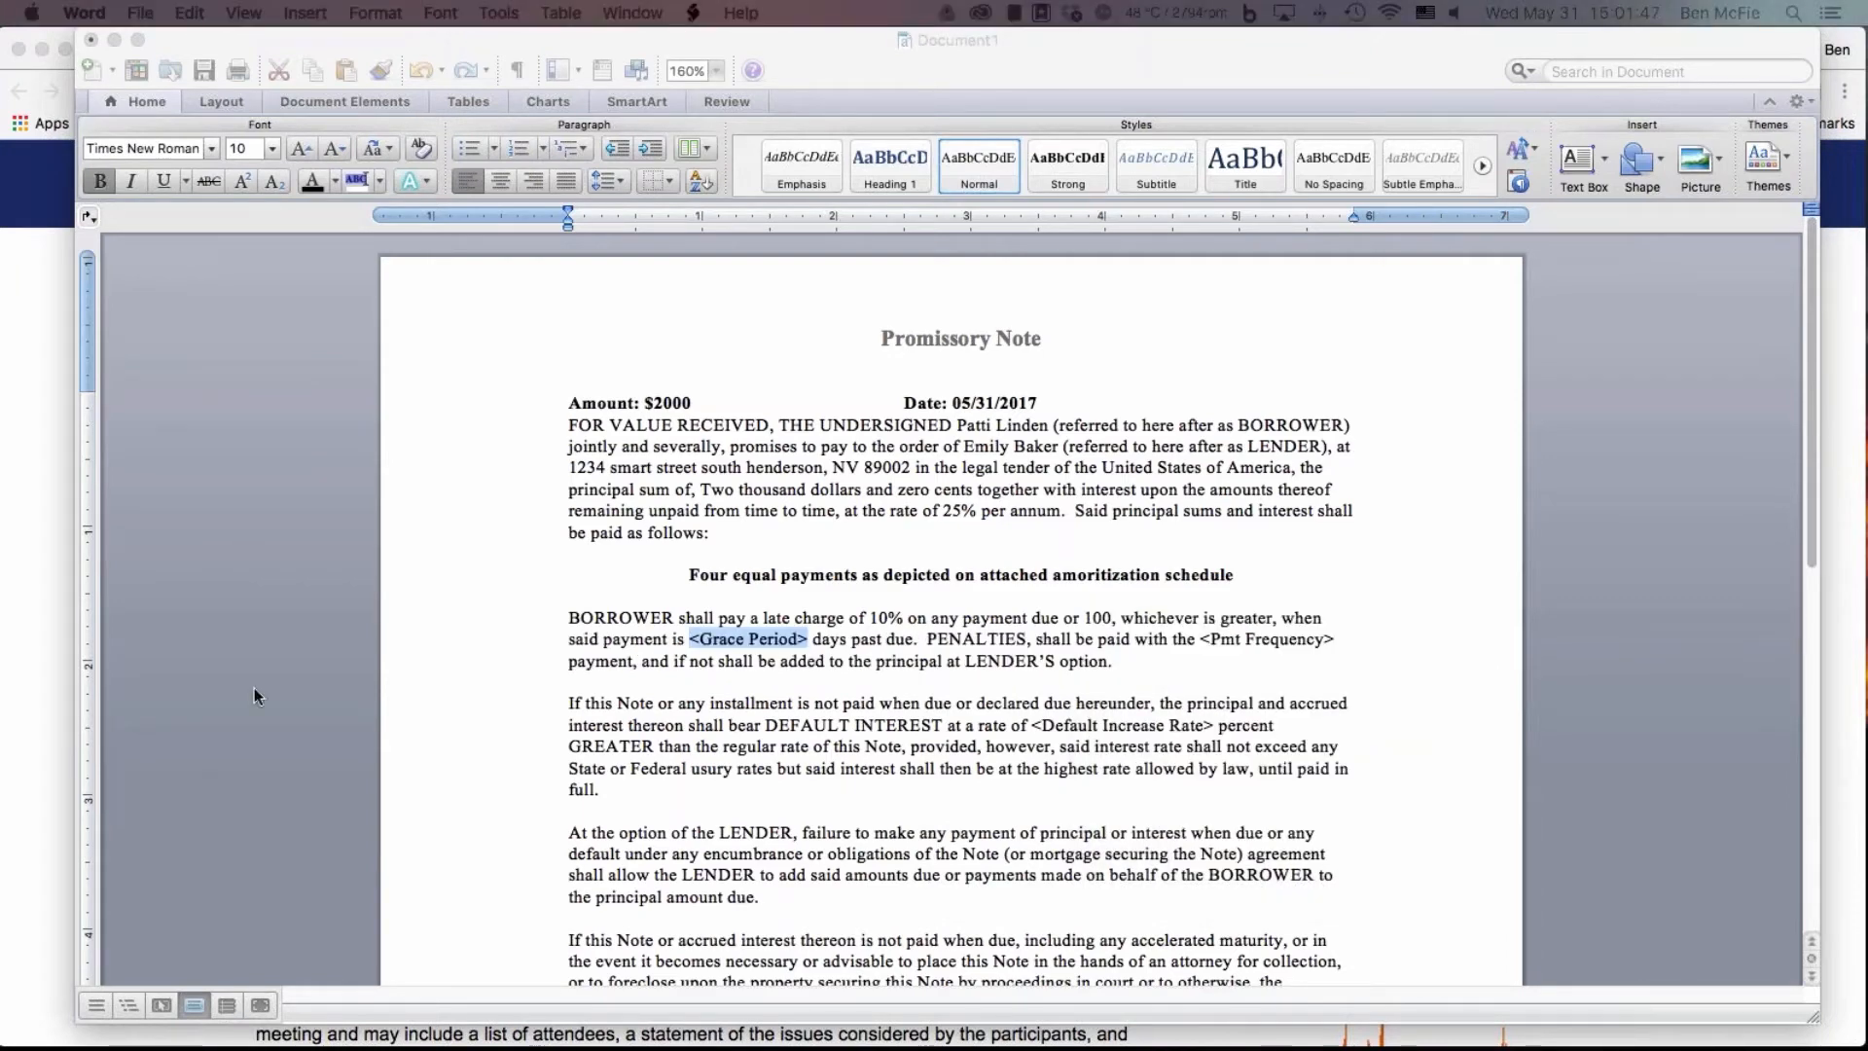
left_click_drag(254, 686, 1092, 708)
type("30")
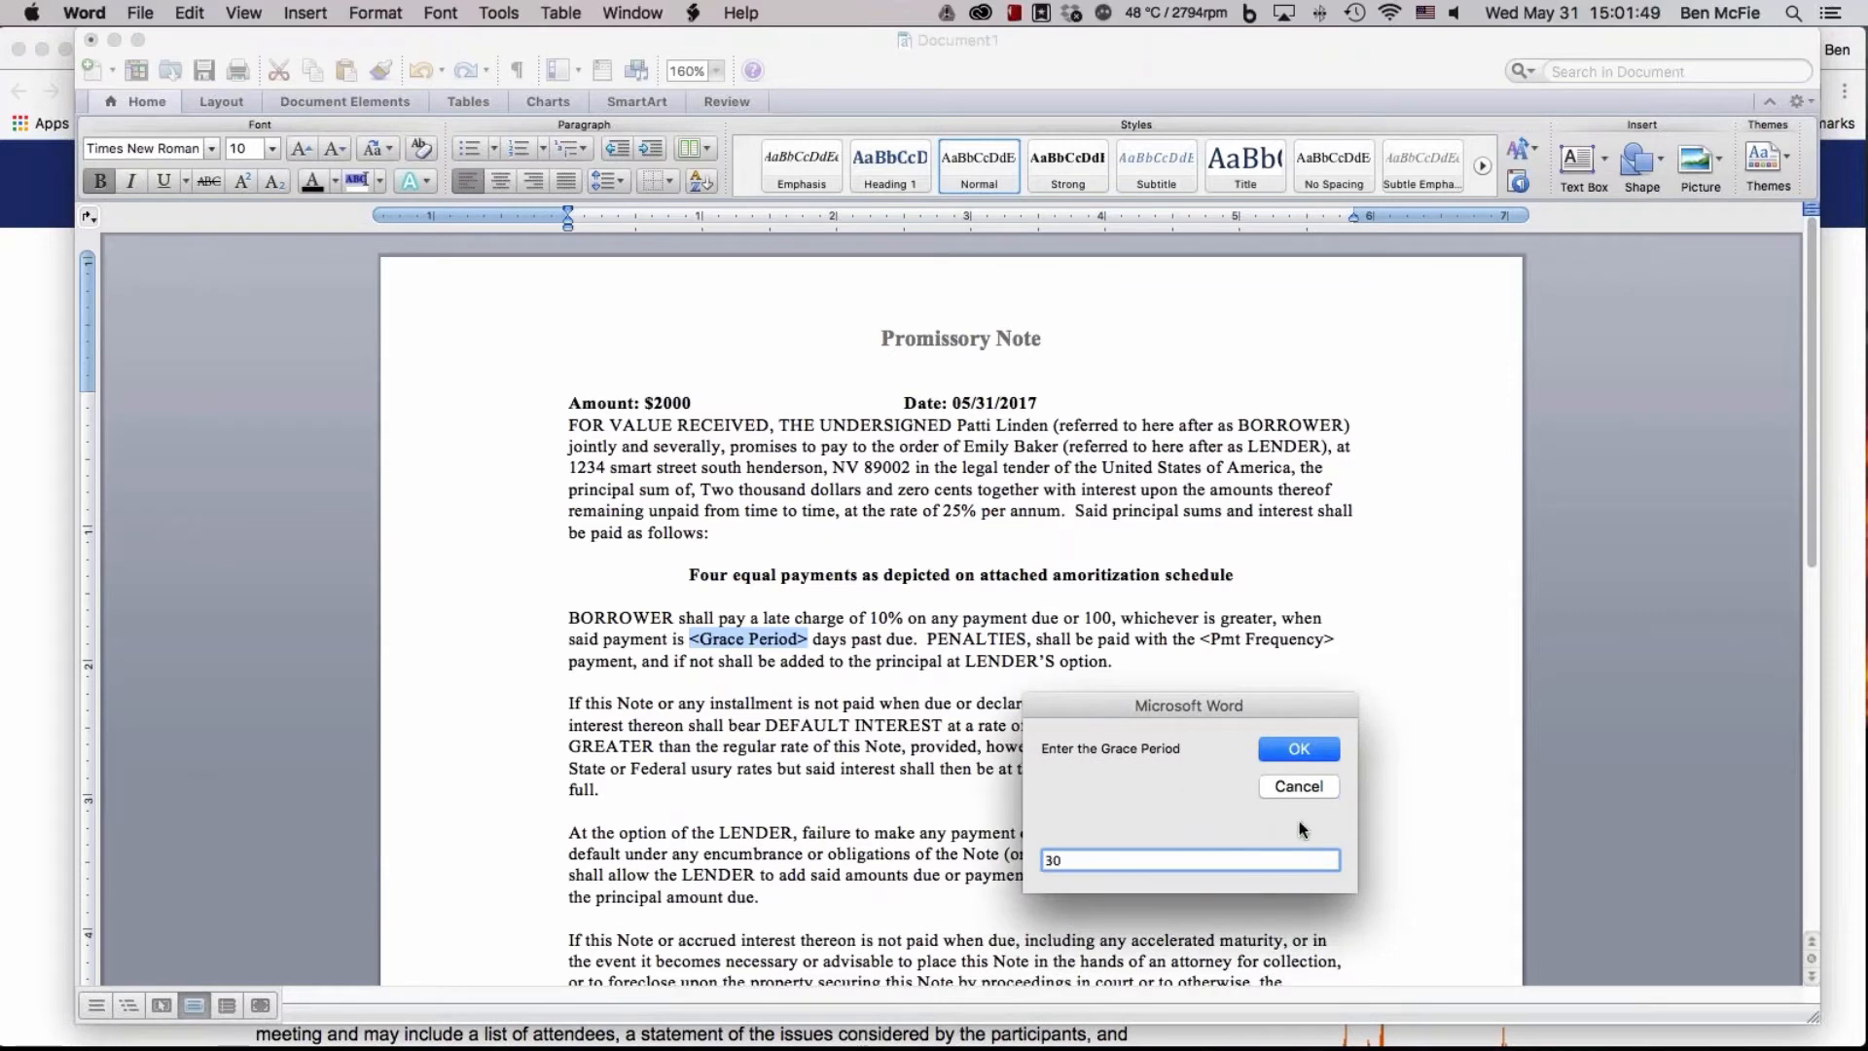
left_click(1299, 748)
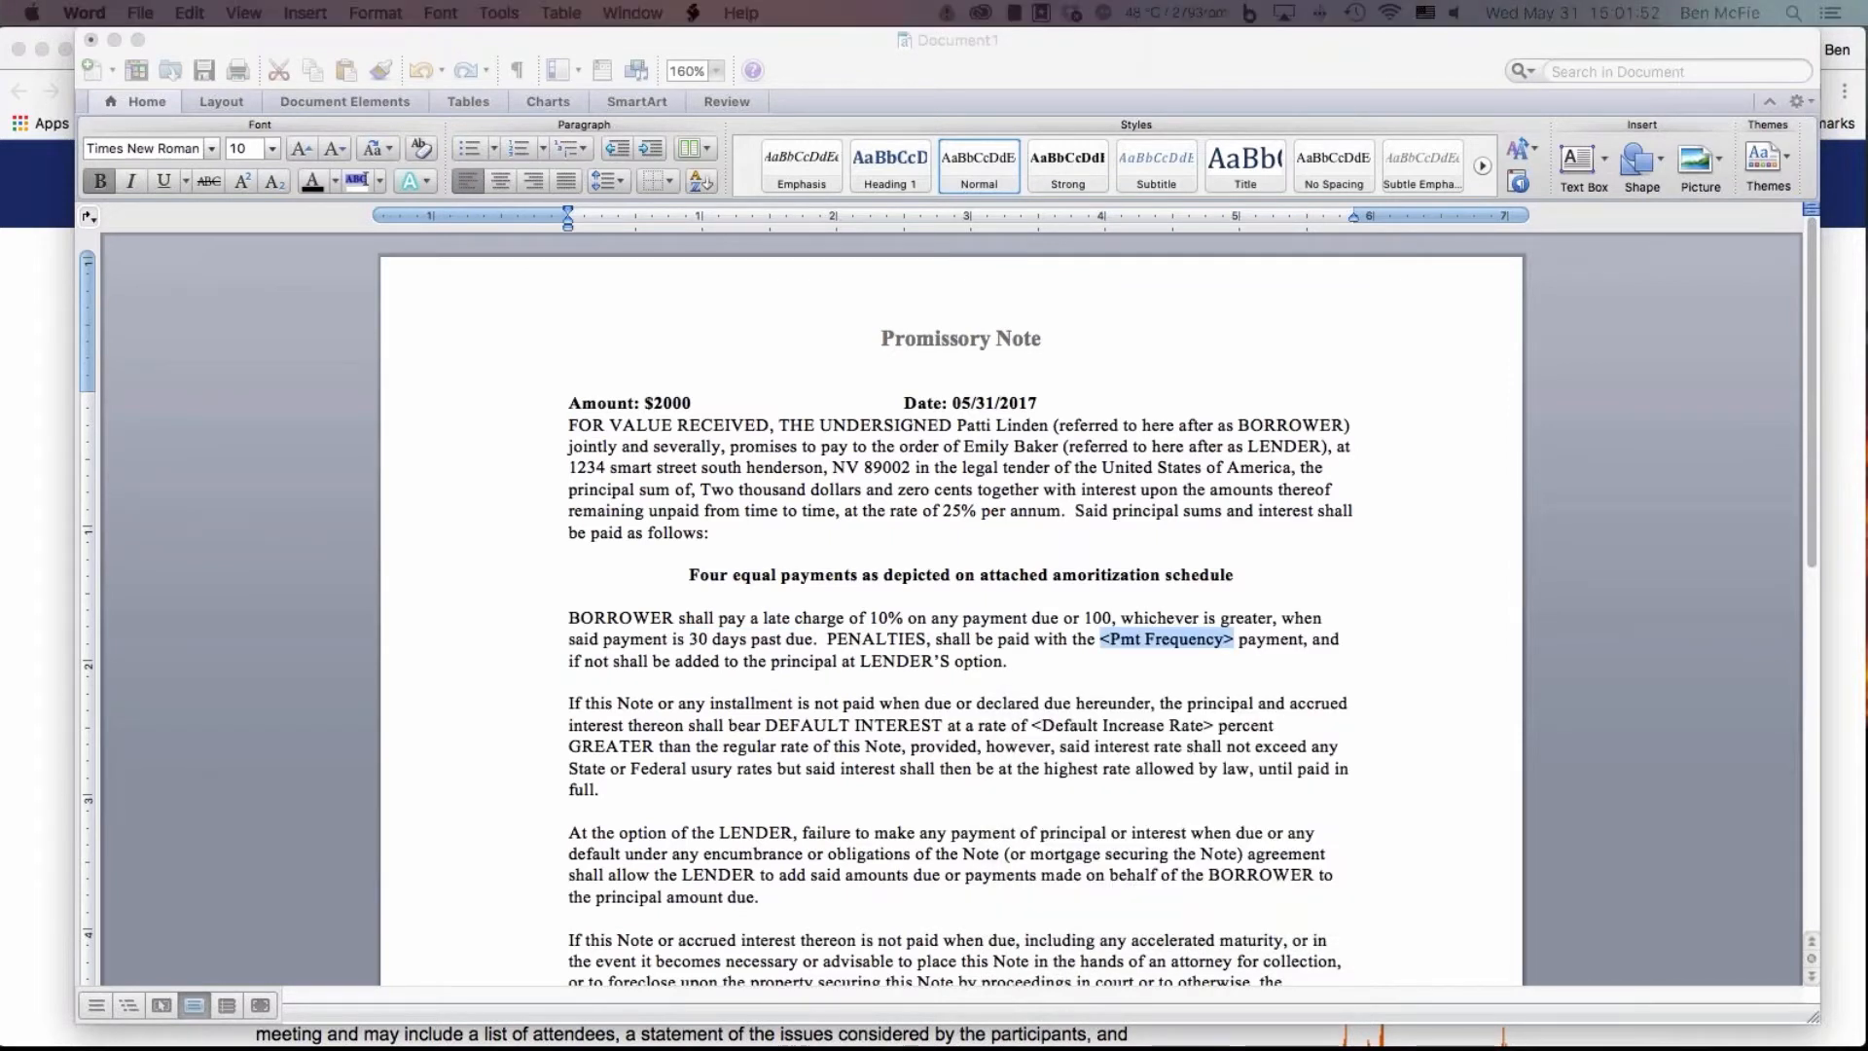
Fill in the promissory note's payment frequency as monthly
left_click_drag(376, 575, 1039, 640)
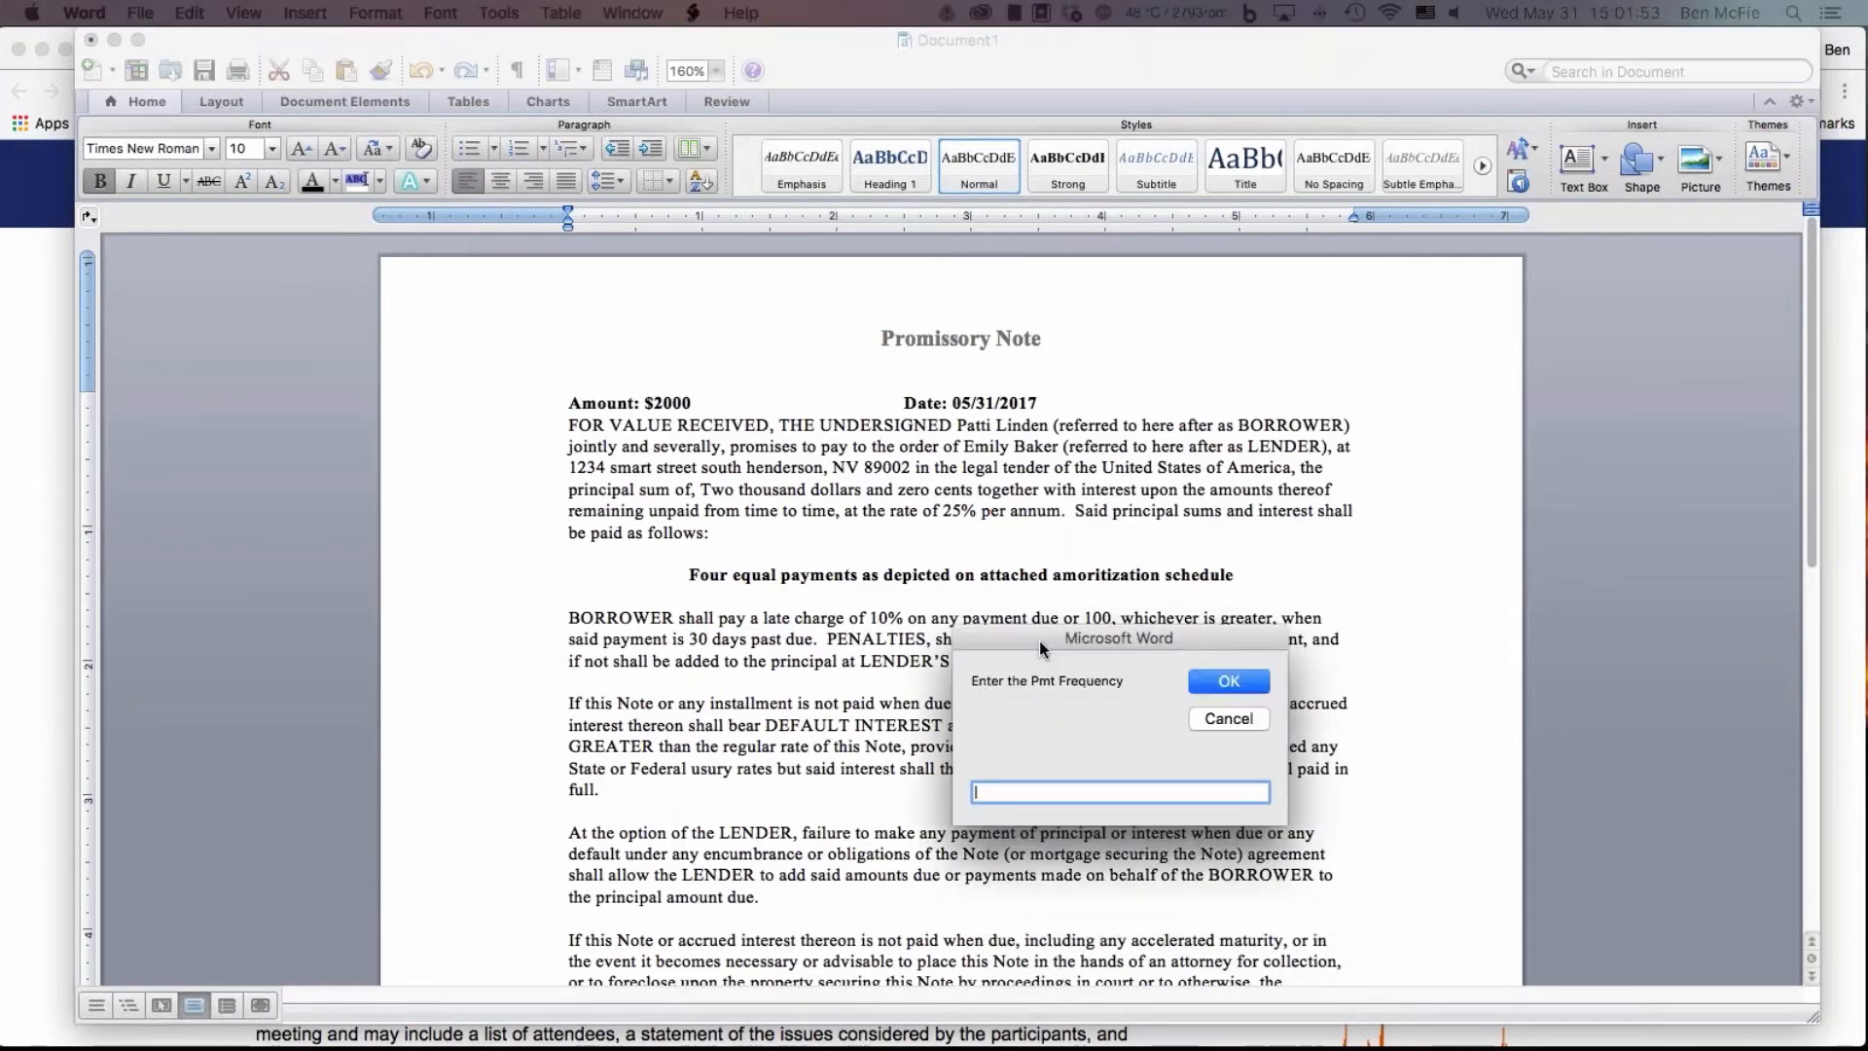
type("m")
key("BackSpace")
type("m")
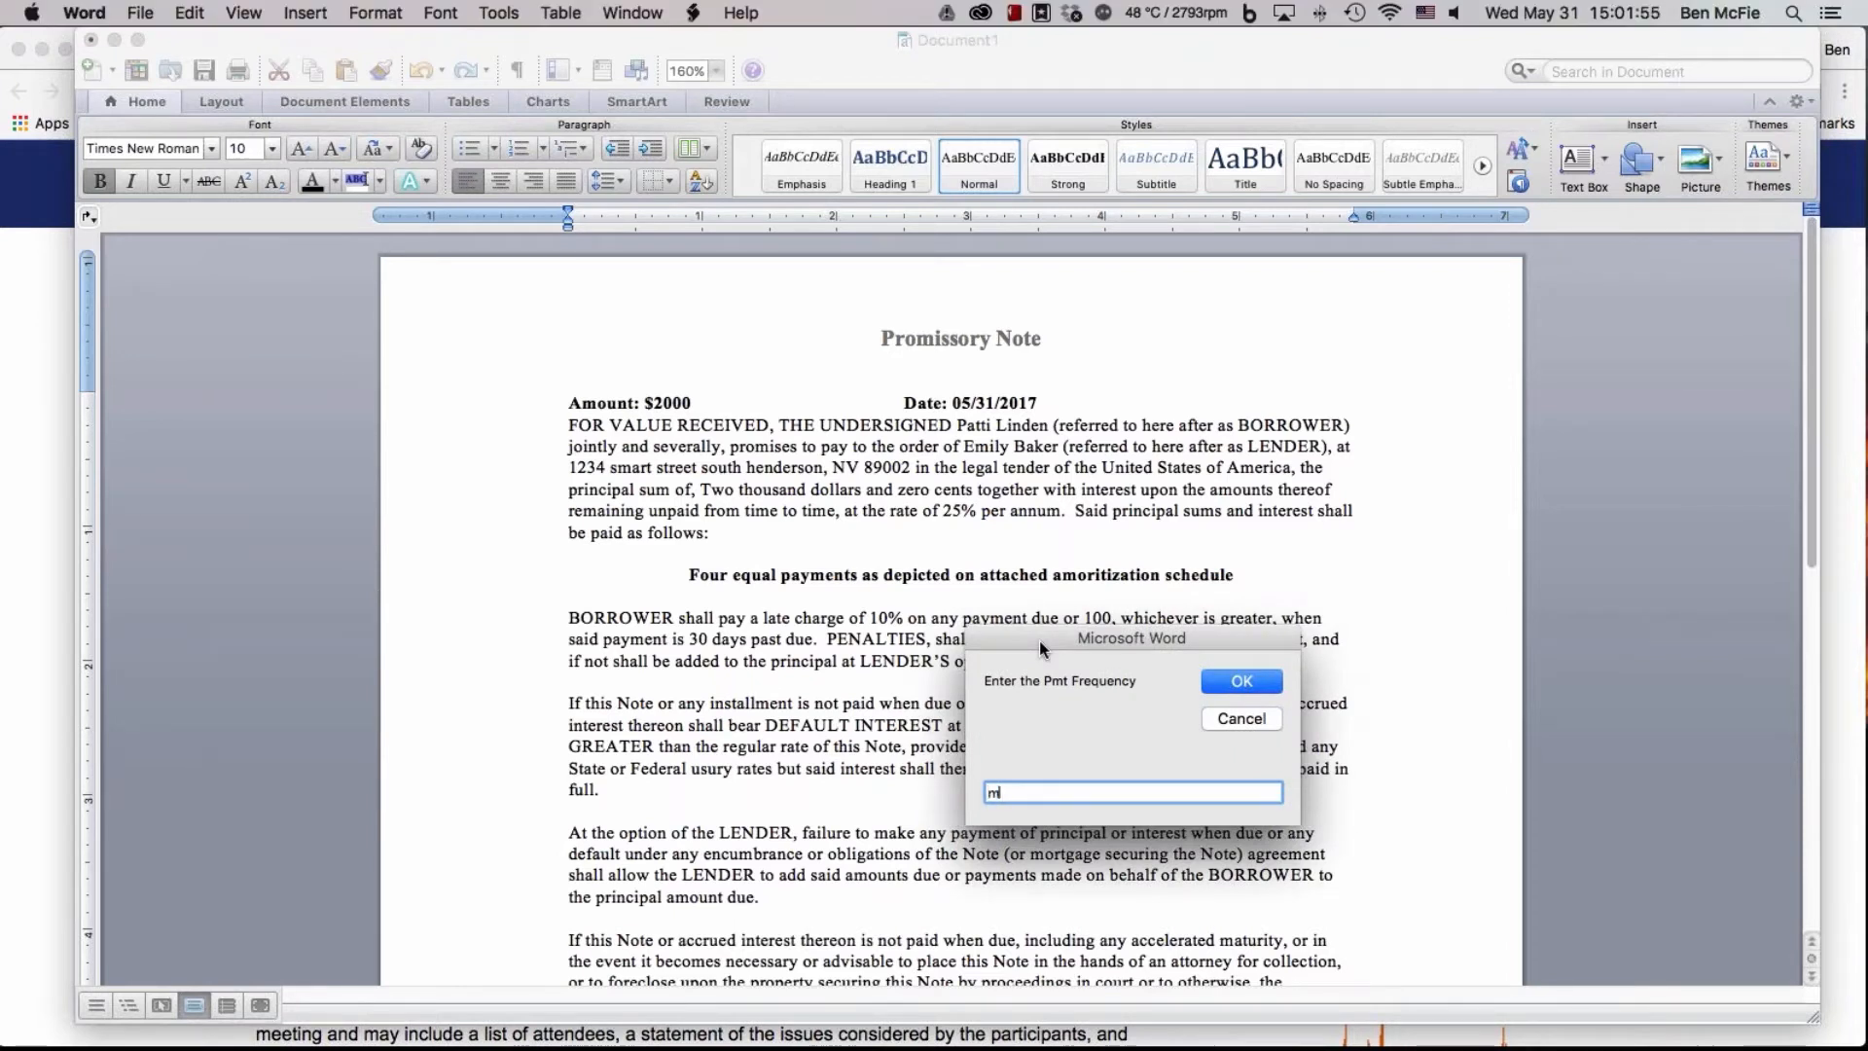
type("onthly")
key("Return")
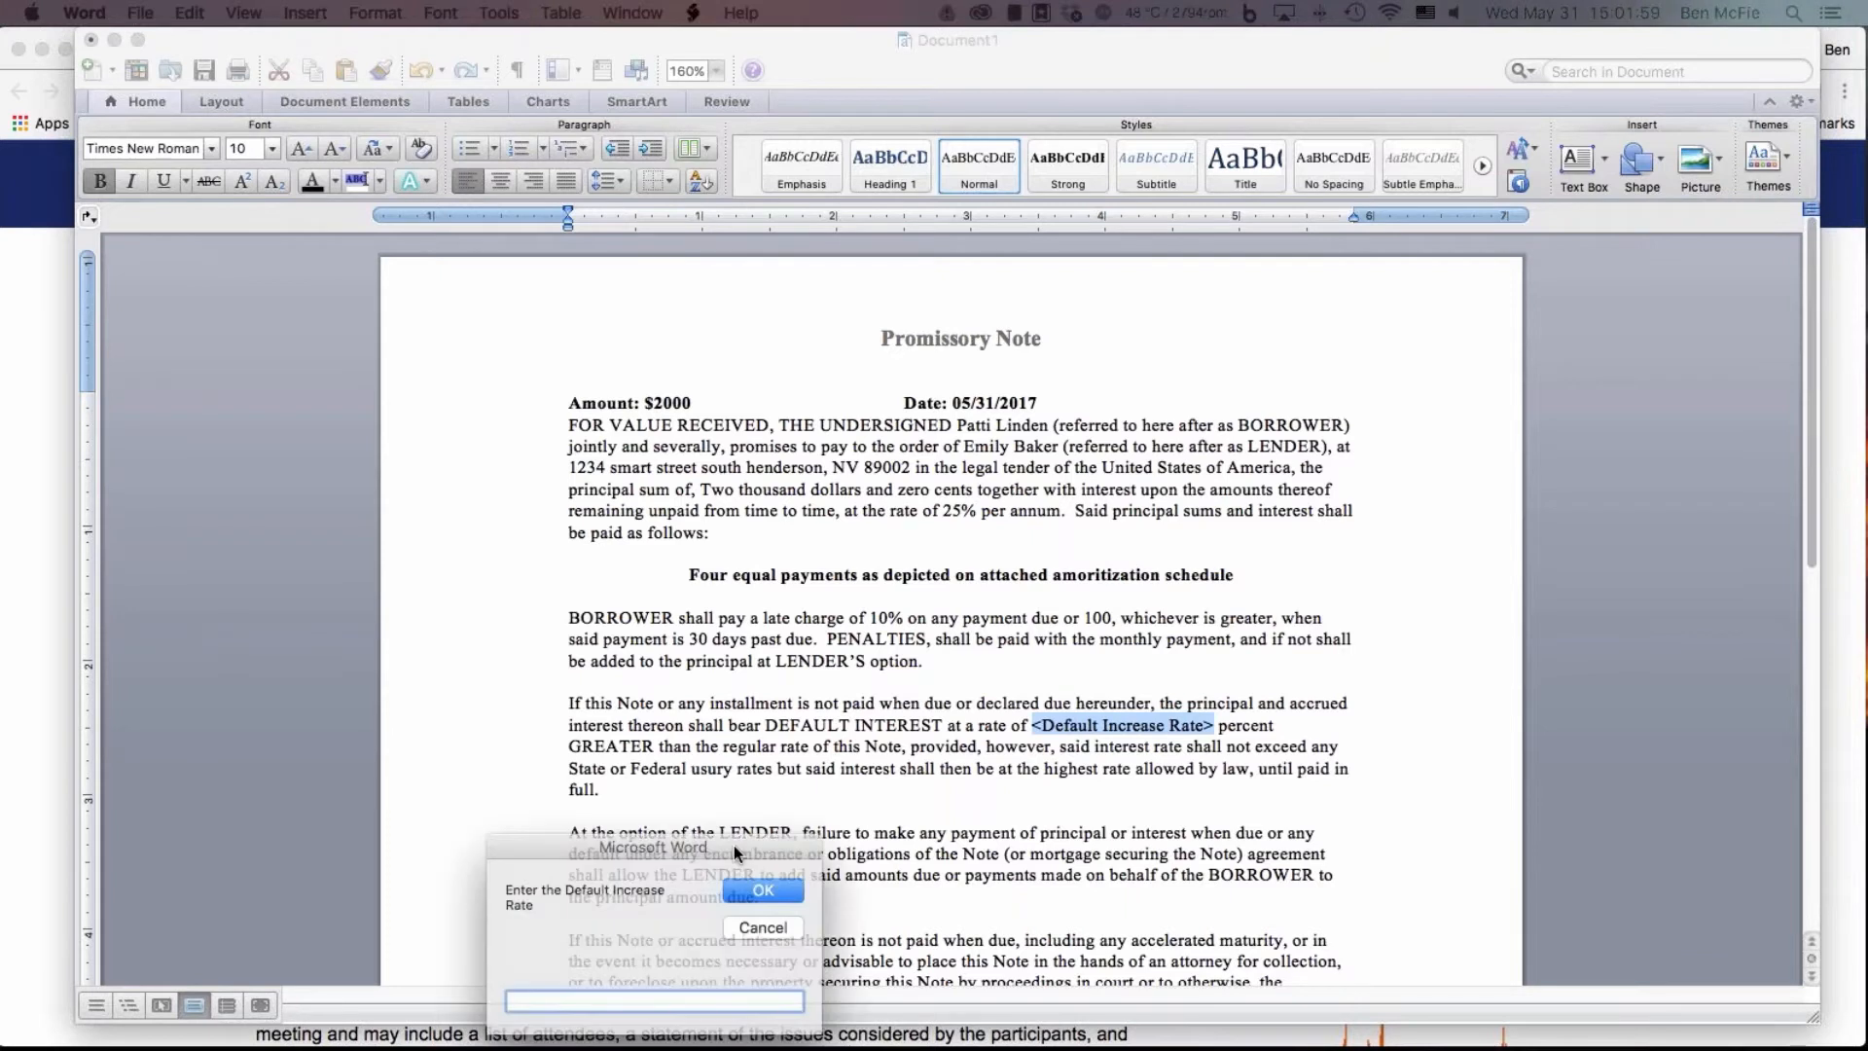
Fill in the default increase rate as 30 percent
left_click_drag(733, 844, 825, 846)
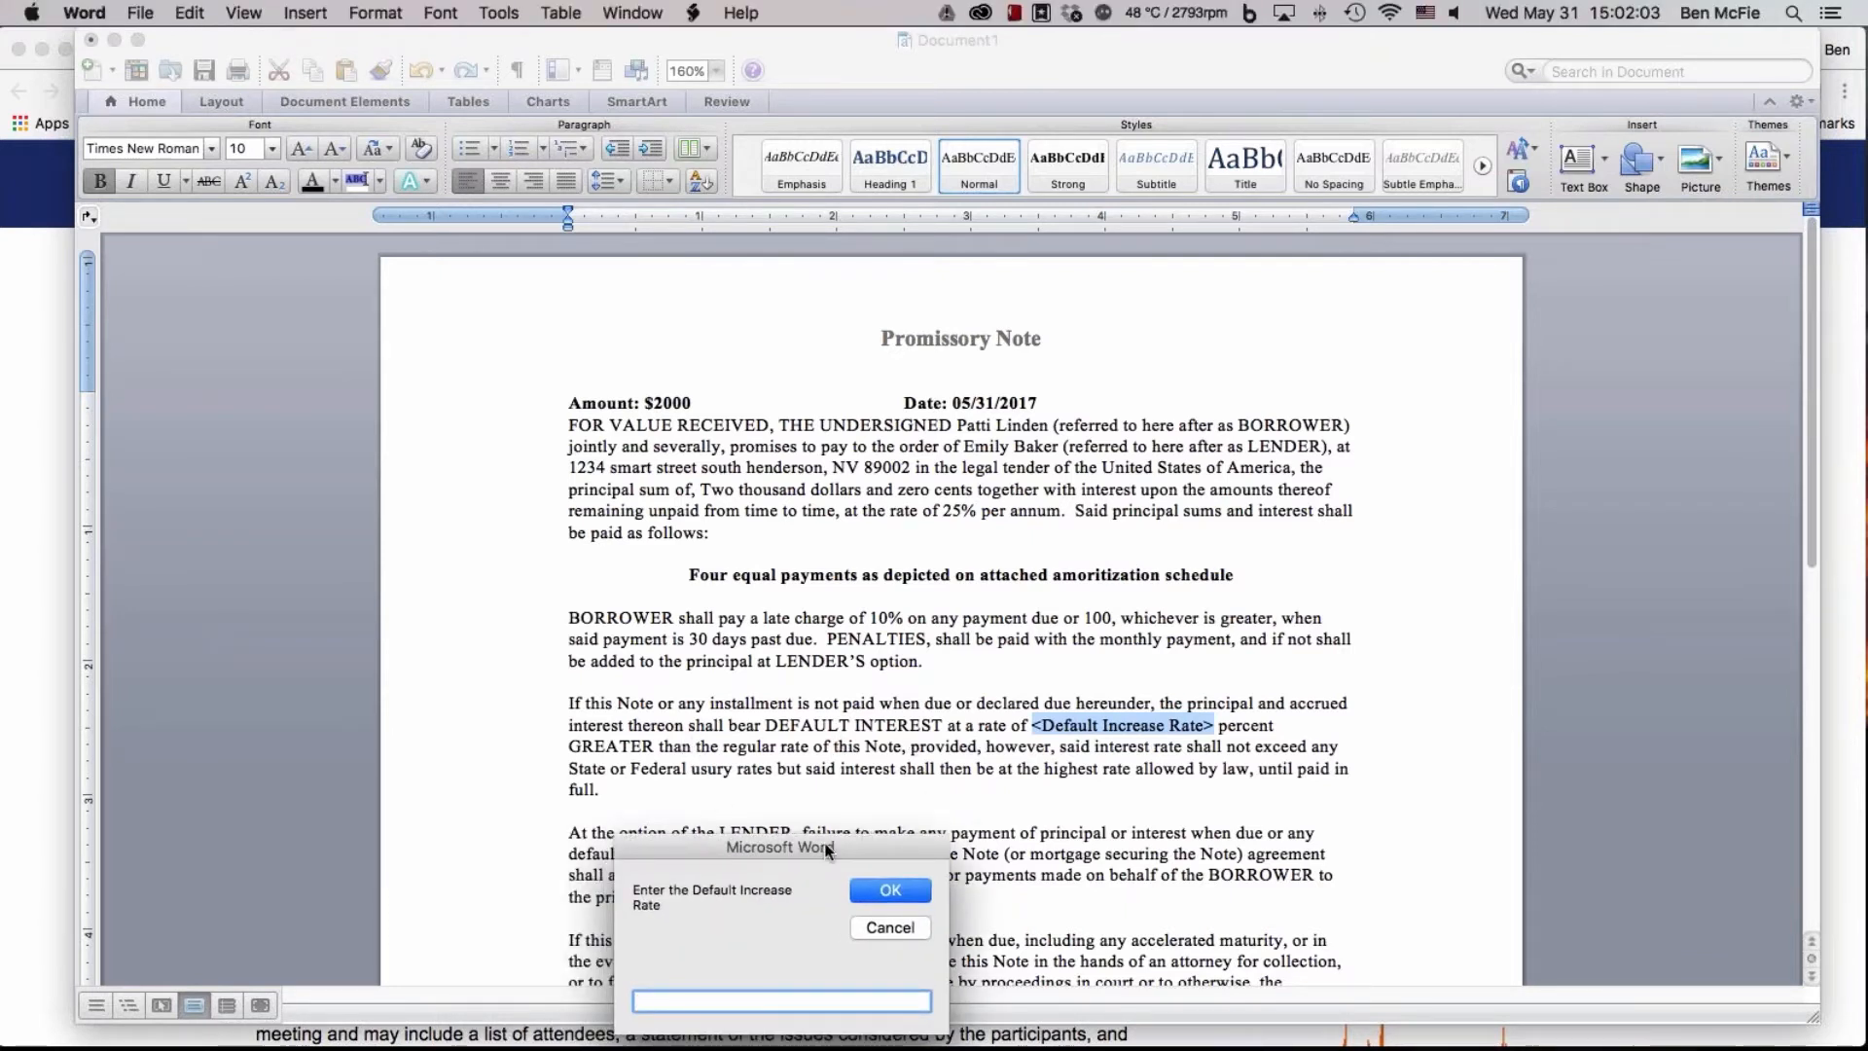
left_click_drag(827, 841, 812, 786)
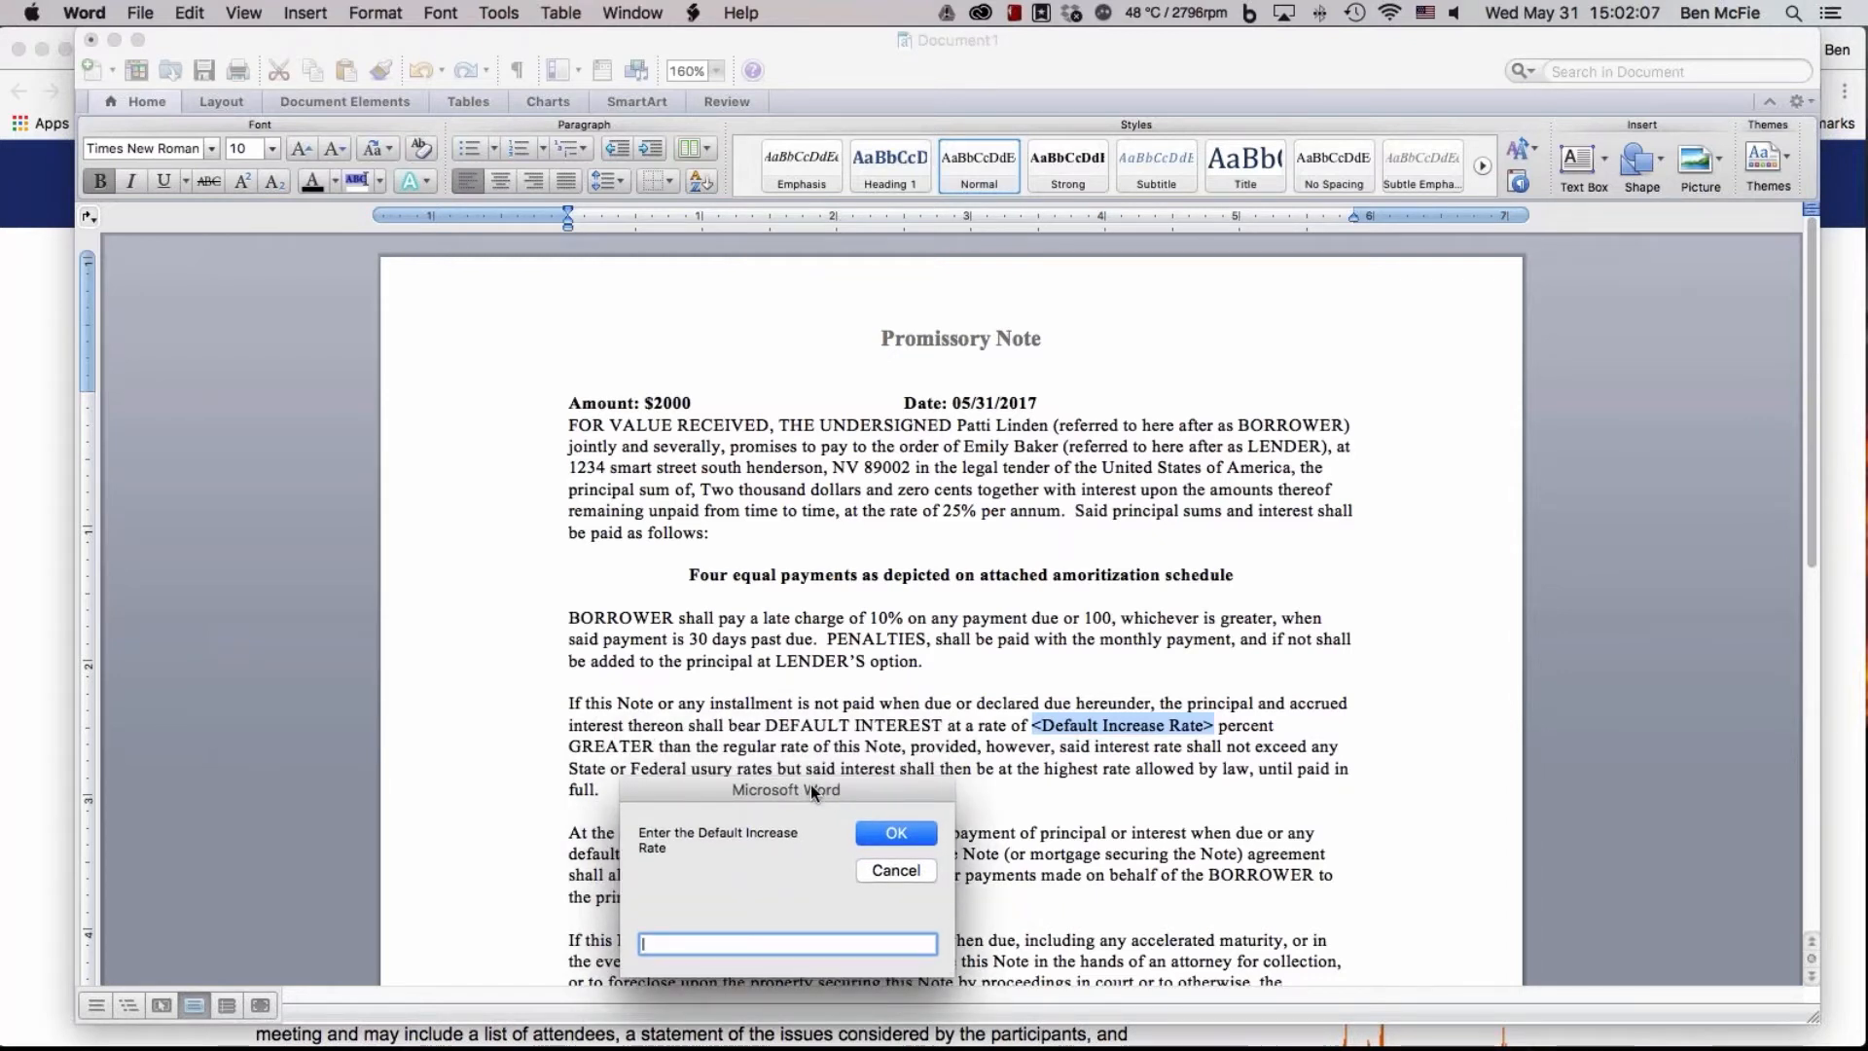
type("30")
left_click(904, 829)
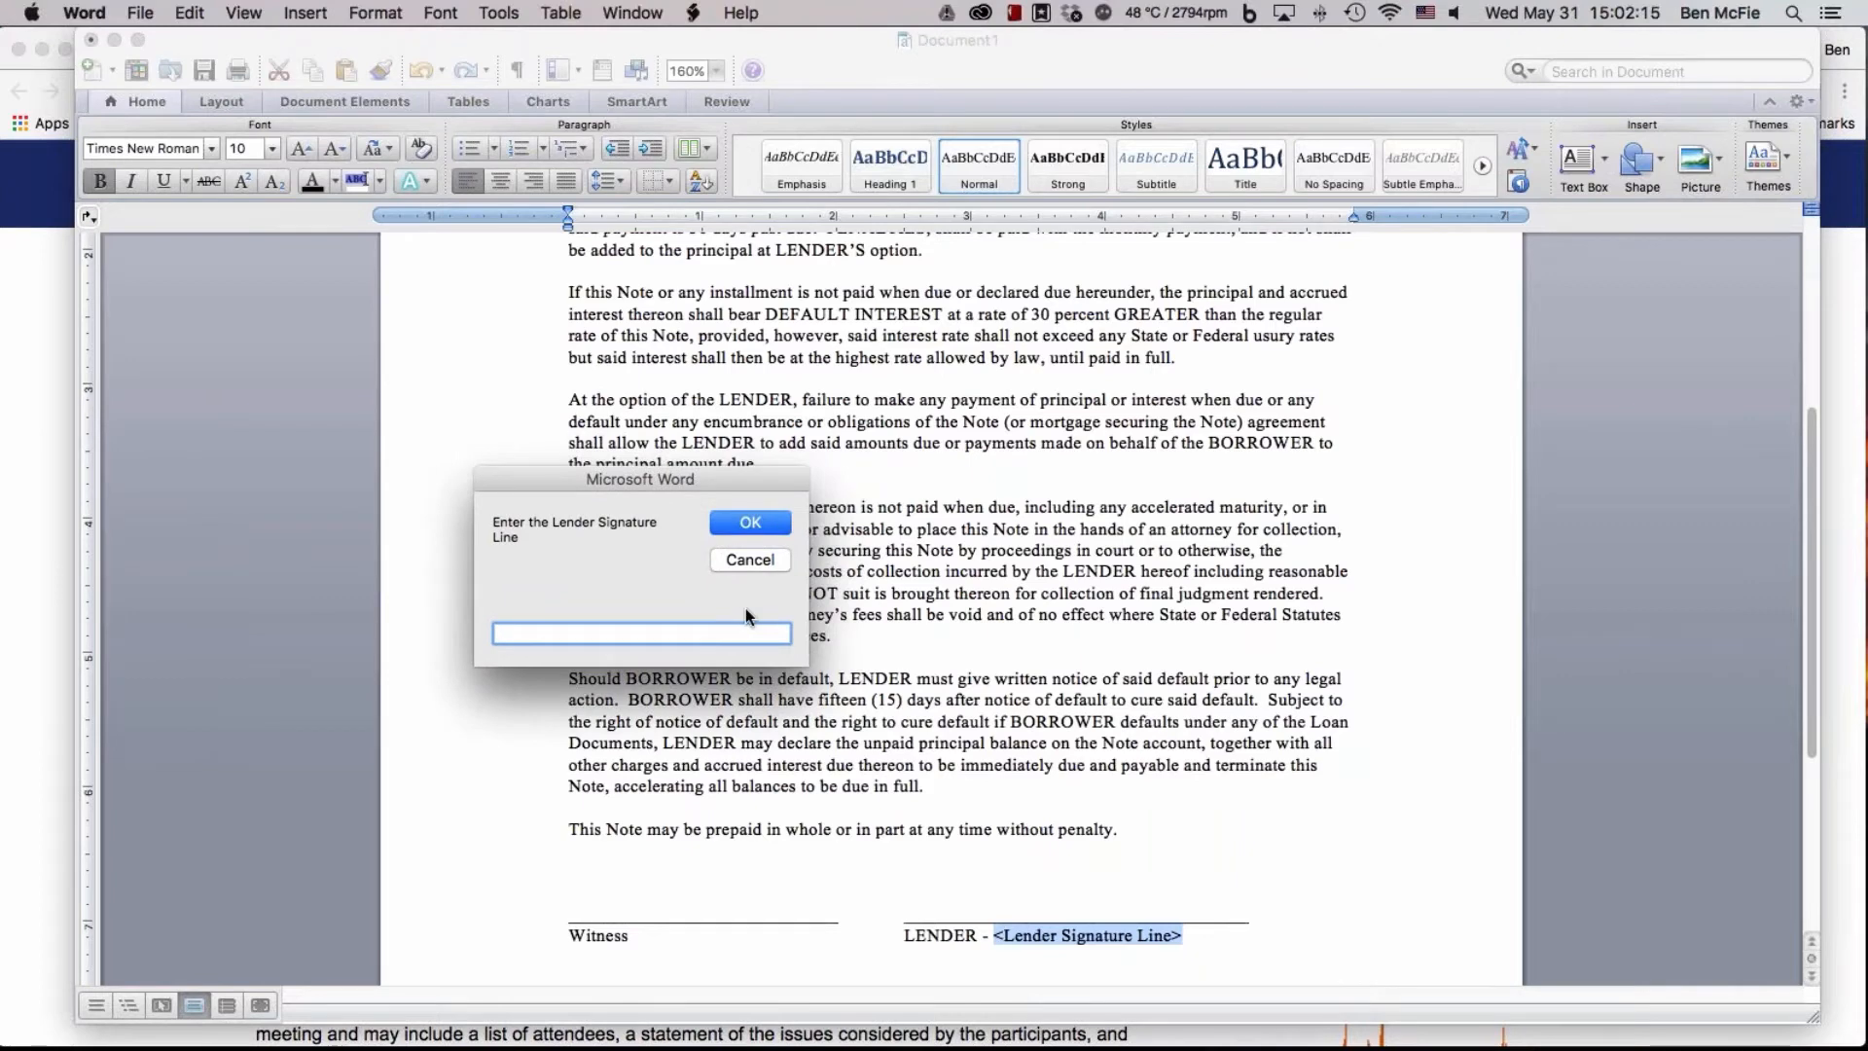
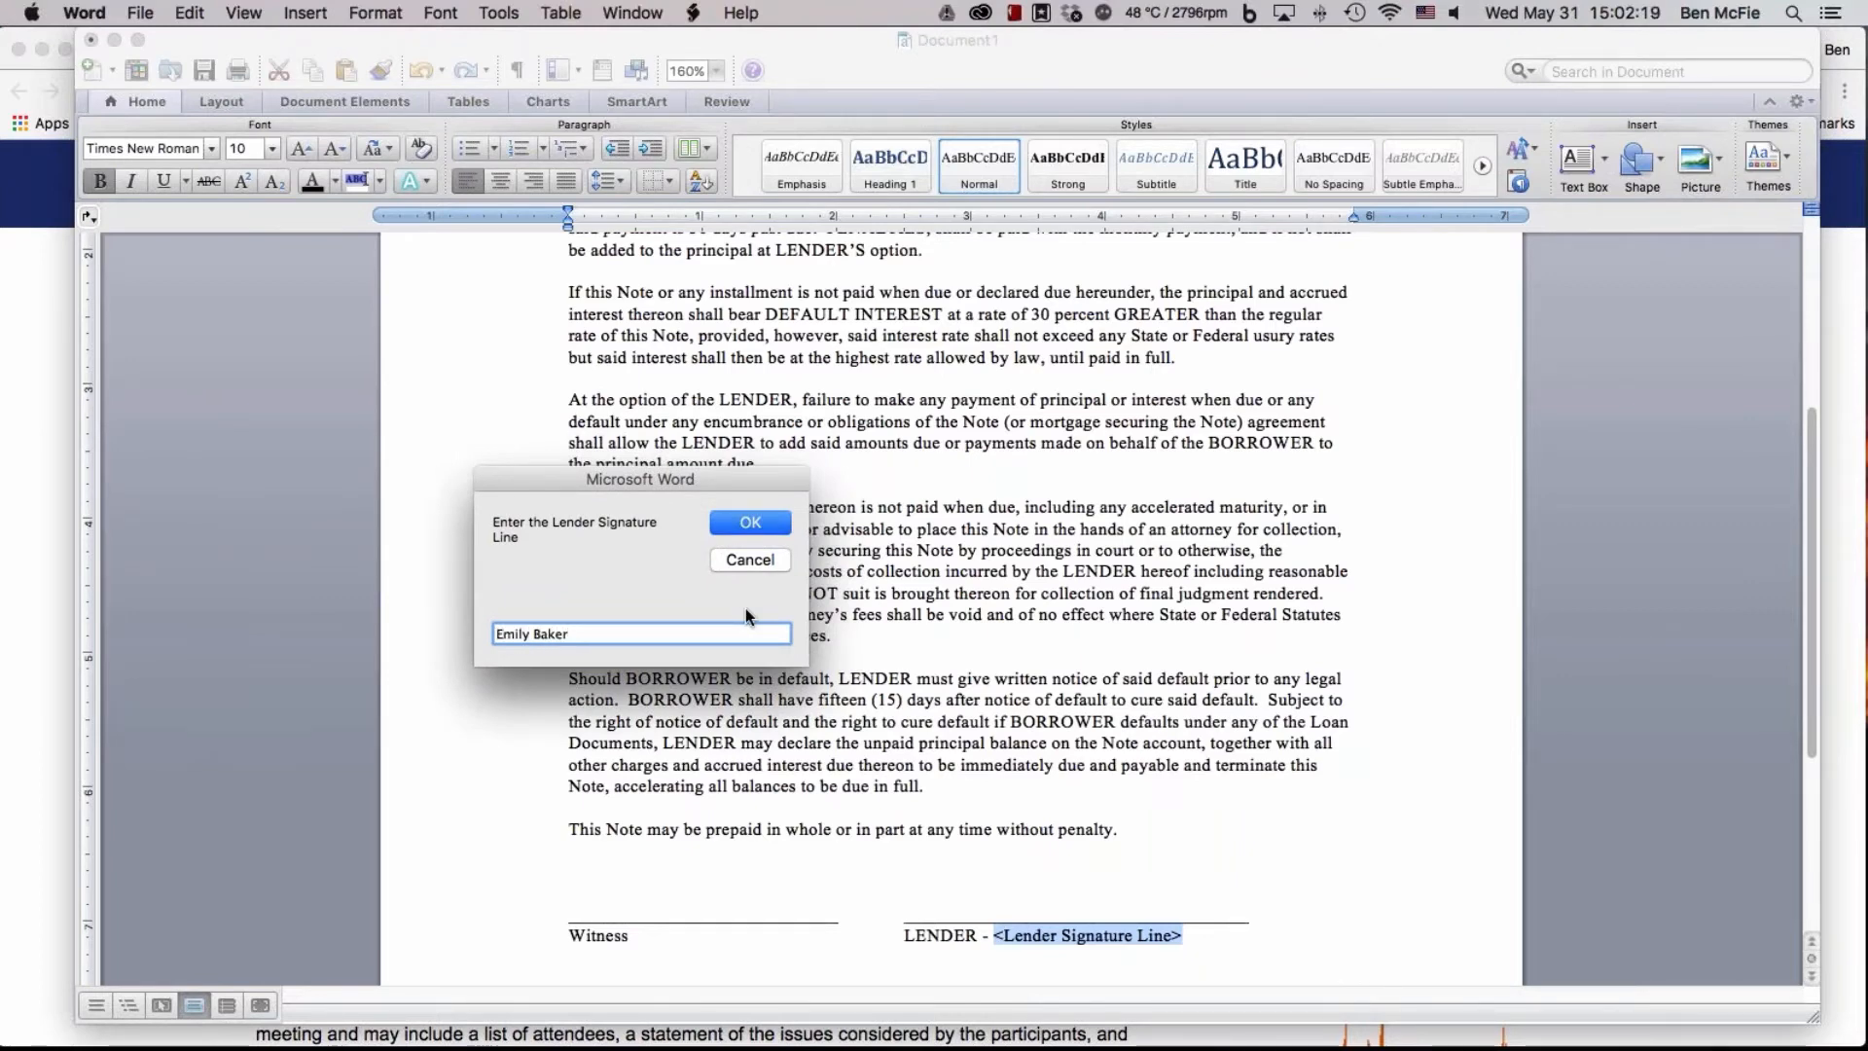
Fill in the lender and borrower signature lines with their full names and finish the auto-fill
key("Return")
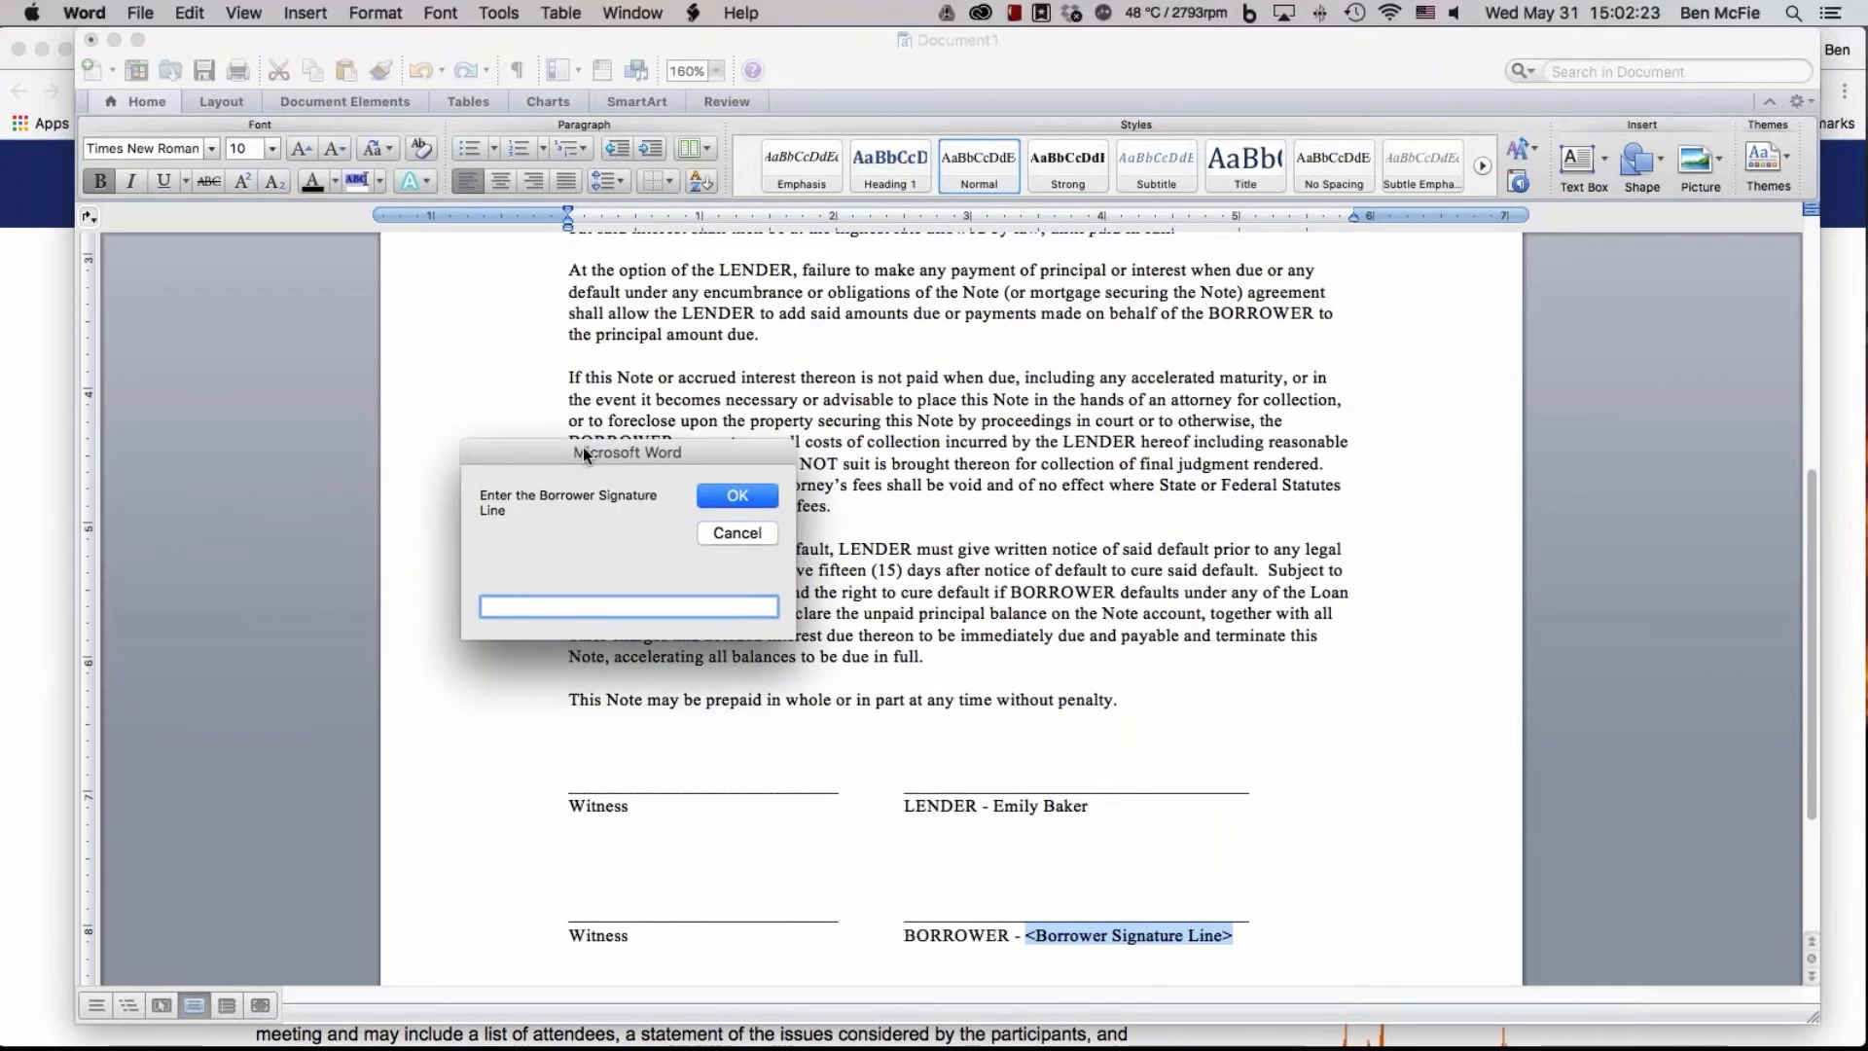
key("Return")
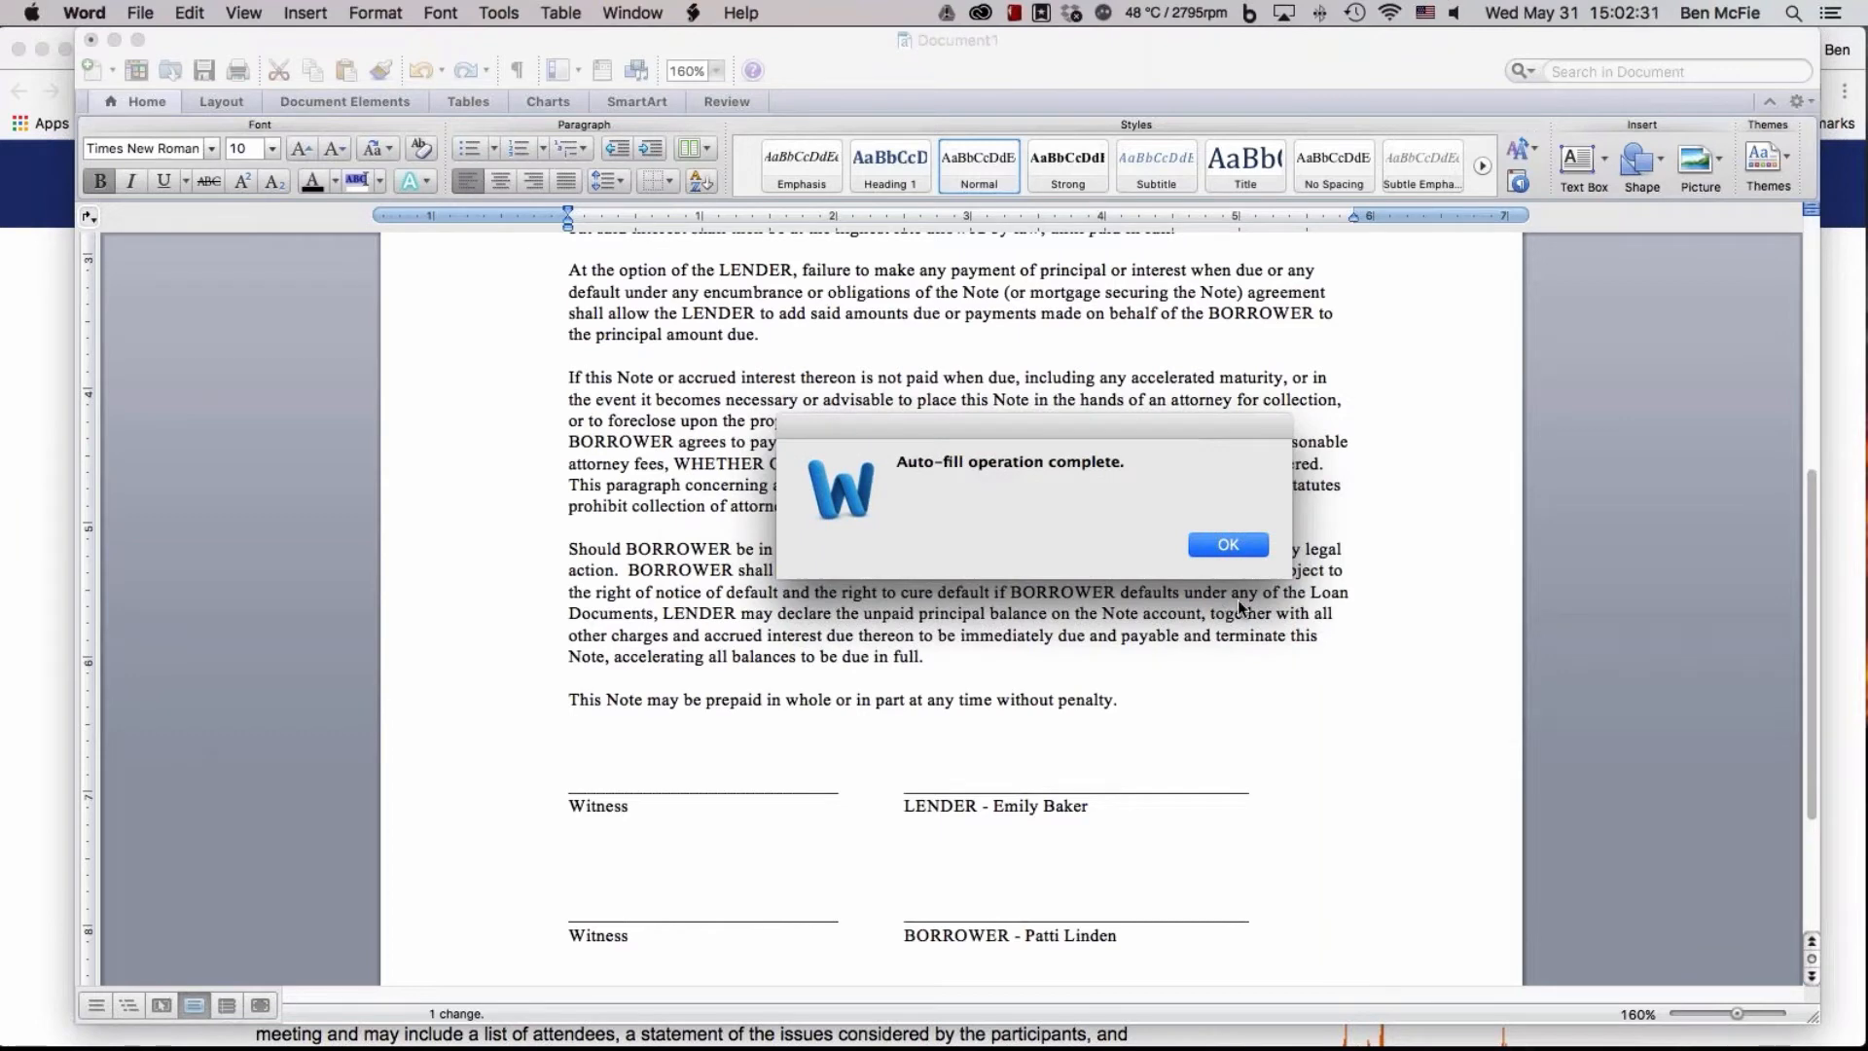
left_click(1228, 545)
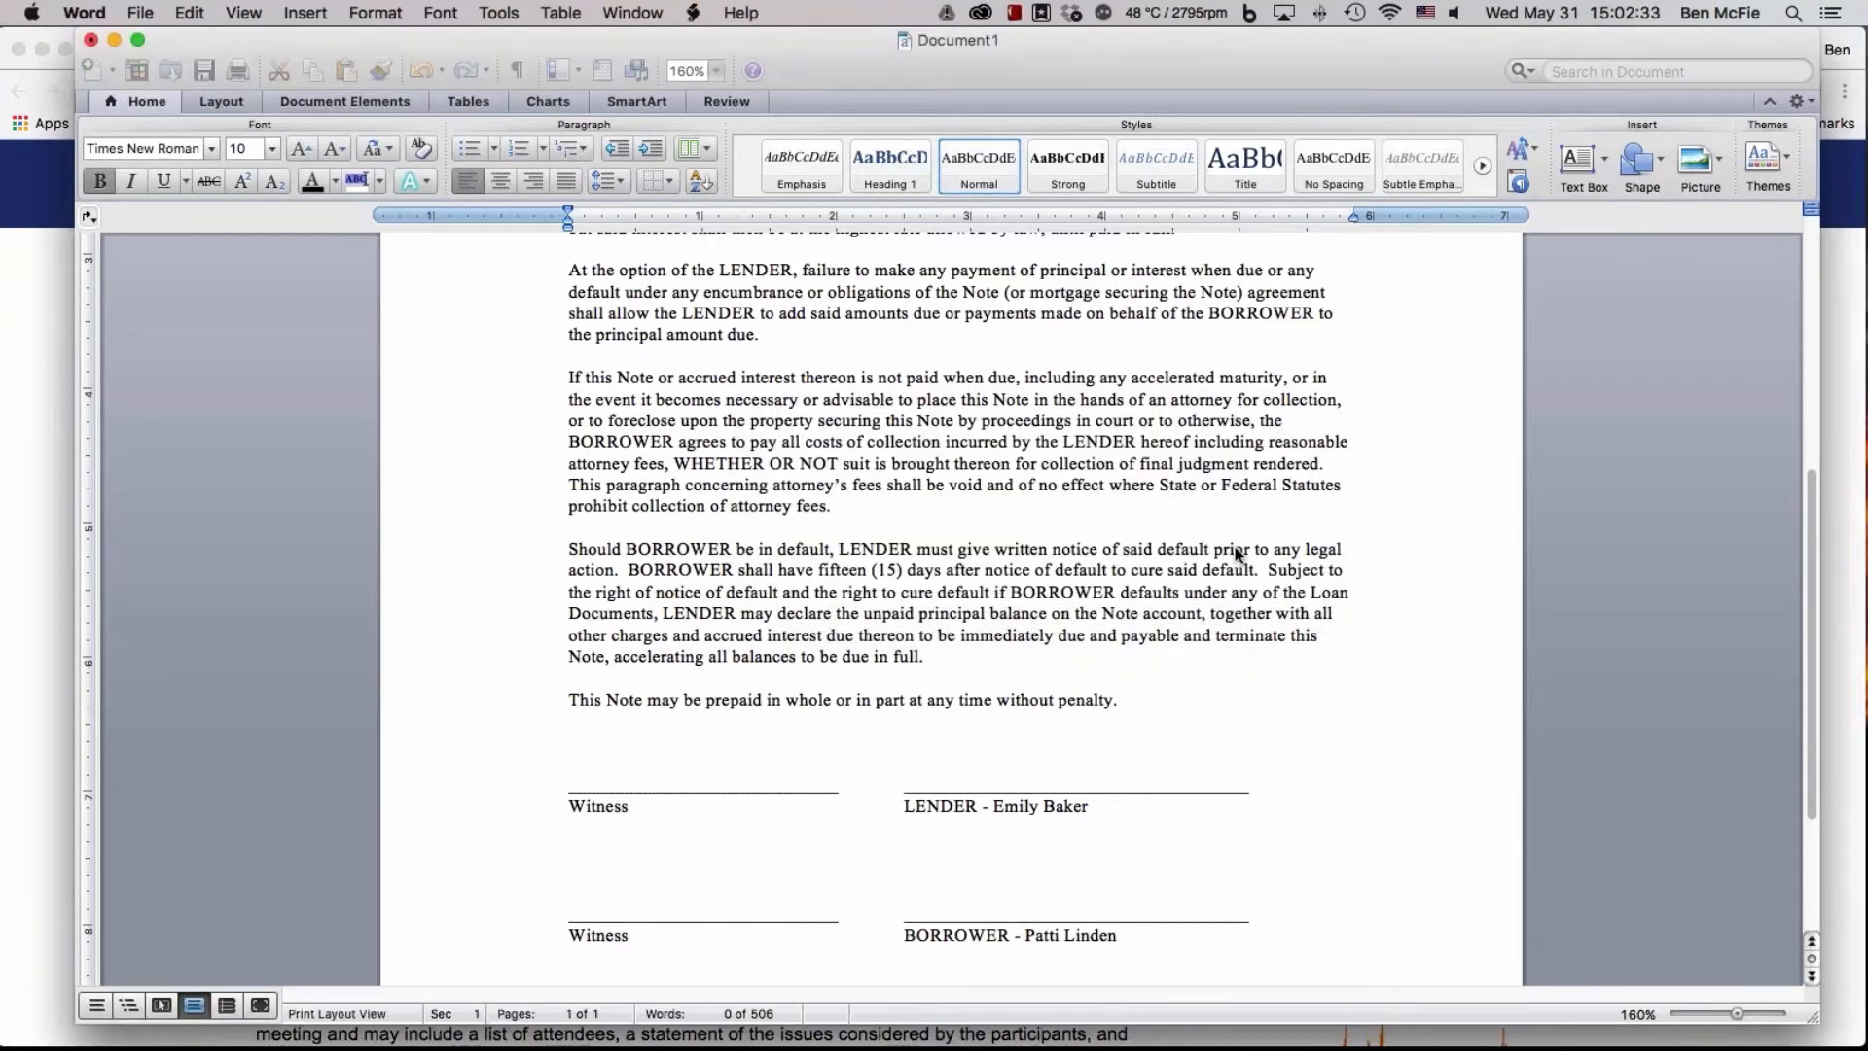
Review the completed promissory note from the payment and late charge terms down to the signature lines
scroll(1260, 710, "up", 5)
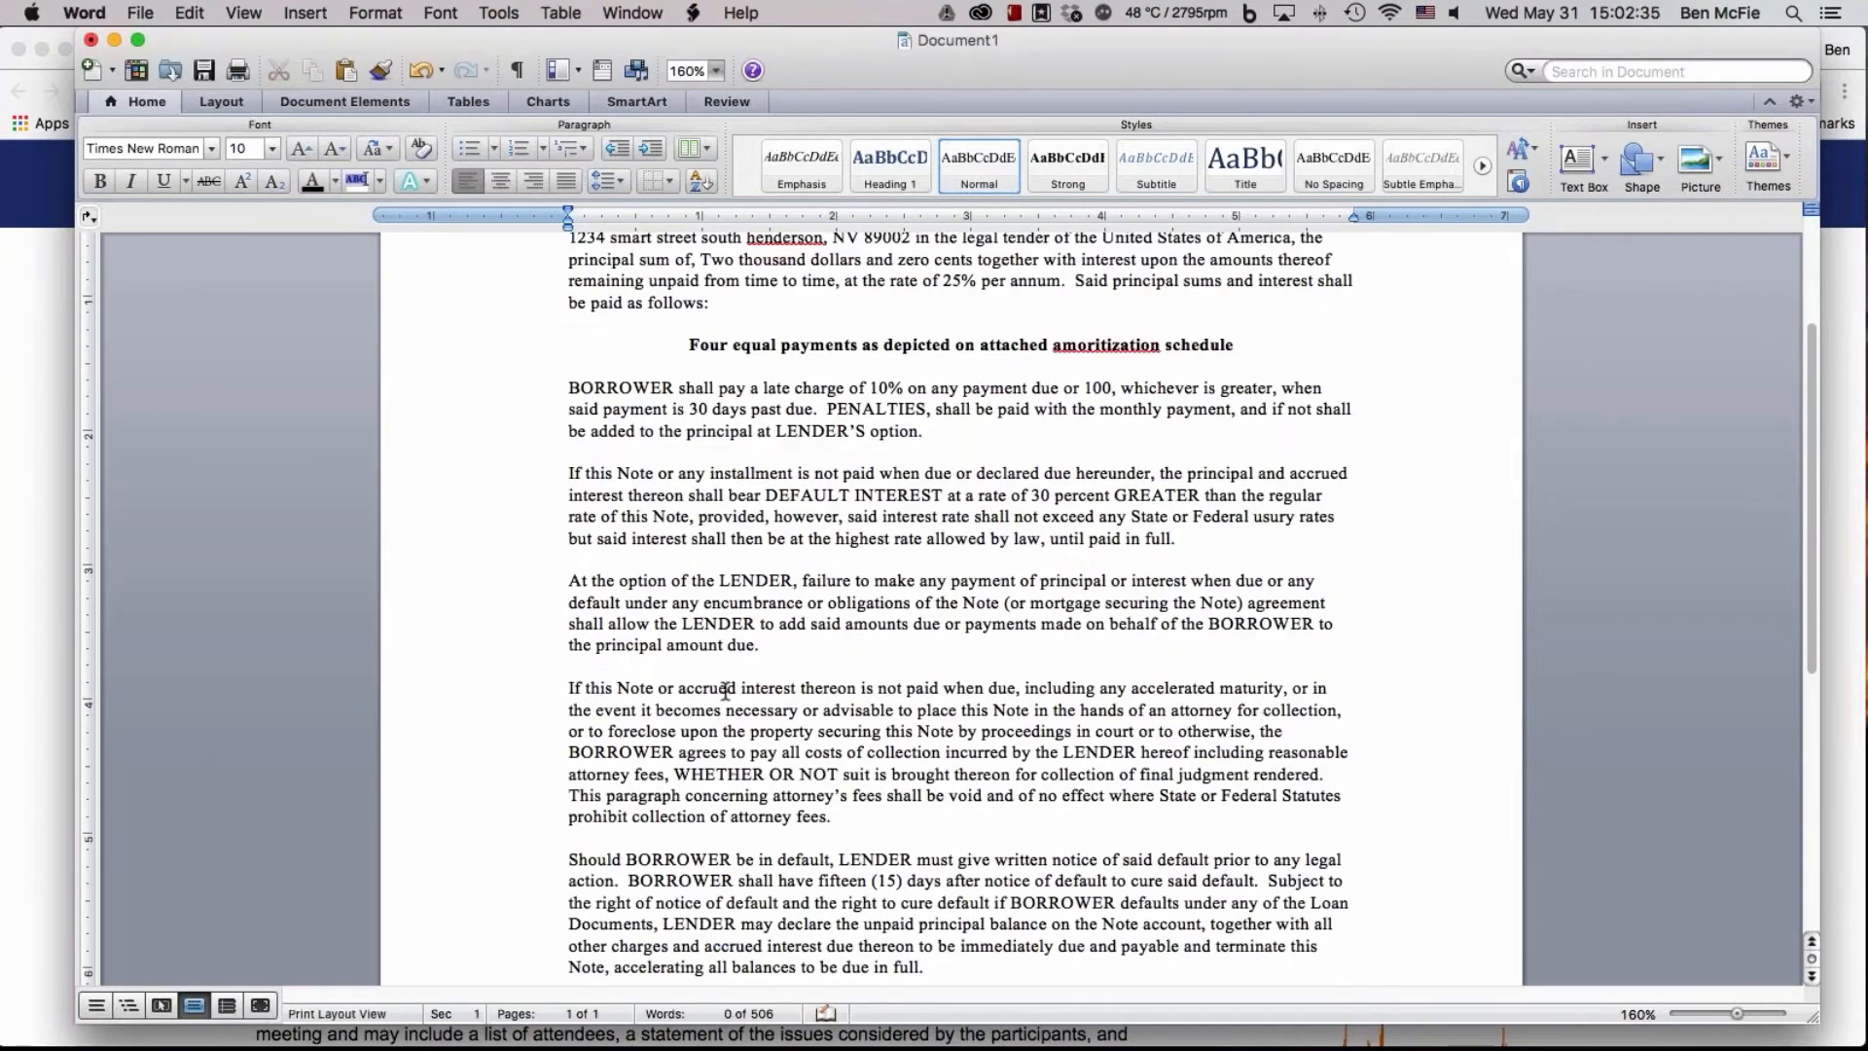
scroll(725, 691, "up", 2)
scroll(725, 691, "down", 3)
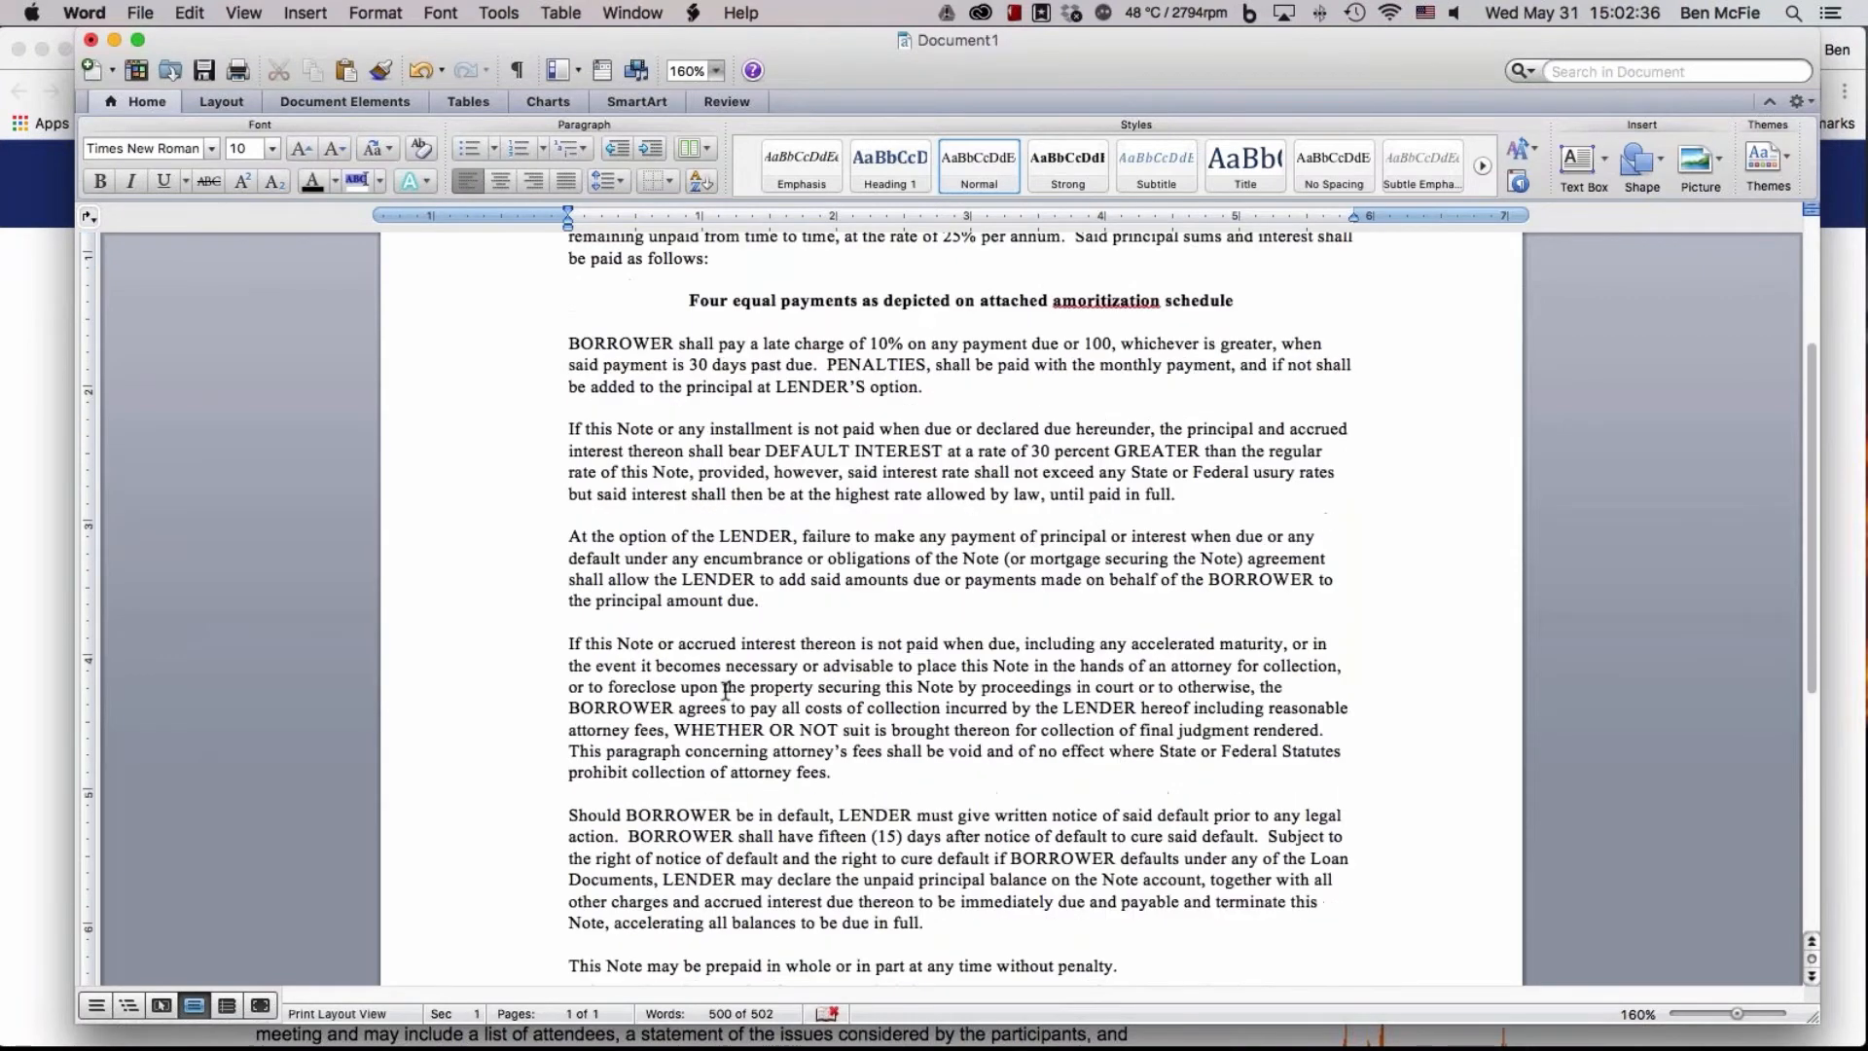
left_click_drag(569, 343, 1024, 437)
left_click(1024, 437)
scroll(876, 549, "down", 1)
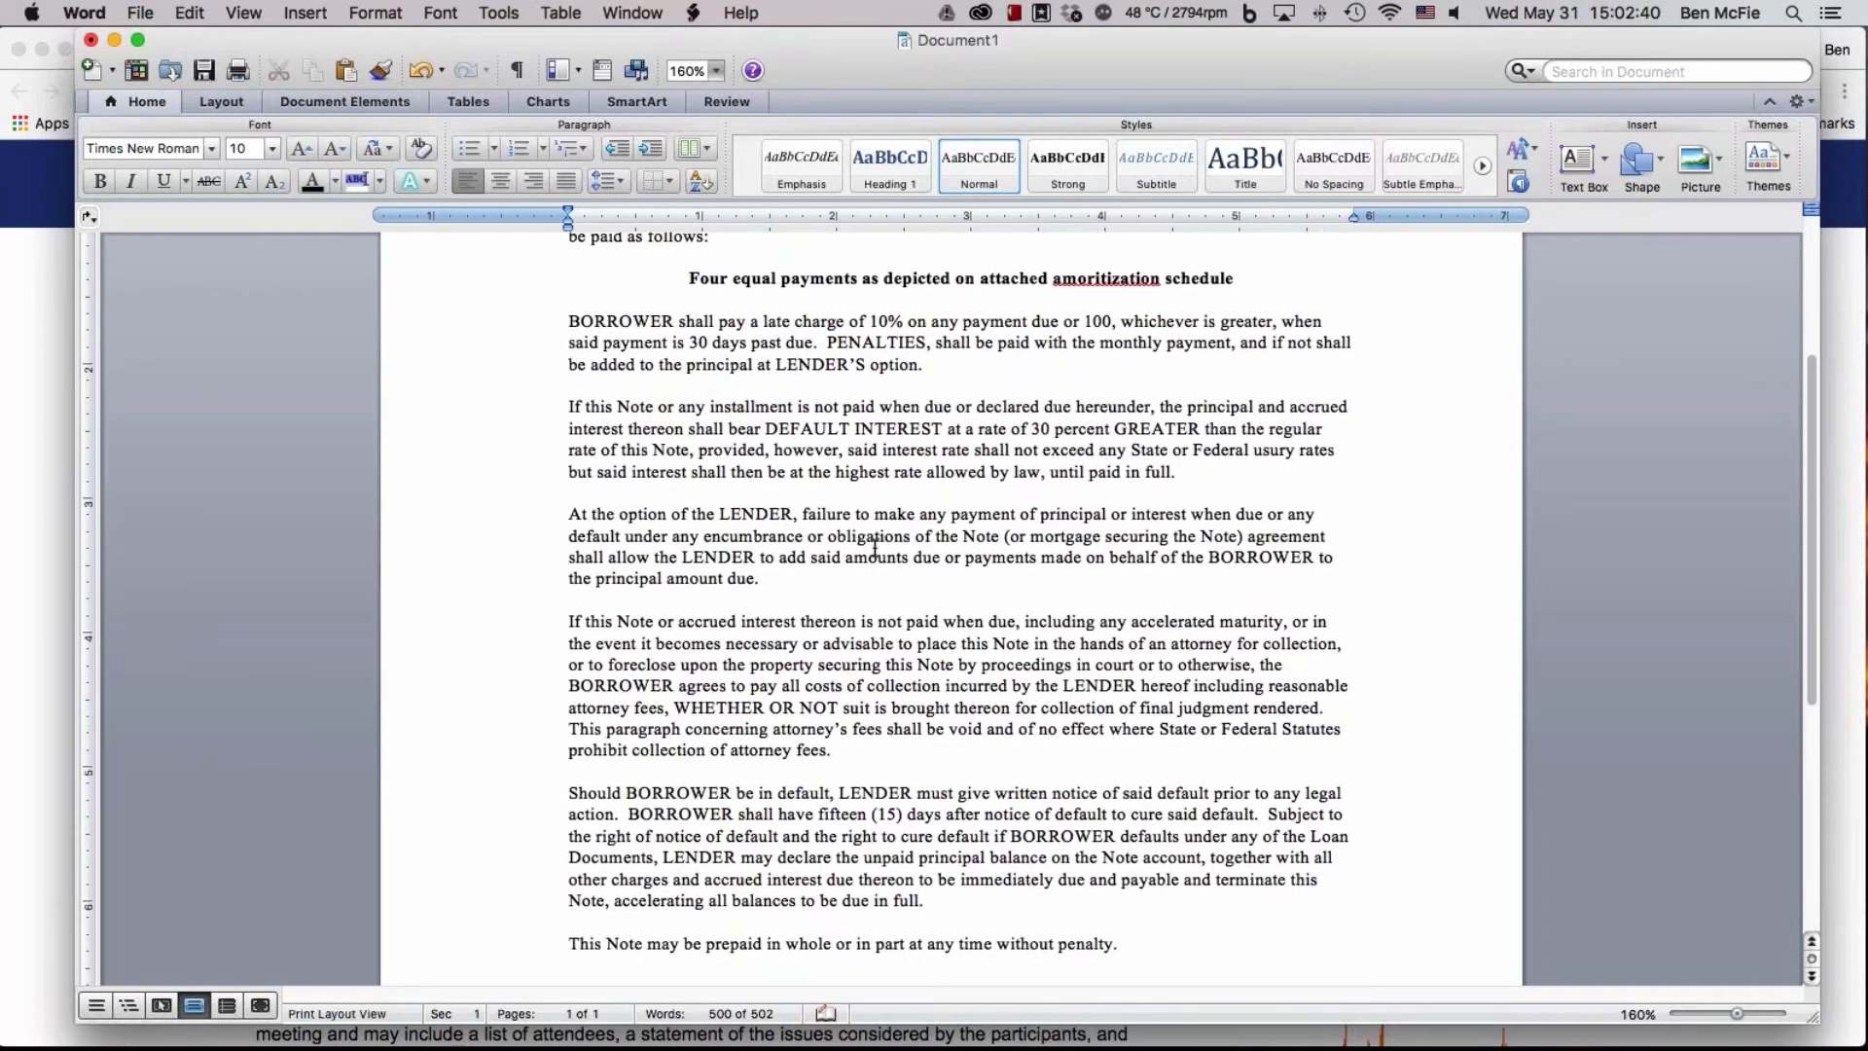
scroll(875, 548, "down", 1)
scroll(1079, 647, "down", 3)
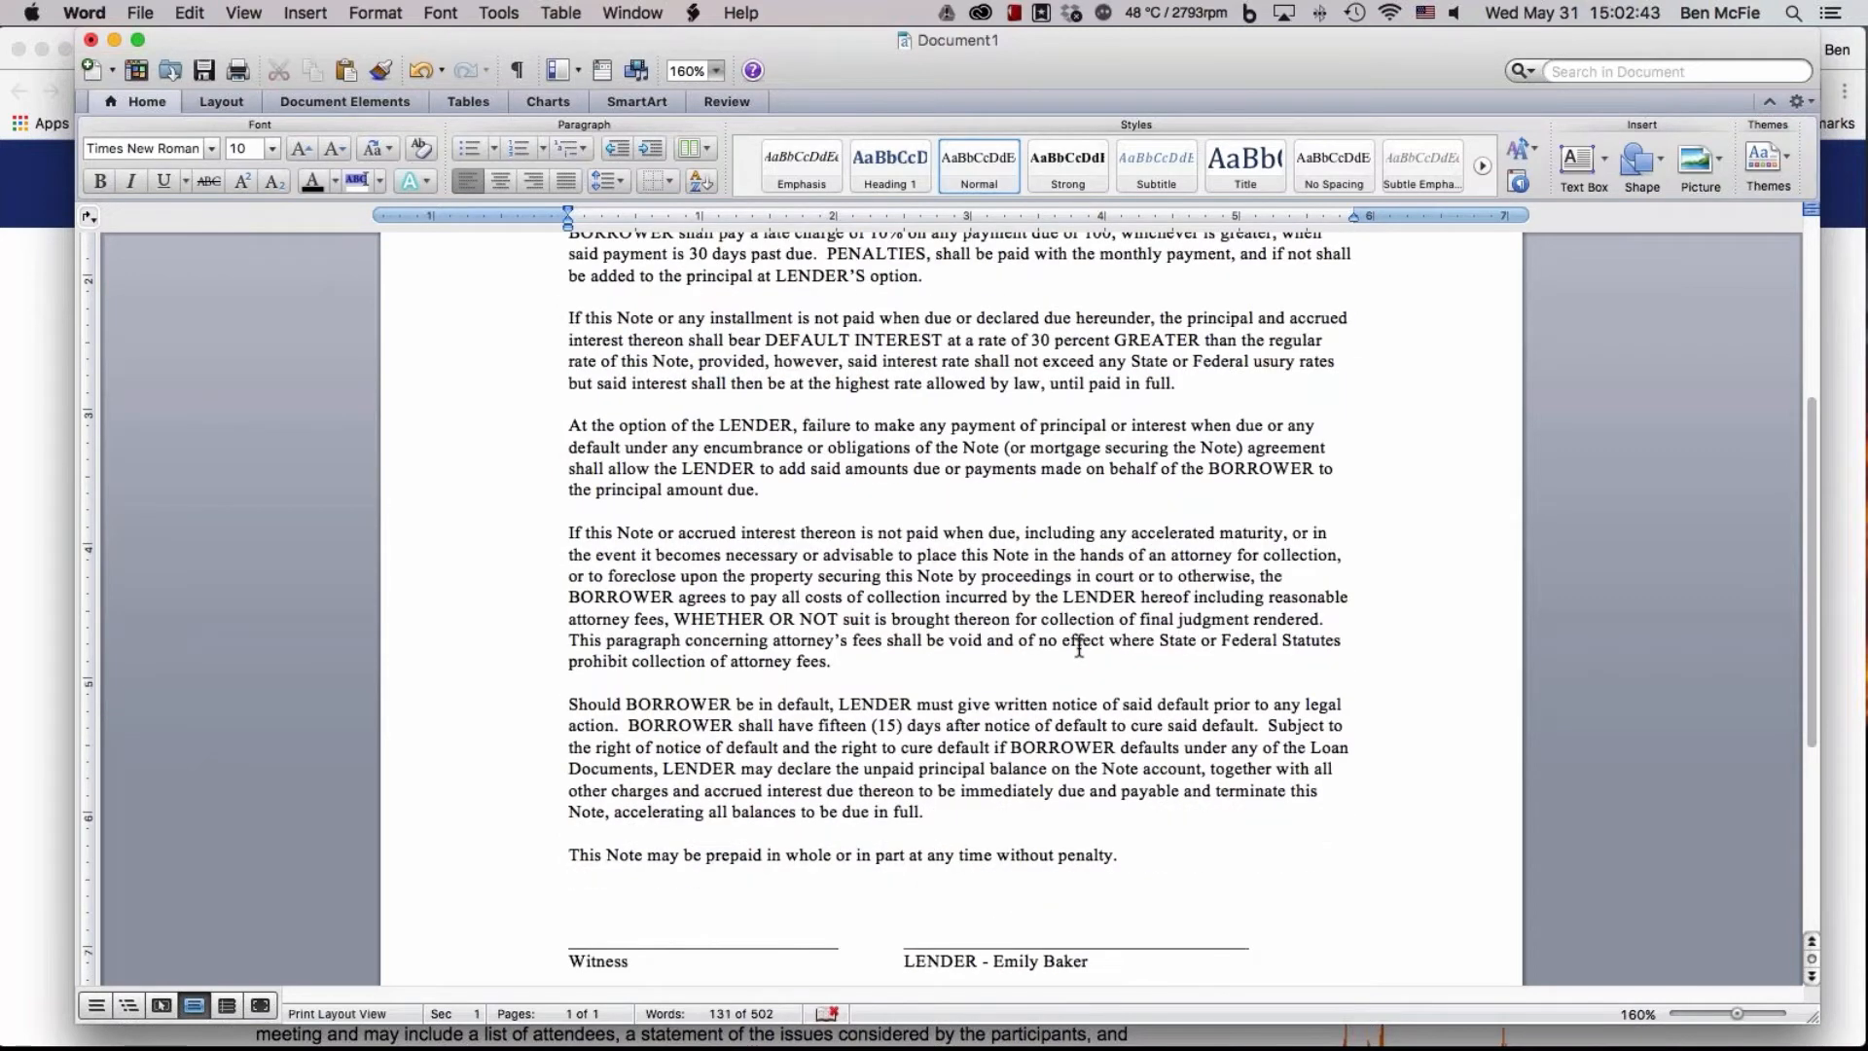
scroll(1079, 648, "down", 5)
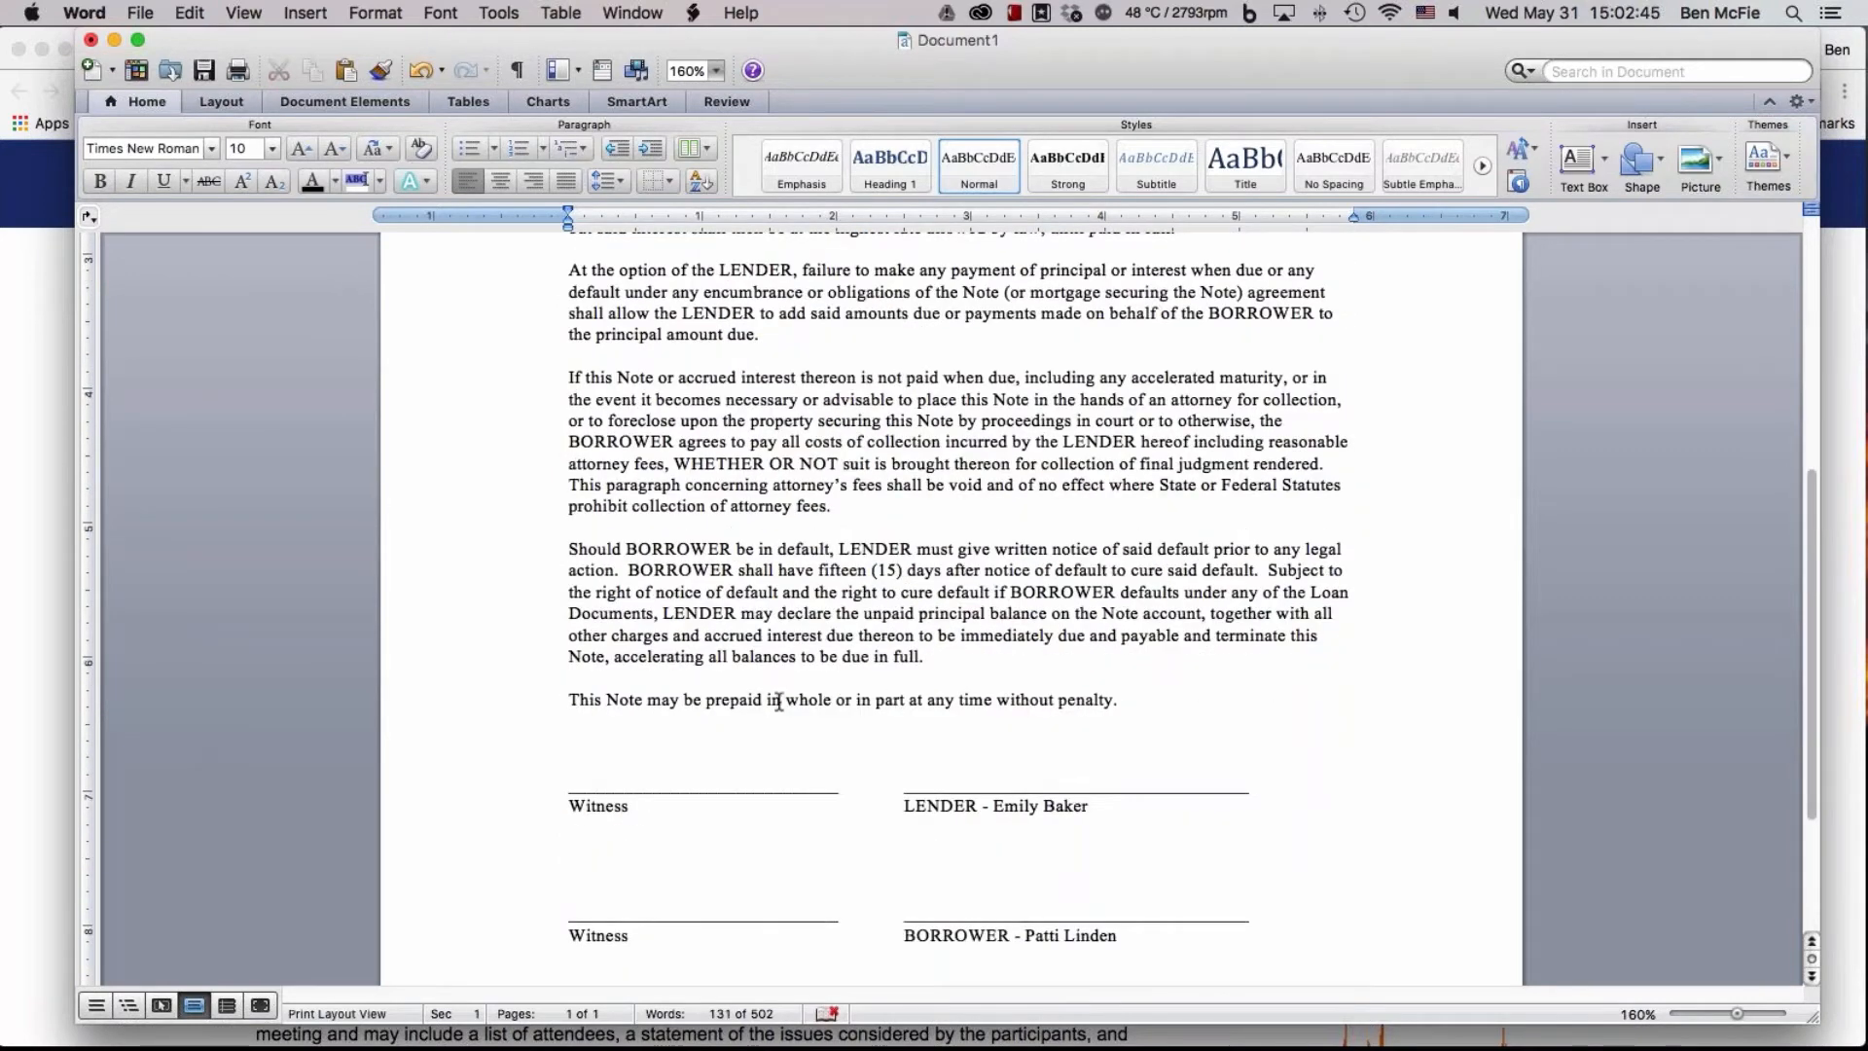
Insert the word "reason" before "penalty" in the note's prepayment clause and remove the sentence's final period
left_click(1142, 704)
key("BackSpace")
left_click(1051, 696)
type("reason")
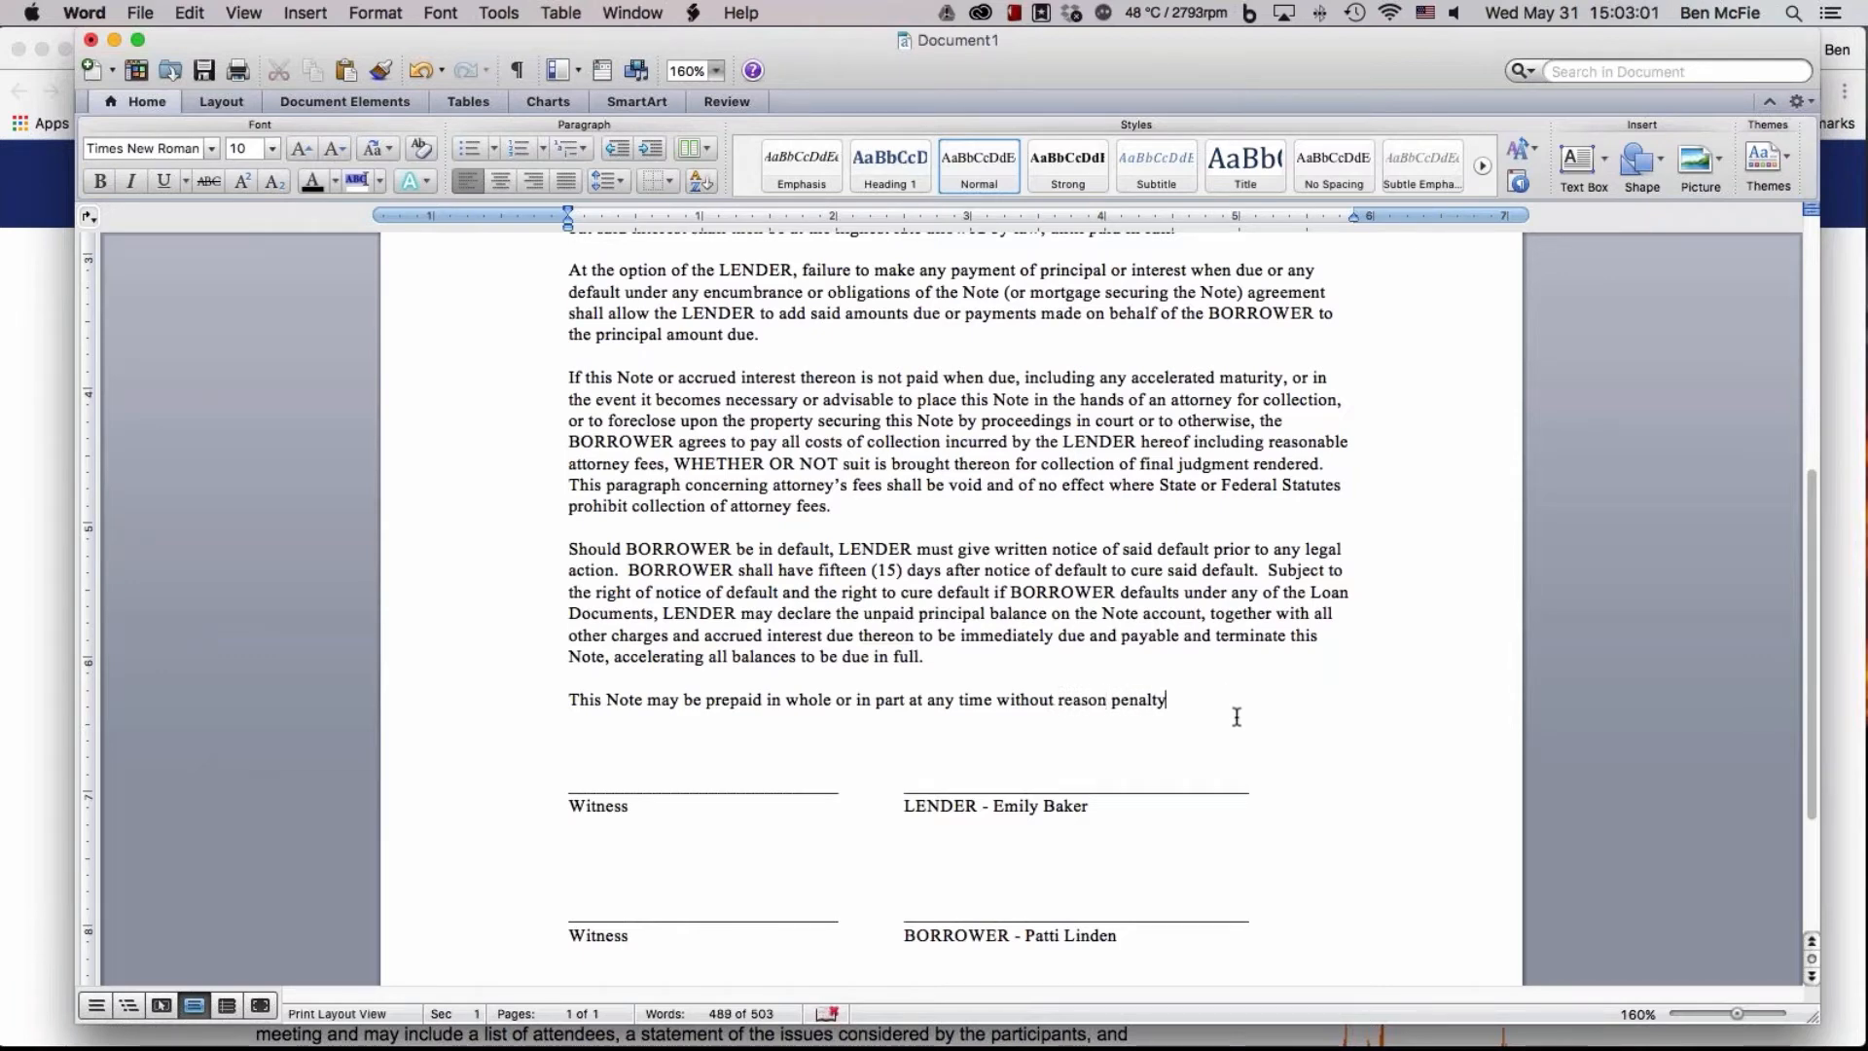
Review the whole promissory note, from the heading and amount through the default terms to the prepayment clause
scroll(1238, 715, "up", 2)
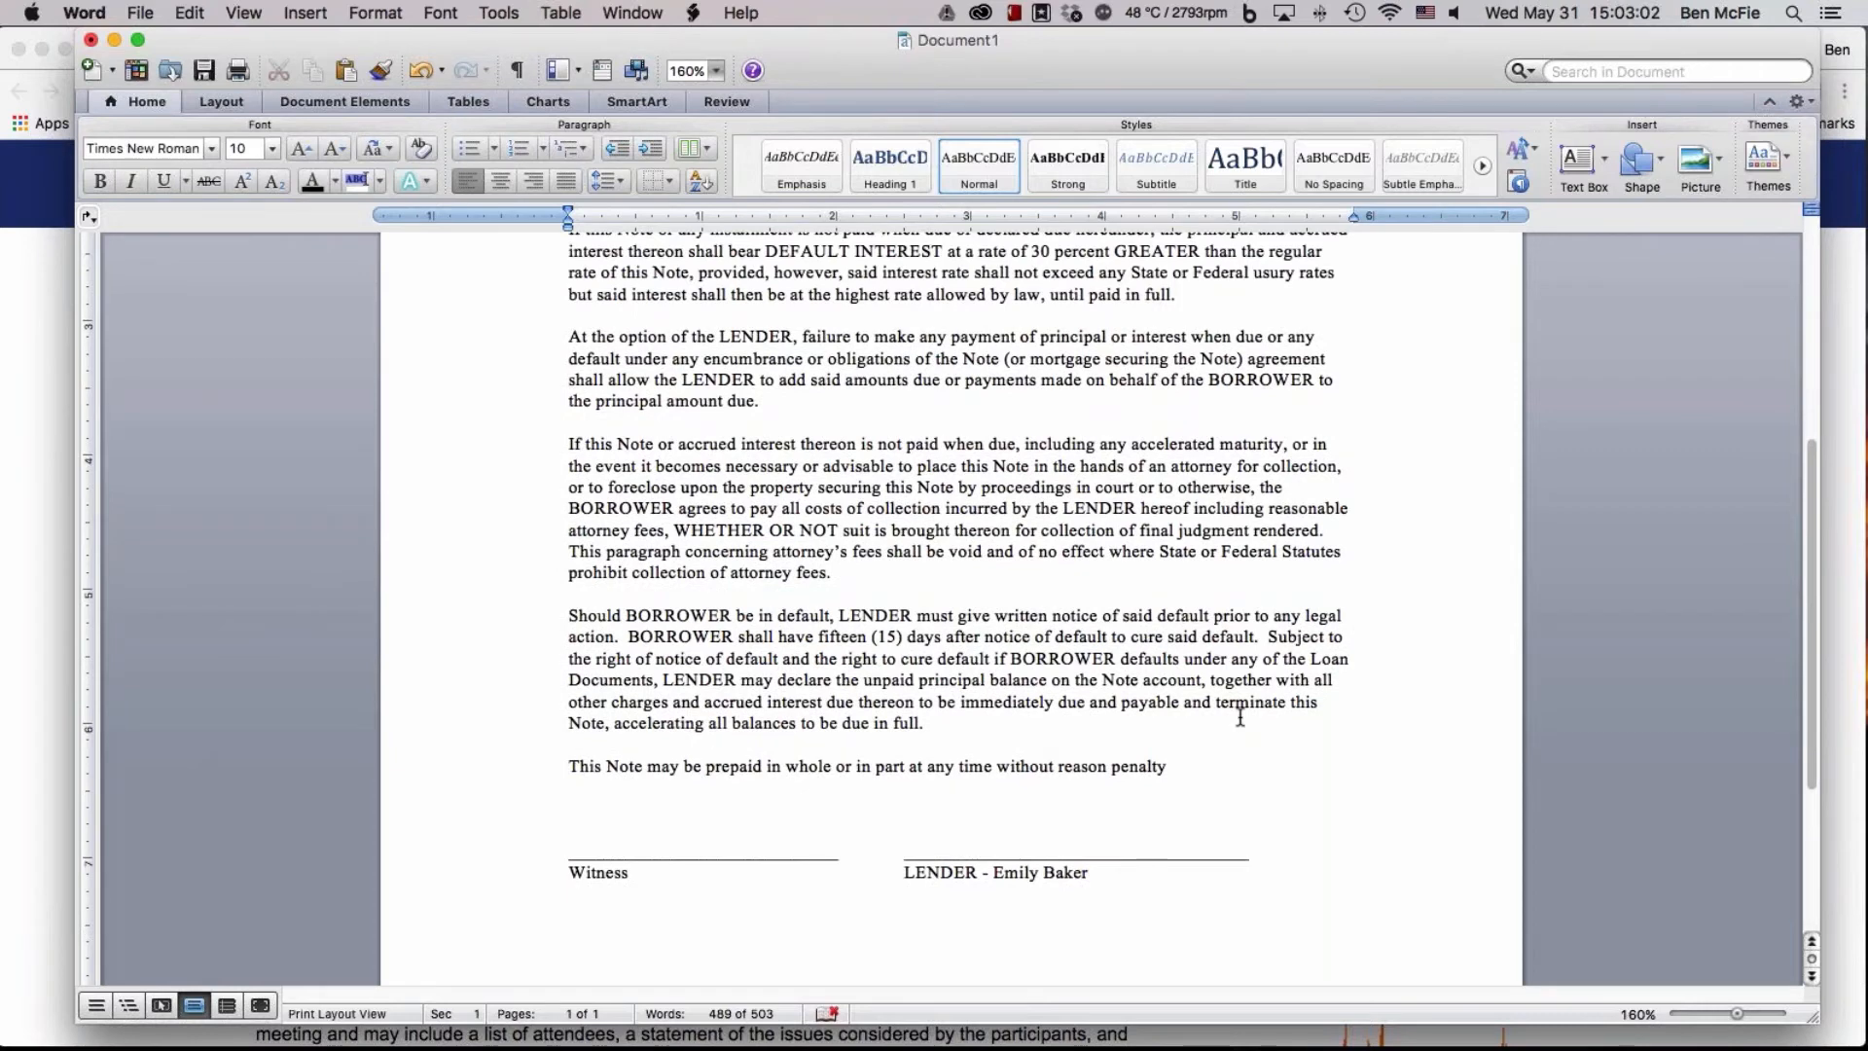
scroll(1239, 717, "up", 5)
scroll(1241, 717, "up", 3)
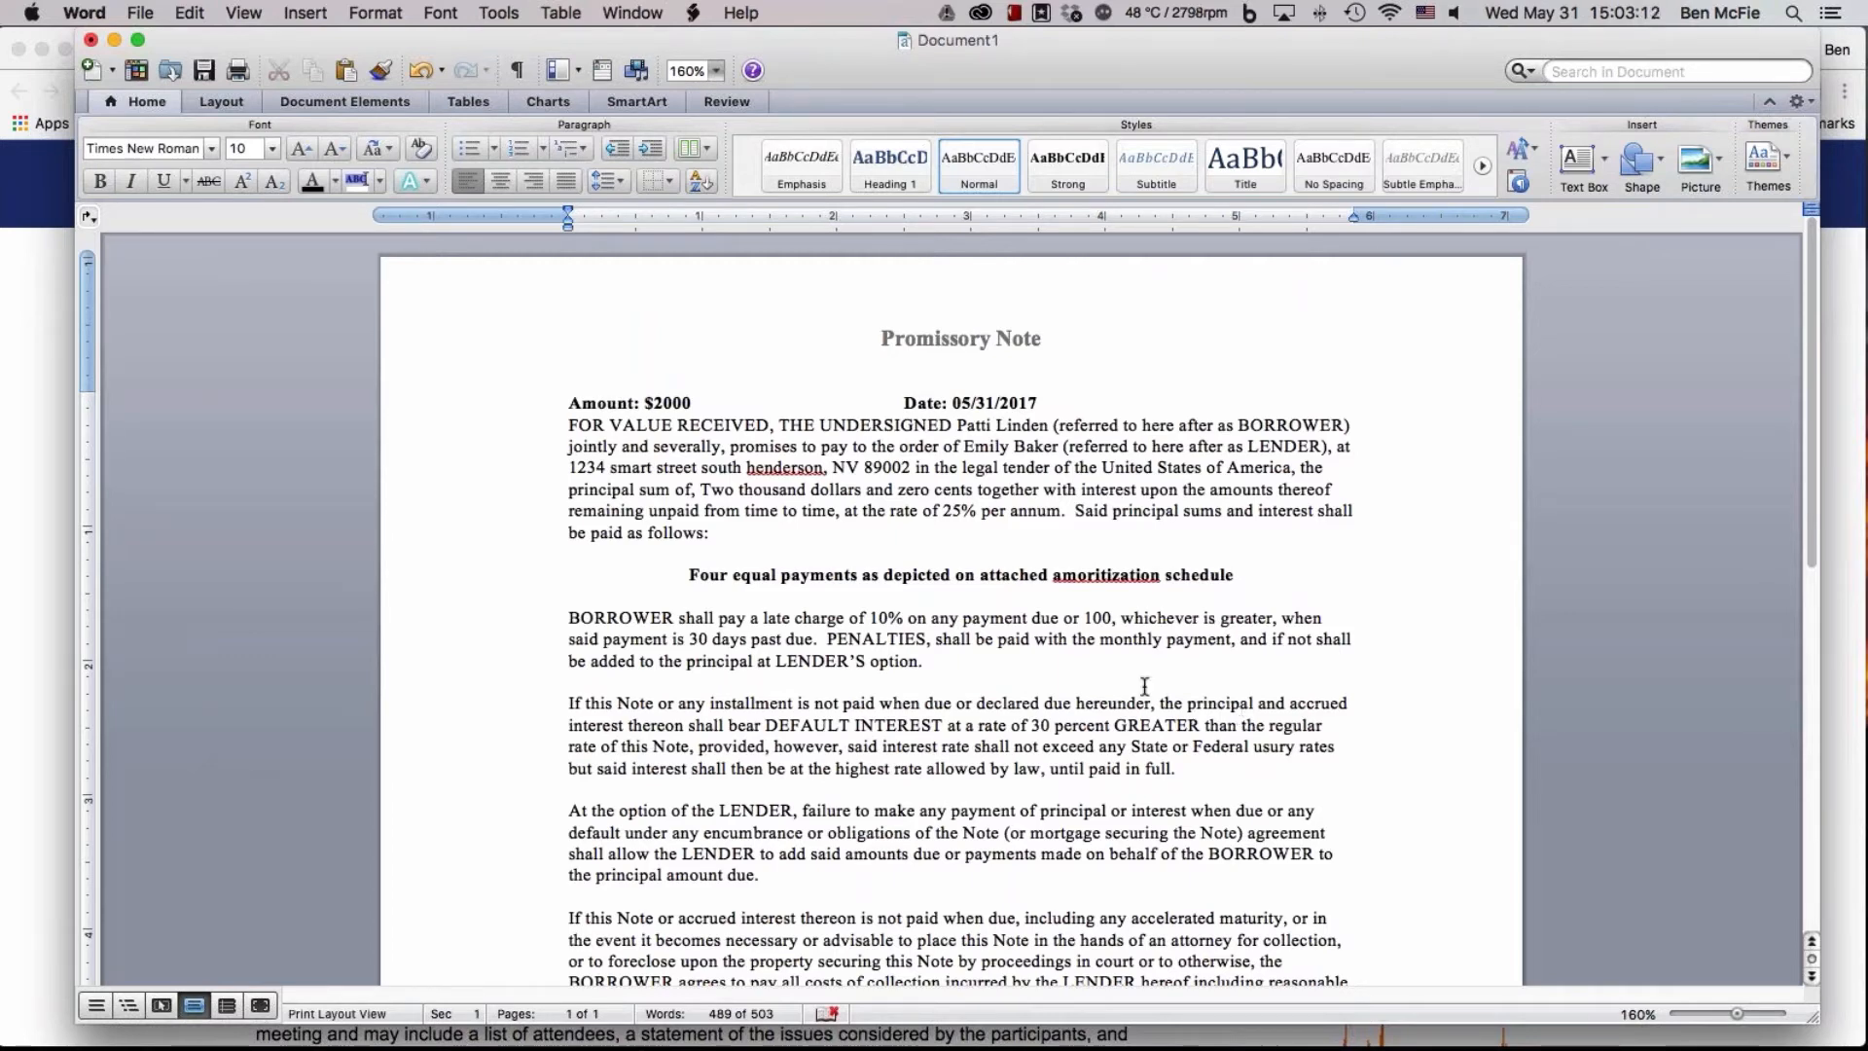
scroll(795, 855, "down", 1)
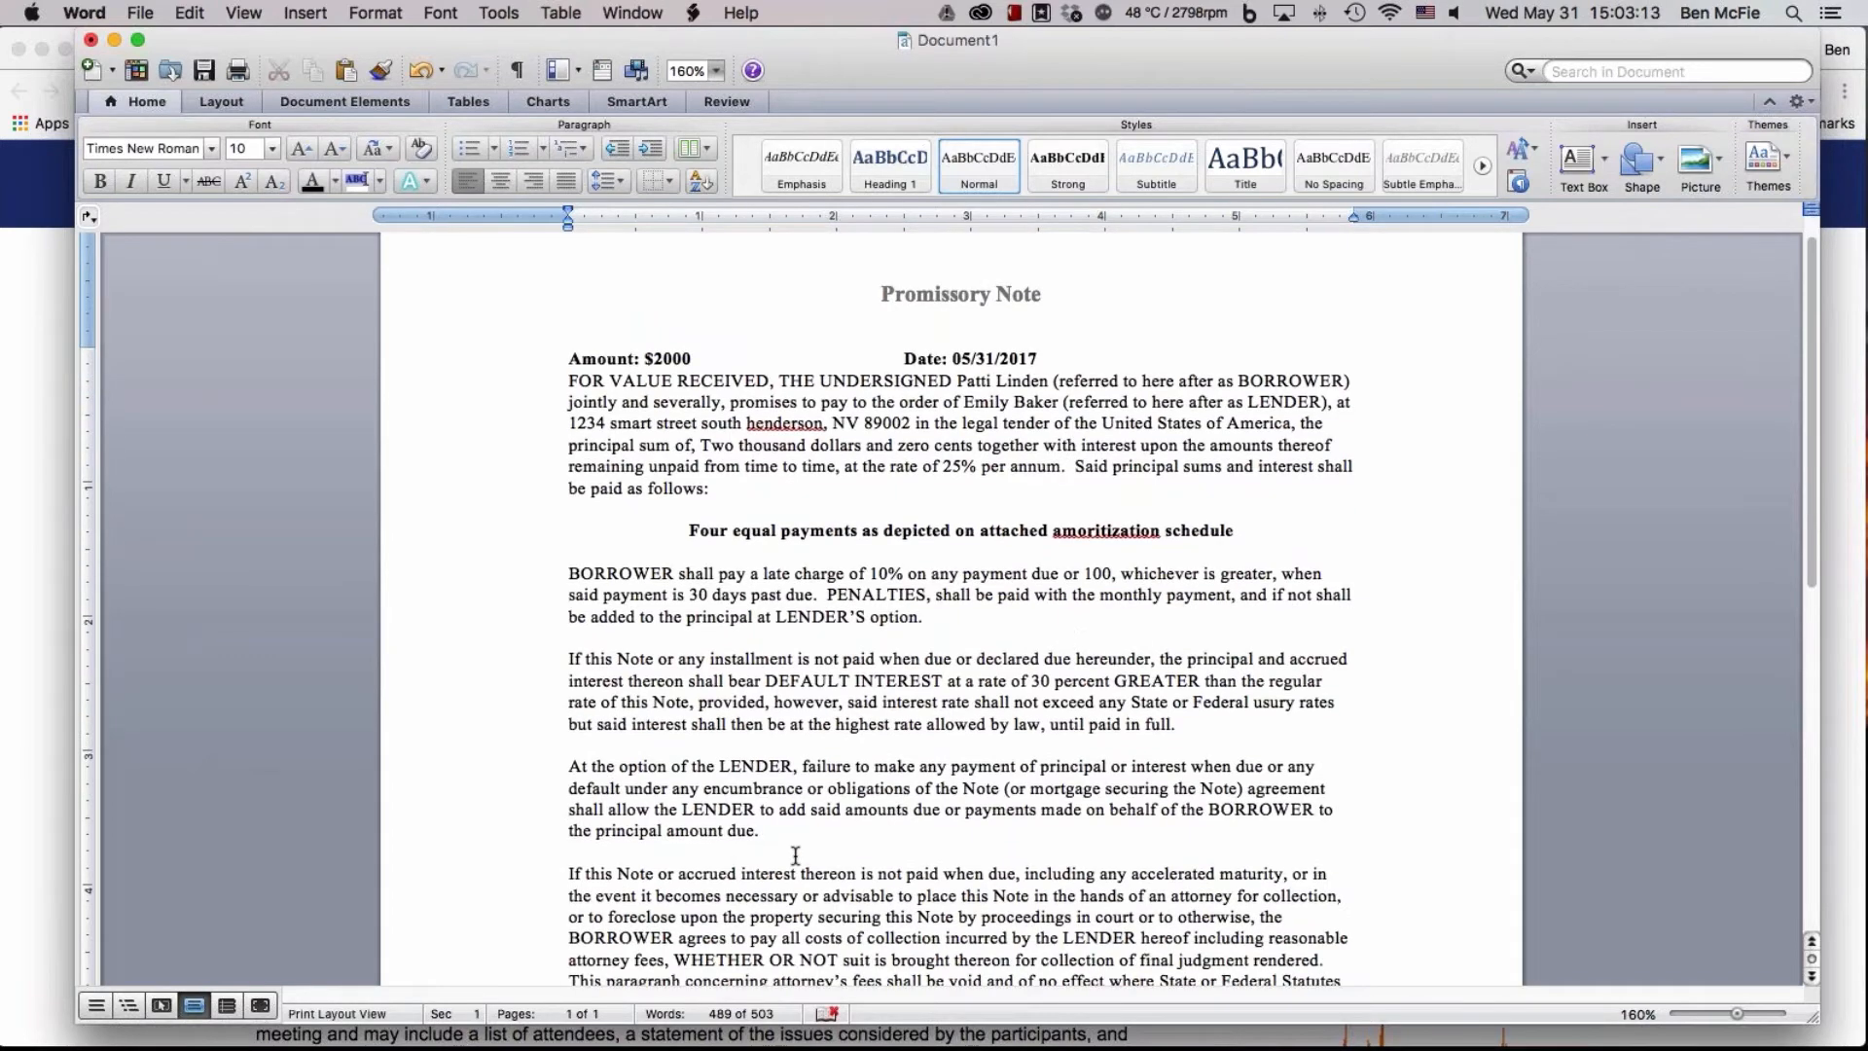
scroll(795, 855, "down", 2)
scroll(1124, 902, "down", 5)
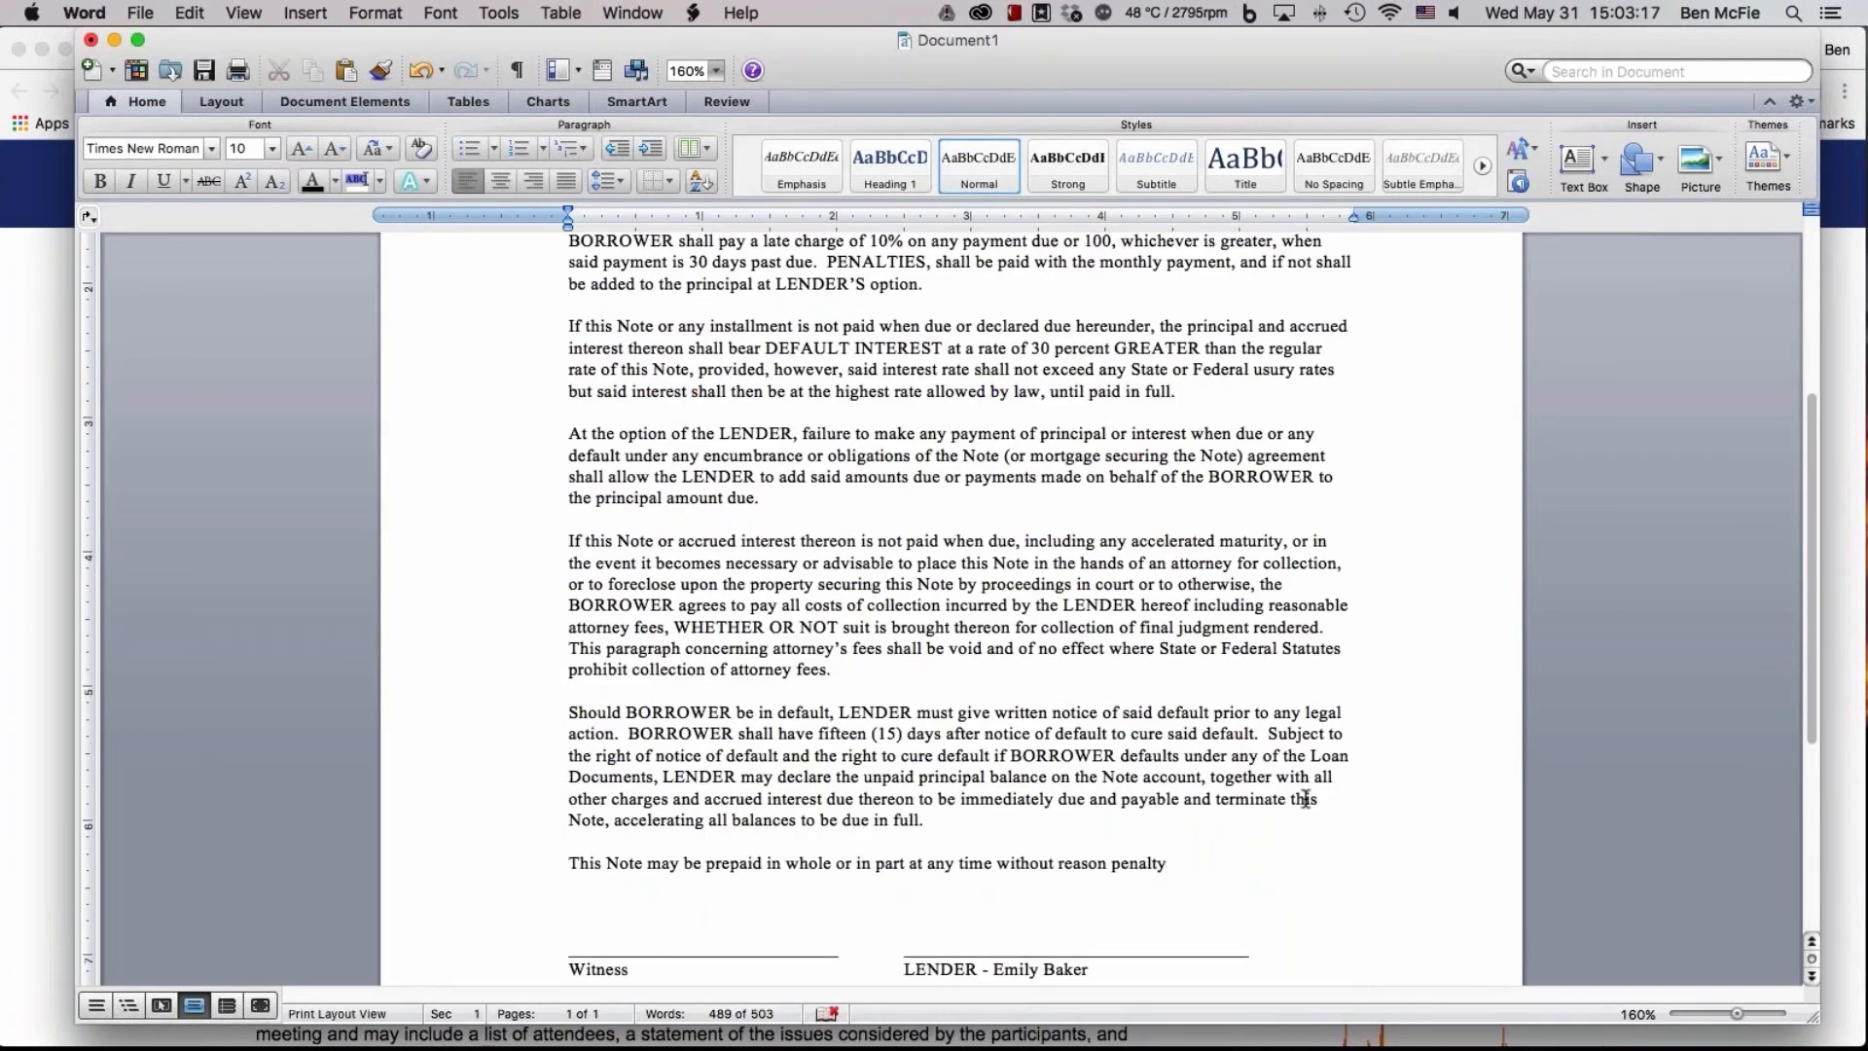
scroll(1305, 798, "up", 1)
scroll(1305, 799, "up", 10)
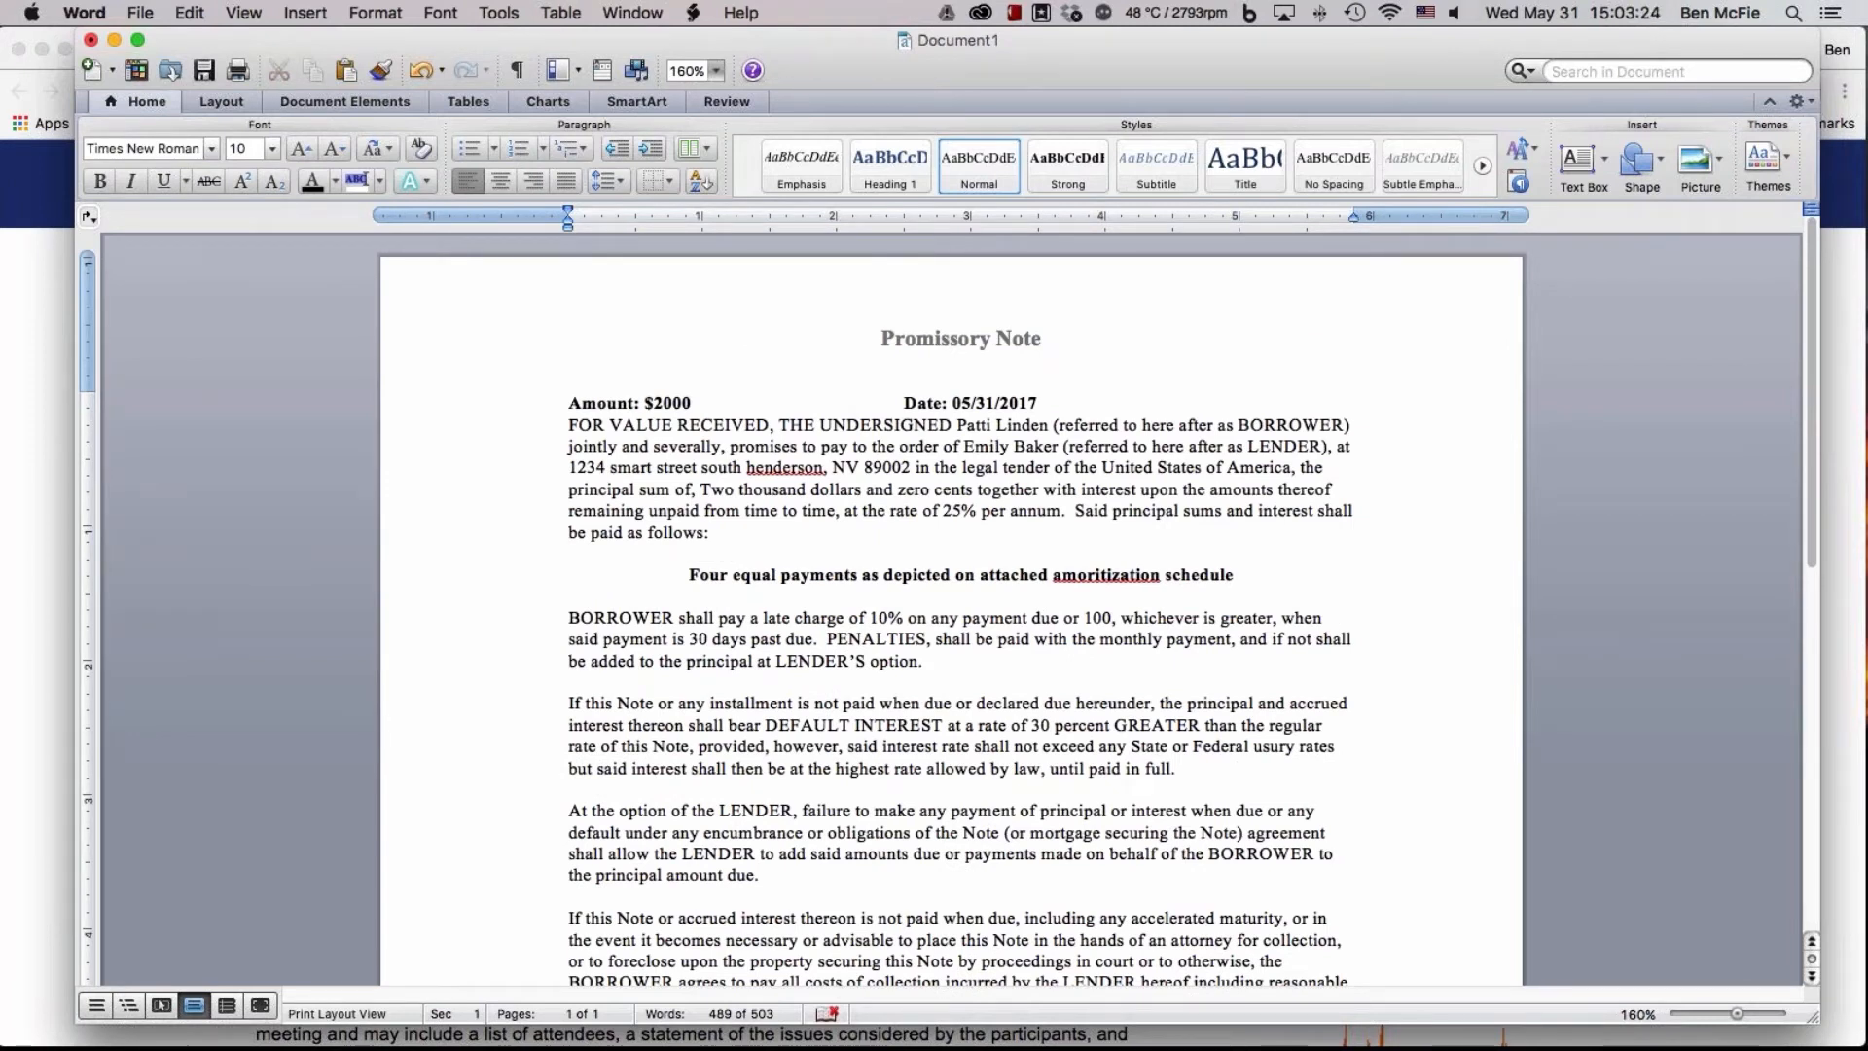
Reposition the promissory note's window slightly and bring up the document's file commands
left_click_drag(1193, 39, 1168, 43)
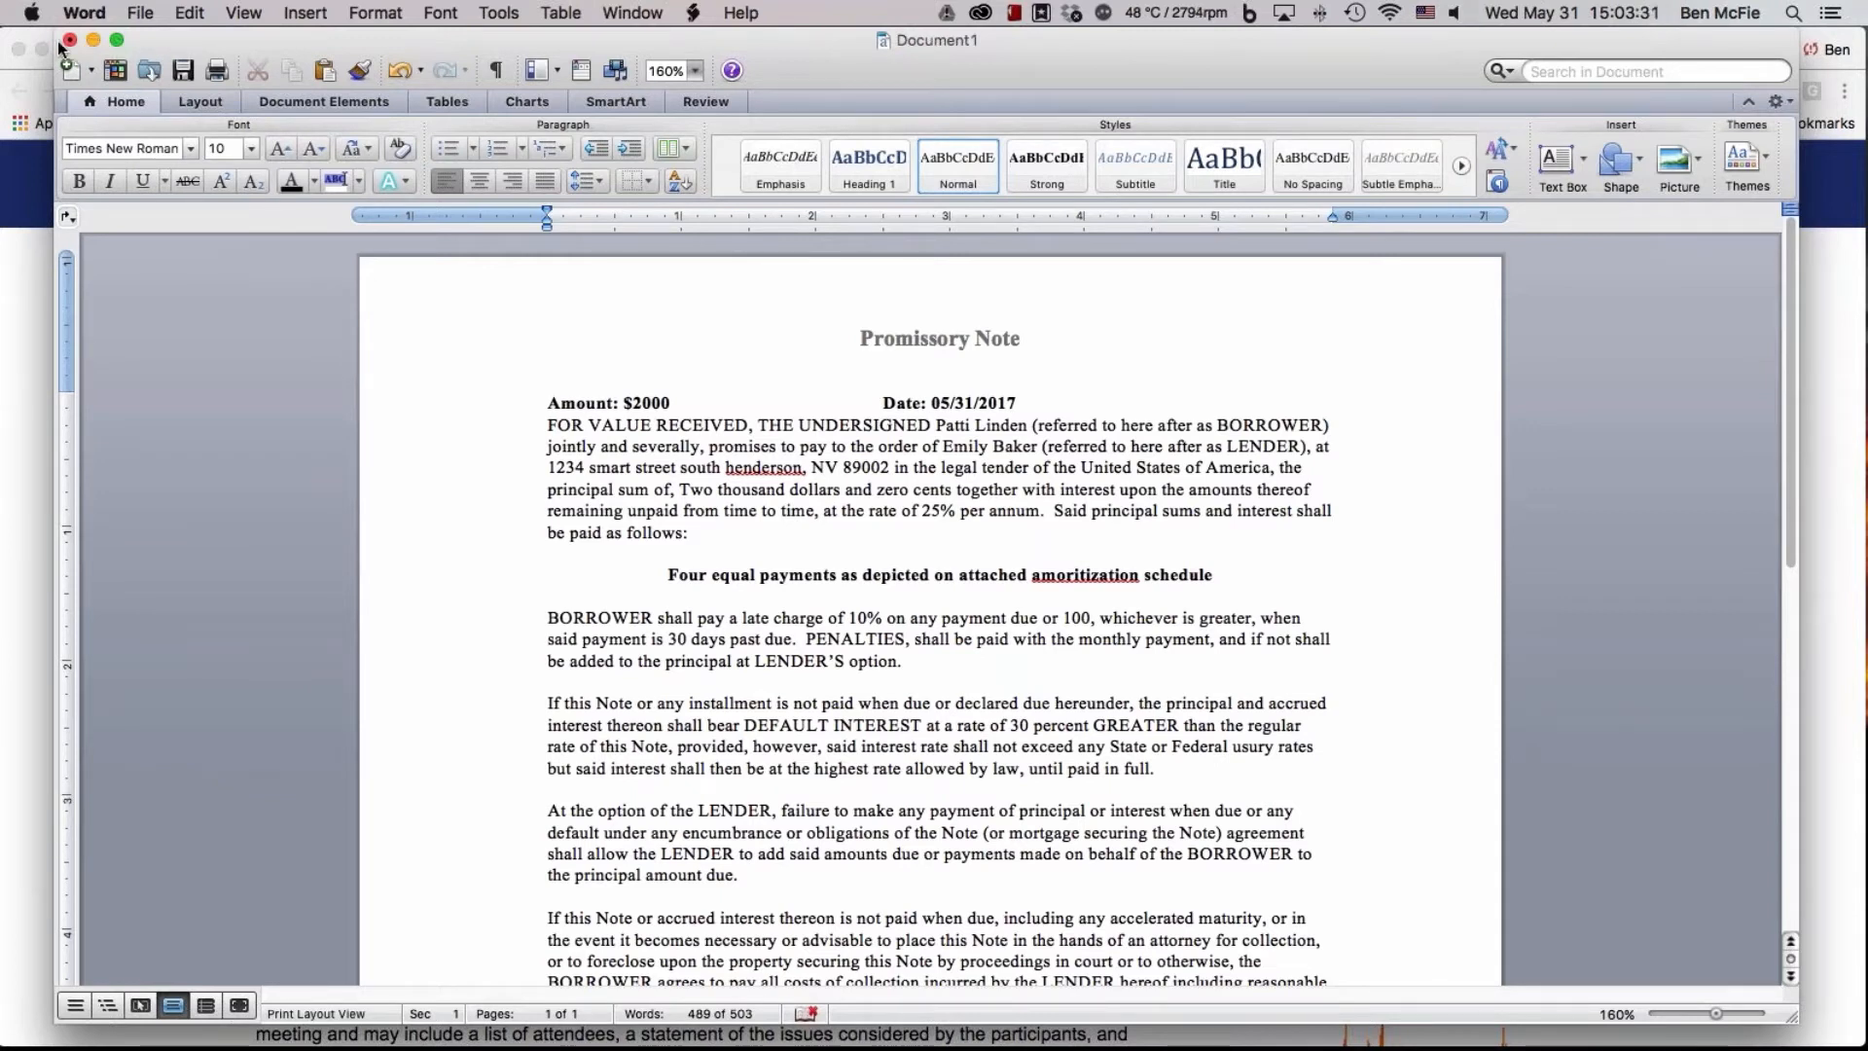
left_click(145, 8)
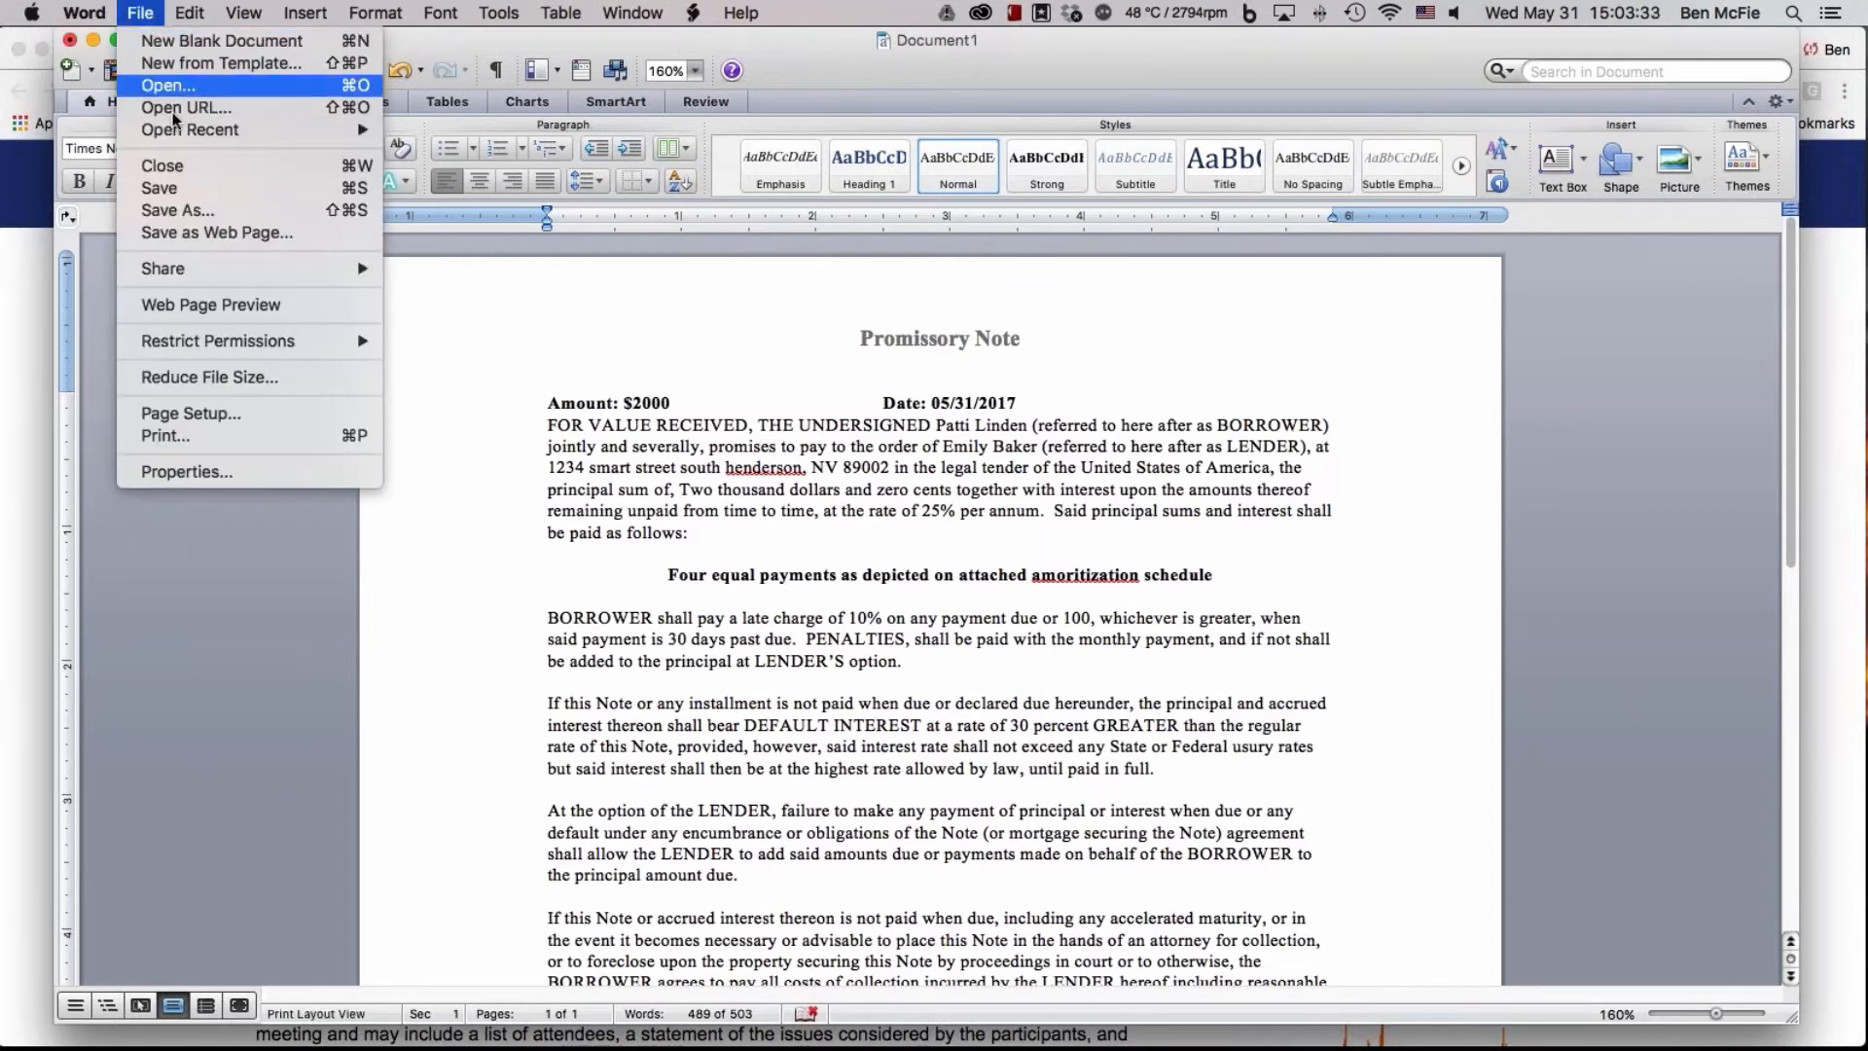
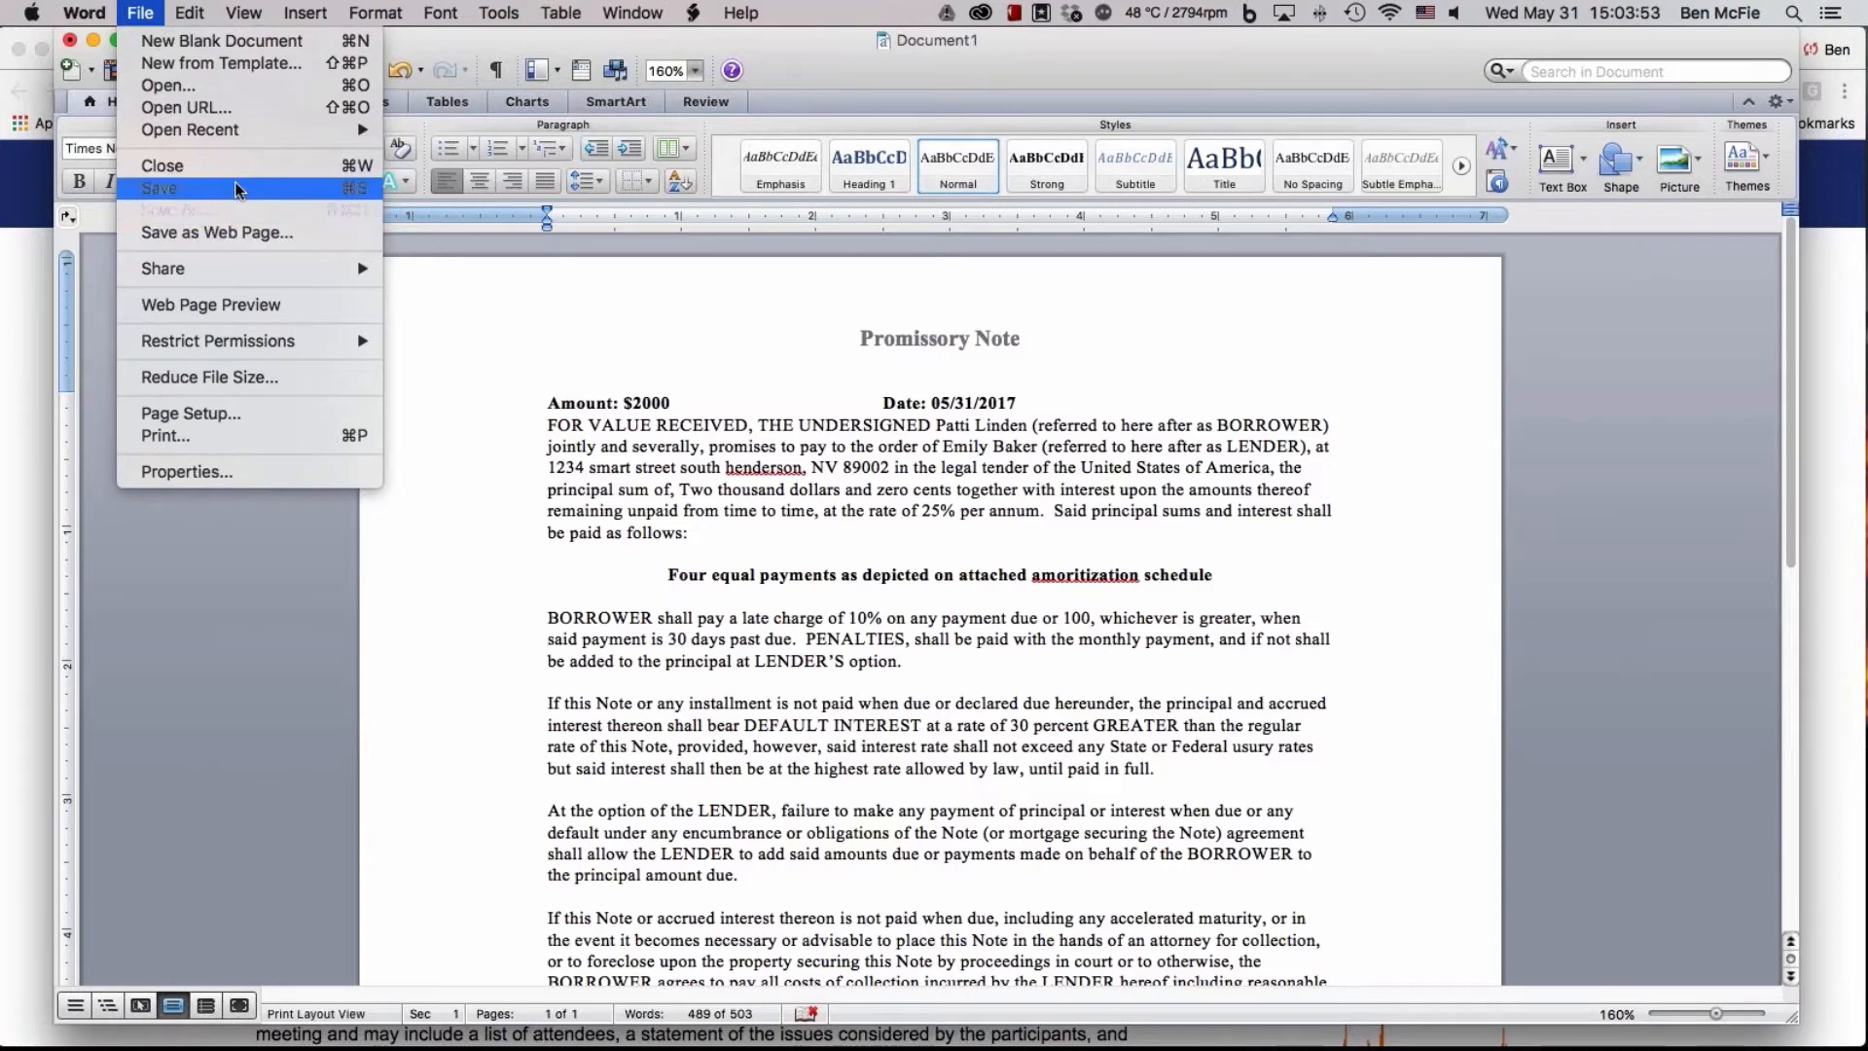
Look over the promissory note down to its signature lines and close the document
mouse_move(574, 21)
left_click(920, 60)
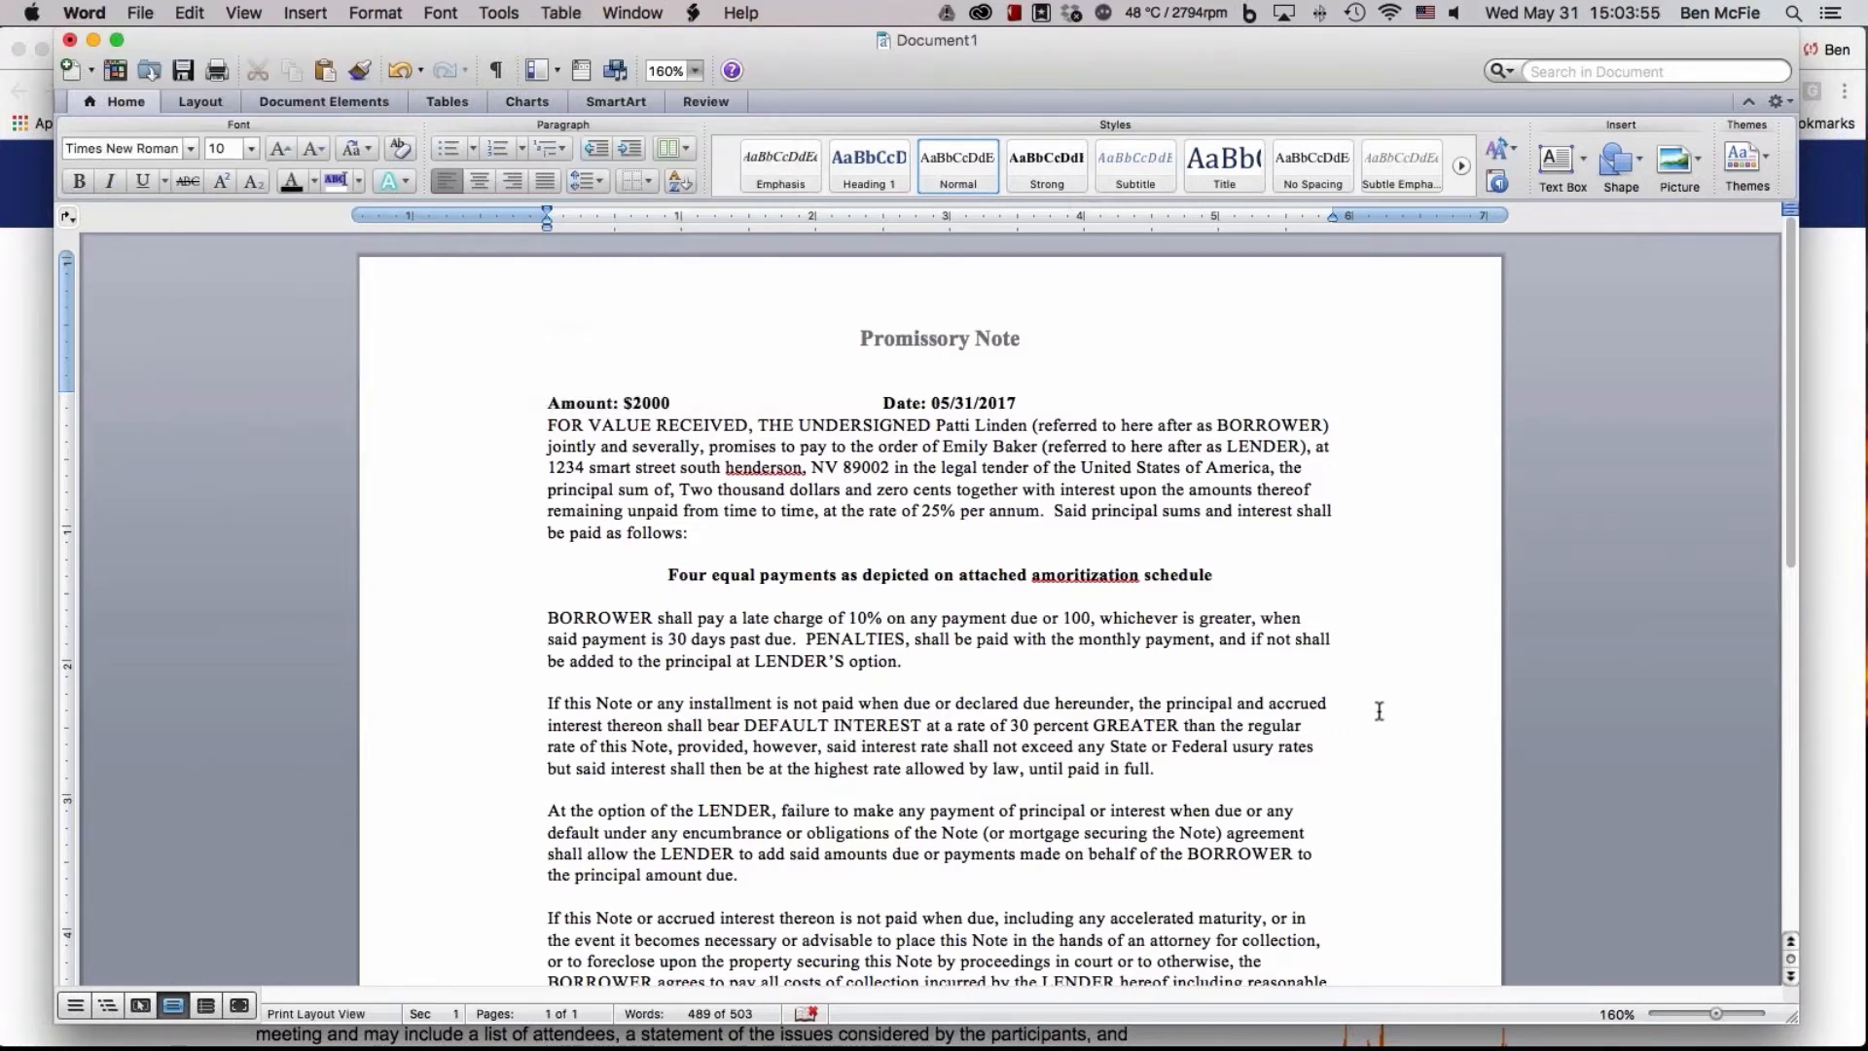
scroll(1379, 711, "down", 5)
scroll(1378, 710, "down", 8)
scroll(1379, 710, "up", 3)
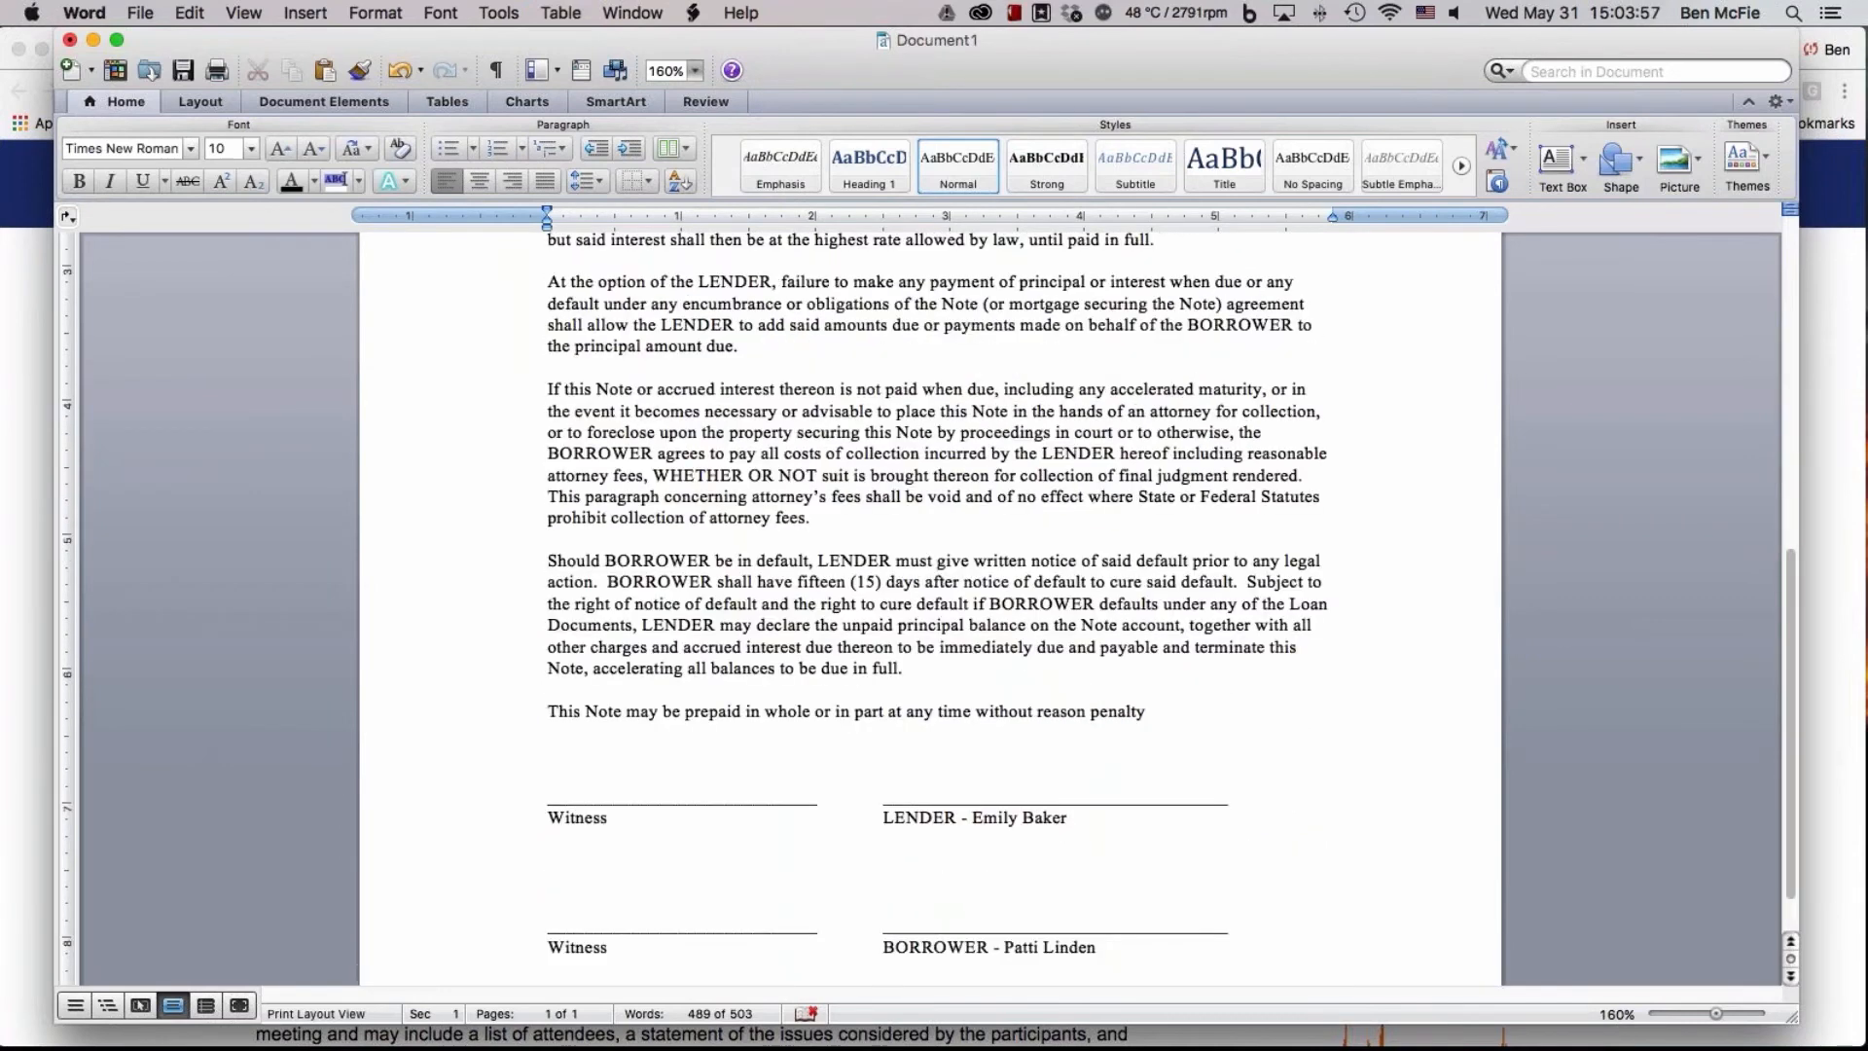
scroll(1093, 843, "up", 9)
scroll(1093, 842, "down", 12)
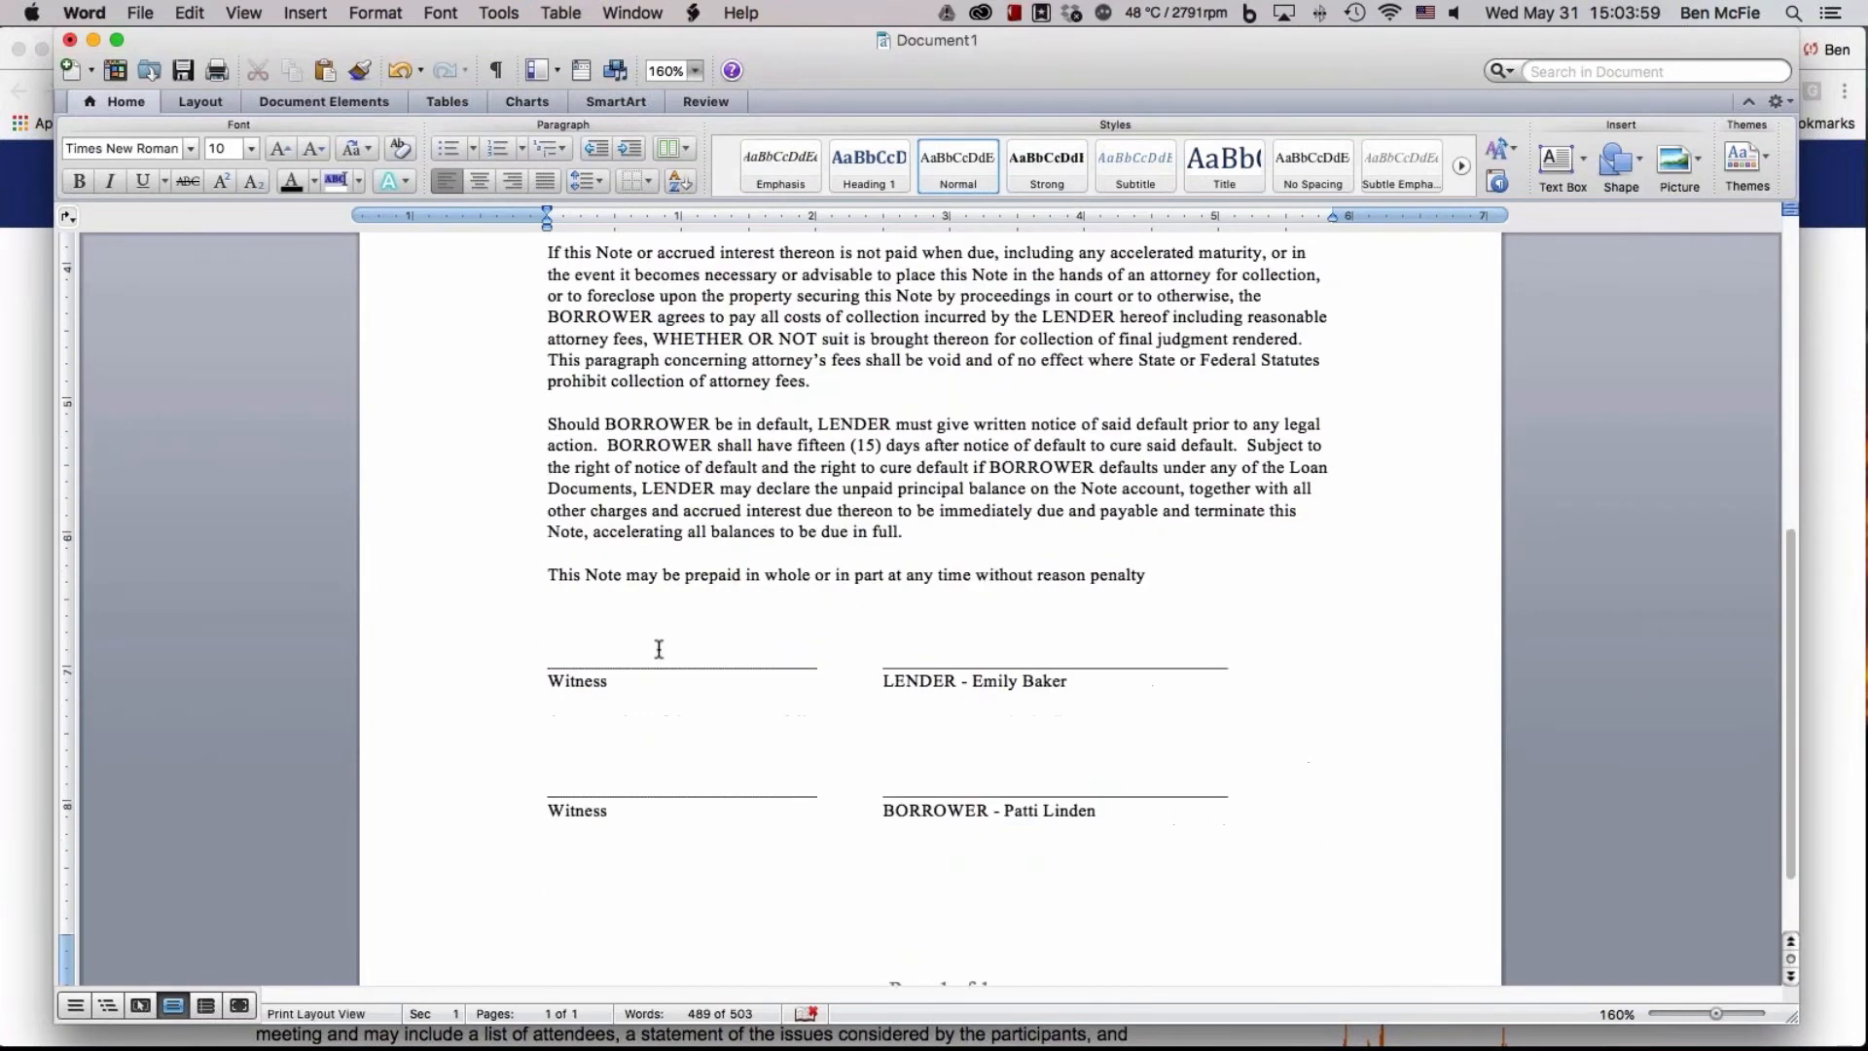
left_click(70, 43)
left_click(839, 195)
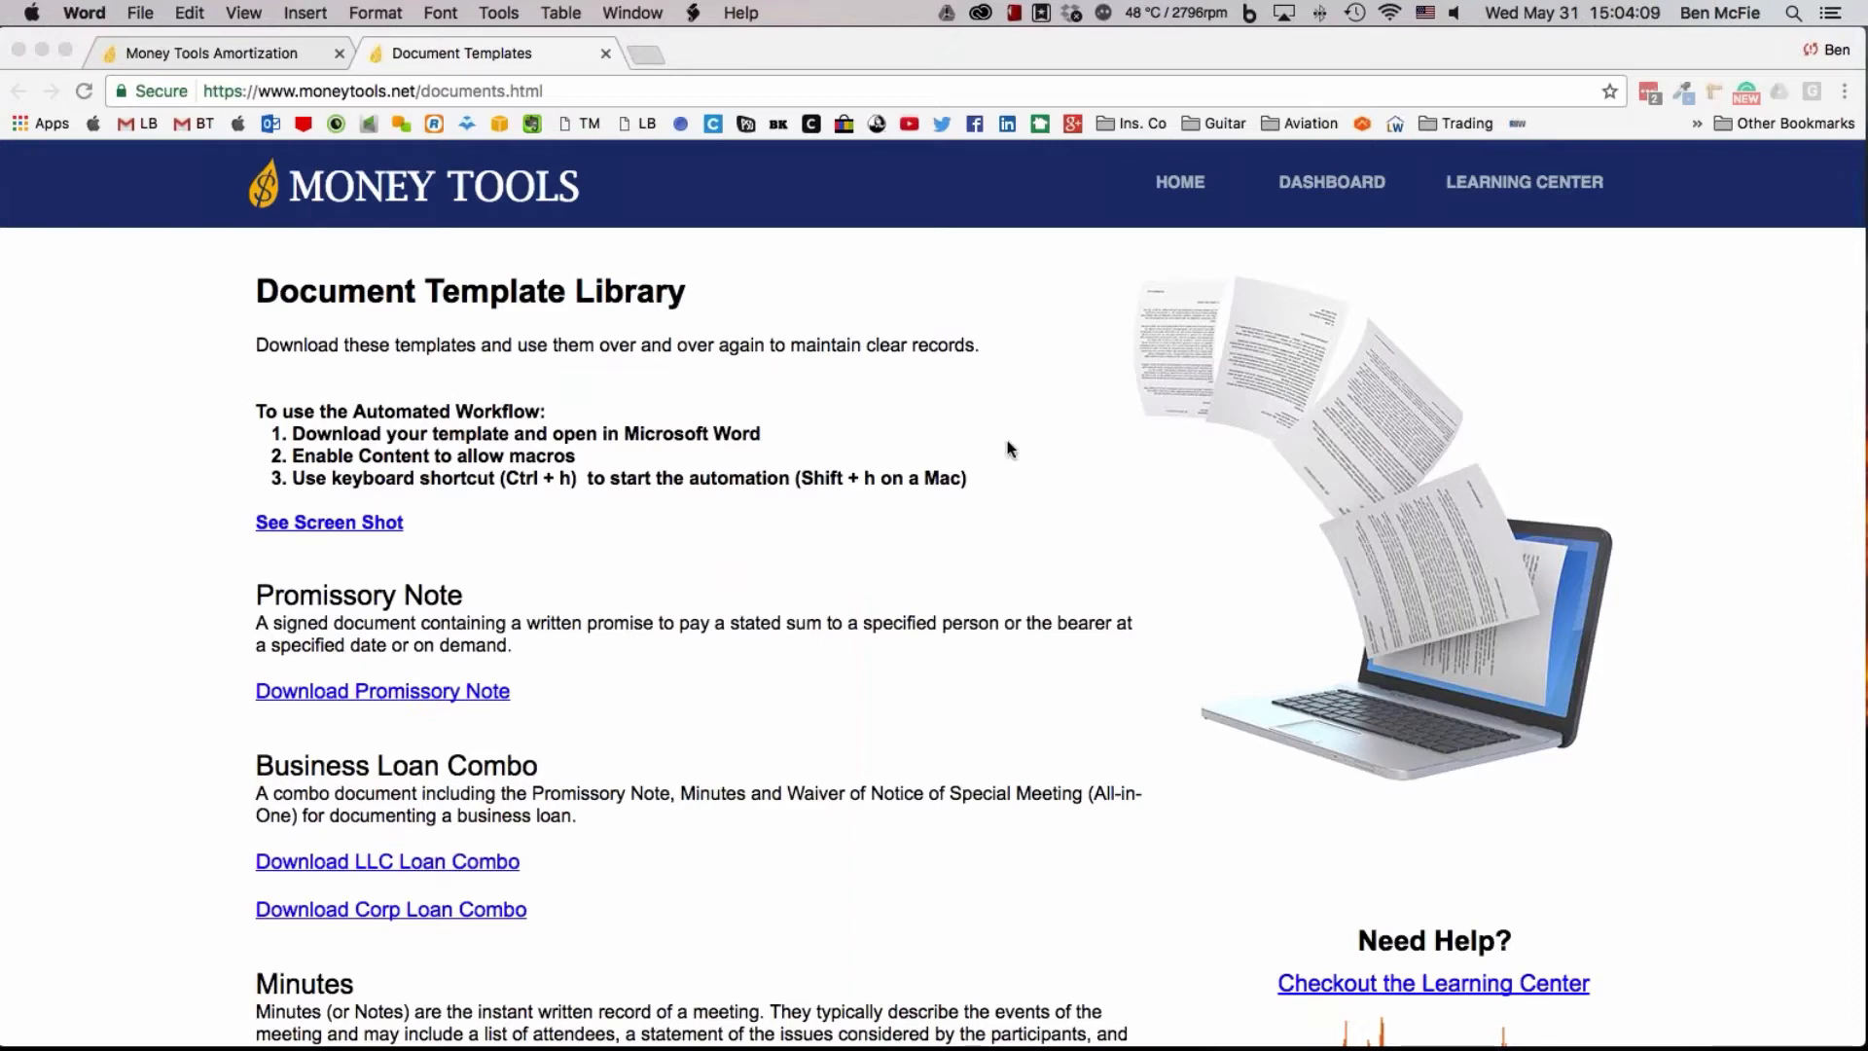
Return to the loan manager's dashboard from the amortization page and open the account's list of users
left_click(240, 53)
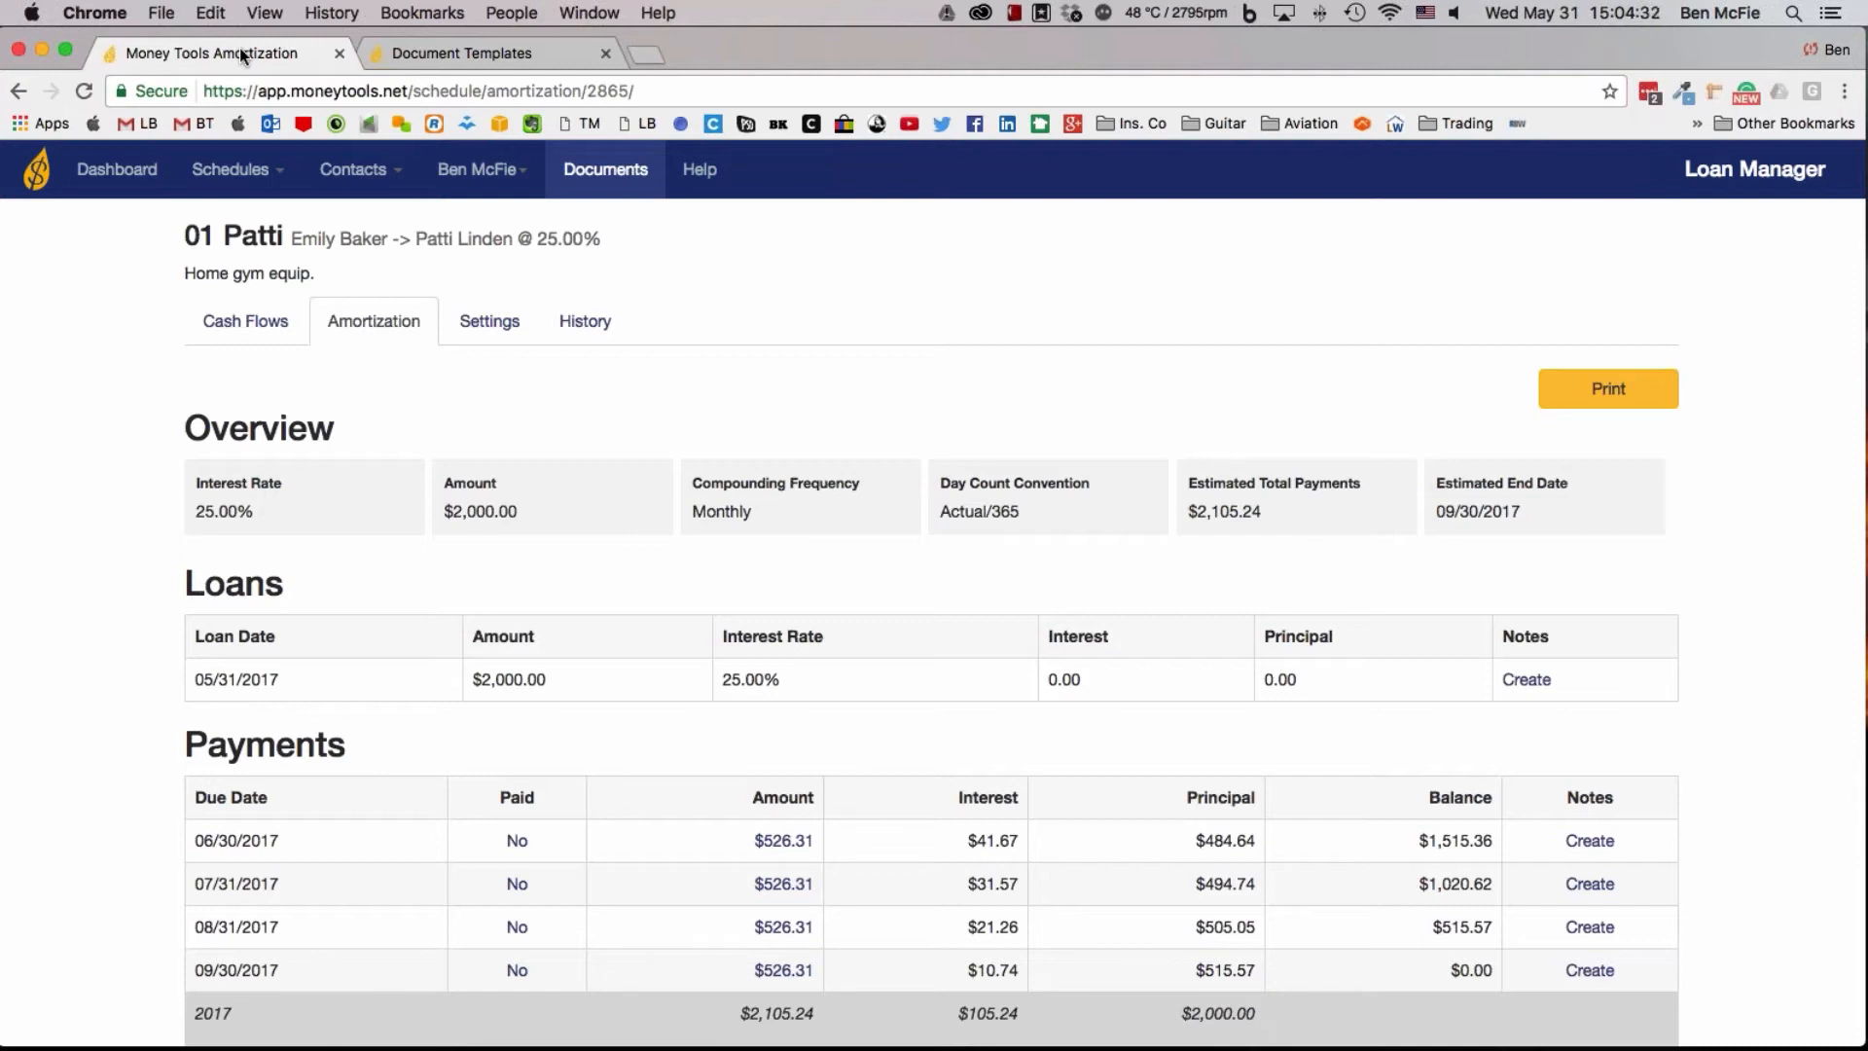
left_click(108, 173)
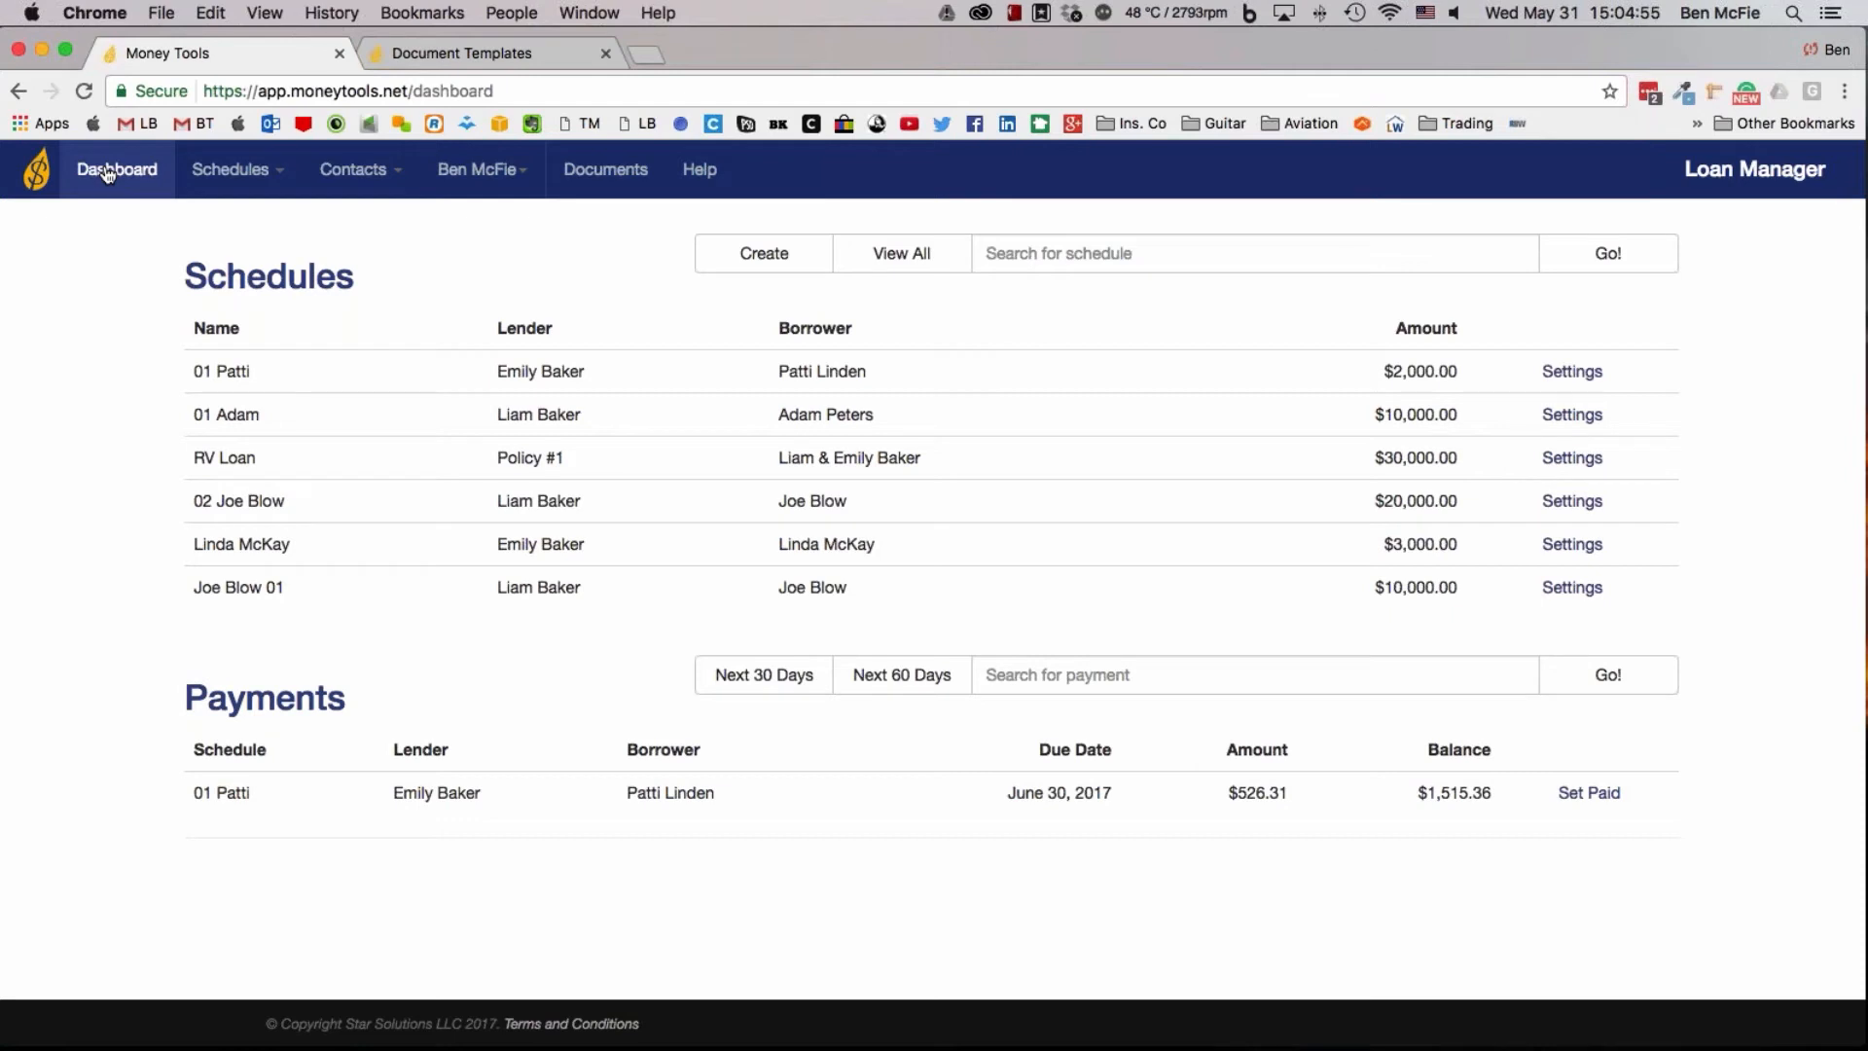
mouse_move(394, 171)
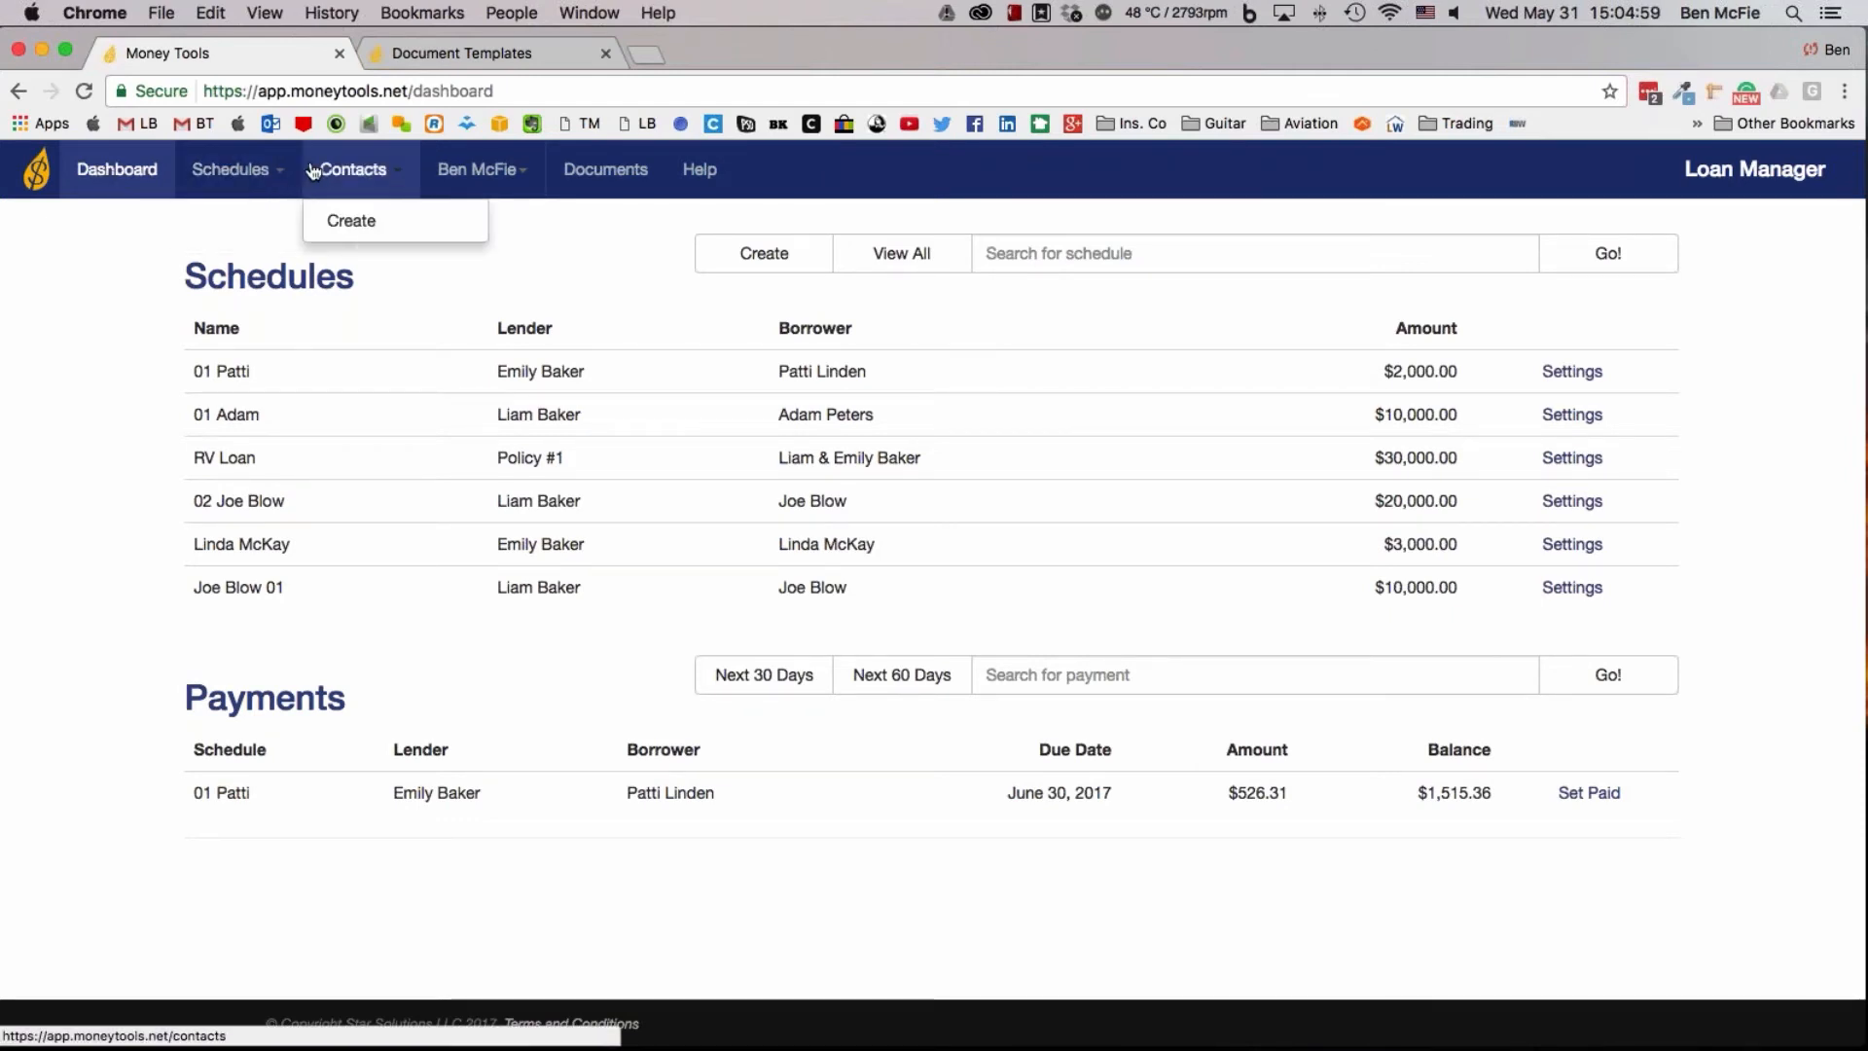
mouse_move(504, 173)
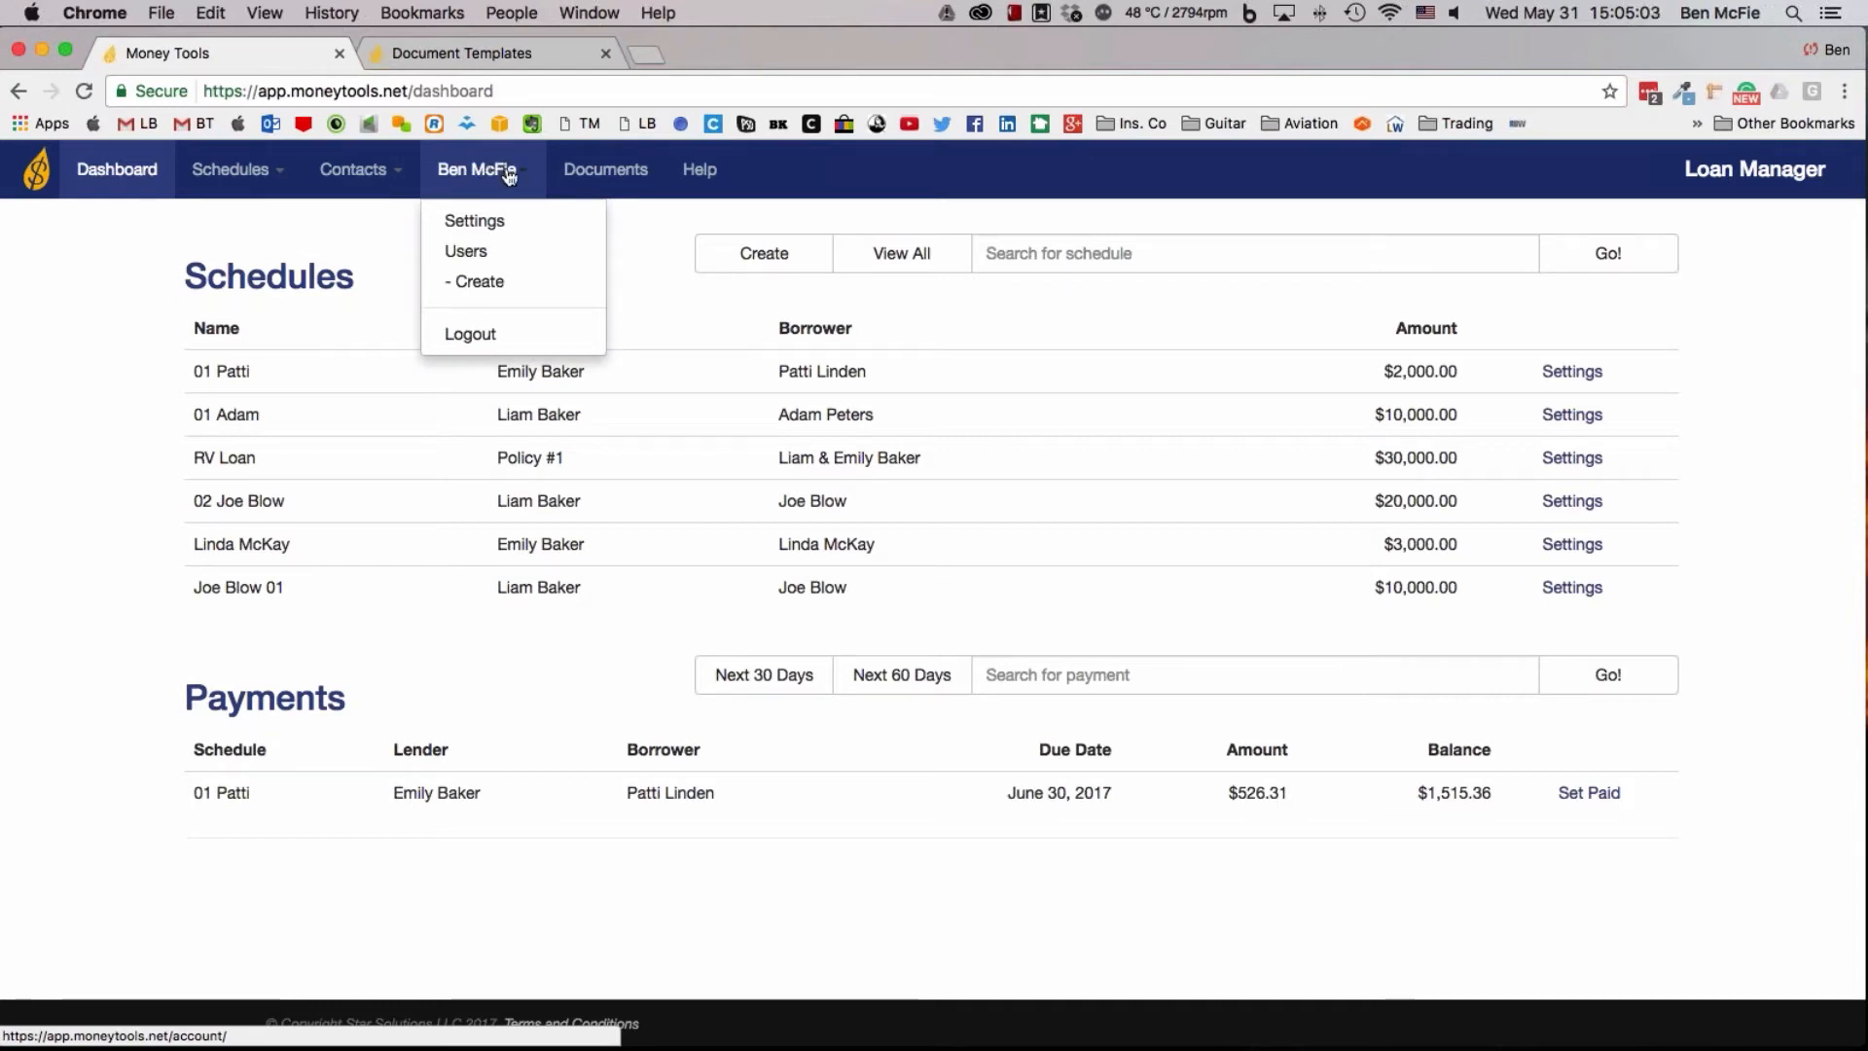
left_click(475, 264)
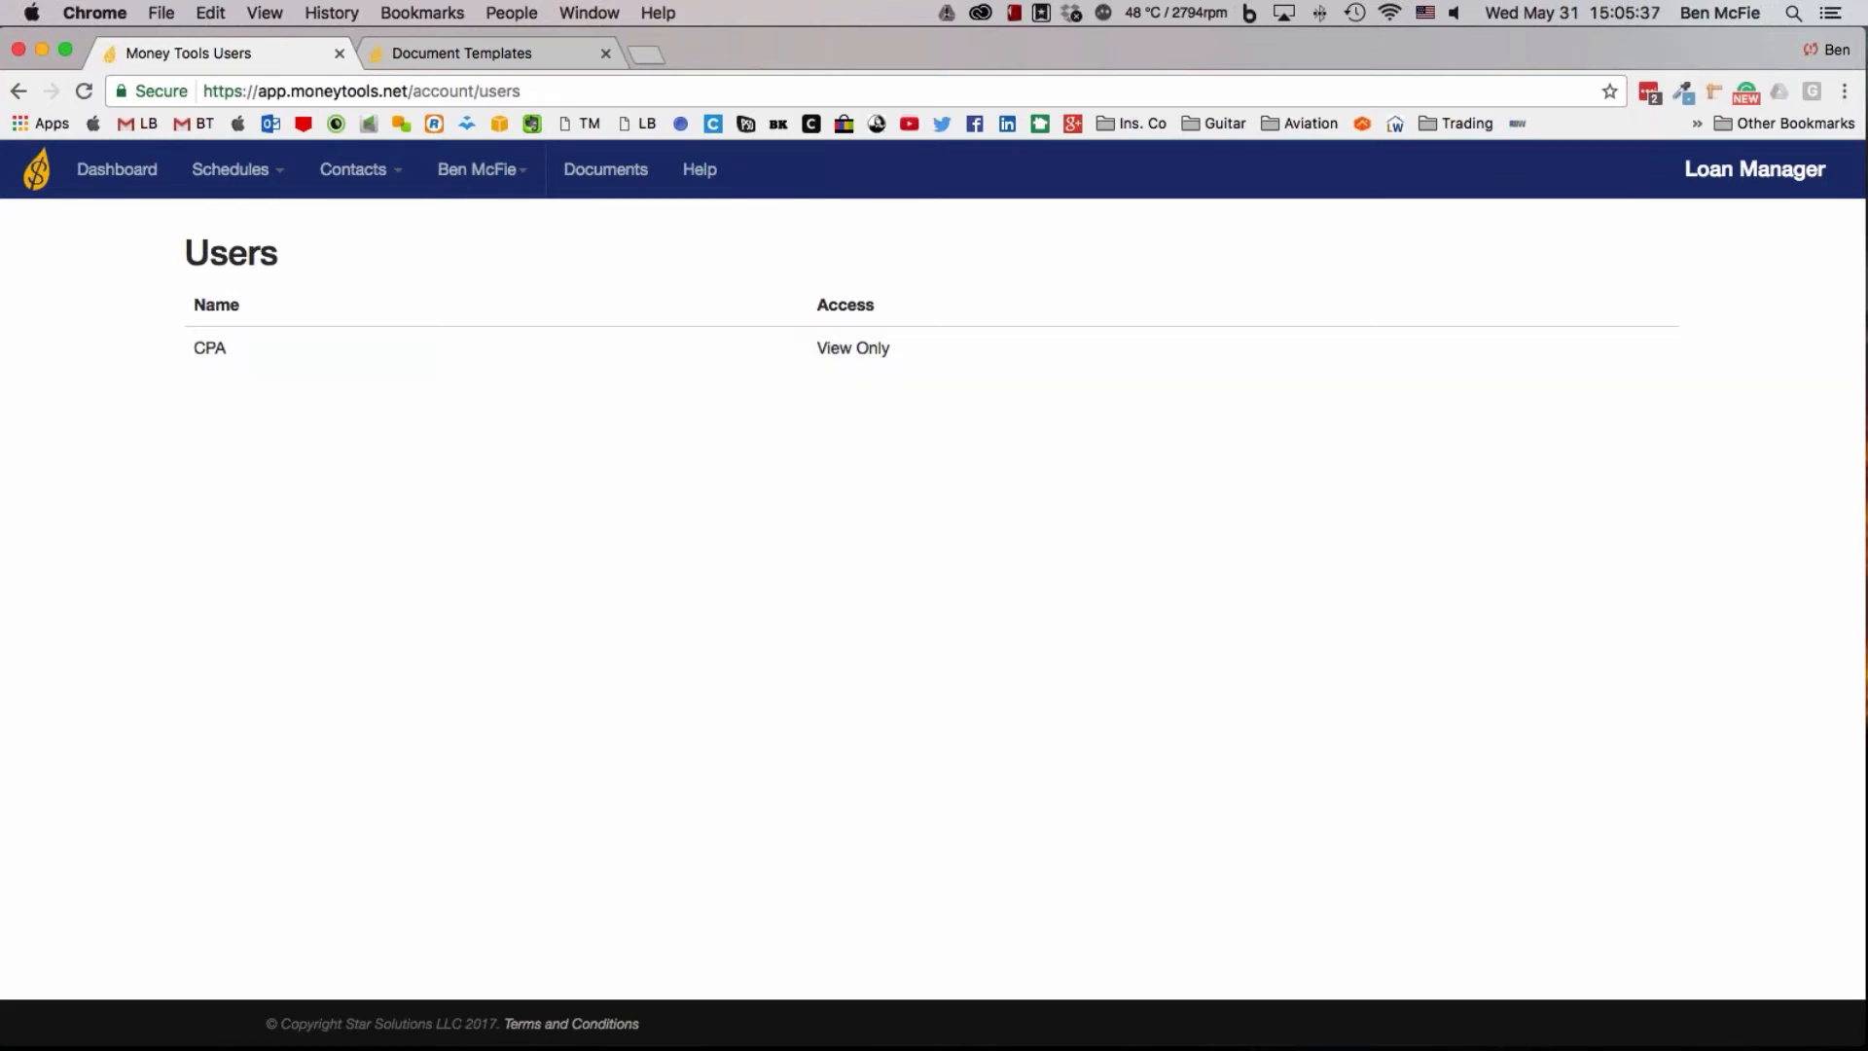
Start a new account user with the first name Bookeeper and give it Add & Edit access
left_click(476, 169)
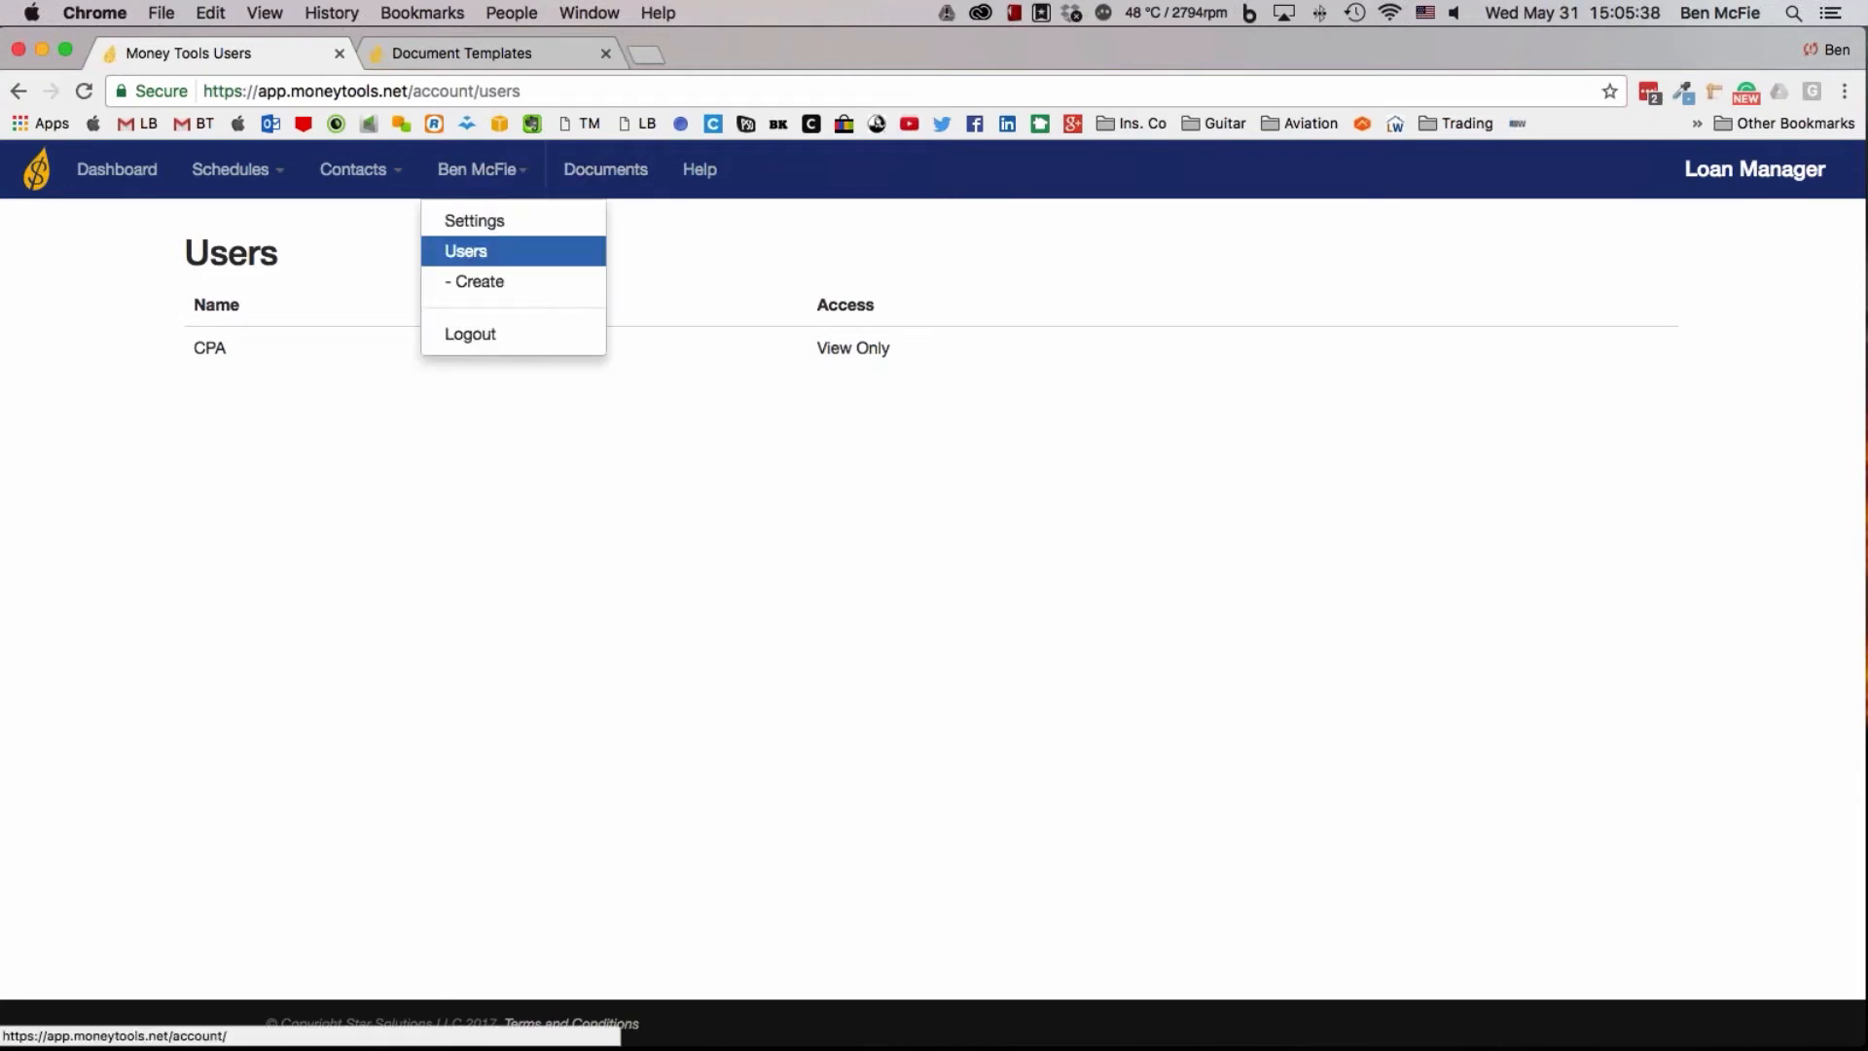
left_click(491, 284)
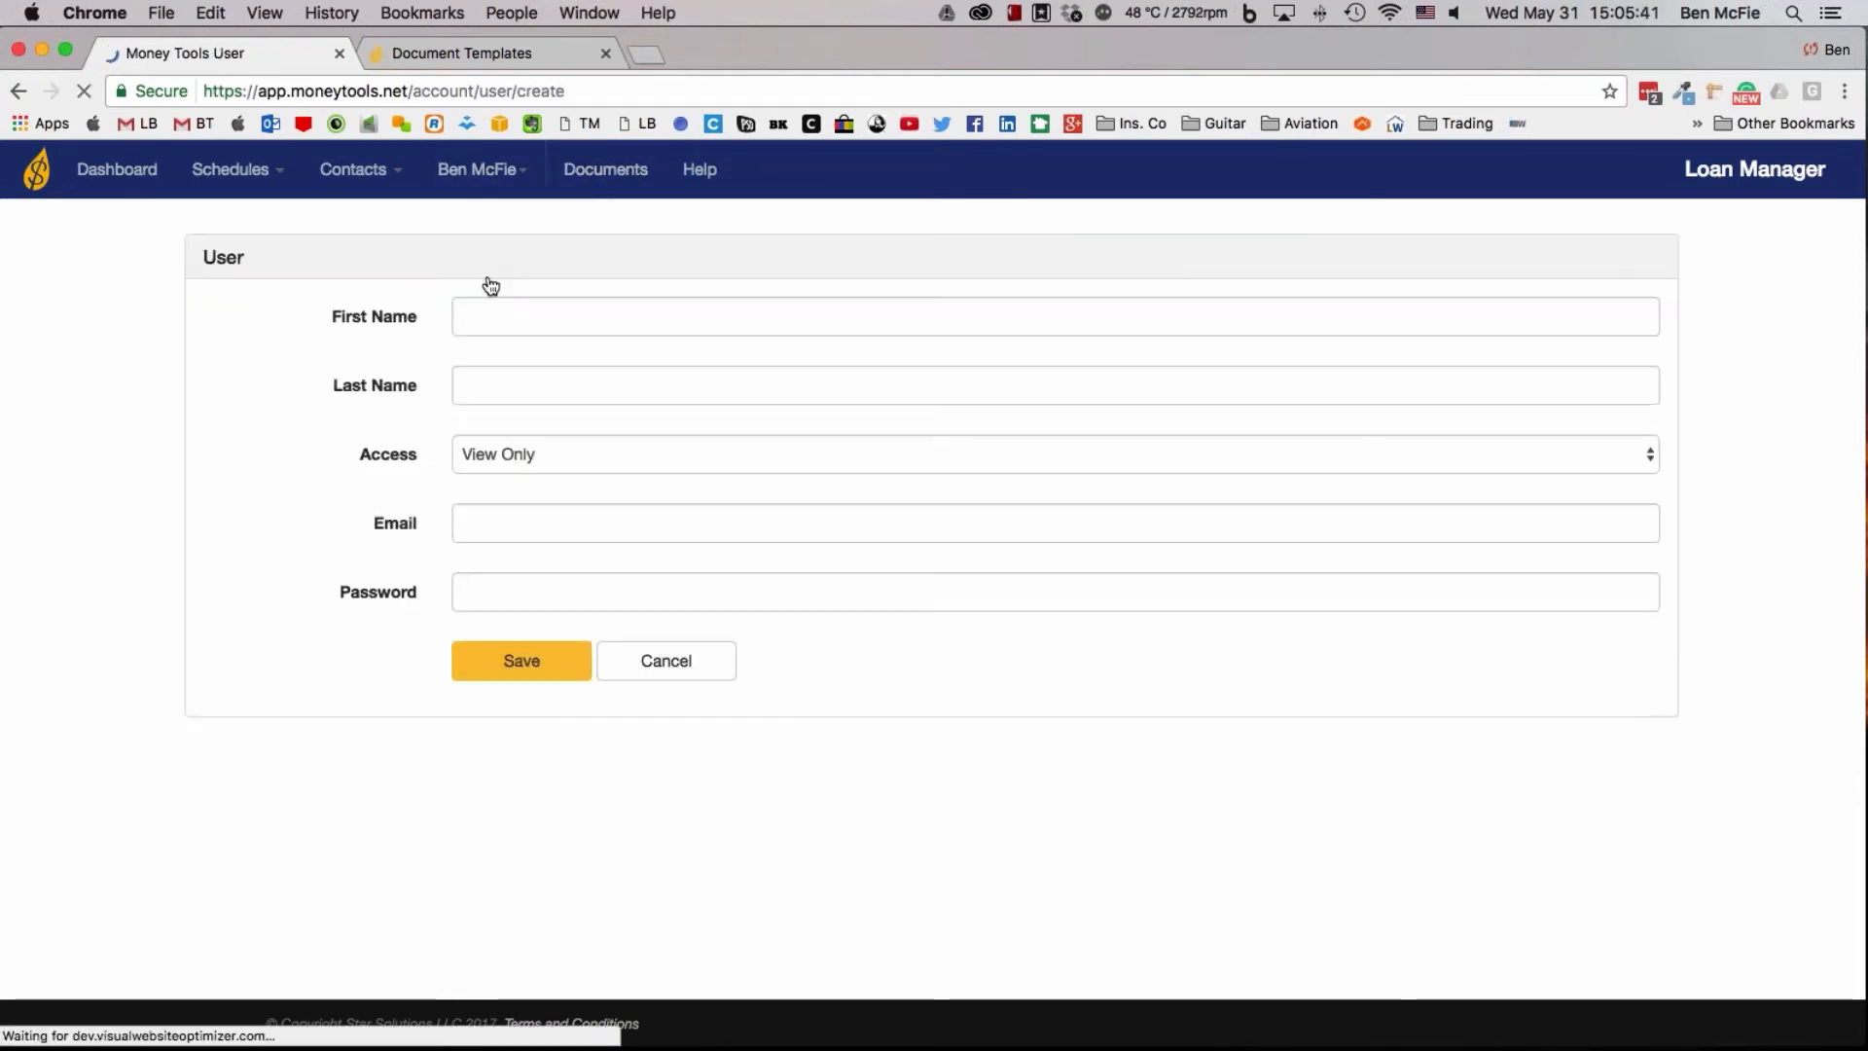
left_click(497, 321)
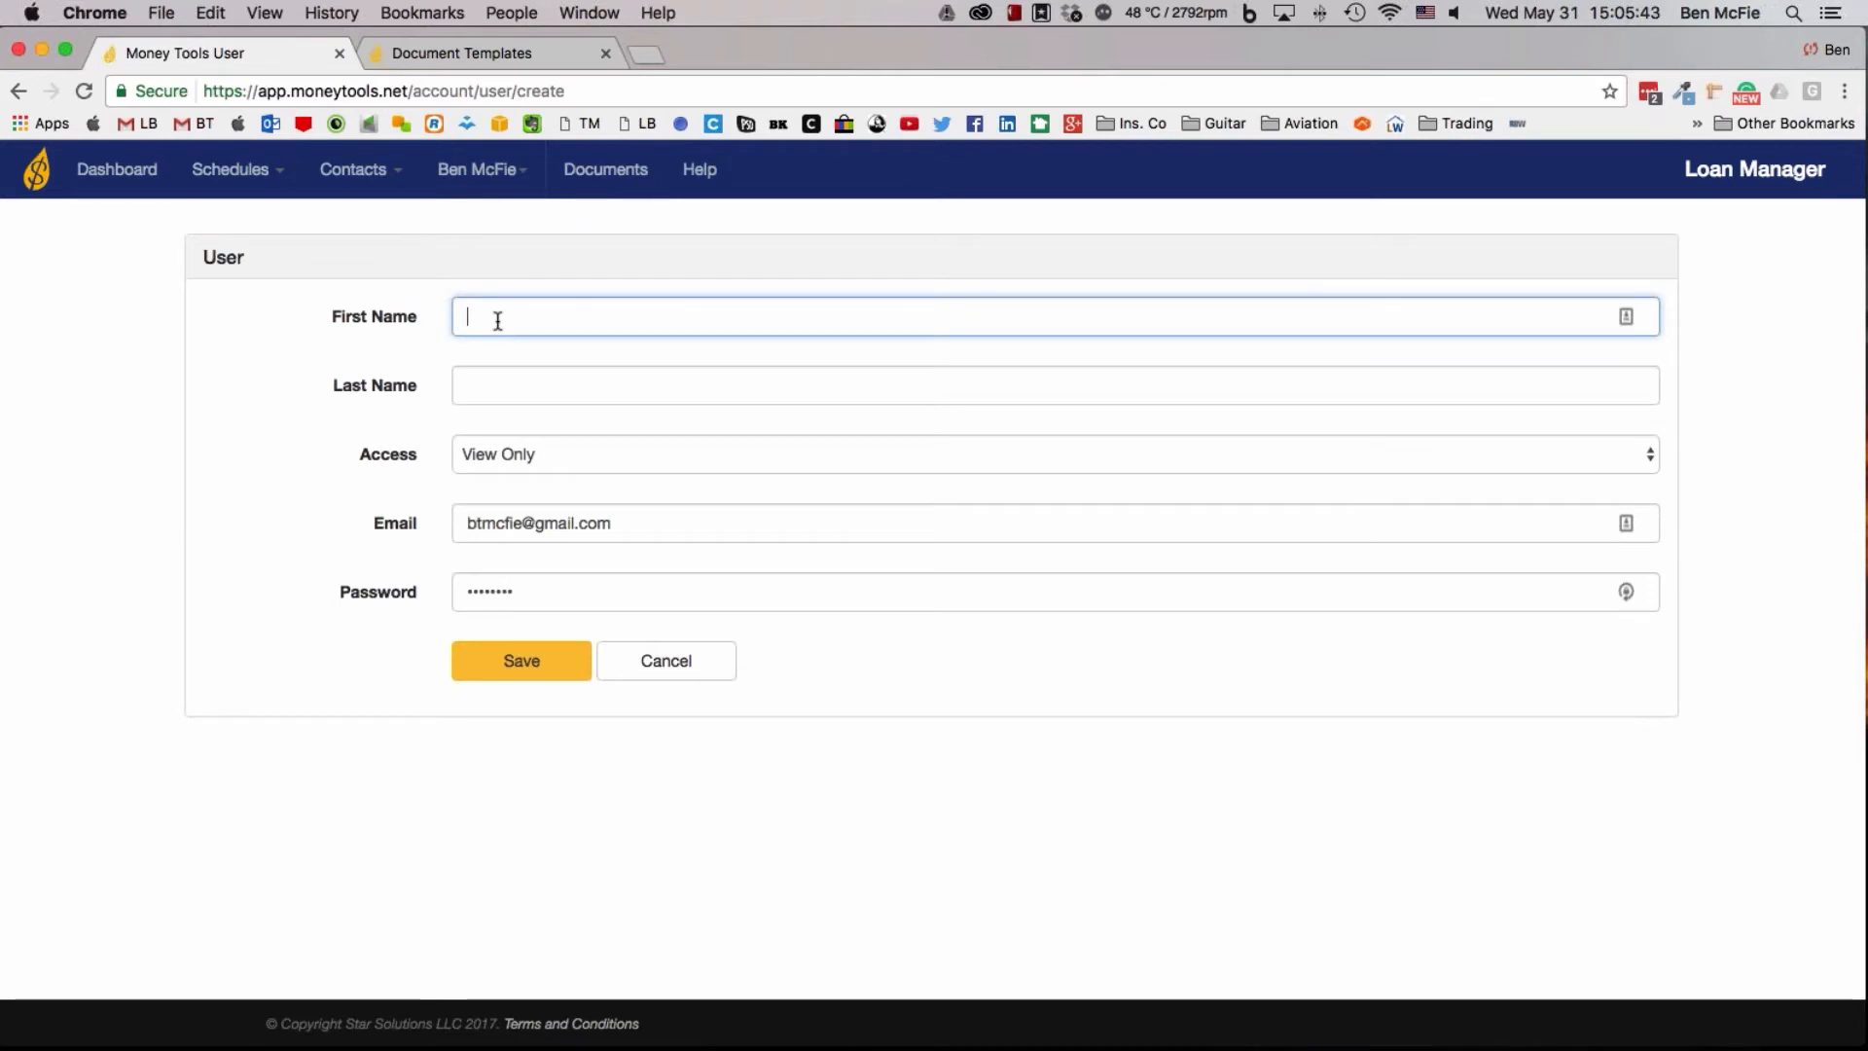
type("Bookeeper")
key("Tab")
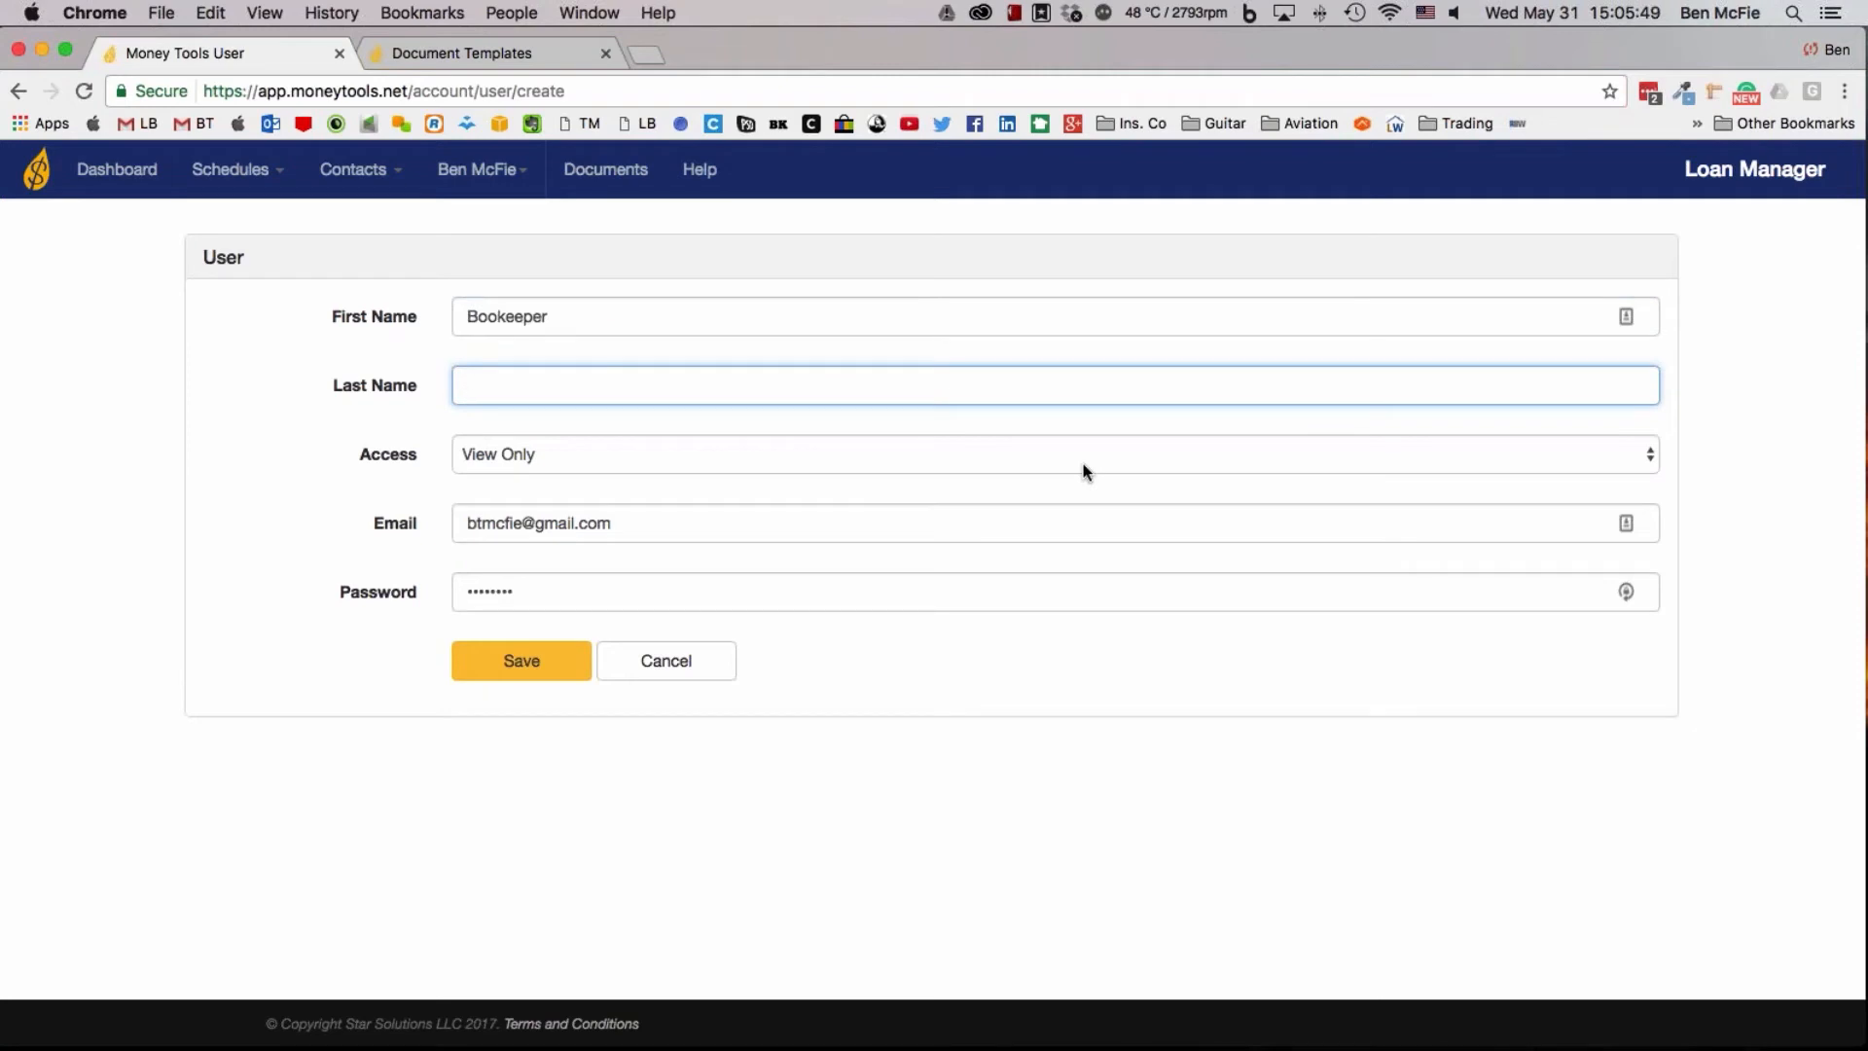
left_click(588, 457)
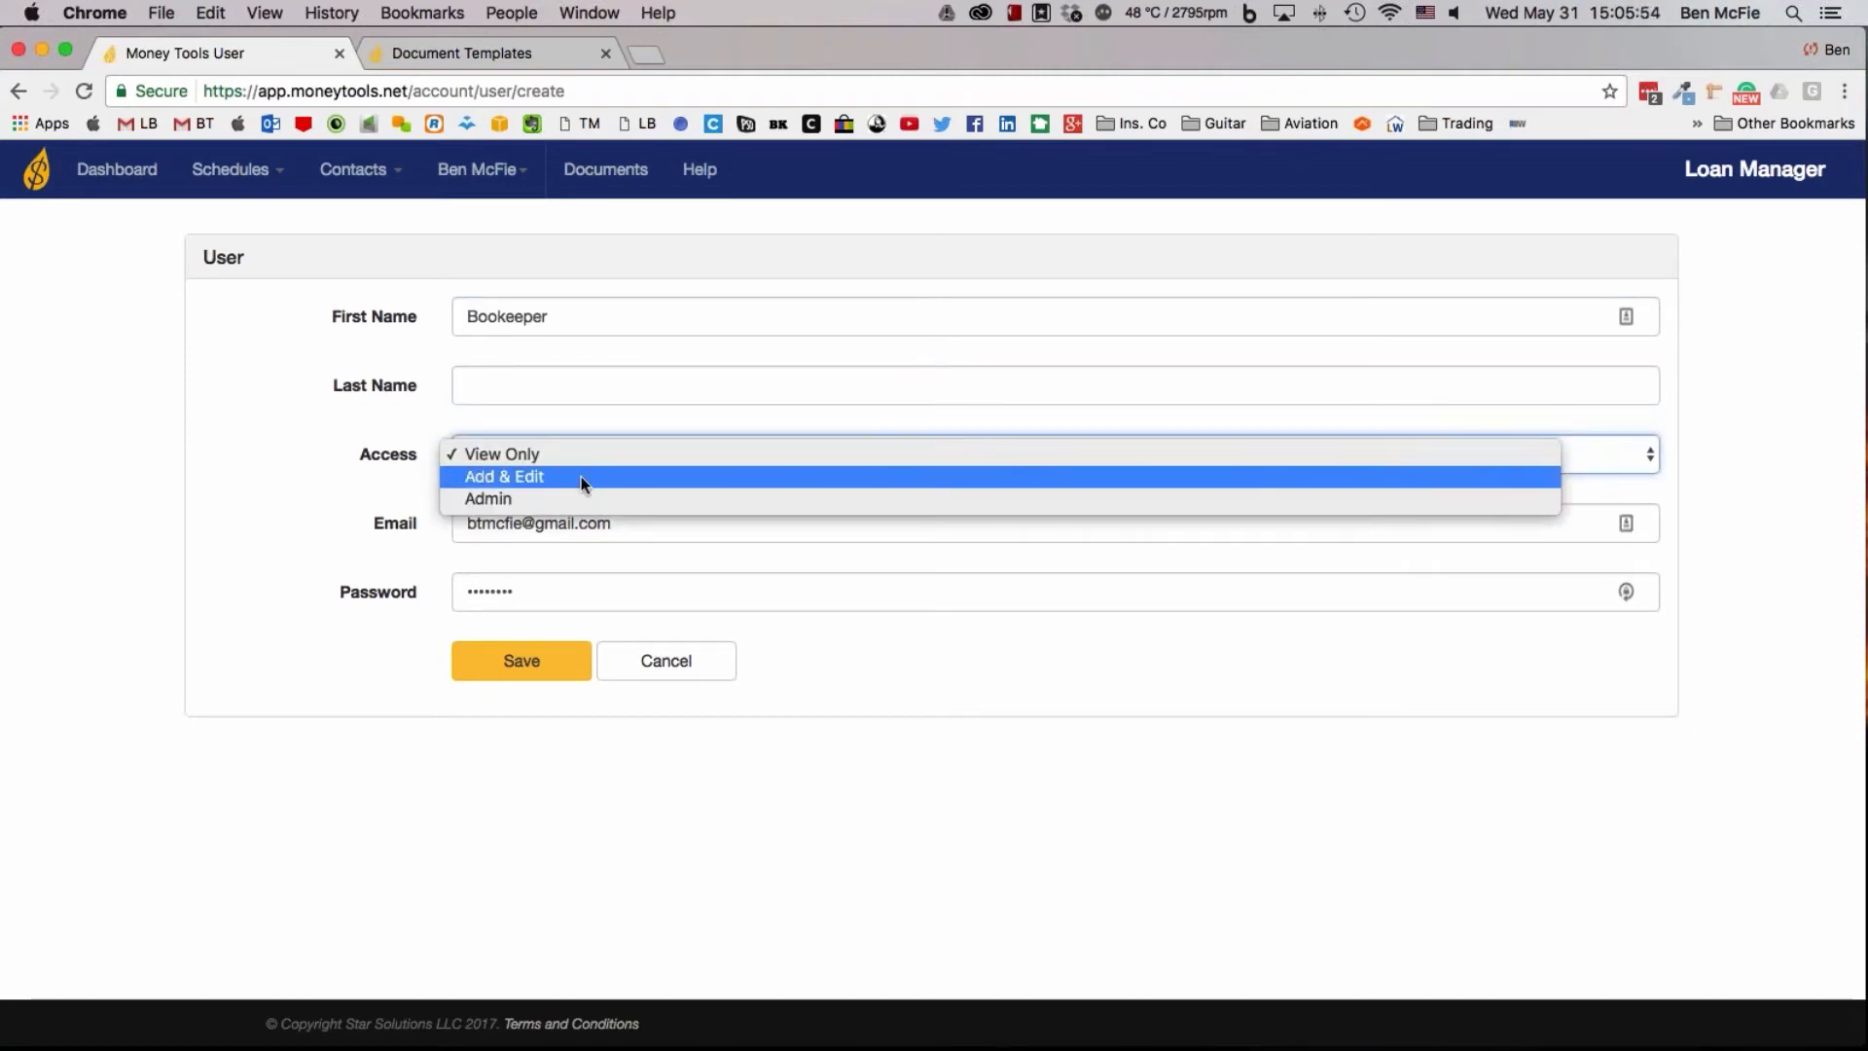
left_click(580, 476)
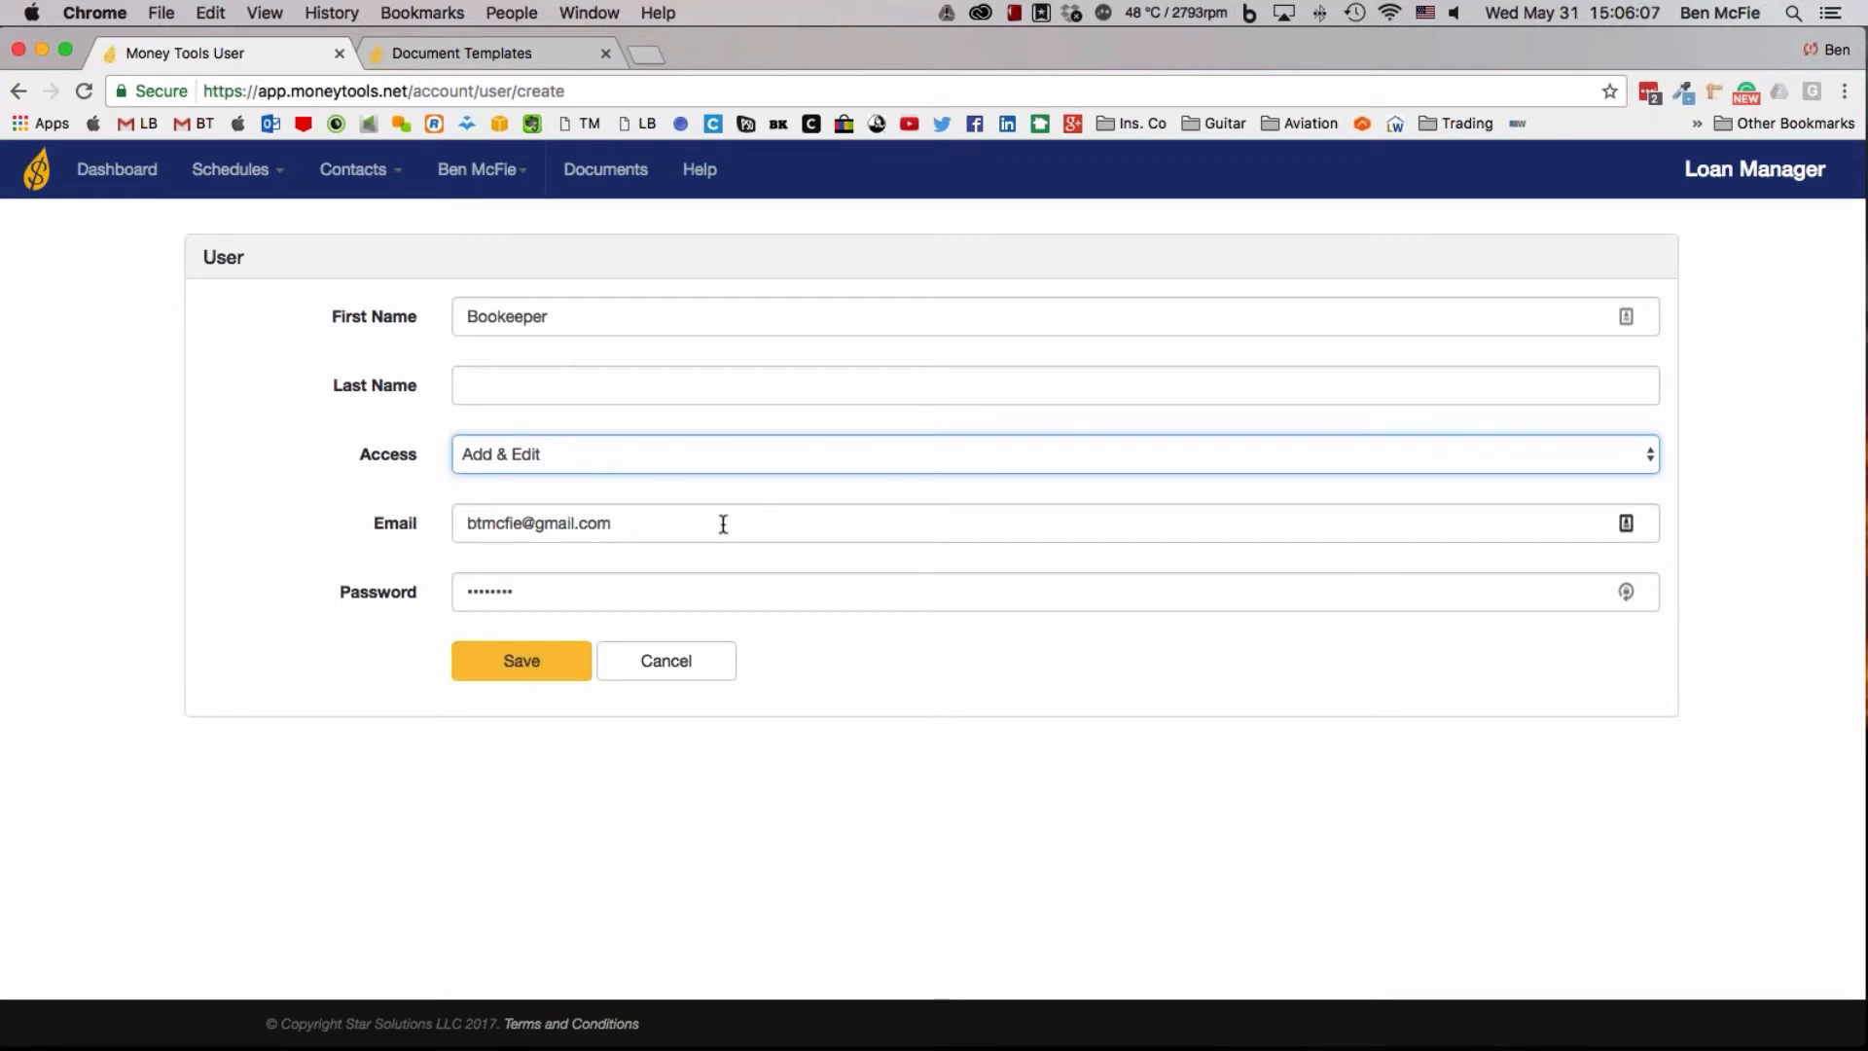
Replace the prefilled email in the new user form with the bookkeeper's email address
left_click(383, 523)
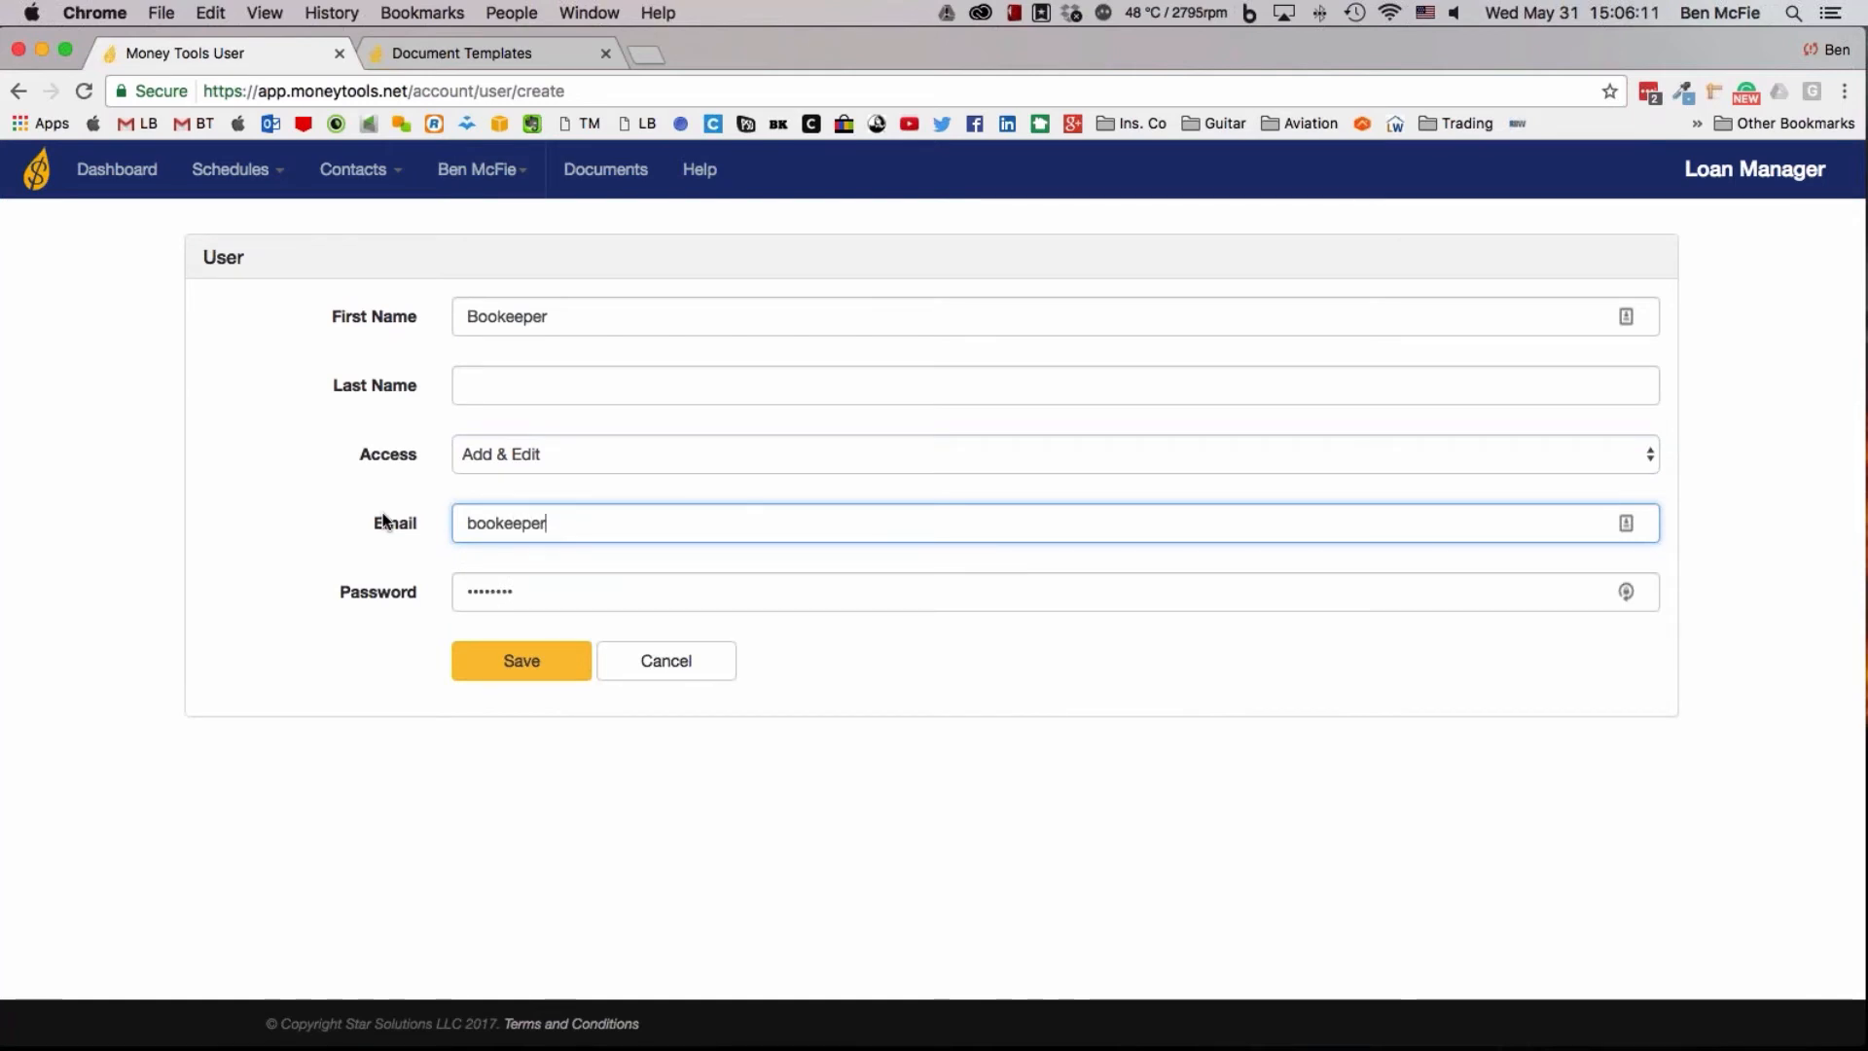
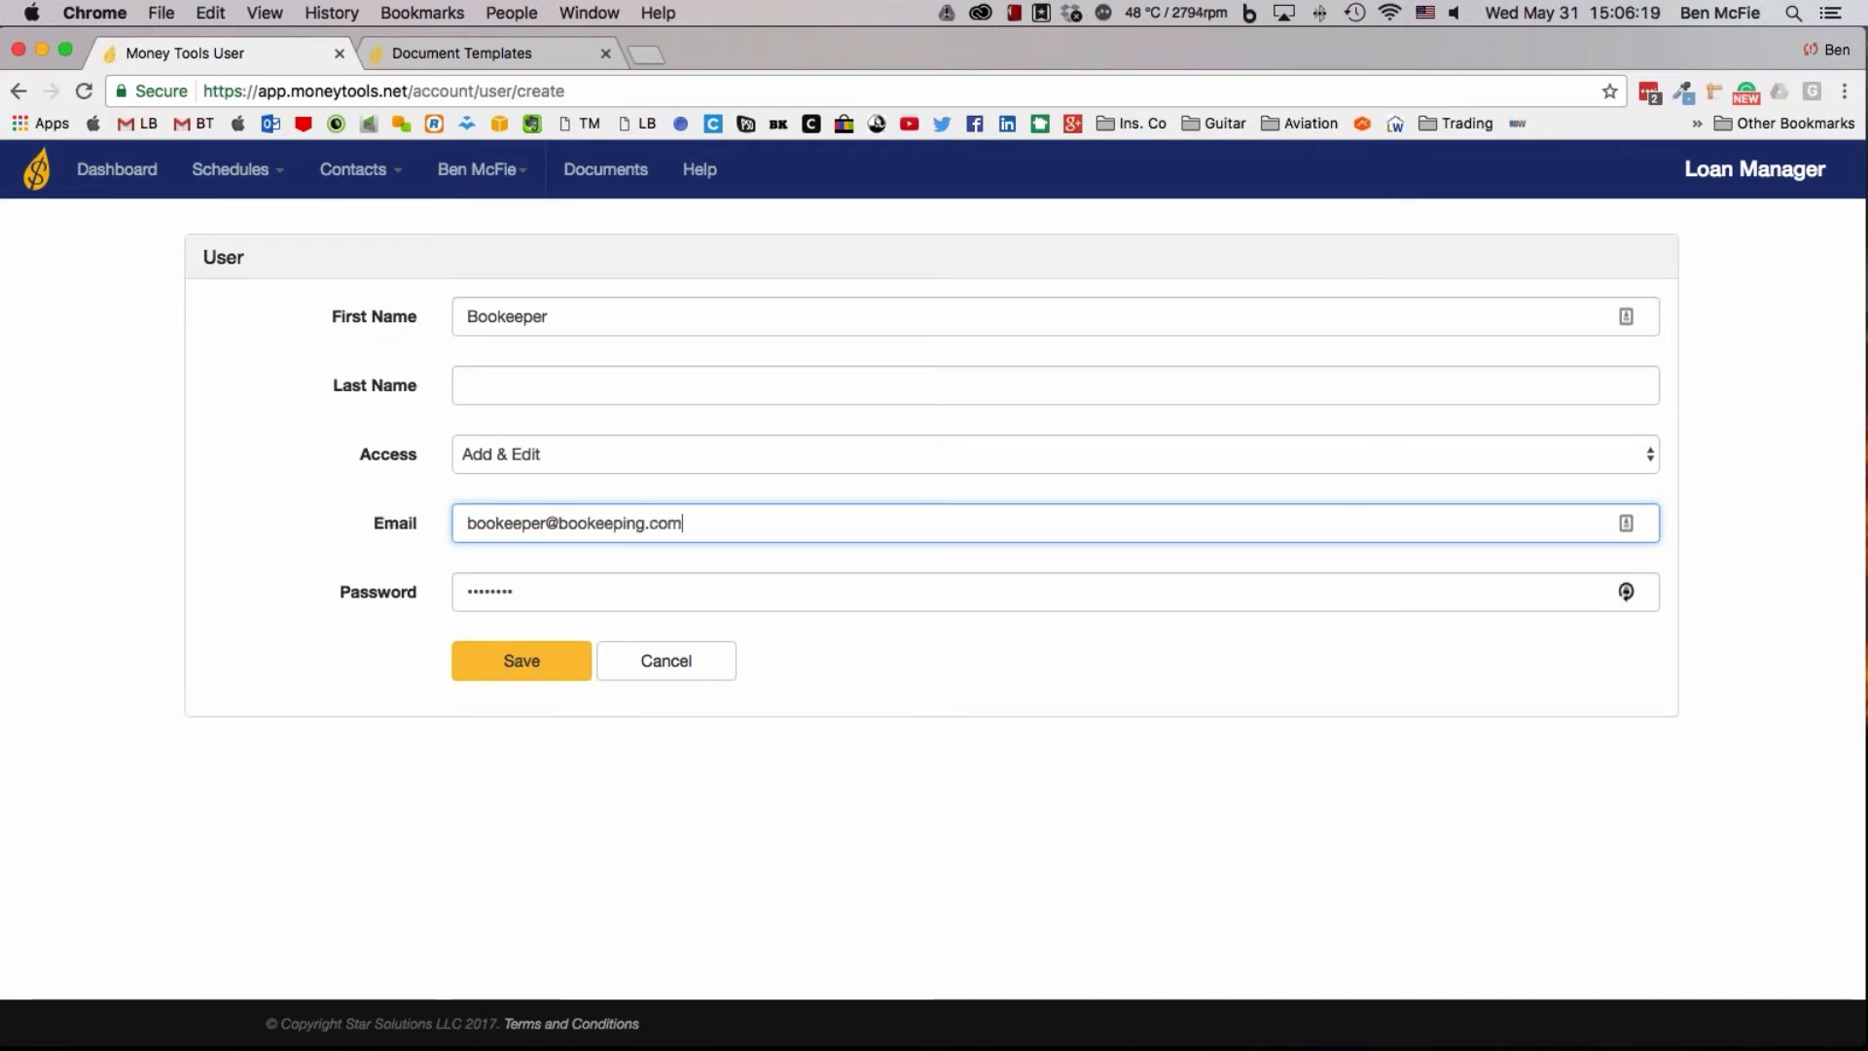
Save the bookkeeper user with the prefilled password and decline storing the login in LastPass
key("Tab")
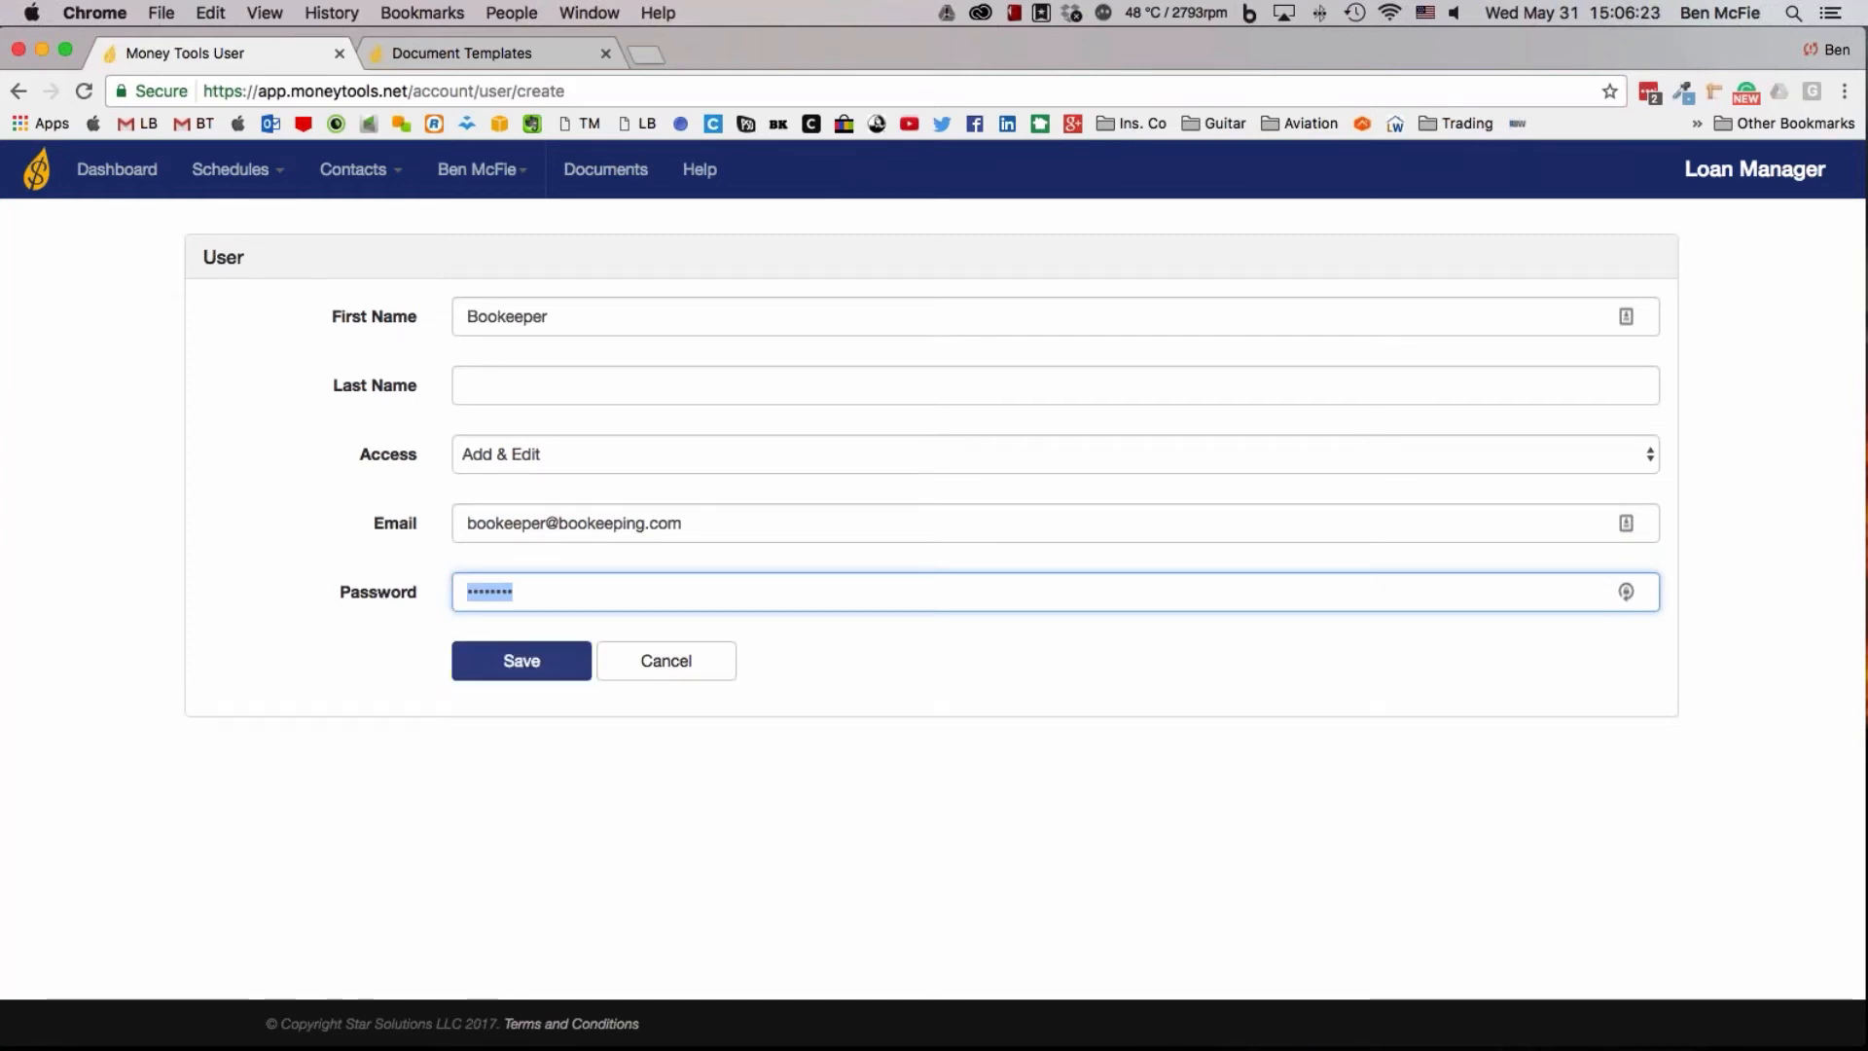
left_click(570, 669)
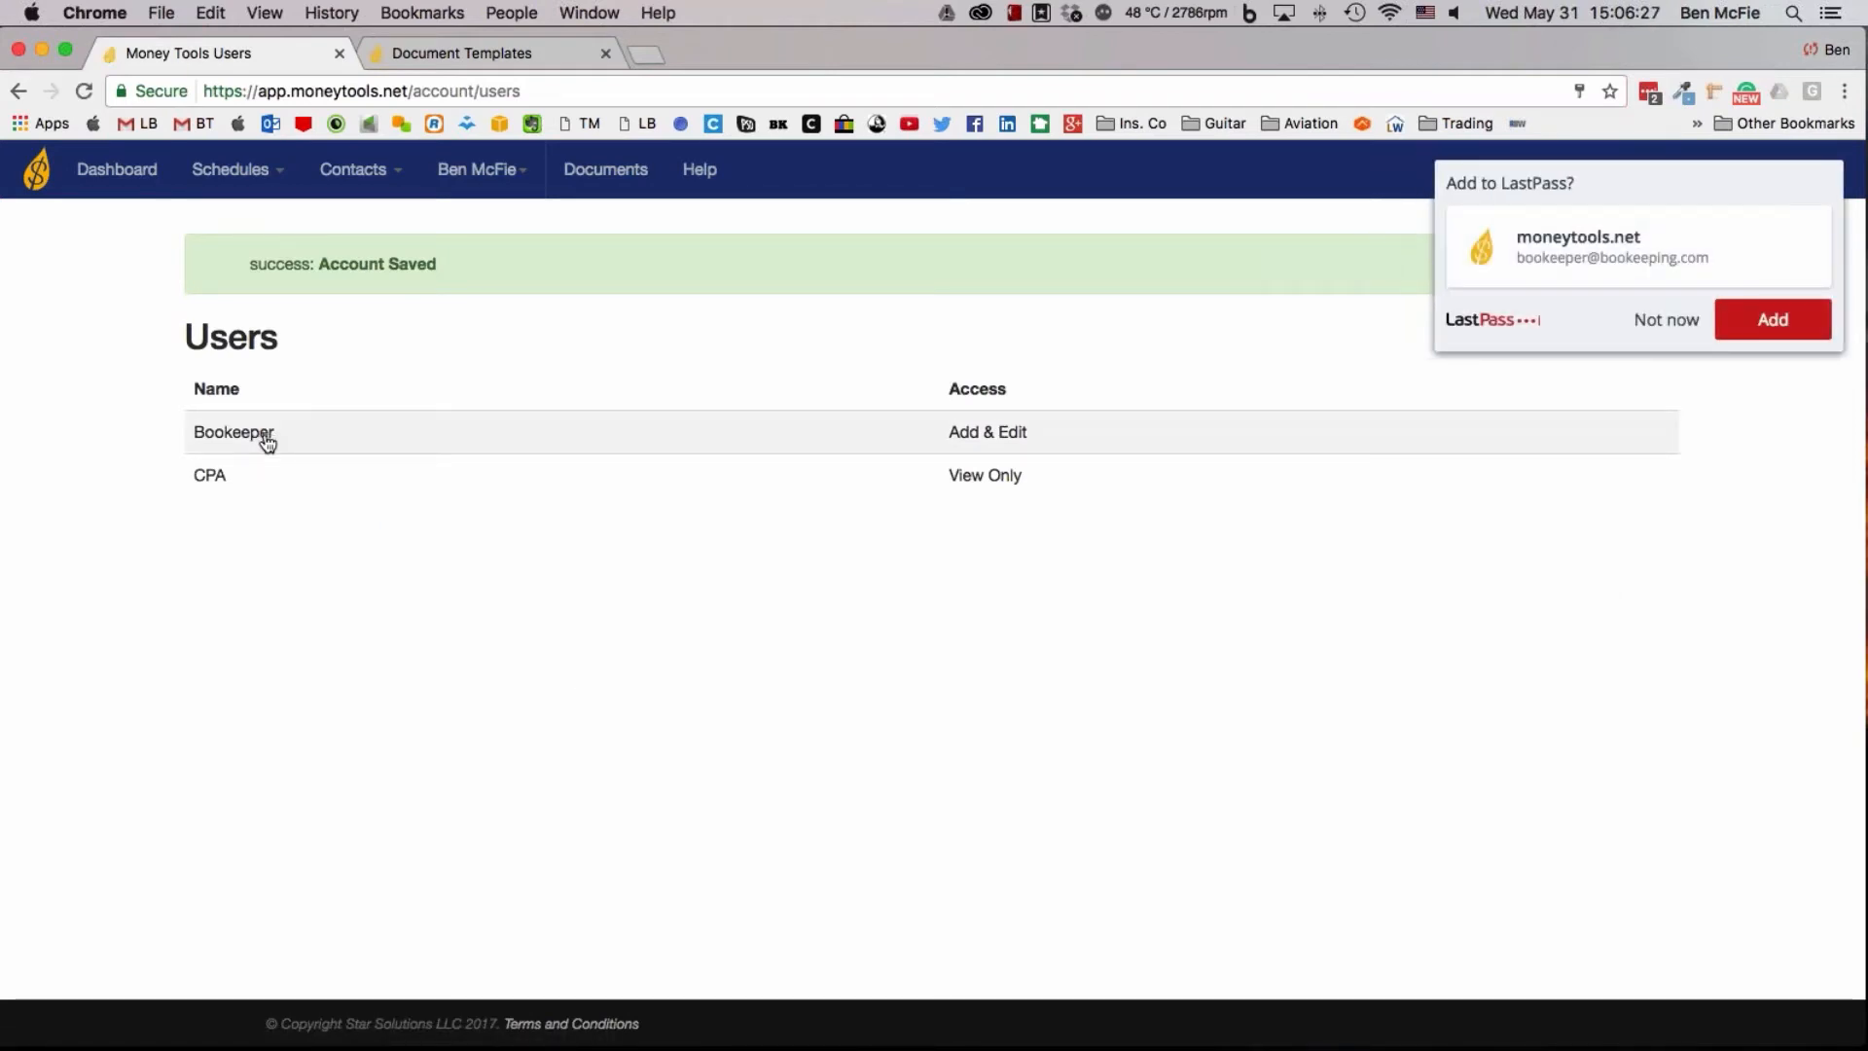
left_click(1667, 320)
mouse_move(354, 170)
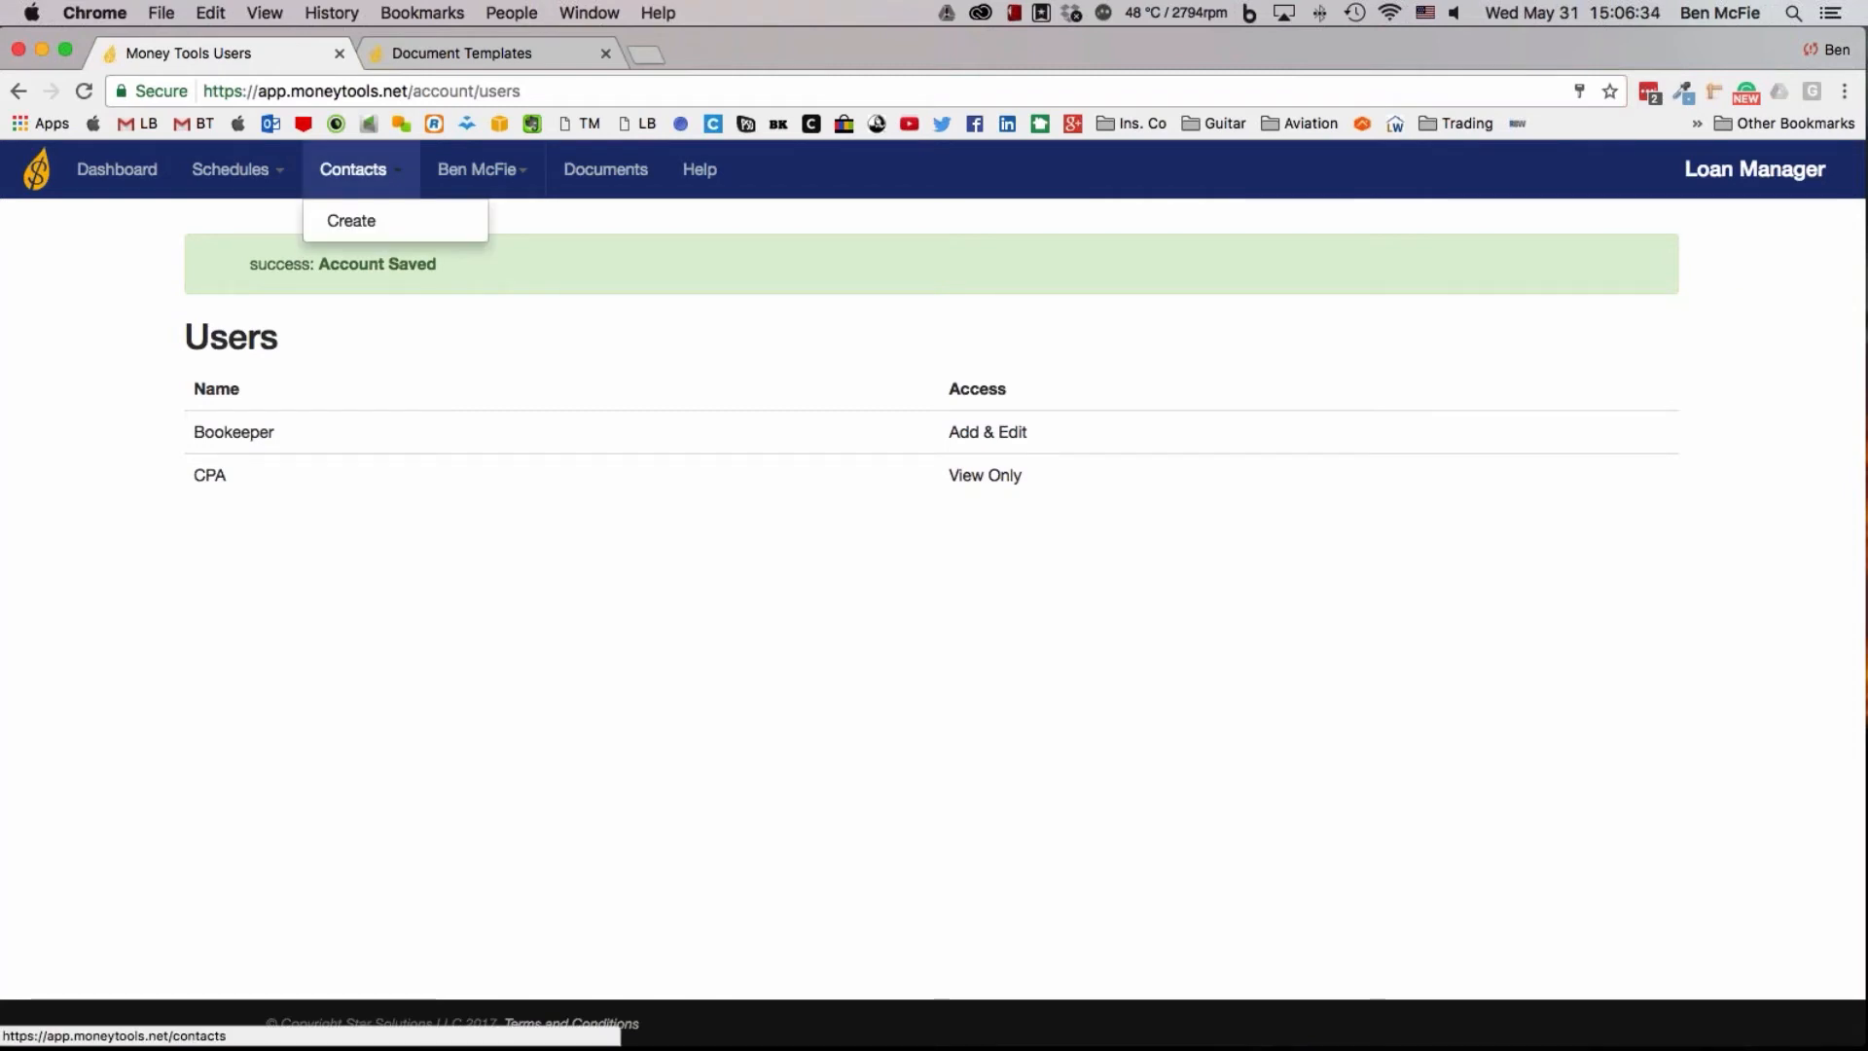
left_click(356, 218)
left_click(479, 319)
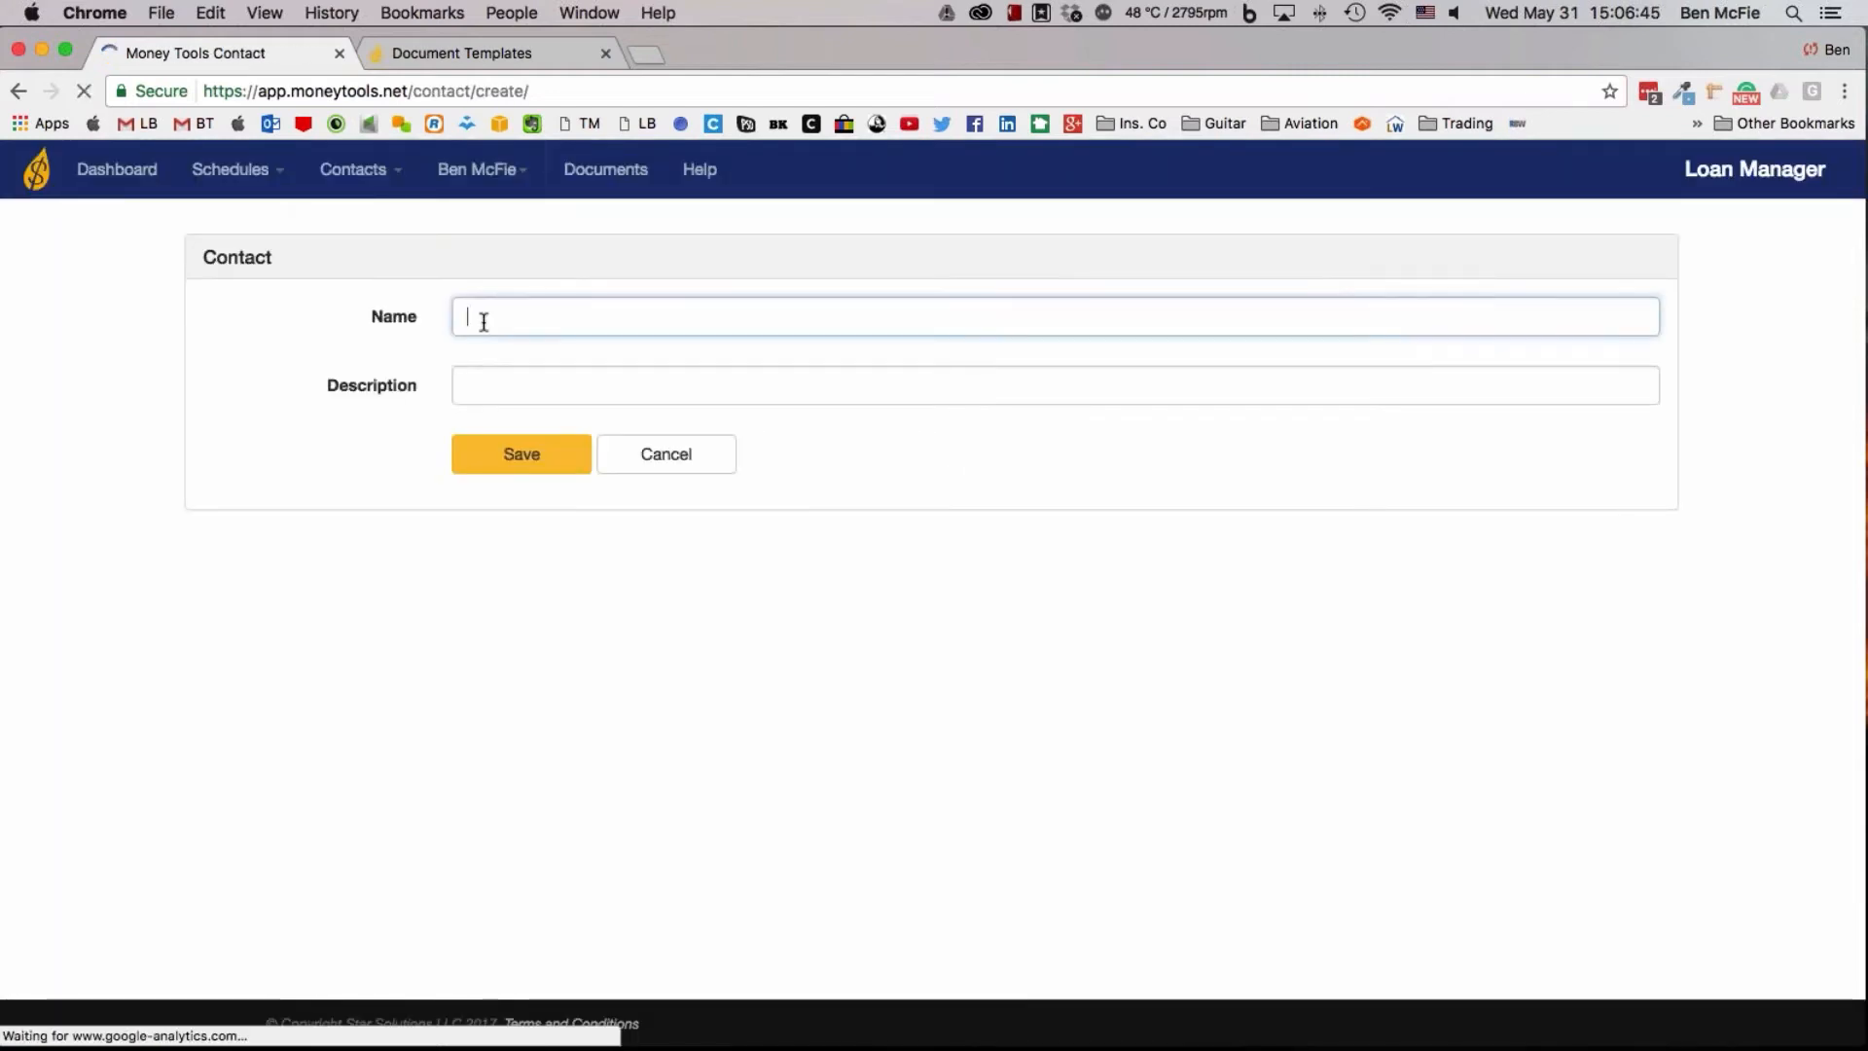
type("S")
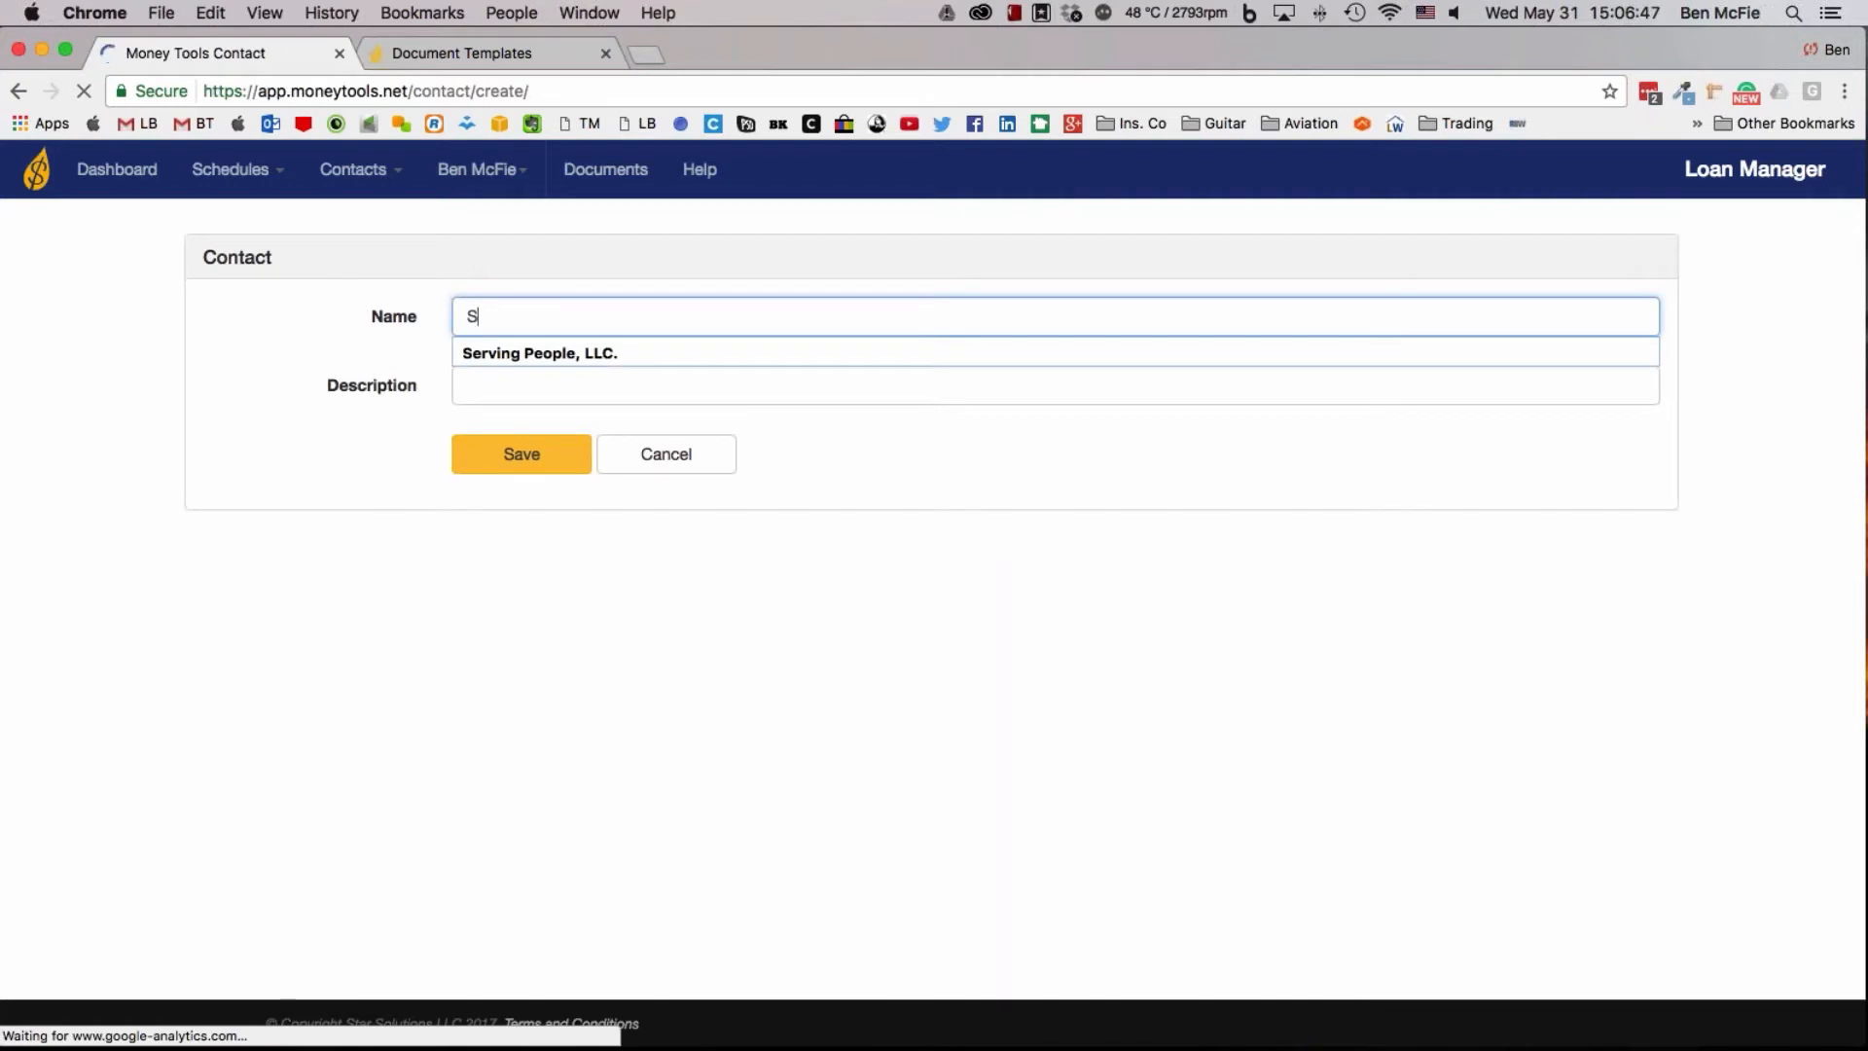
type("pousal")
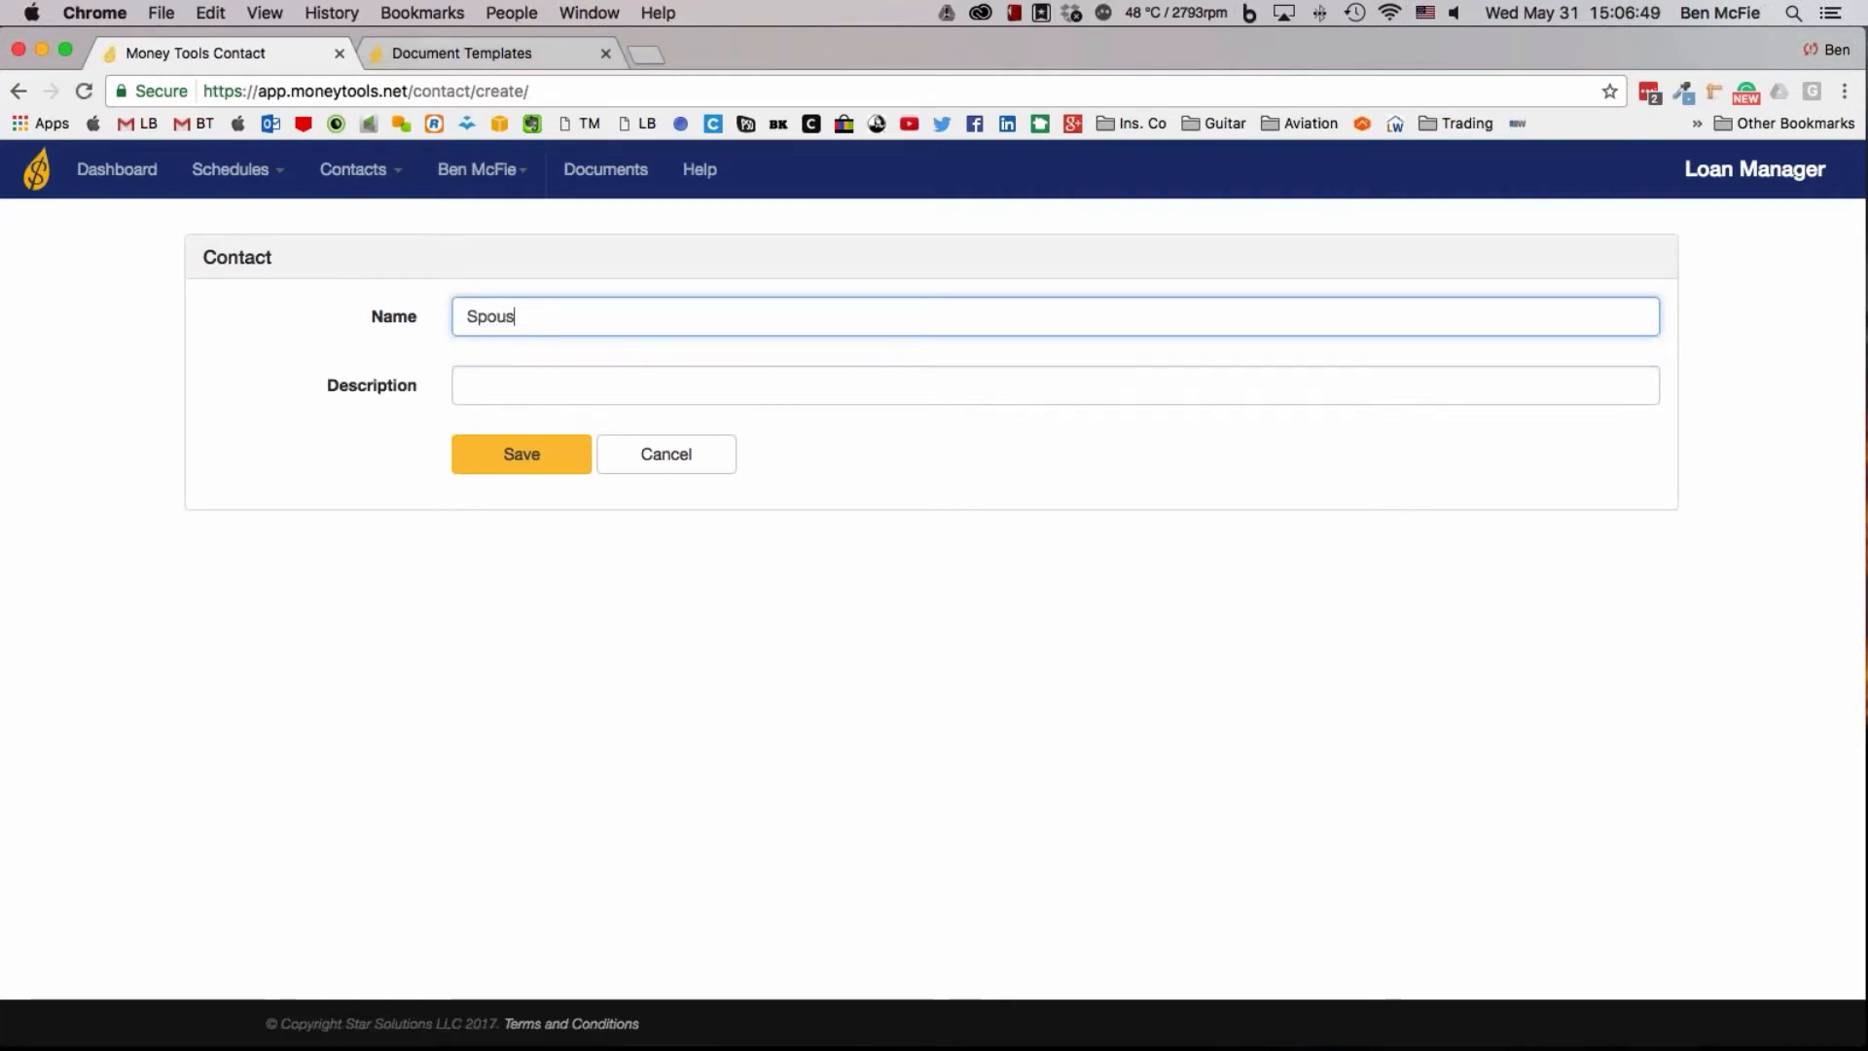
Start another new account user and enter Trusted as the first name
left_click(482, 172)
left_click(484, 255)
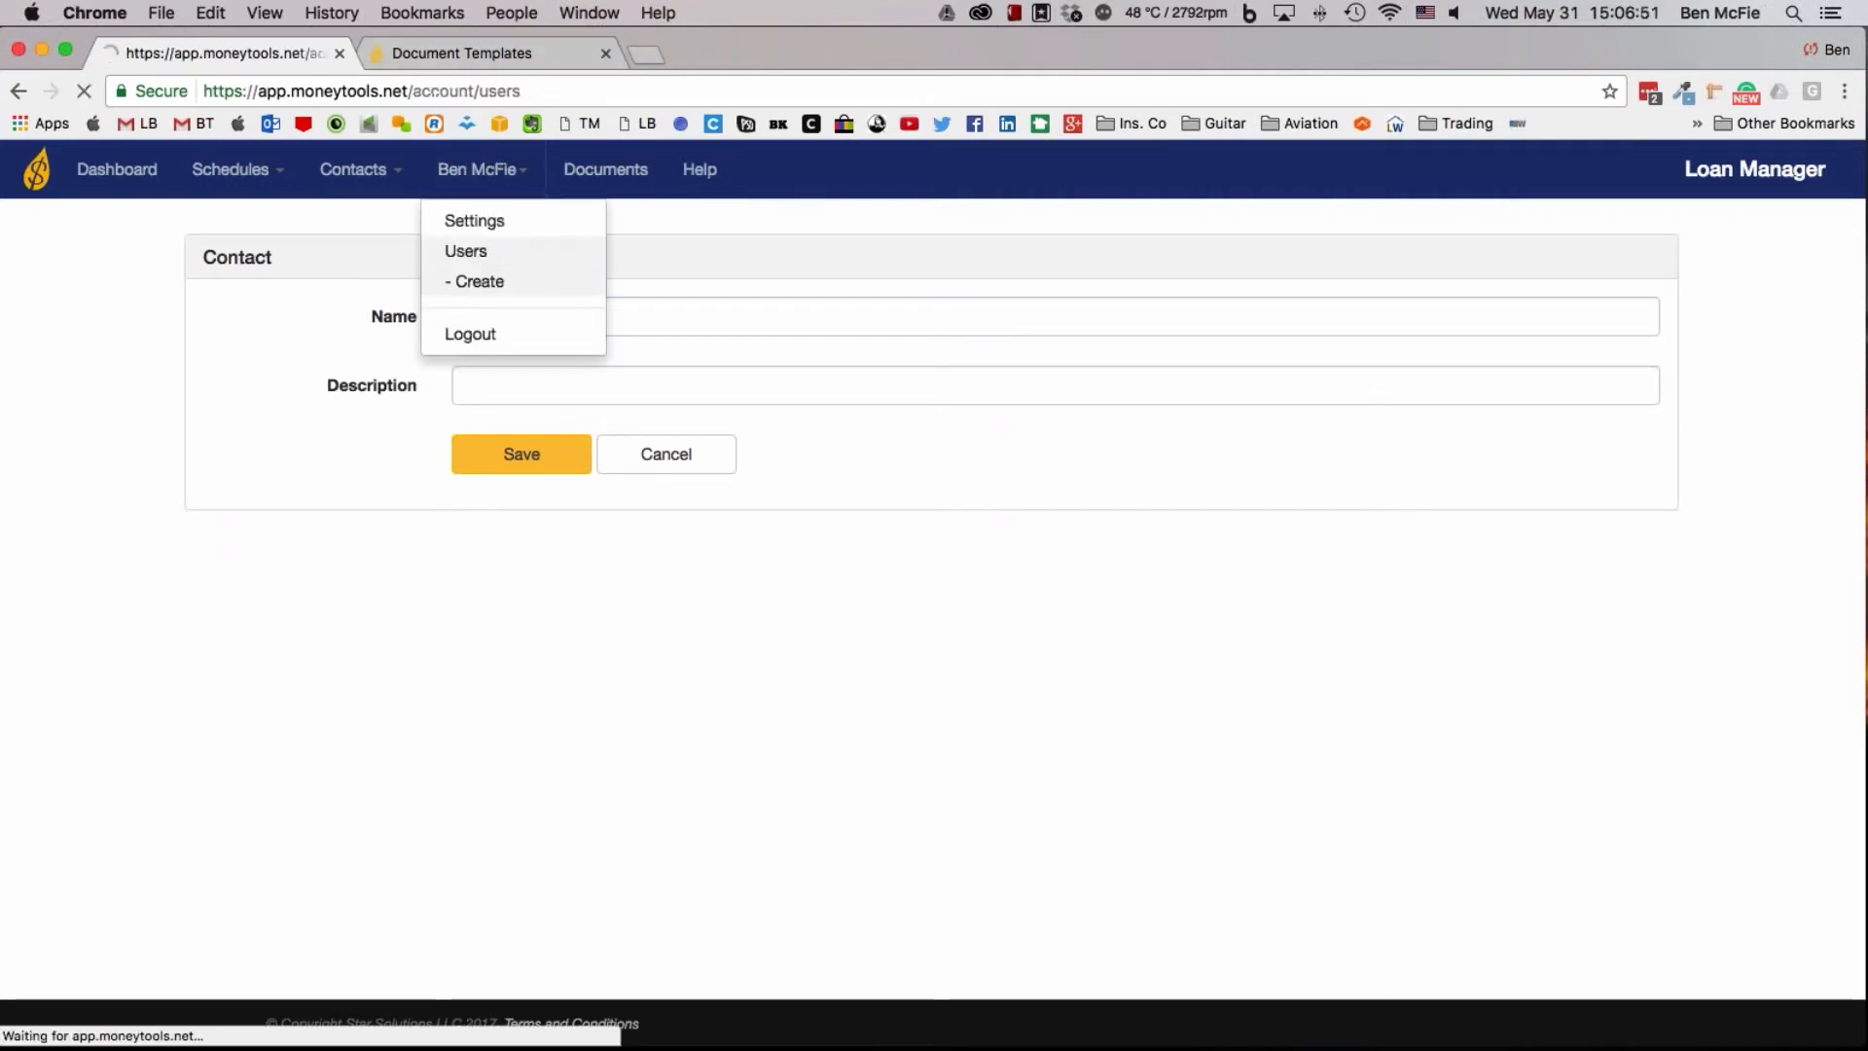
left_click(477, 169)
left_click(479, 287)
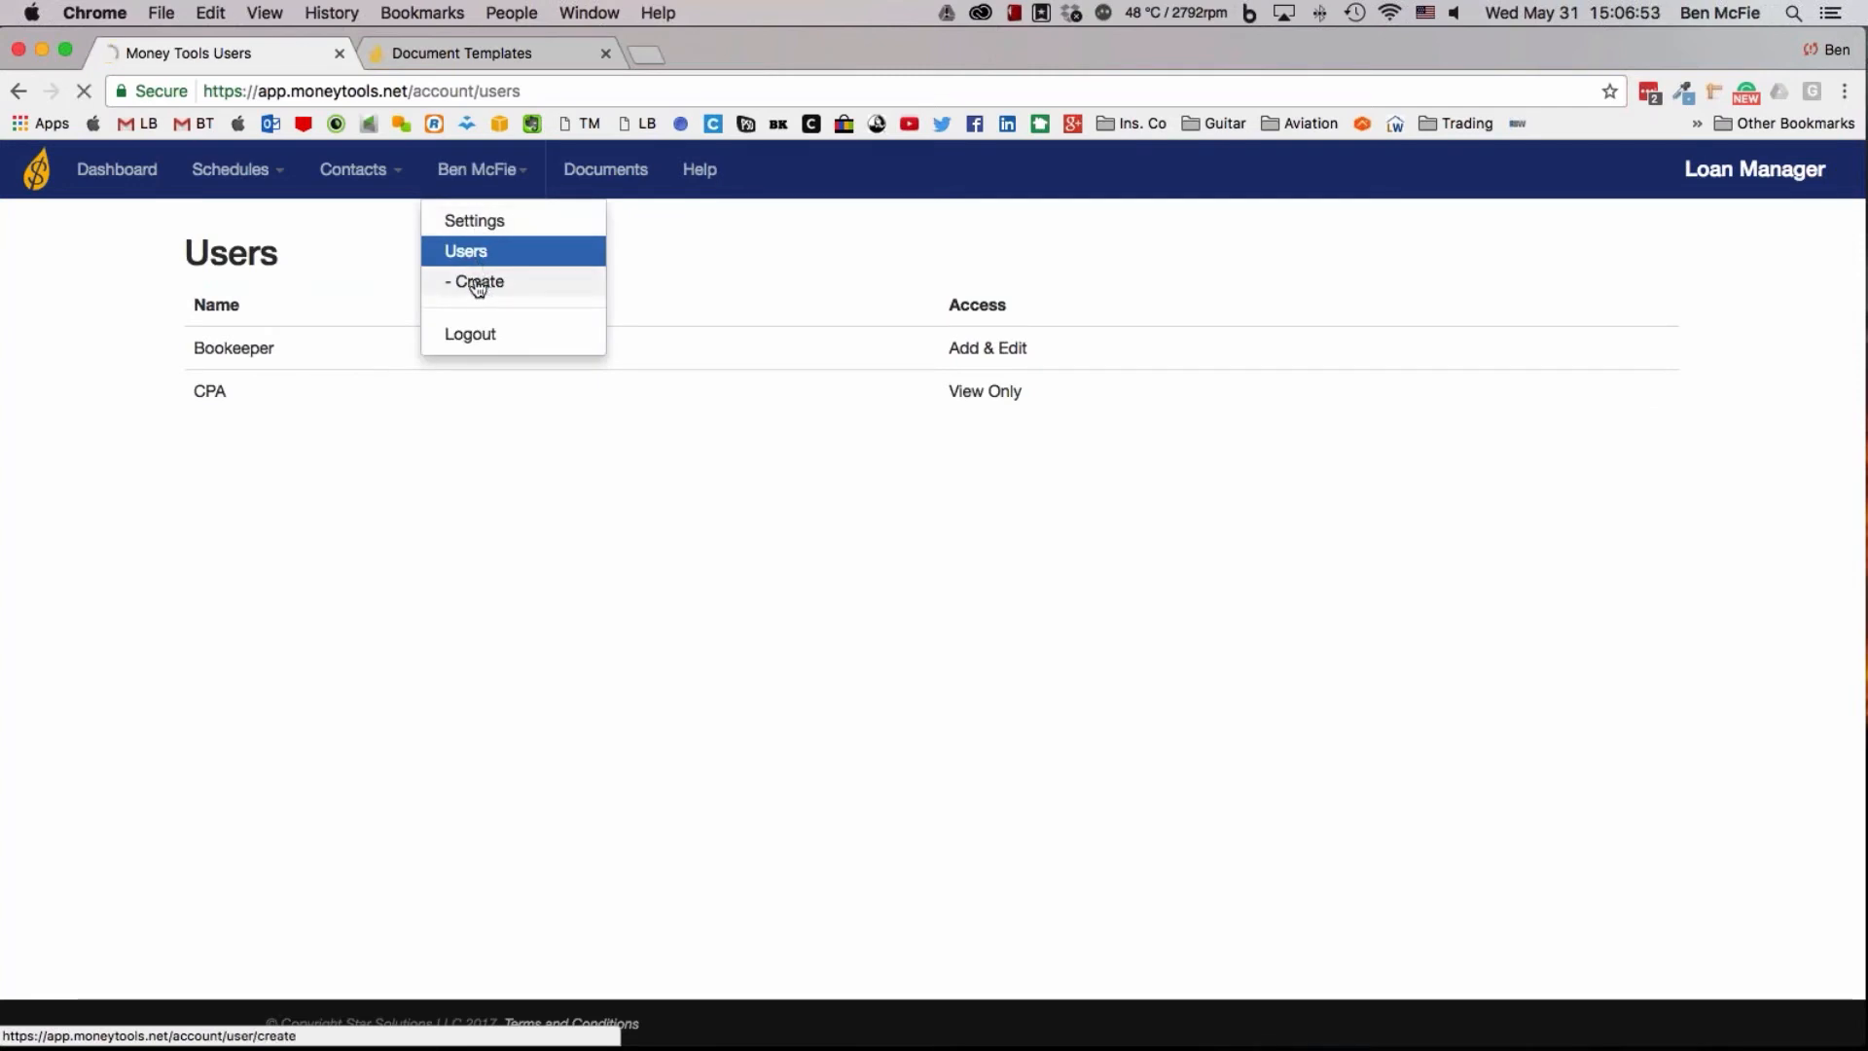
left_click(525, 314)
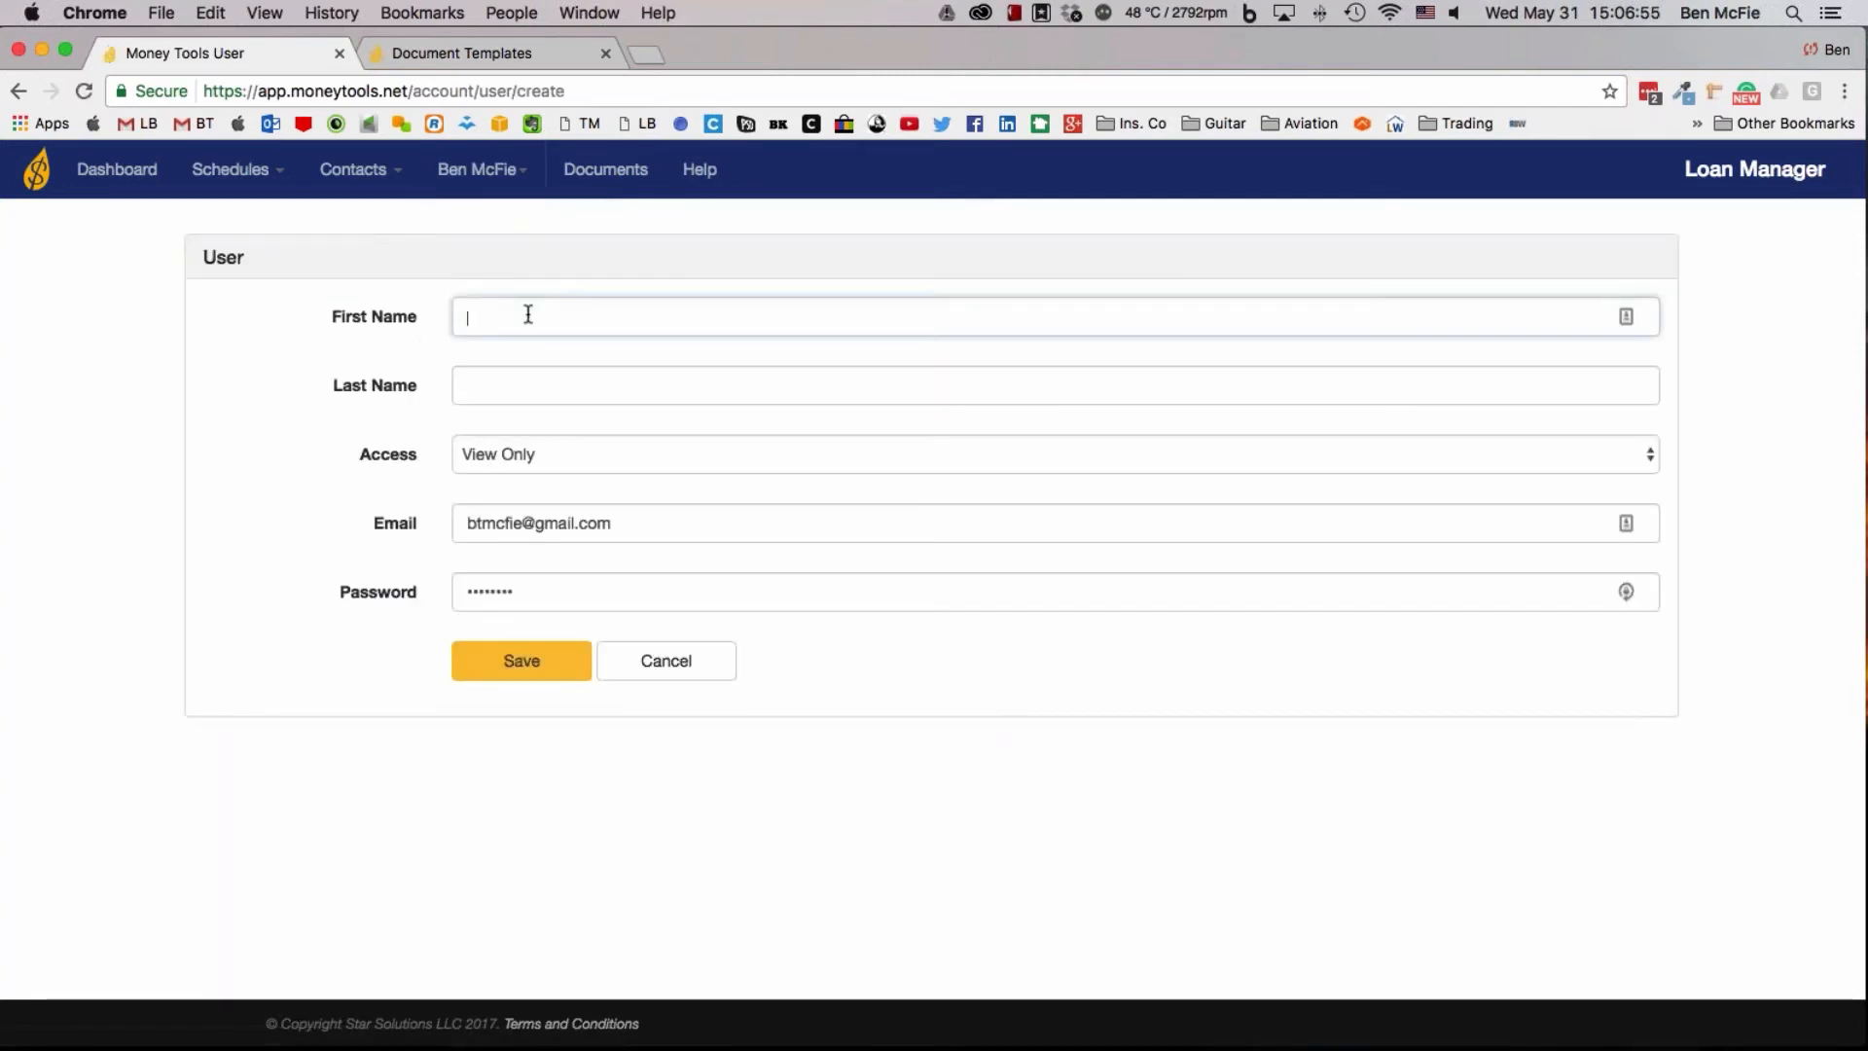
type("Soou")
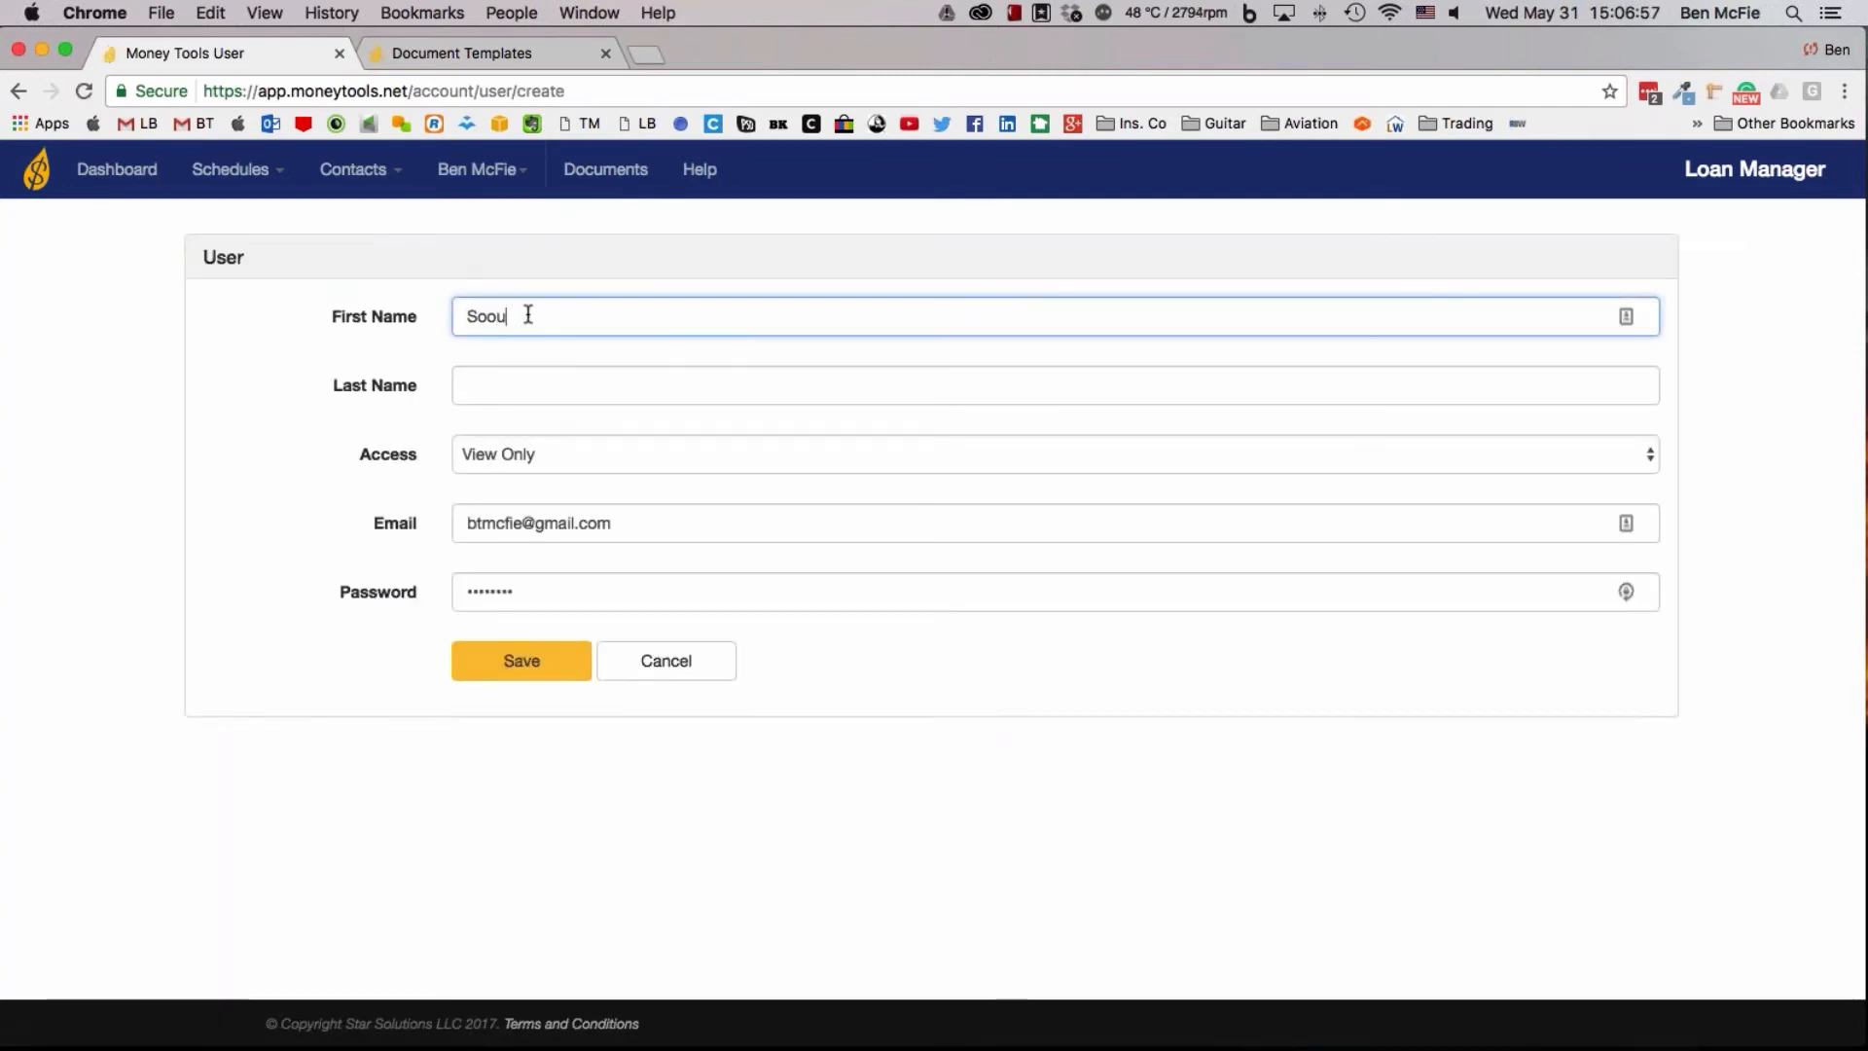
key("BackSpace")
key("BackSpace")
key("BackSpace")
key("BackSpace")
type("Trusted")
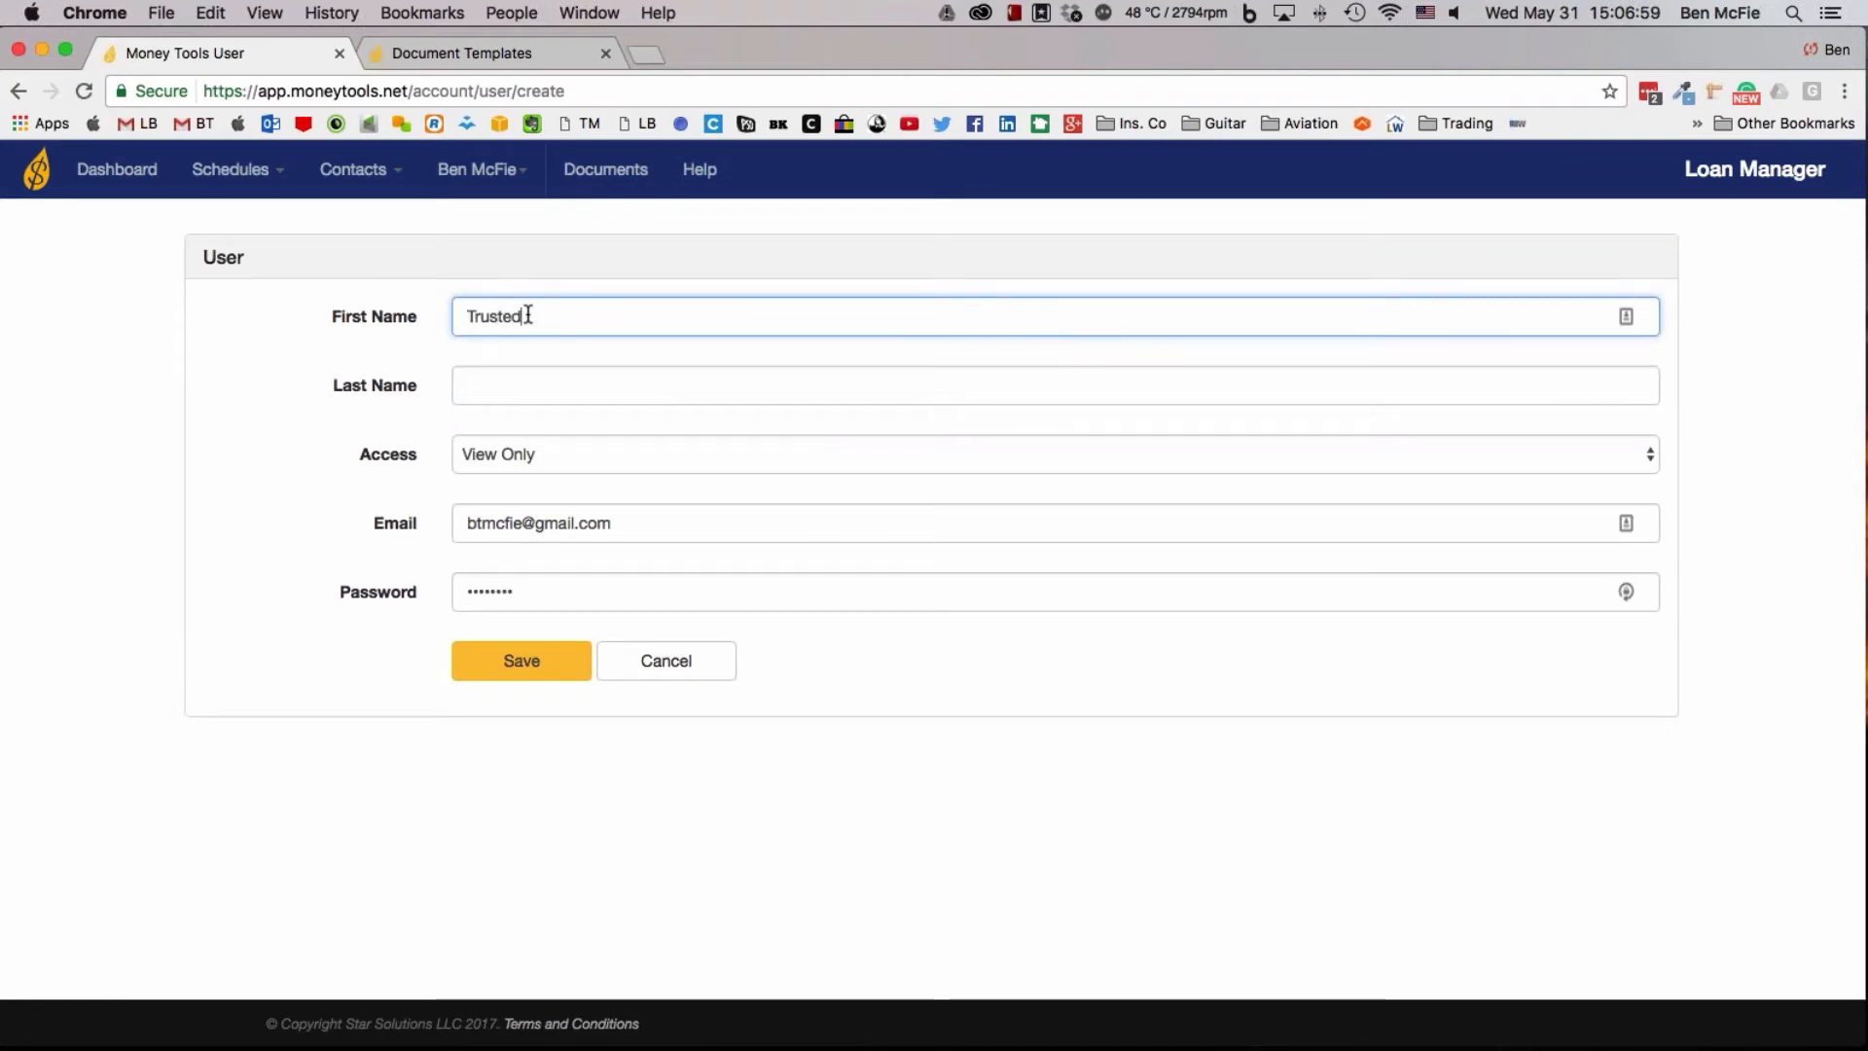
Enter spouse as the new user's last name and set the access level to Admin
key("Tab")
type("sp")
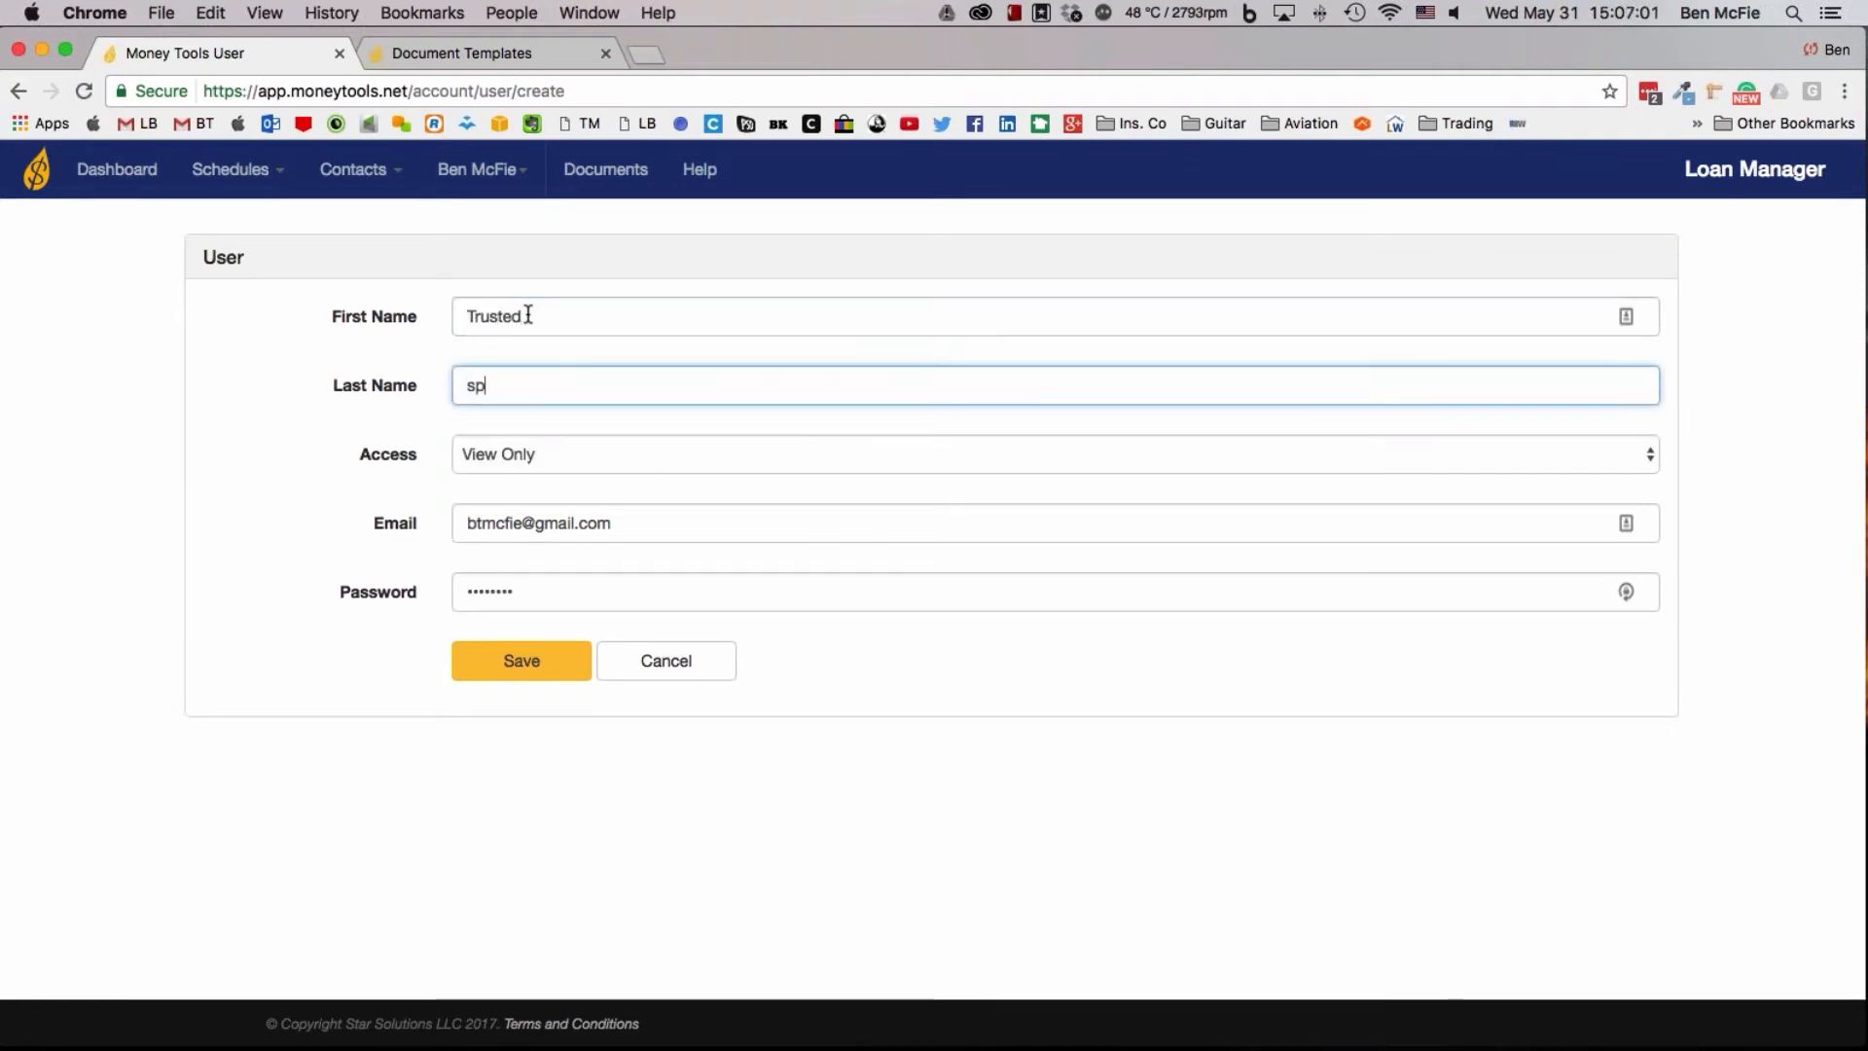
type("ouse")
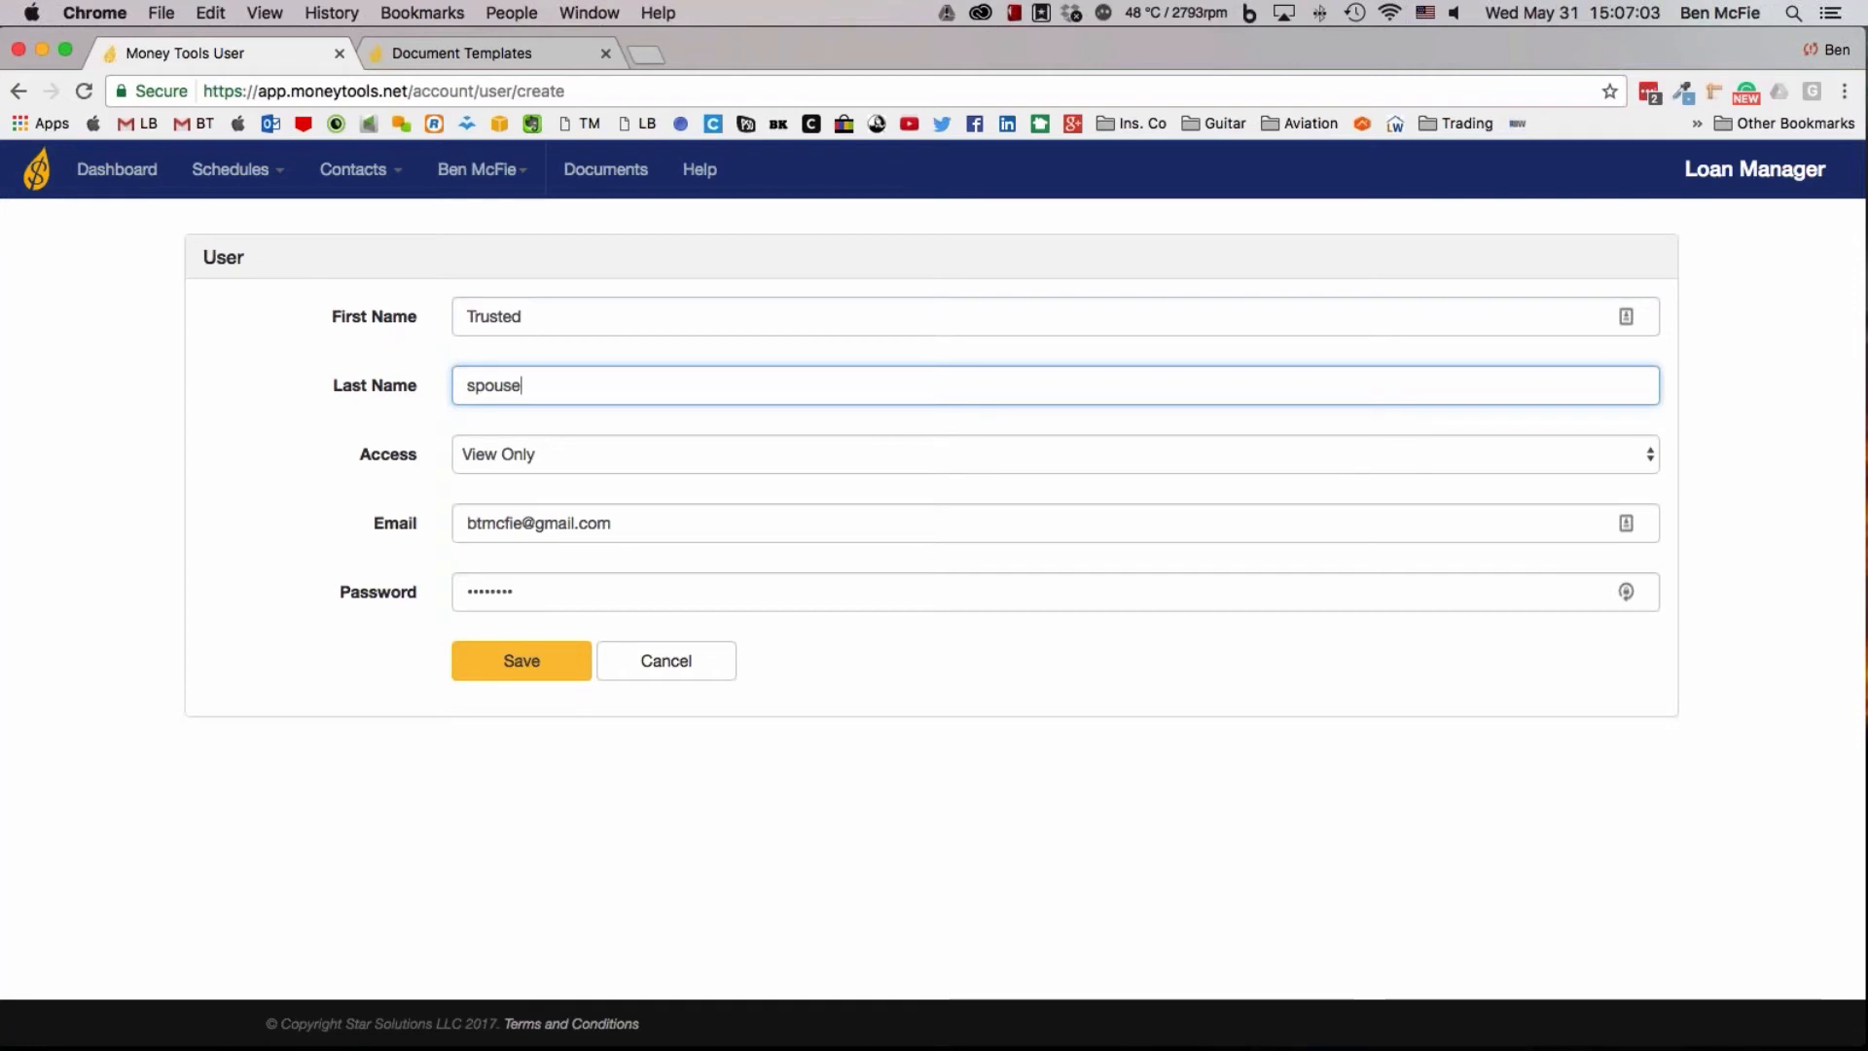
left_click(546, 455)
left_click(538, 497)
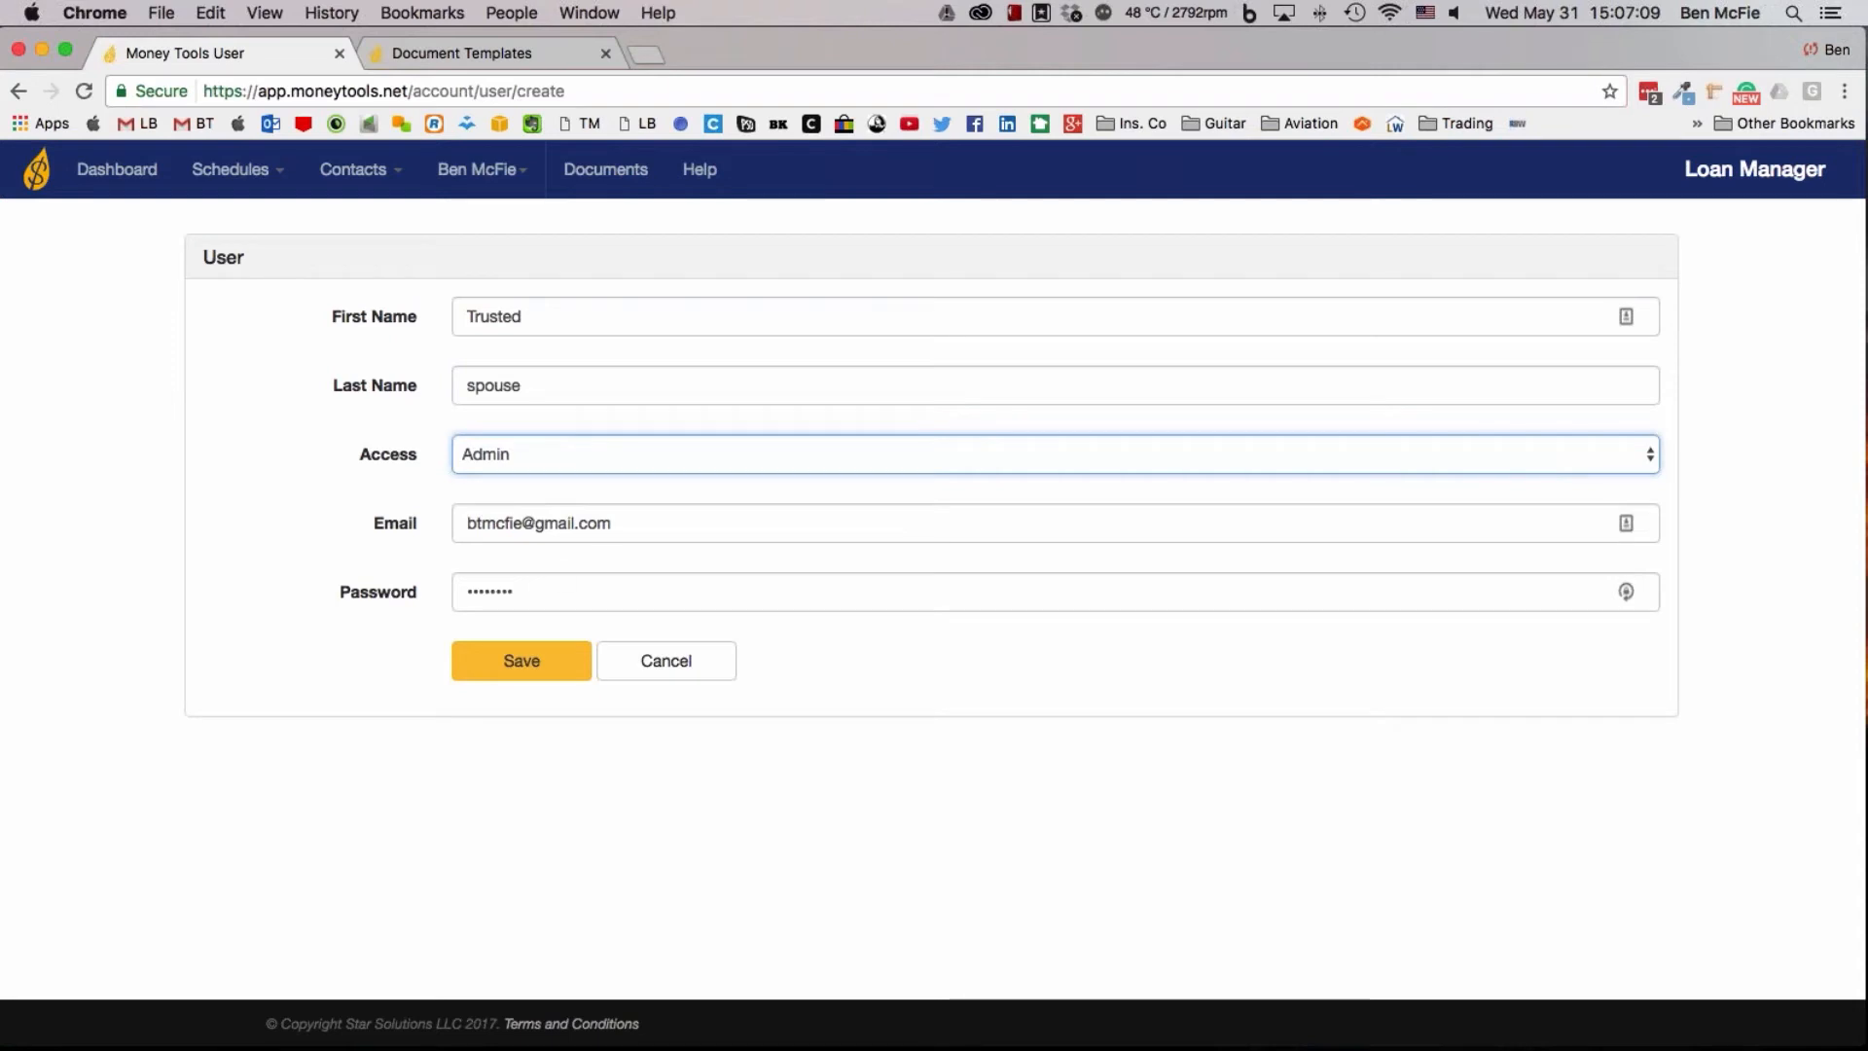
Replace the prefilled email in the new user form with the spouse's email address
key("Tab")
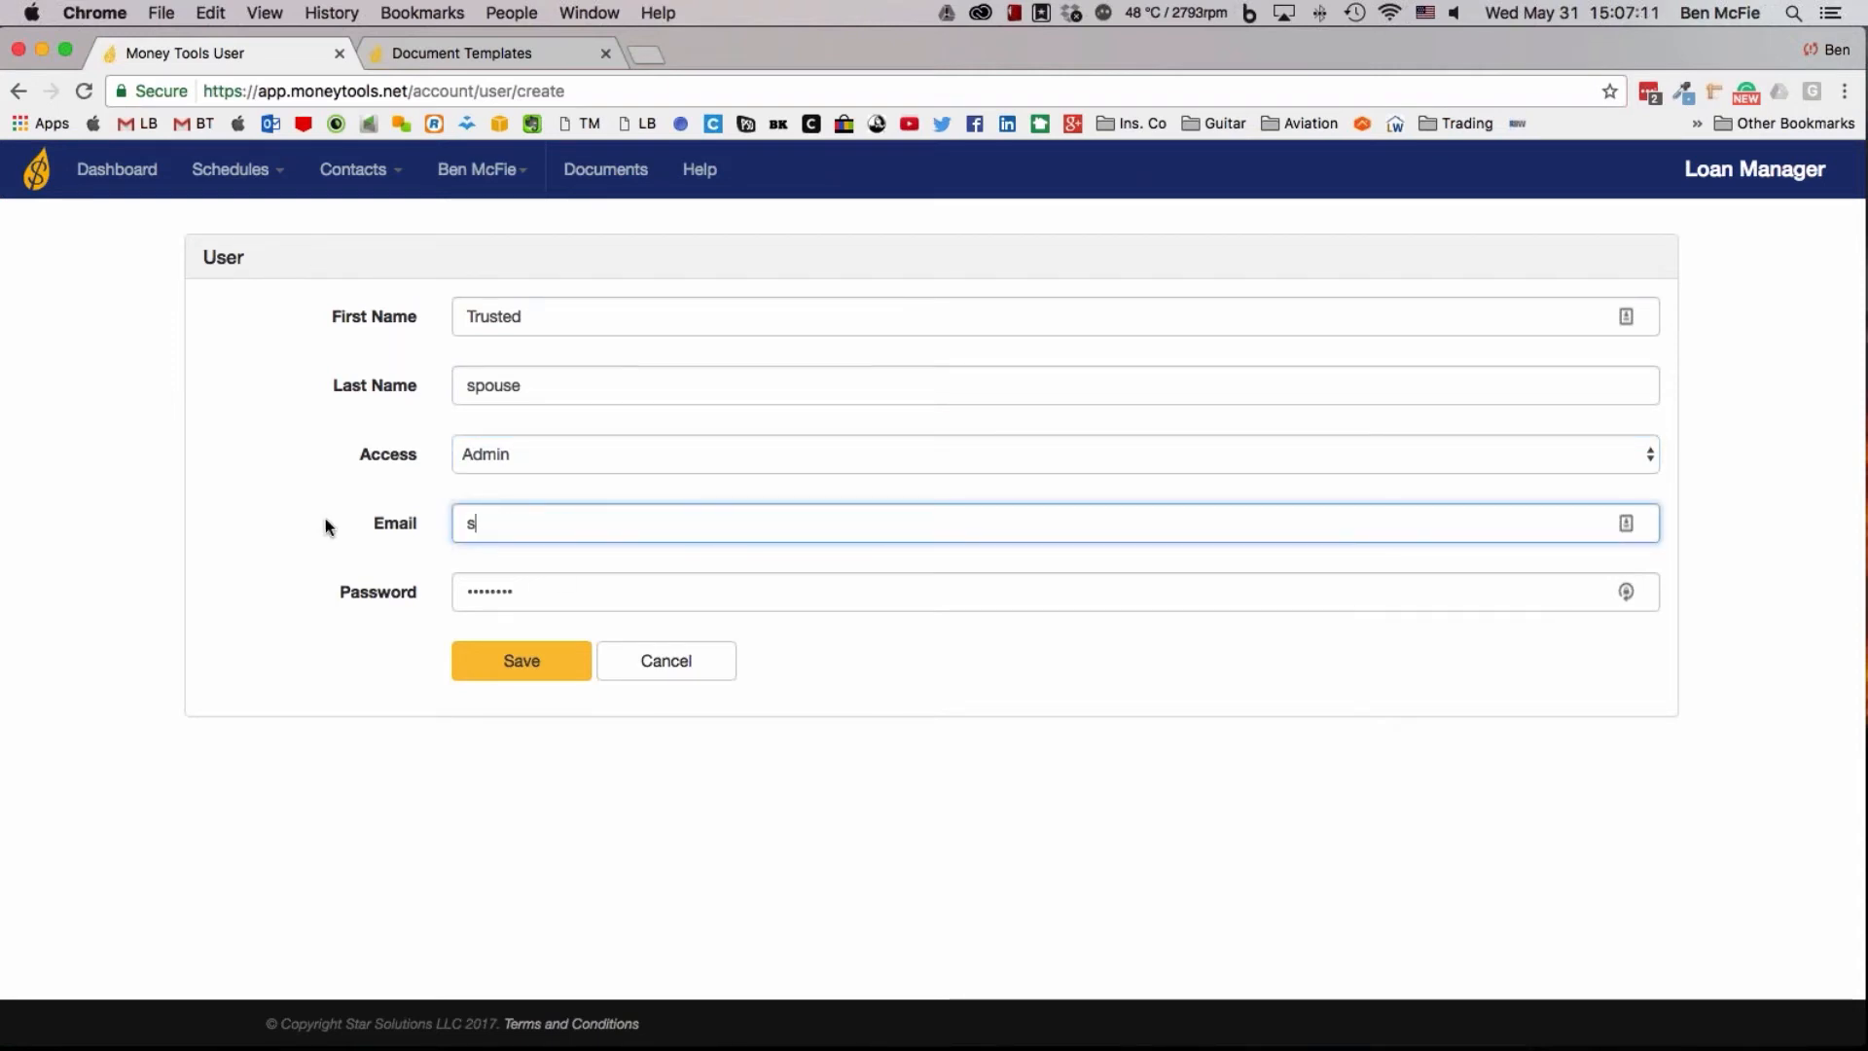
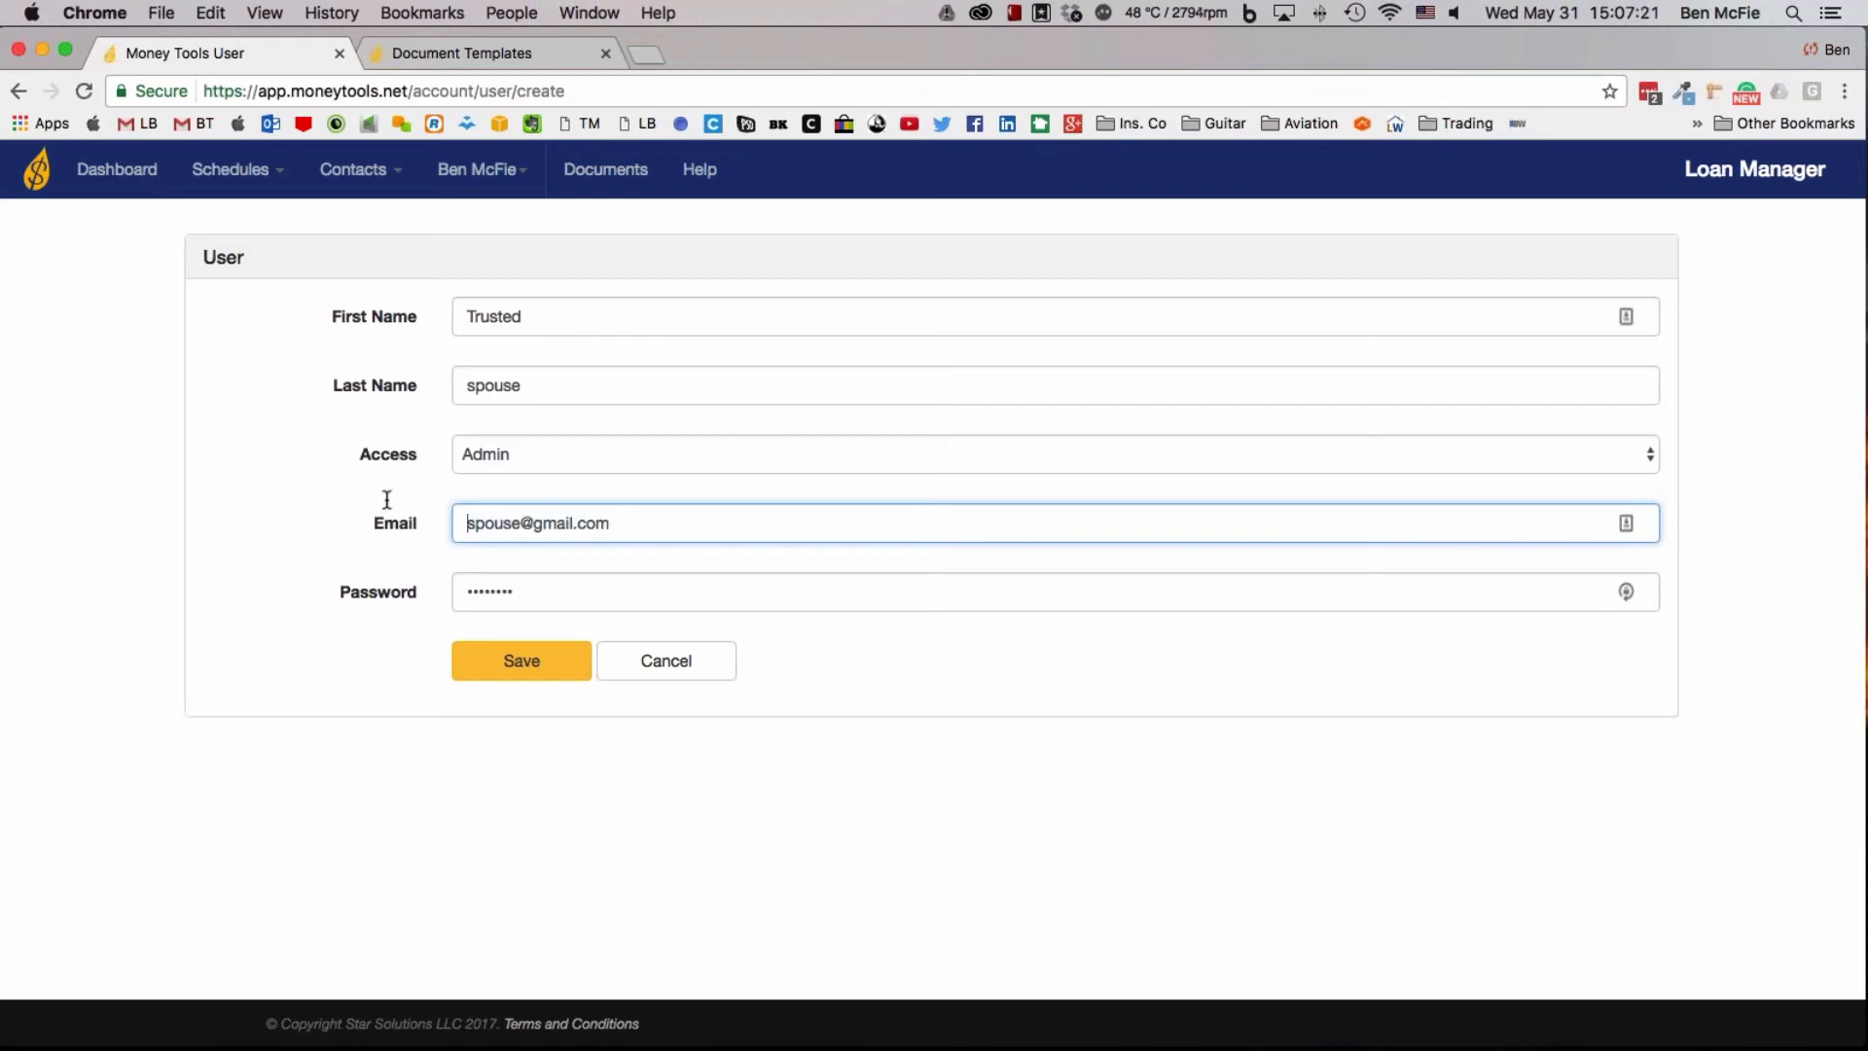
Save the new Trusted spouse account user with Admin access
left_click_drag(458, 523, 660, 530)
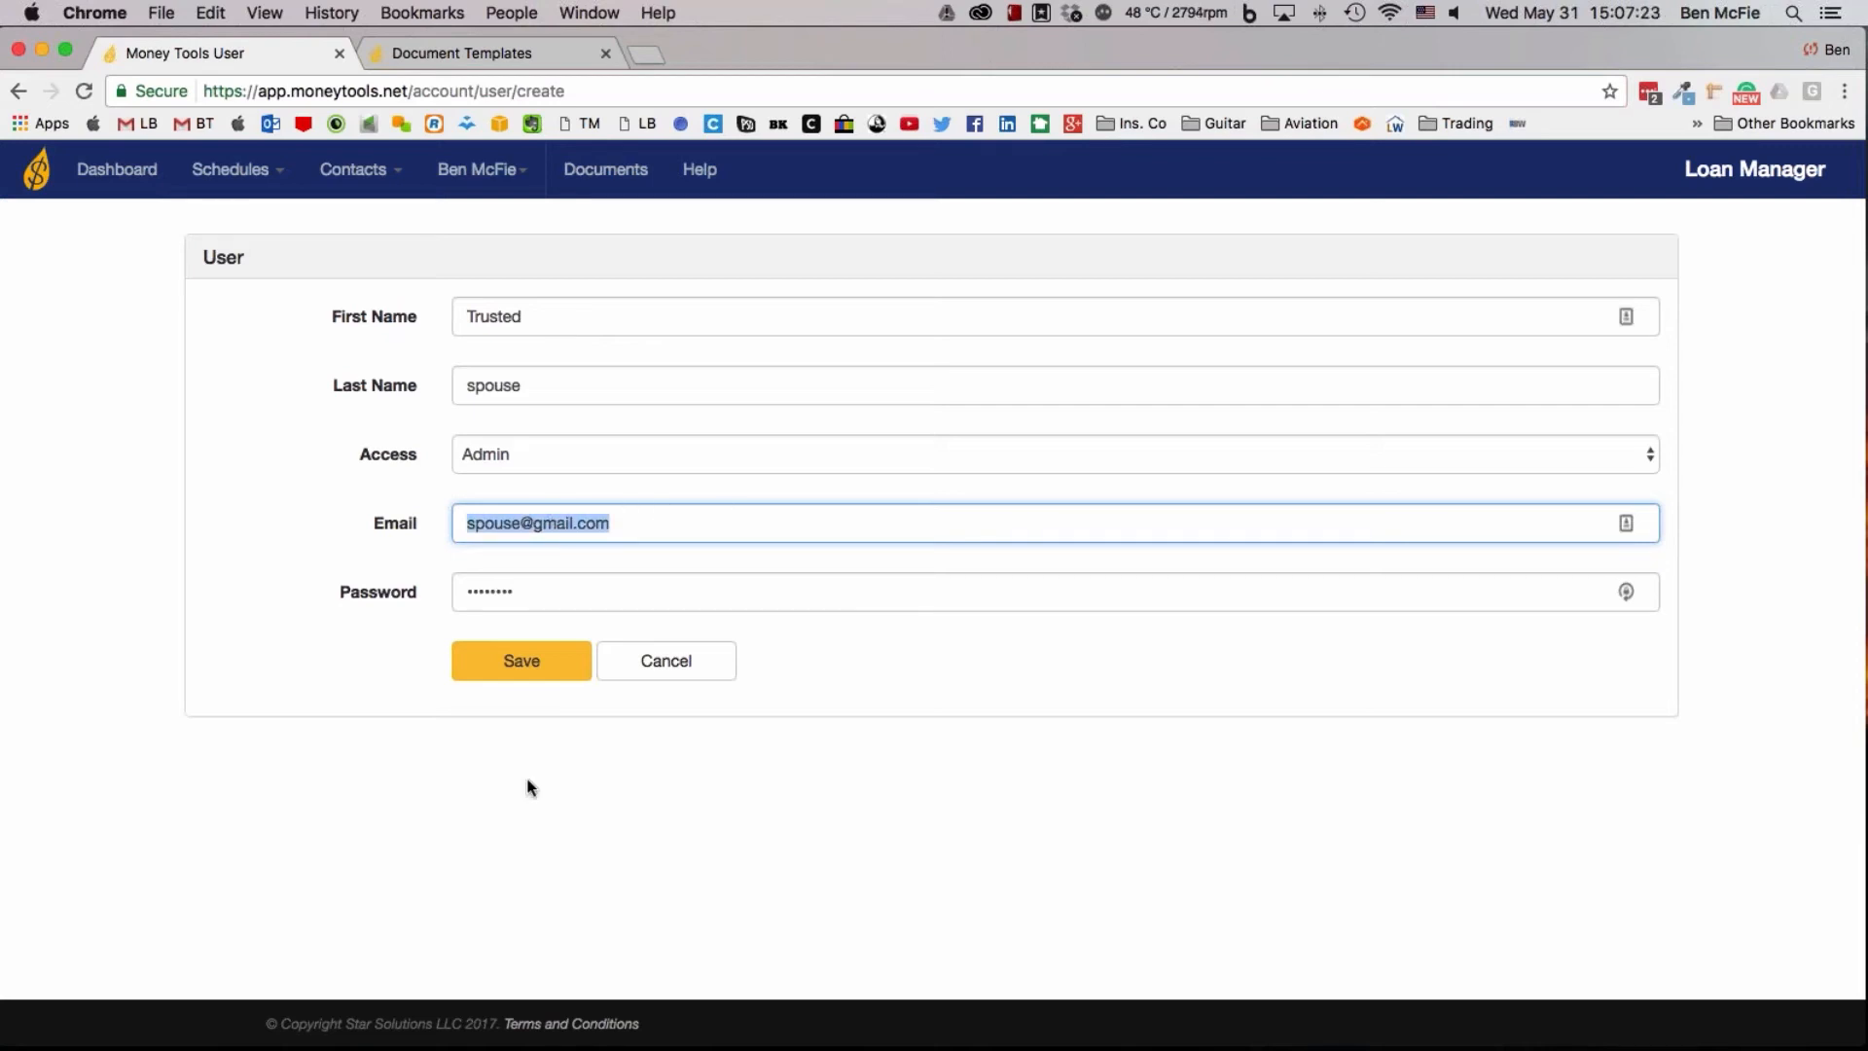
left_click(526, 660)
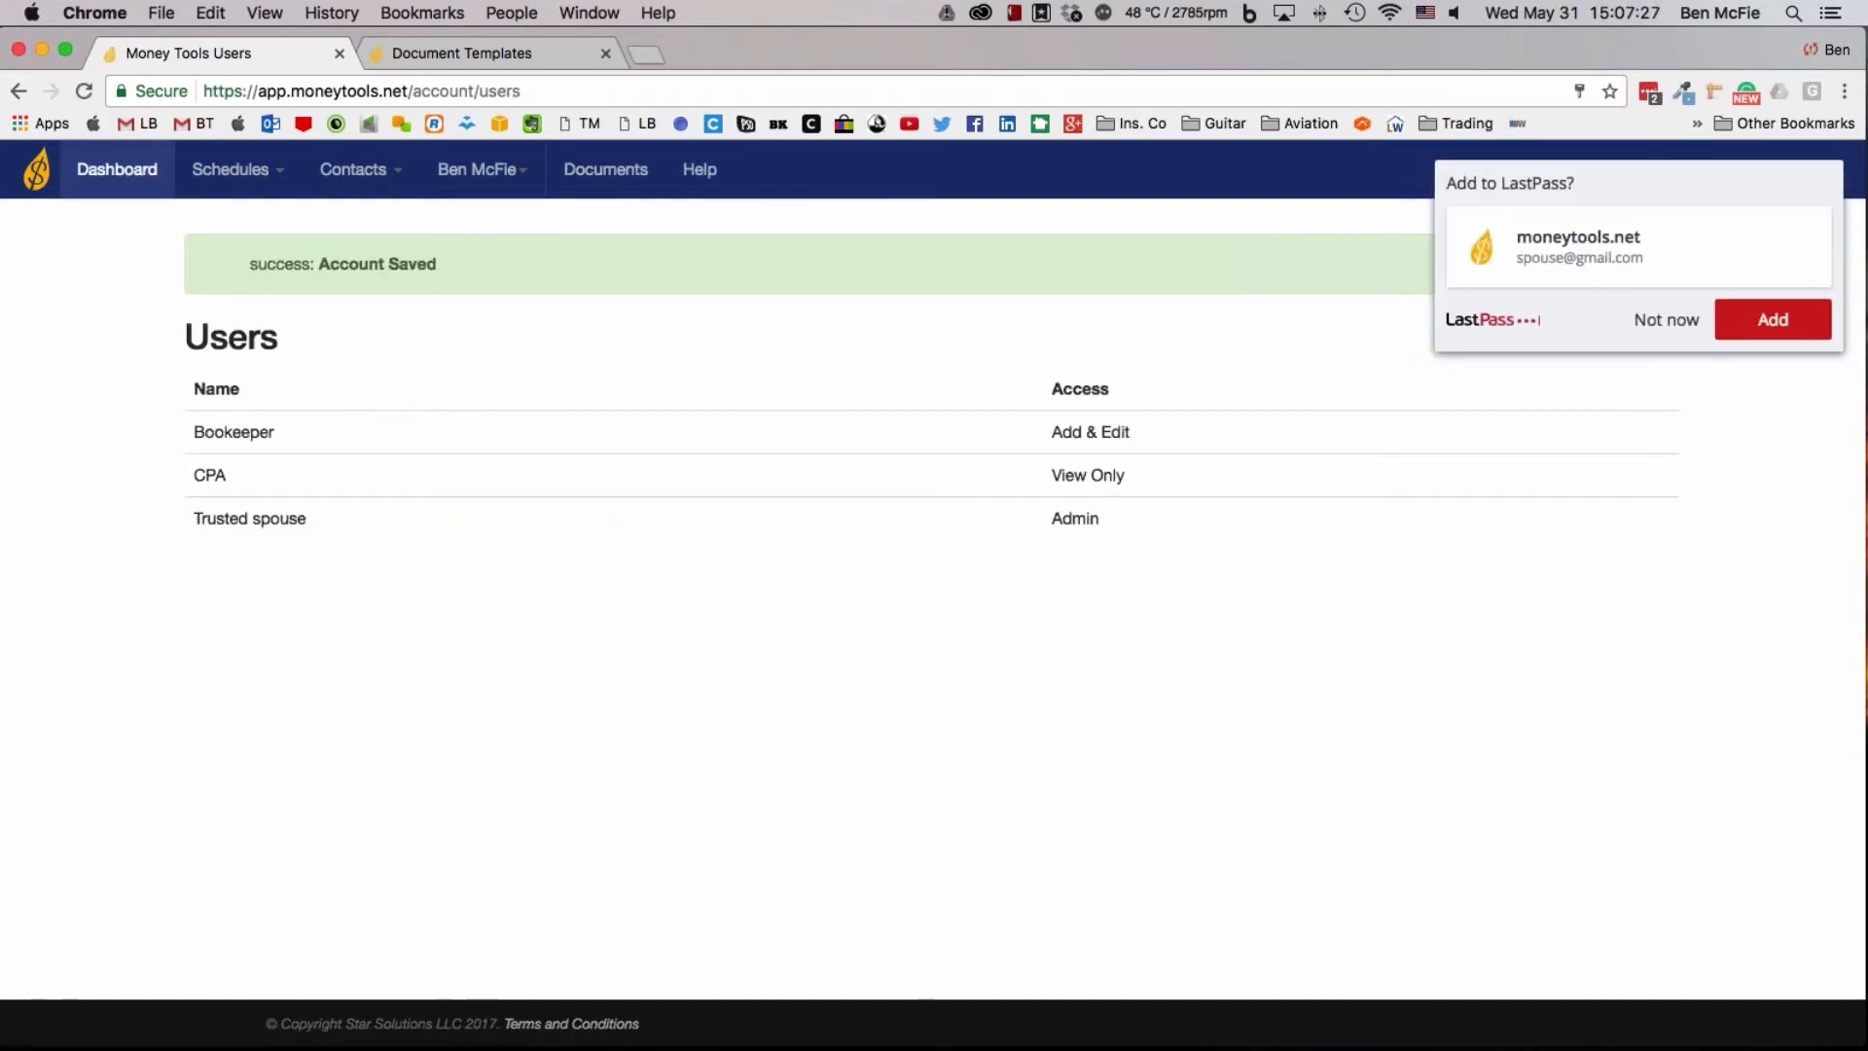
Open the Loan Manager pricing plans on the Money Tools website and decline storing the spouse's login in LastPass
left_click(49, 180)
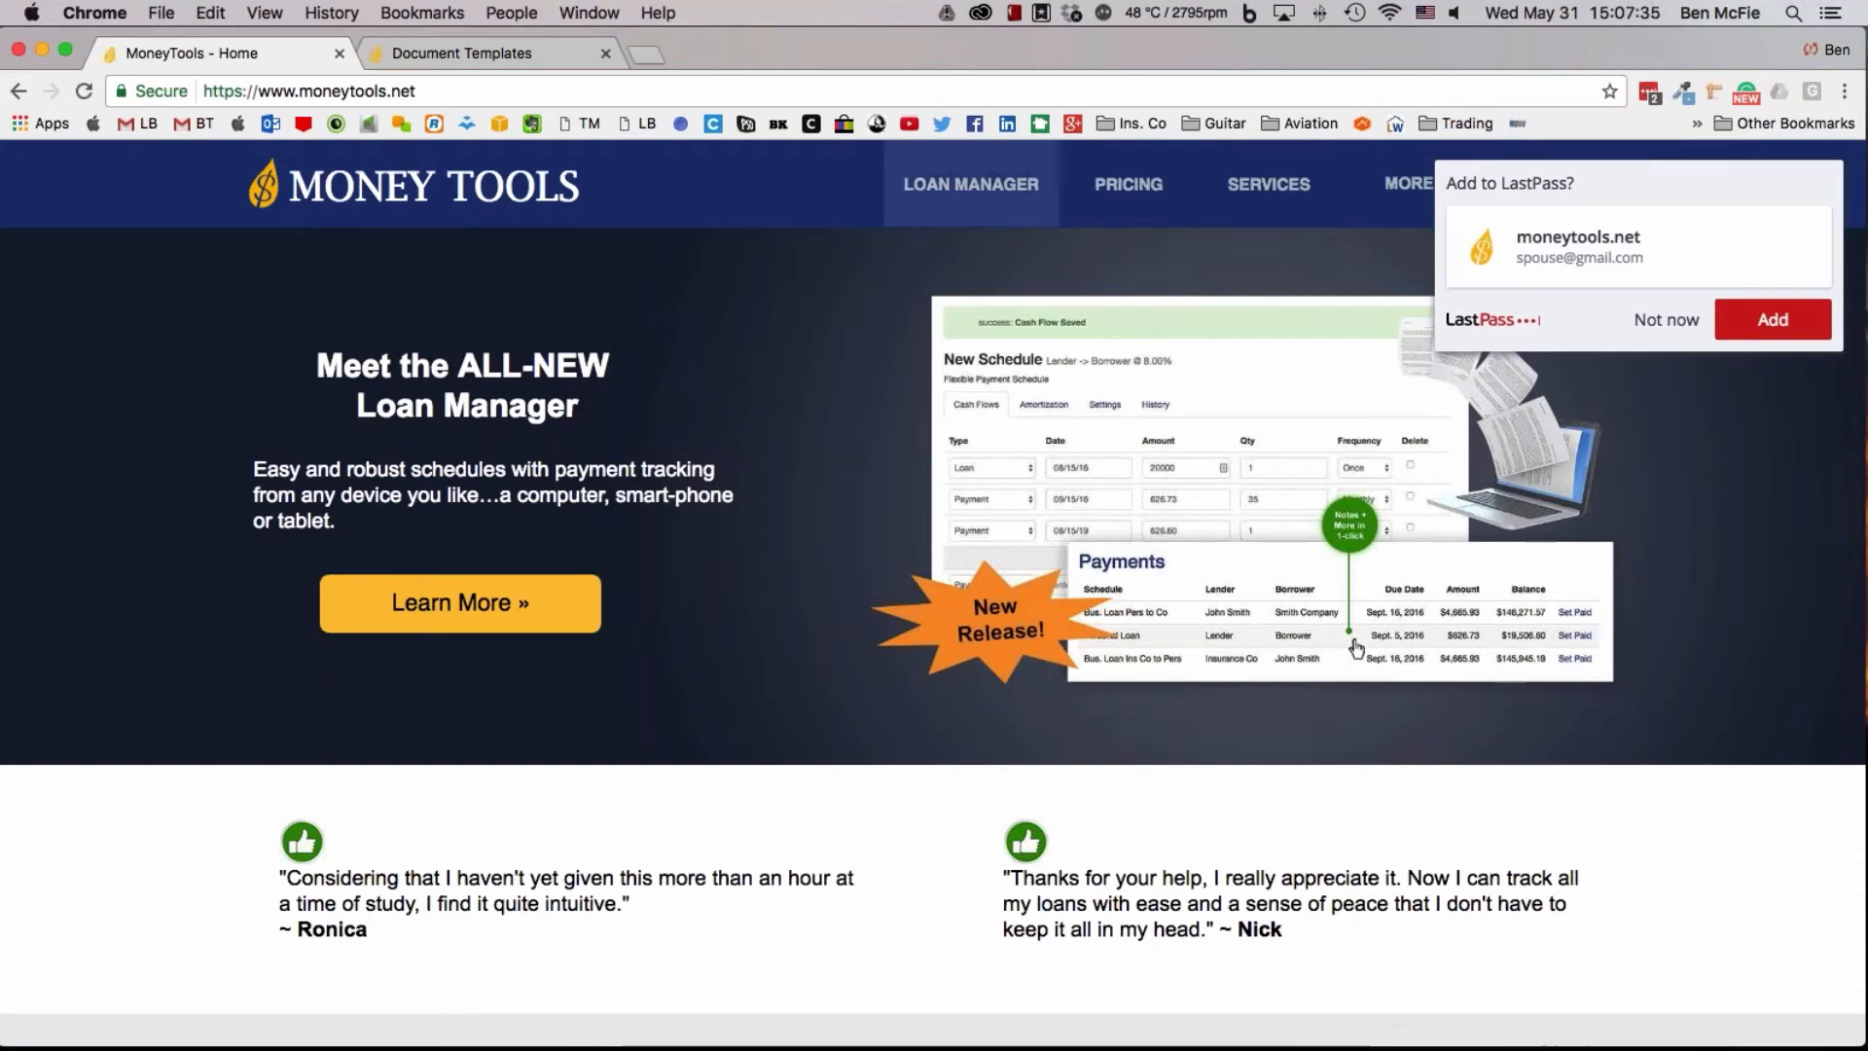
left_click(1090, 182)
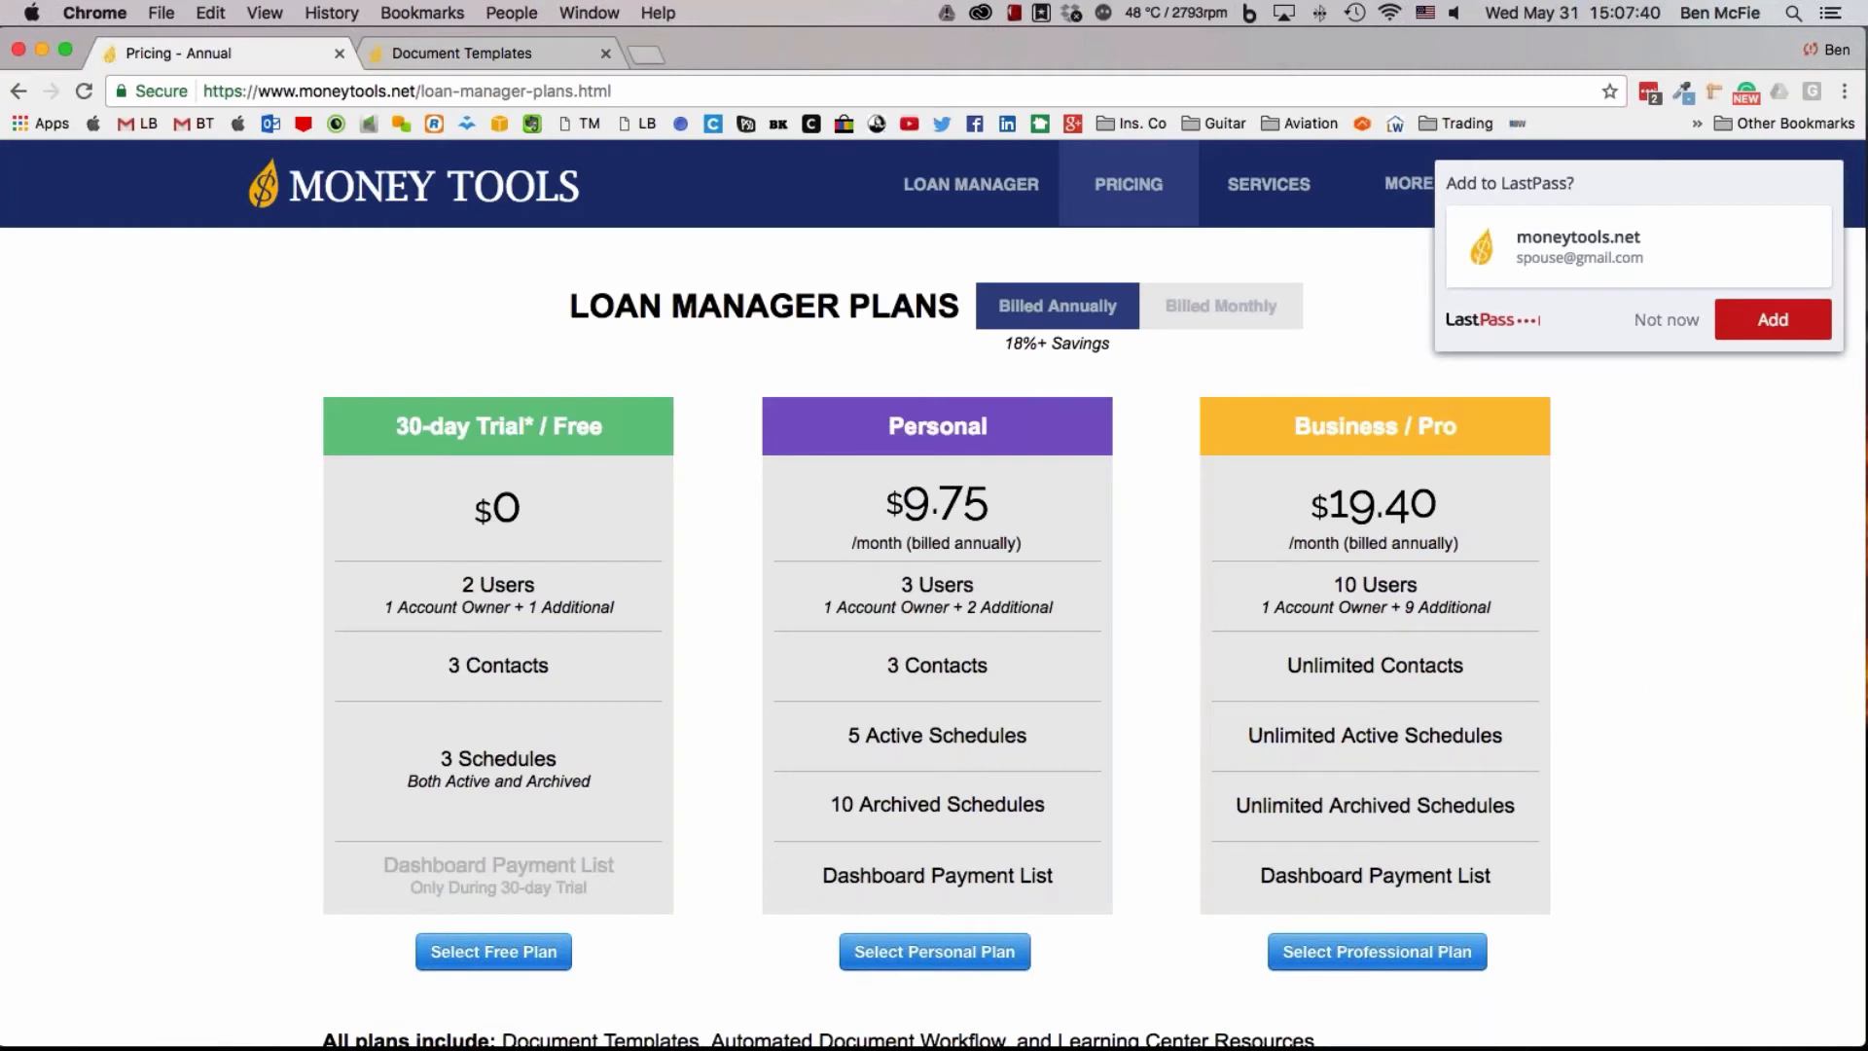
left_click(1666, 319)
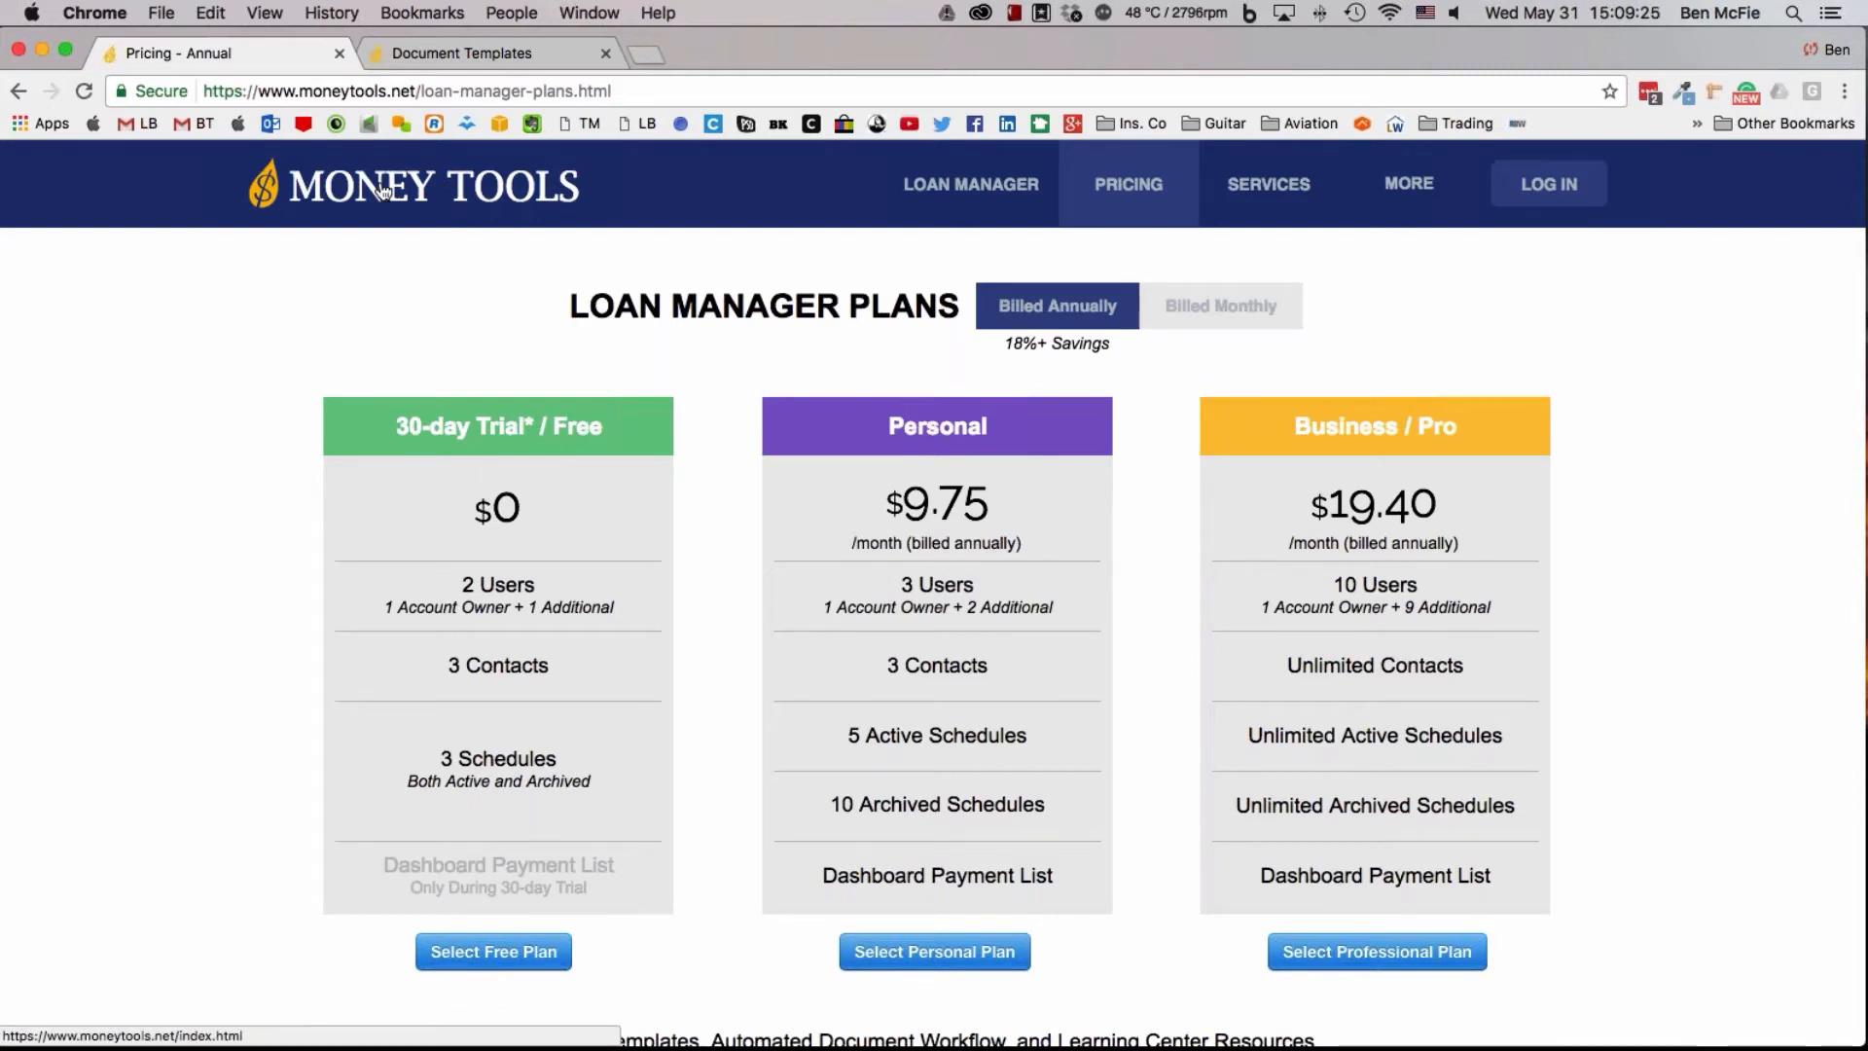
Close the Document Templates page and go to the Money Tools login page
left_click(523, 55)
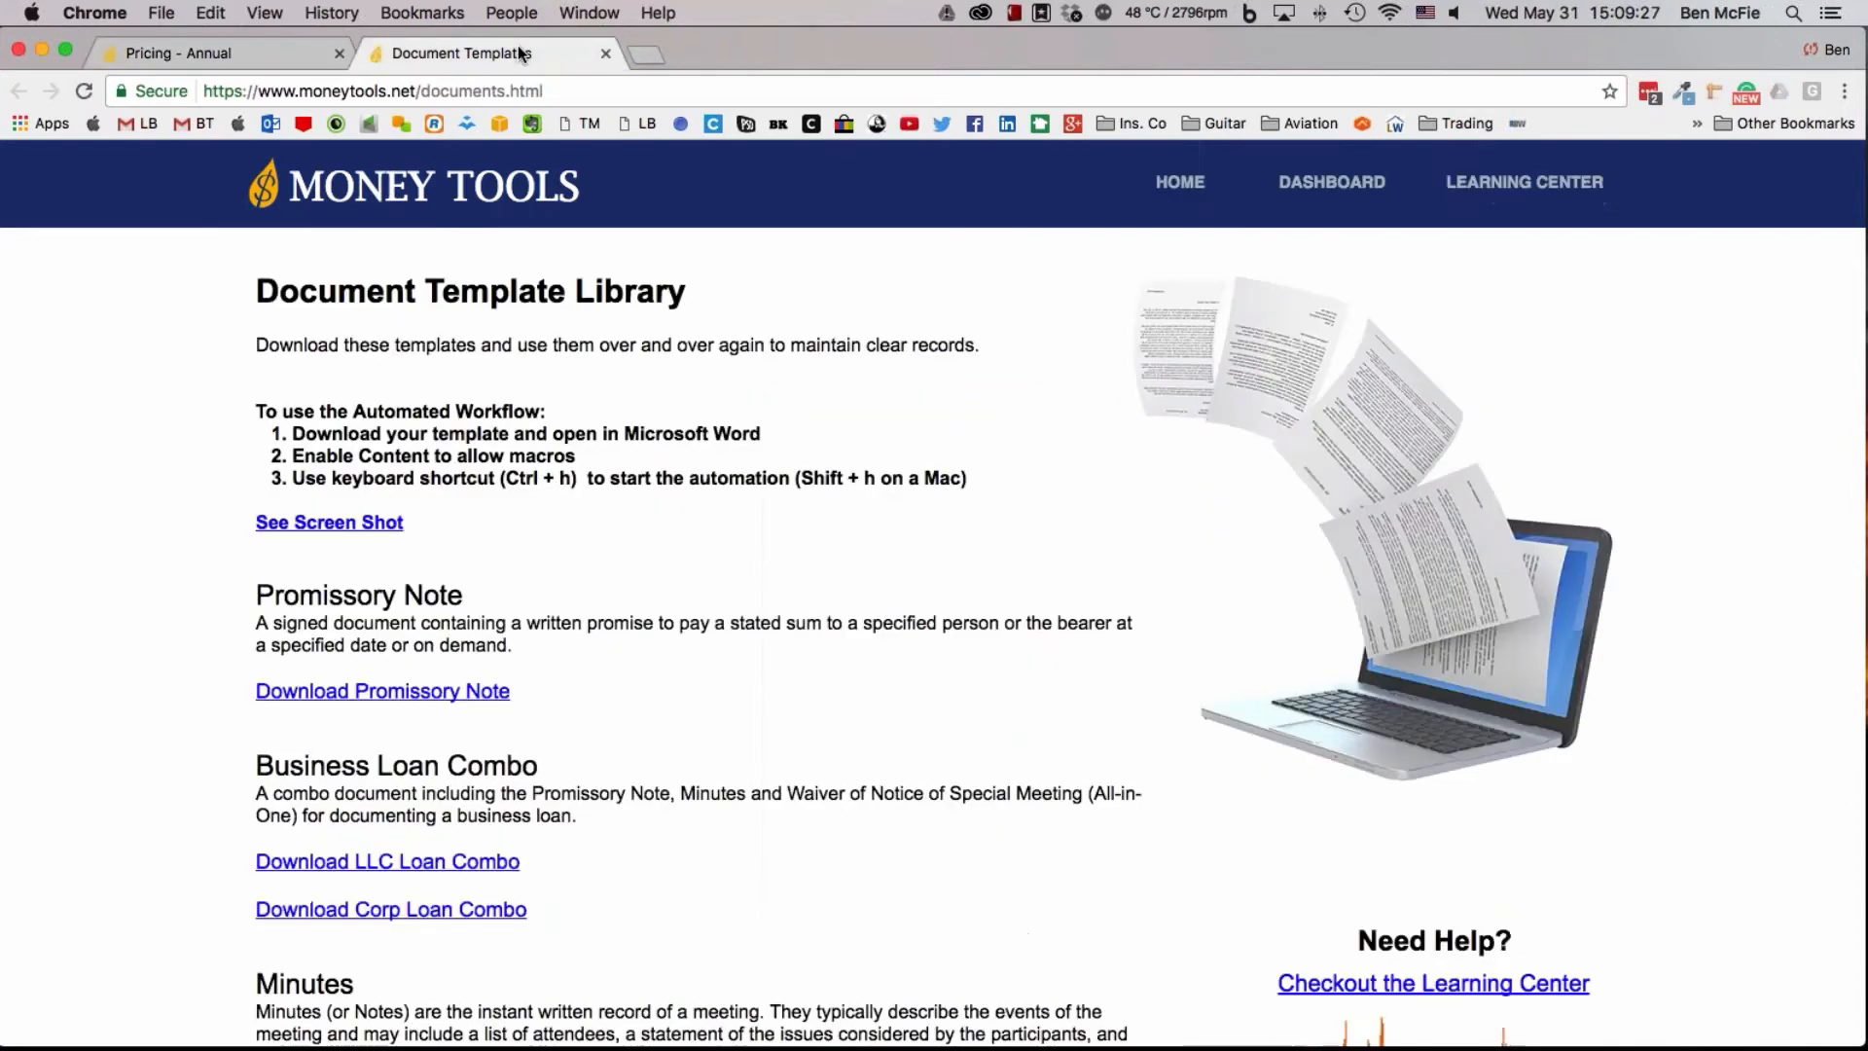
left_click(605, 55)
left_click(1568, 193)
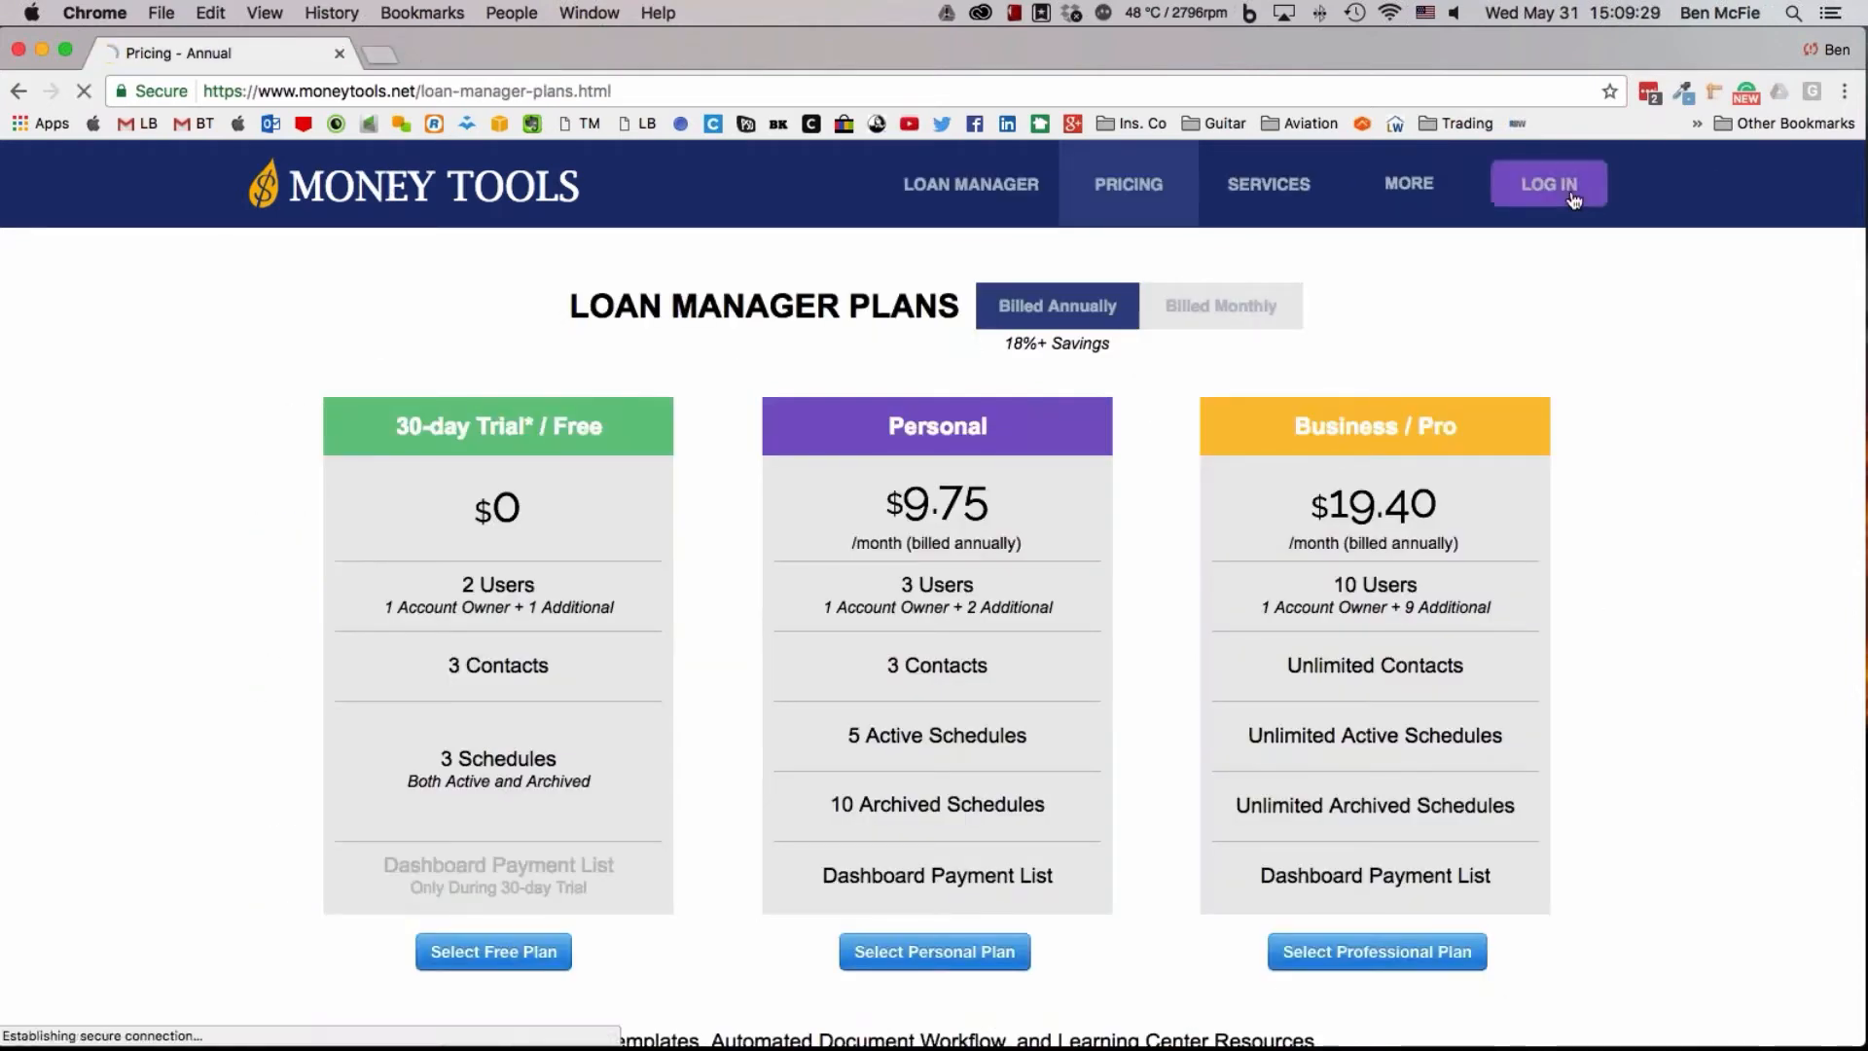
Return to the Loan Manager dashboard with its schedules and payments, and open the full contacts list
key("ctrl+Right")
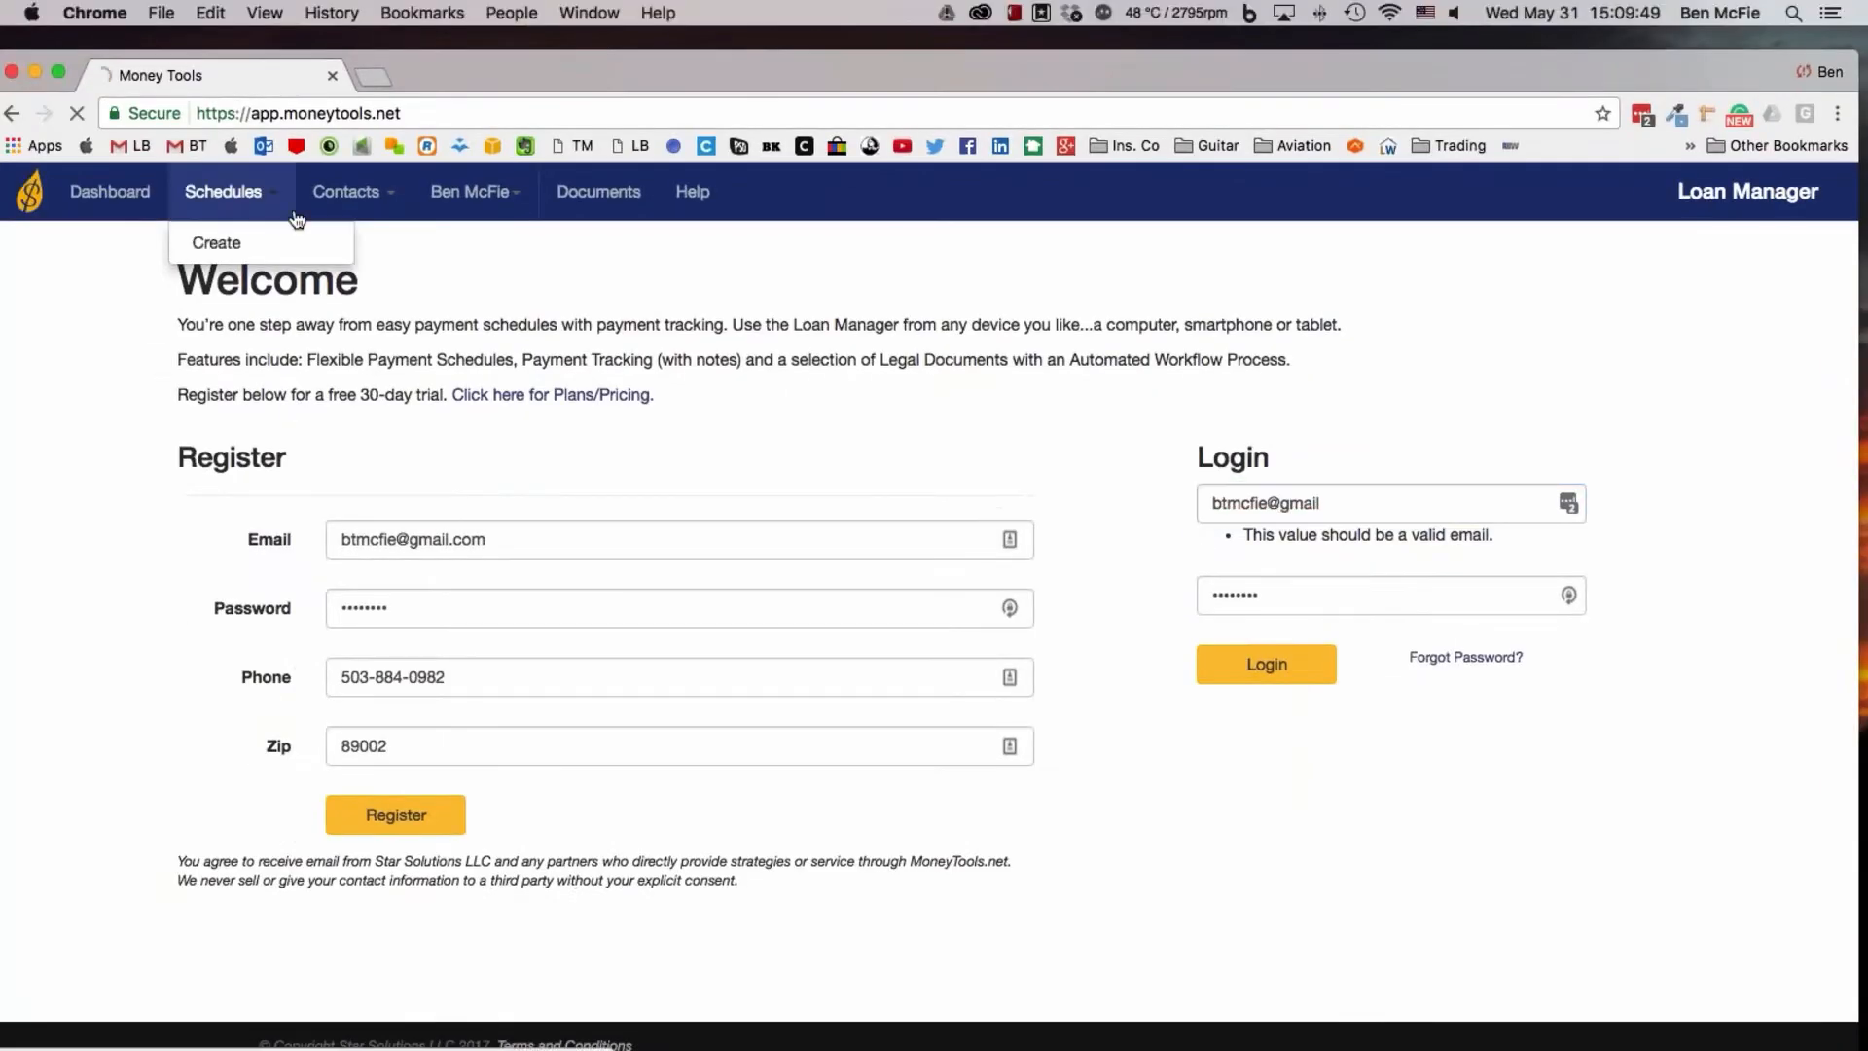
left_click(294, 214)
mouse_move(575, 68)
left_mouse_down()
mouse_move(628, 49)
mouse_move(584, 50)
left_mouse_up()
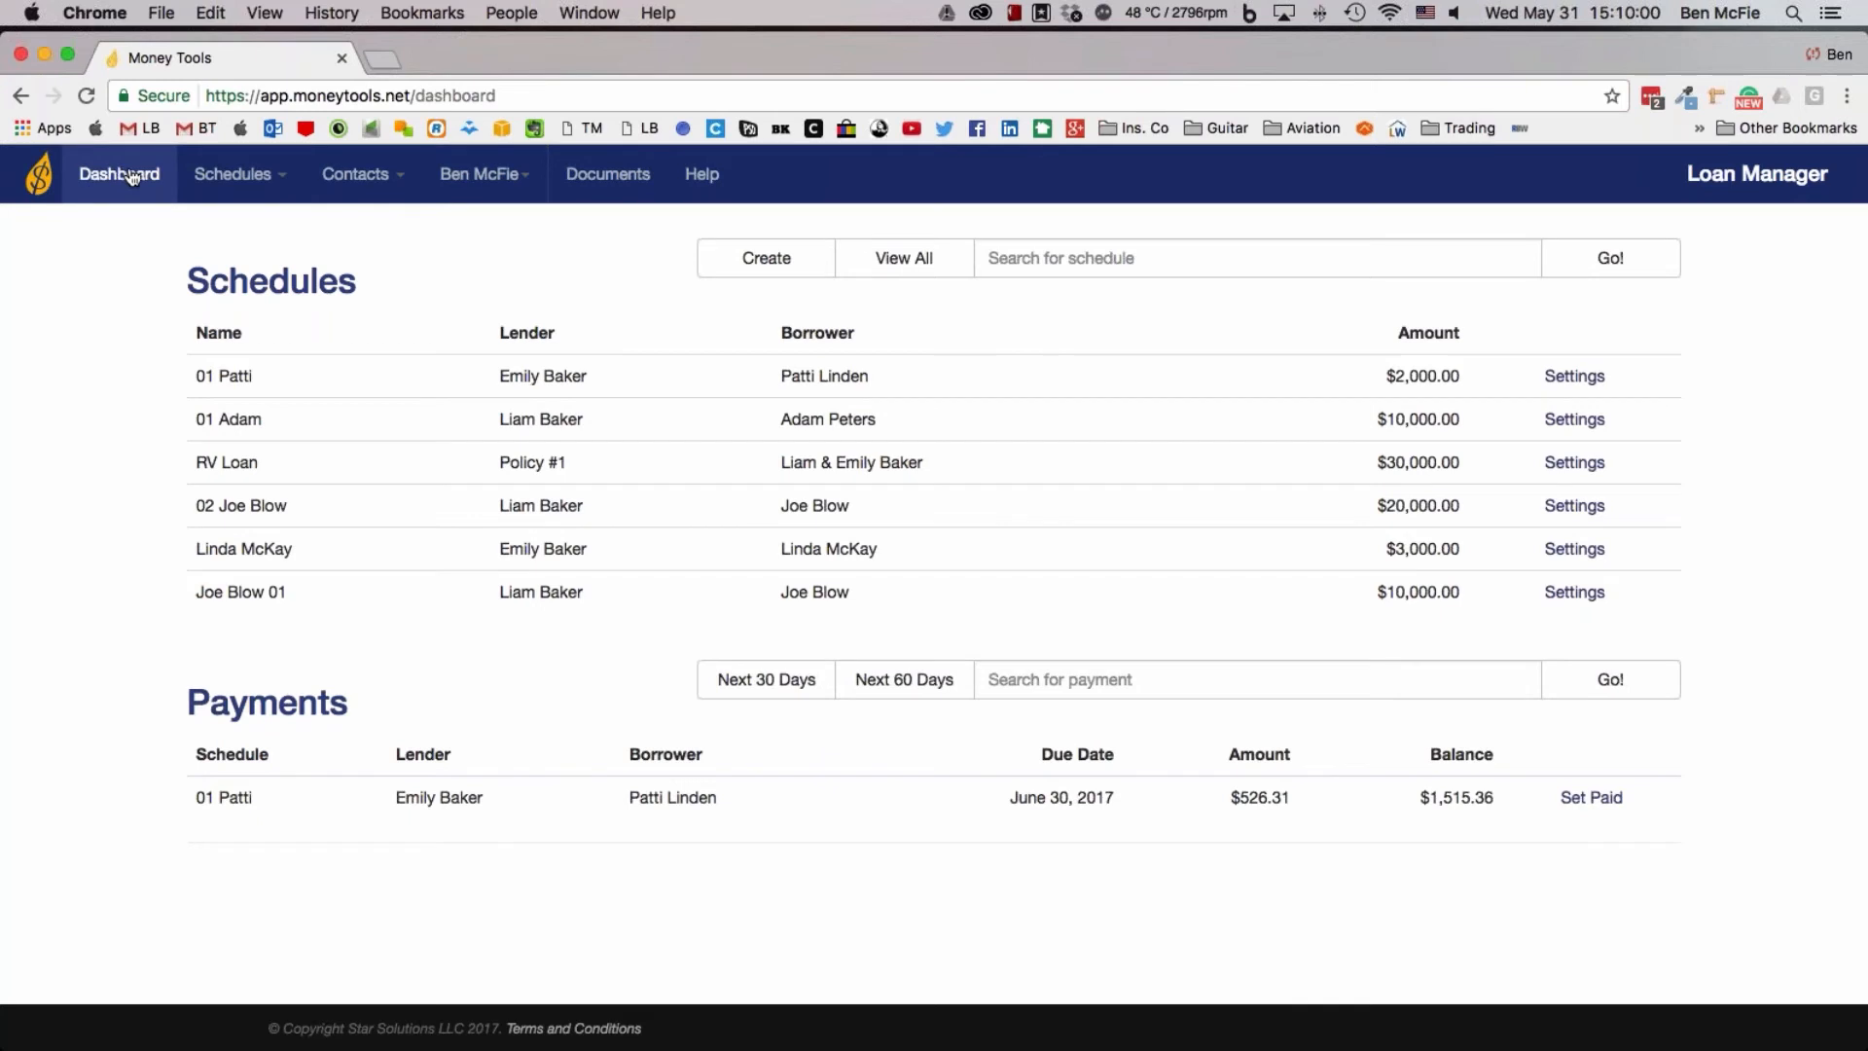
left_click(339, 180)
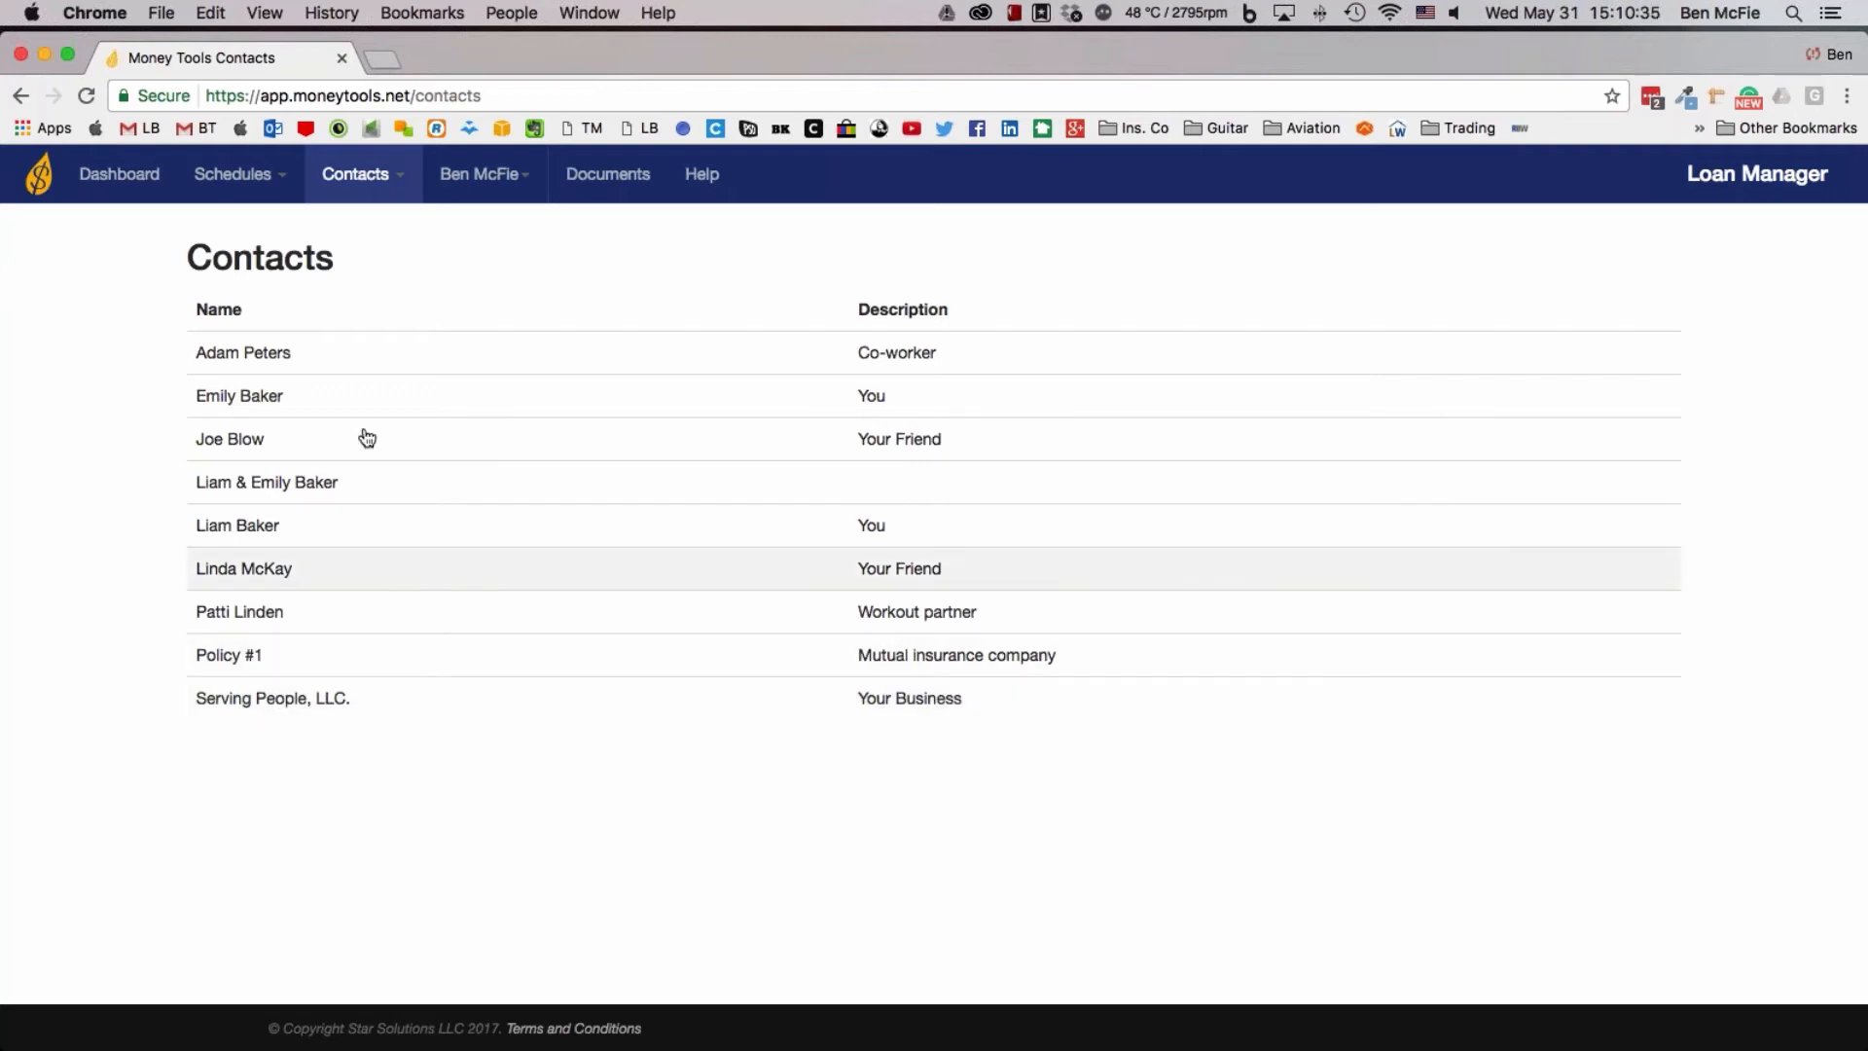
Switch to Scapple
mouse_move(637, 1043)
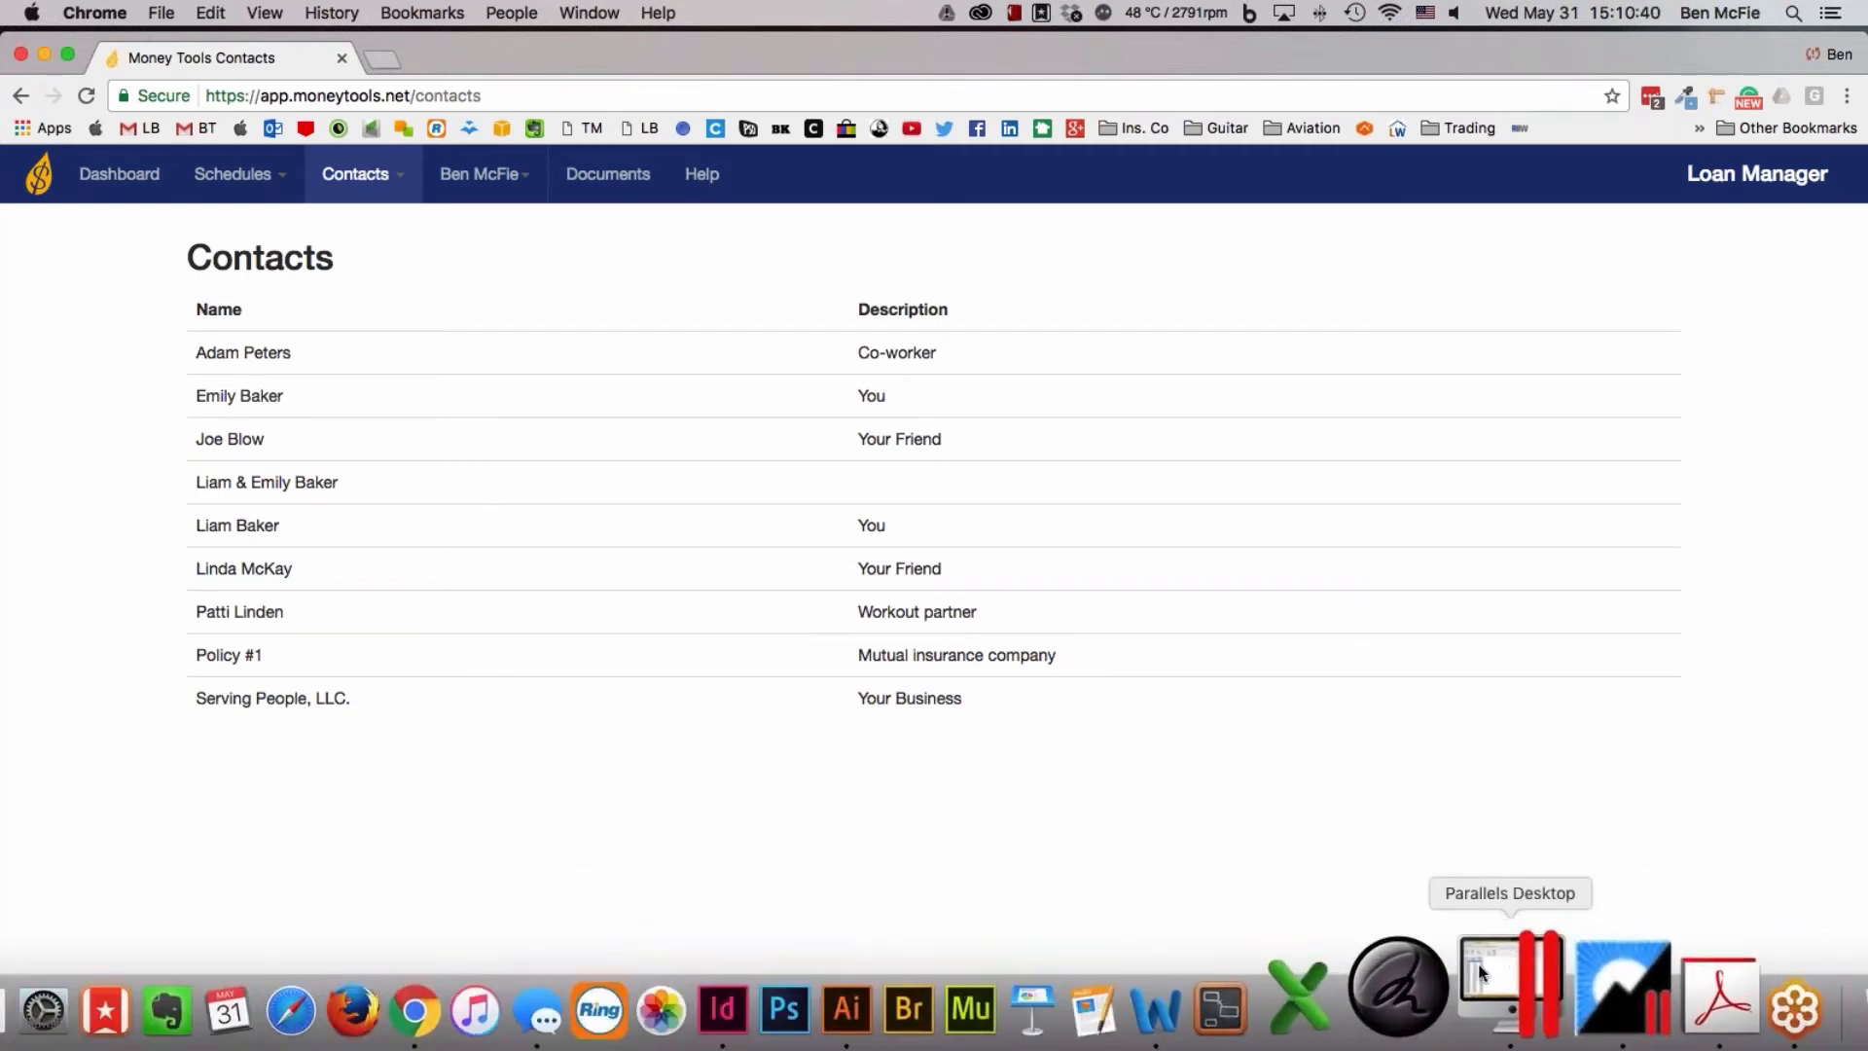
left_click(1339, 986)
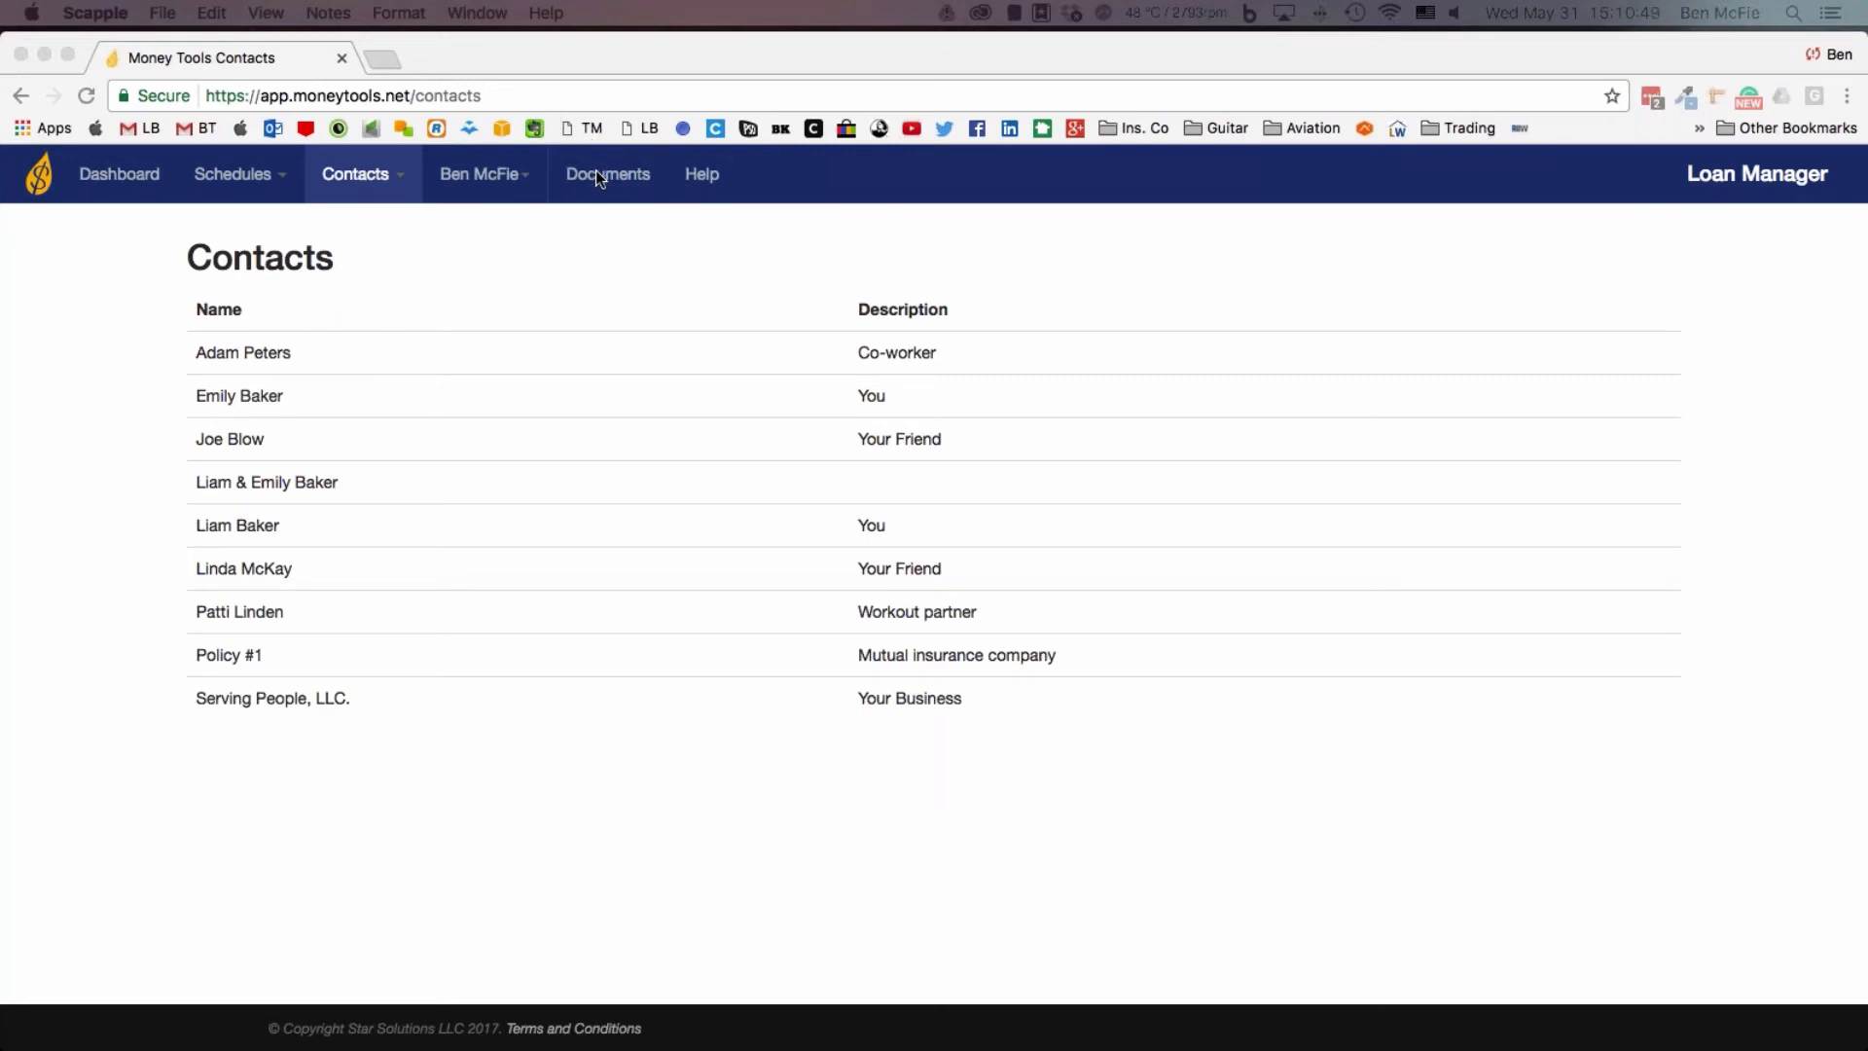
Open the Loan Manager's Learning Center and look through its demo videos, audio tours and loan layout diagrams
left_click(701, 175)
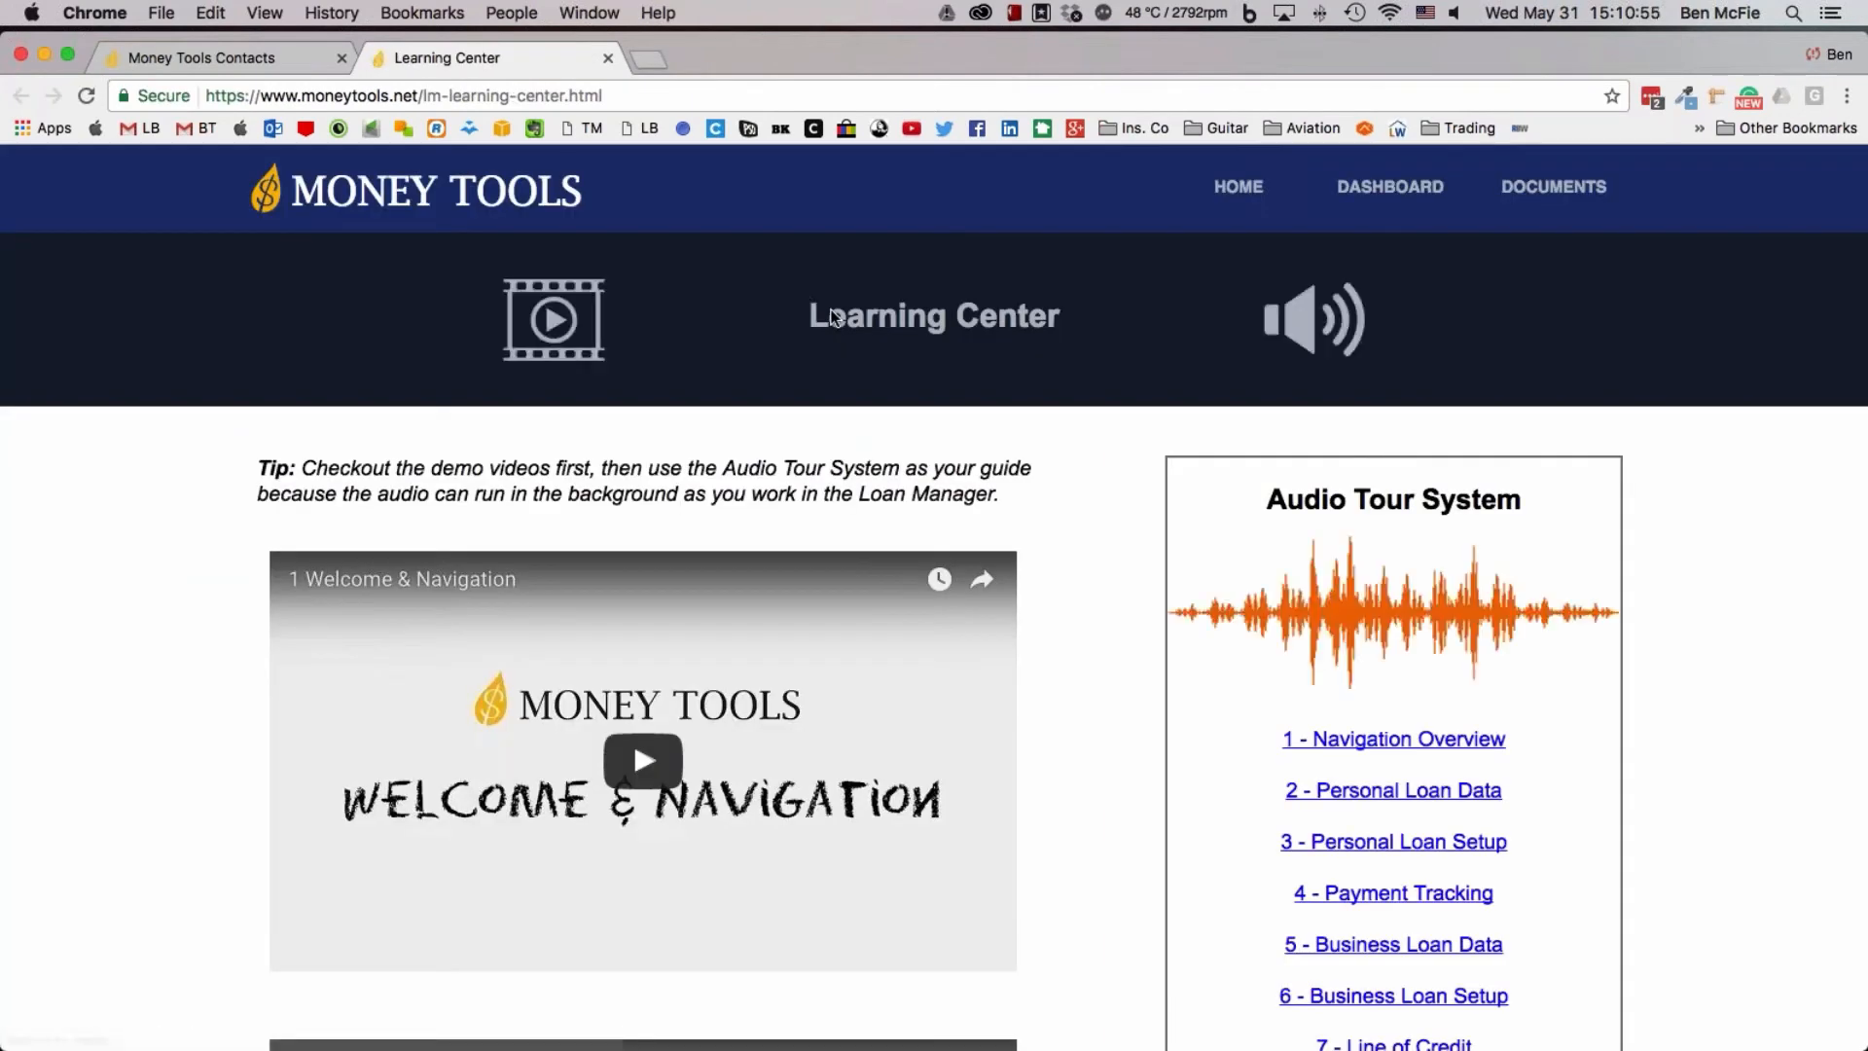
scroll(1008, 555, "down", 1)
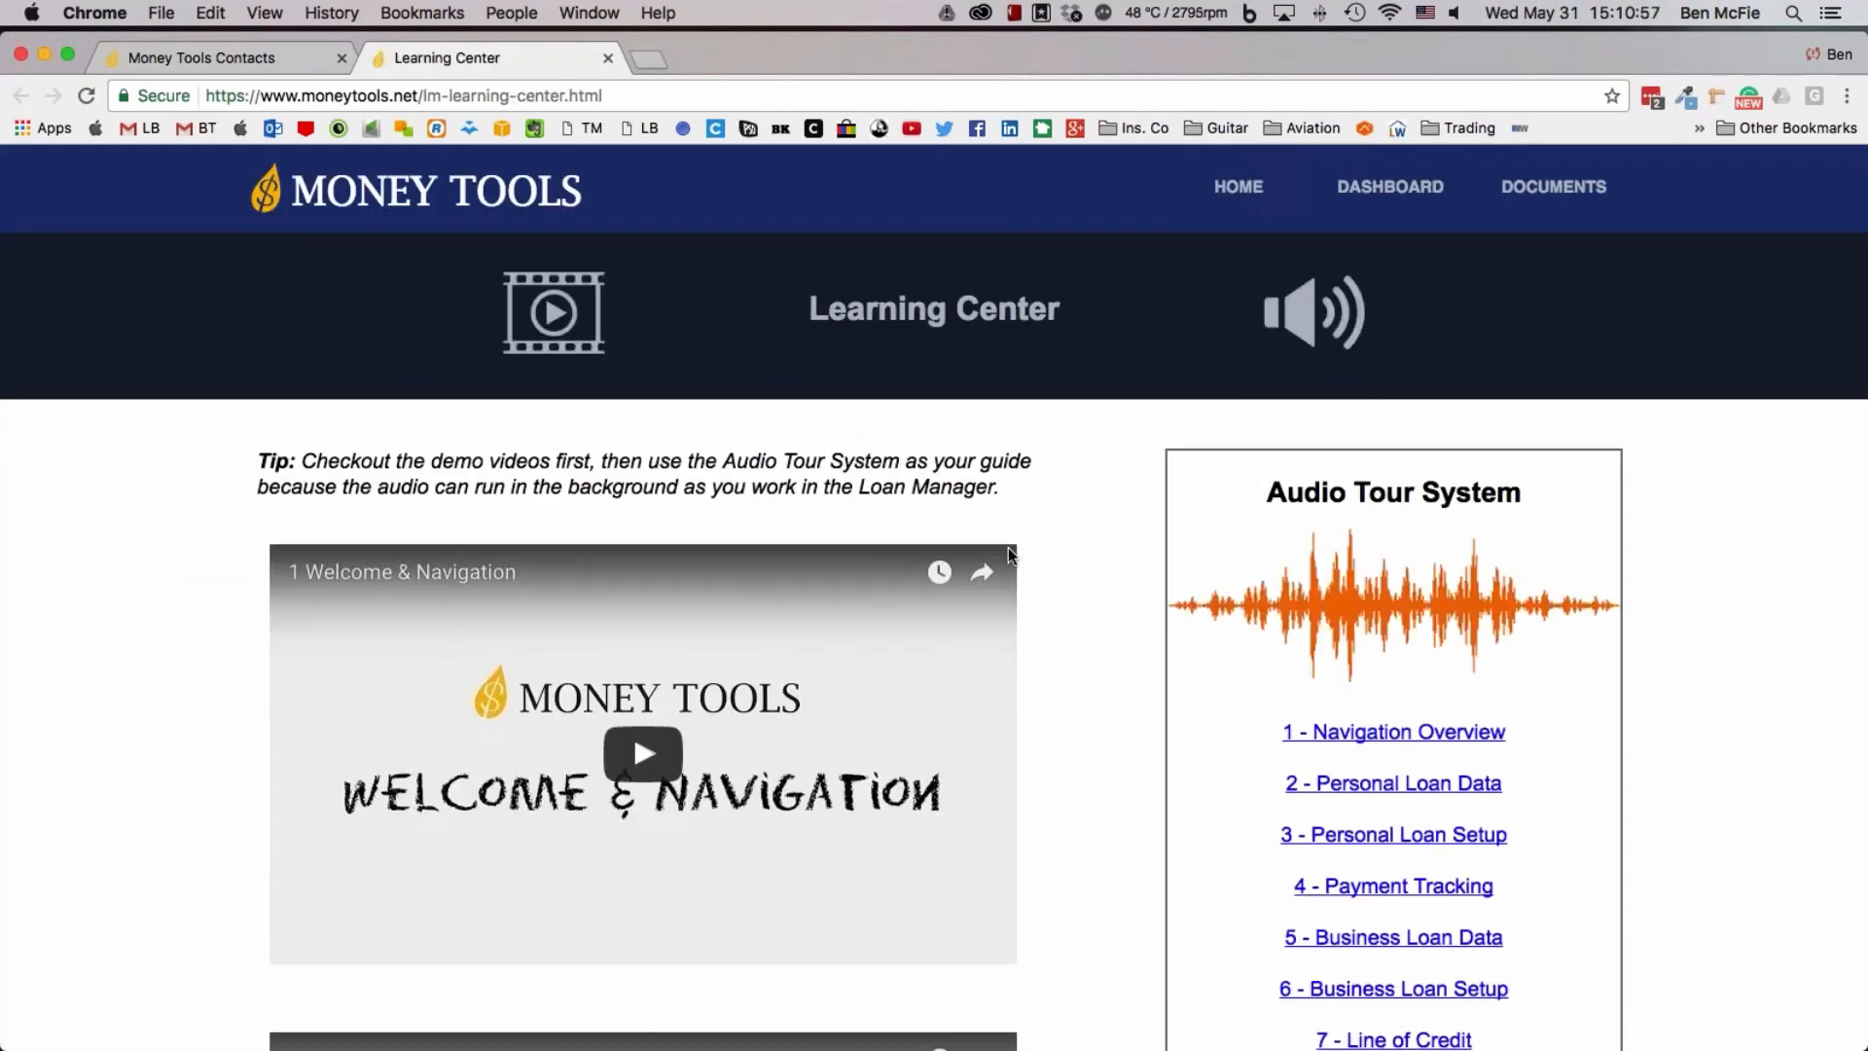
scroll(1008, 555, "down", 11)
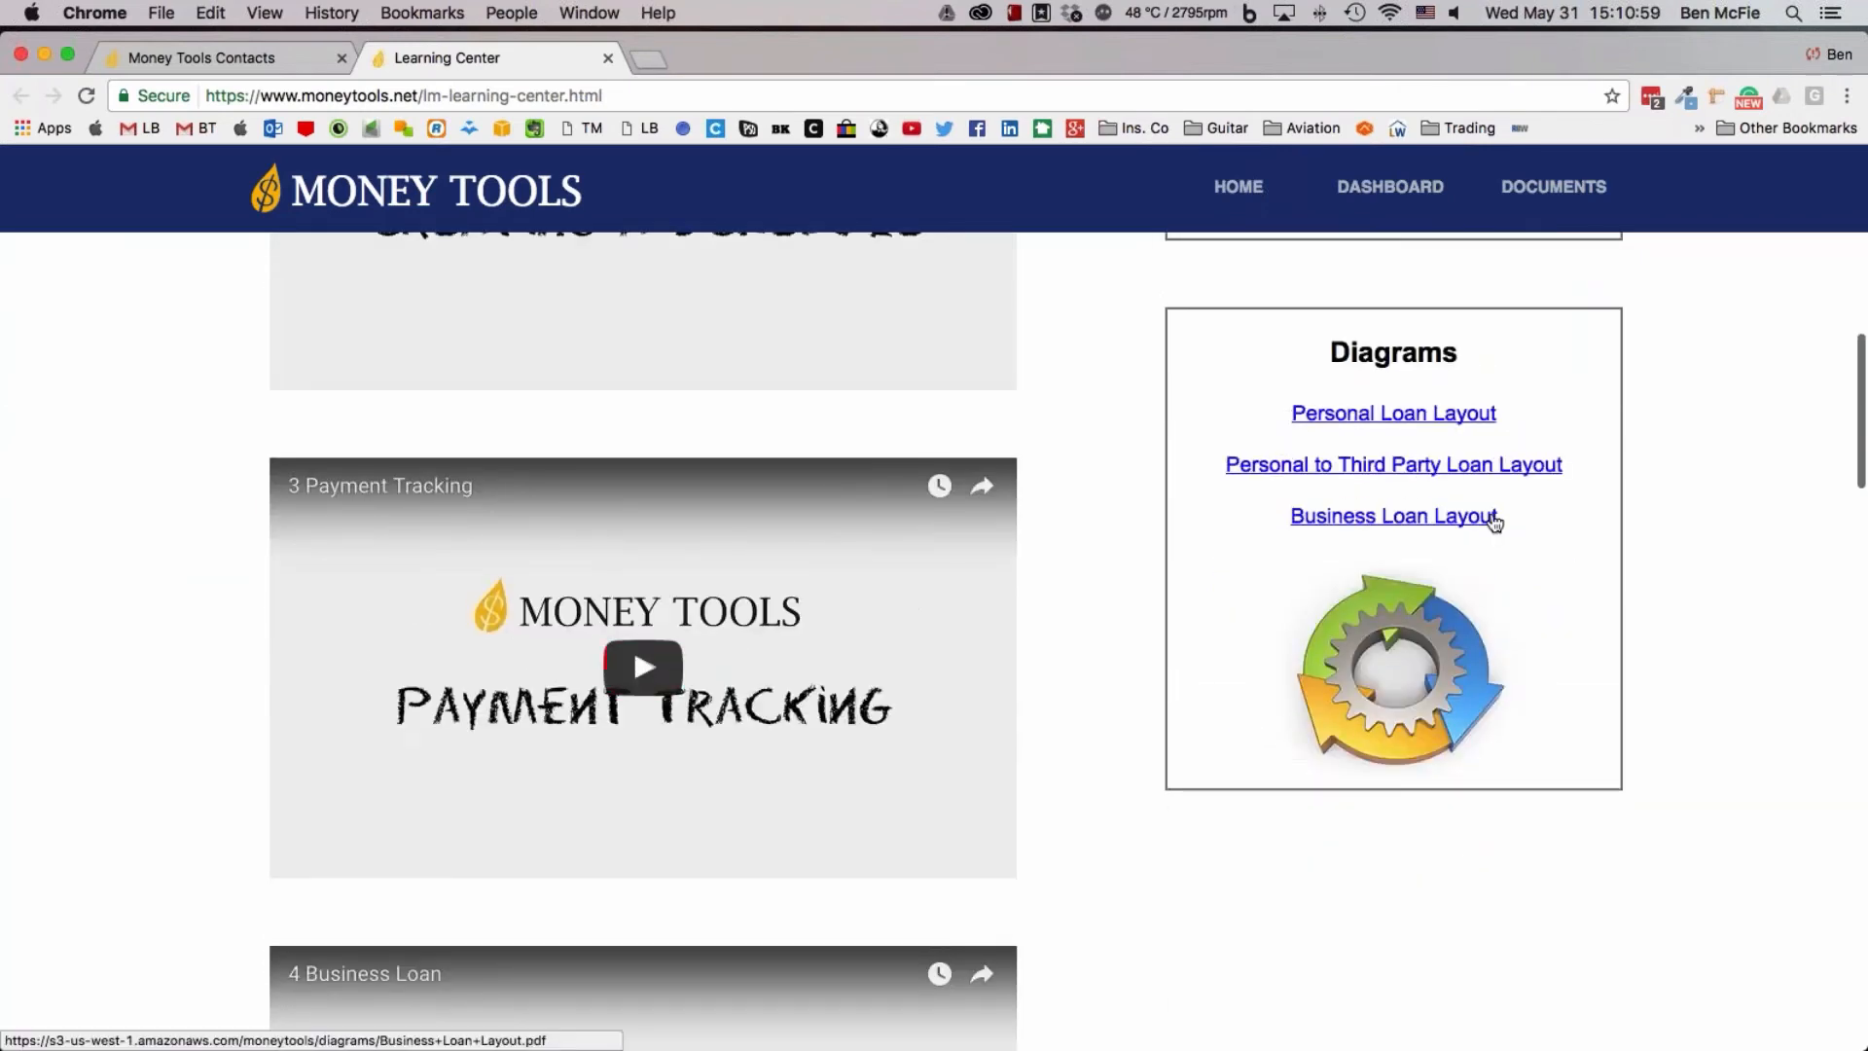
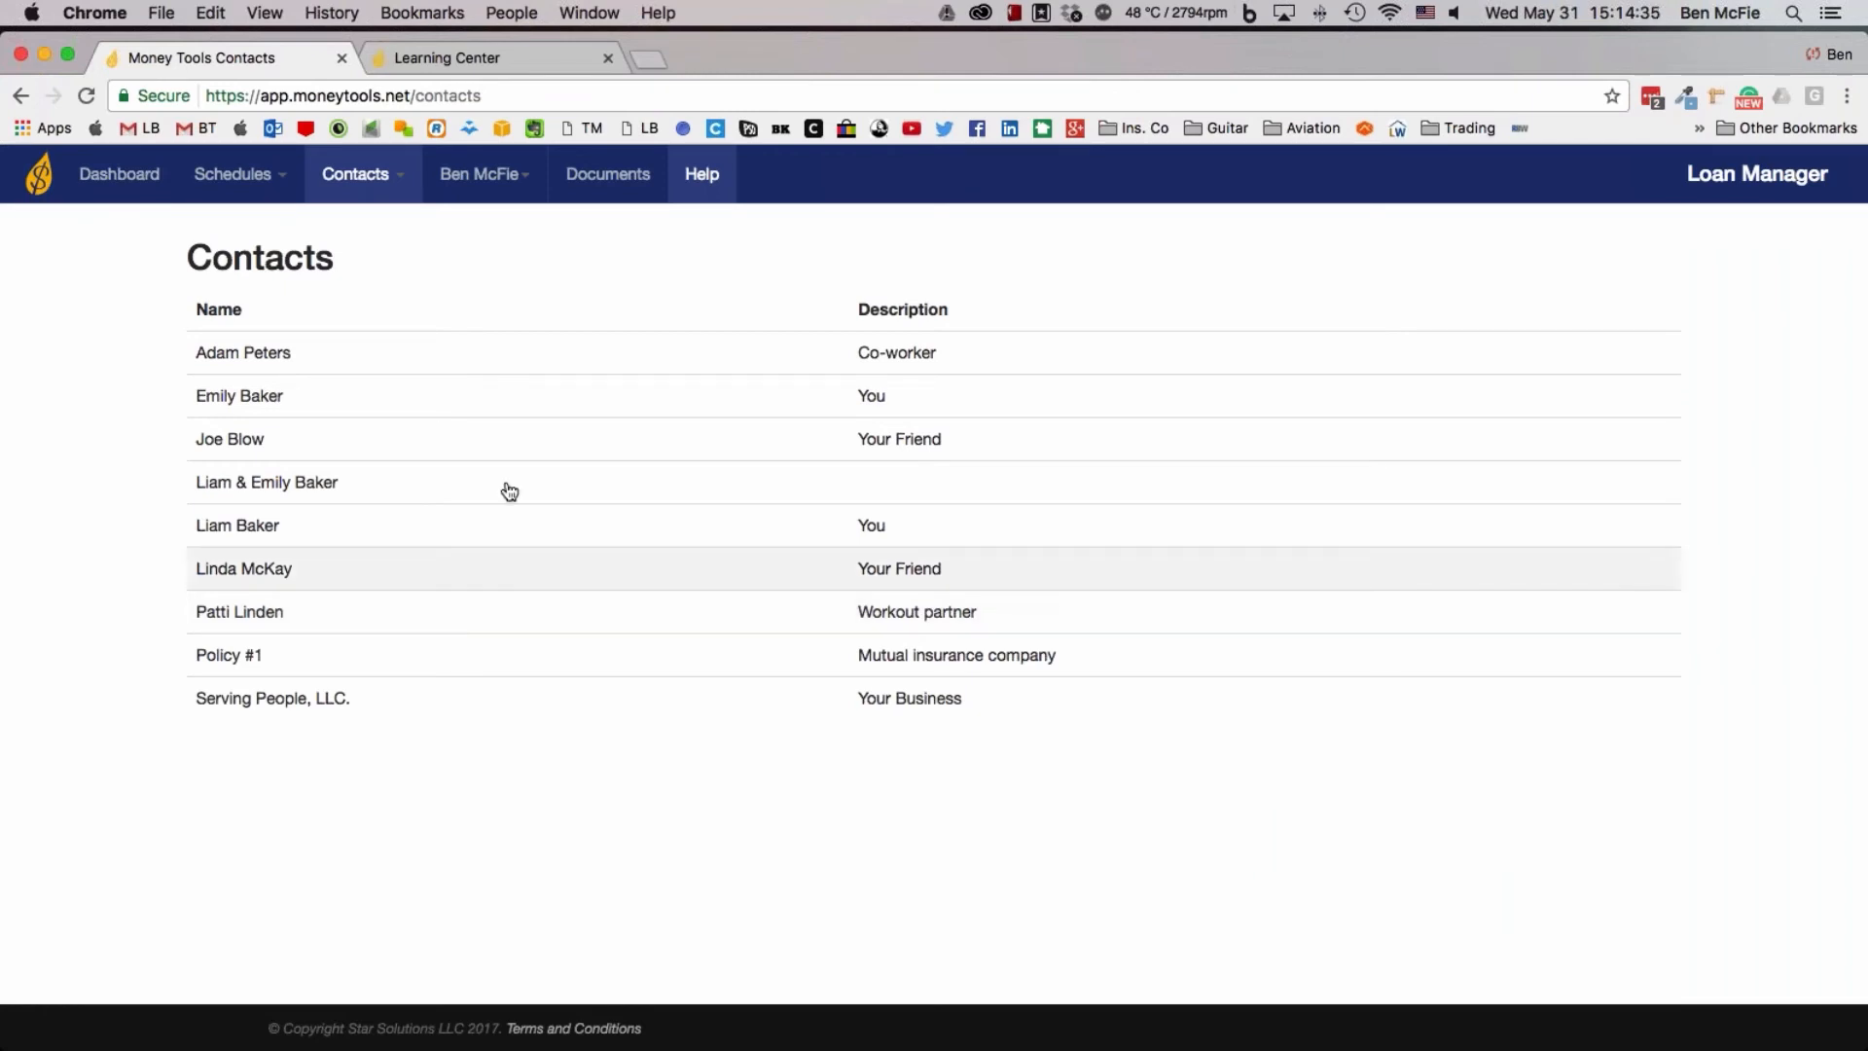
Start a new loan schedule and set its description to "loan for business building"
mouse_move(258, 185)
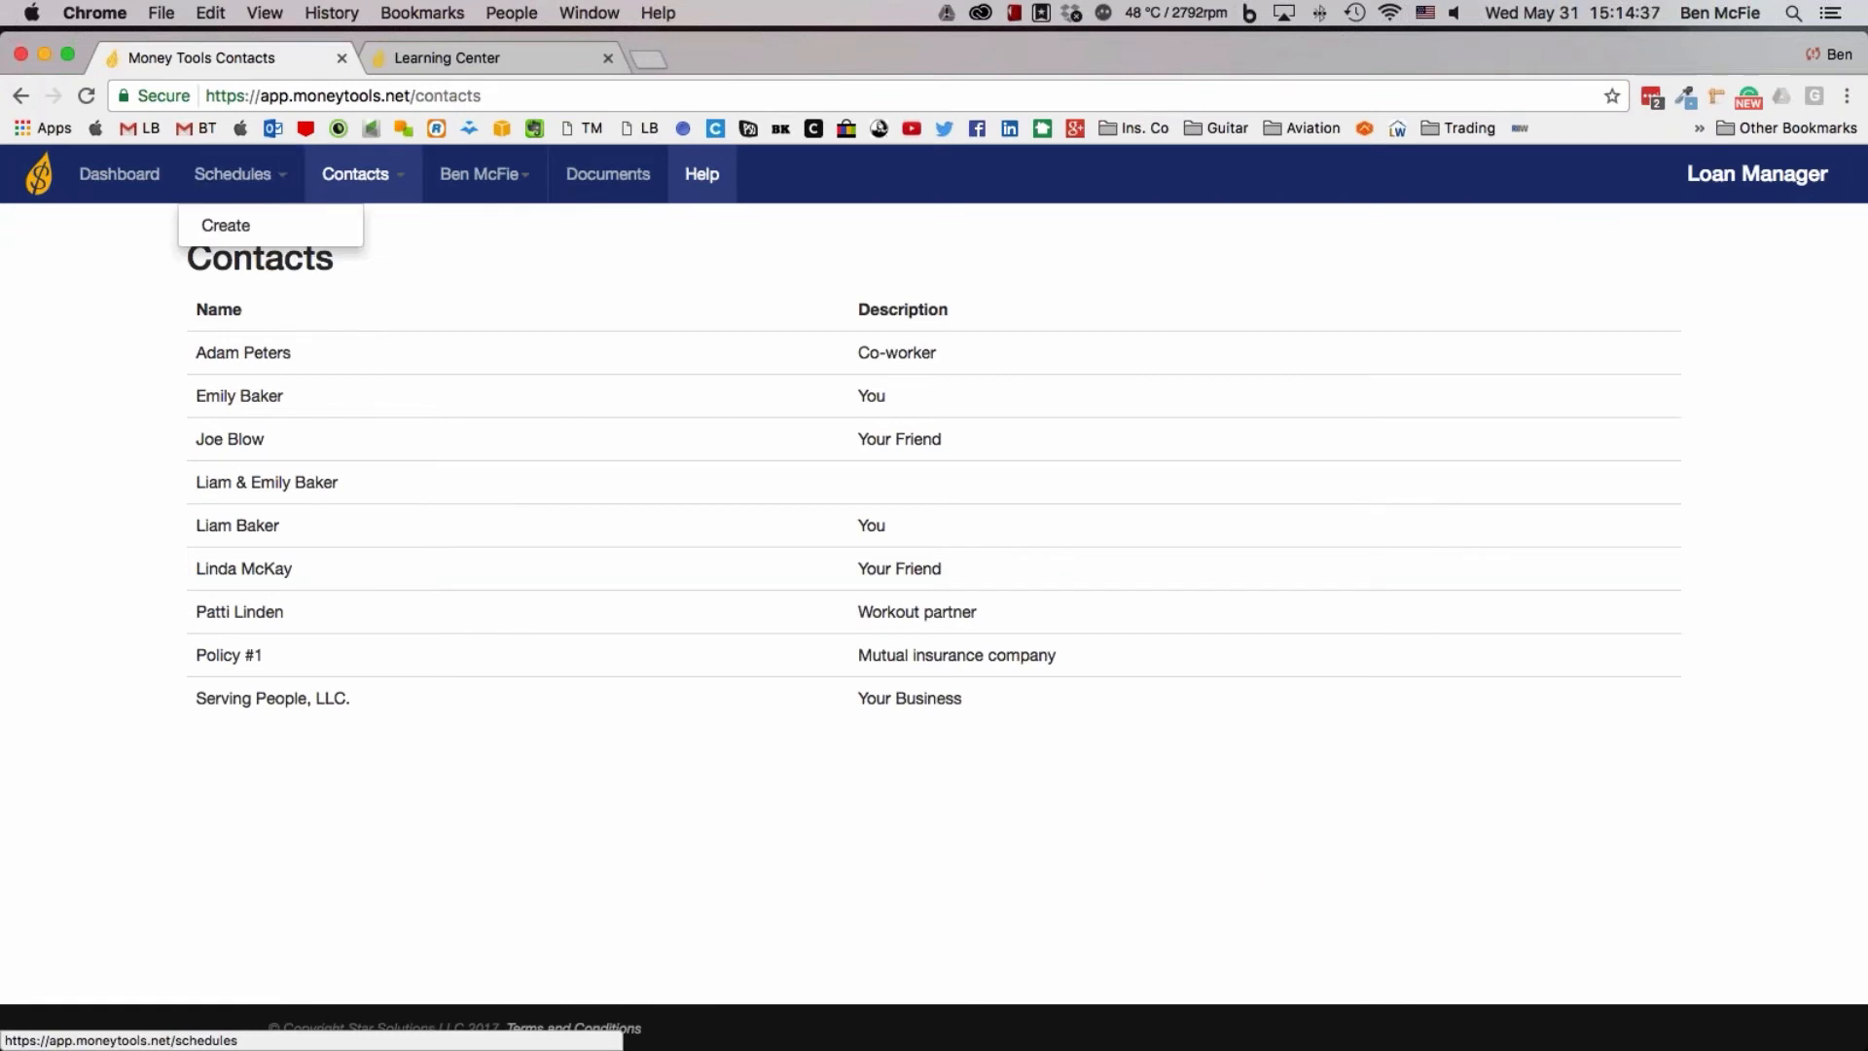
left_click(242, 227)
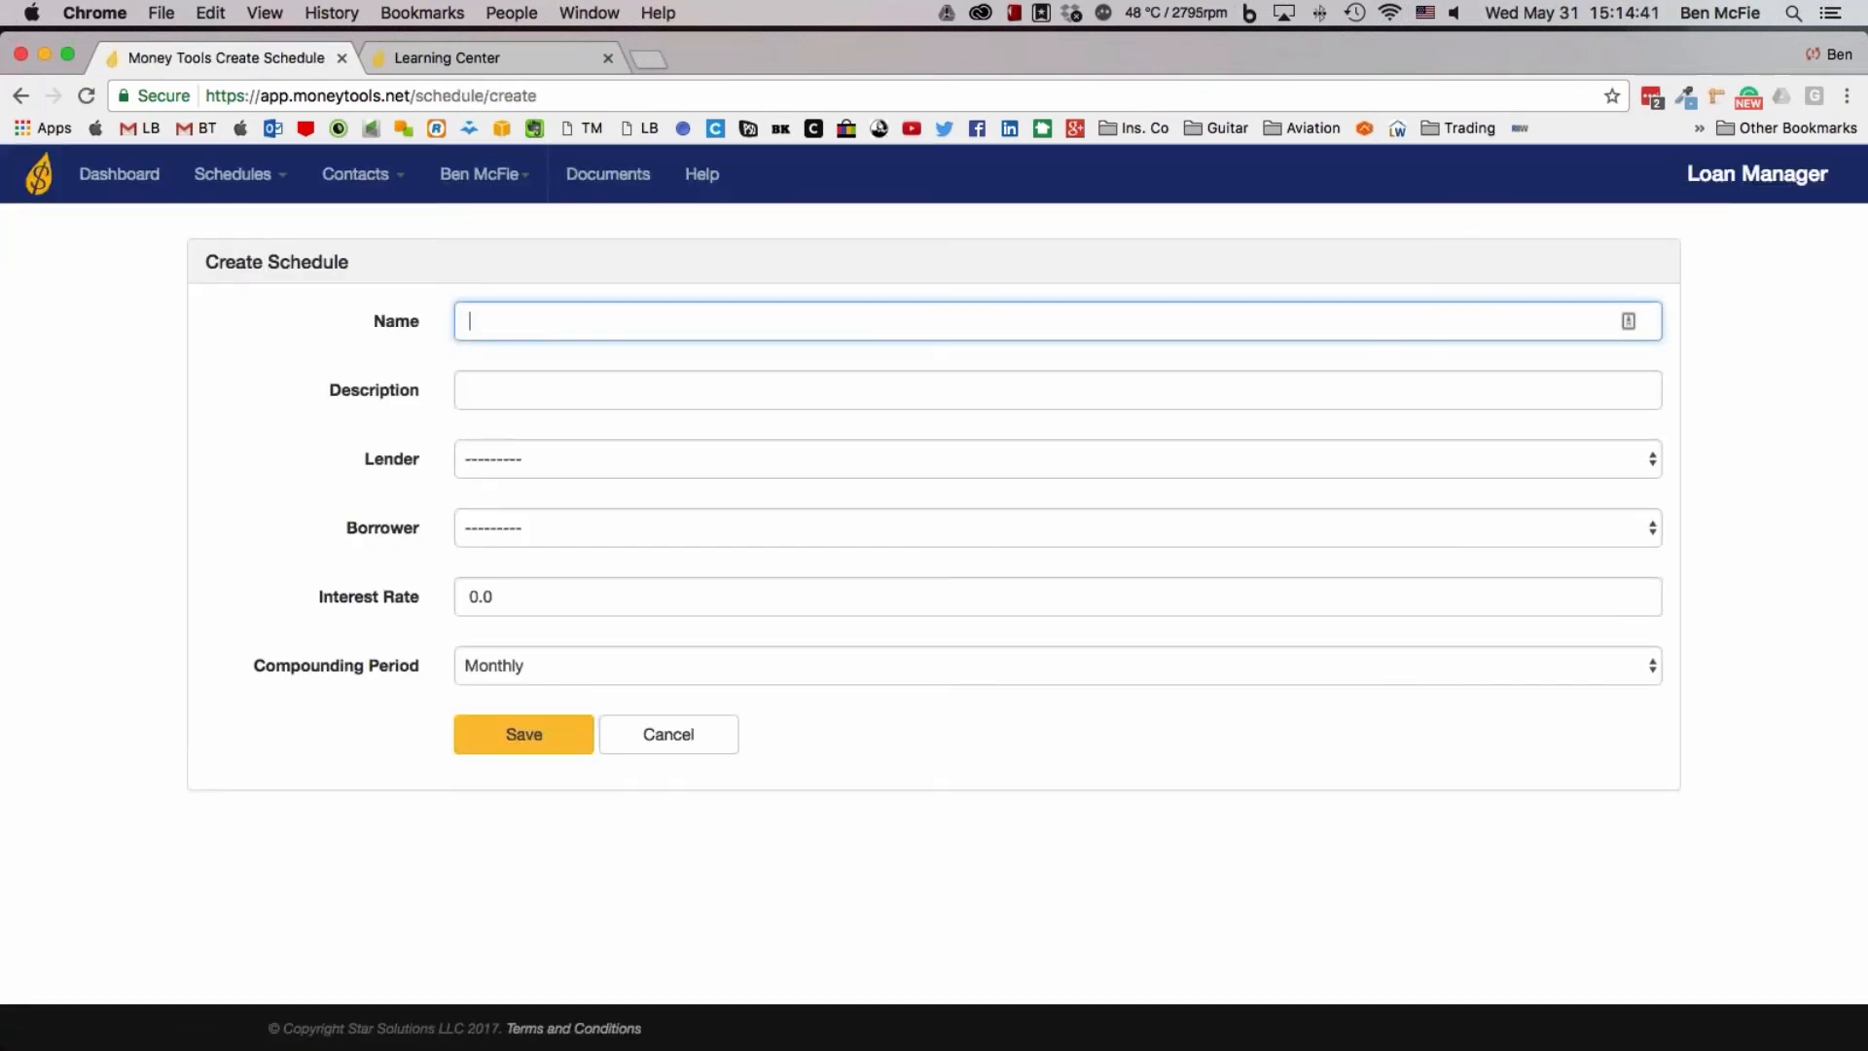
type("l")
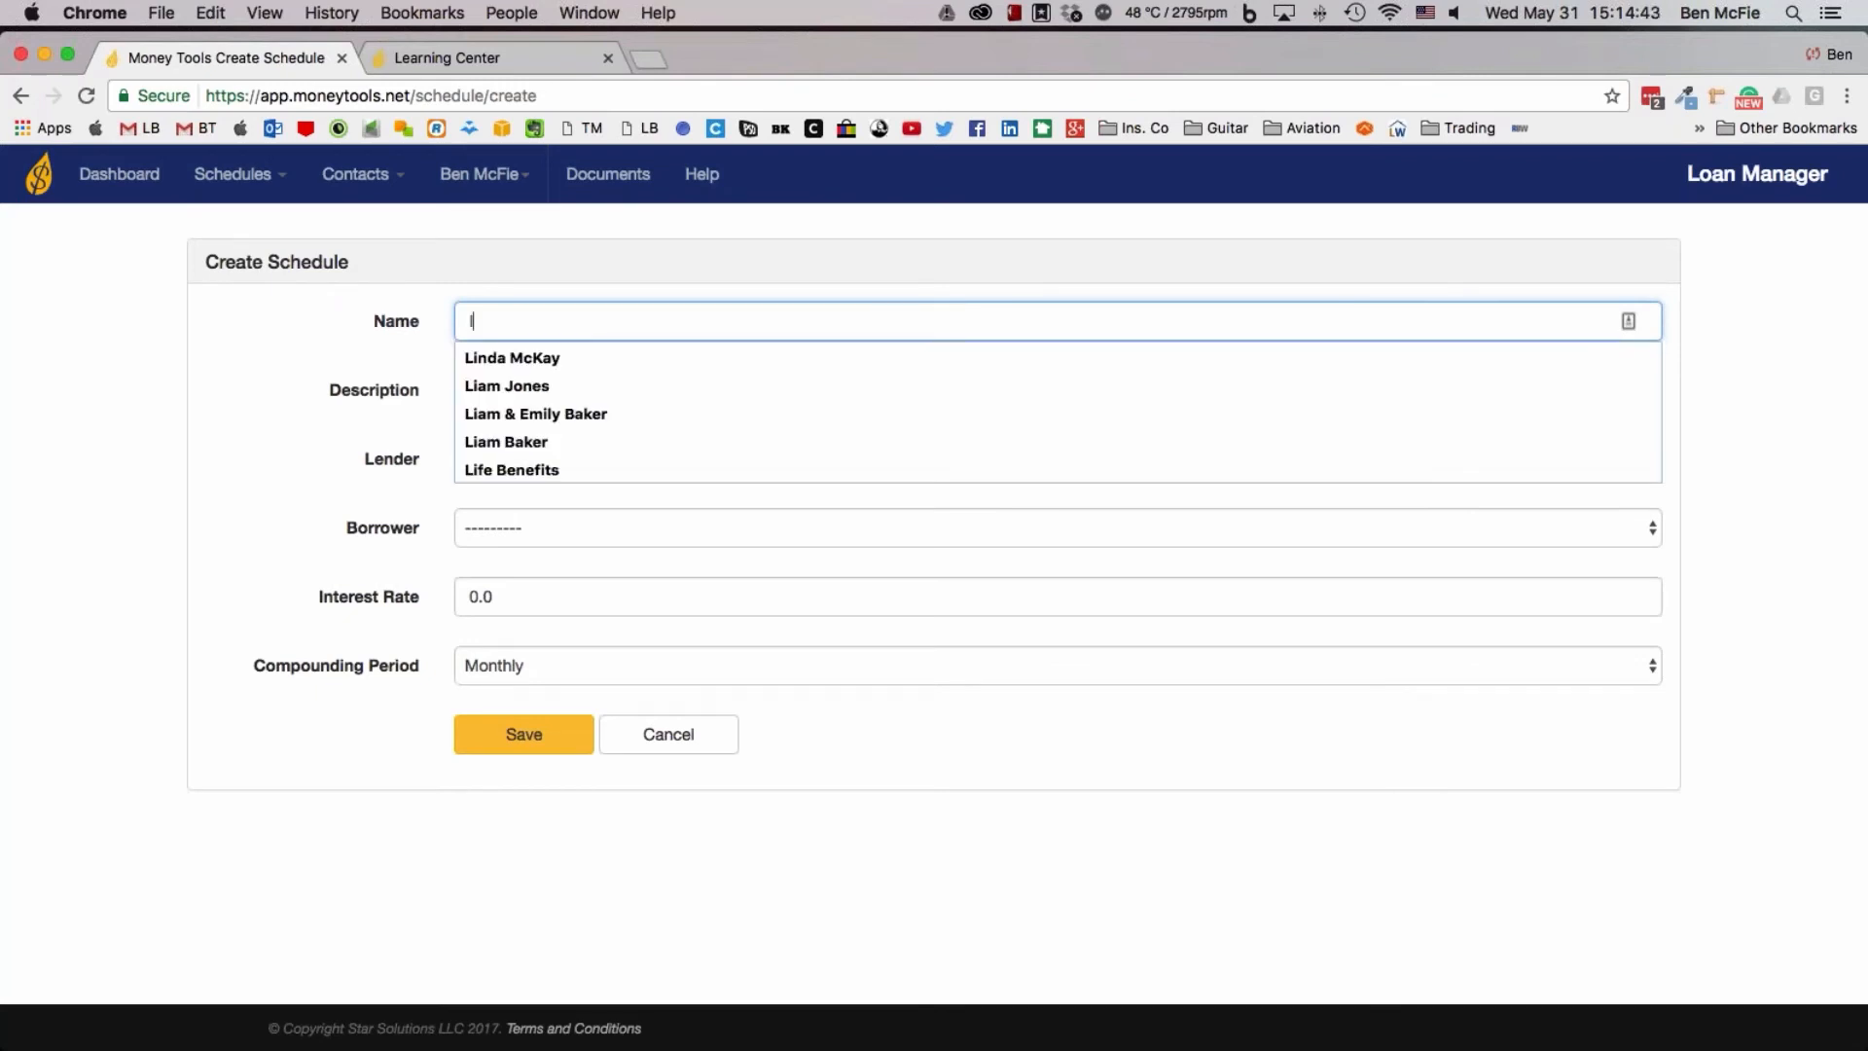
type("oan for bus")
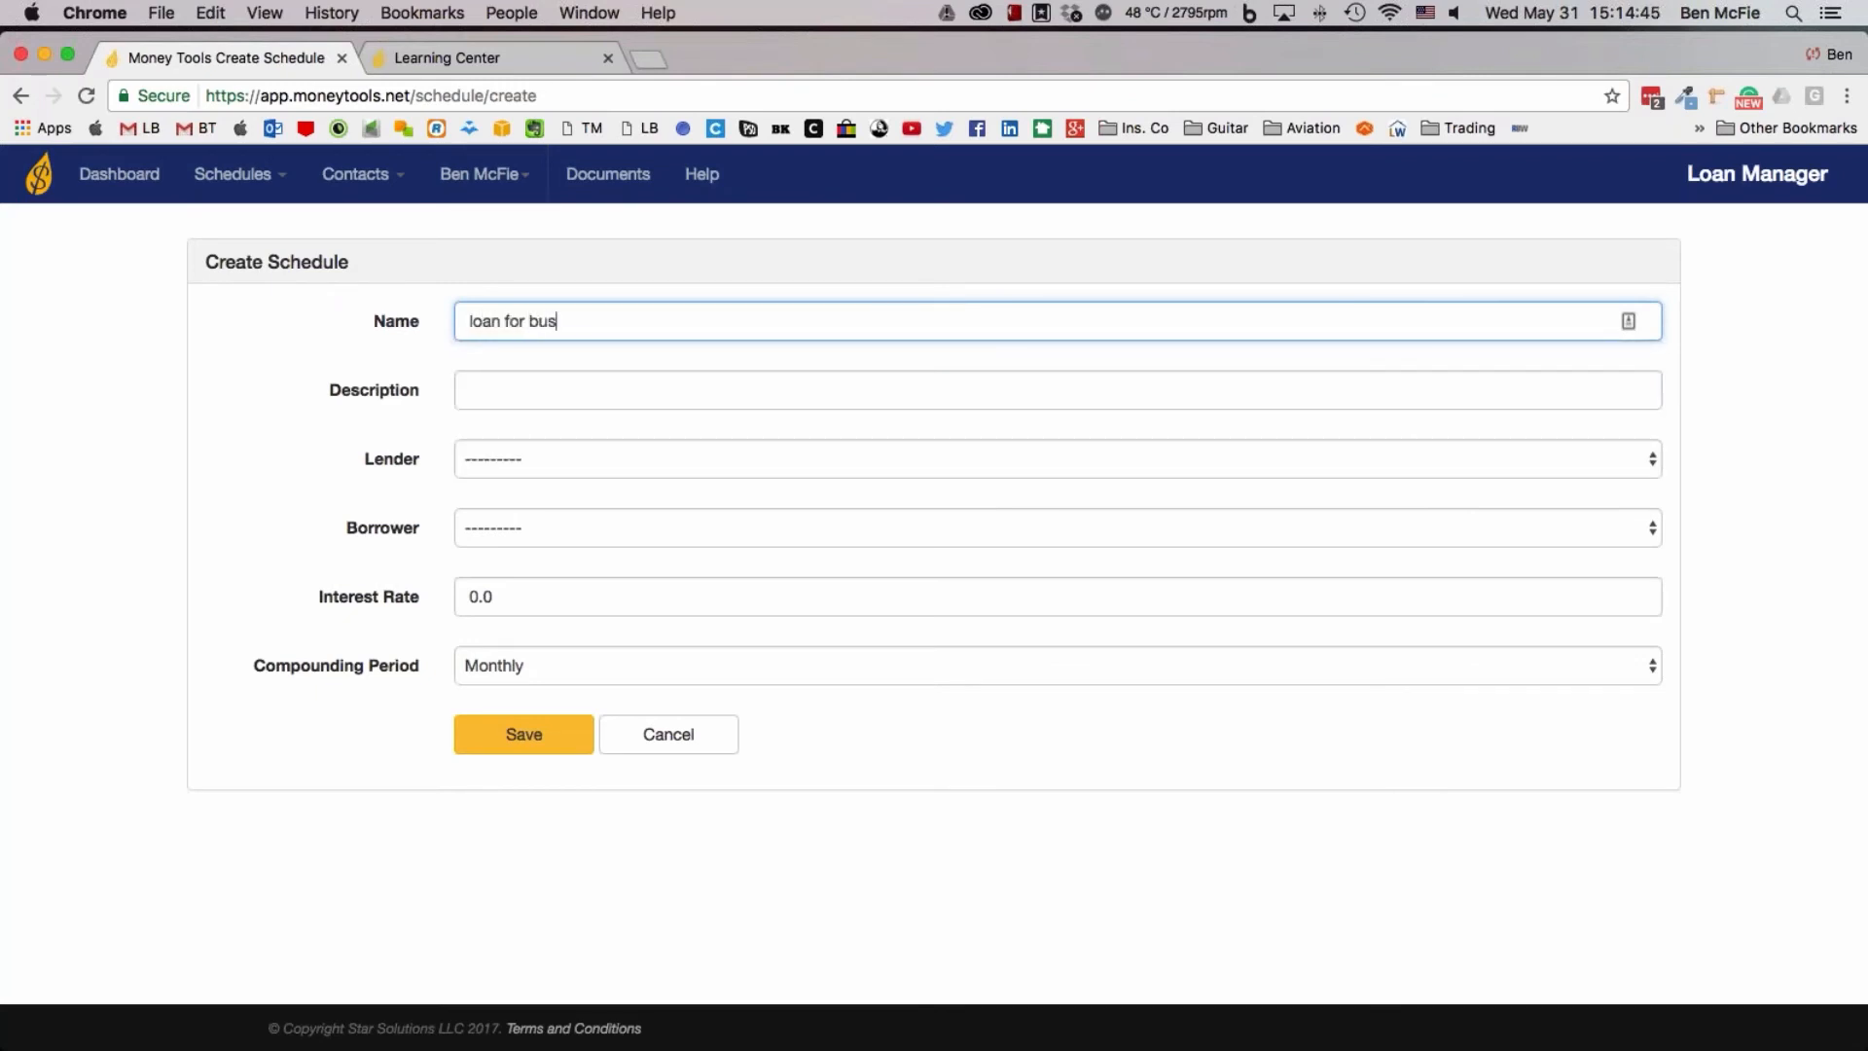
type("iness building")
left_click_drag(666, 321, 440, 299)
key("super+x")
key("Tab")
key("super+v")
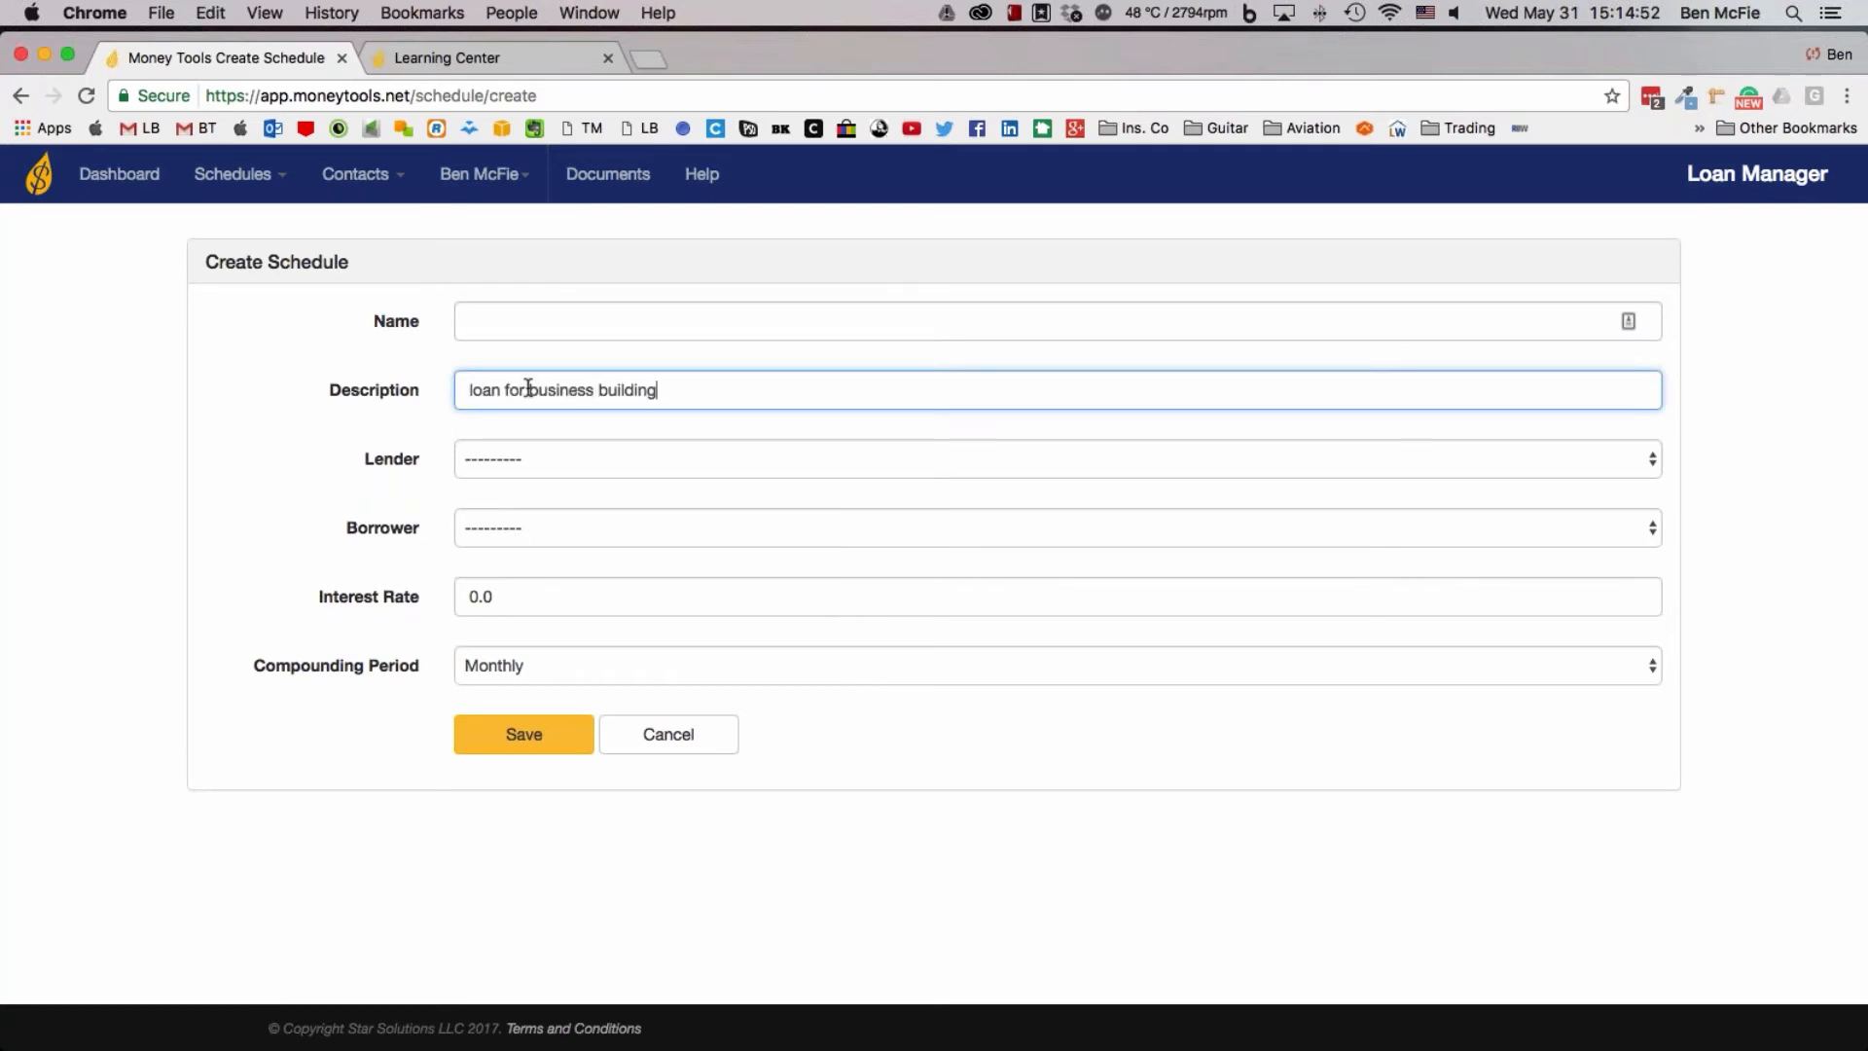
Name the new schedule "01 Serving people LLC personal leg"
left_click(521, 305)
type("01")
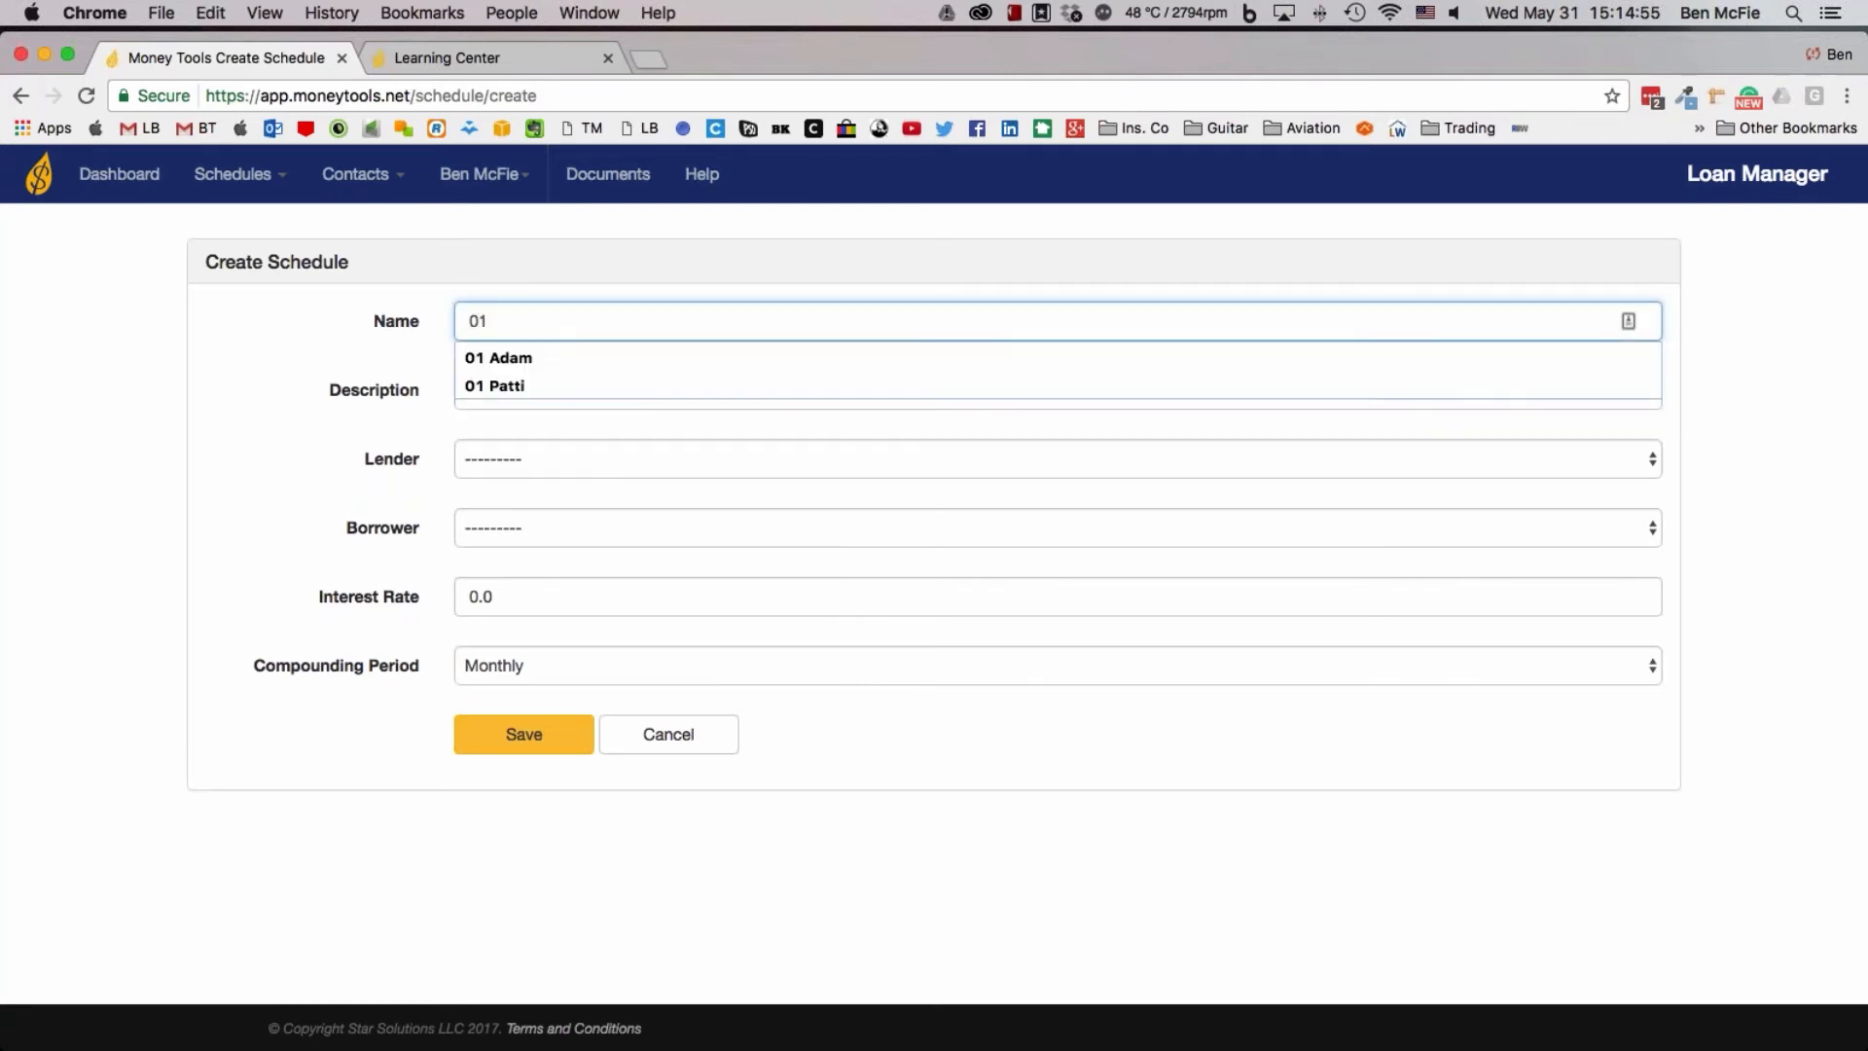
type(" Se")
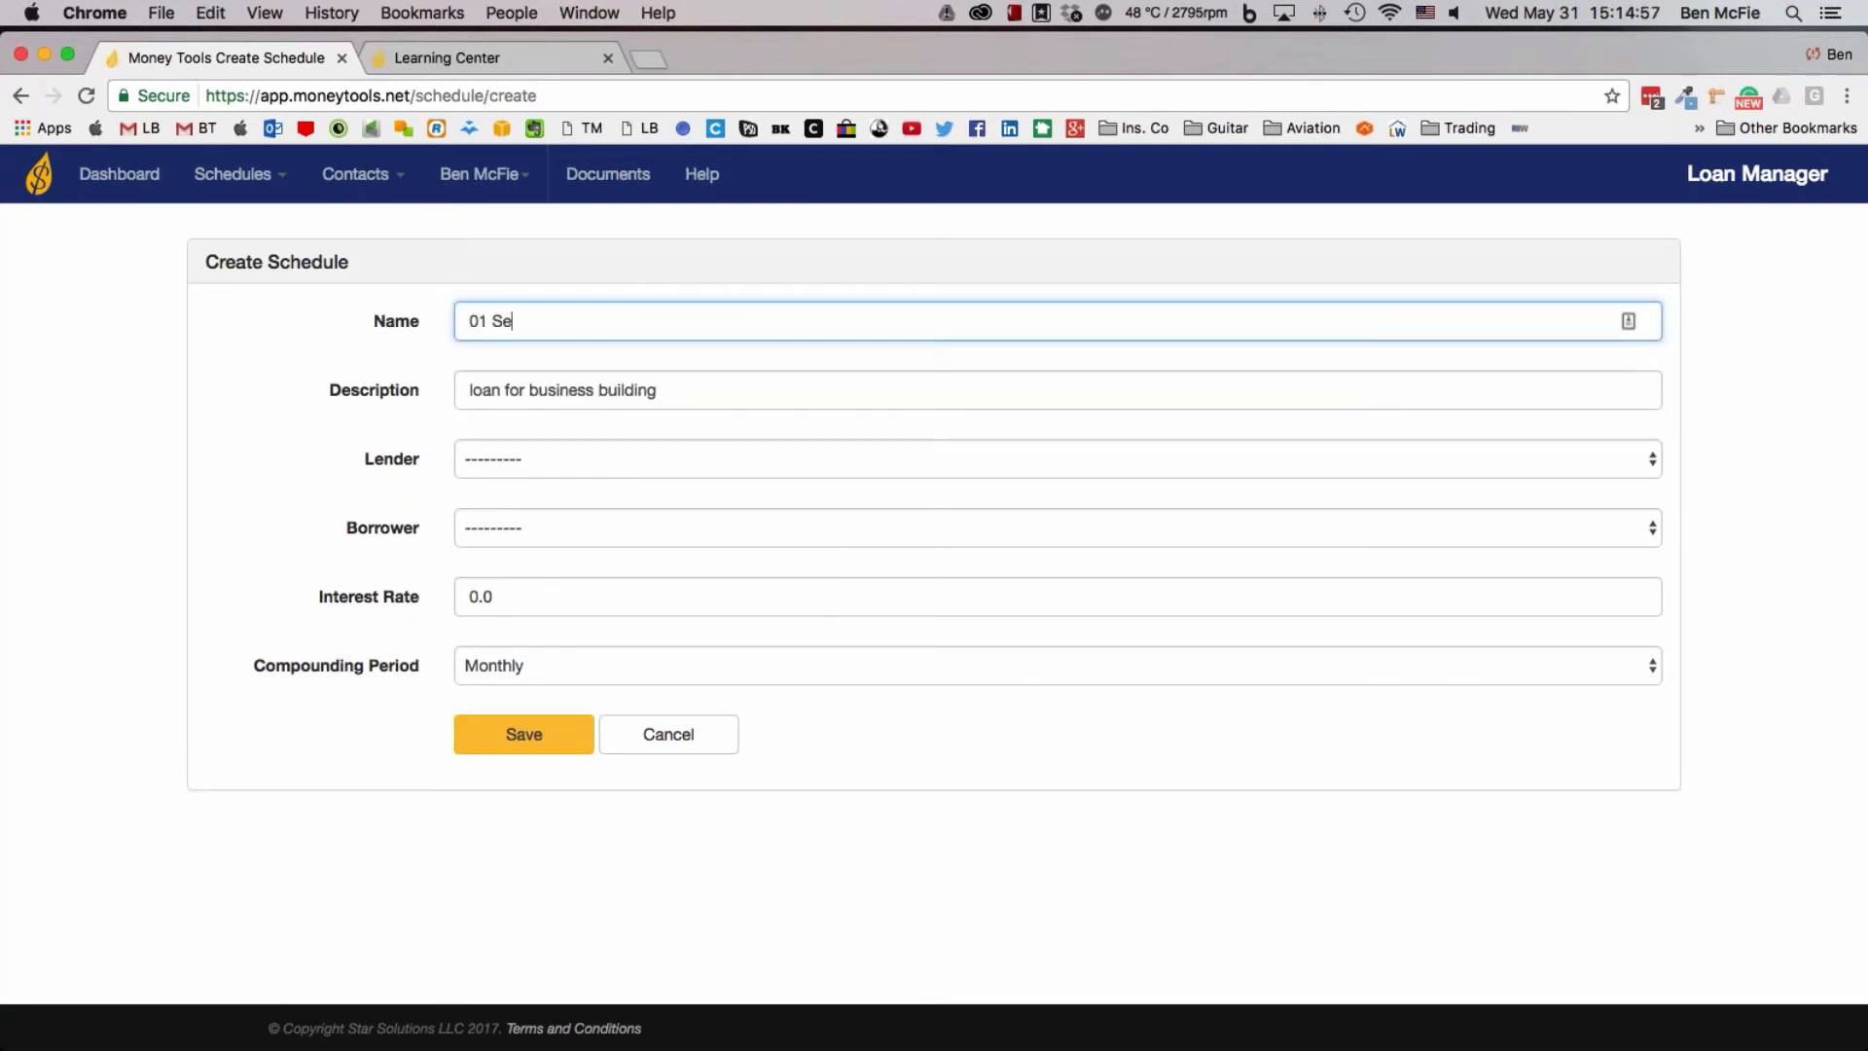
type("rving people LLC")
left_click(532, 474)
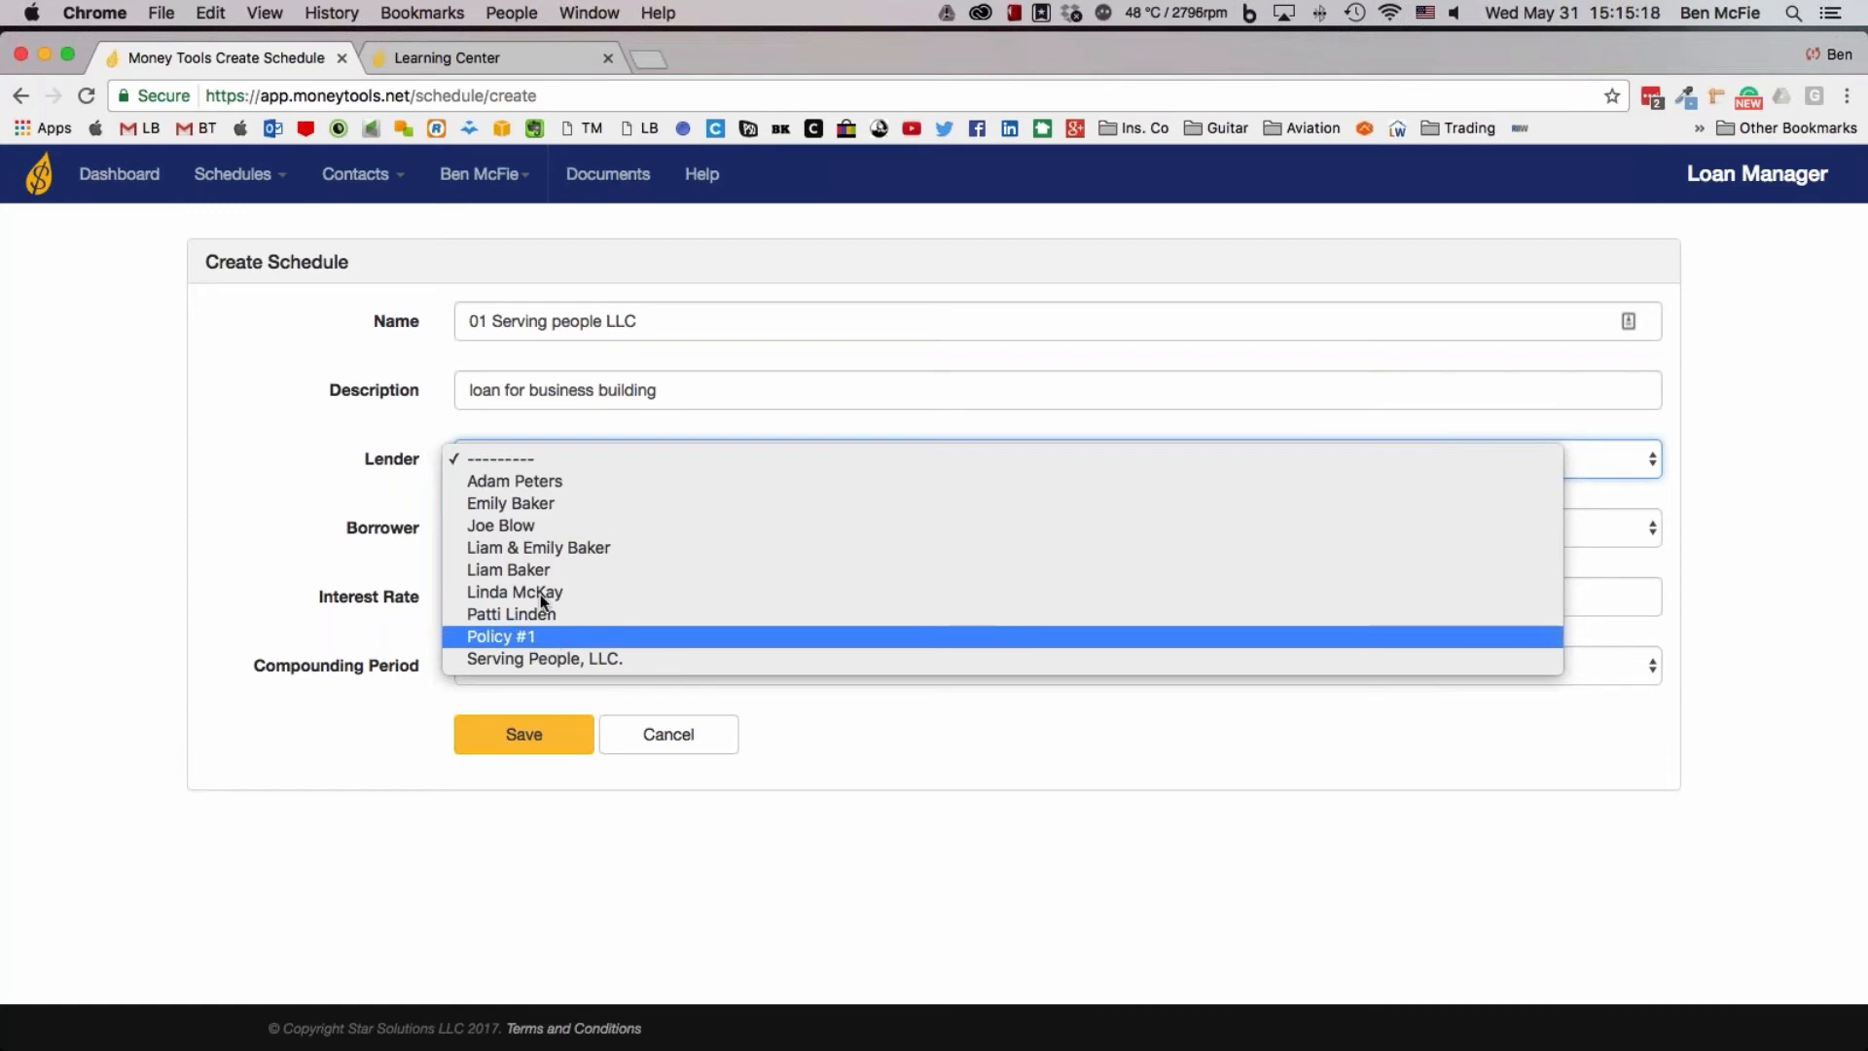
left_click(494, 329)
left_click(494, 329)
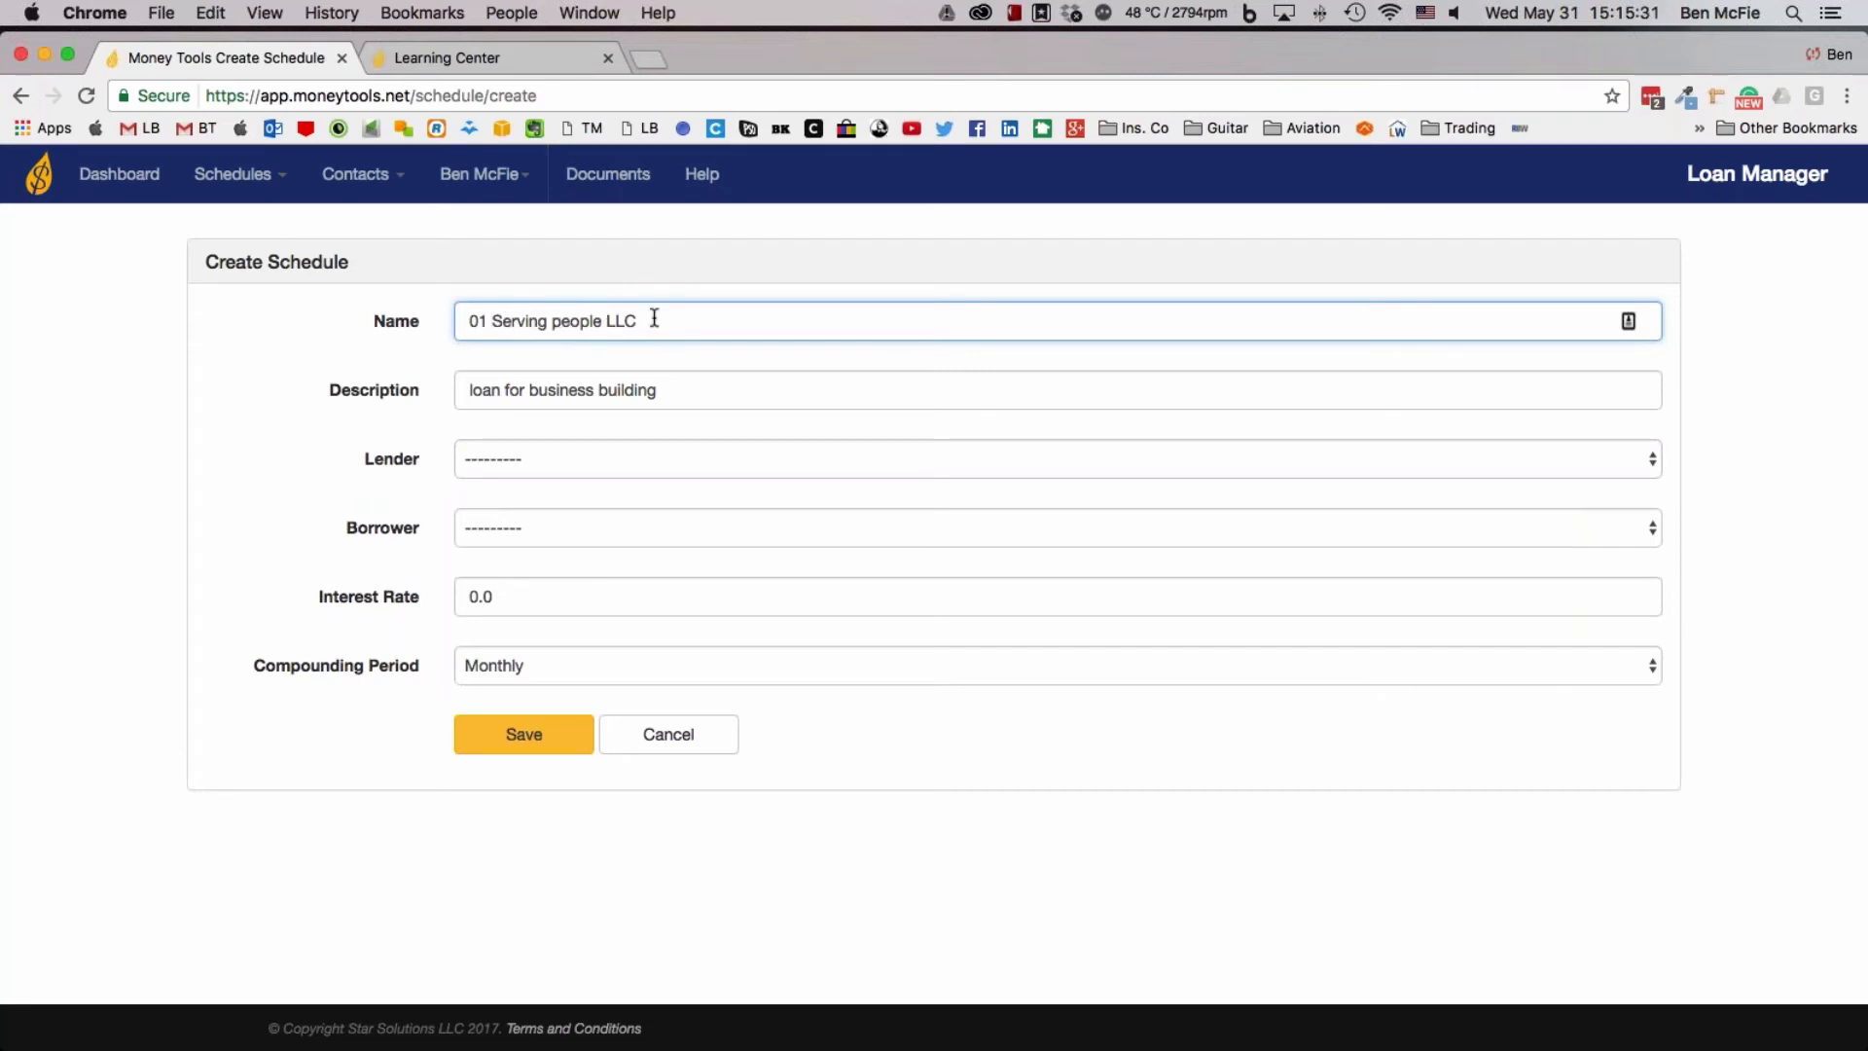
type("personal leg")
Set the lender to Policy #1, the borrower to the couple's joint contact and the interest rate to 8%, and save the schedule
left_click(491, 470)
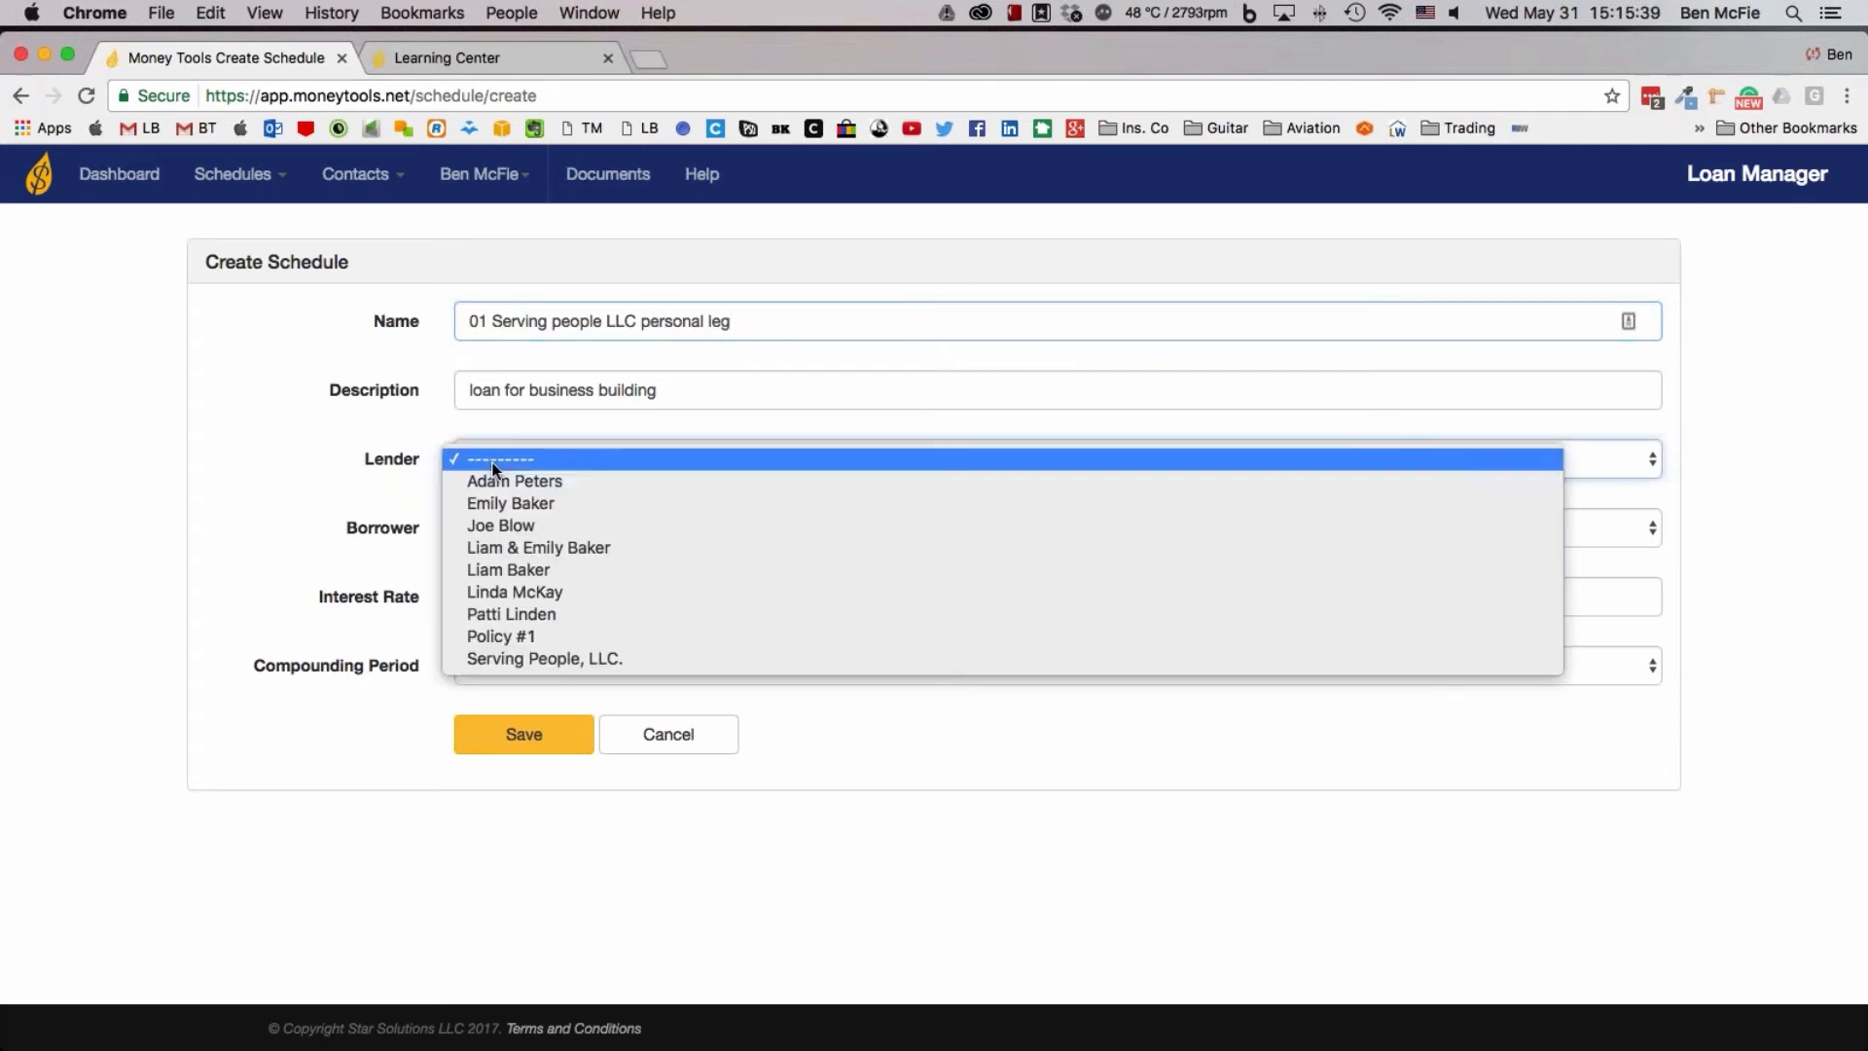
left_click(522, 635)
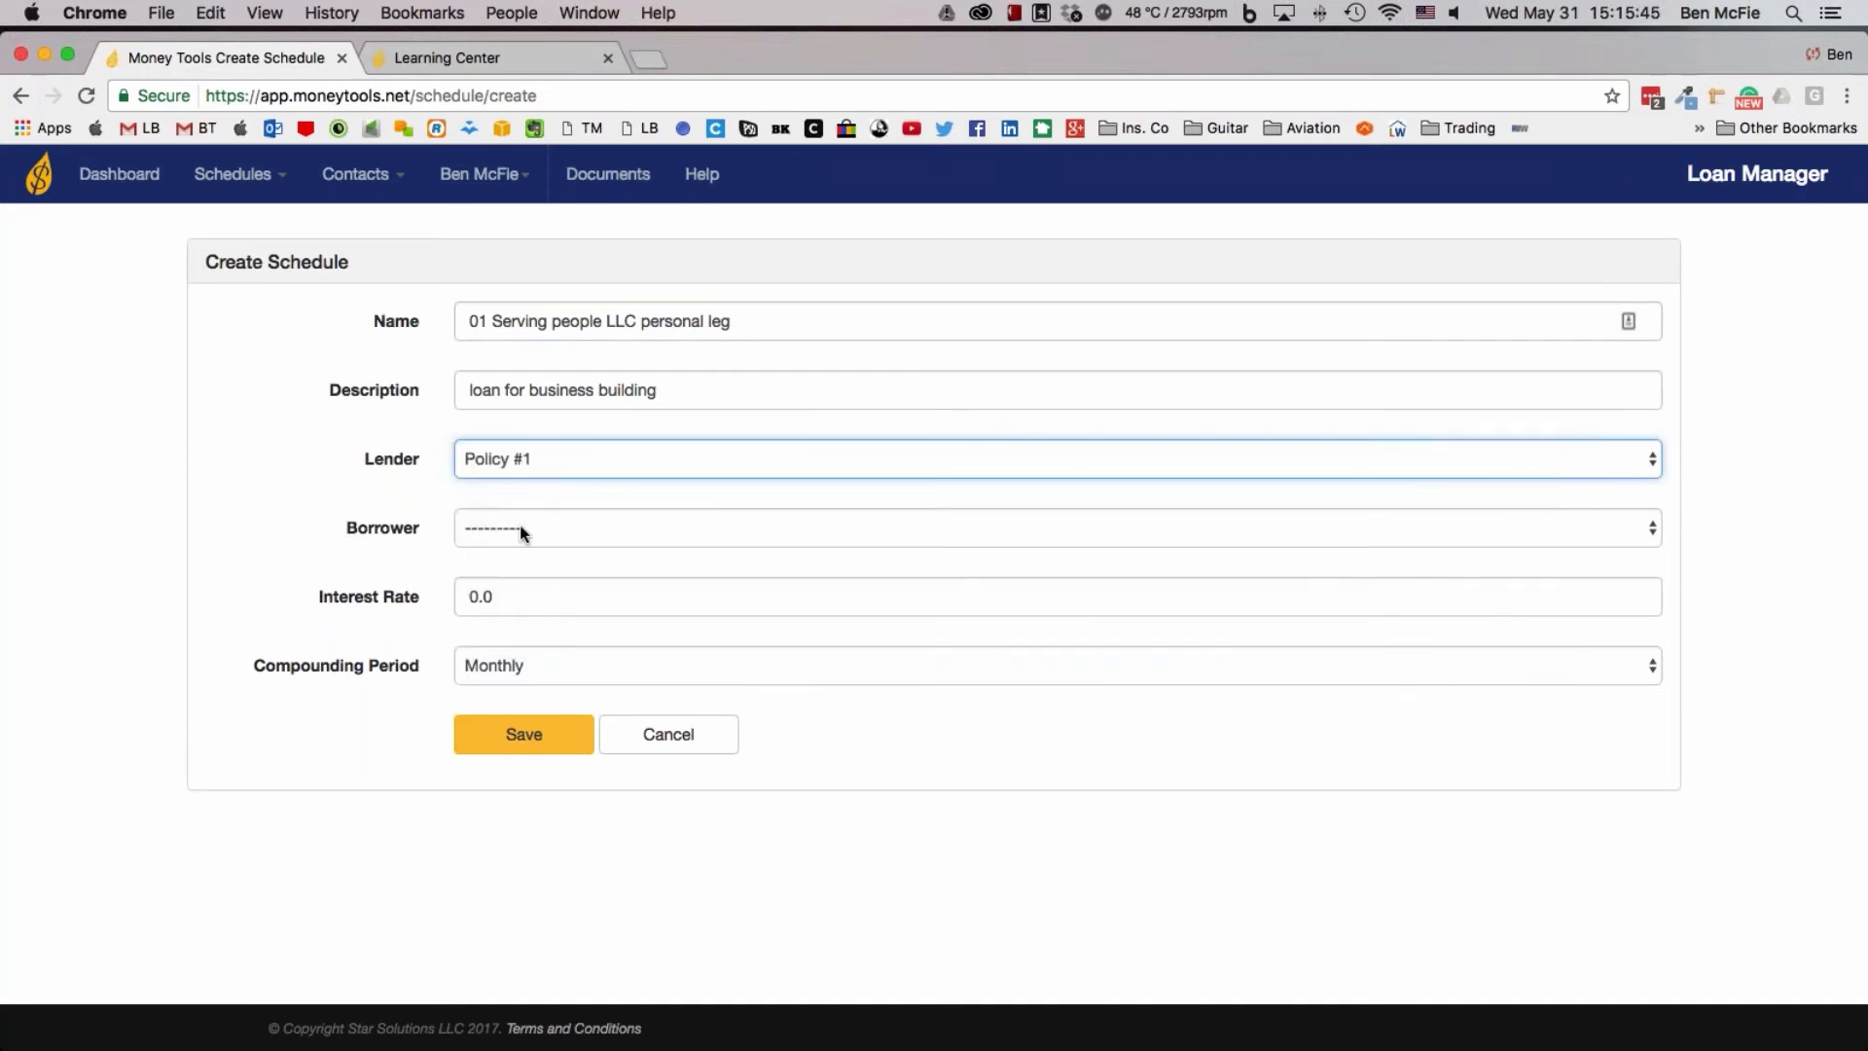
left_click(520, 528)
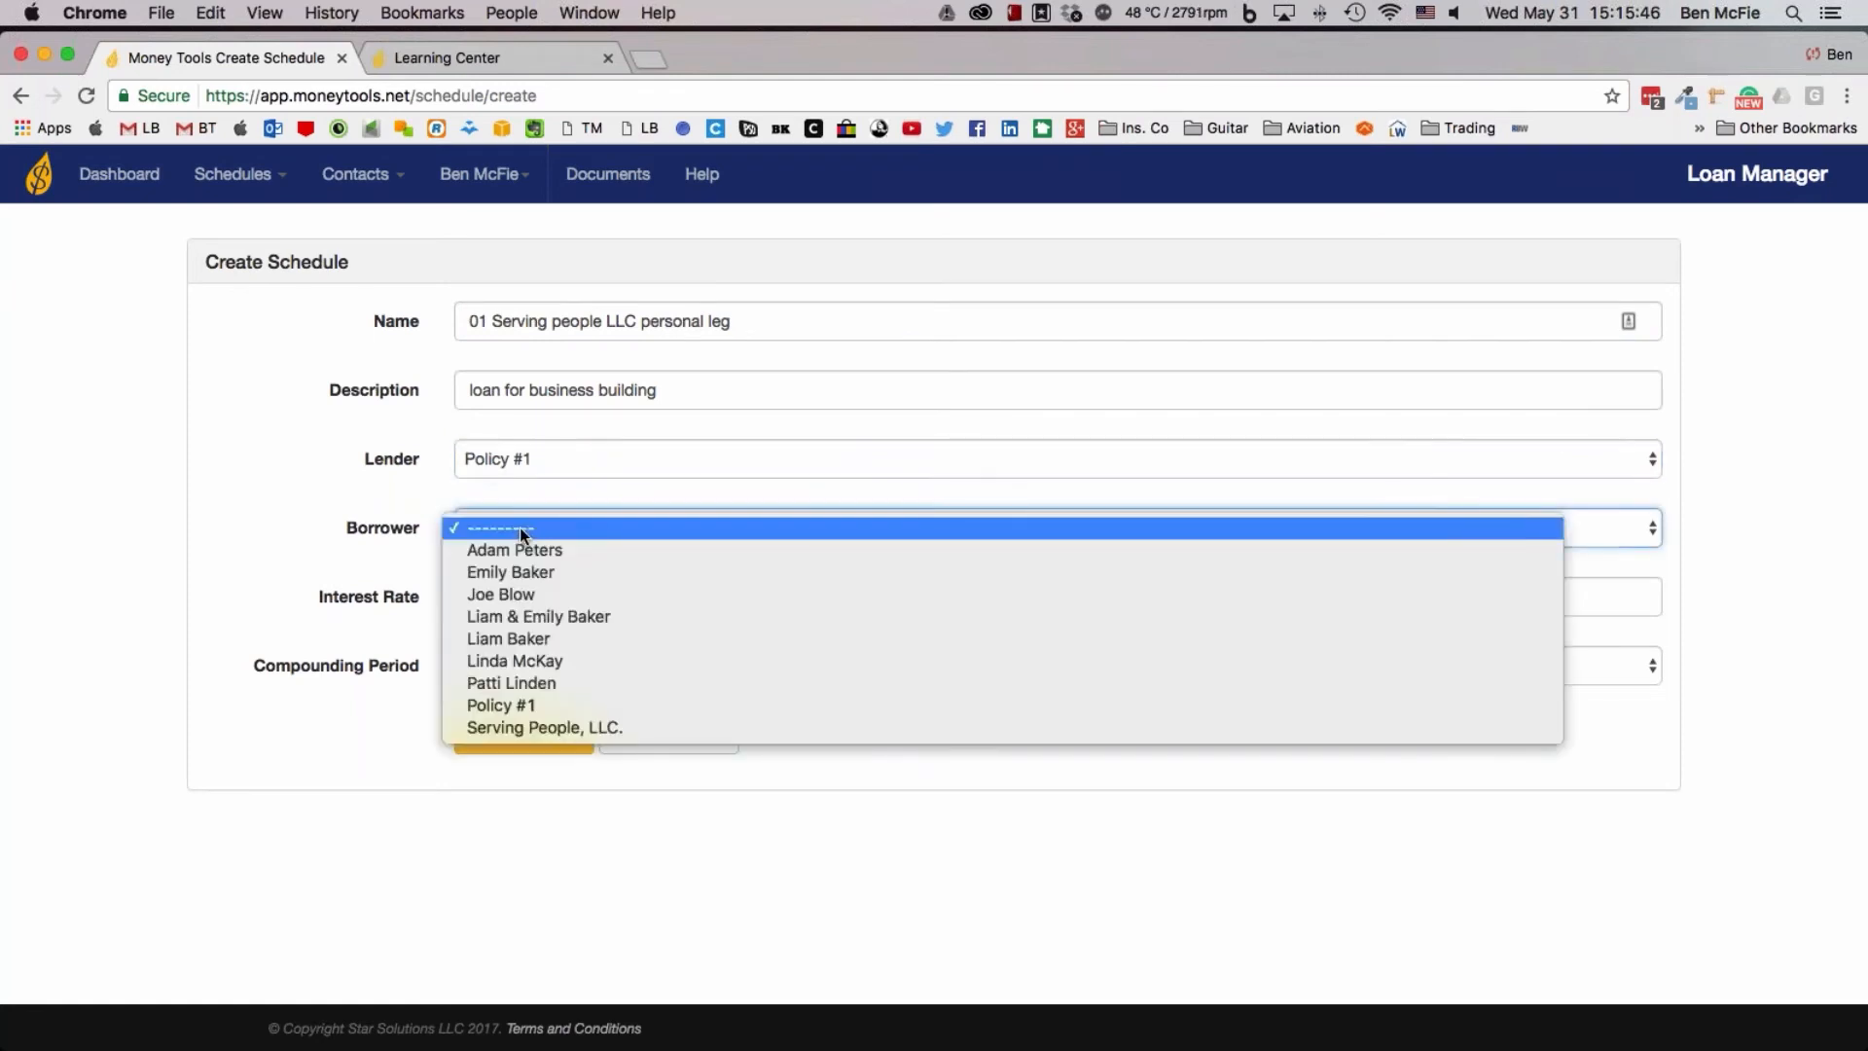
left_click(537, 621)
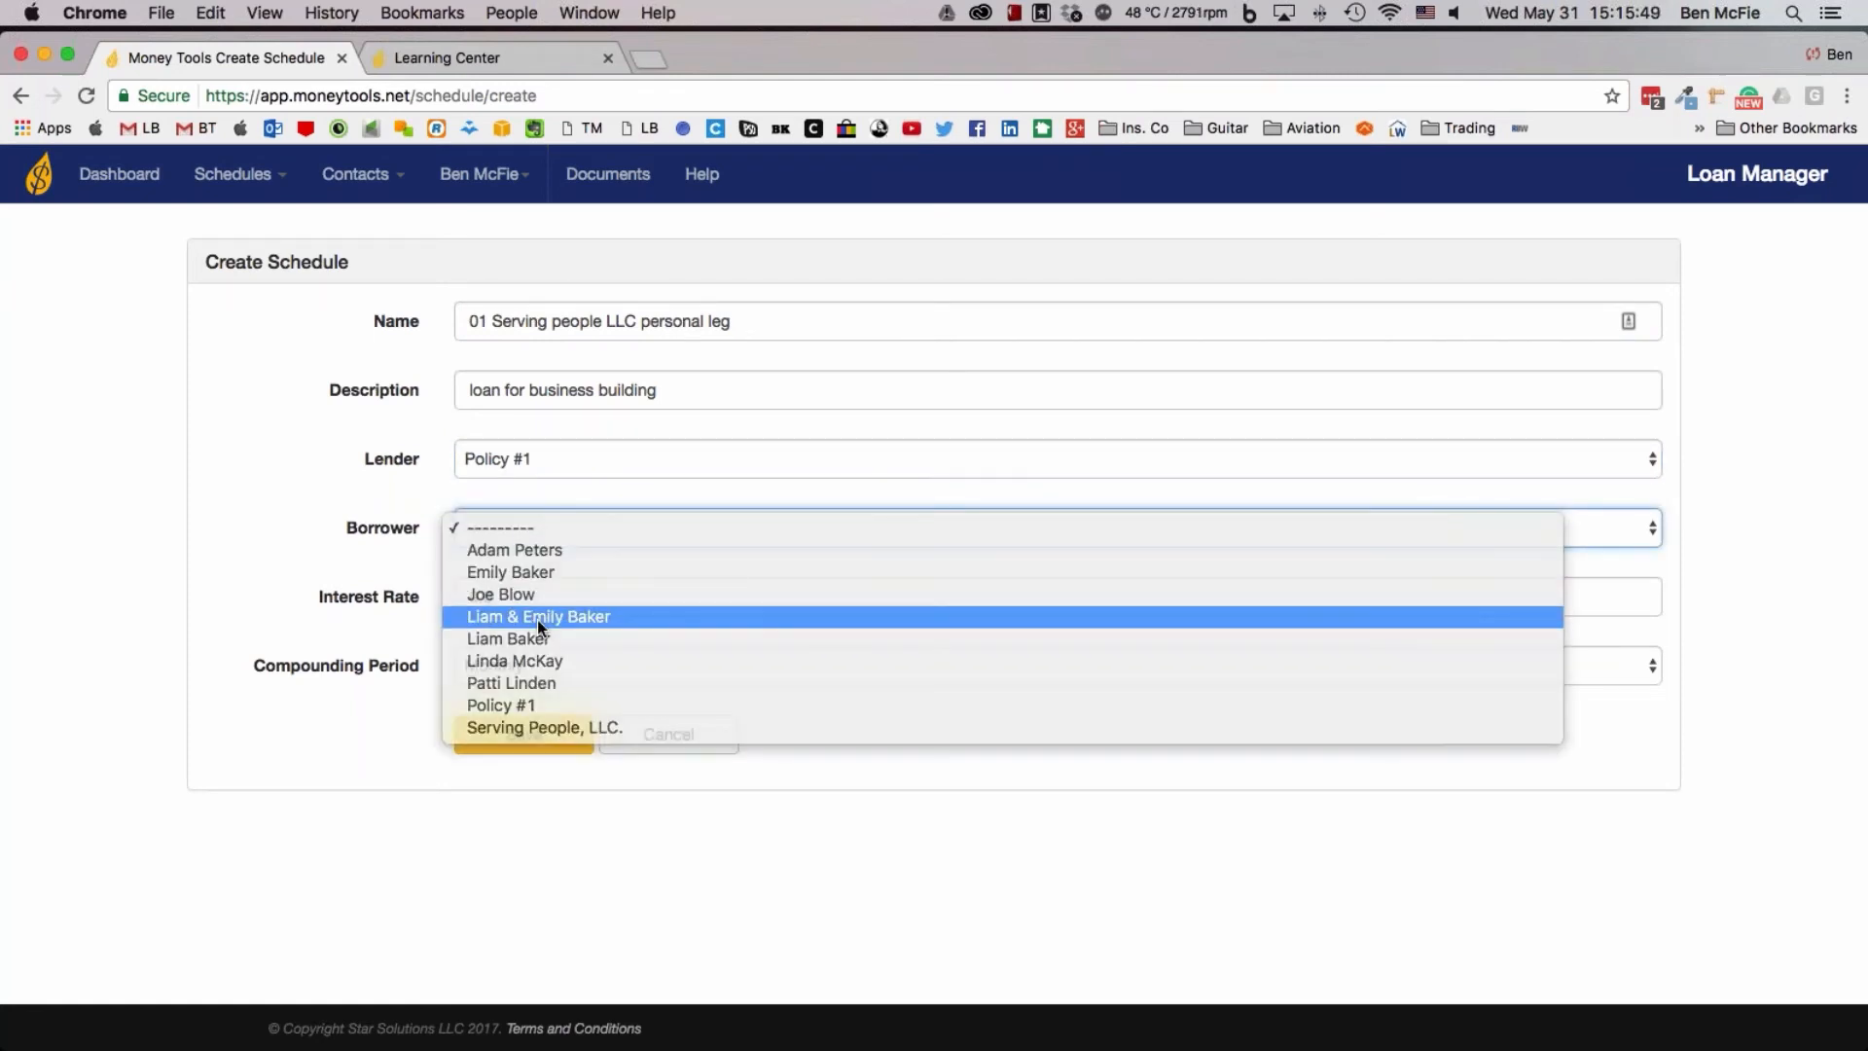
key("Tab")
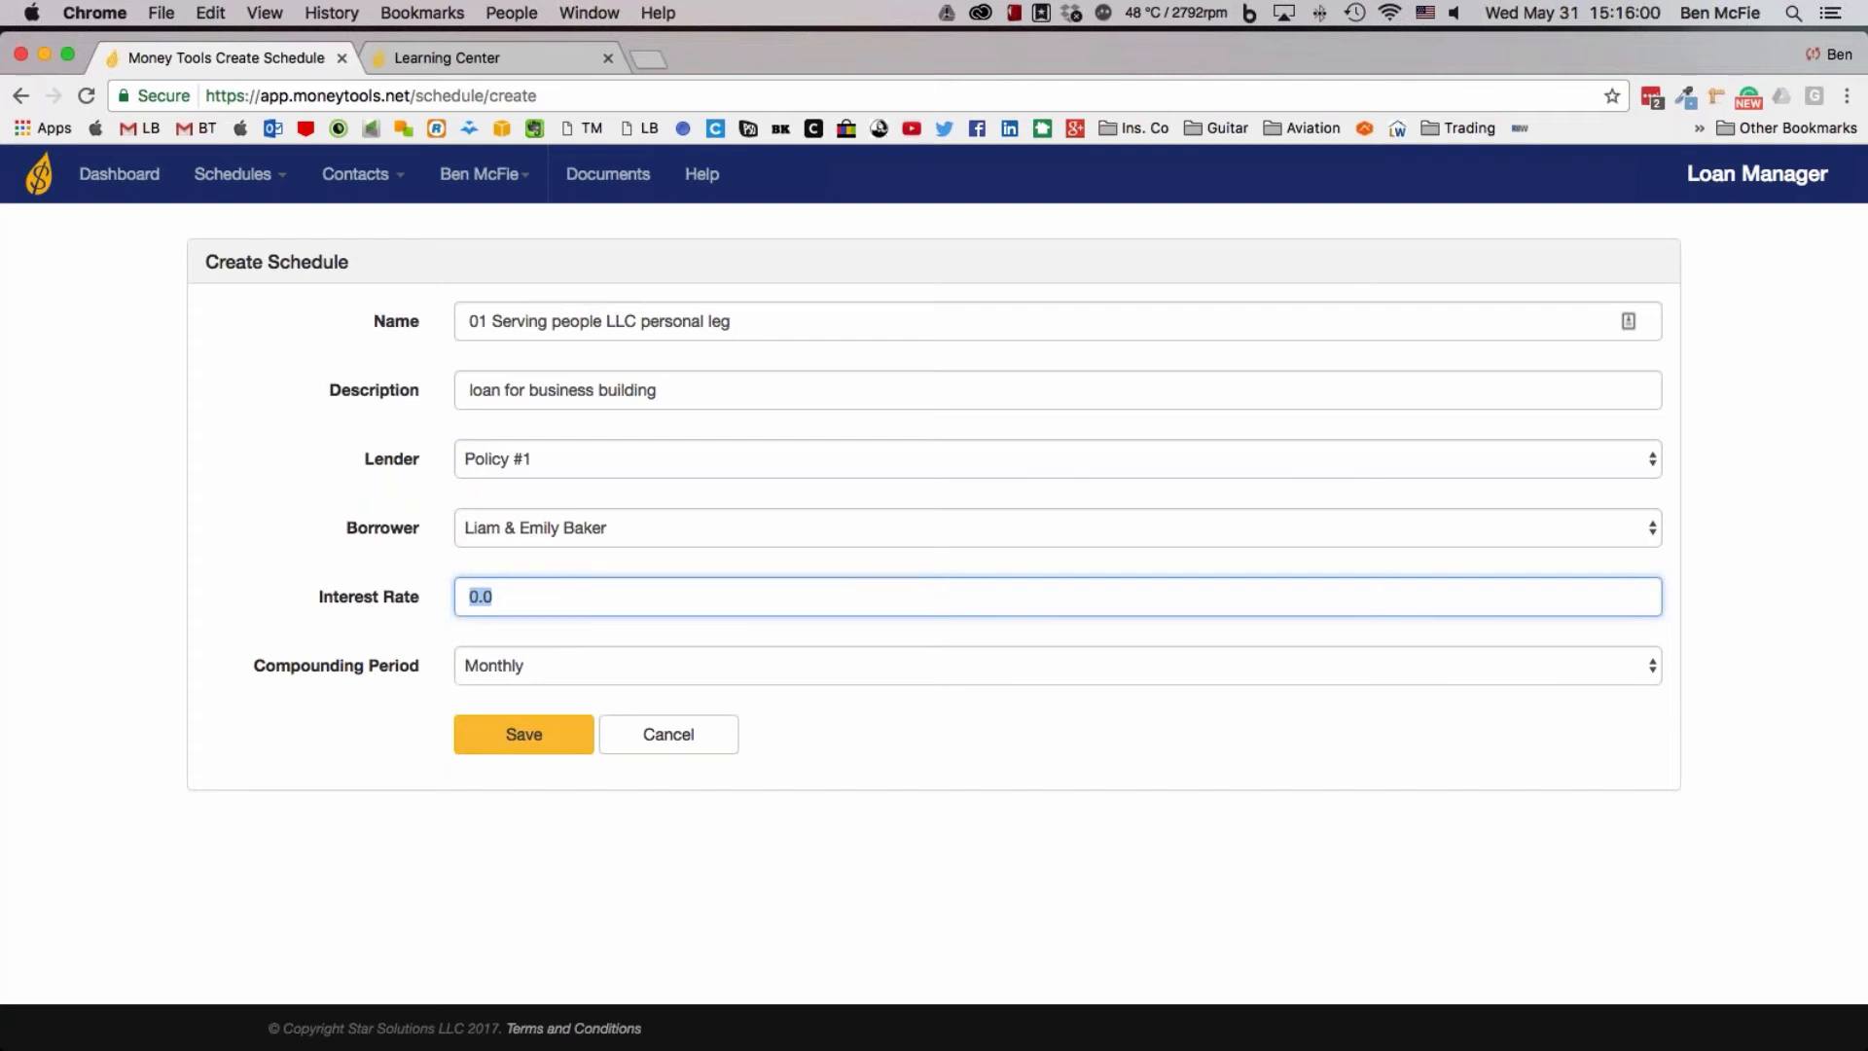
type("8")
left_click(550, 739)
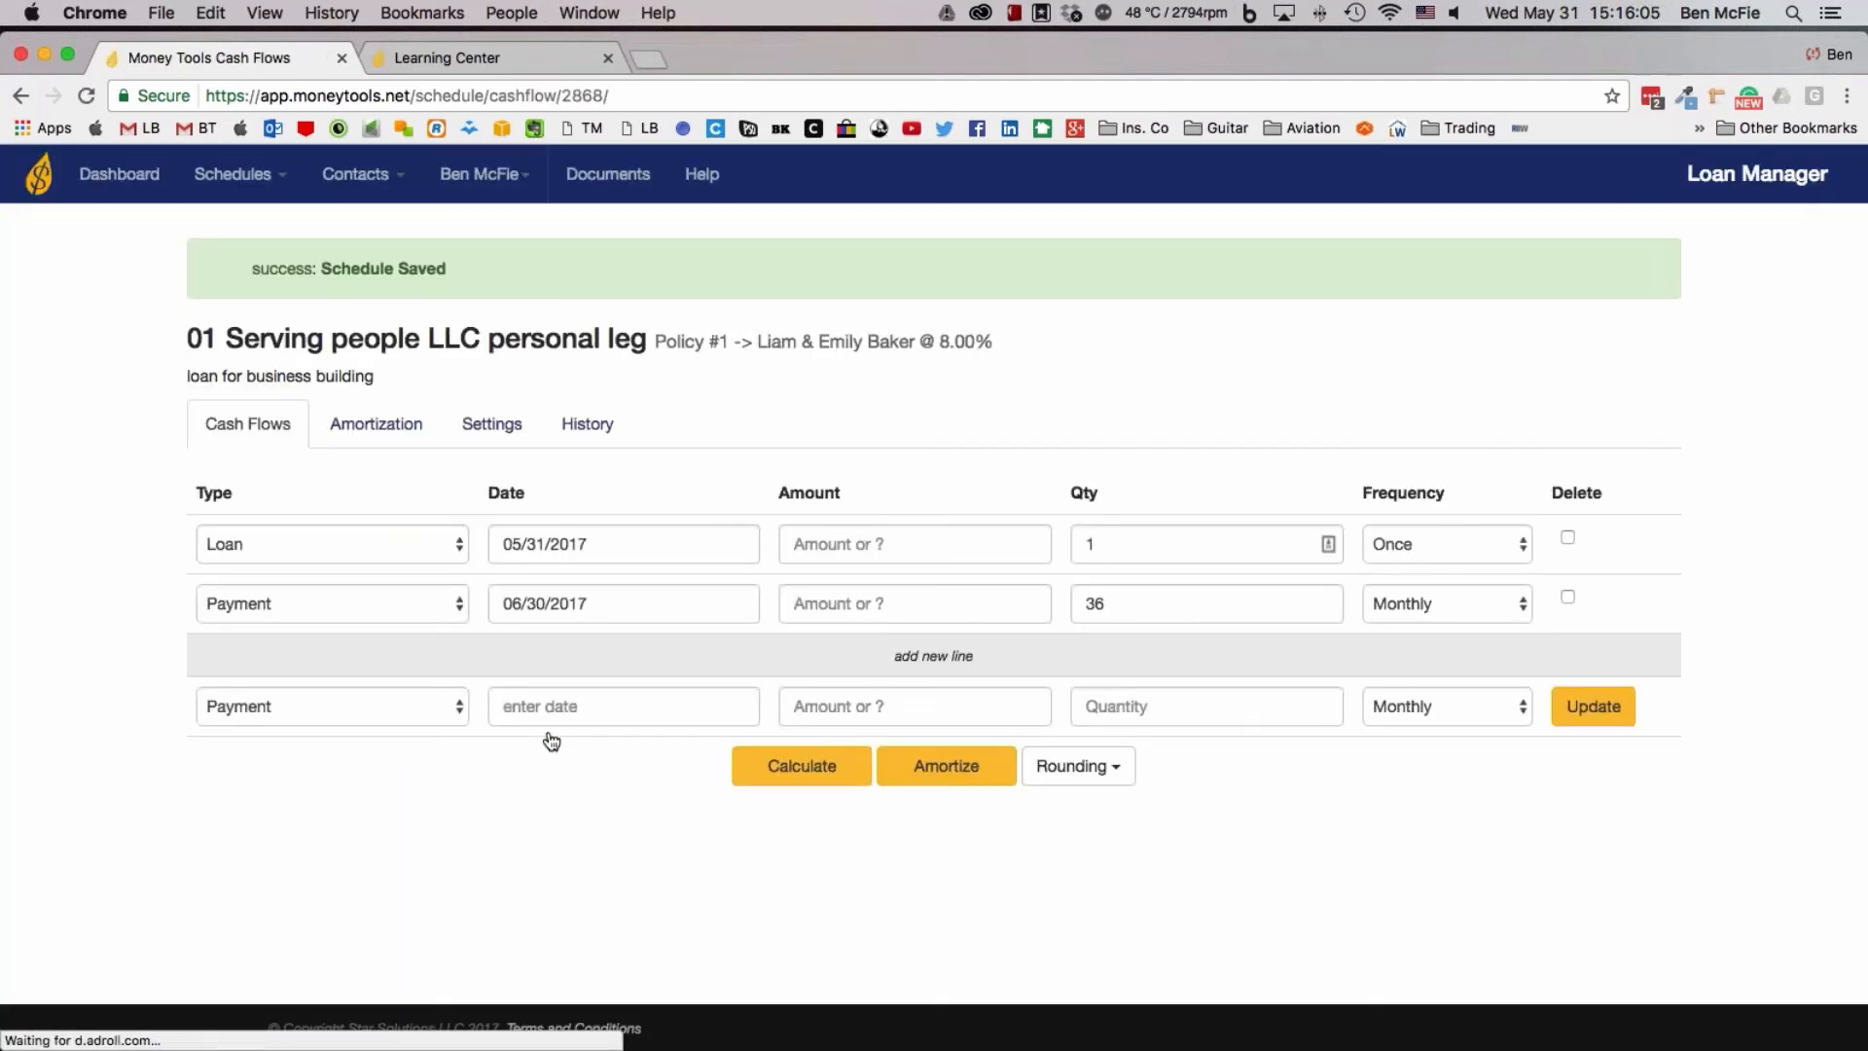
Enter a loan amount of 40000 repaid in 120 monthly payments, and calculate the missing payment amount
left_click_drag(1188, 600, 1056, 604)
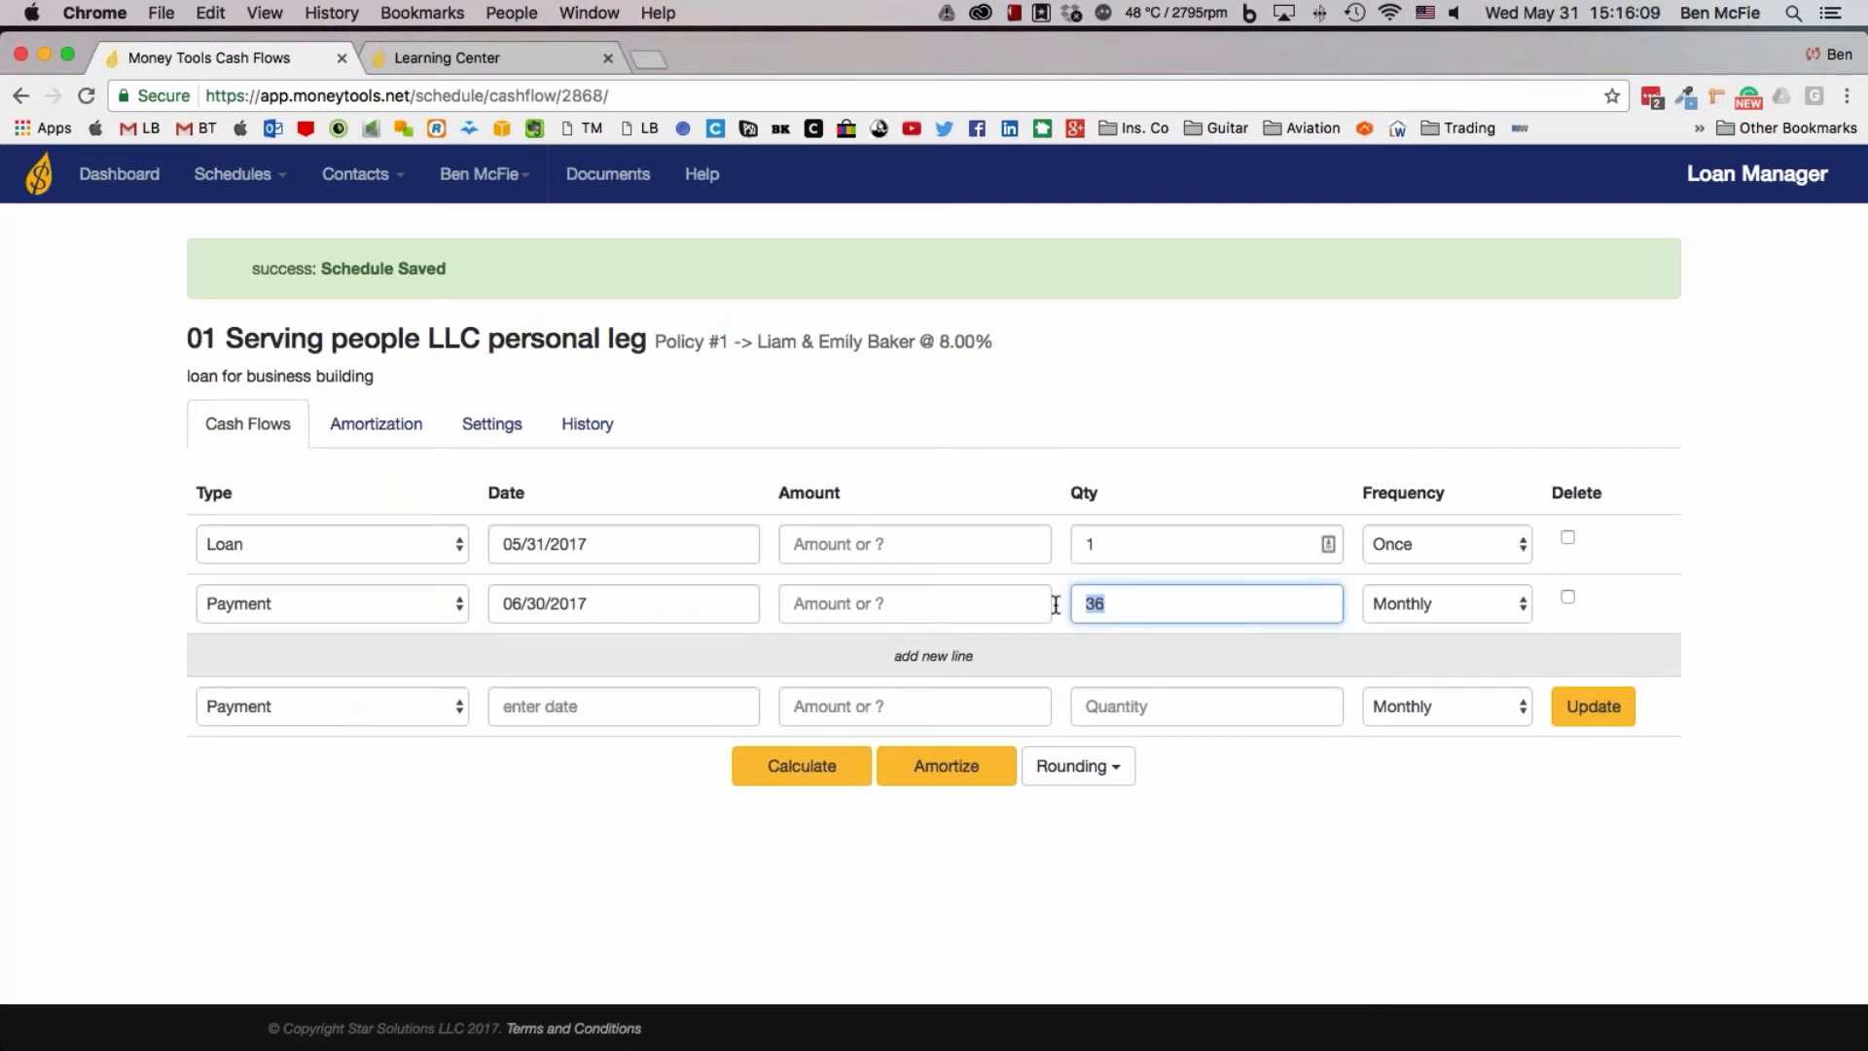
type("120")
left_click(914, 544)
type("4000")
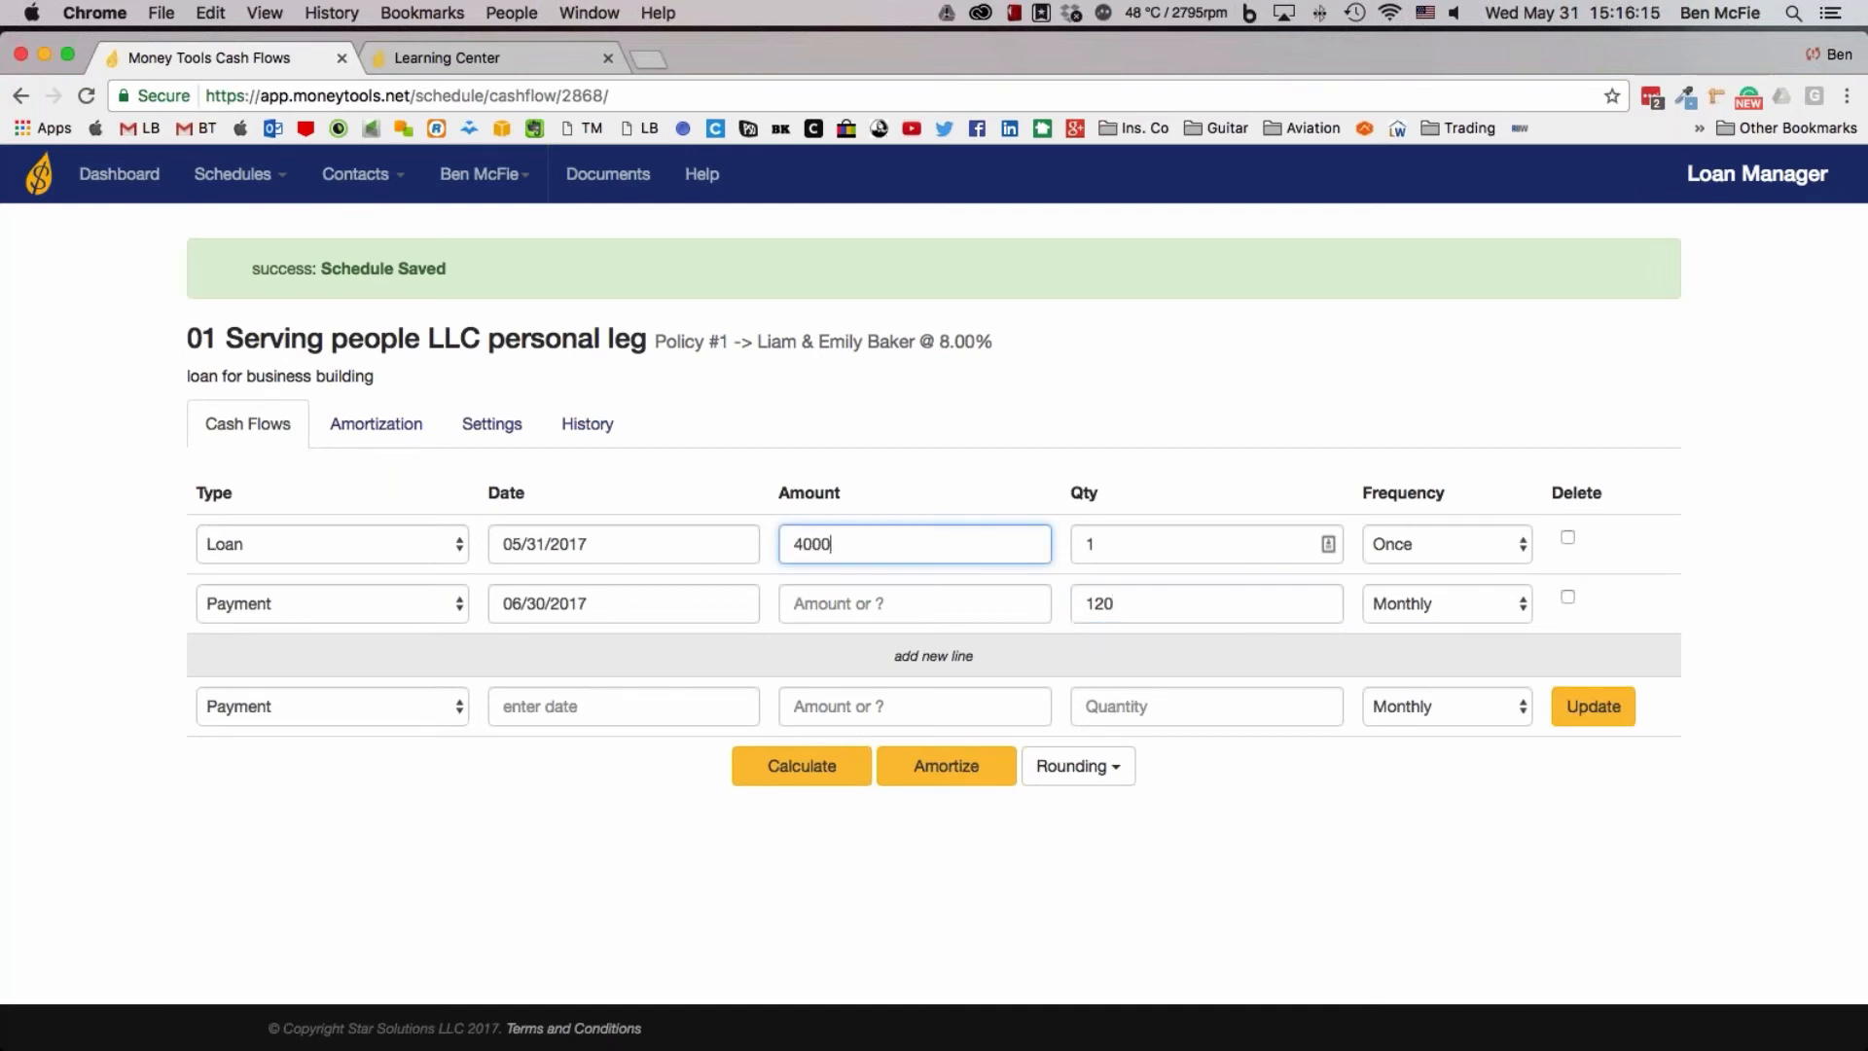
type("0")
left_click(830, 768)
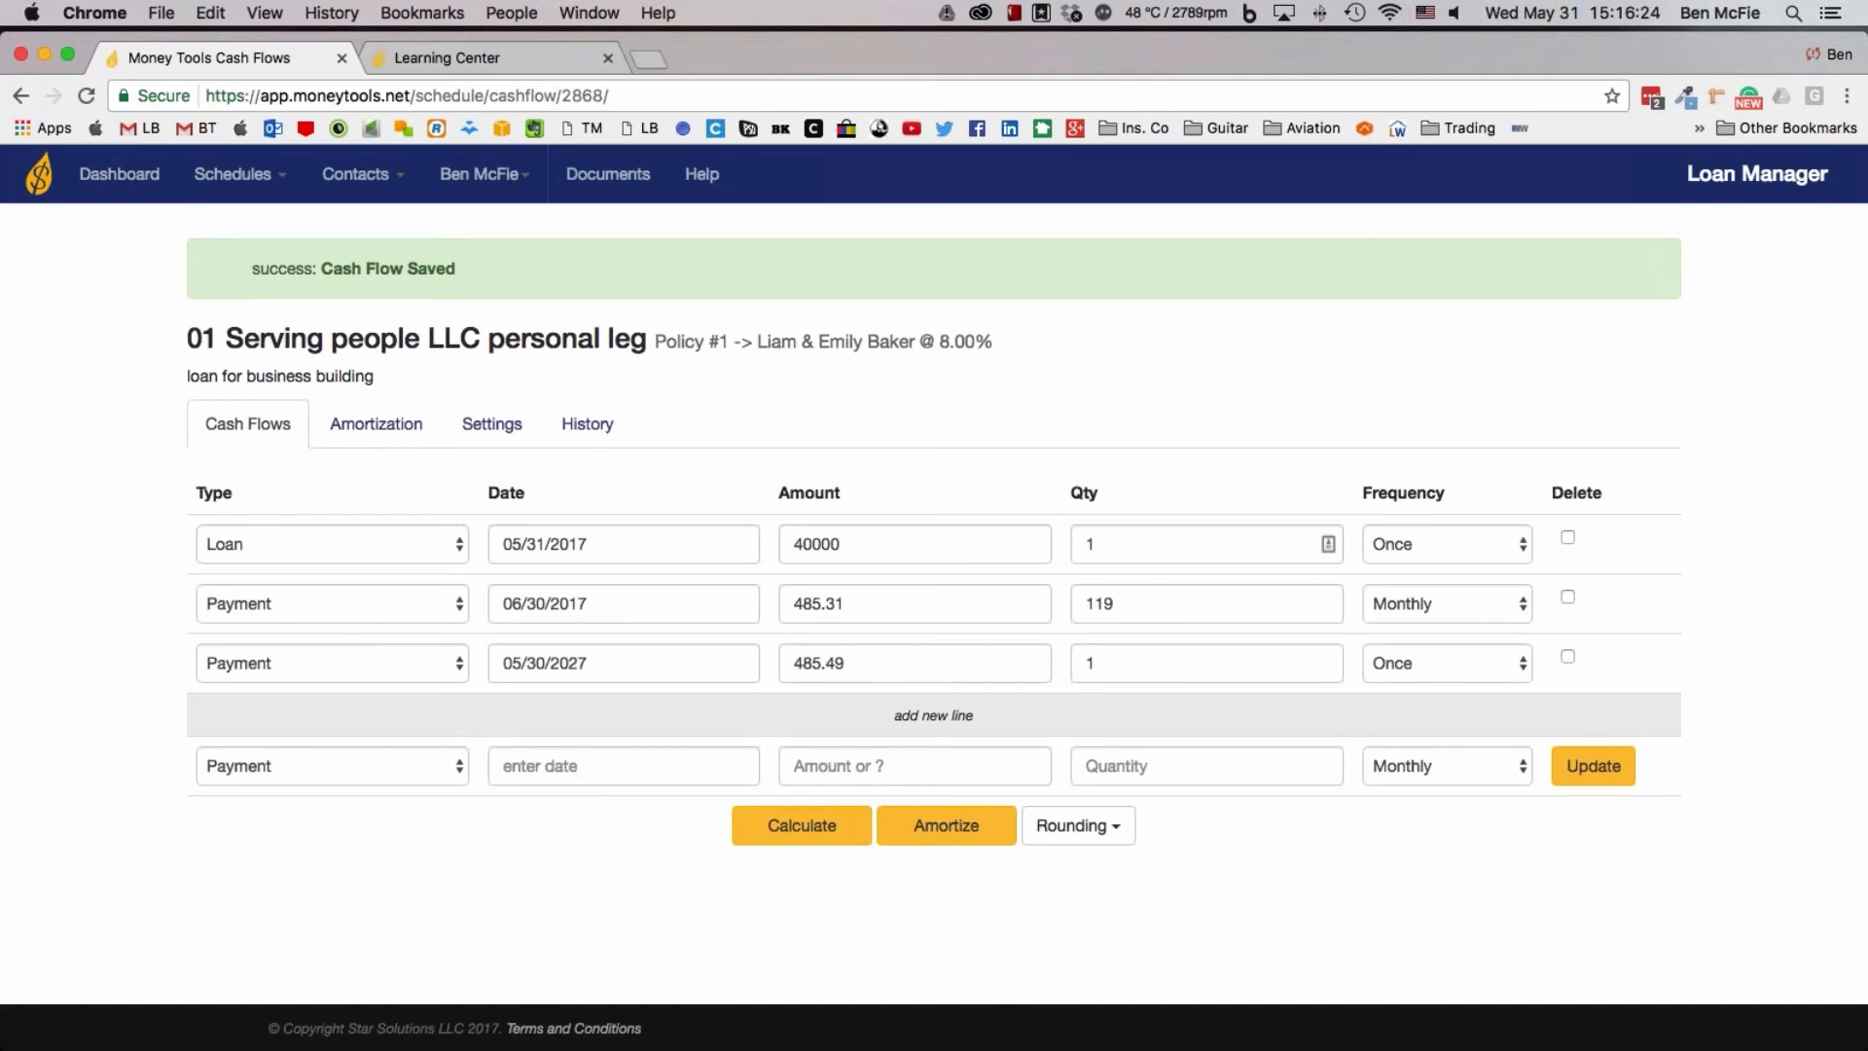
Amortize the loan and review its overview and yearly payment breakdown down to the totals
left_click_drag(848, 605, 754, 651)
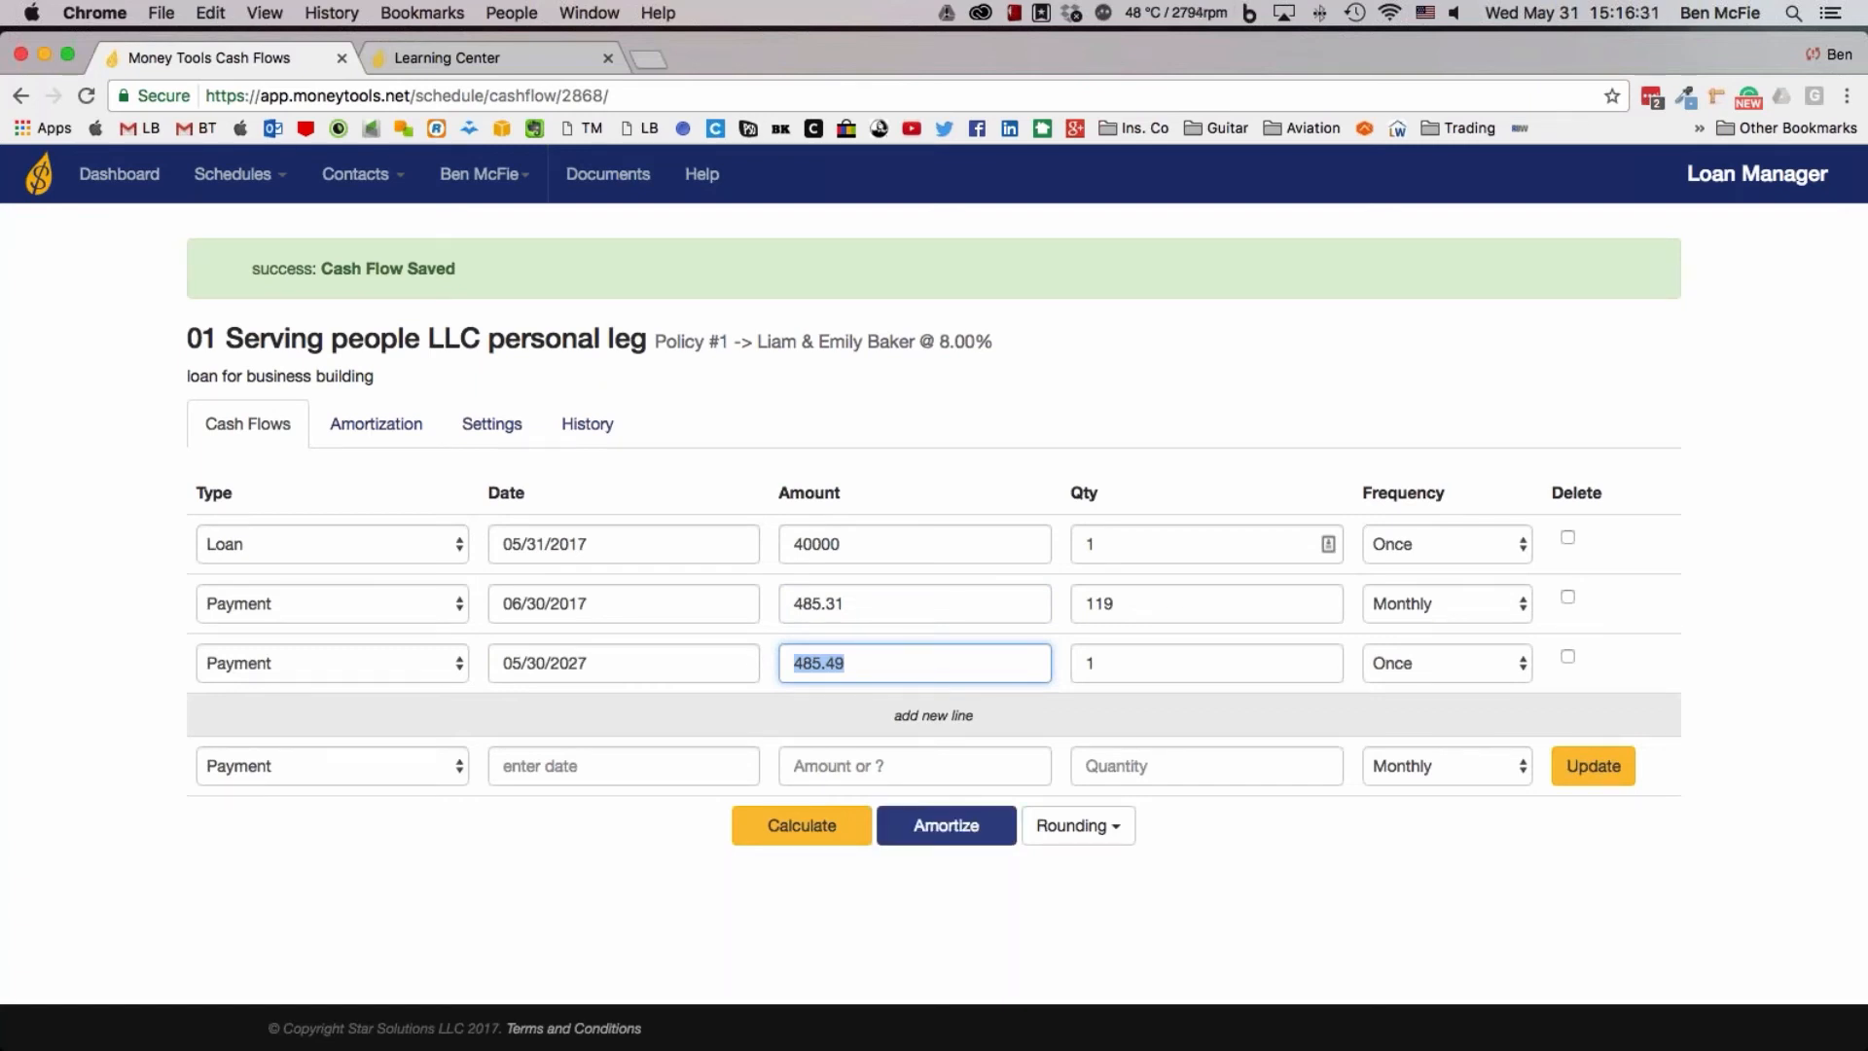
left_click(997, 842)
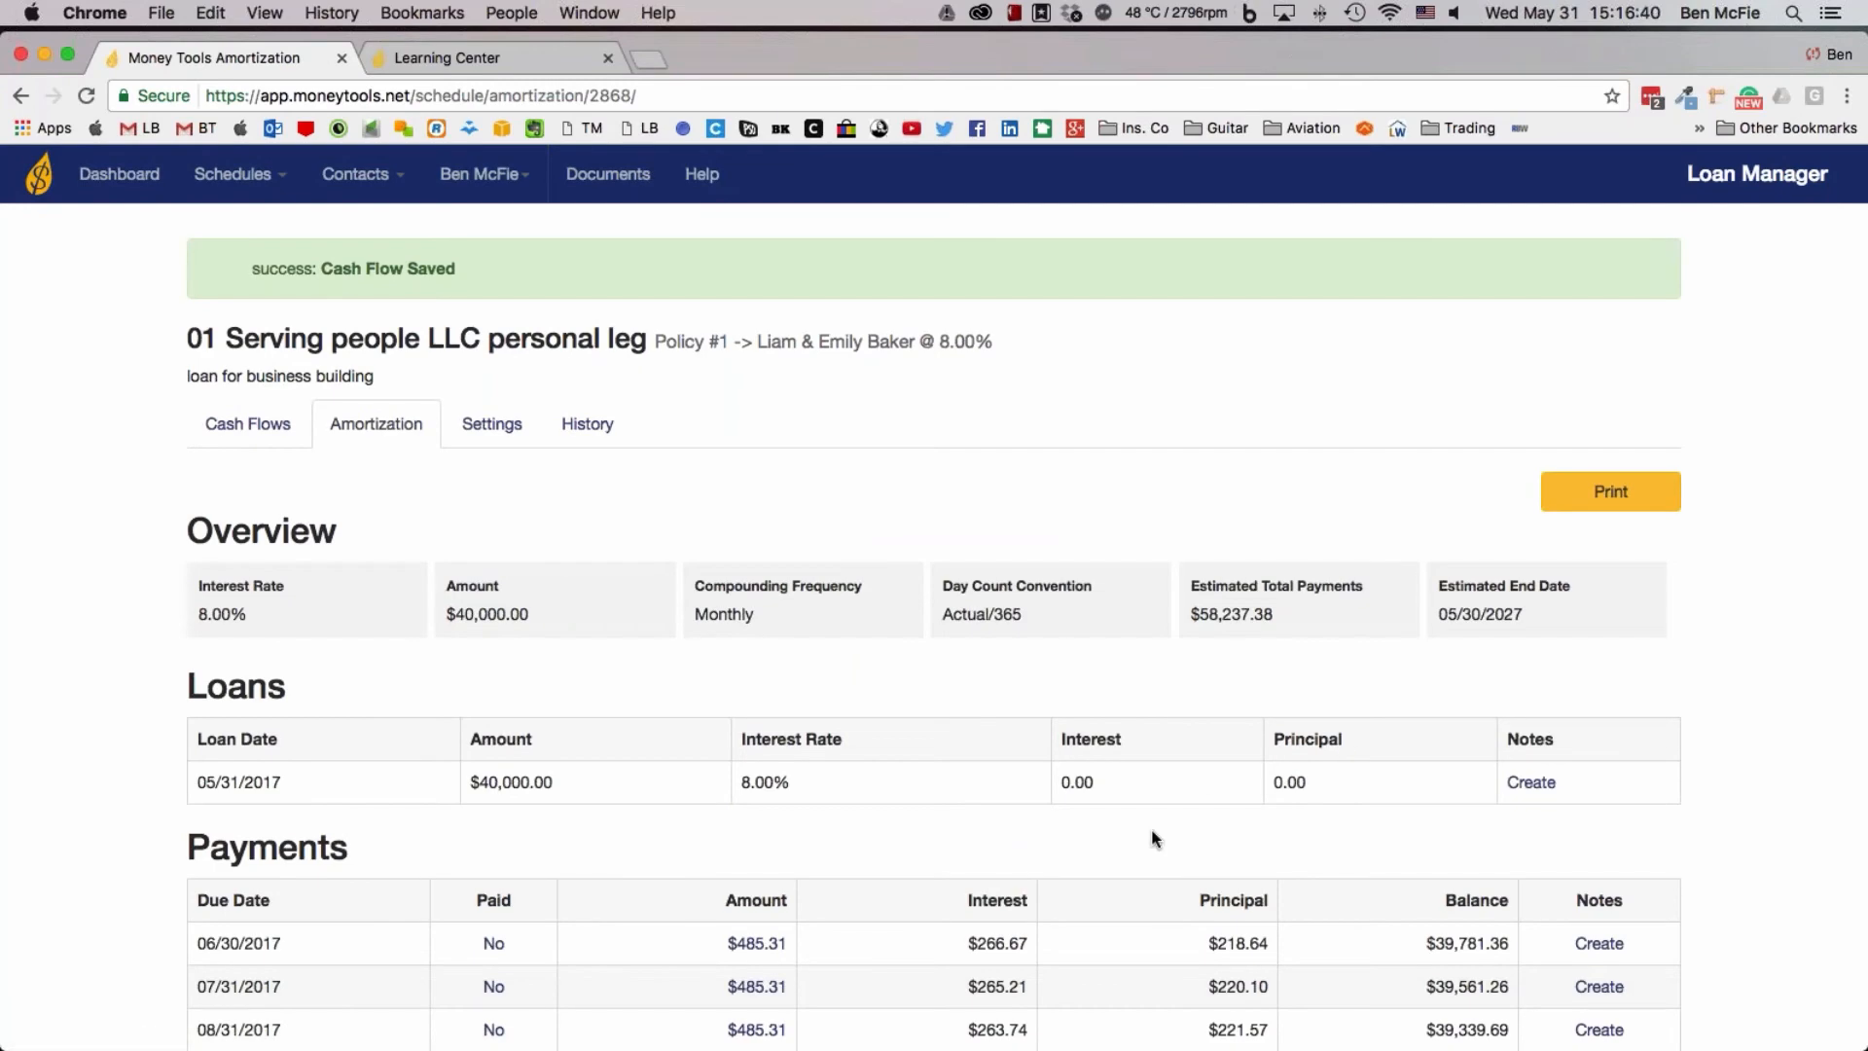
scroll(1155, 838, "down", 5)
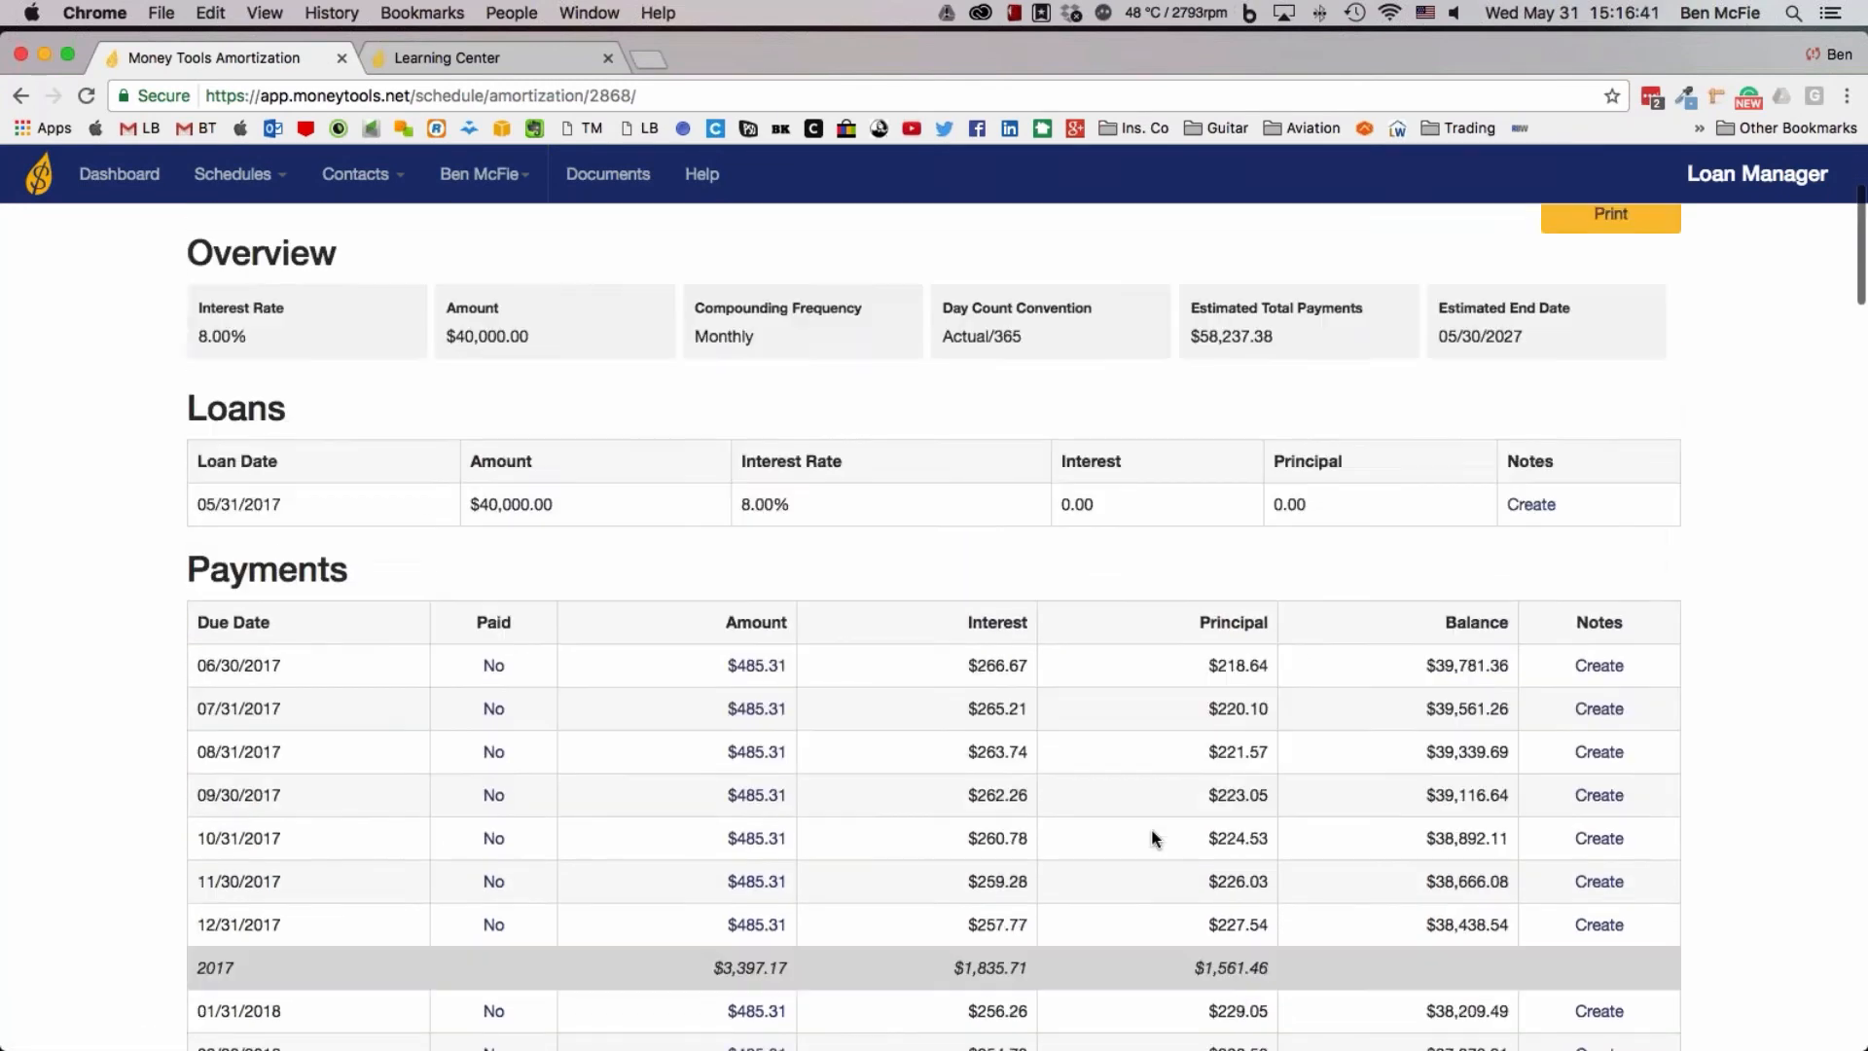
scroll(1154, 839, "down", 20)
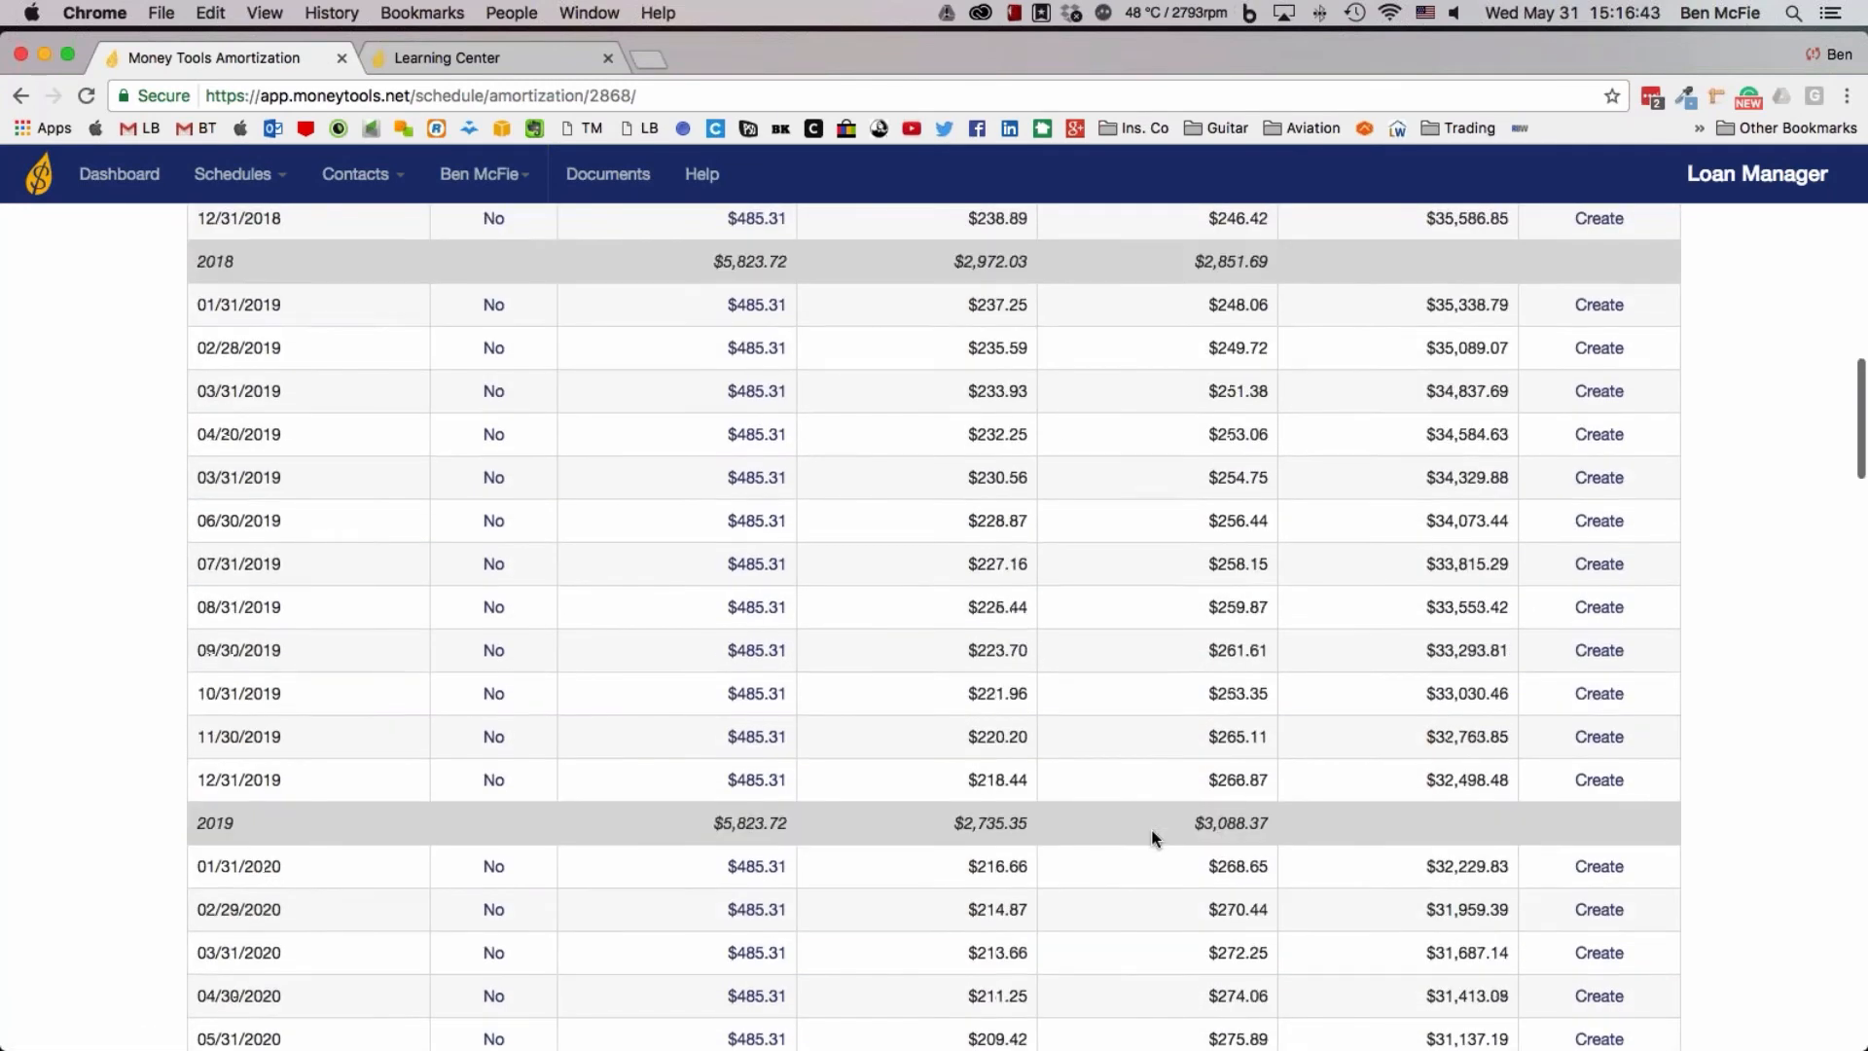
scroll(1155, 838, "down", 20)
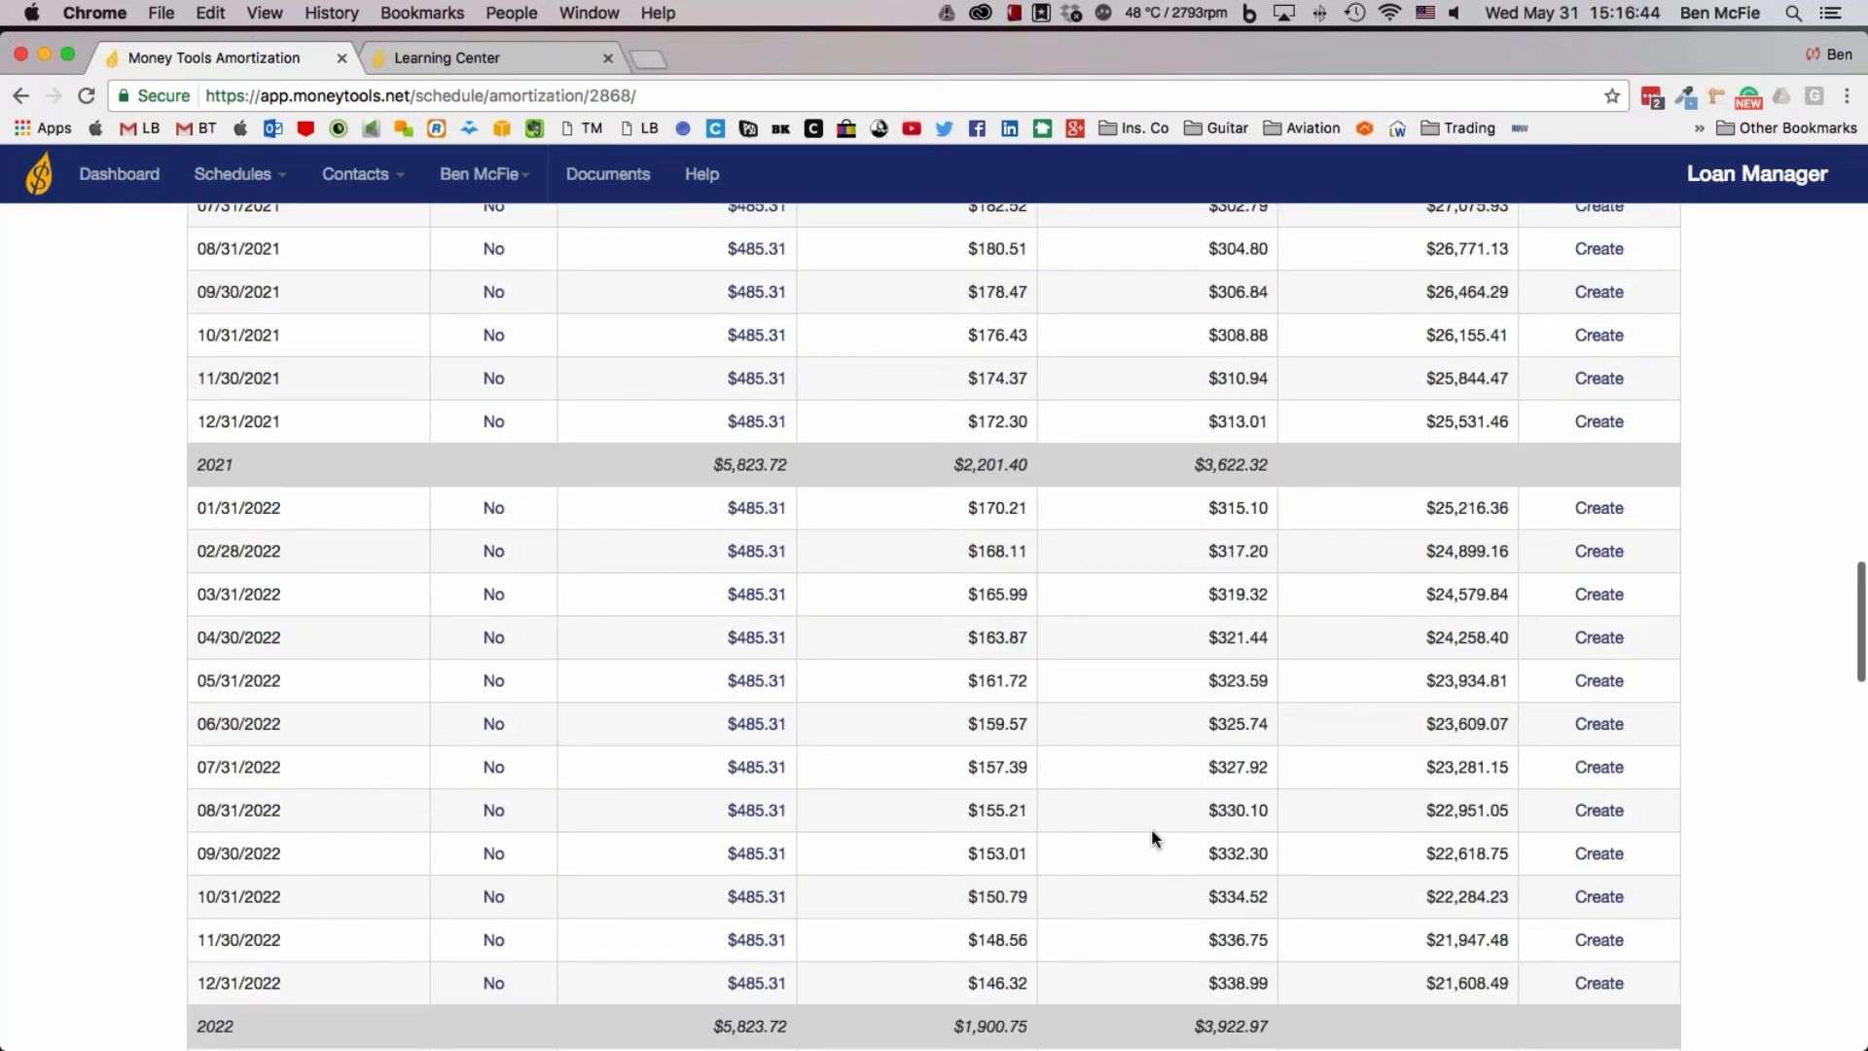
scroll(1155, 839, "down", 15)
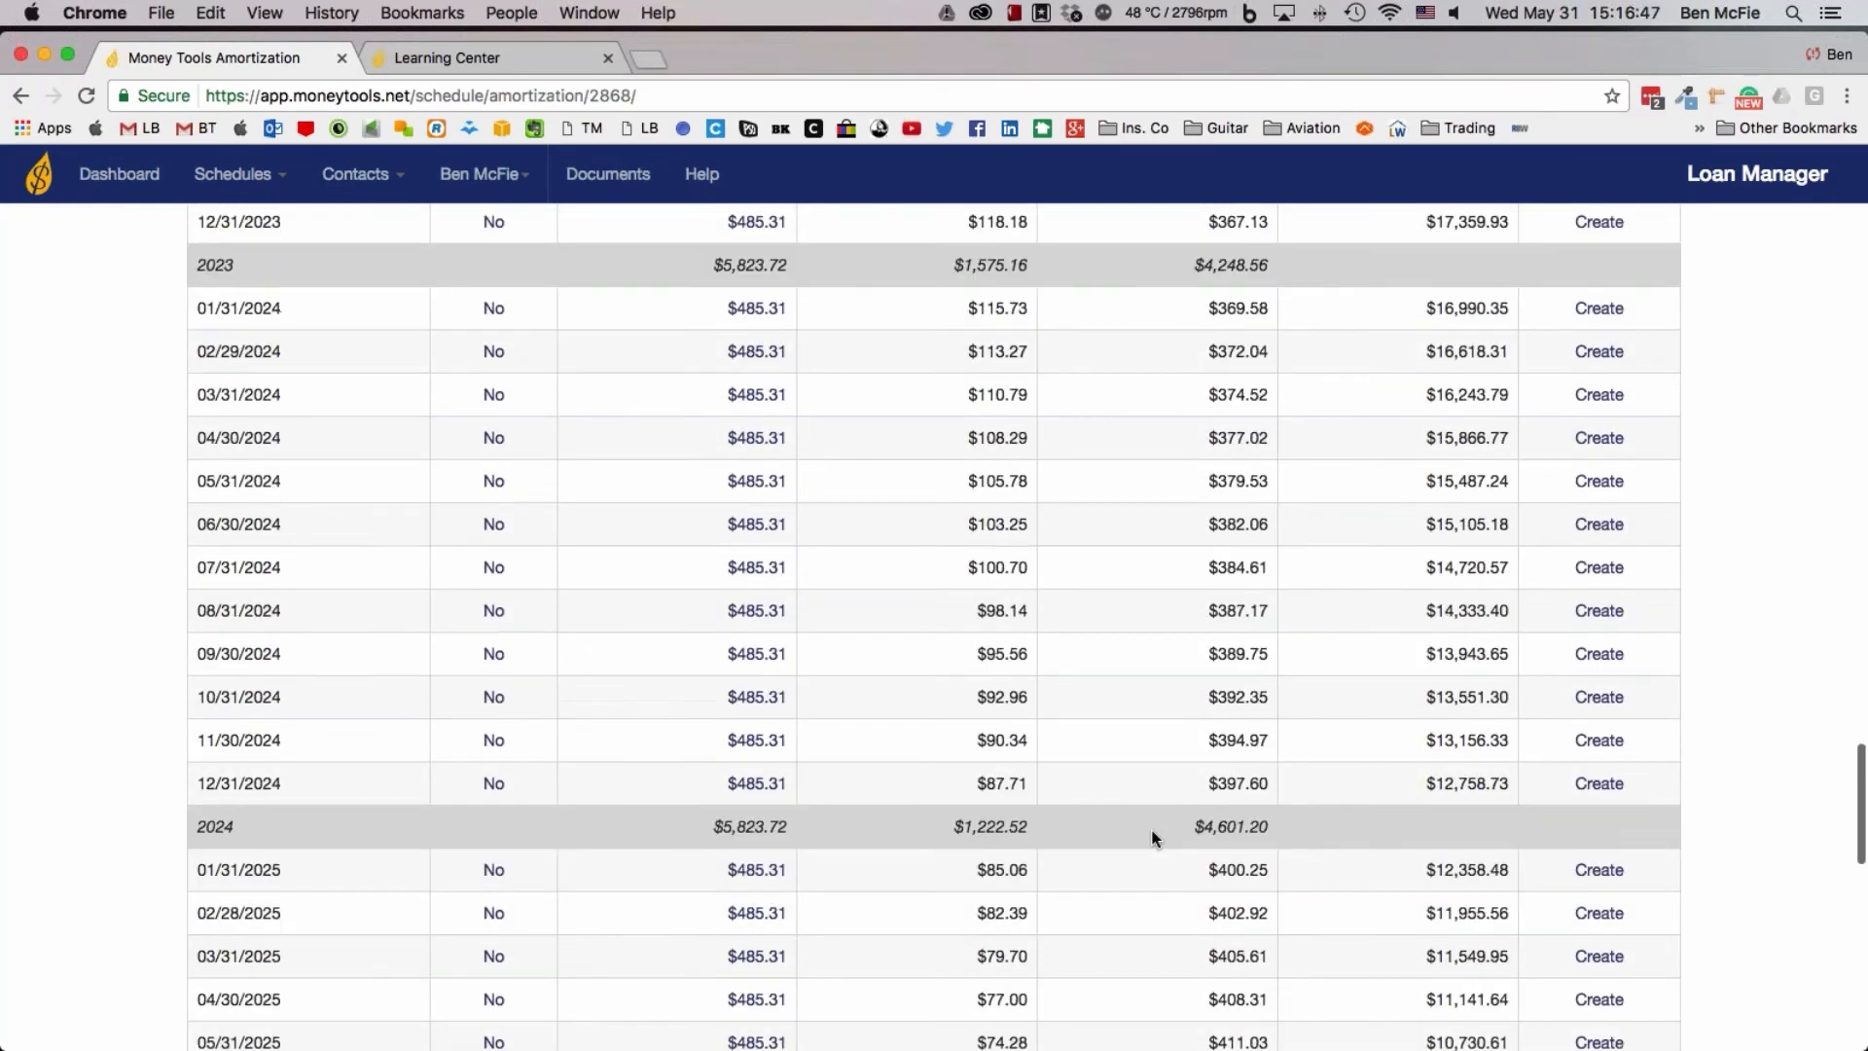
scroll(1155, 839, "down", 20)
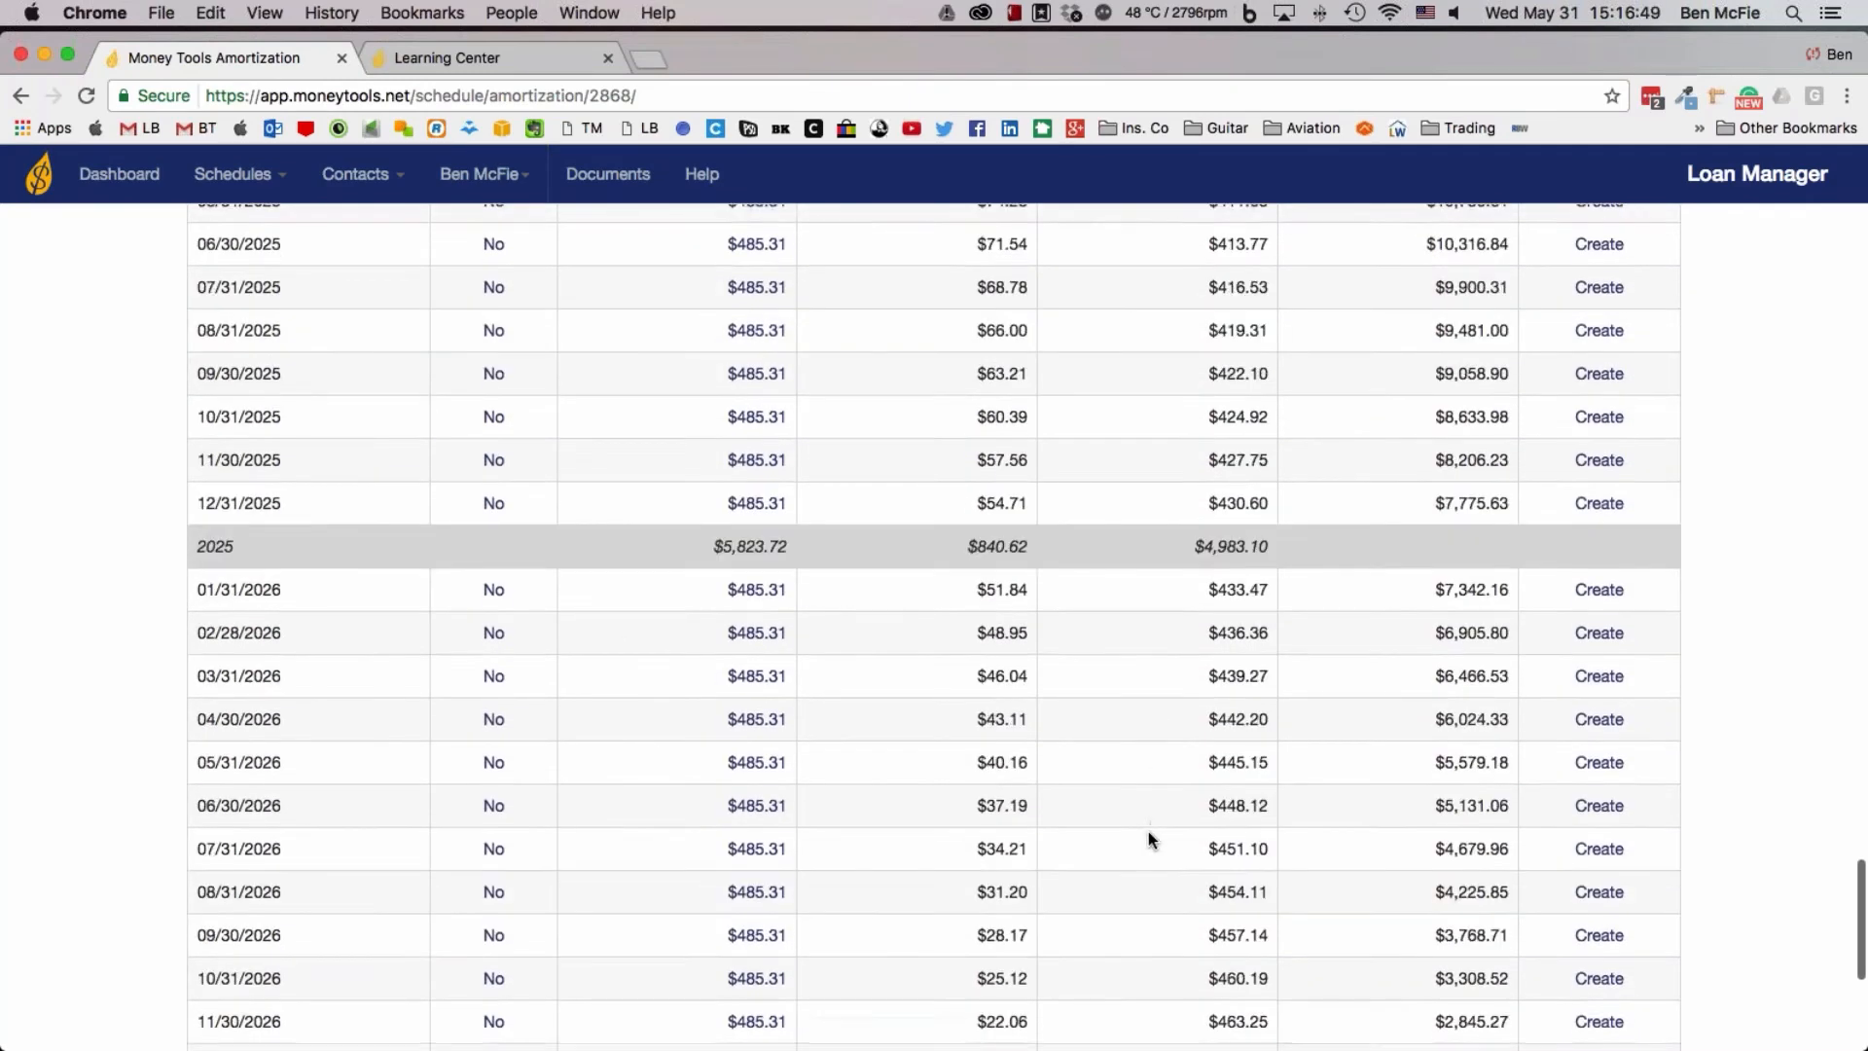
scroll(1144, 843, "down", 3)
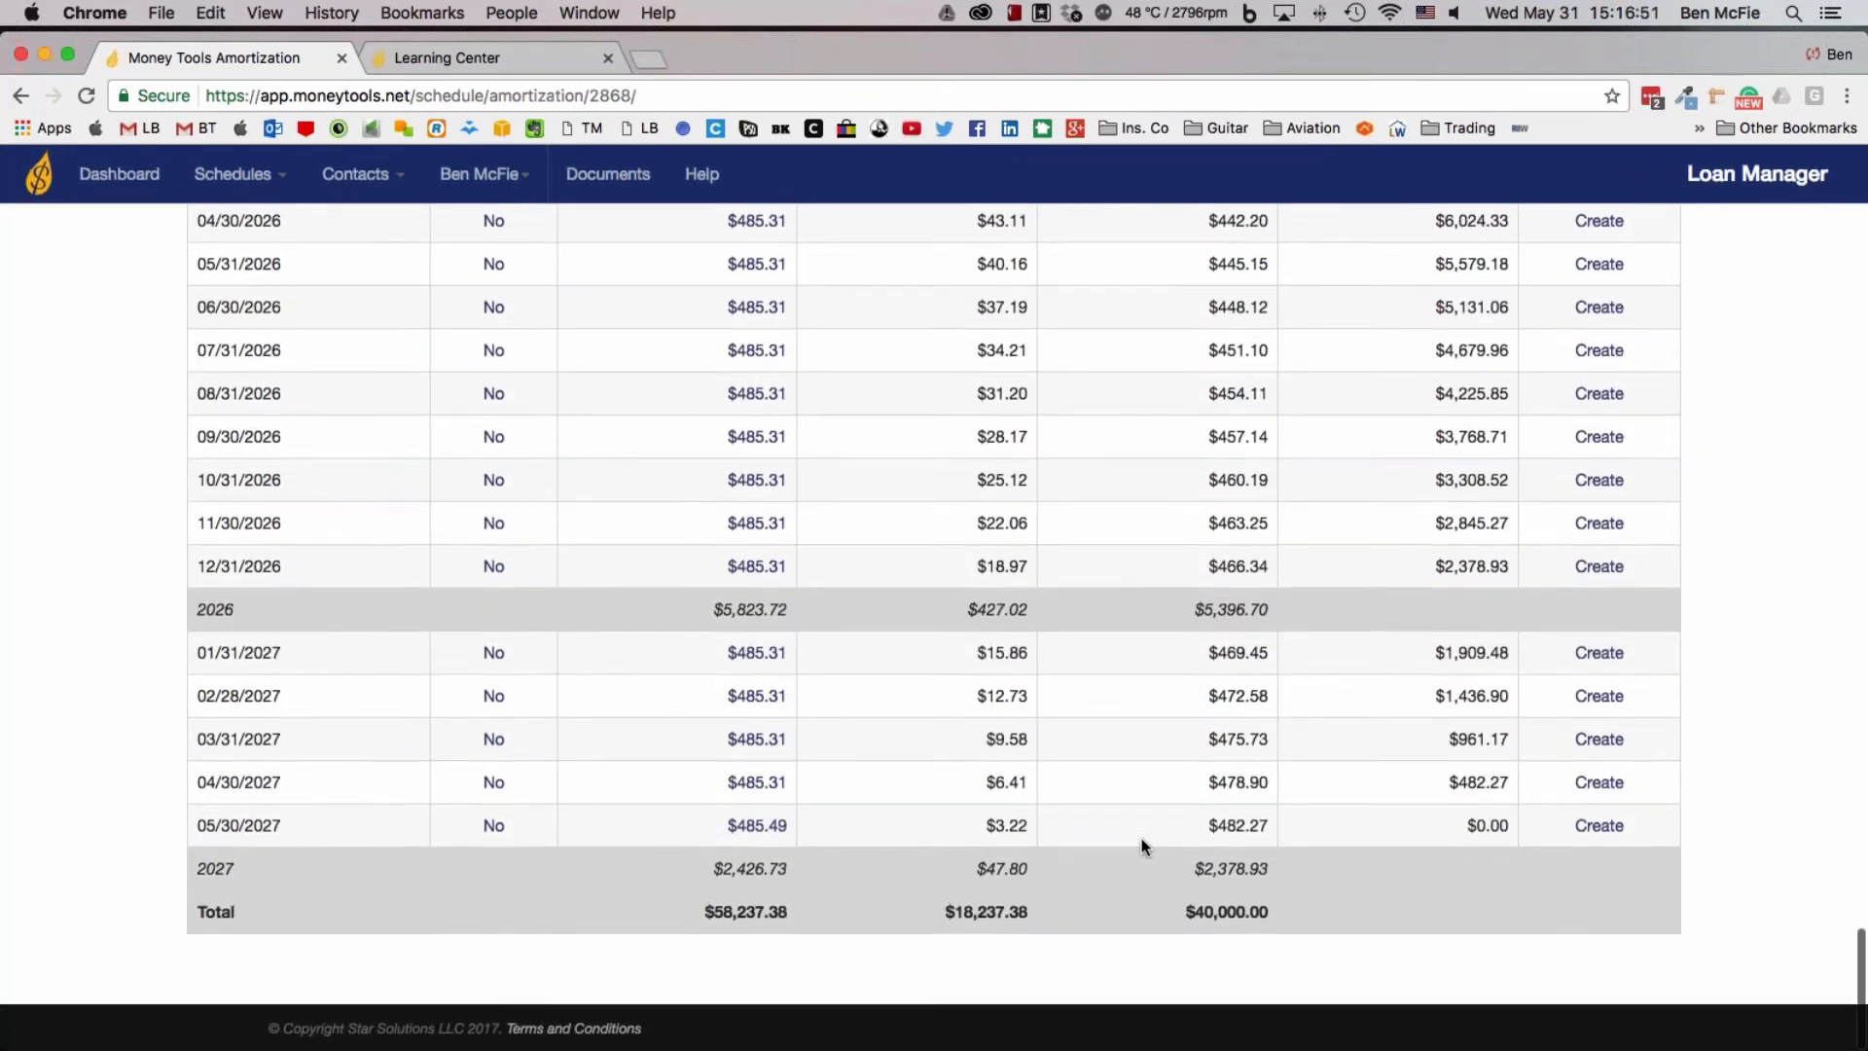
scroll(1141, 840, "up", 20)
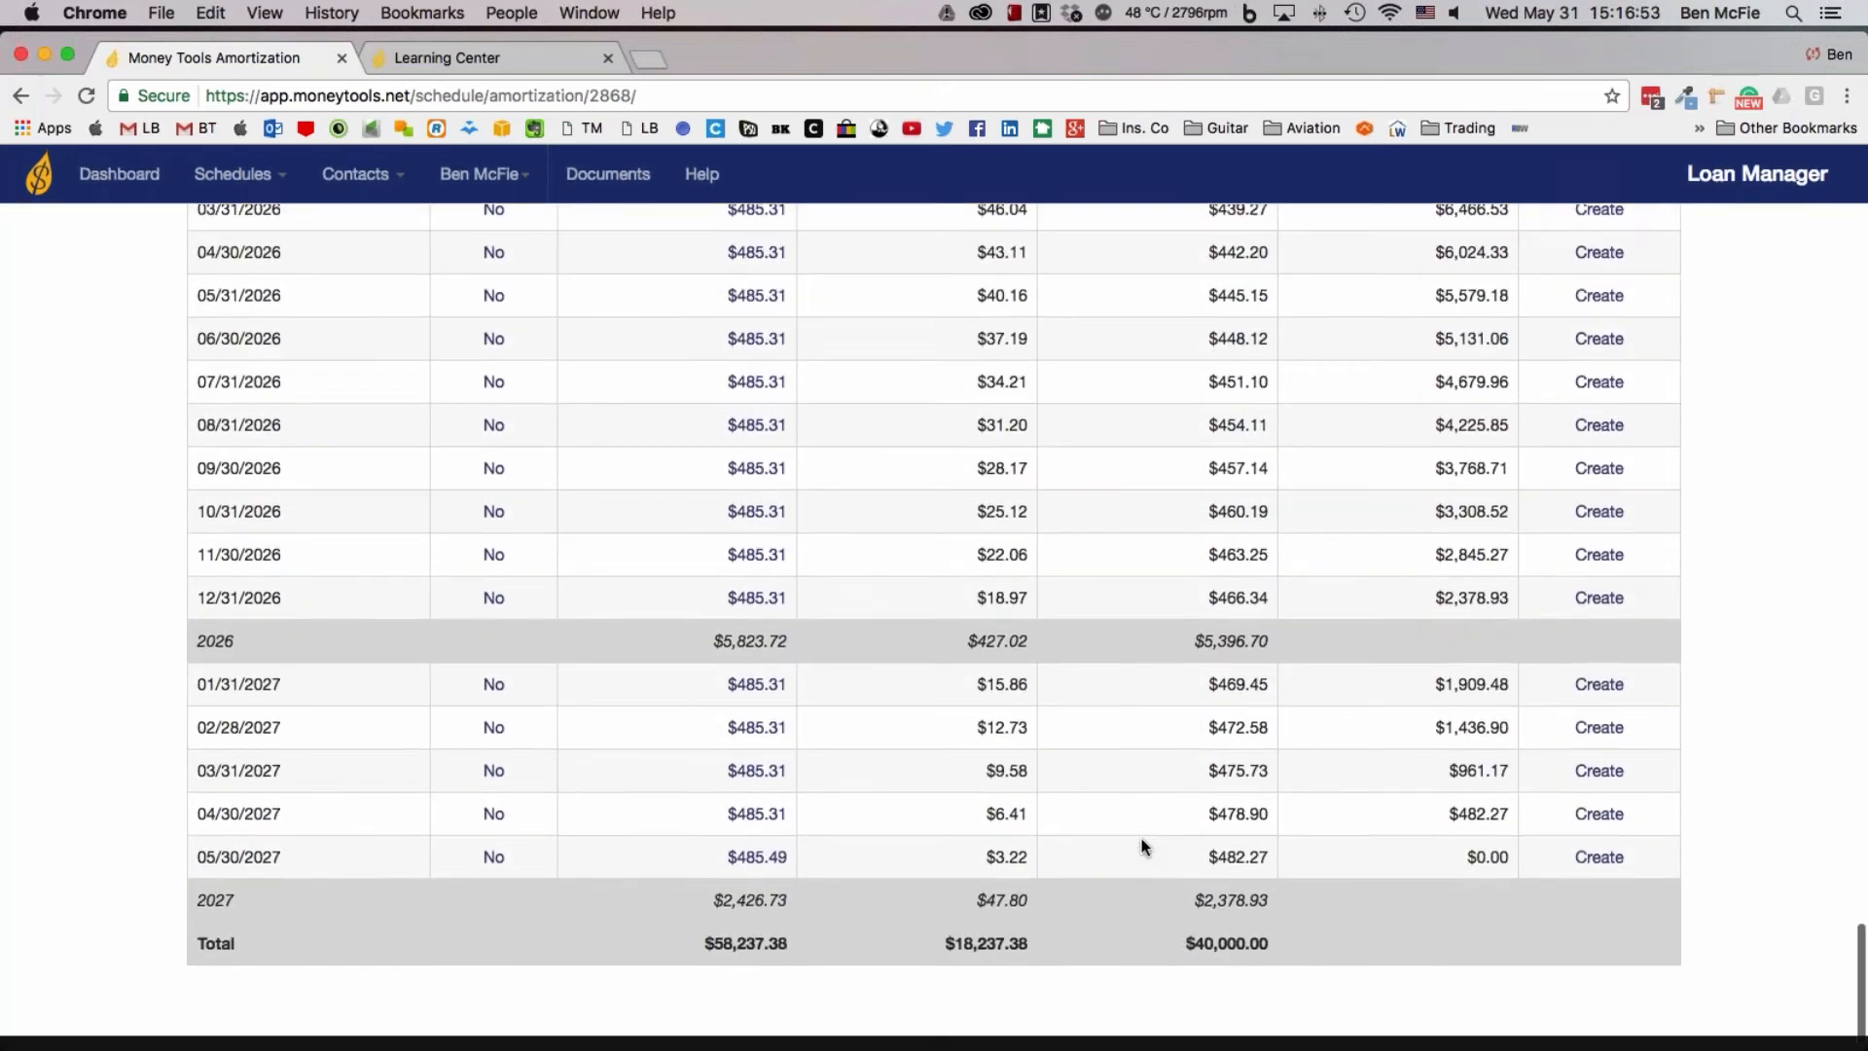
scroll(1144, 845, "up", 20)
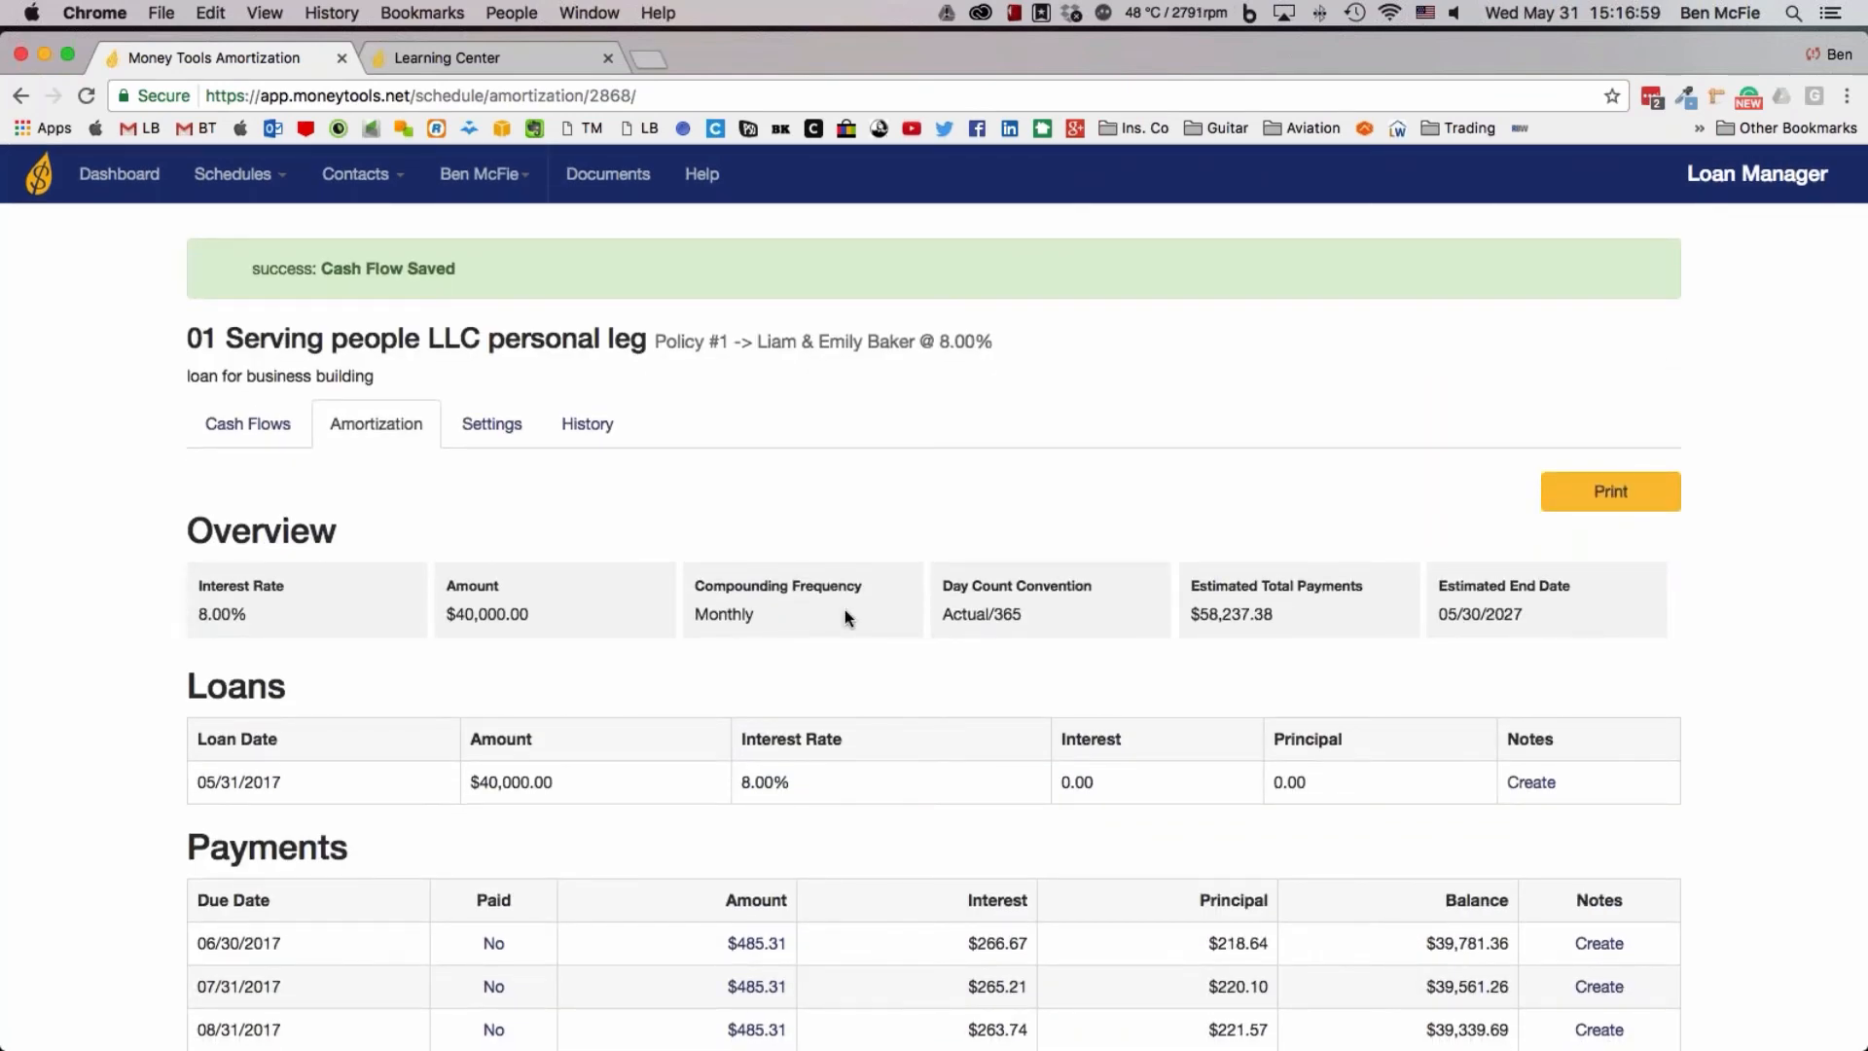
Start another loan schedule named "01 Serving people LLC business eg", adapting the previous schedule's name
mouse_move(234, 175)
left_click(241, 229)
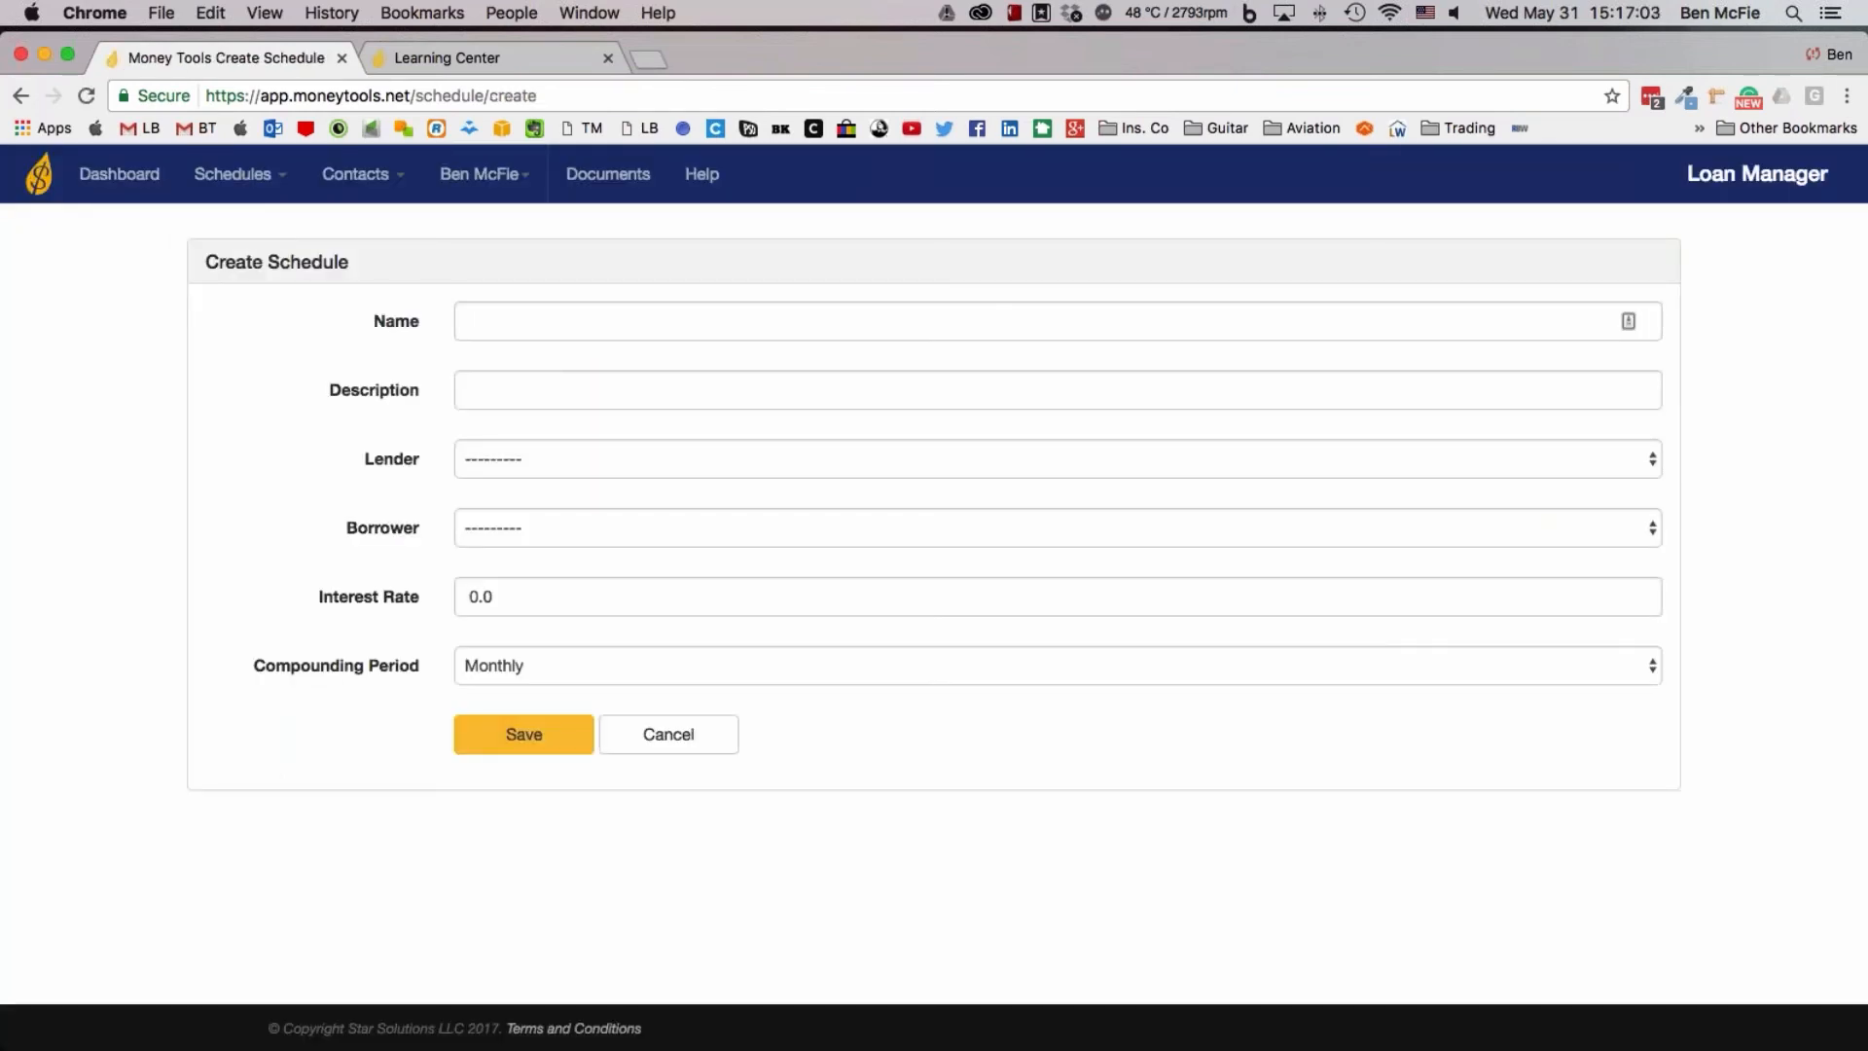
left_click(498, 319)
type("01")
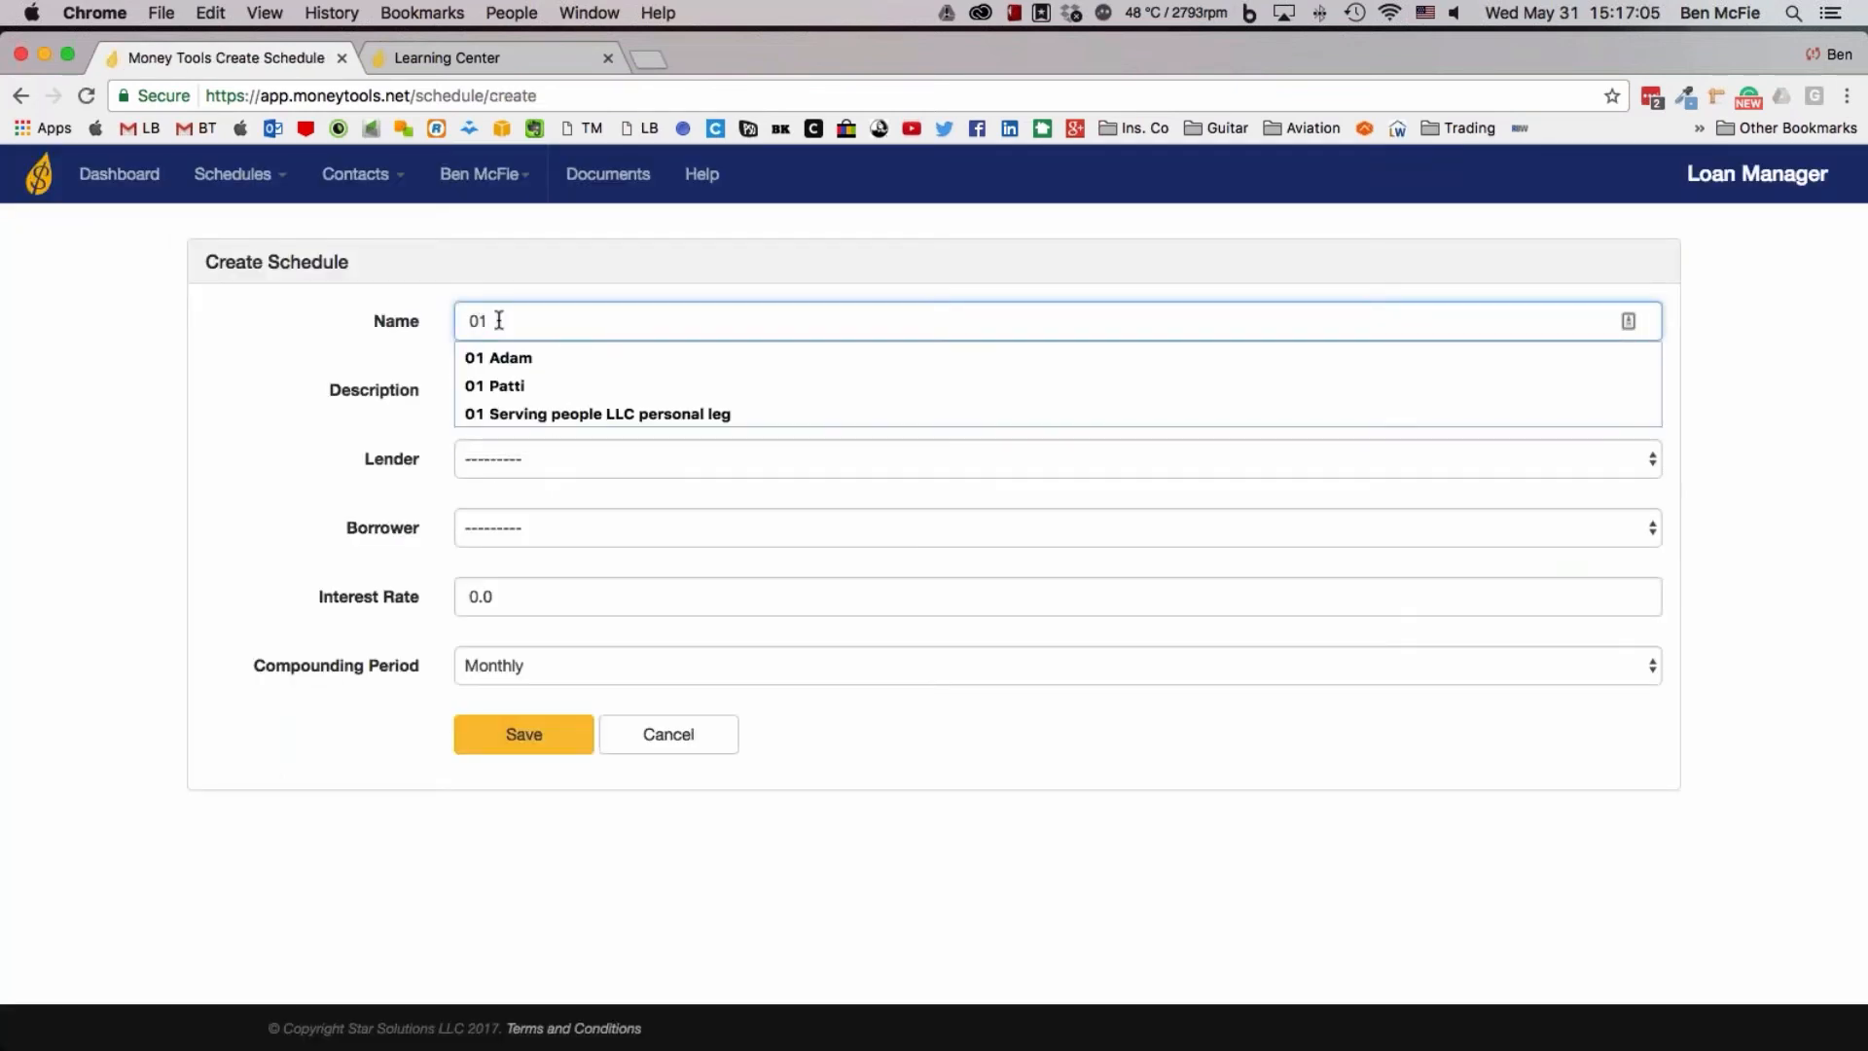
left_click(576, 414)
left_click_drag(709, 323, 639, 323)
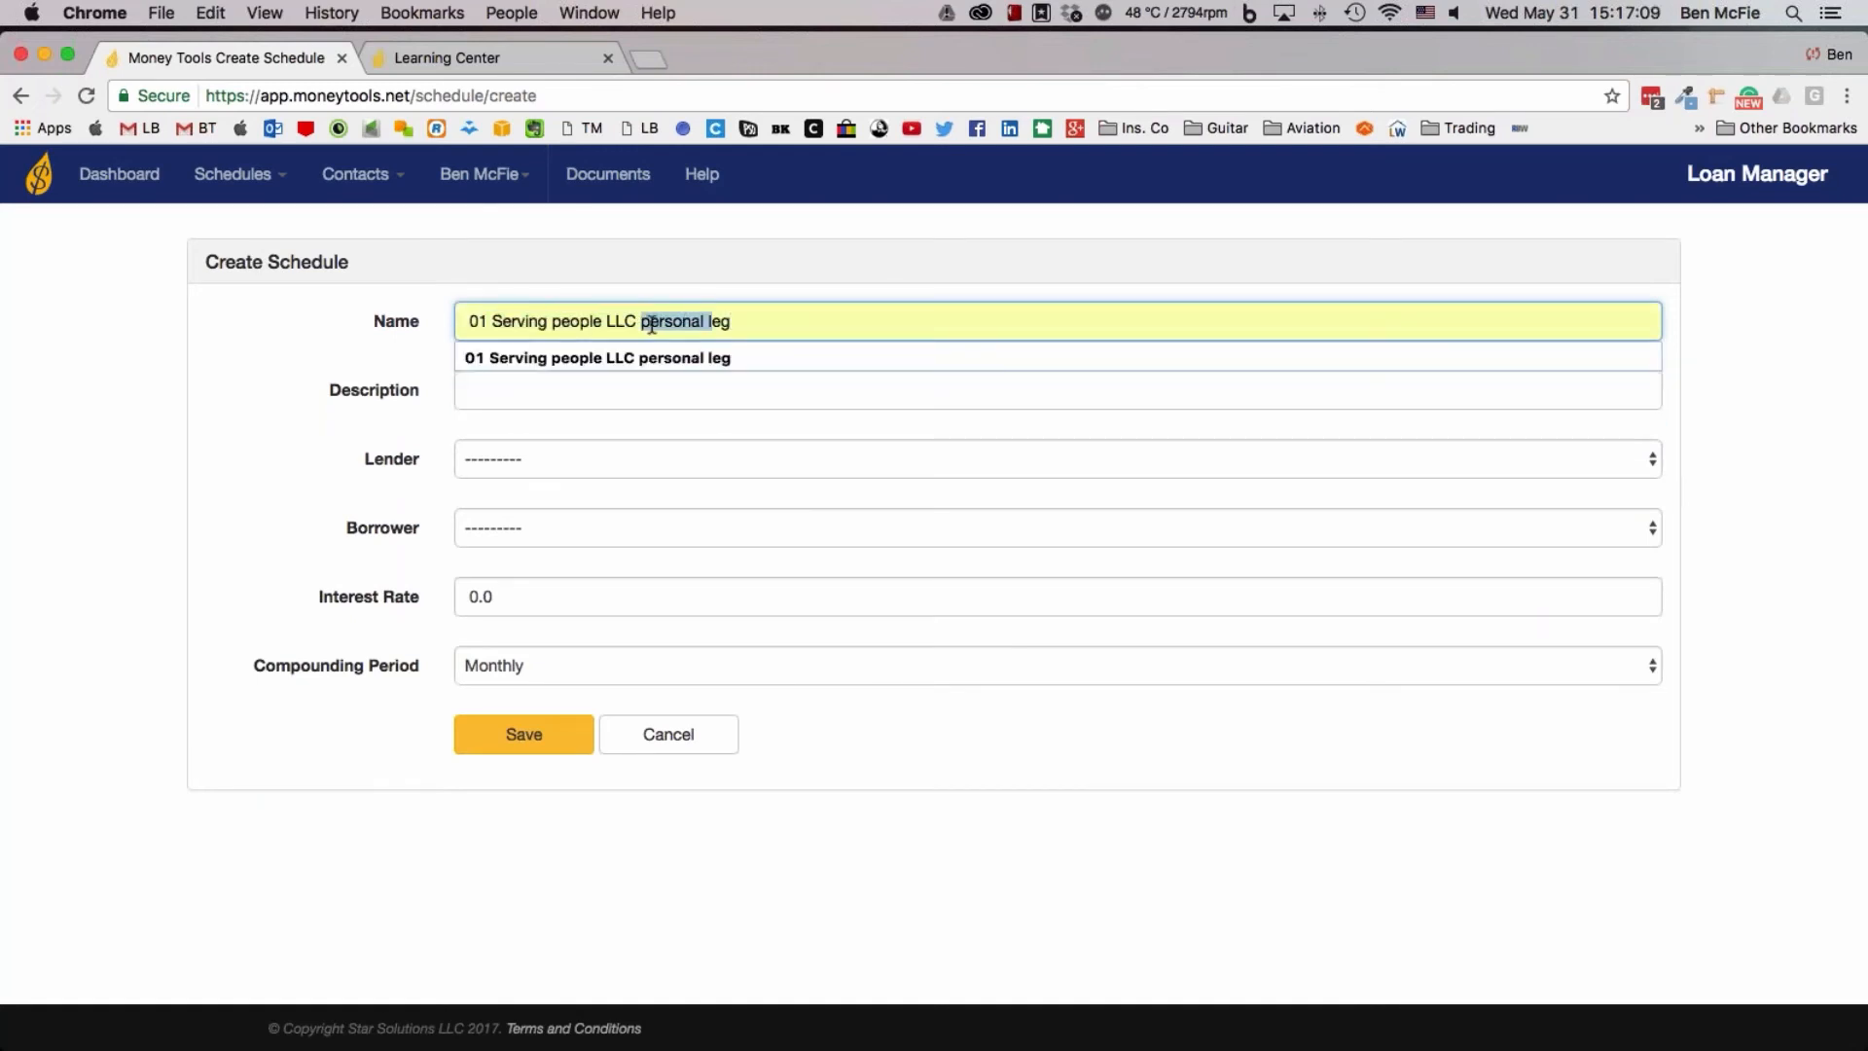
type("bussines")
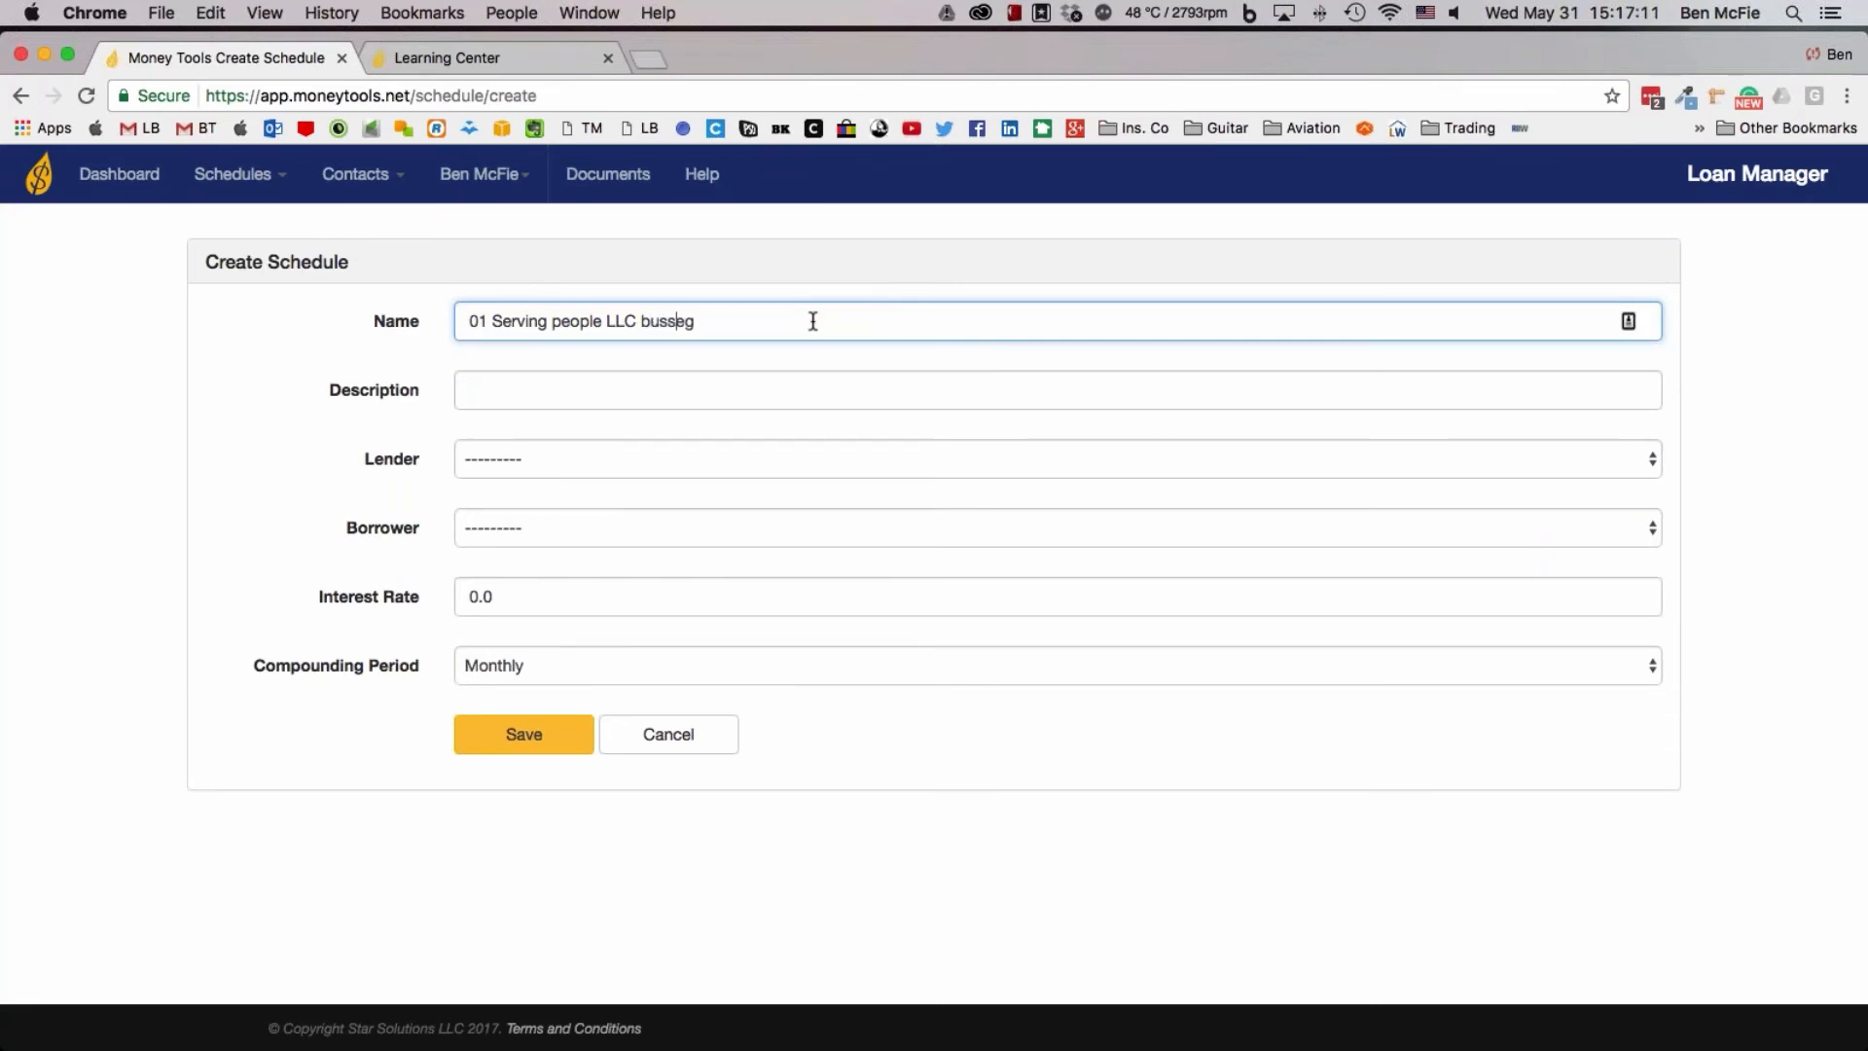
type("s")
left_click(665, 322)
key("BackSpace")
key("Tab")
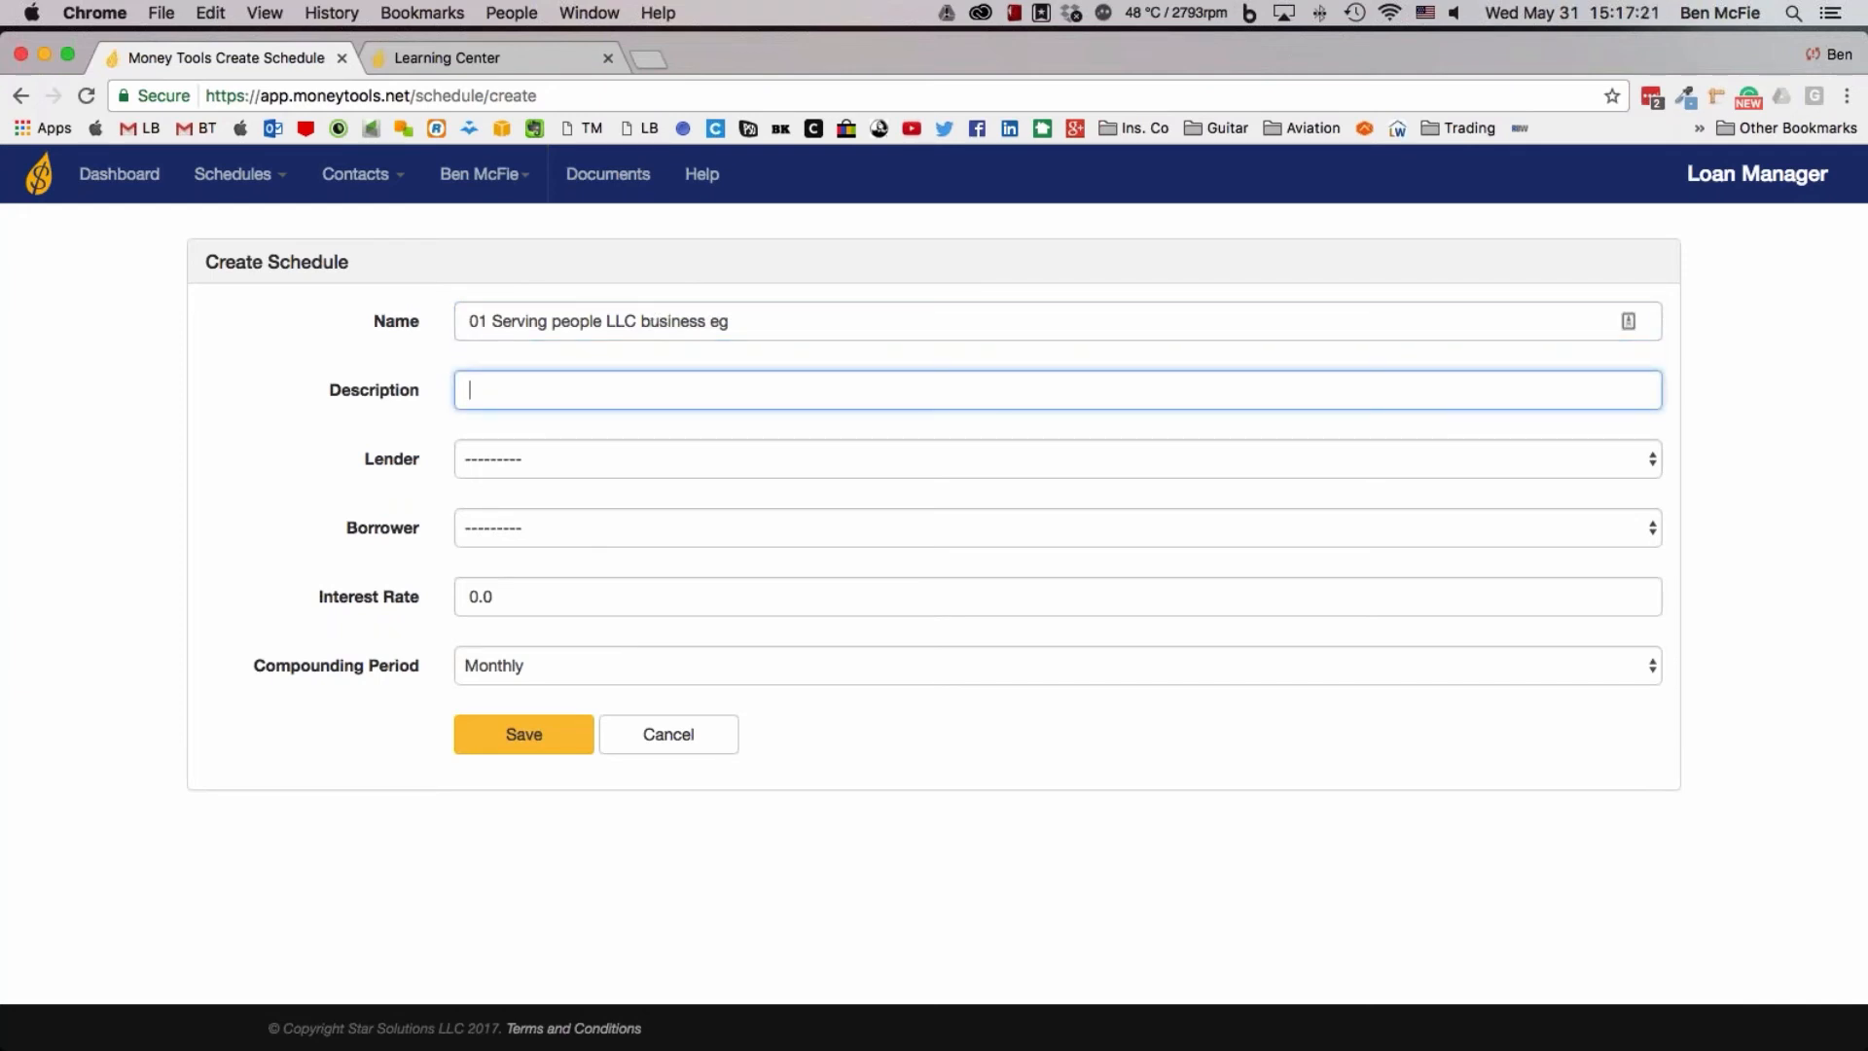
Set the second schedule's description to "personal to business"
type("personal to business")
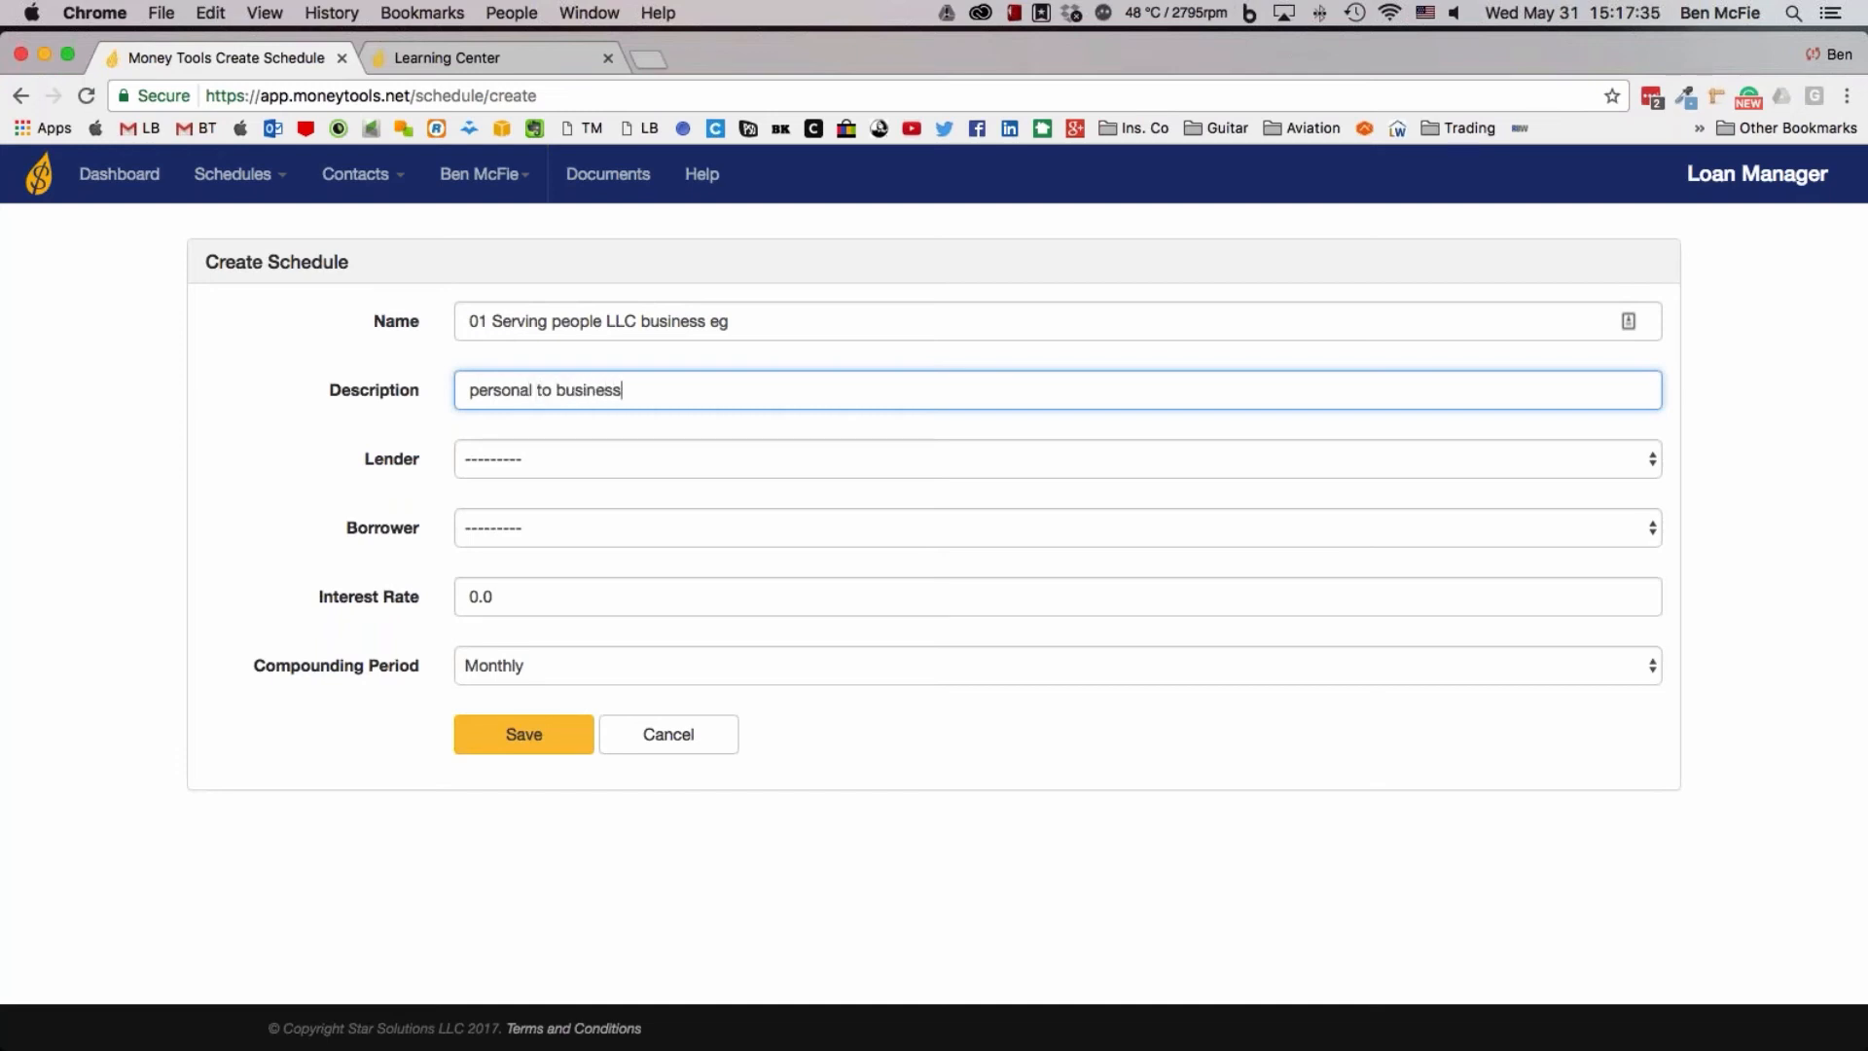
Set the couple's joint contact as lender, Serving People, LLC. as borrower and the interest rate to 13, and save the schedule
left_click(533, 463)
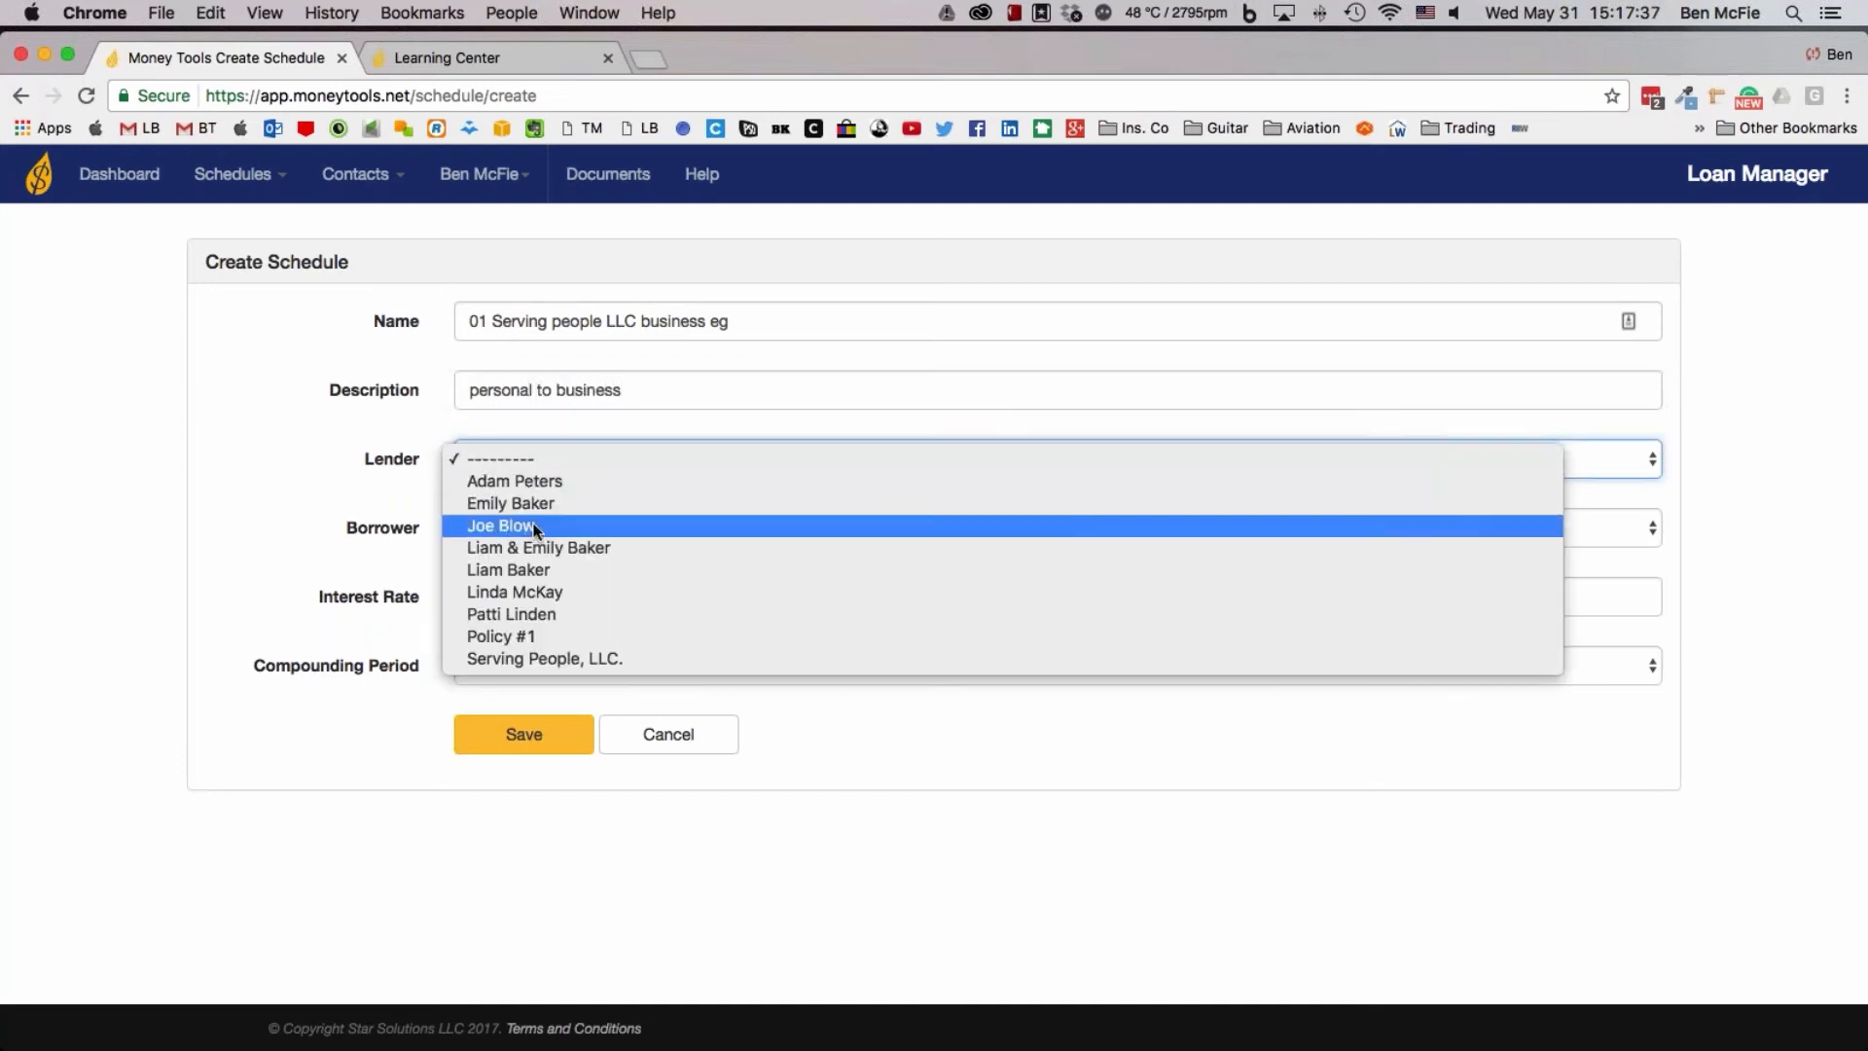
left_click(535, 547)
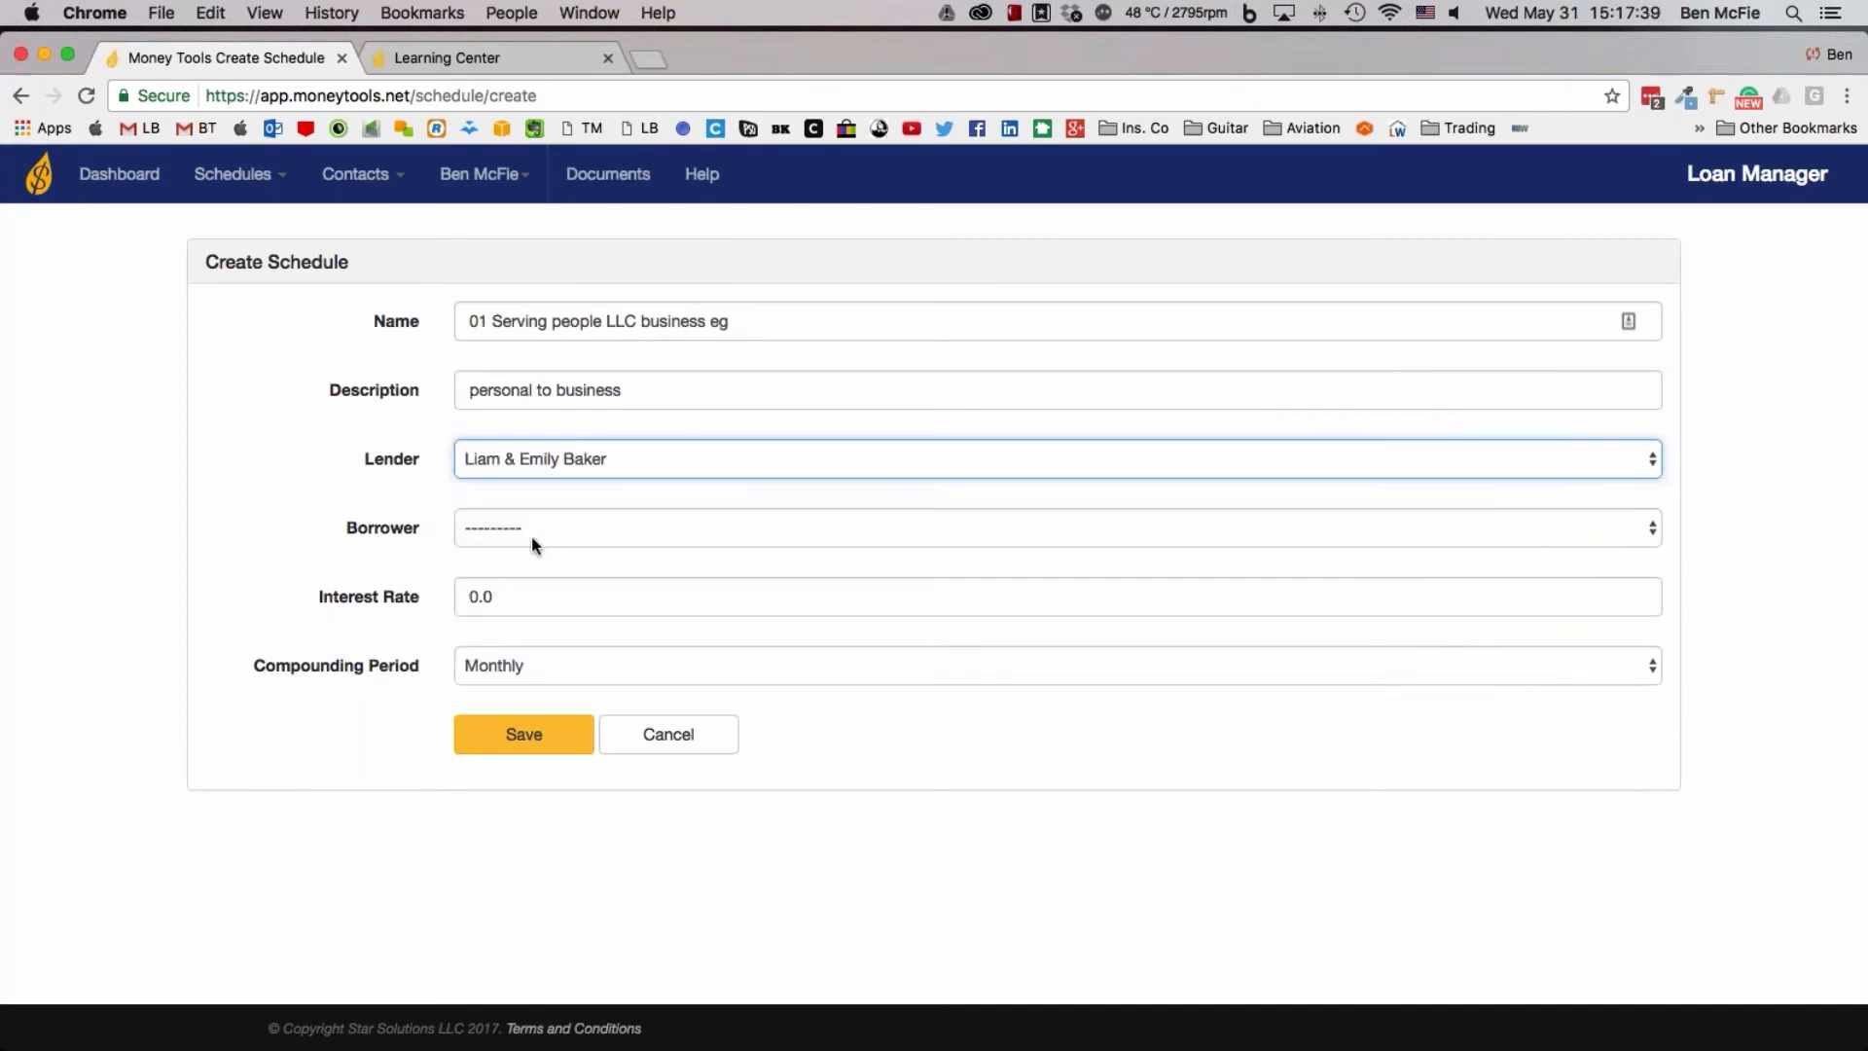
left_click(532, 531)
left_click(561, 736)
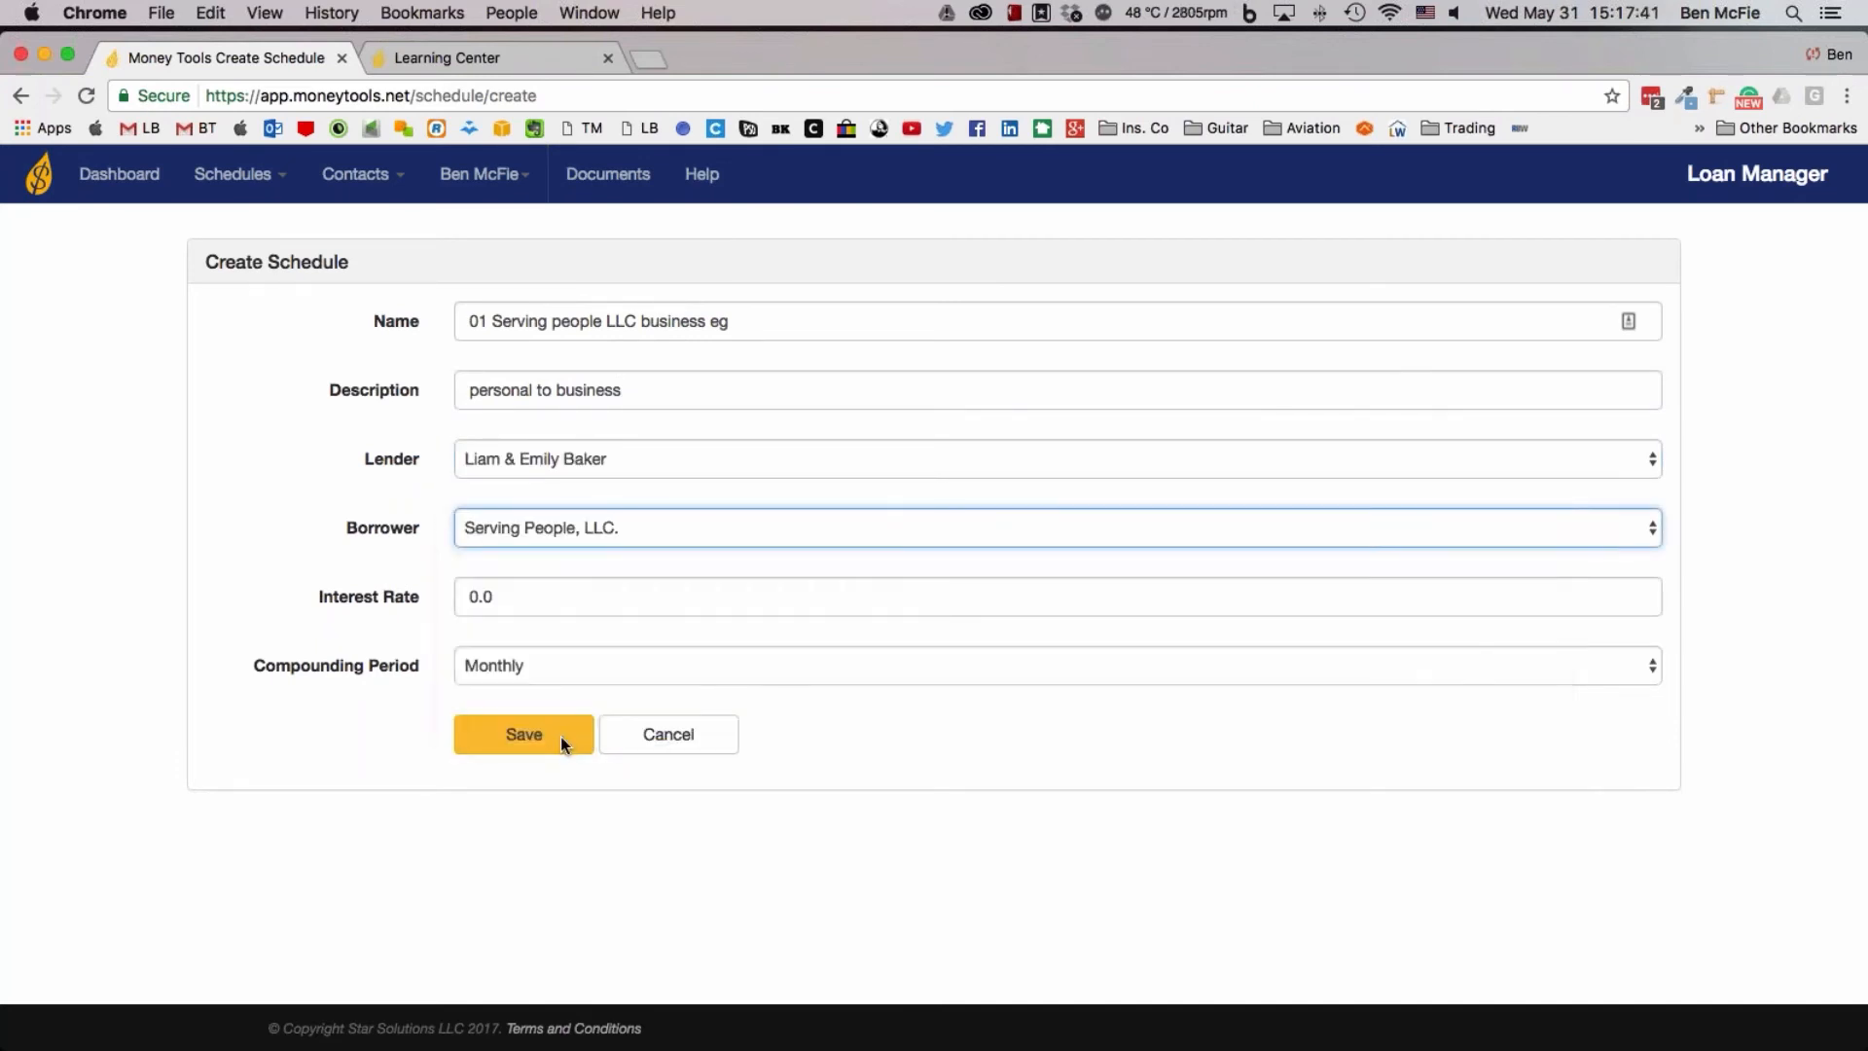
left_click_drag(538, 594, 359, 592)
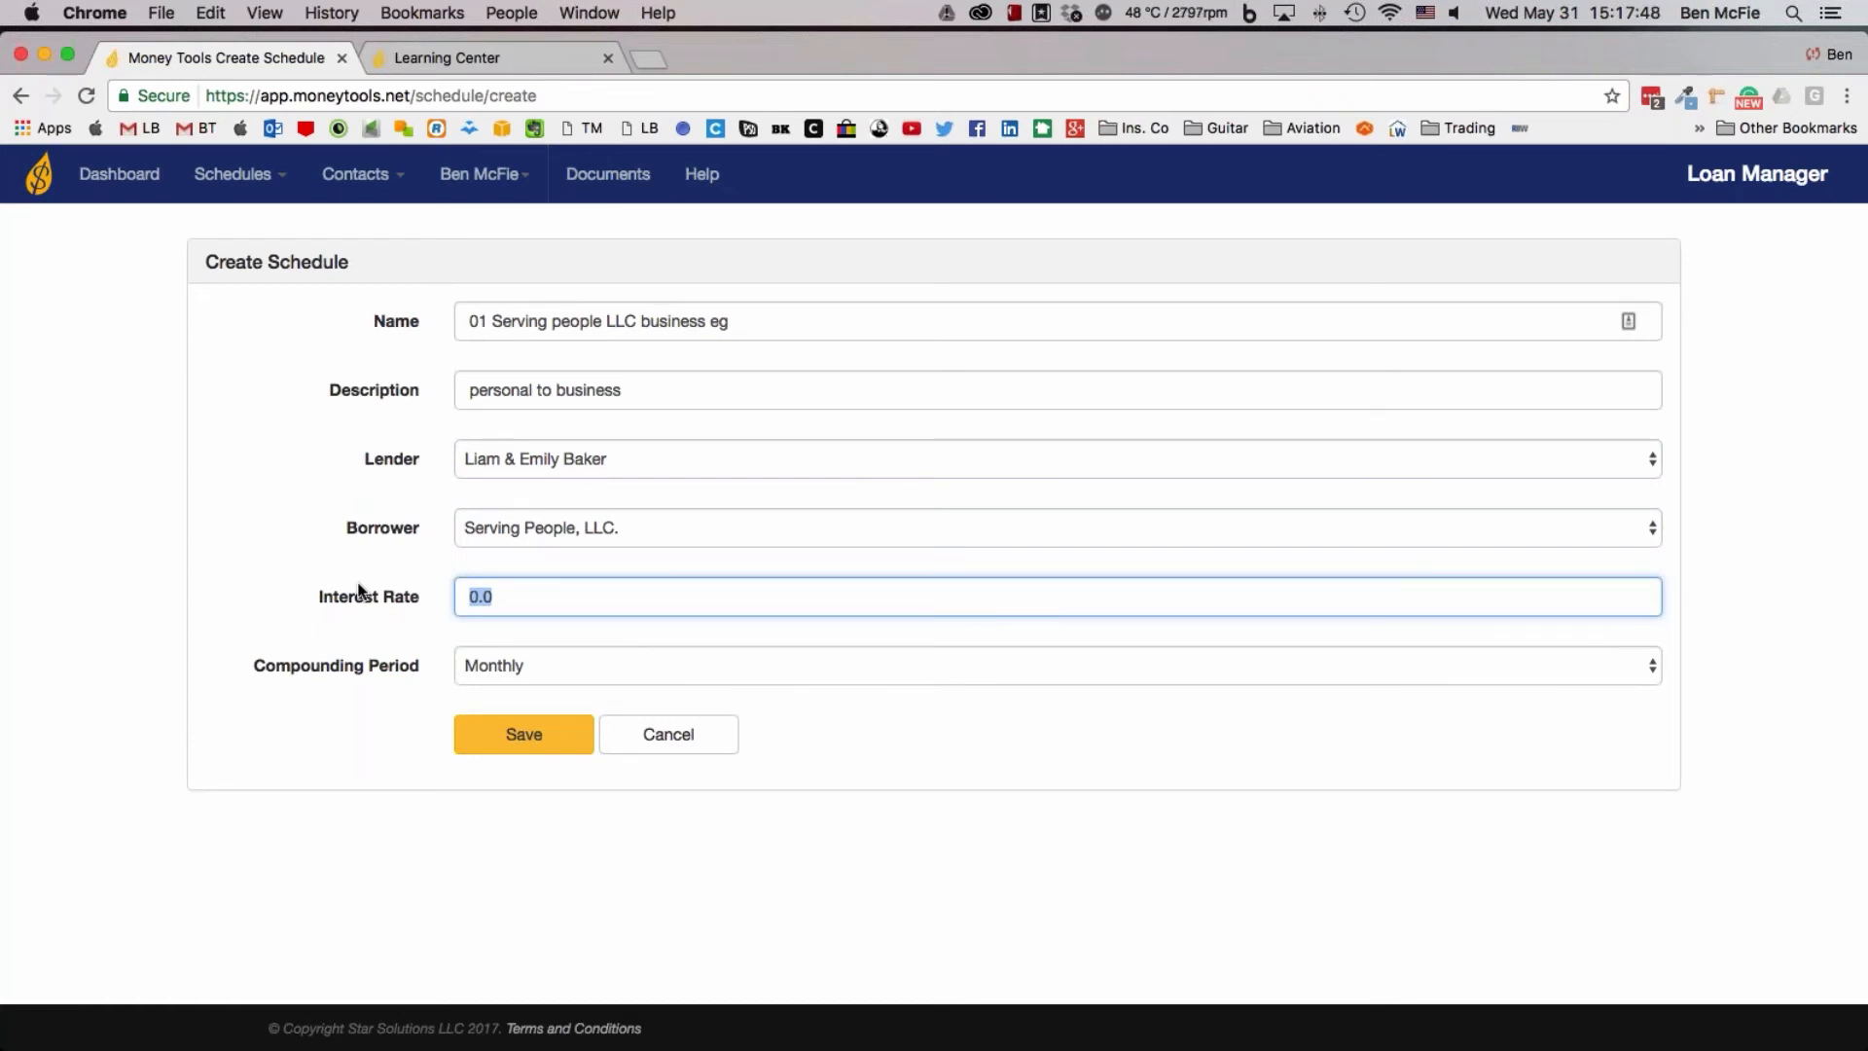
type("13")
key("Return")
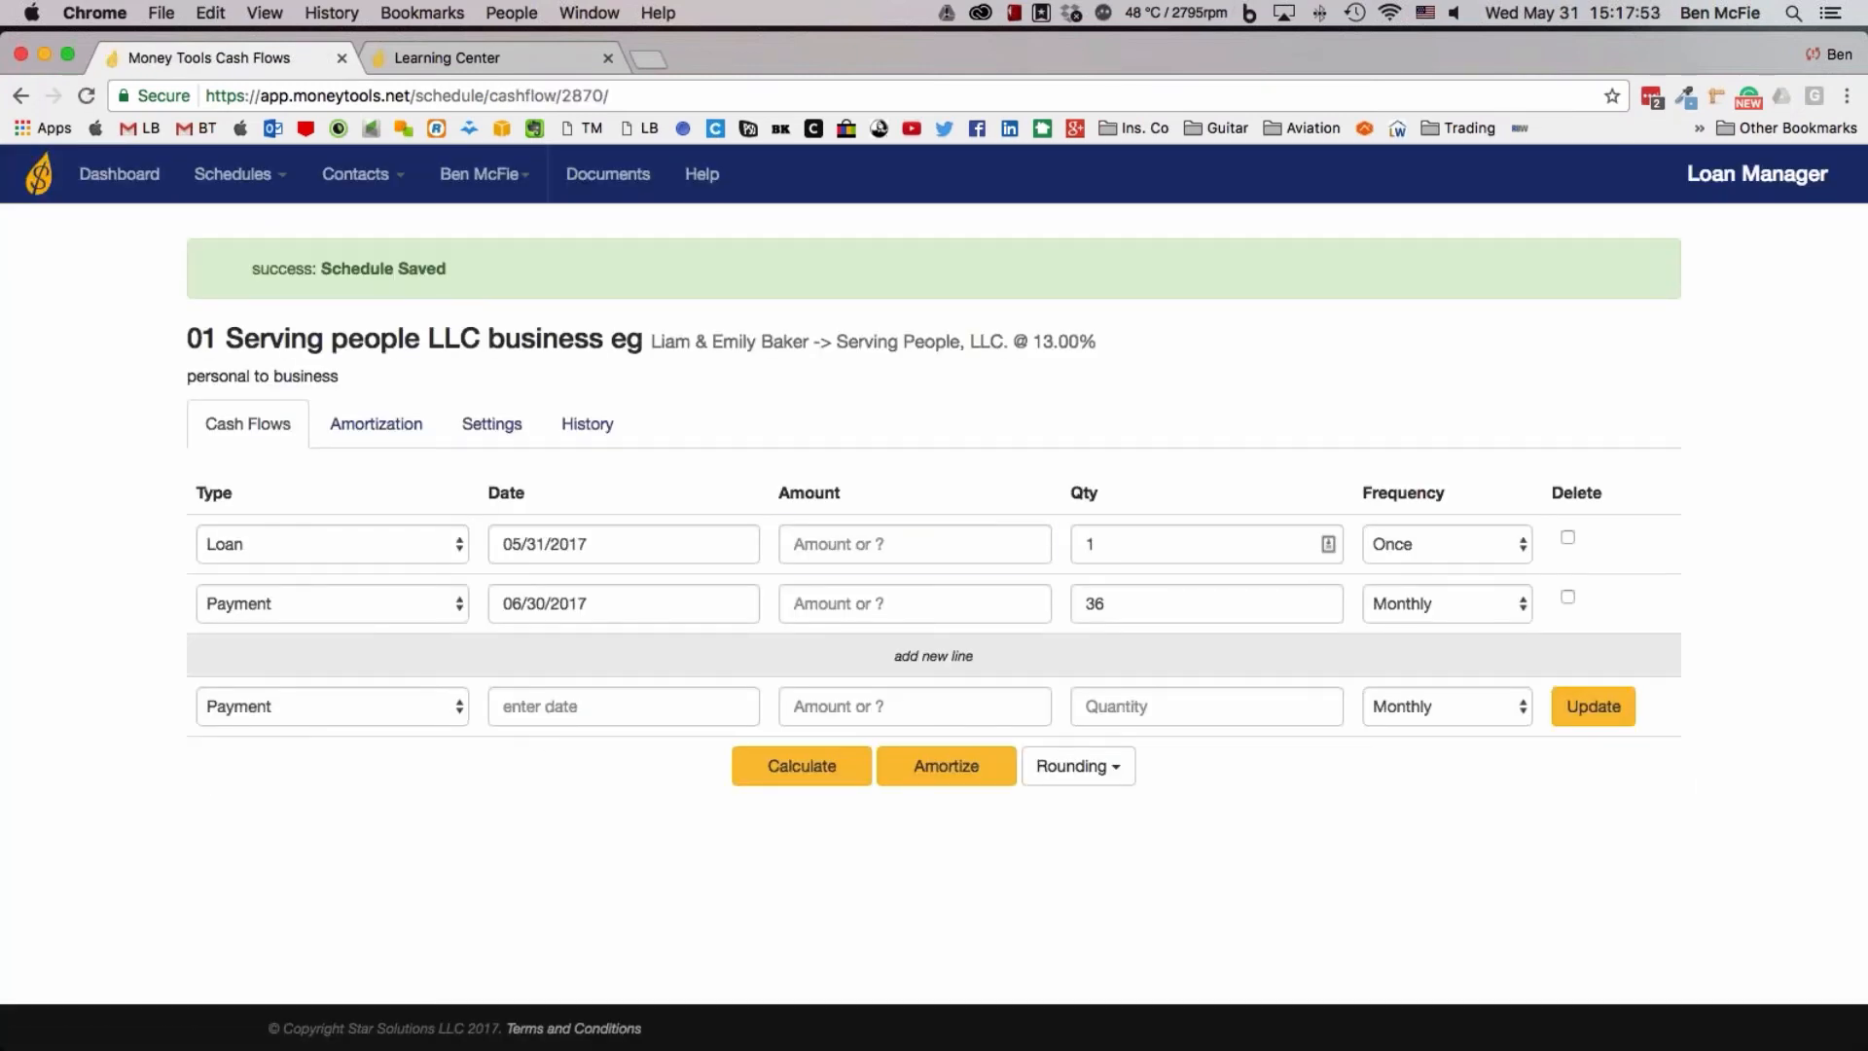
Enter a loan amount of 40000 with 10 monthly payments, and calculate the missing payment amount
type("4000")
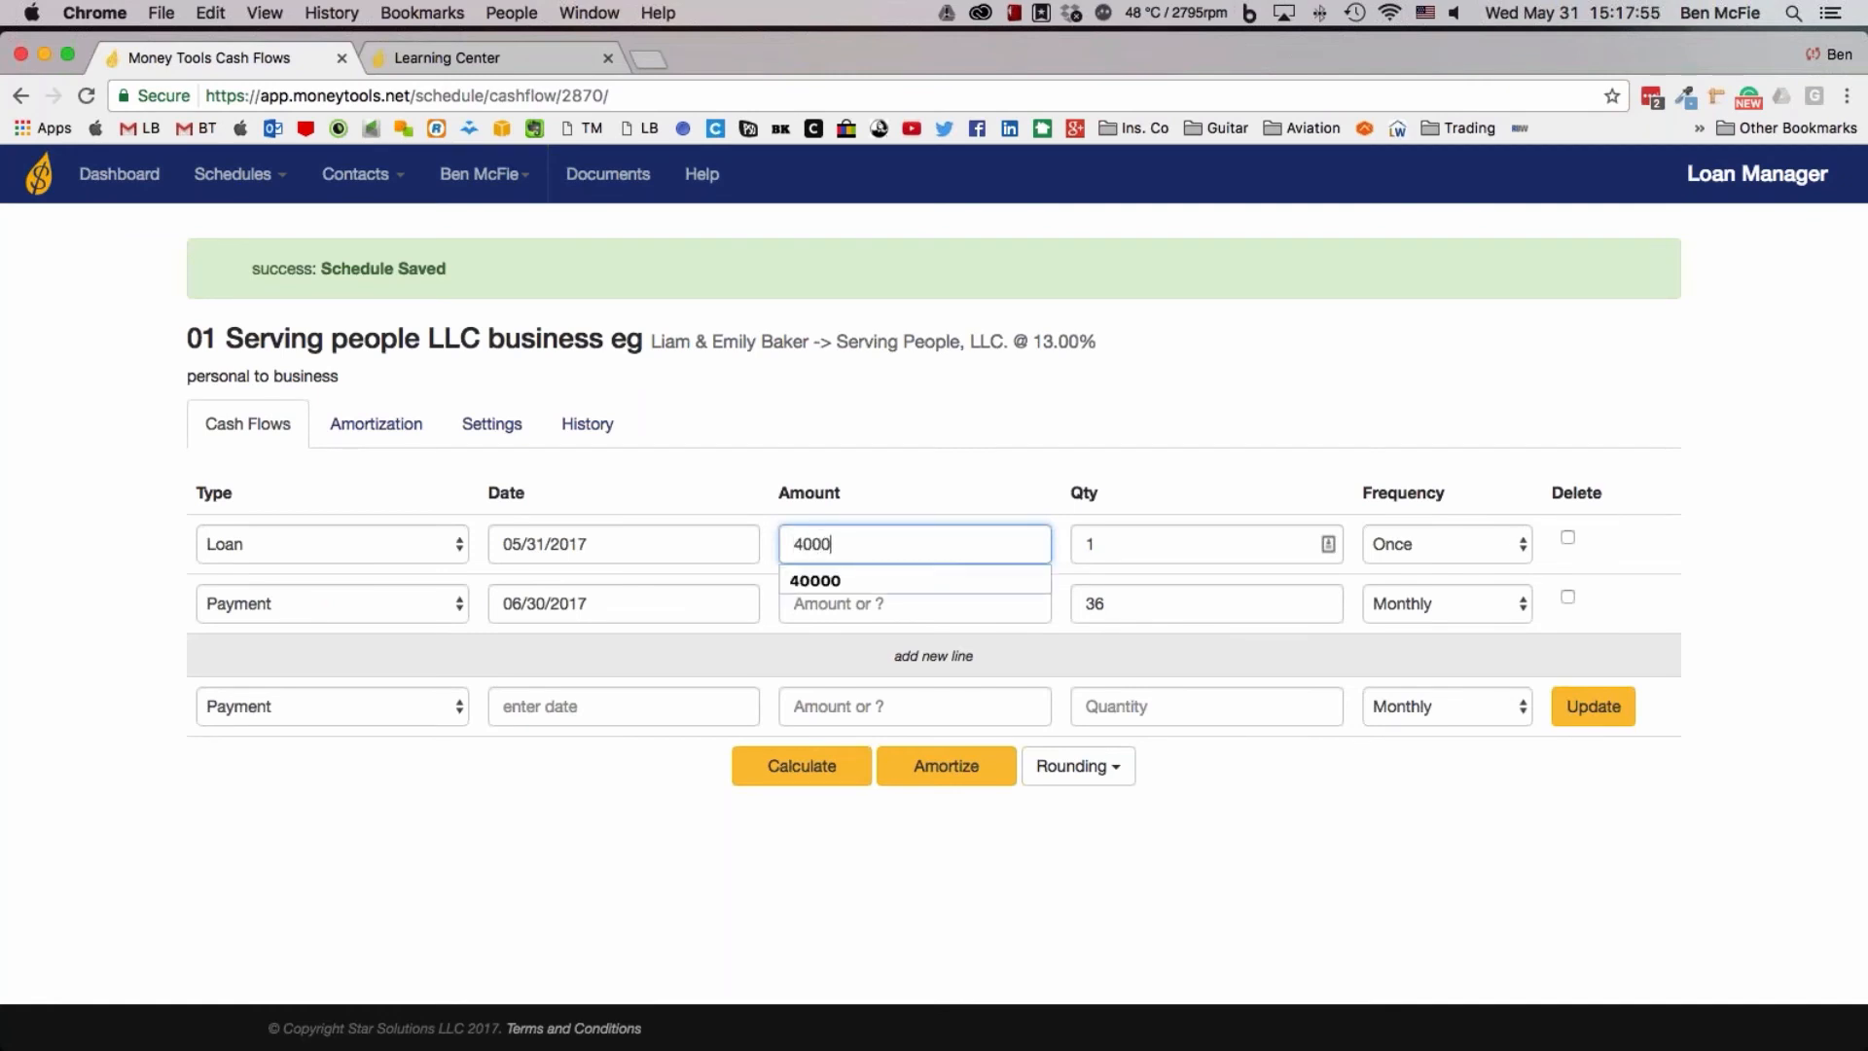
type("0")
left_click(962, 490)
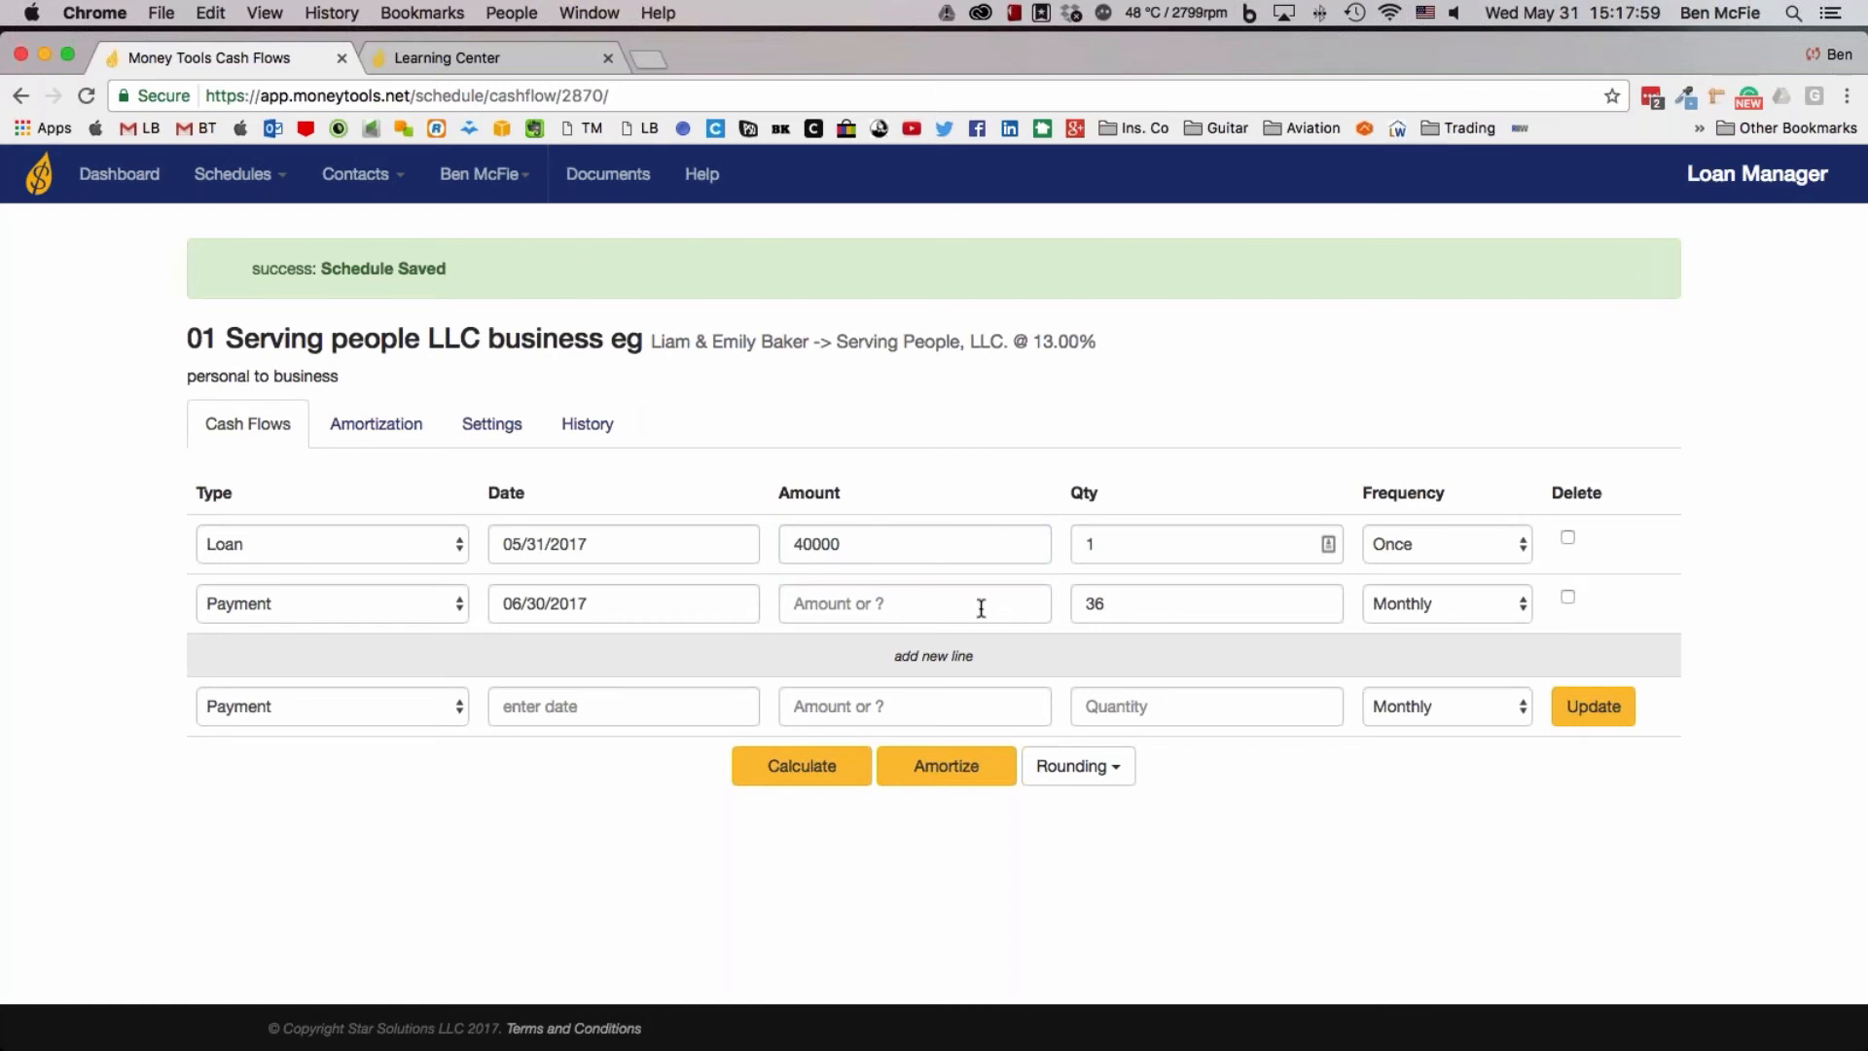
key("Tab")
type("10")
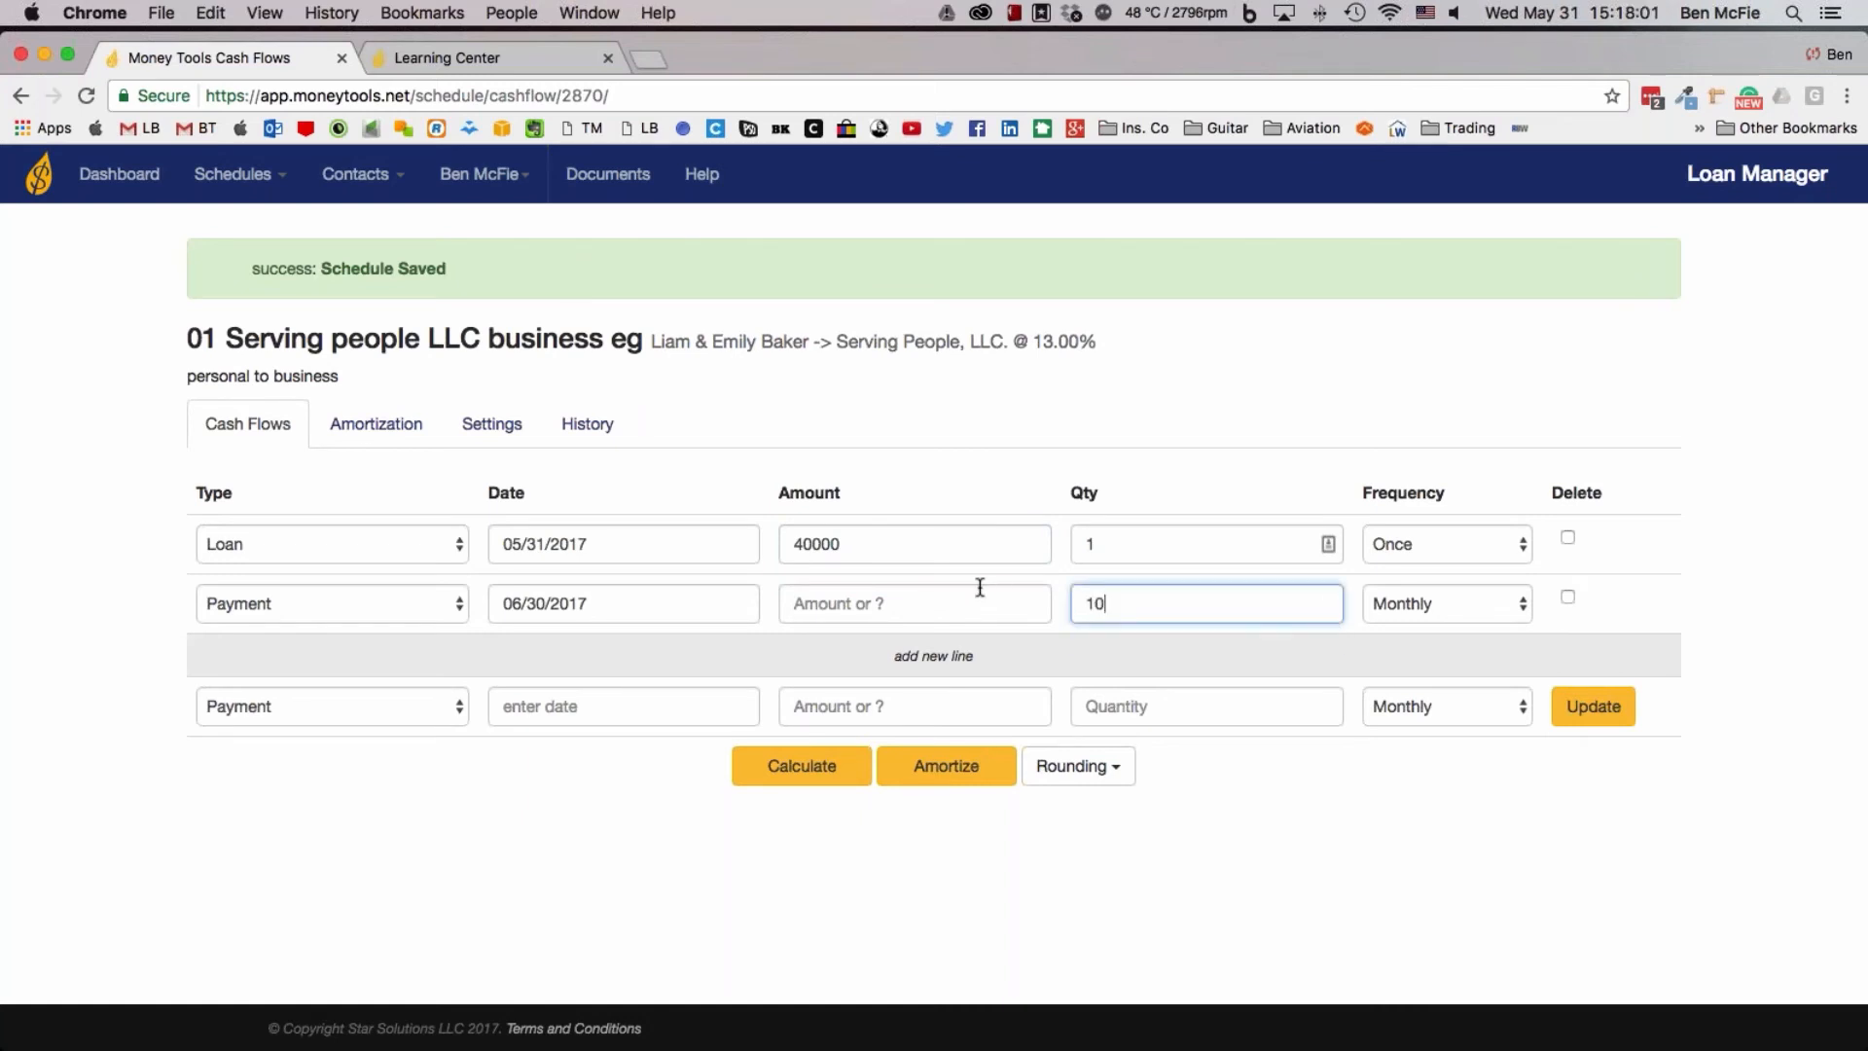
key("Return")
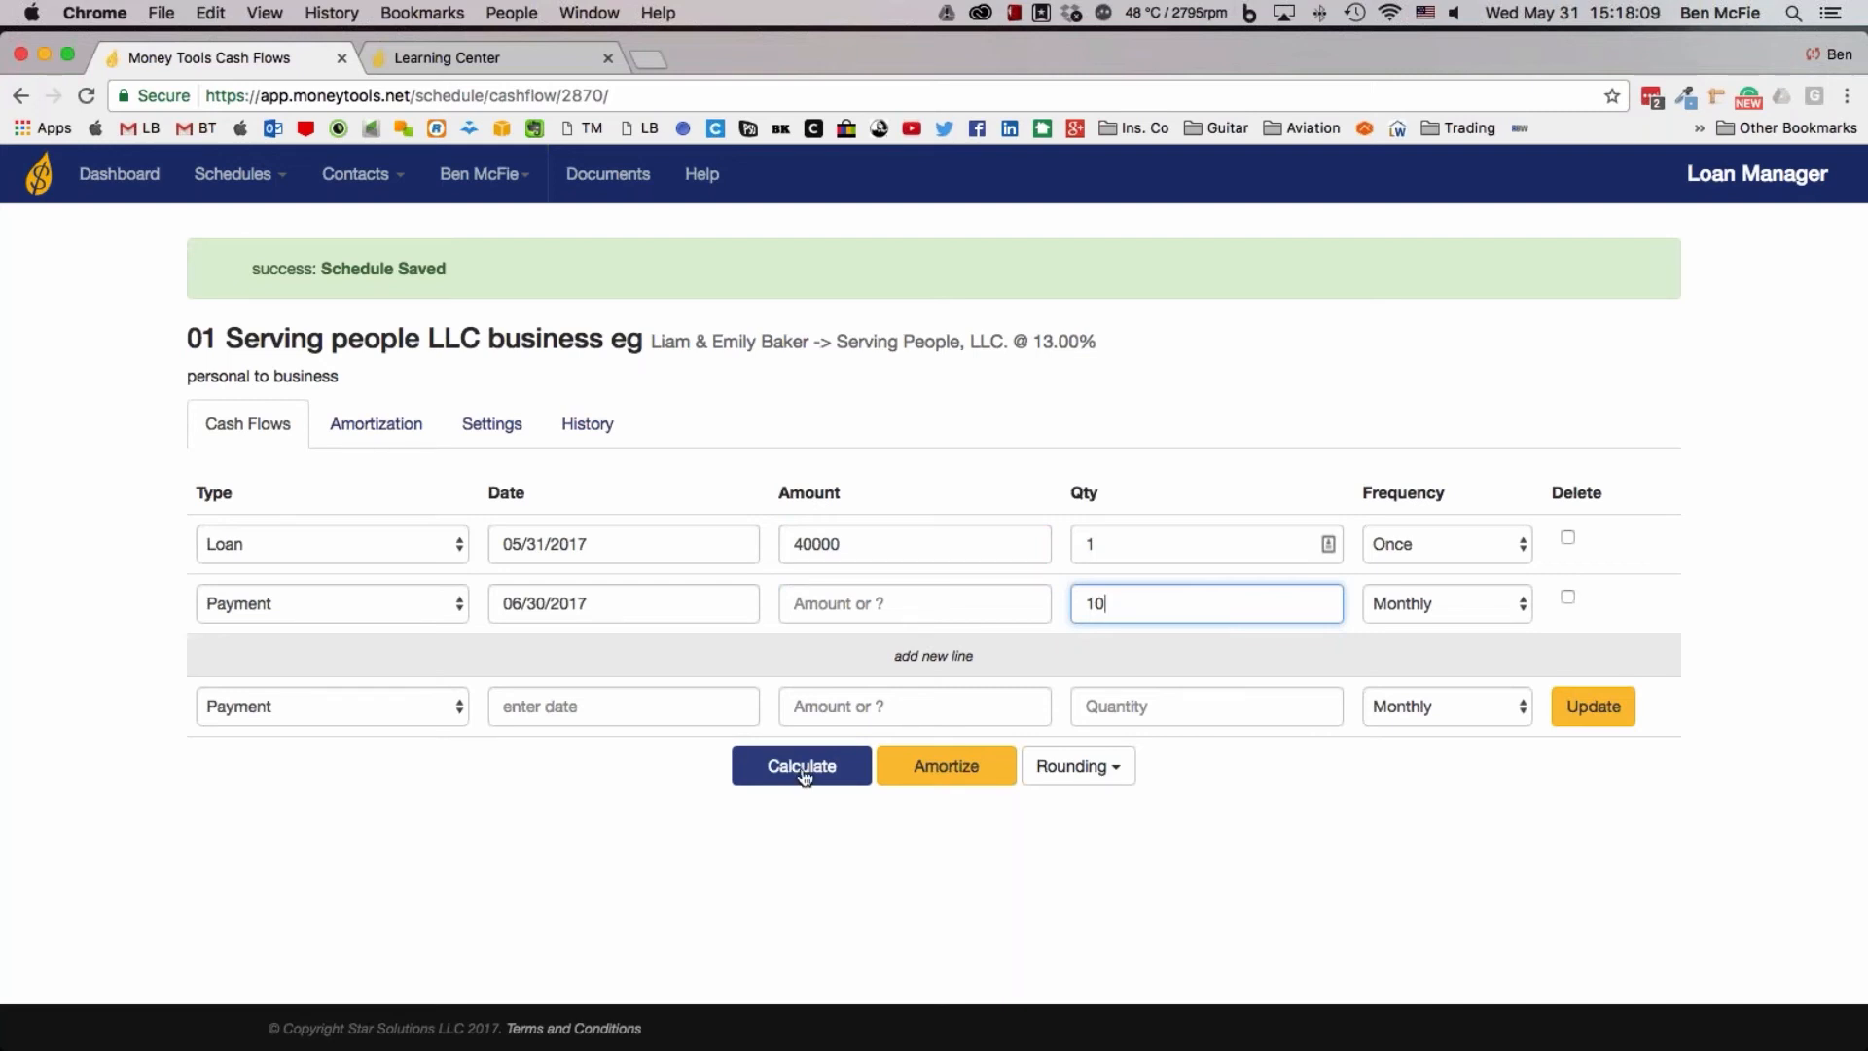
Amortize the business loan and examine its overview, payment rows, yearly subtotals and overall totals
left_click(970, 773)
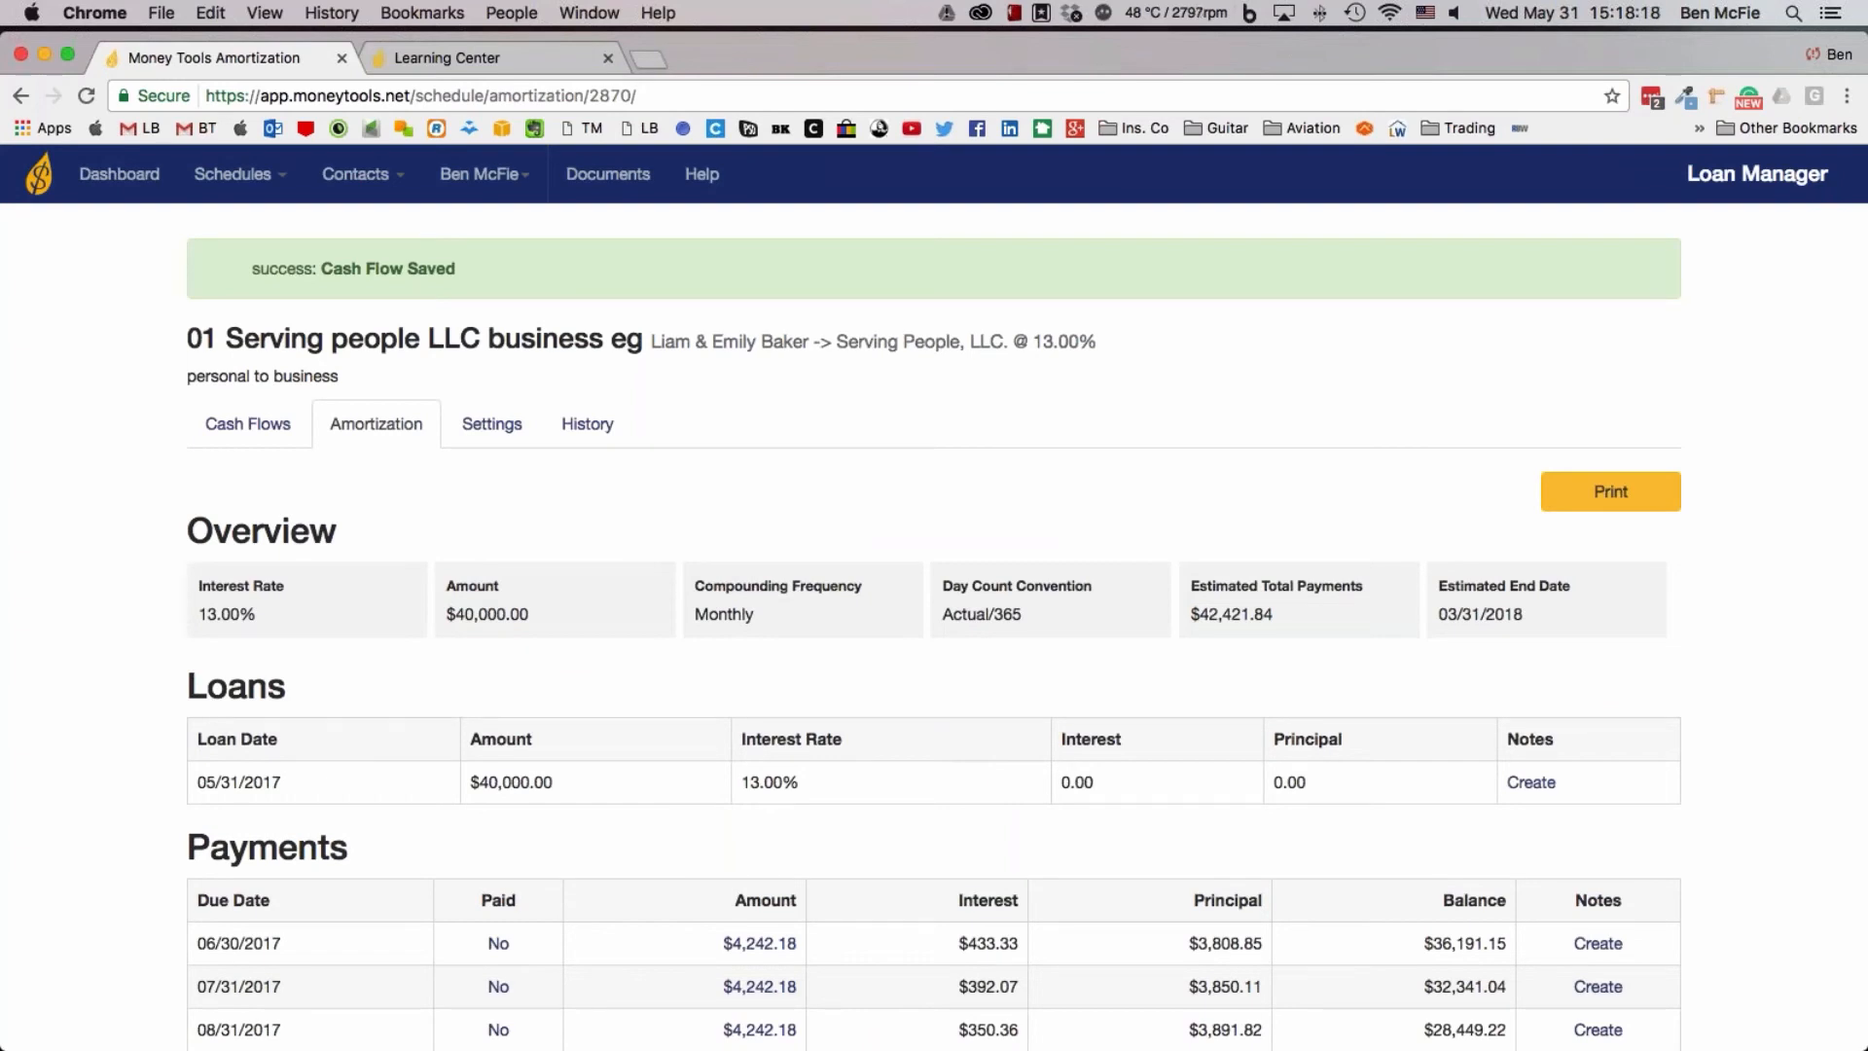
scroll(963, 809, "down", 3)
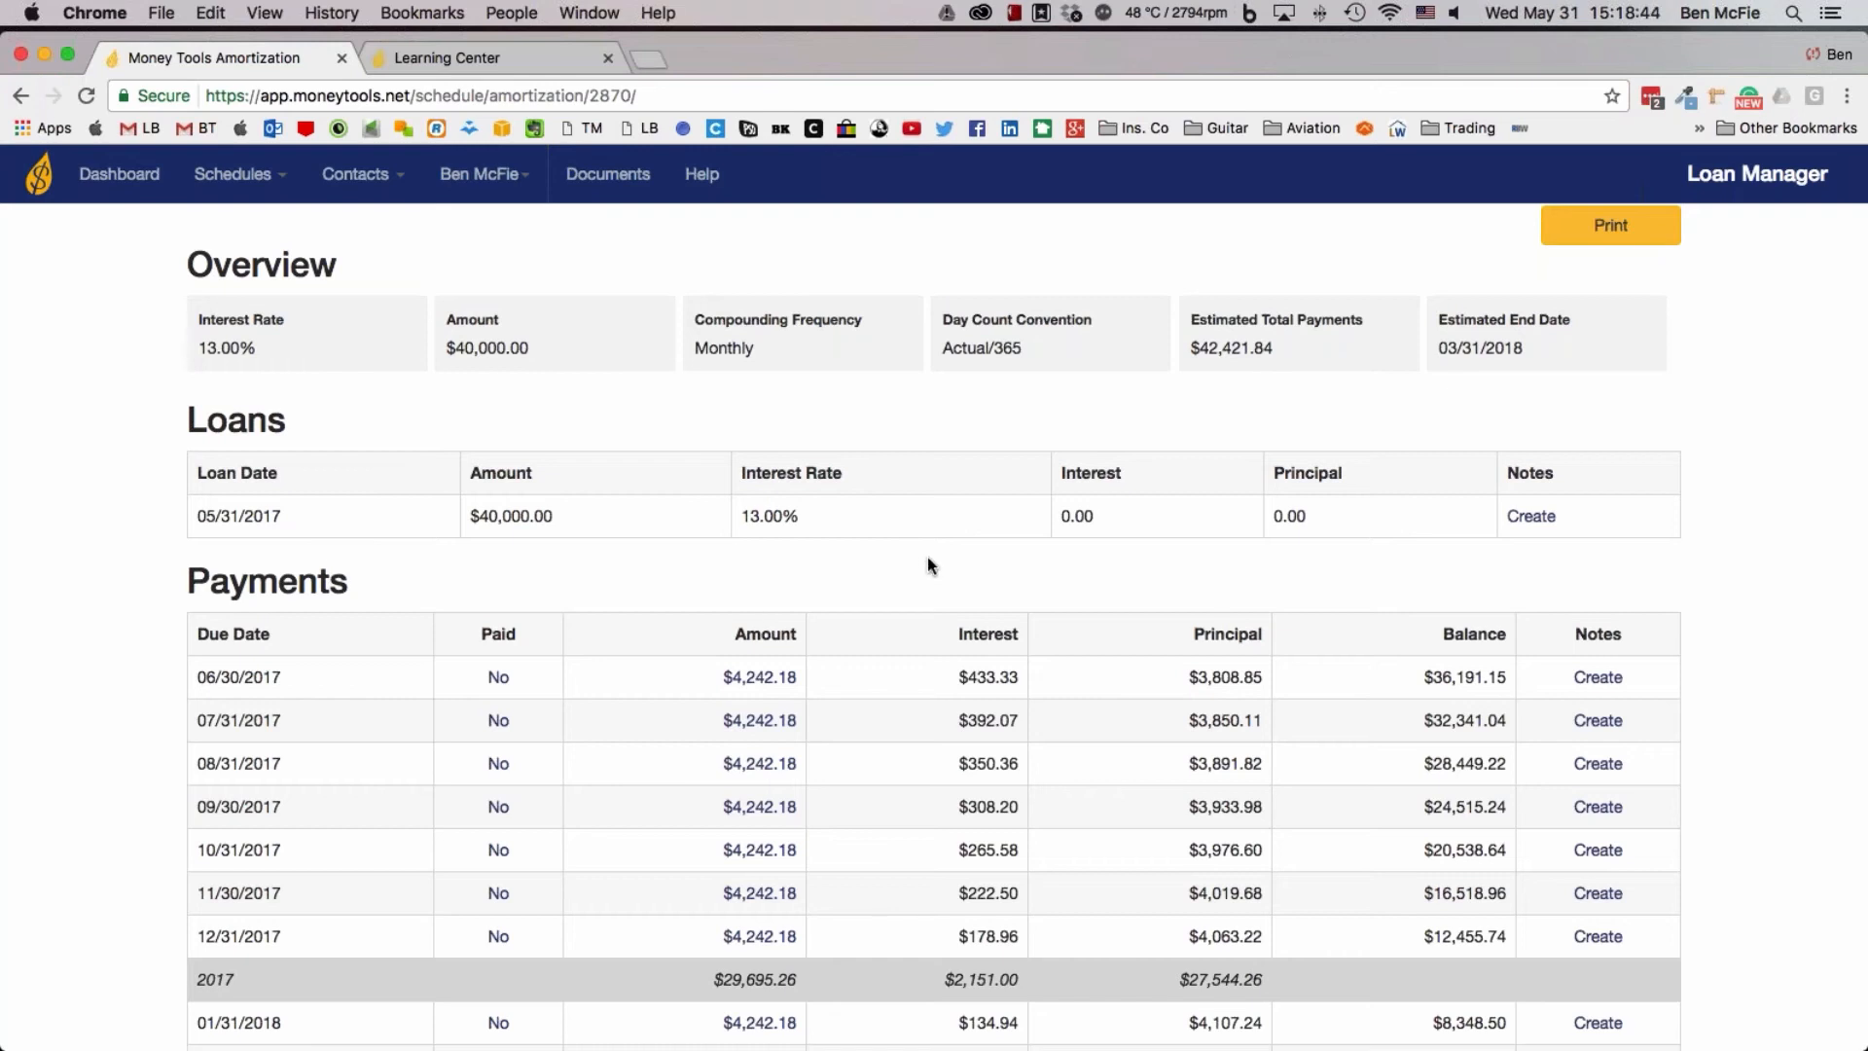
scroll(928, 558, "down", 3)
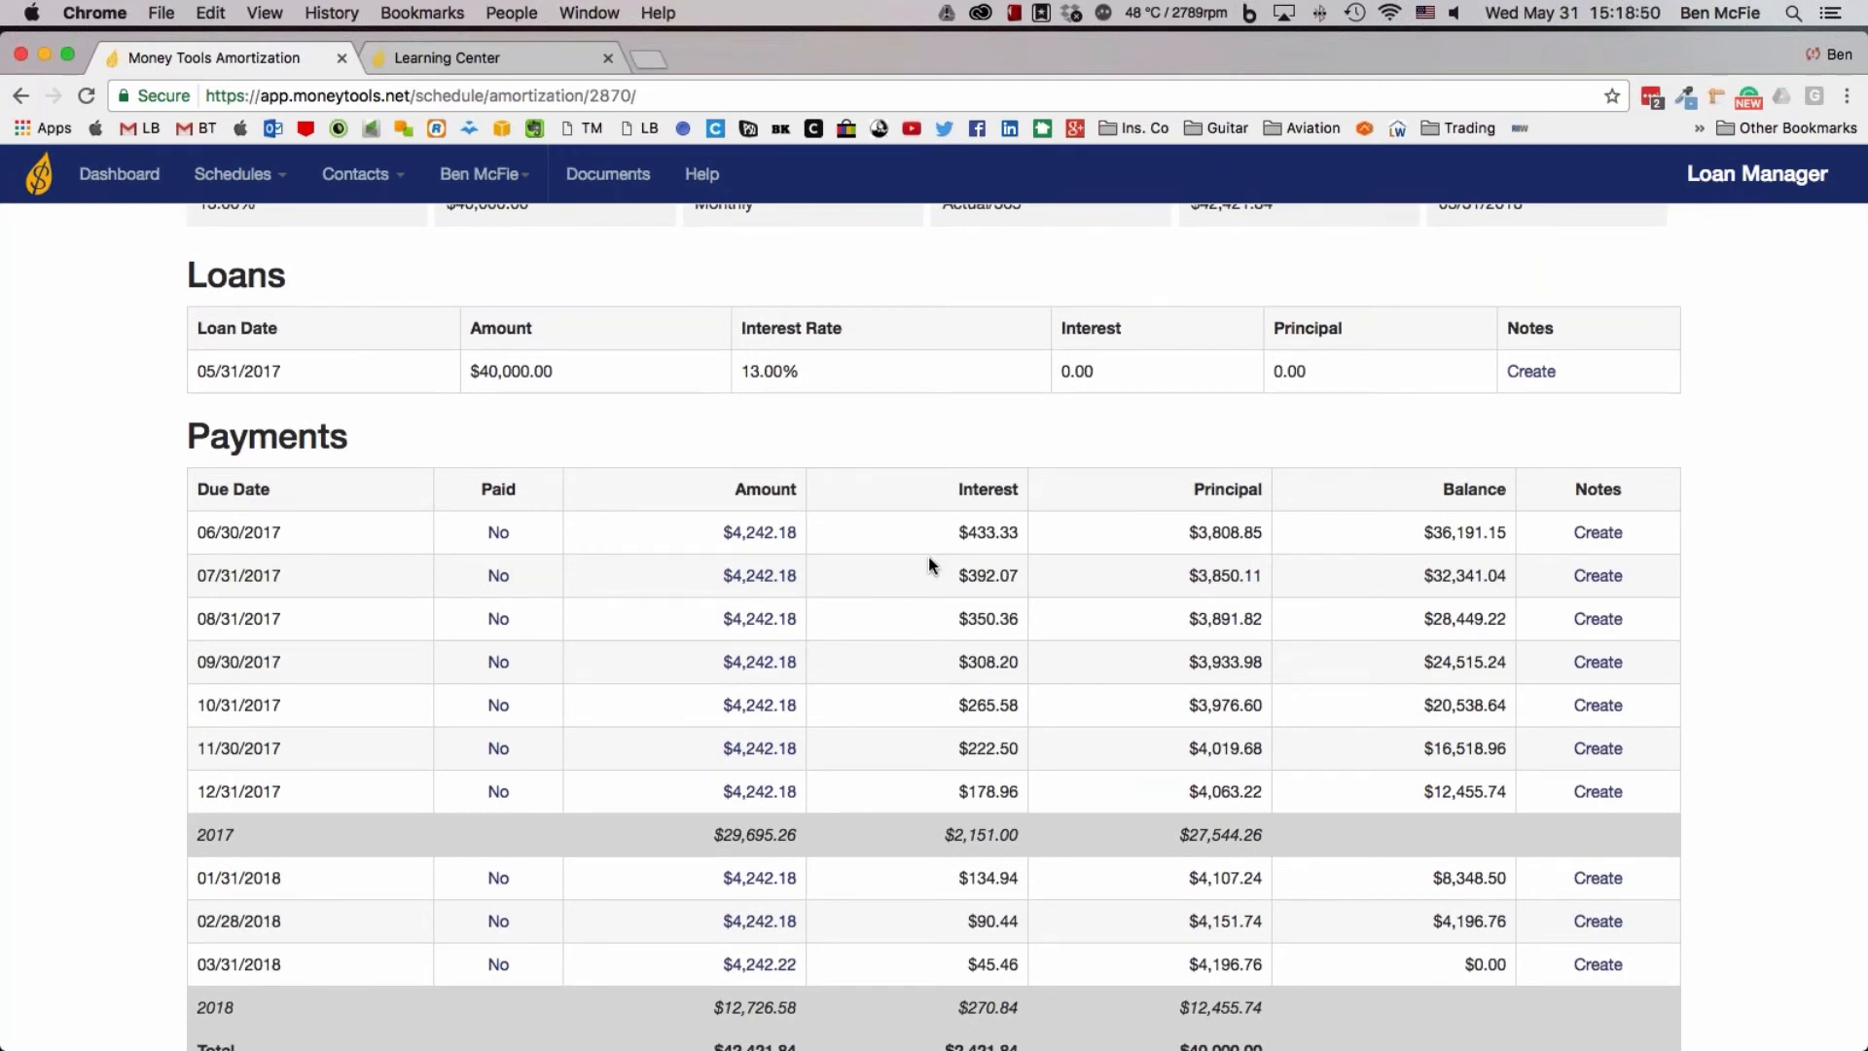
scroll(905, 567, "down", 3)
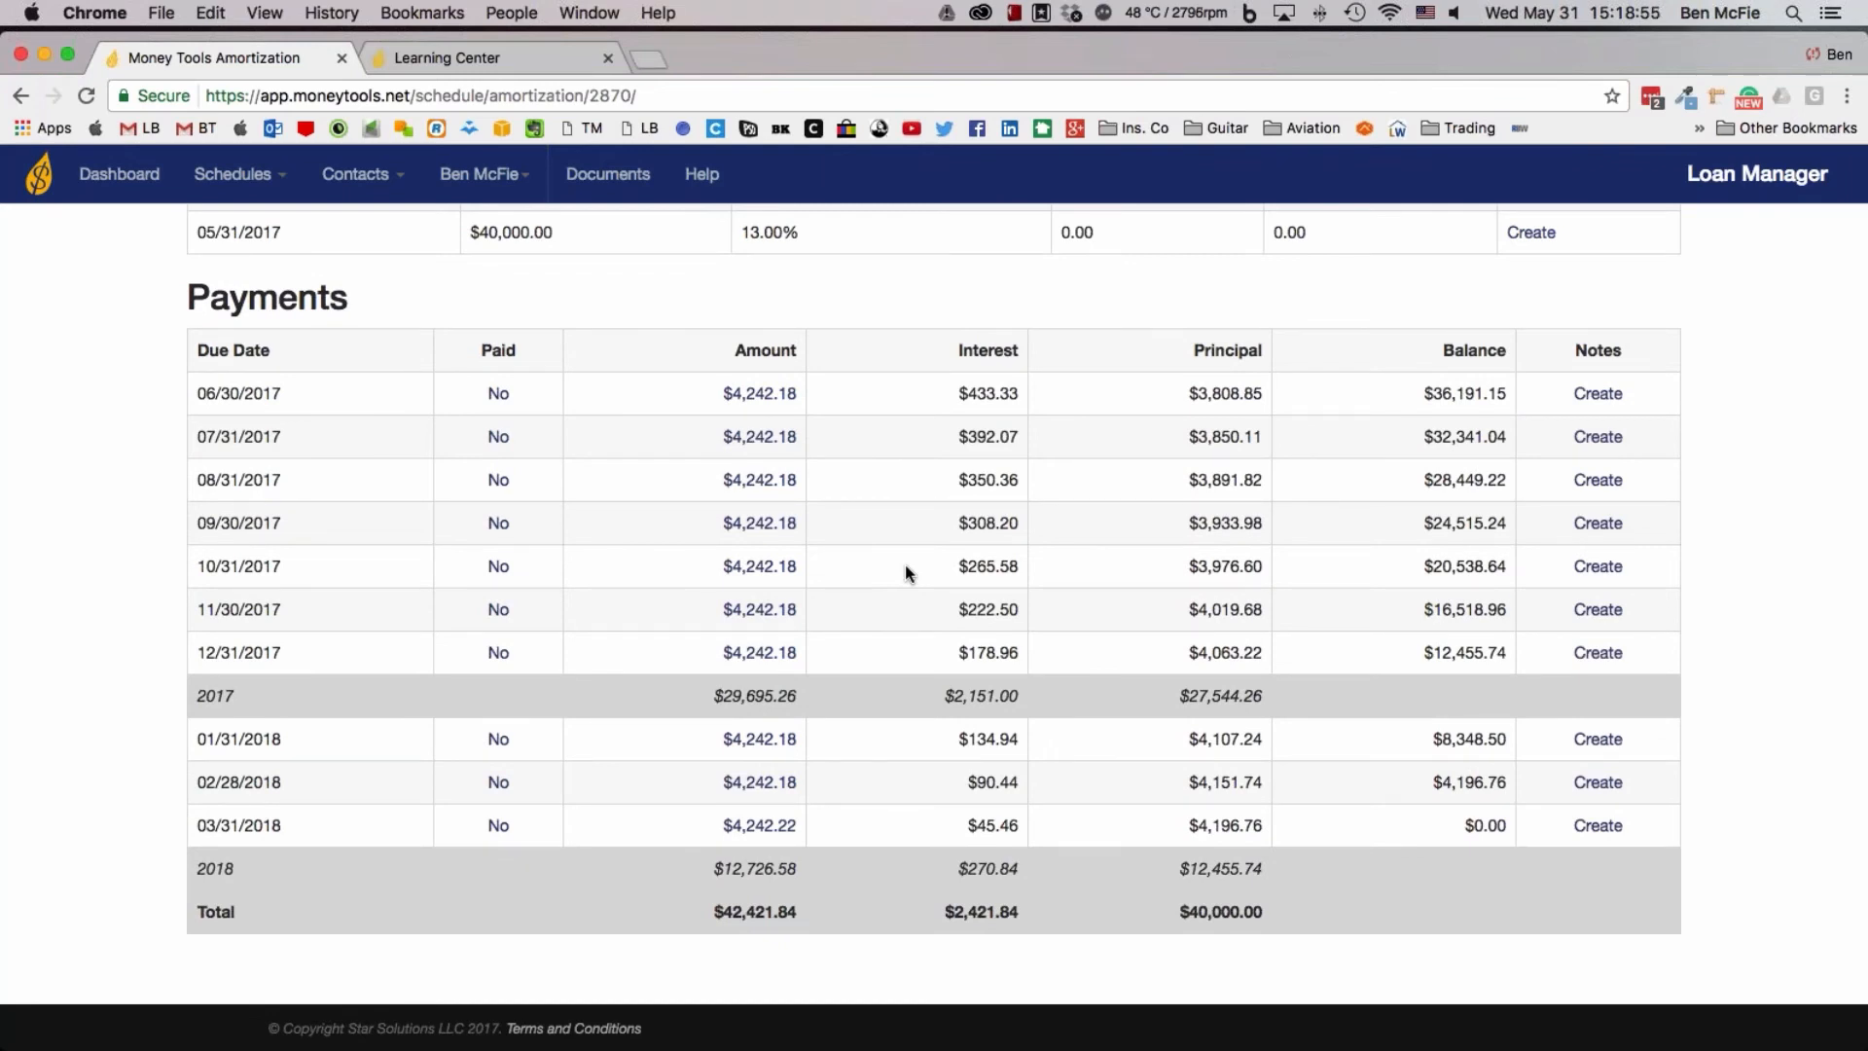
scroll(905, 572, "up", 10)
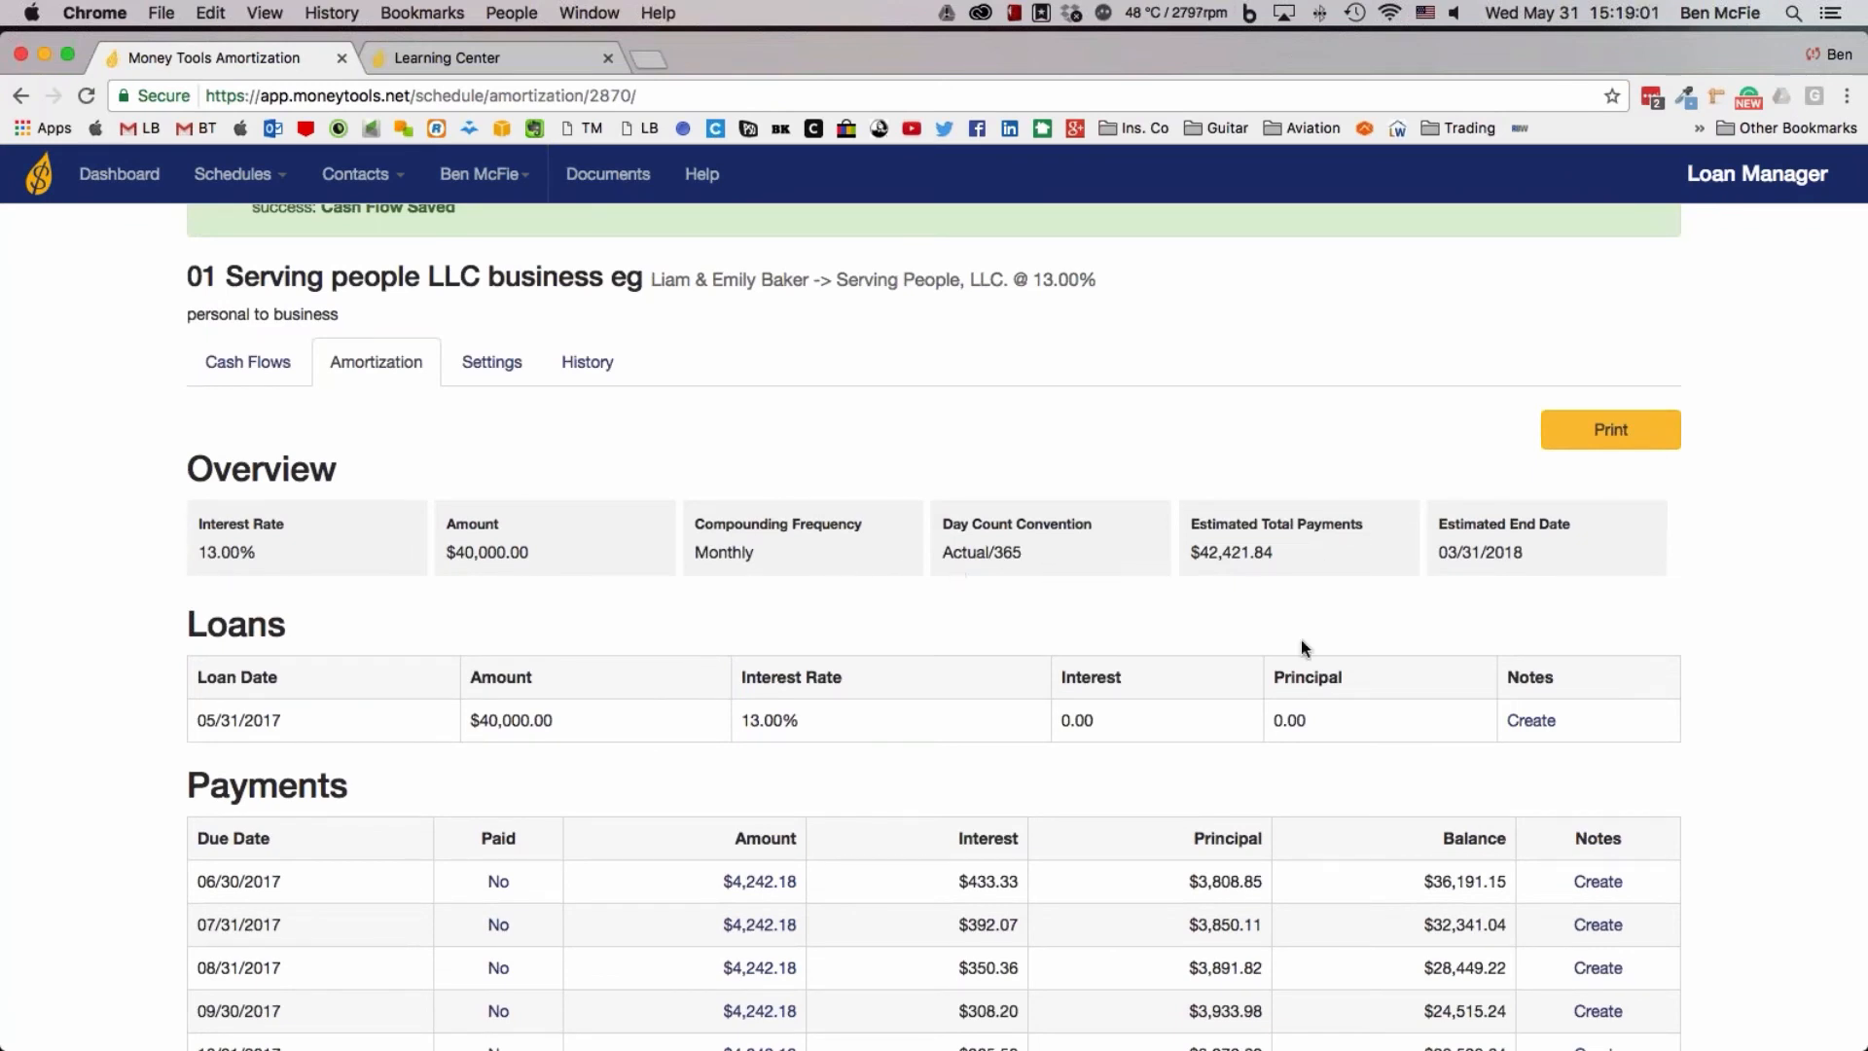
scroll(1000, 771, "down", 4)
scroll(998, 767, "down", 5)
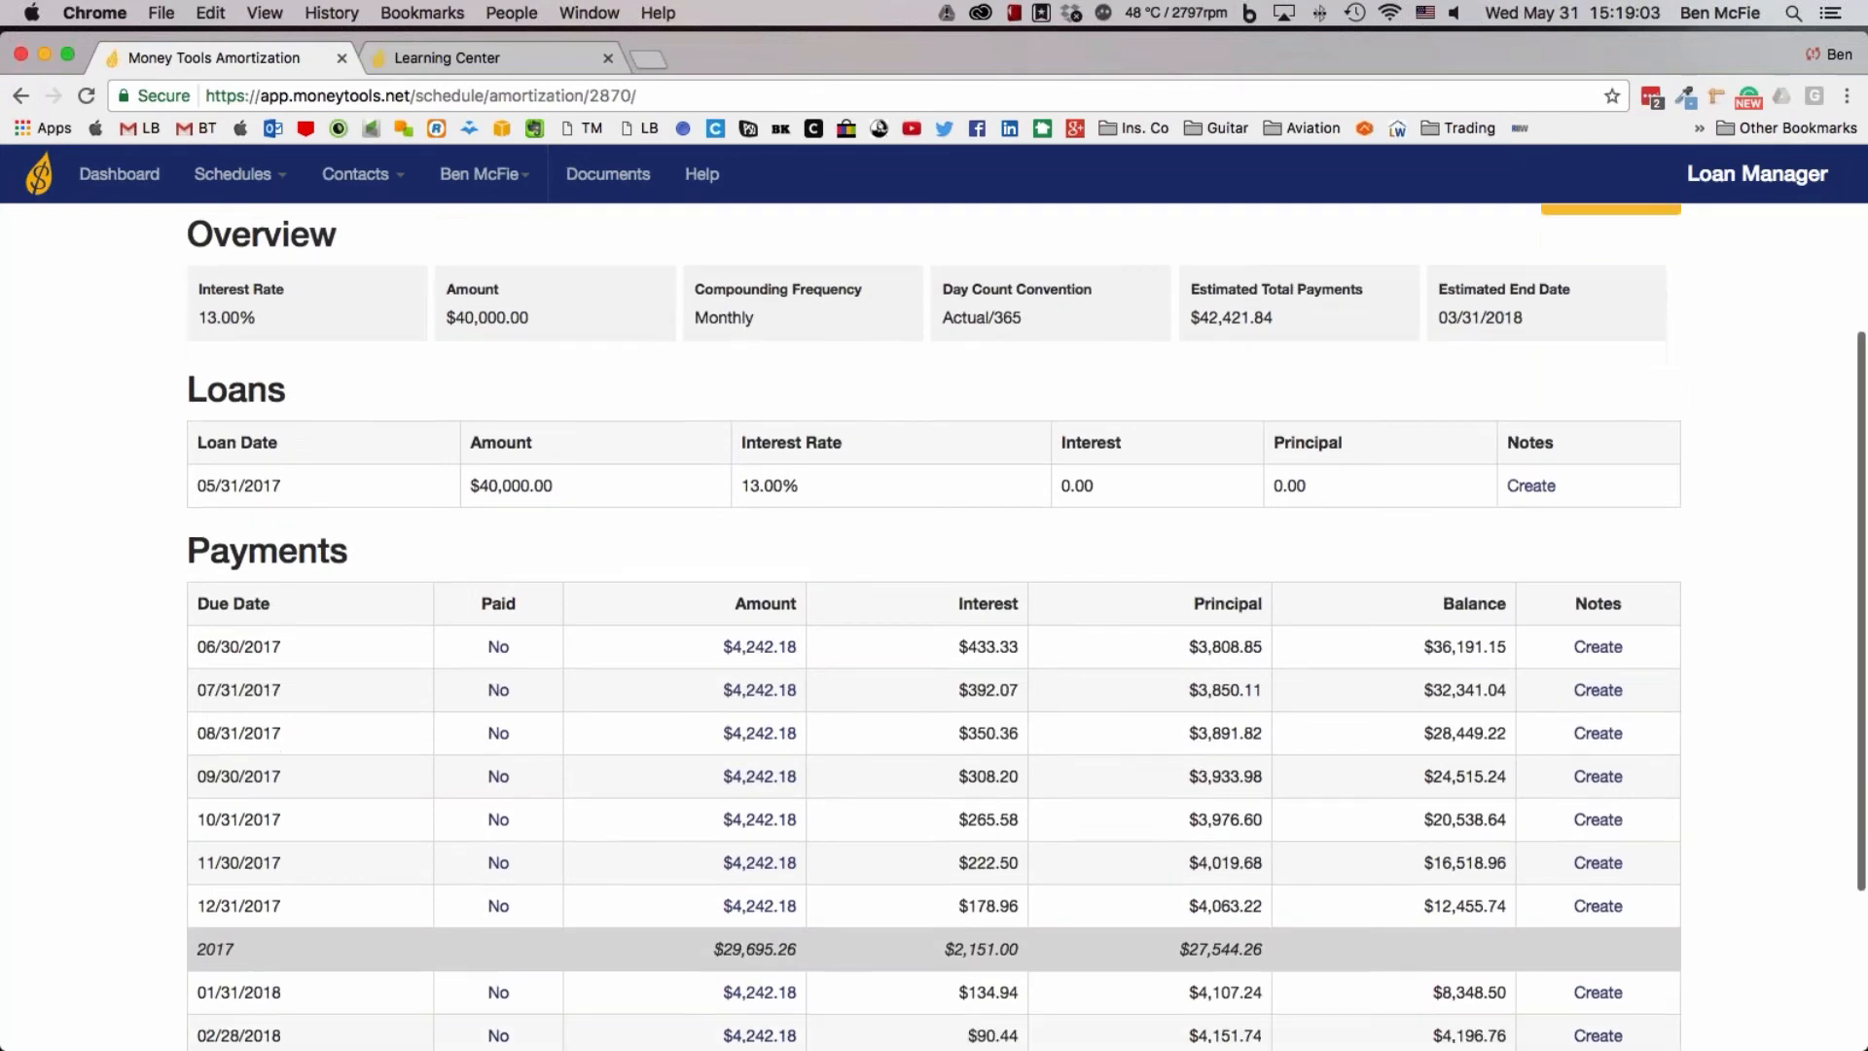
scroll(934, 628, "up", 4)
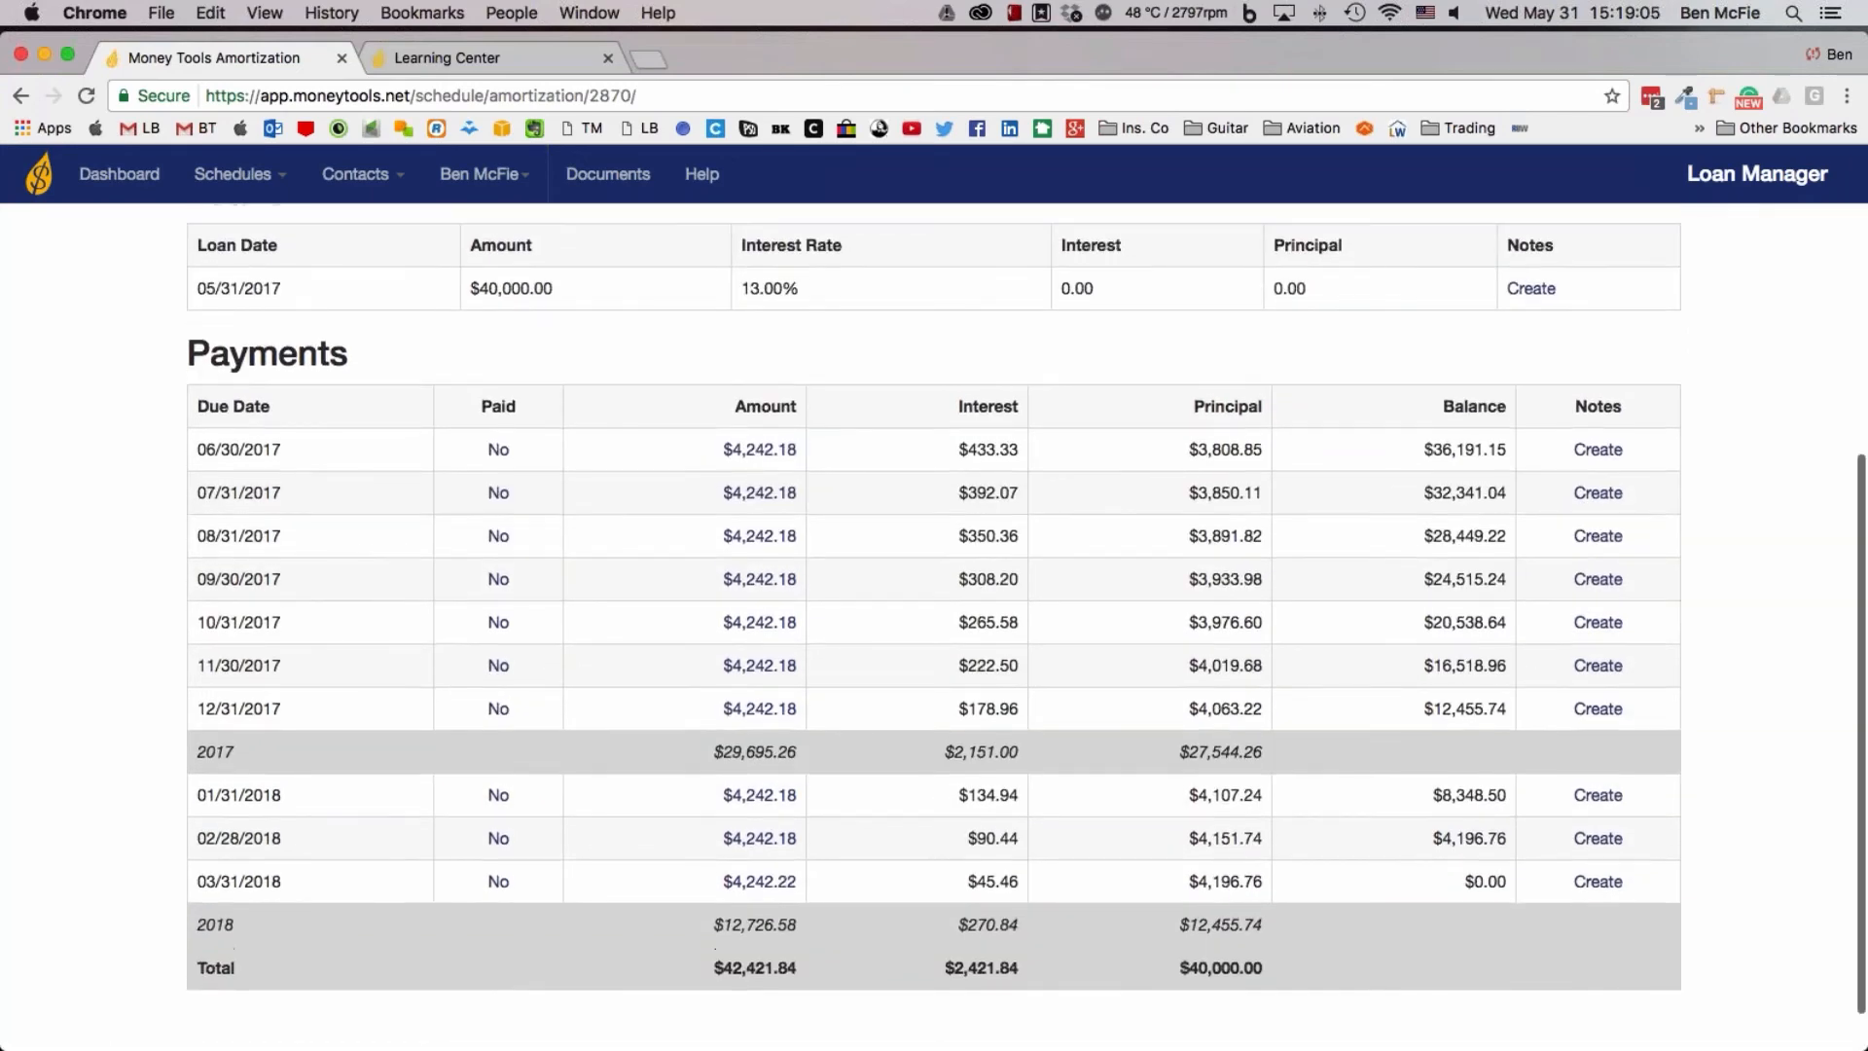
scroll(934, 627, "up", 3)
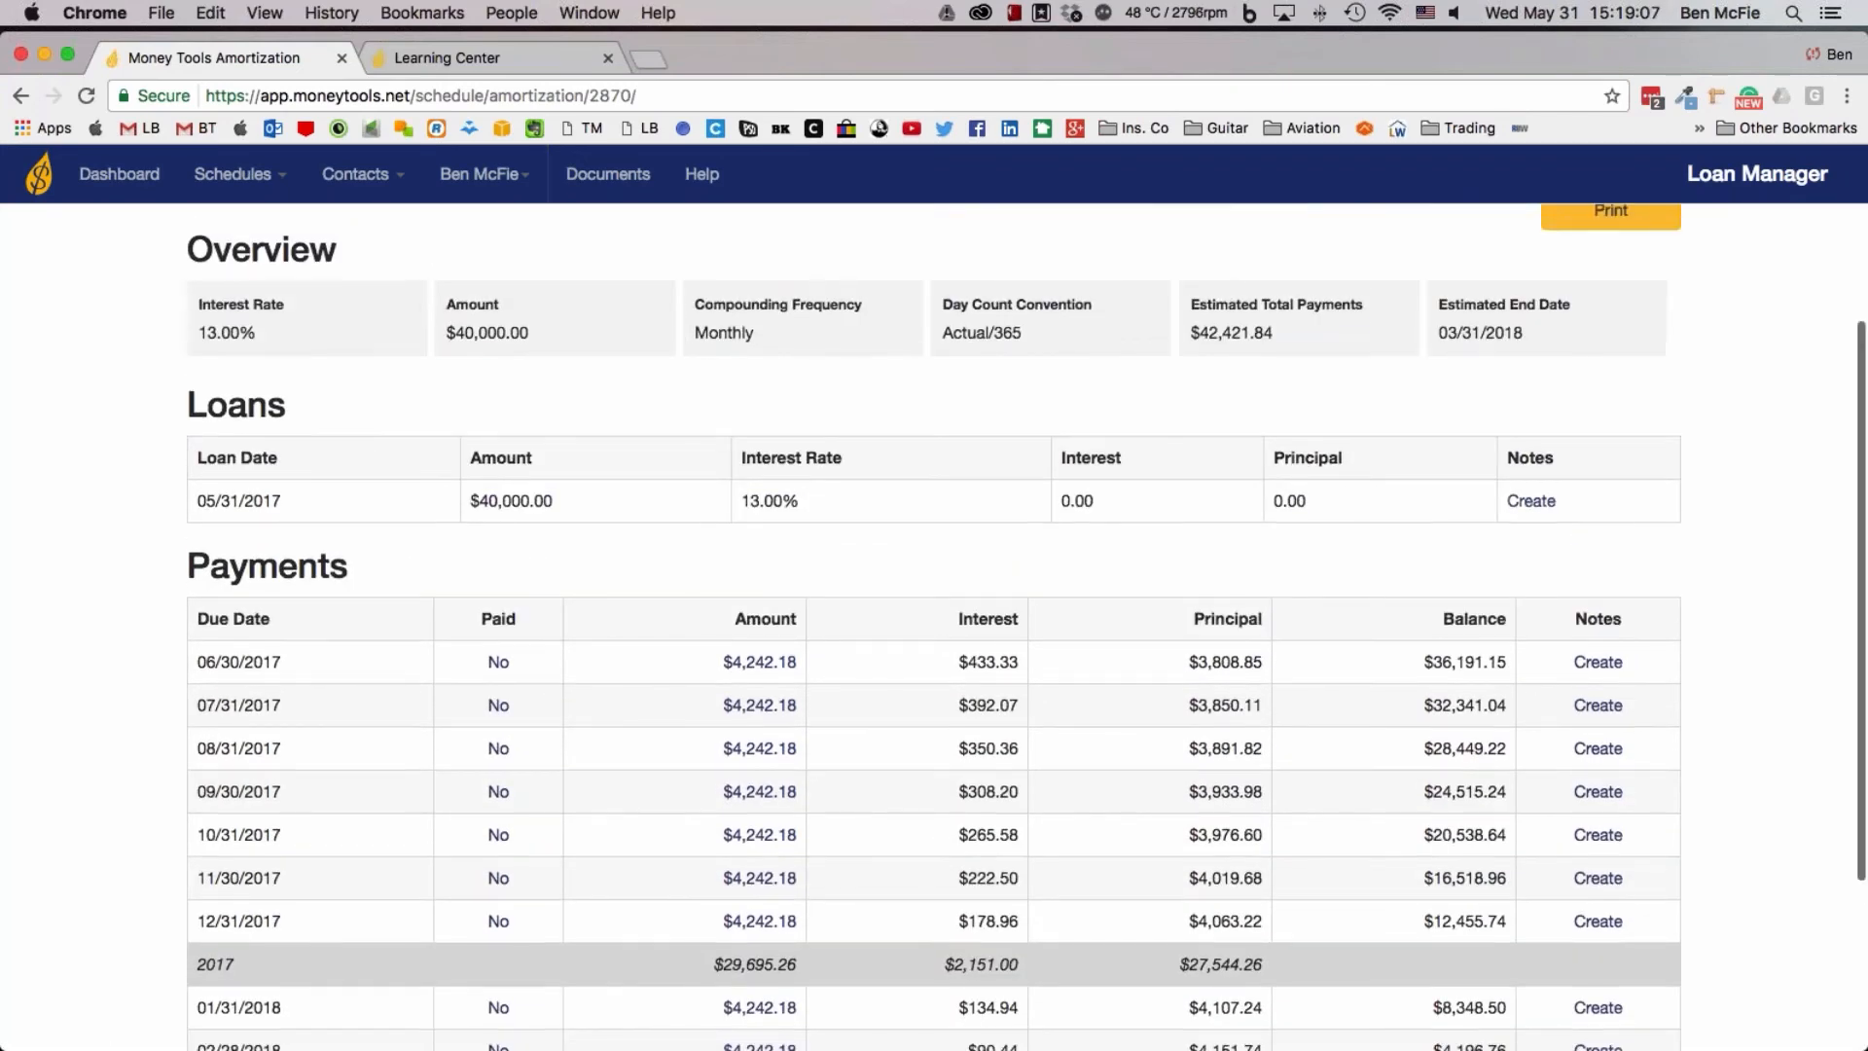
Check the interest rate in the schedule's settings and save them to return to the cash flows
left_click(491, 287)
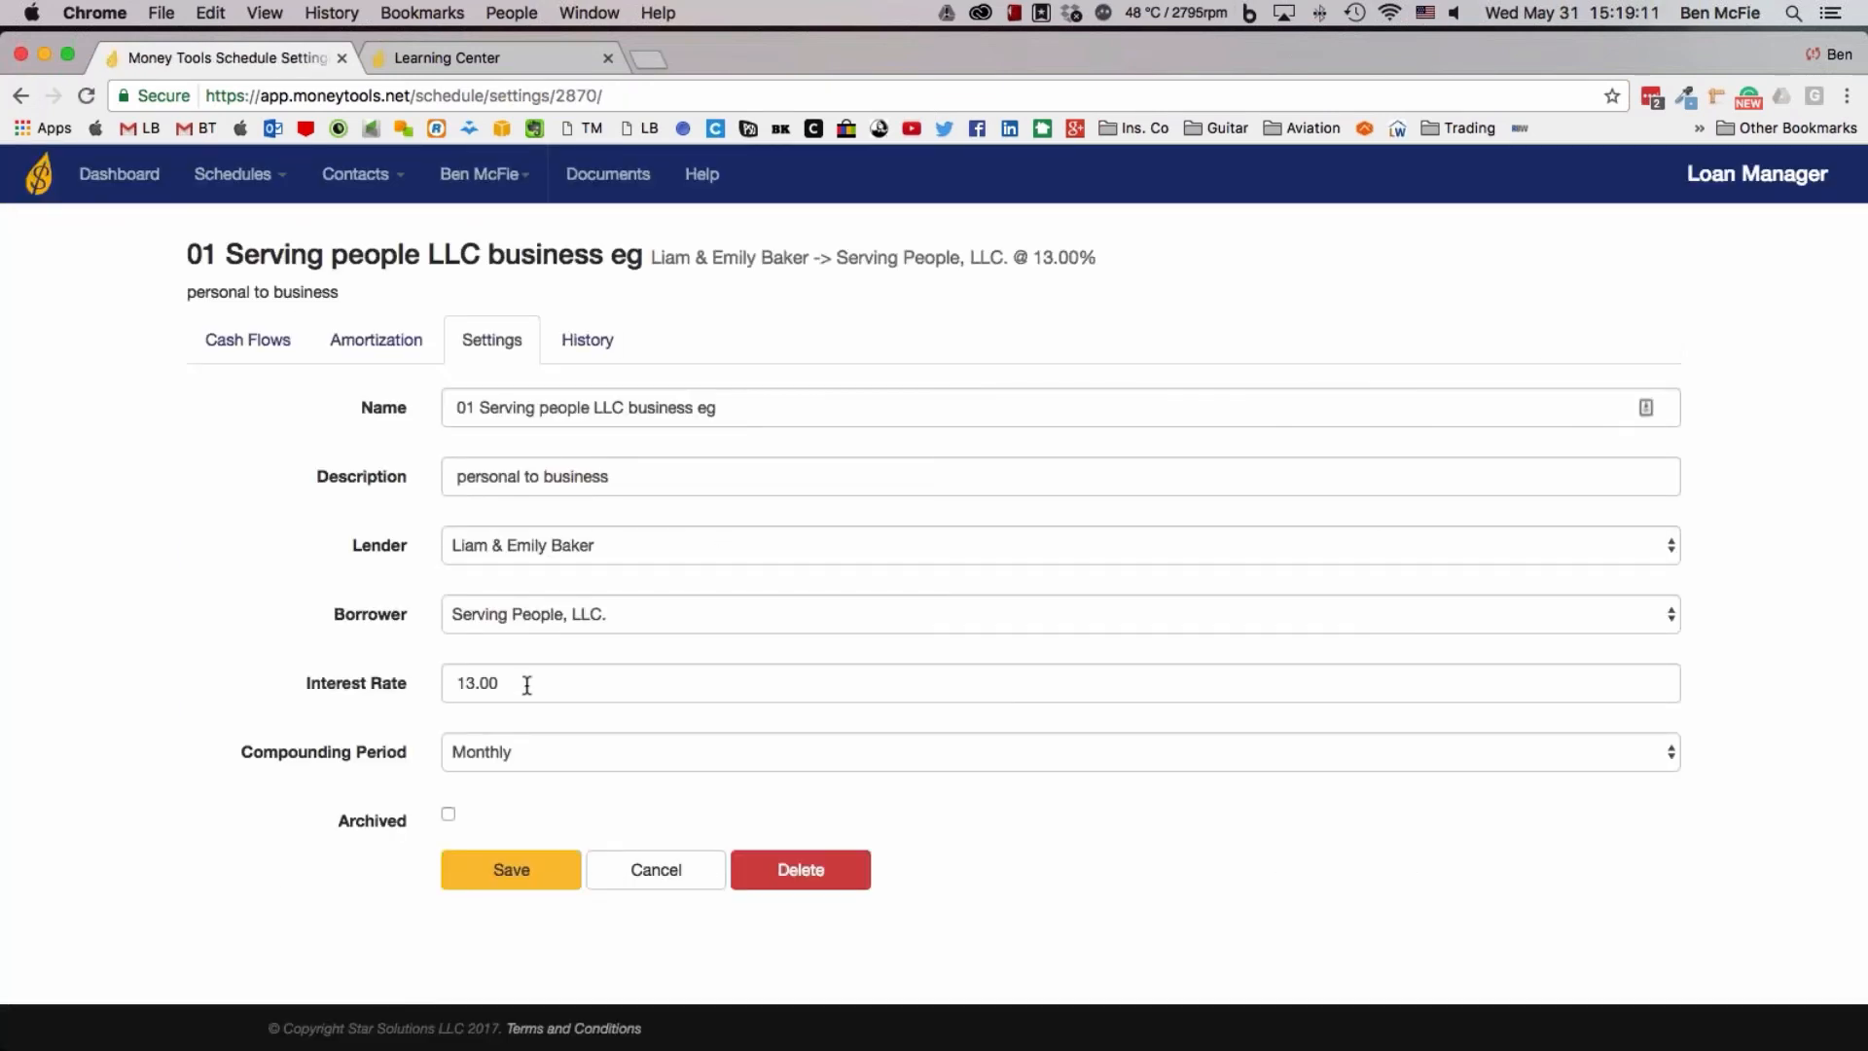
left_click(526, 879)
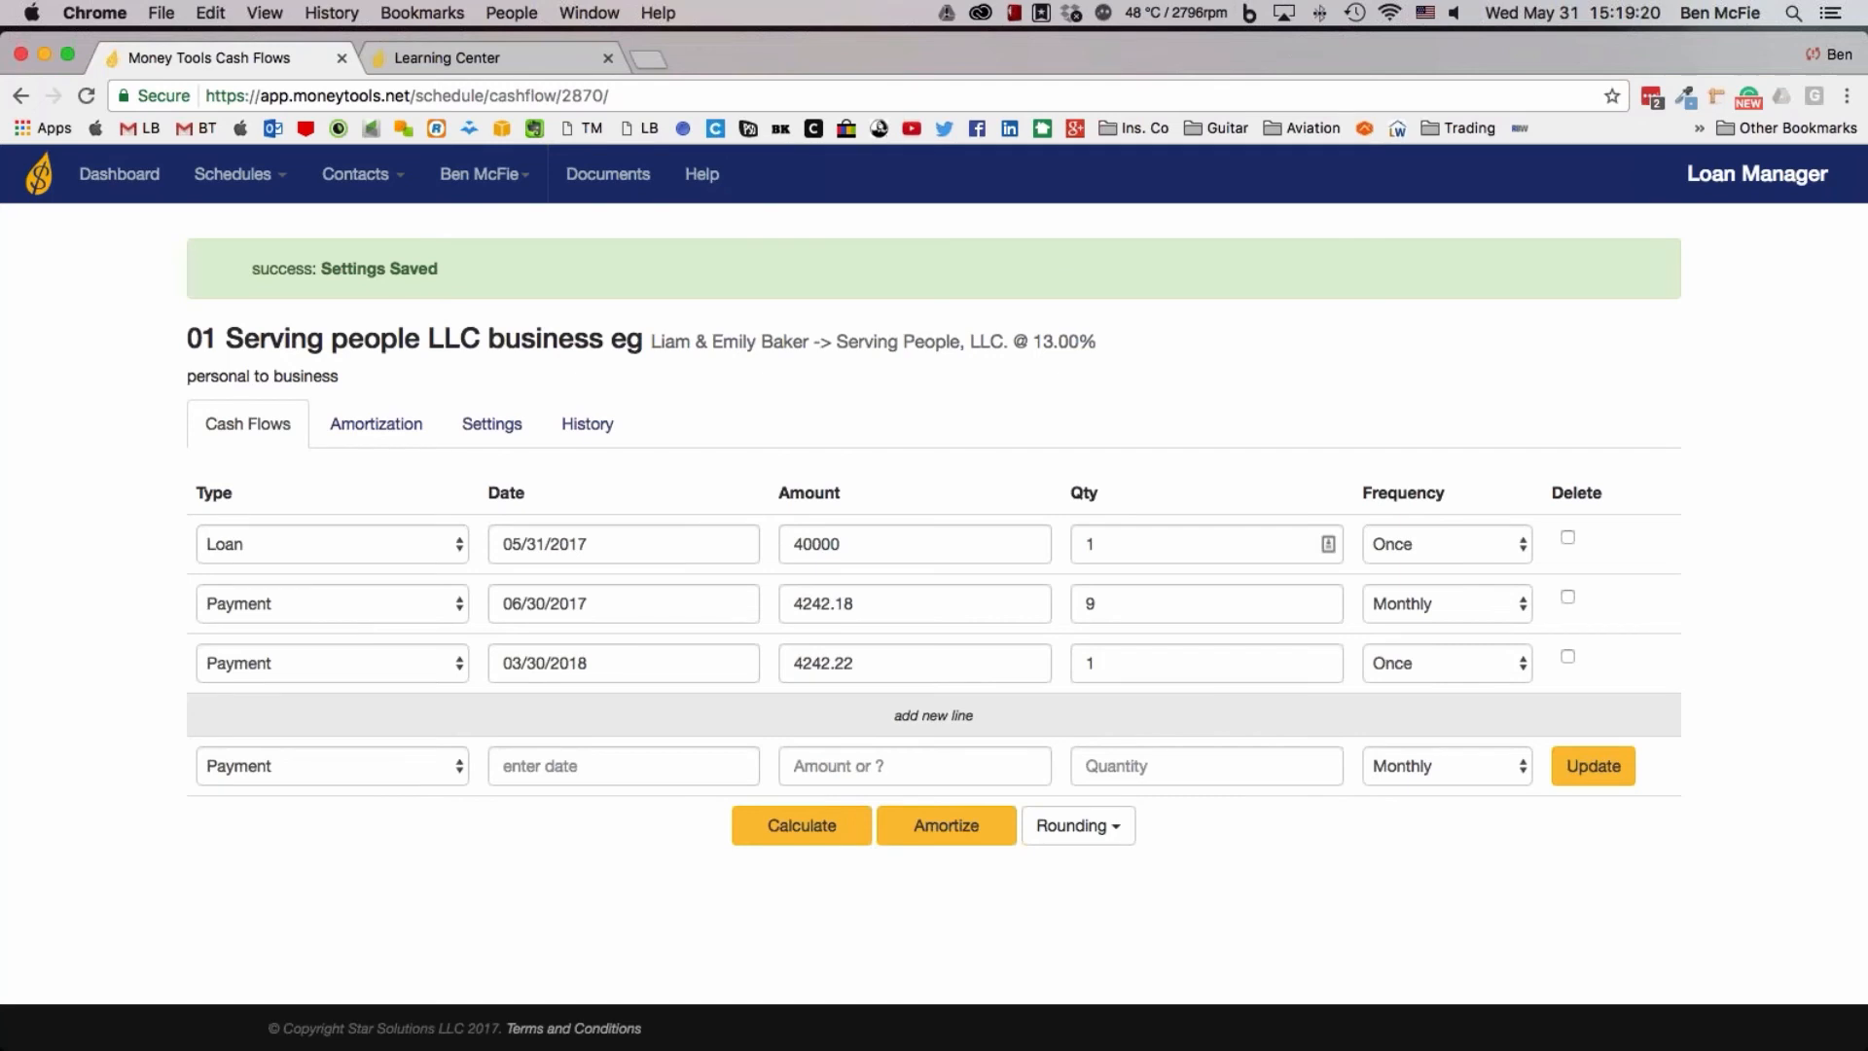
Try an Annual frequency on the 06/30/2017 payment line, and set it back to Monthly
left_click(1088, 603)
double_click(1088, 603)
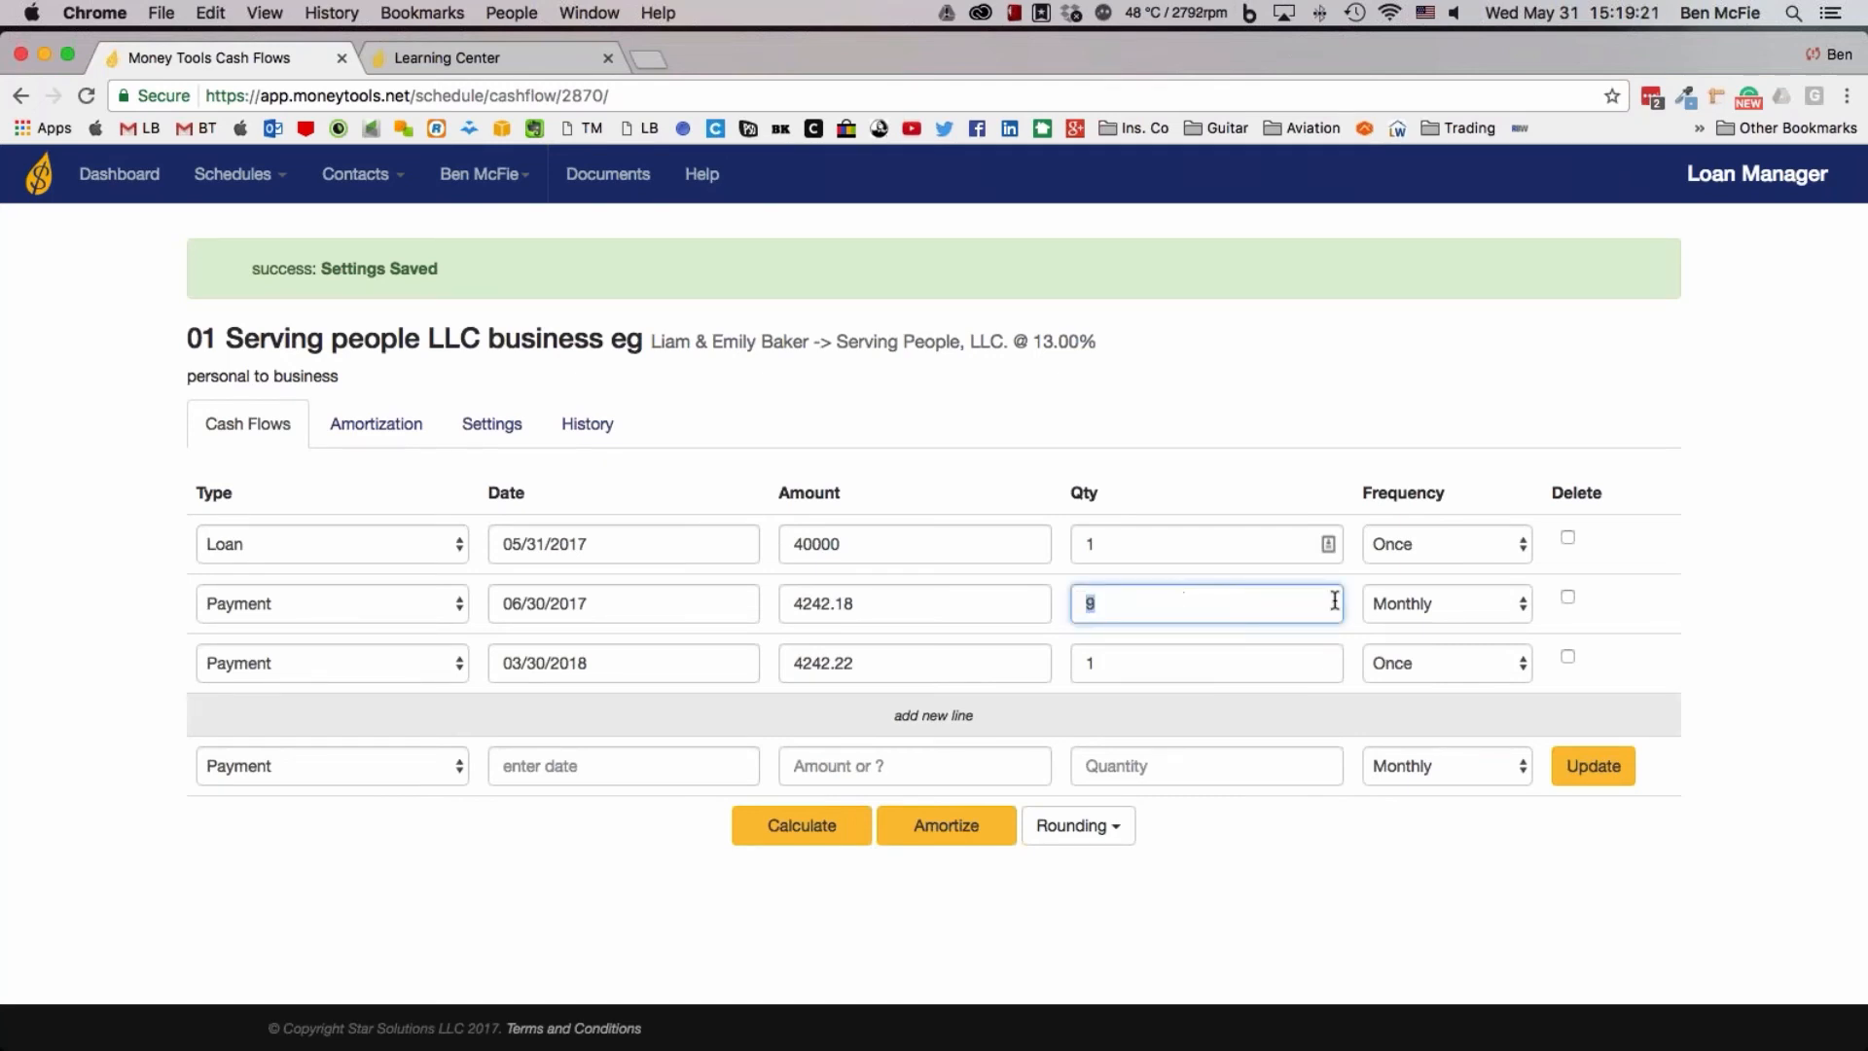
left_click(1410, 604)
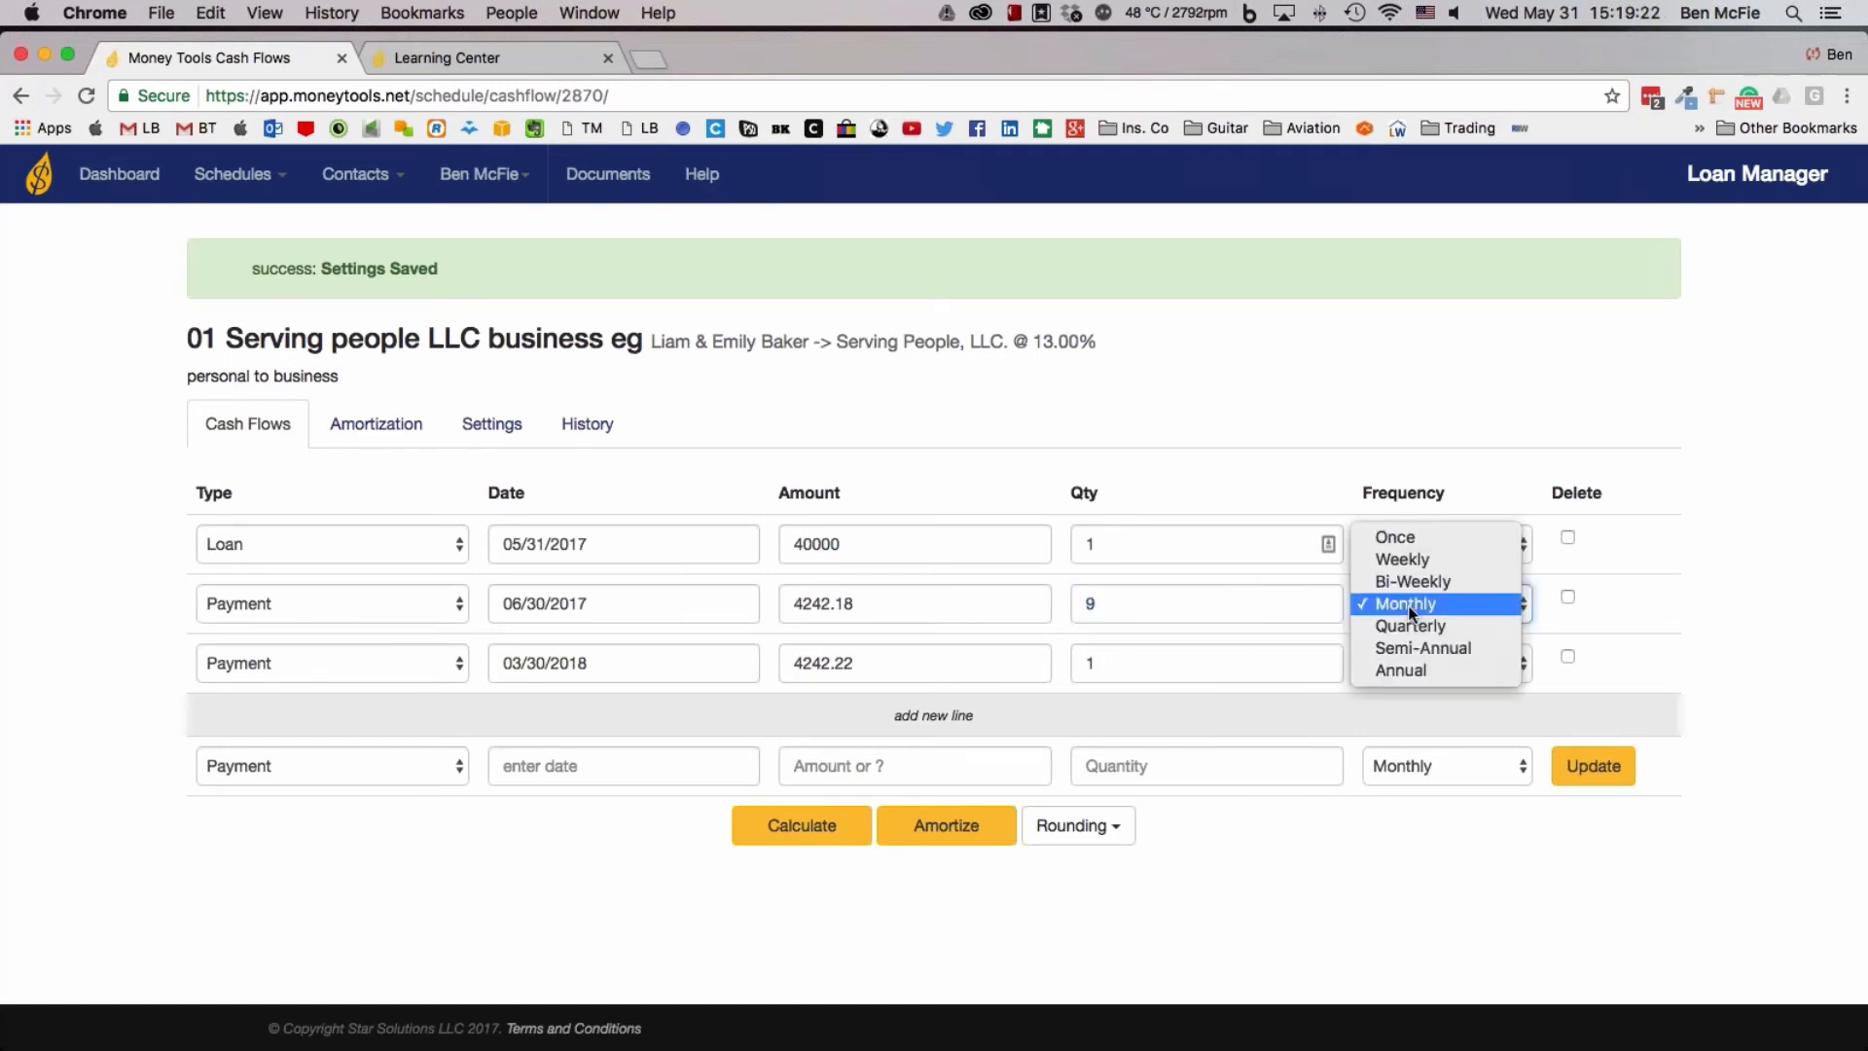
left_click(1410, 667)
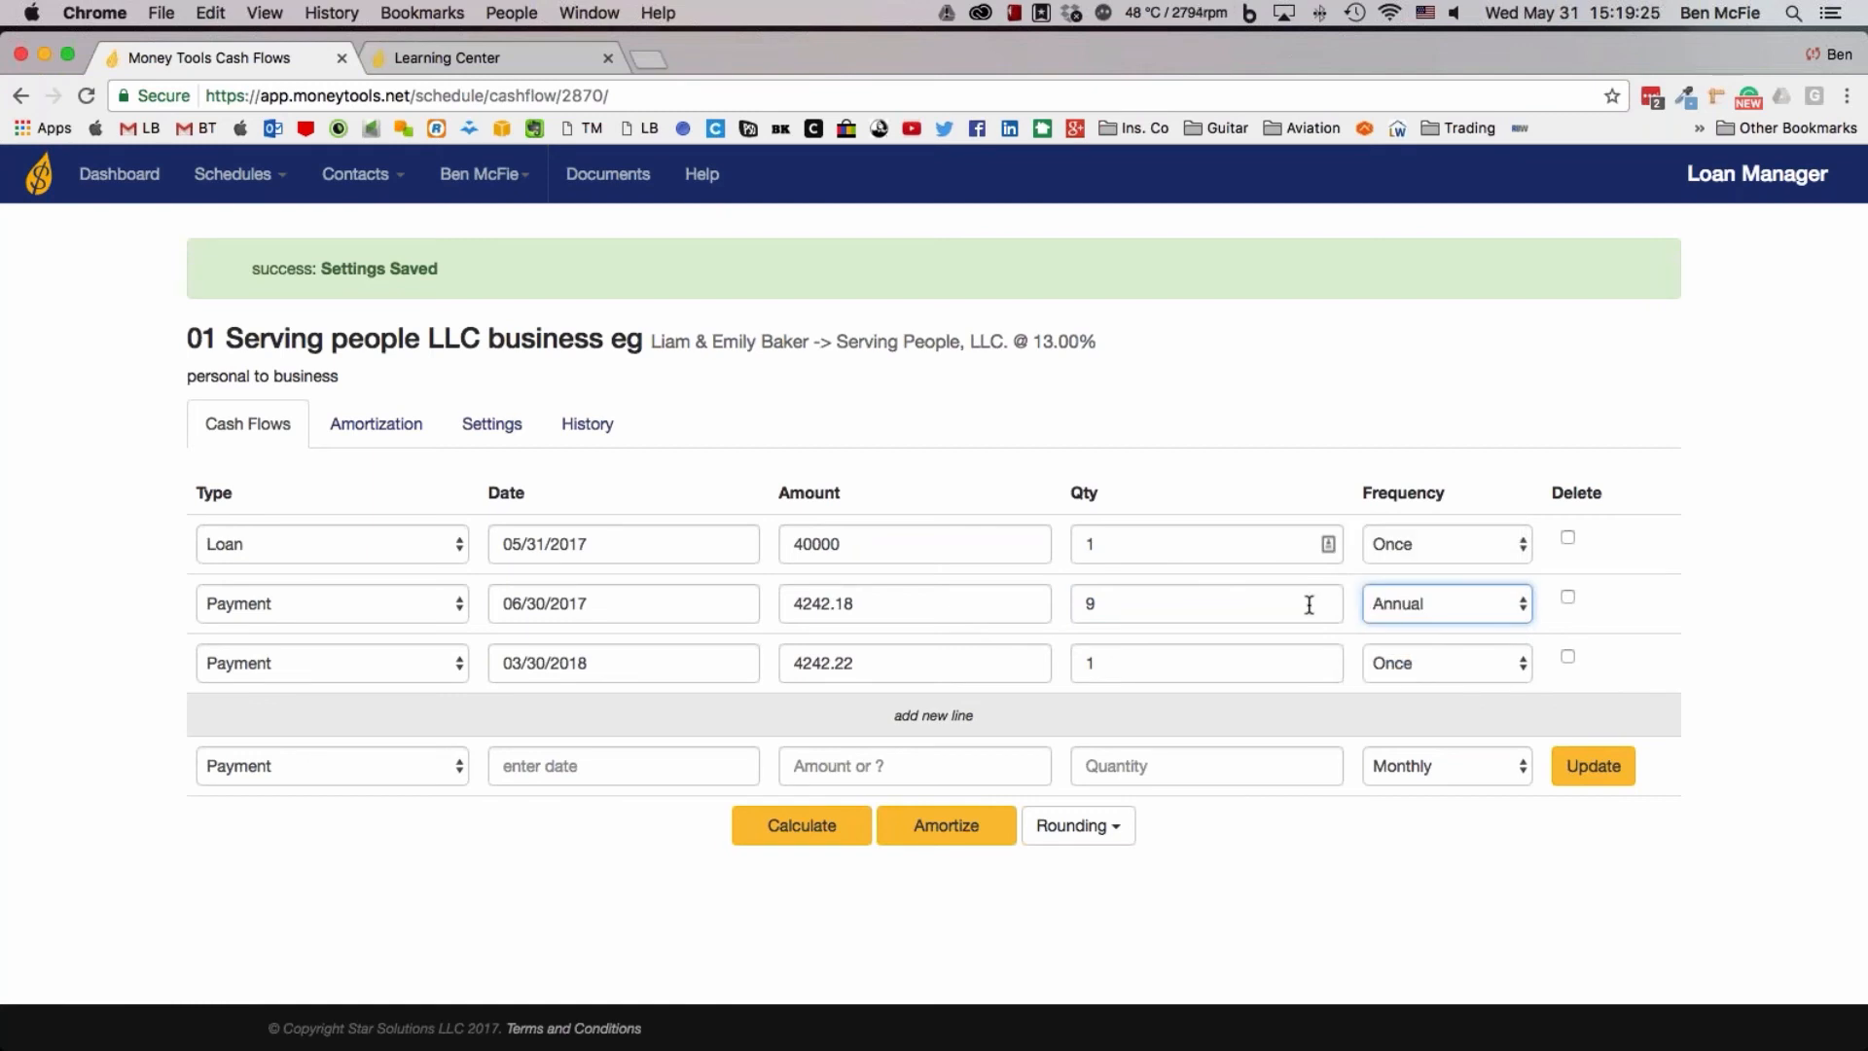
left_click(1405, 603)
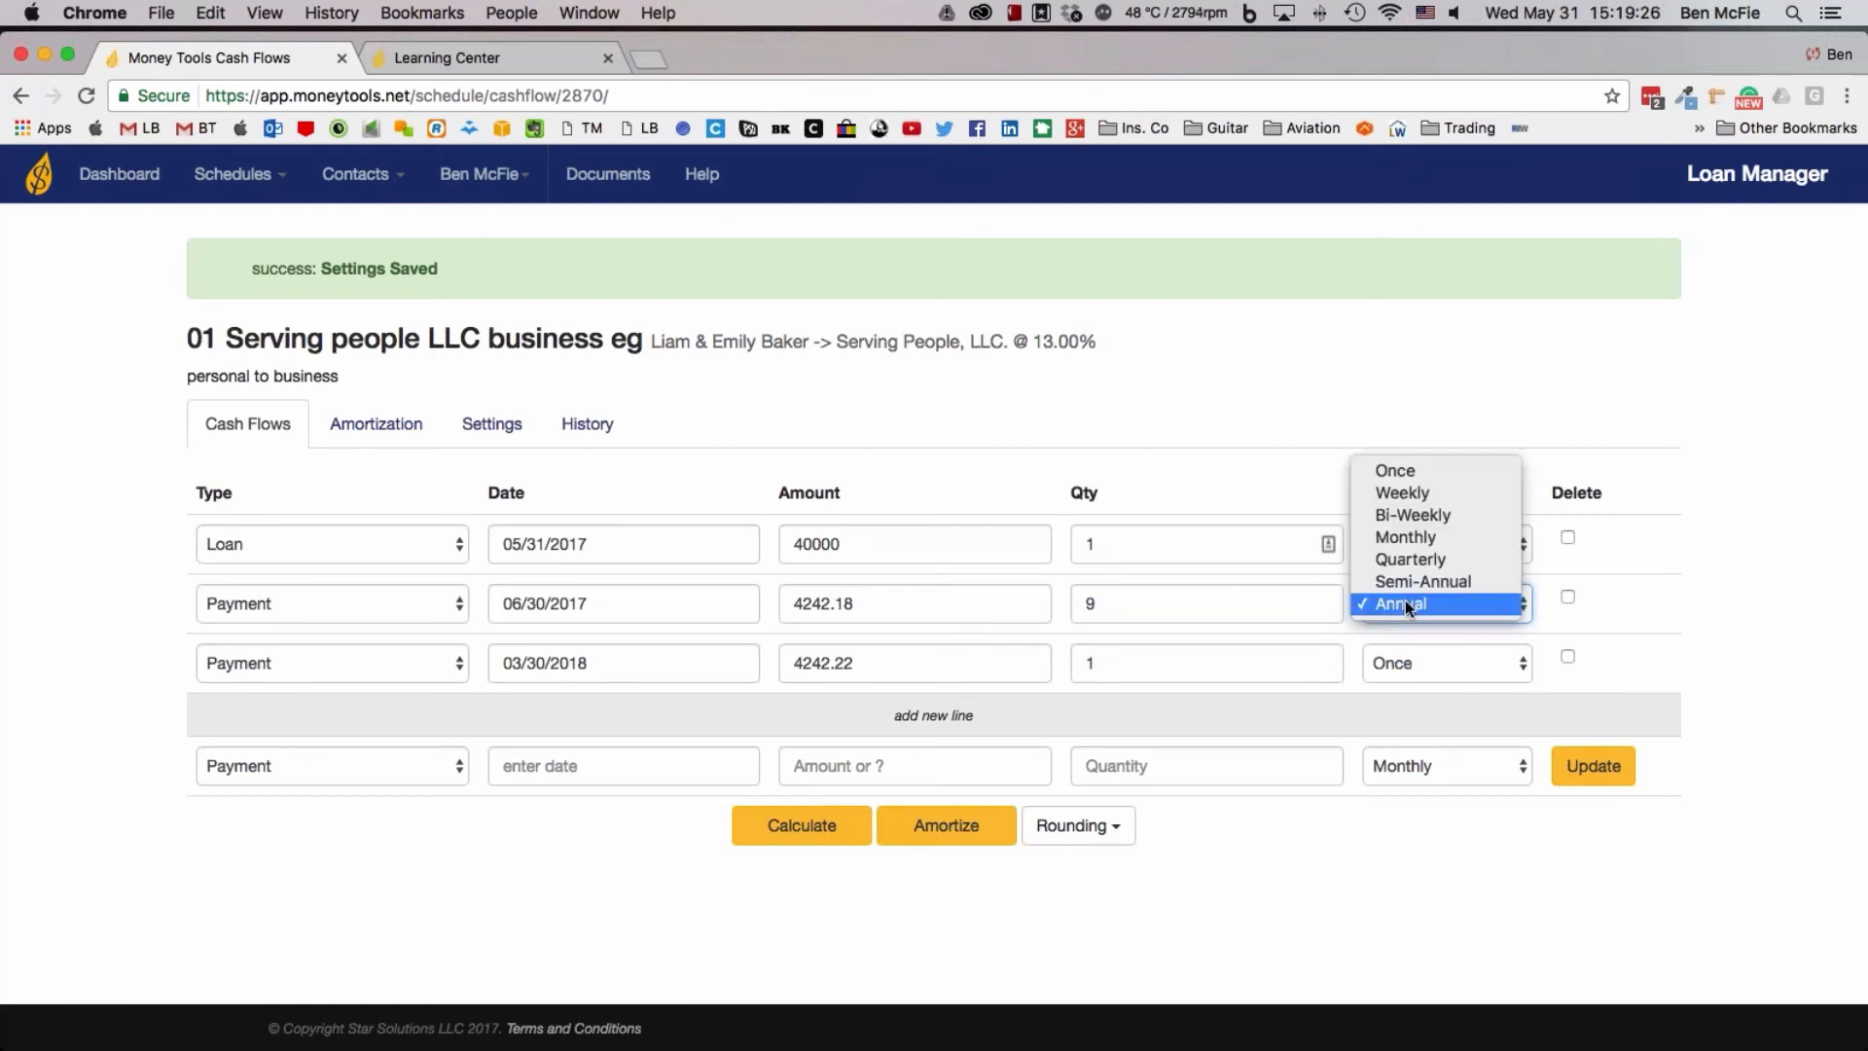
left_click(1386, 537)
Set the quantity of the monthly payment line to 120
left_click(1185, 604)
key("BackSpace")
type("120")
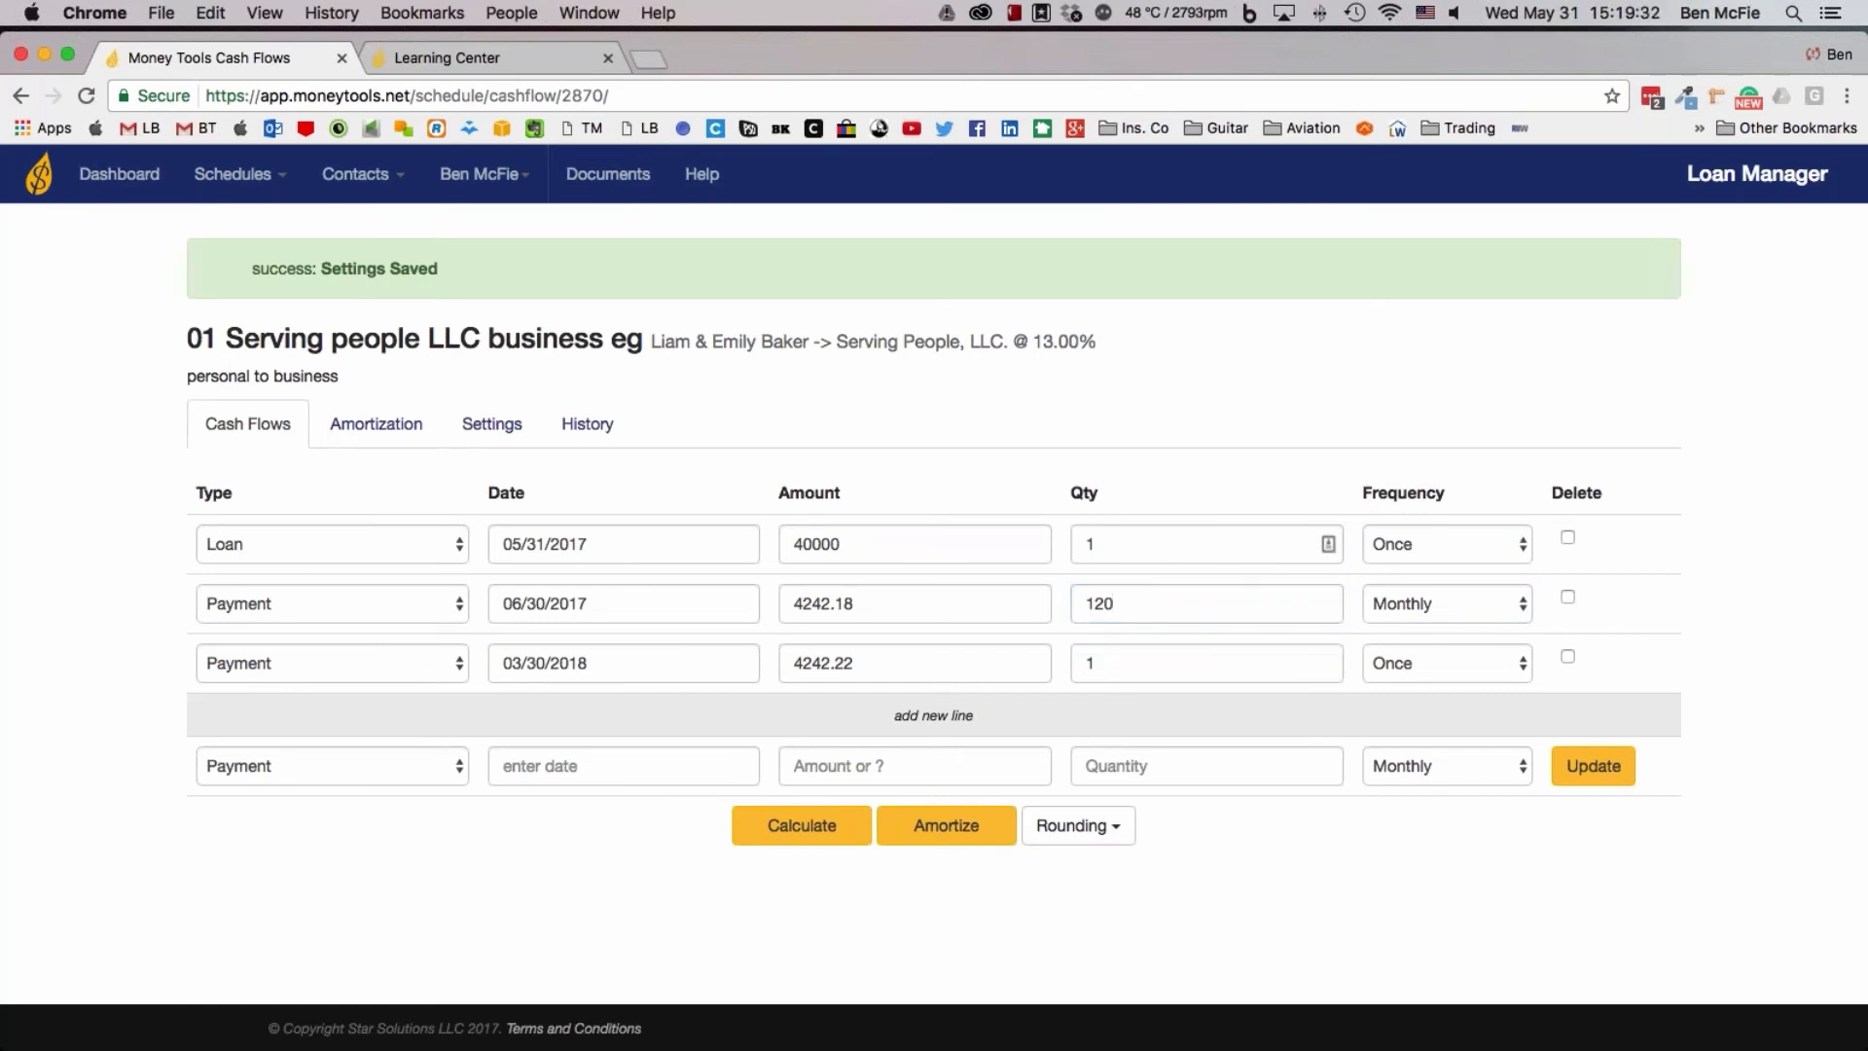
Delete the one-time 03/30/2018 payment line, and recalculate the cash flows
left_click(1567, 656)
left_click(1608, 764)
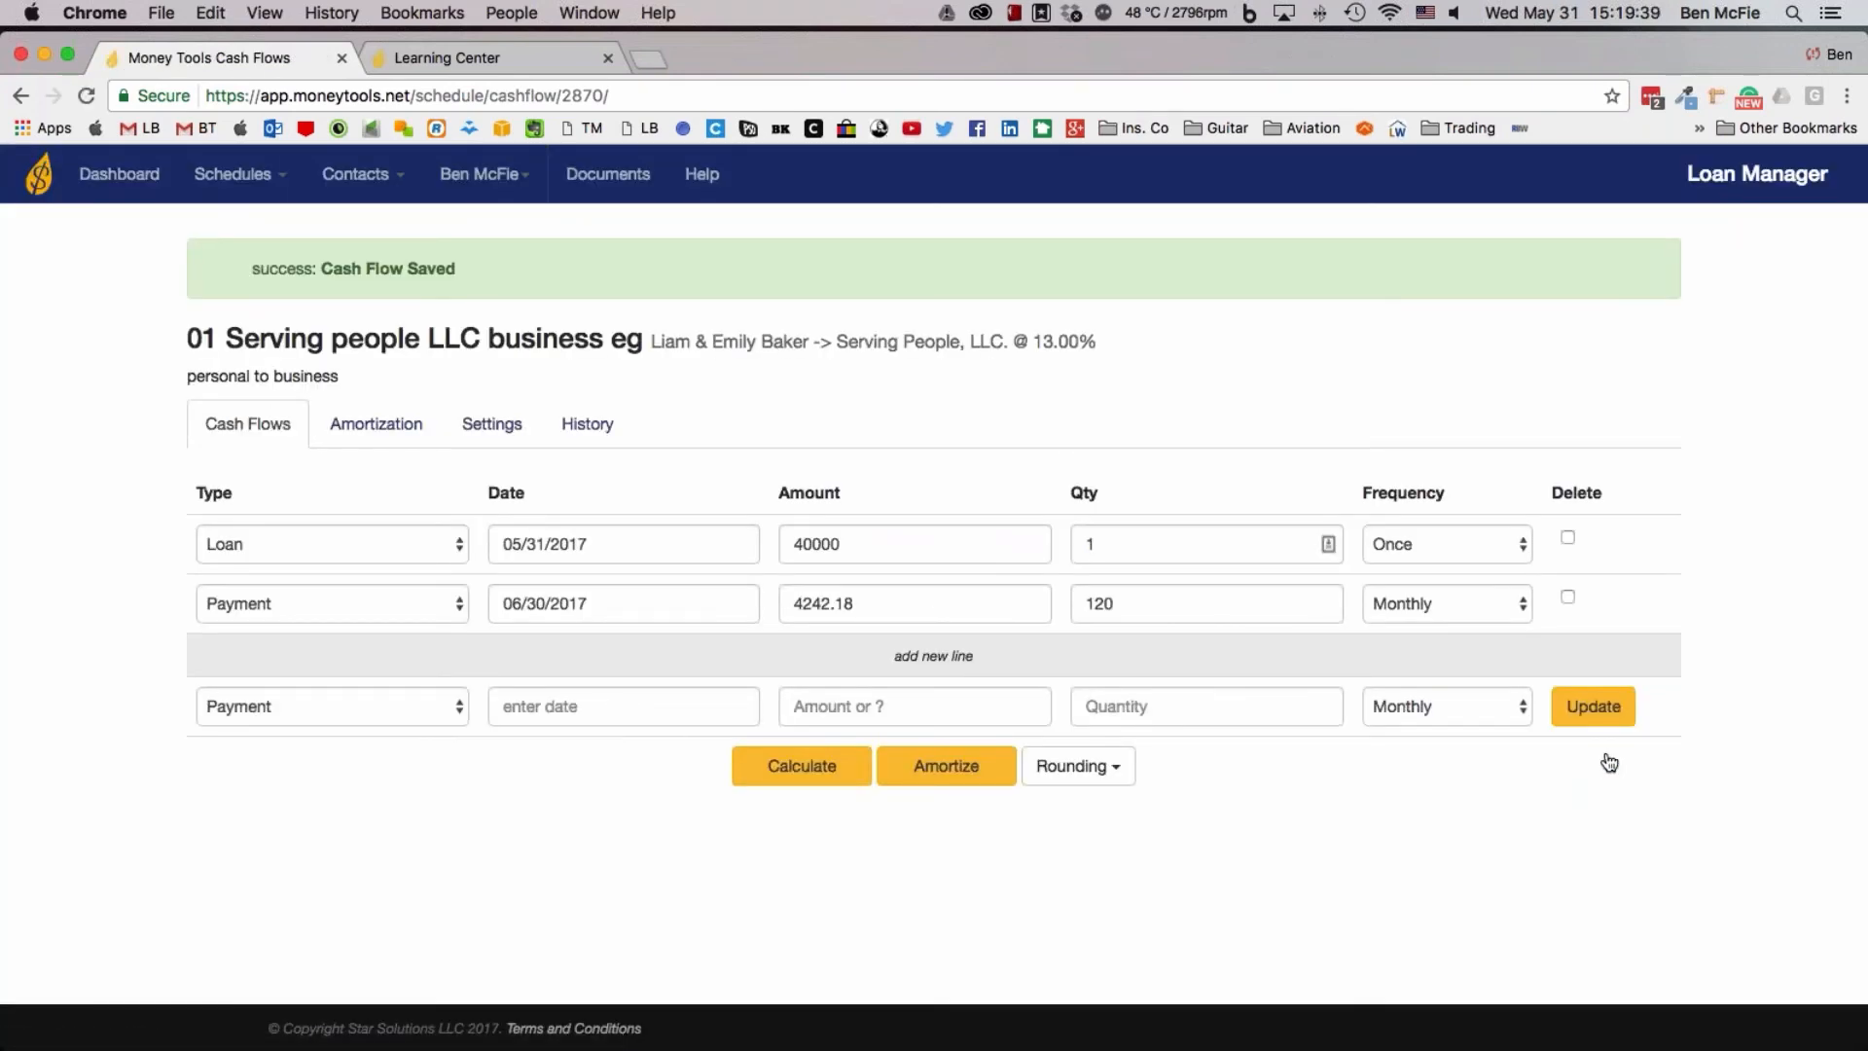
left_click(856, 774)
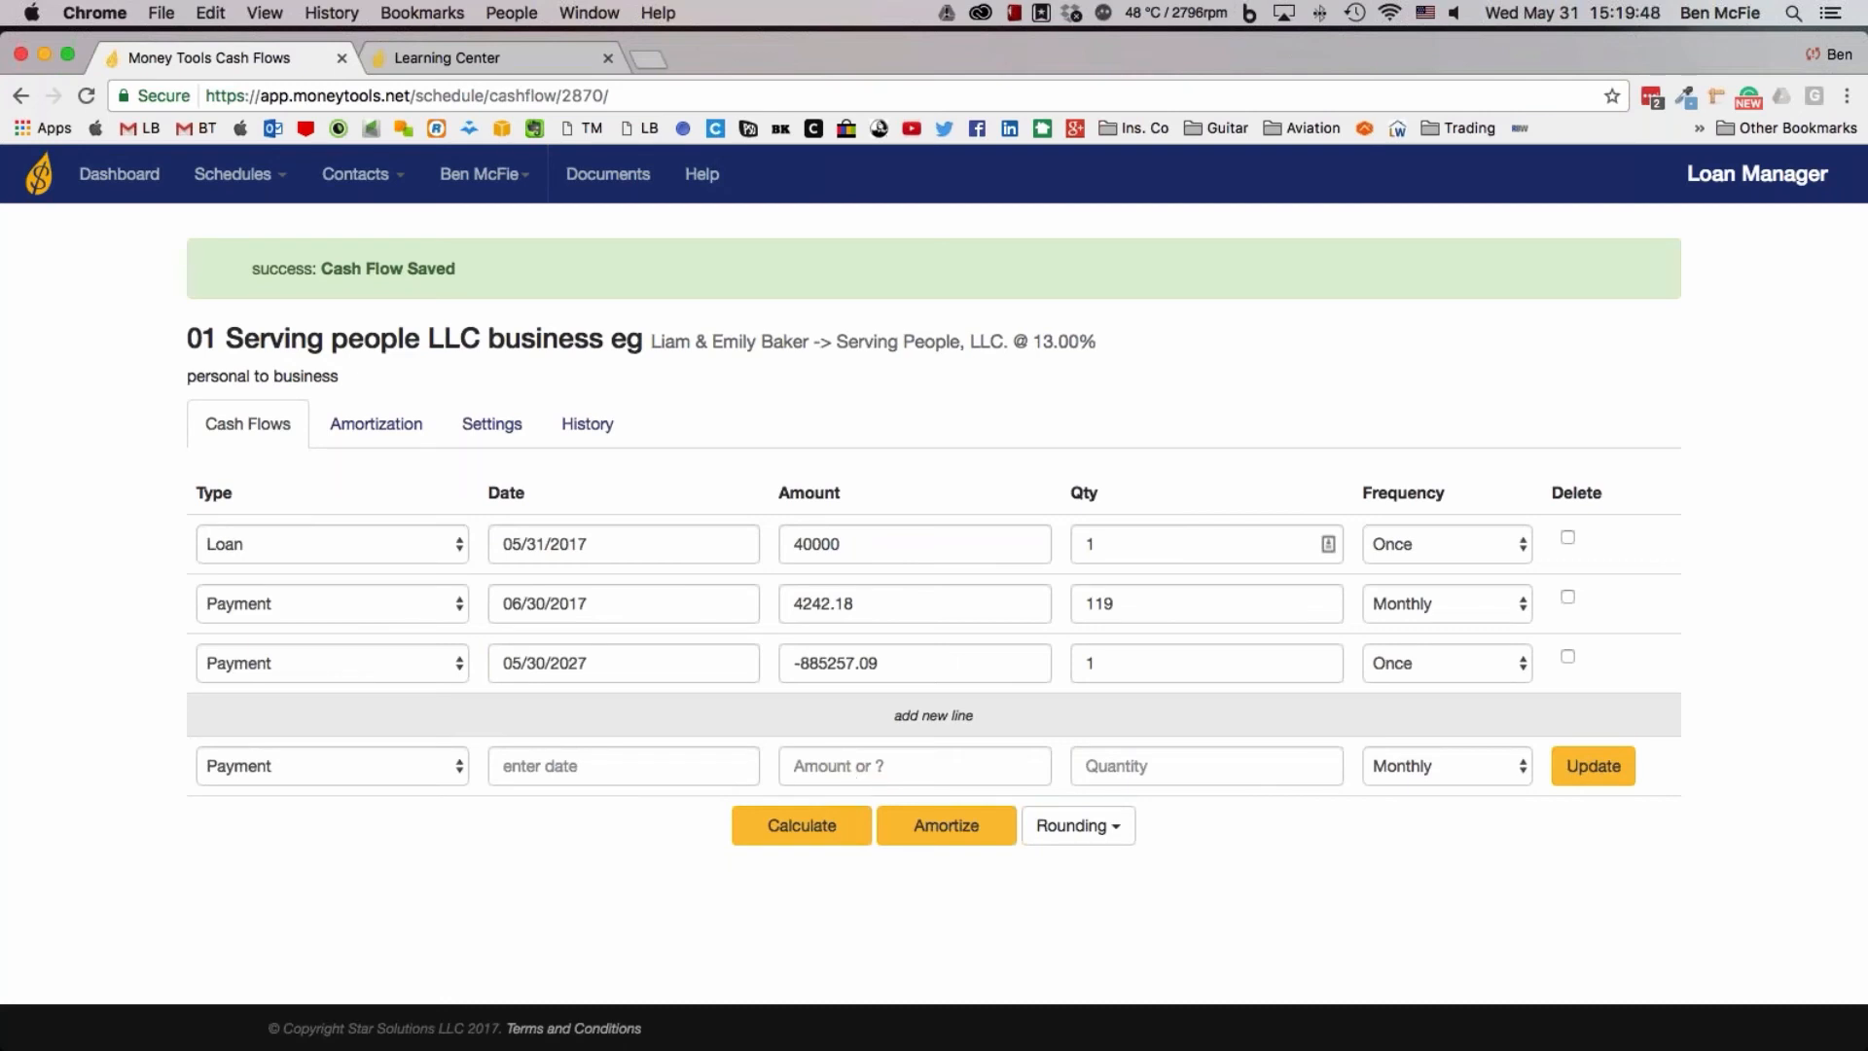
Delete both payment lines, keeping only the 40000 loan line in the cash flows
left_click(1567, 598)
left_click(1569, 657)
left_click(1584, 769)
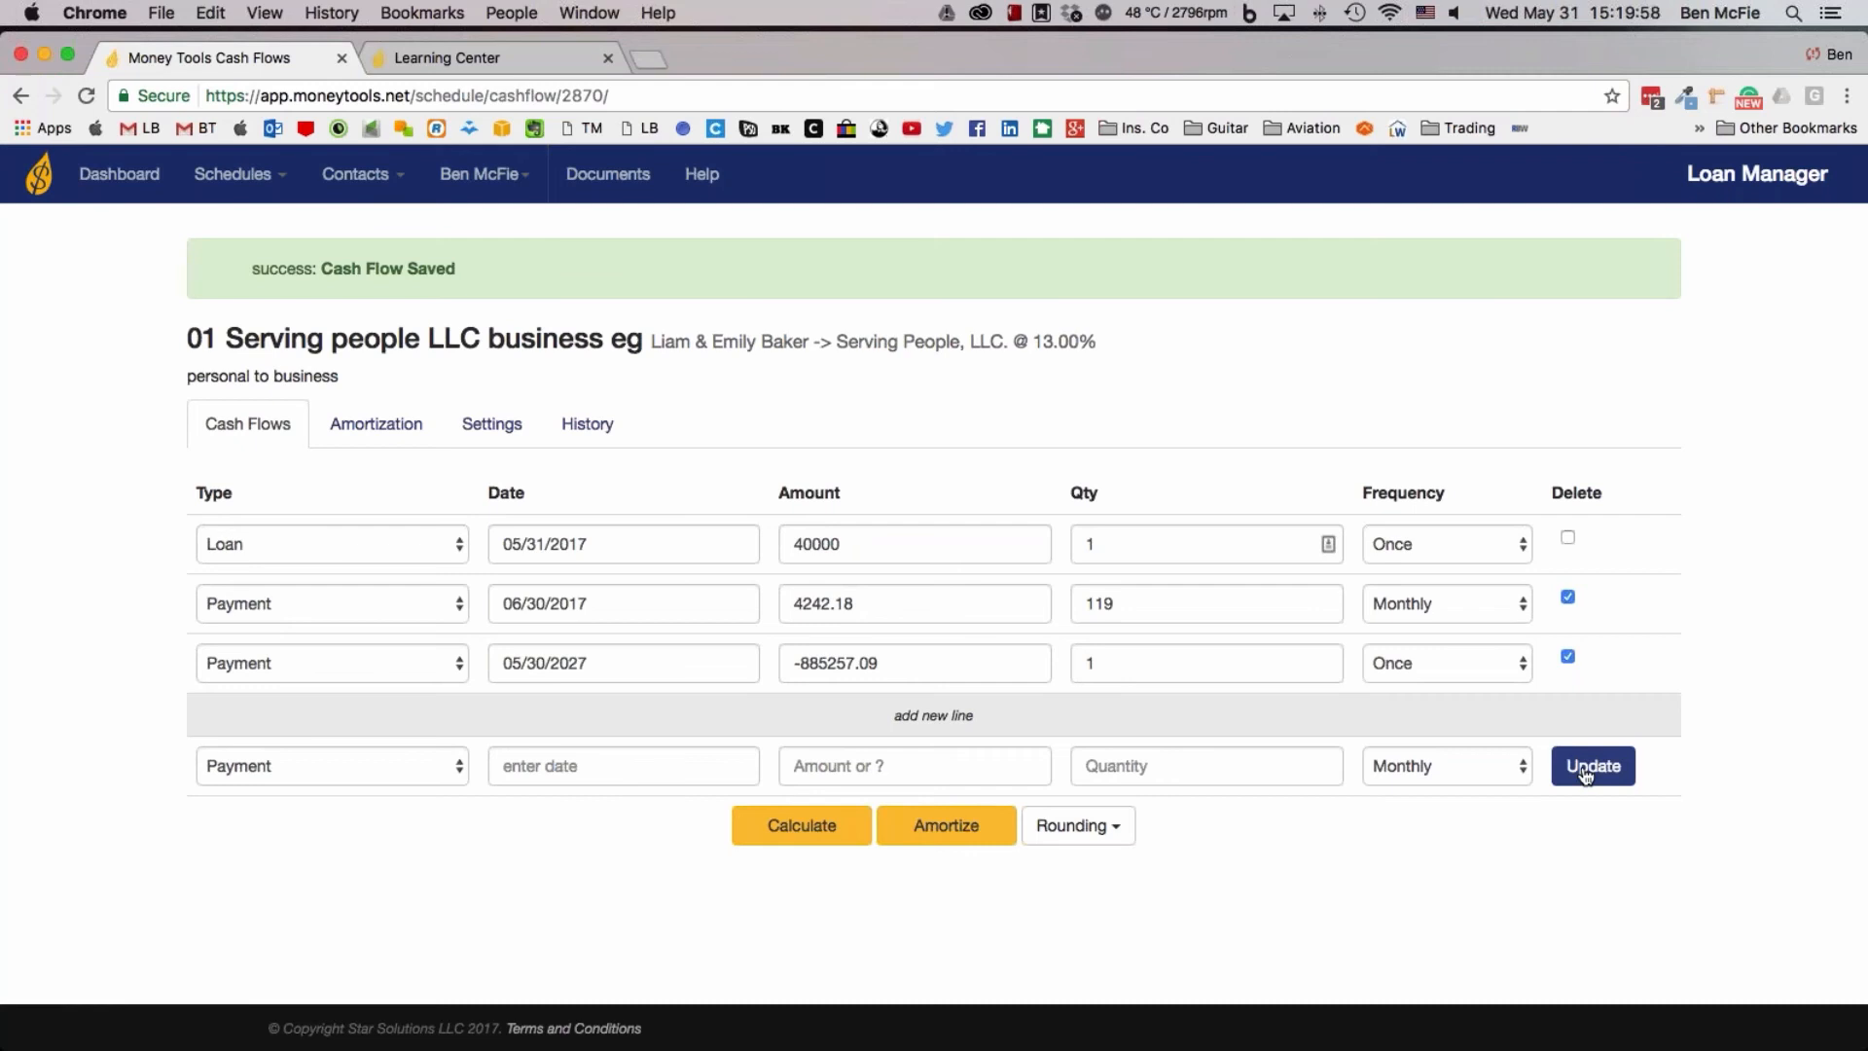
left_click(1586, 772)
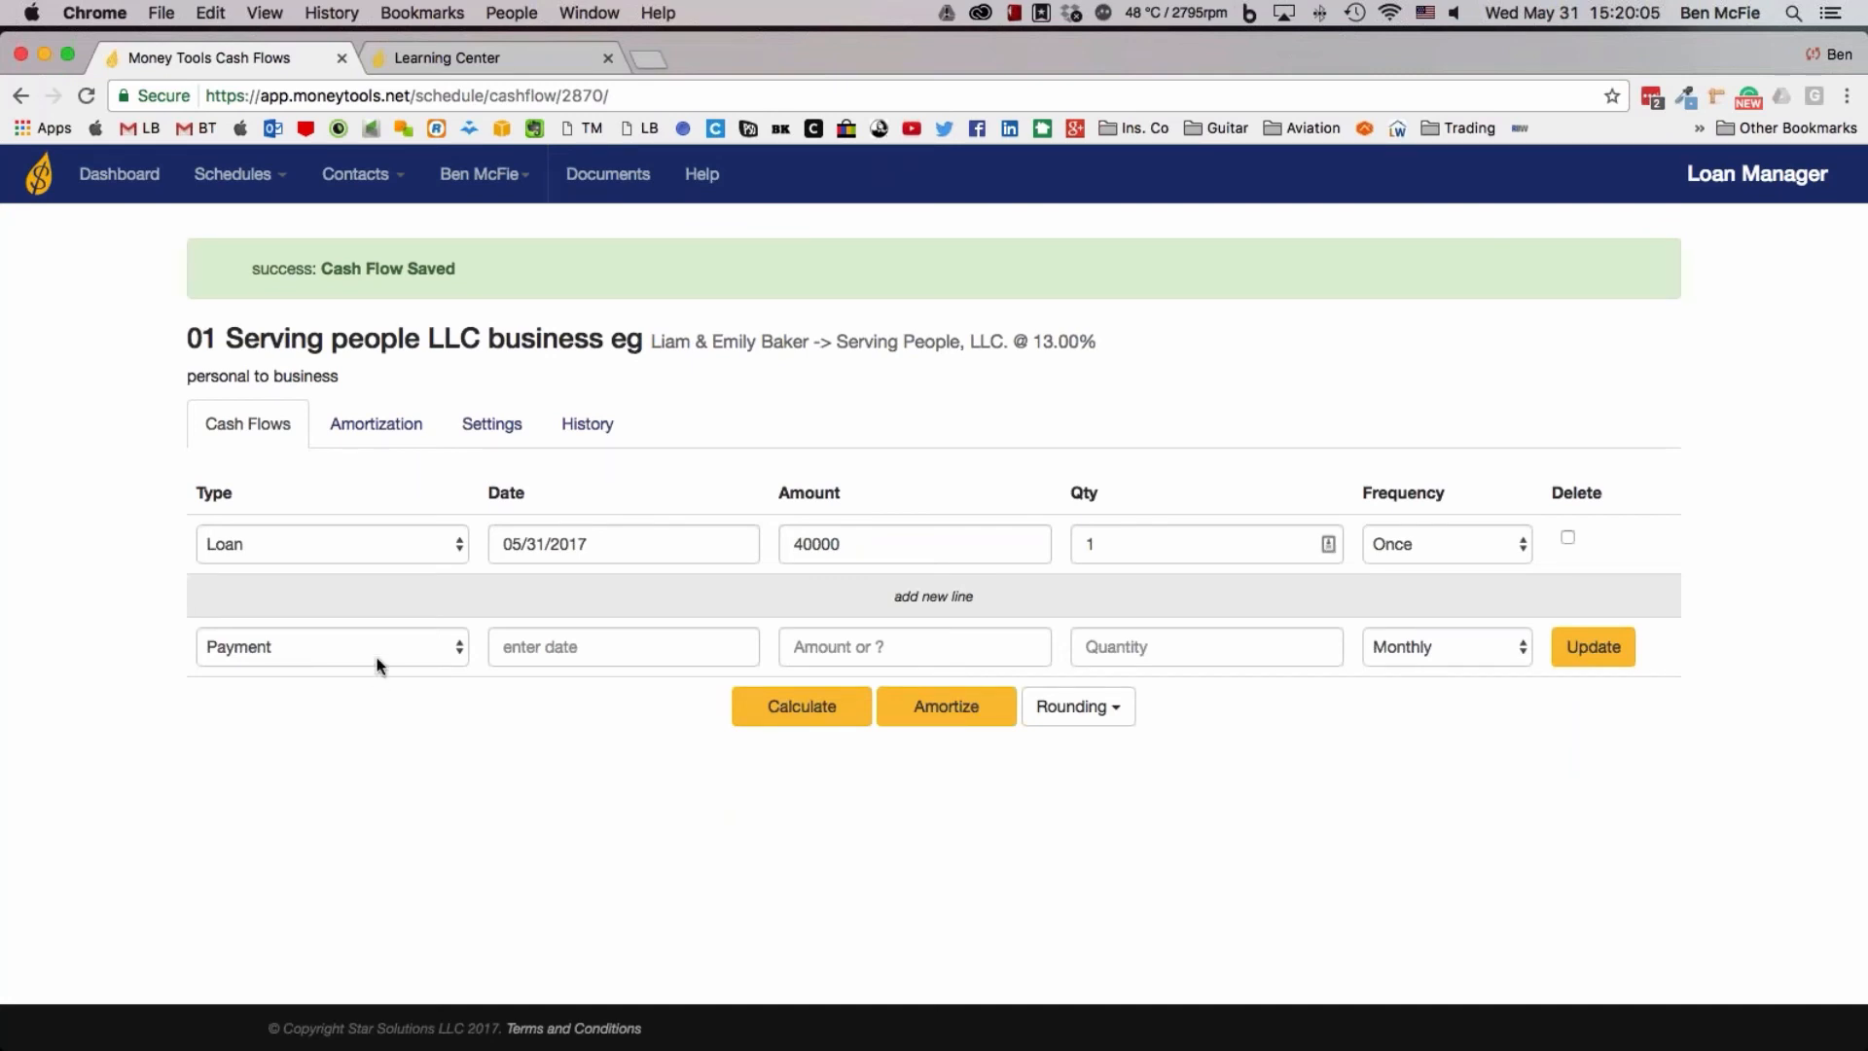
Add a payment line dated 06/30/2017 with 120 monthly payments and no amount, and calculate the missing amount
left_click(578, 650)
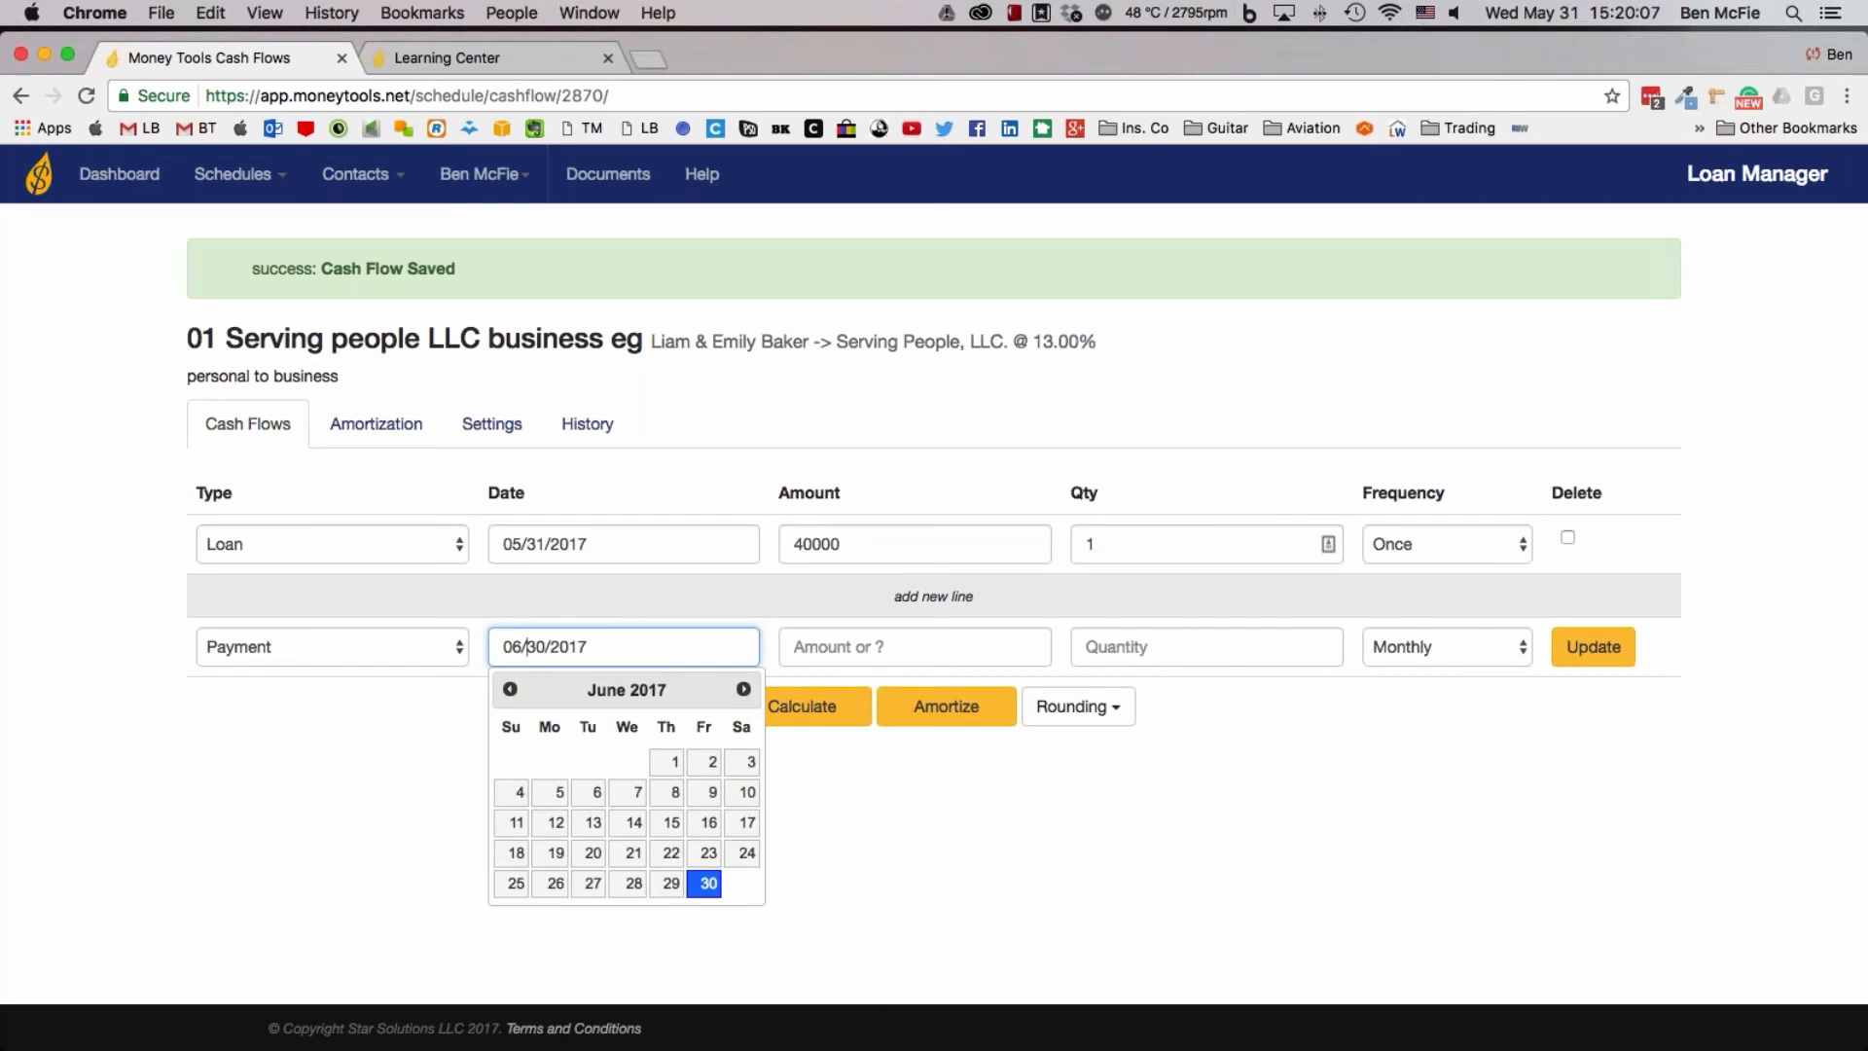
left_click(939, 643)
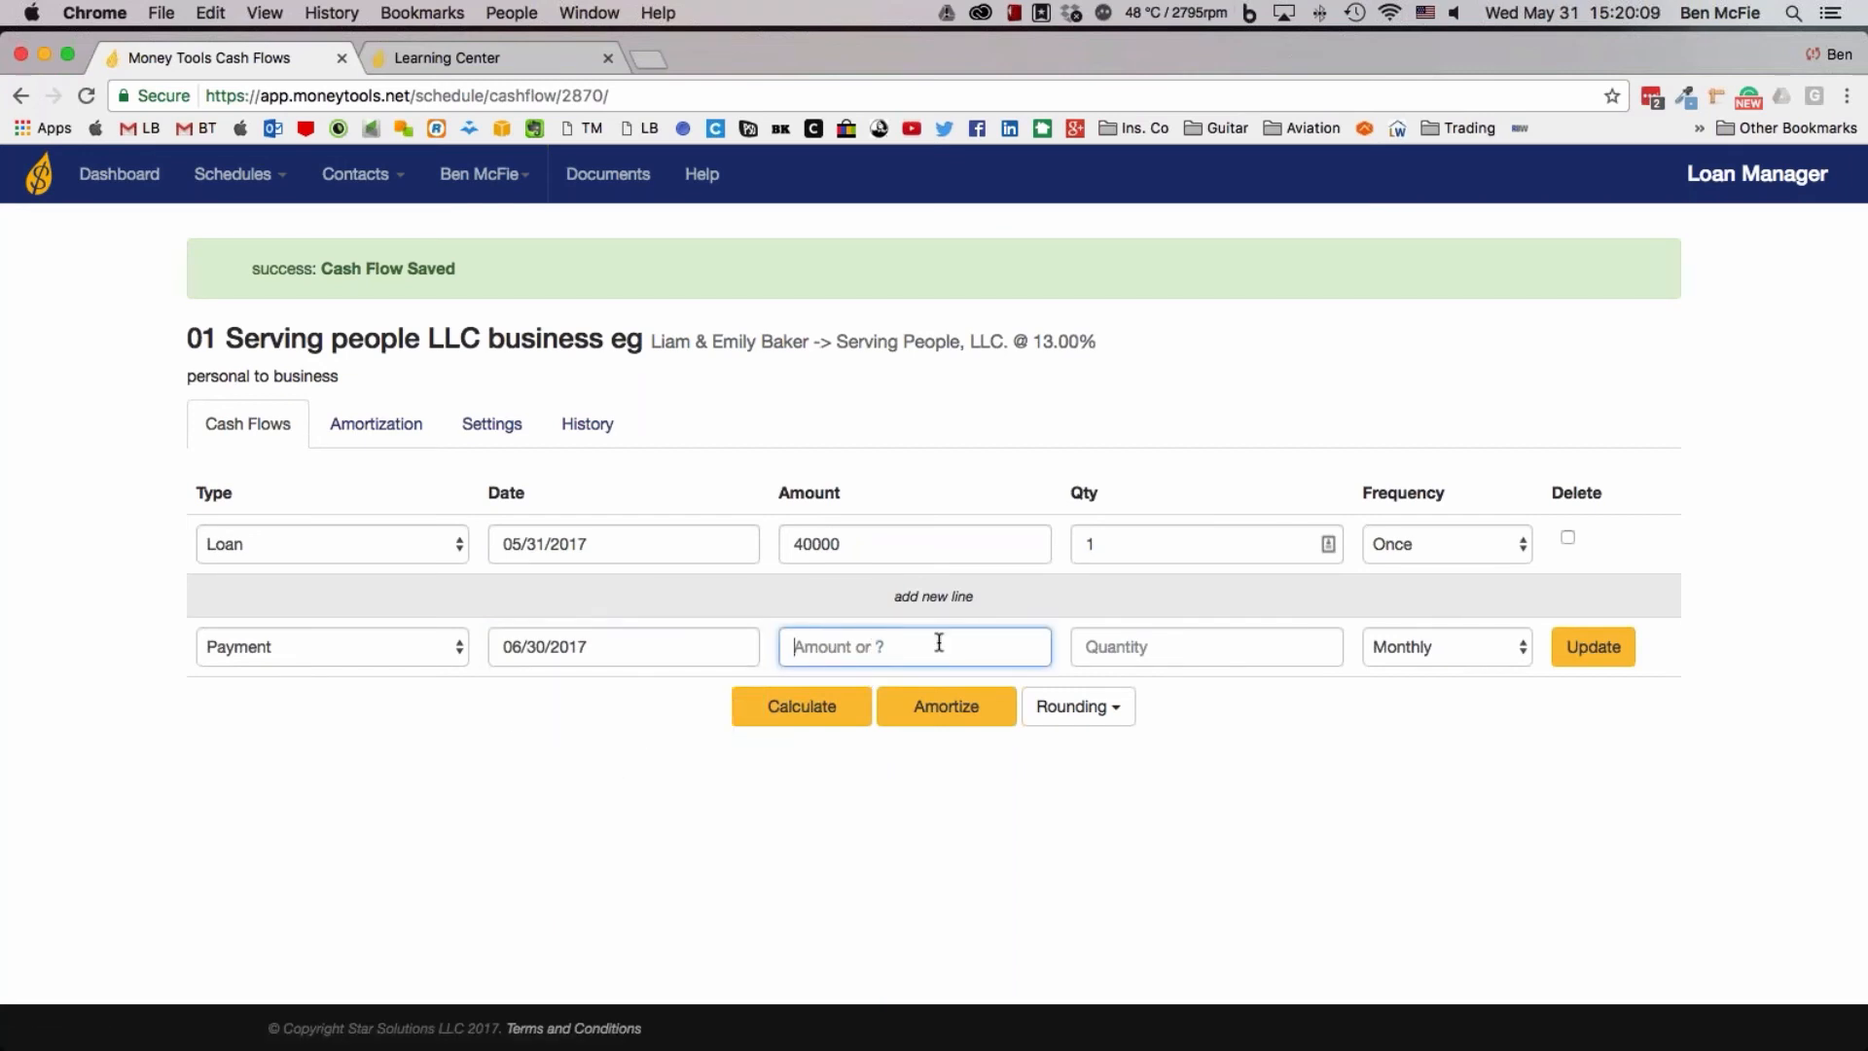
key("Tab")
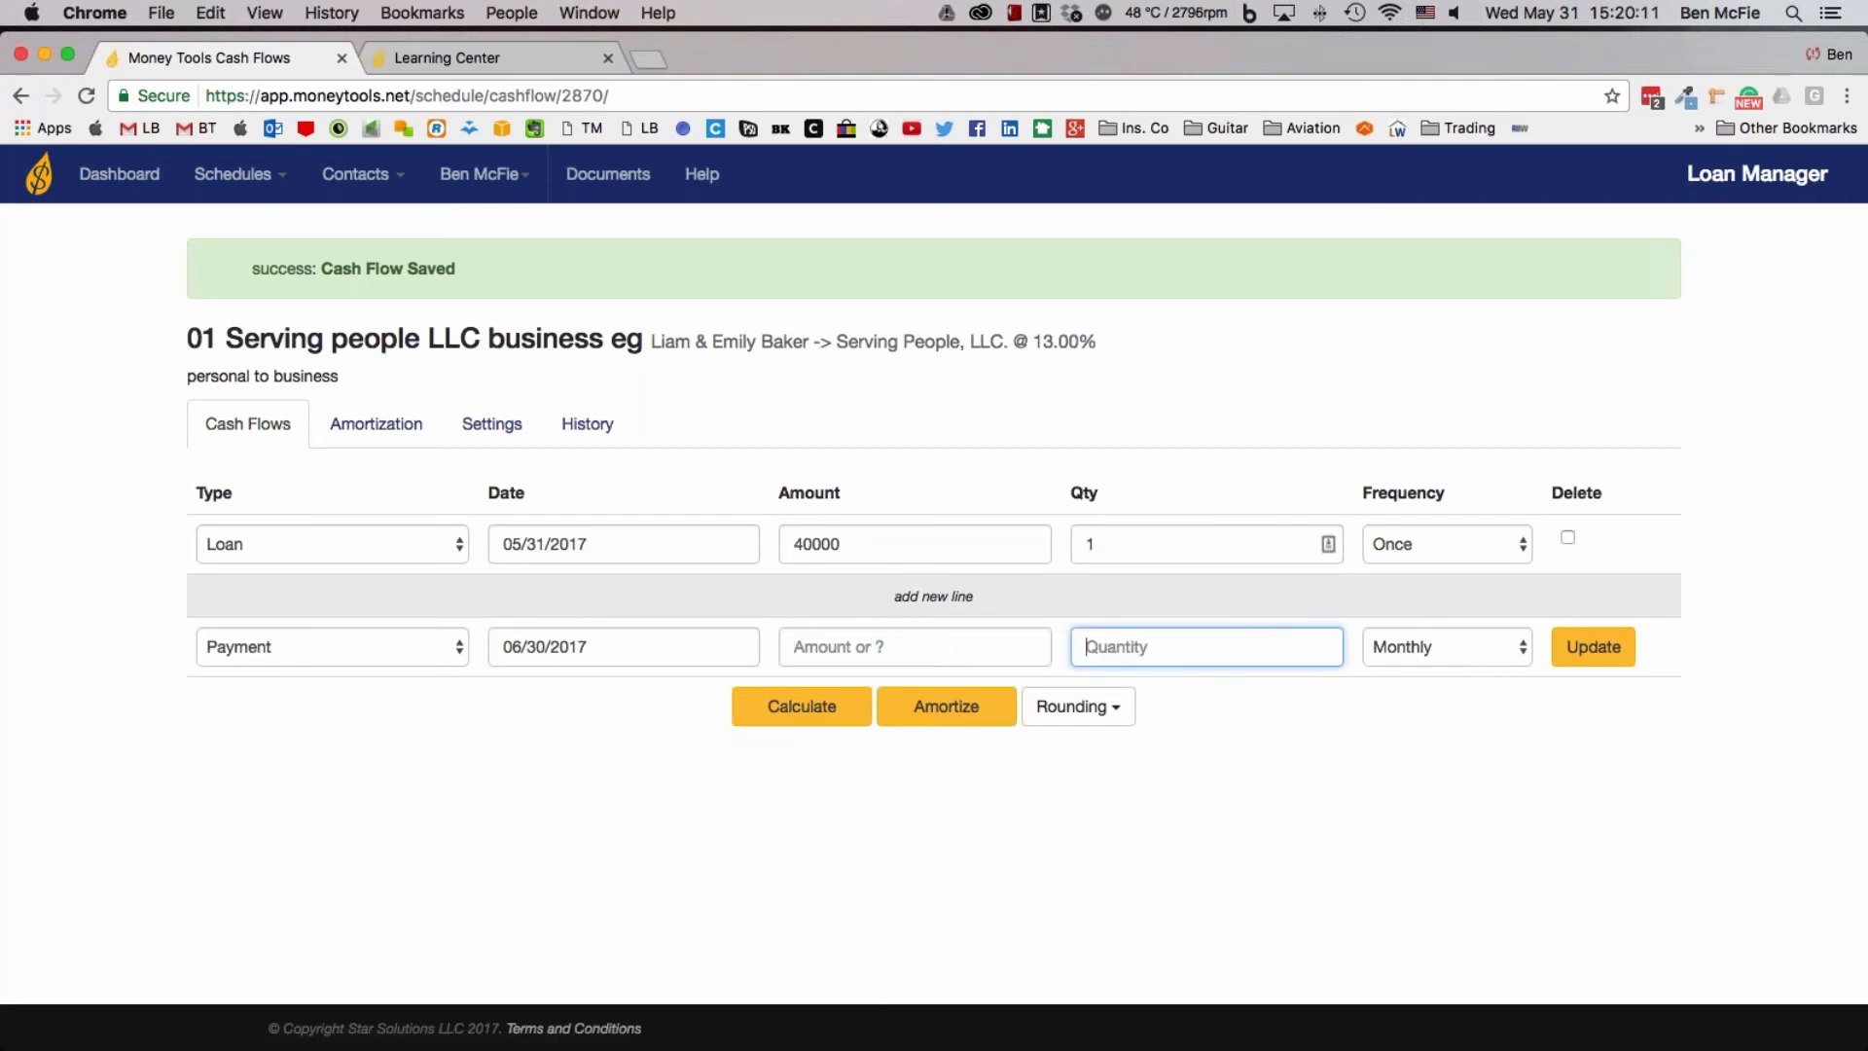
type("120")
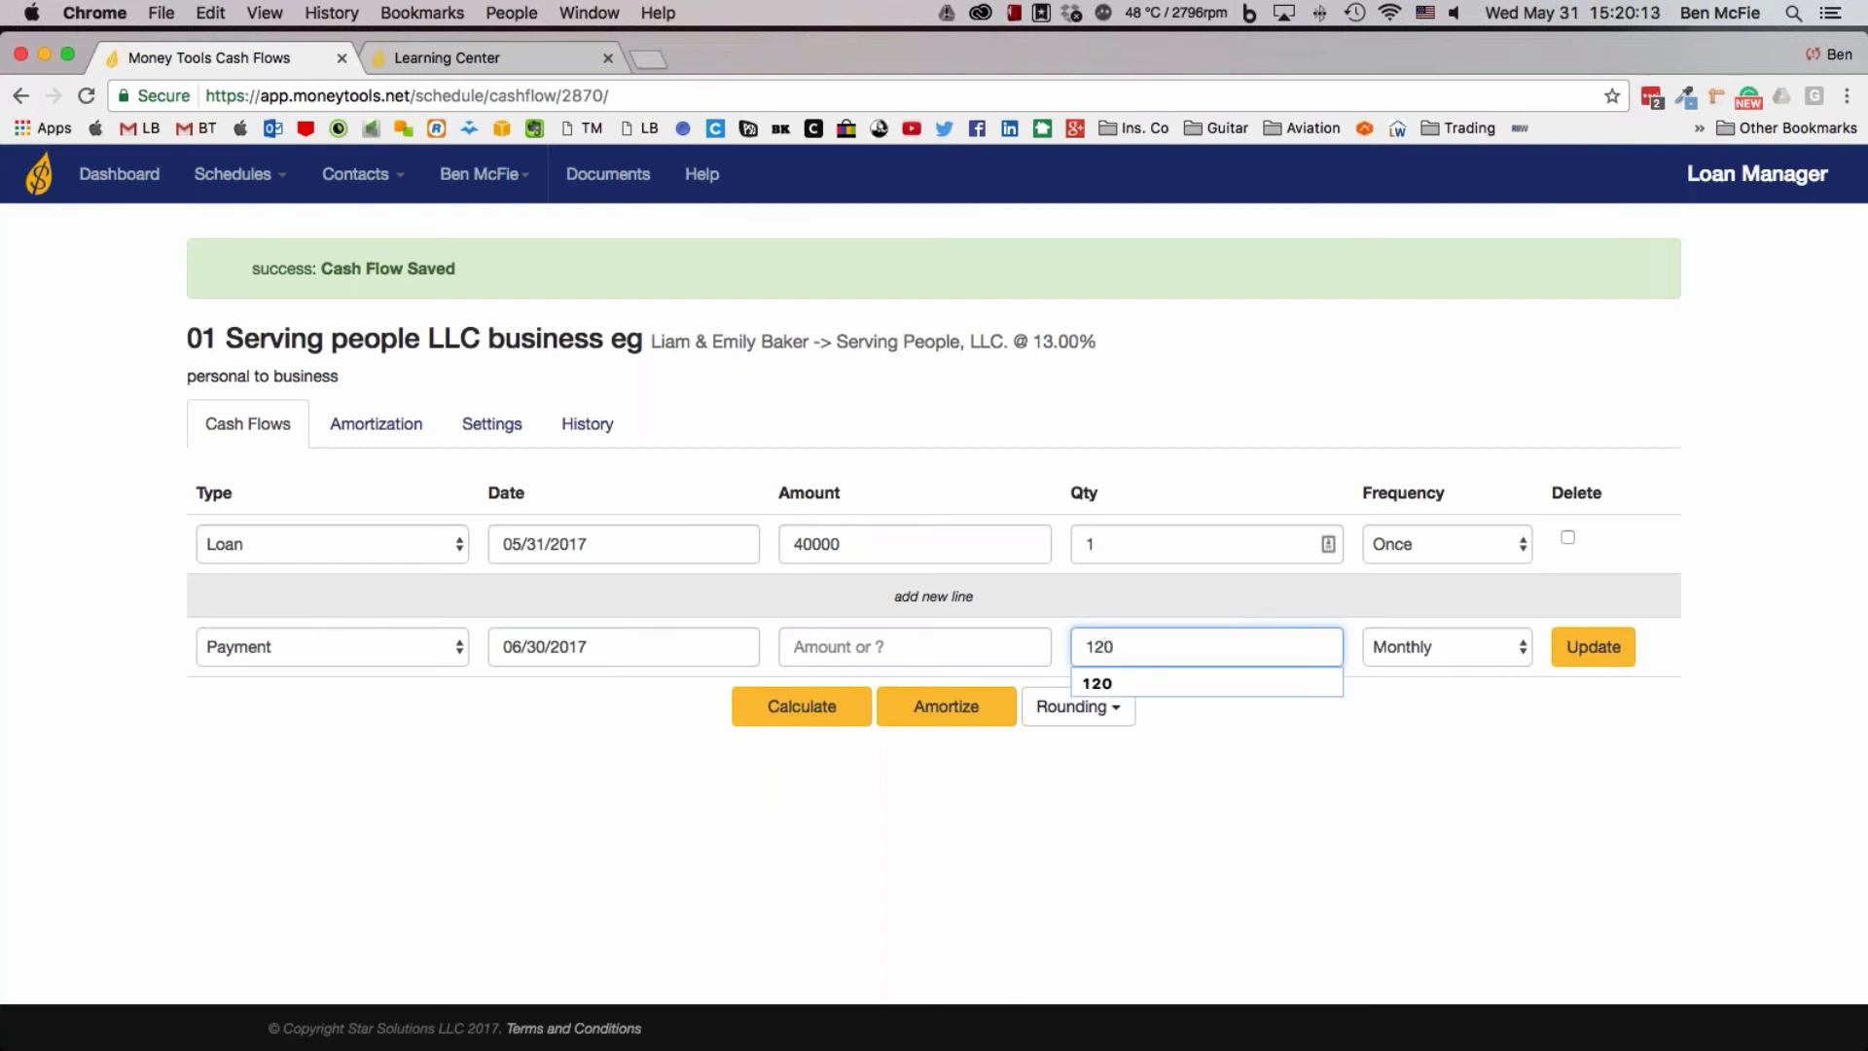
left_click(1613, 658)
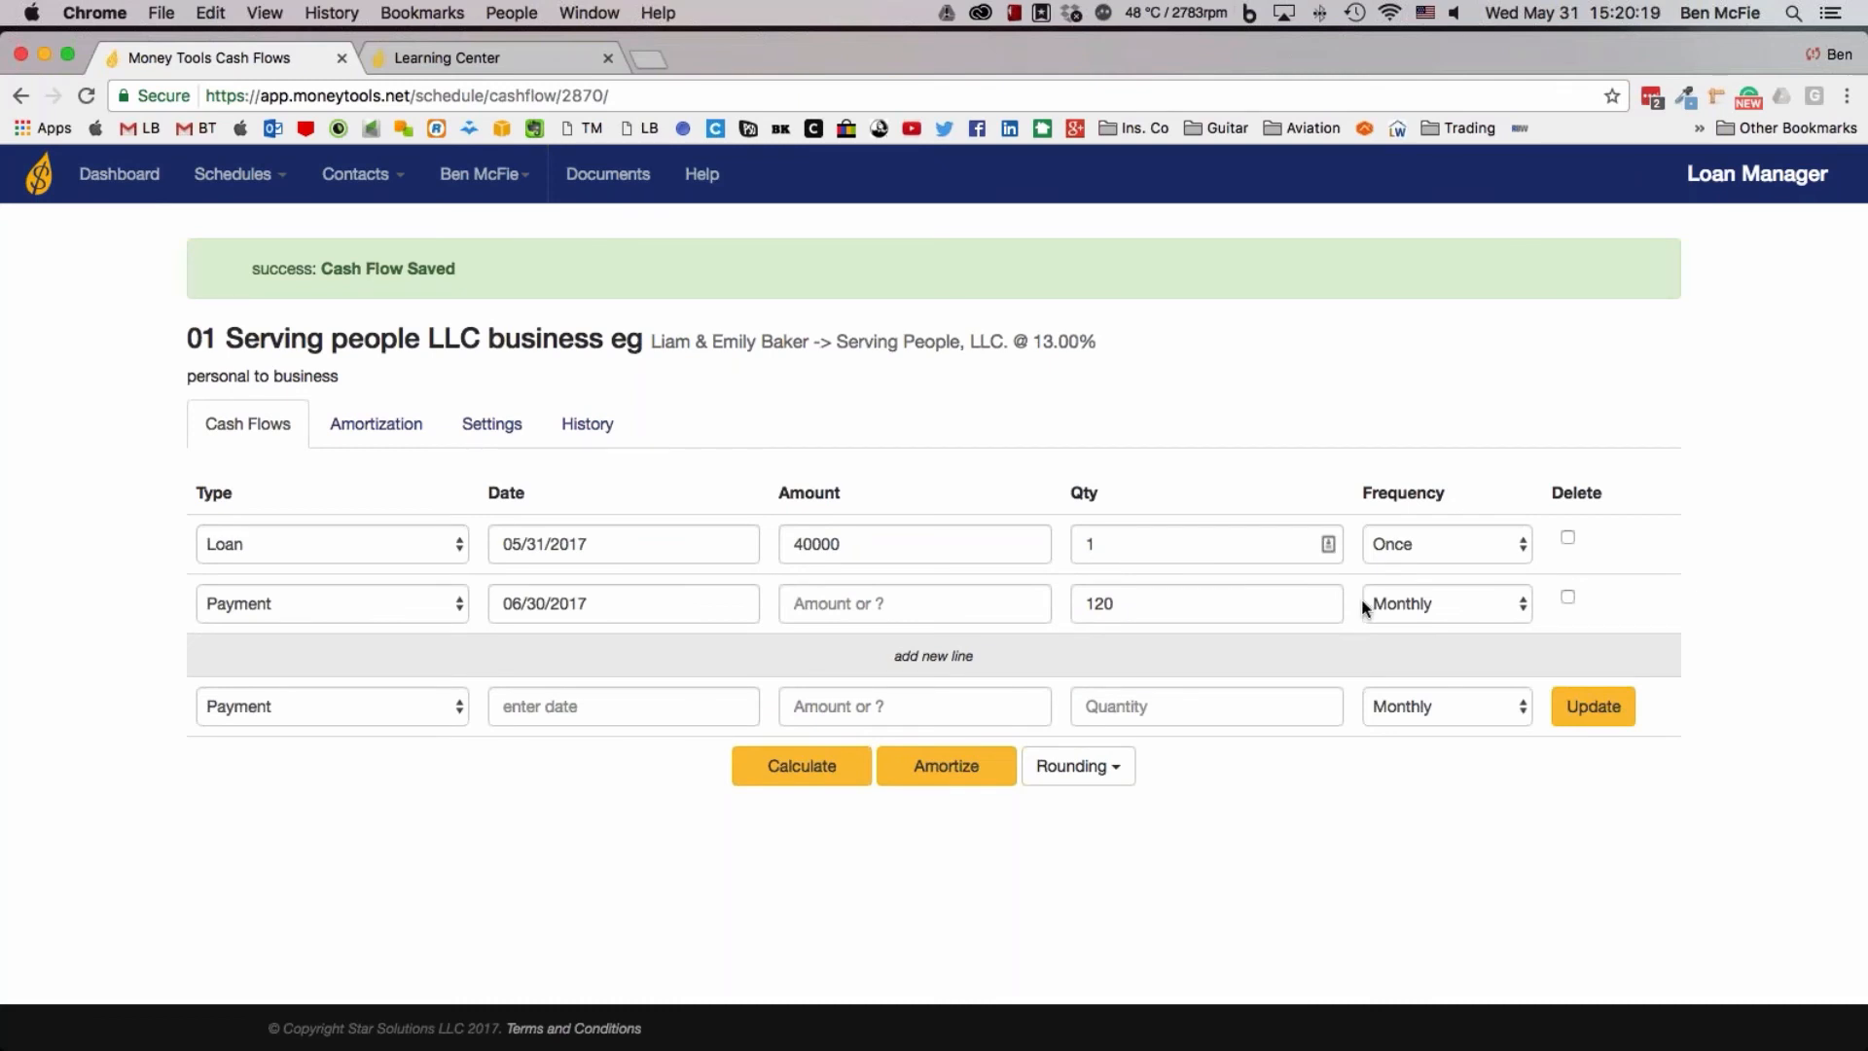
left_click(832, 766)
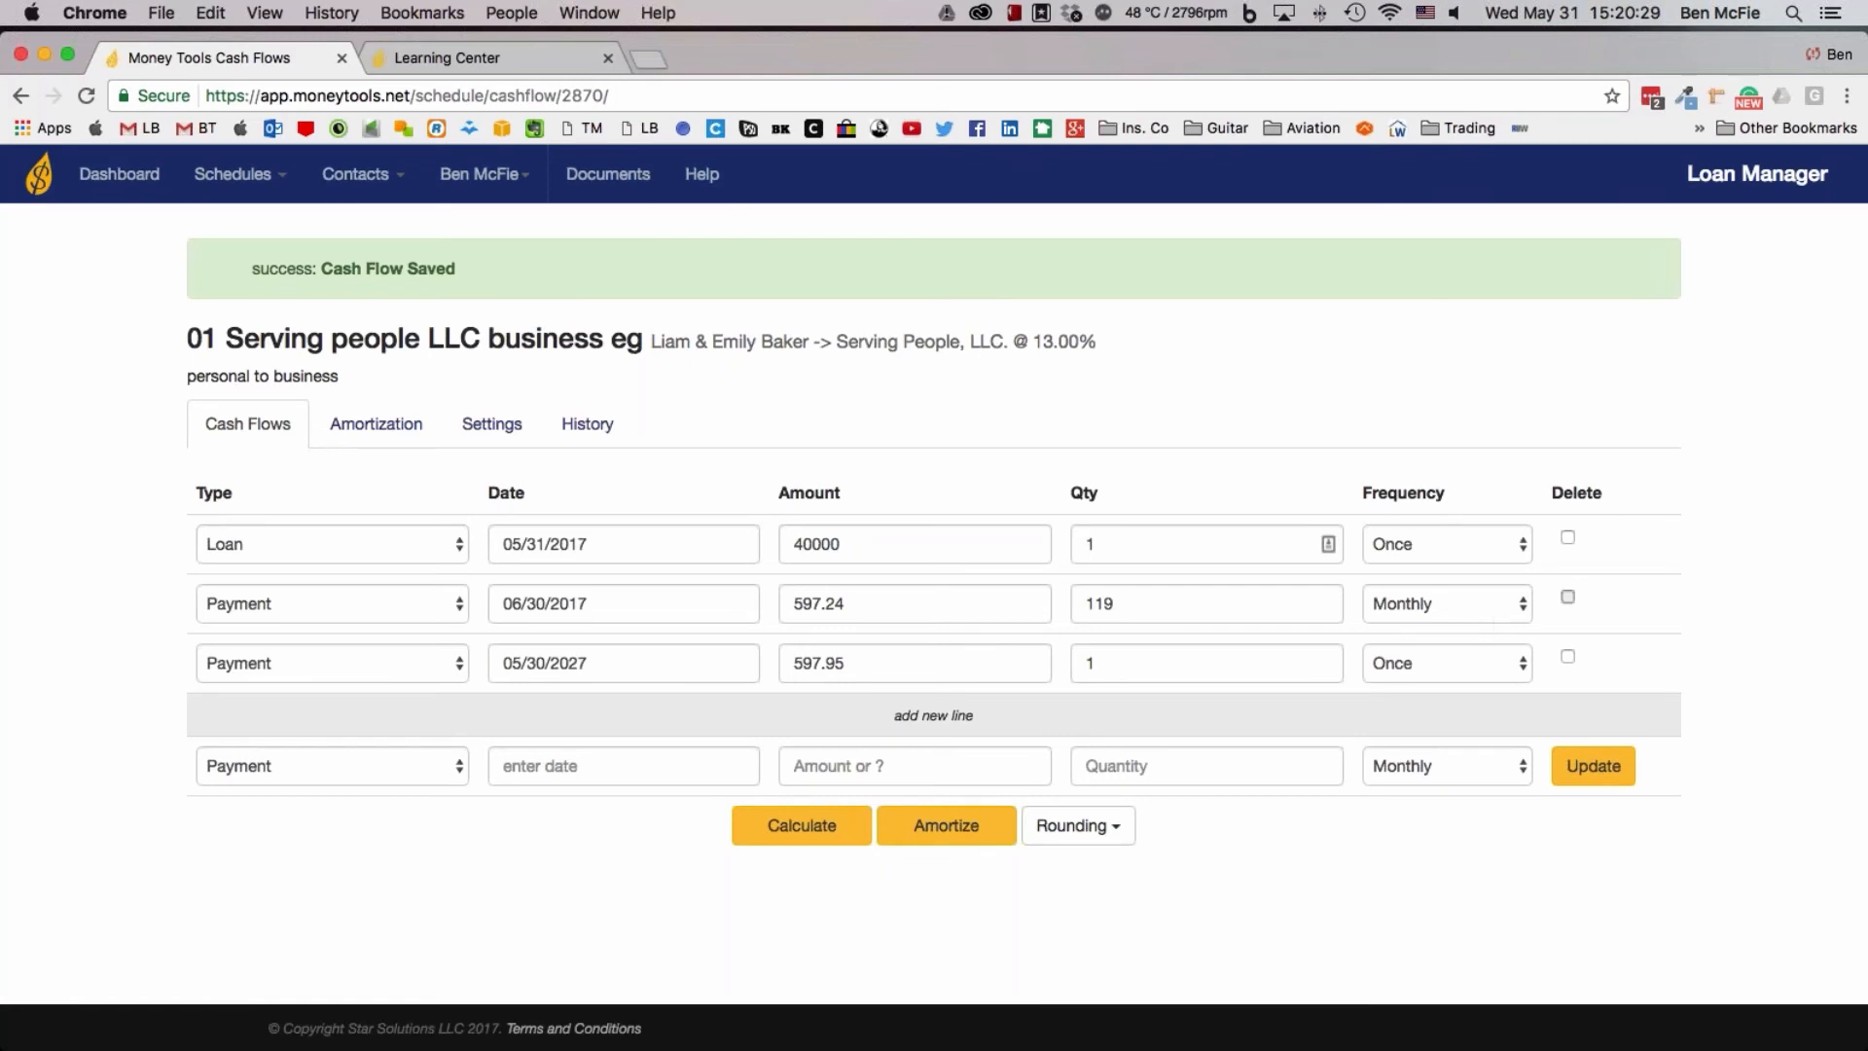
Mark the recalculated monthly and final one-time payment lines for deletion, and update the cash flows
left_click(1568, 656)
left_click(1586, 770)
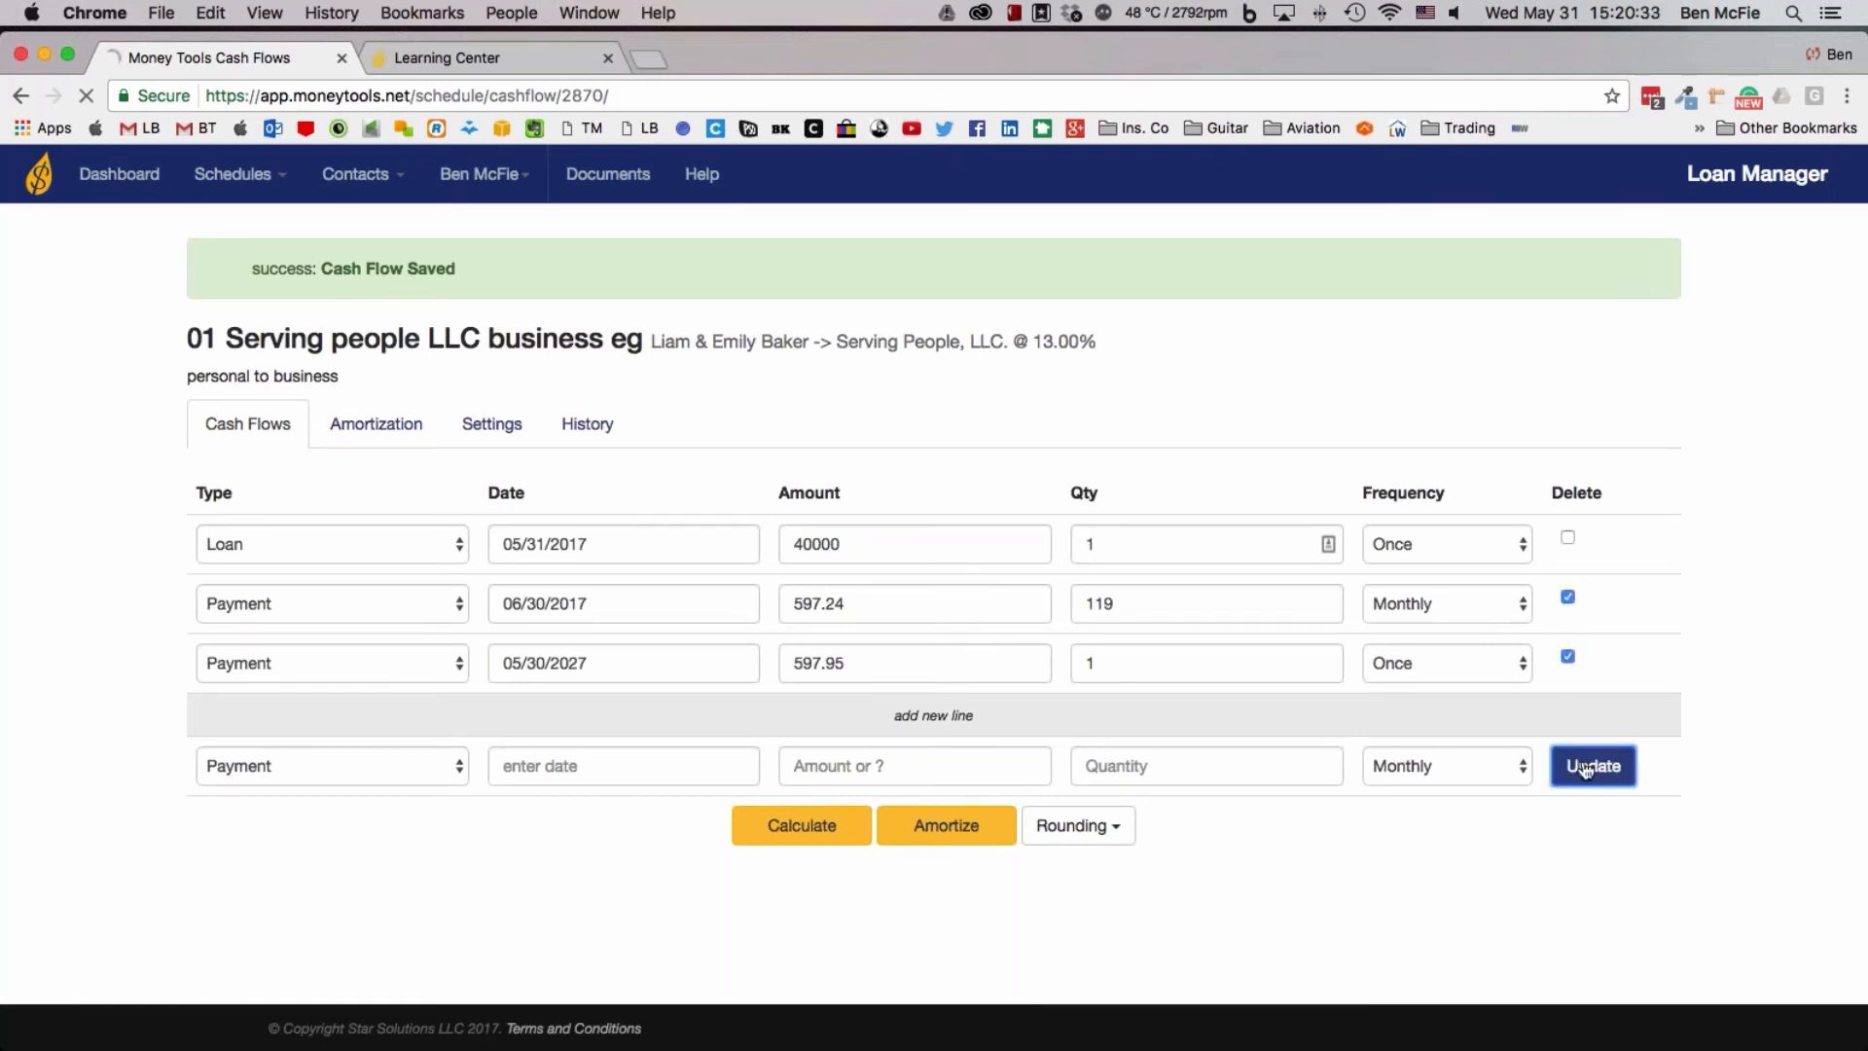
Add a payment line dated 06/30/2017 with 120 monthly payments and a blank amount to the cash flows
left_click(604, 646)
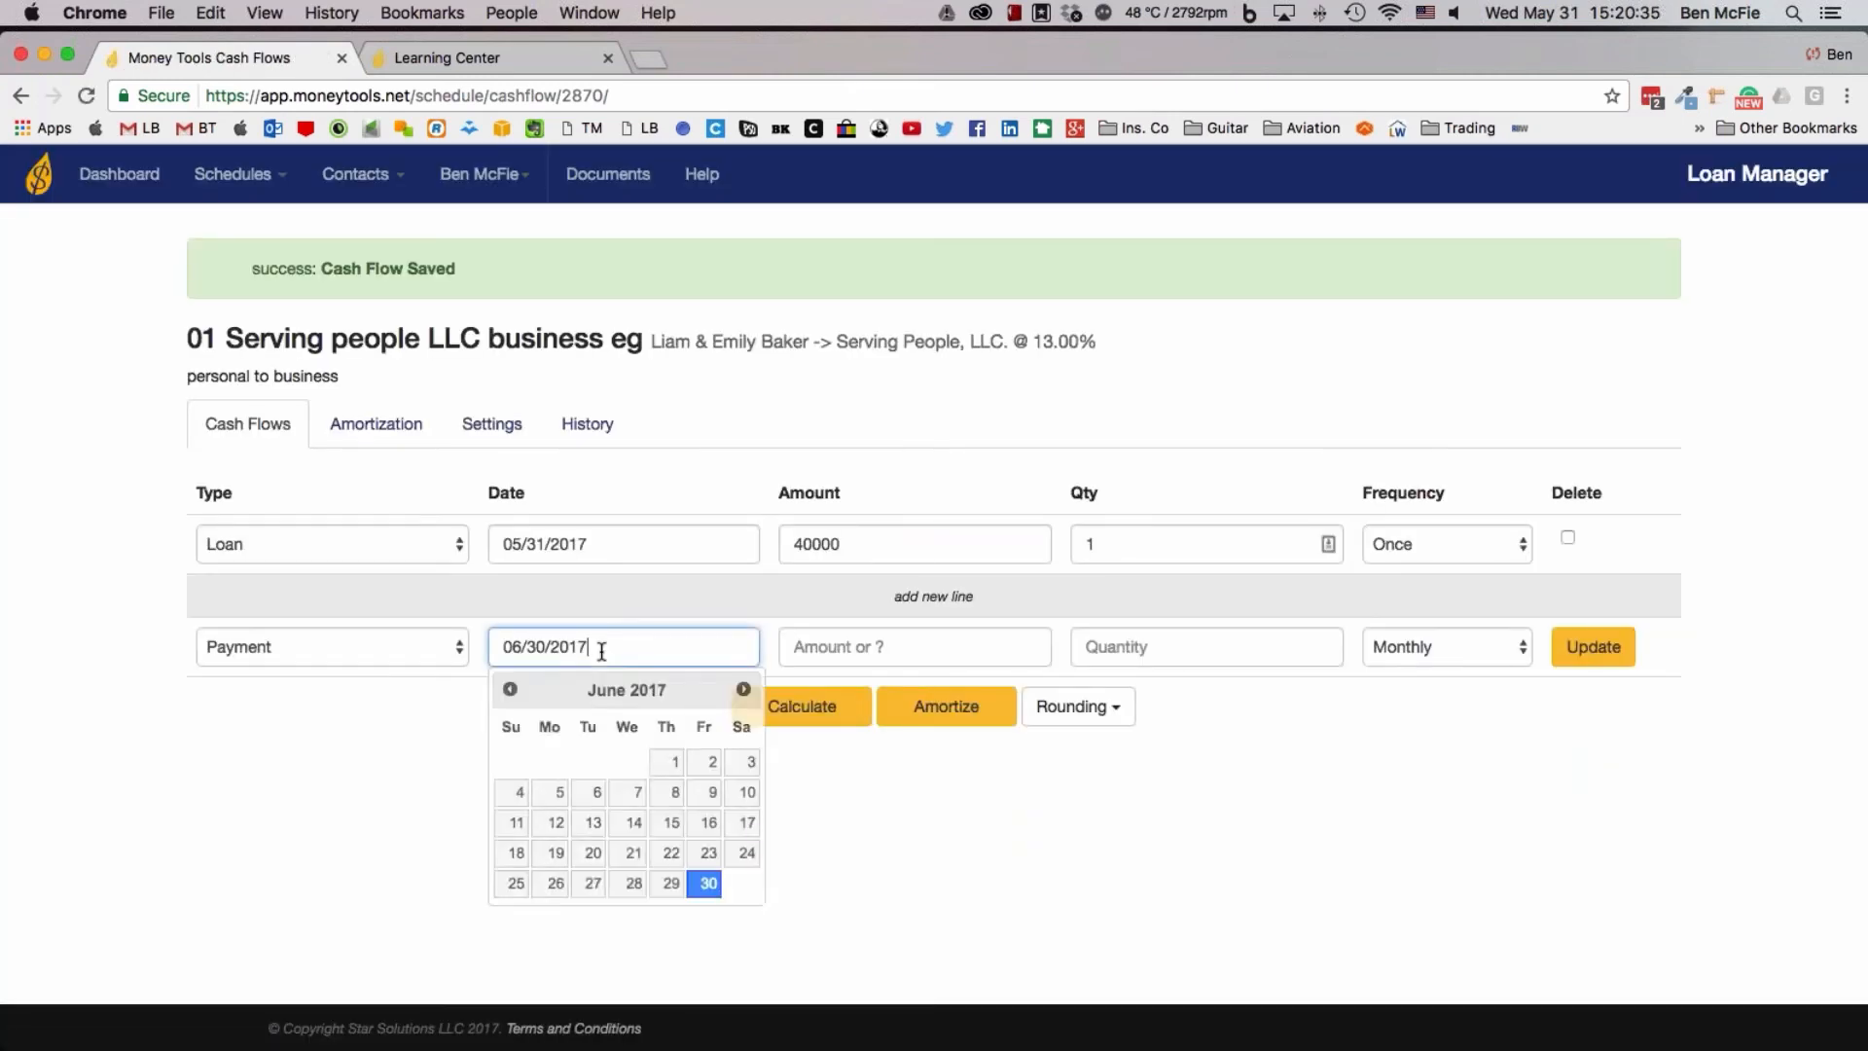
left_click(1034, 655)
left_click(1143, 655)
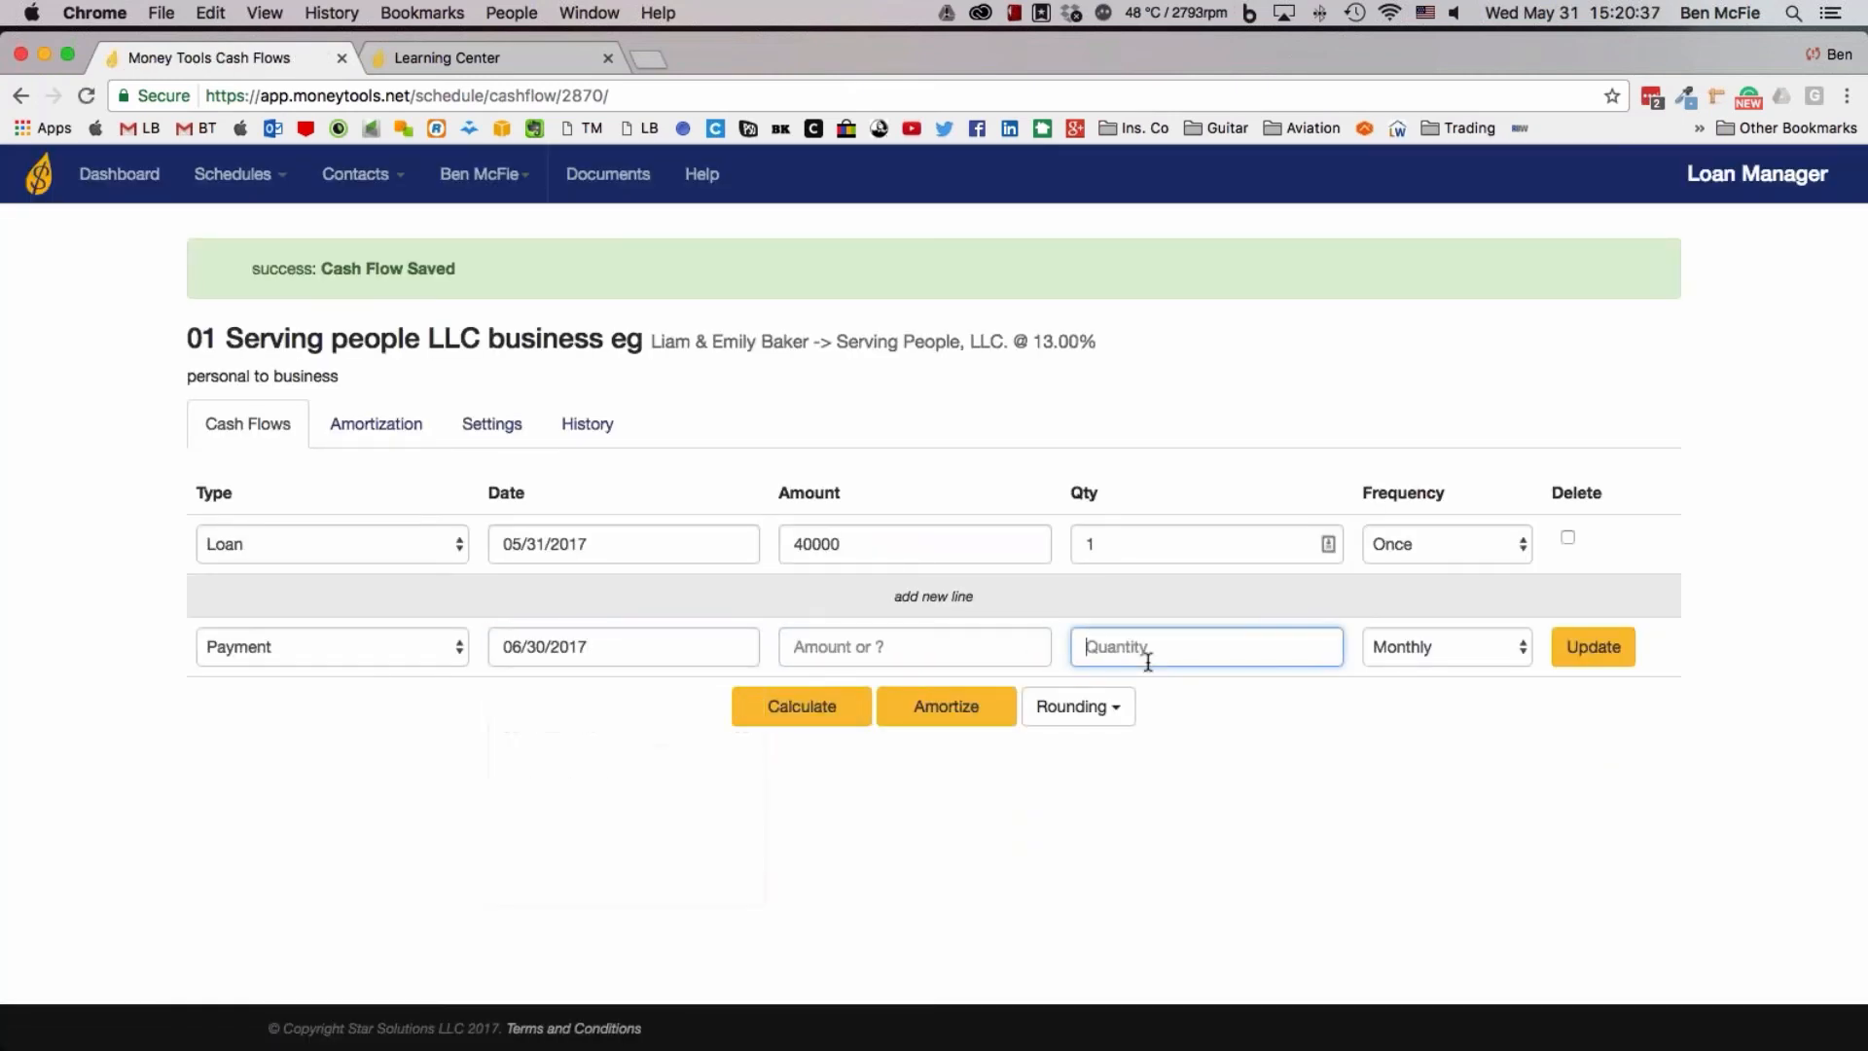
type("120")
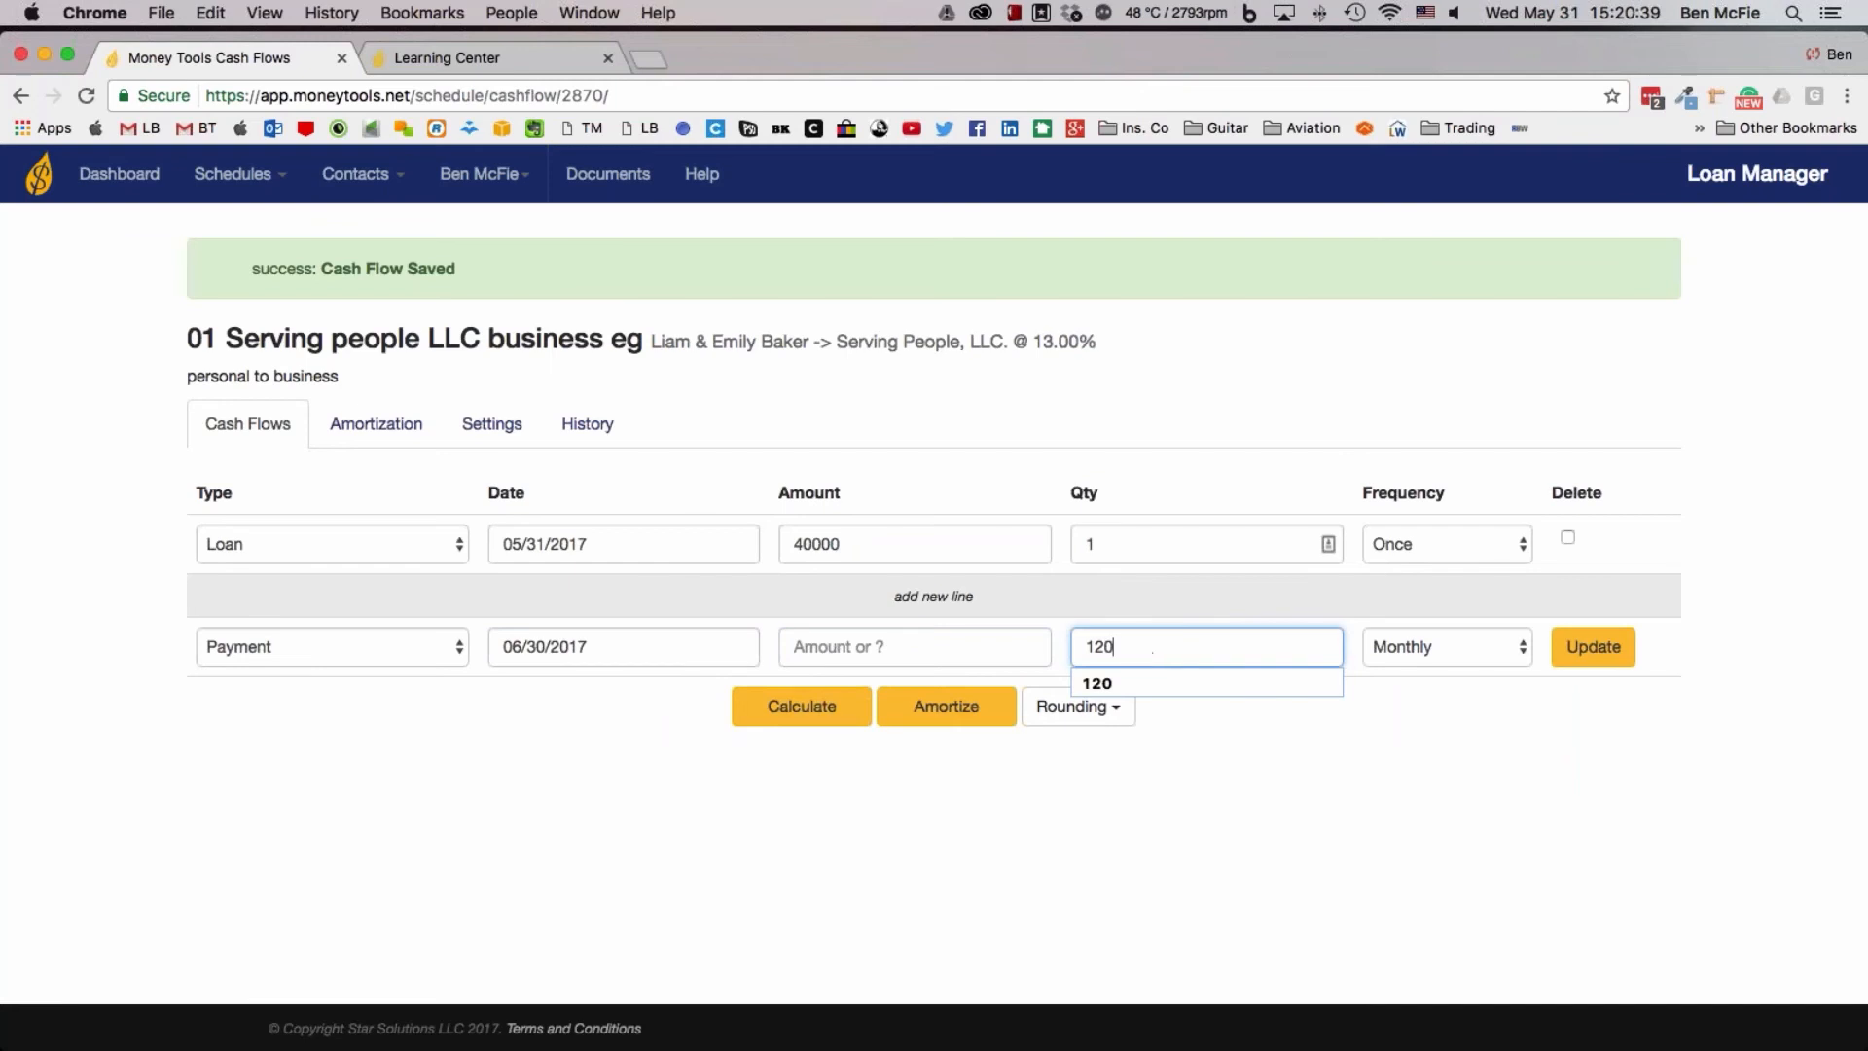
left_click(1576, 659)
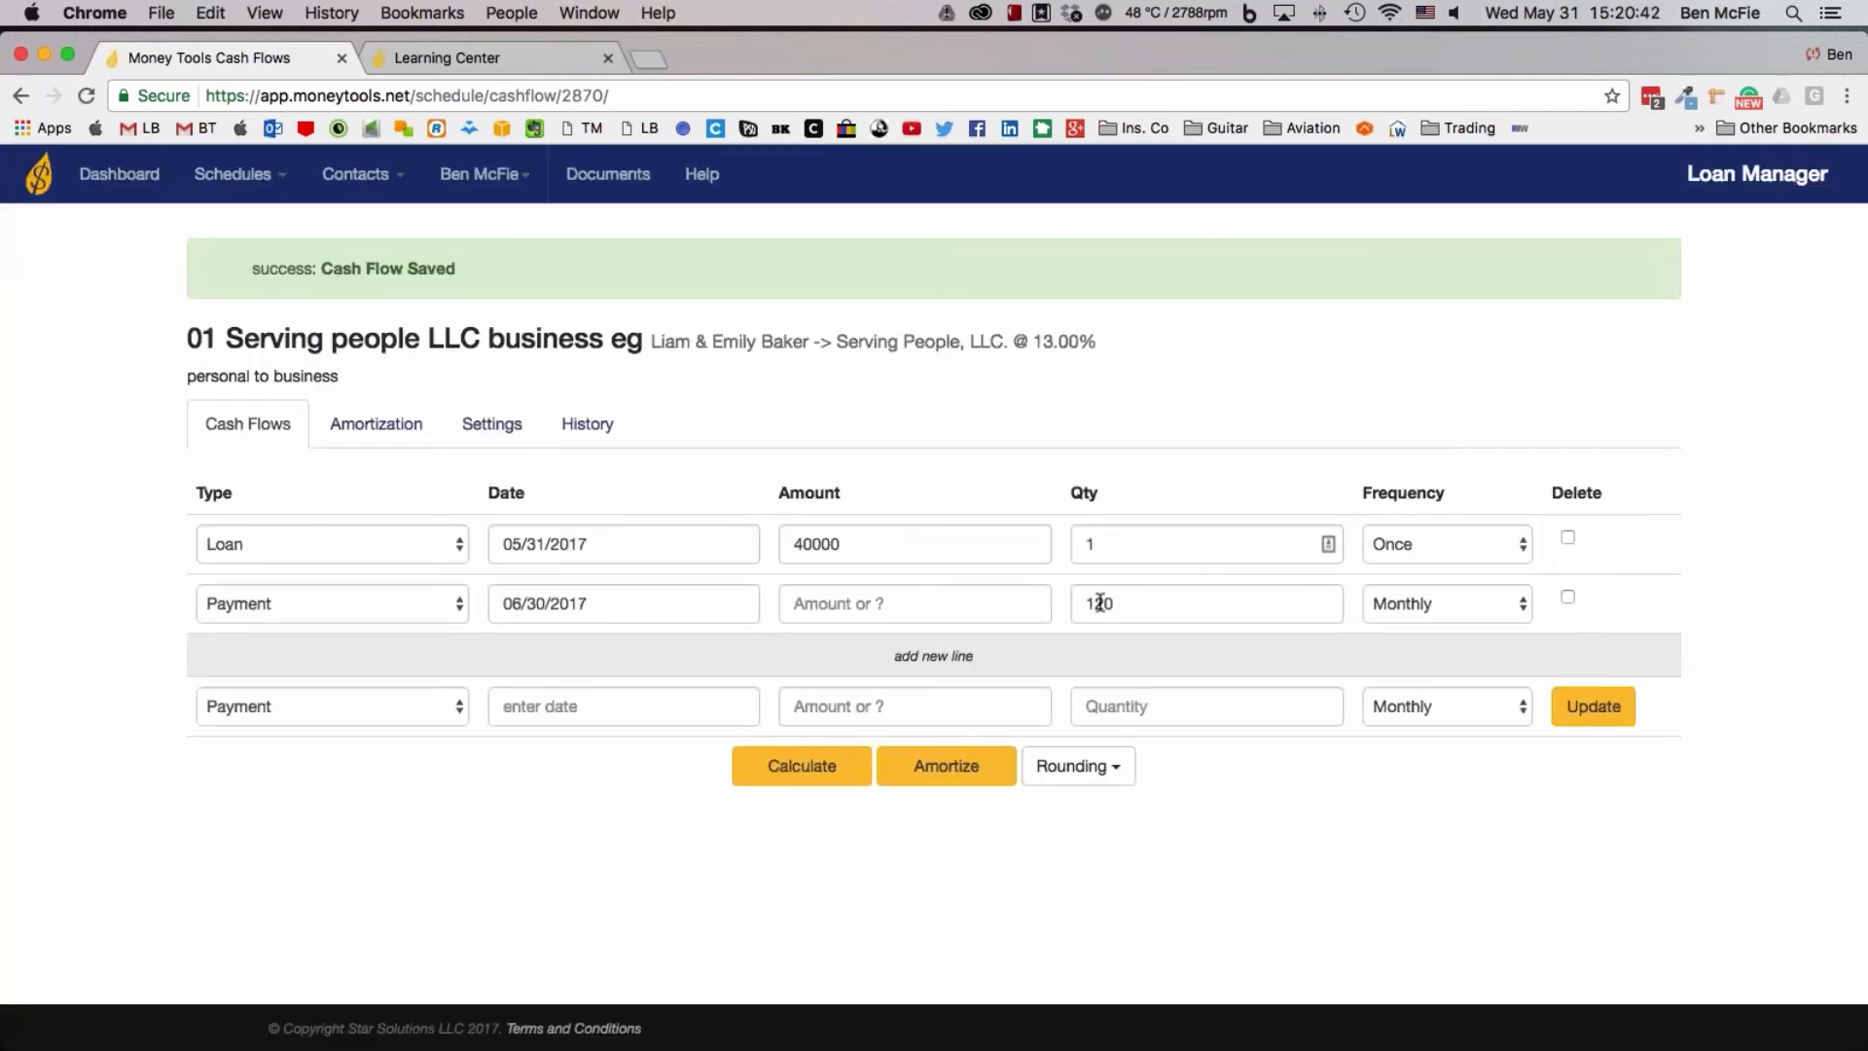
Amortize the business loan and examine its payment schedule from the overview down to the final 2027 payment and totals
left_click(985, 785)
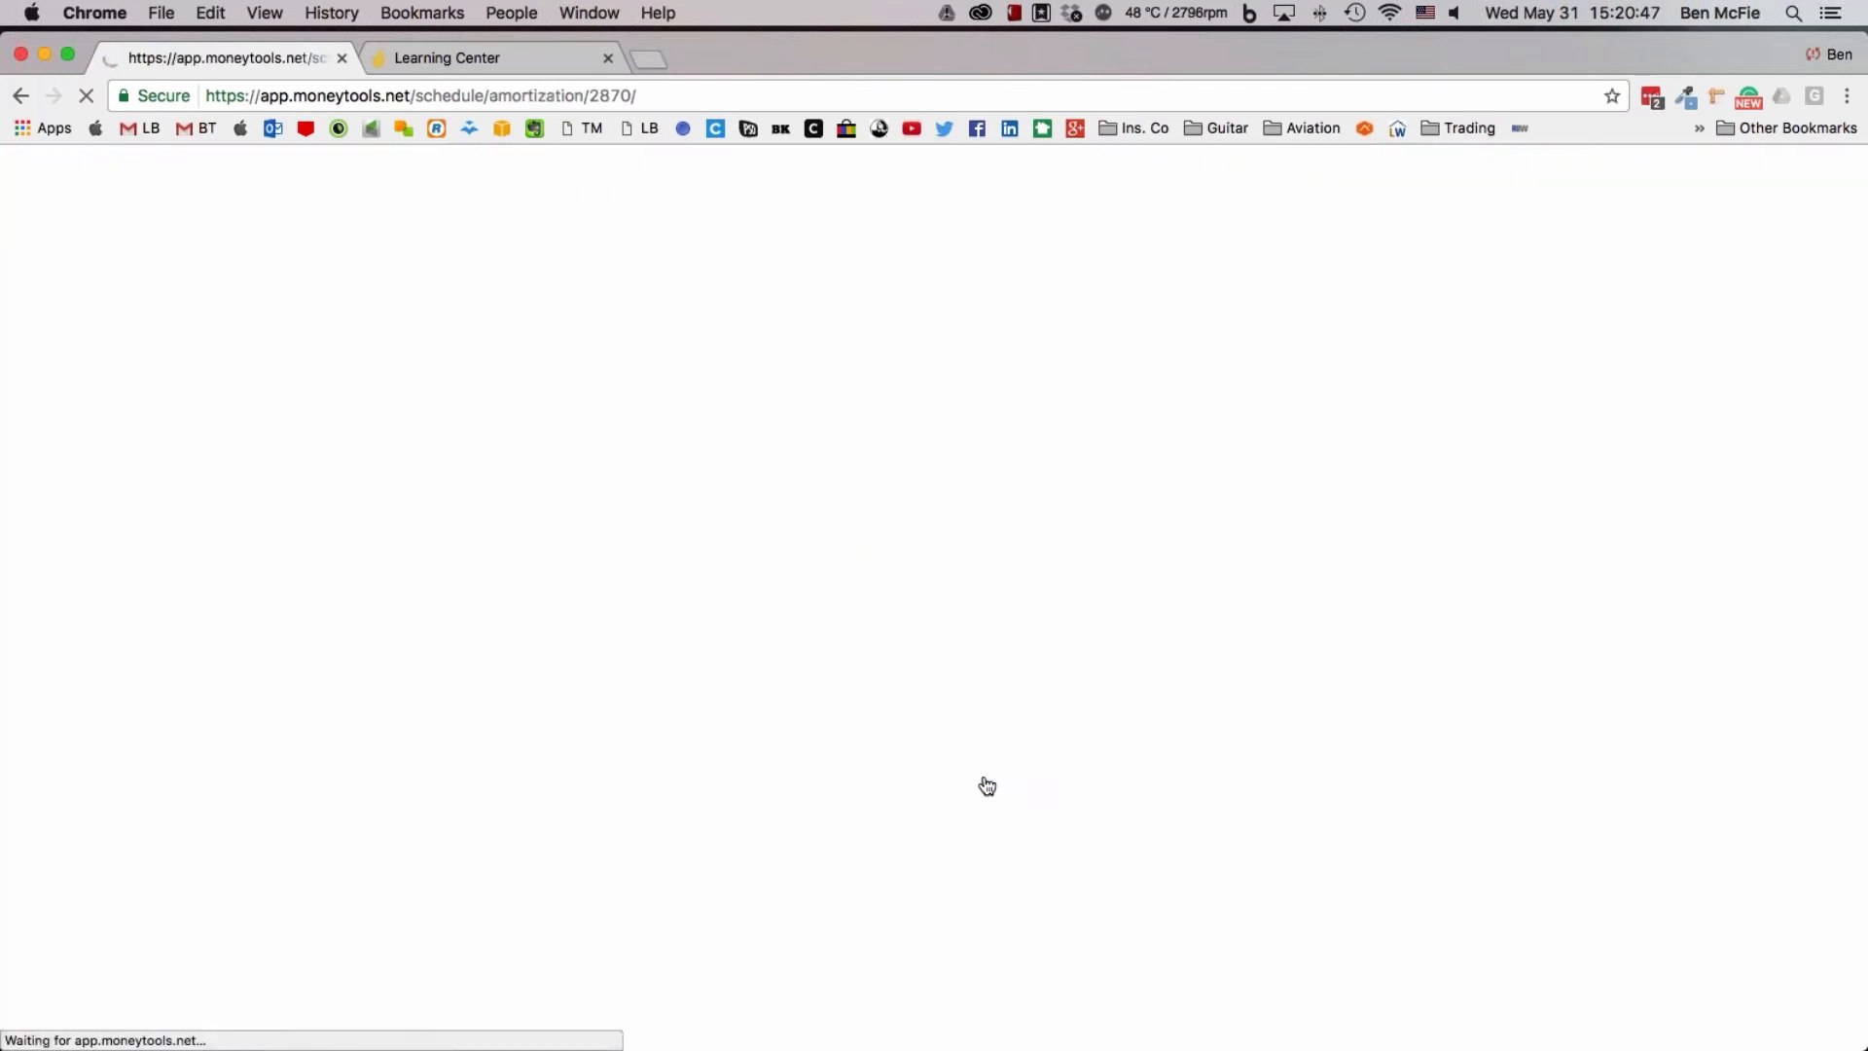
scroll(988, 786, "down", 1)
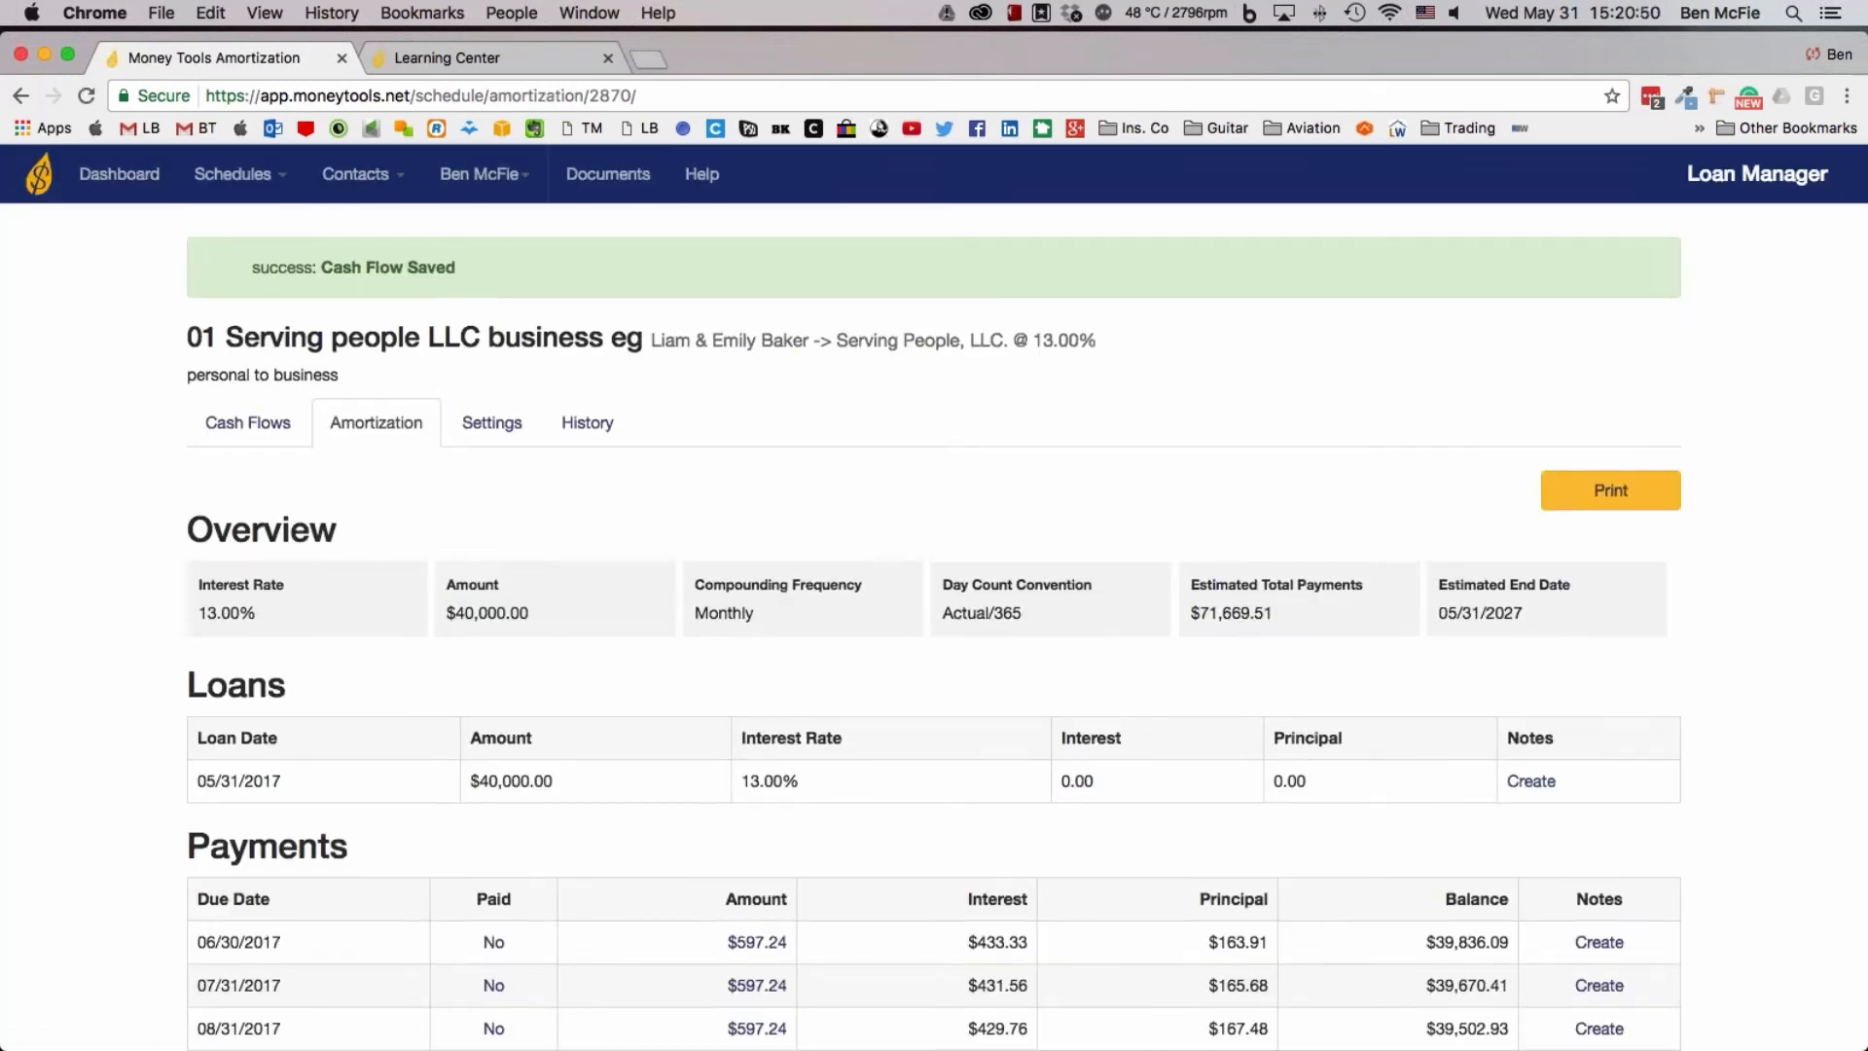
scroll(817, 885, "down", 8)
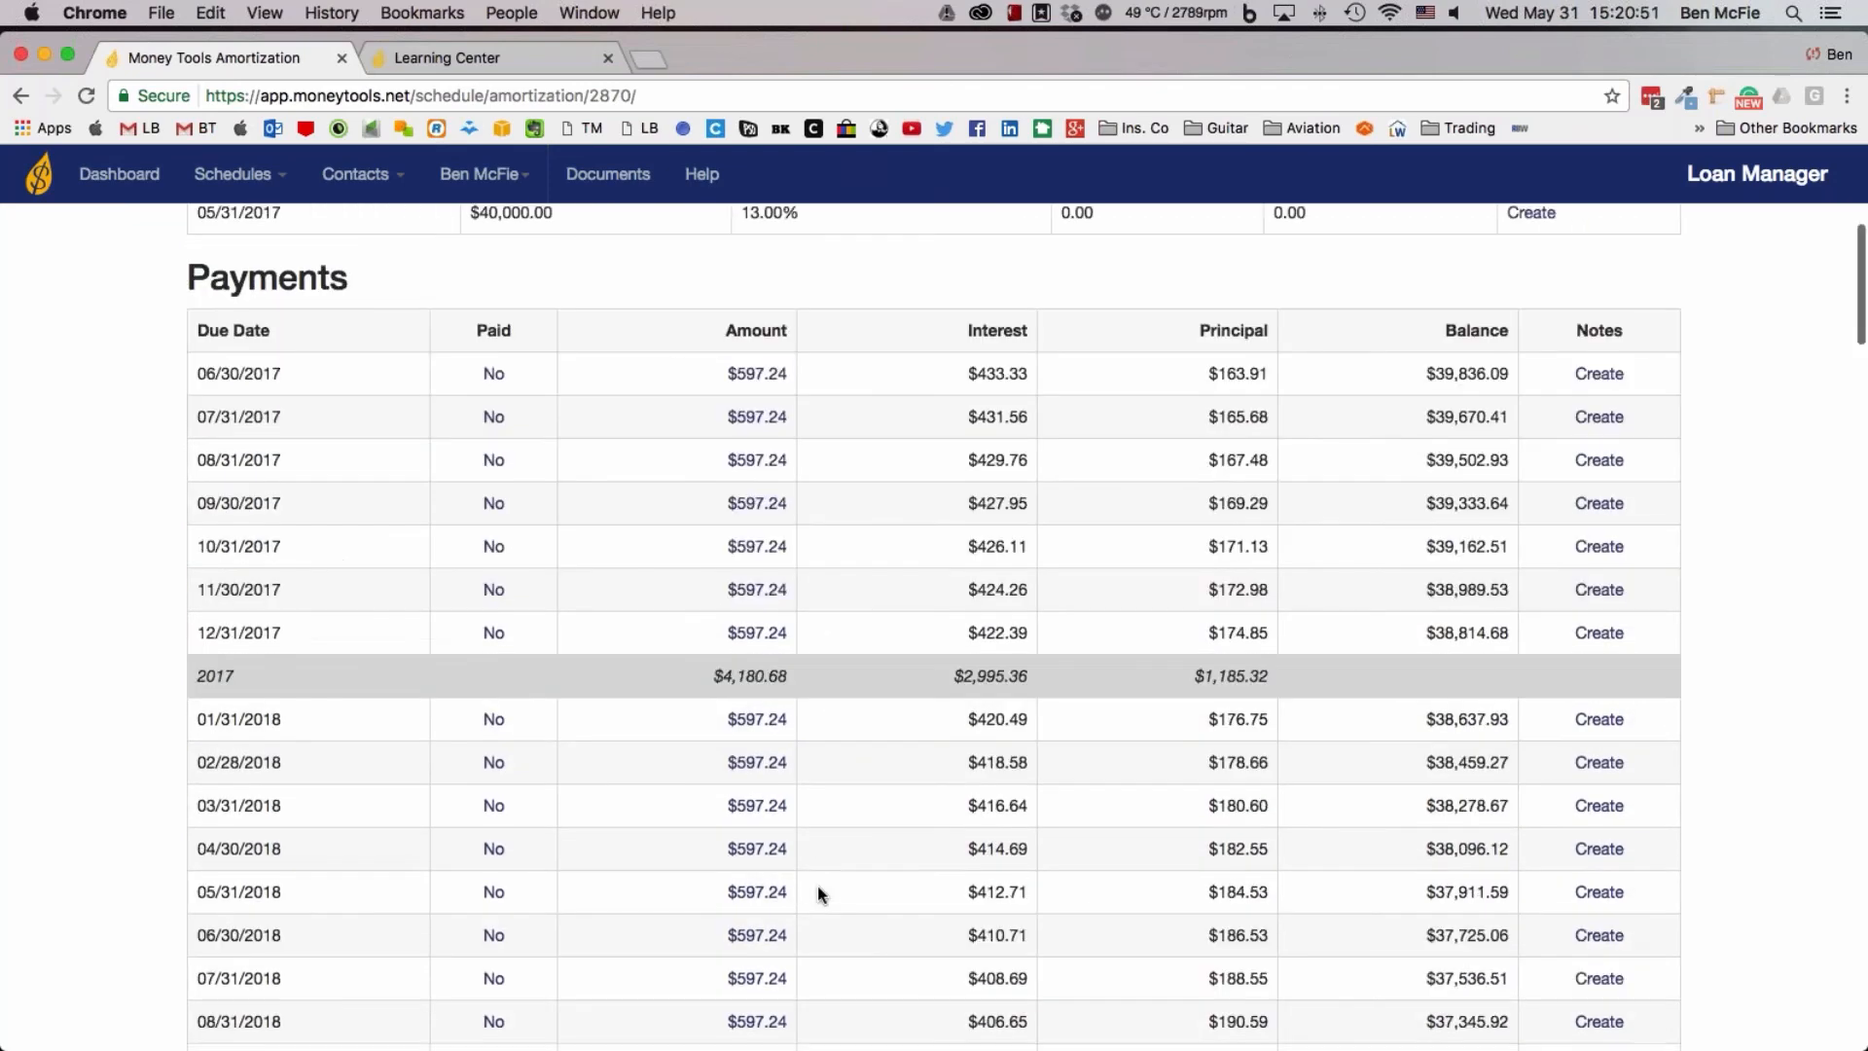
scroll(817, 885, "down", 5)
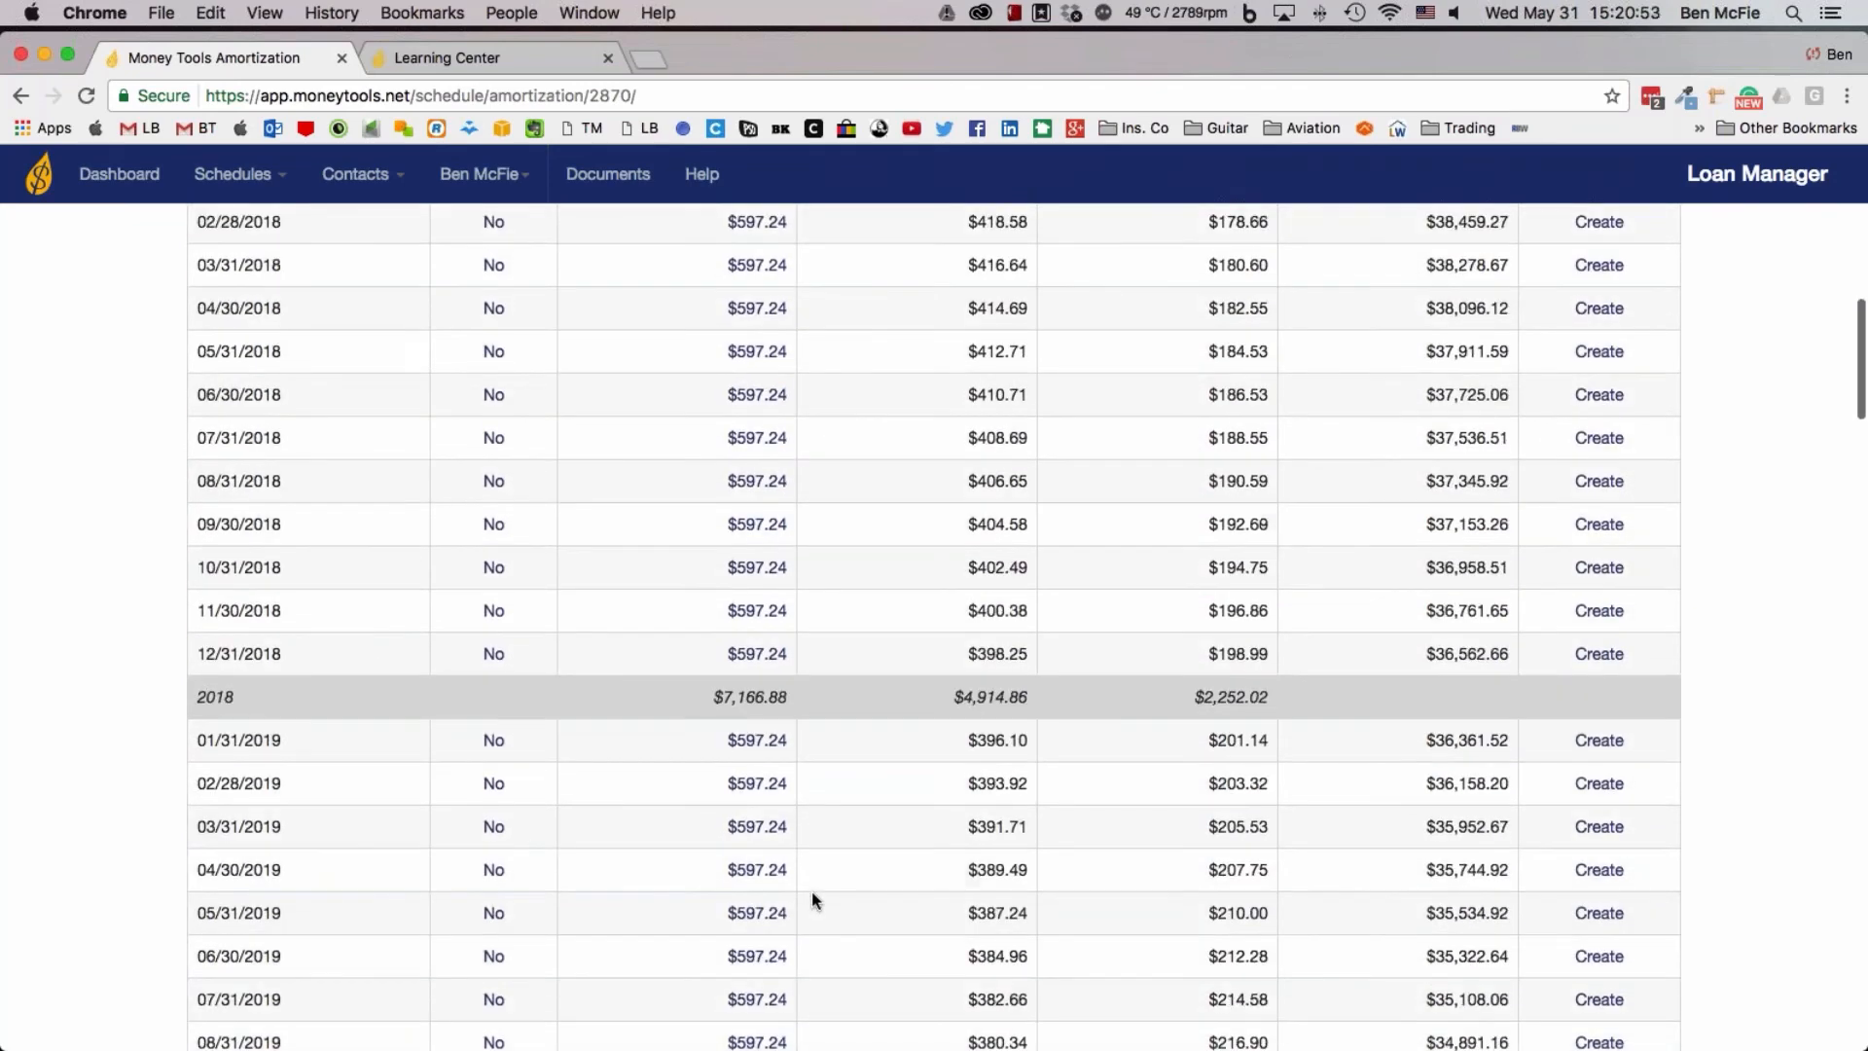
scroll(810, 896, "up", 13)
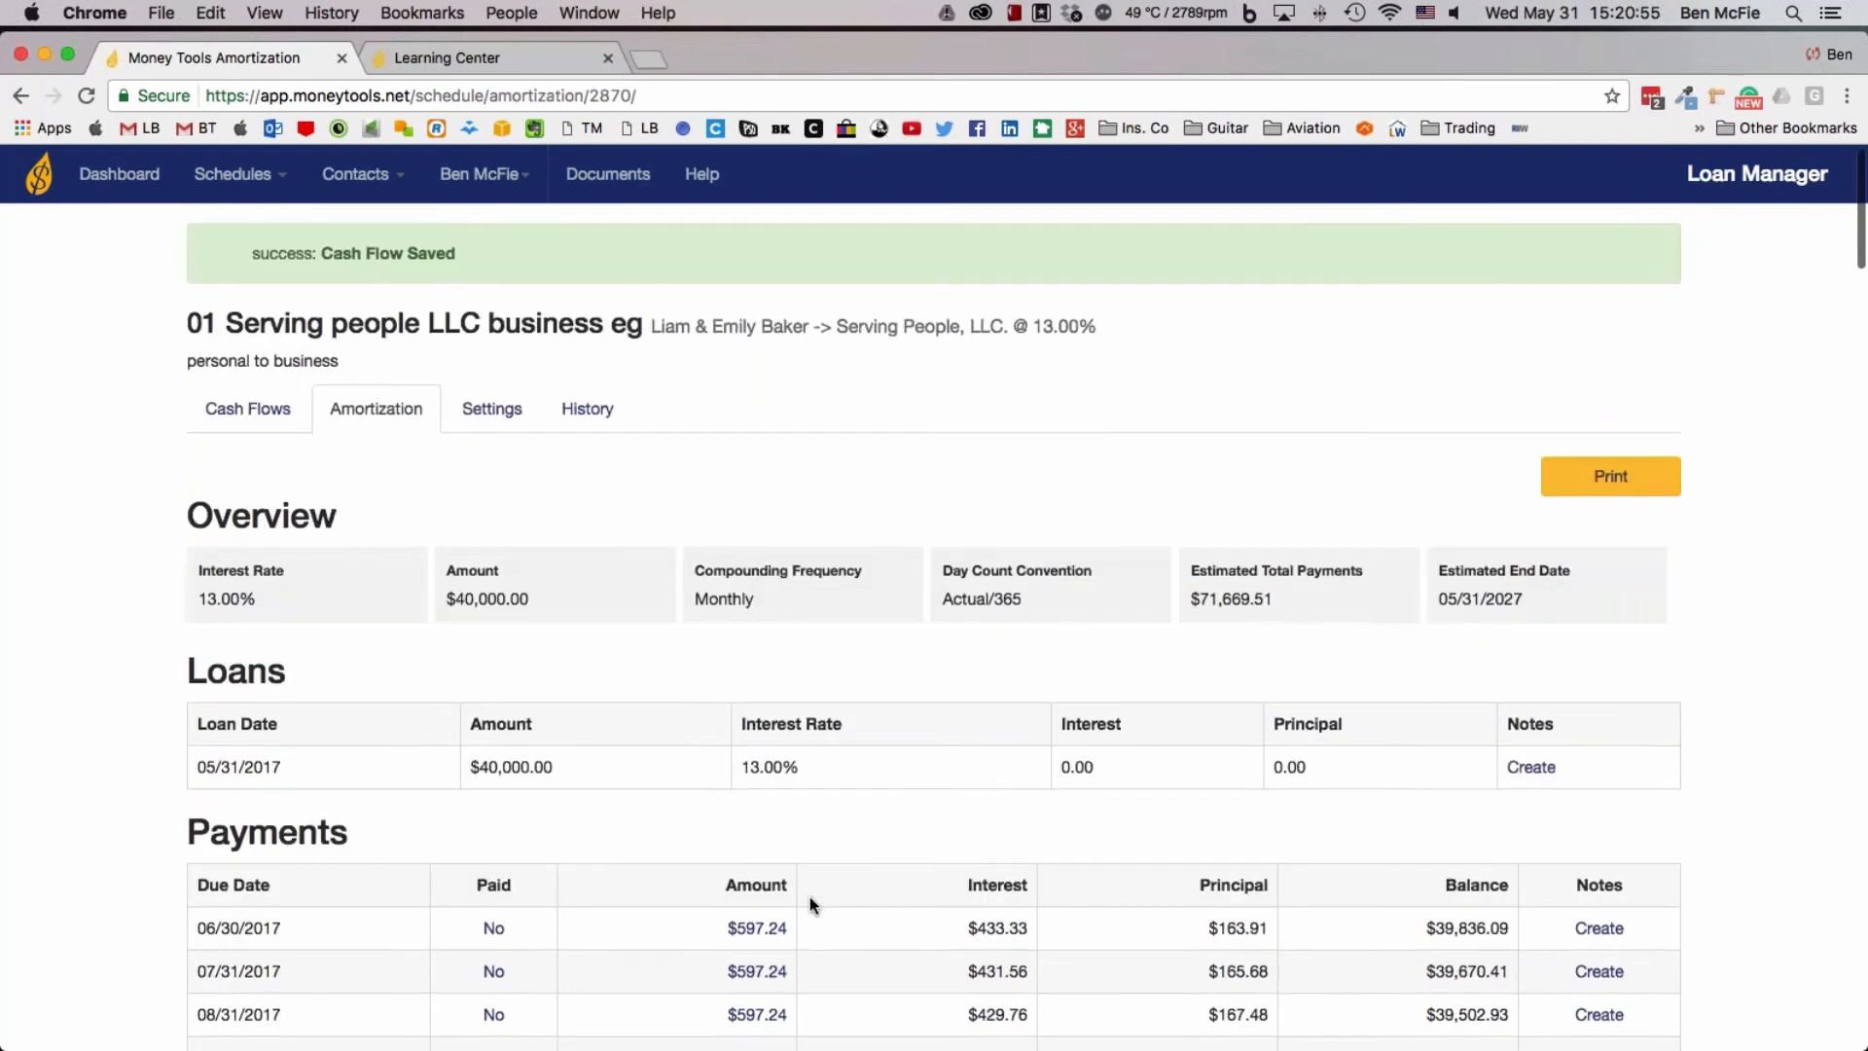
scroll(809, 896, "down", 11)
scroll(810, 896, "down", 20)
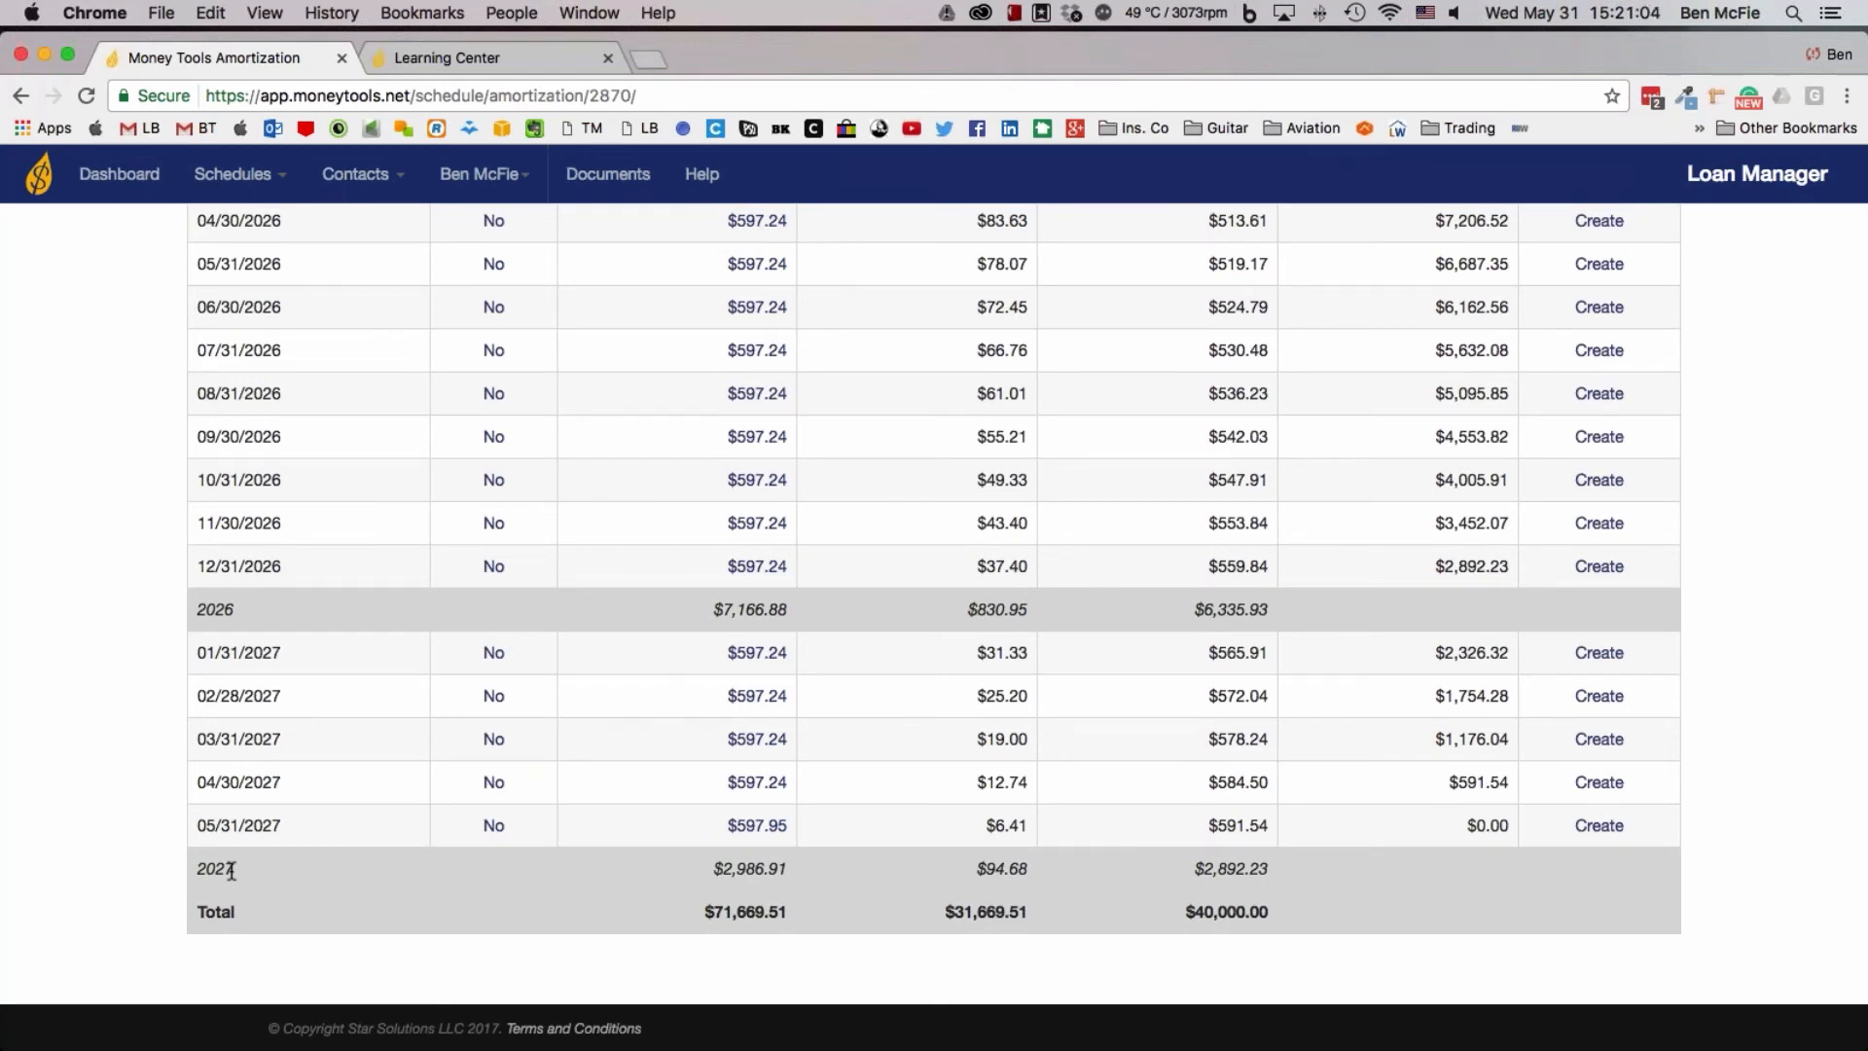
From the dashboard, mark the June 30, 2017 payment of the "01 Serving people LLC business eg" schedule as paid
left_click(141, 191)
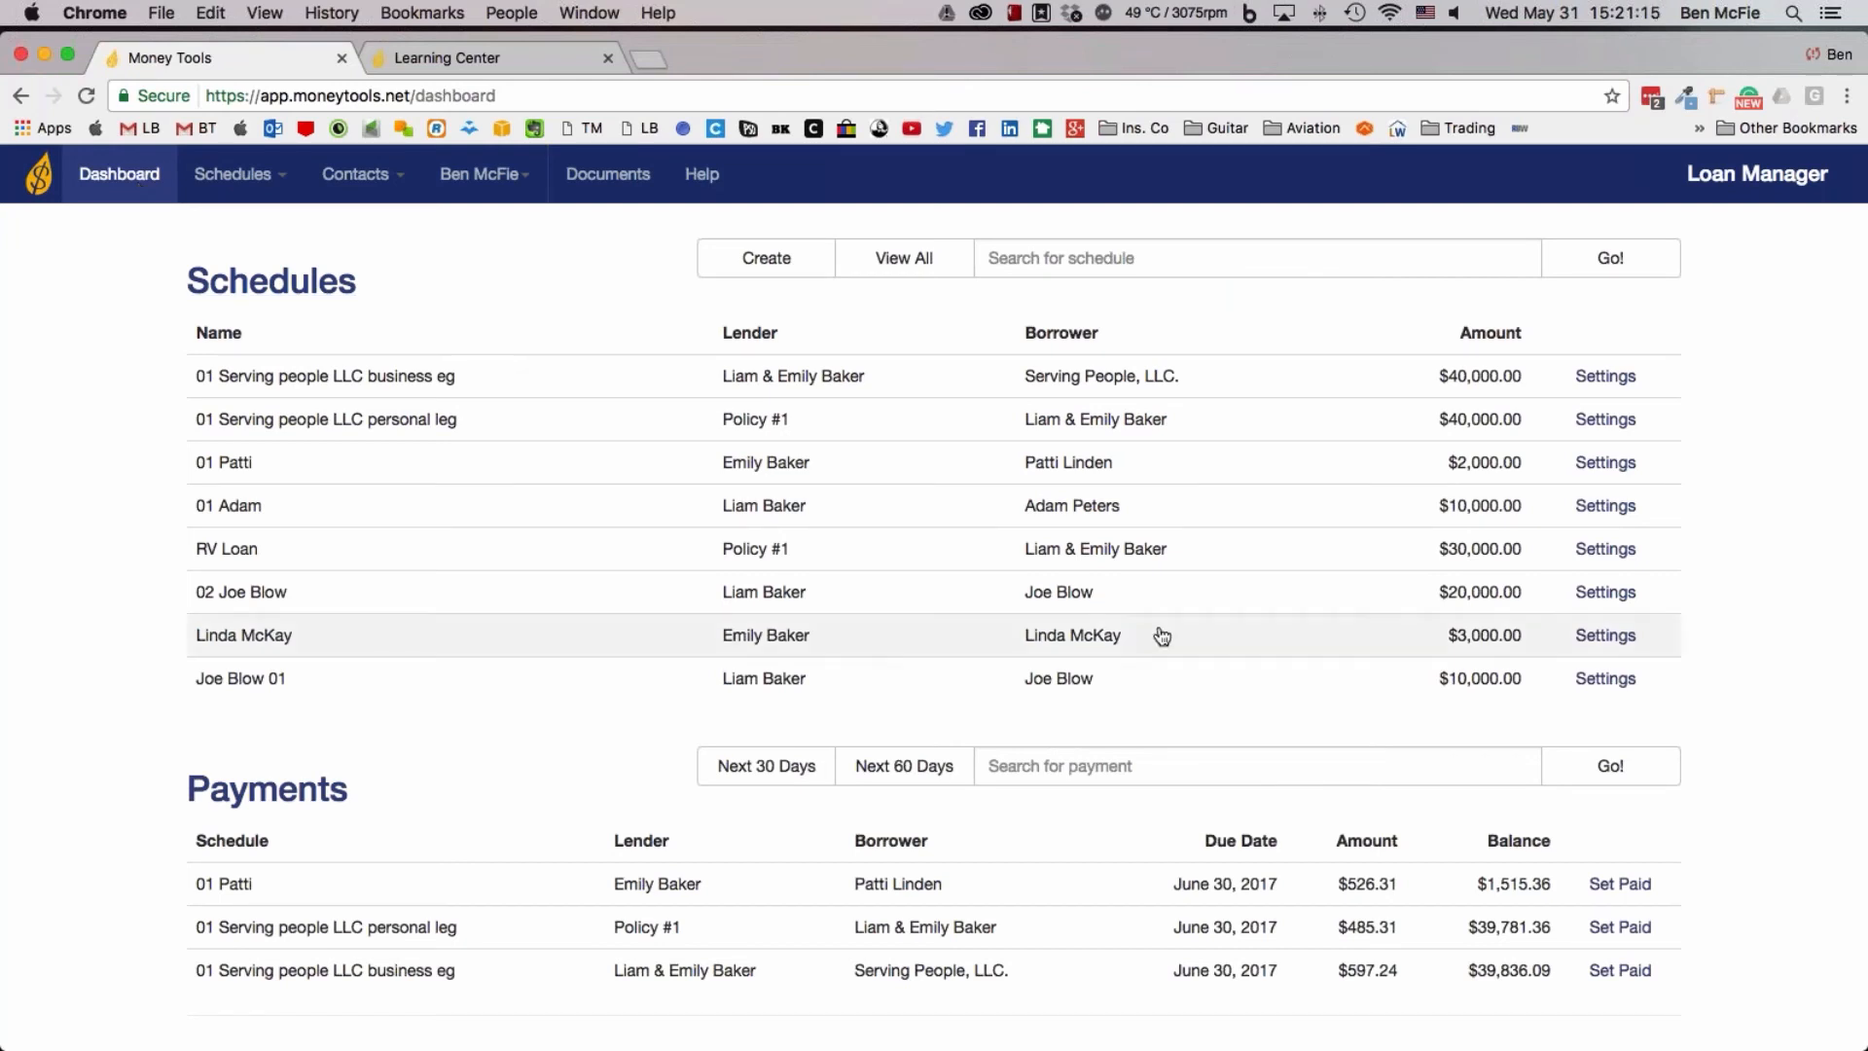
scroll(239, 1041, "down", 1)
scroll(934, 622, "down", 2)
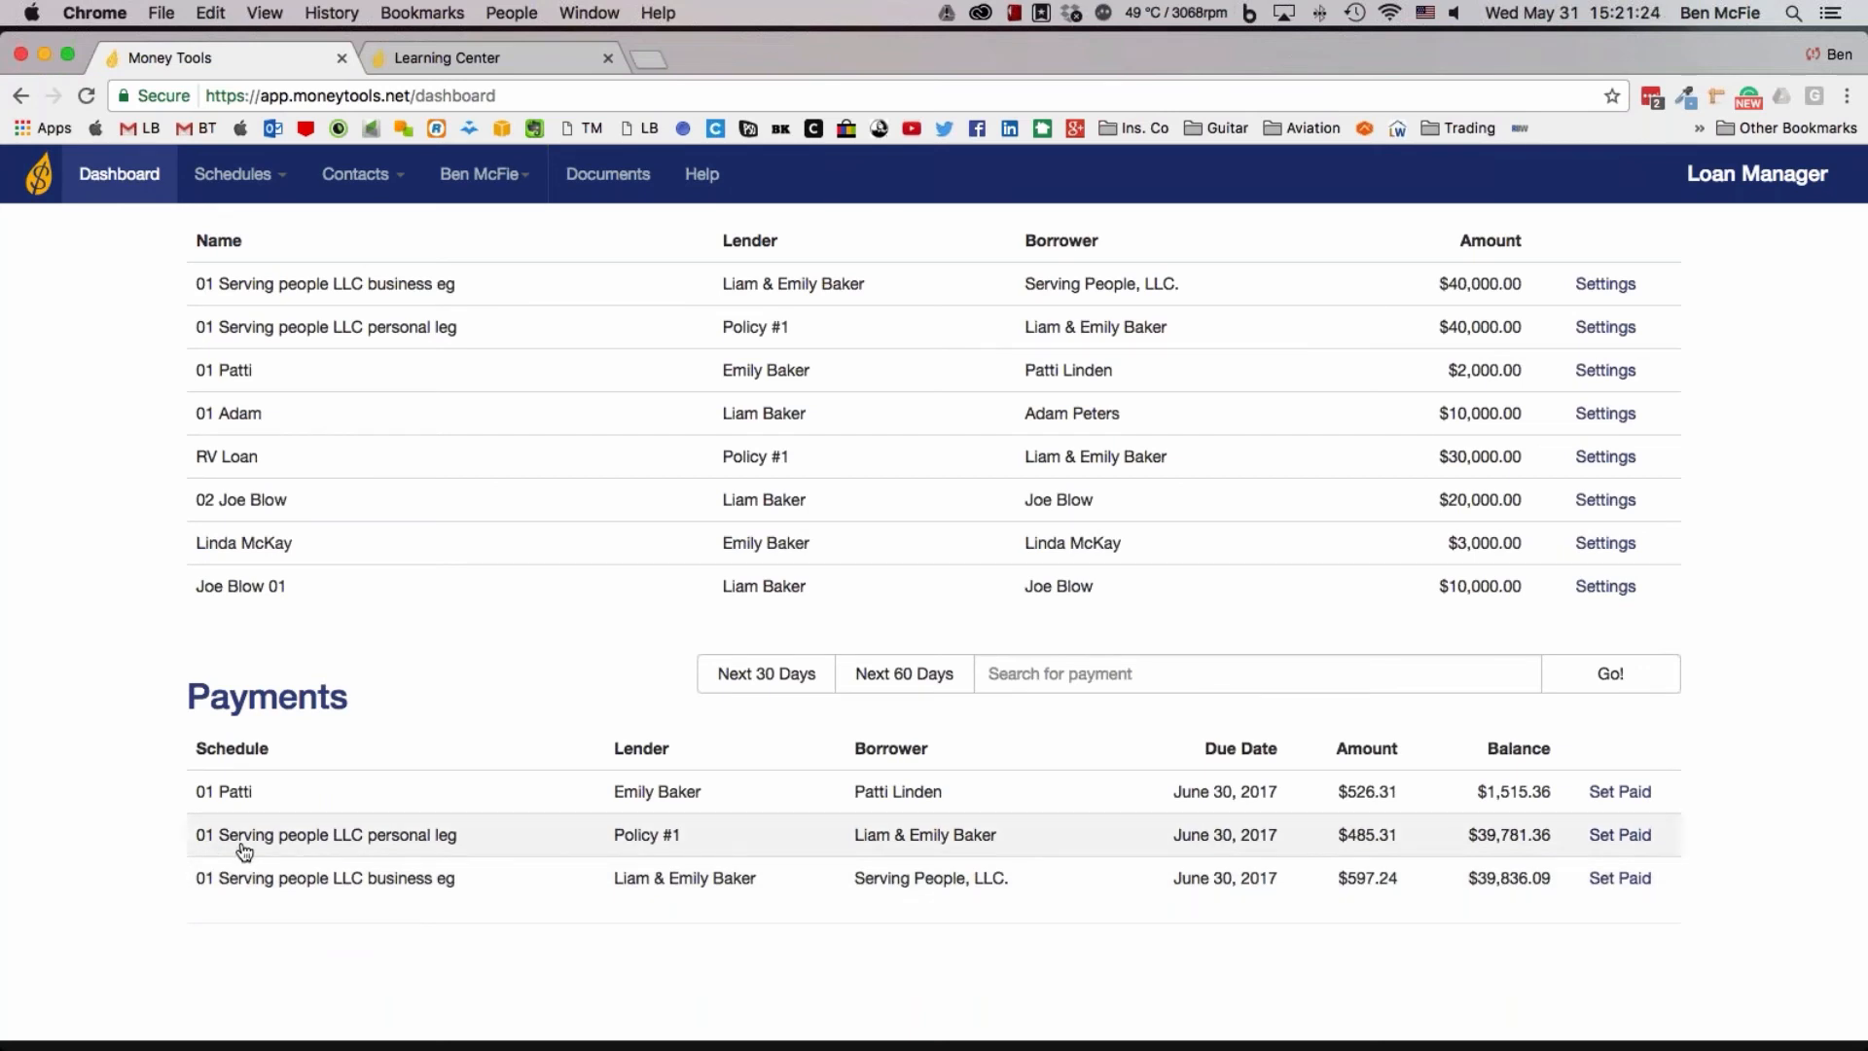
scroll(408, 825, "down", 1)
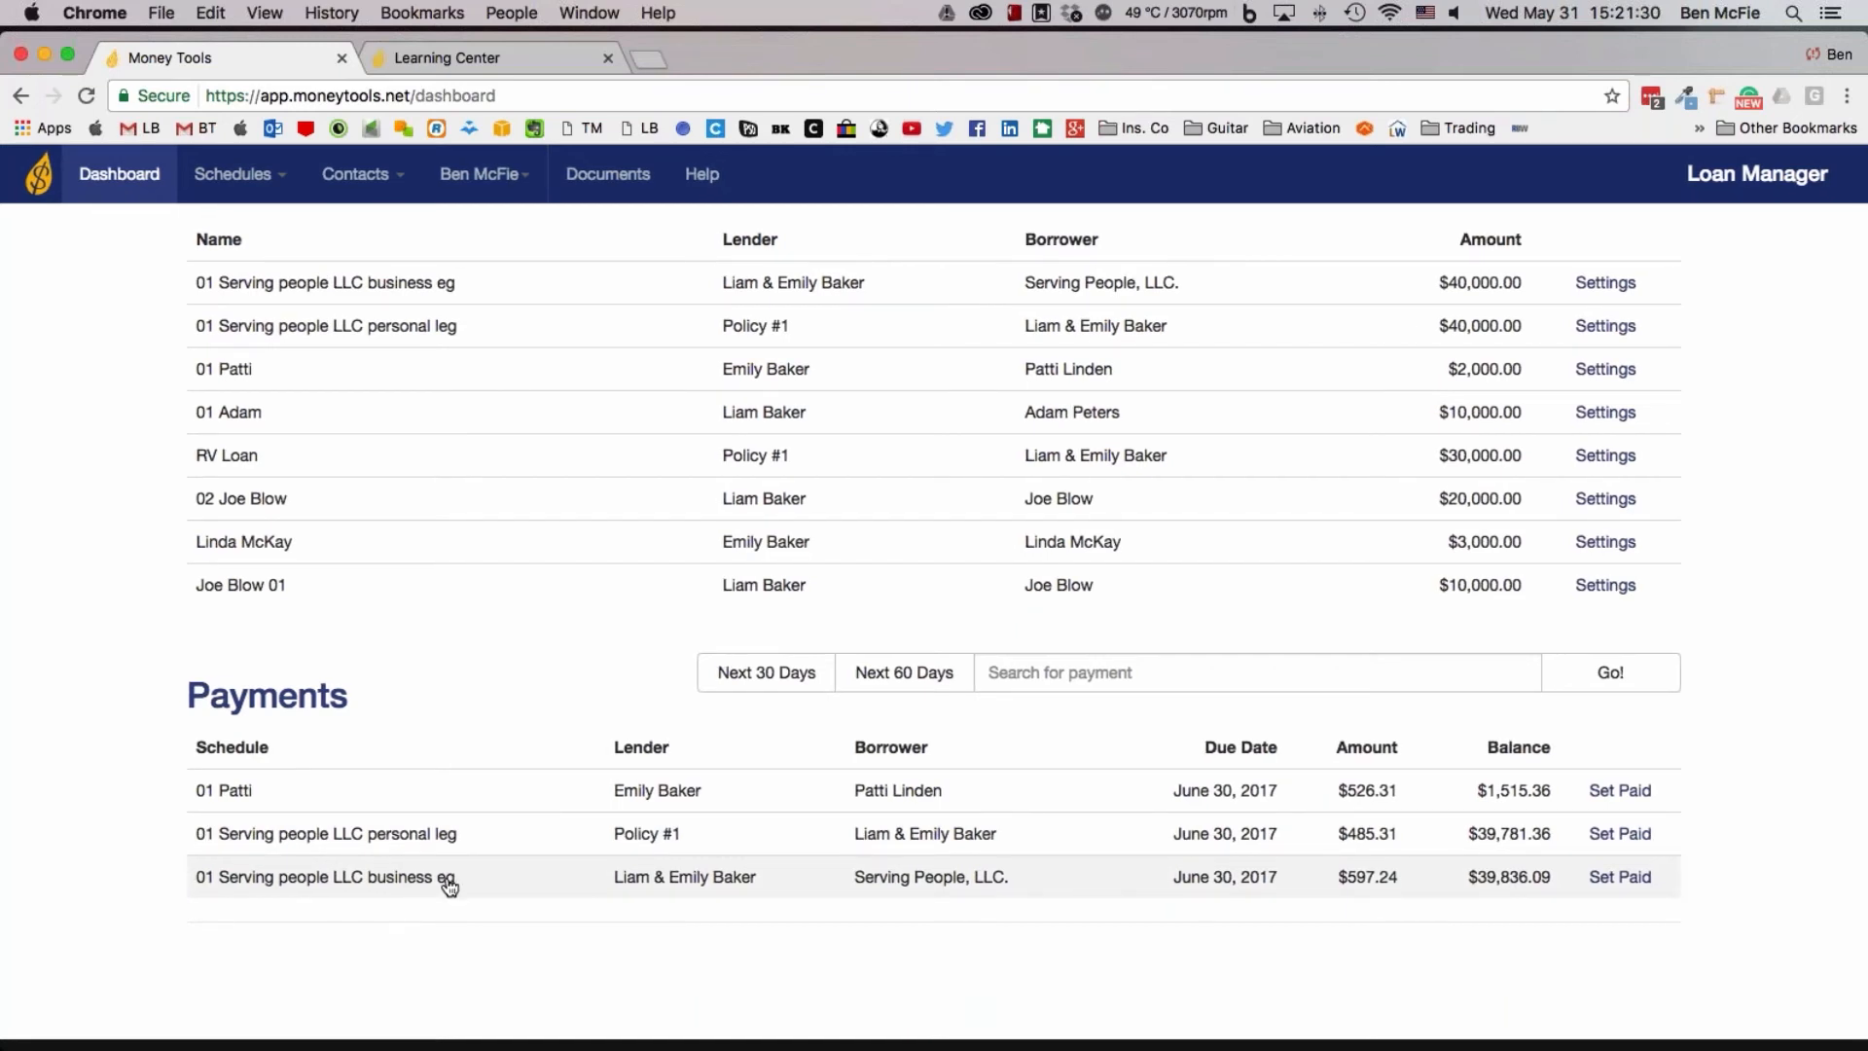
left_click(1615, 885)
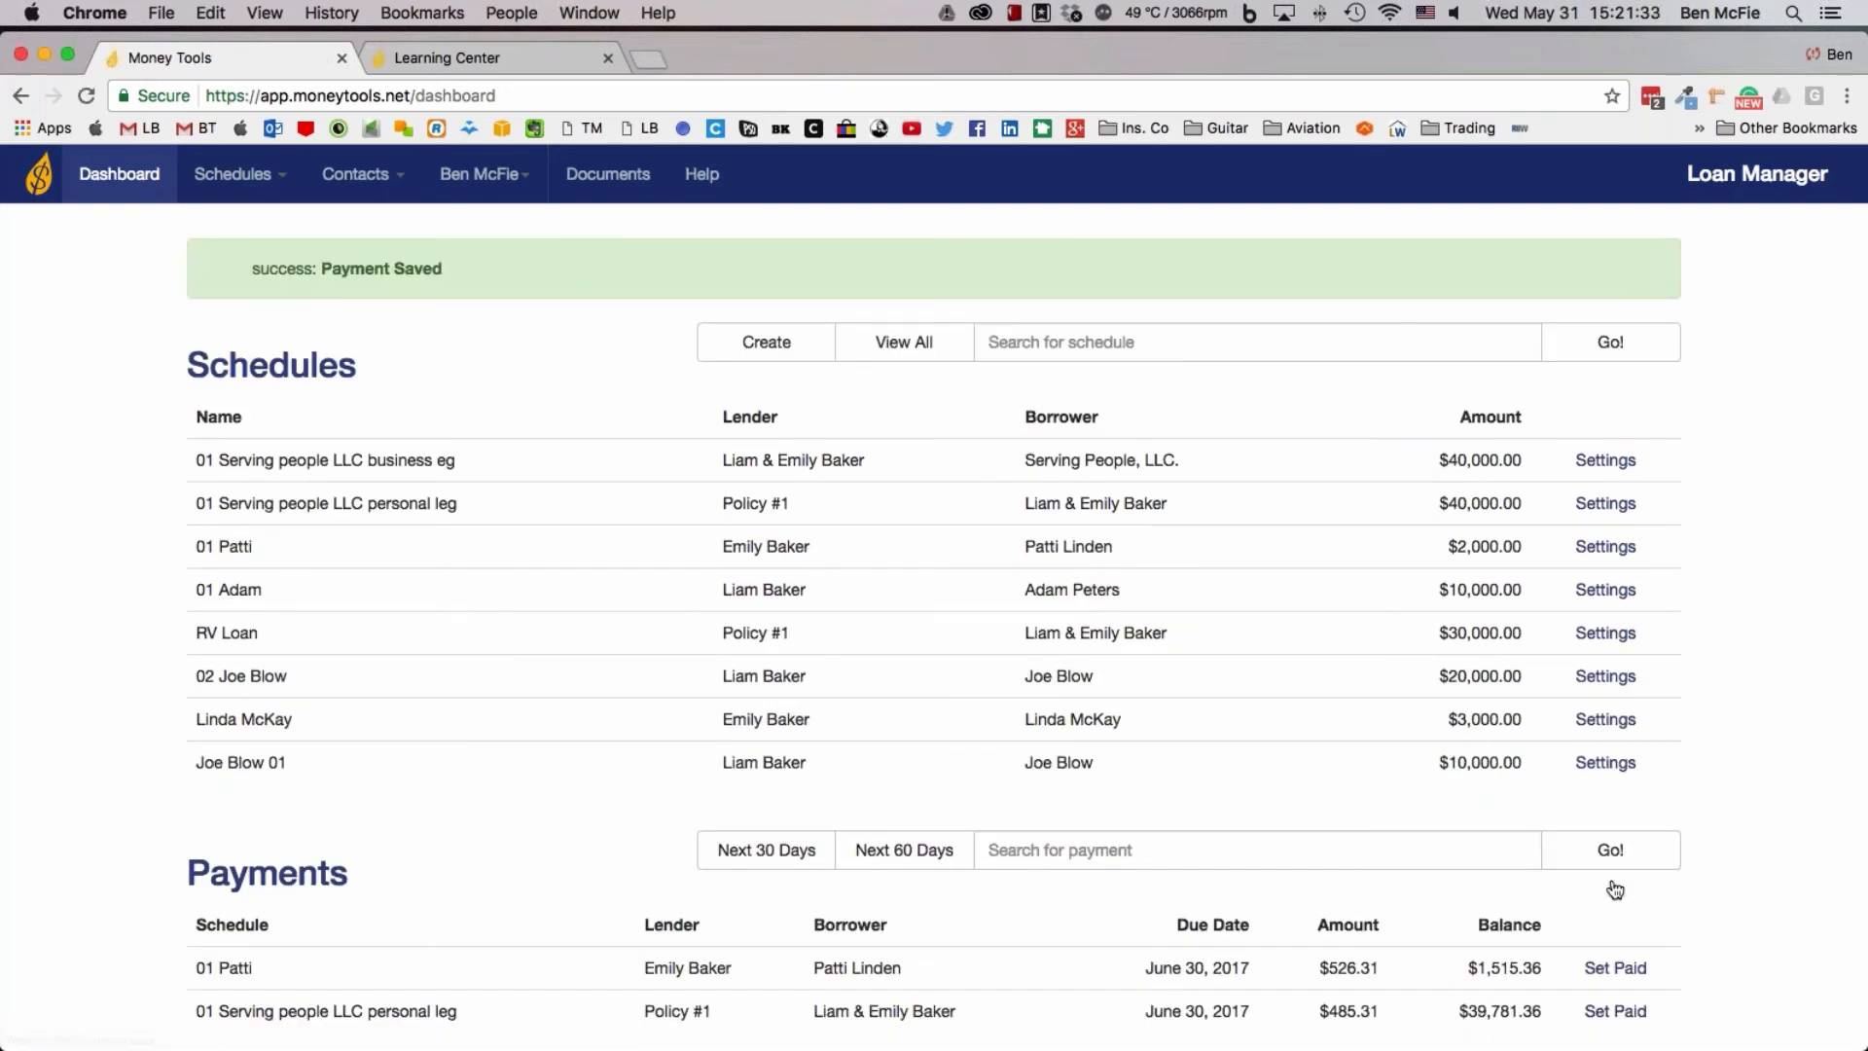
Mark the June 30, 2017 payment of the "01 Serving people LLC personal leg" schedule as paid
scroll(934, 583, "down", 3)
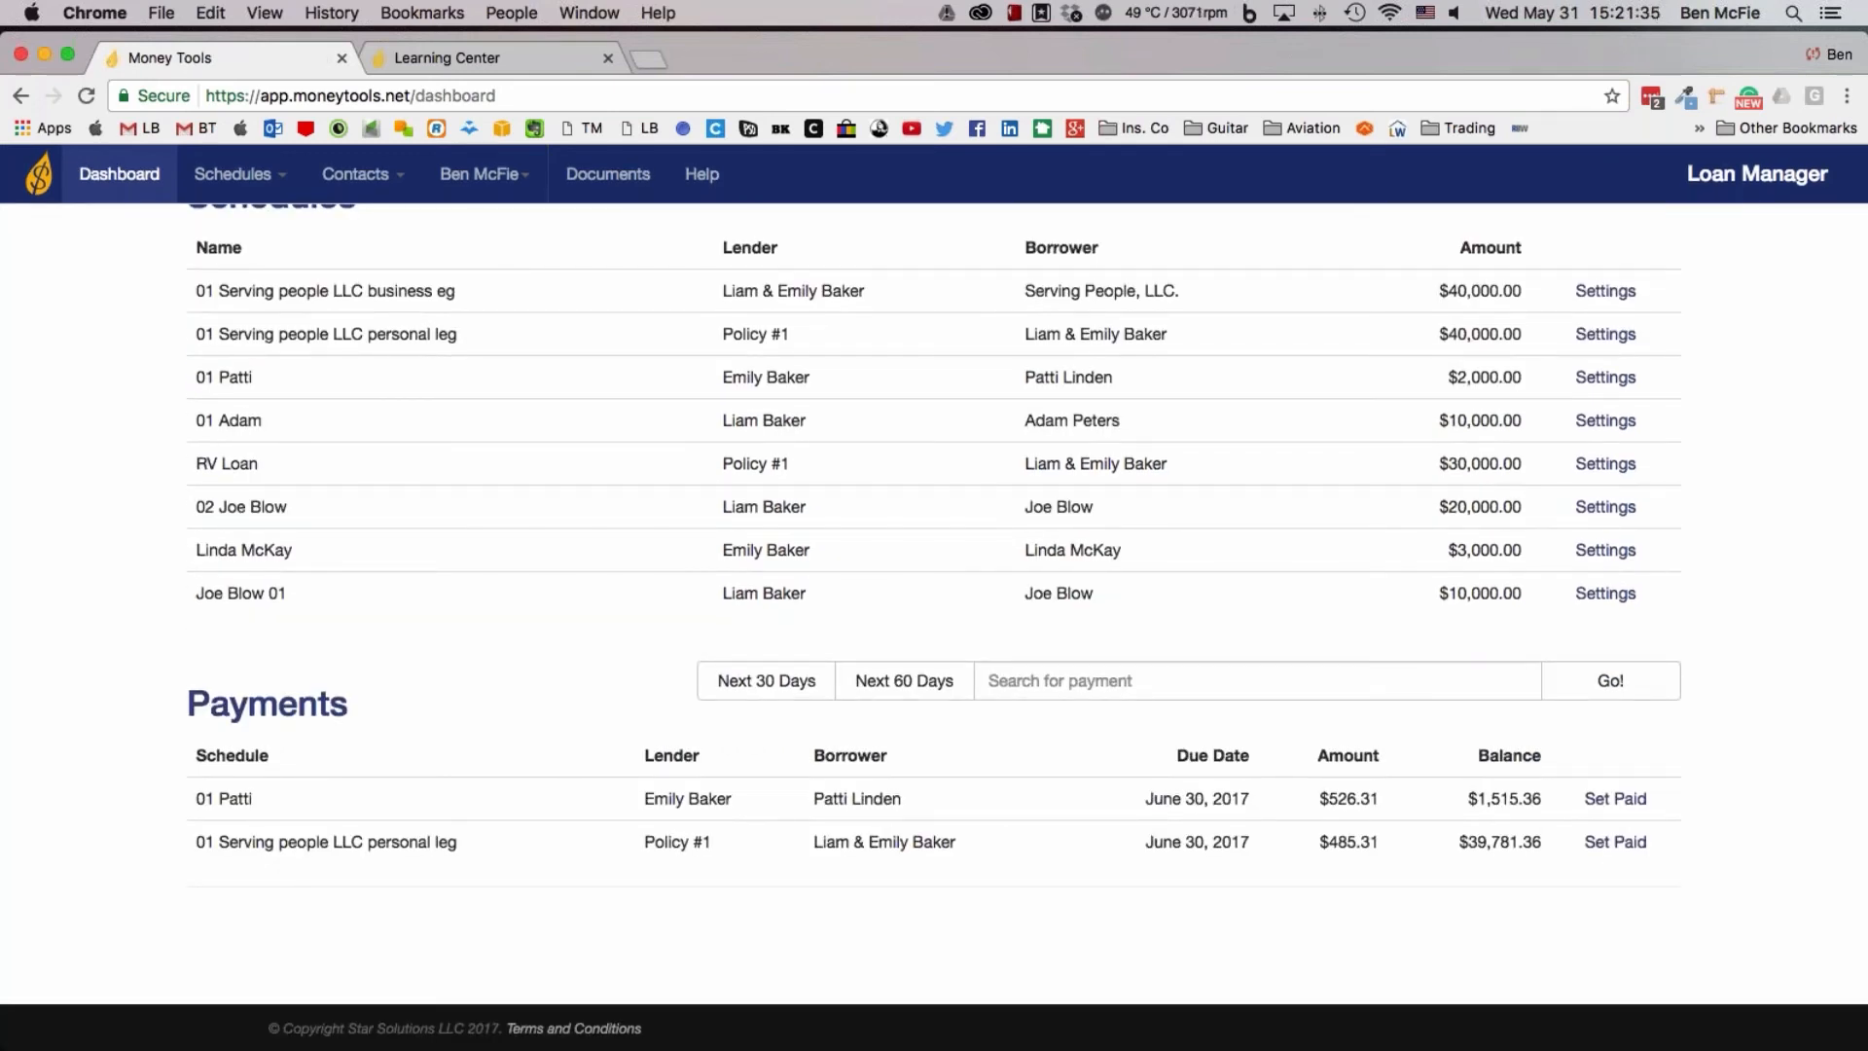
left_click(1616, 843)
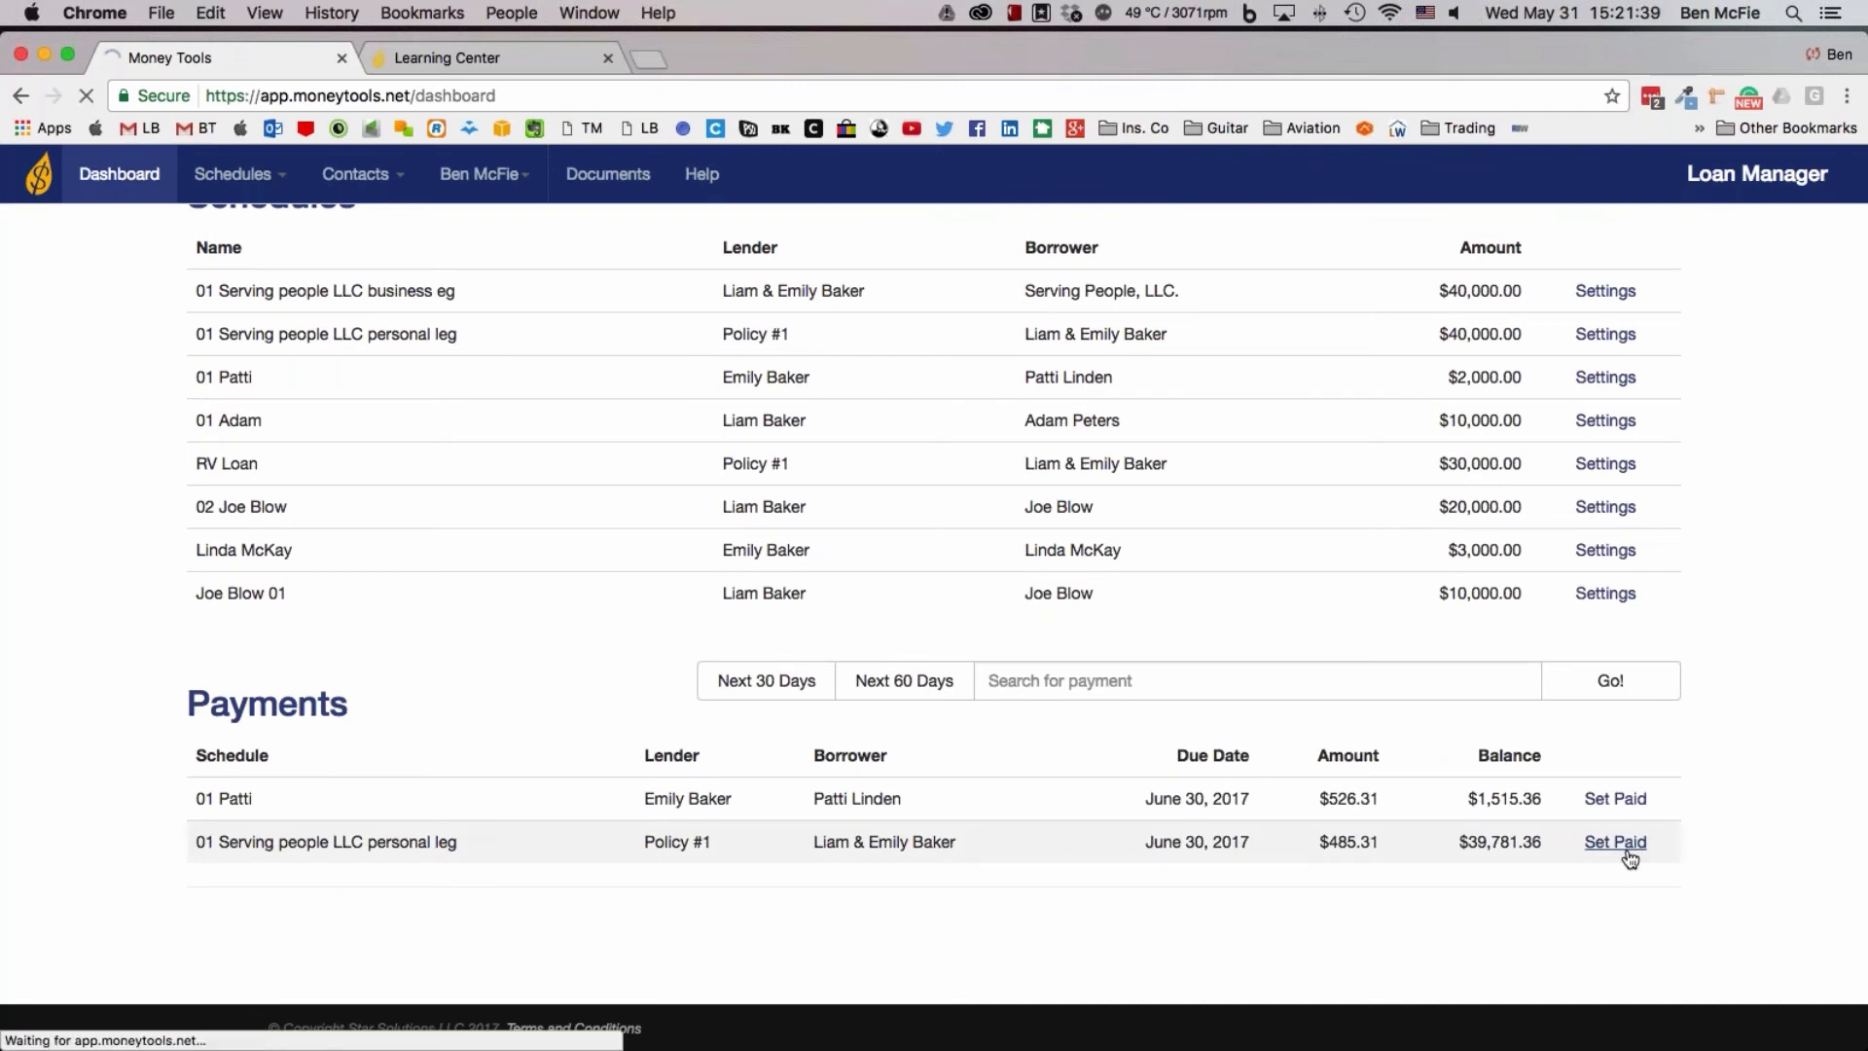
scroll(1567, 862, "down", 1)
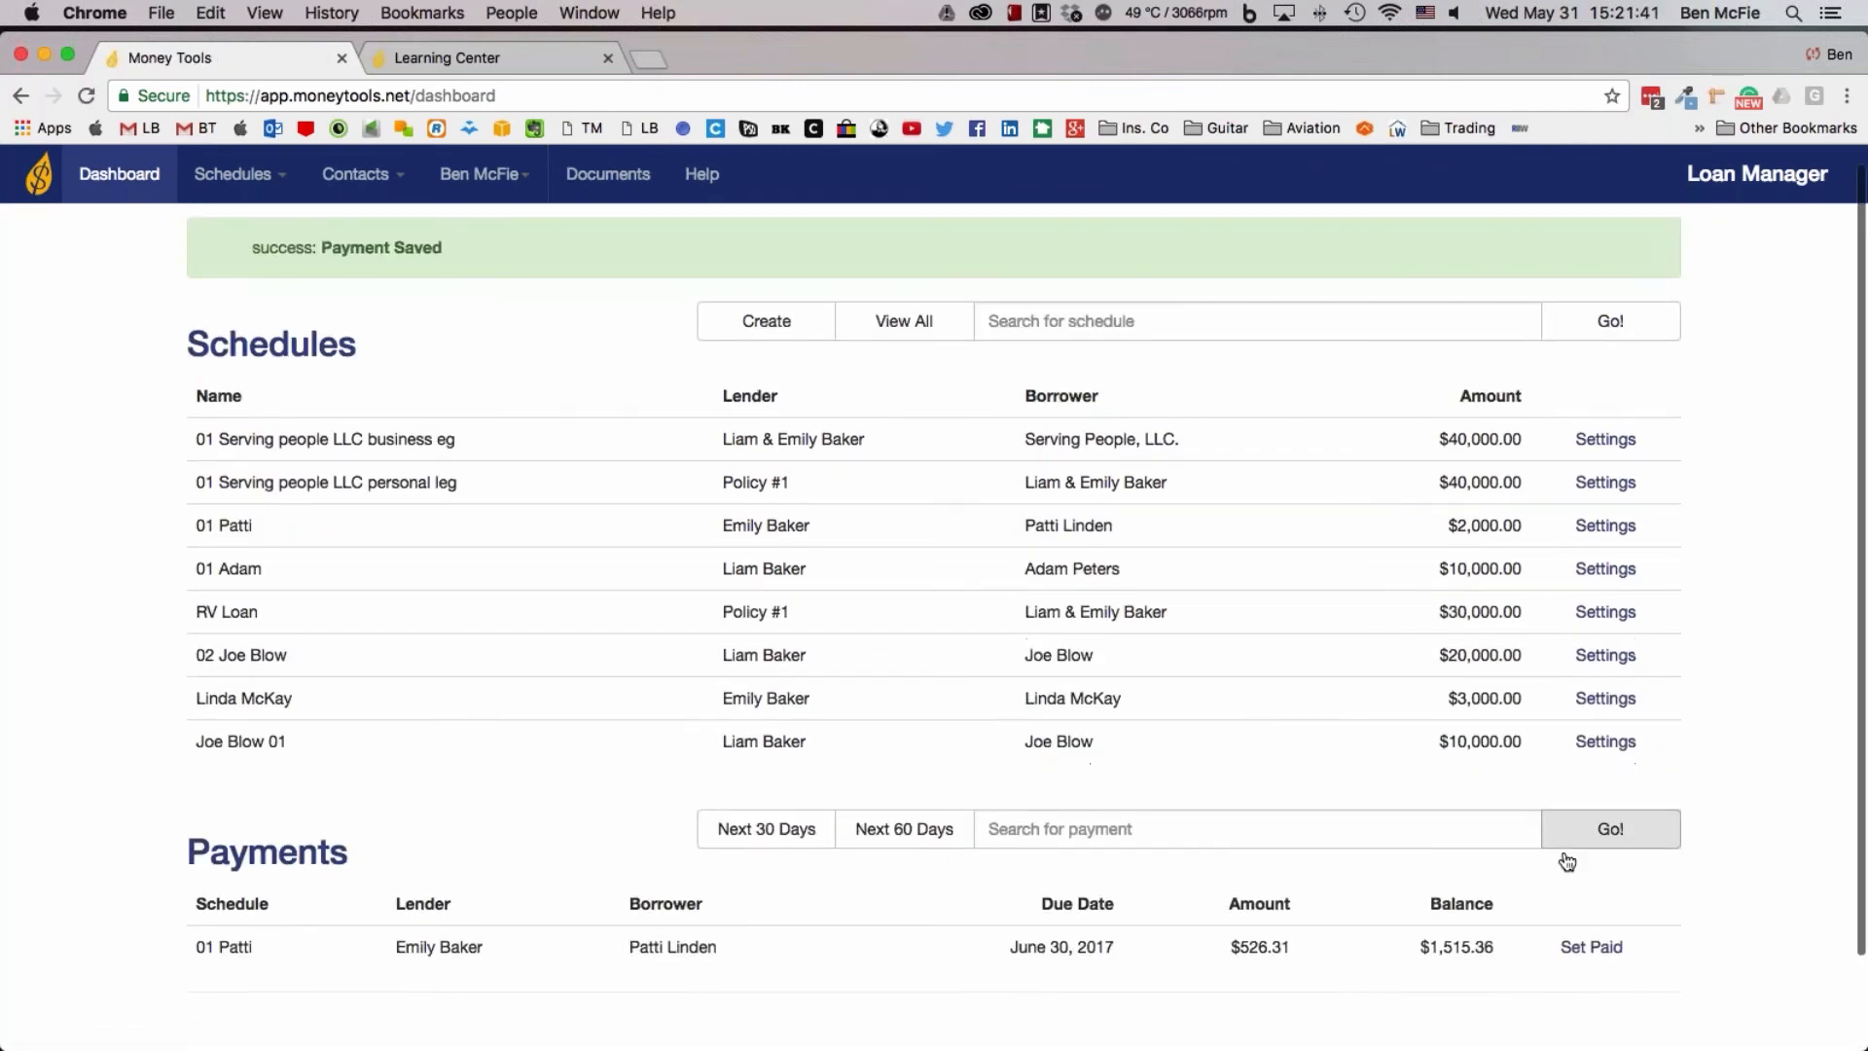
scroll(1566, 862, "down", 3)
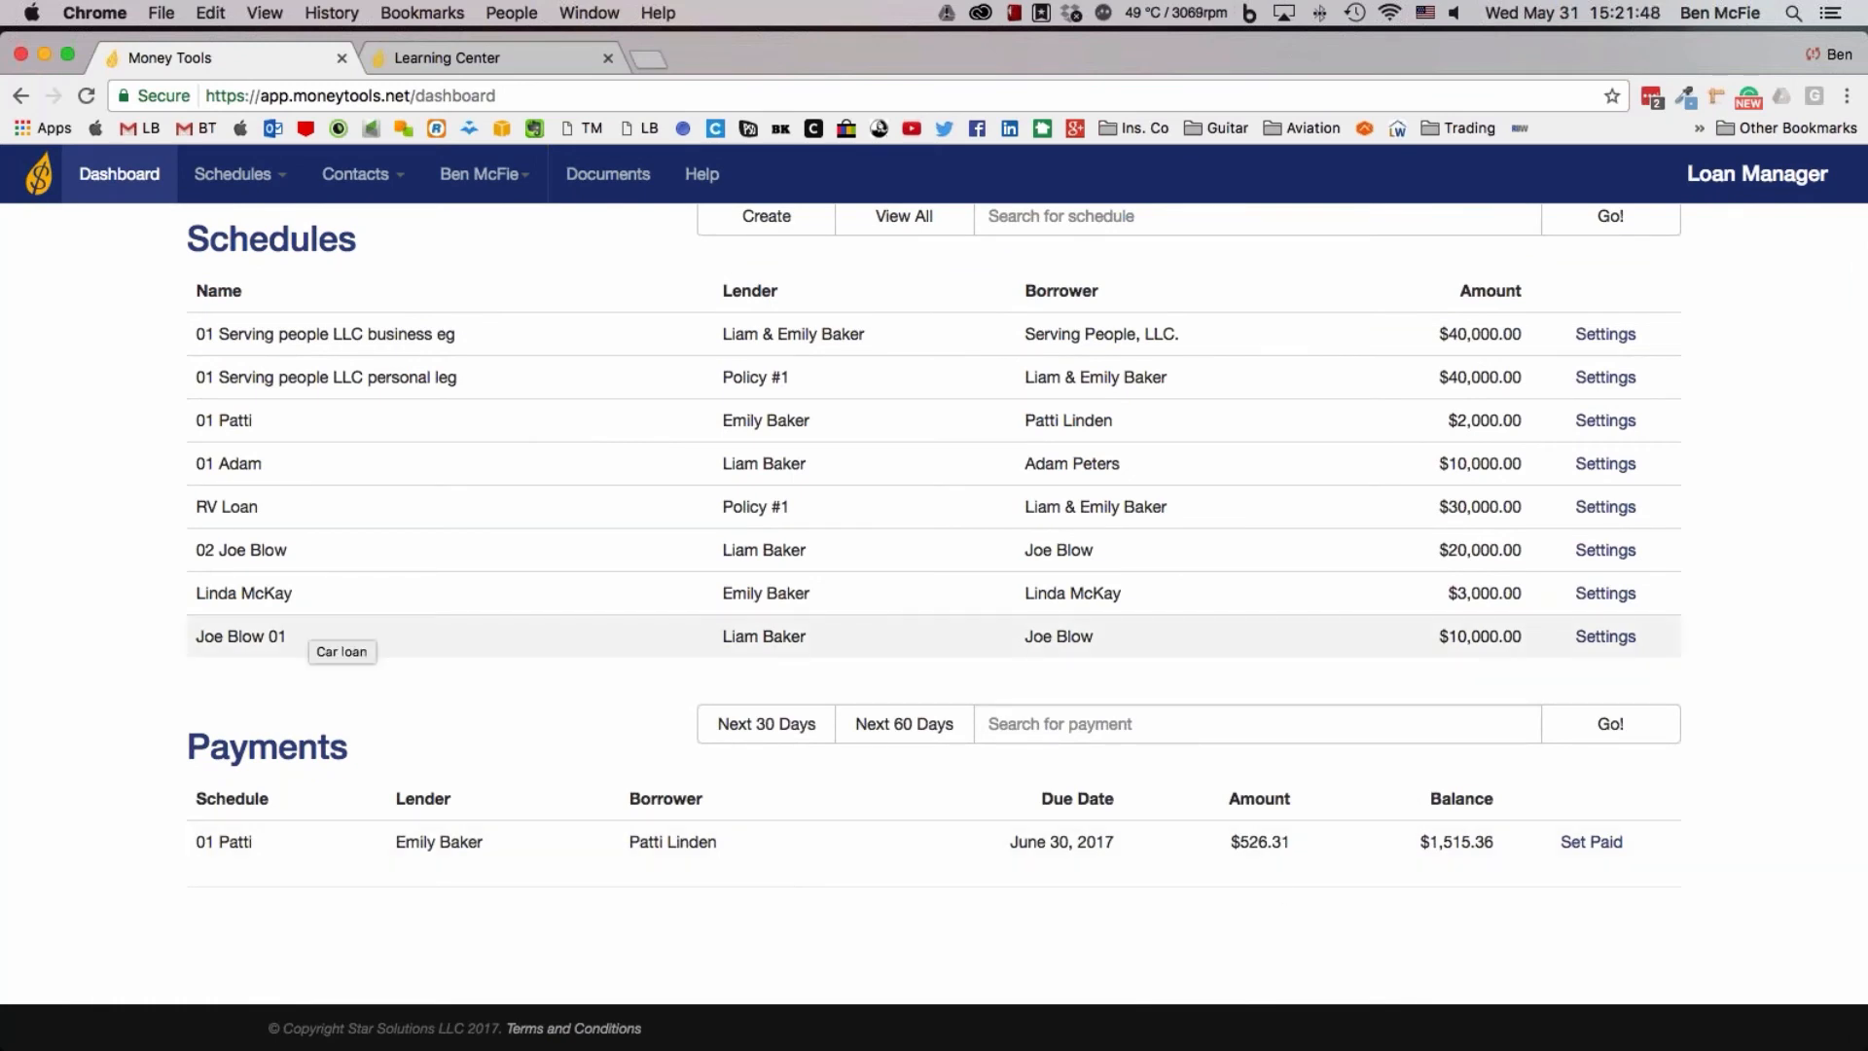
Open the Business Loan Layout diagram from the Learning Center and examine its schedule/amortization and promissory note boxes
left_click(448, 57)
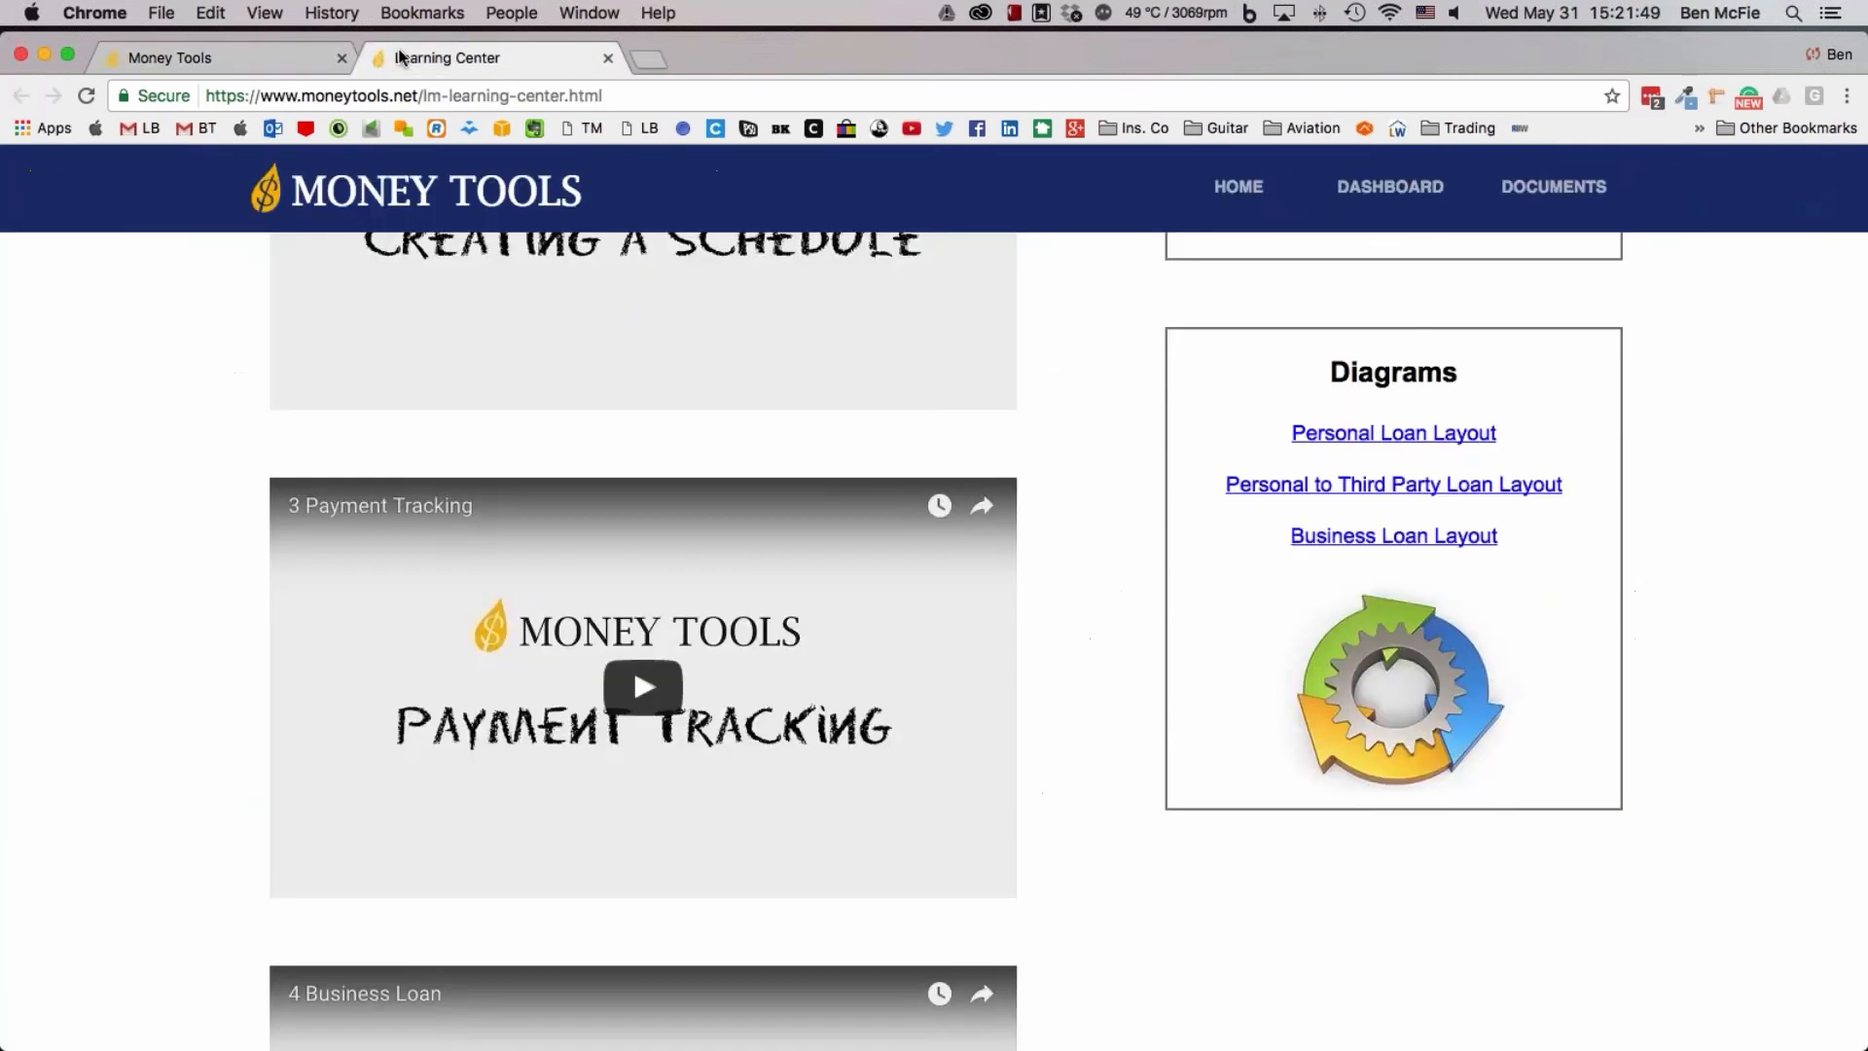
left_click(1442, 551)
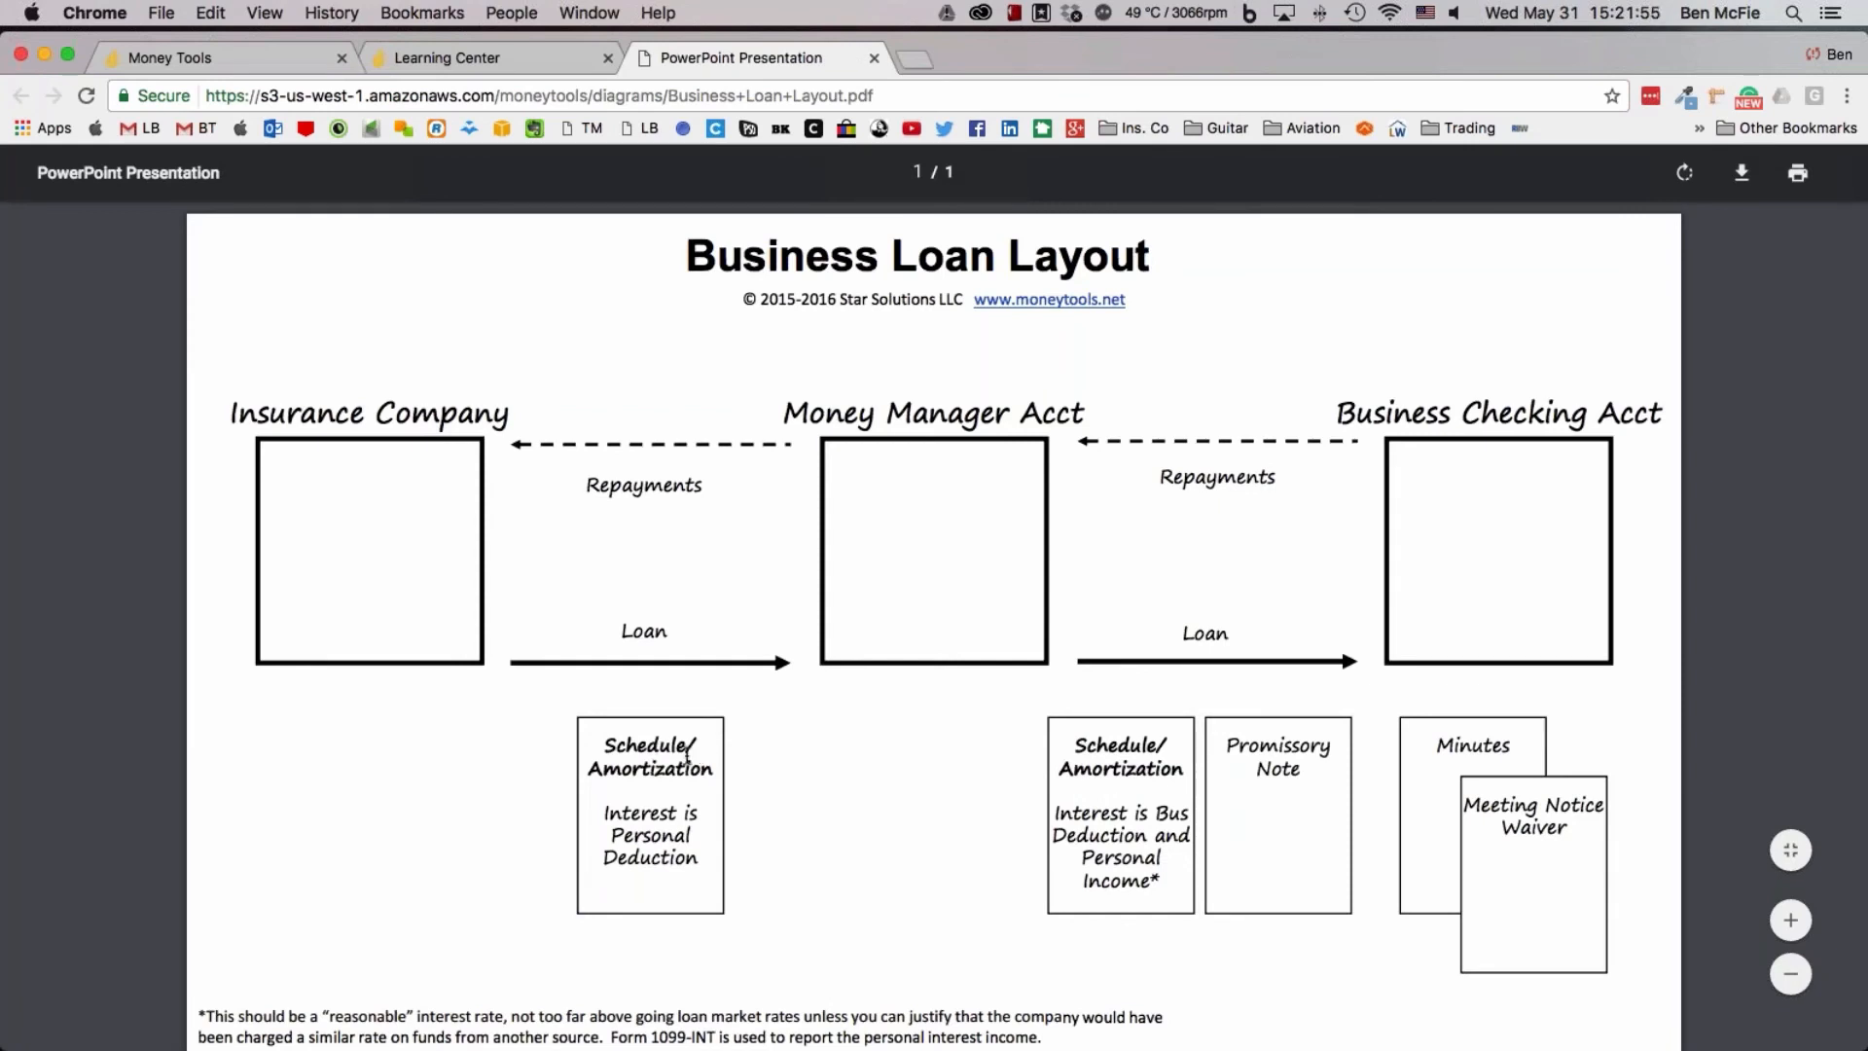
left_click_drag(595, 741, 733, 782)
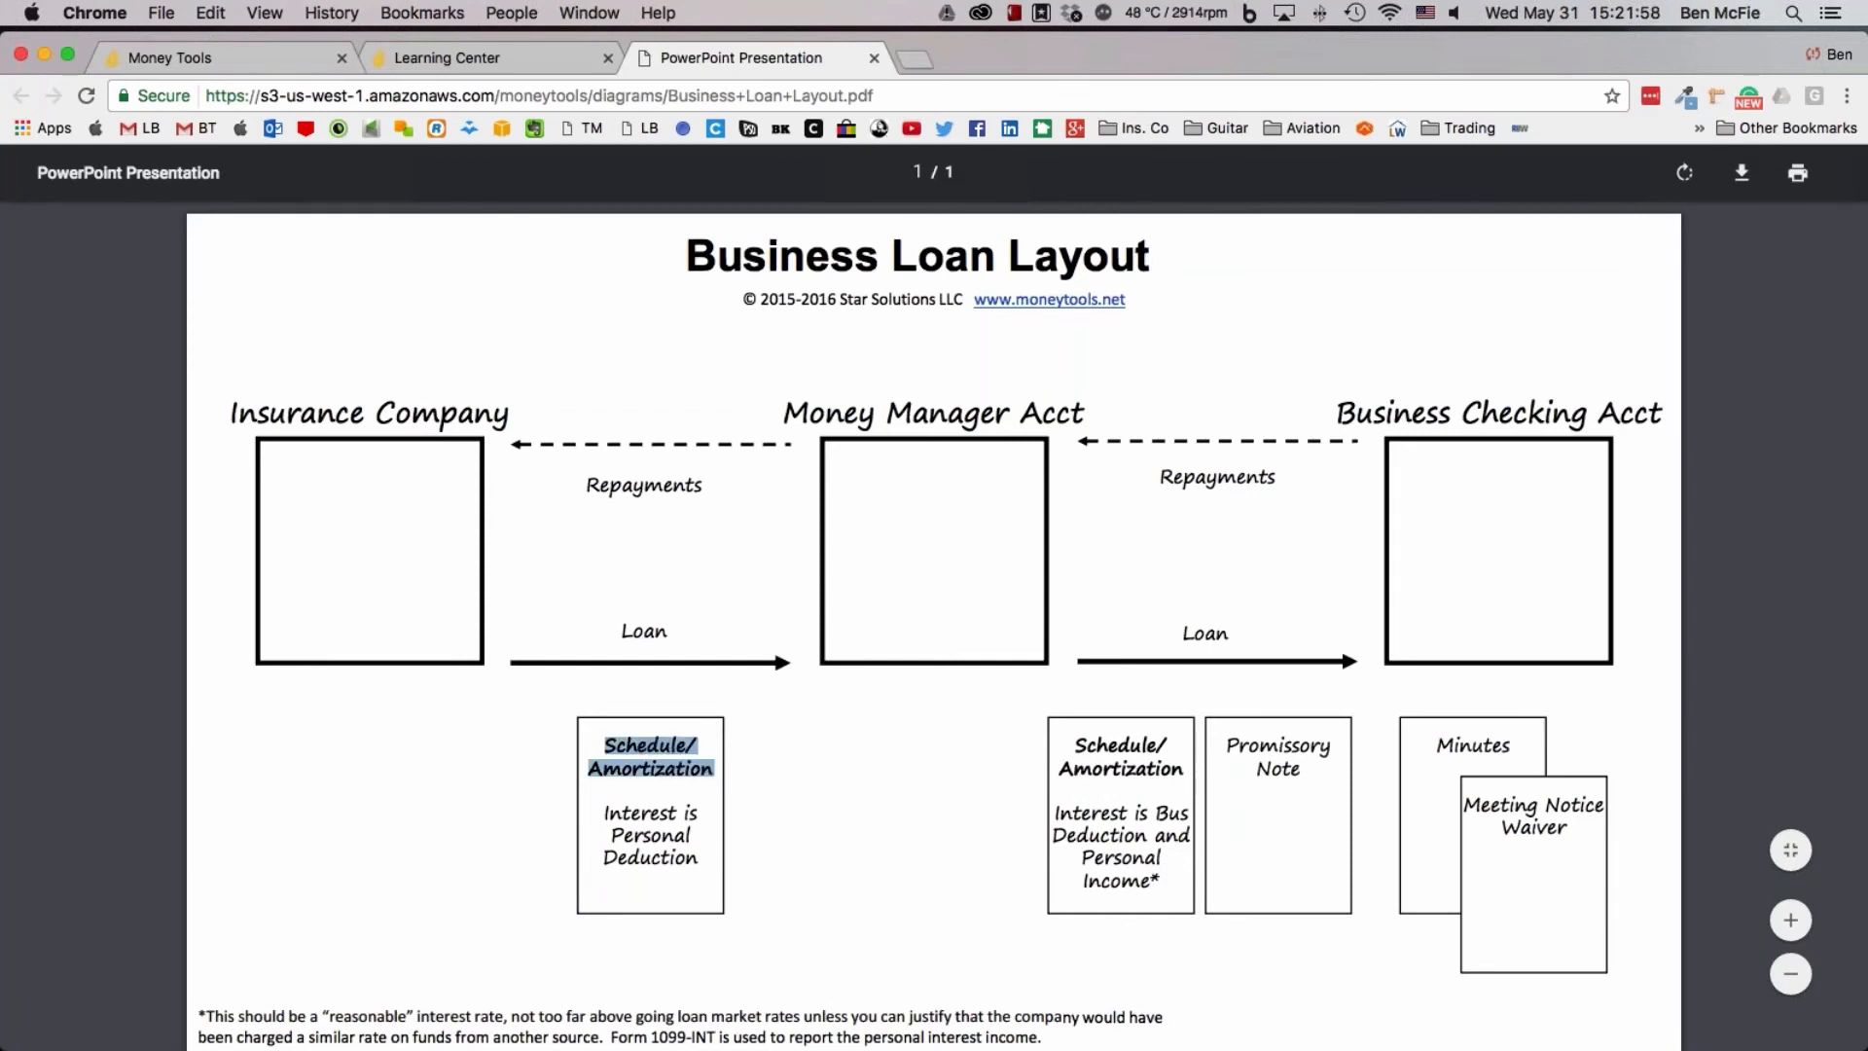
left_click_drag(1075, 737, 1297, 776)
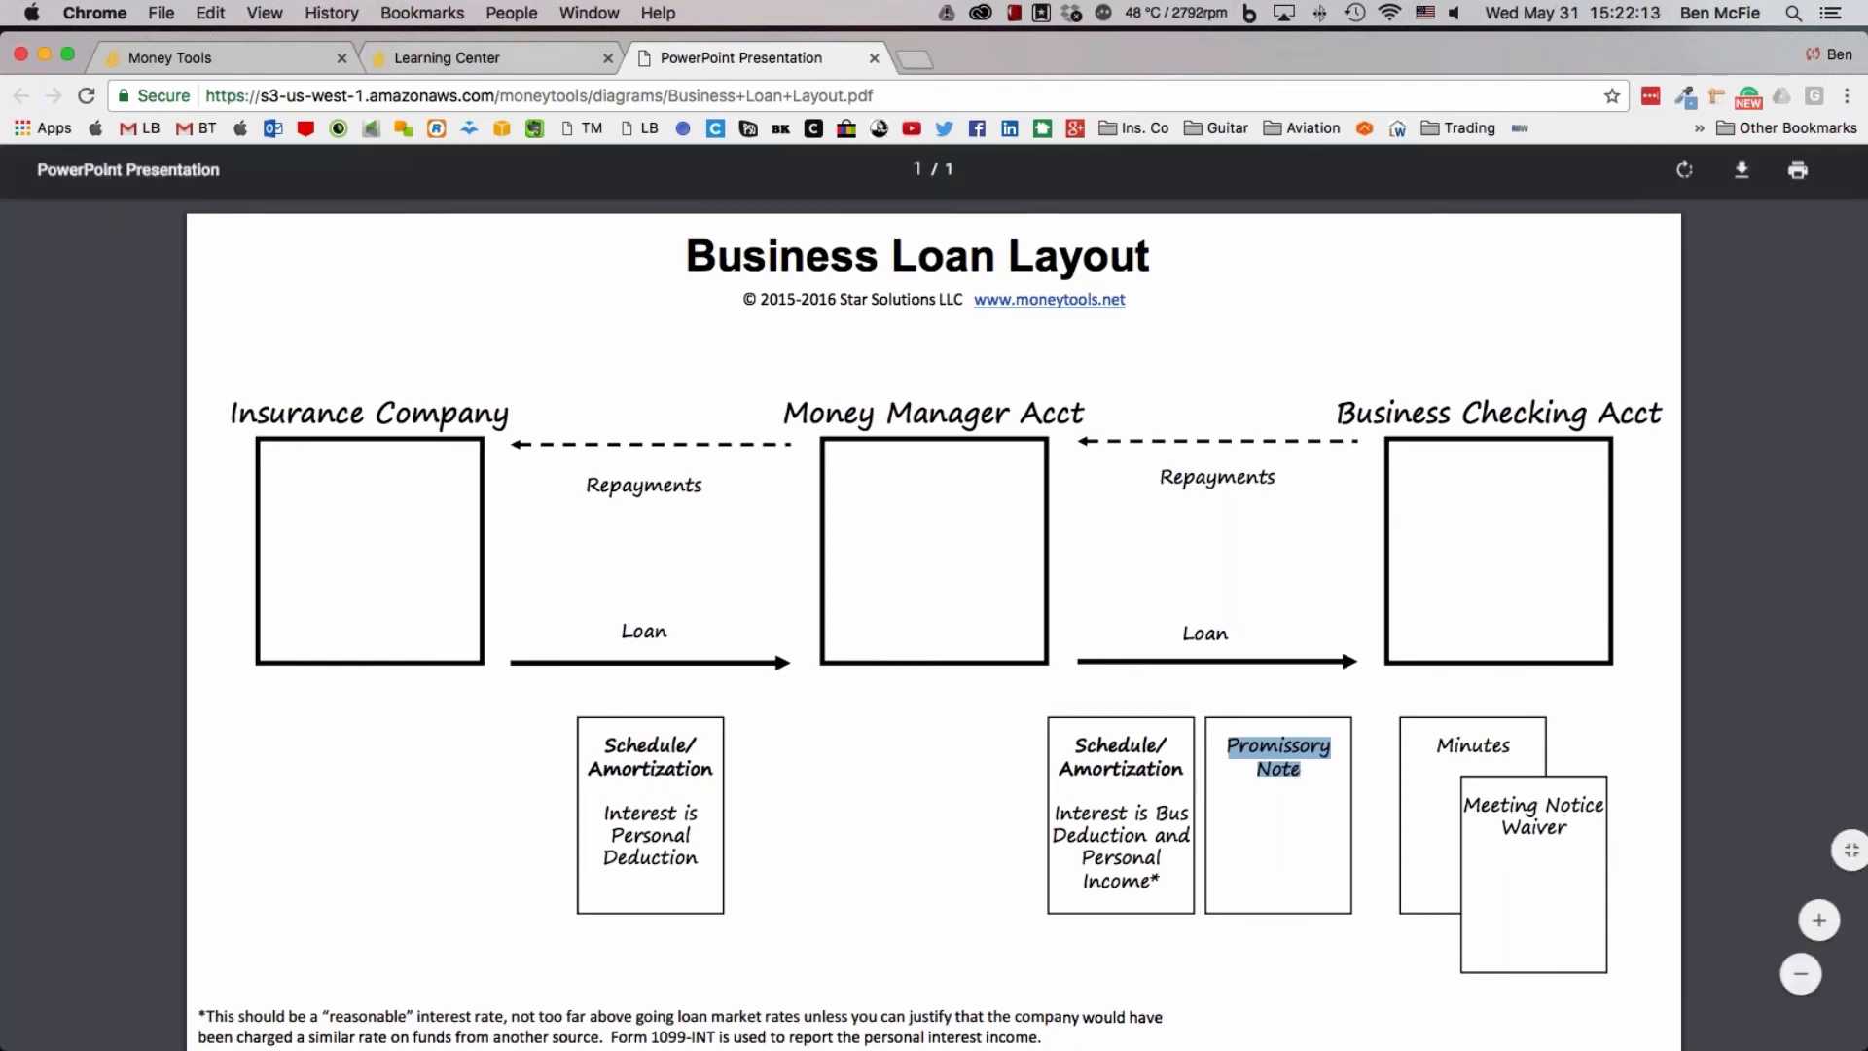
Open the Document Template Library from the Loan Manager and look through the available loan, minutes, waiver and lease templates
left_click(461, 47)
left_click(309, 58)
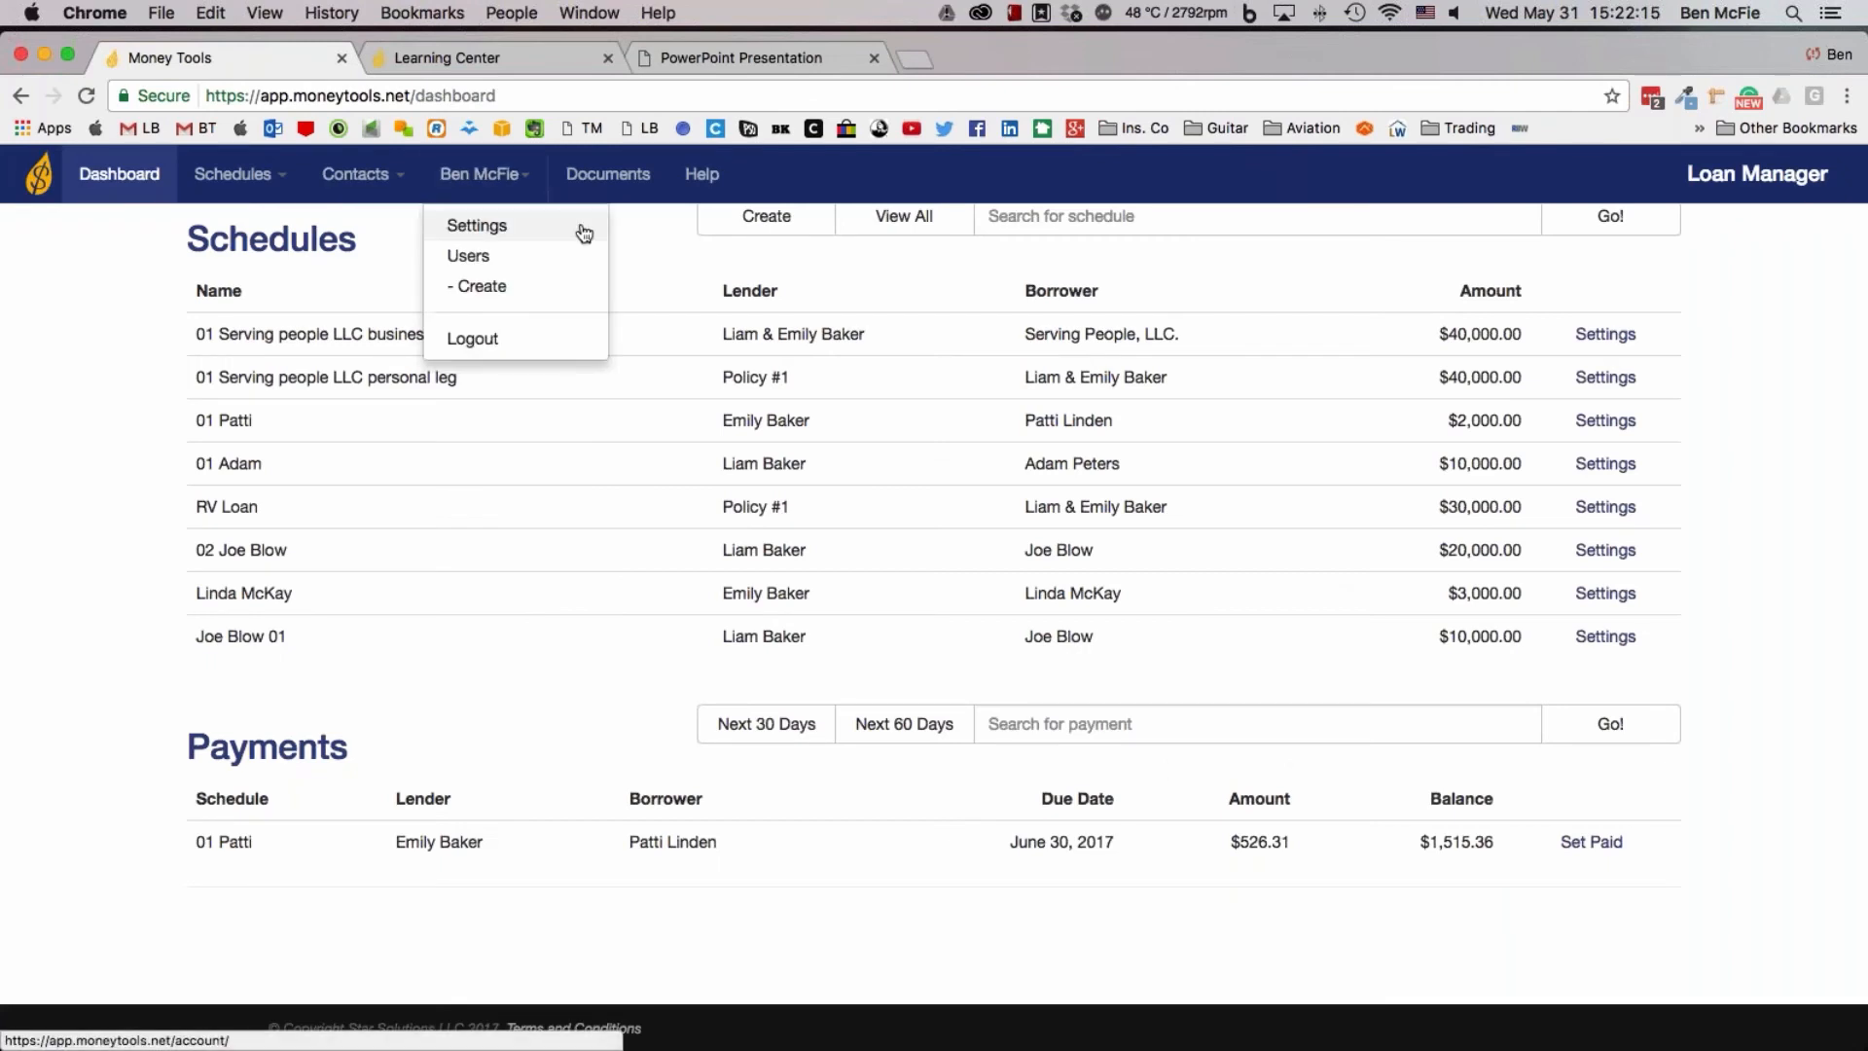
left_click(637, 183)
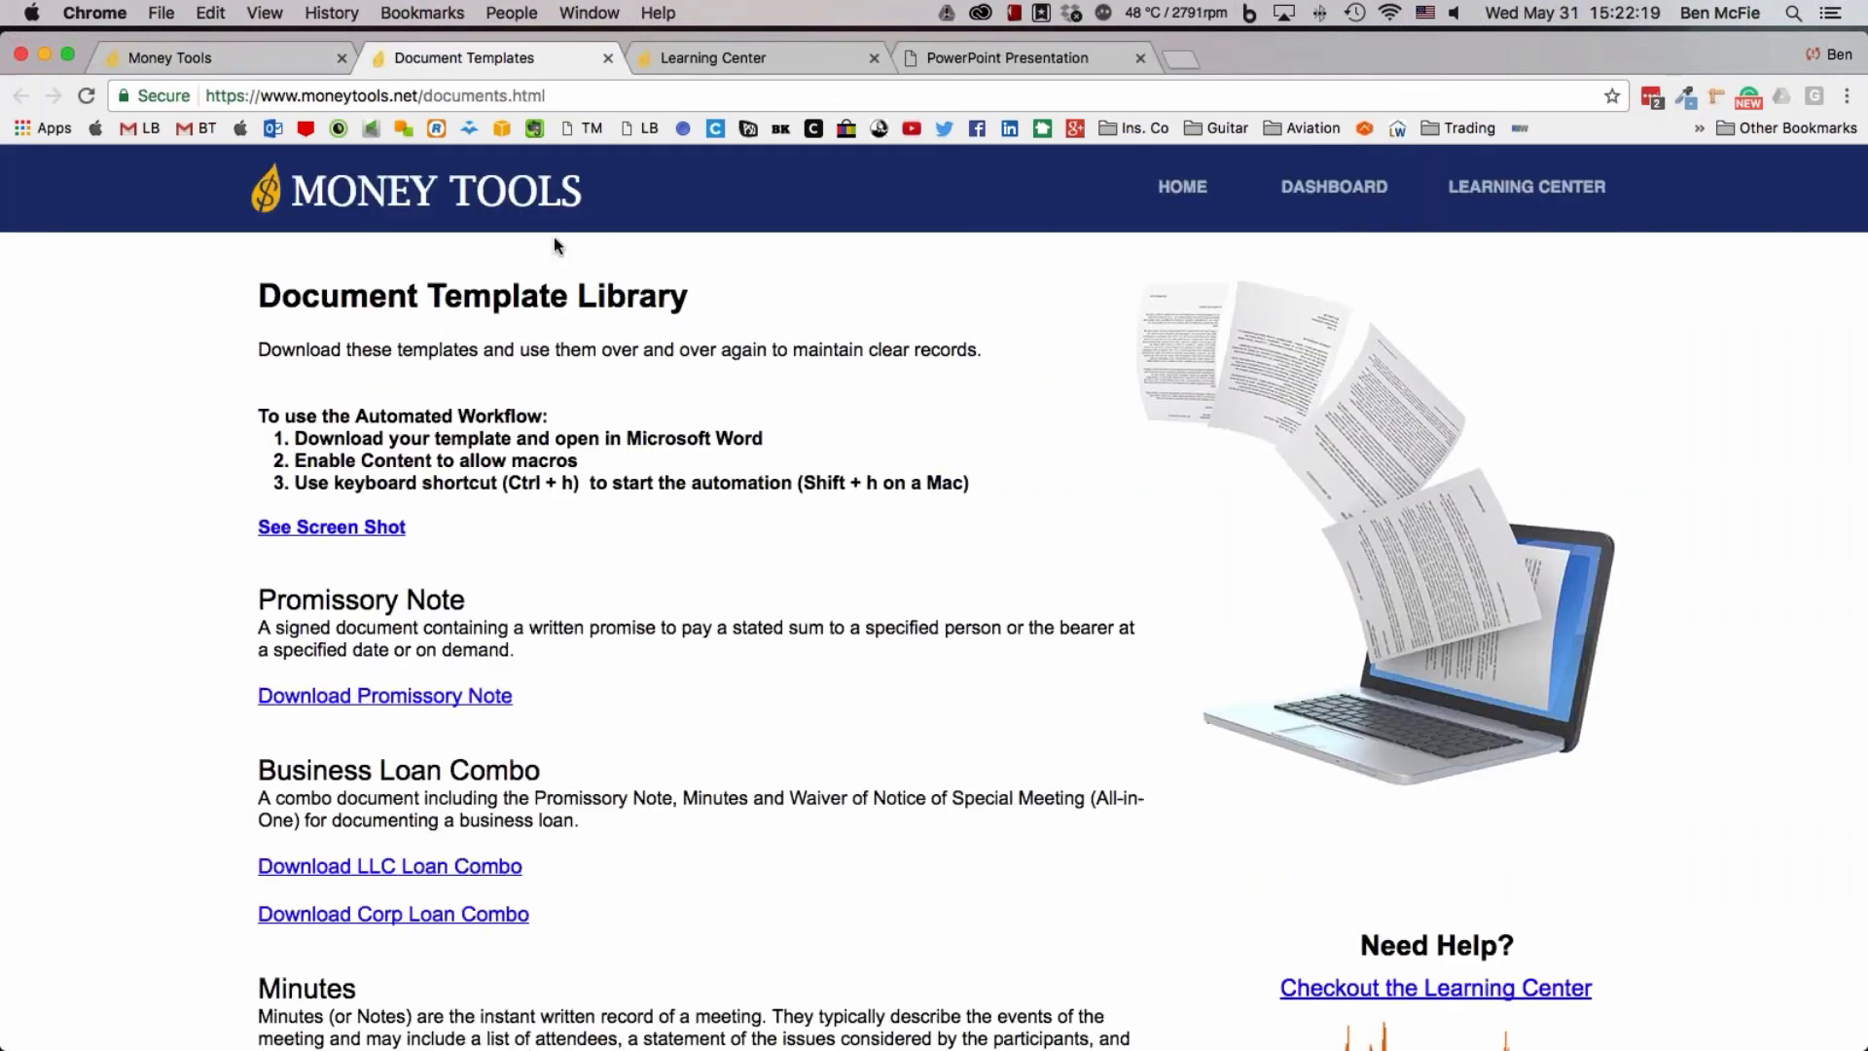
scroll(384, 694, "down", 1)
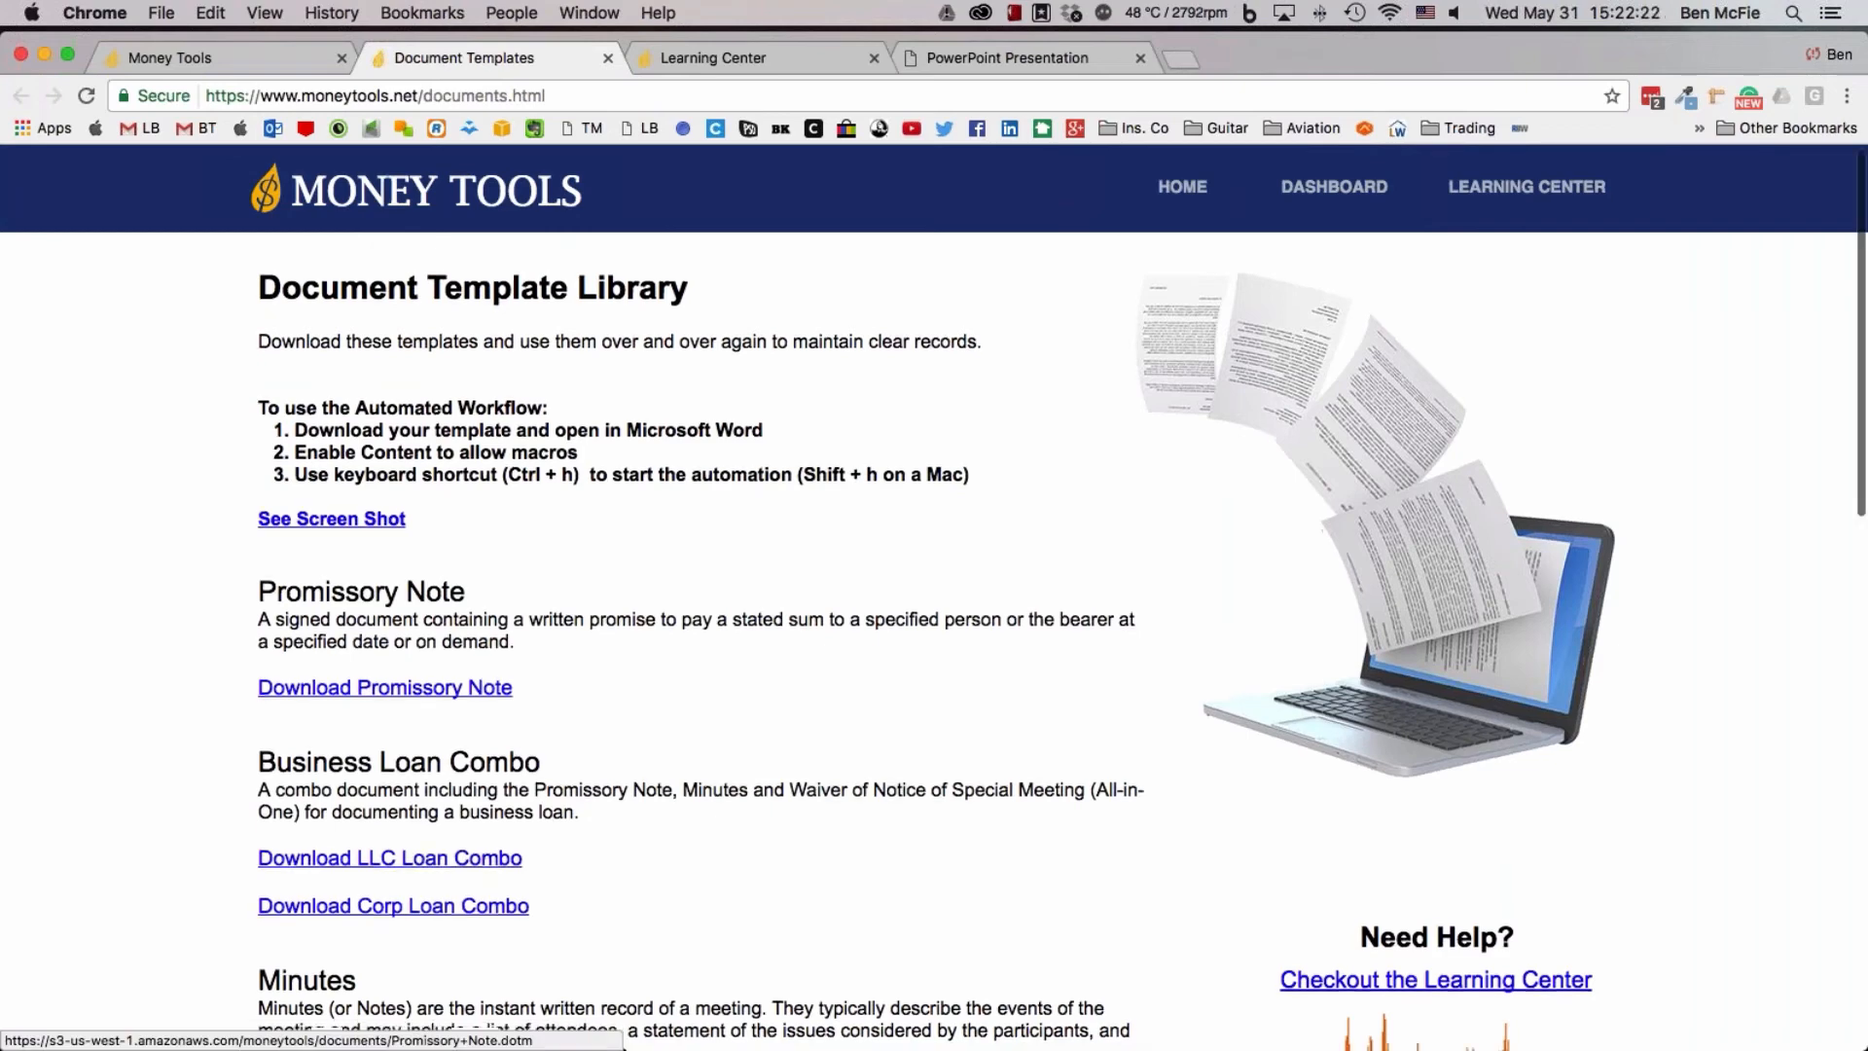
scroll(385, 695, "down", 5)
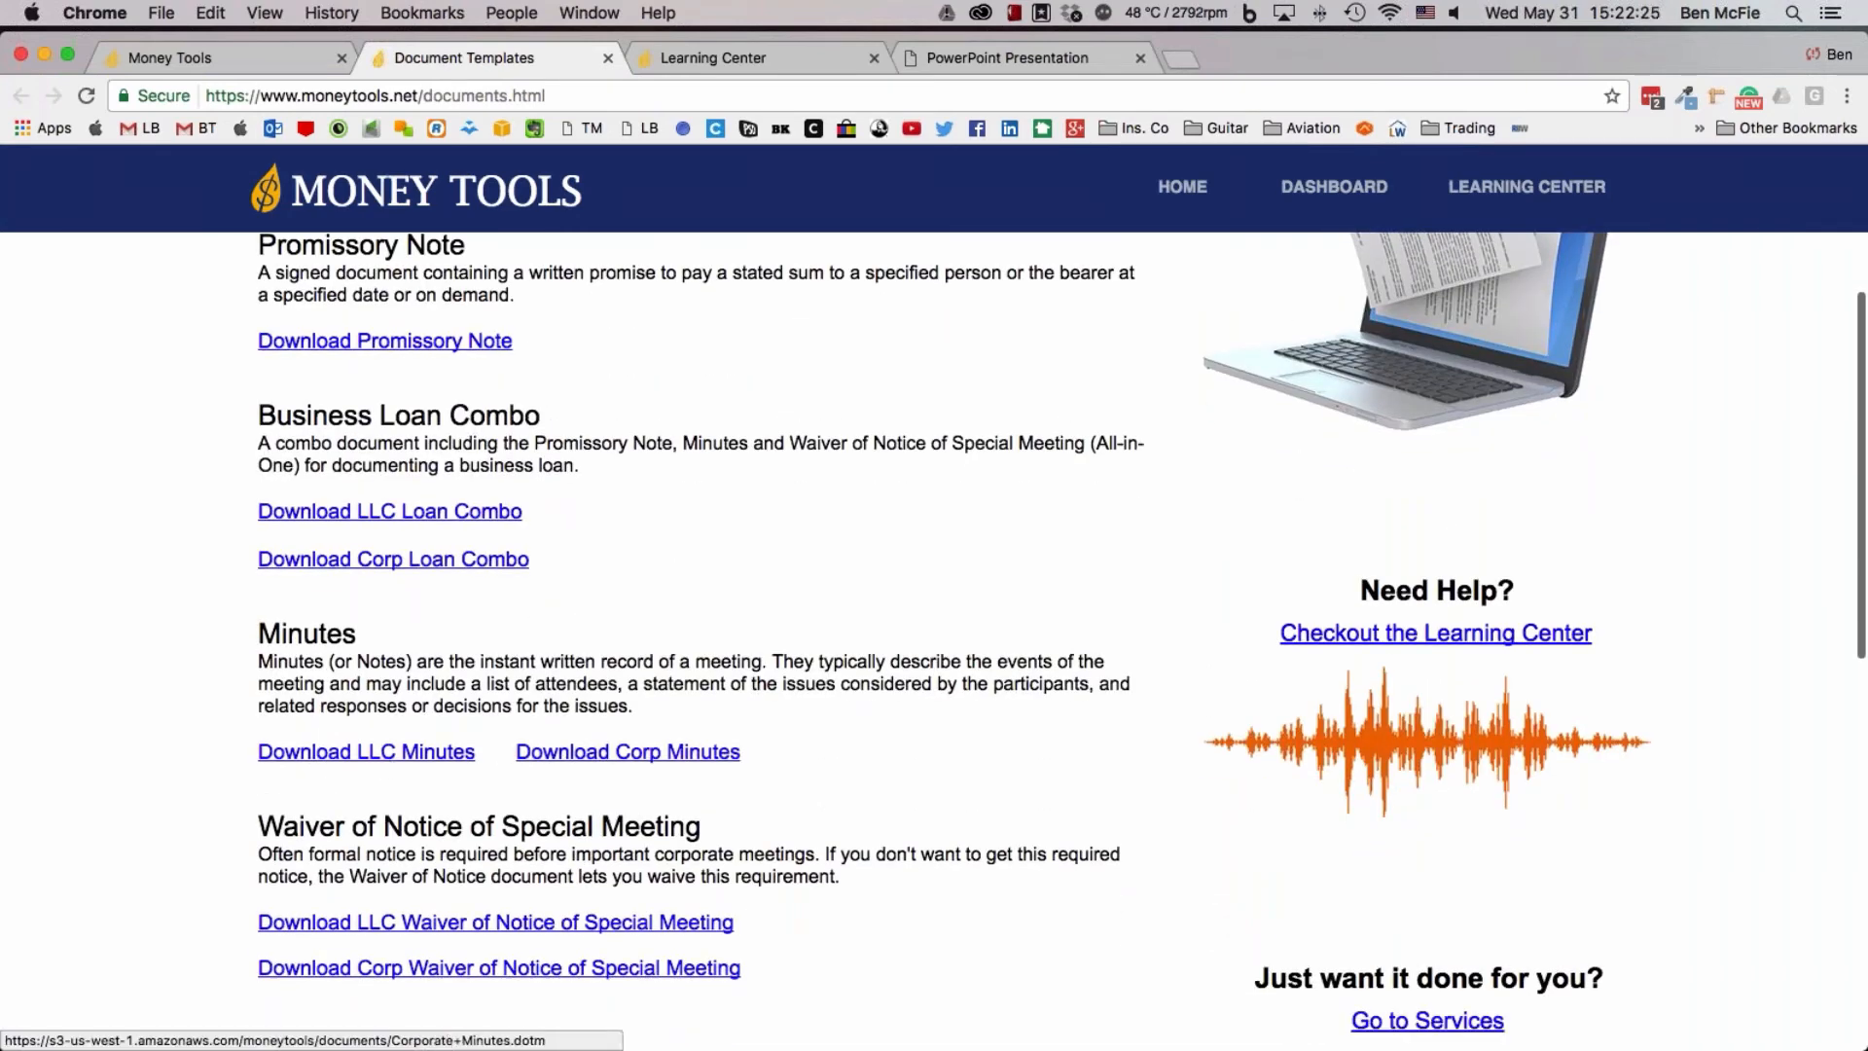
scroll(455, 701, "down", 3)
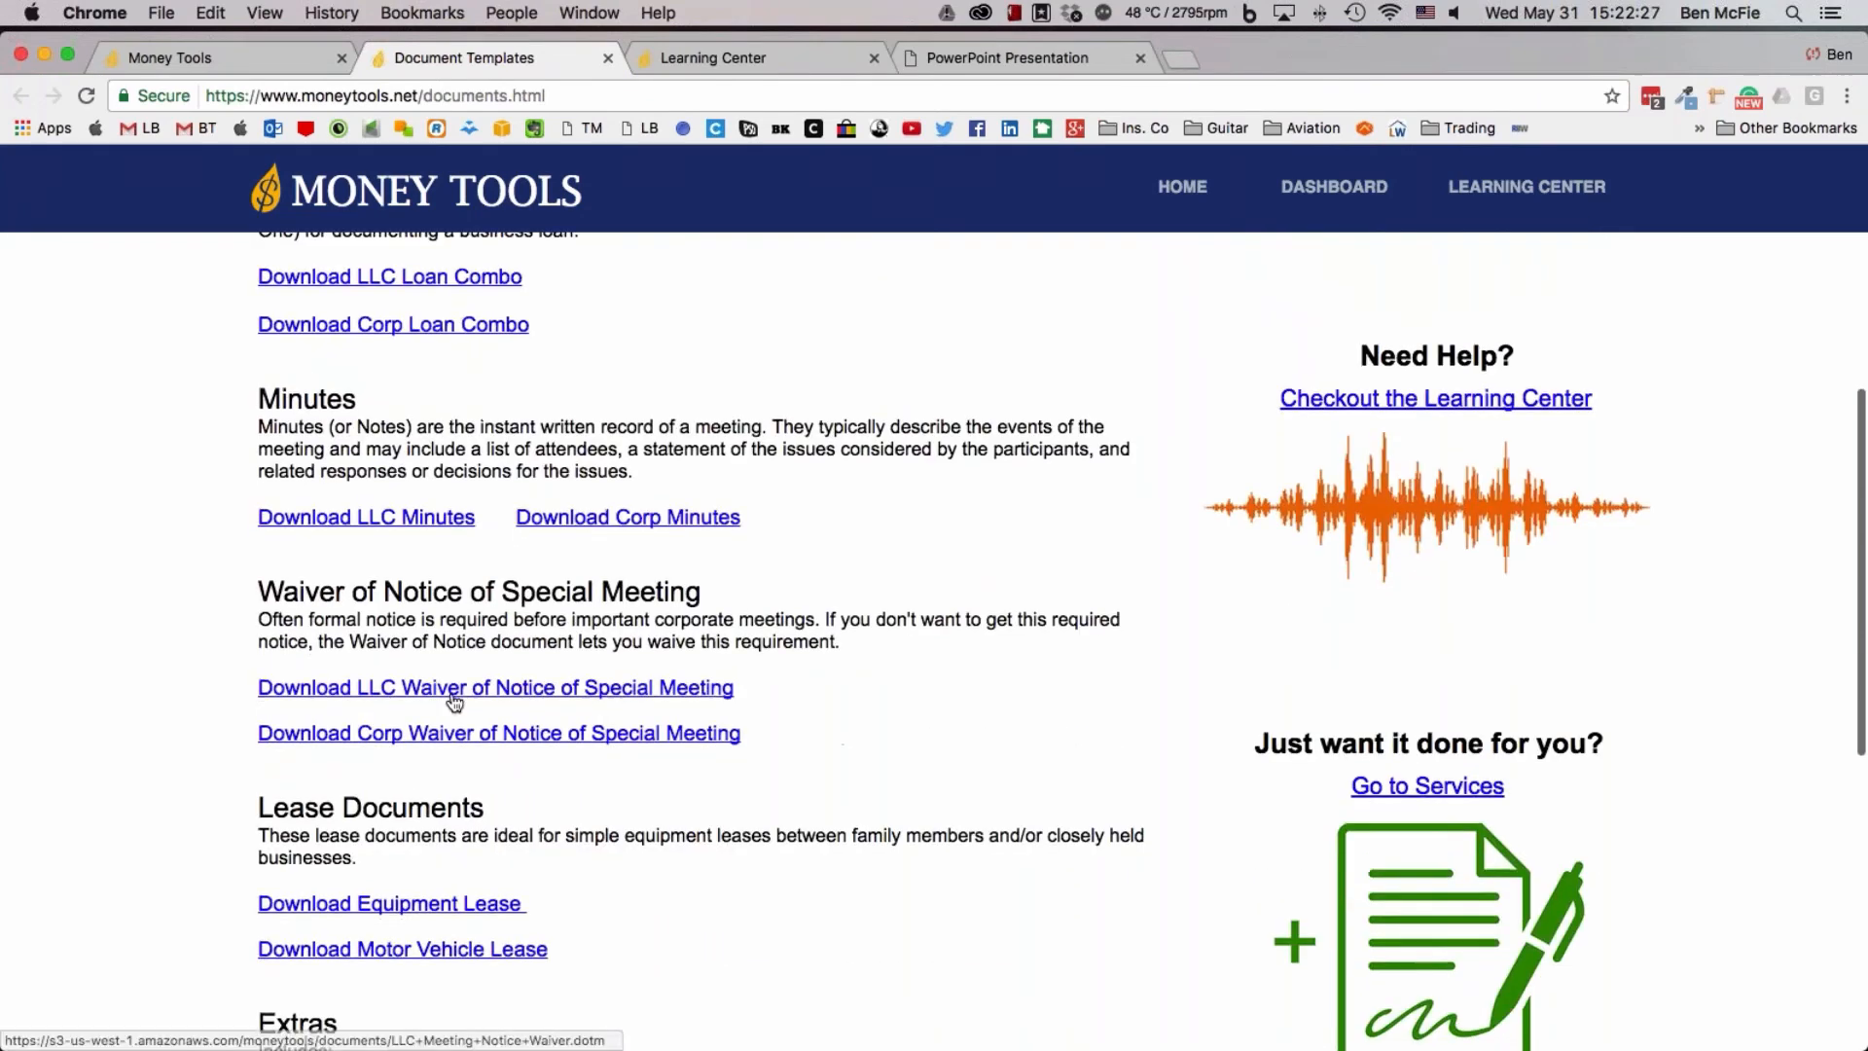
scroll(818, 901, "down", 2)
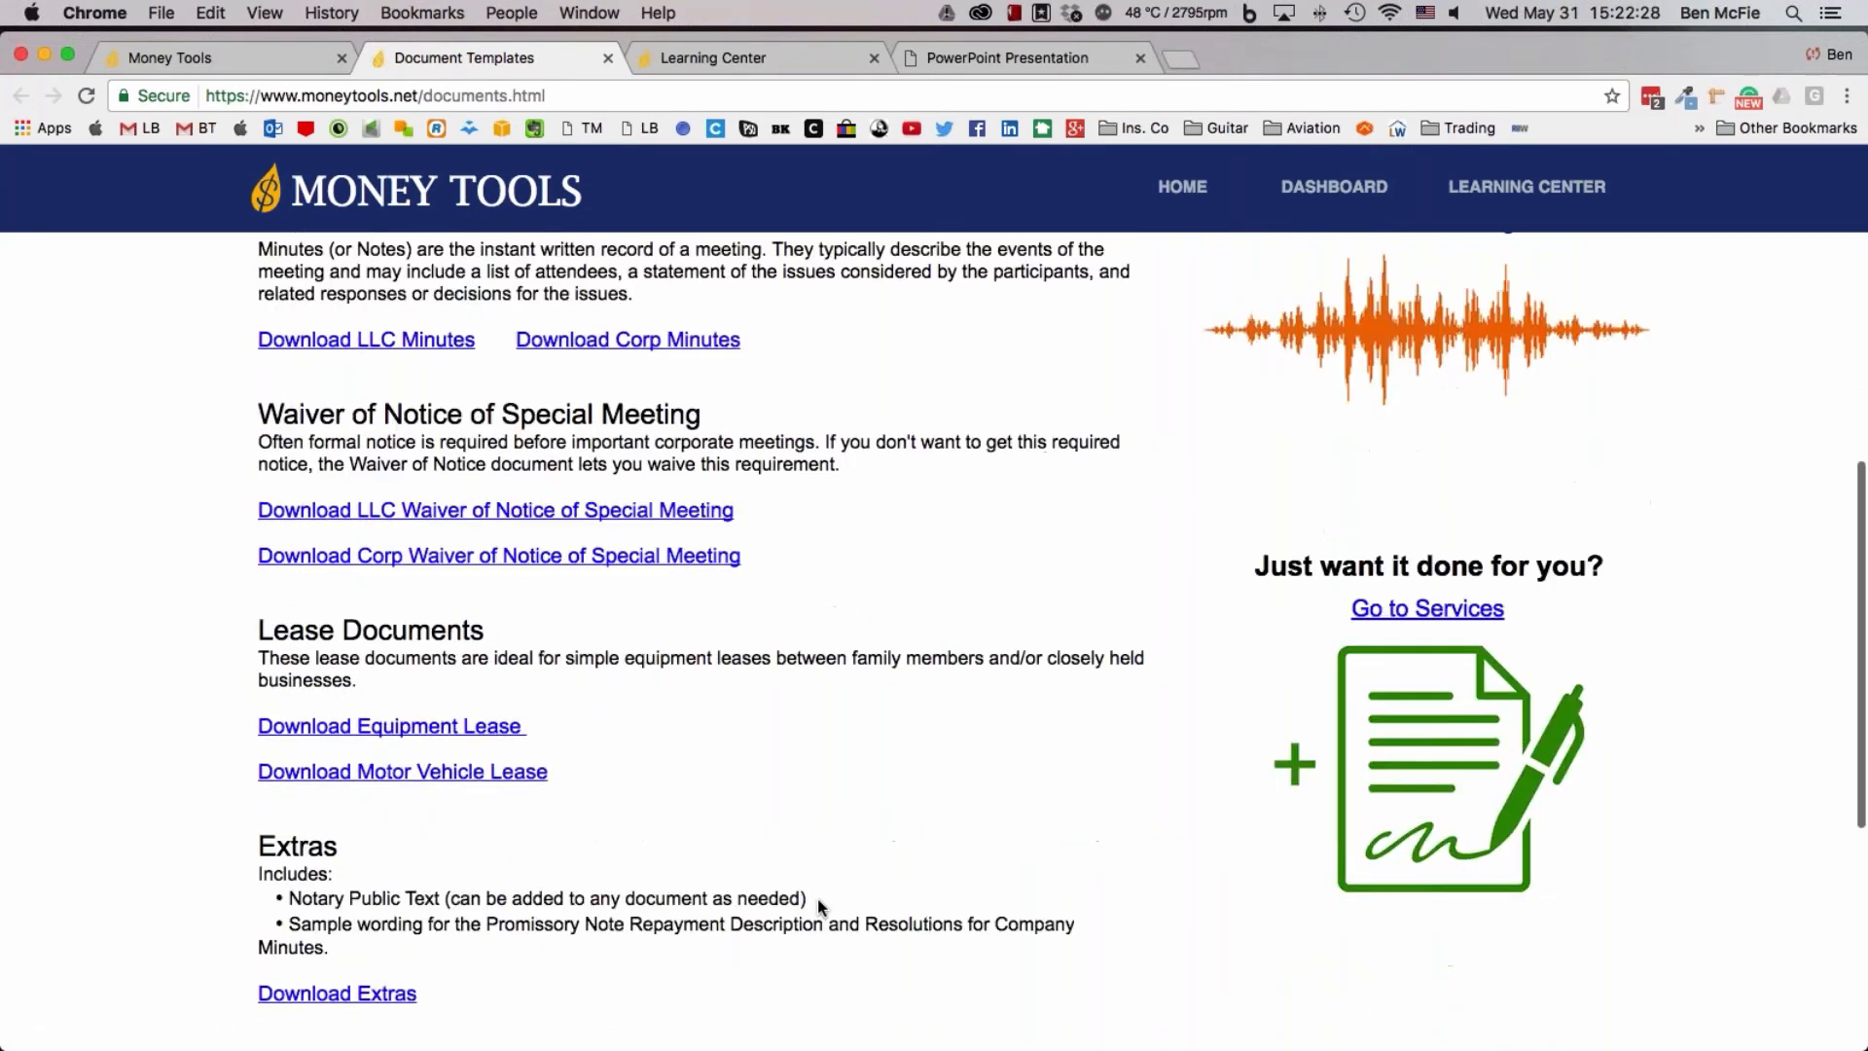
scroll(817, 900, "down", 4)
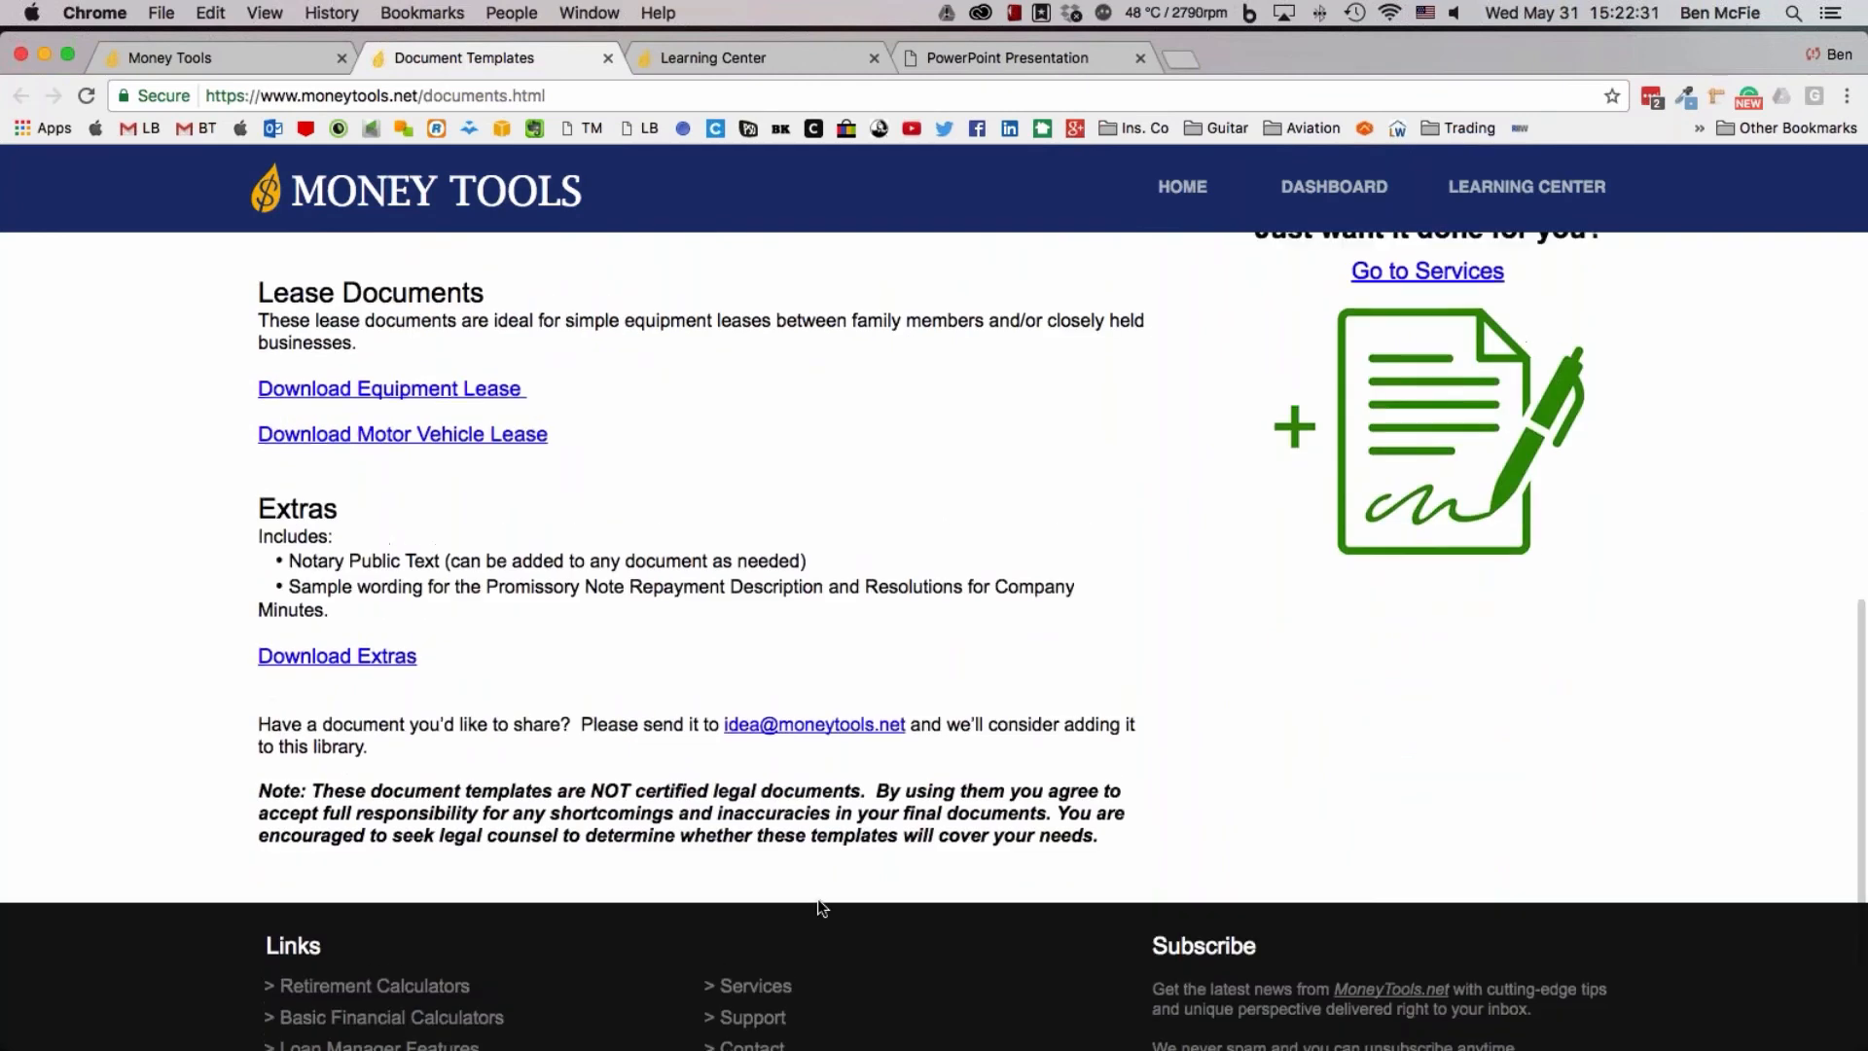
scroll(822, 907, "up", 10)
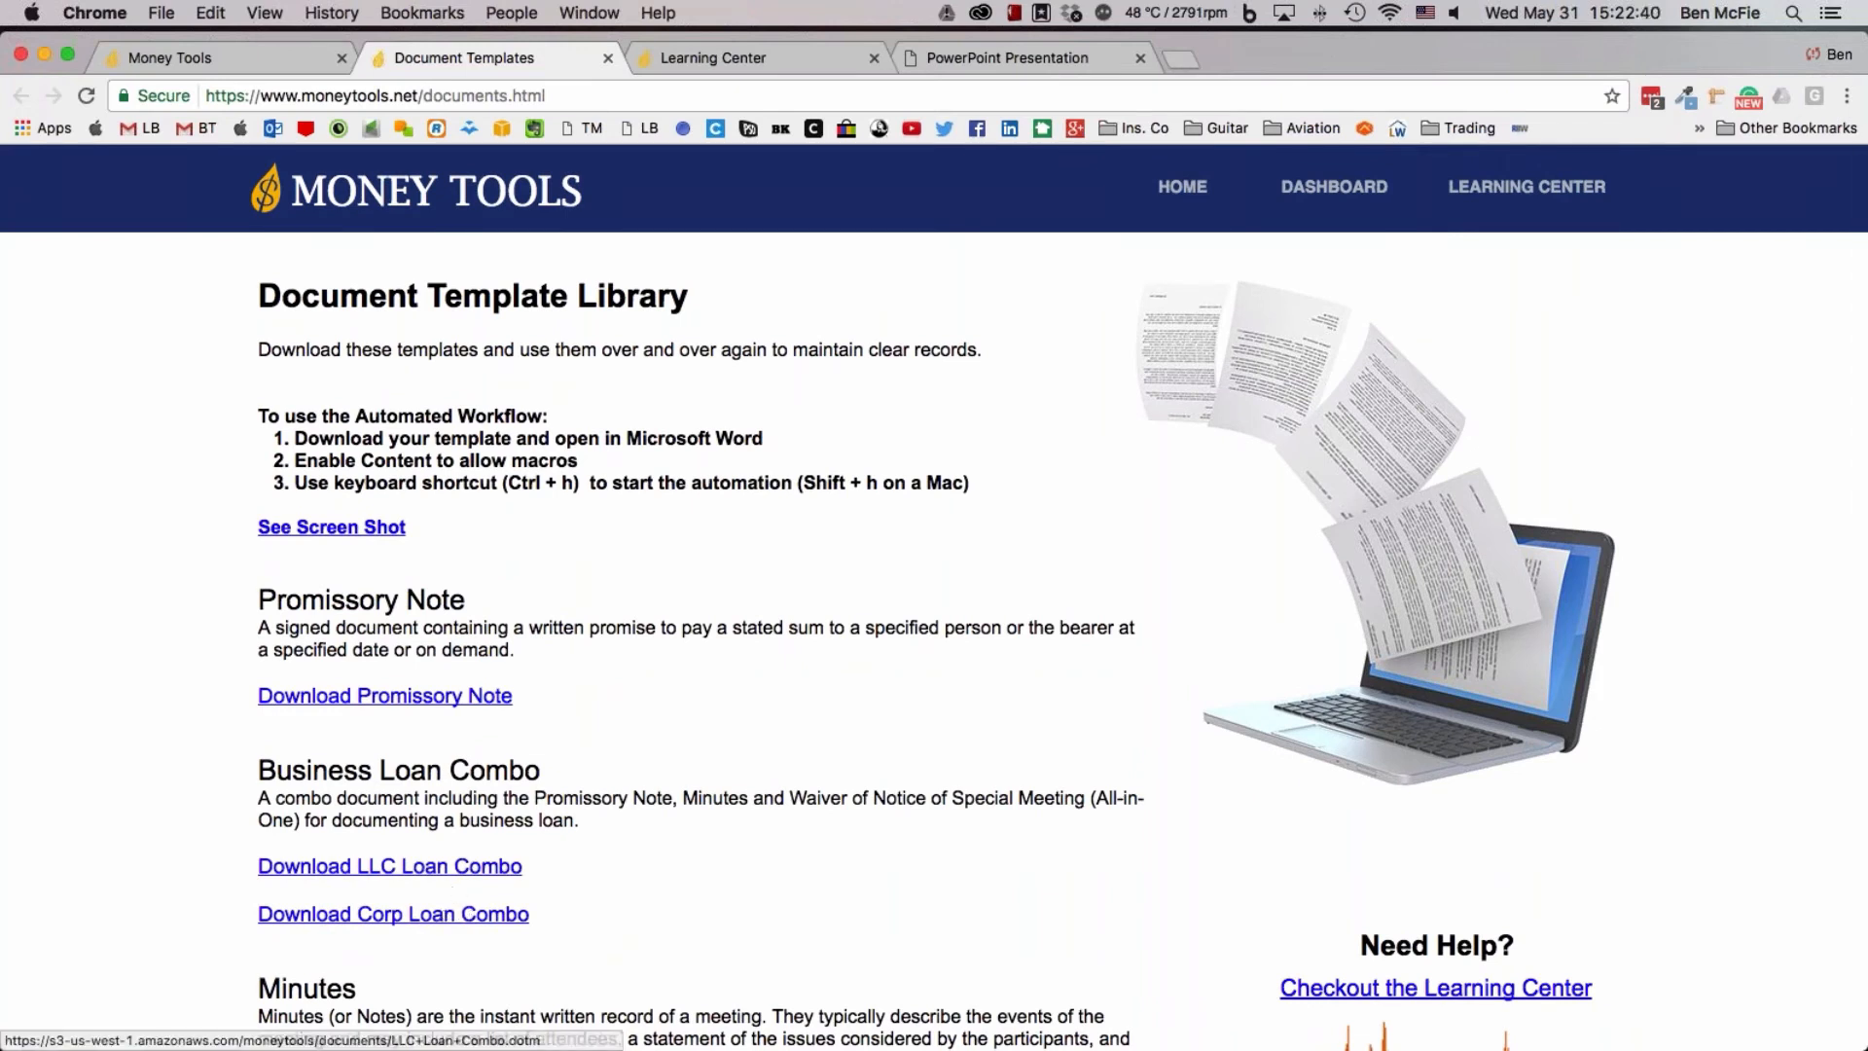
Download the LLC Loan Combo template, open it in Word with macros enabled, and accept the automated workflow's legal warning
left_click(445, 877)
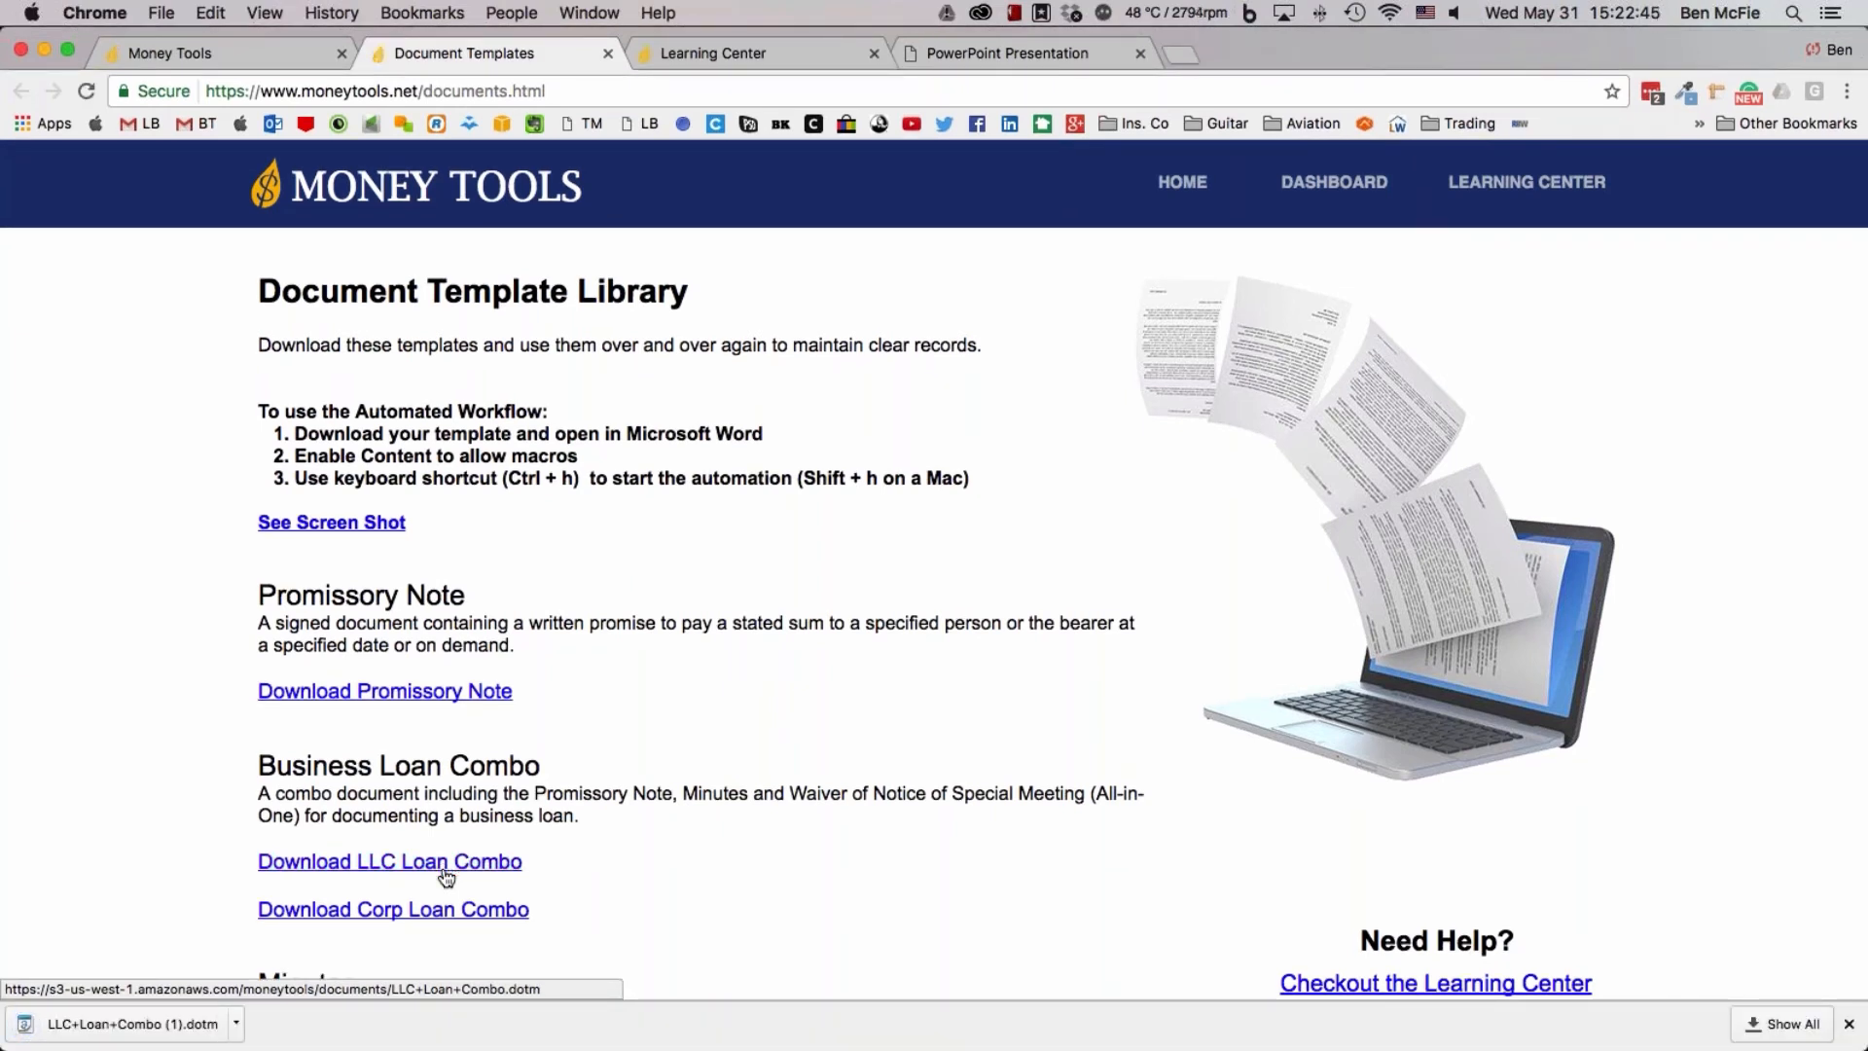
left_click(167, 1030)
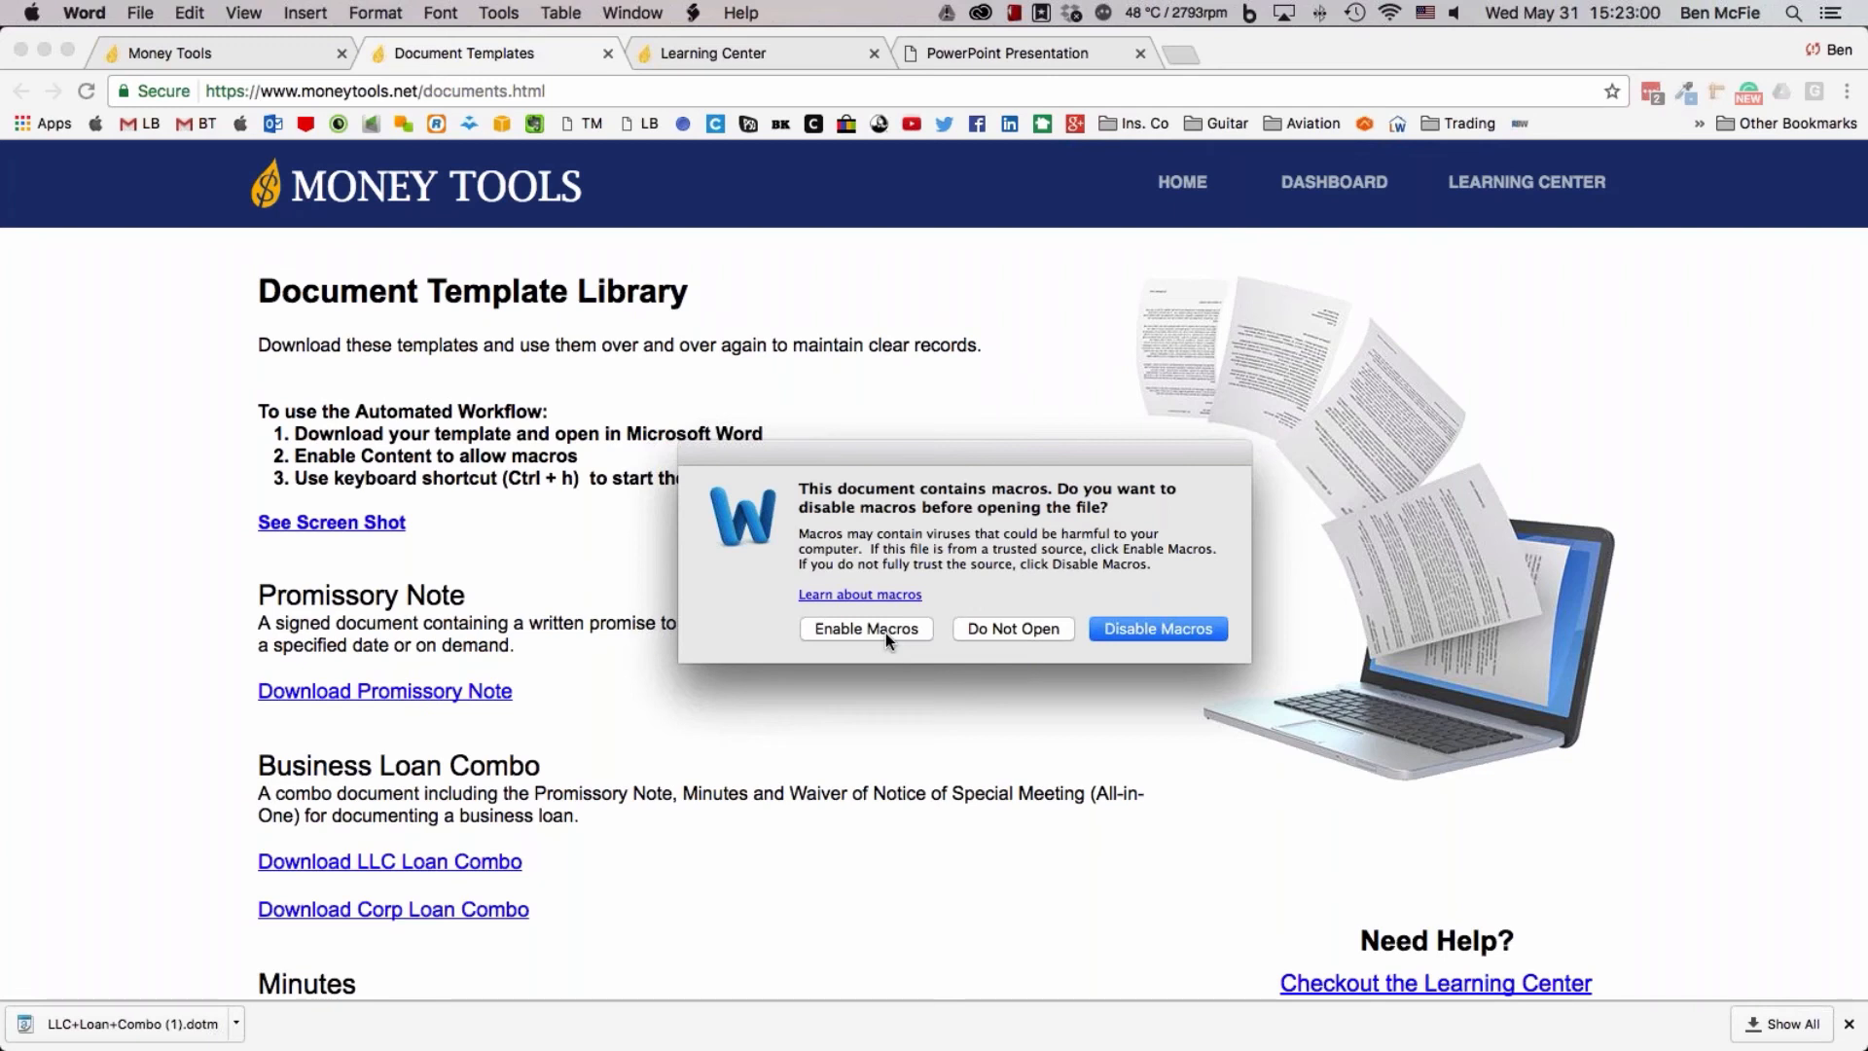
left_click(885, 633)
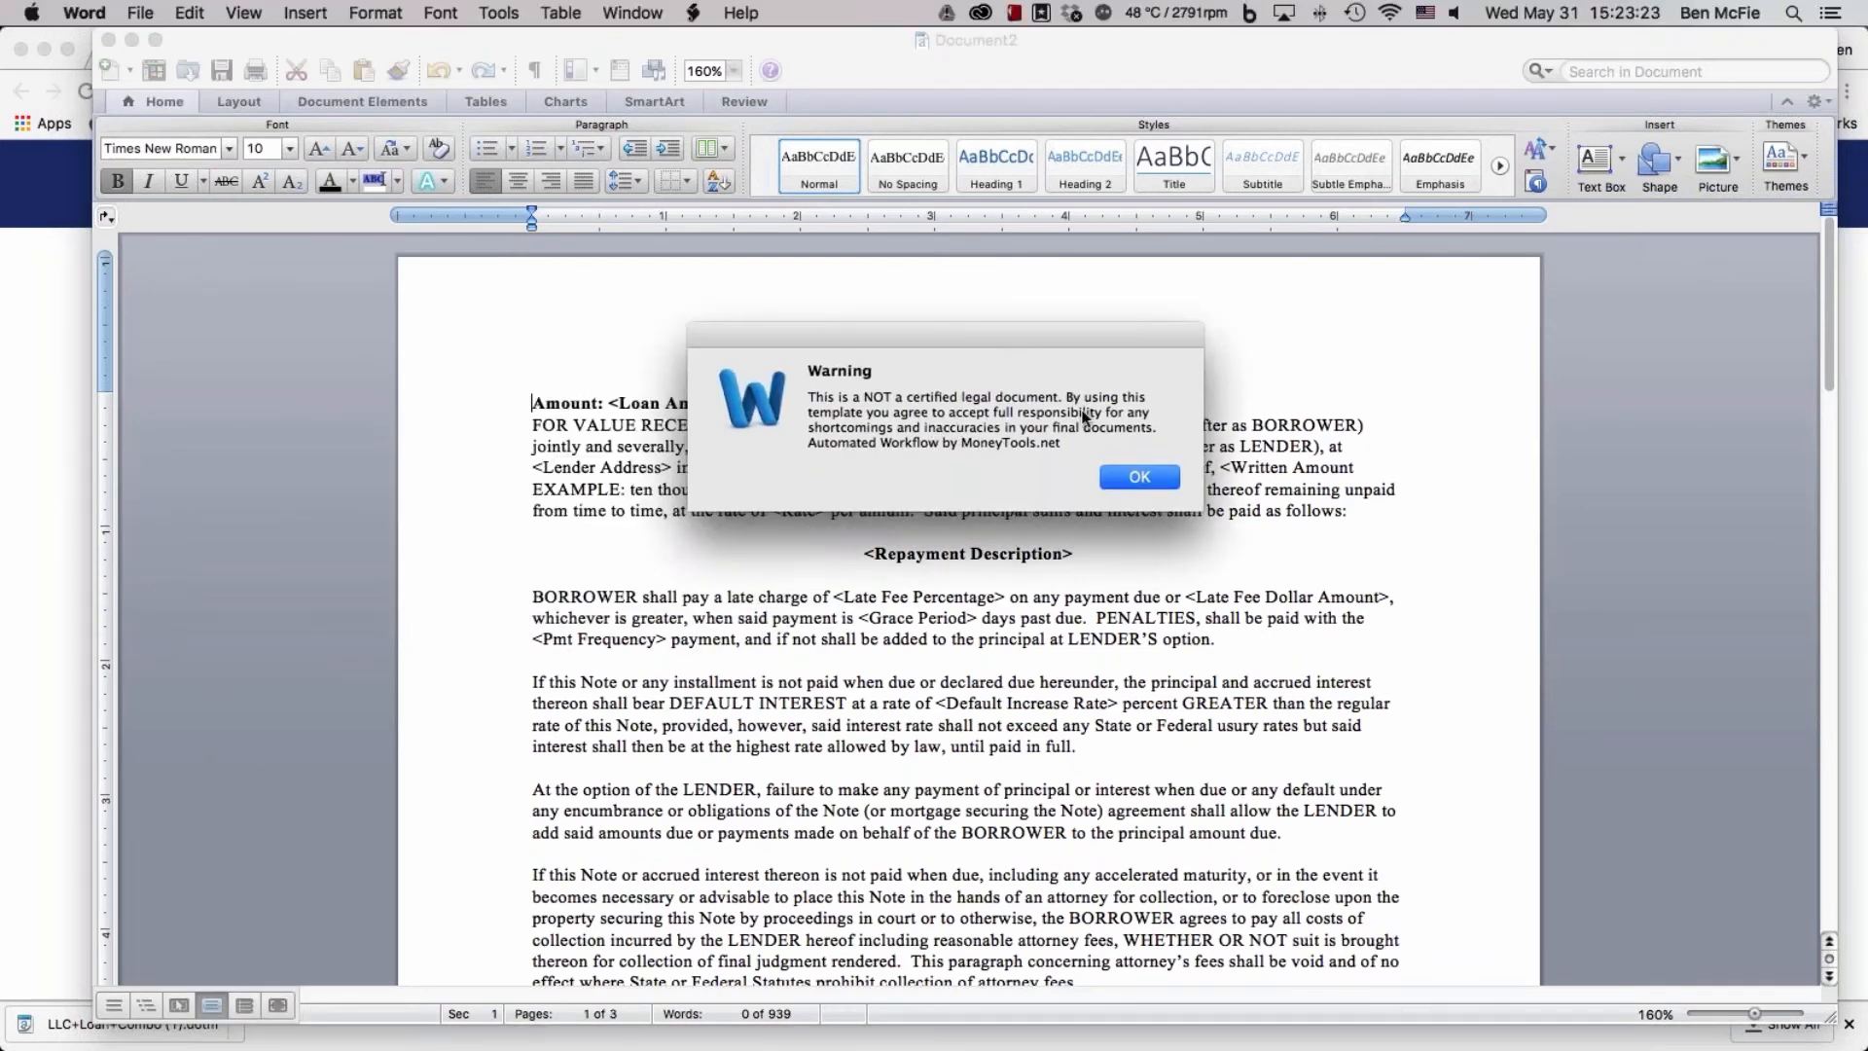
left_click(1118, 475)
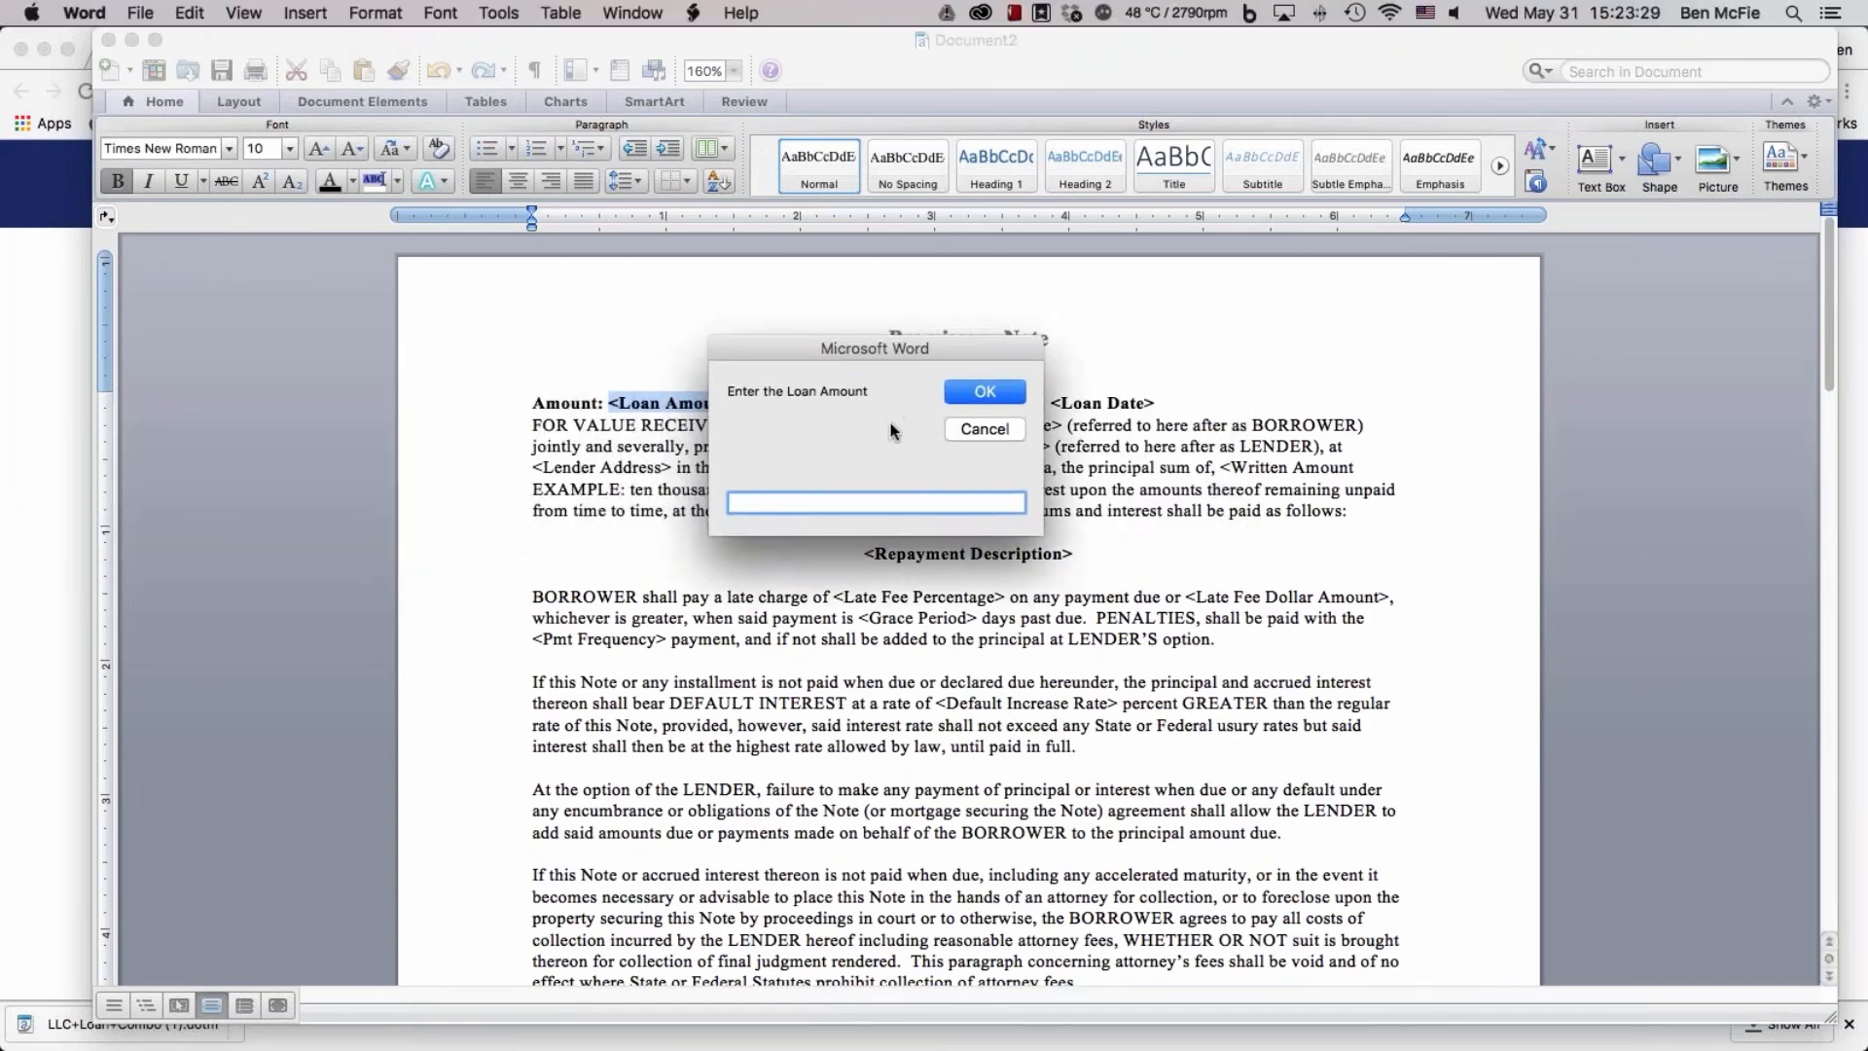
Enter $40,000 as the loan amount for the promissory note and submit it
type("40000")
type("$")
left_click(757, 503)
type(",")
left_click(985, 391)
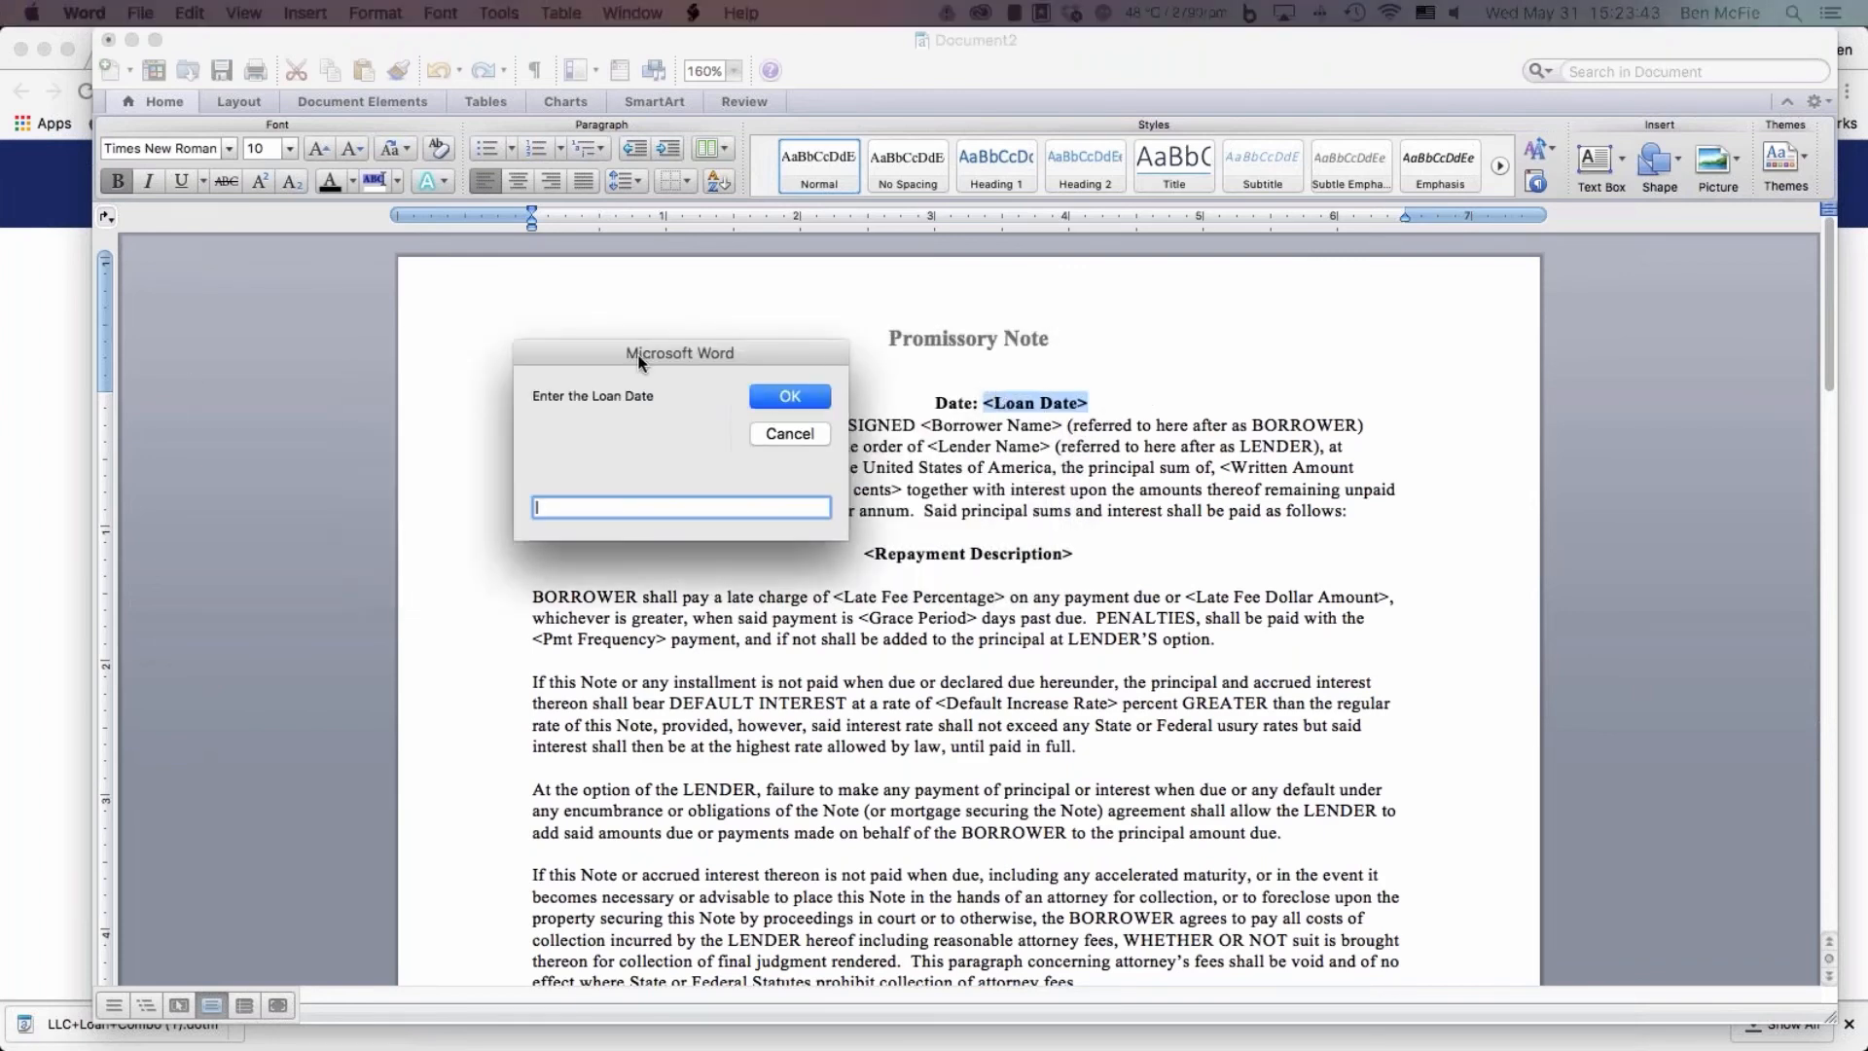
Dismiss the loan date prompt and restart the automated fill-in from the company name in the Minutes of Special Meeting
left_click(800, 578)
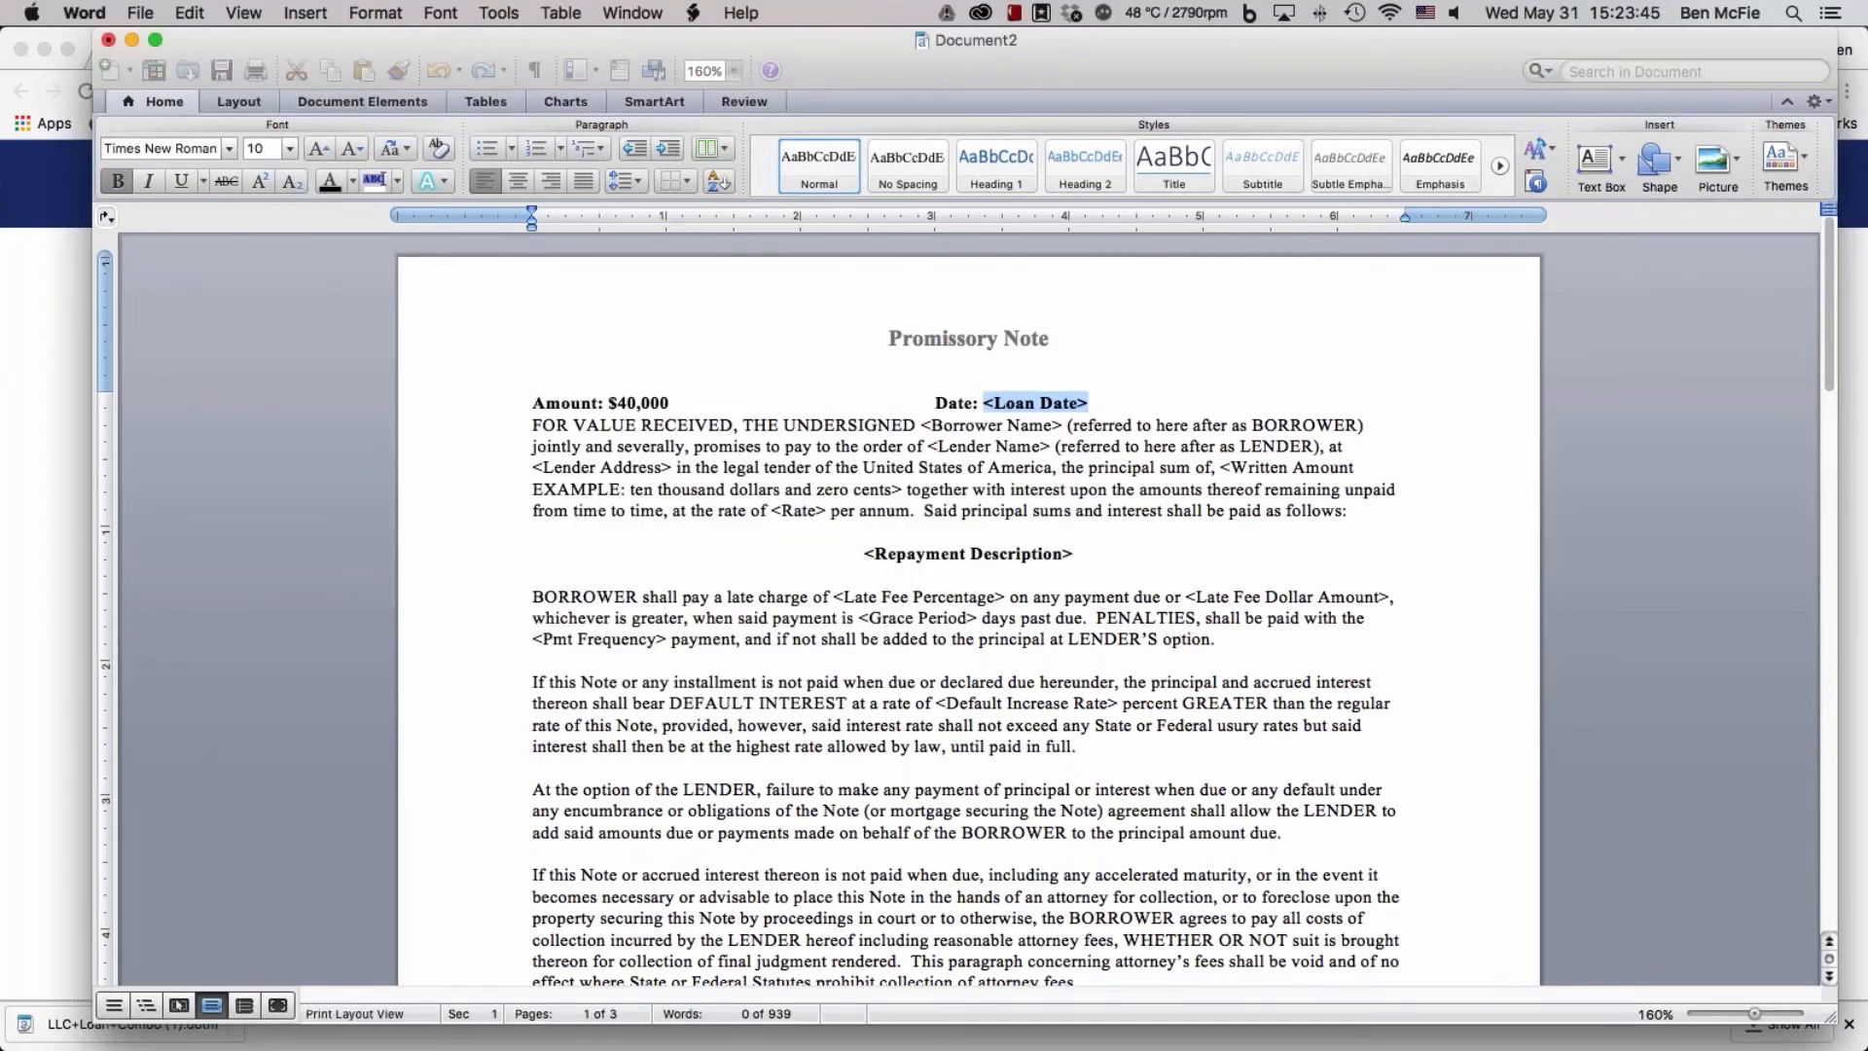
scroll(1025, 574, "down", 1)
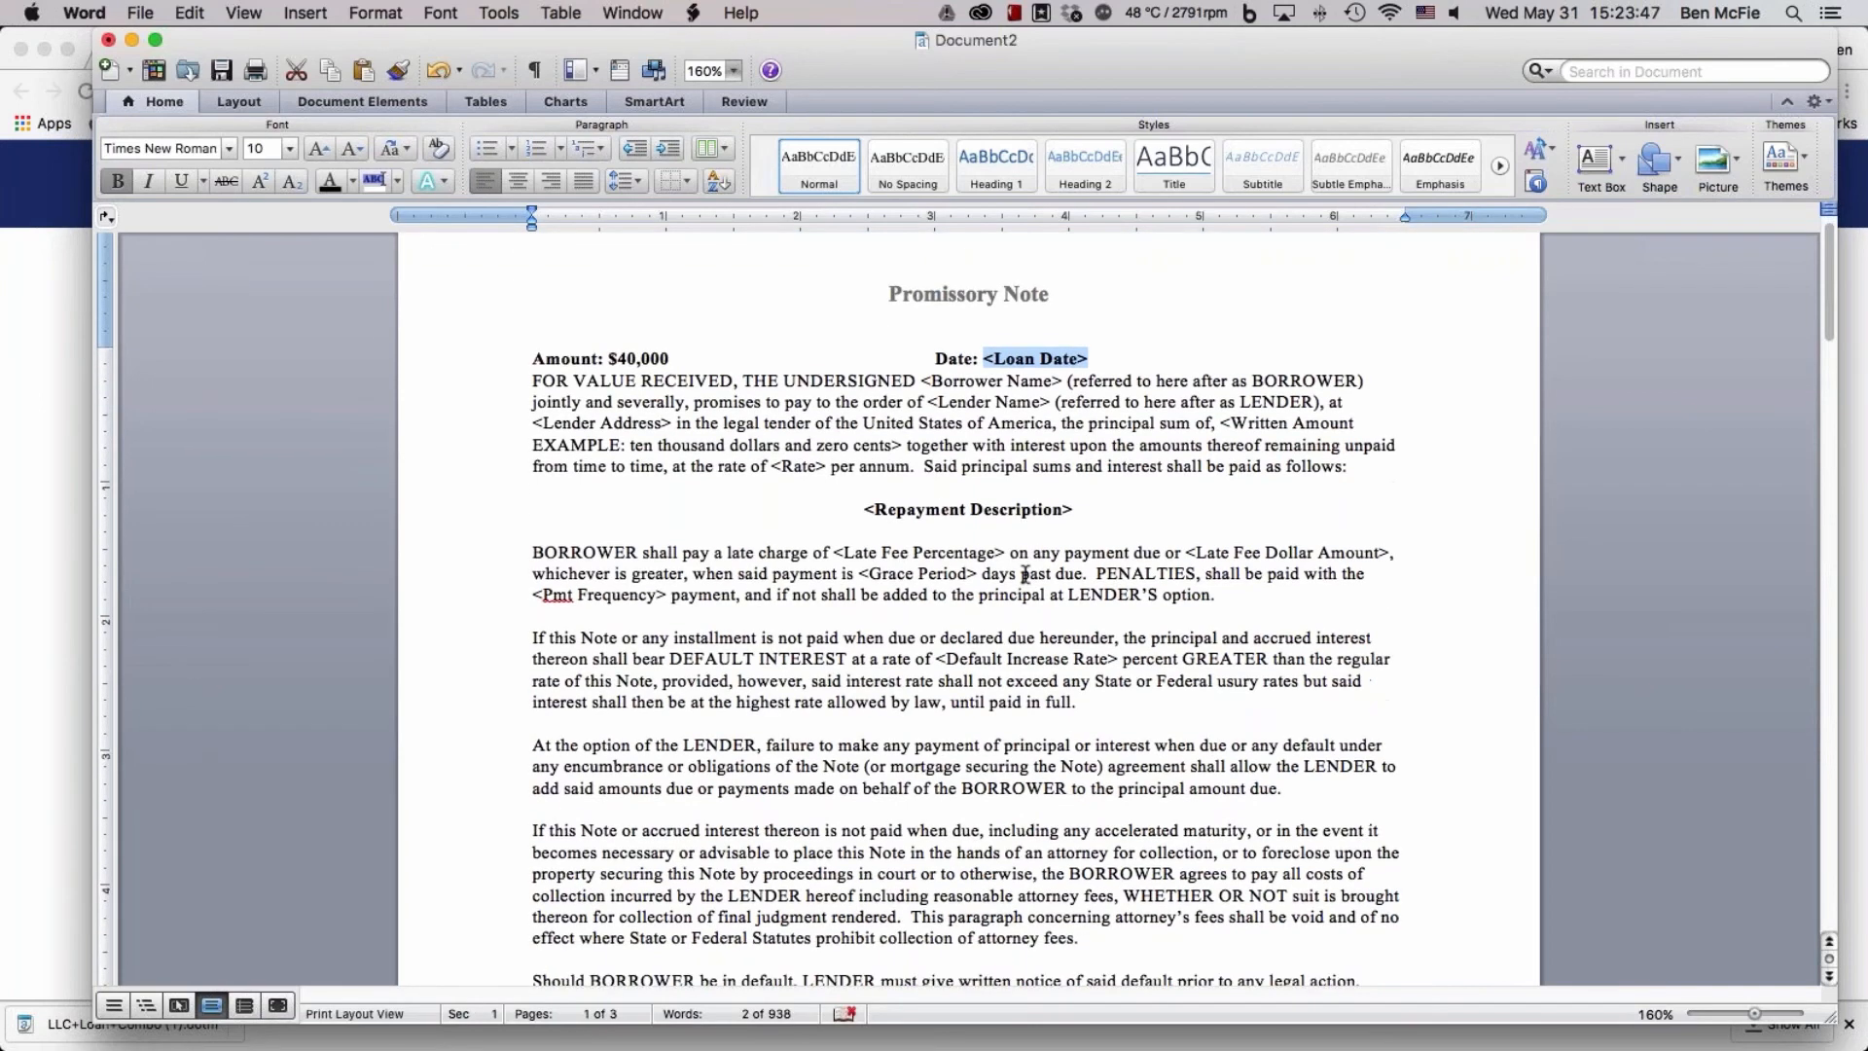
scroll(1025, 574, "down", 4)
scroll(1026, 574, "down", 20)
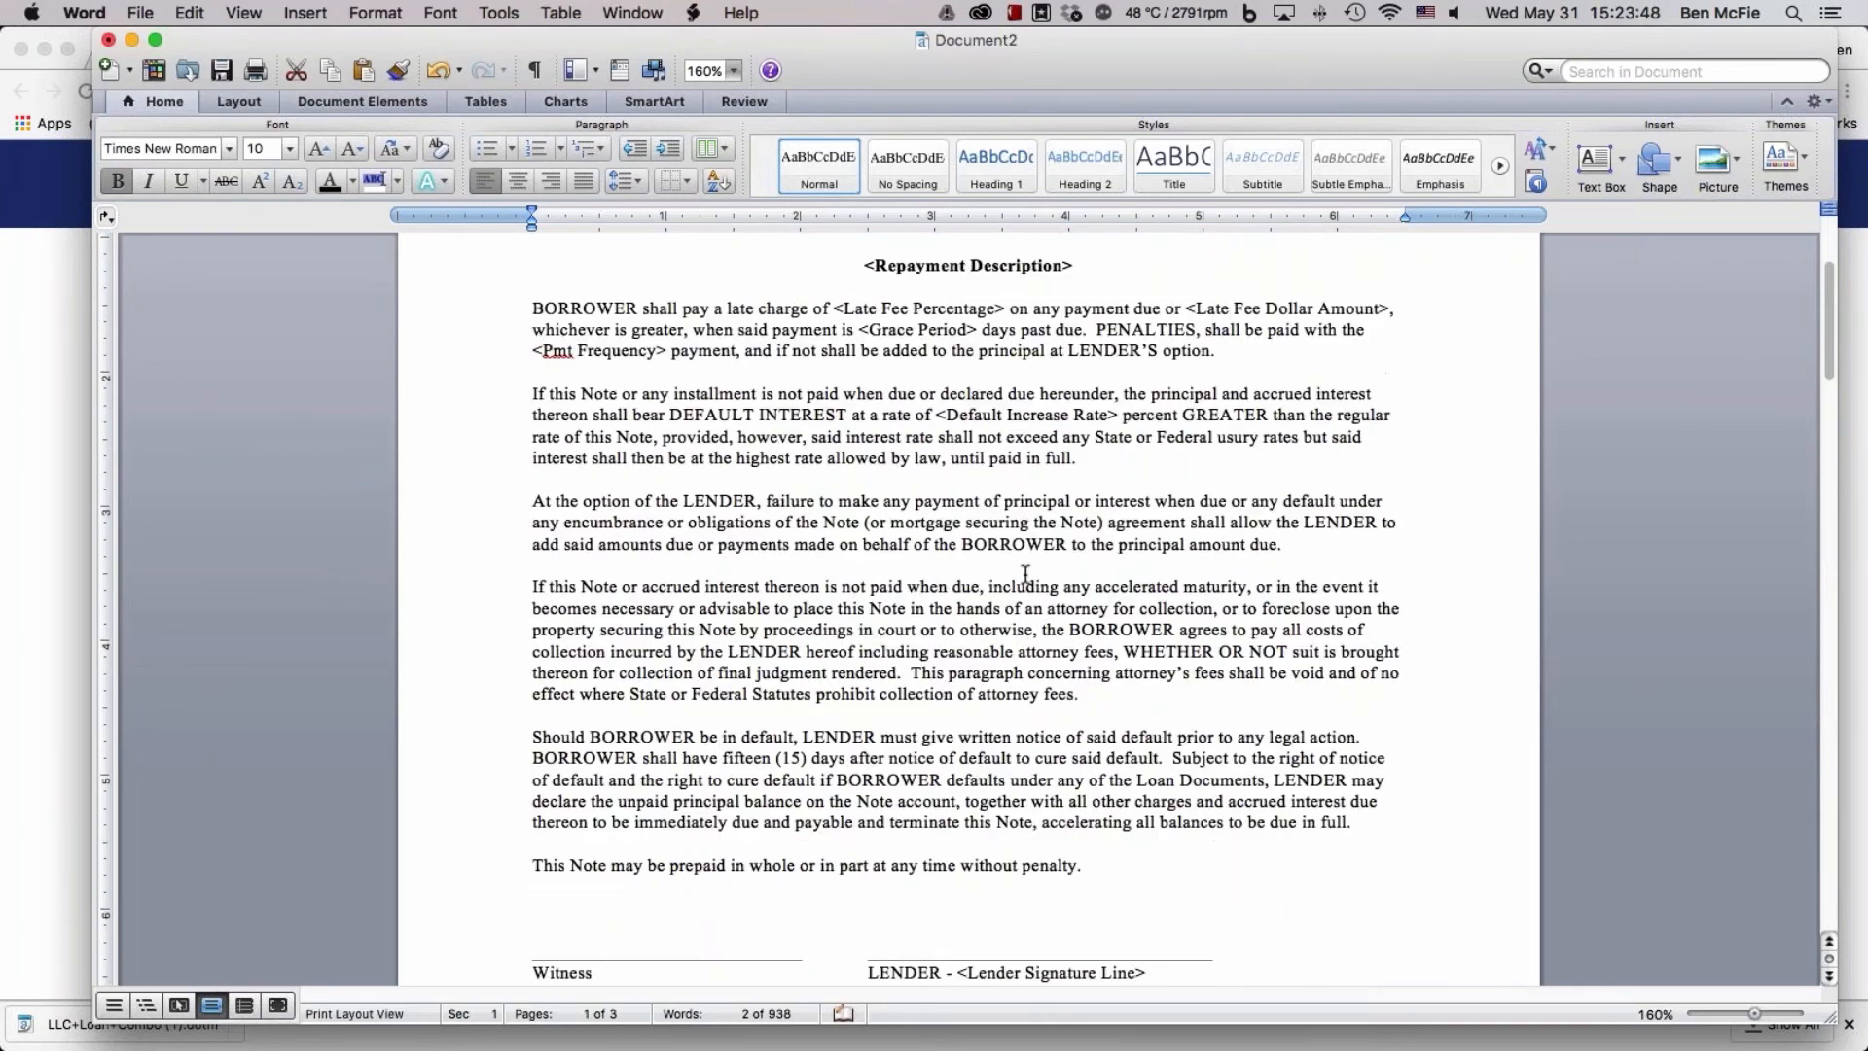
scroll(1027, 576, "down", 4)
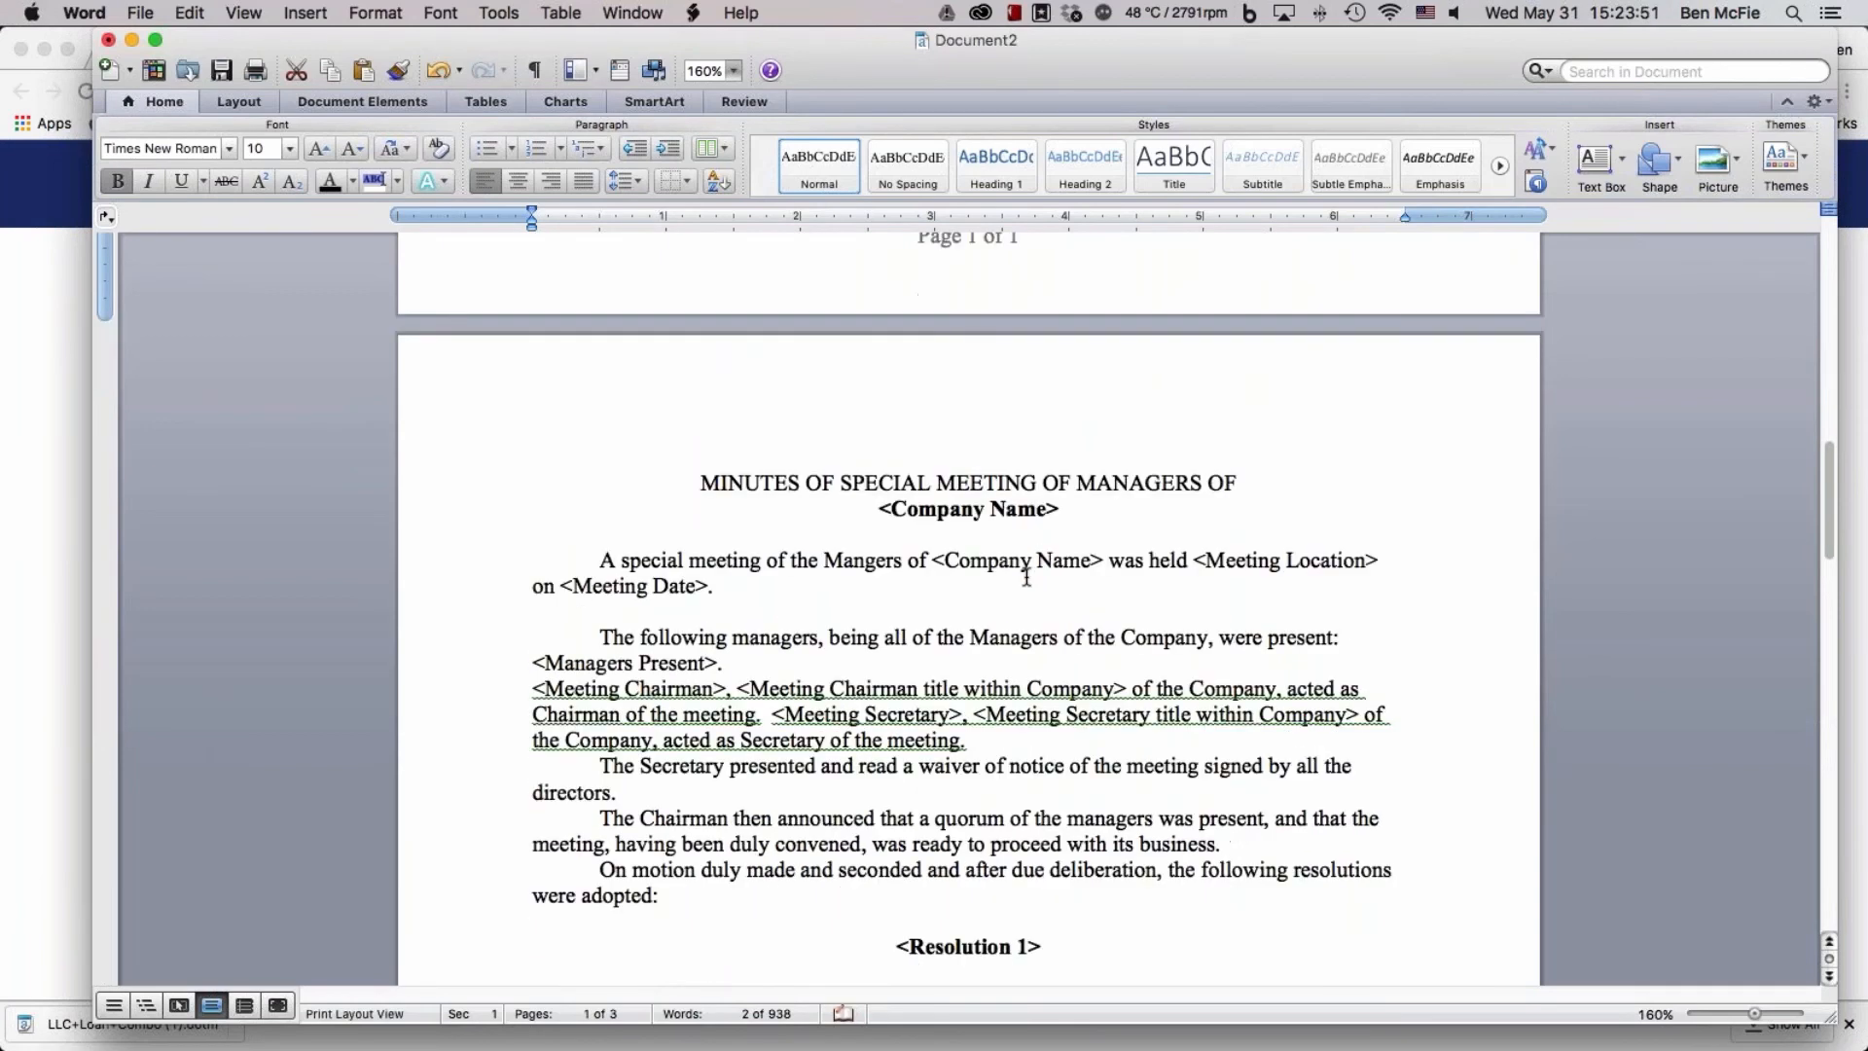
scroll(1026, 576, "down", 1)
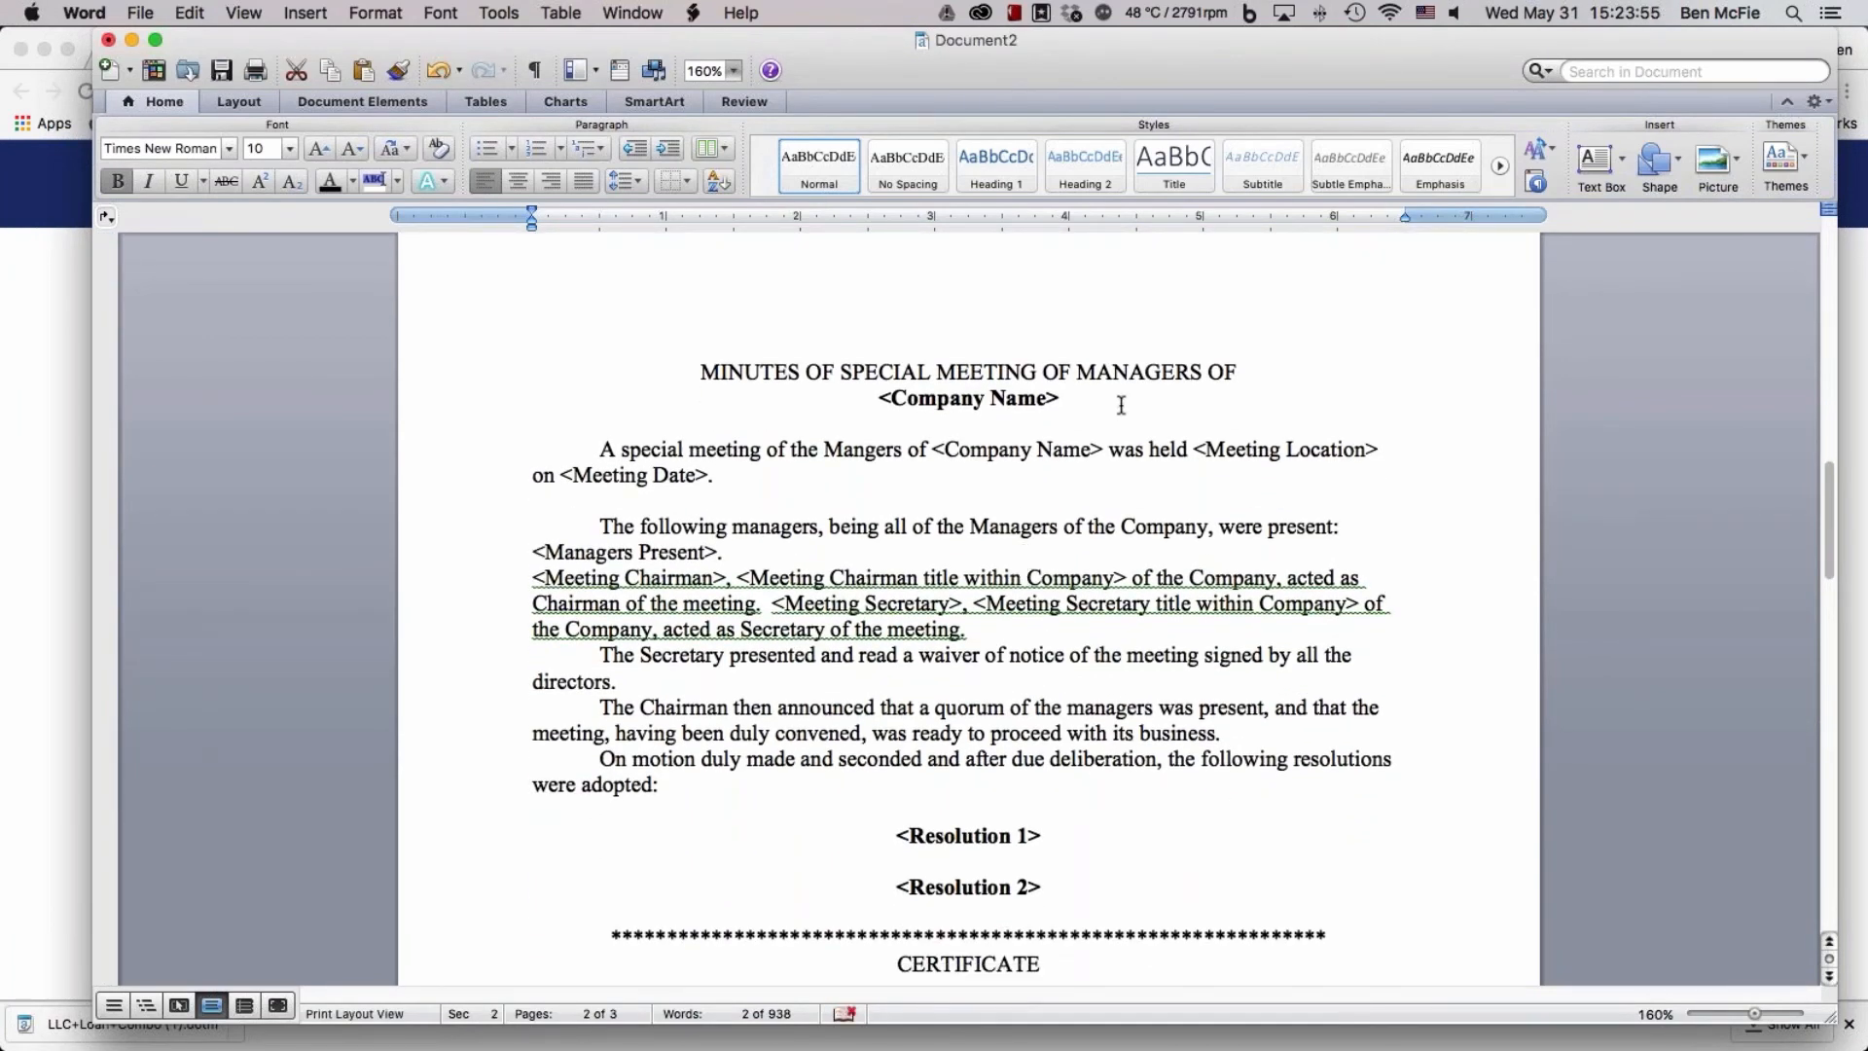
left_click(1038, 399)
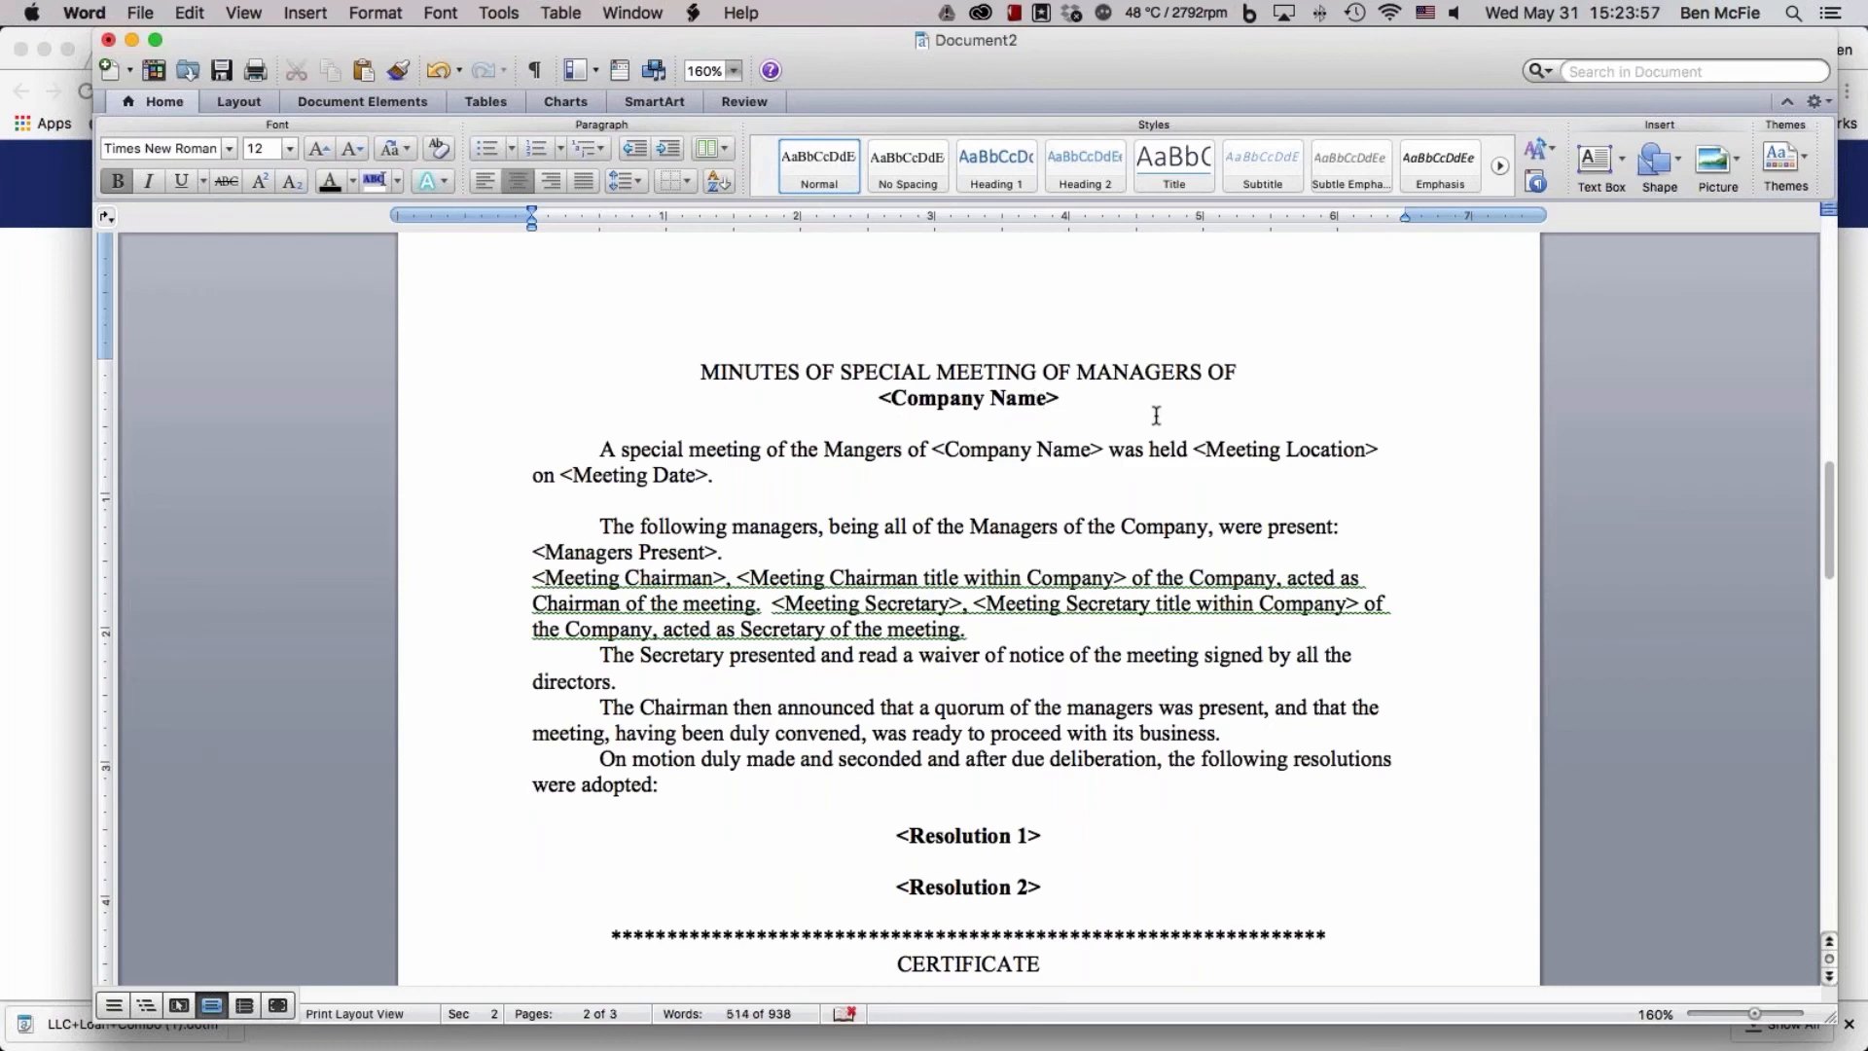
key("super+Tab")
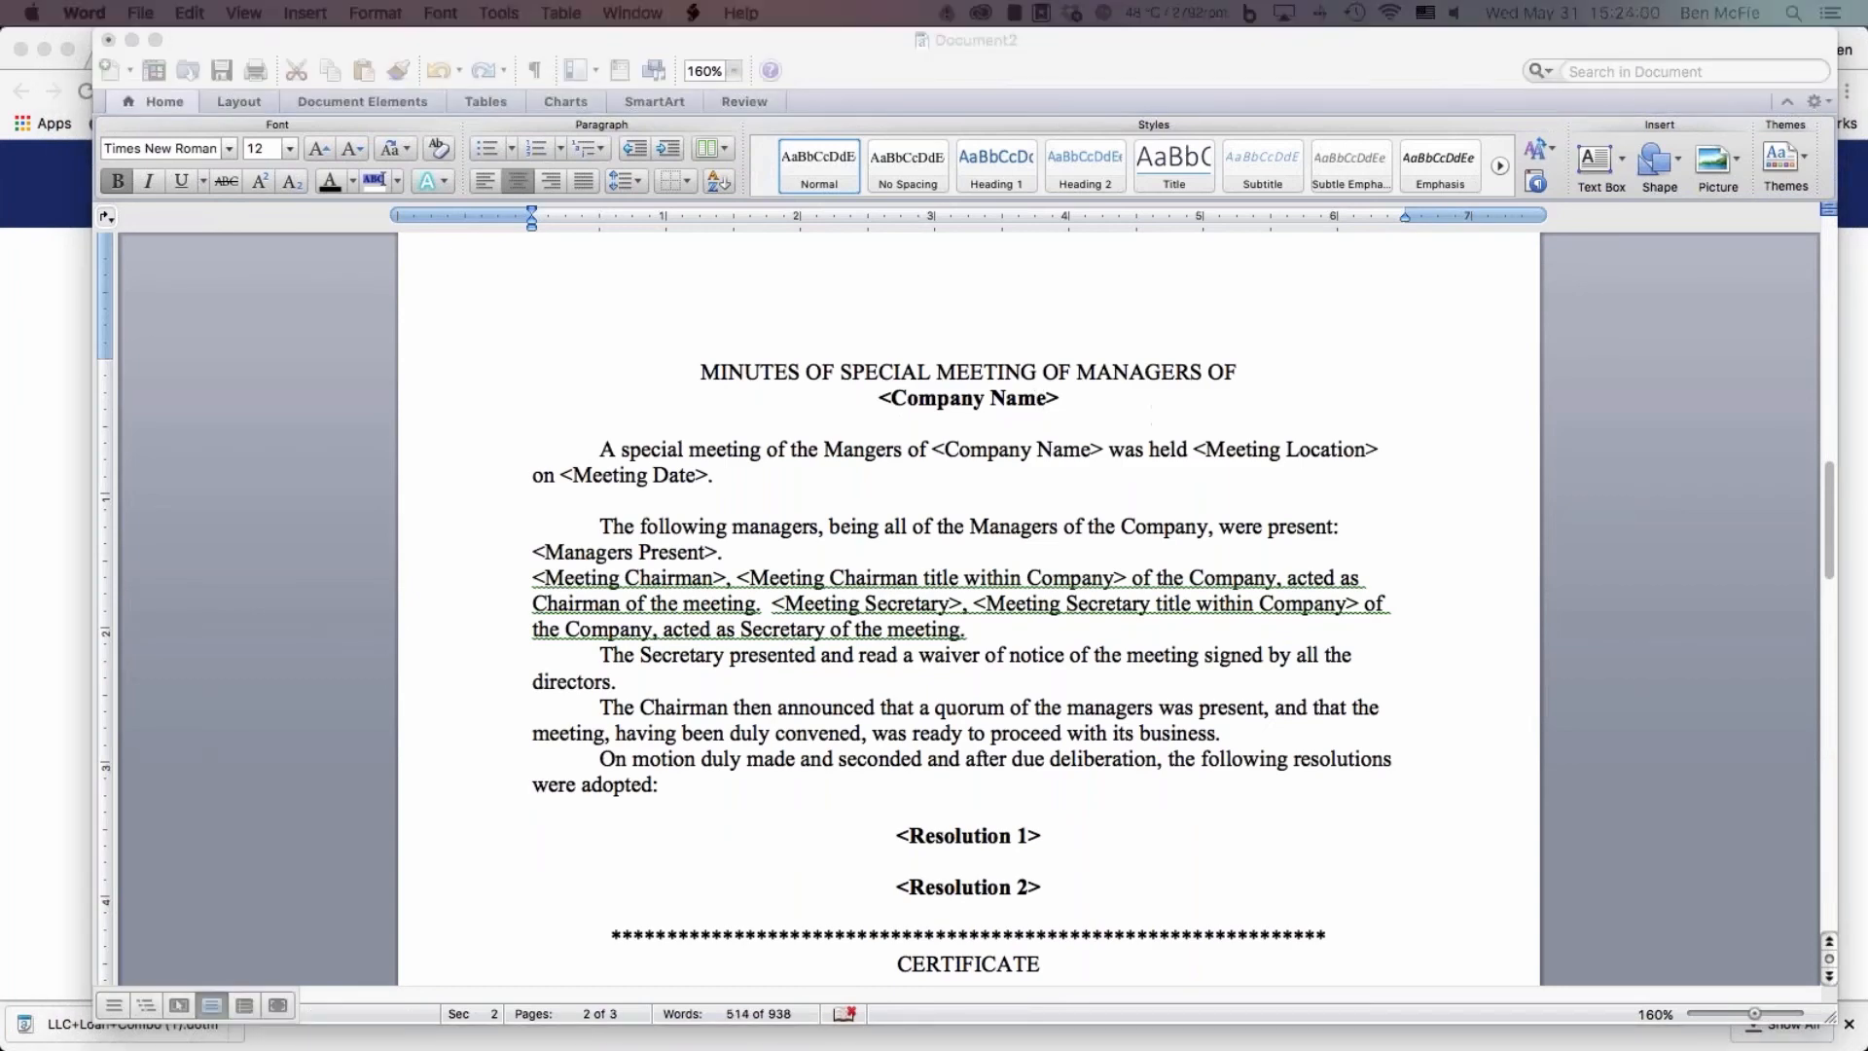
left_click(1234, 566)
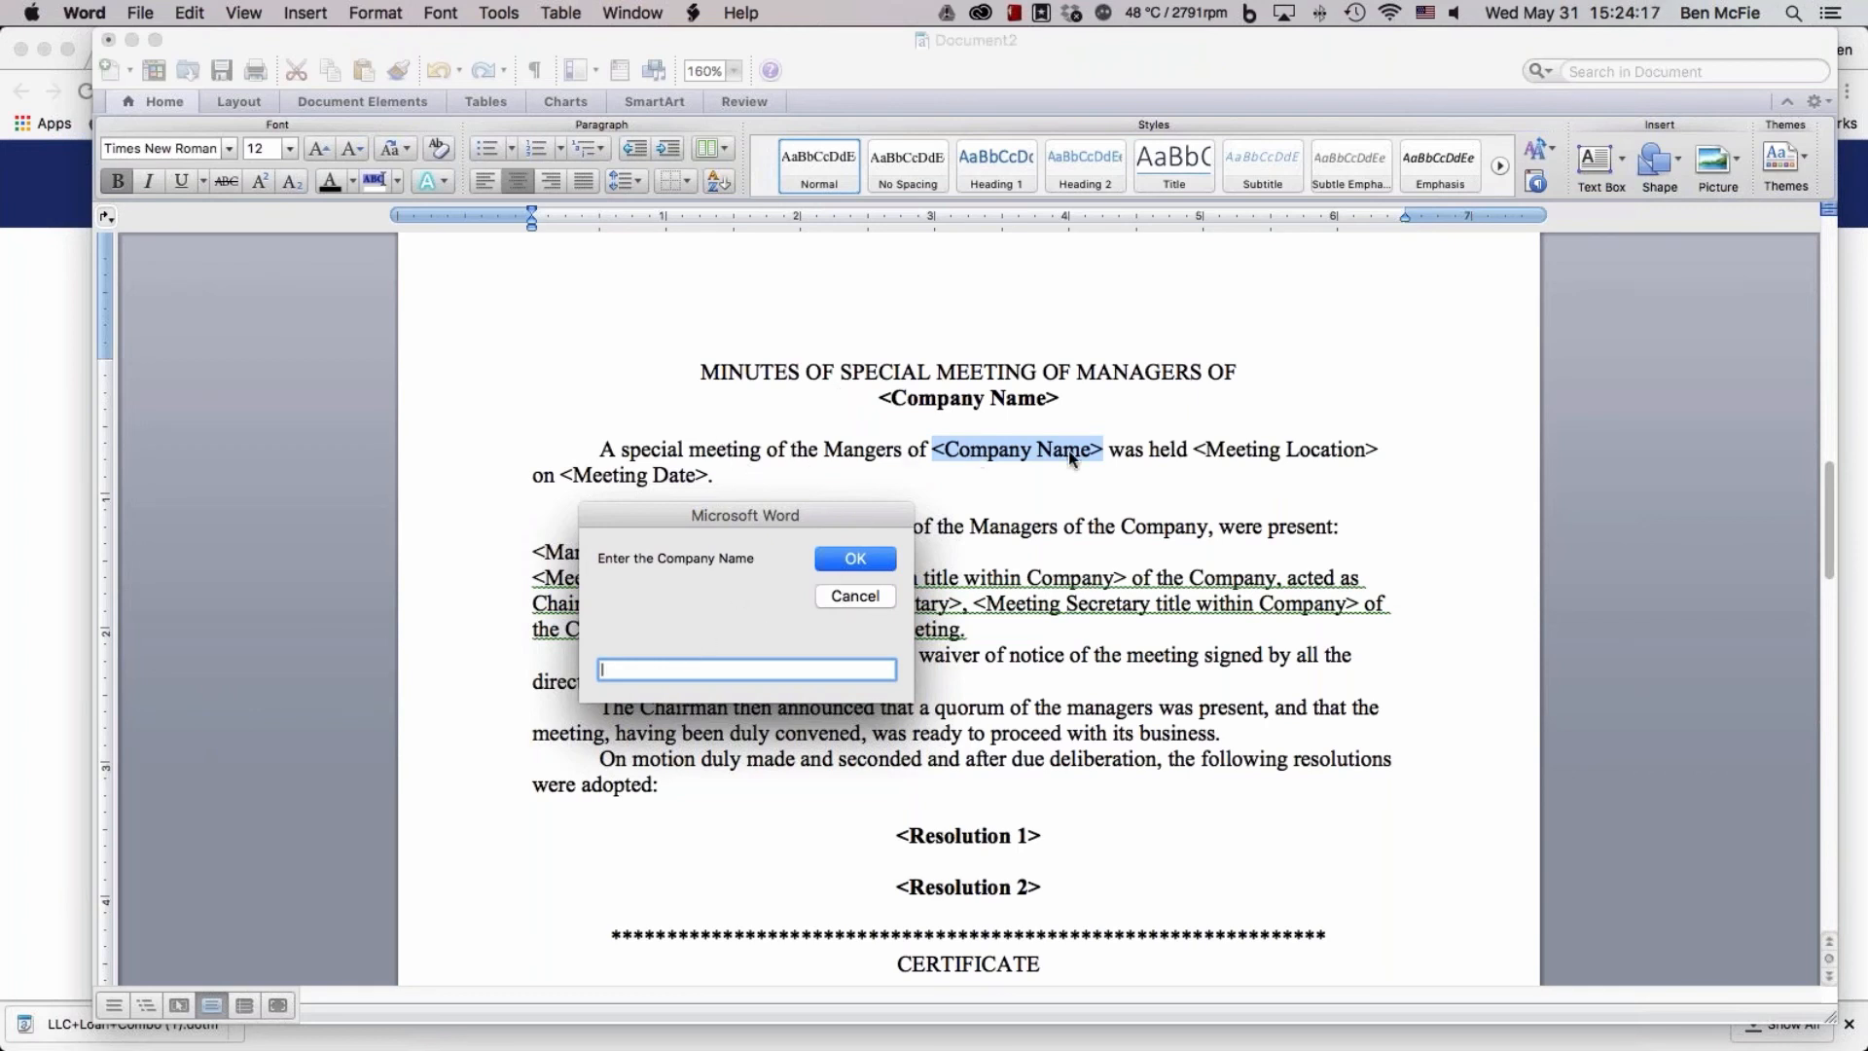
Enter "serving People LLC" as the company name for the meeting minutes and submit it
type("service")
key("BackSpace")
key("BackSpace")
key("BackSpace")
key("BackSpace")
key("BackSpace")
key("BackSpace")
key("BackSpace")
type("serving People LLC")
left_click(852, 565)
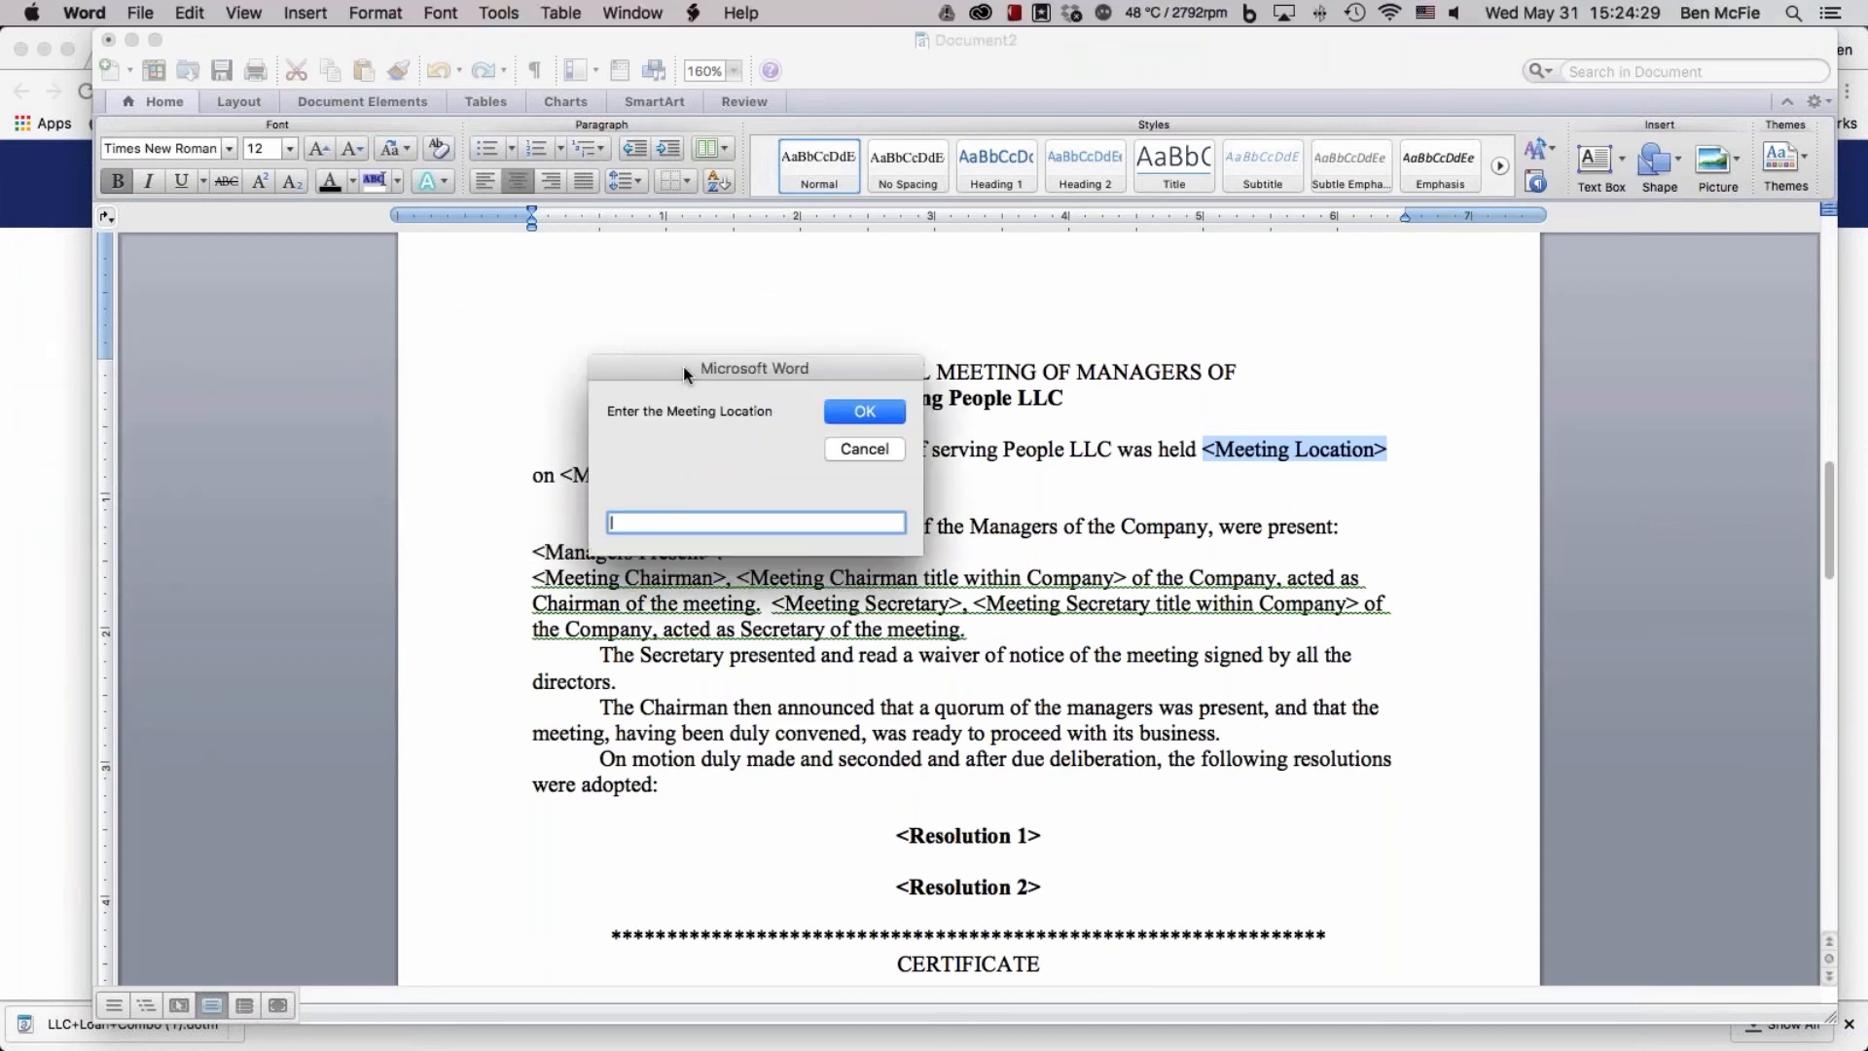
Set the meeting location to "Puerto vallarta MX" and the meeting date to 05-31-2017
type("Puer")
type("to vallarta MX")
key("Return")
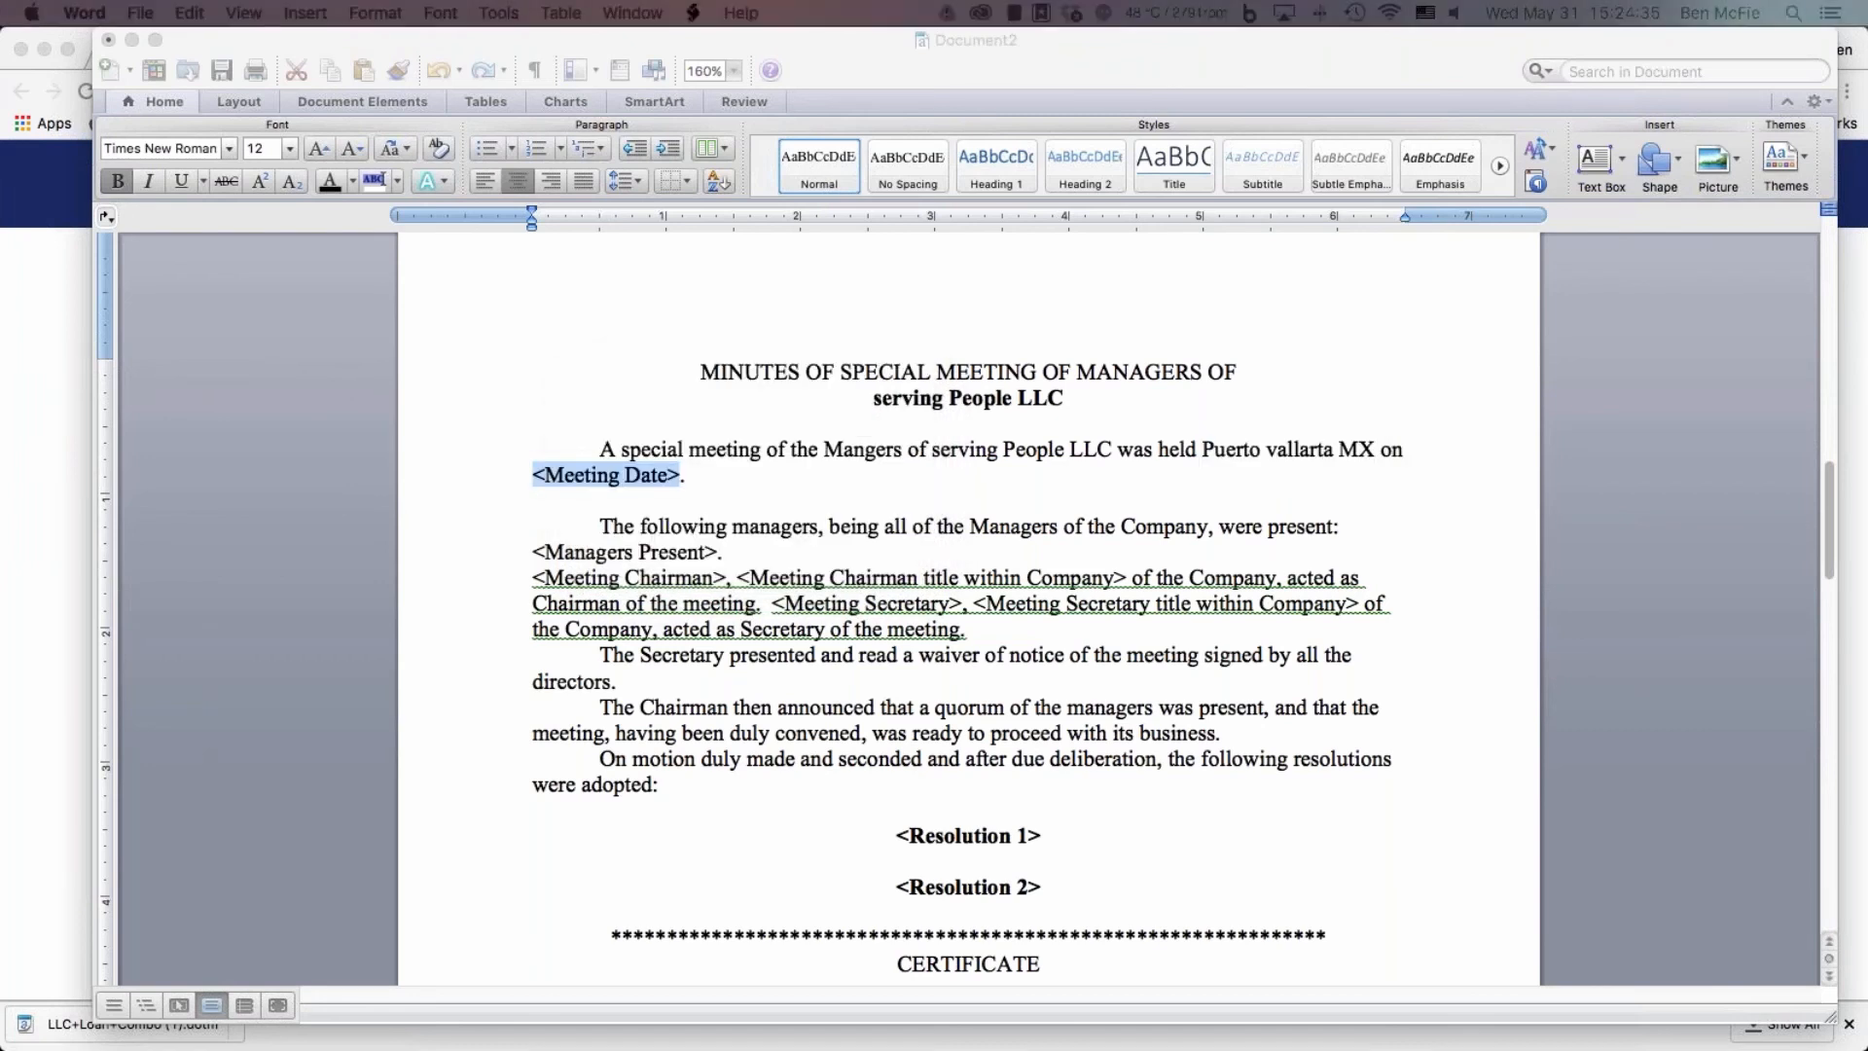
left_click_drag(403, 415, 237, 346)
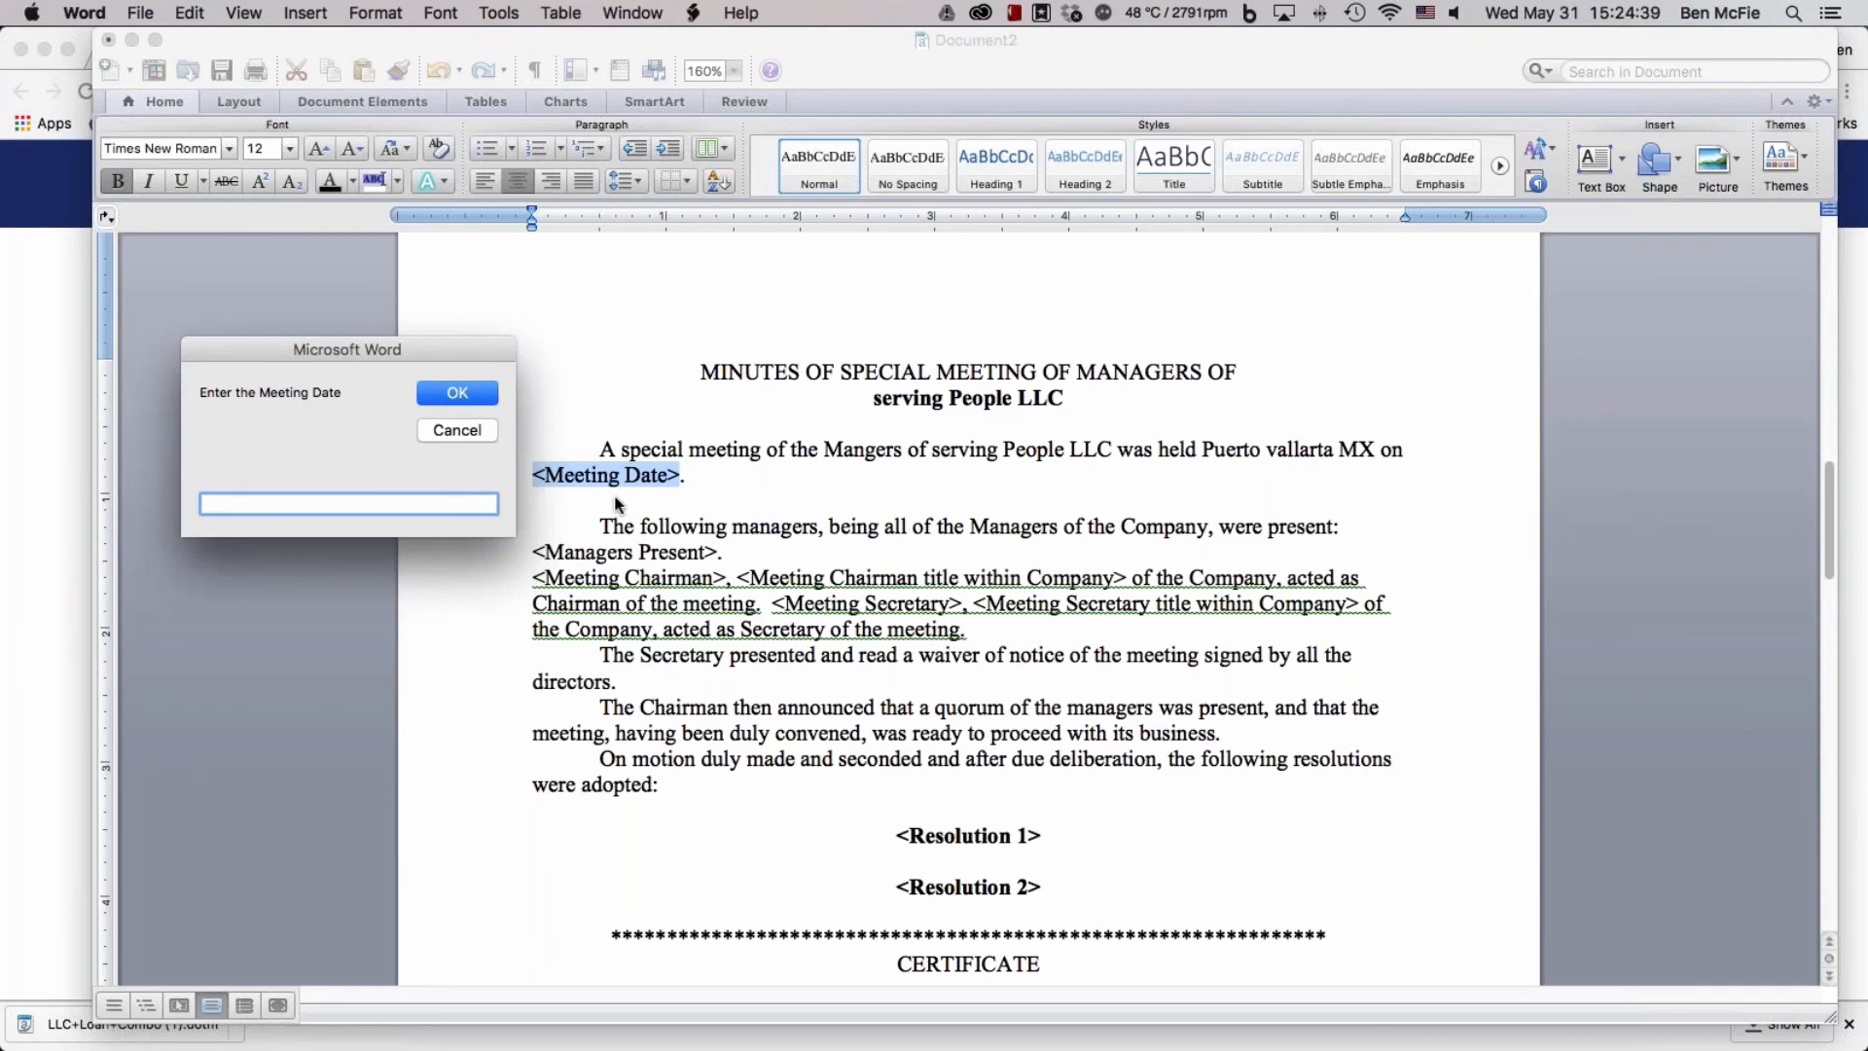
type("05-31-2017")
left_click(456, 393)
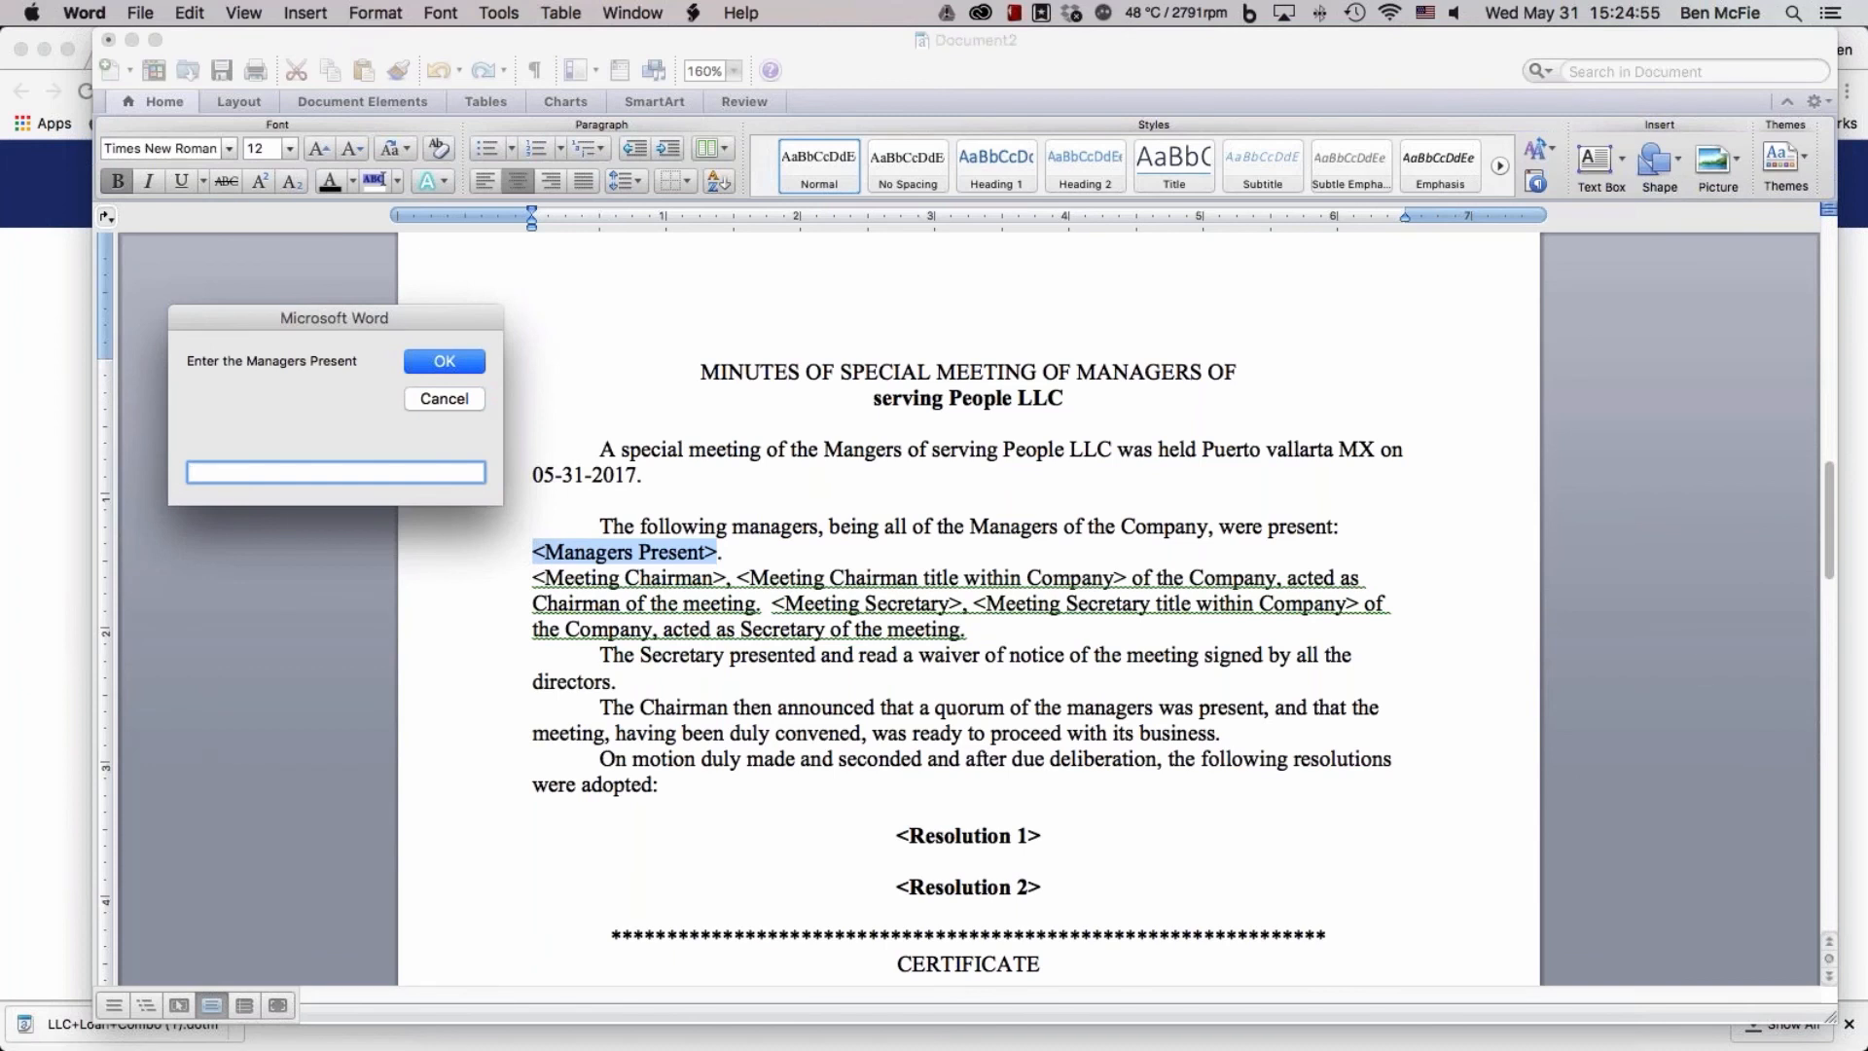
Enter the full names of the two managers as the managers present at the meeting
key("Return")
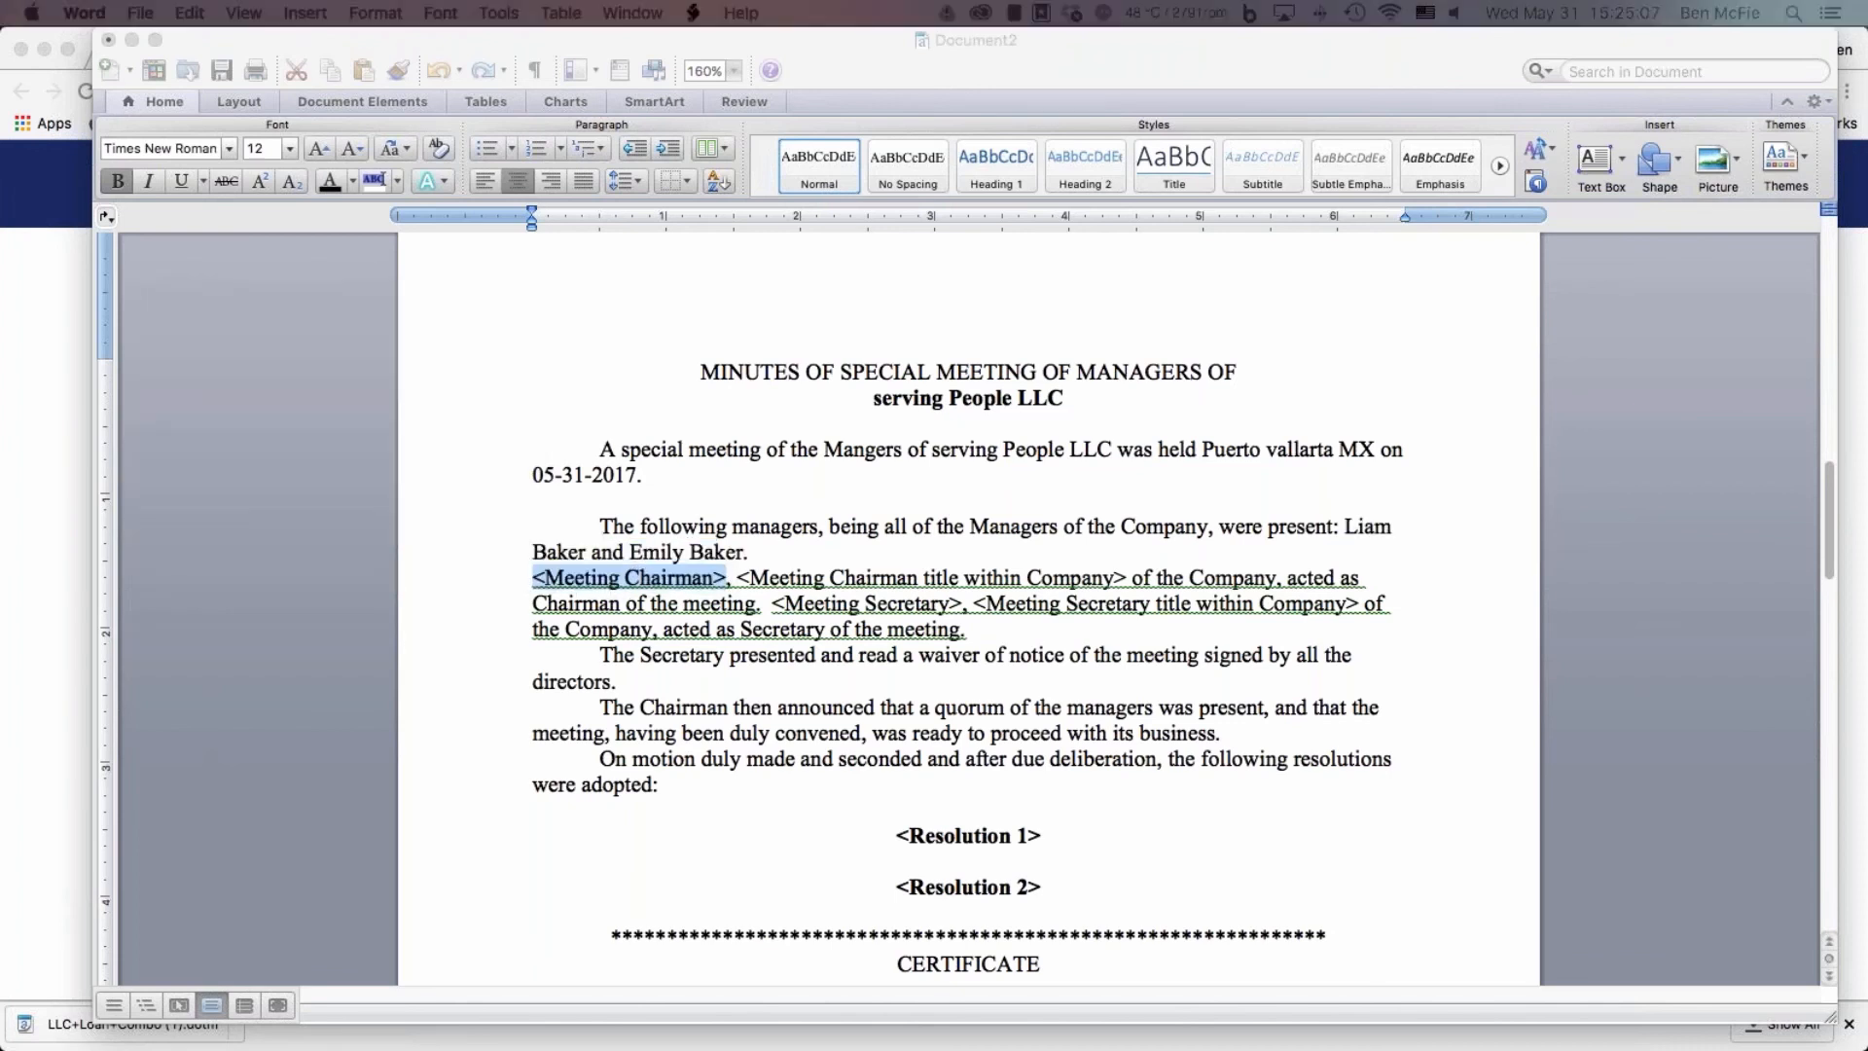
Enter the first listed manager's first name as meeting chairman, with the company title President
left_click_drag(791, 358, 961, 364)
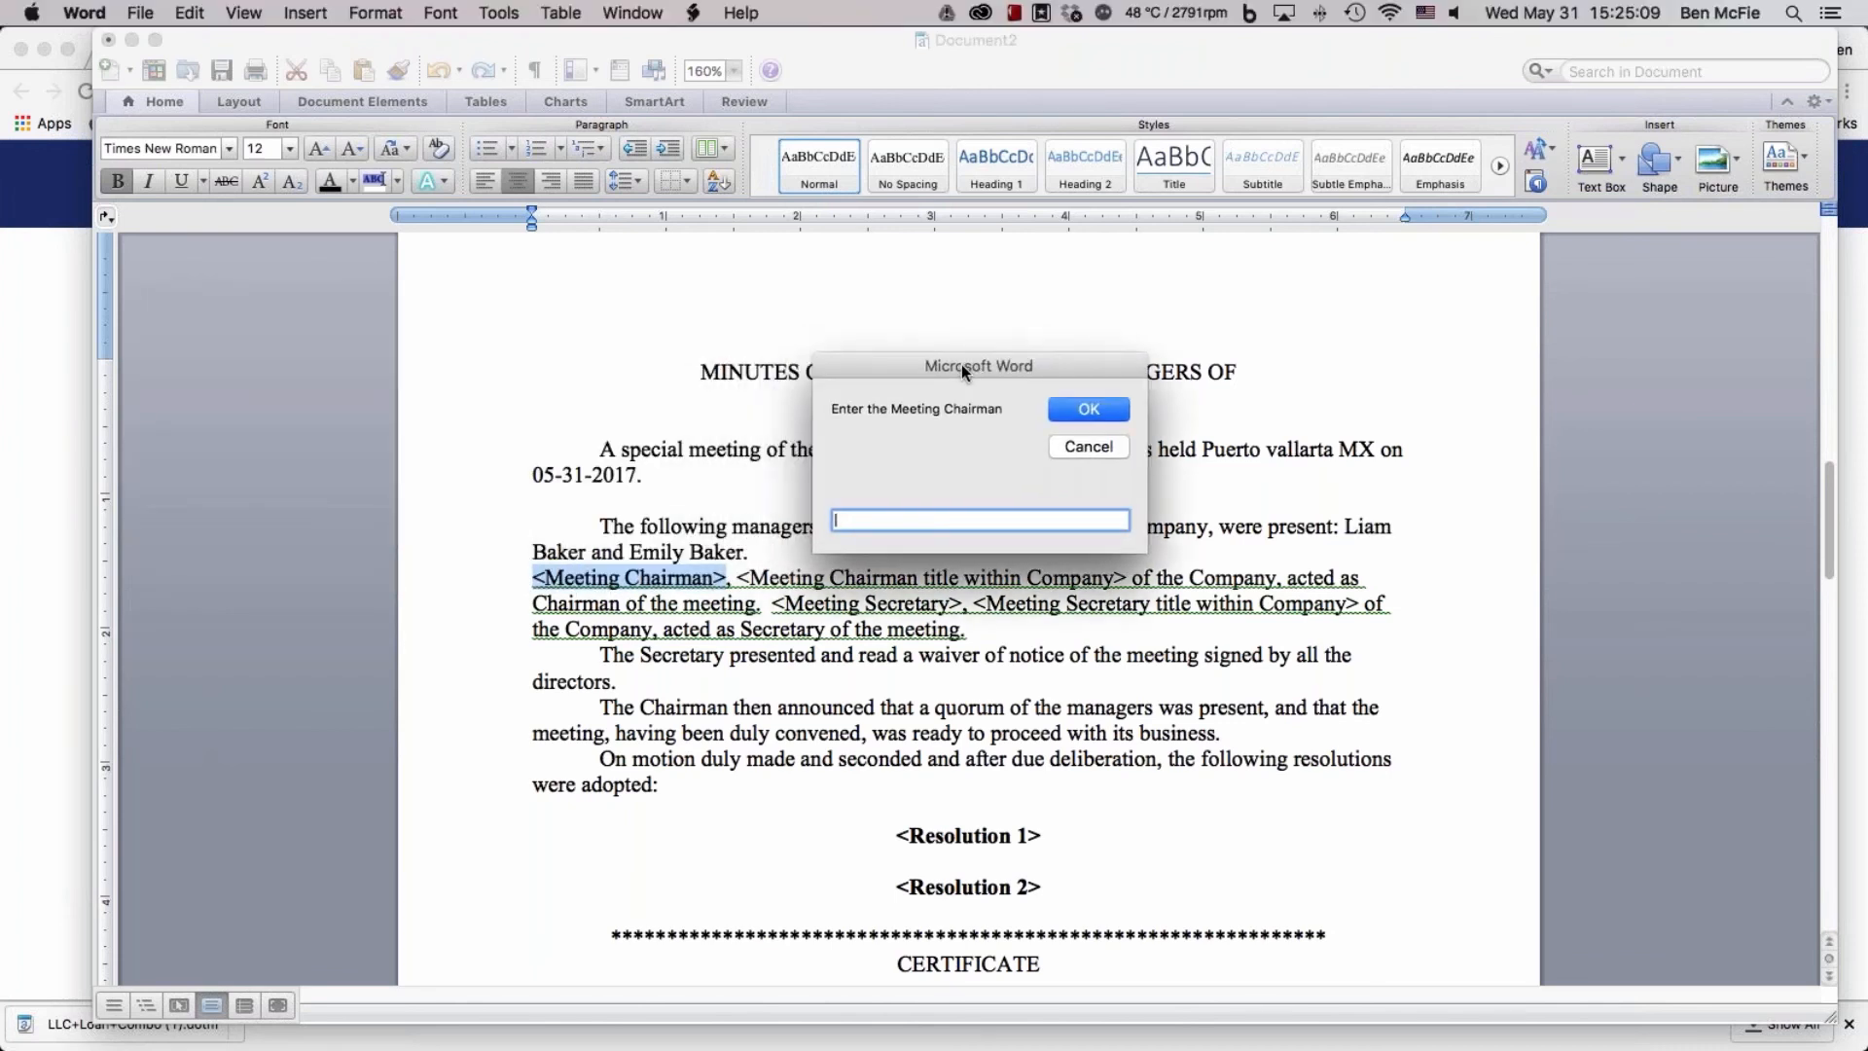
type("Liam")
key("Return")
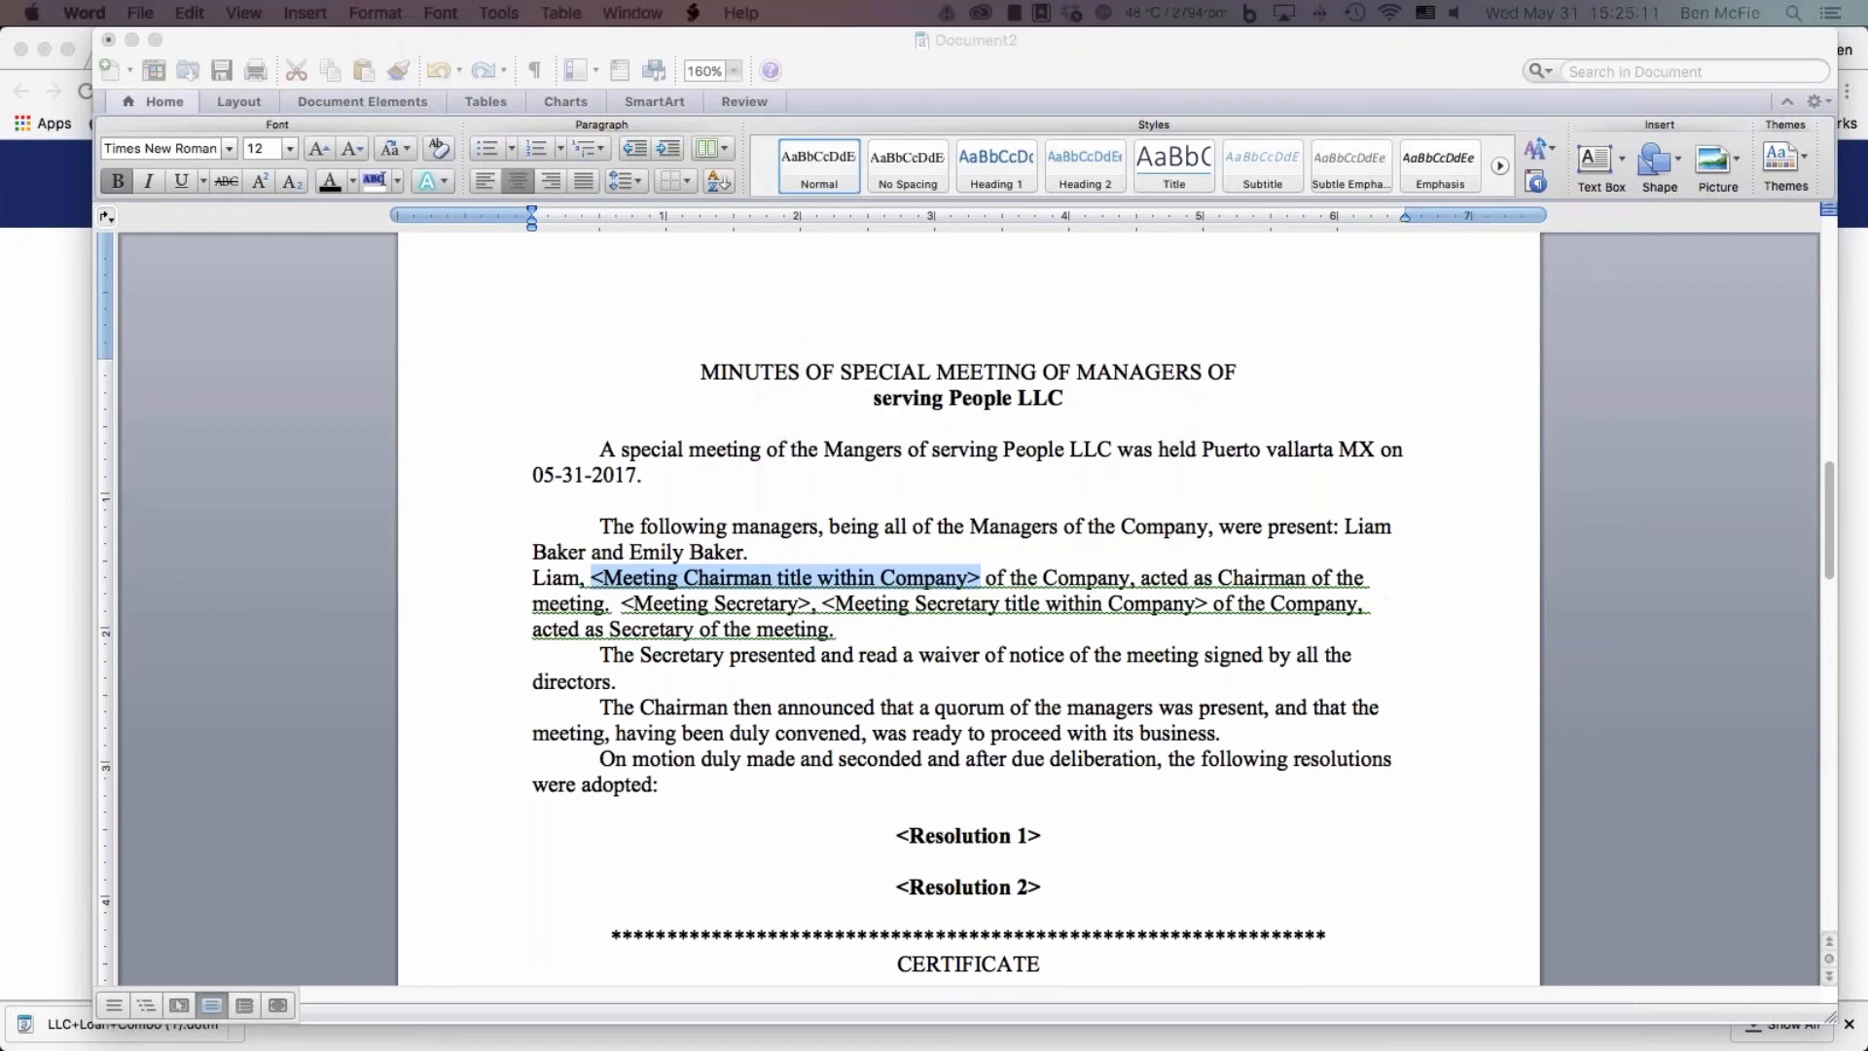
left_click_drag(434, 314, 845, 290)
type("Prs")
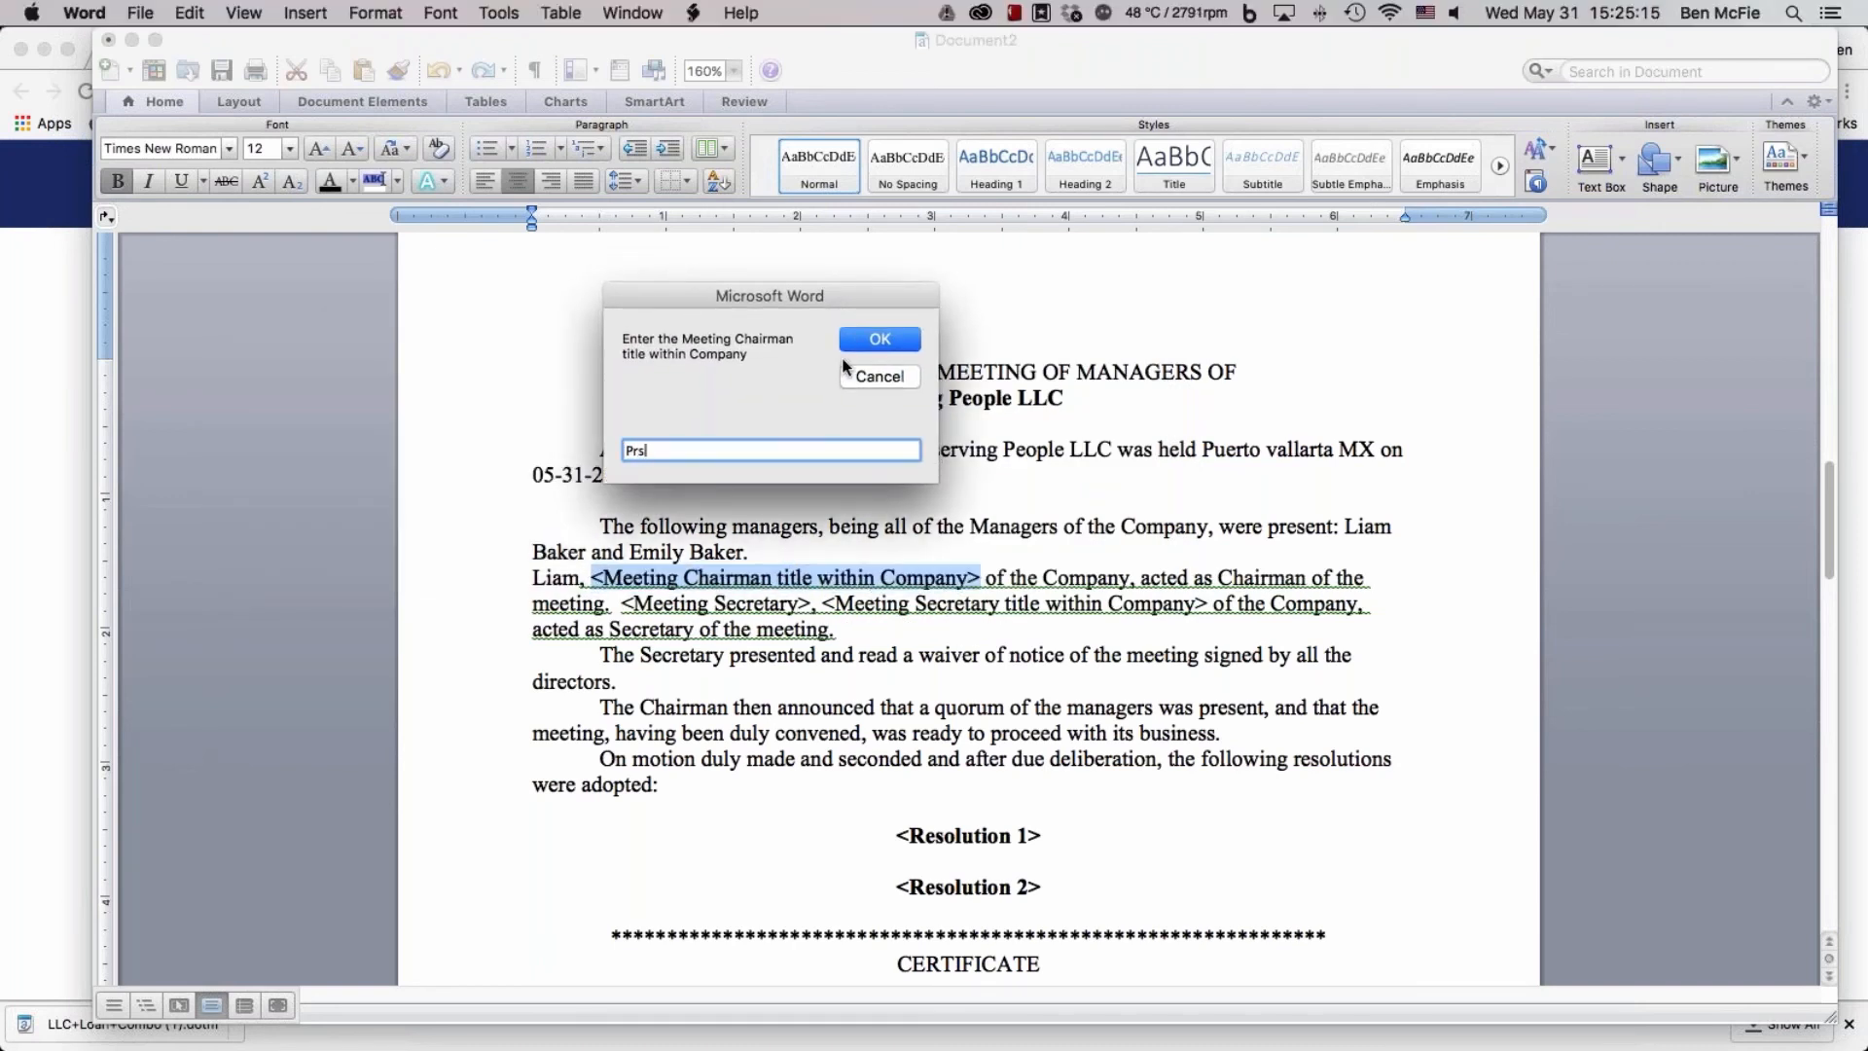
key("BackSpace")
type("esident")
key("Return")
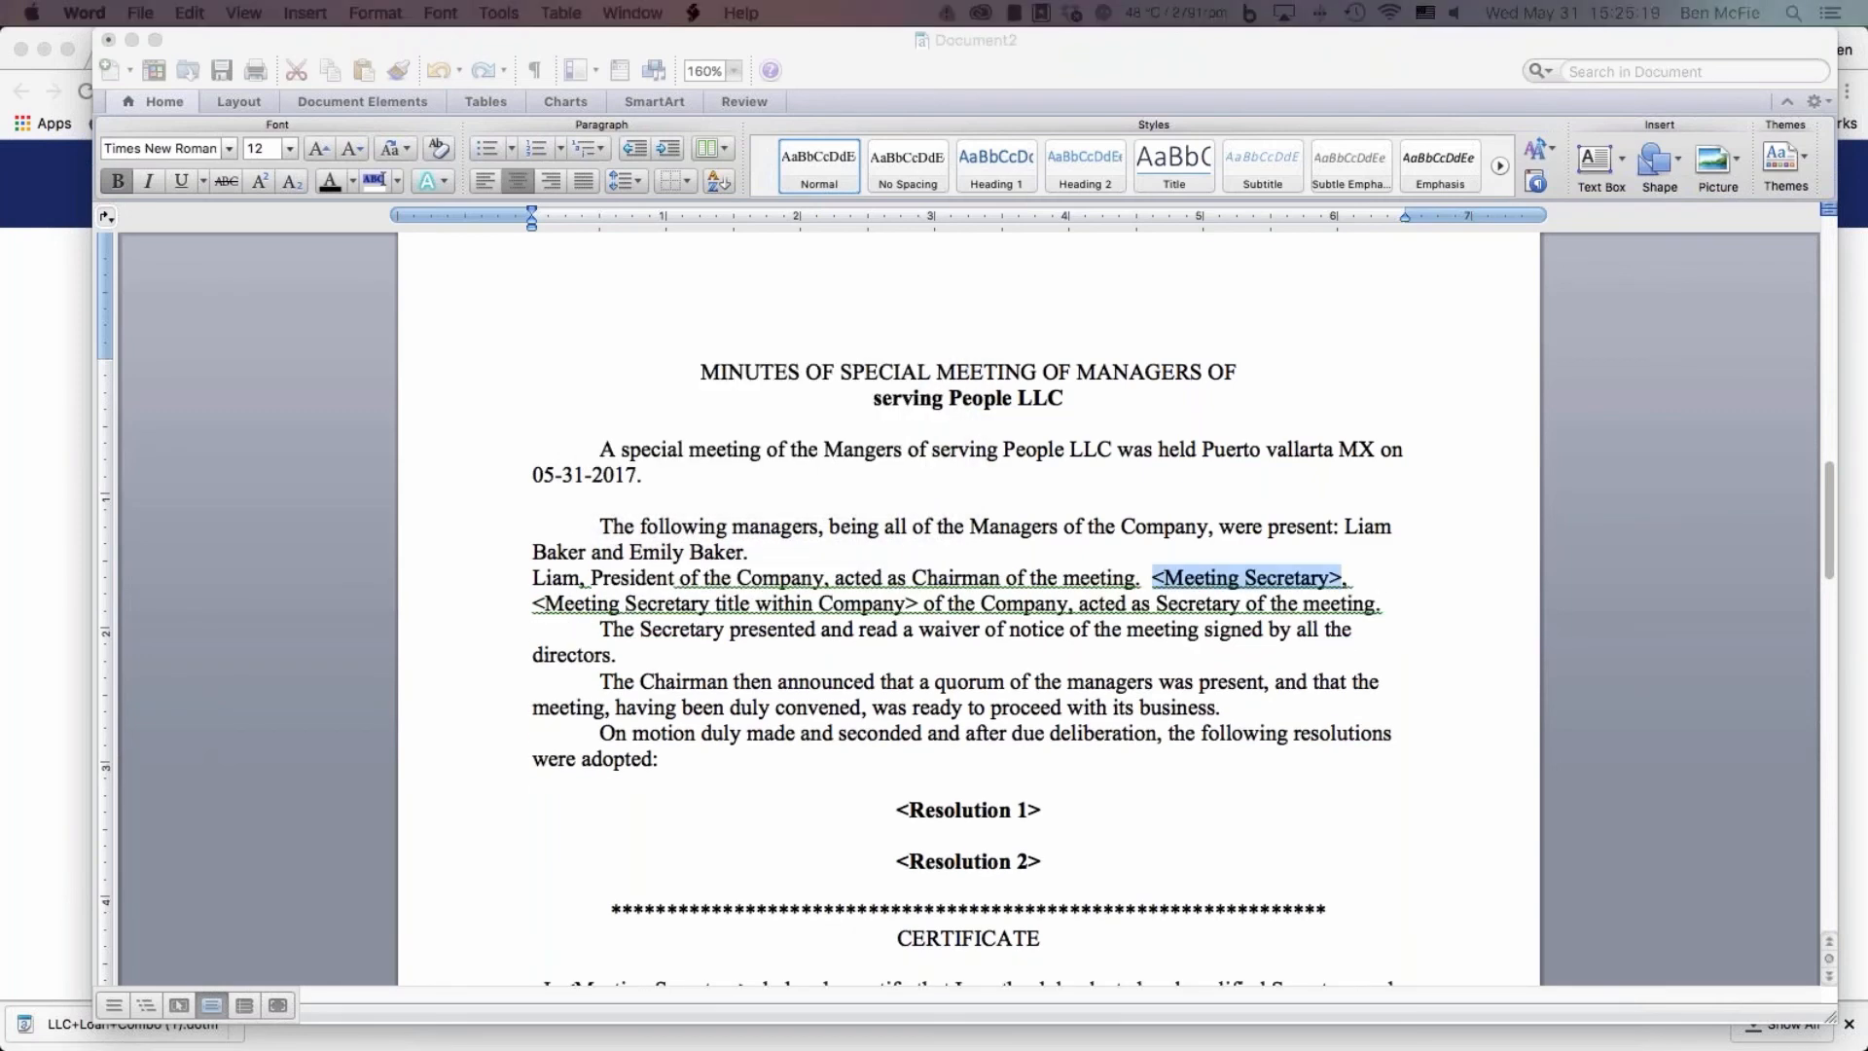
Enter the second listed manager's first name as meeting secretary, with the company title CFO
left_click_drag(516, 496, 1166, 330)
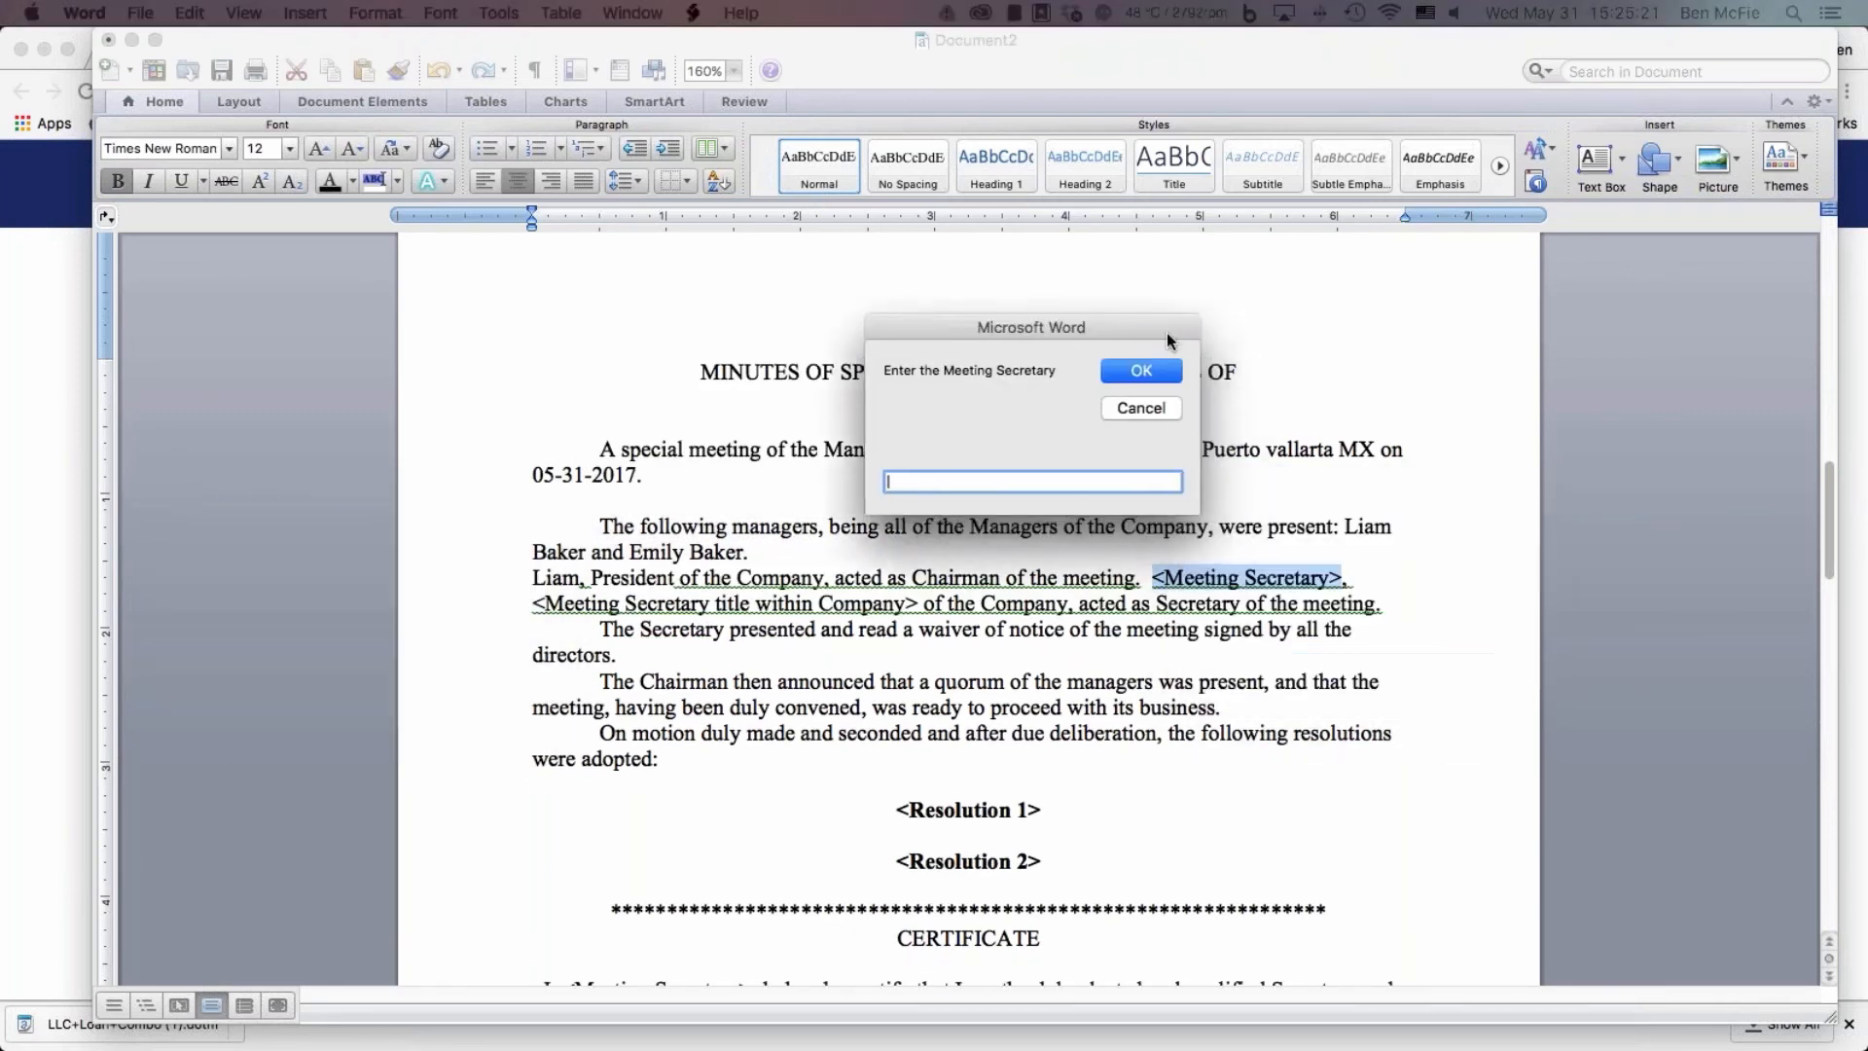
type("Emily")
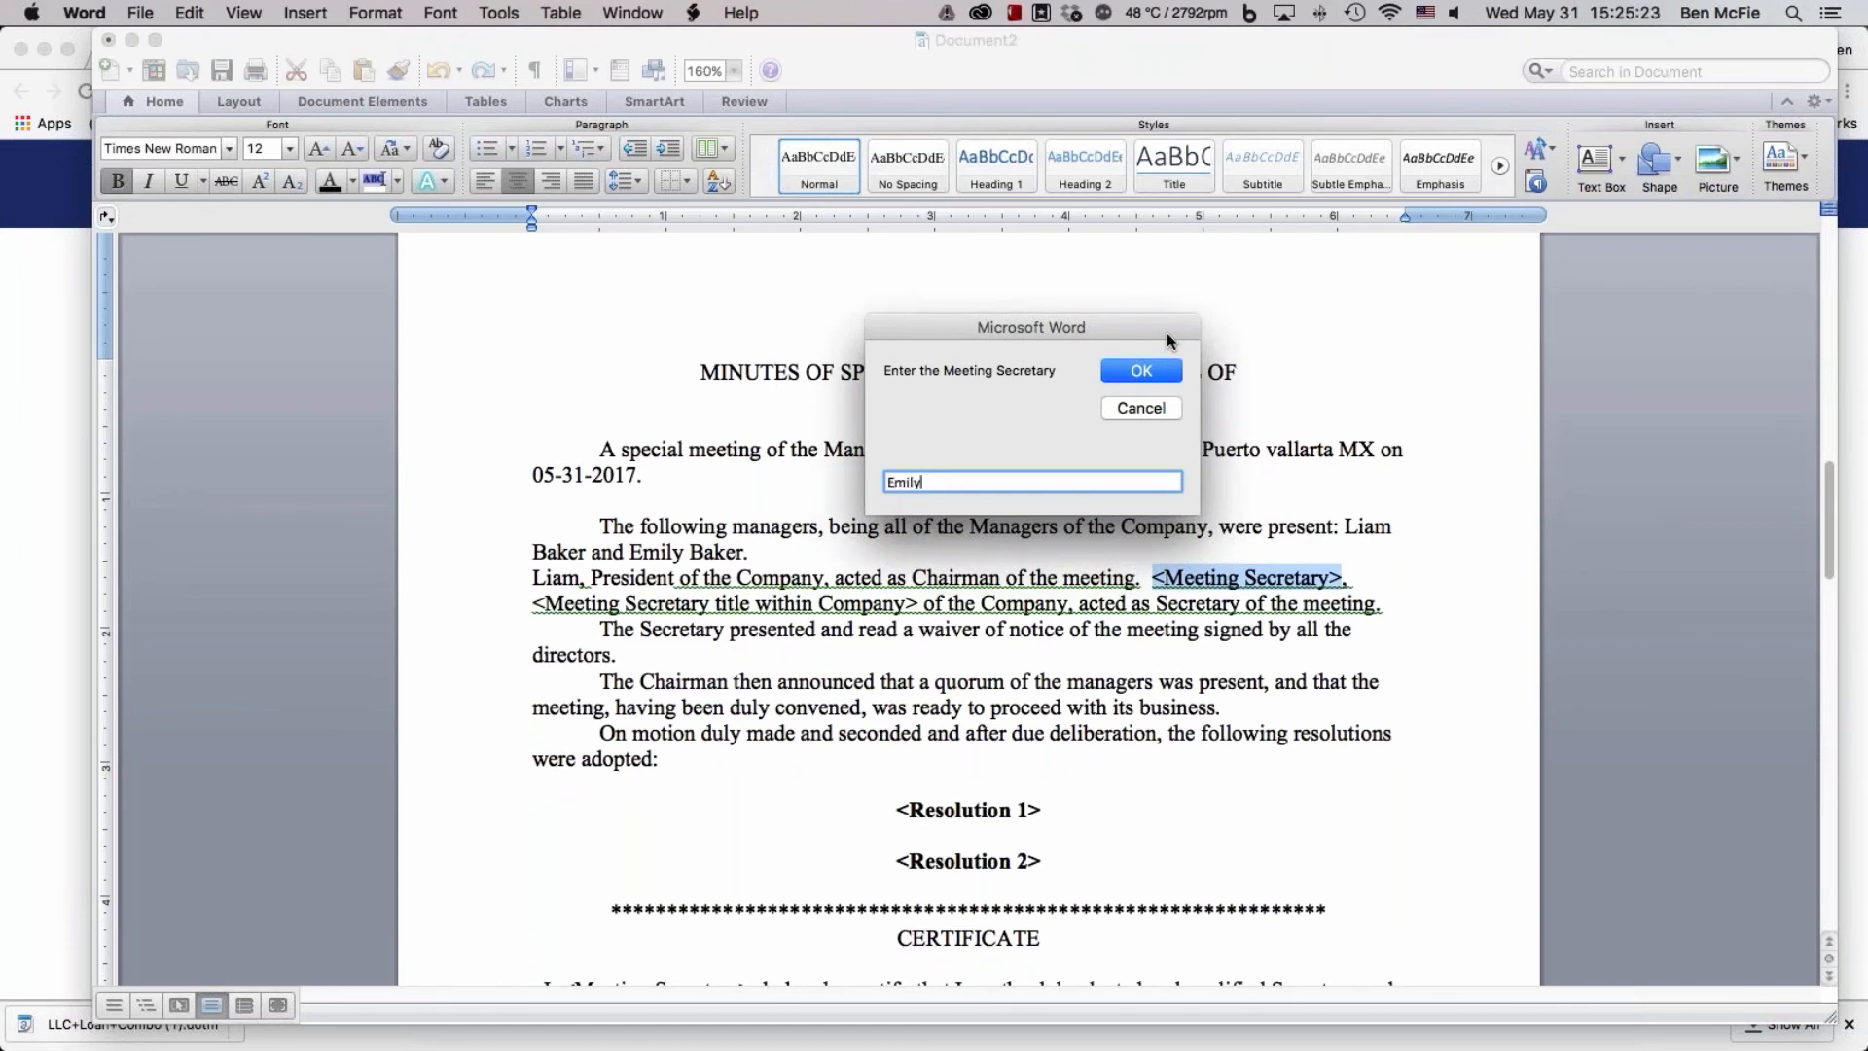
key("Return")
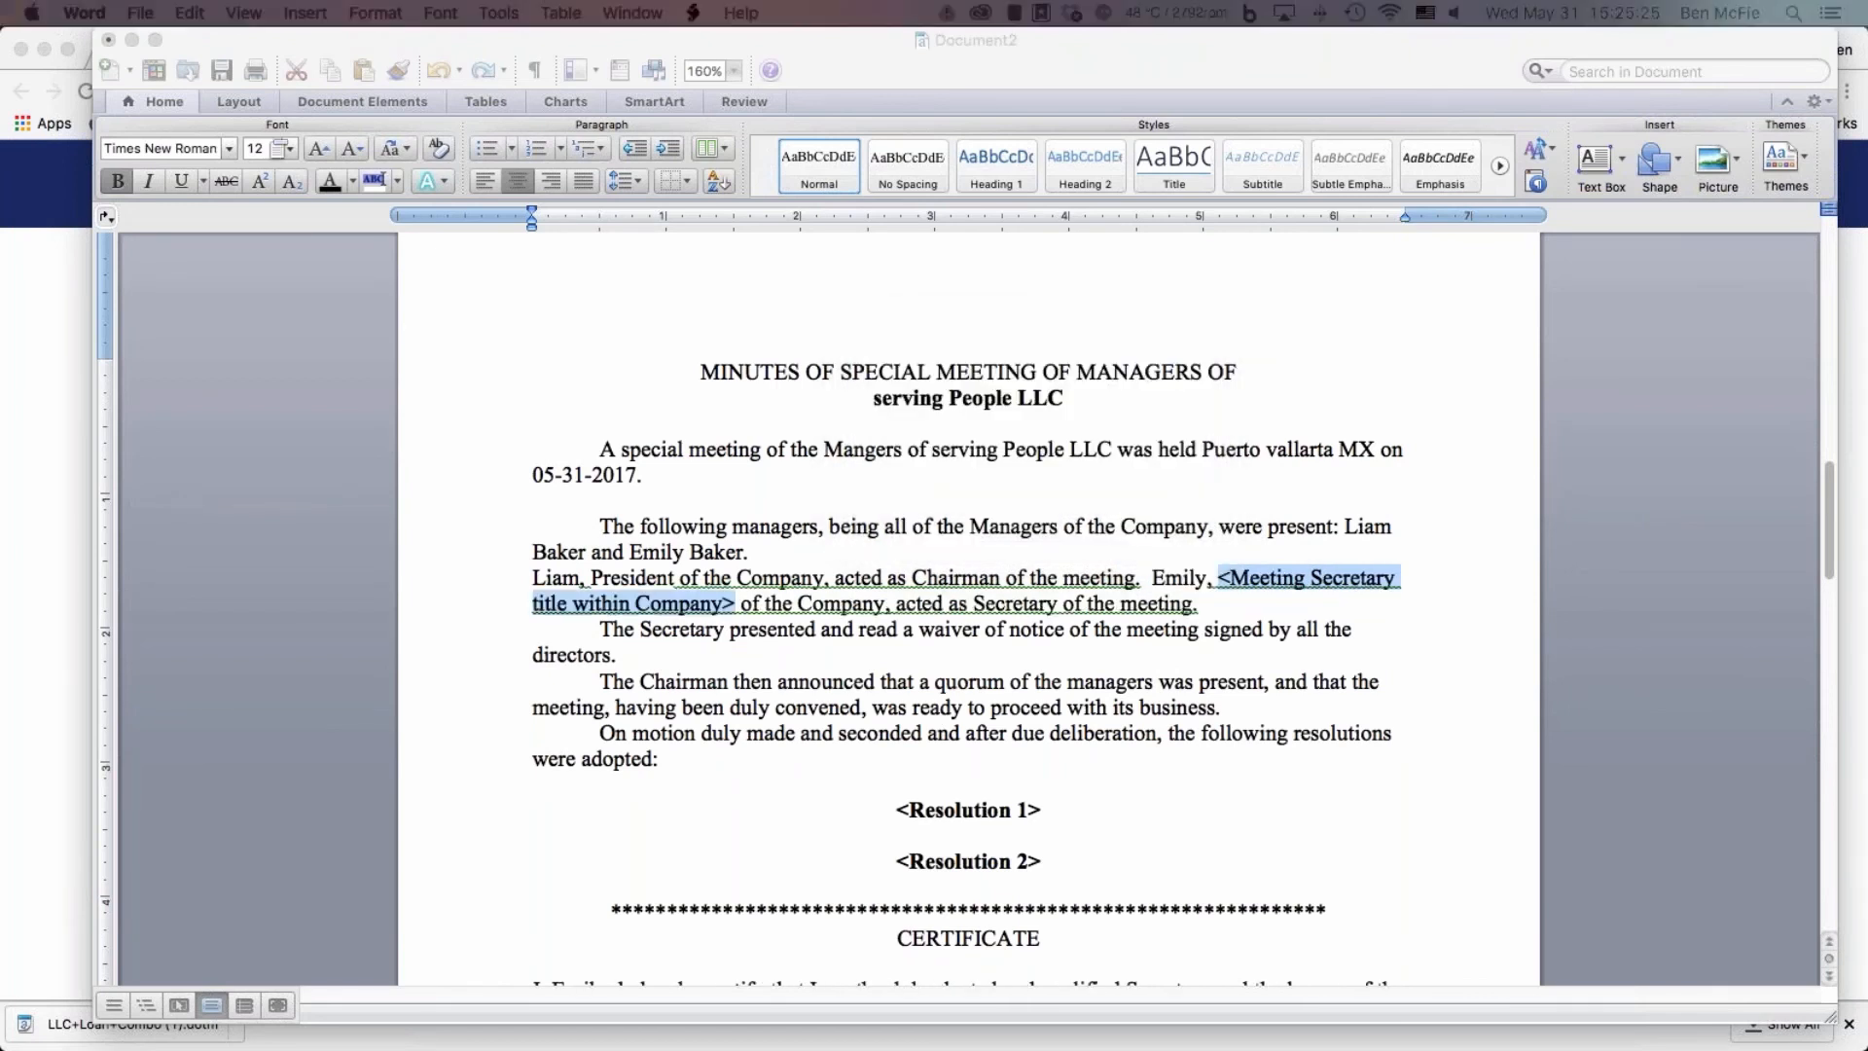
left_click_drag(185, 389, 709, 312)
type("Sed")
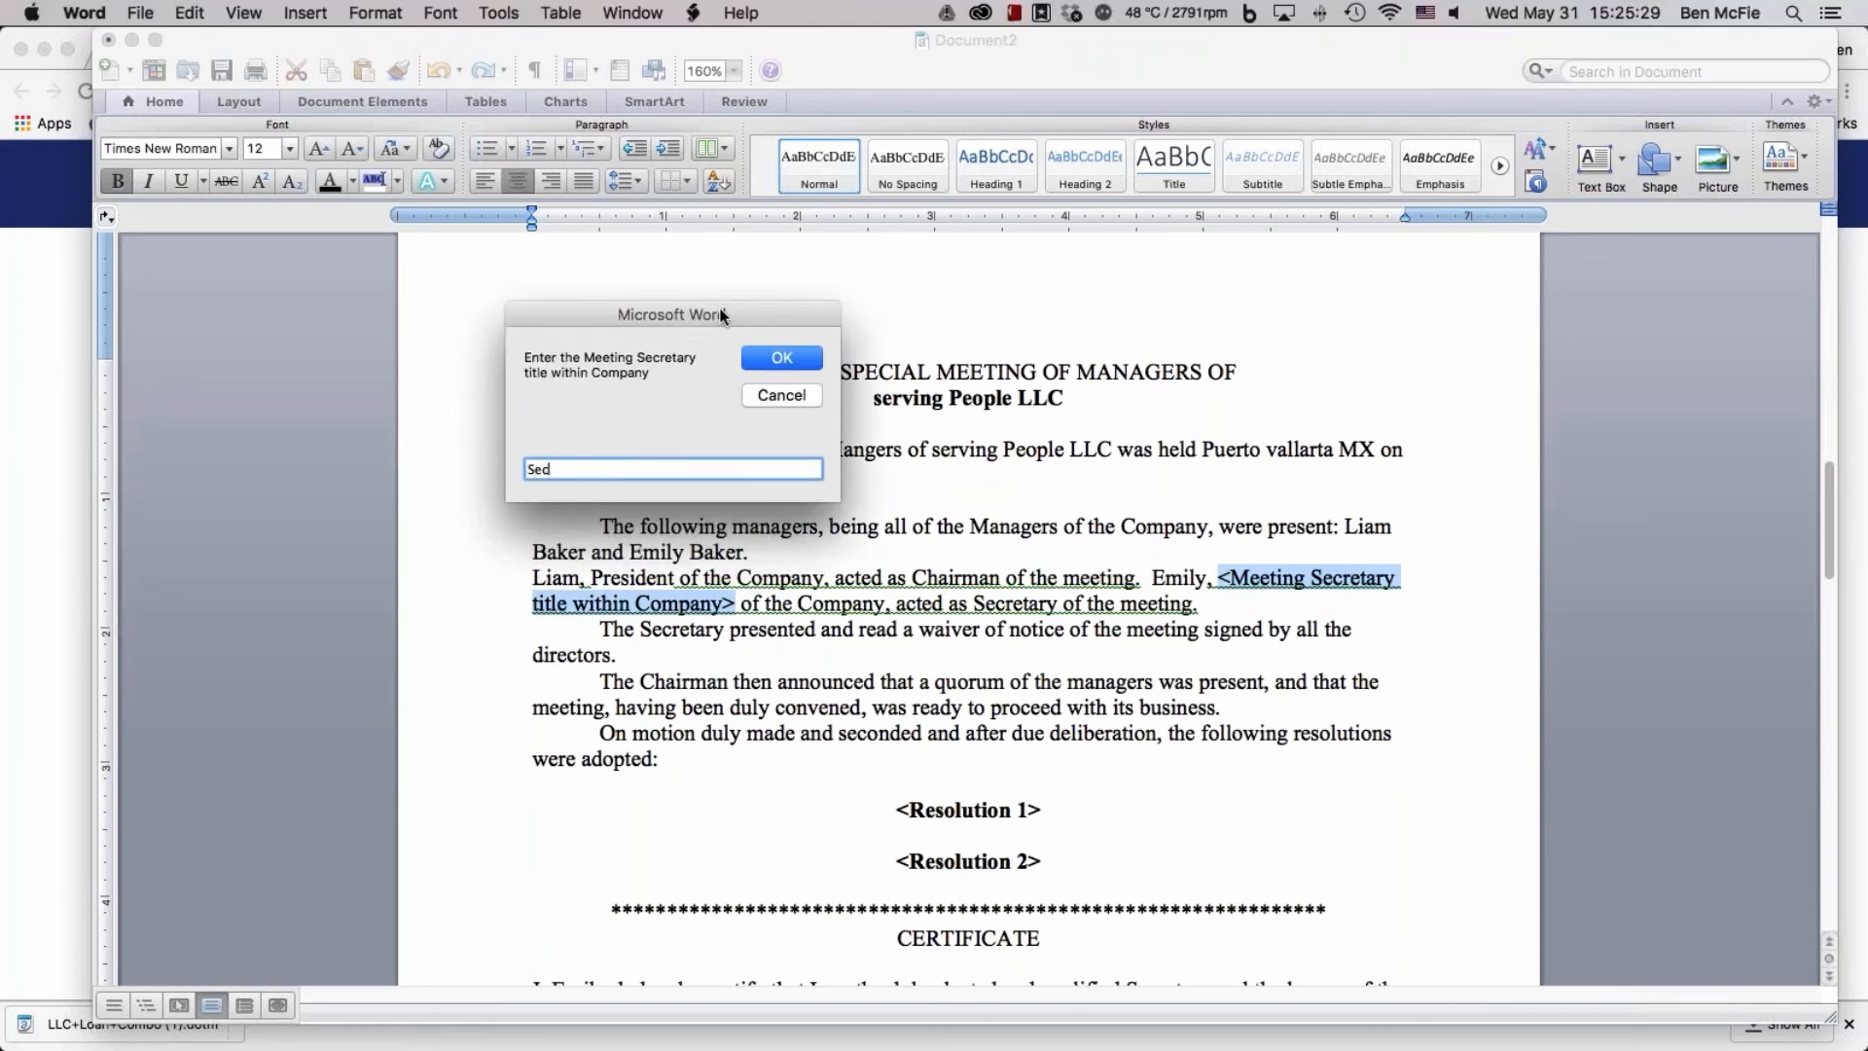
type("re")
key("BackSpace")
key("BackSpace")
key("BackSpace")
key("BackSpace")
key("BackSpace")
type("CFO")
key("Return")
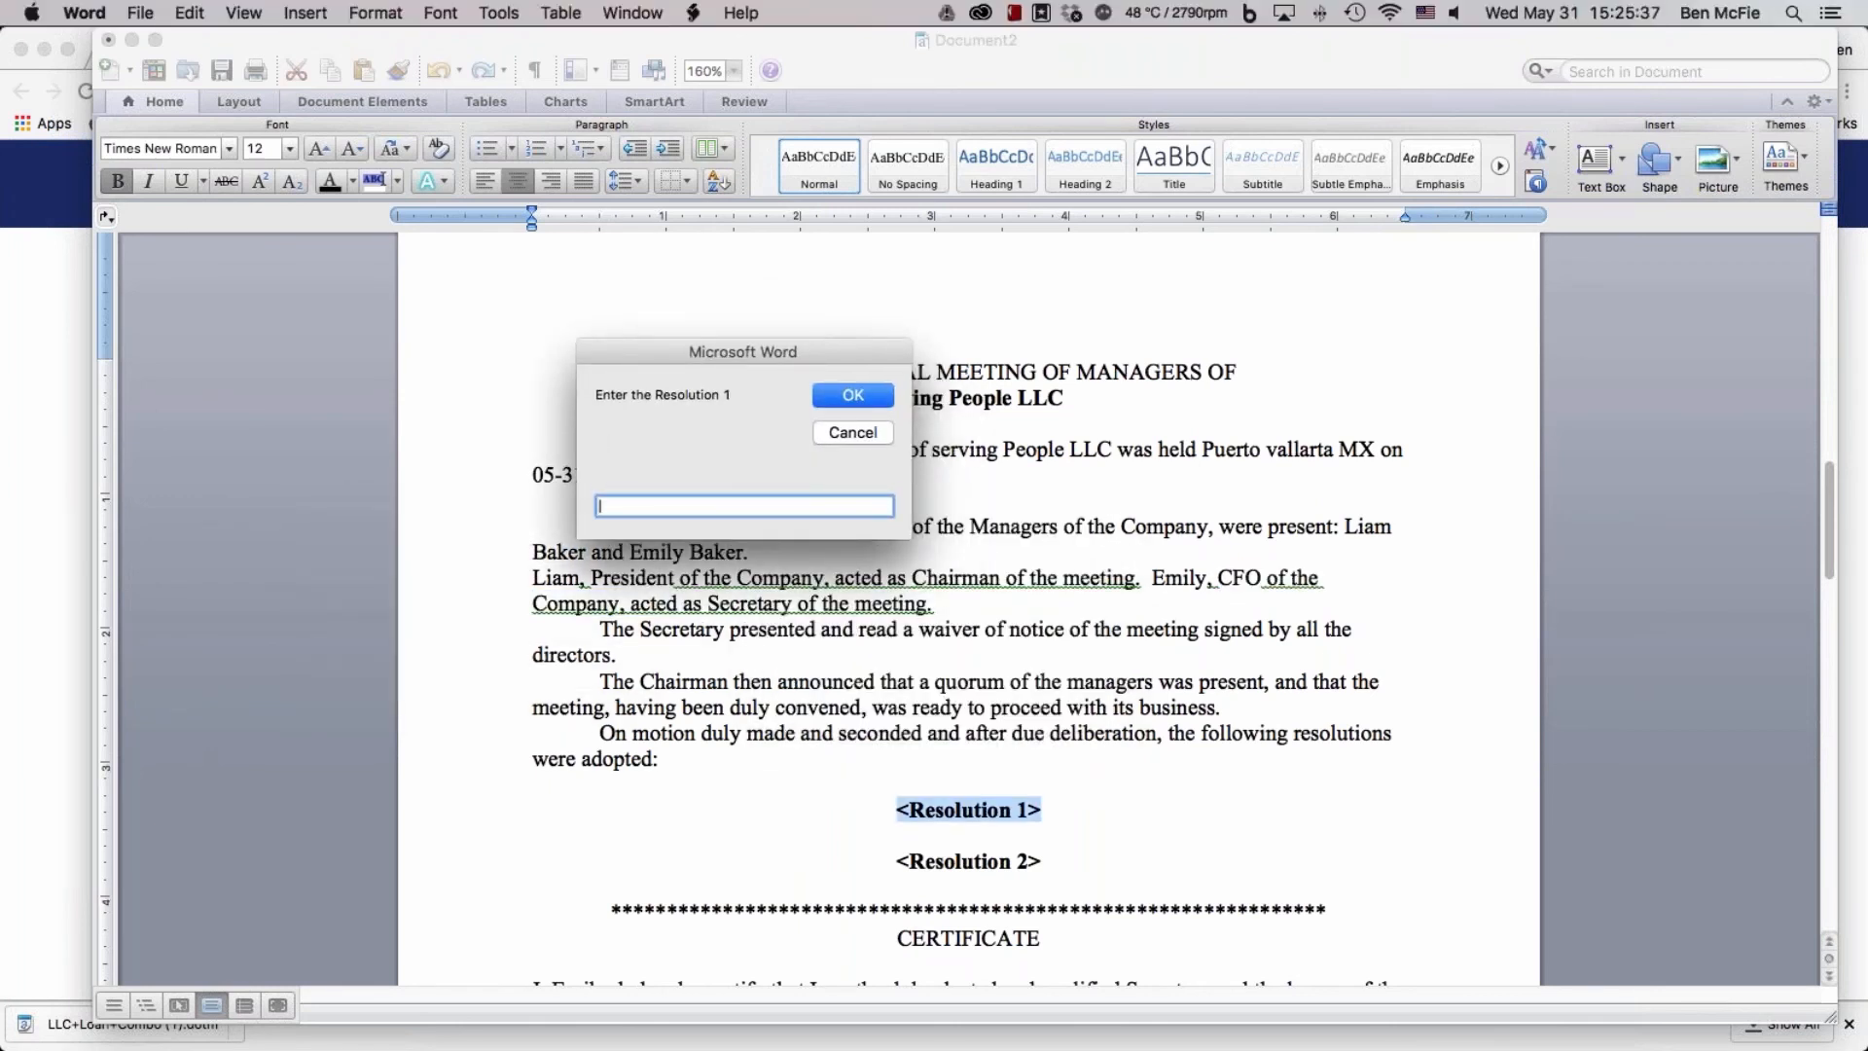
Enter "Buy an office building" as Resolution 1 of the meeting minutes
type("Buy their own")
key("BackSpace")
key("BackSpace")
key("BackSpace")
key("BackSpace")
key("BackSpace")
key("BackSpace")
key("BackSpace")
key("BackSpace")
key("BackSpace")
type("an office building")
key("Return")
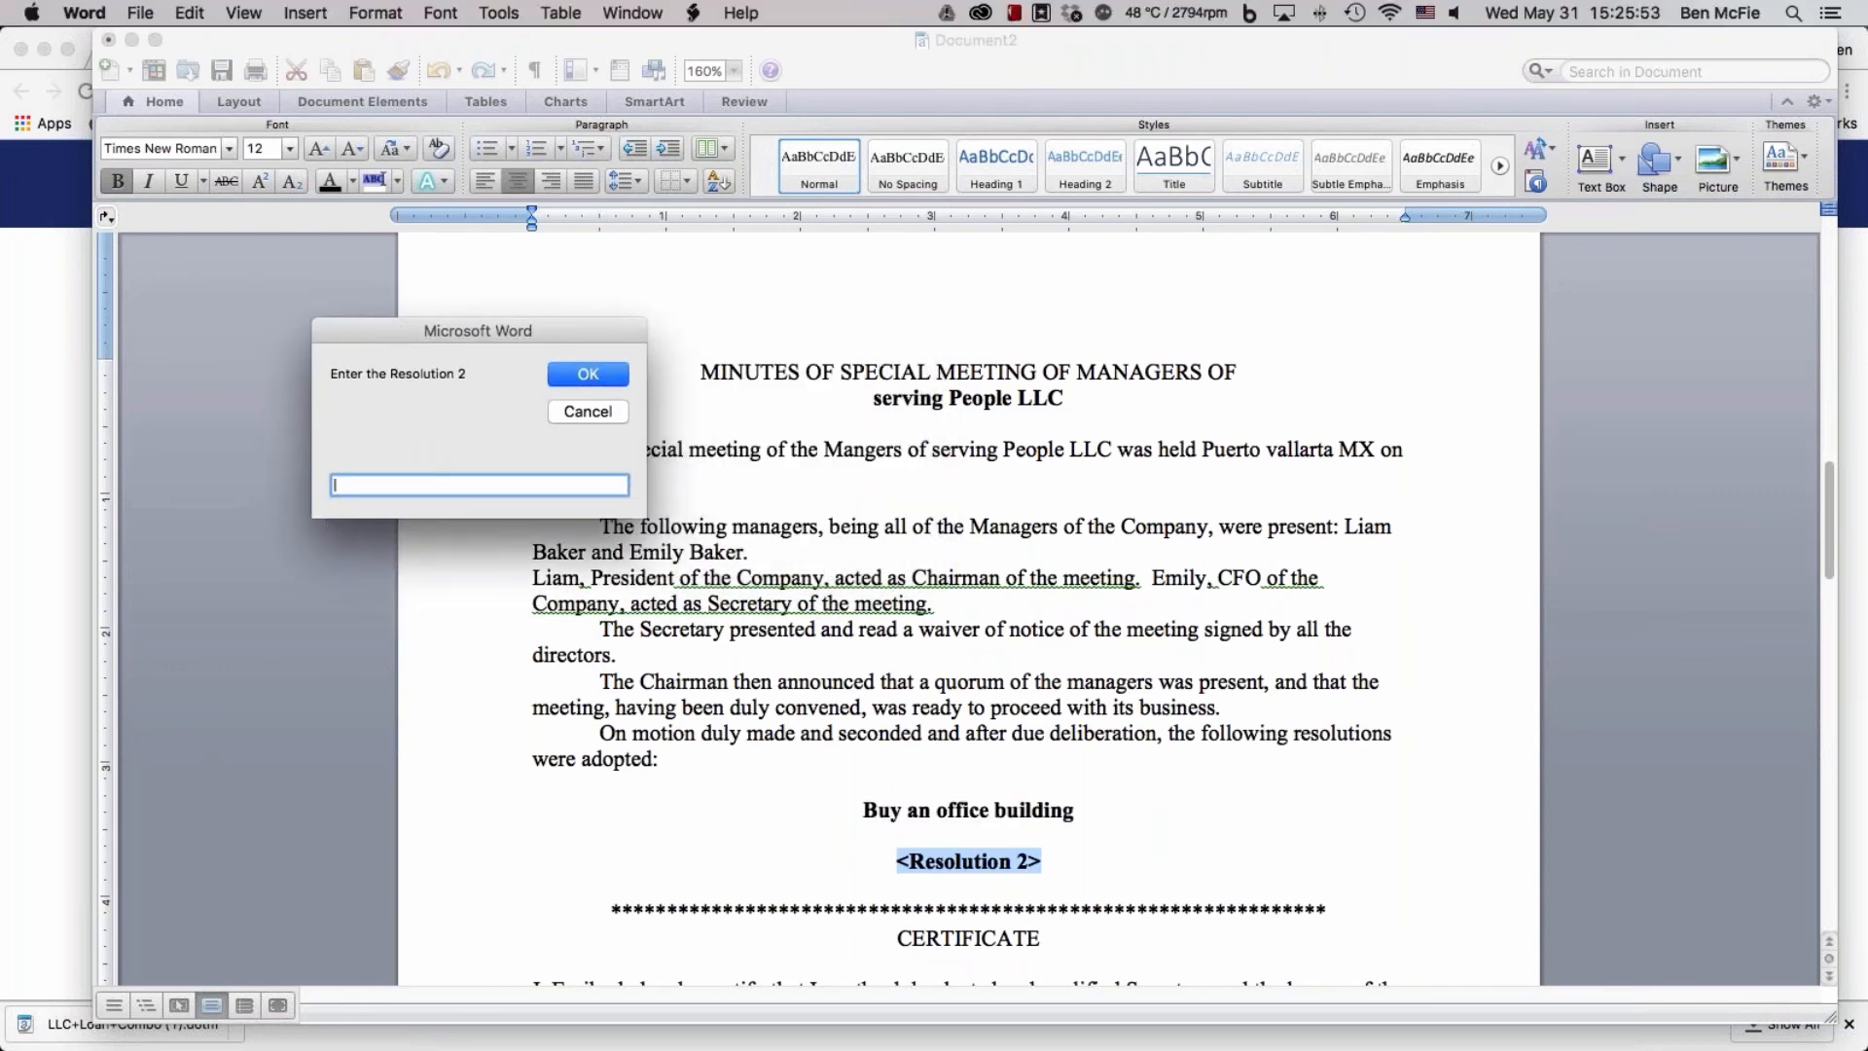
Enter Resolution 2 as "It was resolved that they would accomplish the above resolution by borrowing 40k from" followed by the two managers' first names
type("It was resolved that they would acco")
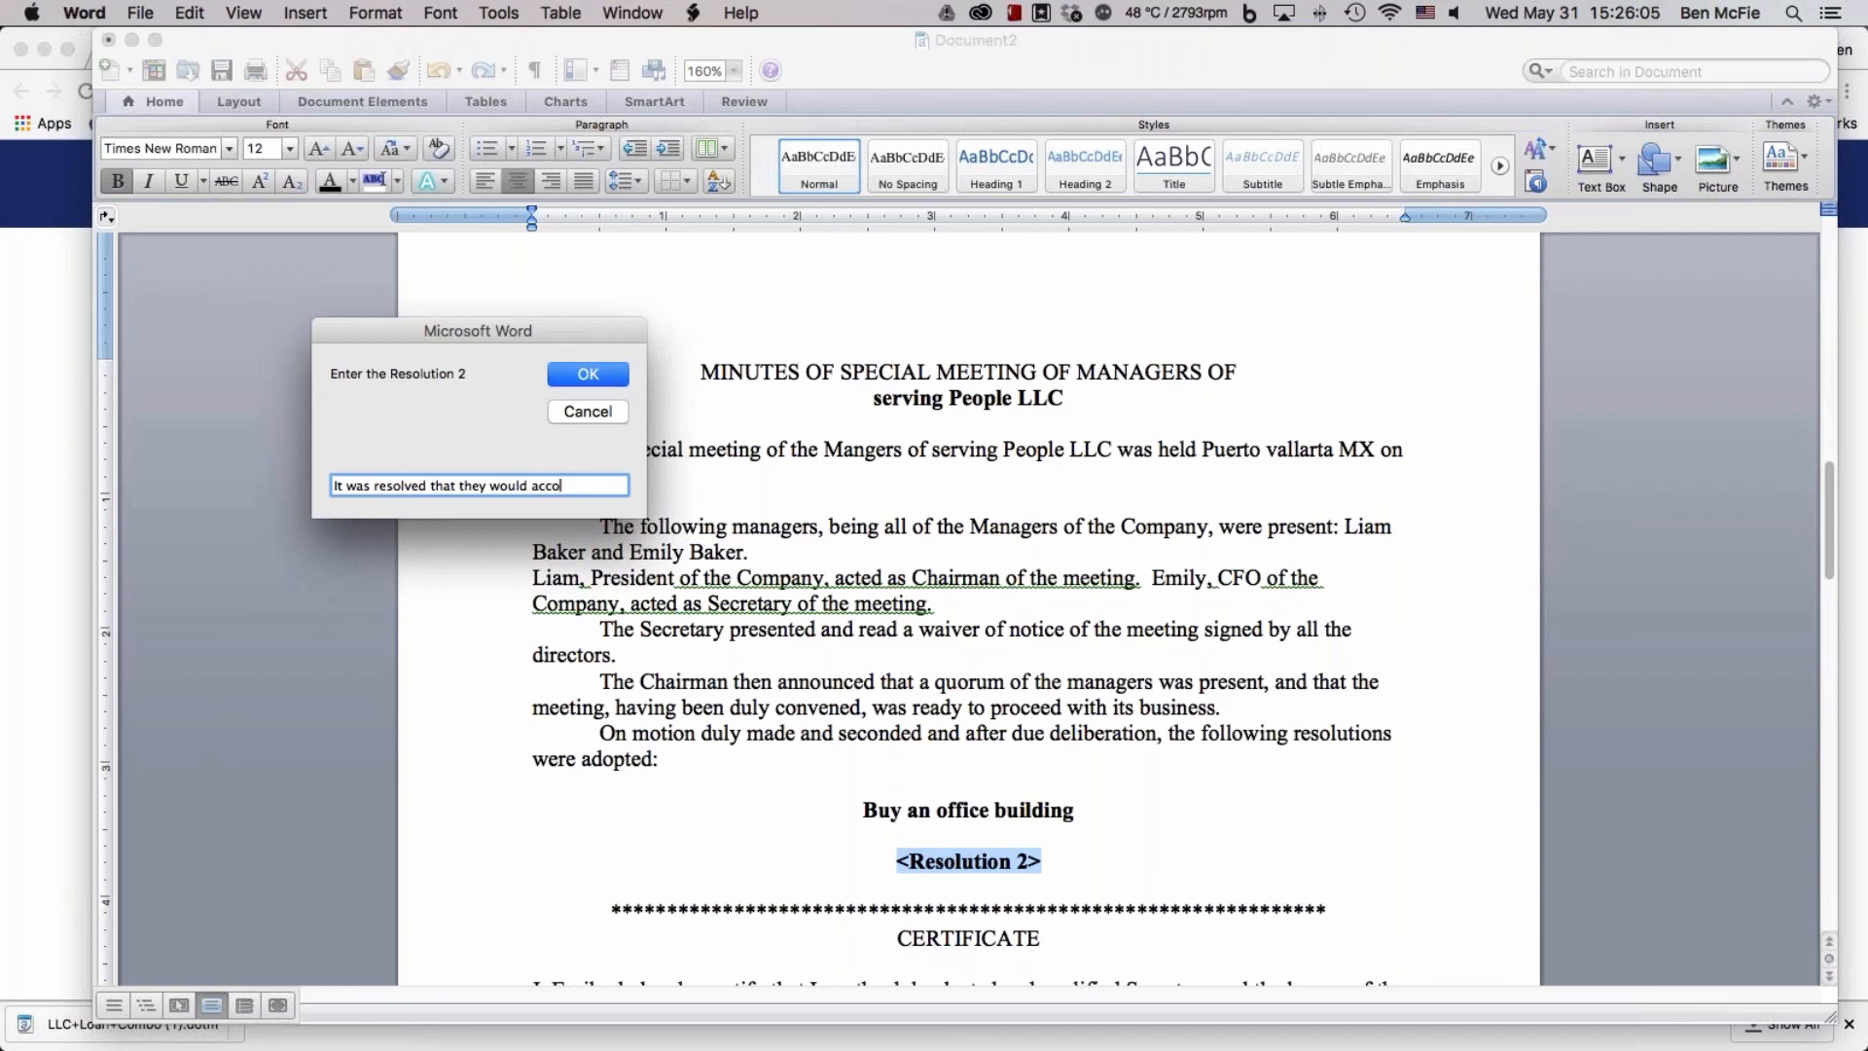
type("mplish the a")
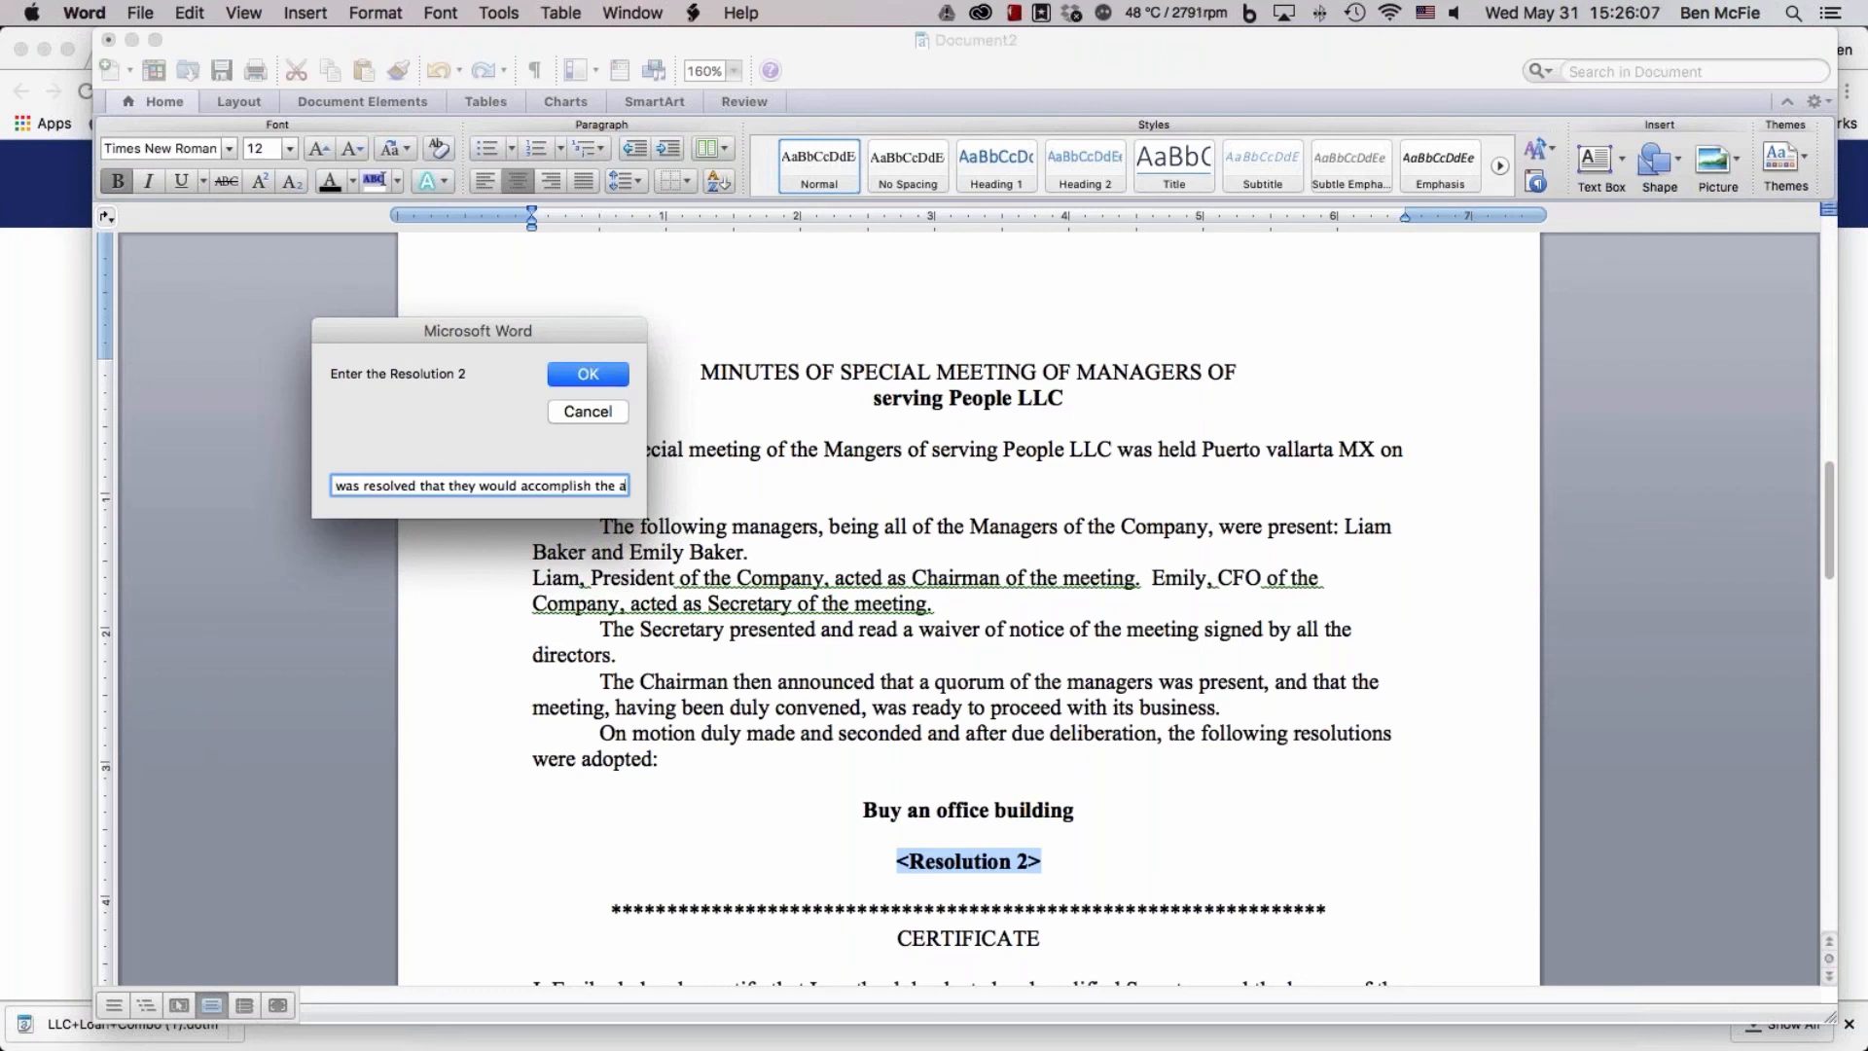
type("bove resol")
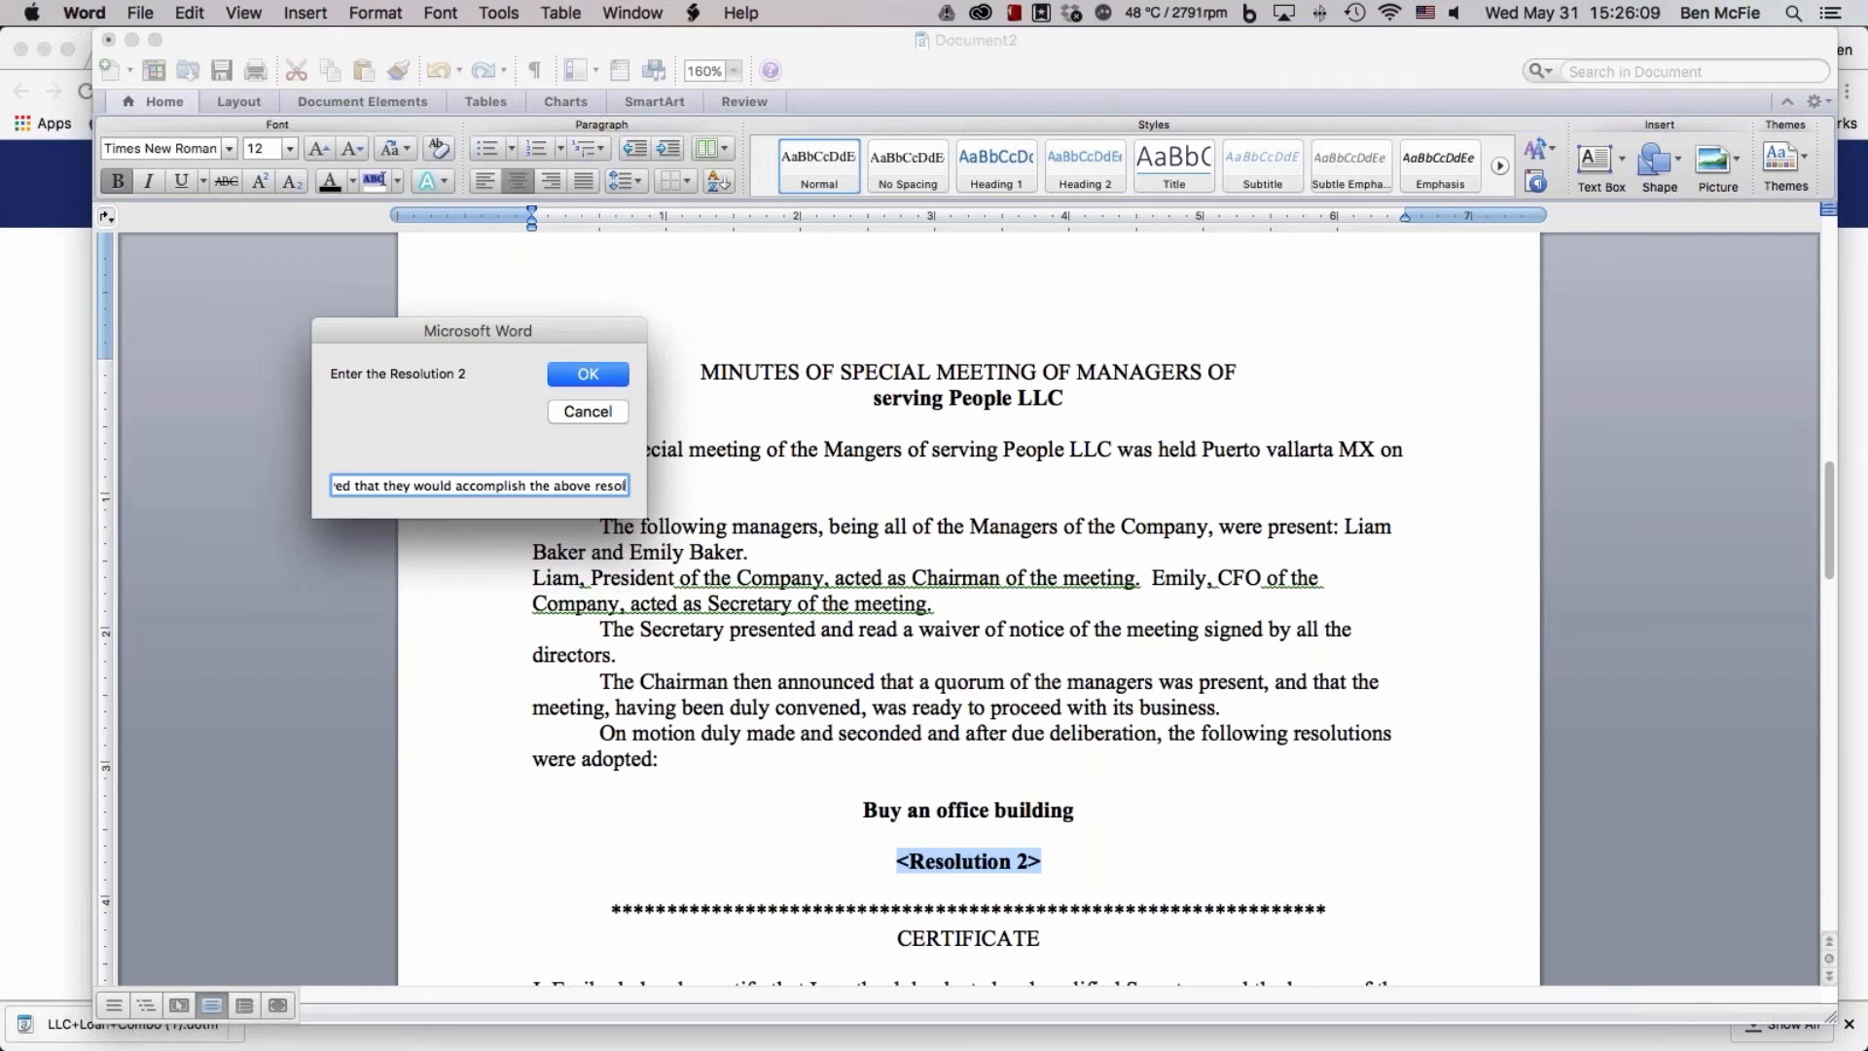
type("ution by borr")
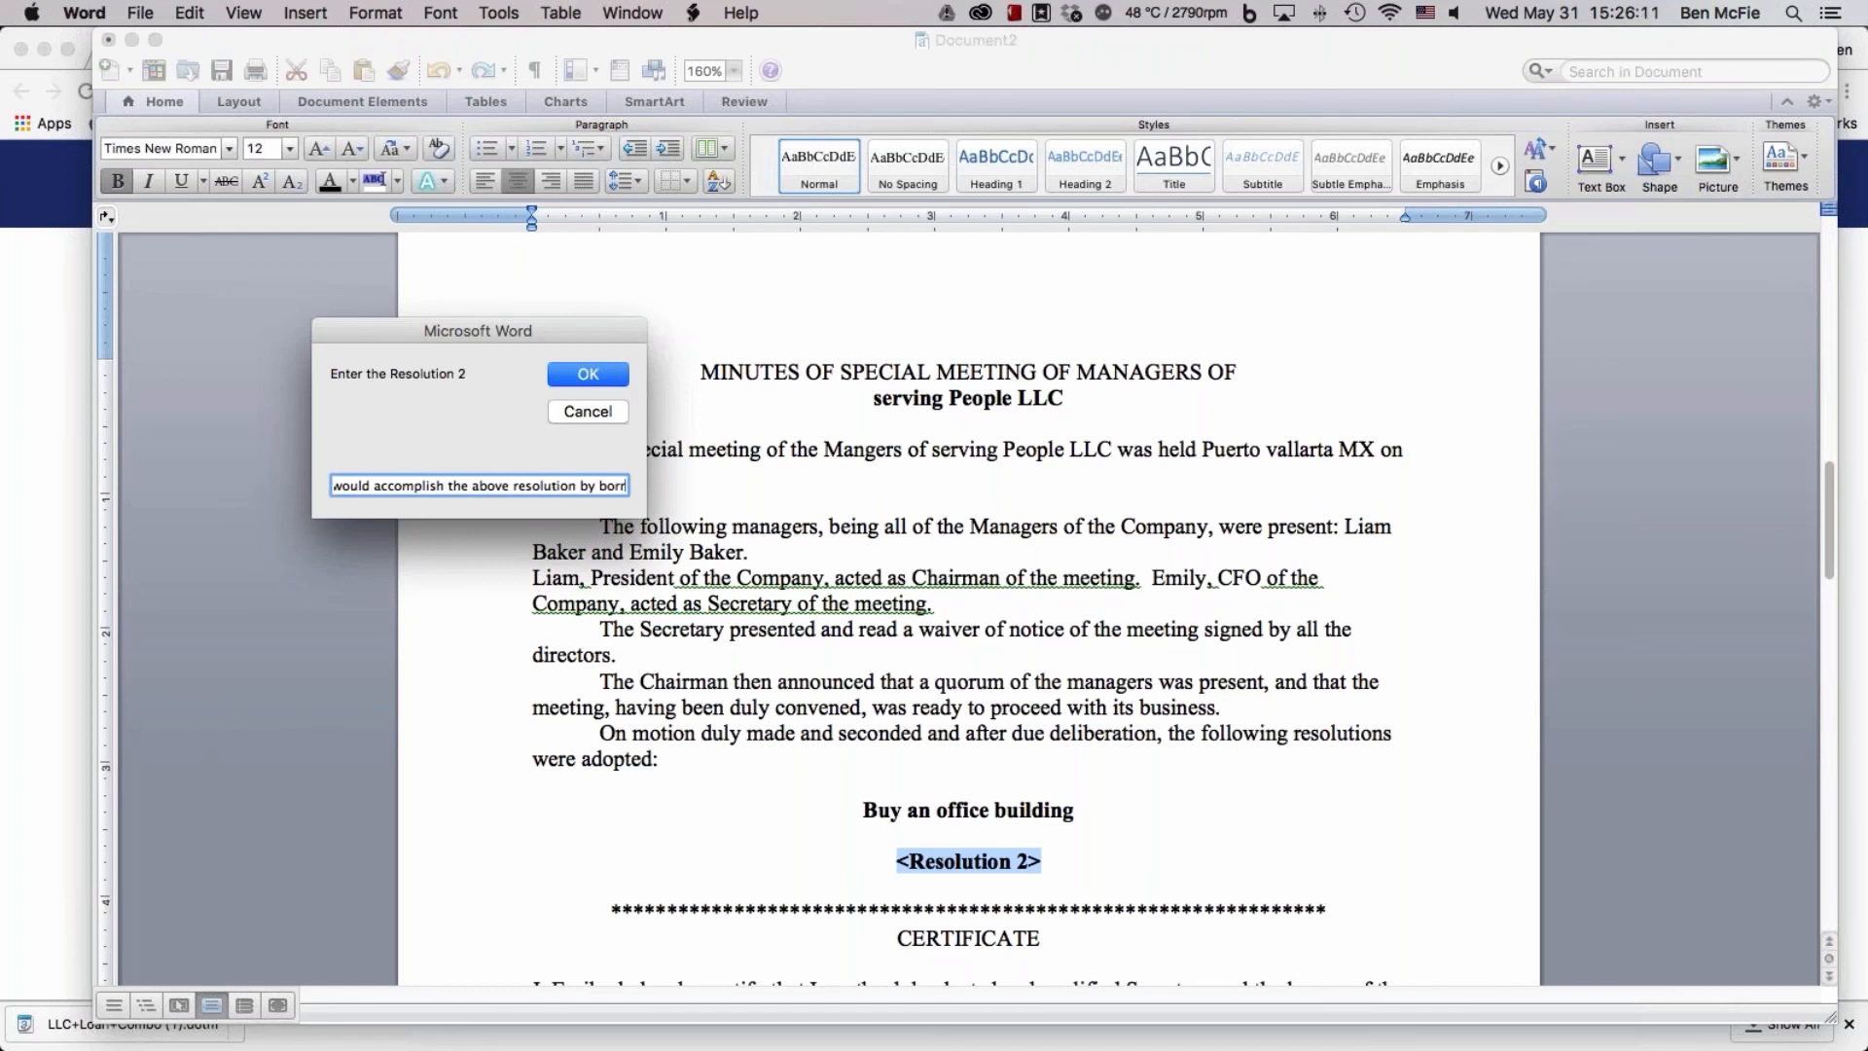
type("owing ")
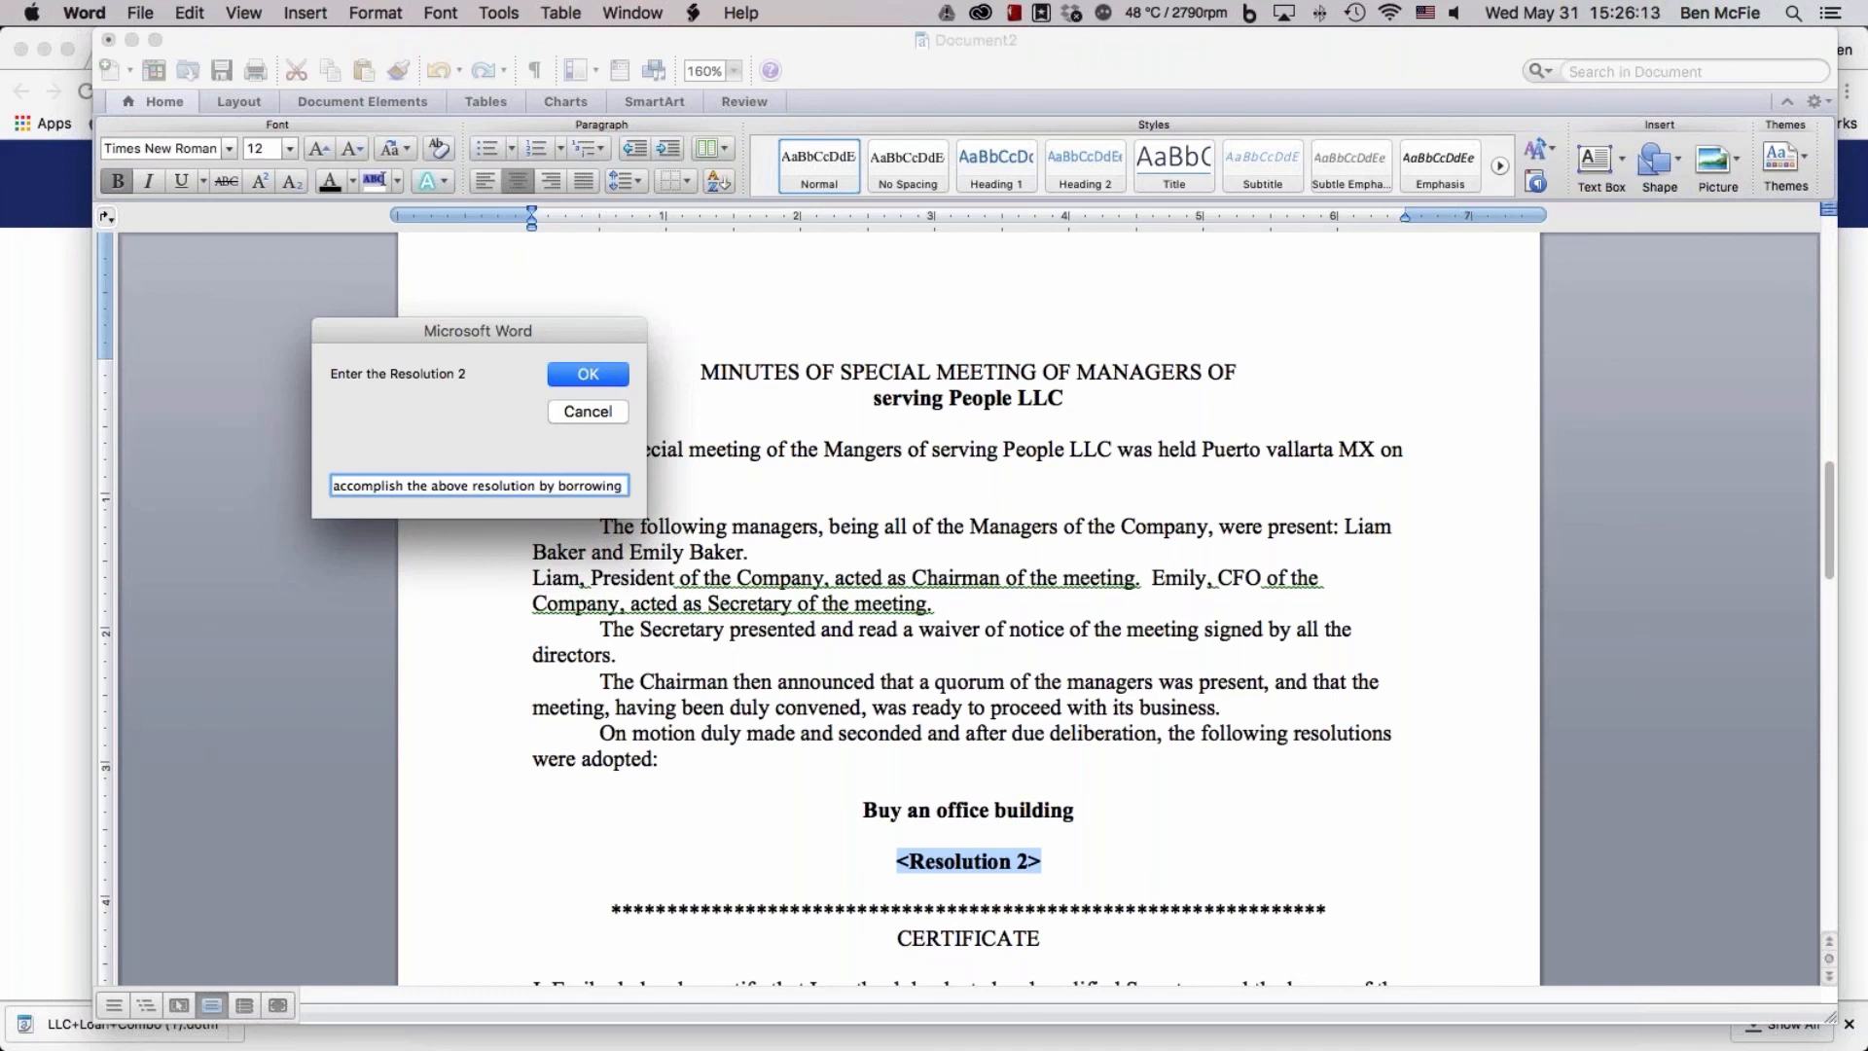
type("40k")
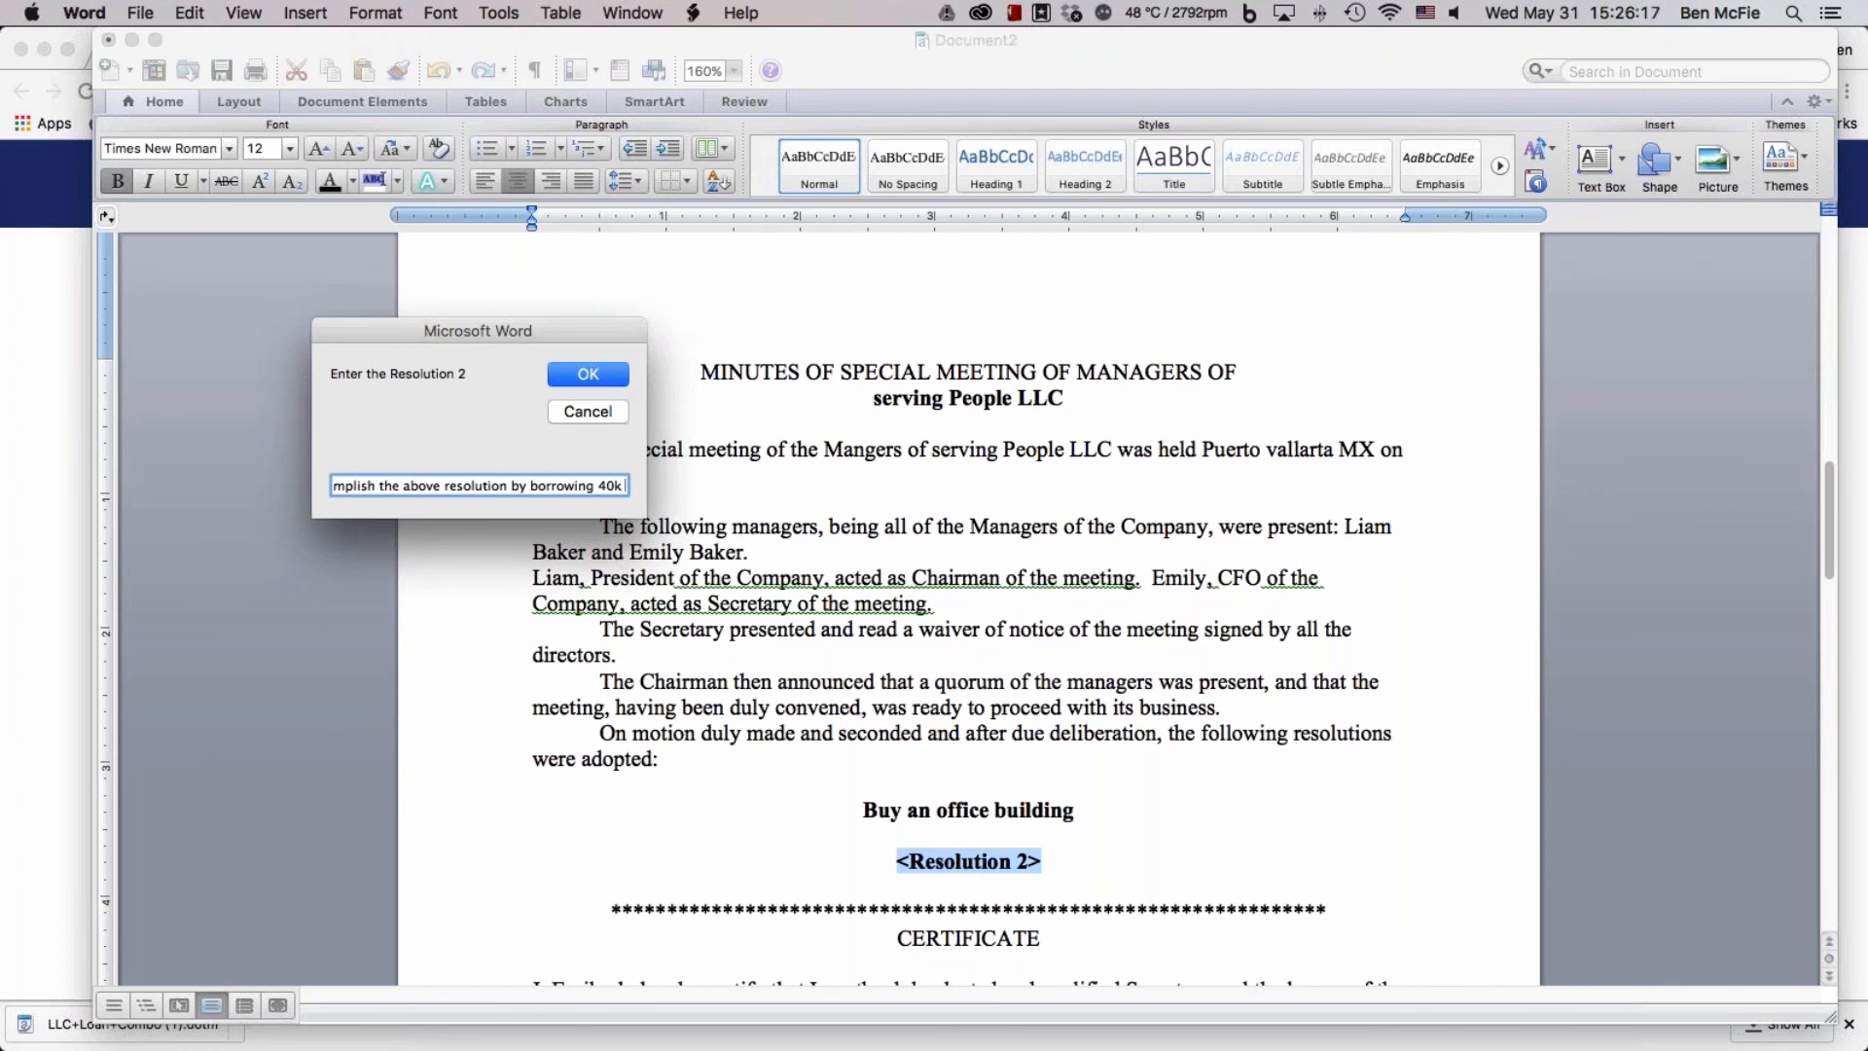
type(" from Liam and Emily")
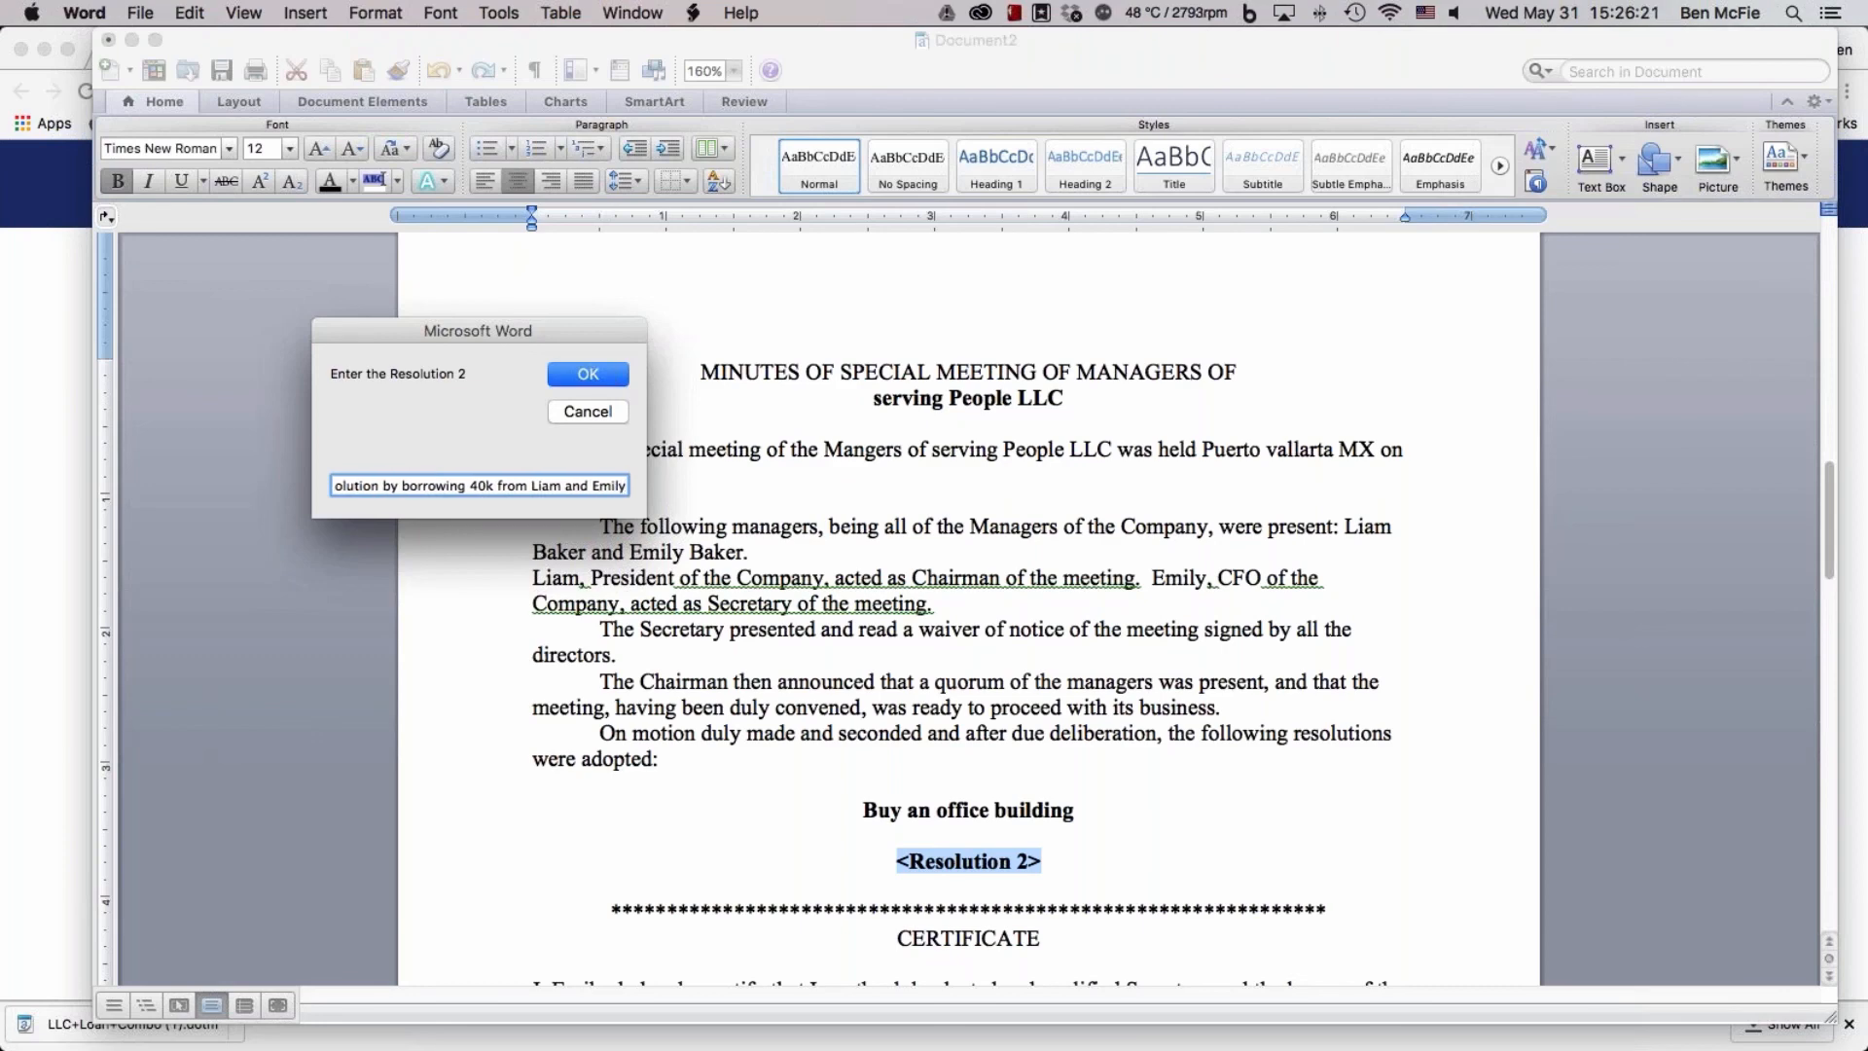
key("Return")
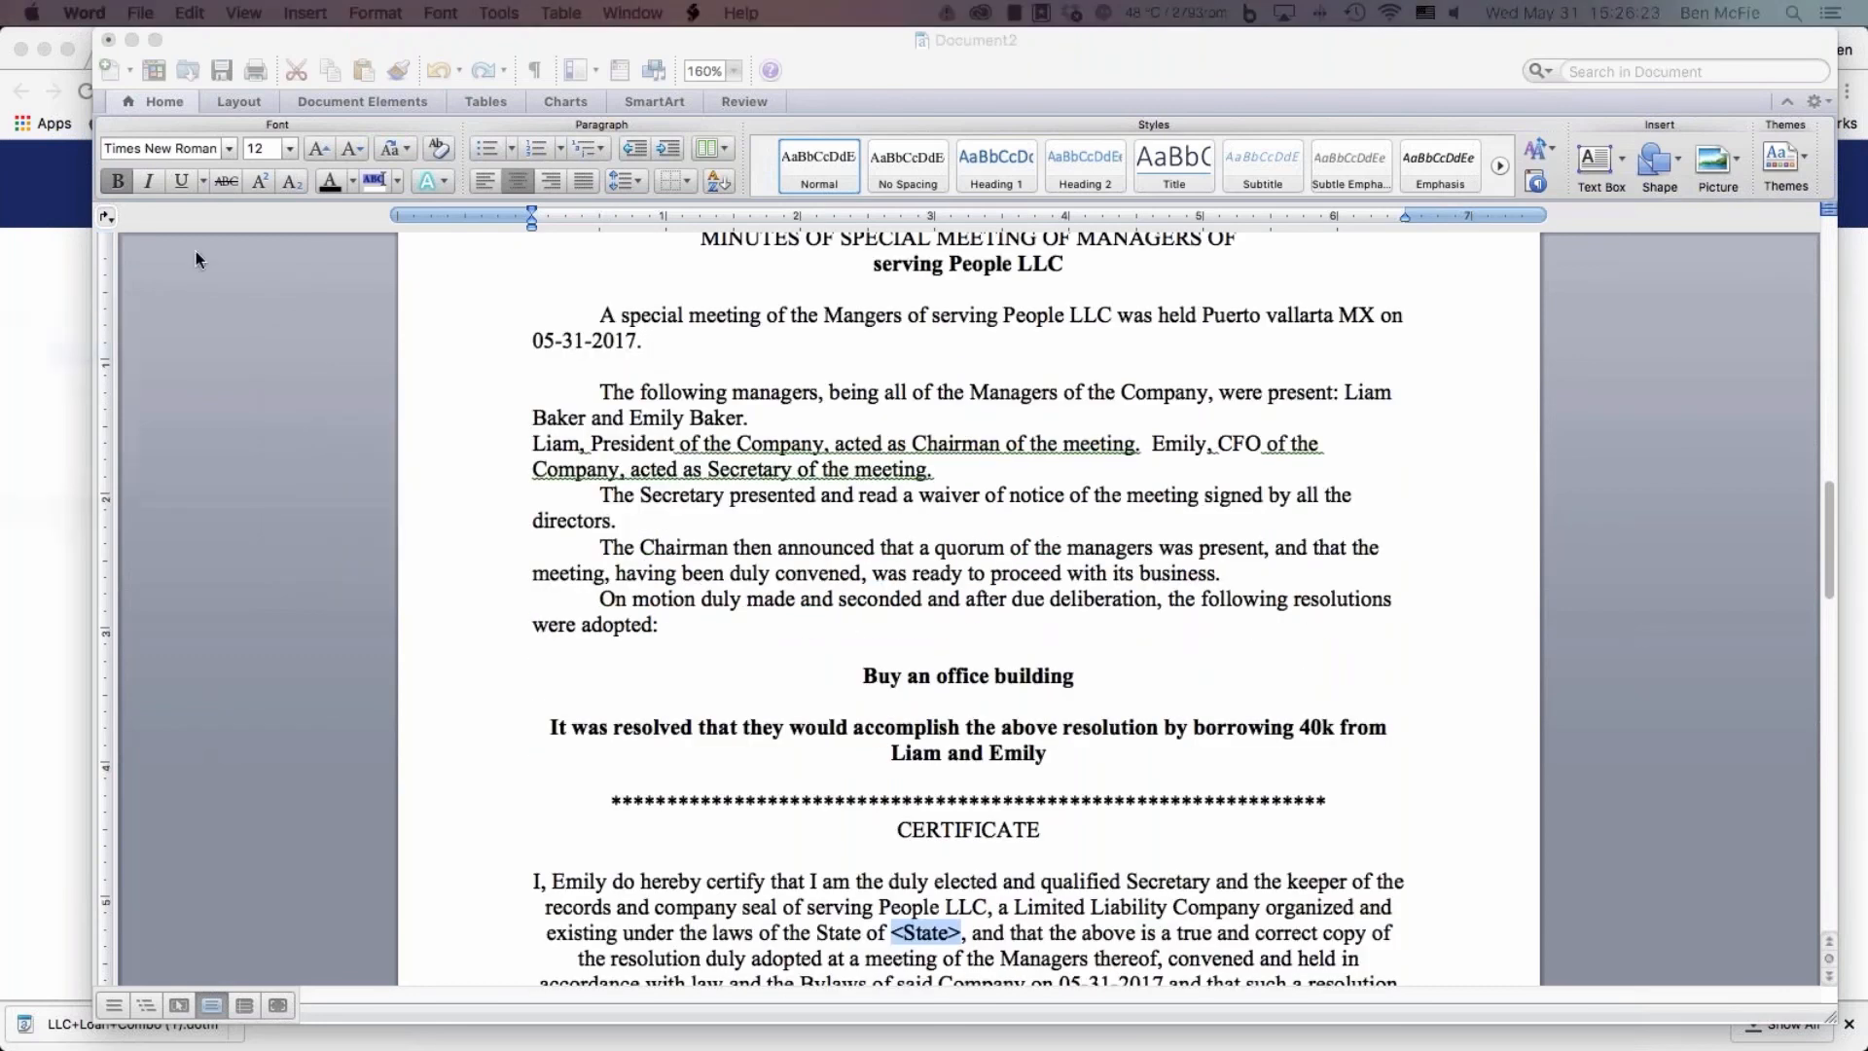
Enter Nevada as the state of organization in the minutes' certificate
left_click_drag(687, 200, 642, 349)
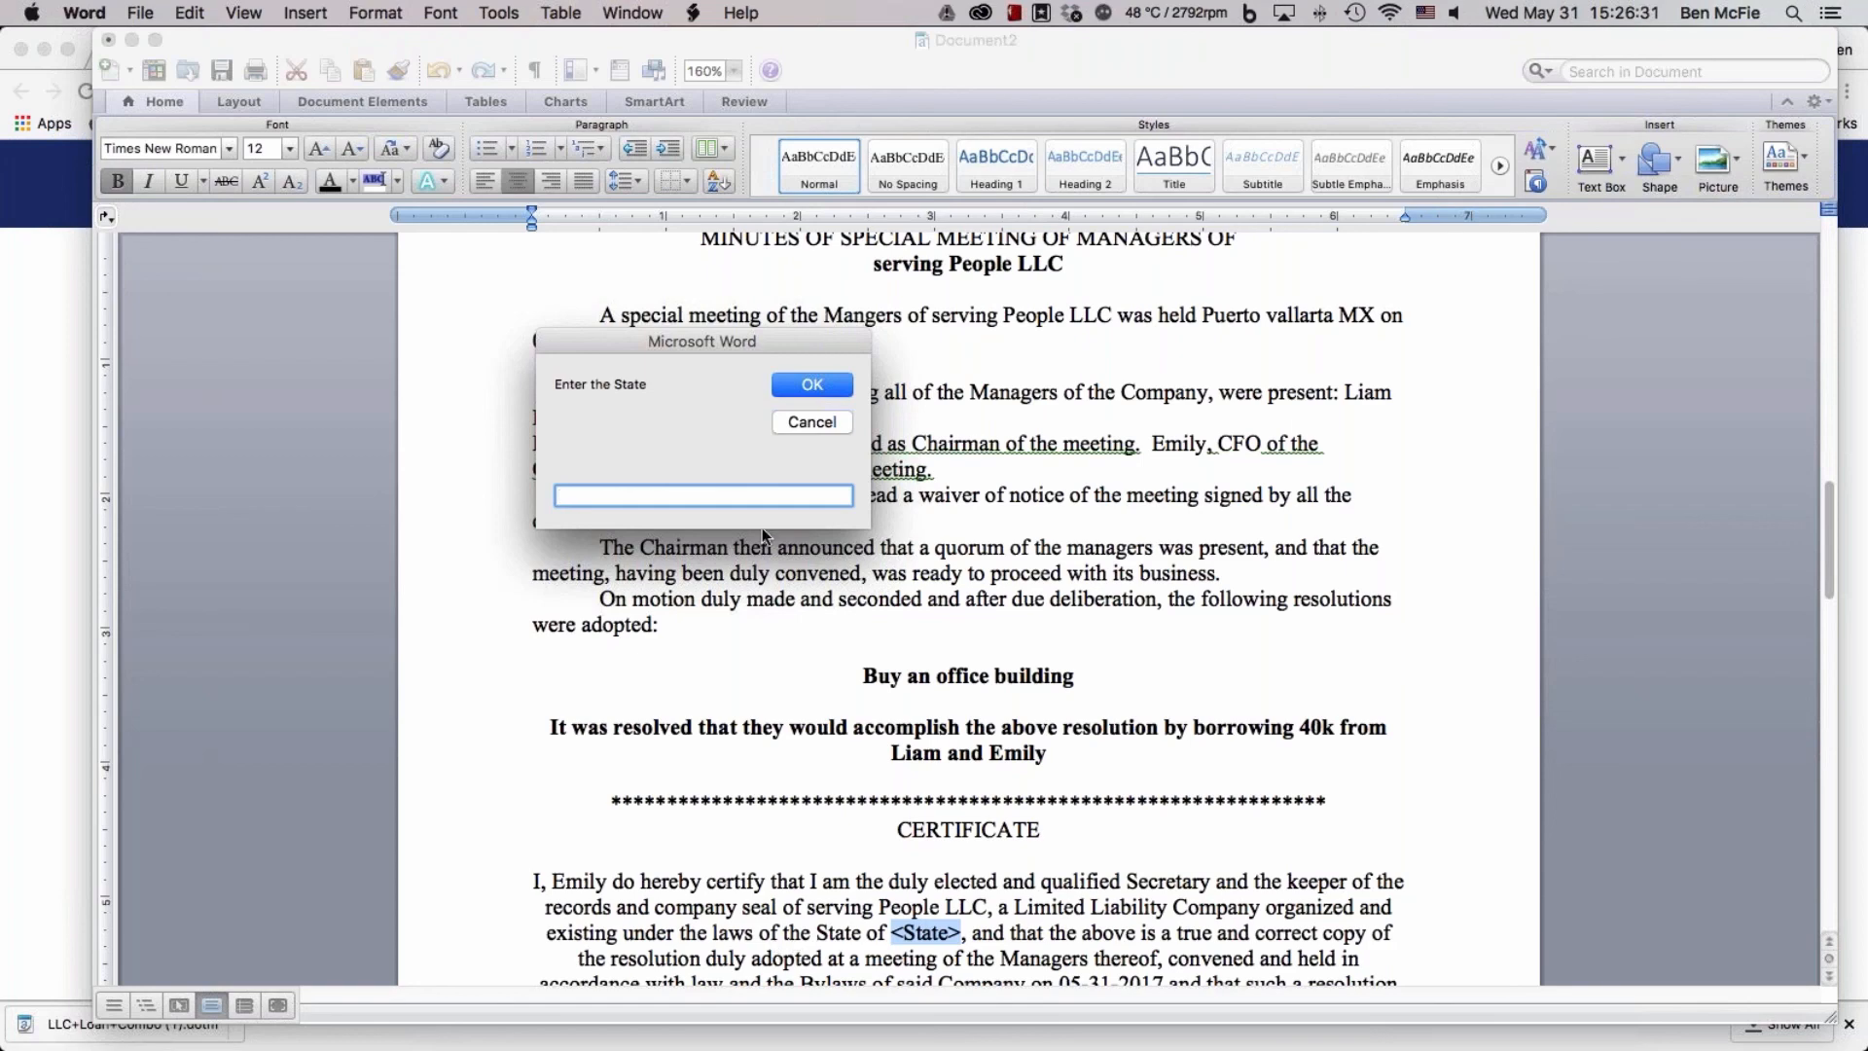
type("New")
type("ada")
key("Return")
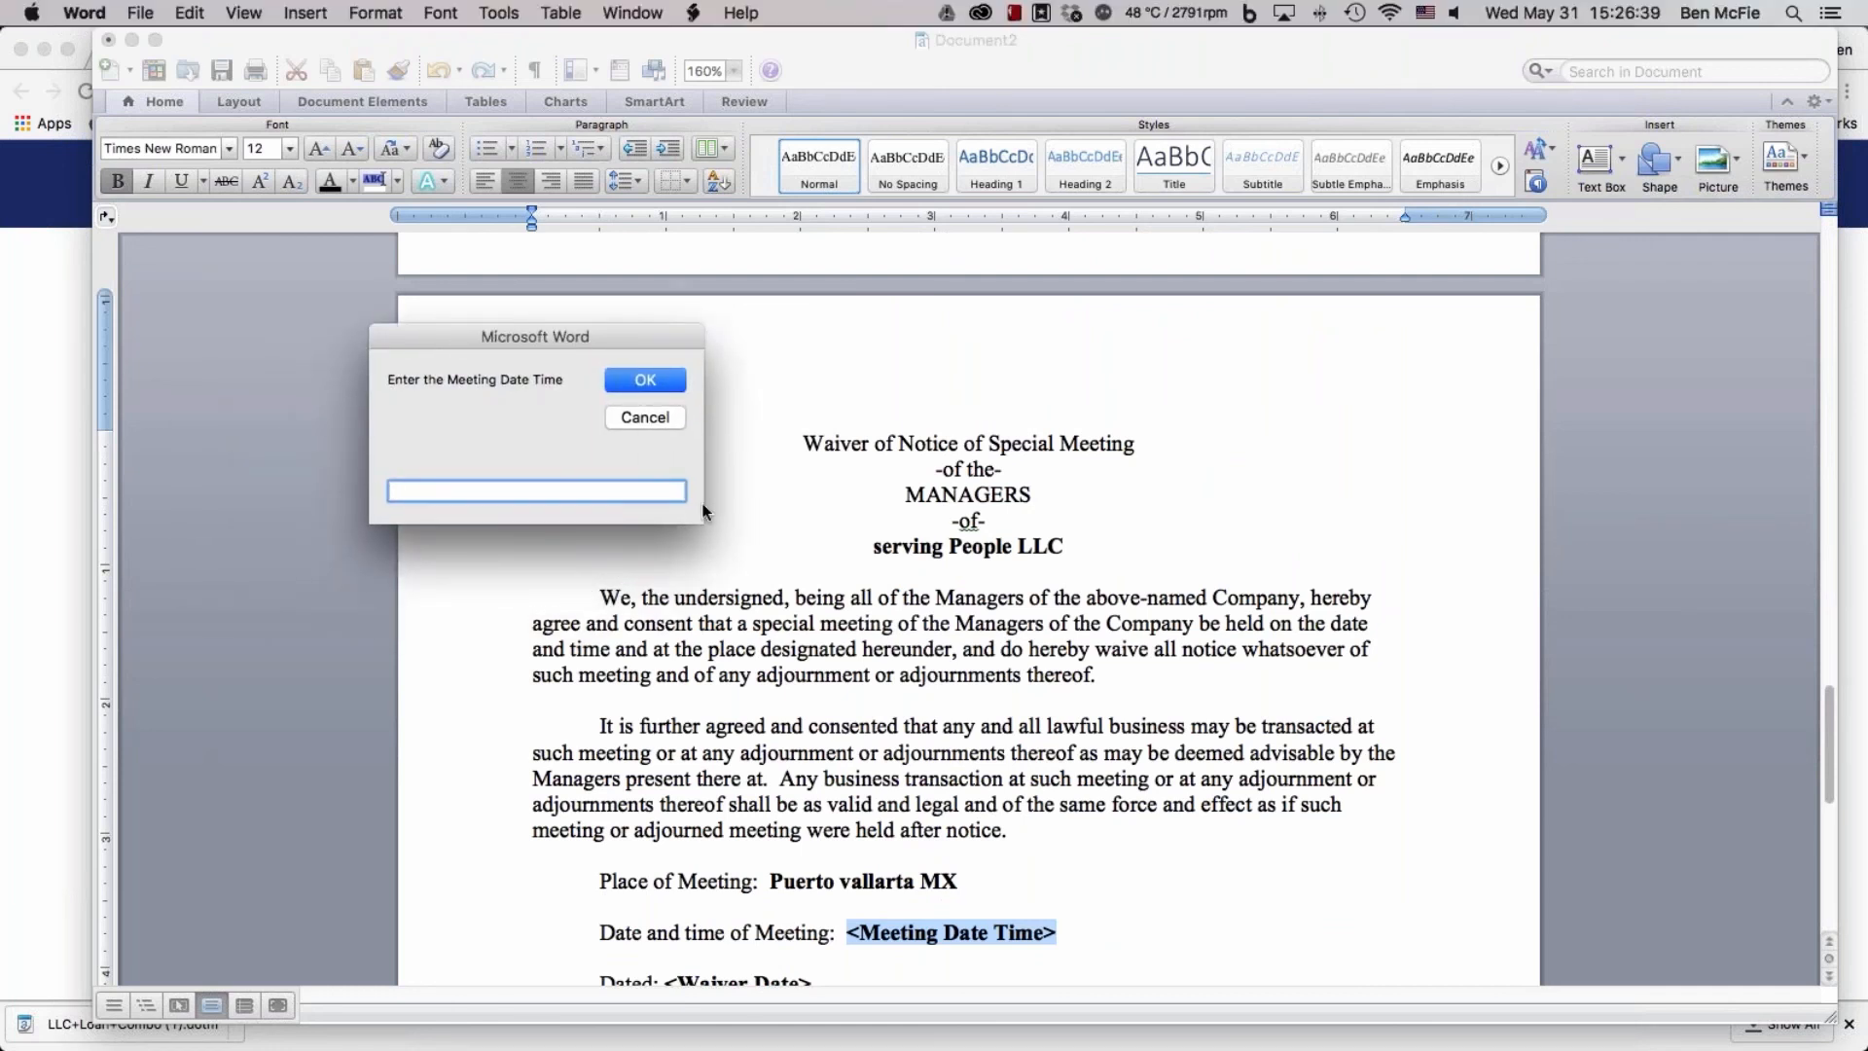
Set the waiver's meeting date and time to "05-31-2017 at 10am" and the waiver date to 05-20-2017
type("05-31-2017 at 10am")
key("Return")
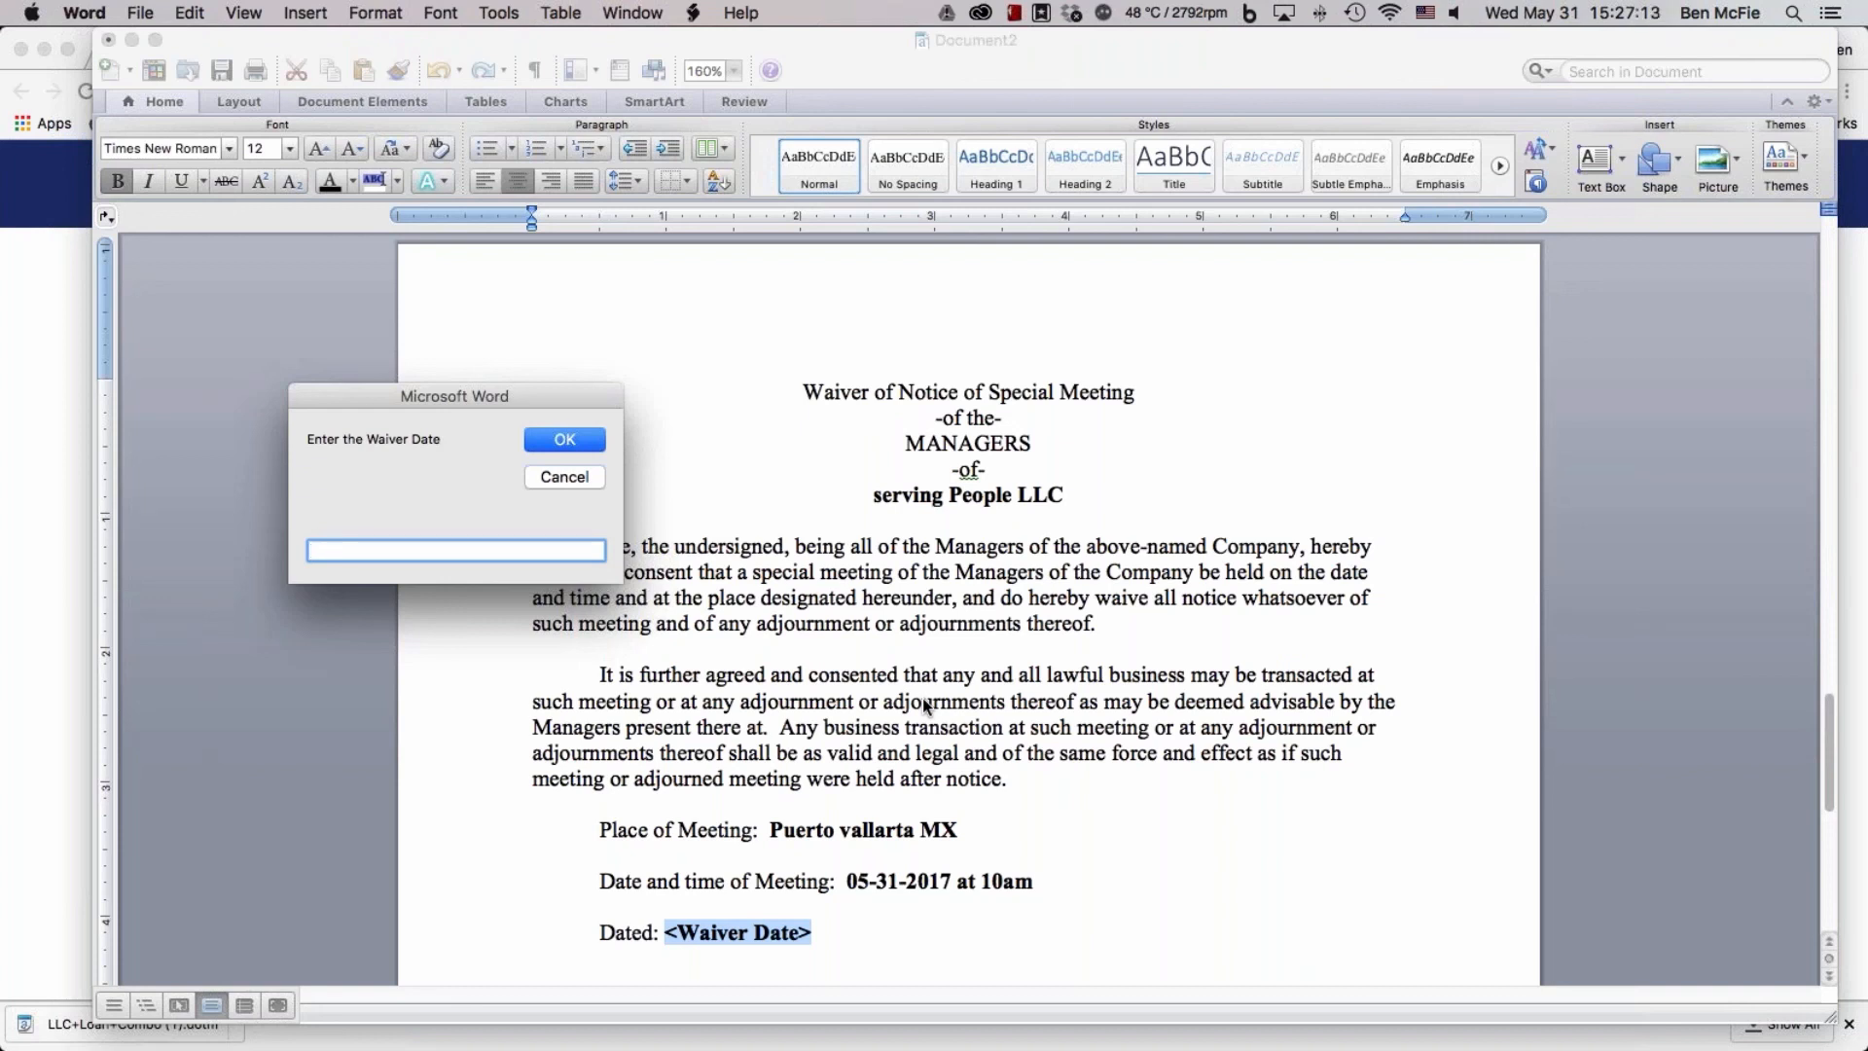
type("05-20-2017")
left_click(570, 440)
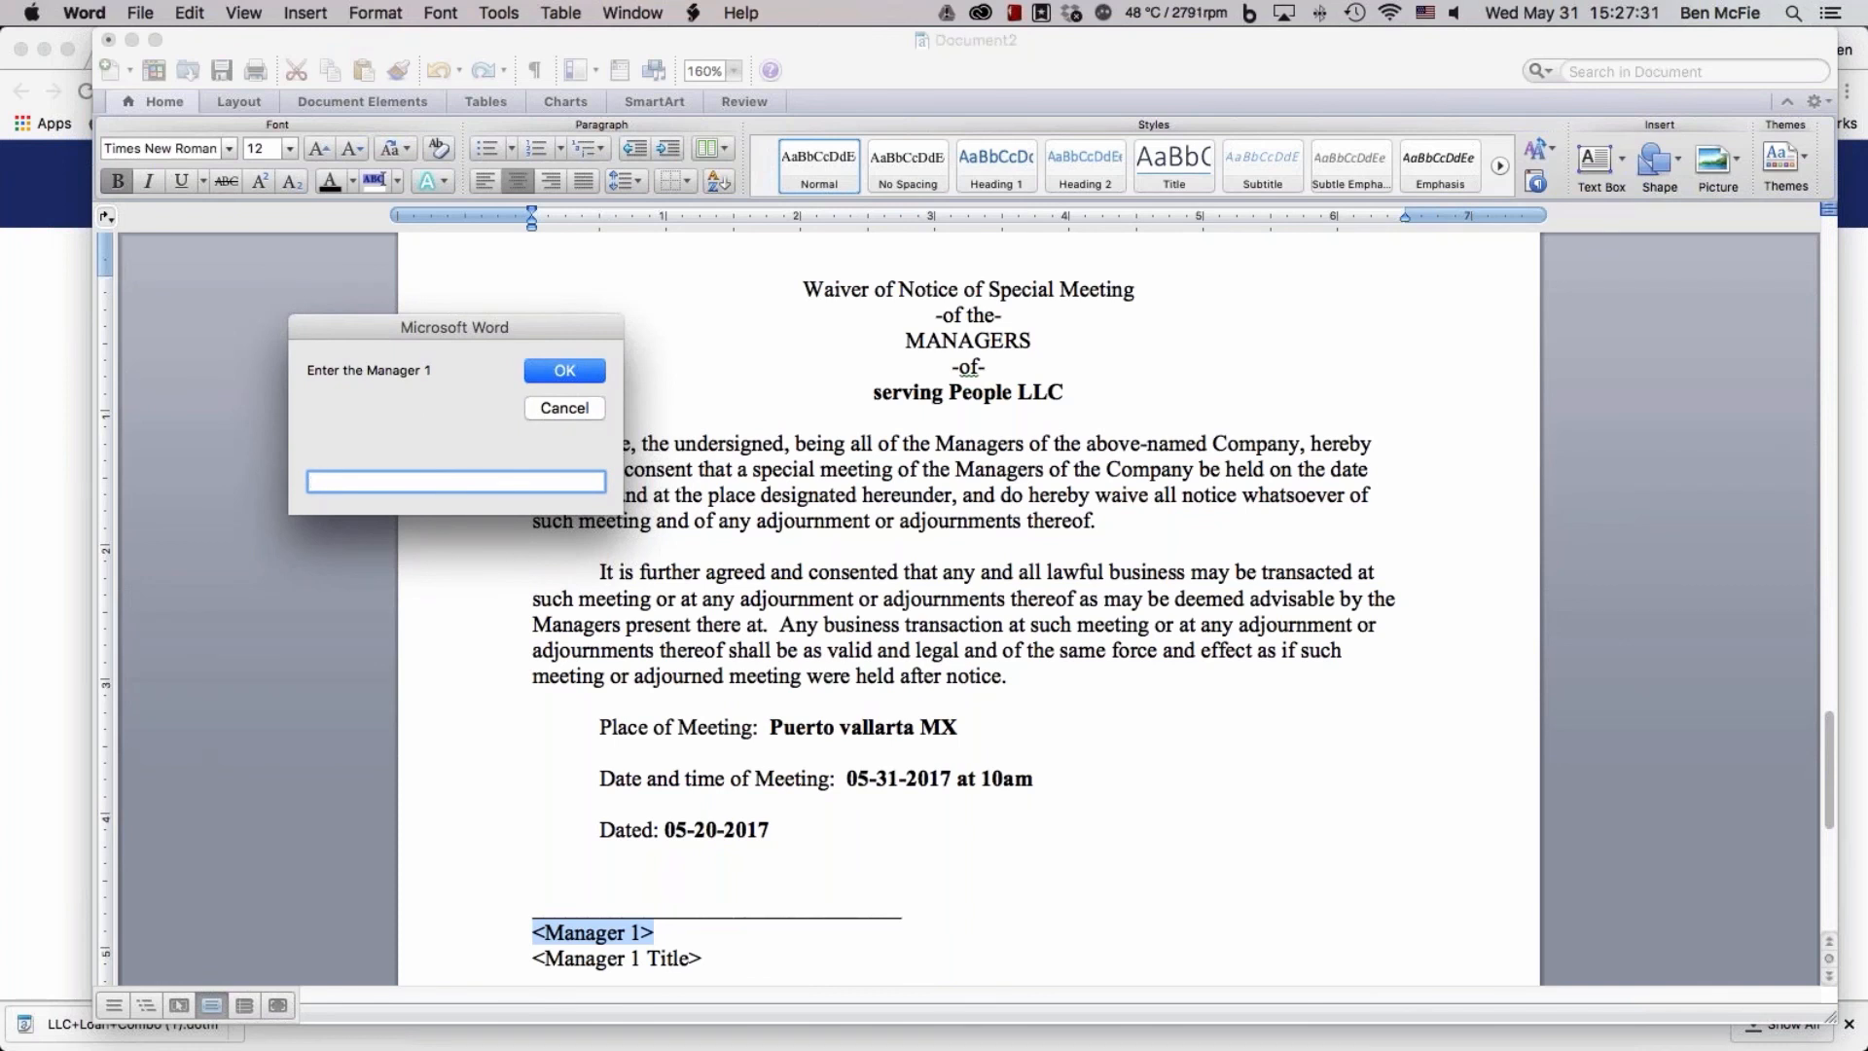
Fill in the waiver's first signature block with Manager 1's first name and the title President
type("Liam")
key("Return")
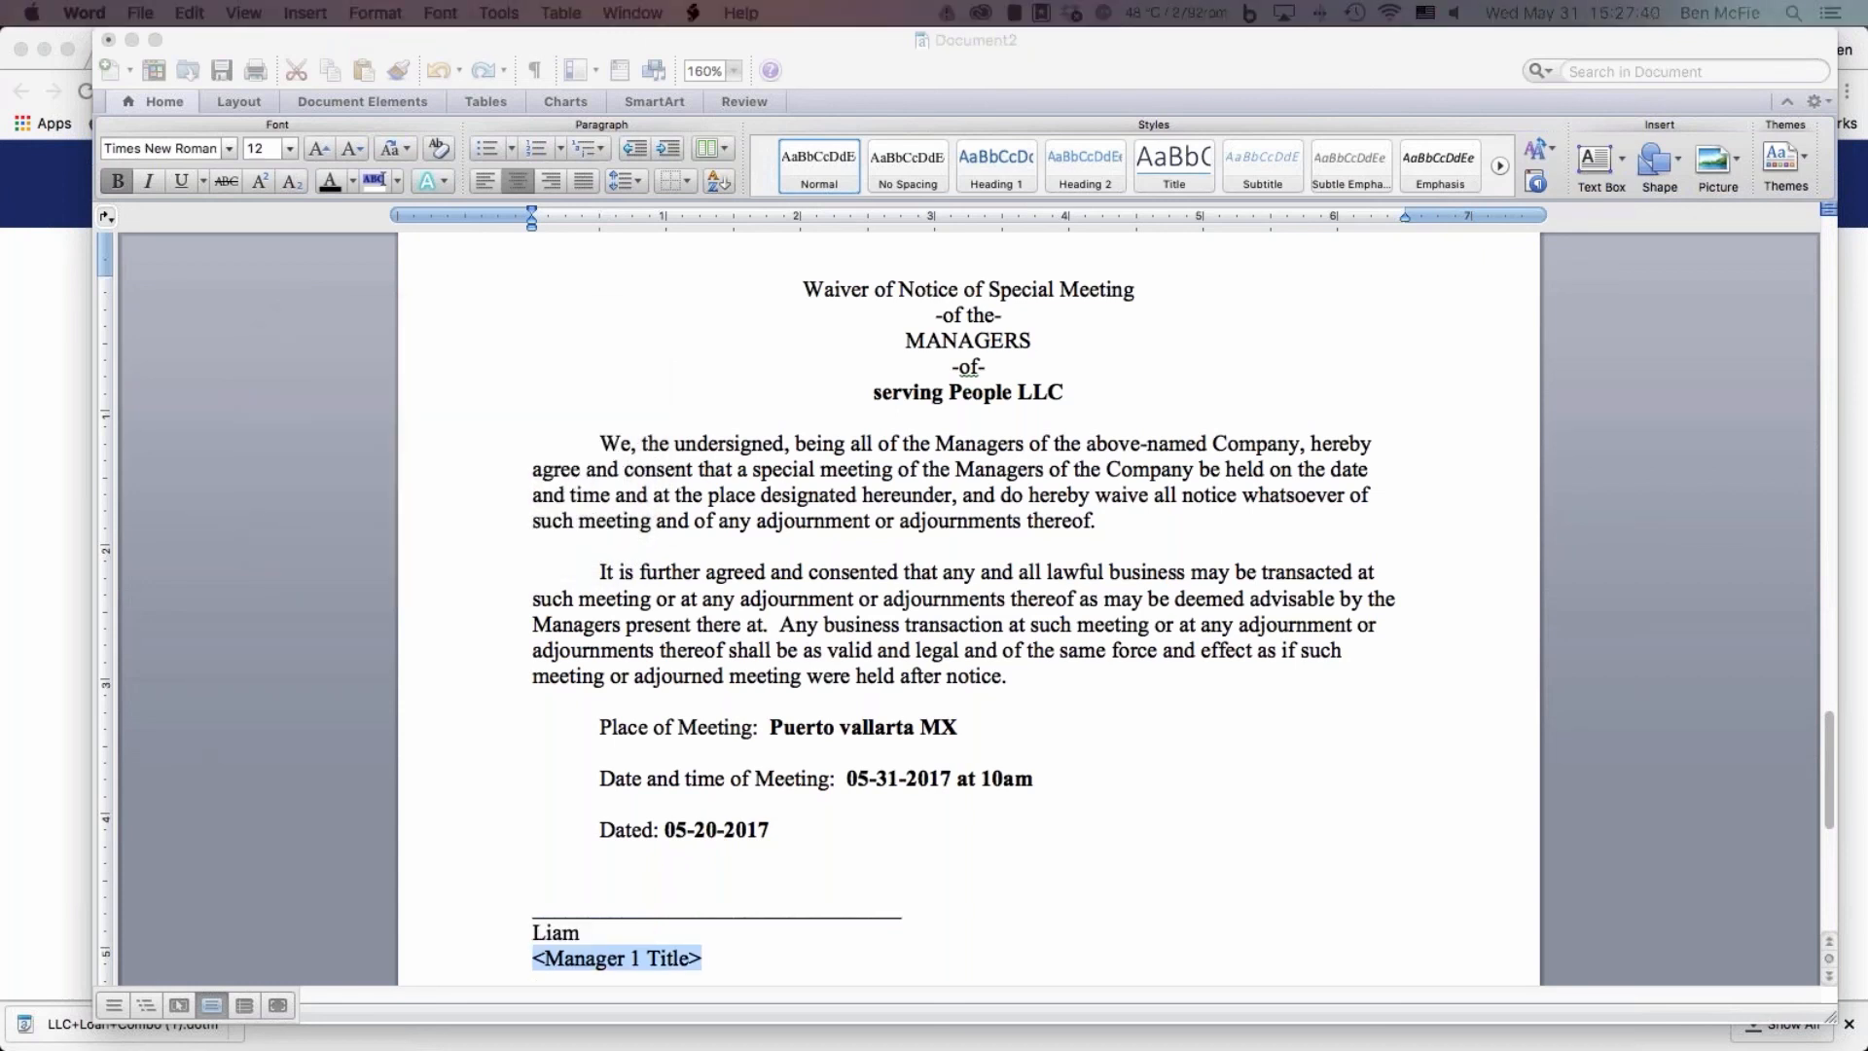
key("Return")
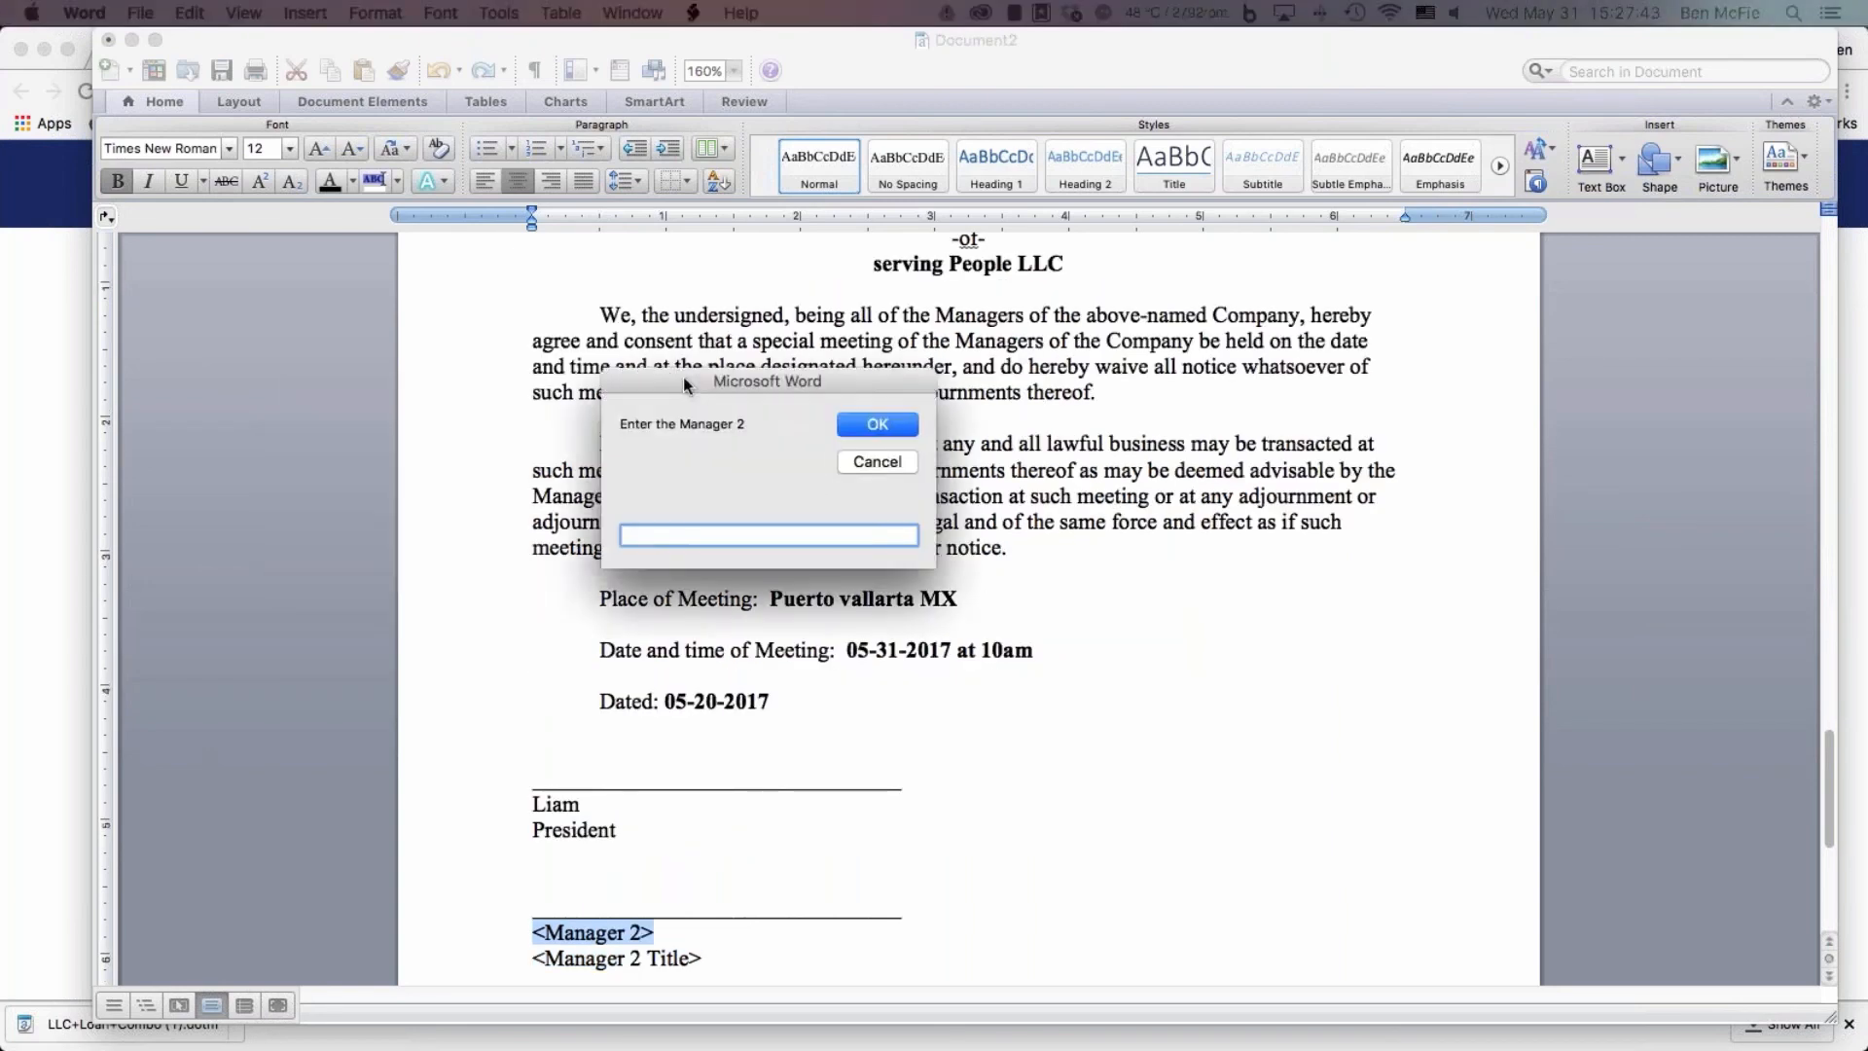
Fill in the waiver's second signature block with Manager 2's first name and the title Chief Financial Officer
type("Emily")
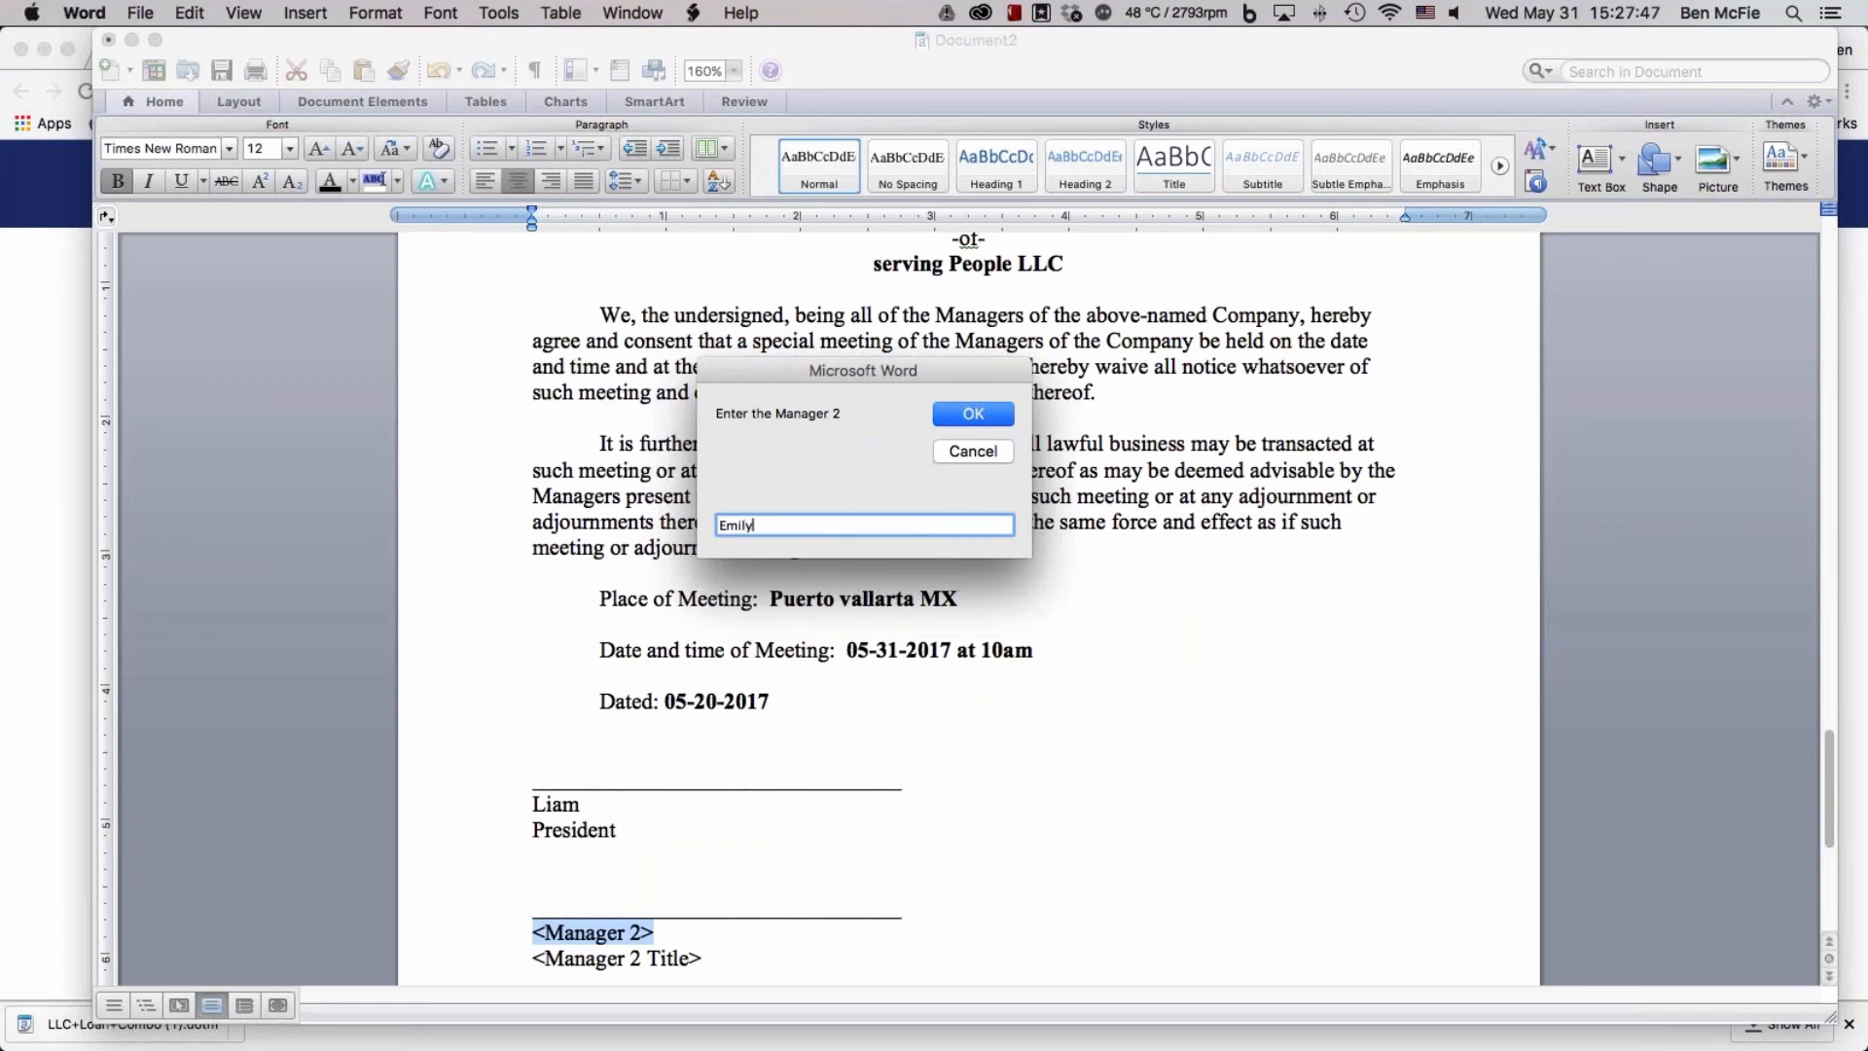
key("Return")
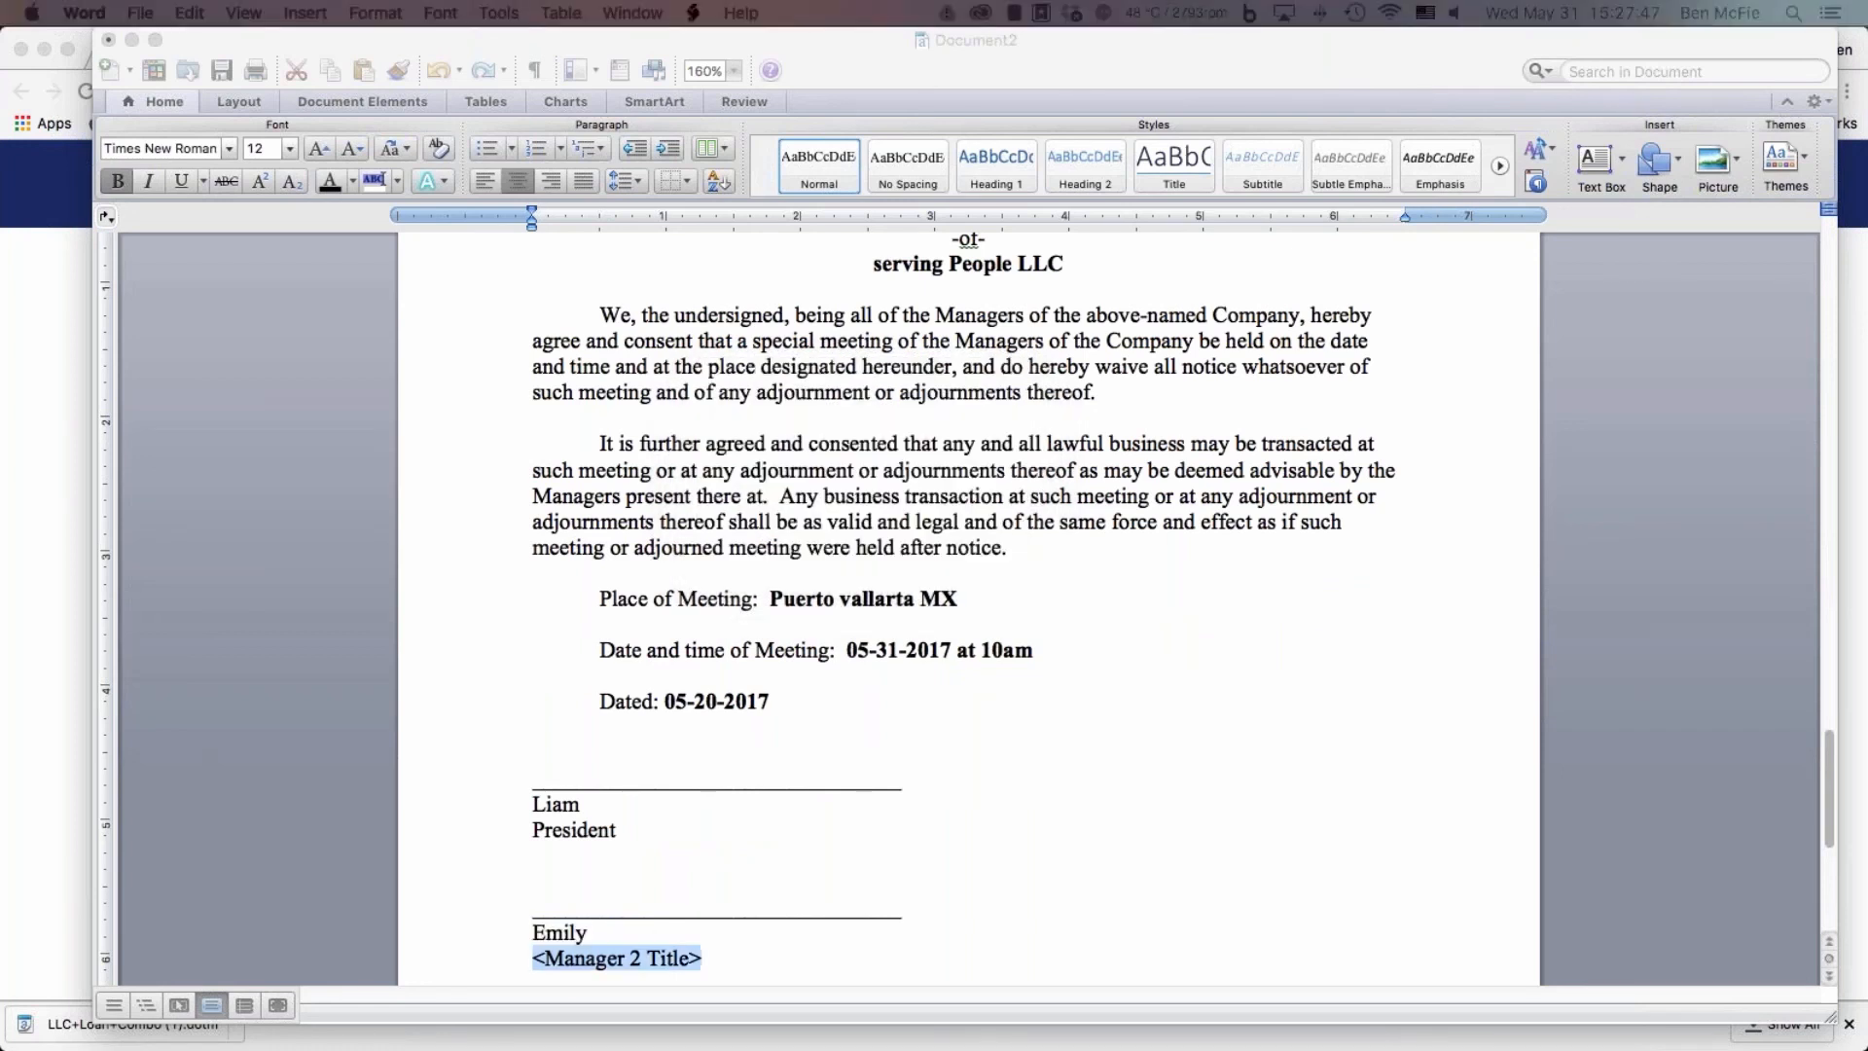
left_click_drag(283, 304, 844, 346)
type("Chie")
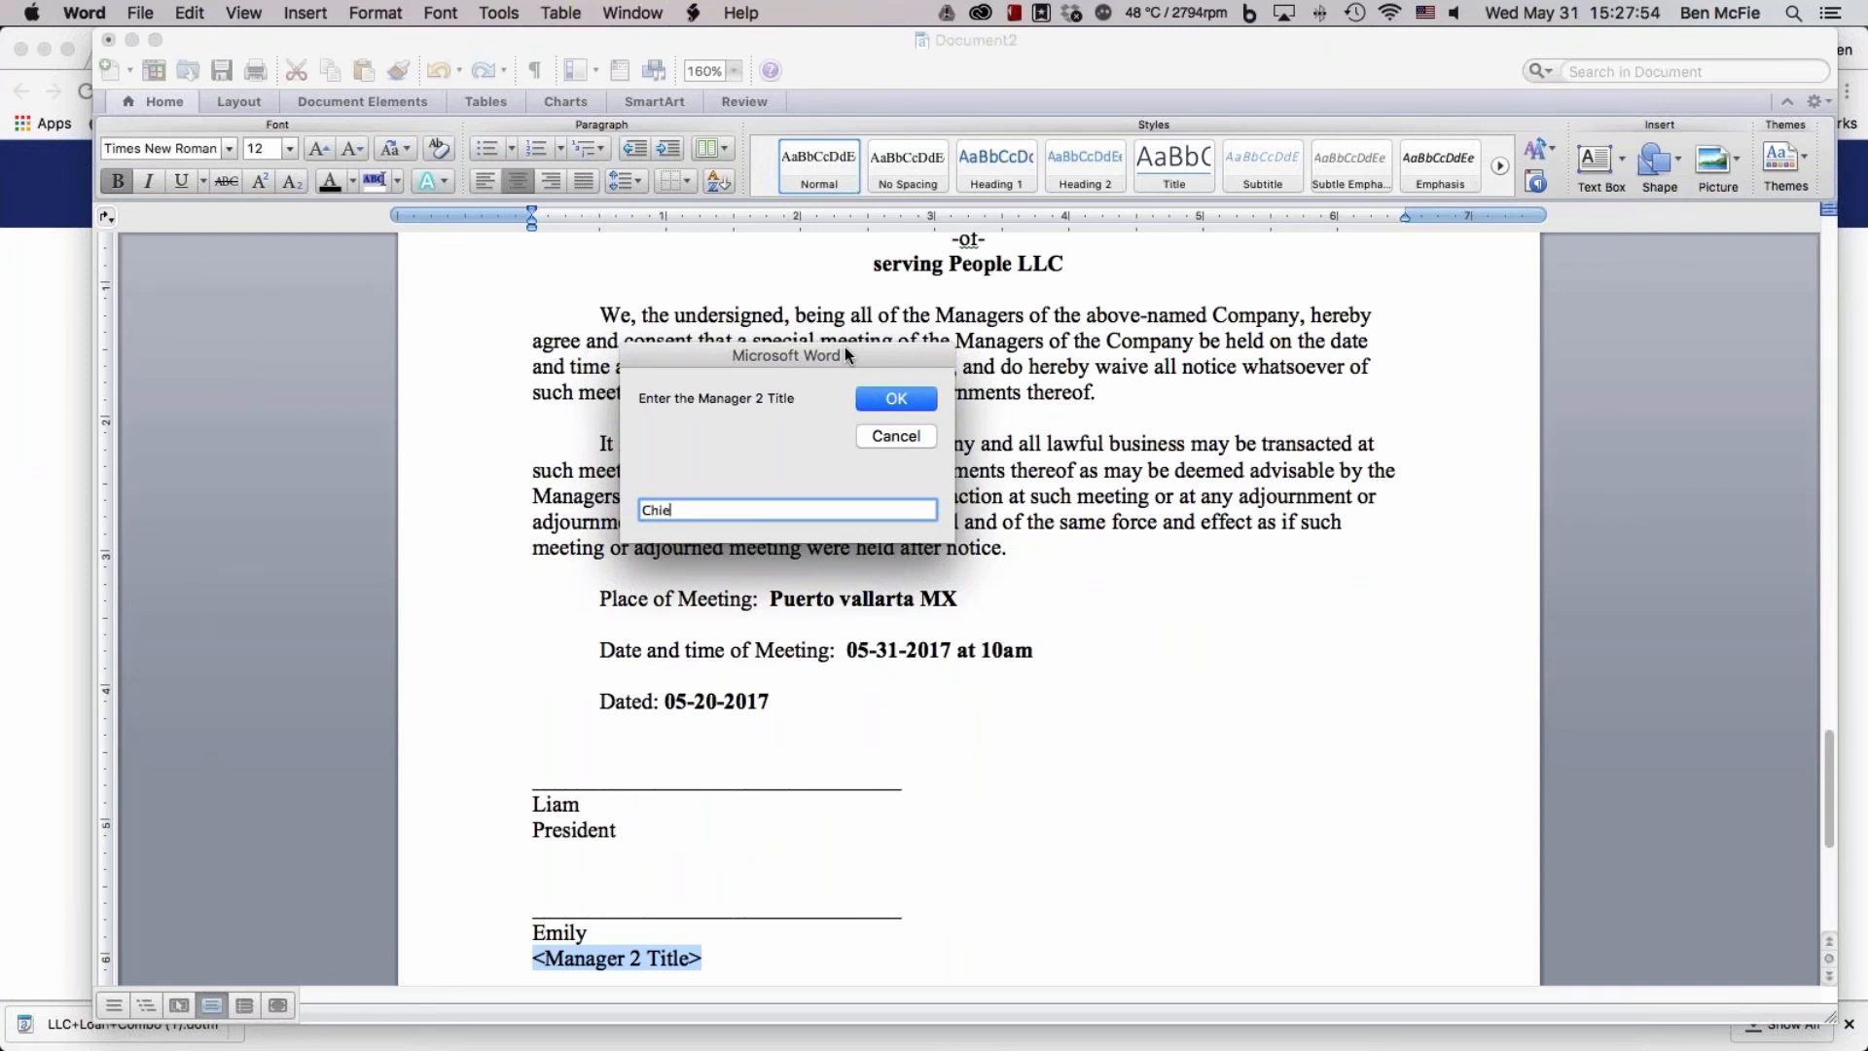
type("f Financial Of")
key("BackSpace")
type("fficer")
key("Return")
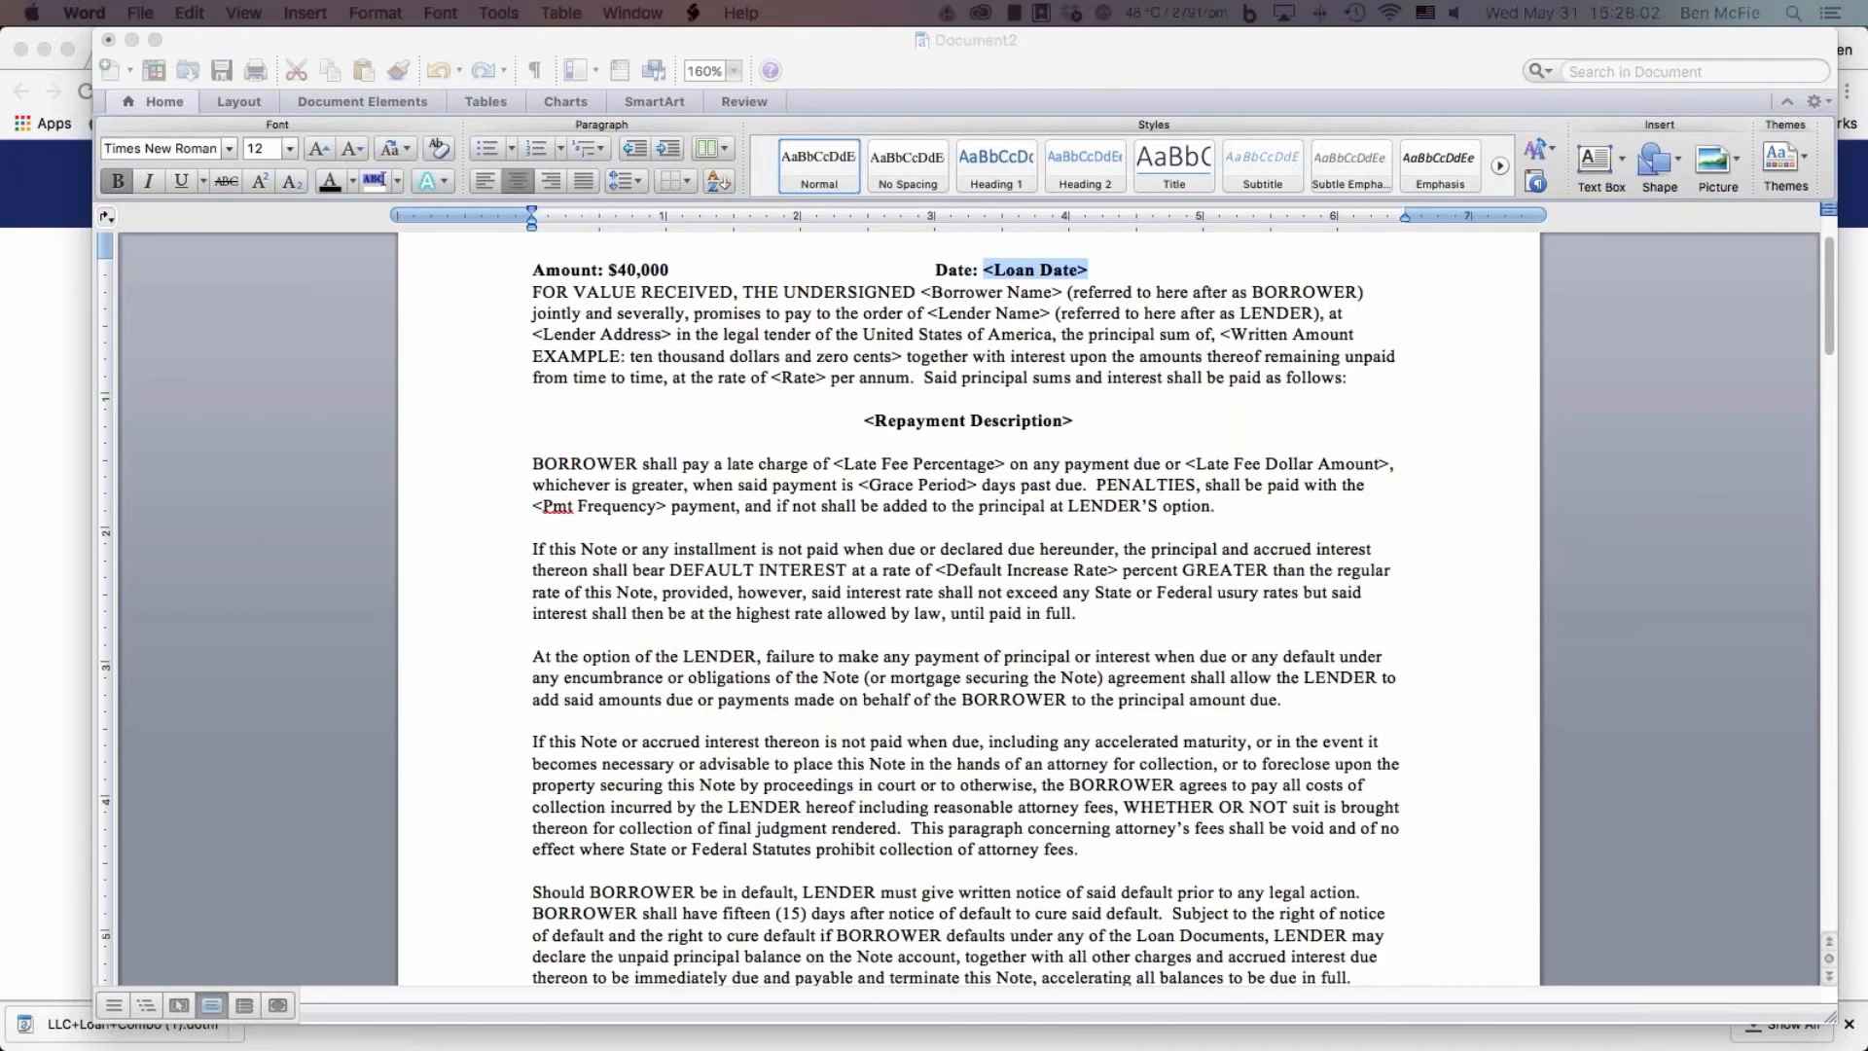
Cancel the automated field prompts at the promissory note's Loan Date
left_click_drag(286, 405, 388, 392)
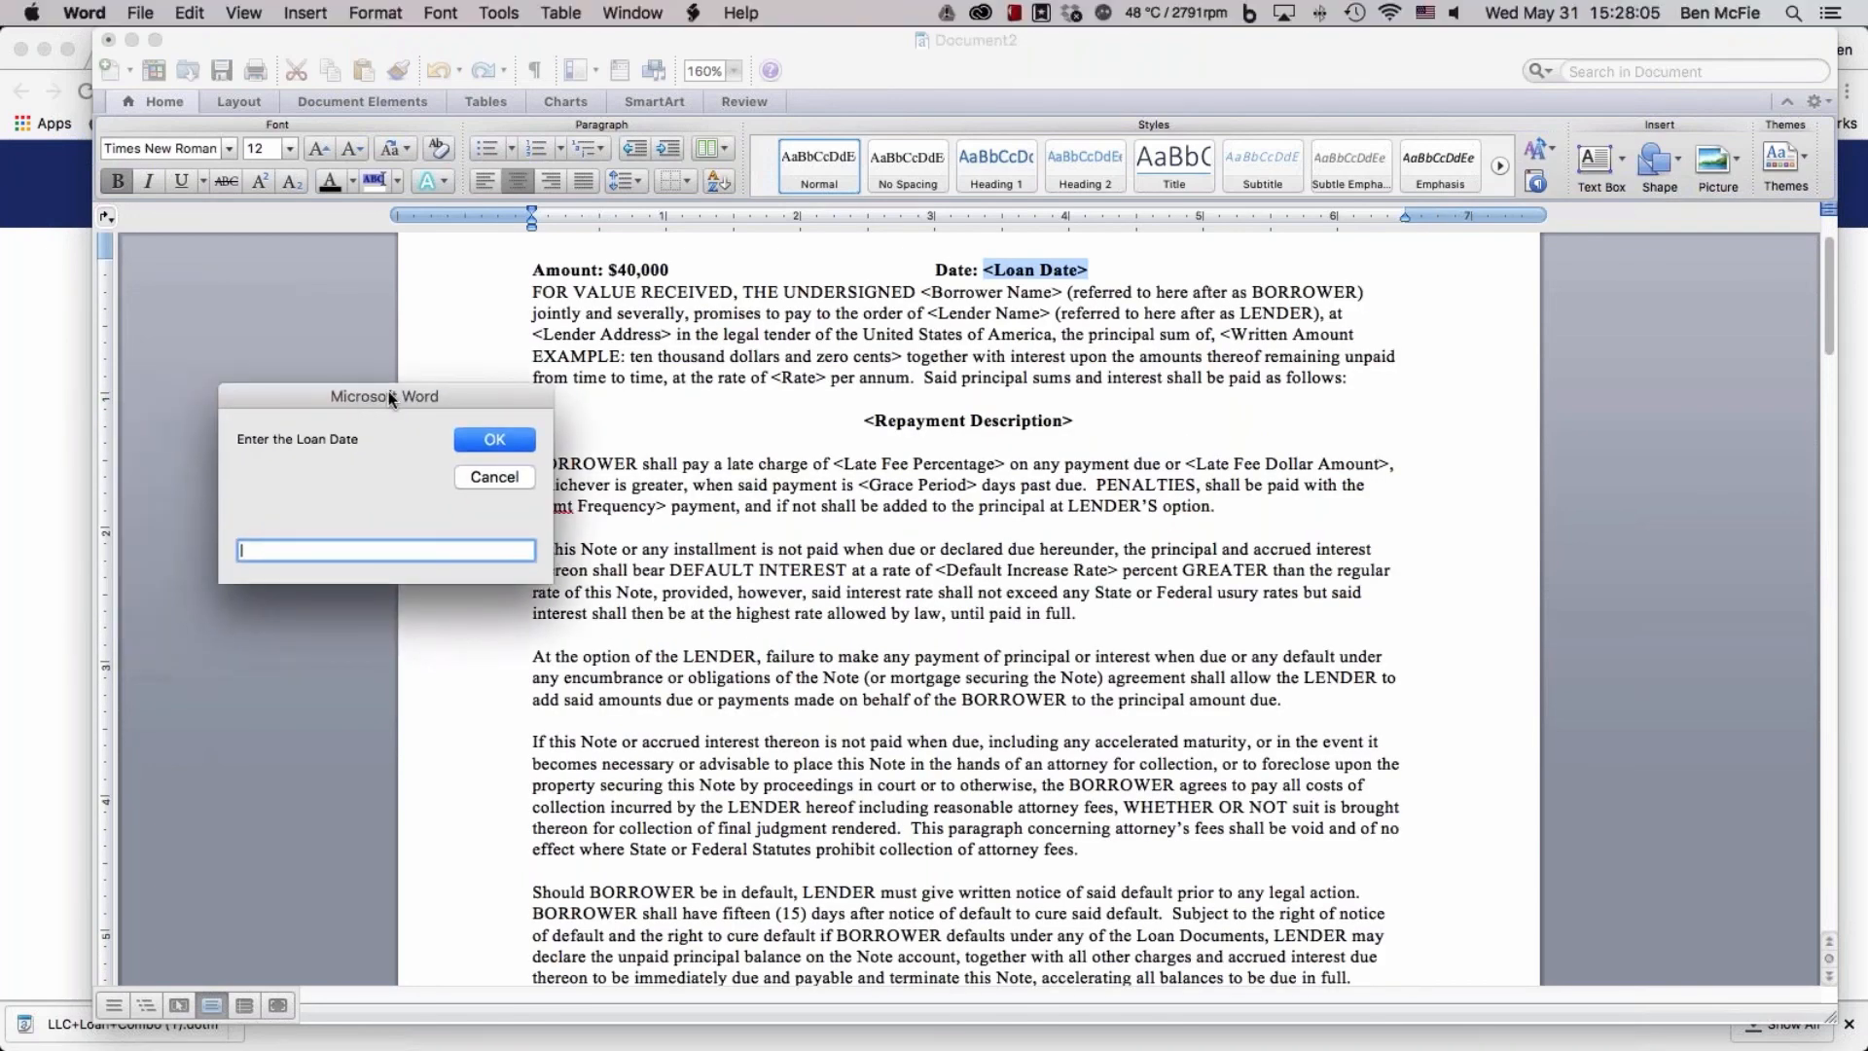
left_click(483, 479)
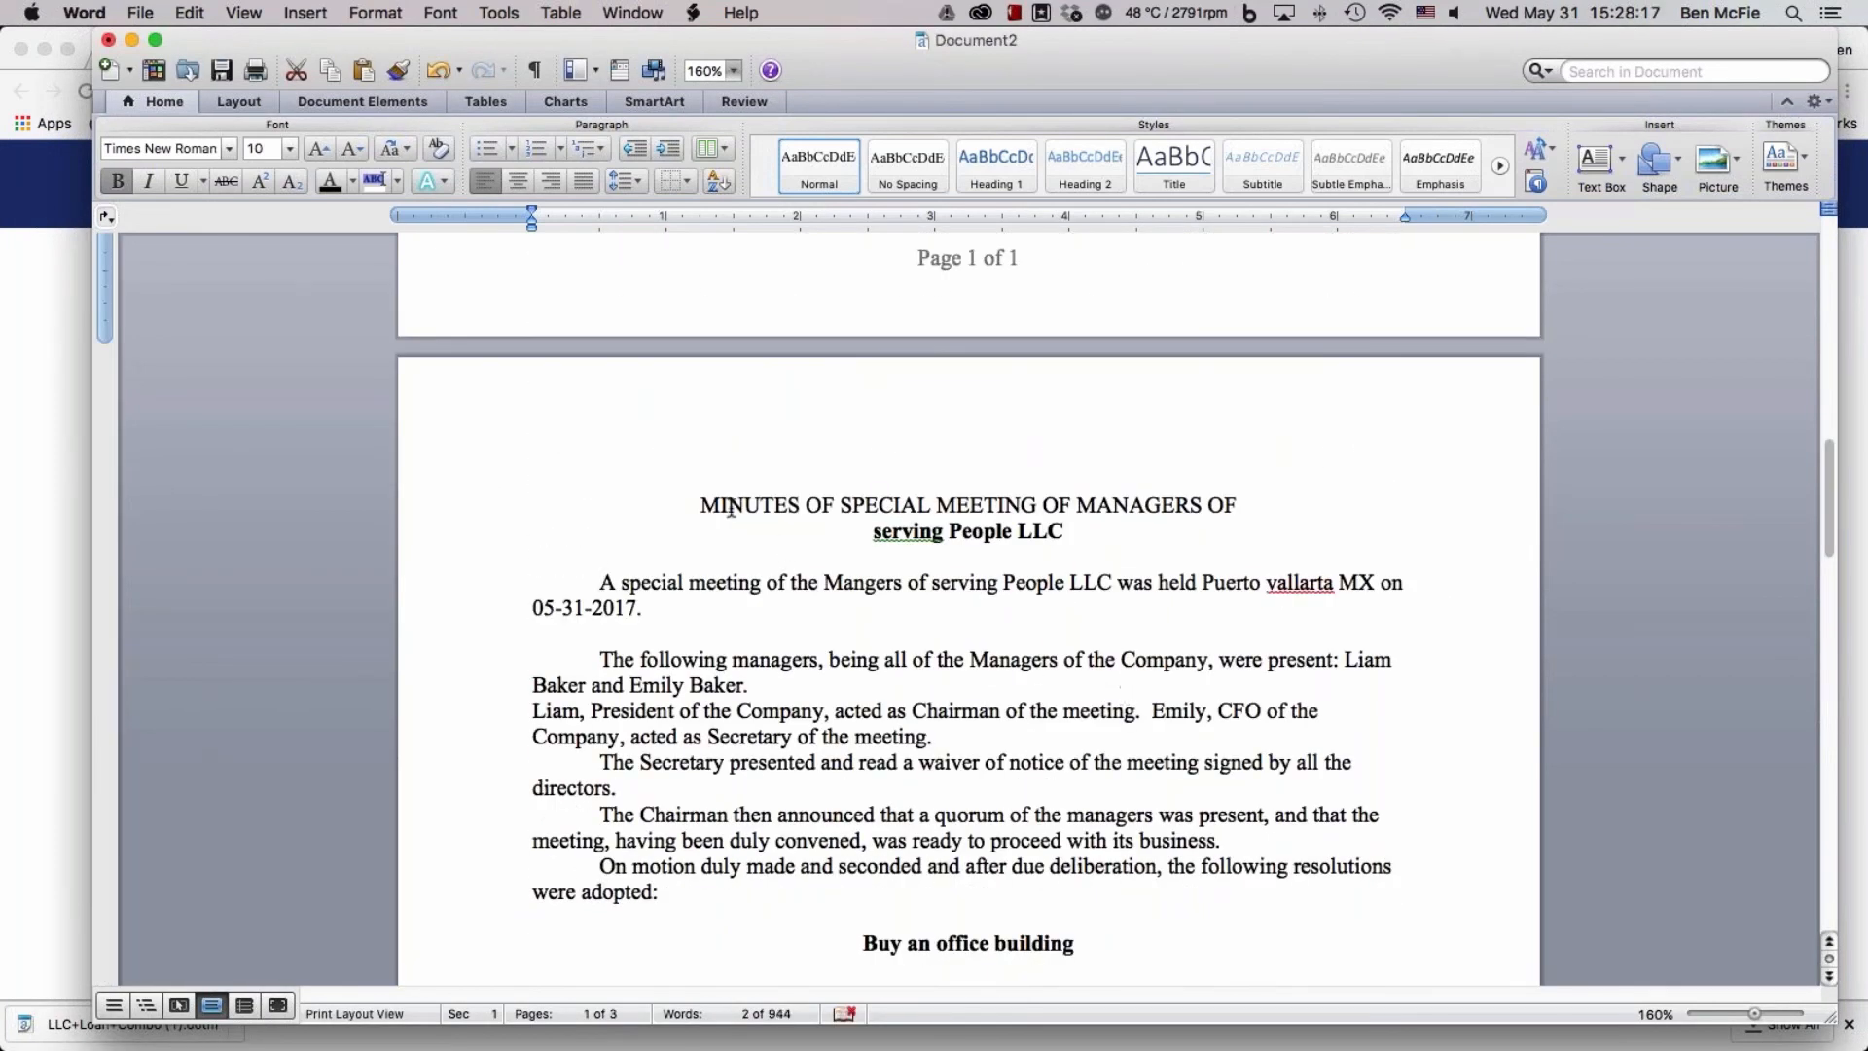
Review the special meeting minutes, the secretary's certificate and the waiver with its signature blocks, then return to the promissory note
left_click_drag(699, 504, 1217, 503)
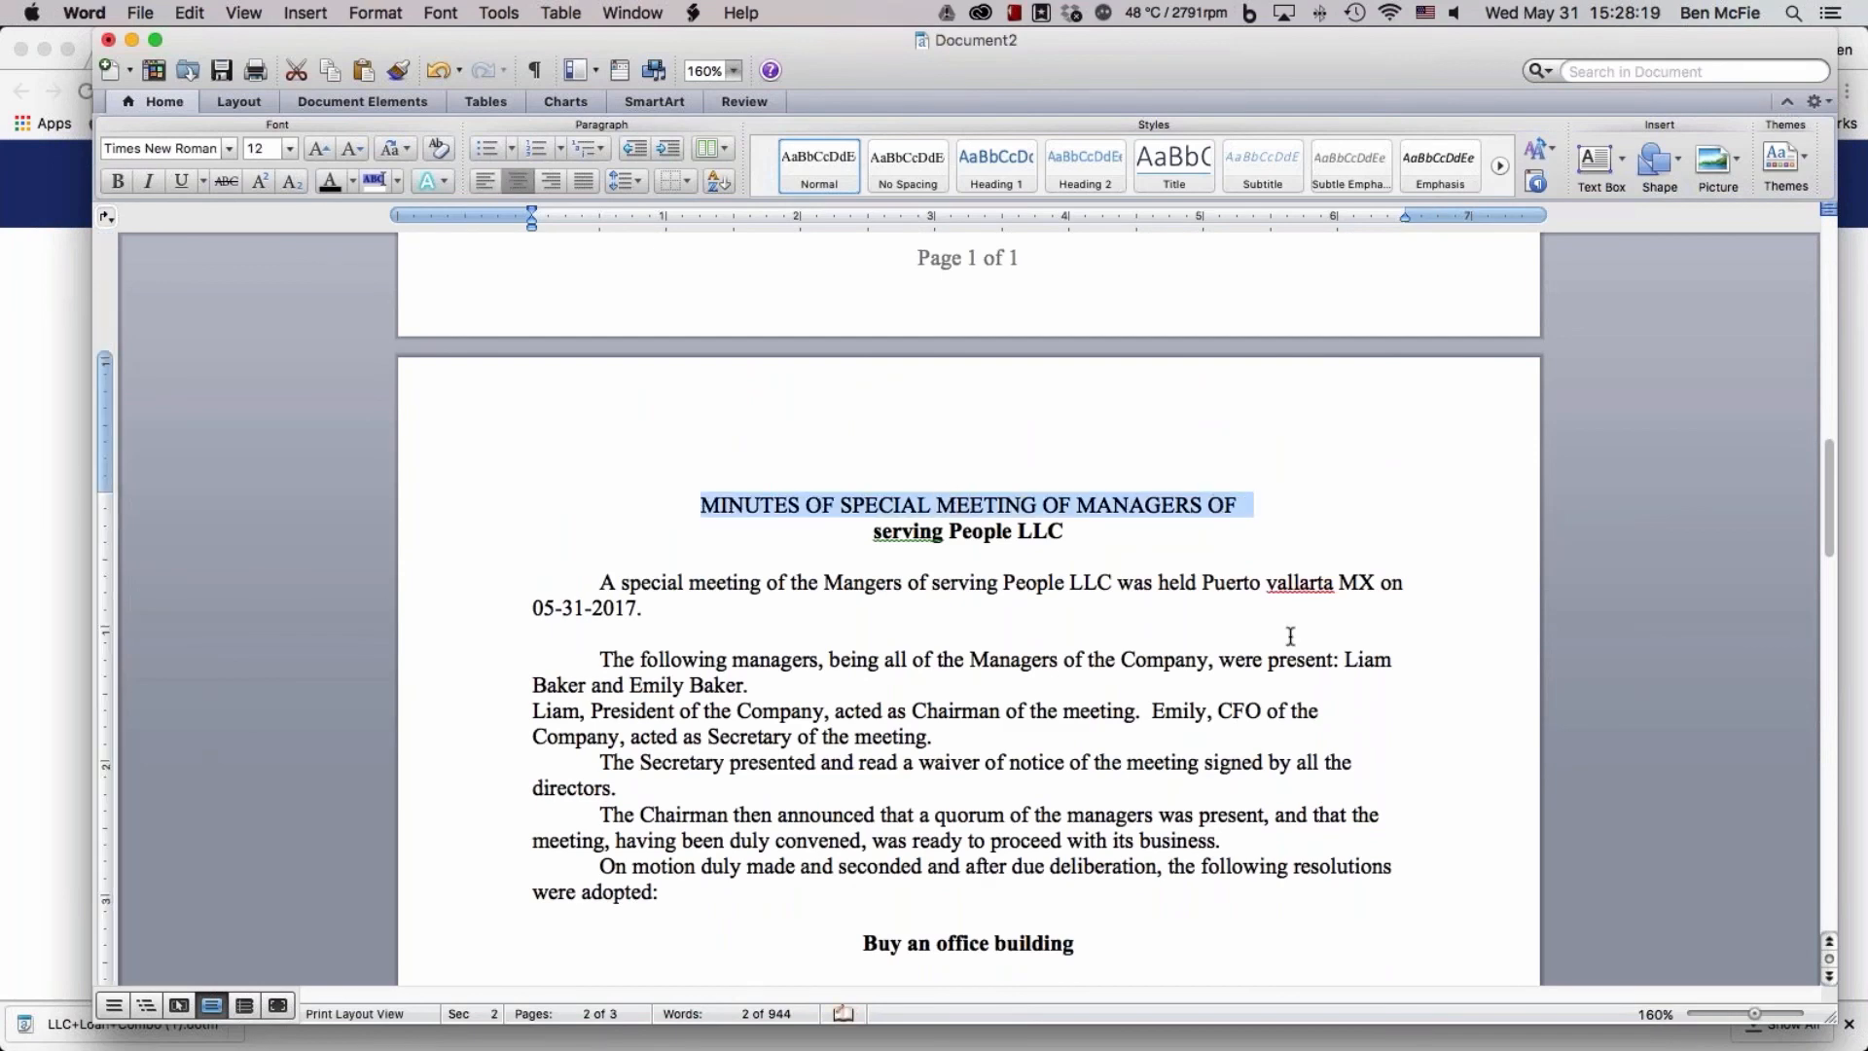
scroll(1290, 637, "down", 2)
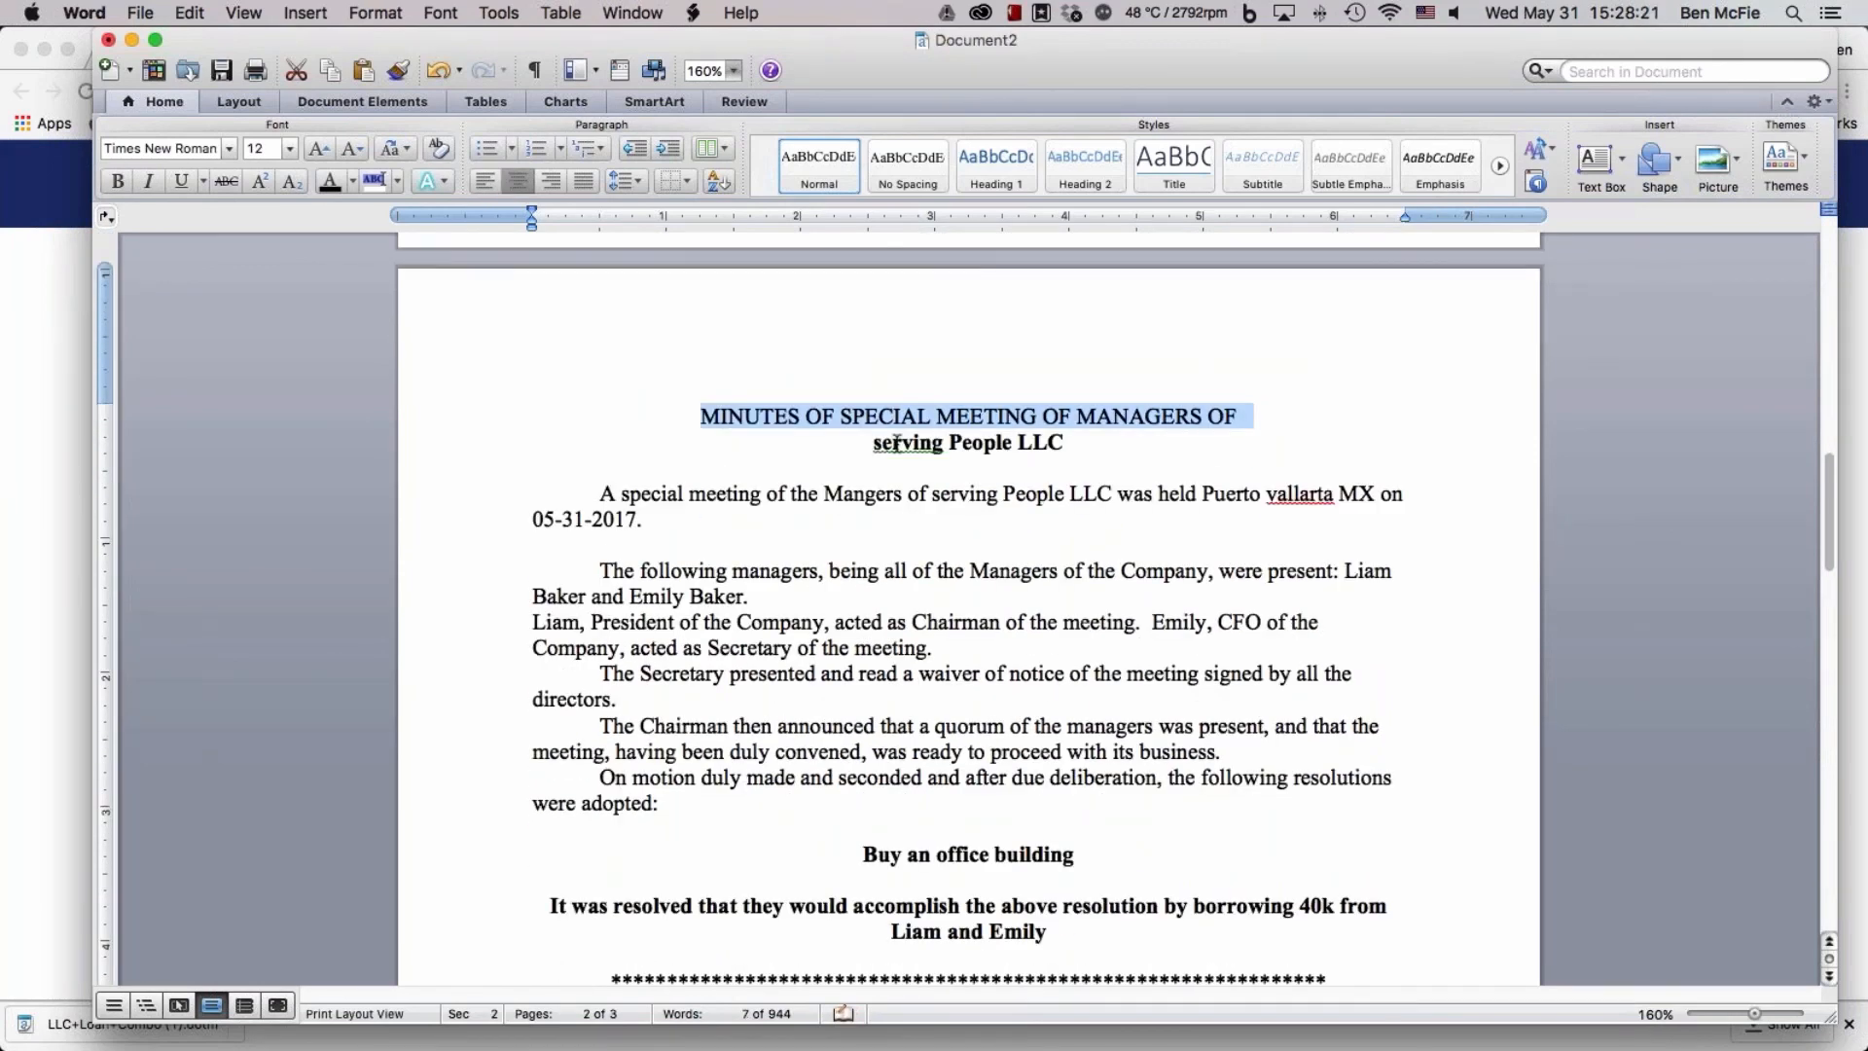
scroll(1145, 571, "down", 5)
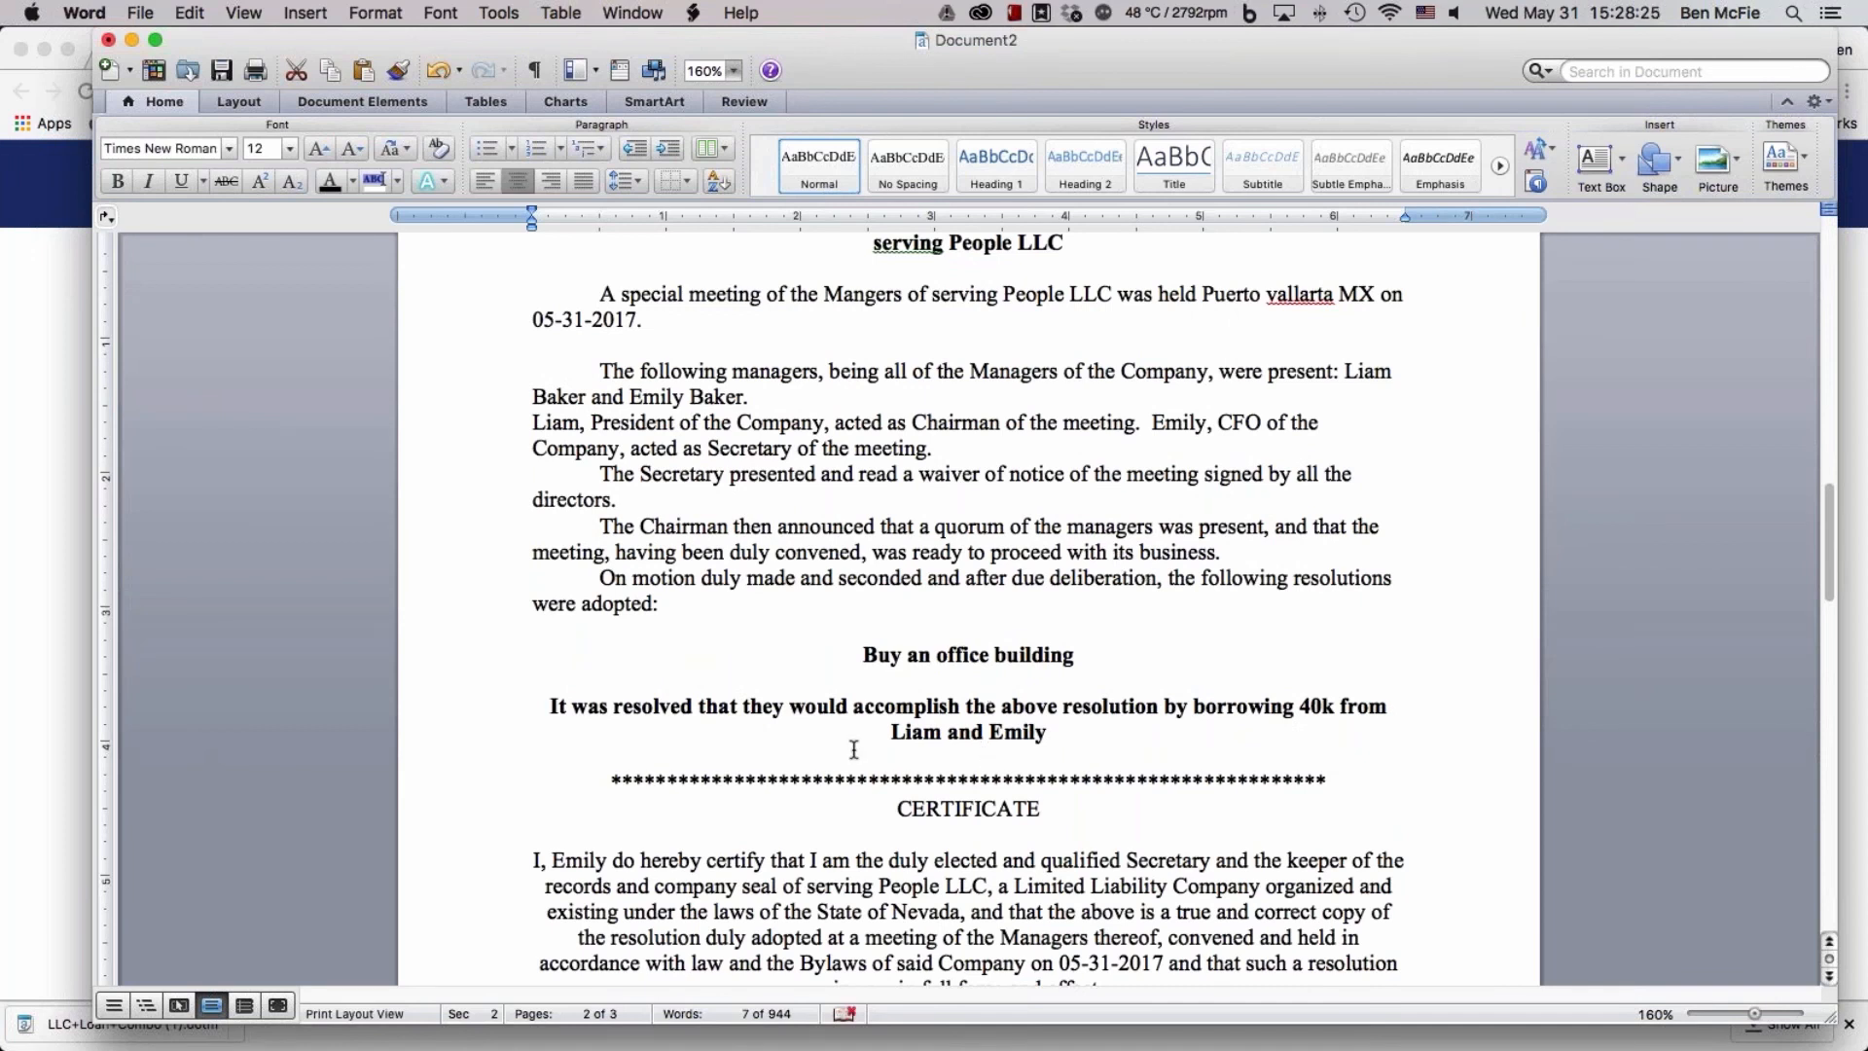
scroll(1359, 760, "down", 1)
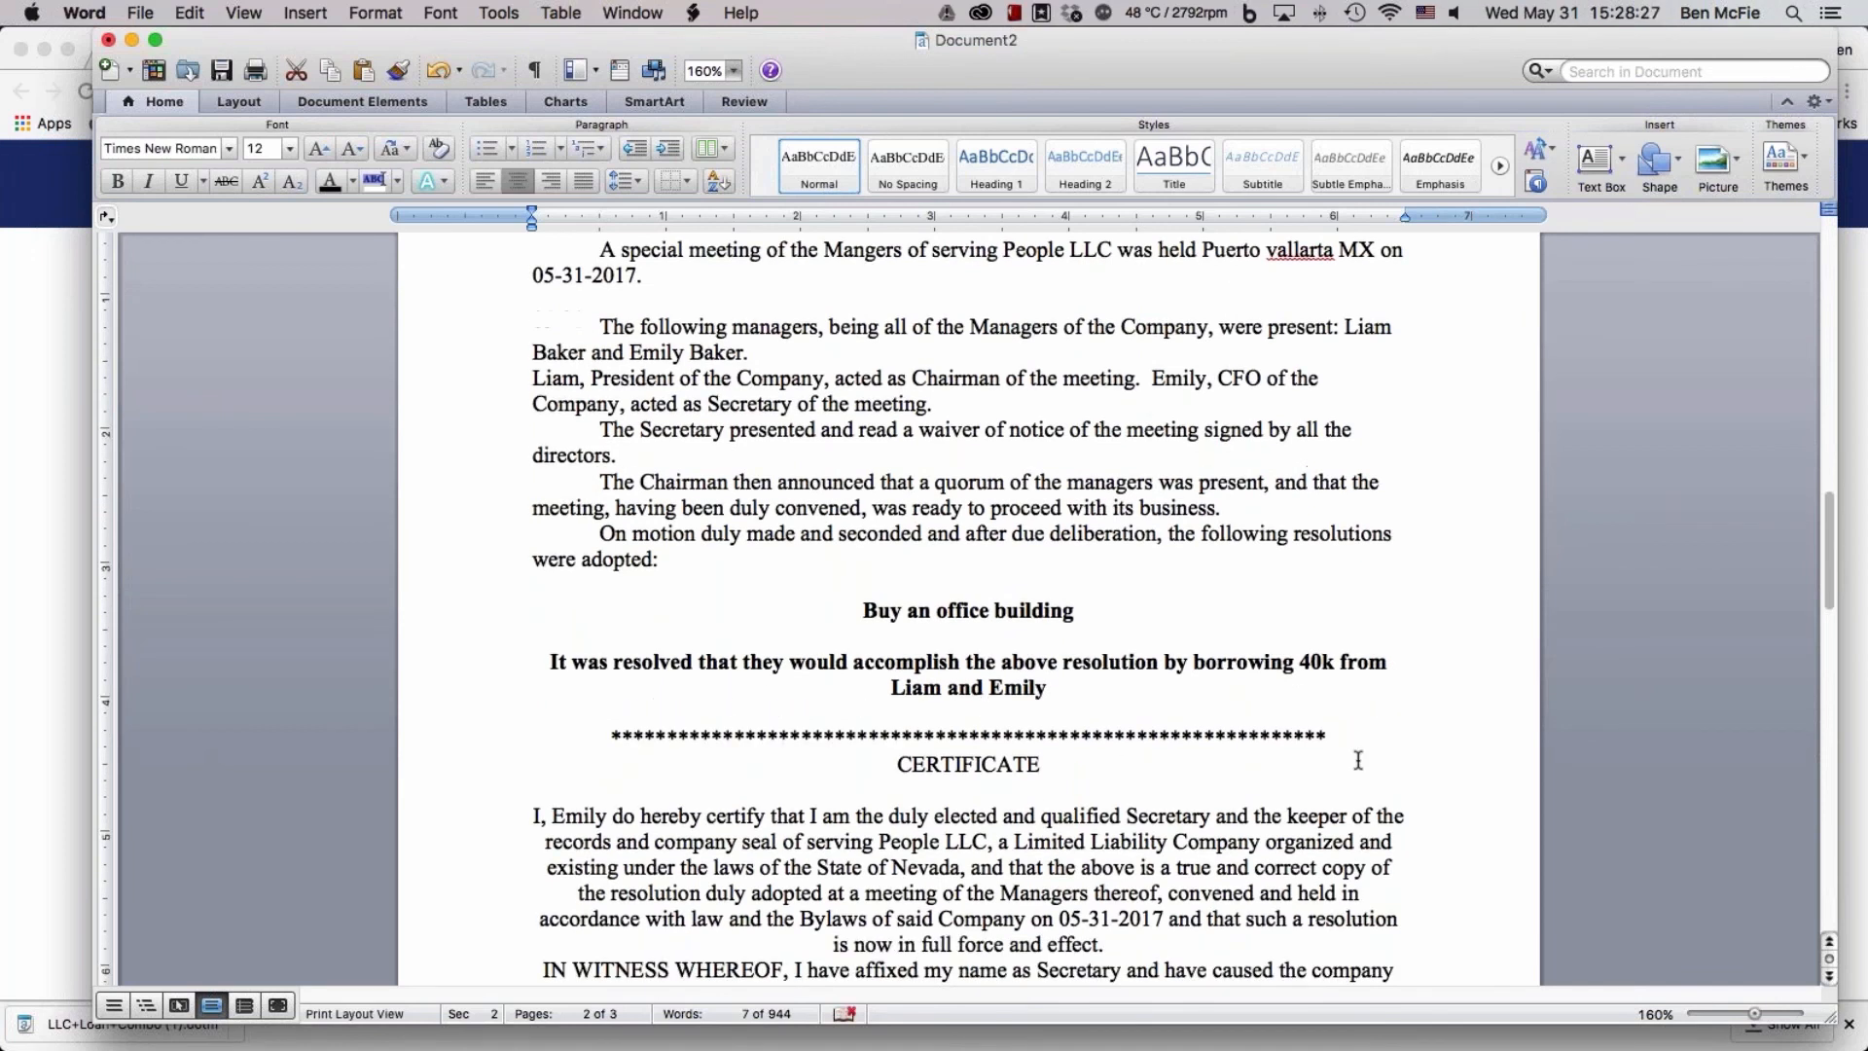
scroll(1359, 760, "down", 5)
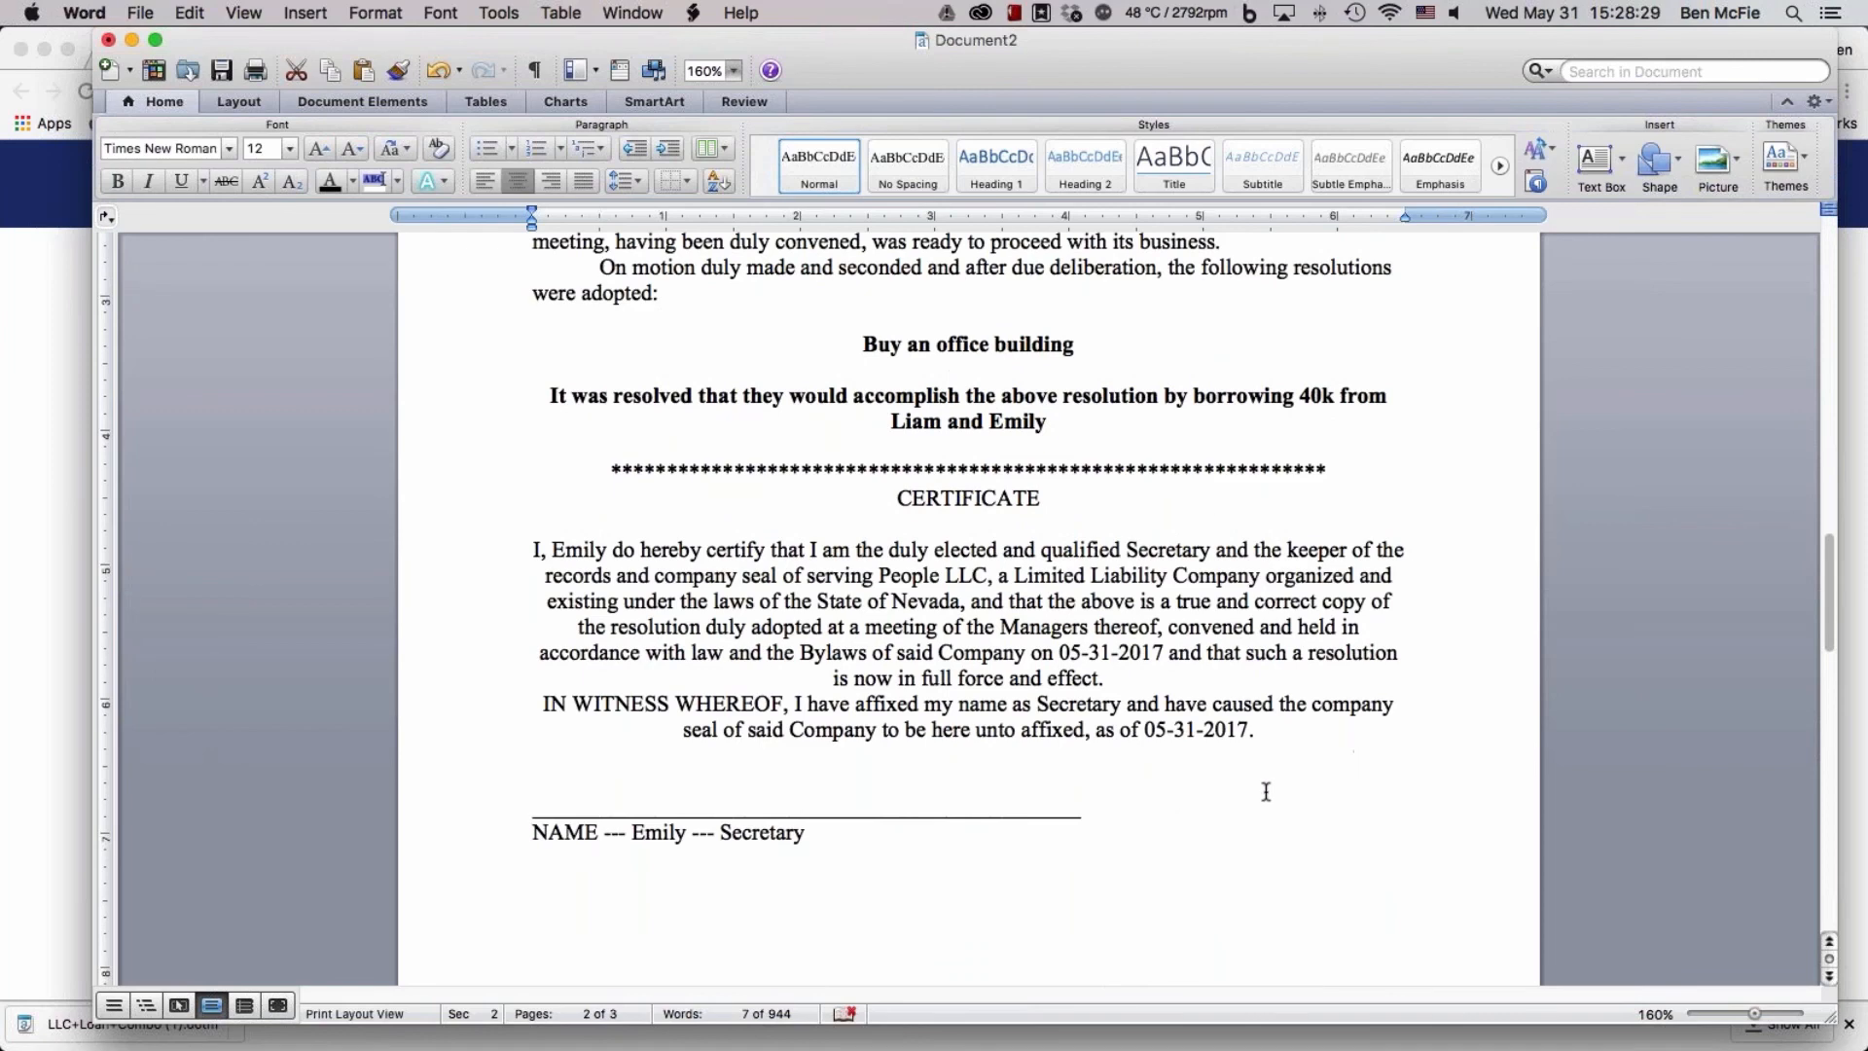
scroll(1263, 792, "down", 1)
scroll(1265, 791, "down", 7)
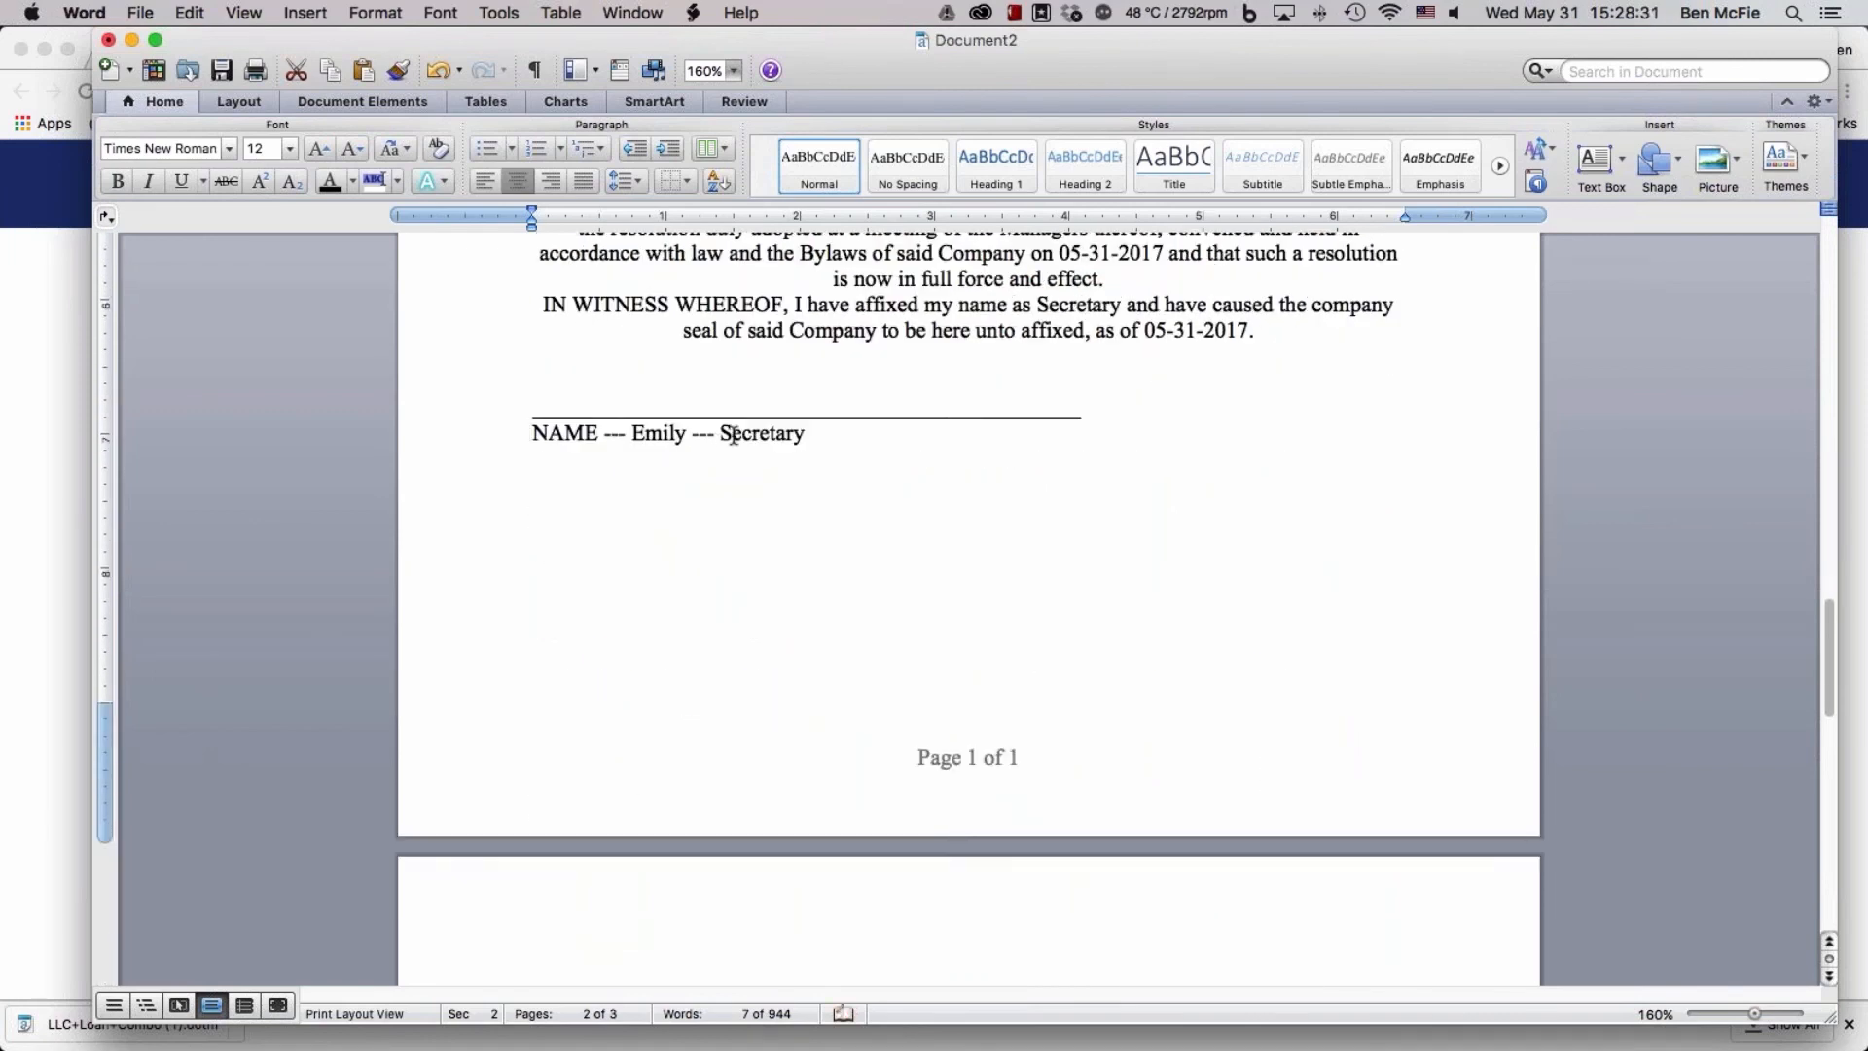
scroll(1162, 691, "down", 10)
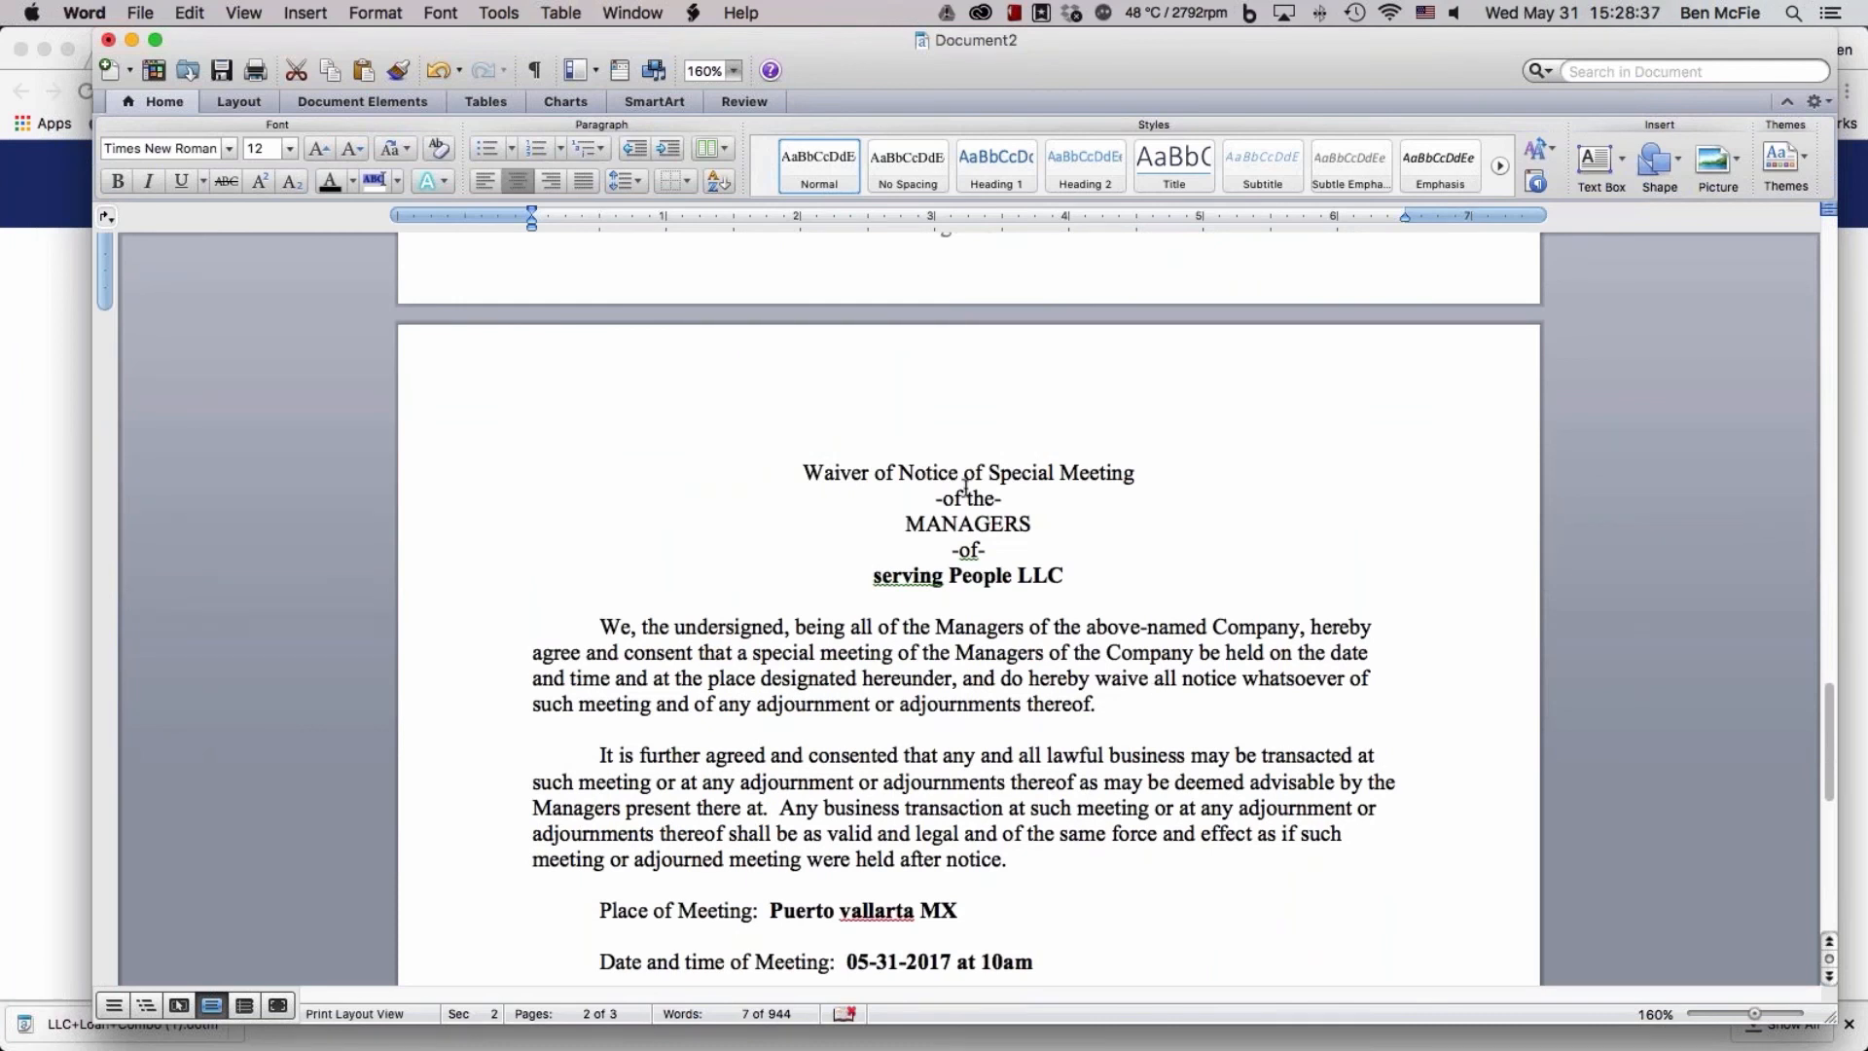
scroll(1117, 562, "down", 1)
scroll(1119, 565, "down", 5)
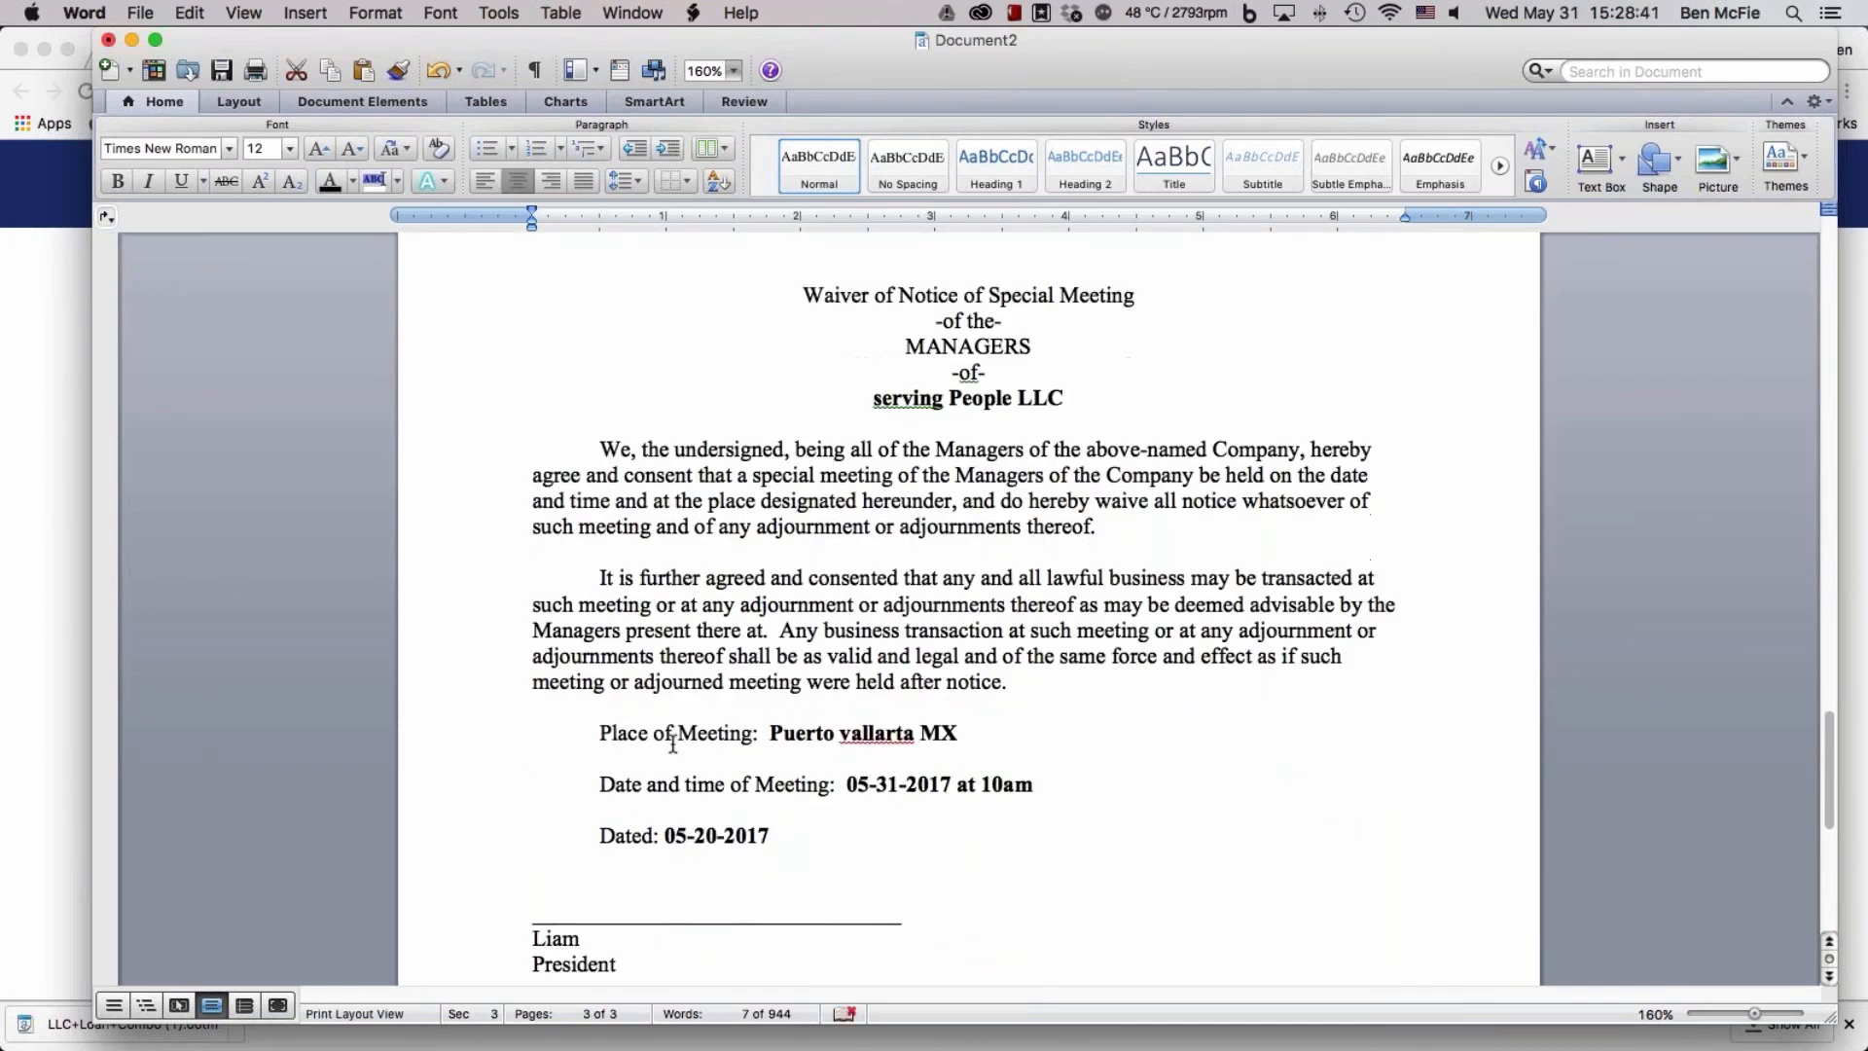
scroll(1155, 792, "down", 6)
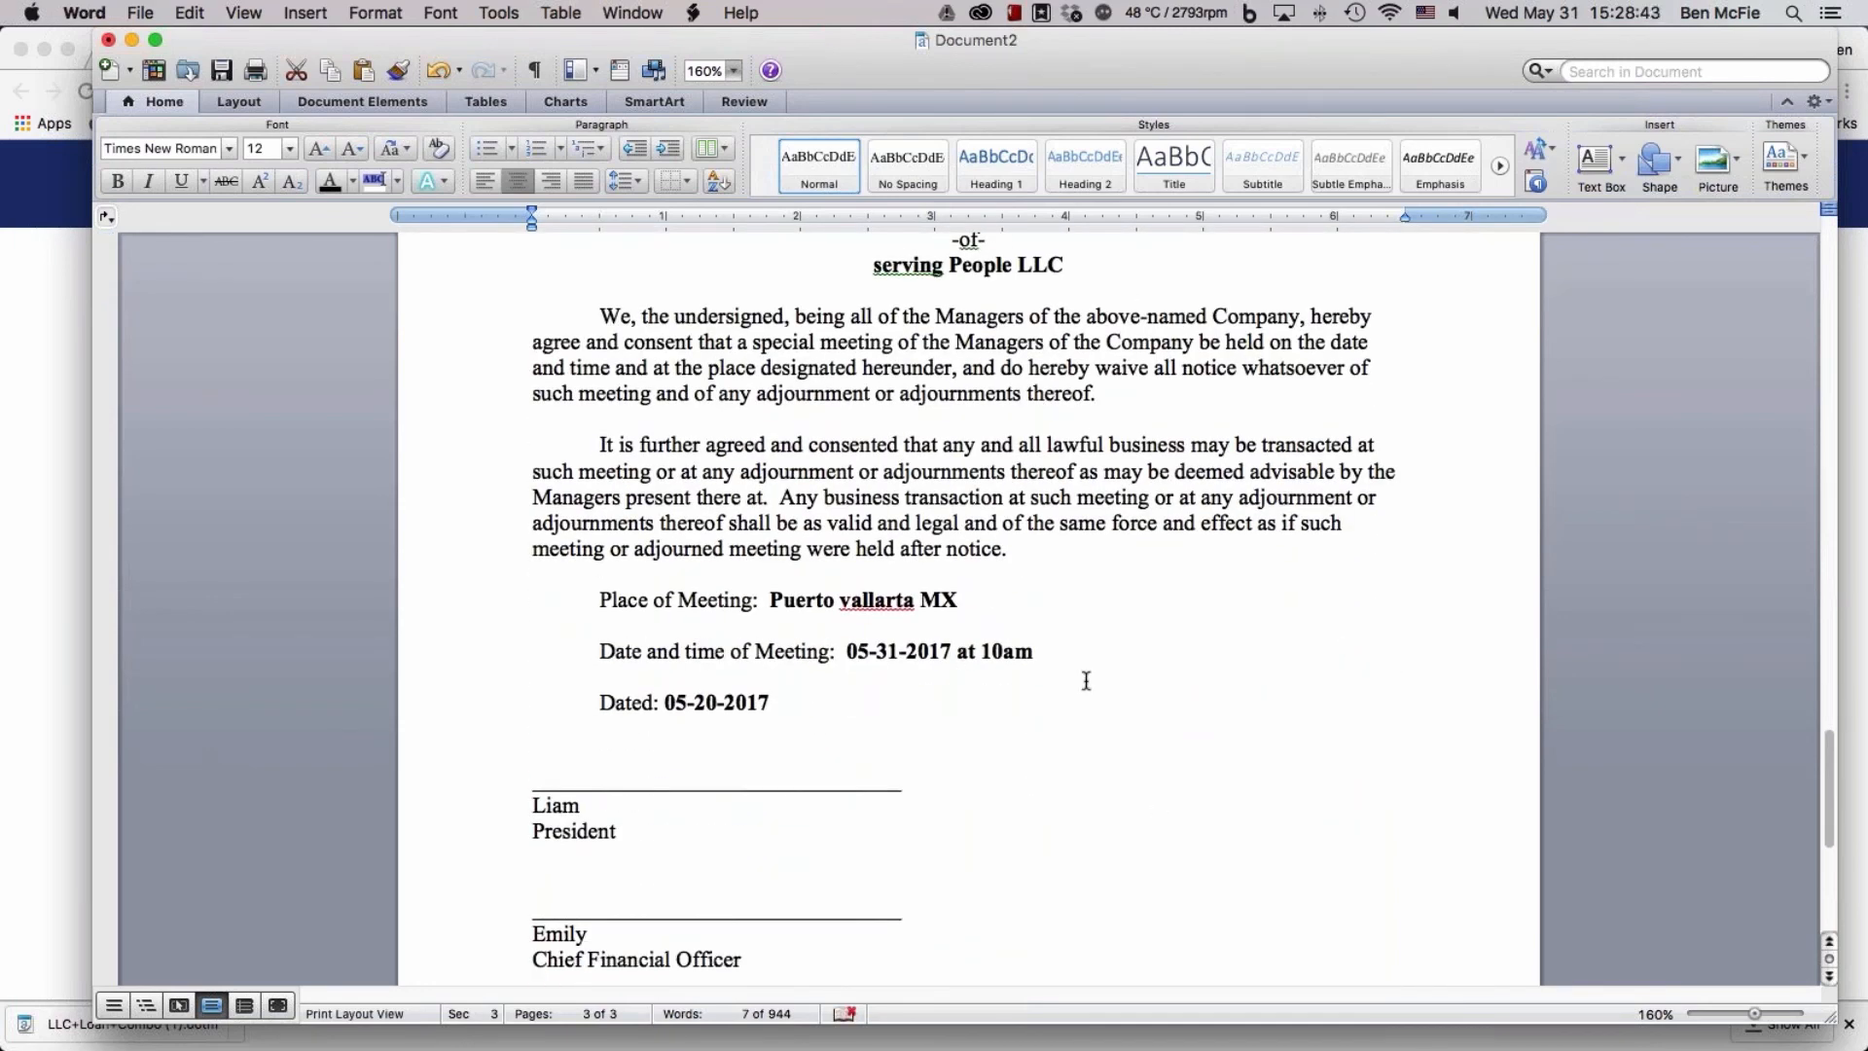
scroll(1084, 679, "down", 5)
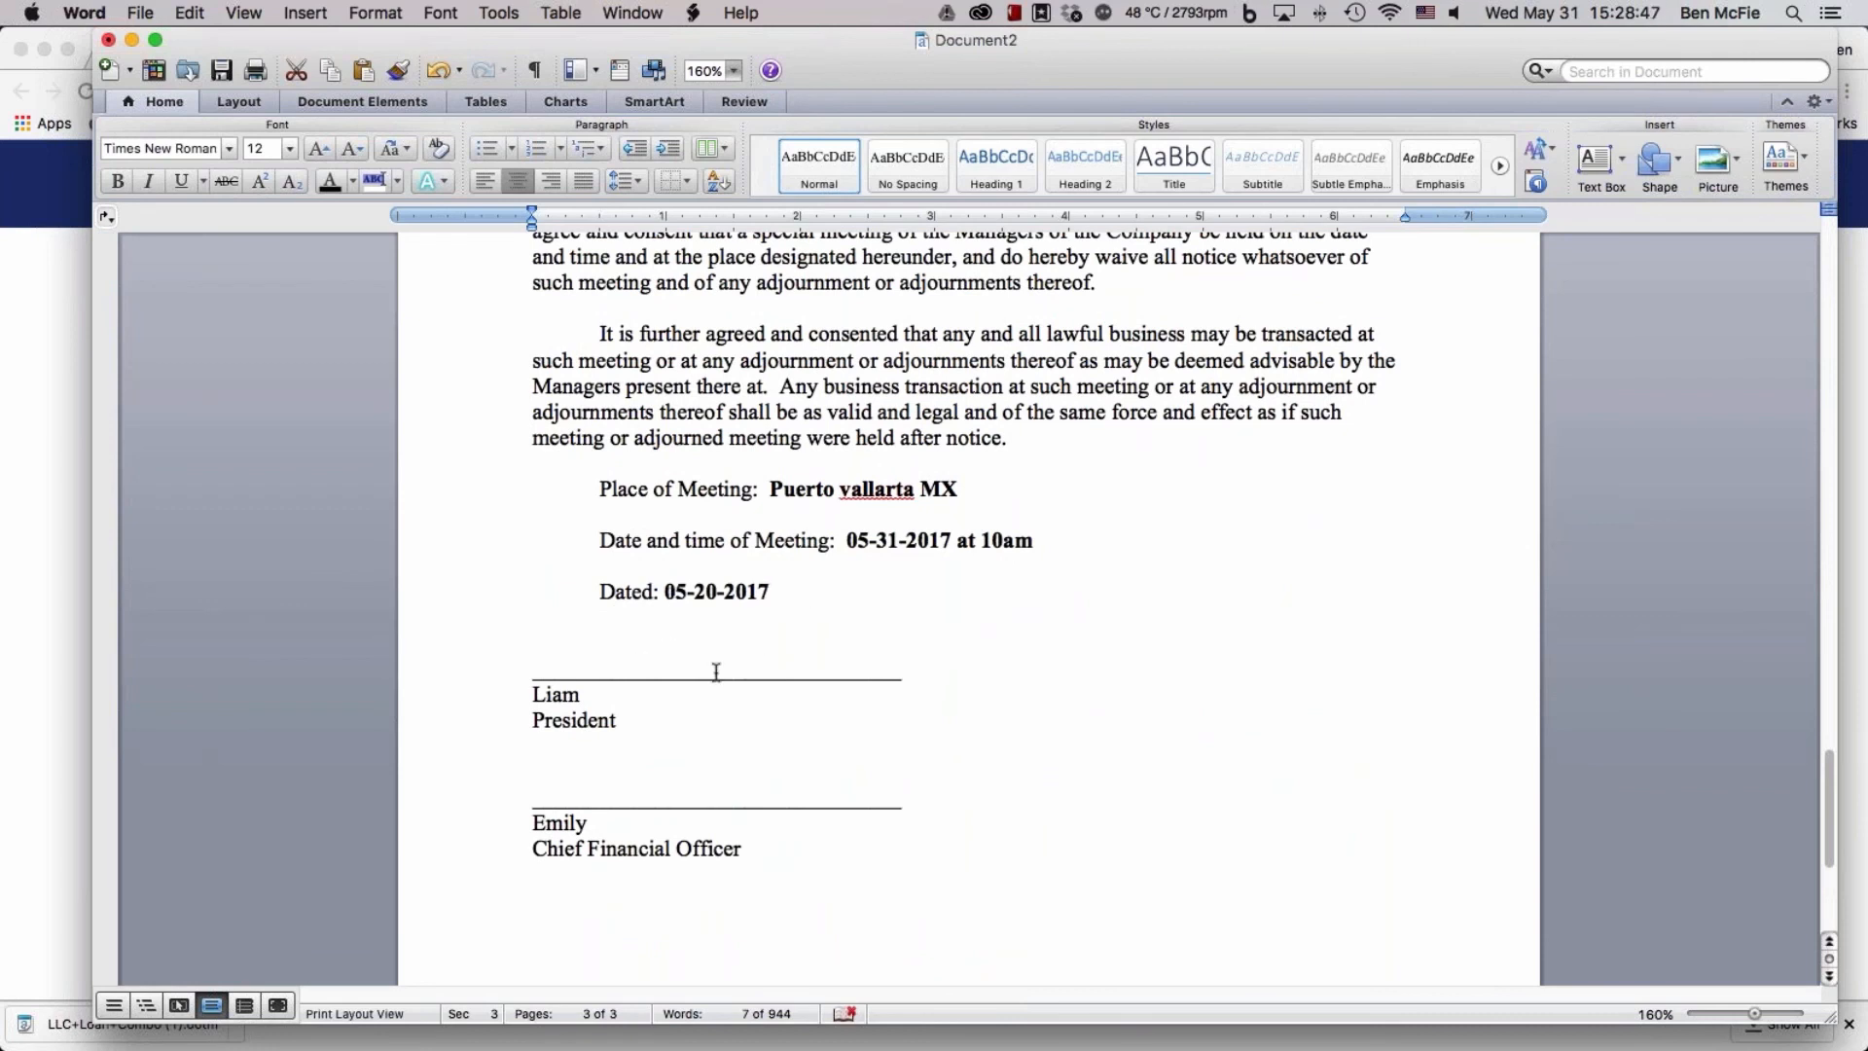
scroll(806, 713, "down", 8)
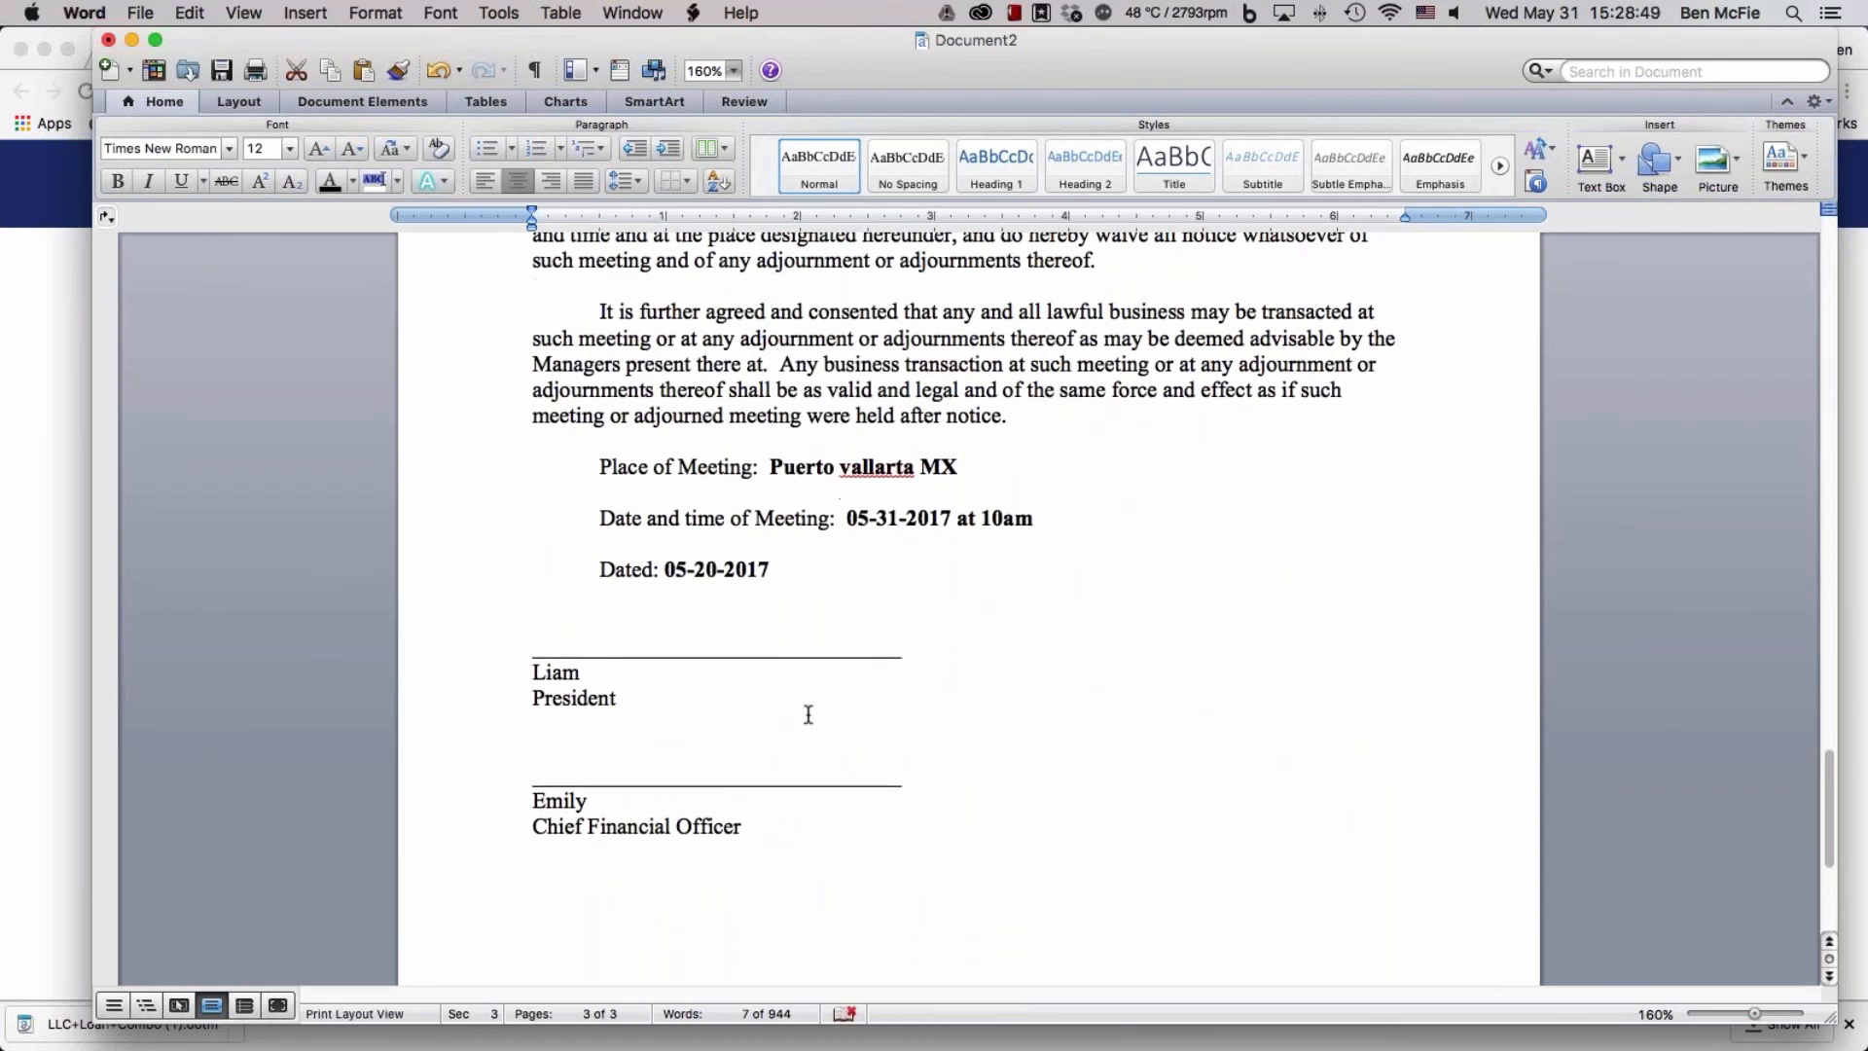
scroll(1005, 712, "down", 1)
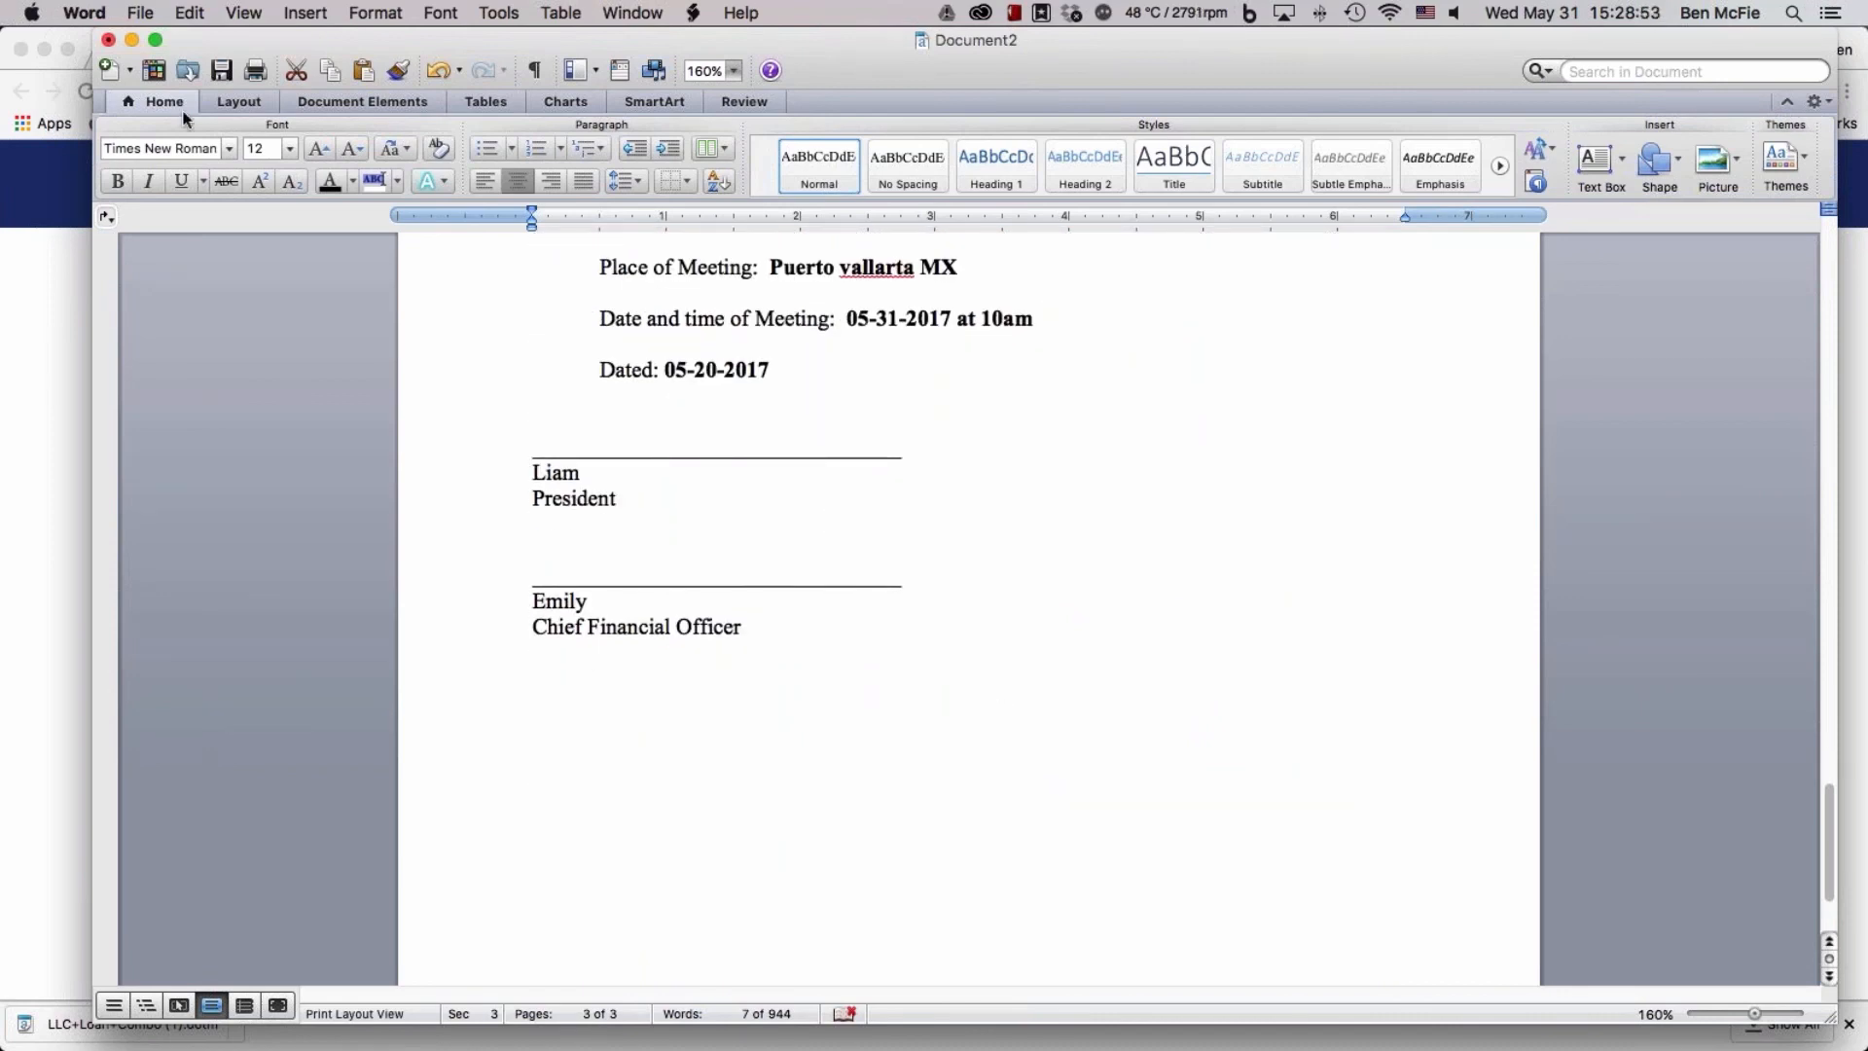
scroll(698, 541, "up", 12)
scroll(698, 541, "up", 20)
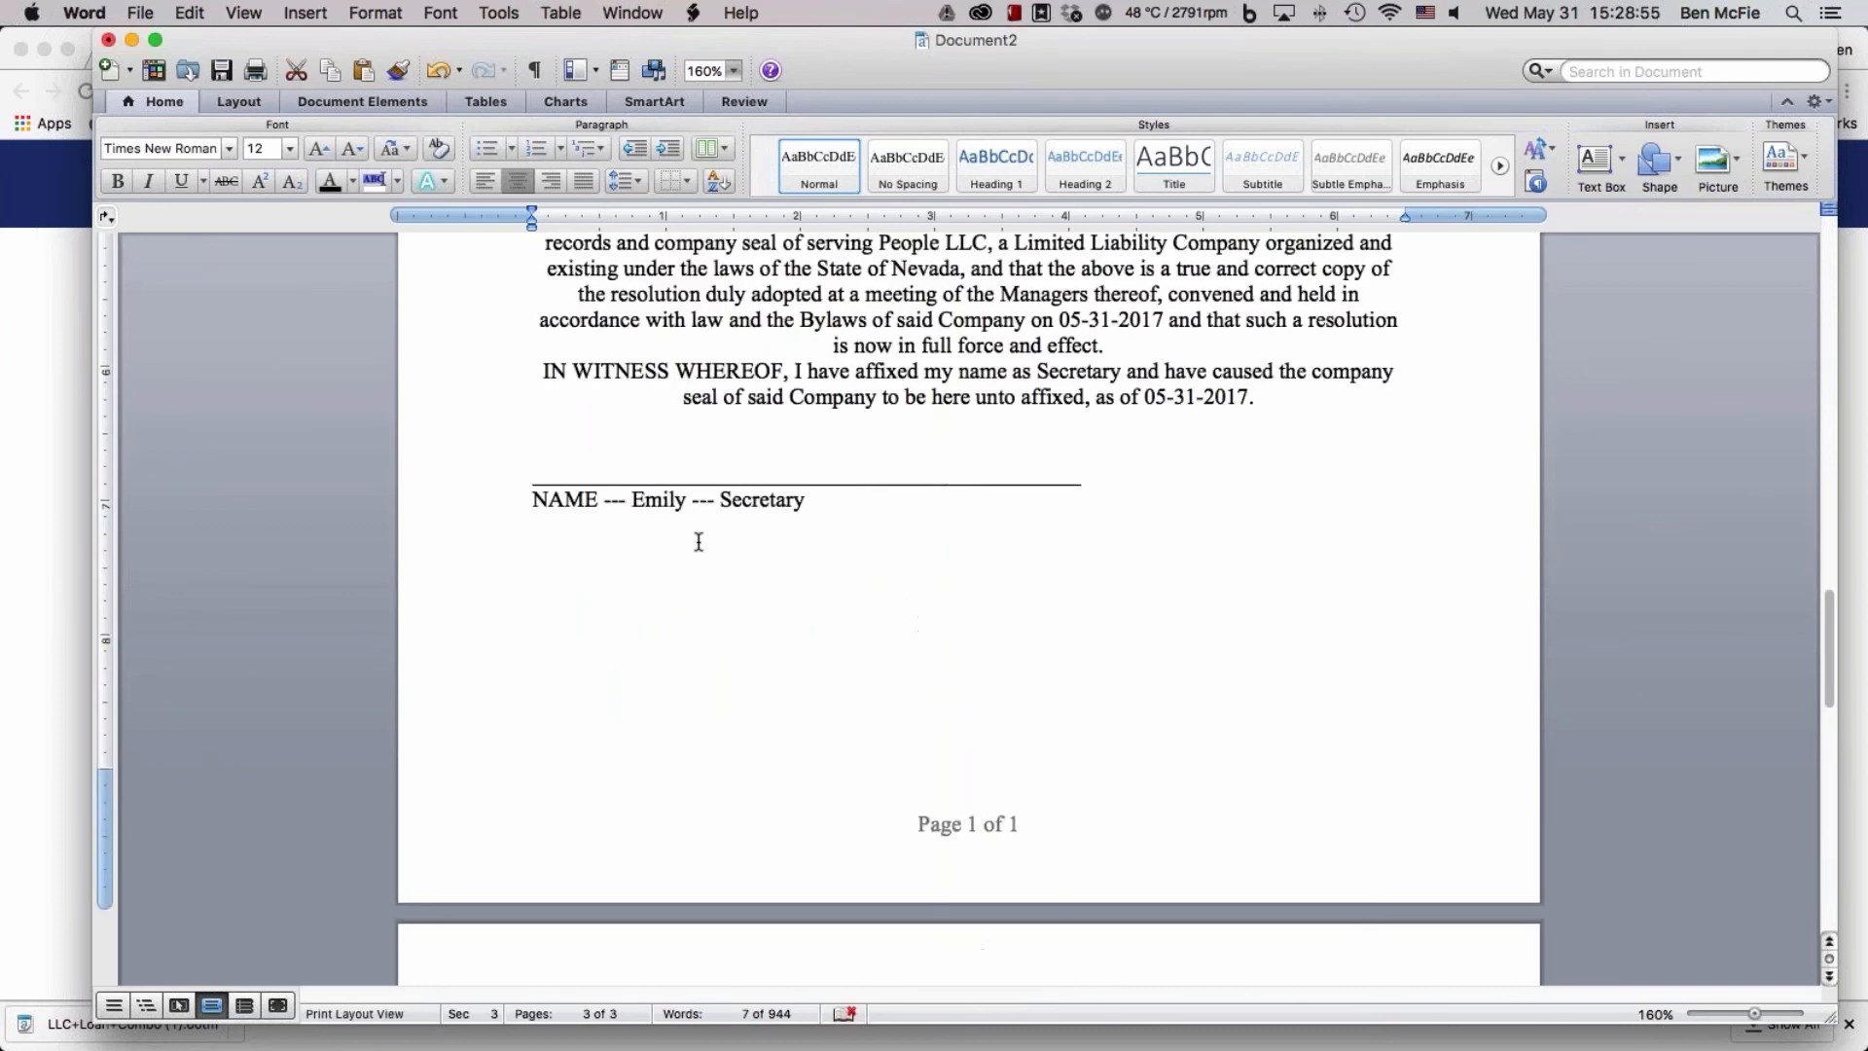
scroll(716, 446, "up", 20)
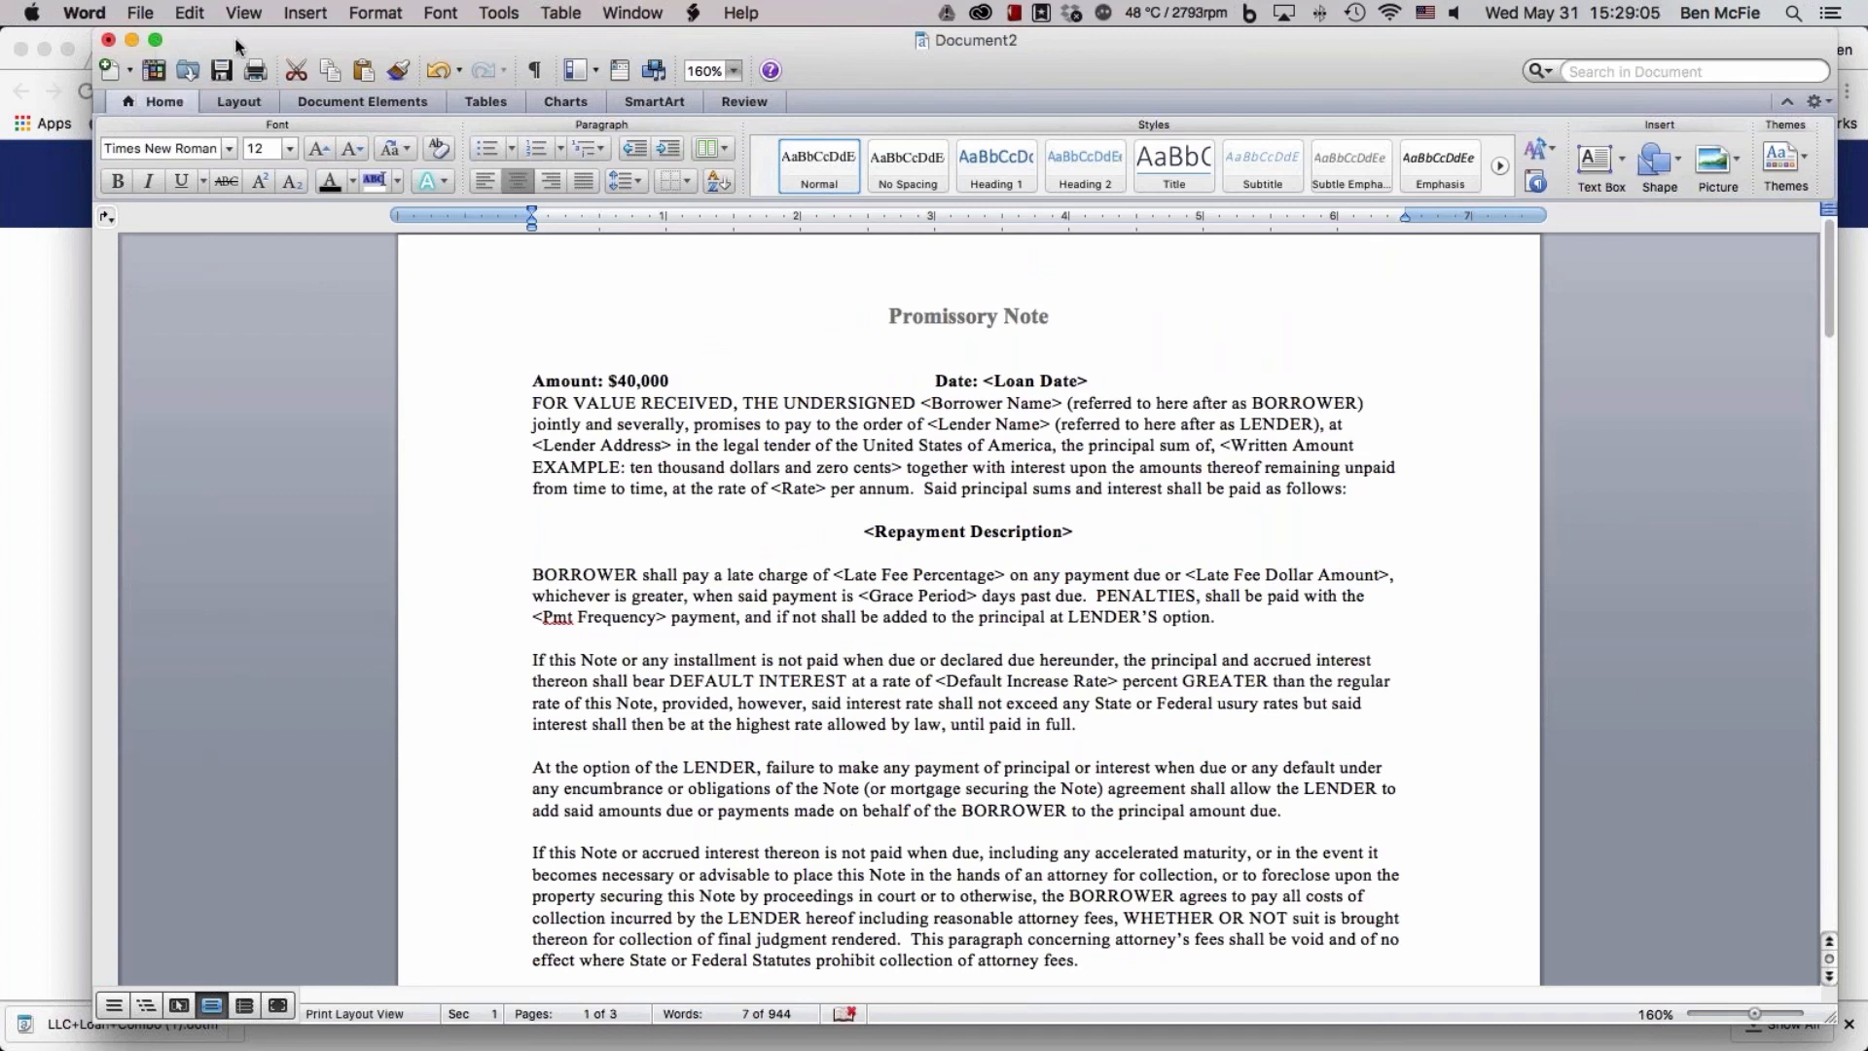
Close the loan combo document without saving the changes
left_click(140, 13)
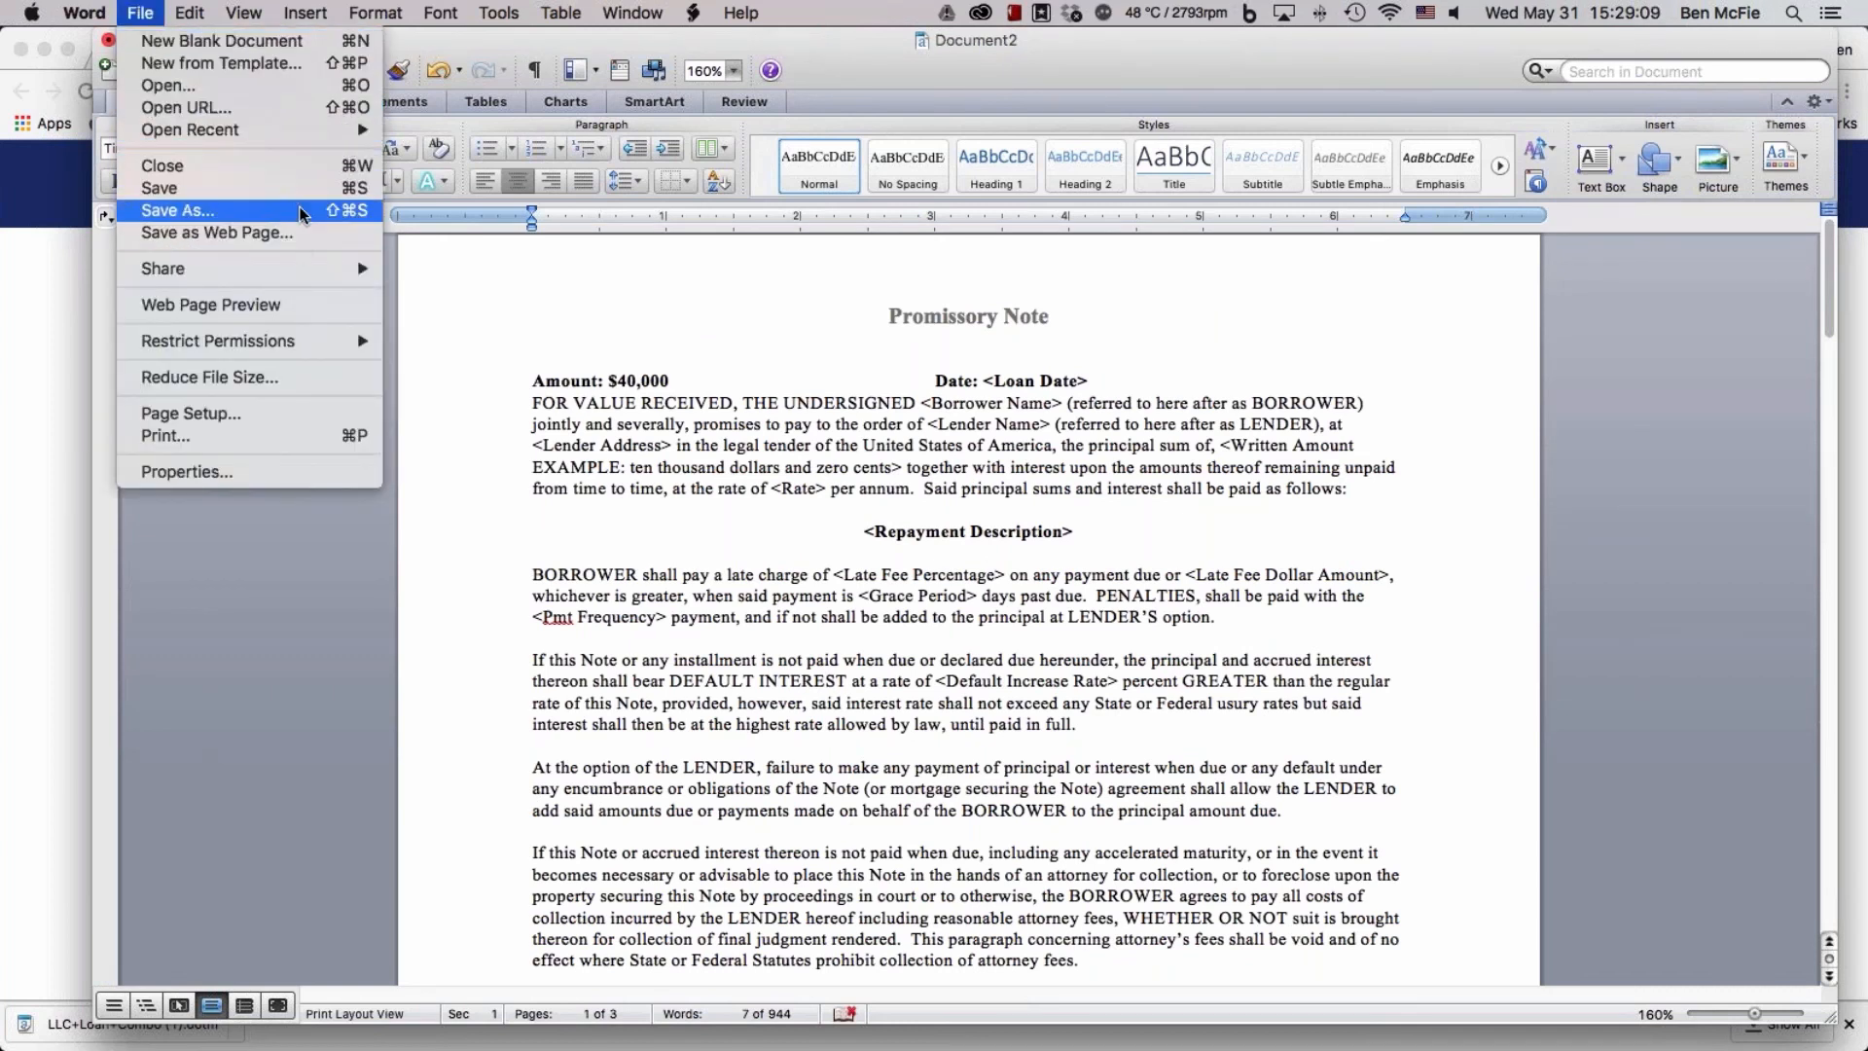
left_click(311, 619)
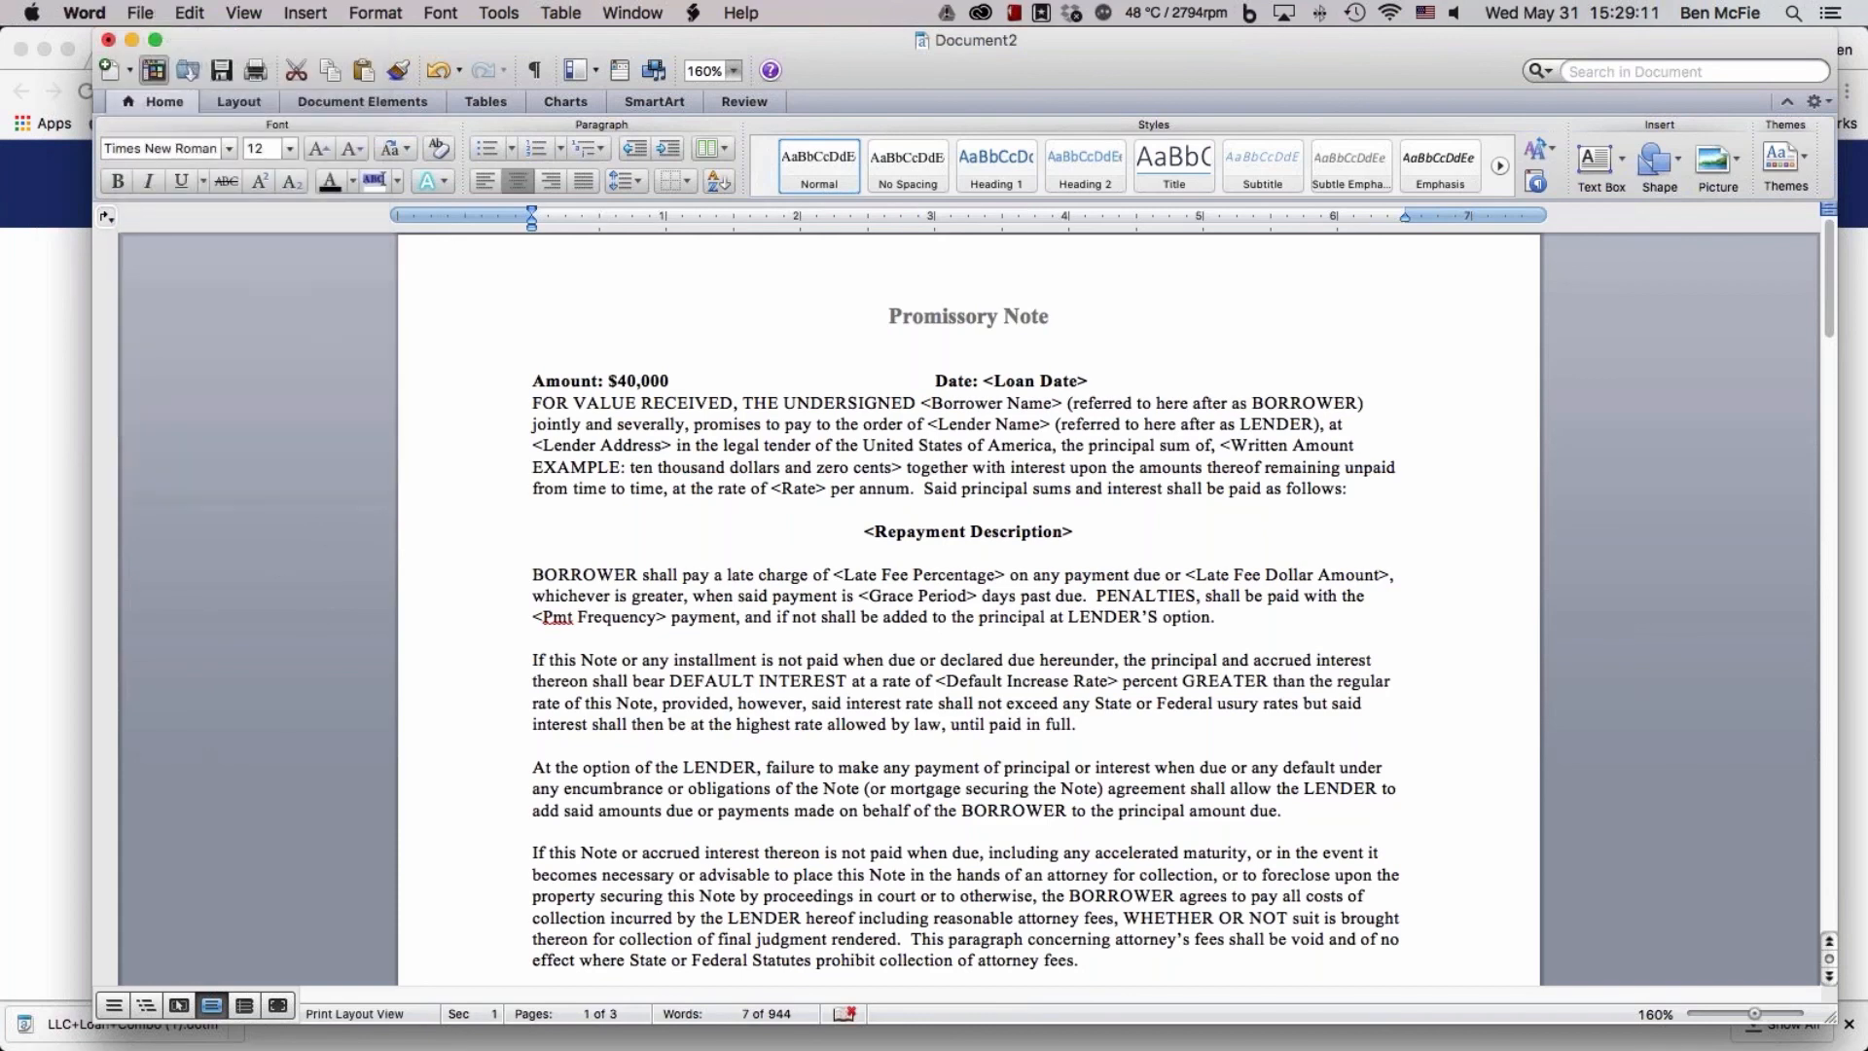
left_click(109, 41)
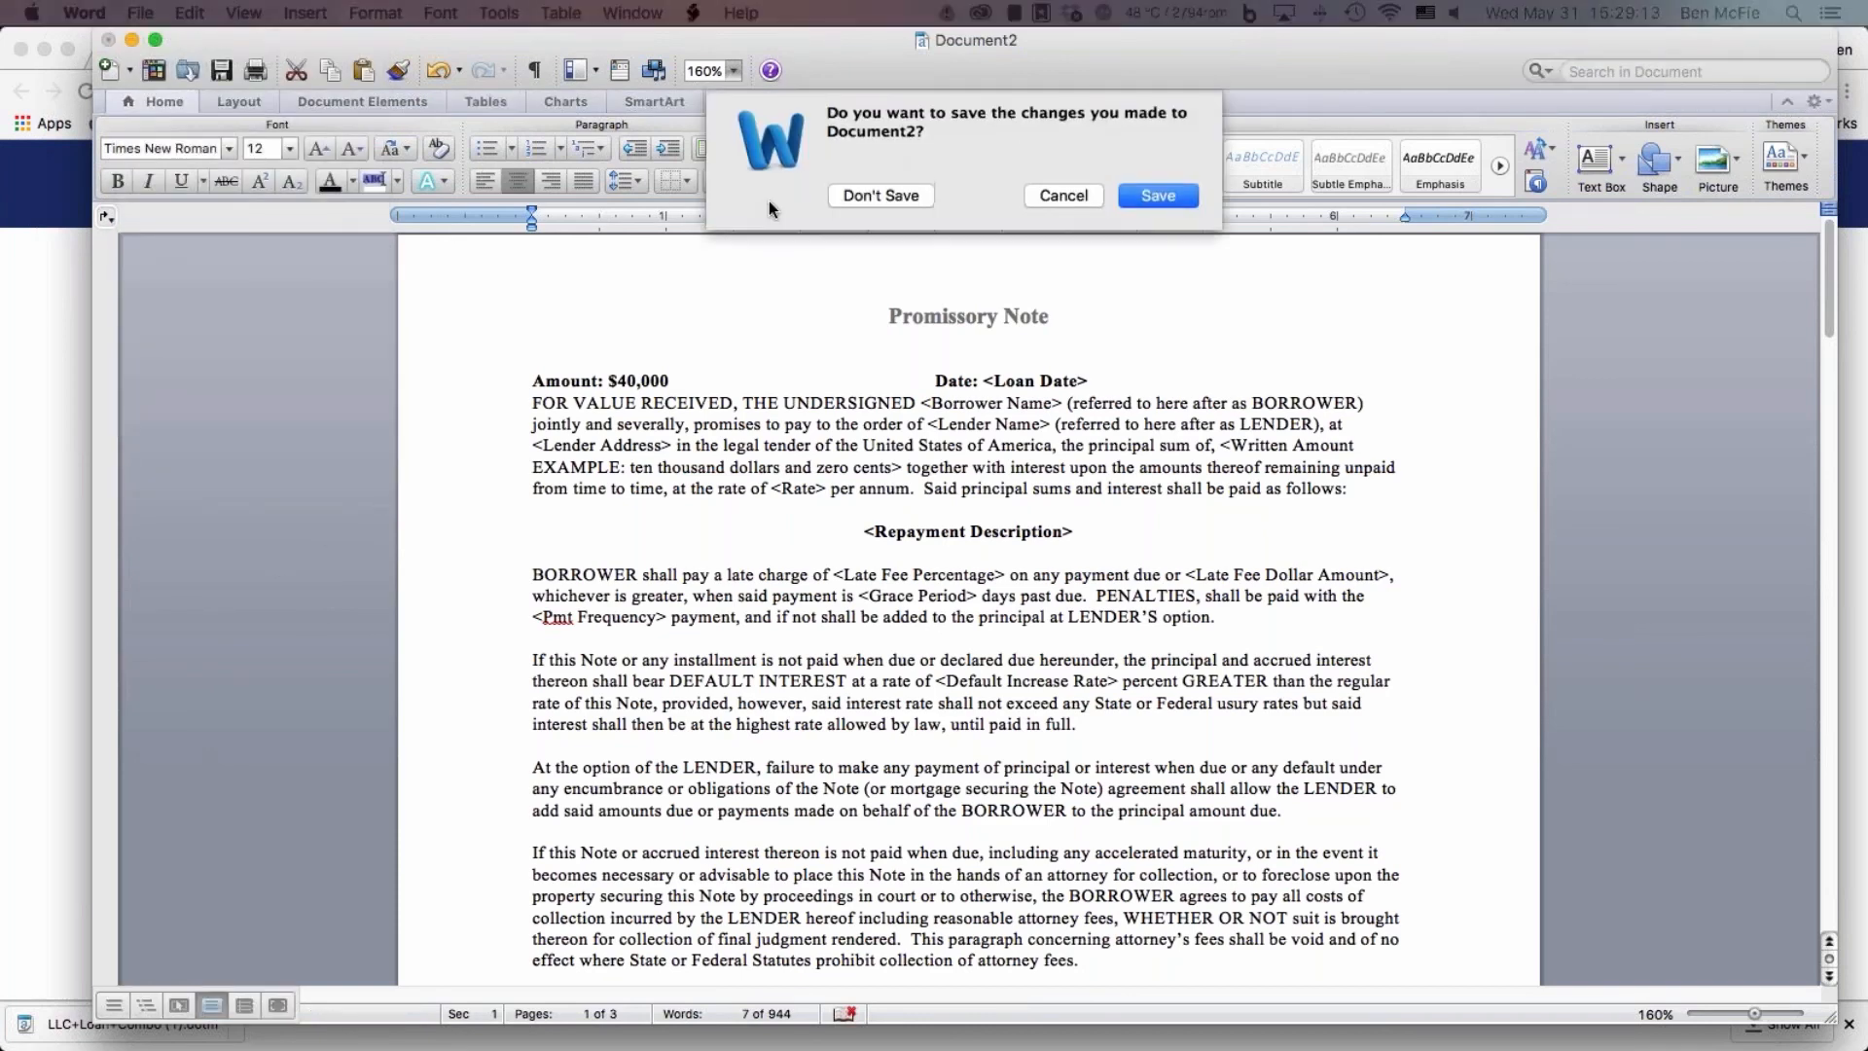
left_click(855, 187)
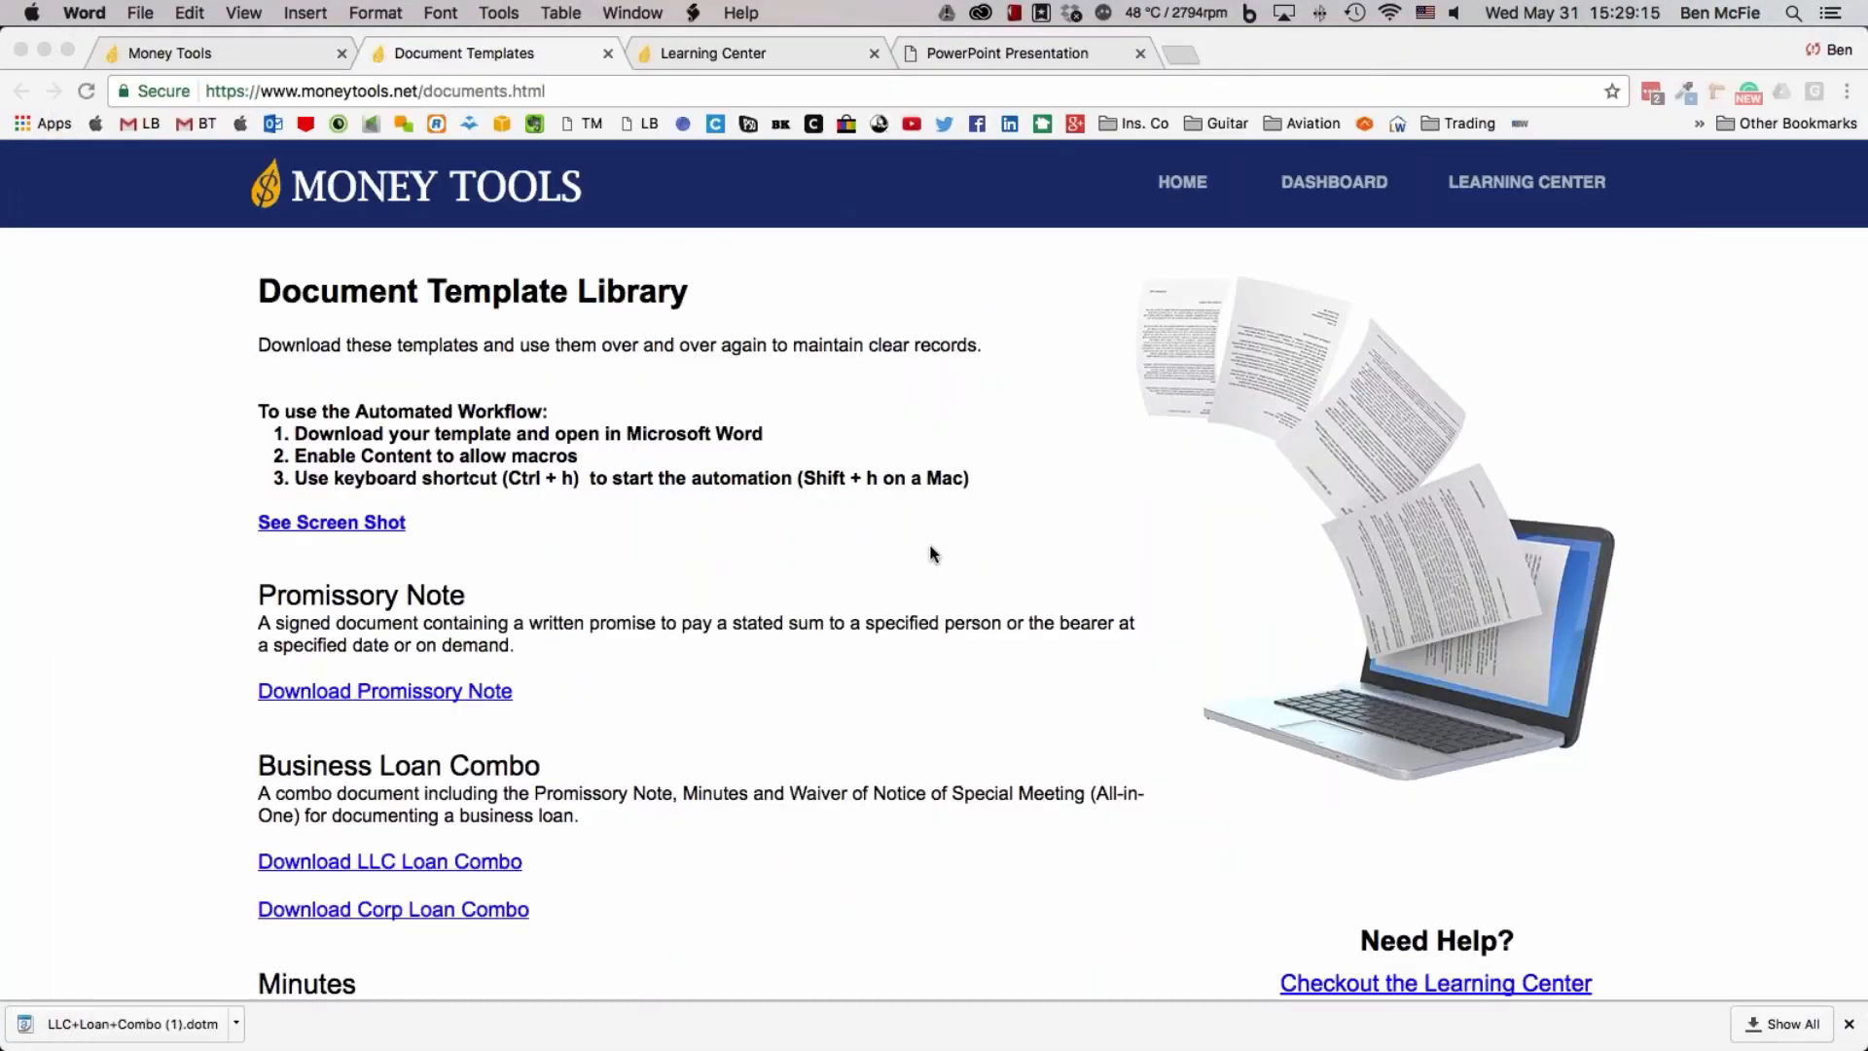
Open the Business Loan Layout diagram from the Money Tools Learning Center in Chrome
left_click(761, 54)
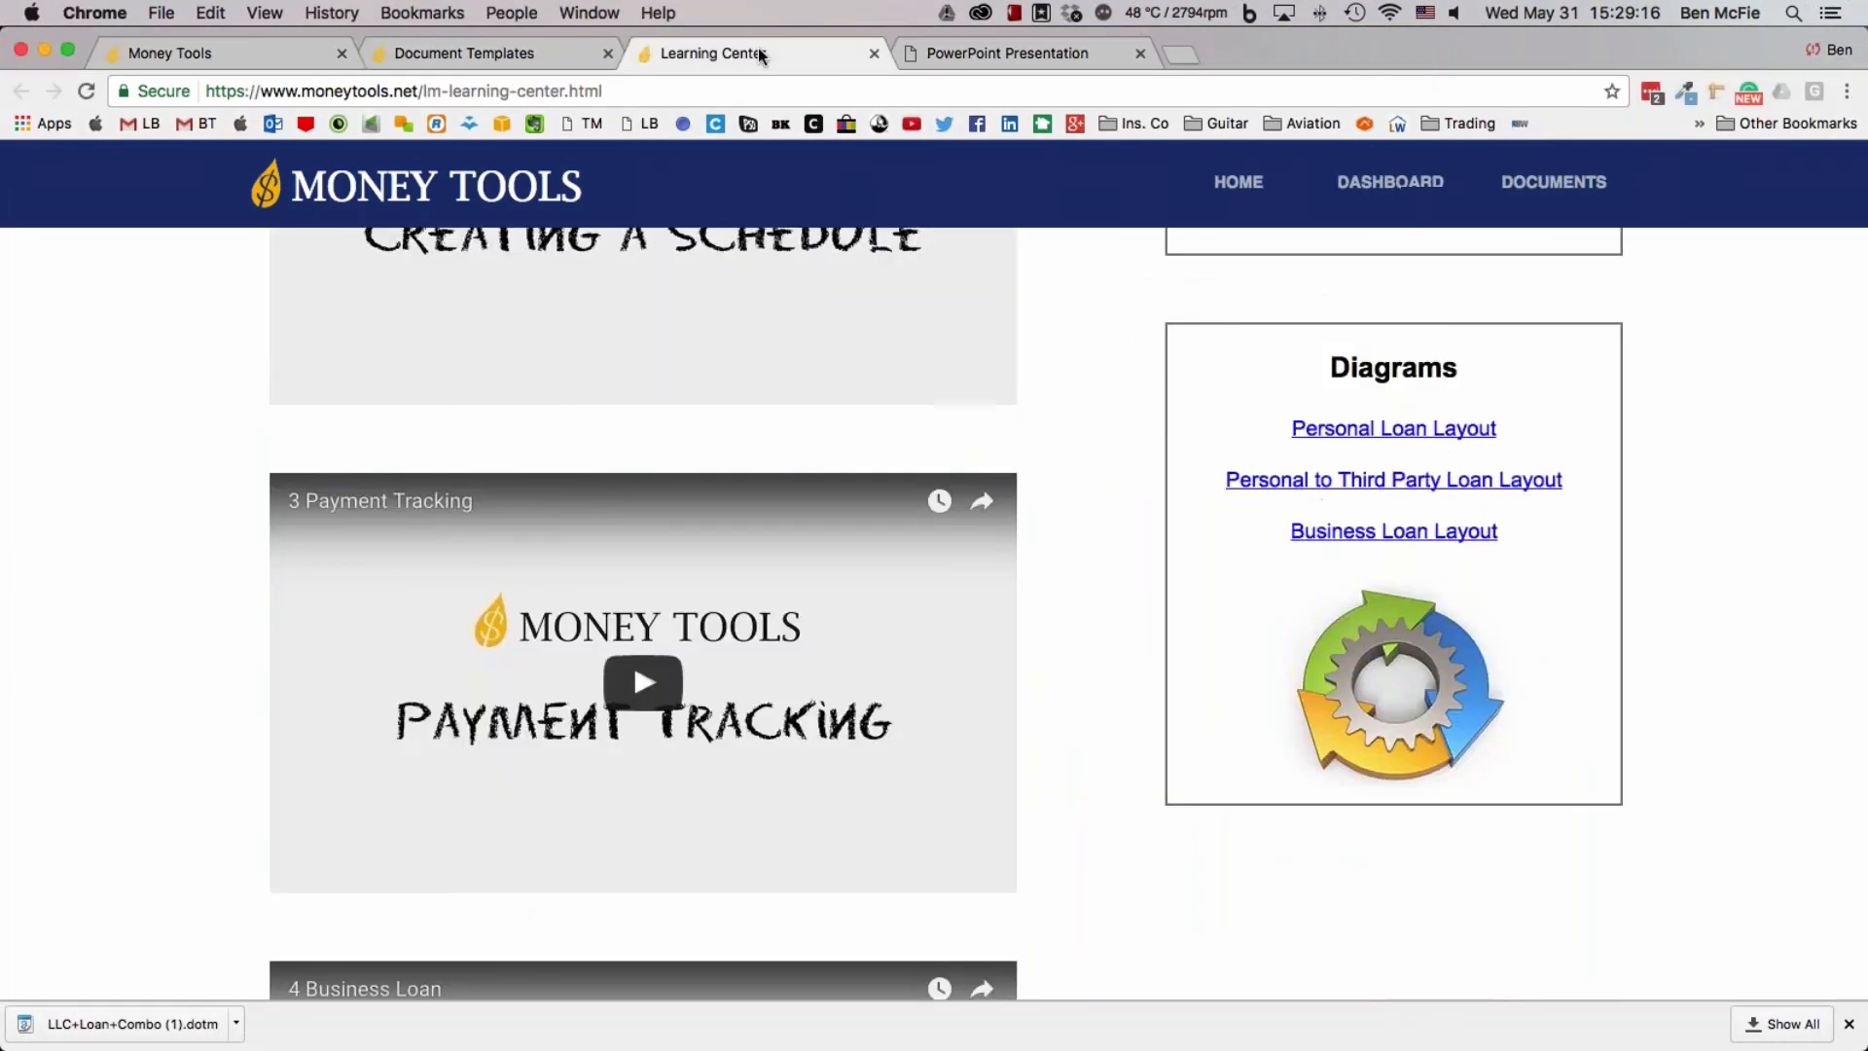
left_click(1361, 536)
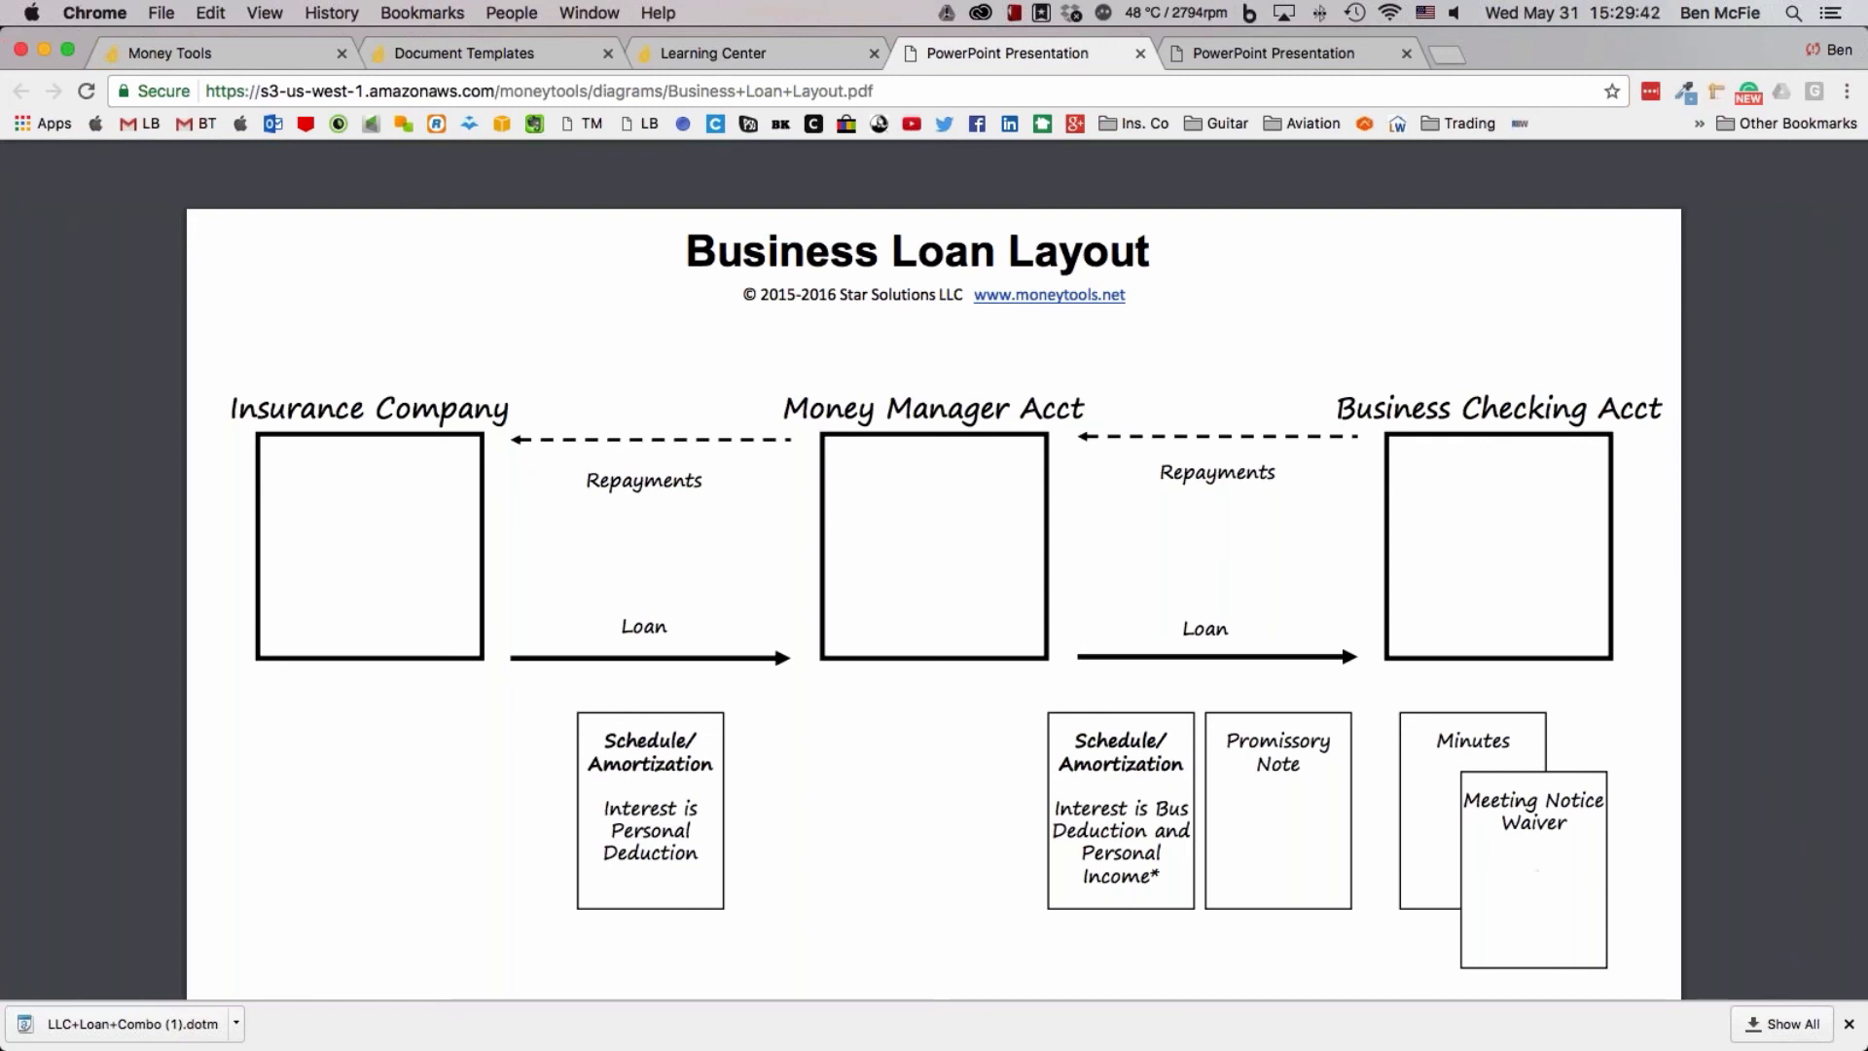
Open the Document Template Library from the Loan Manager dashboard and look through its loan combo, minutes, waiver and lease templates
left_click(531, 43)
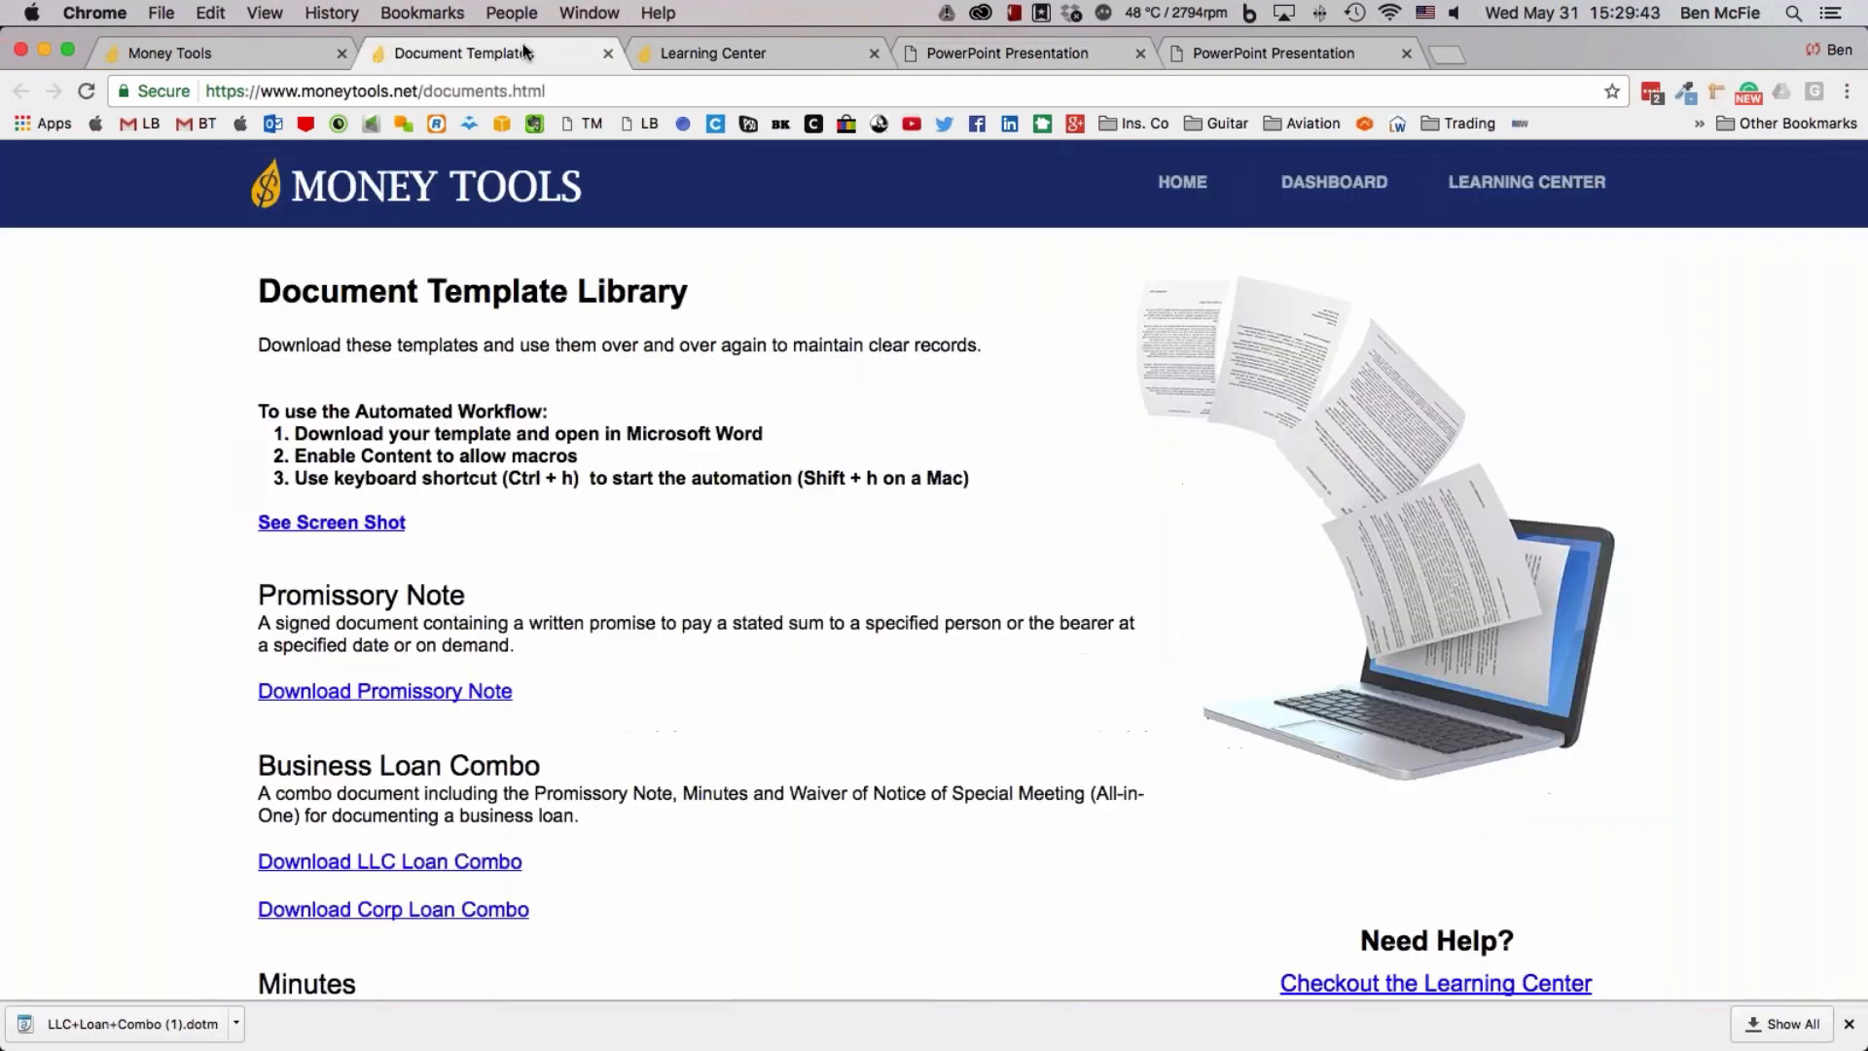
left_click(284, 50)
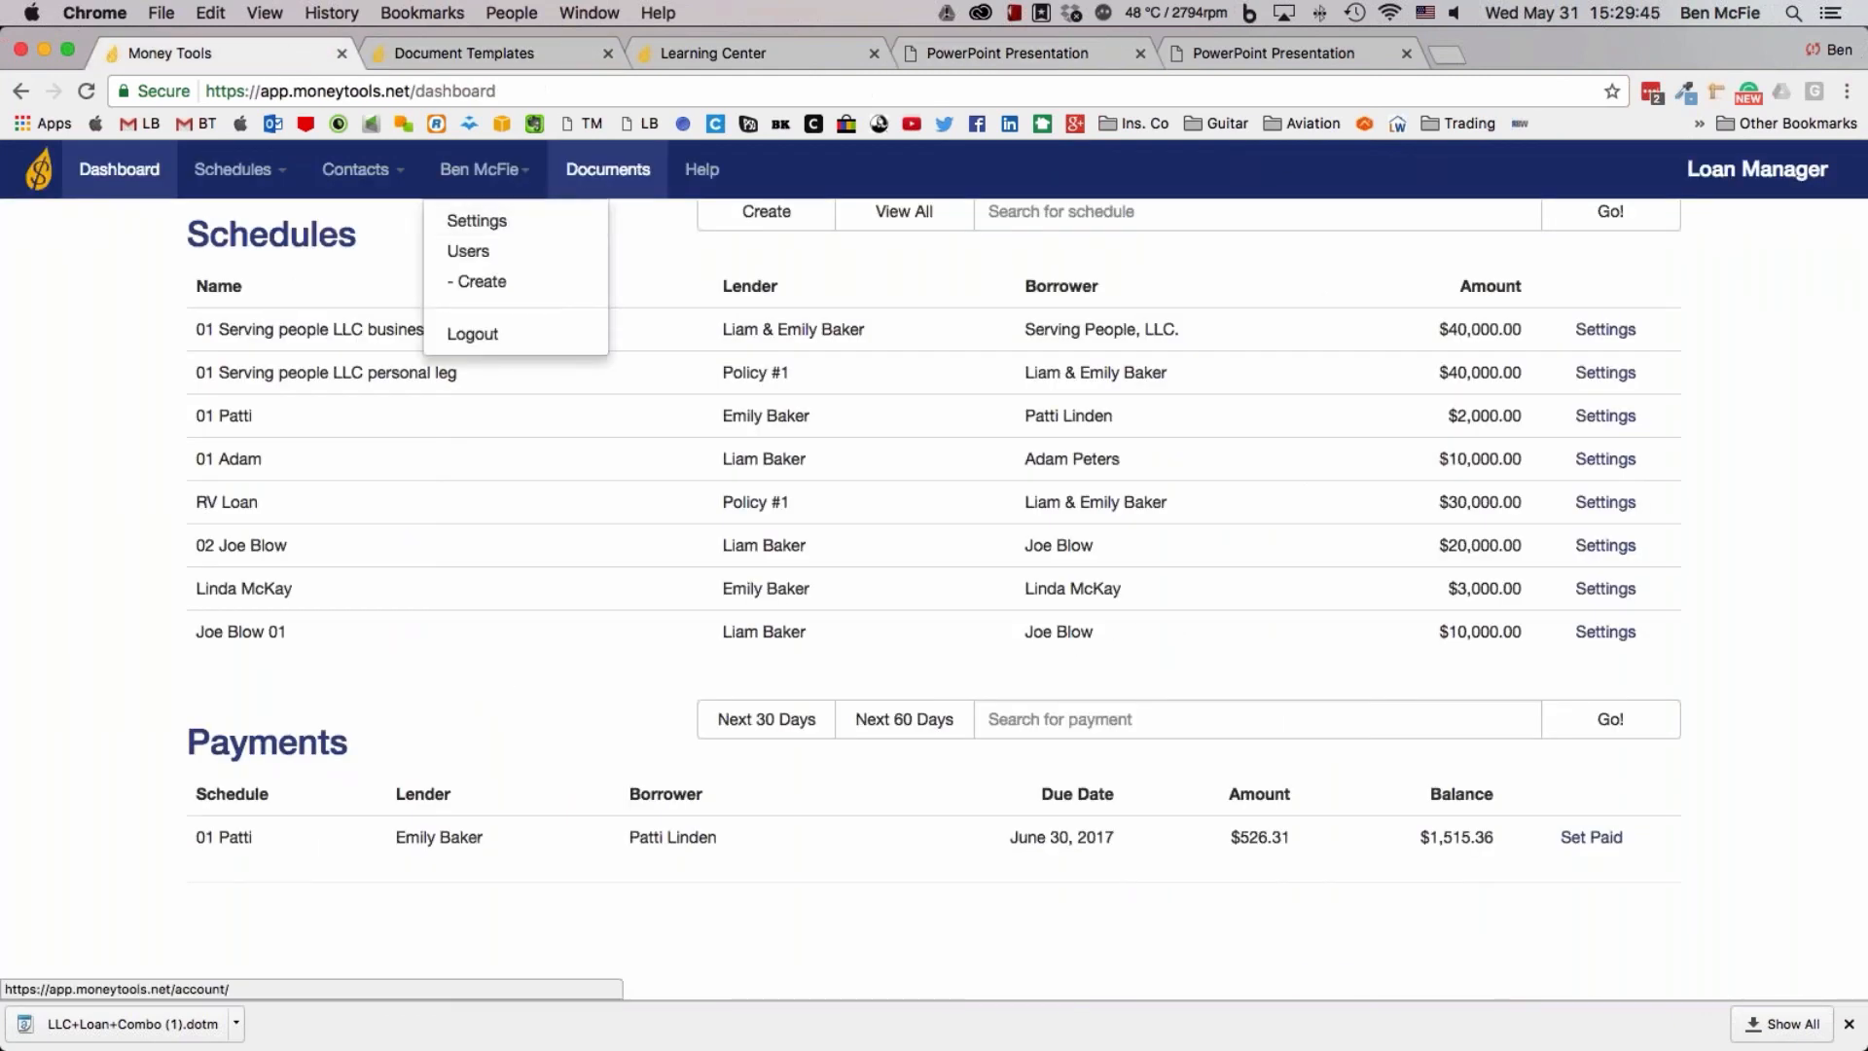
left_click(590, 174)
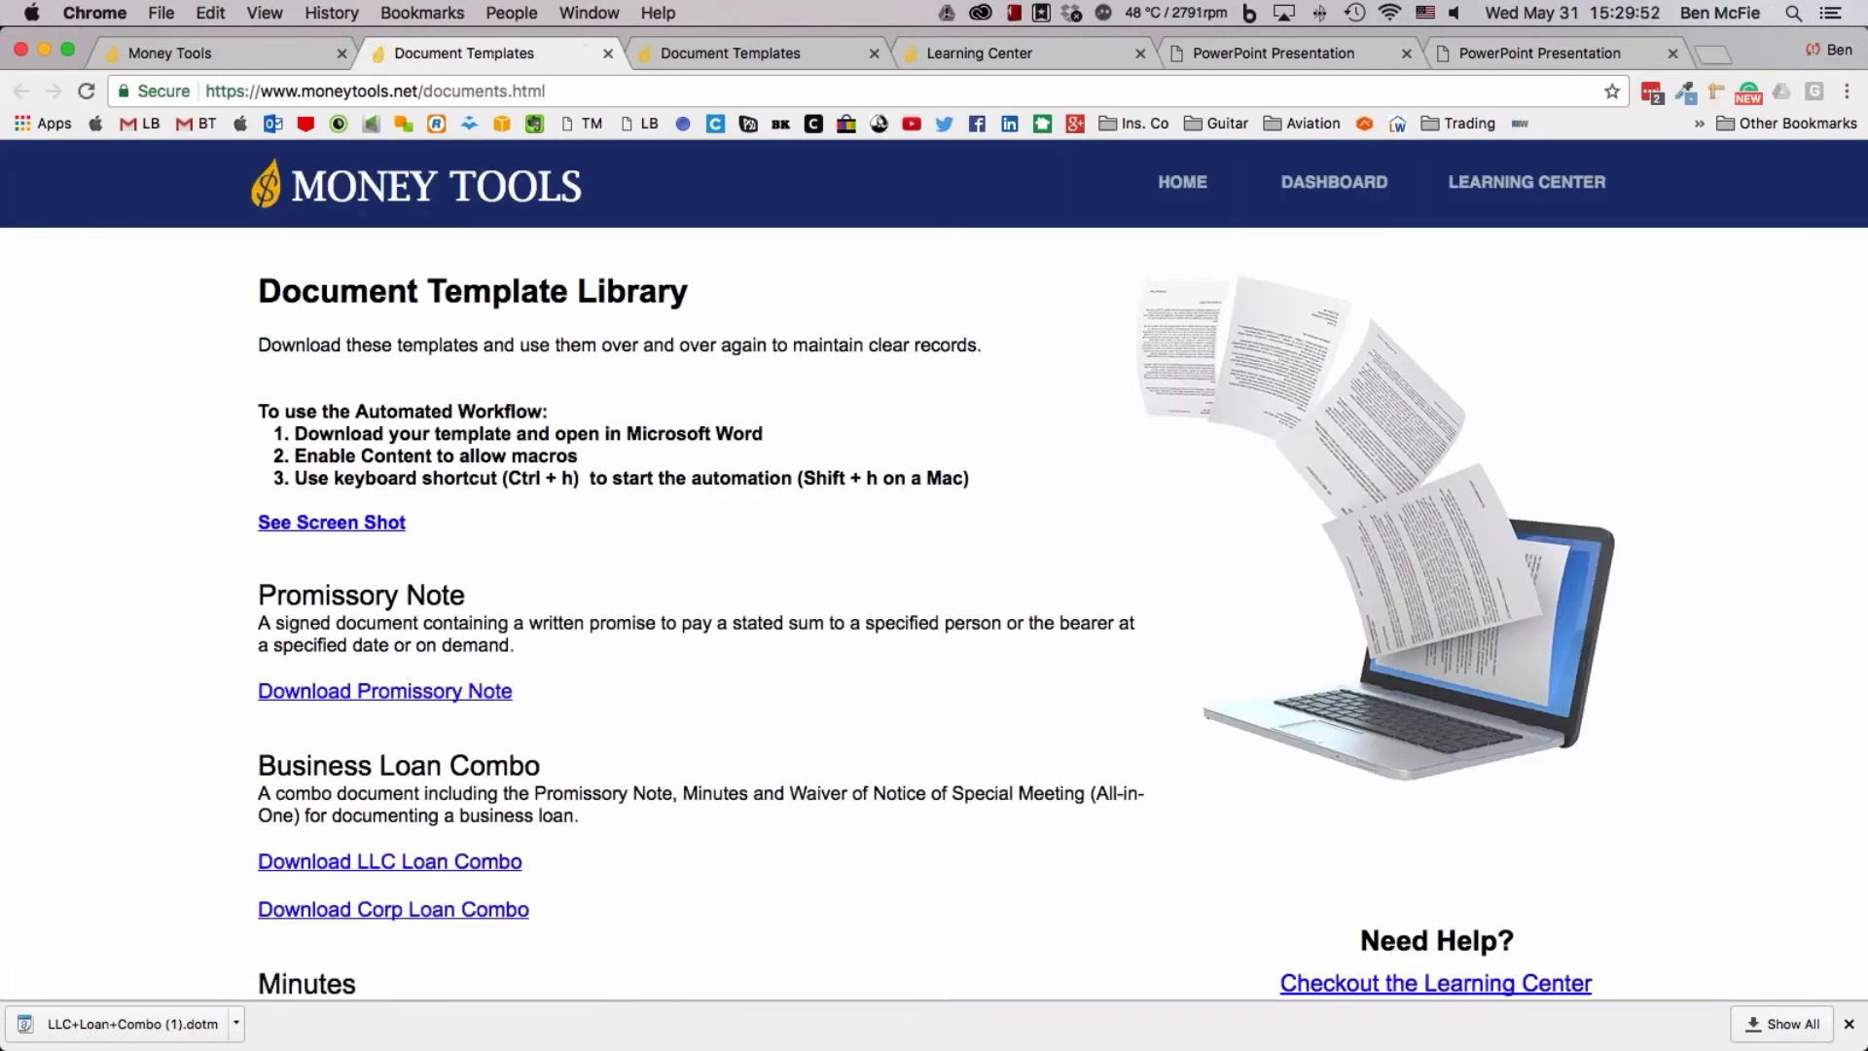
scroll(420, 702, "down", 1)
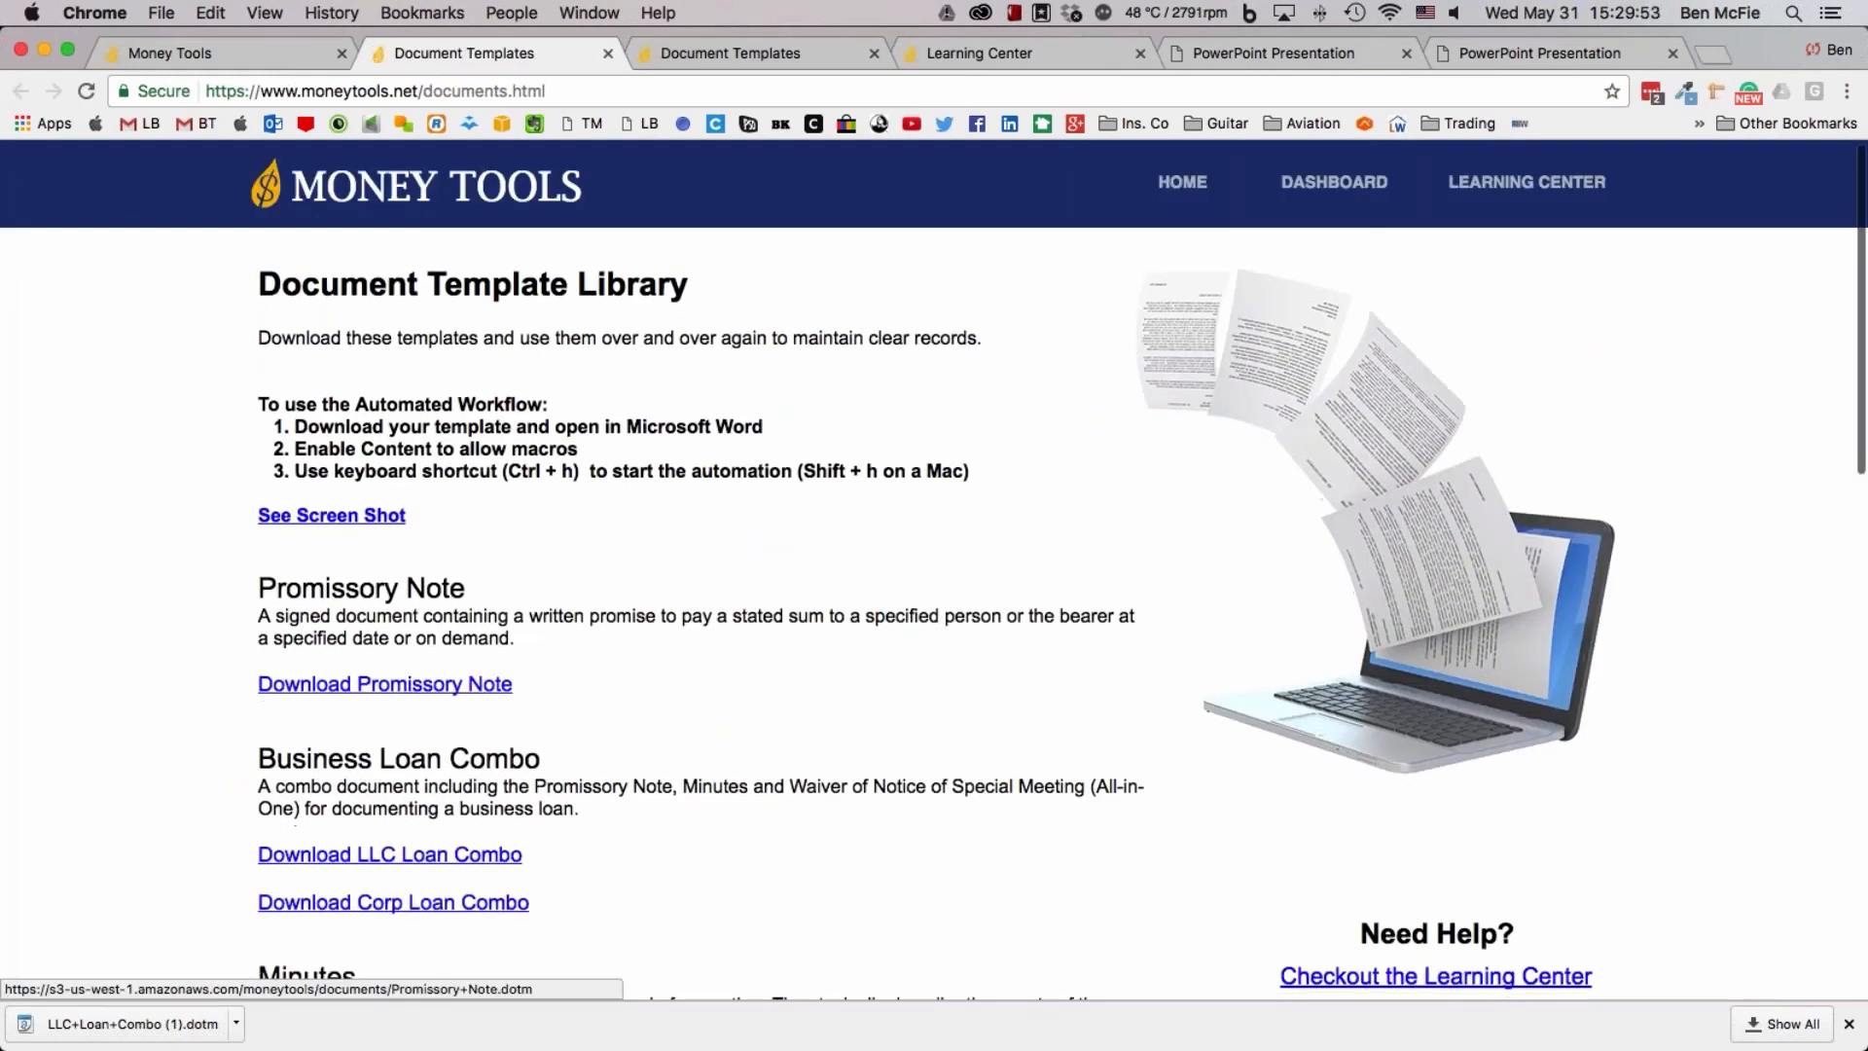
scroll(420, 689, "down", 2)
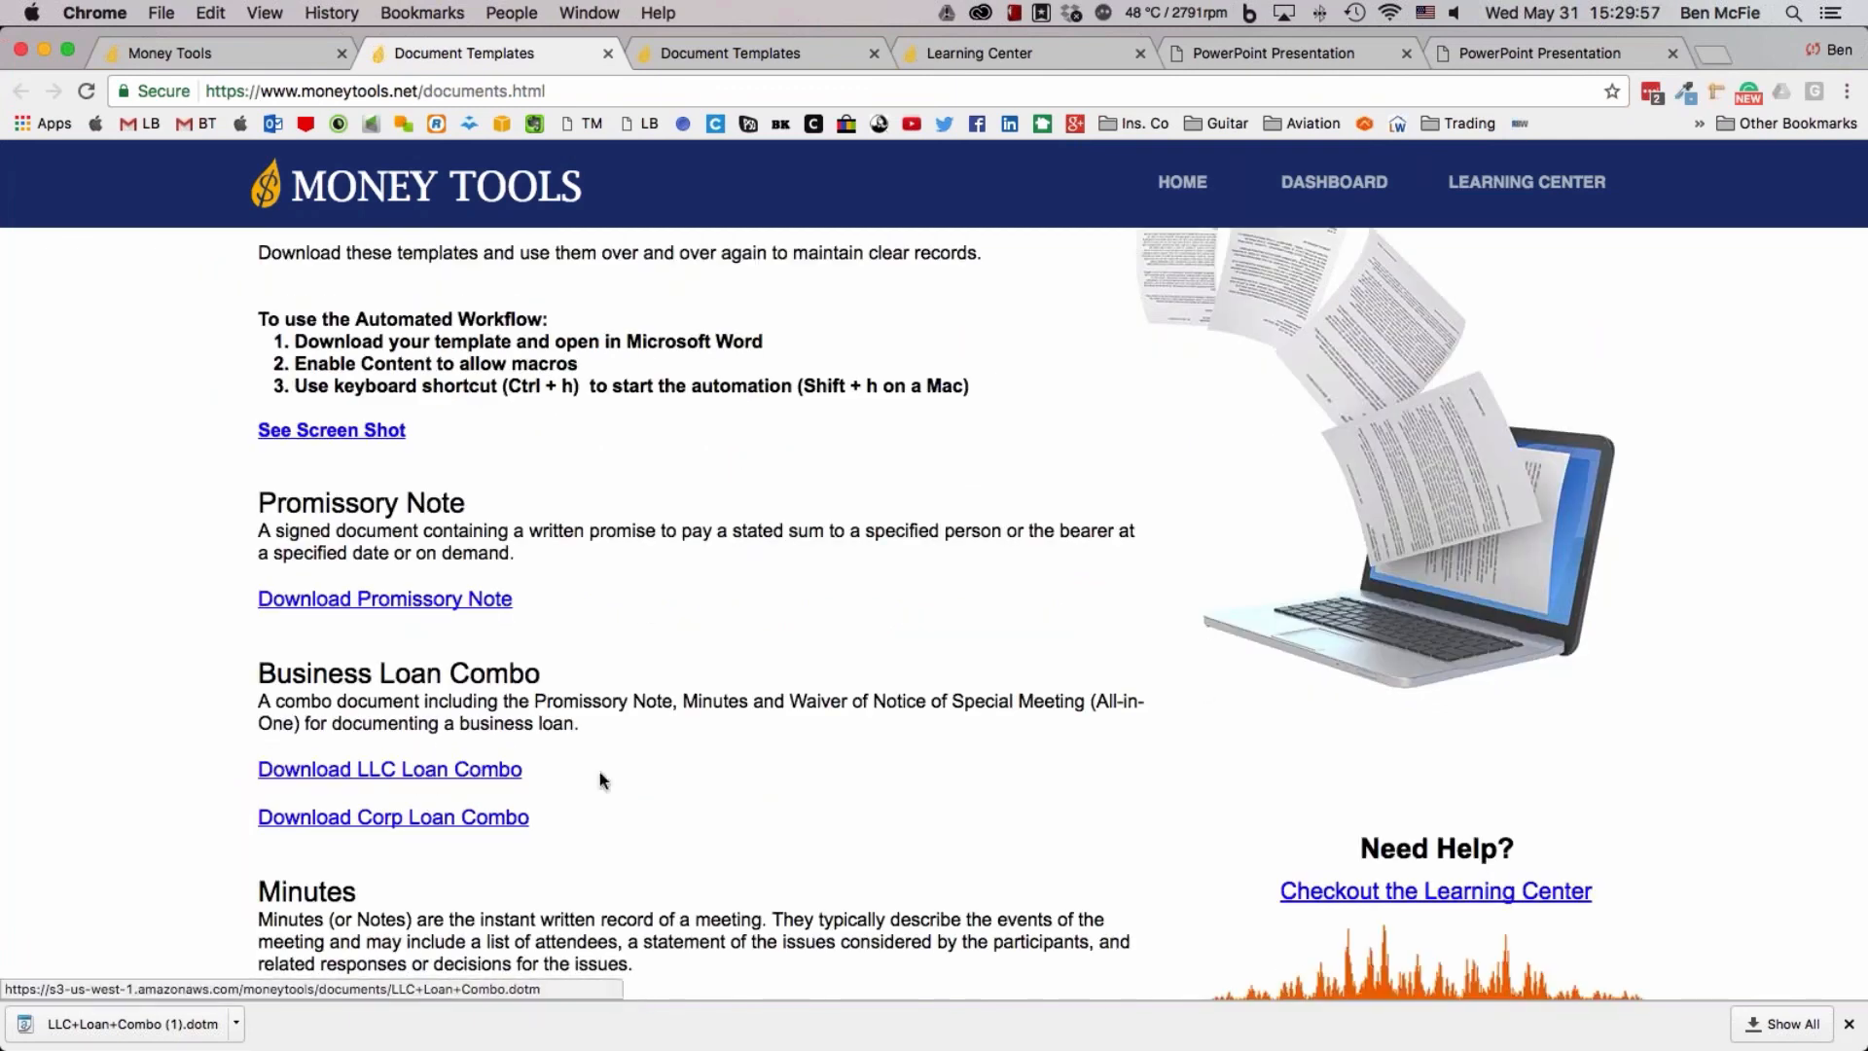
scroll(599, 773, "down", 1)
scroll(599, 773, "down", 5)
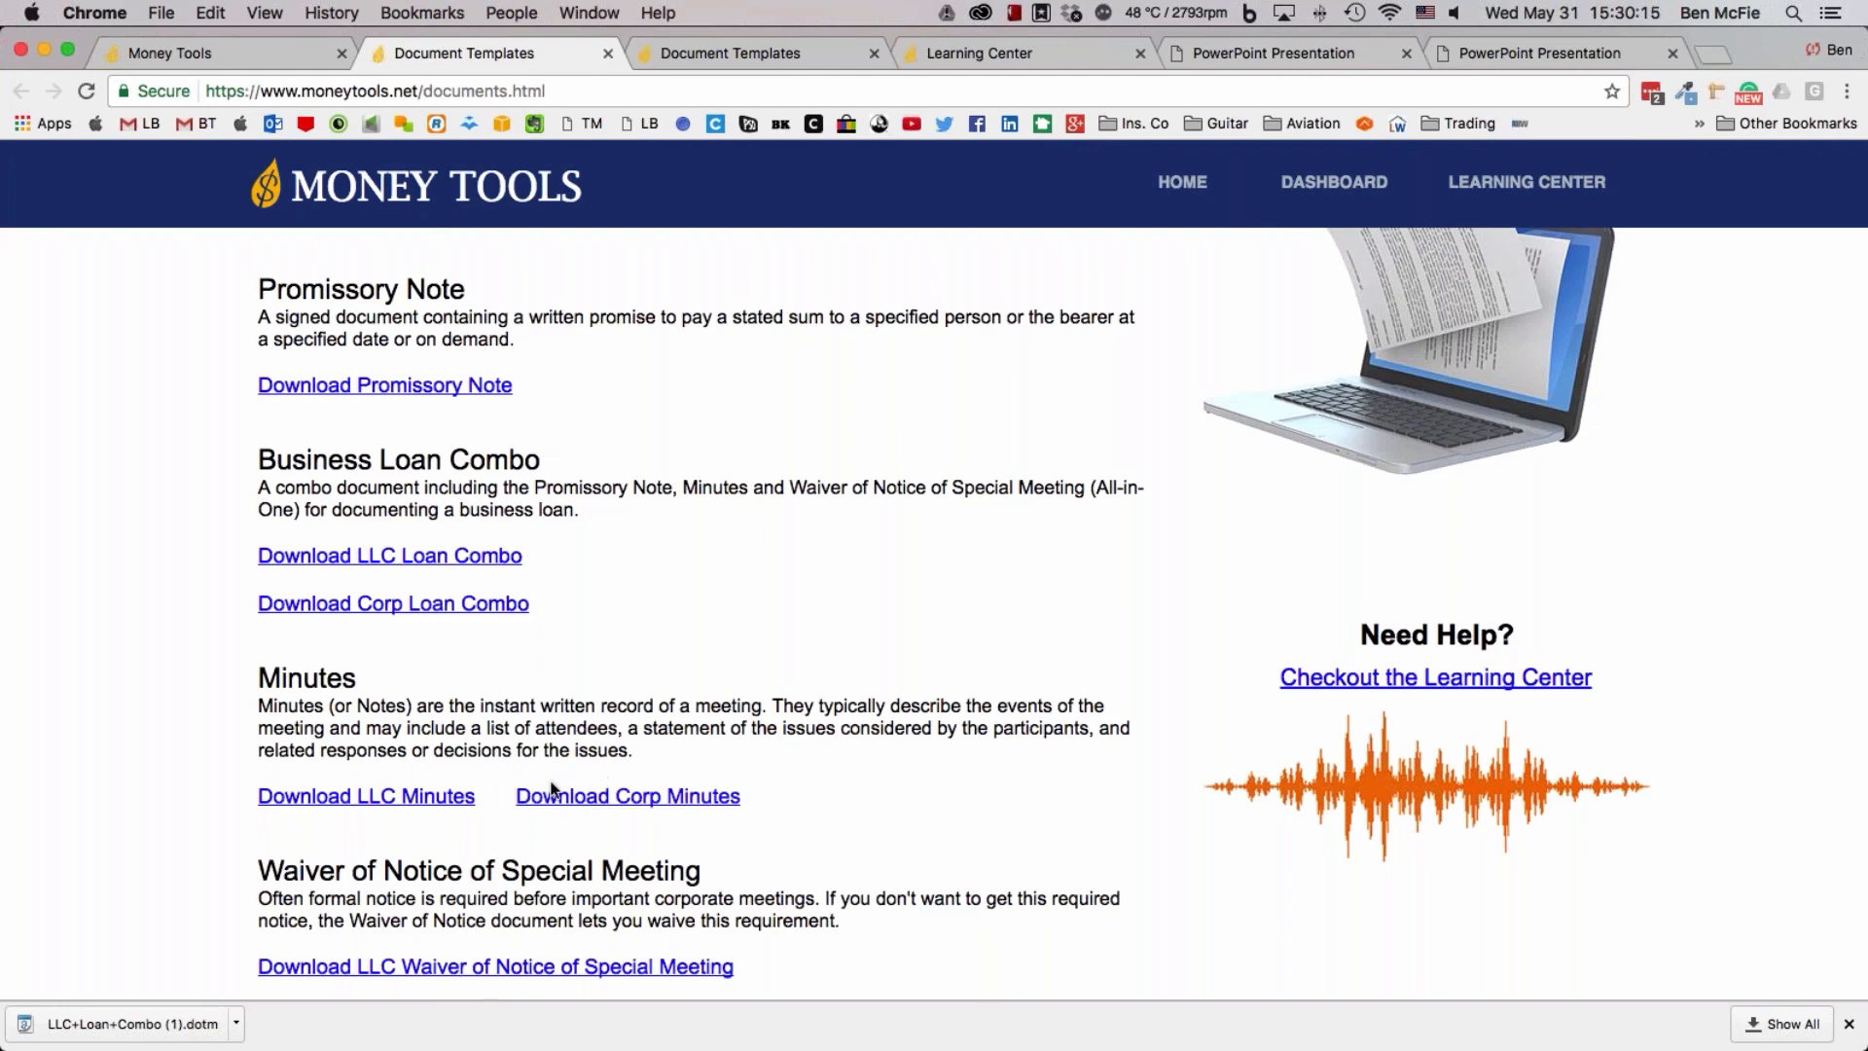
scroll(775, 851, "down", 5)
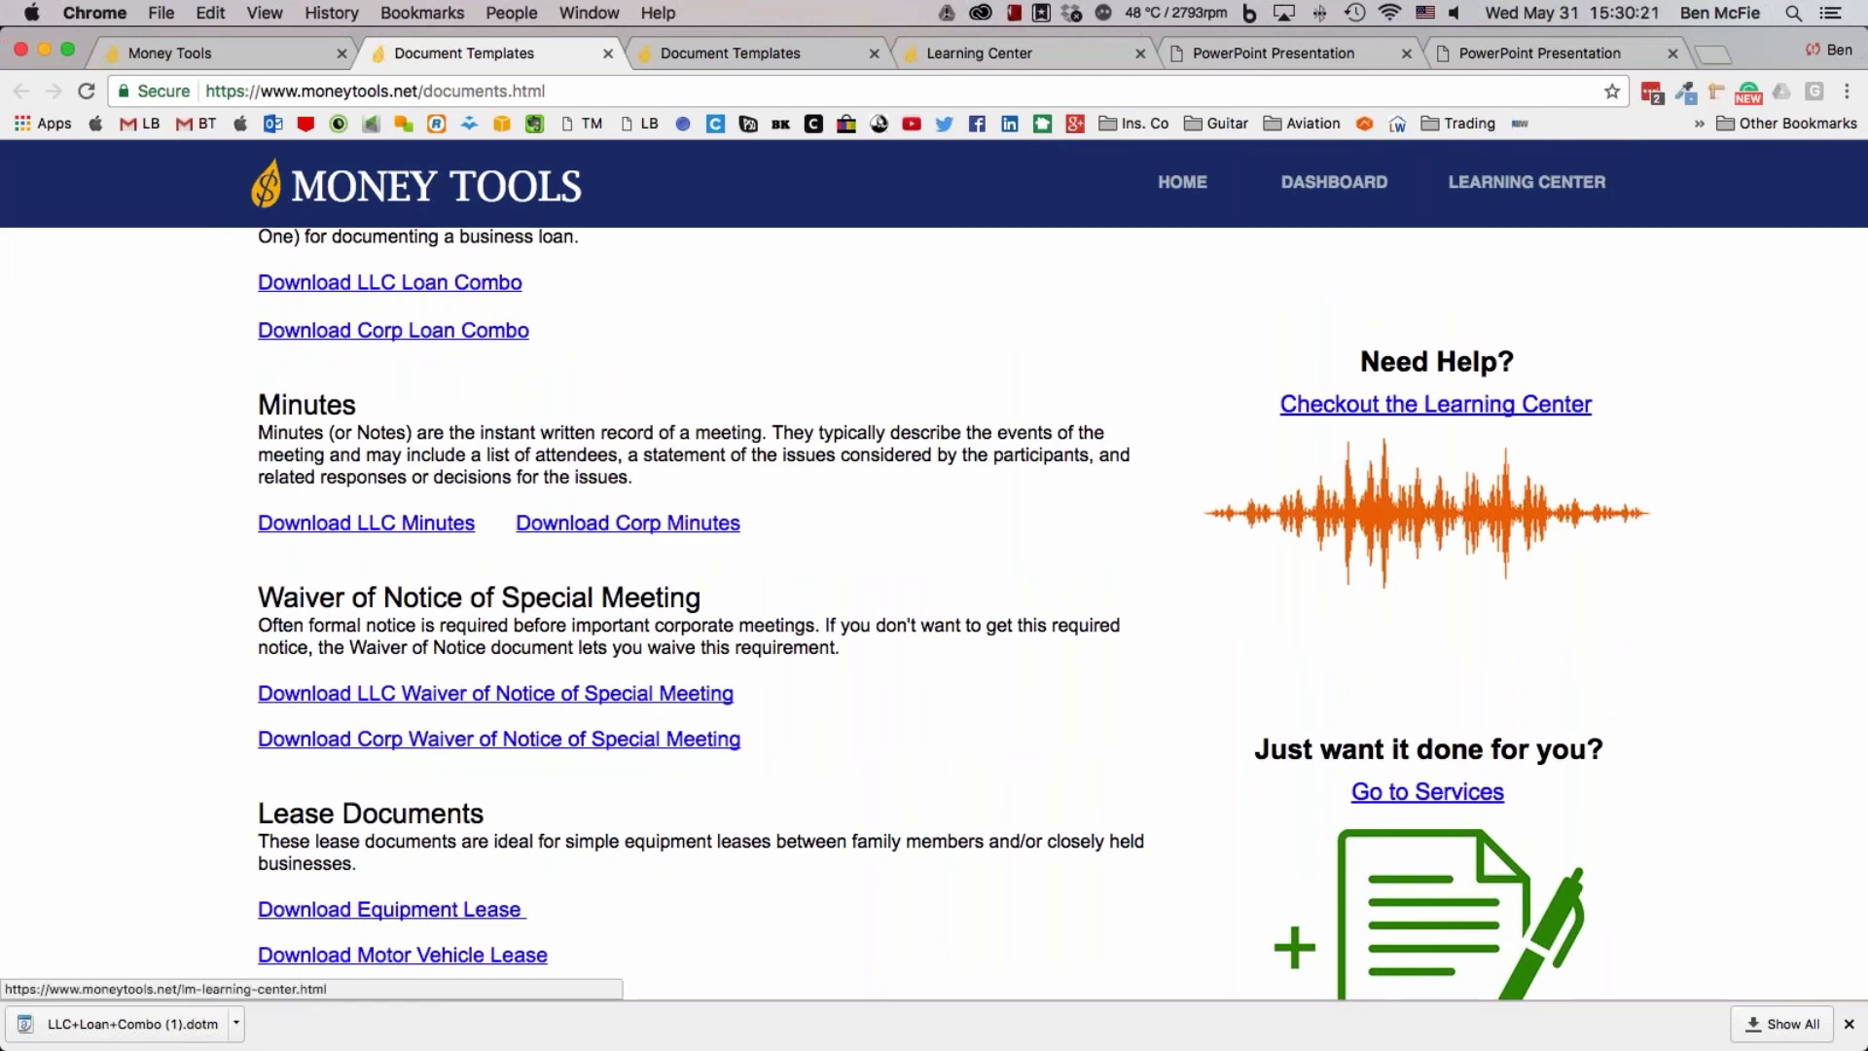
Examine the Document Template Library again, from the promissory note and loan combos to the waivers and lease documents
scroll(1352, 410, "up", 3)
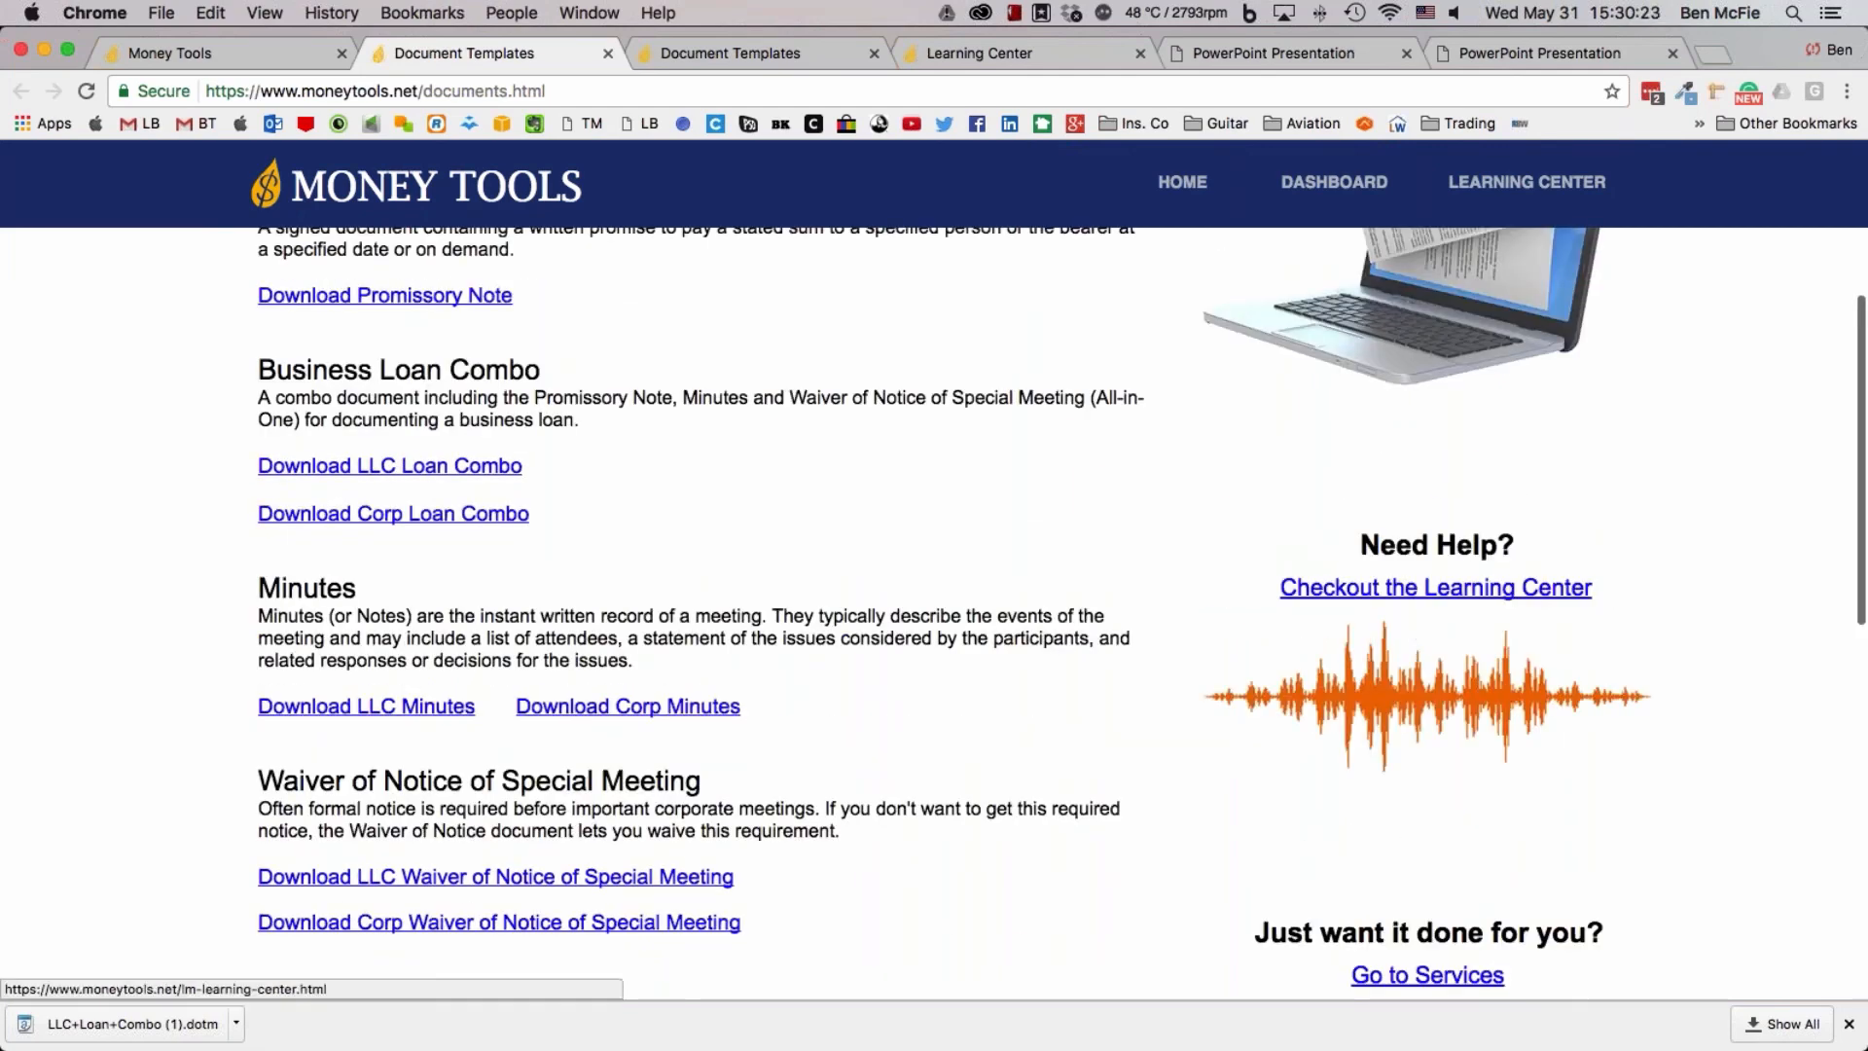
scroll(1392, 596, "up", 1)
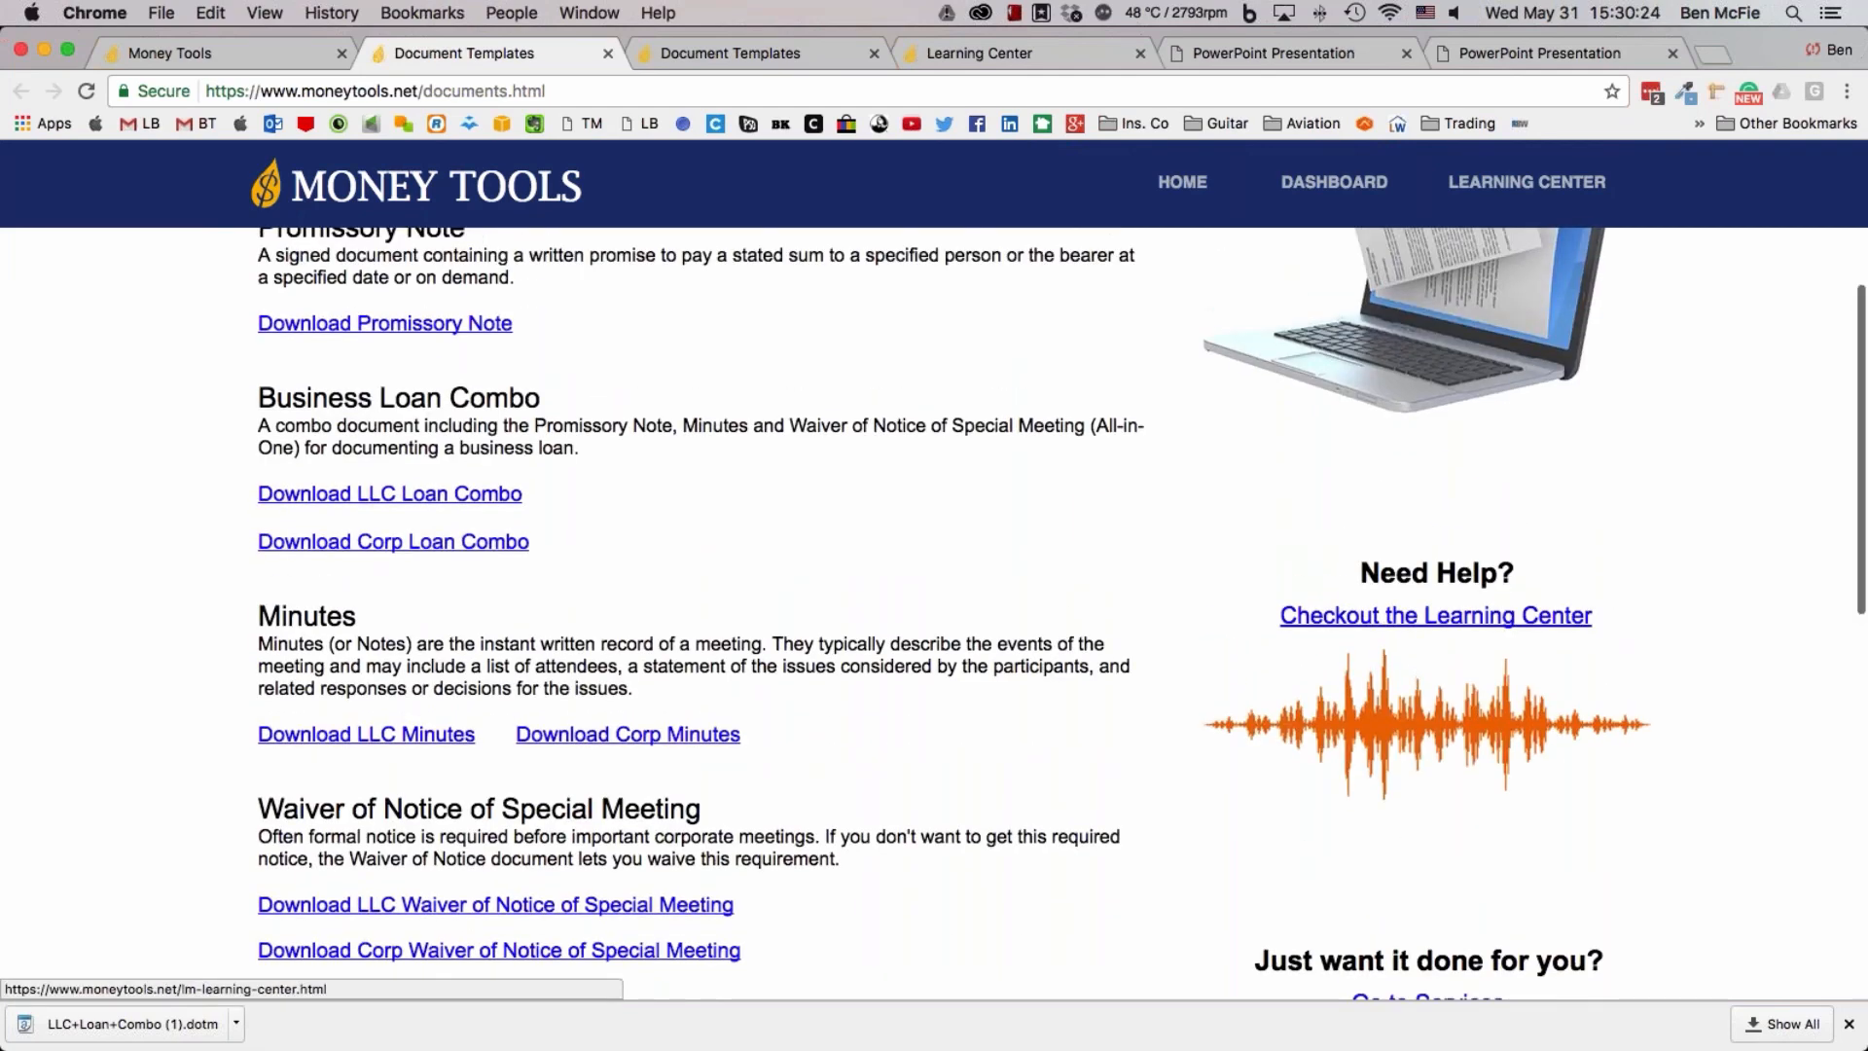
scroll(1436, 614, "up", 5)
scroll(1436, 673, "down", 4)
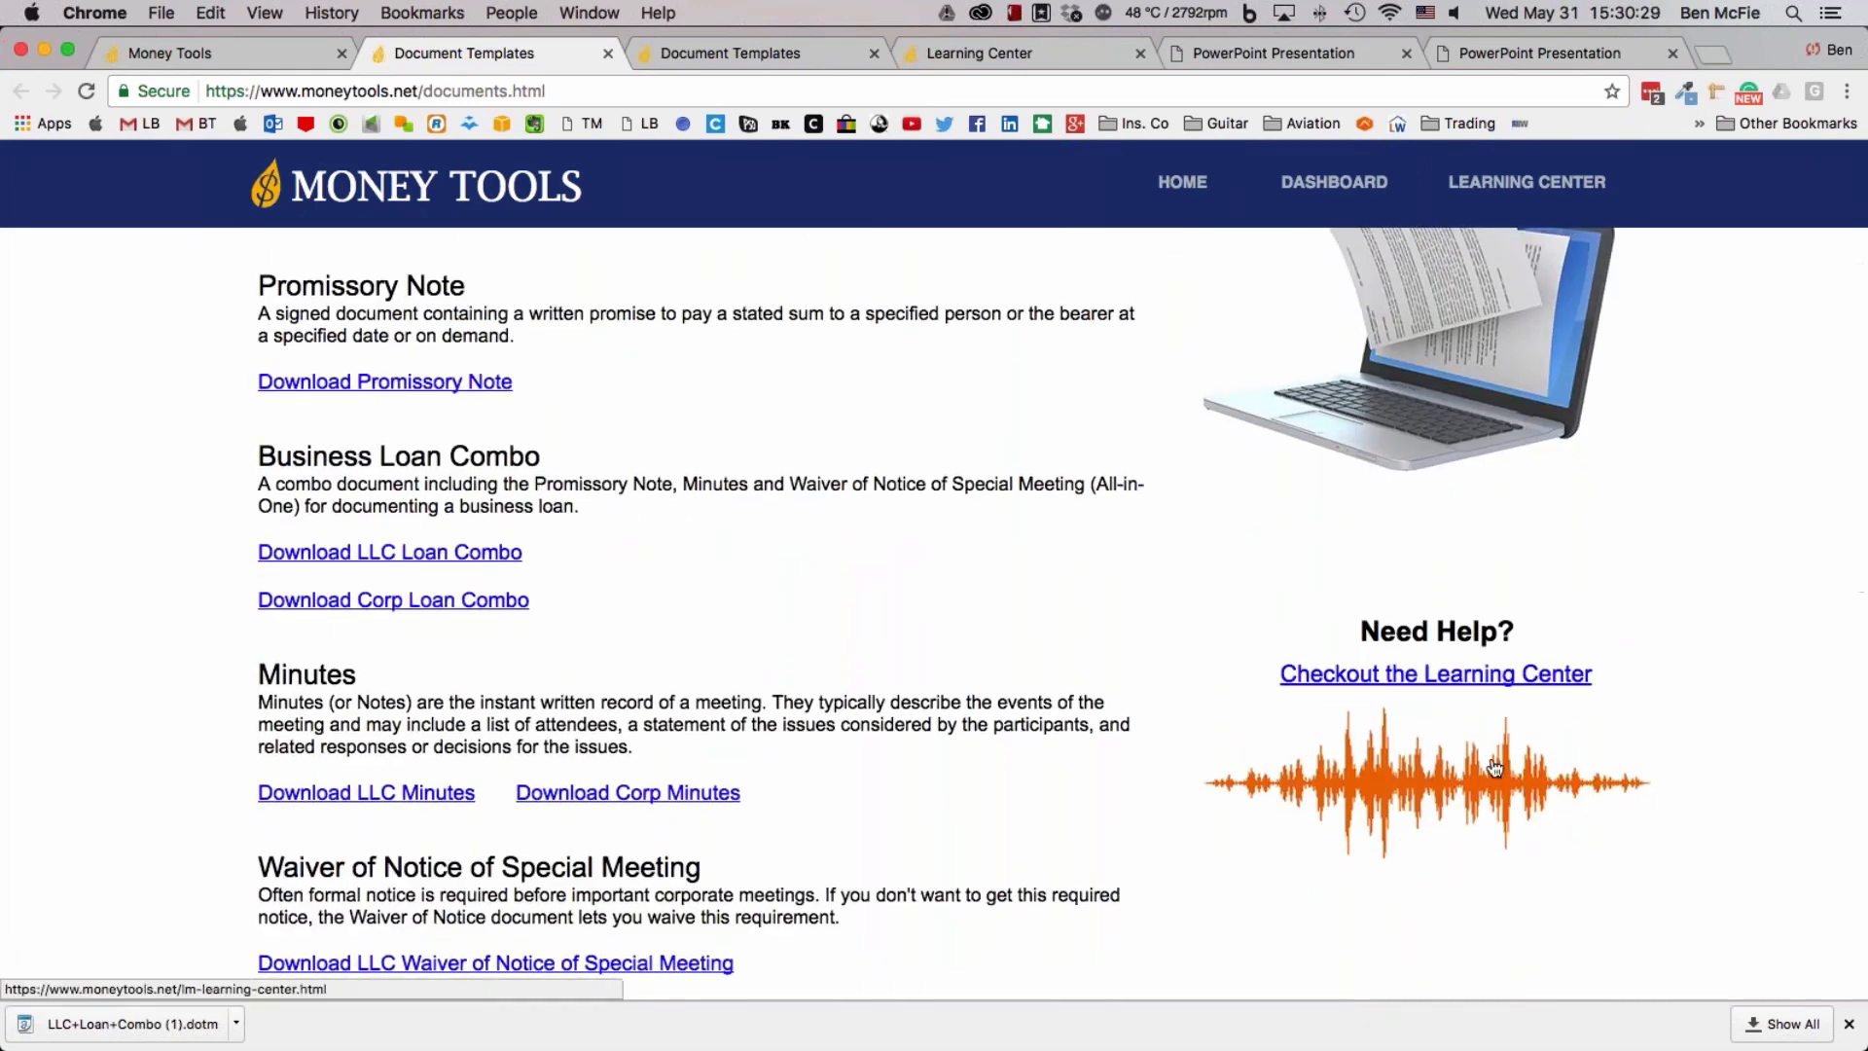
scroll(1436, 673, "down", 3)
scroll(1436, 615, "down", 4)
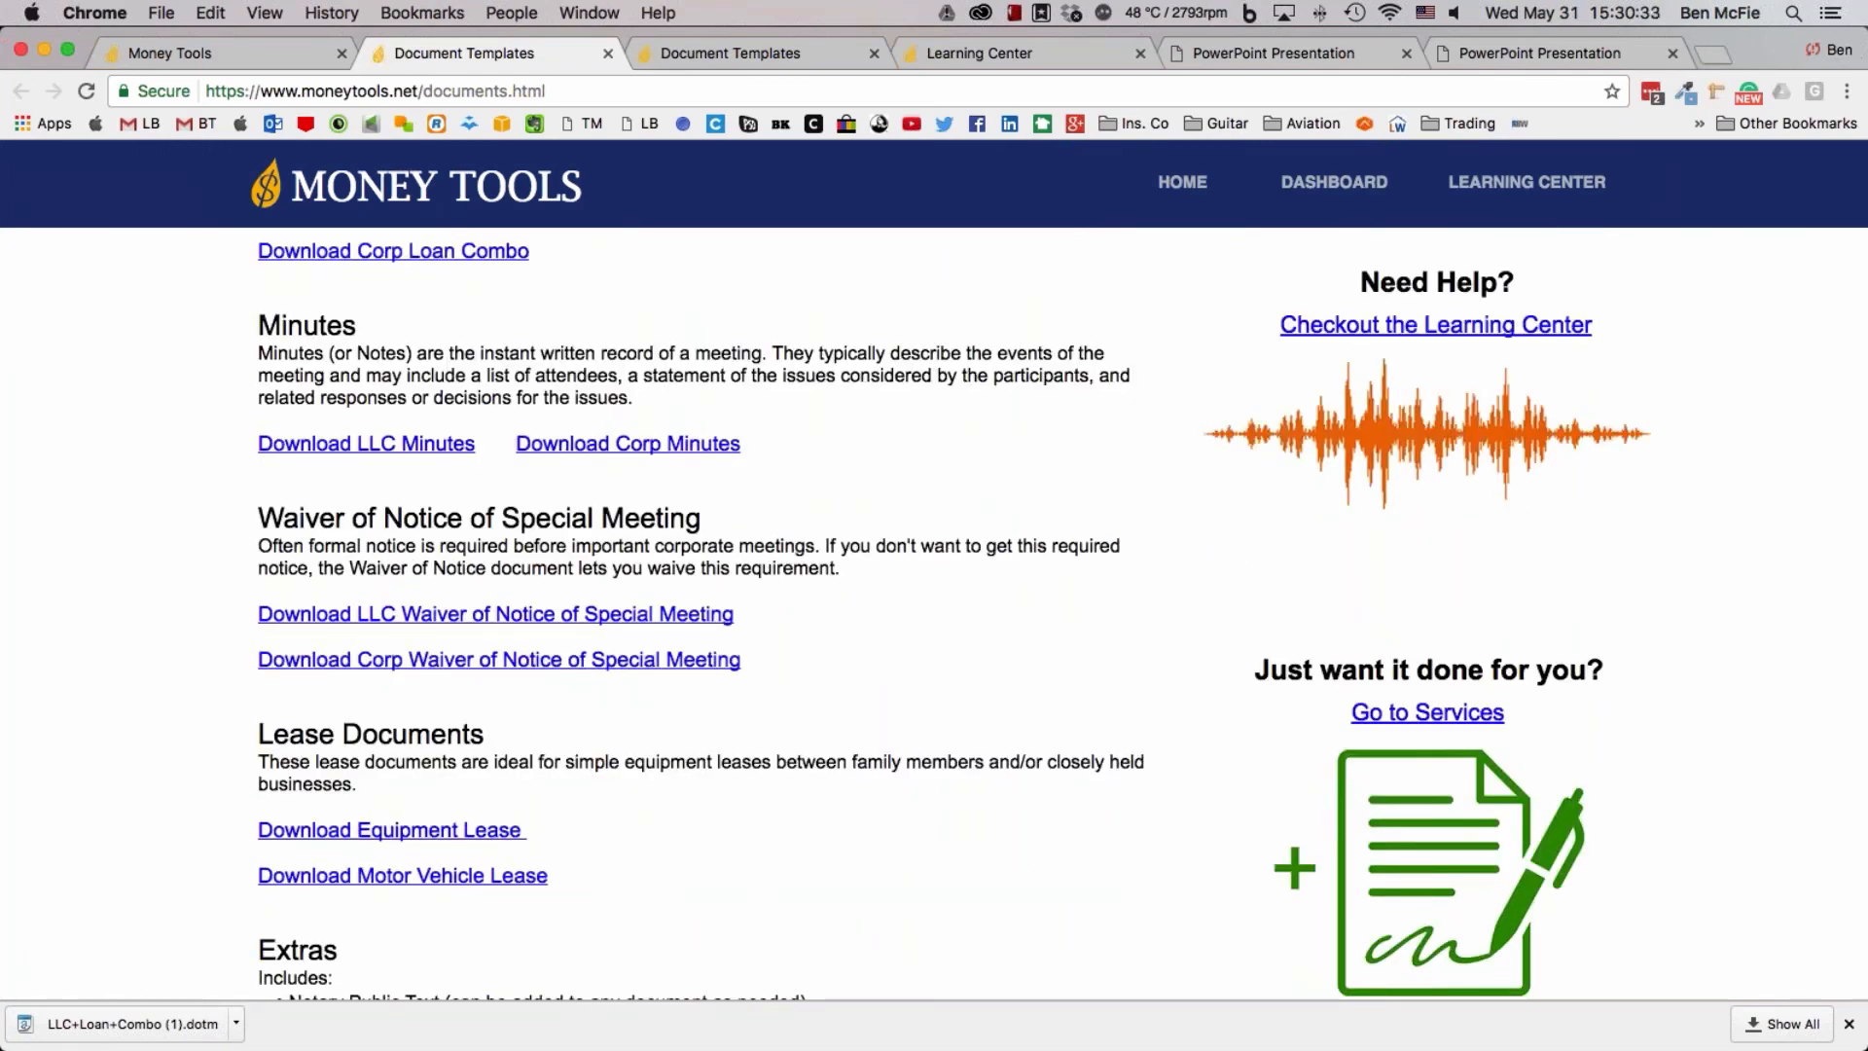
Return to the Loan Manager dashboard, open the Learning Center from its help link and look through the first four demo videos
left_click(258, 70)
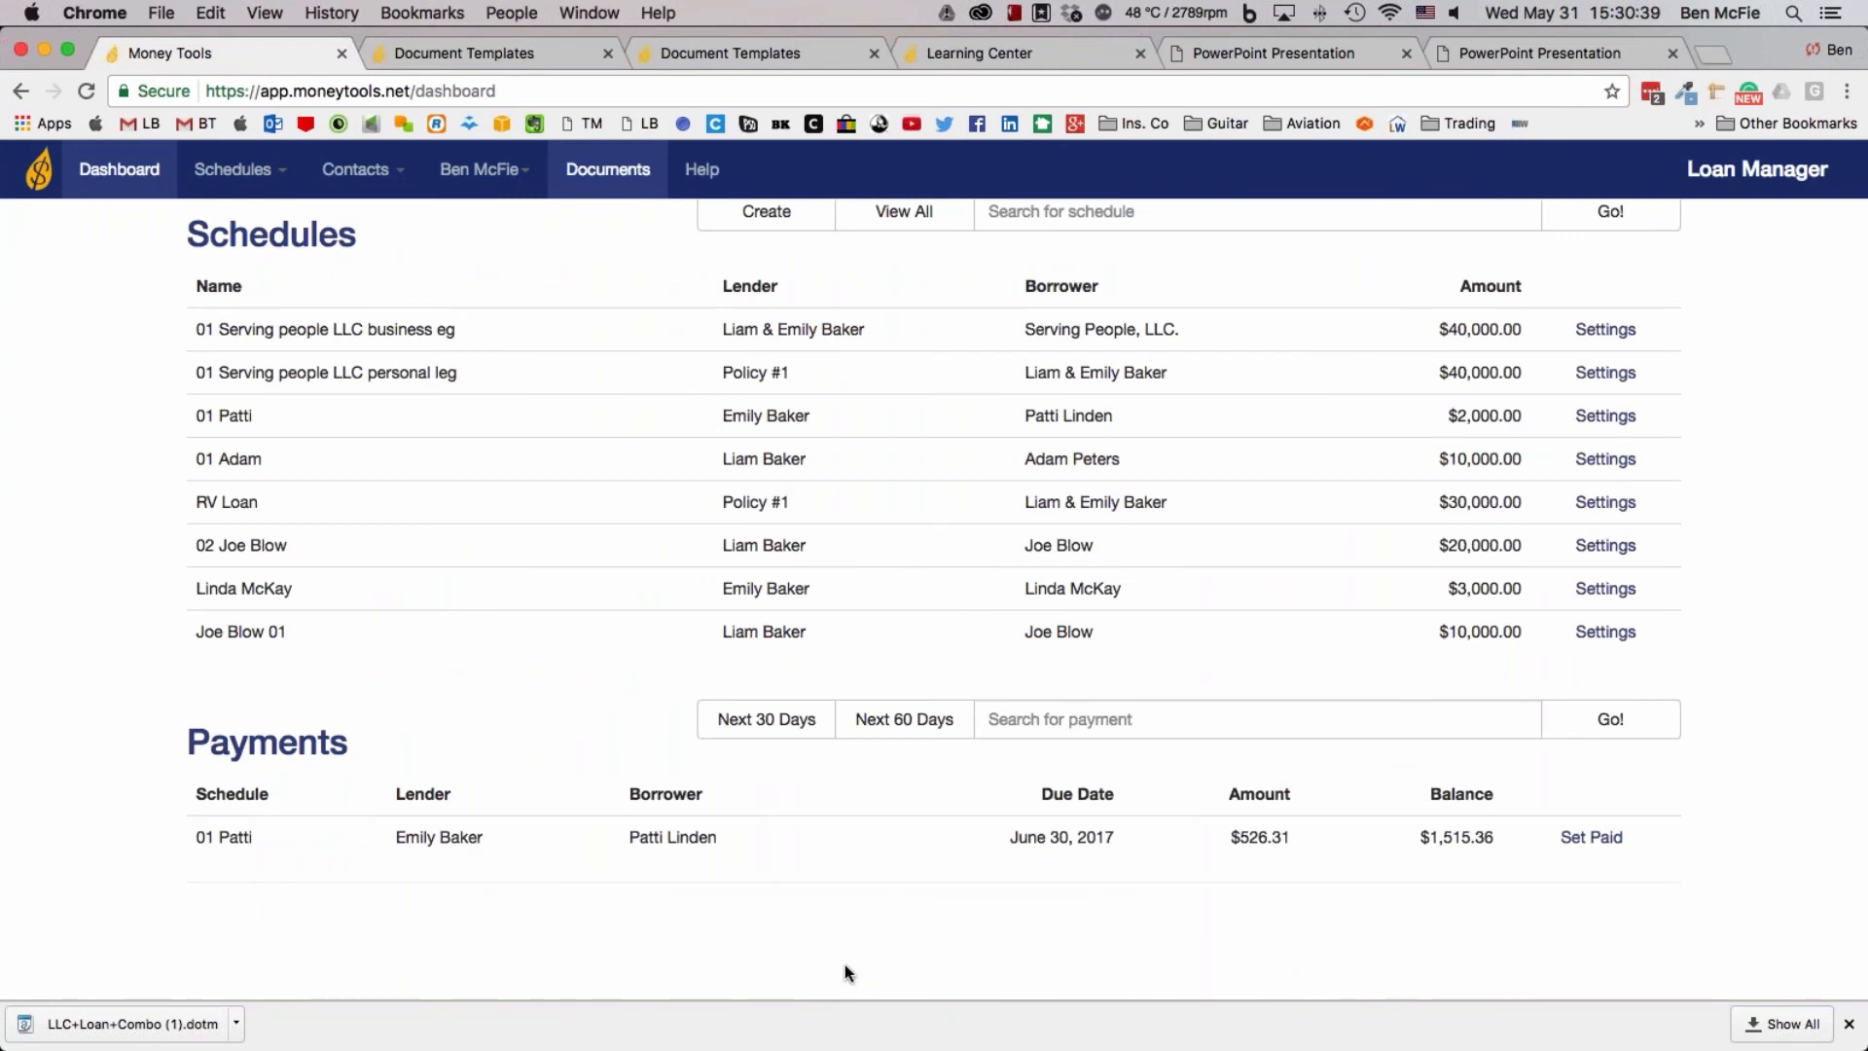
left_click(693, 173)
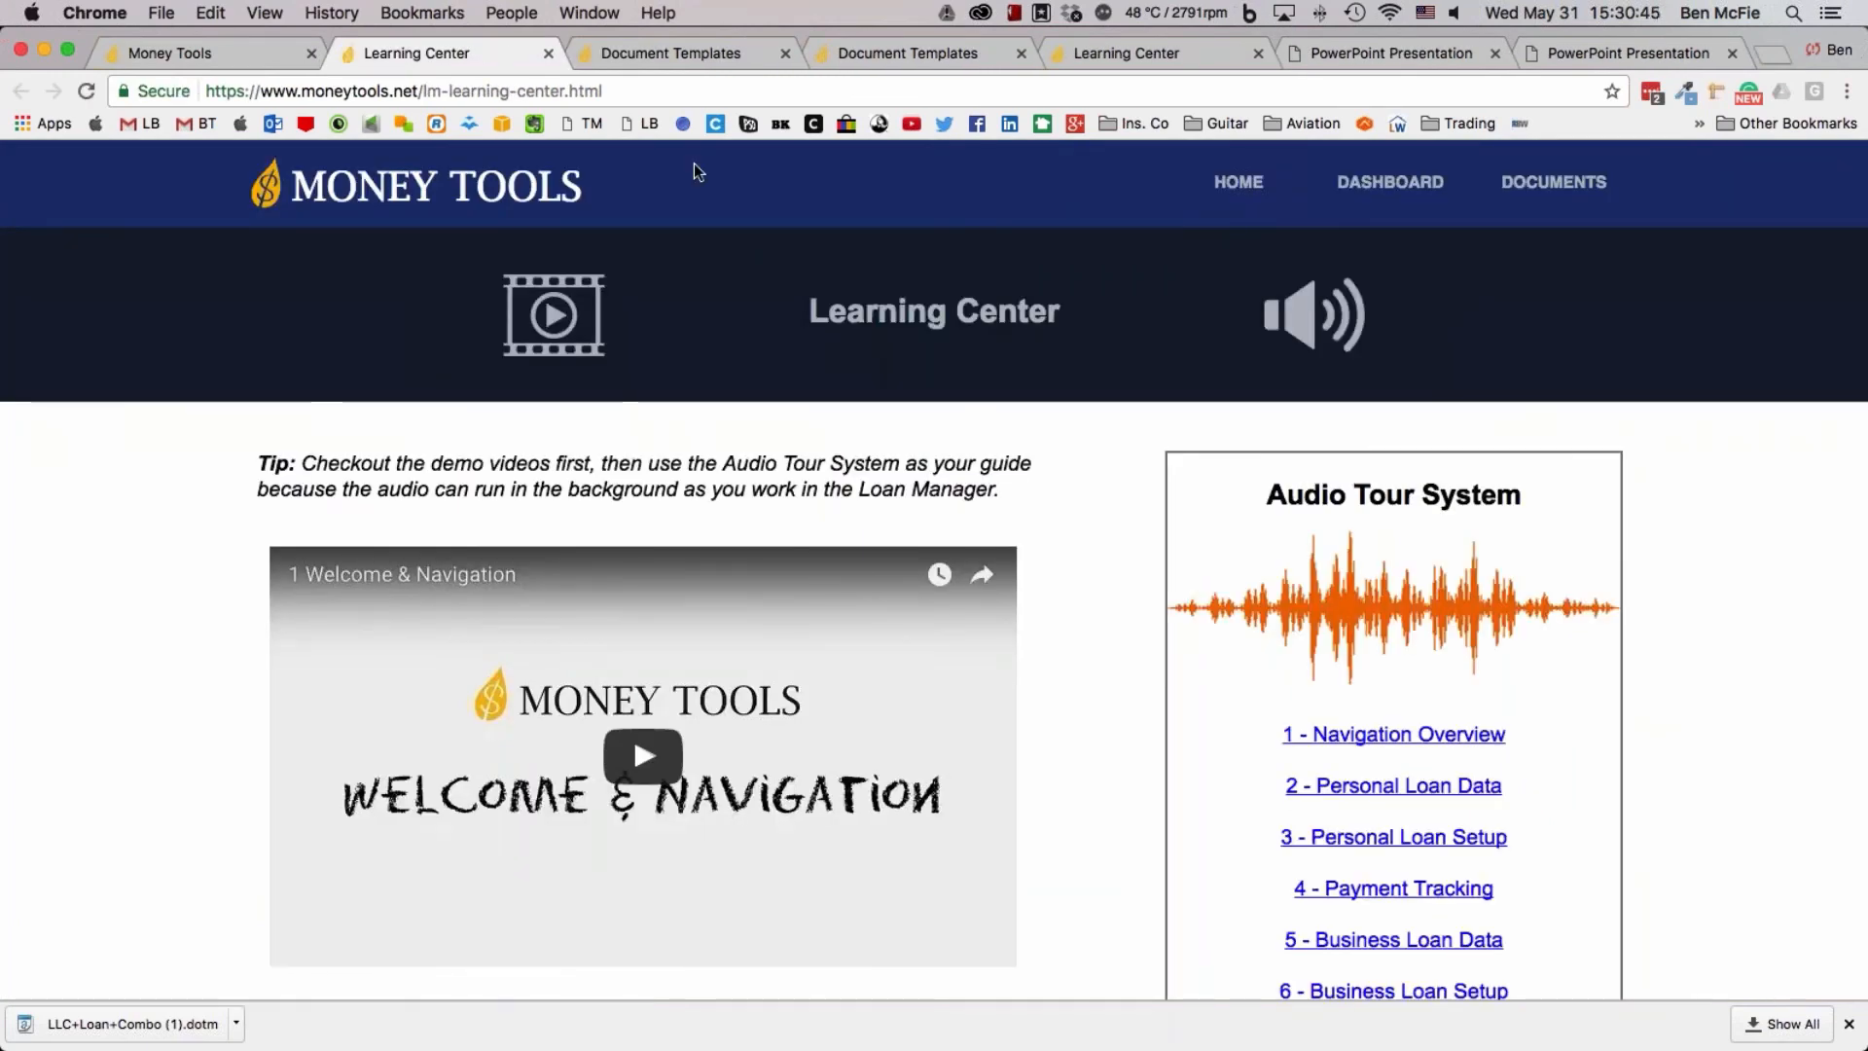
scroll(571, 771, "down", 5)
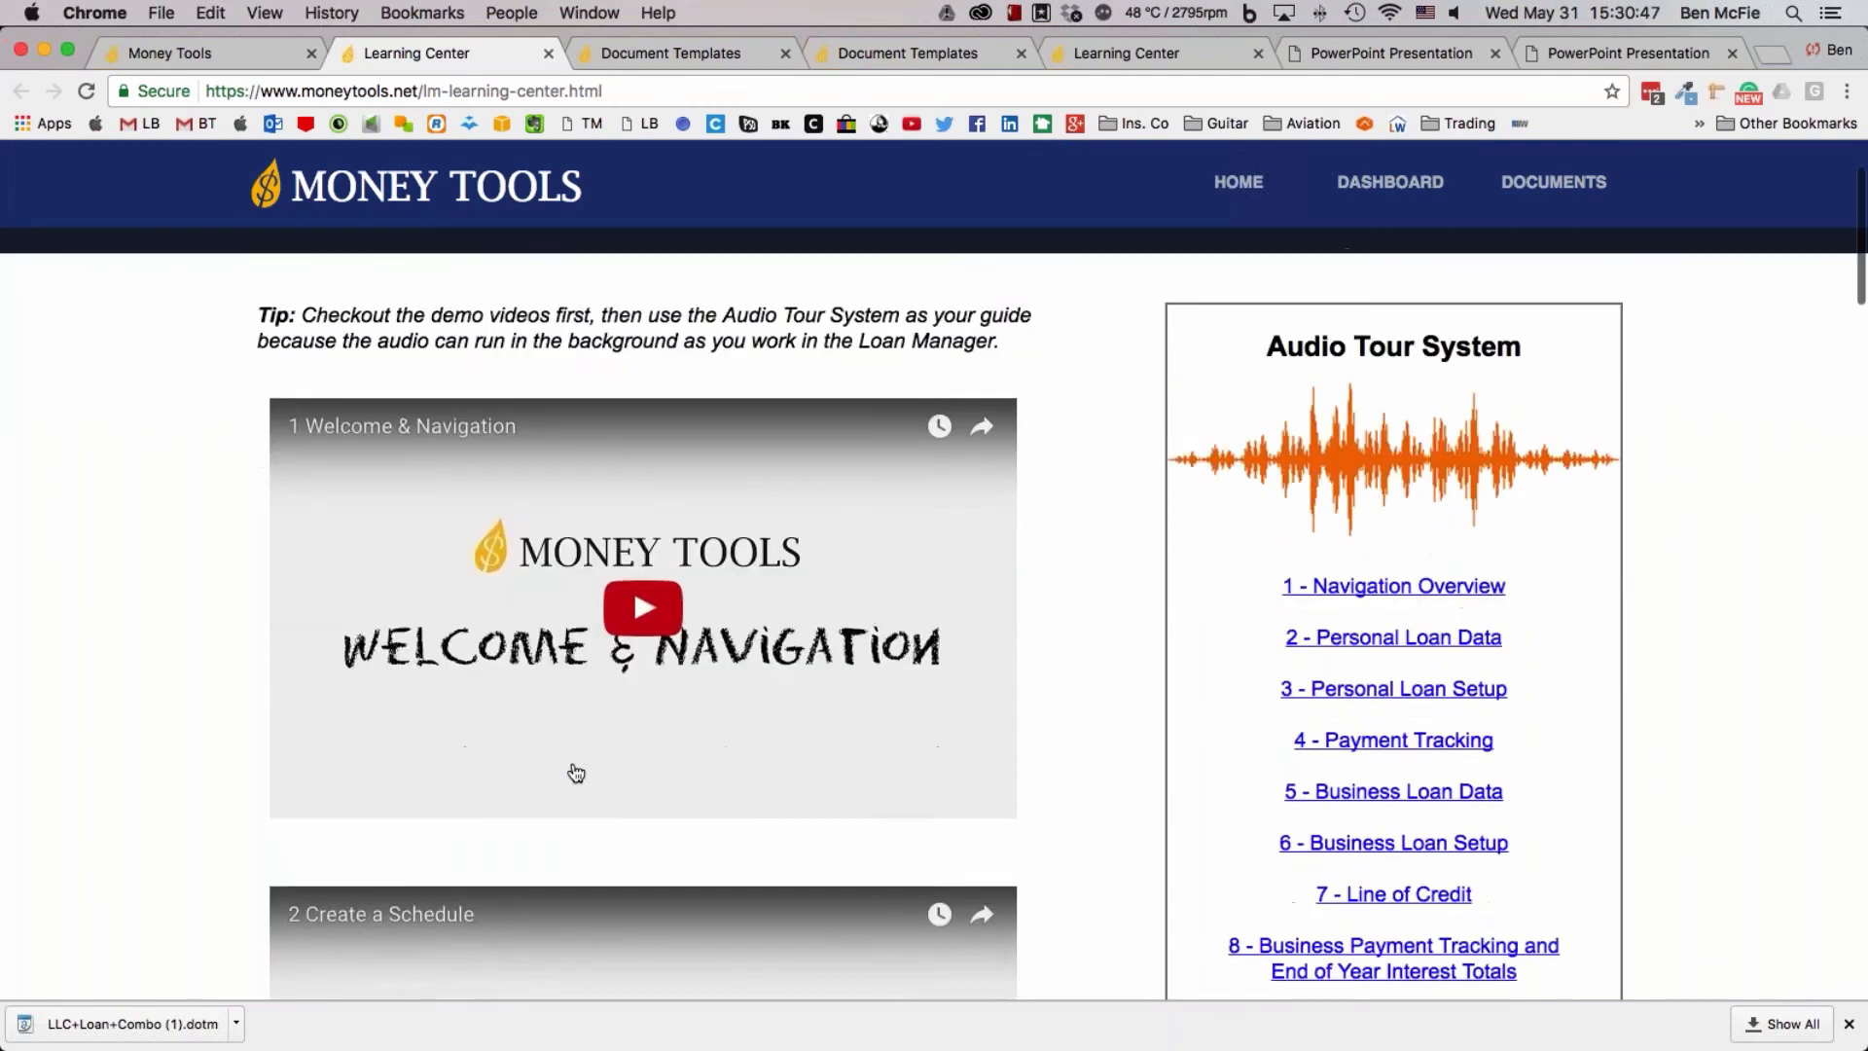
scroll(834, 580, "down", 3)
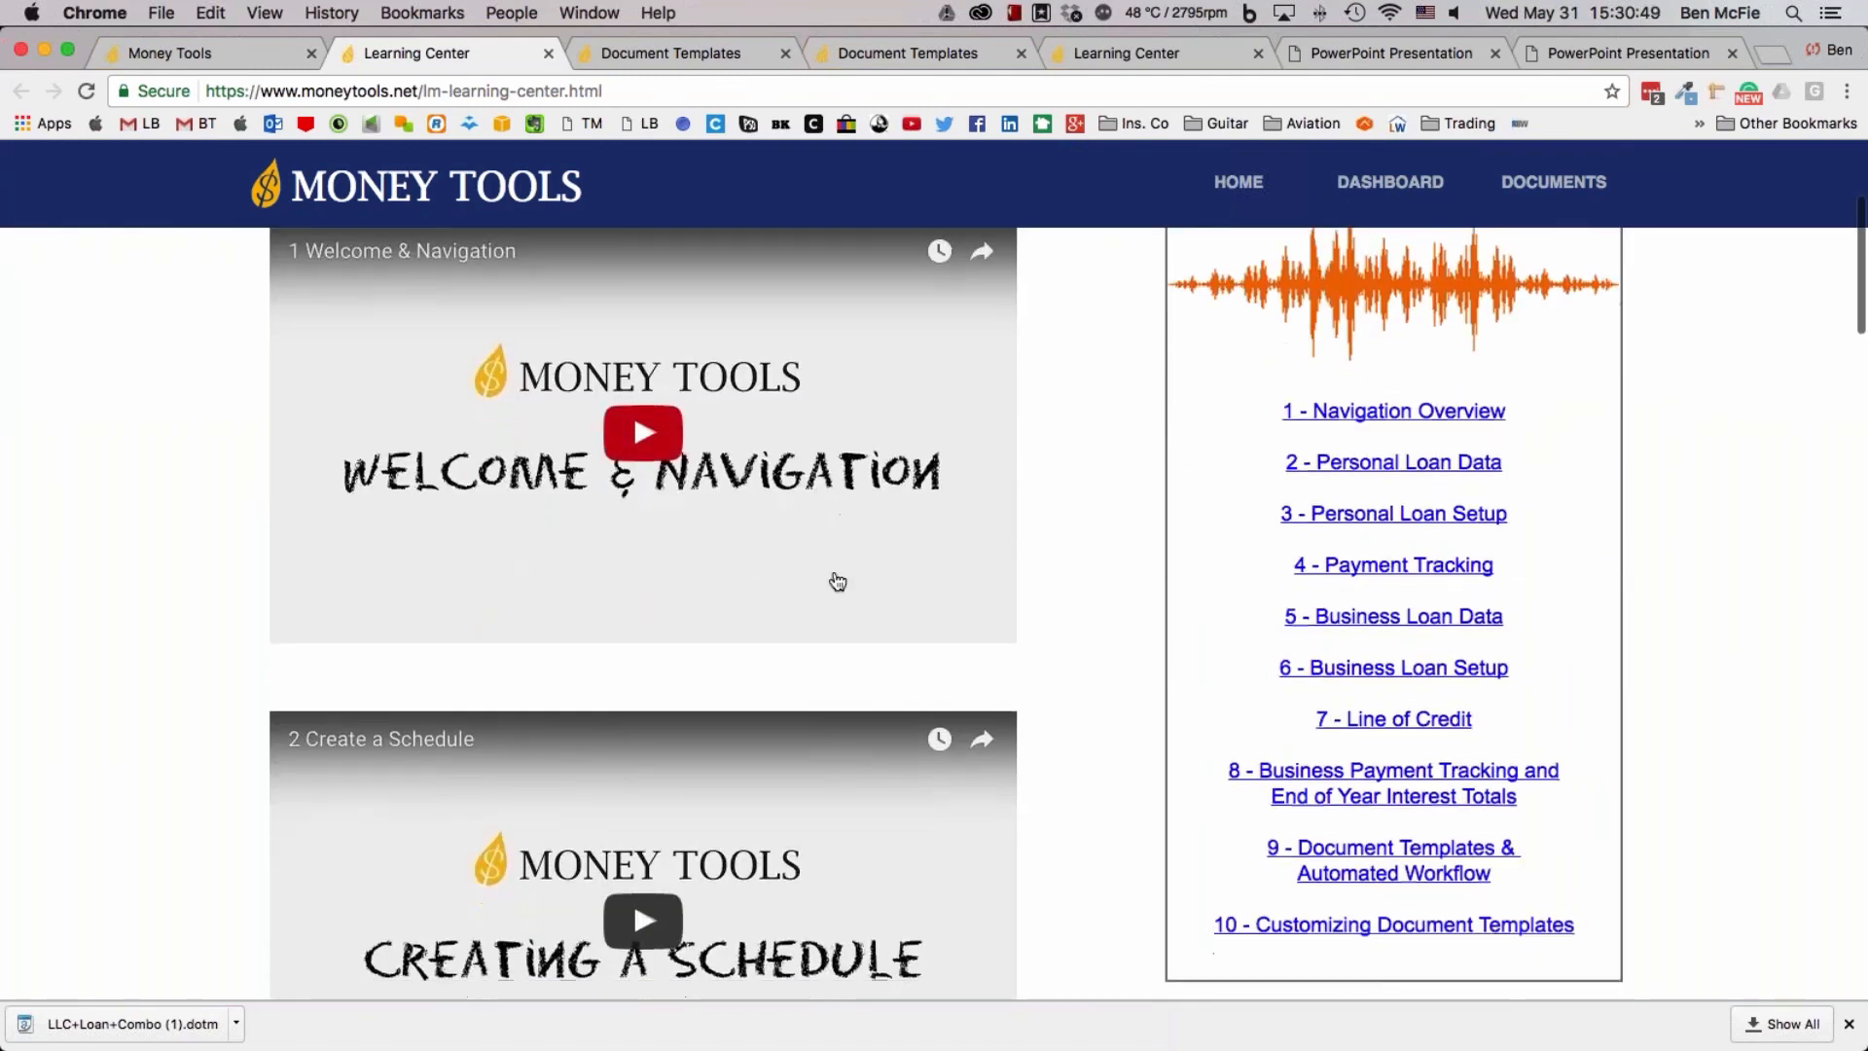
scroll(835, 582, "down", 2)
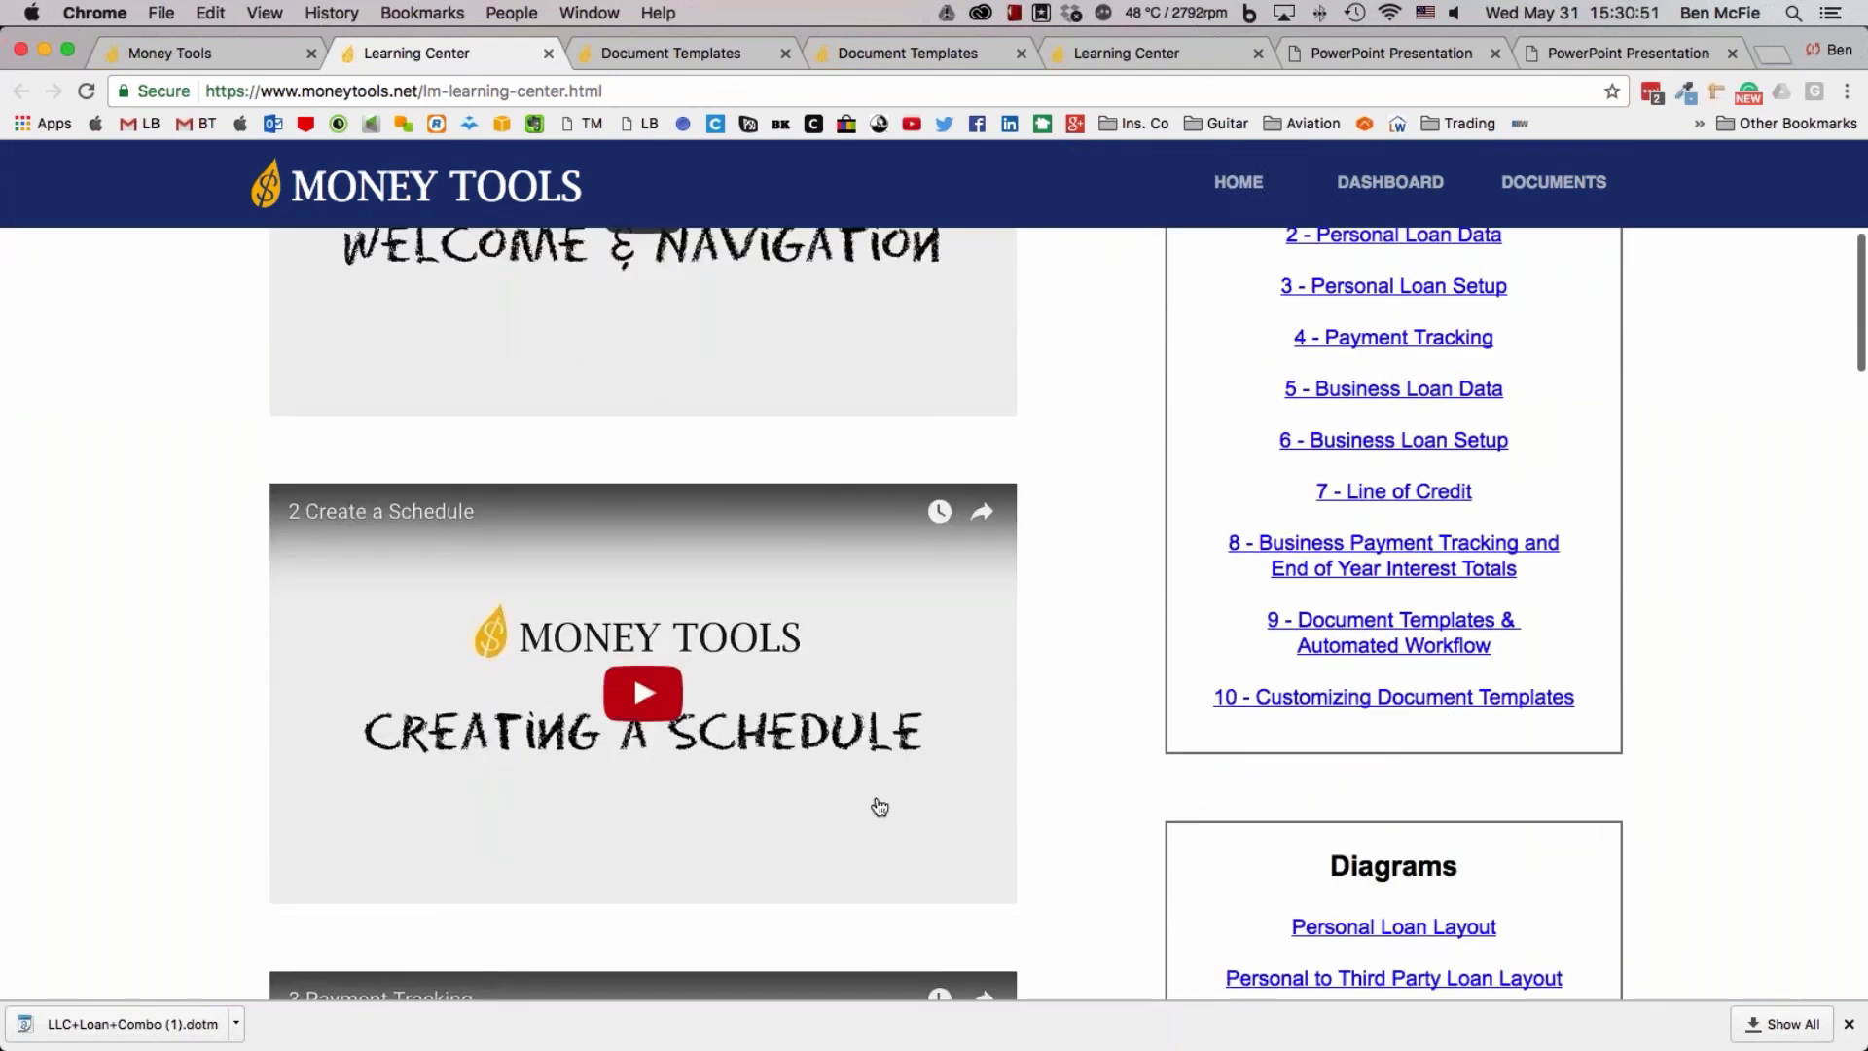
scroll(878, 808, "down", 12)
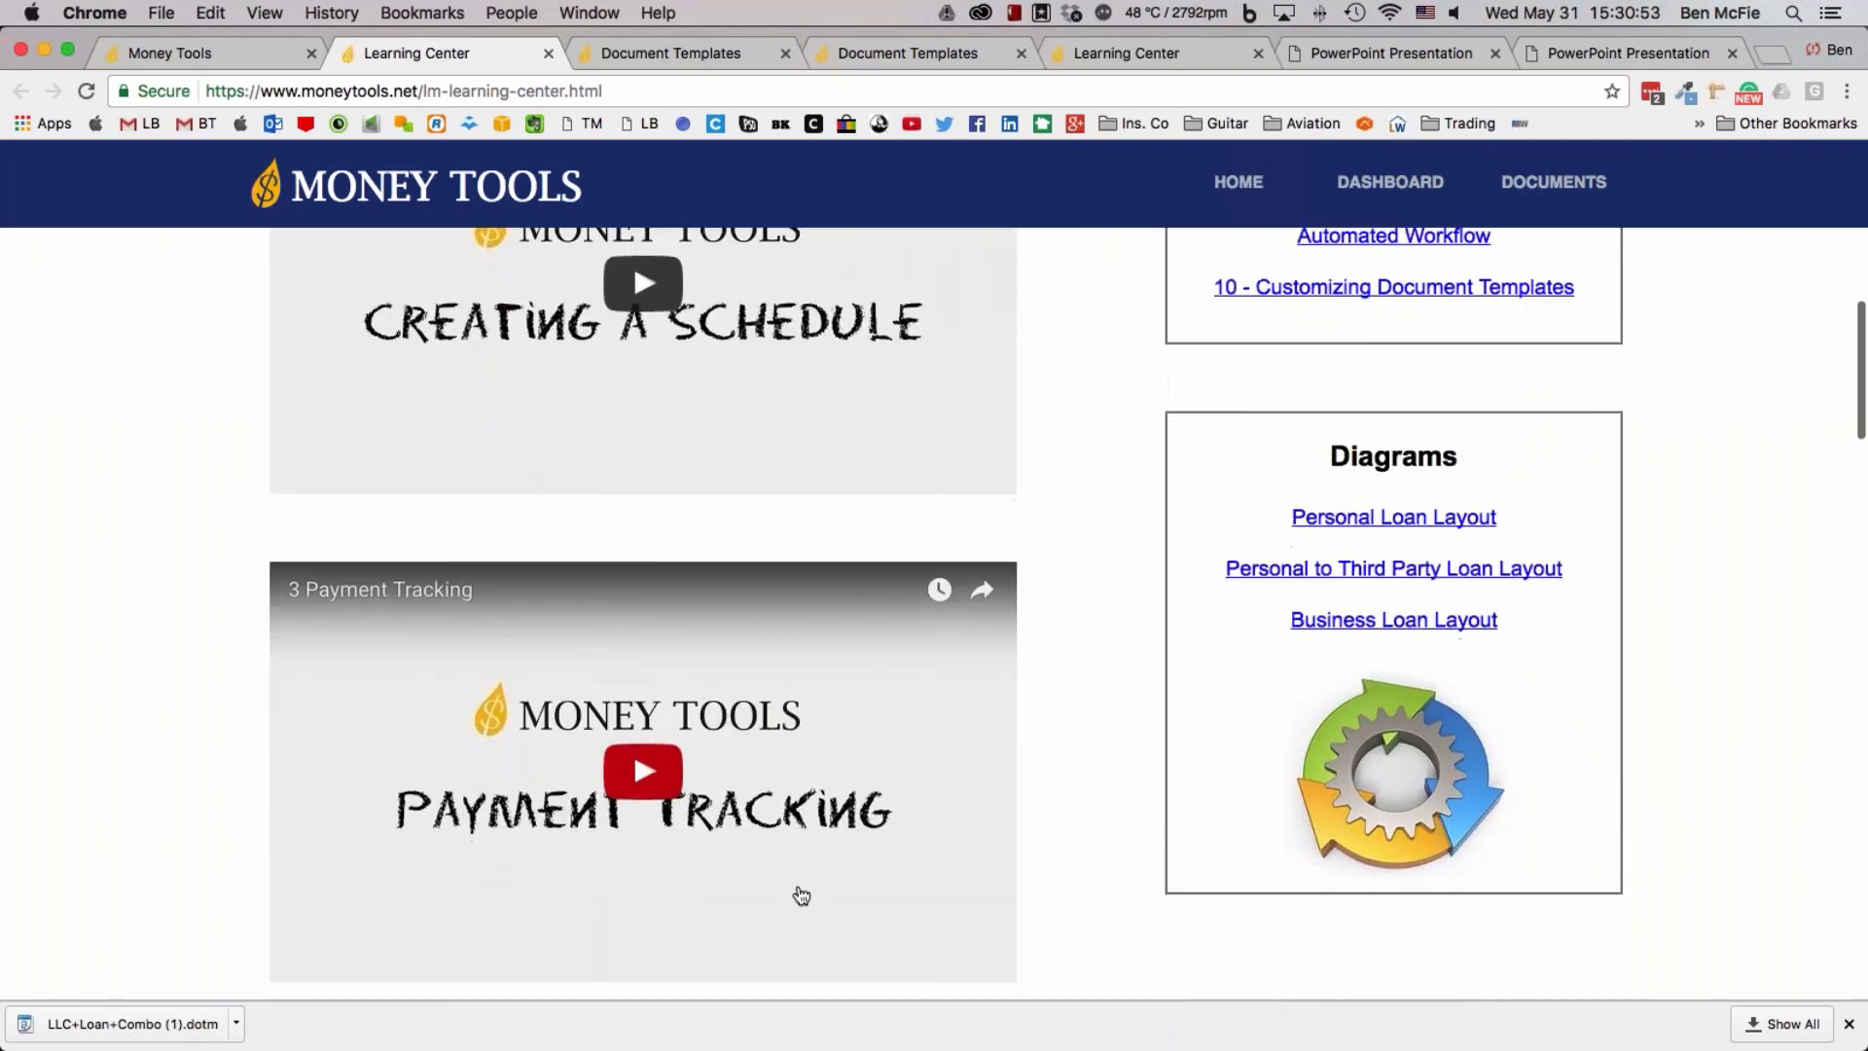
scroll(801, 894, "down", 4)
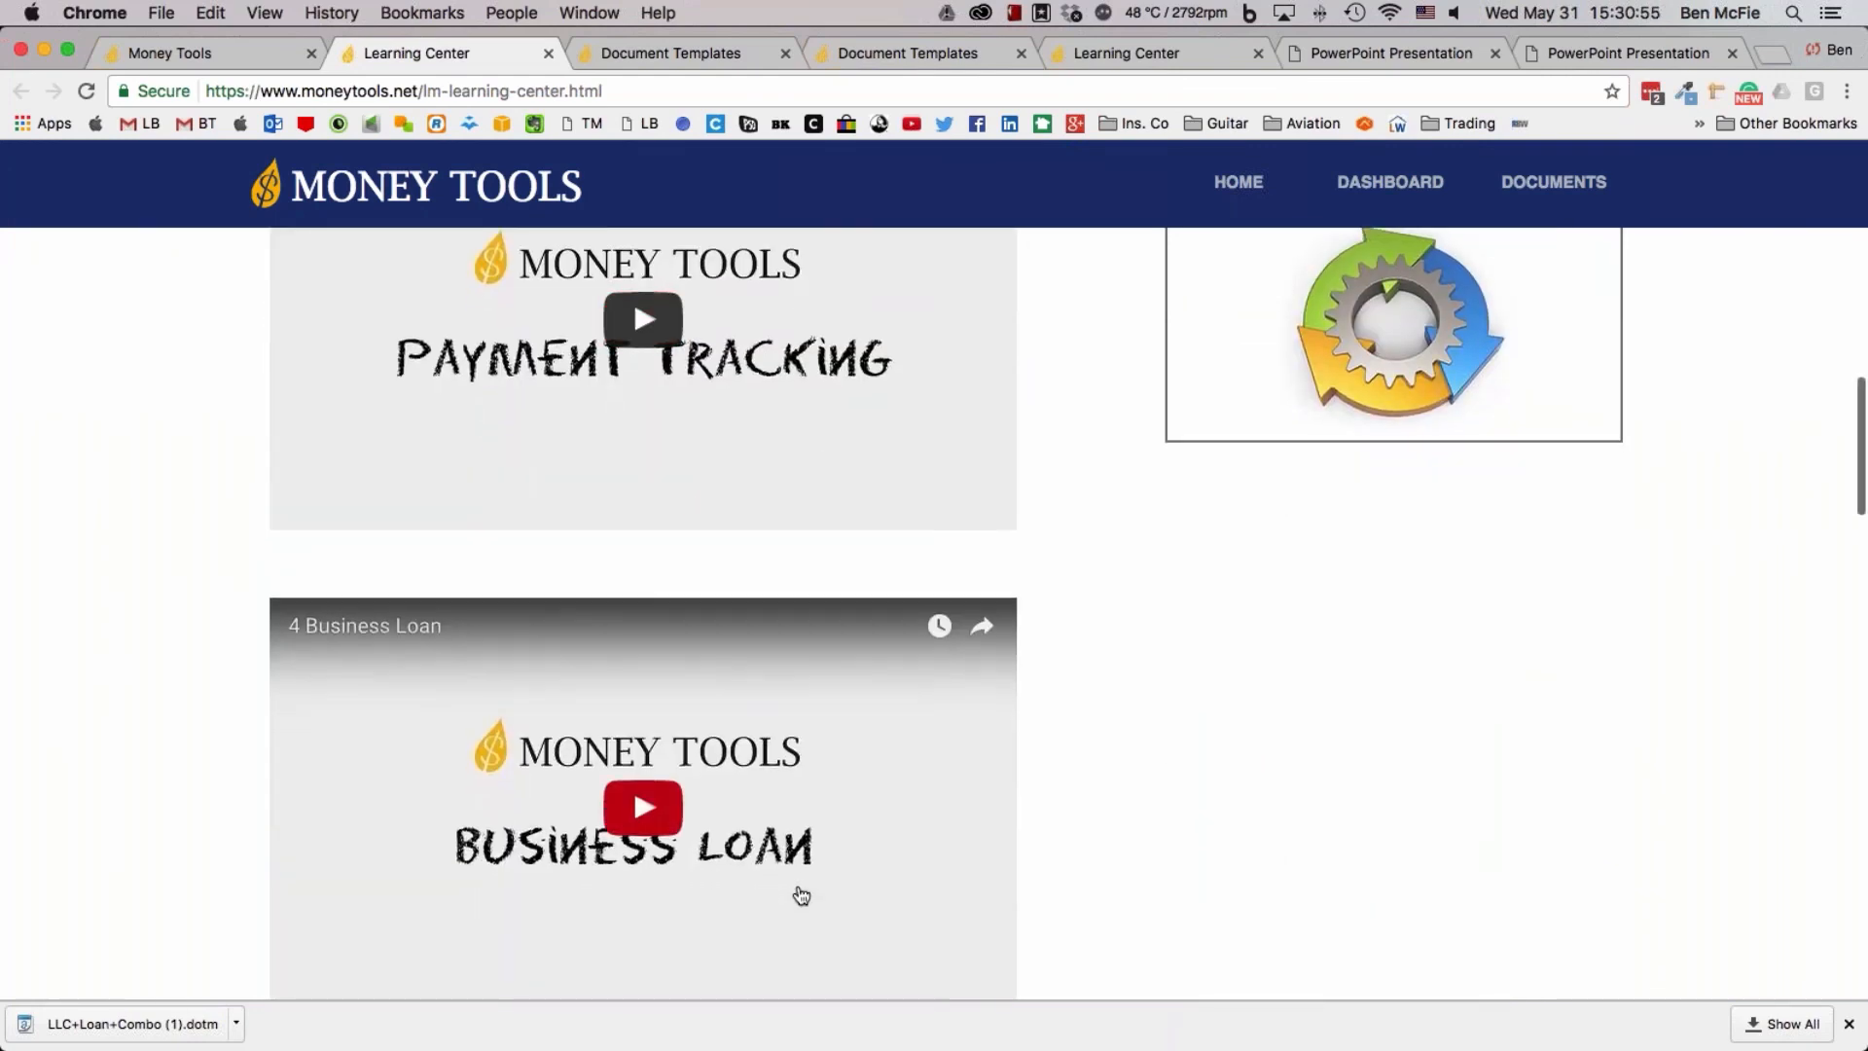
scroll(801, 895, "down", 2)
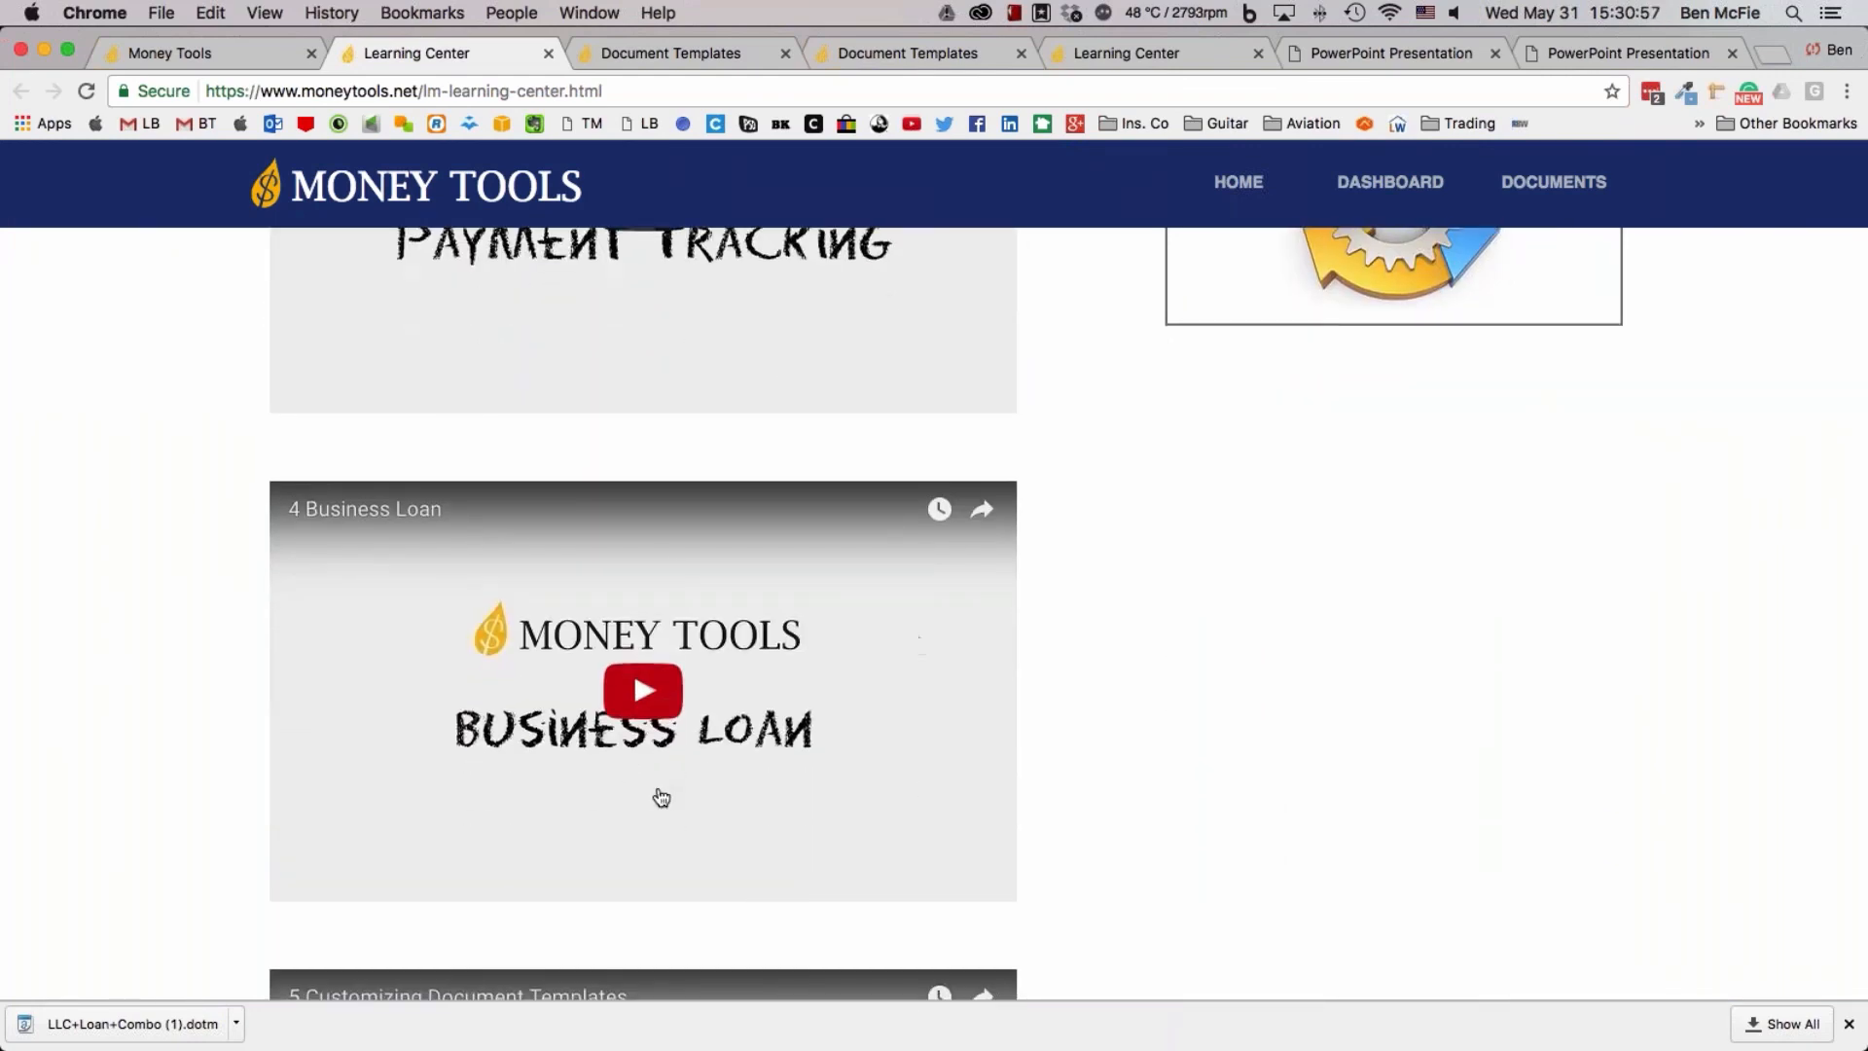
Look through the remaining demo videos, from Customizing Document Templates to Line of Credit
scroll(805, 836, "down", 7)
scroll(808, 843, "down", 1)
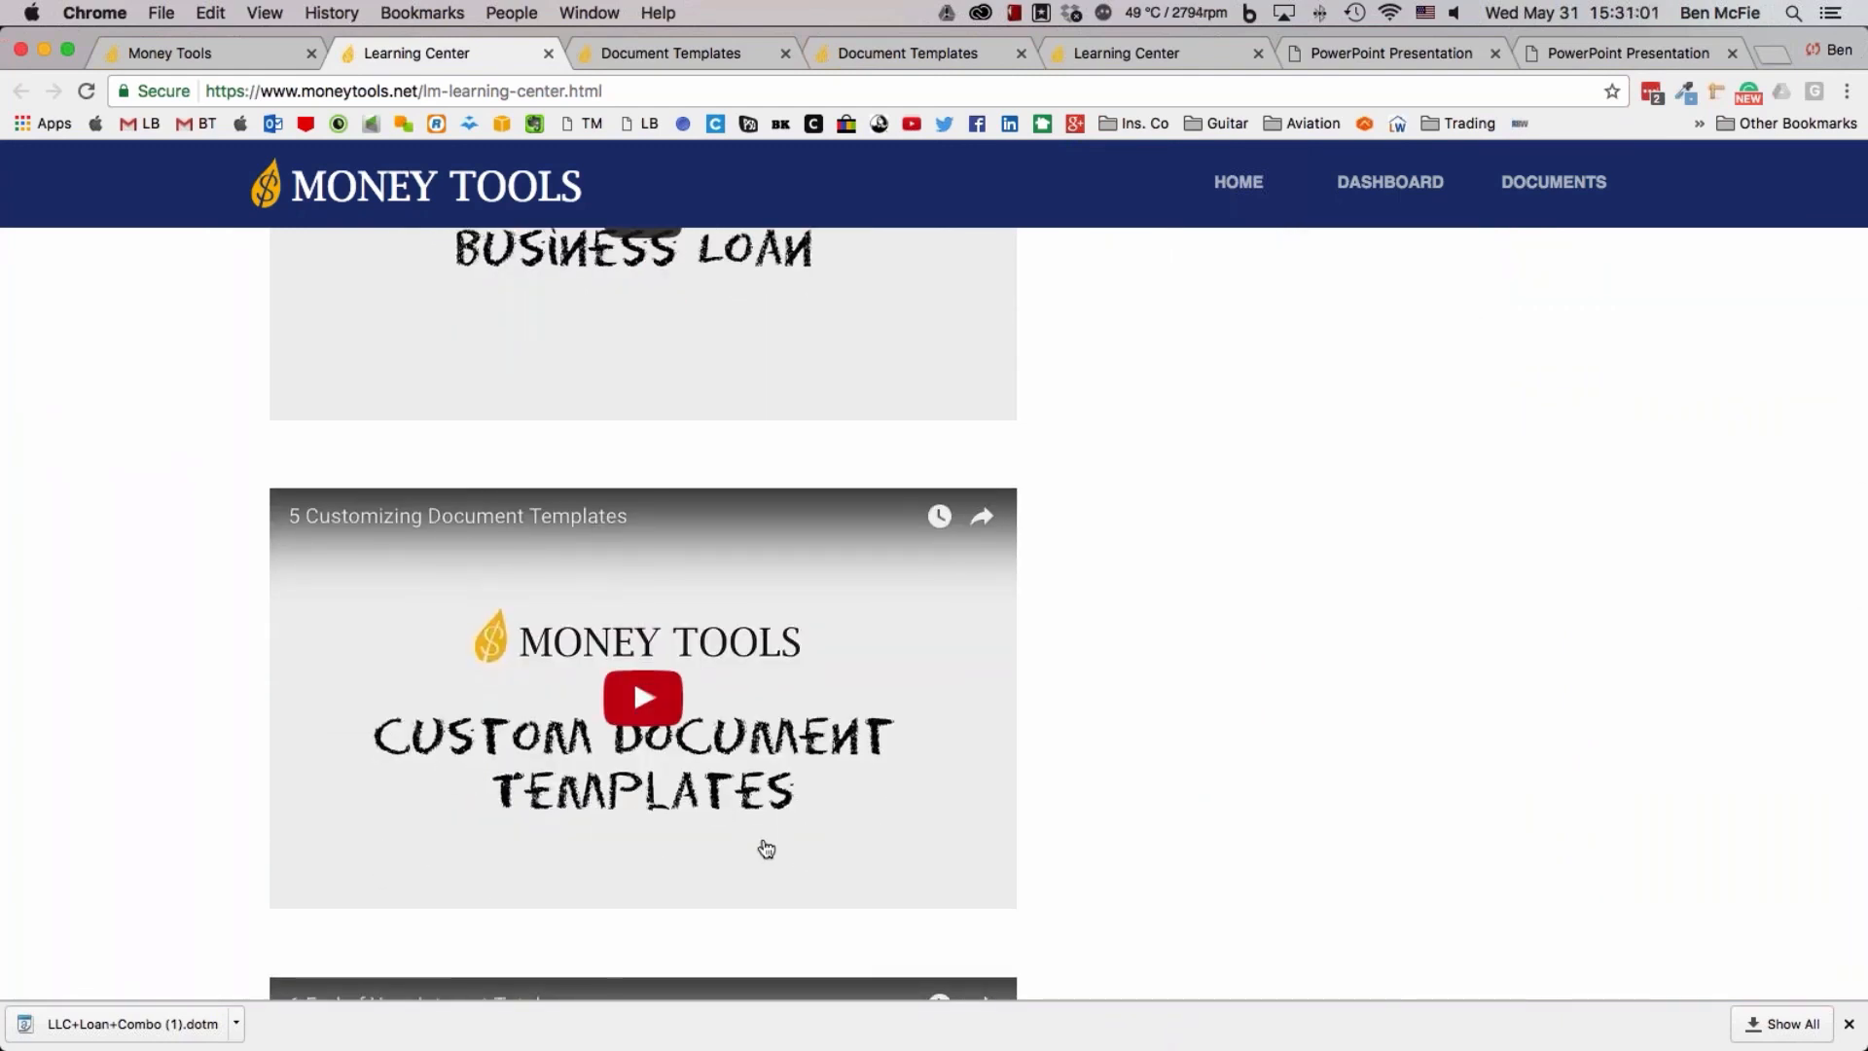
scroll(765, 848, "down", 6)
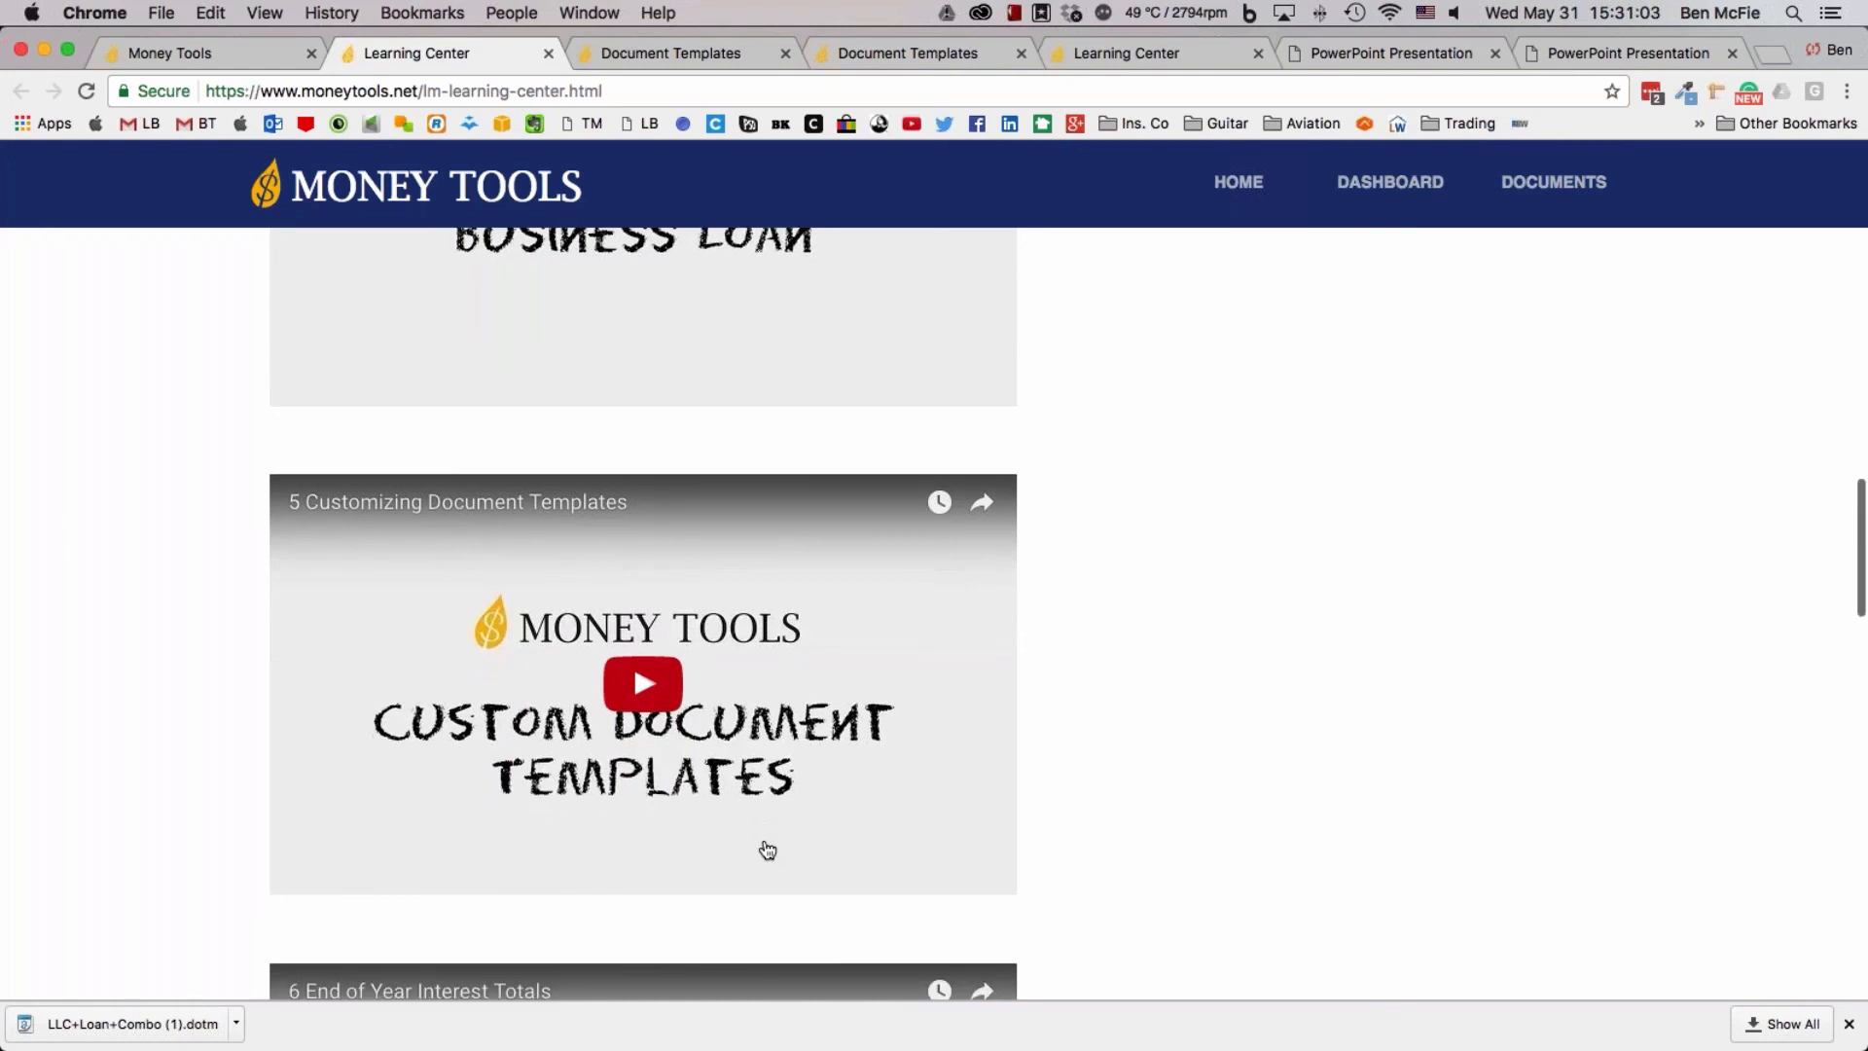
scroll(766, 844, "down", 5)
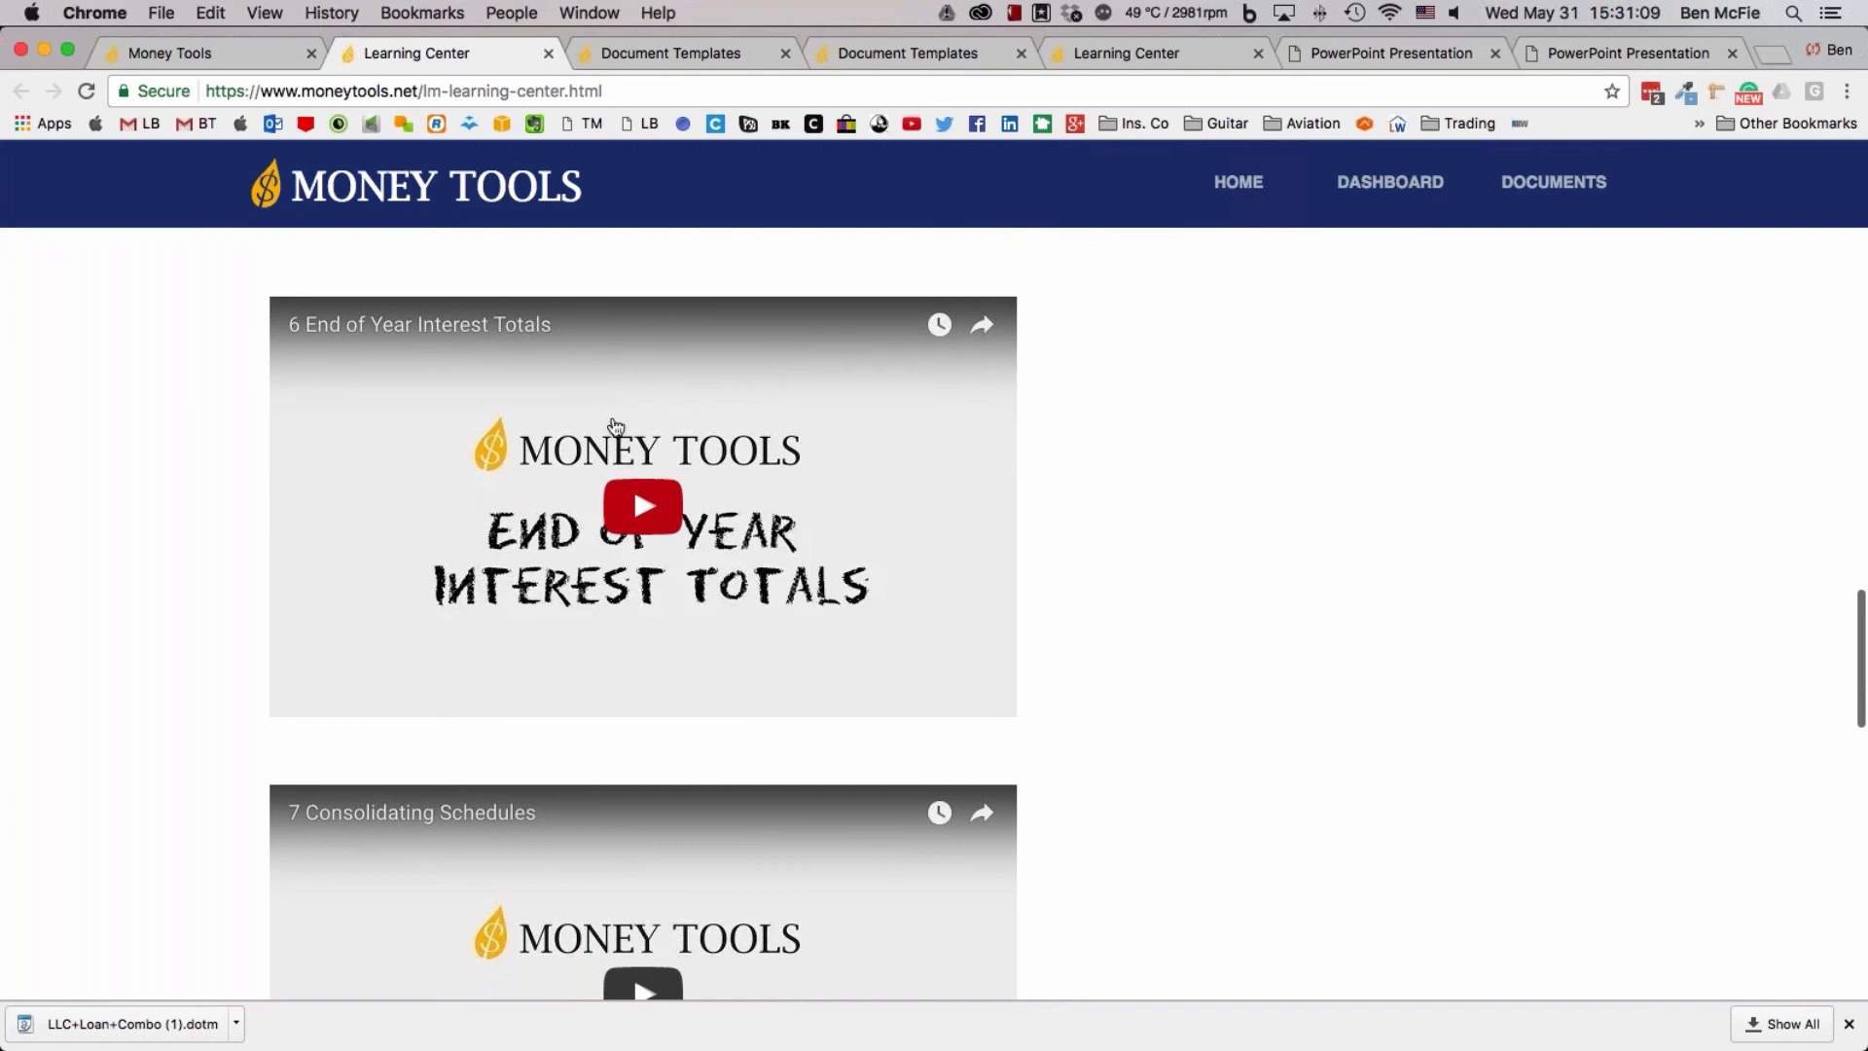
scroll(817, 655, "down", 5)
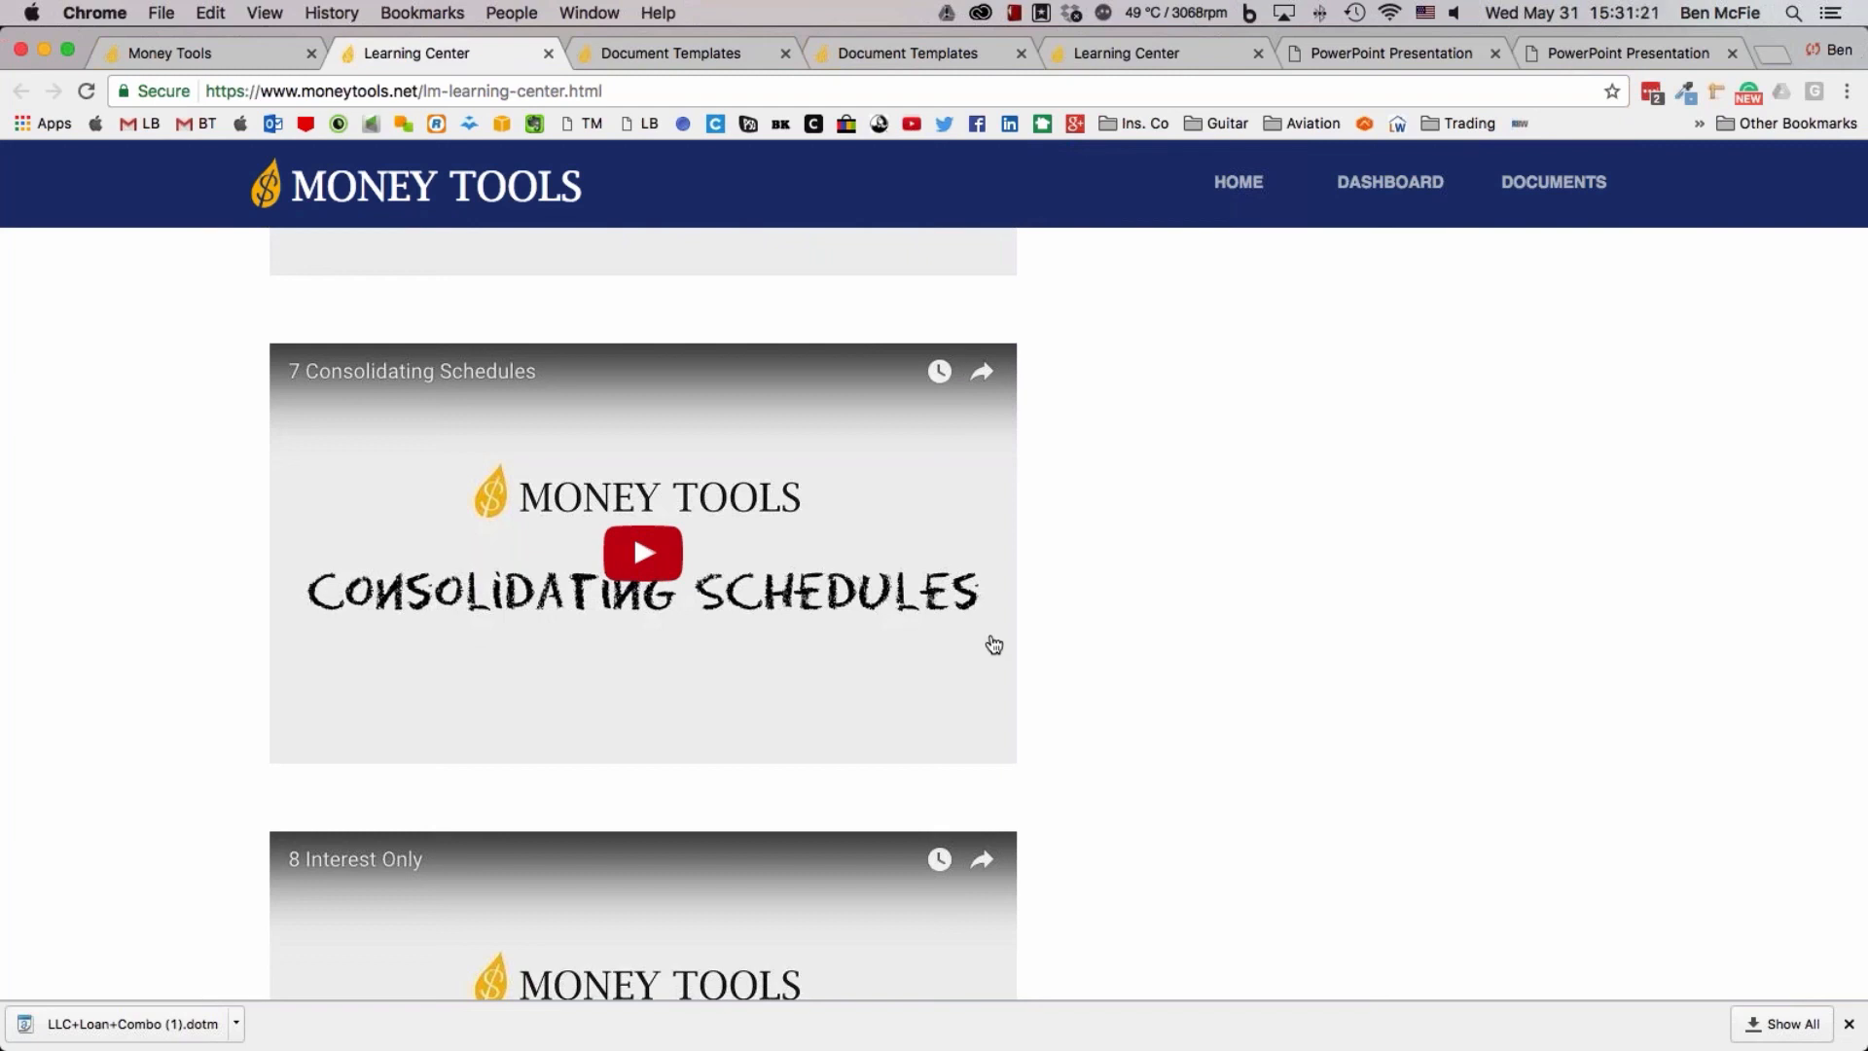
scroll(993, 644, "down", 5)
scroll(876, 623, "down", 2)
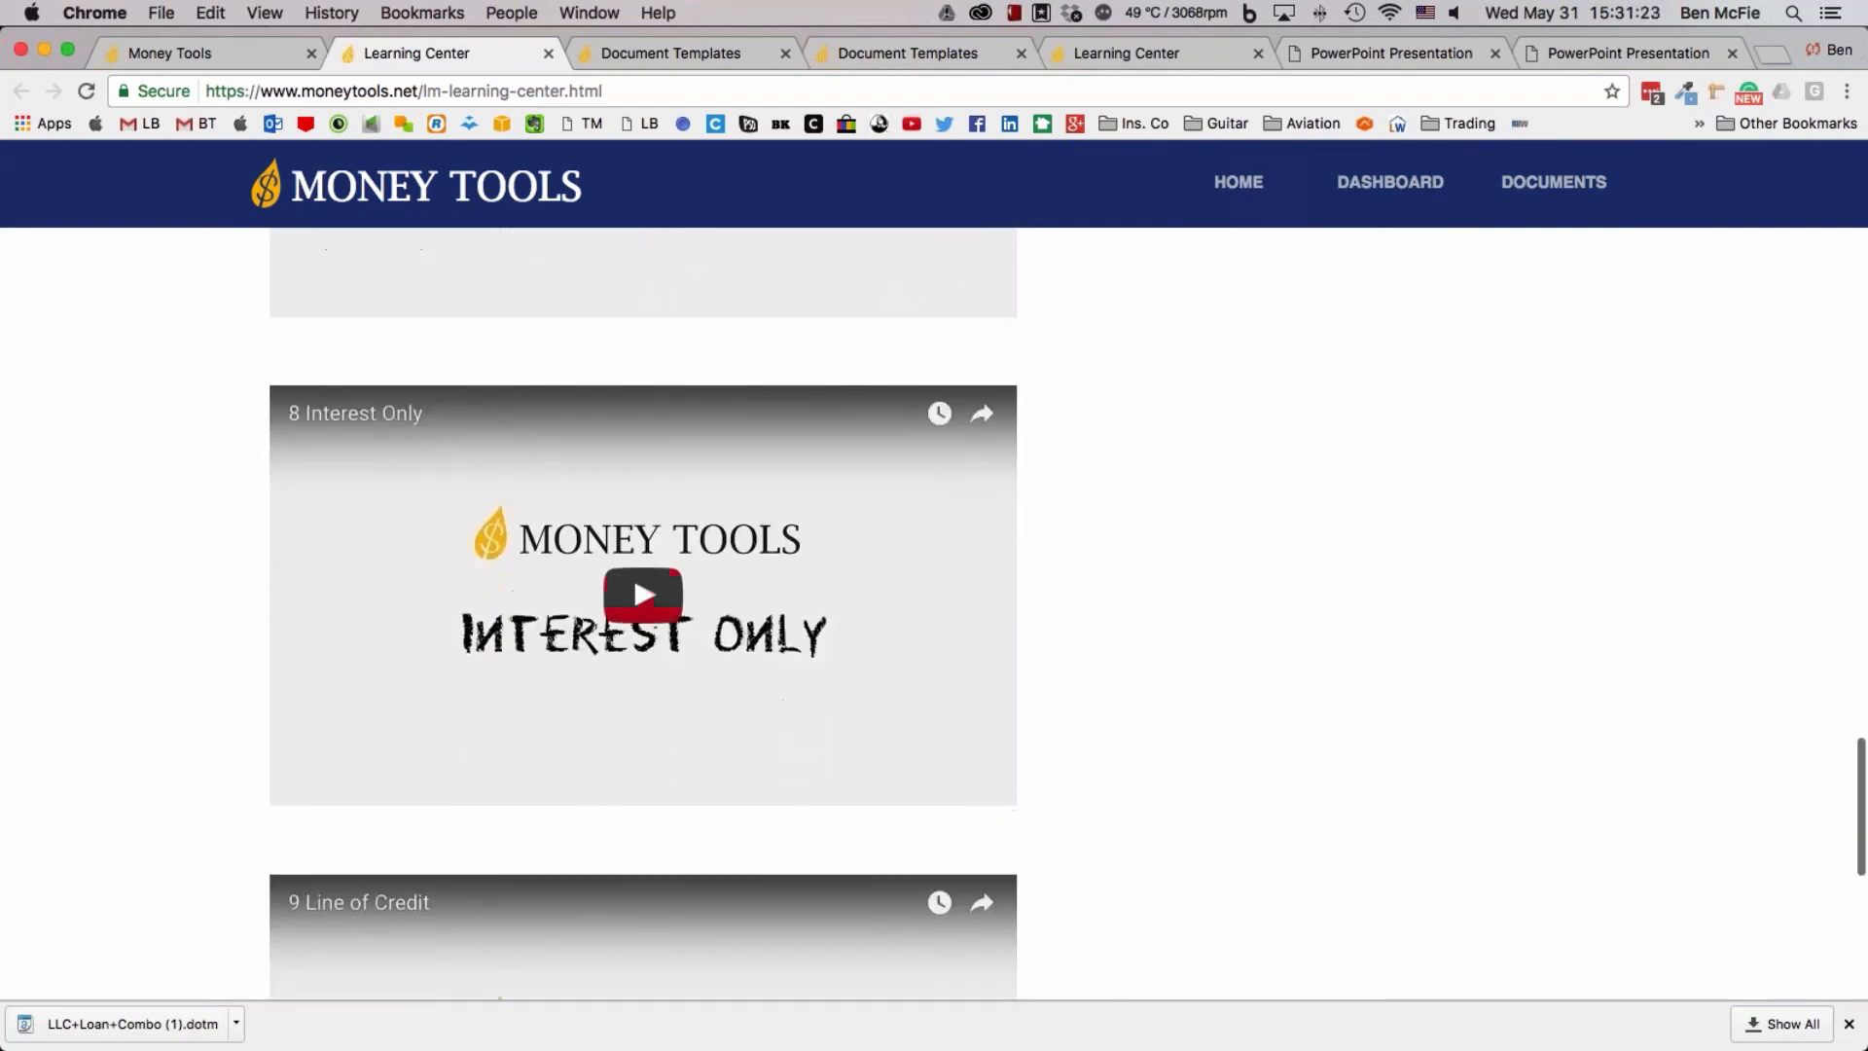
scroll(413, 553, "down", 6)
scroll(413, 552, "down", 3)
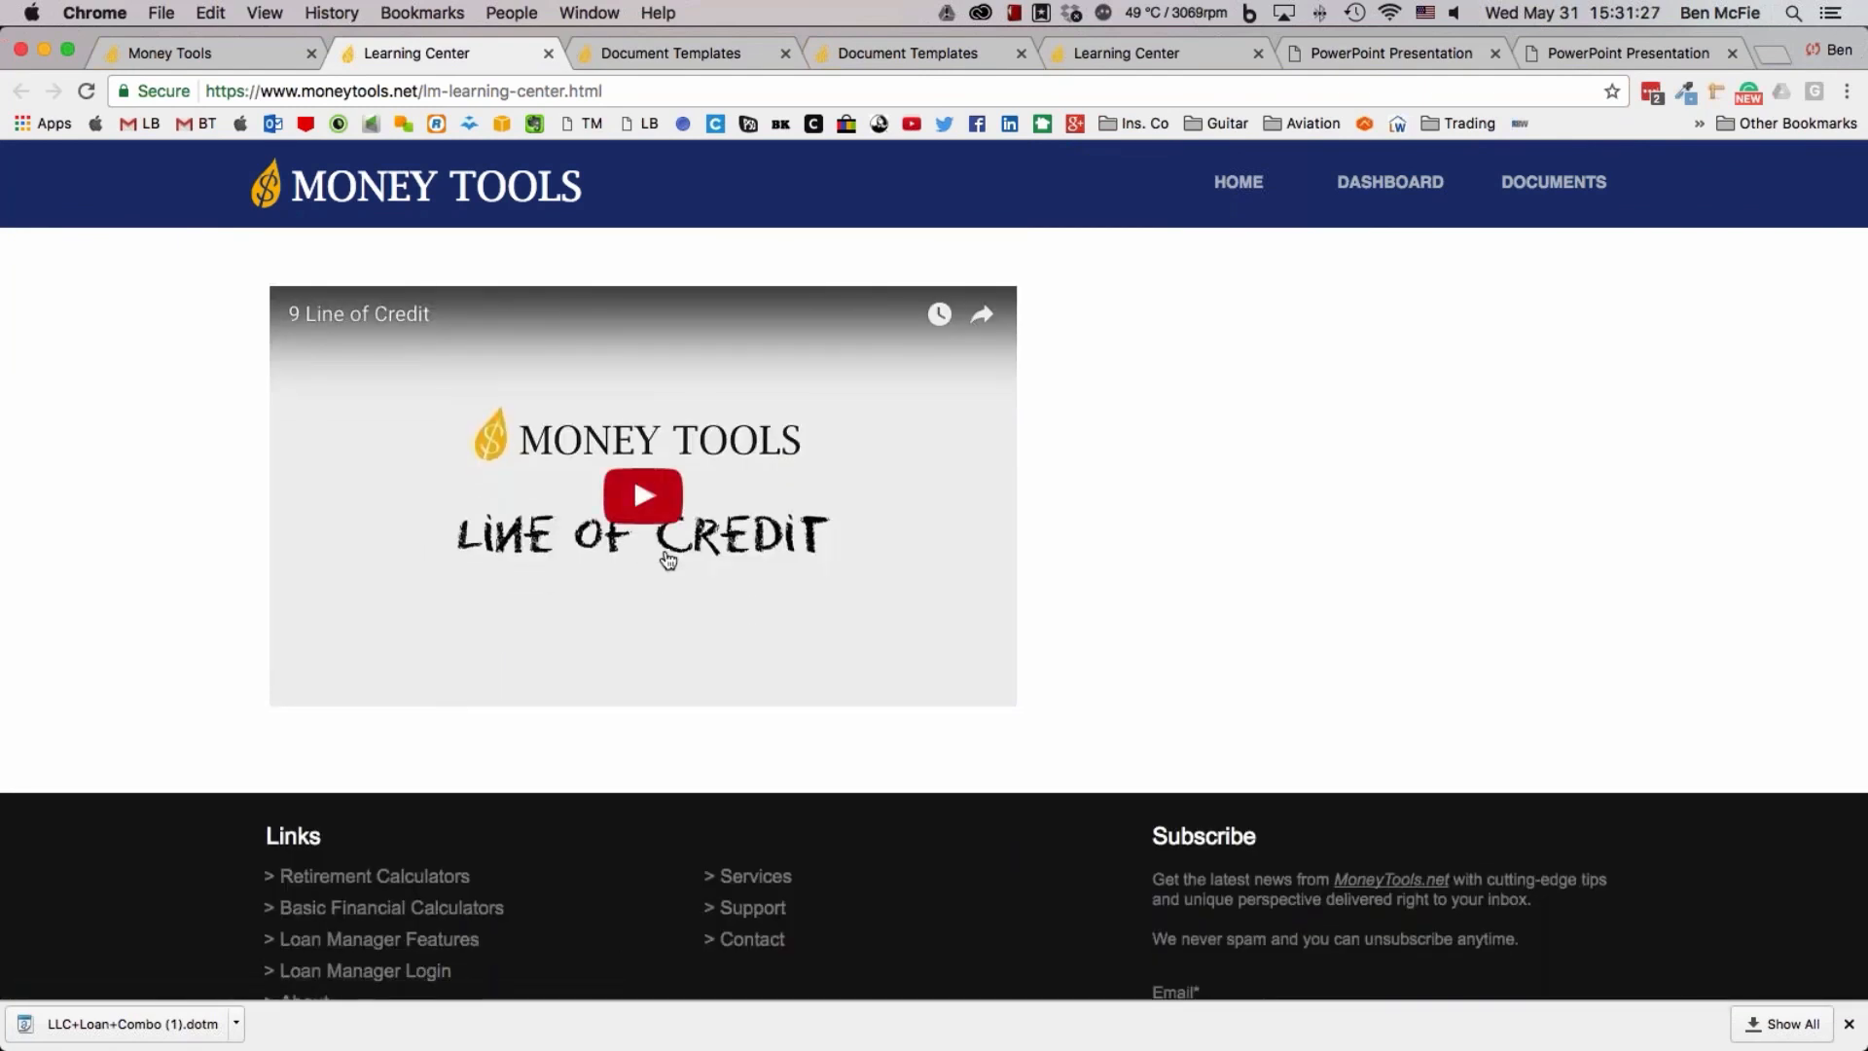
Go back to the Diagrams list in the Learning Center and examine its personal, third-party and business loan layouts
scroll(680, 560, "up", 5)
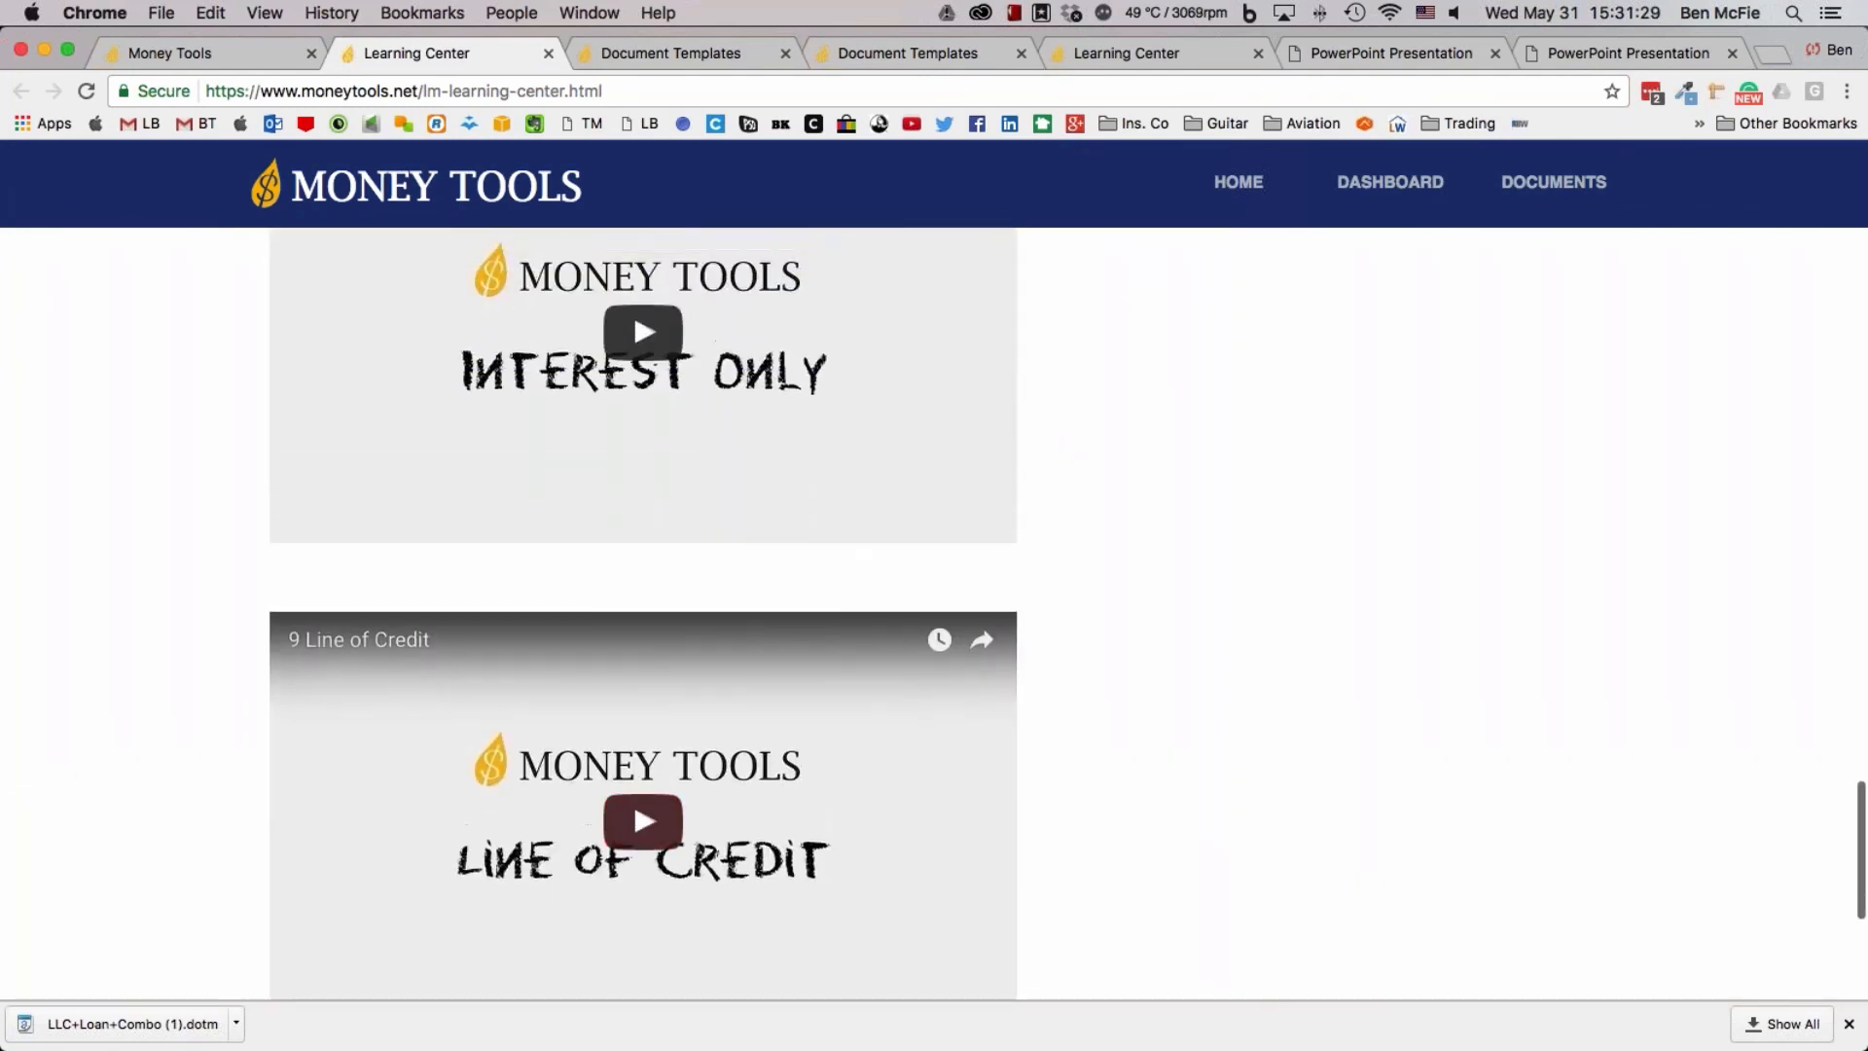
scroll(839, 576, "up", 15)
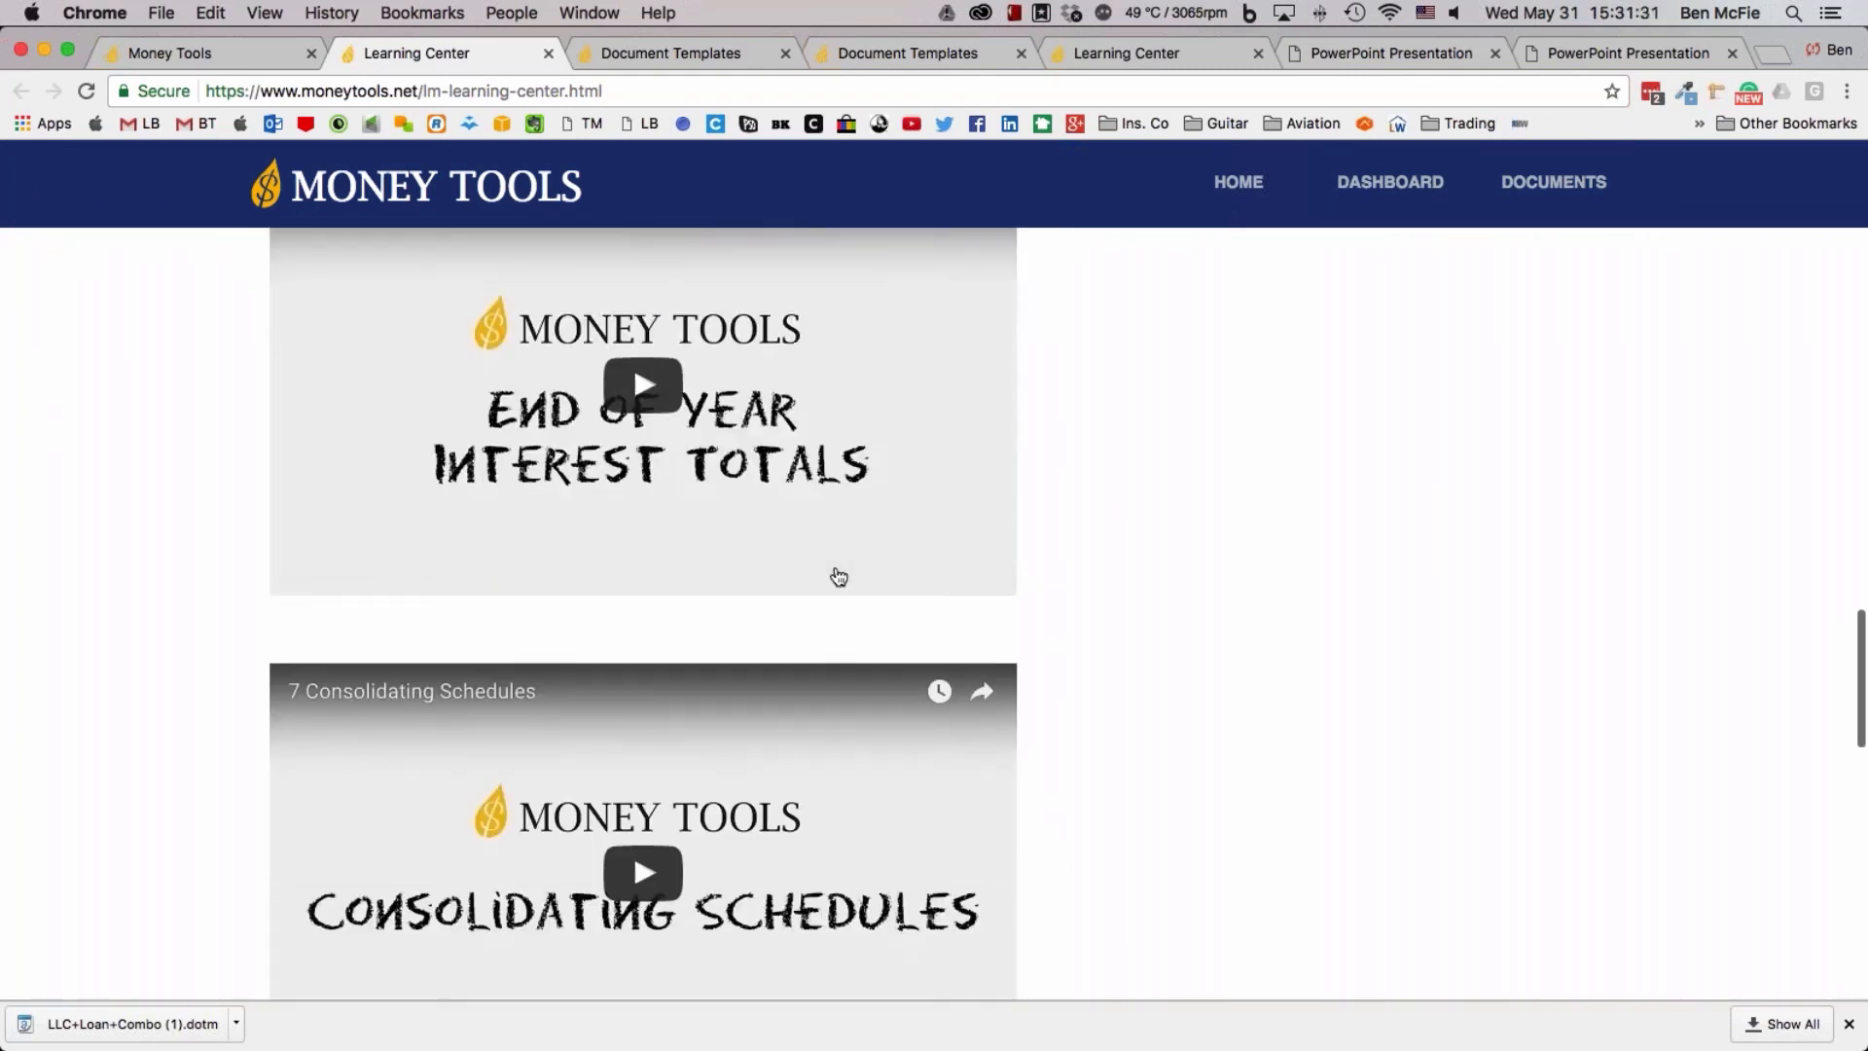
scroll(1069, 503, "up", 20)
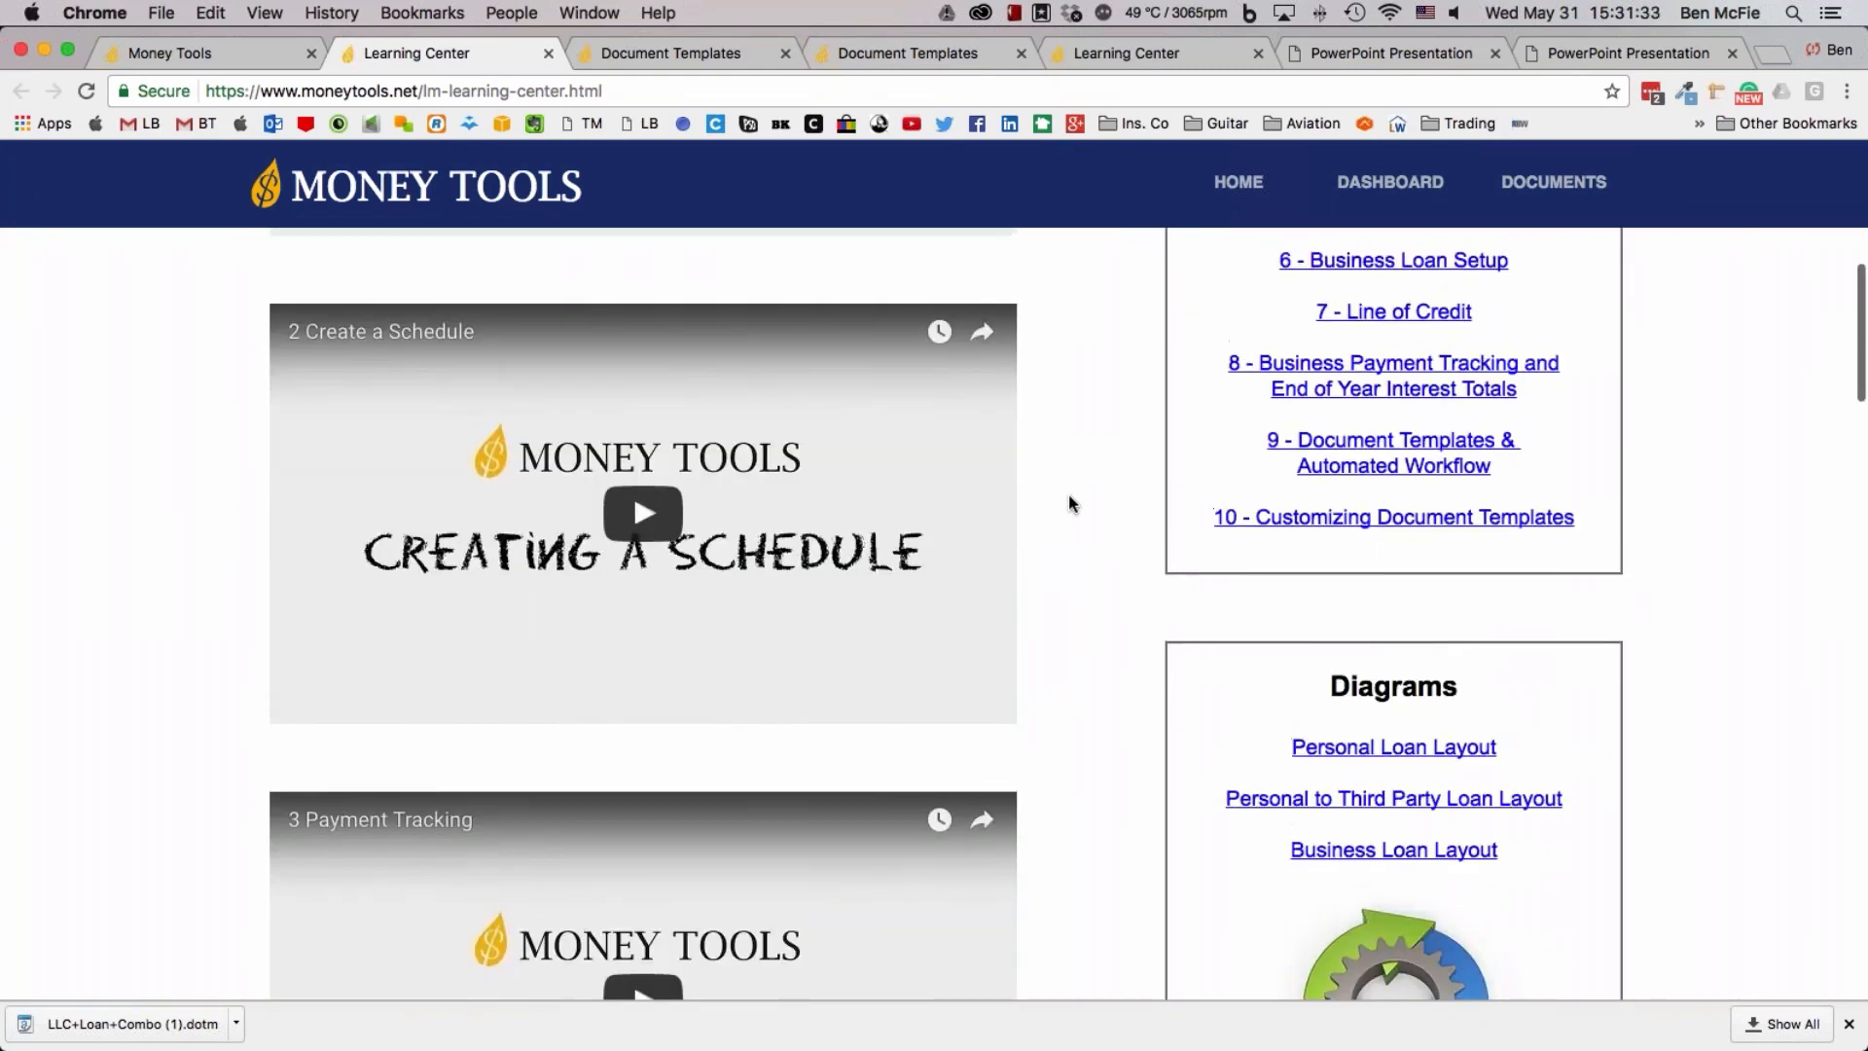
scroll(1068, 503, "down", 1)
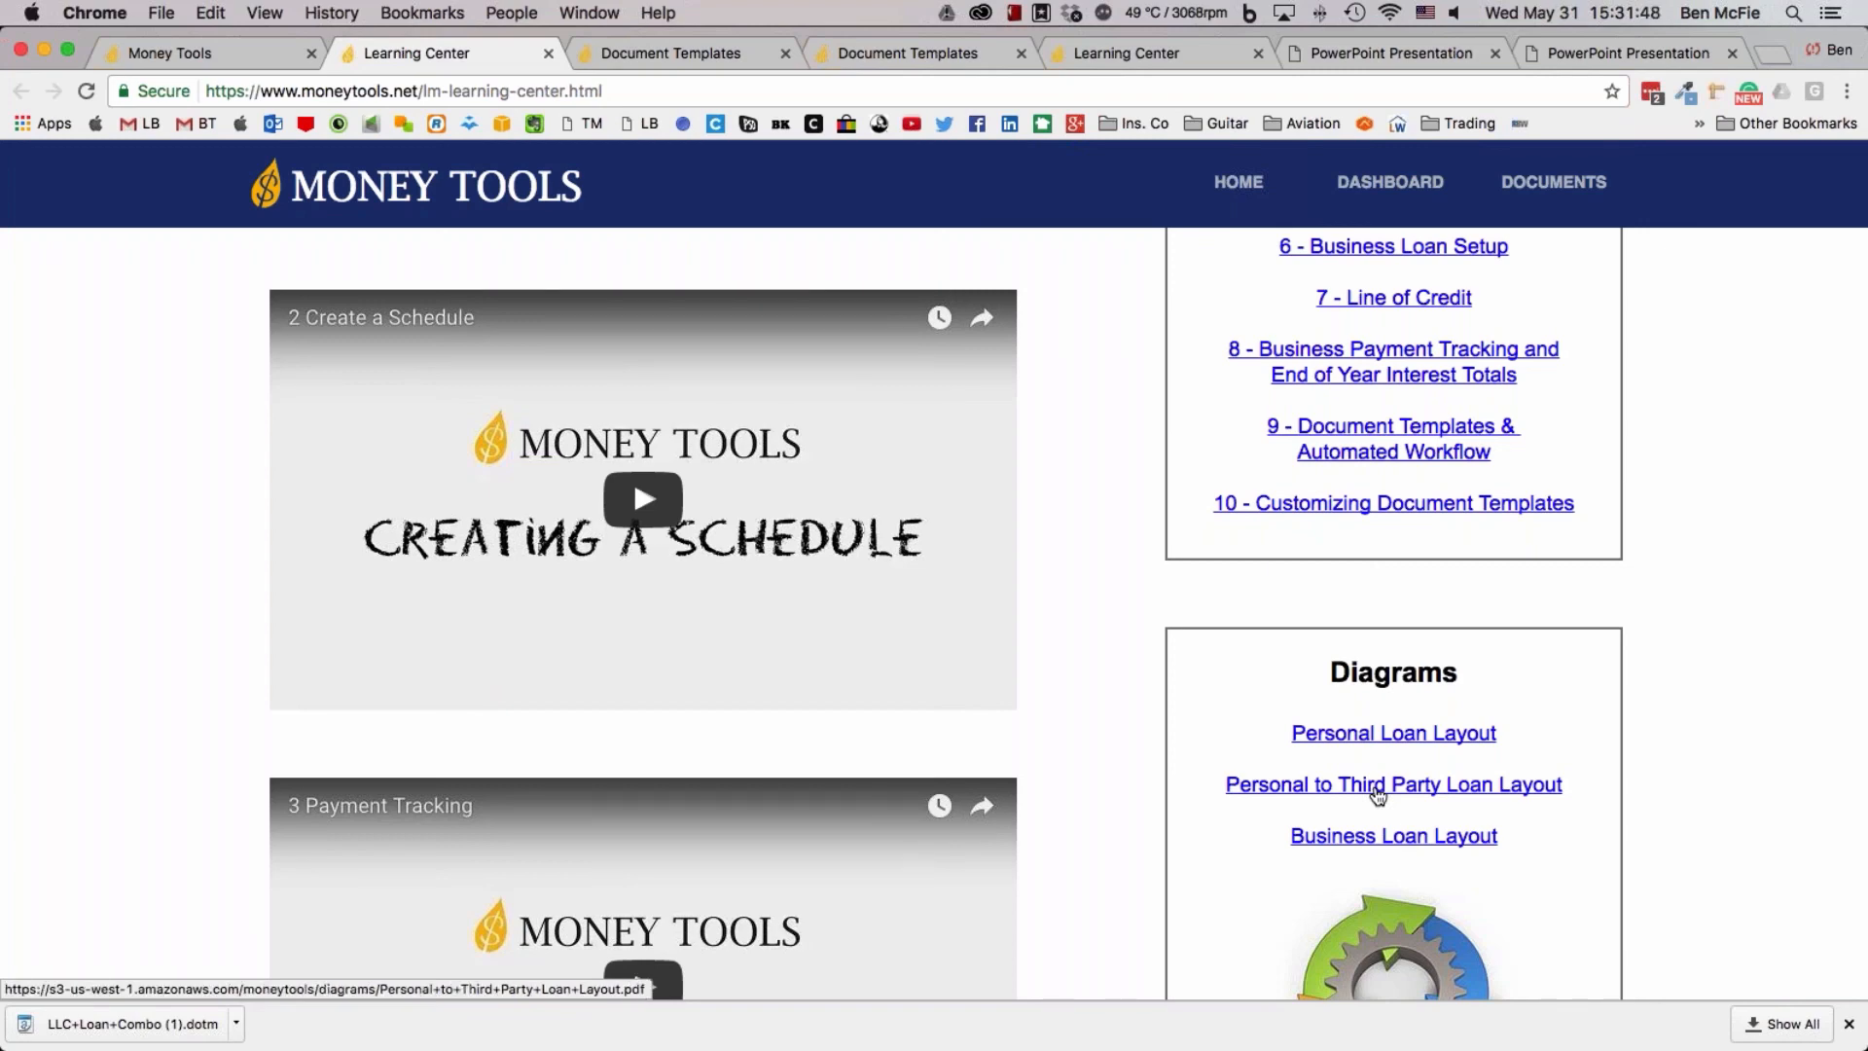
Examine the Audio Tour System topics, from Navigation Overview to Customizing Document Templates, and return to the start of the page
scroll(1378, 796, "up", 5)
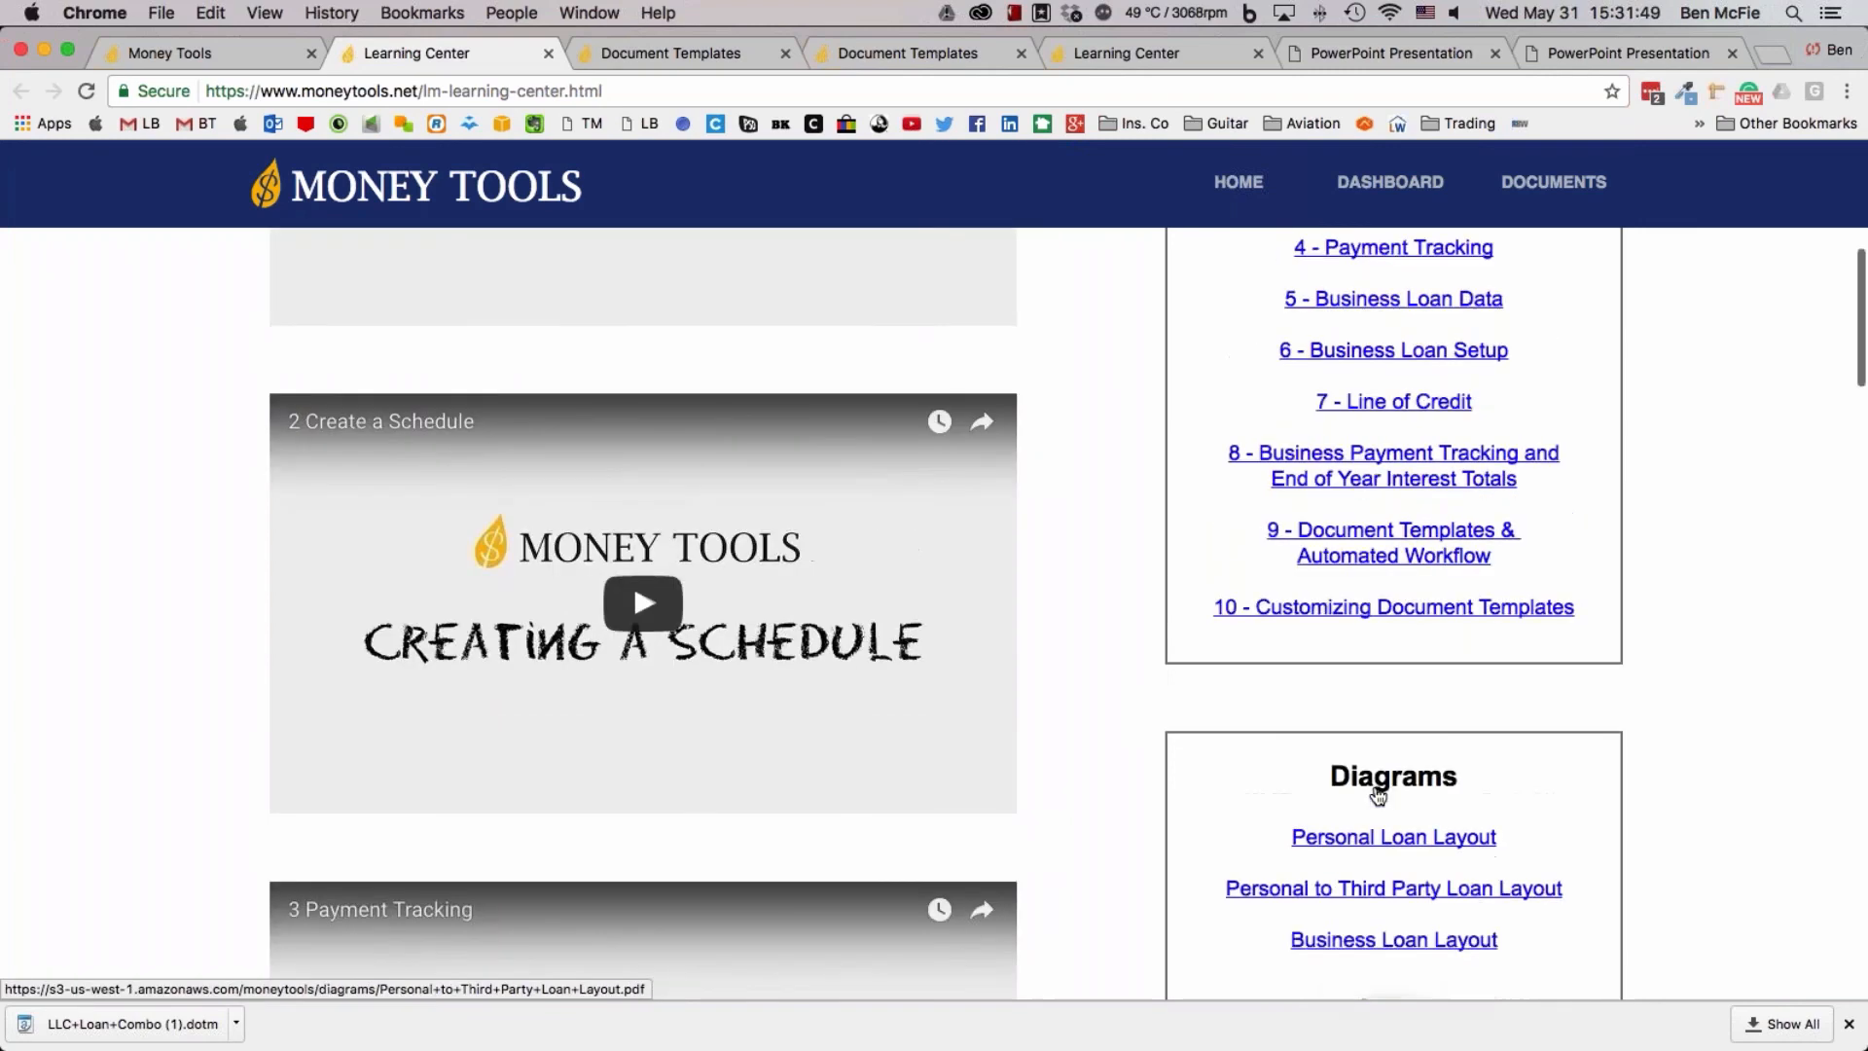
scroll(1378, 796, "up", 7)
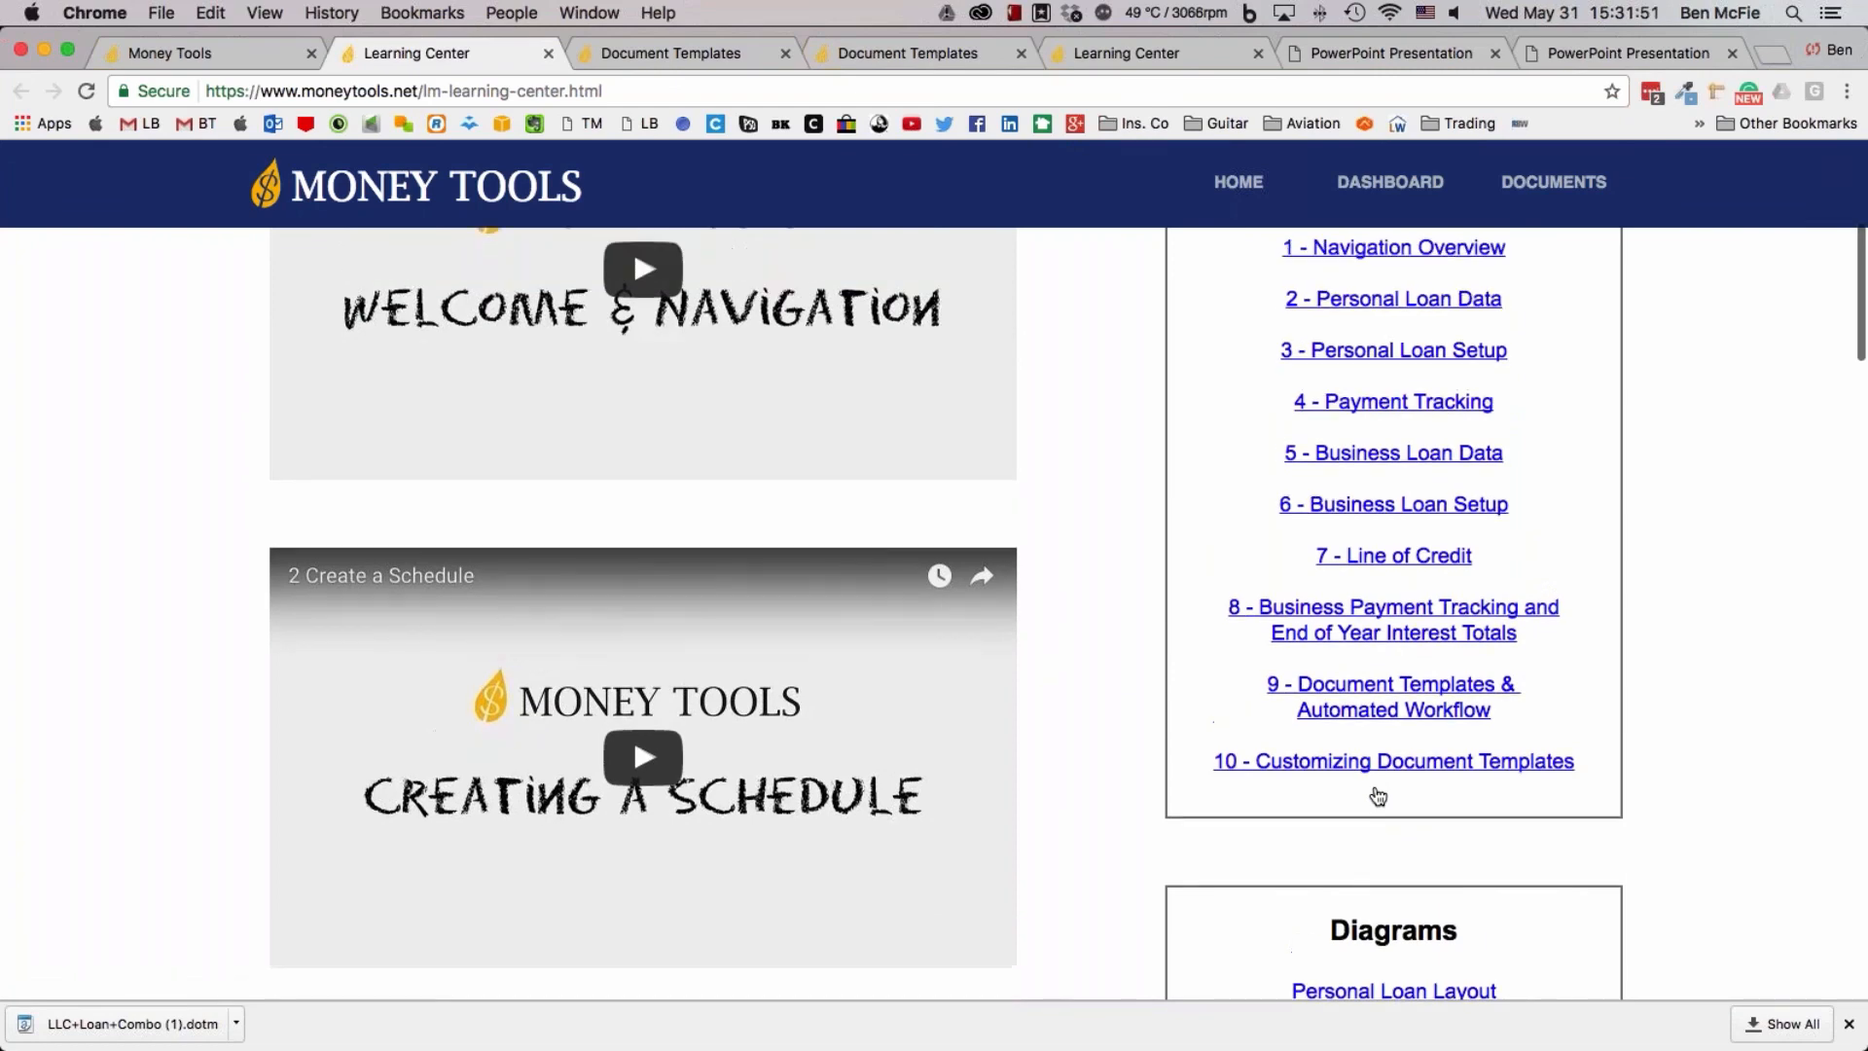
scroll(1597, 765, "up", 2)
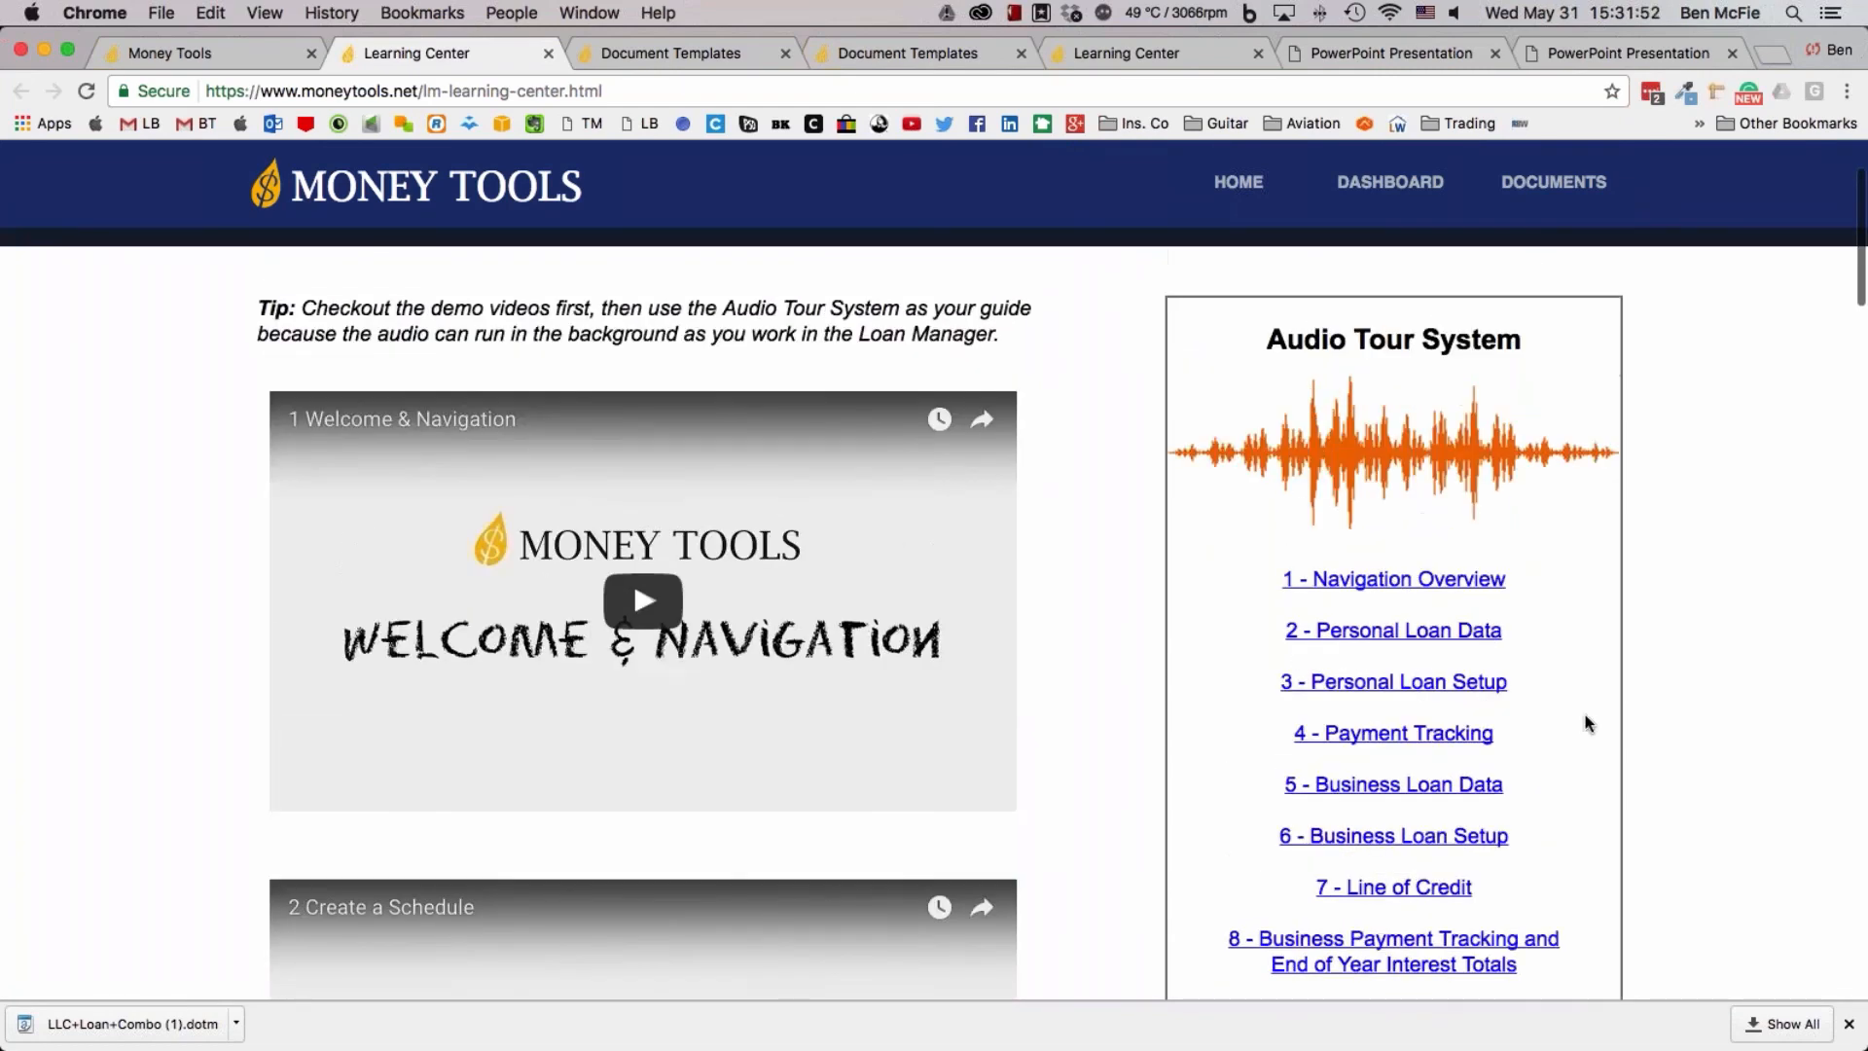
scroll(1591, 662, "down", 1)
scroll(1591, 662, "down", 2)
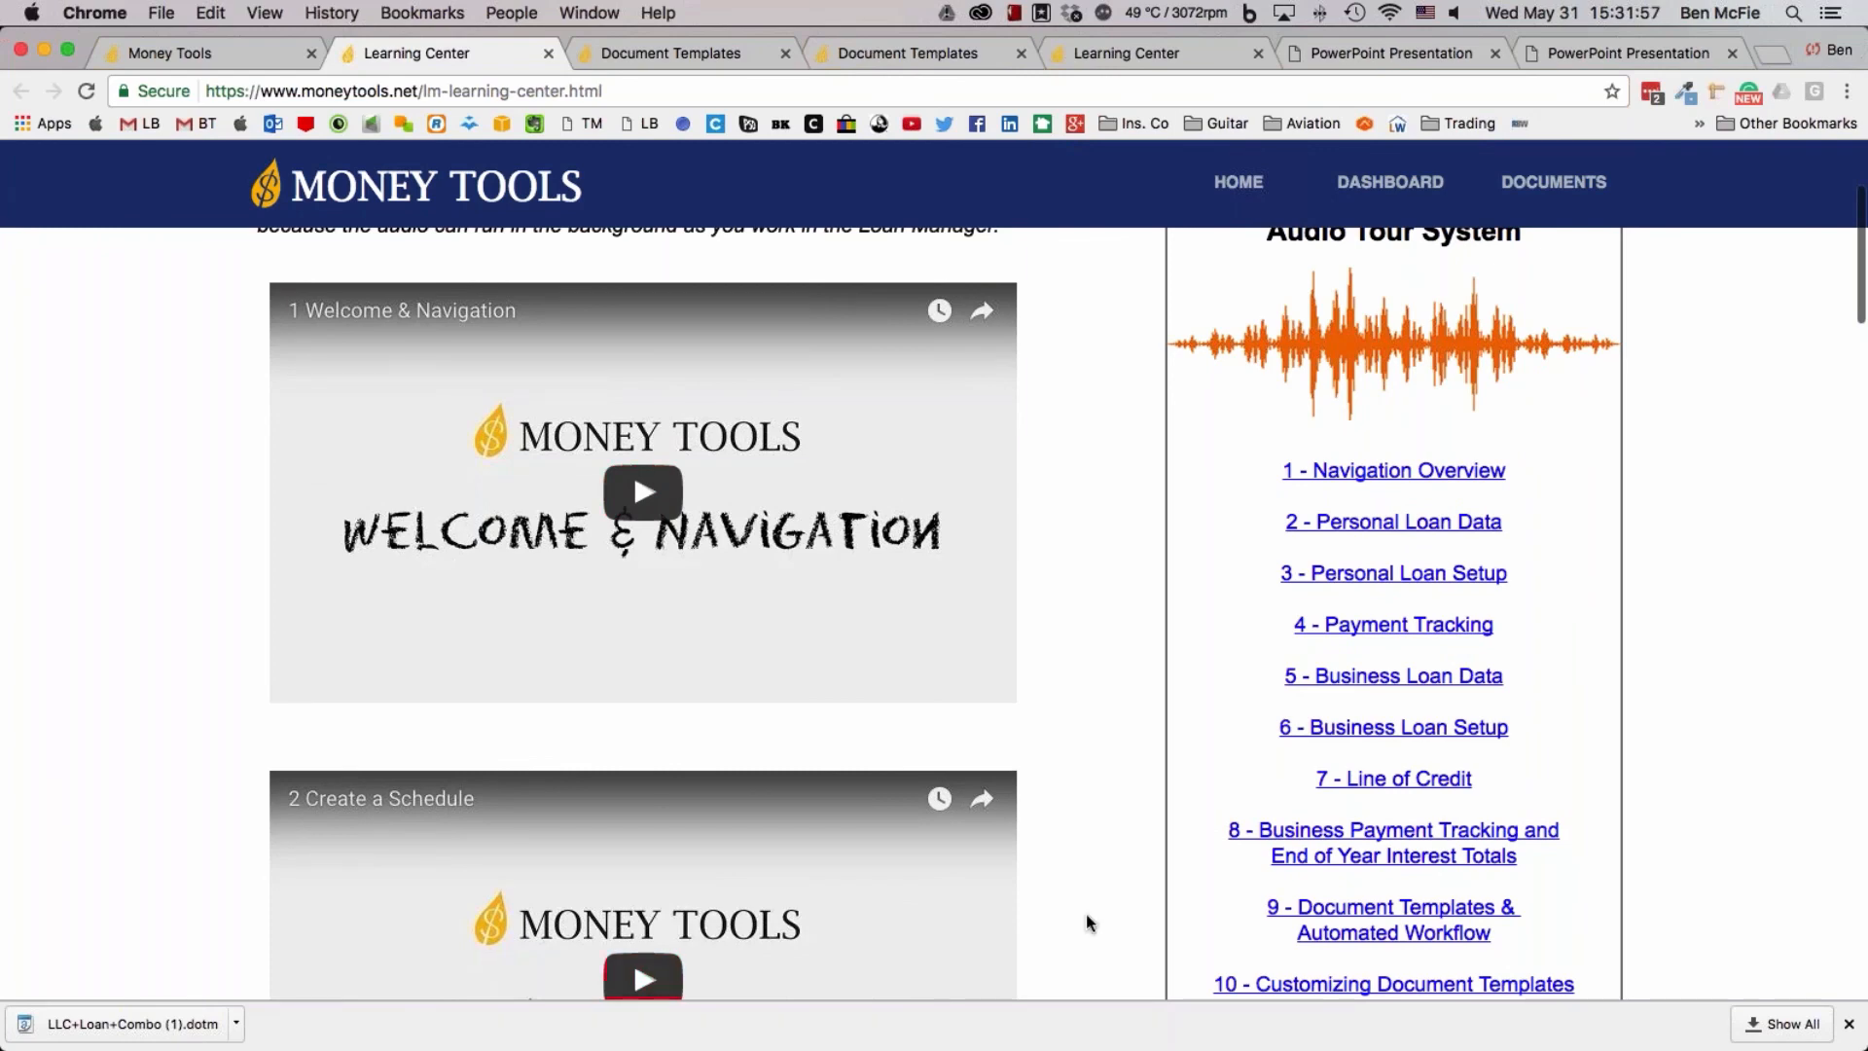
scroll(1086, 914, "down", 3)
scroll(839, 922, "up", 1)
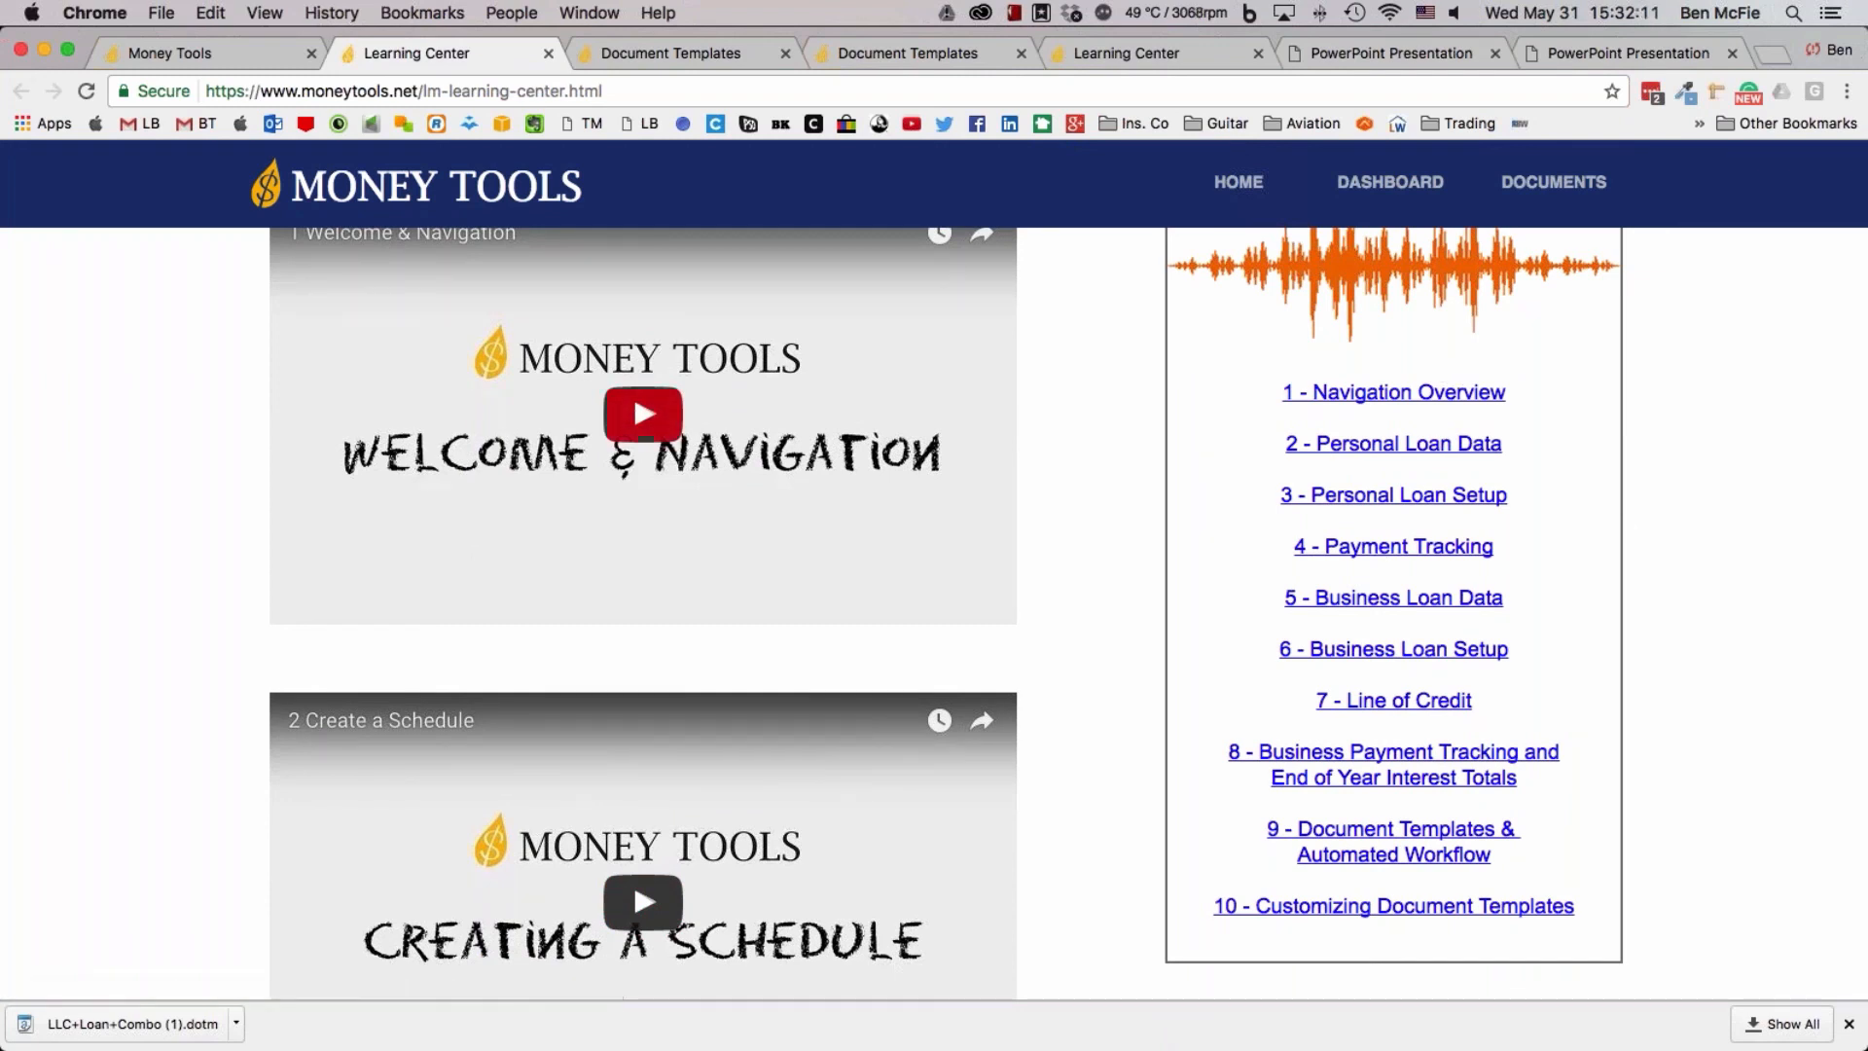
scroll(1068, 589, "up", 5)
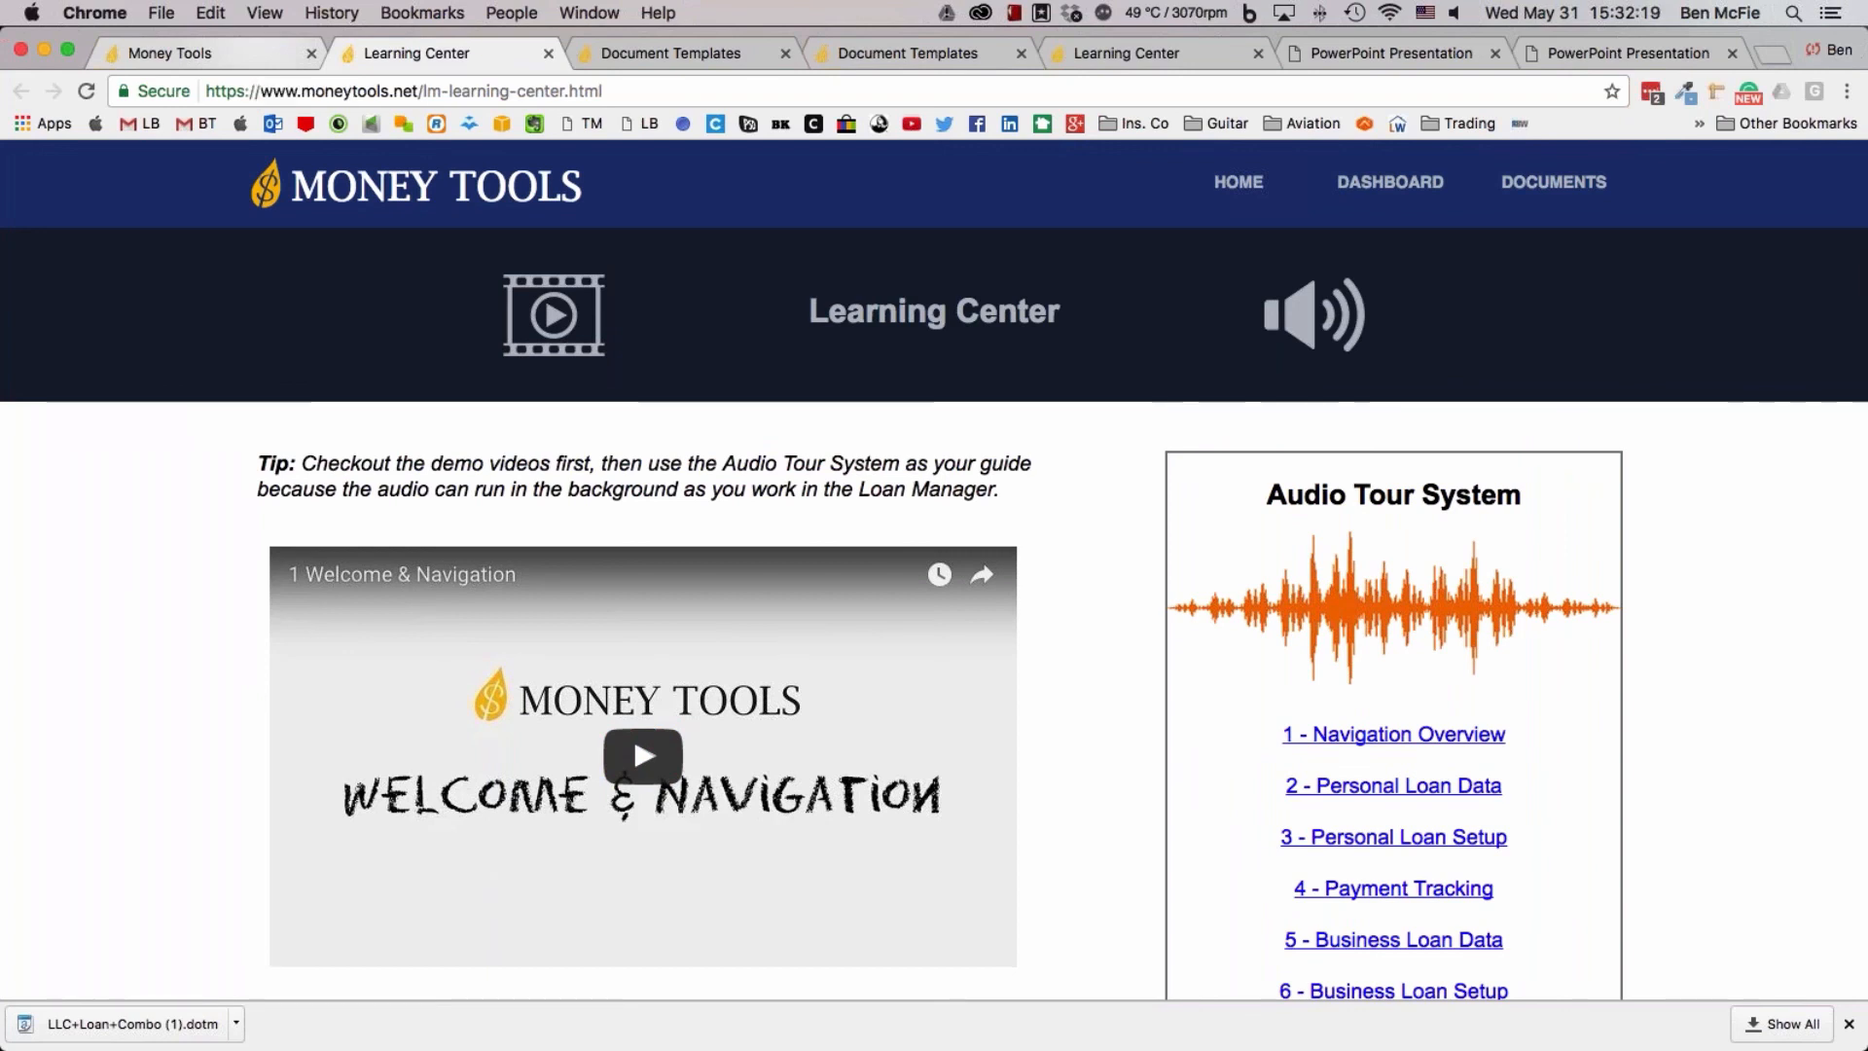
In the Loan Manager account, view the Users list with its access levels and open a blank form for creating a user
left_click(255, 62)
left_click(481, 169)
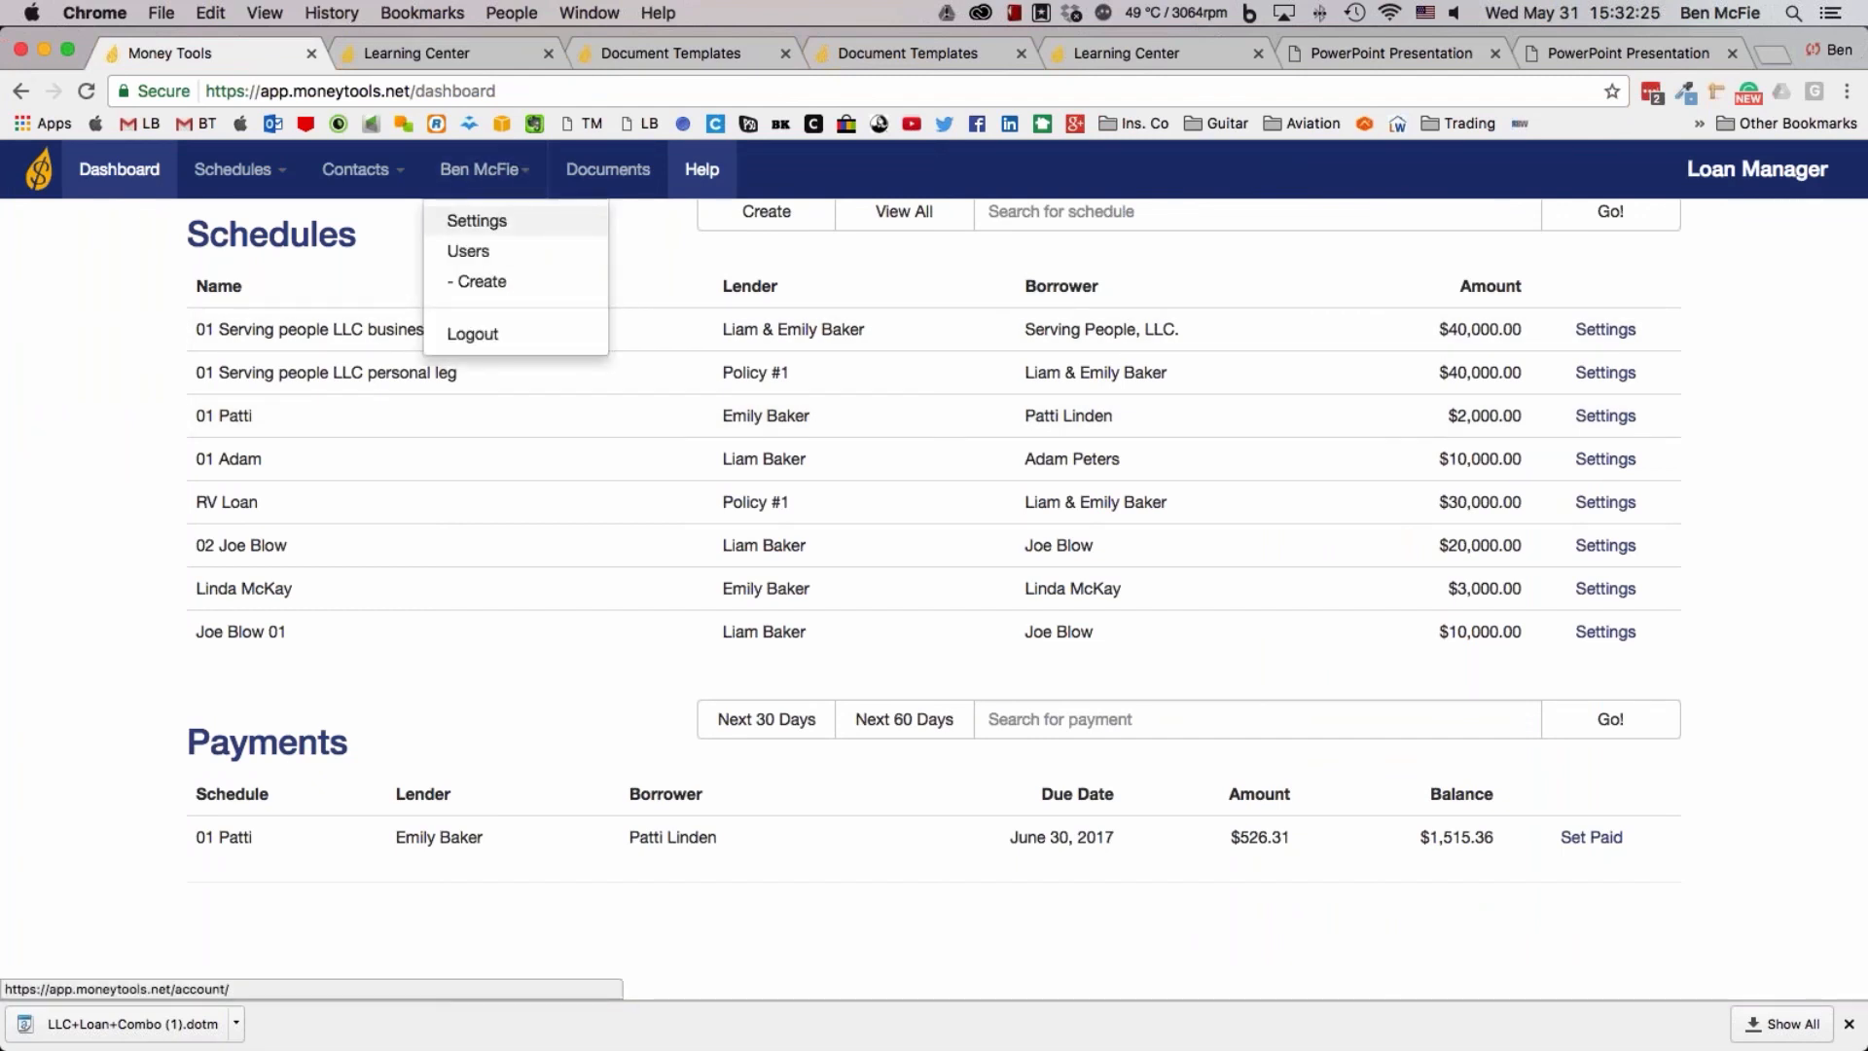
left_click(472, 255)
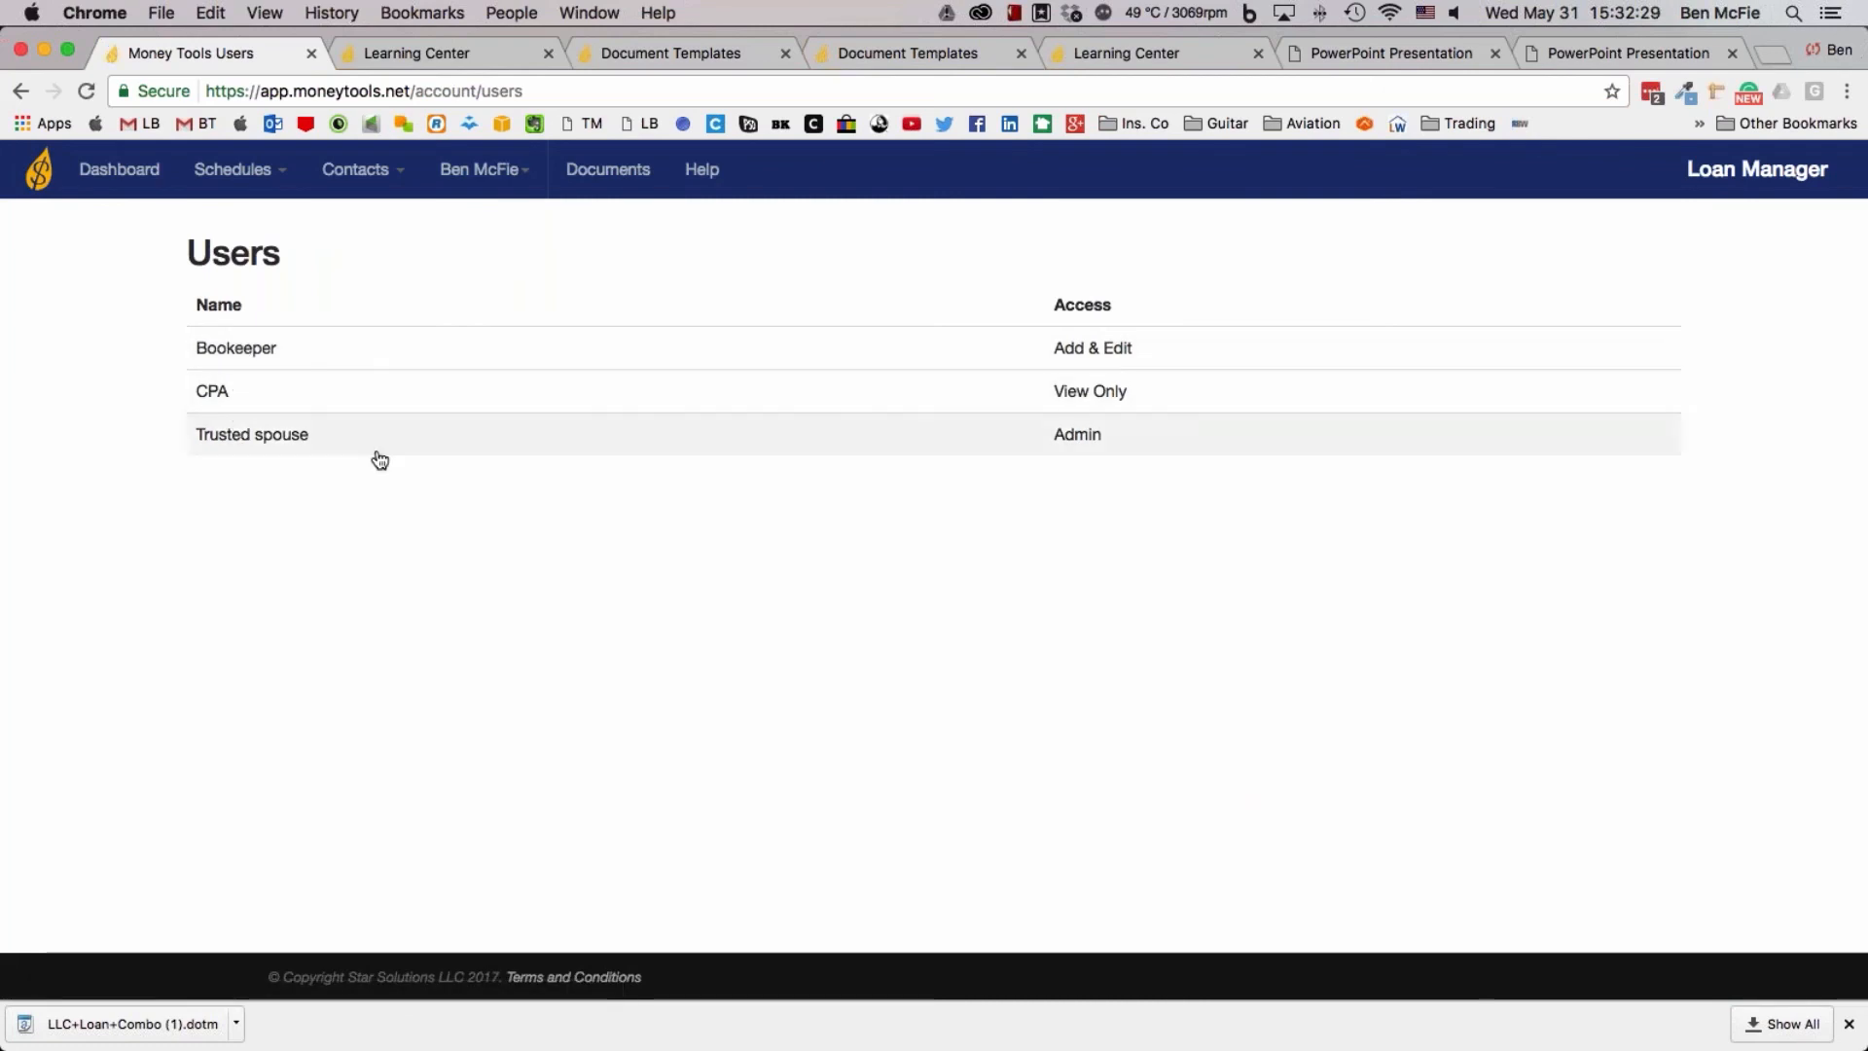
left_click(504, 183)
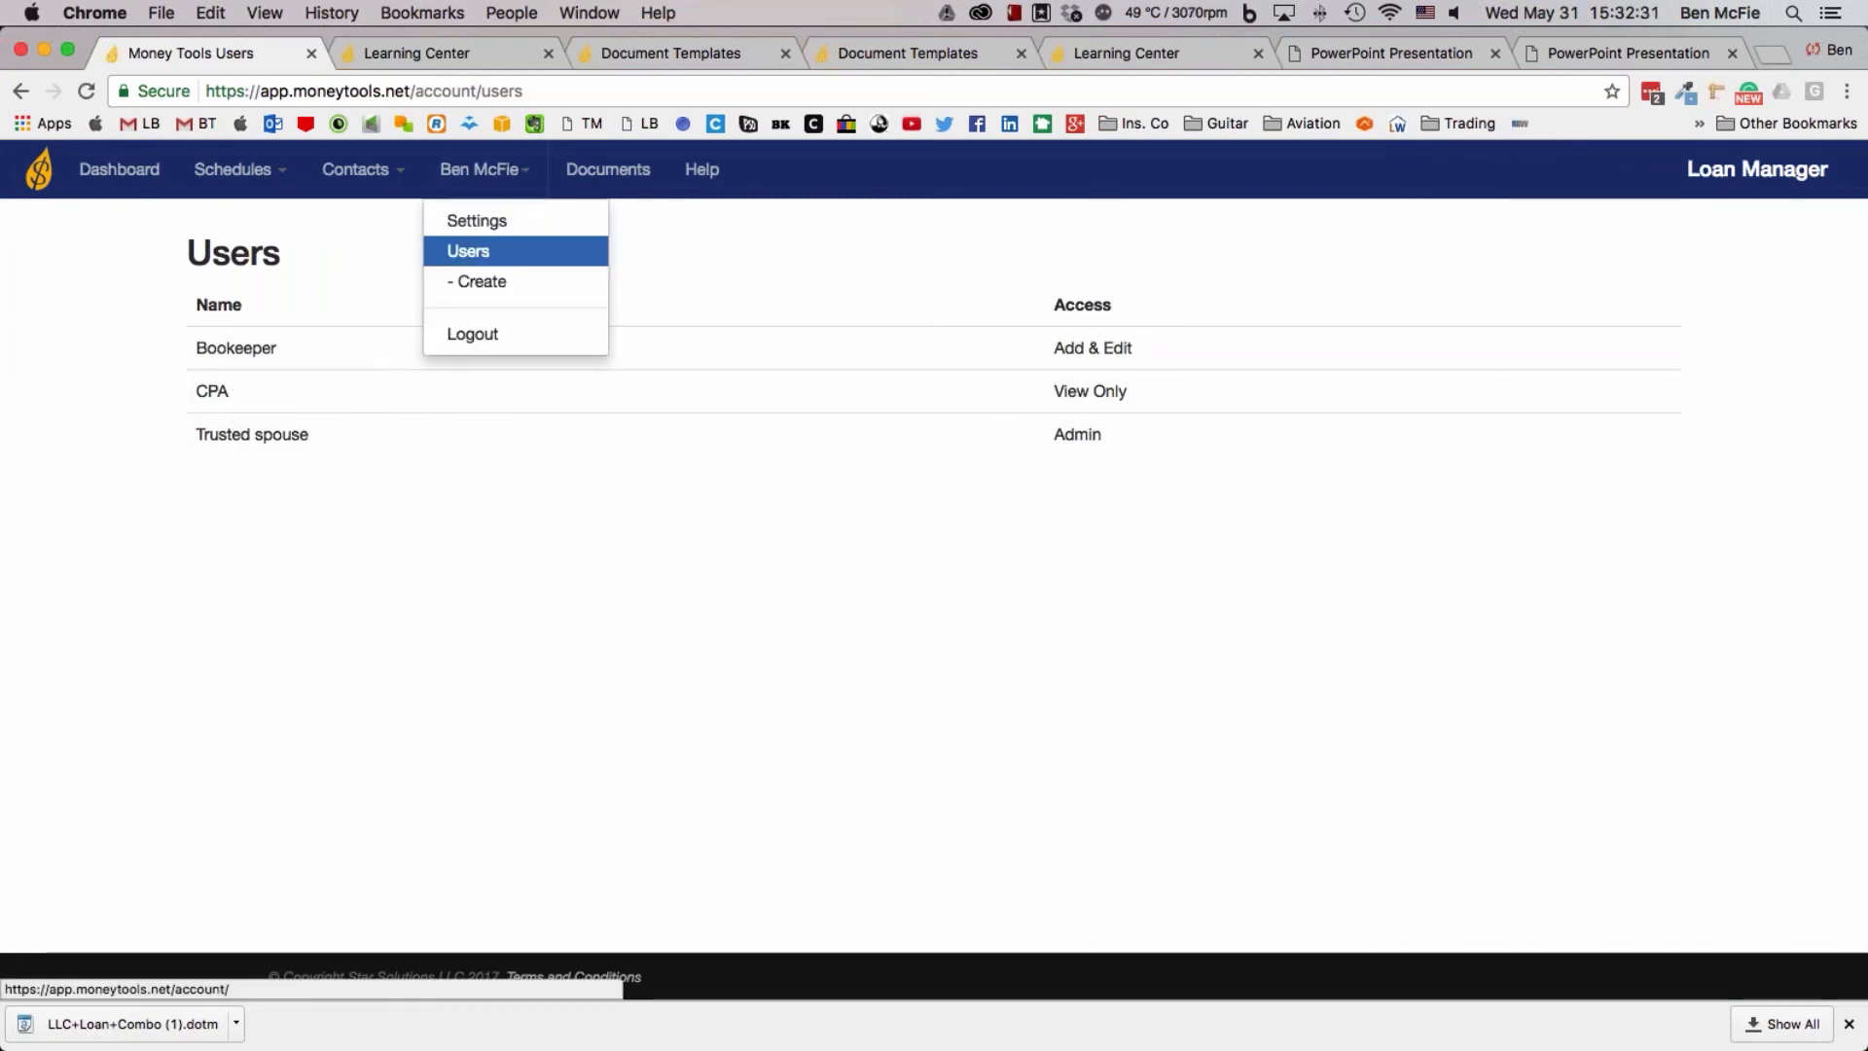
left_click(487, 284)
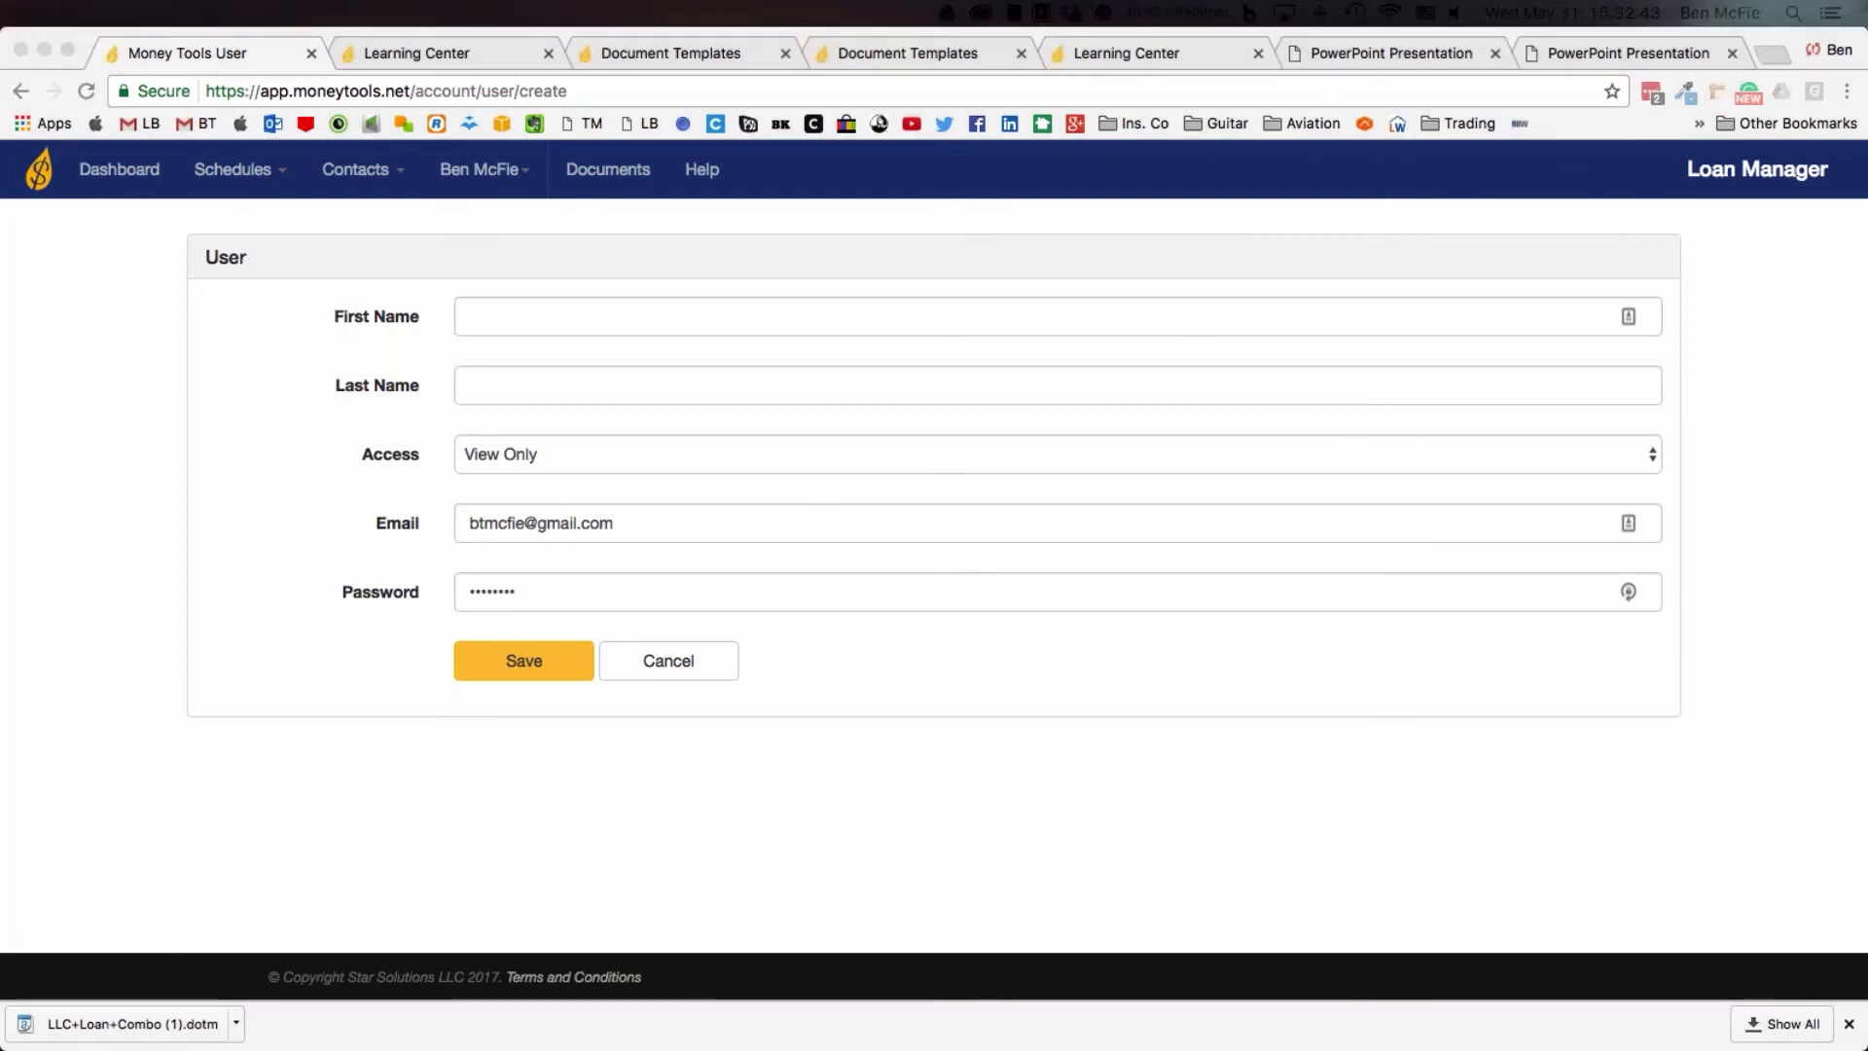
Leave the new user form for the Money Tools home page and open the Loan Manager pricing plans
left_click(45, 167)
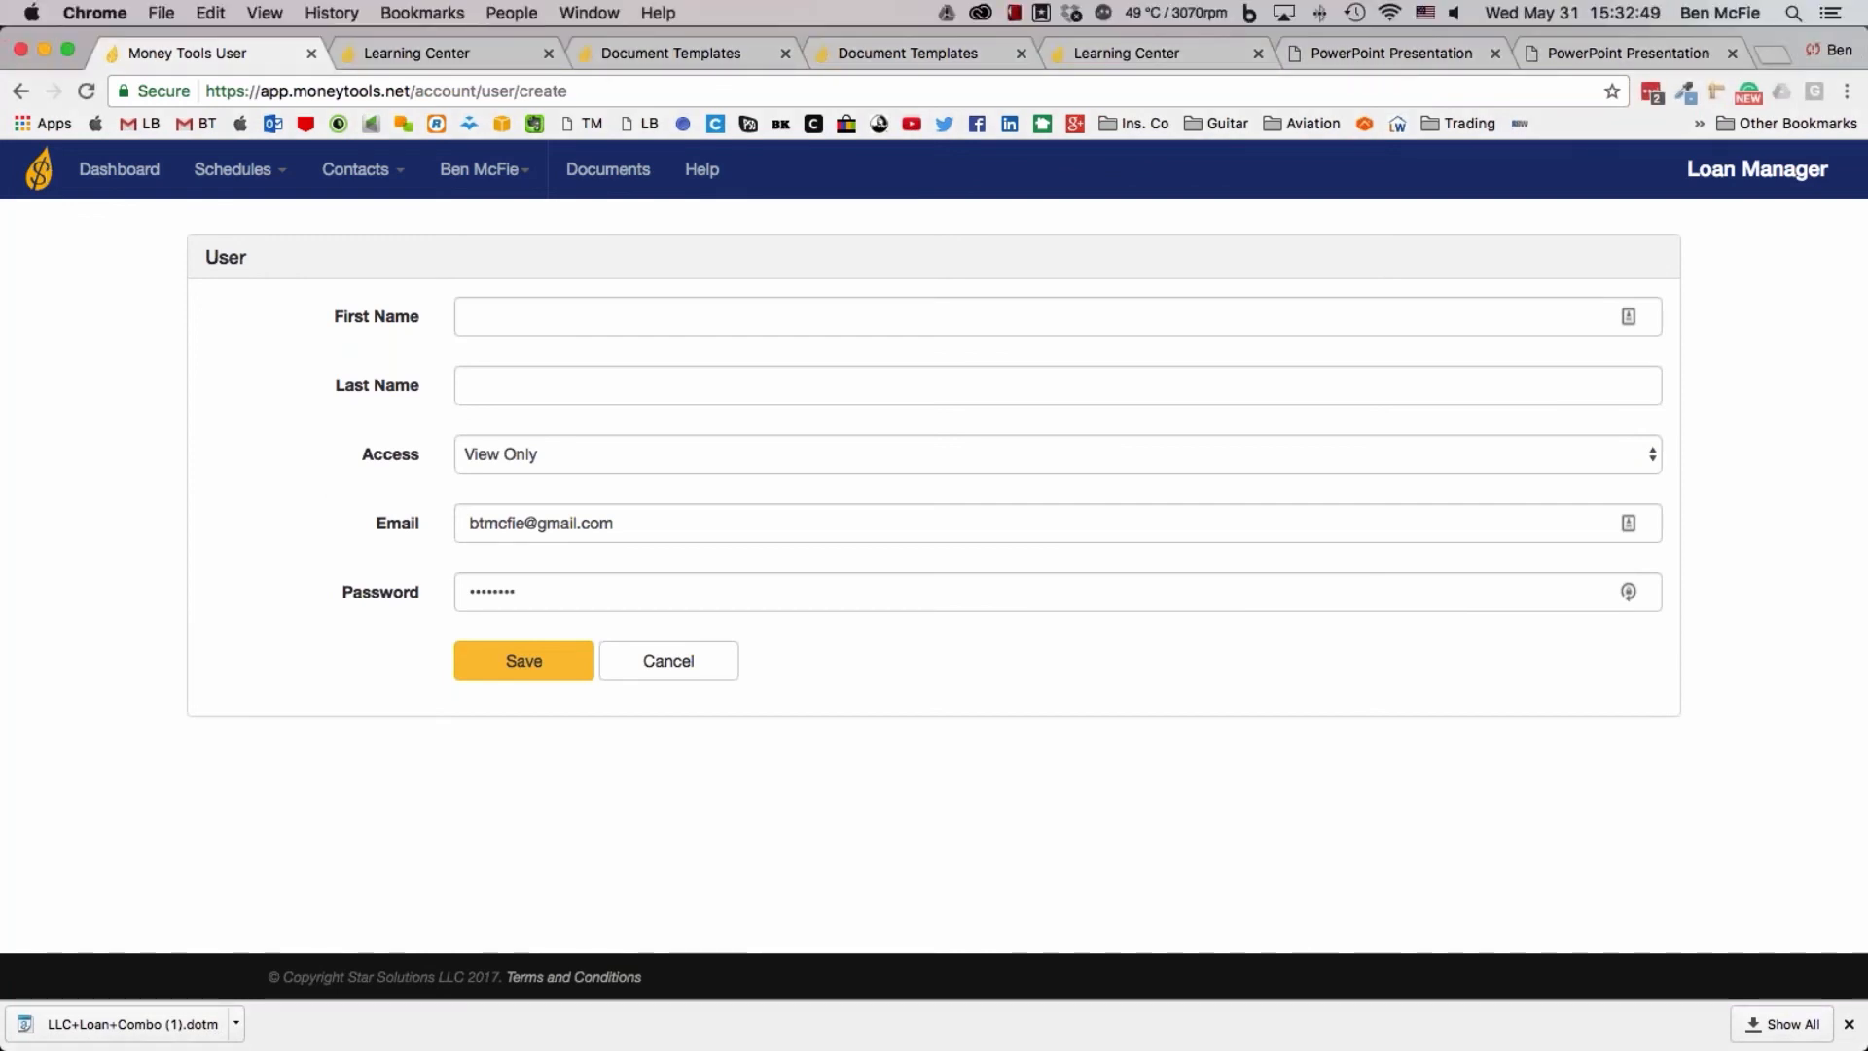
left_click(44, 167)
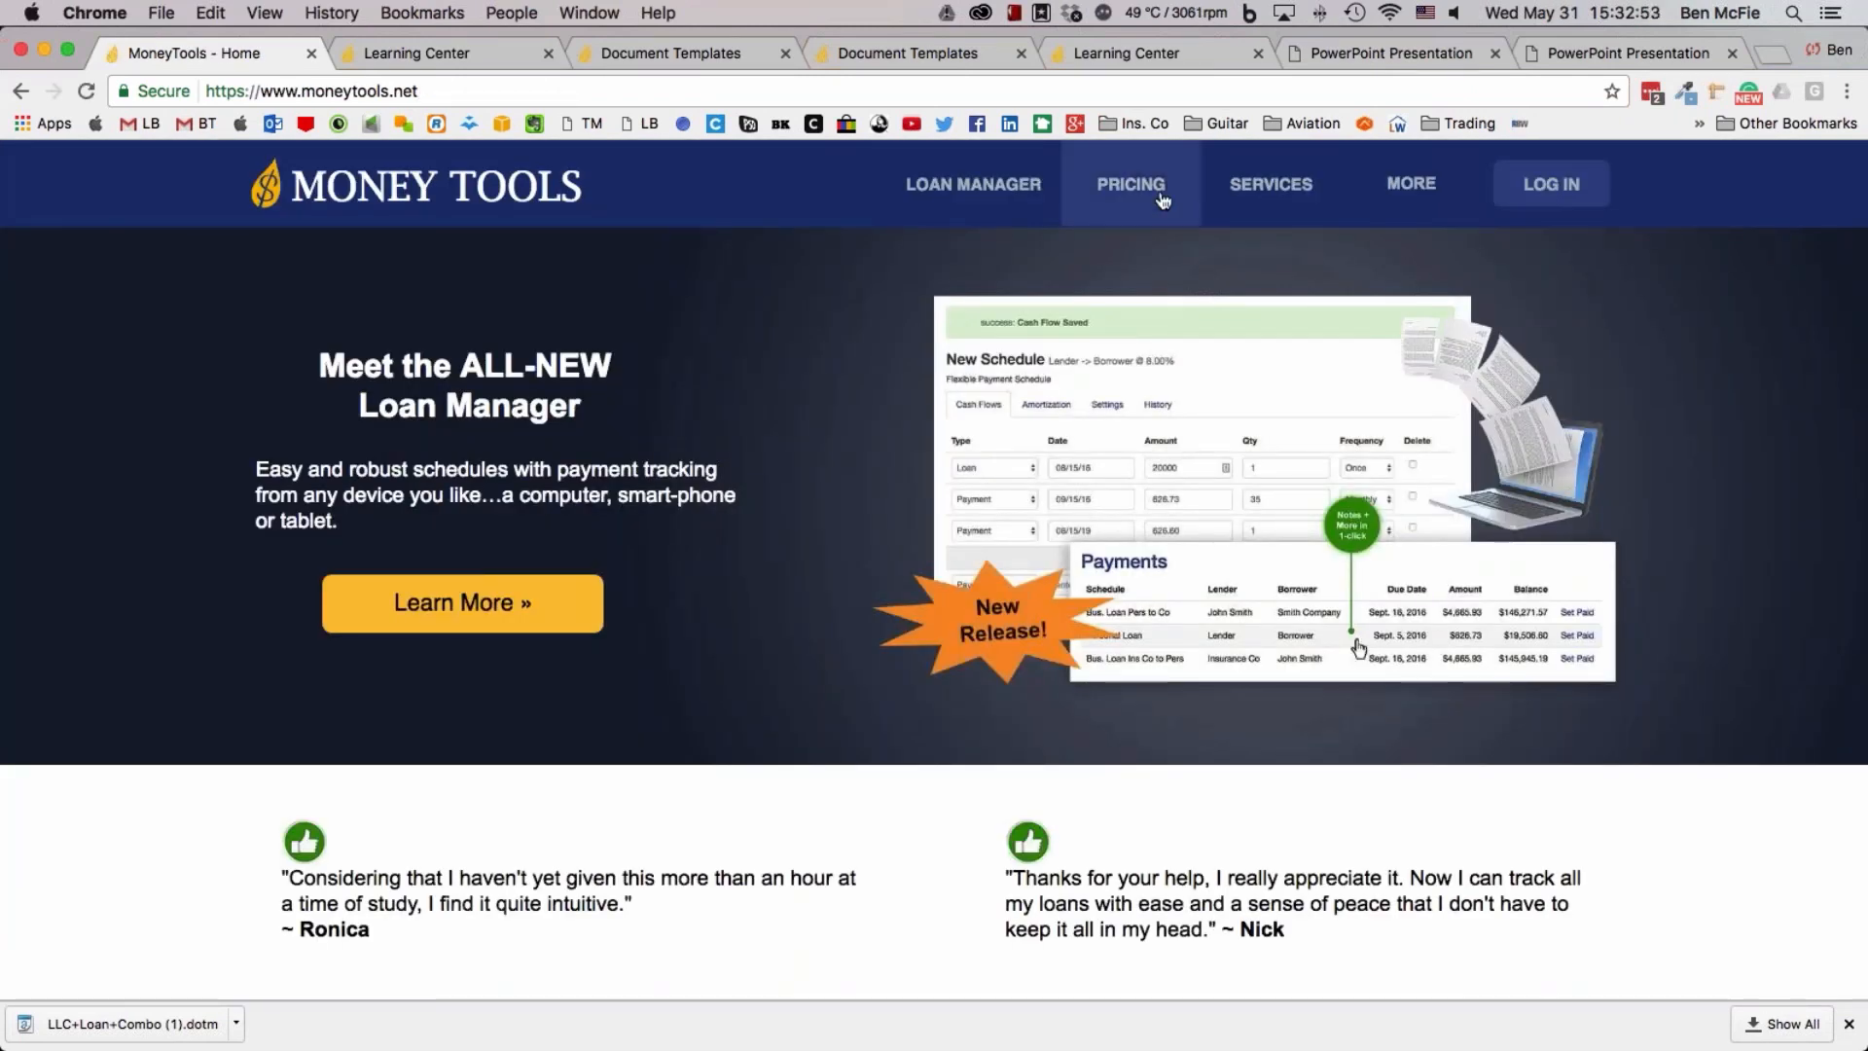
left_click(1164, 201)
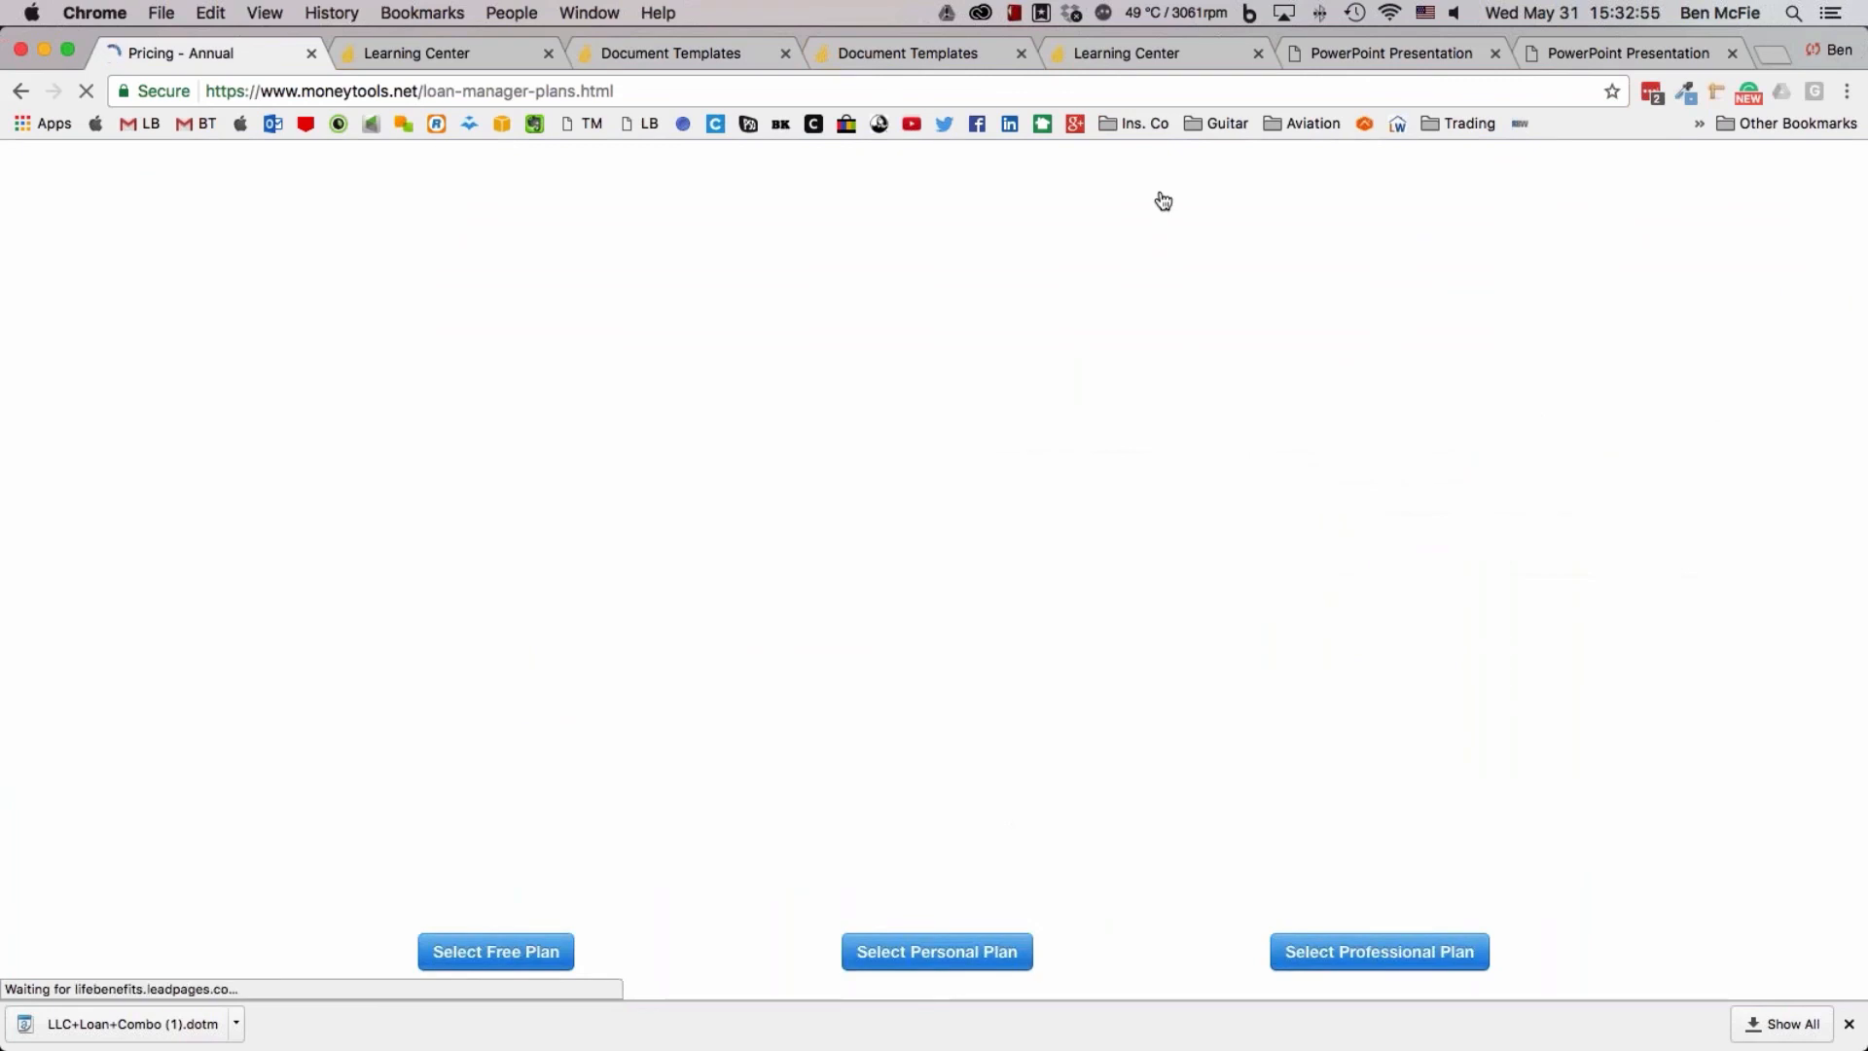